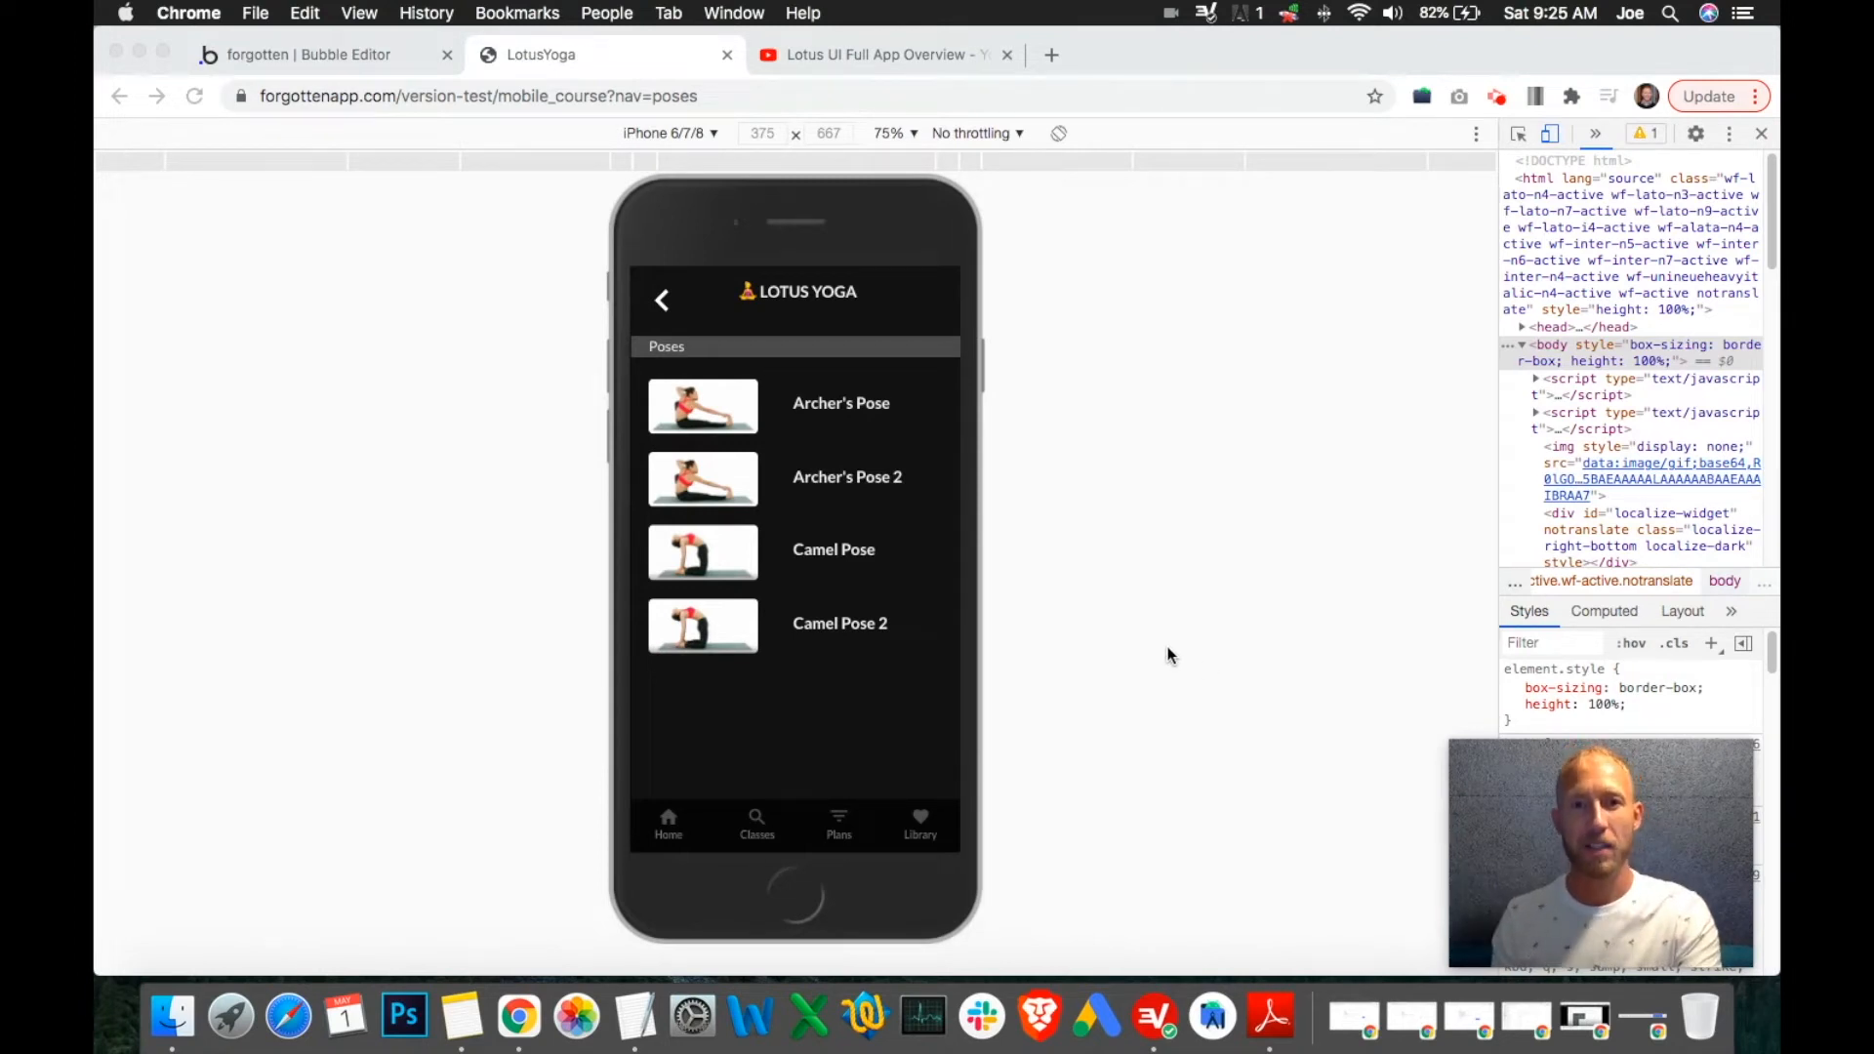
Check the Poses list in the app preview by scrolling it, returning to the Library page and reopening it once.
left_click(847, 554)
left_click_drag(822, 495, 829, 390)
left_click_drag(829, 390, 844, 666)
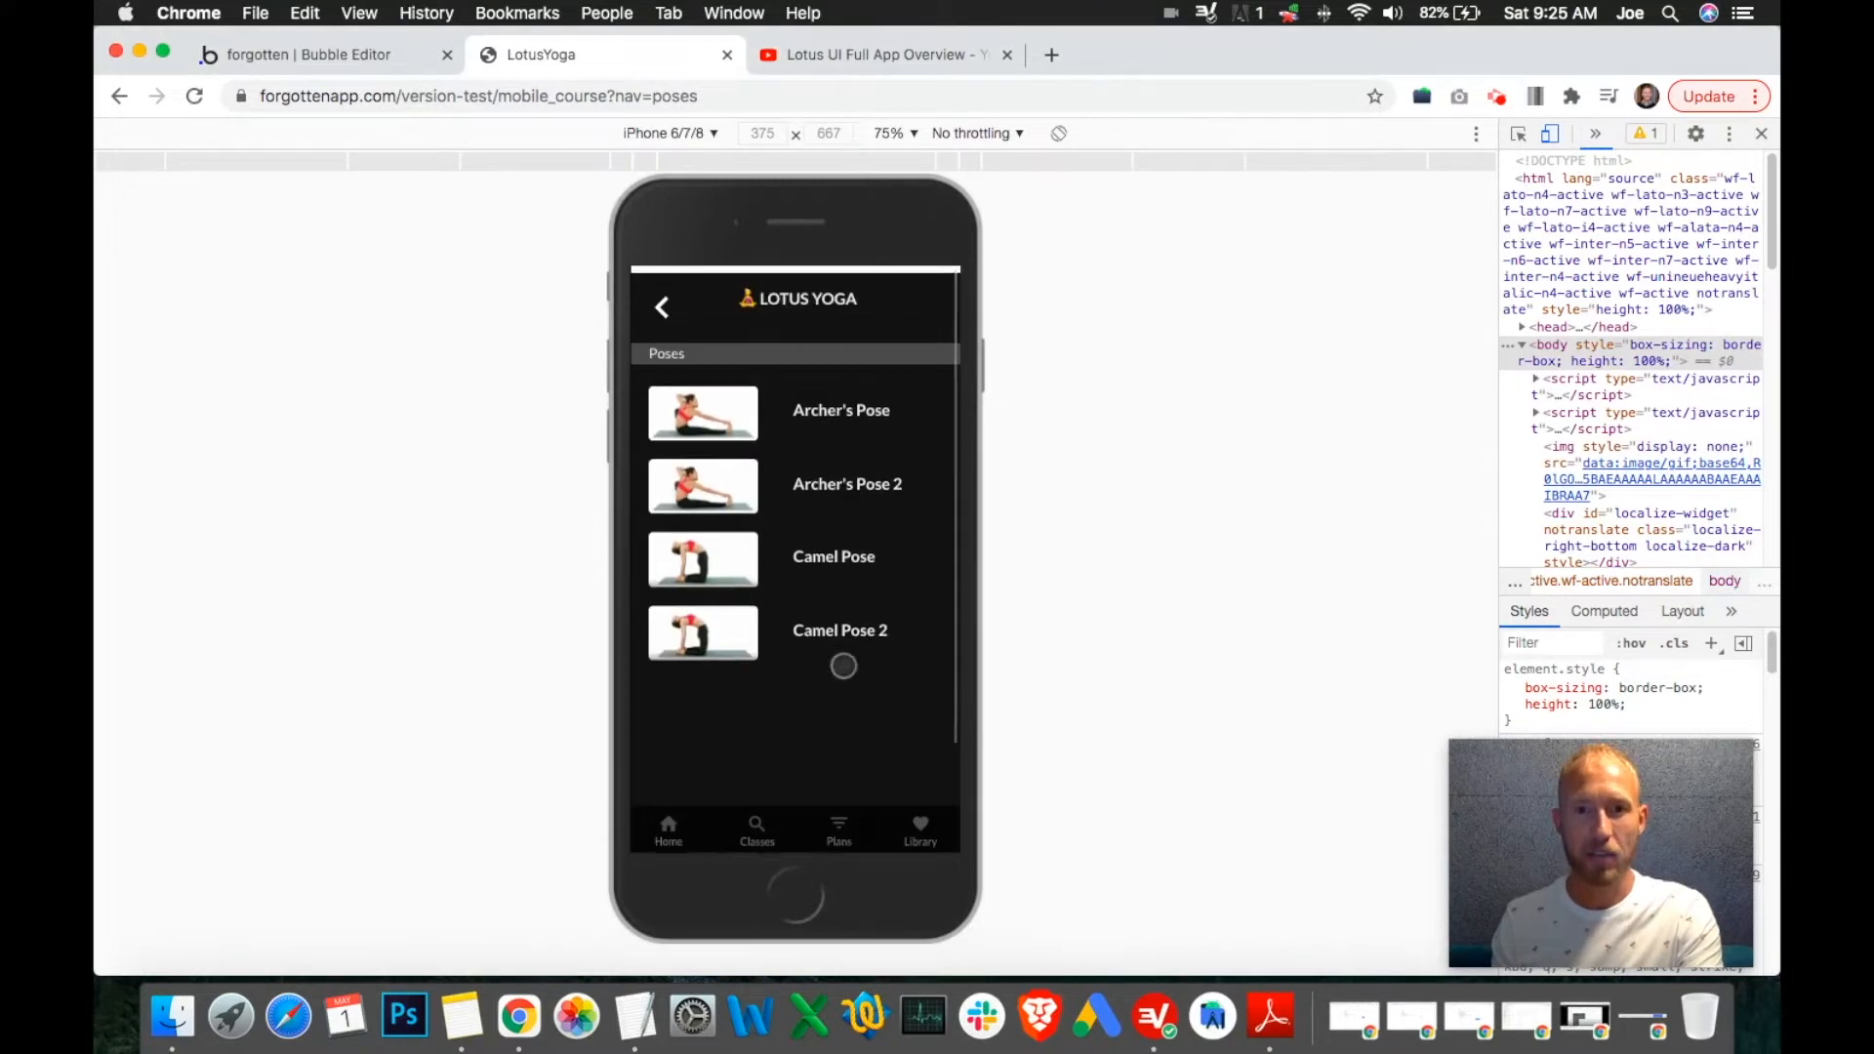
left_click(659, 304)
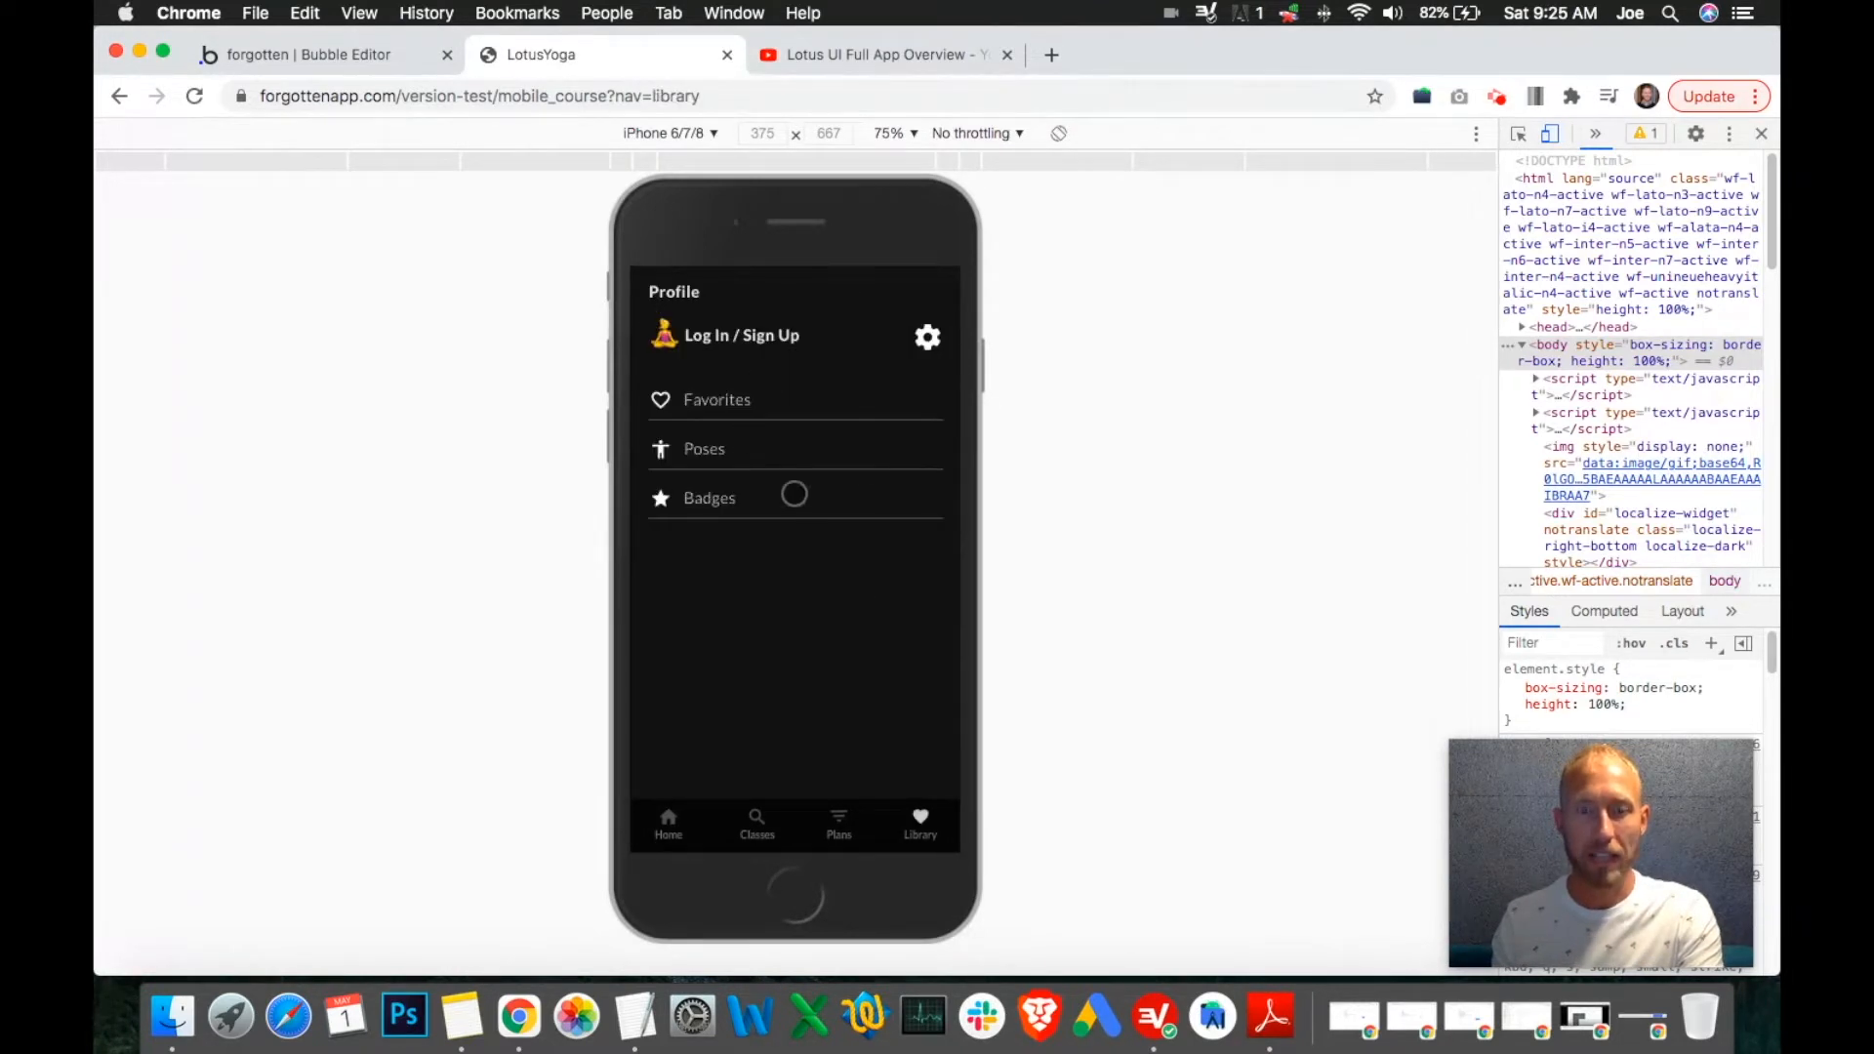
left_click(771, 450)
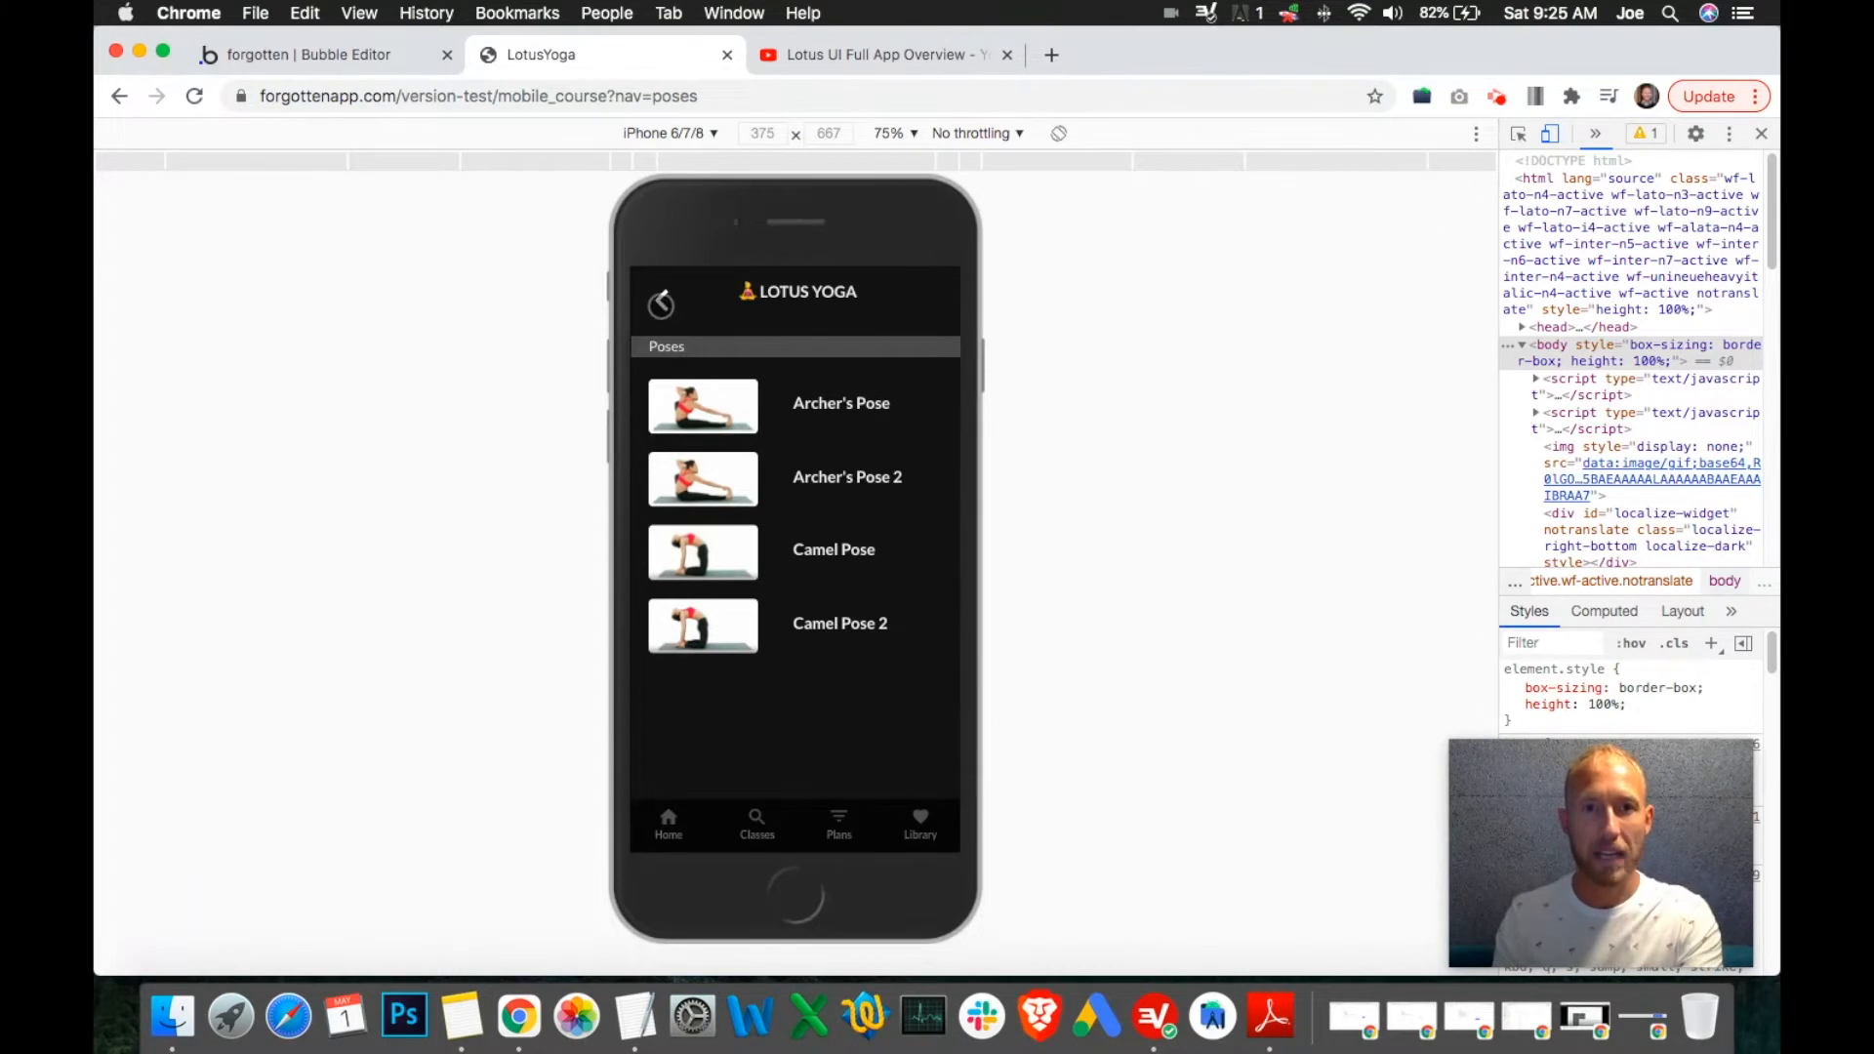
left_click(661, 306)
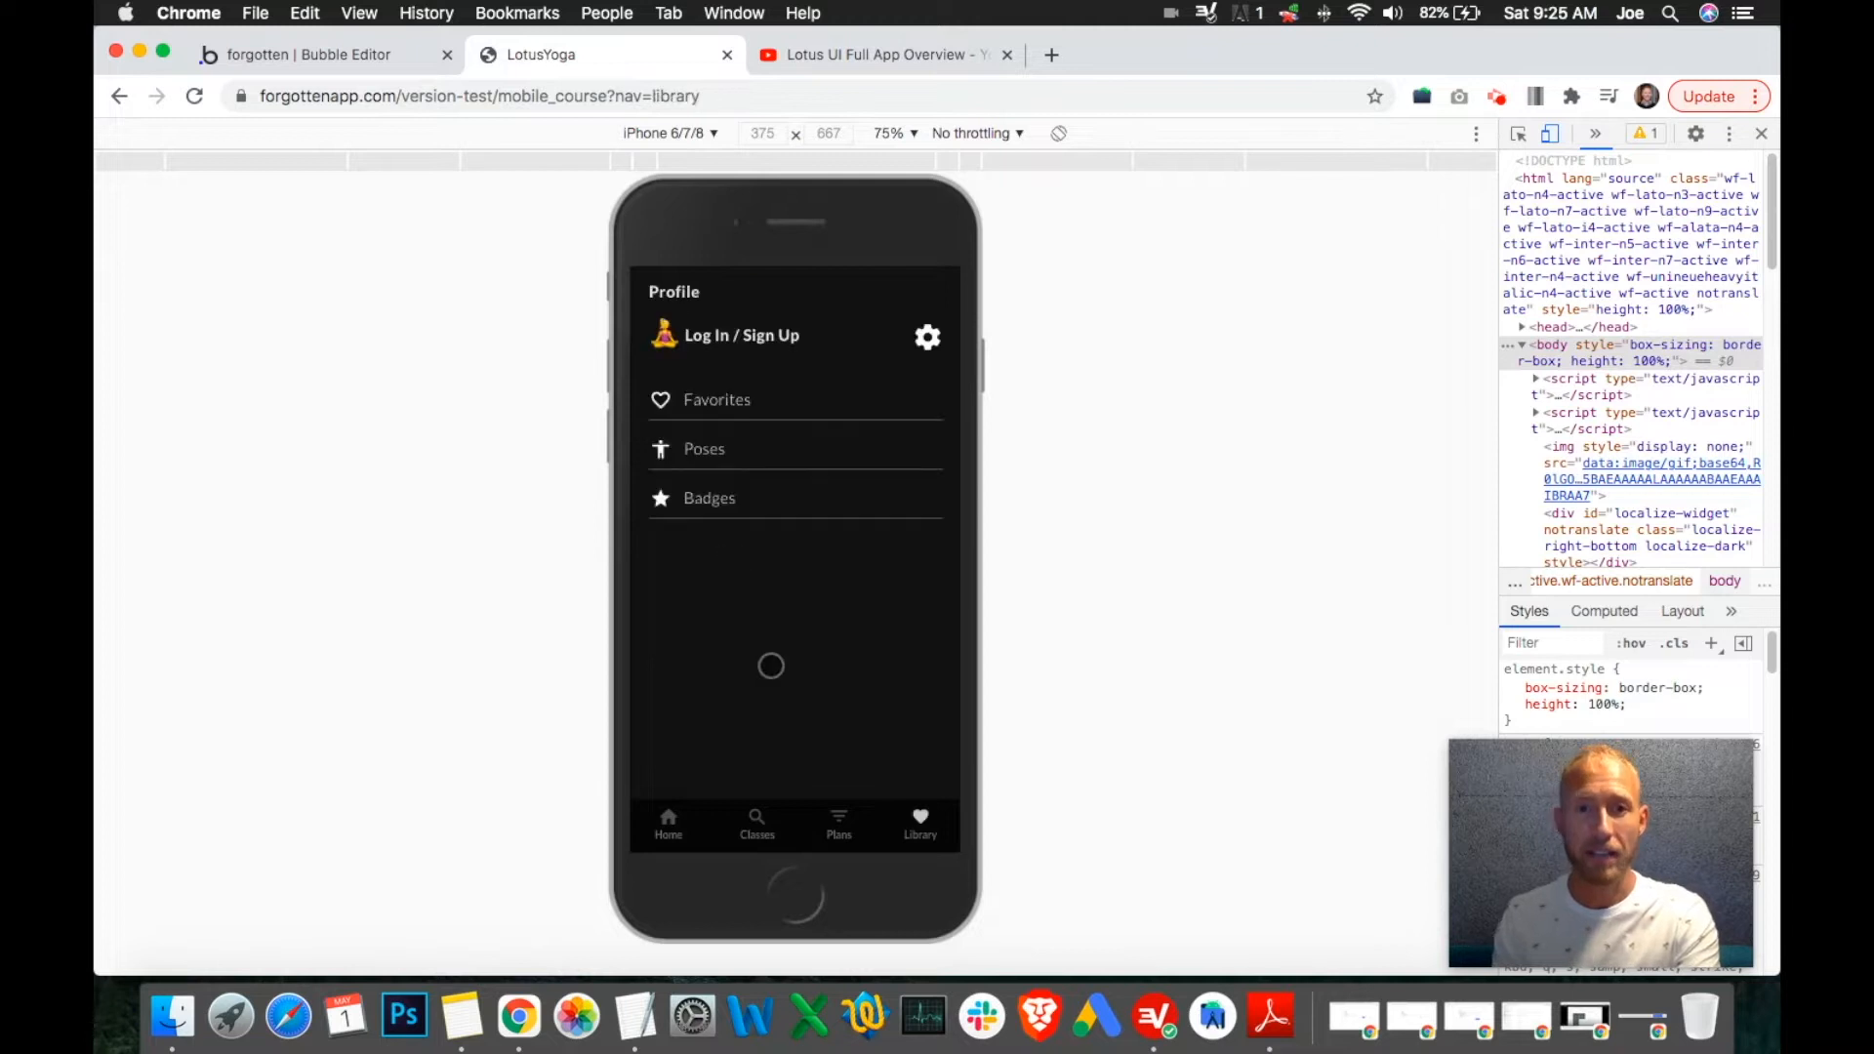
View the AcroYoga 1 class preview from the Classes page, through to its hero photo and favorite heart.
left_click(757, 823)
left_click(825, 550)
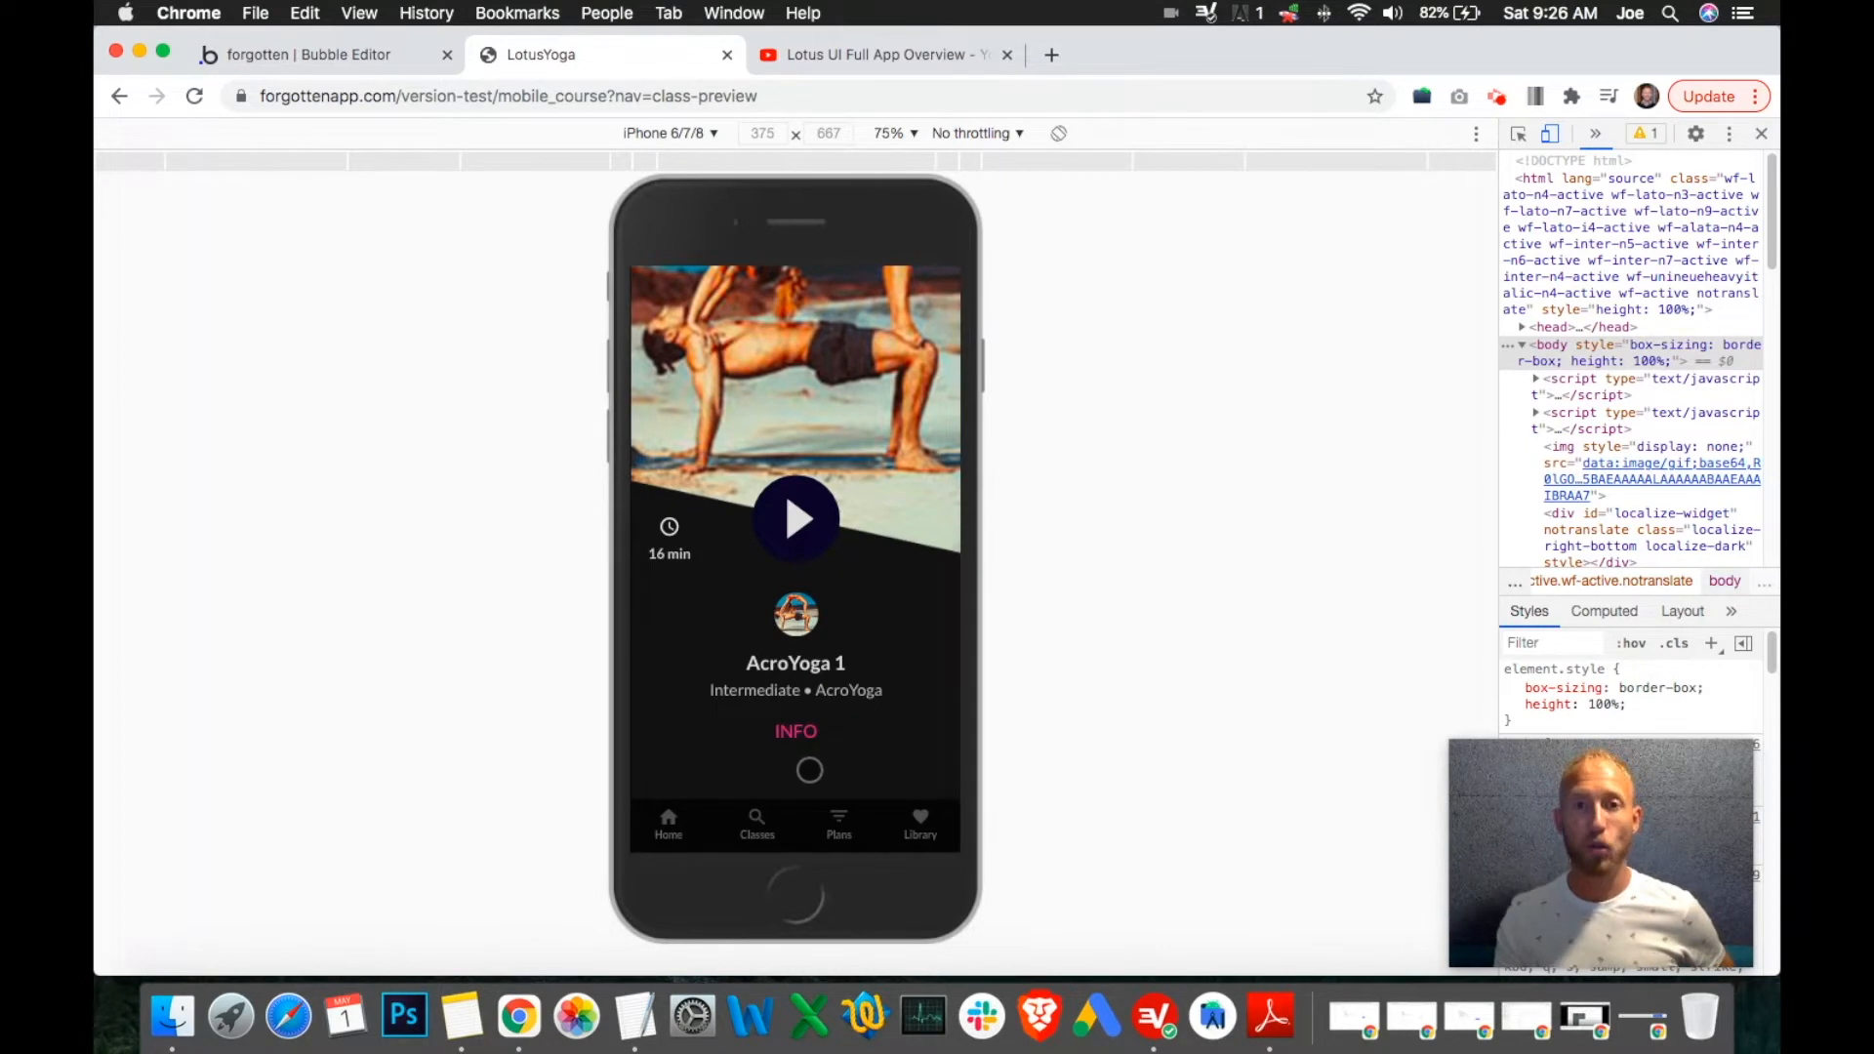
left_click_drag(841, 369, 835, 622)
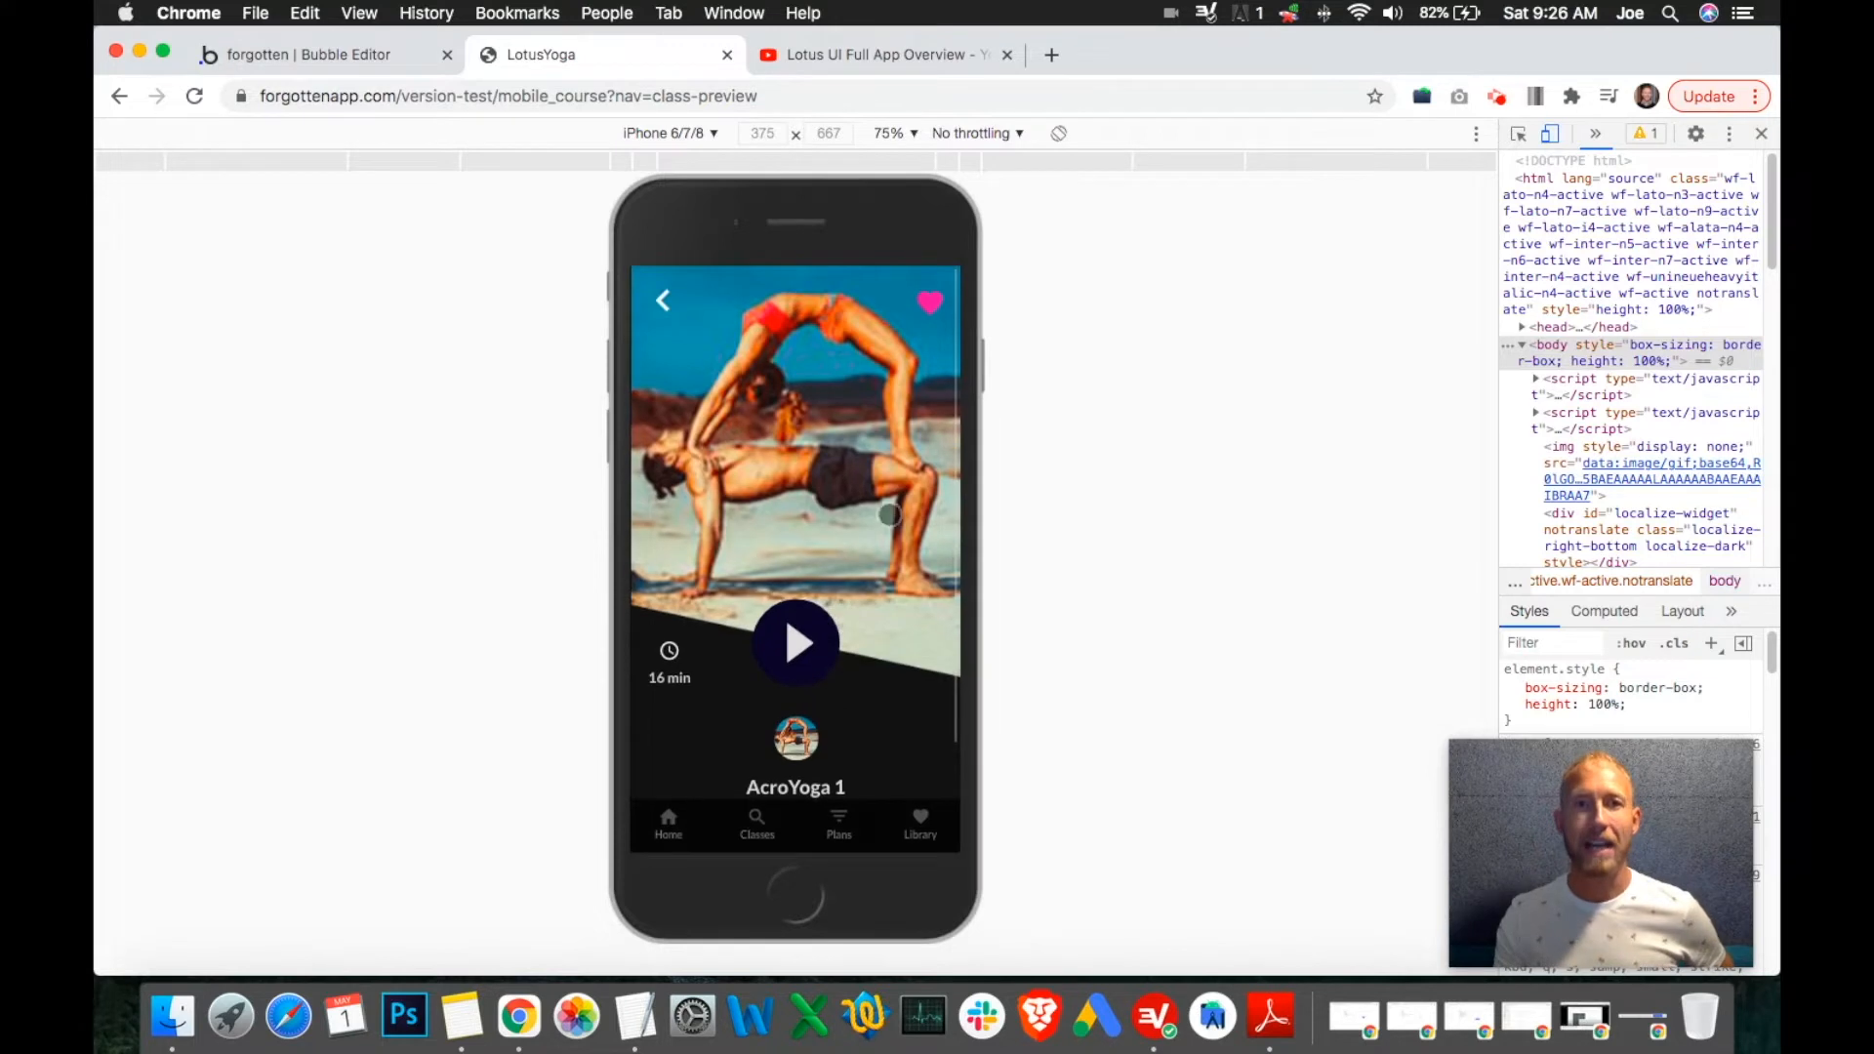
Check the Poses screen in the YouTube reference video, and compare it with how the class preview scrolls in the app.
left_click(866, 51)
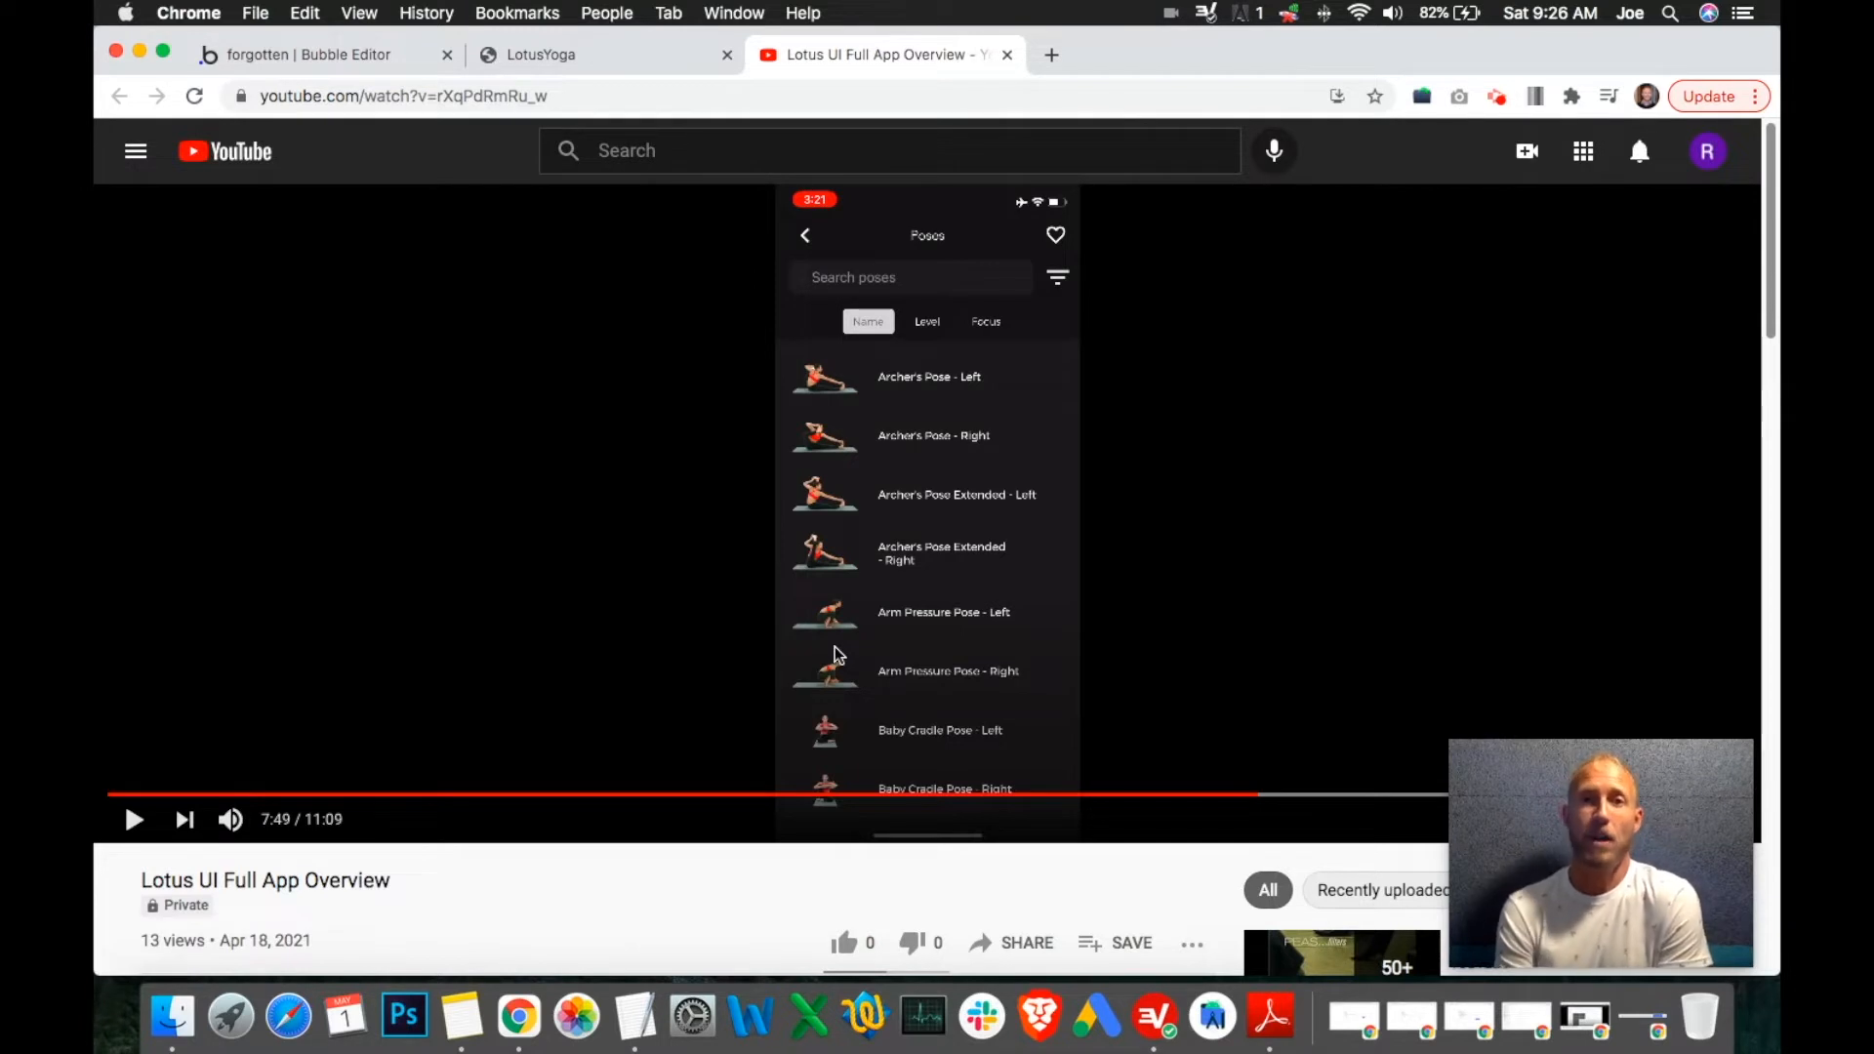
left_click(543, 55)
left_click_drag(853, 707, 854, 489)
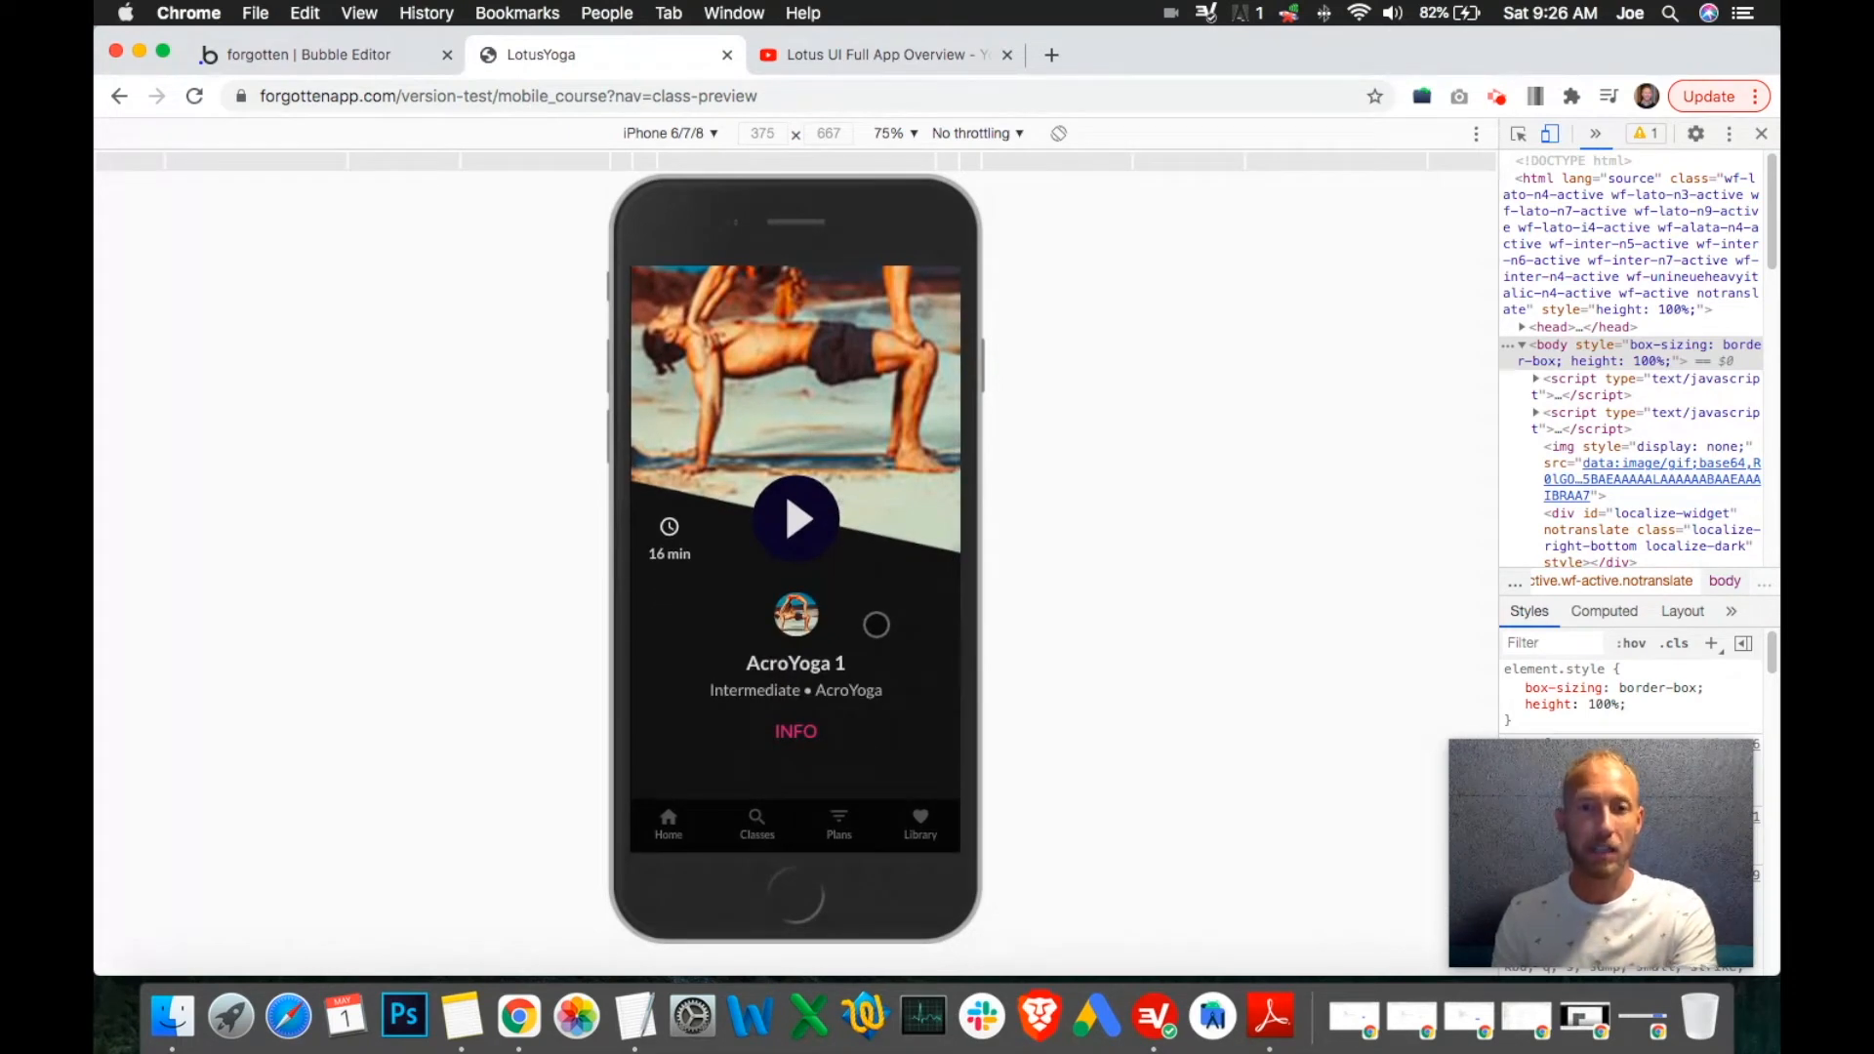
left_click_drag(886, 506, 888, 687)
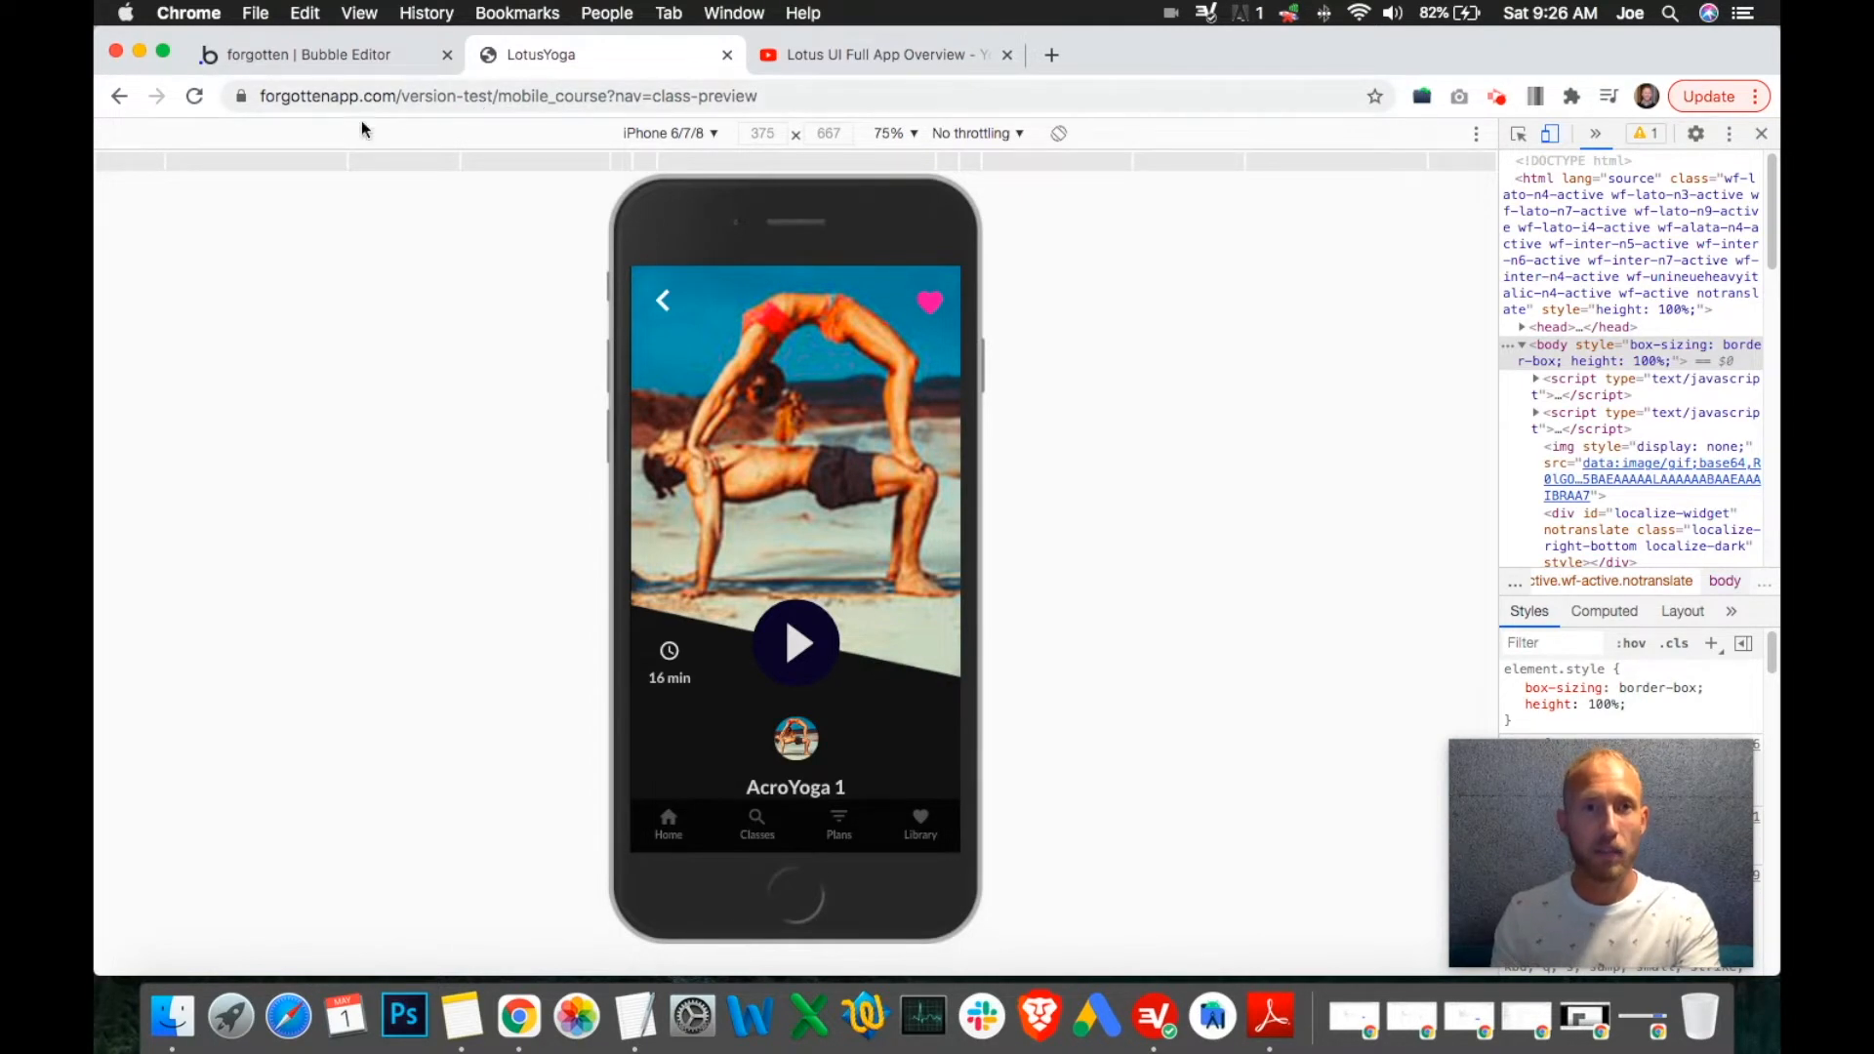
Switch to the Bubble editor and open the properties of the Poses Repeating Group.
left_click(355, 64)
left_click(119, 188)
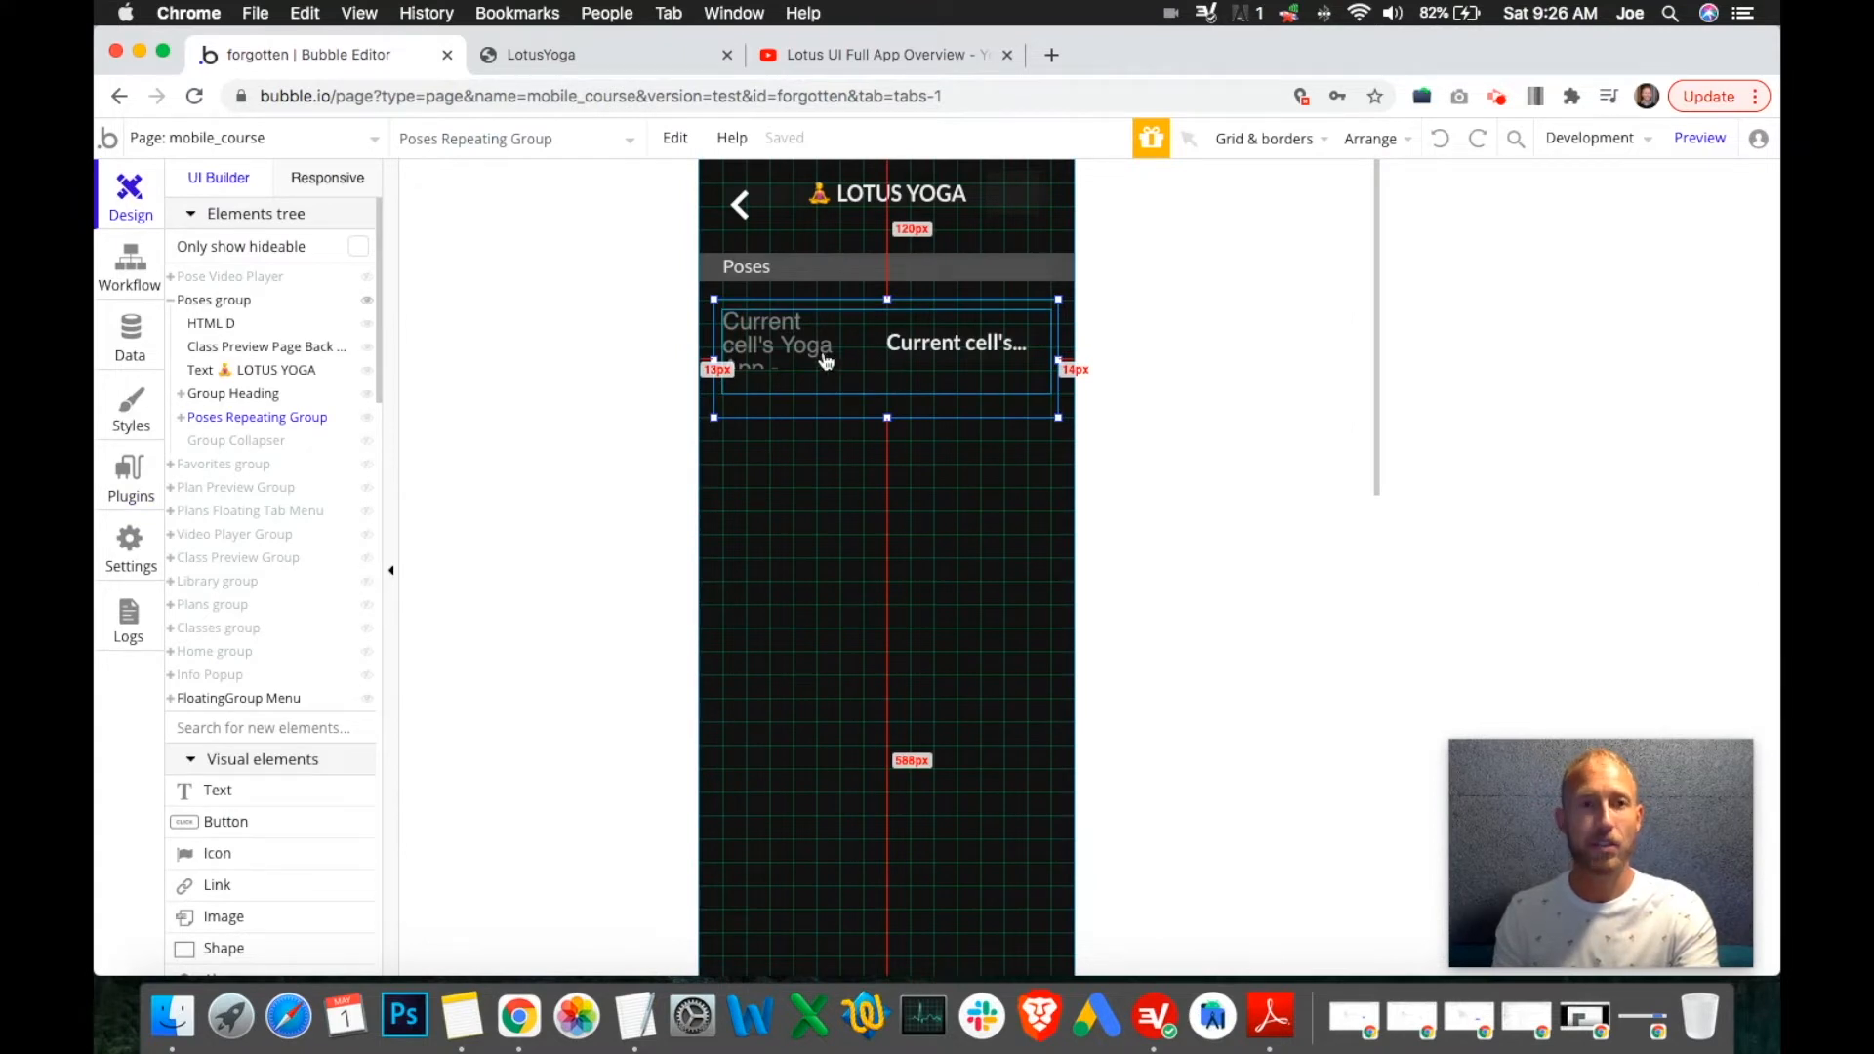
double_click(826, 362)
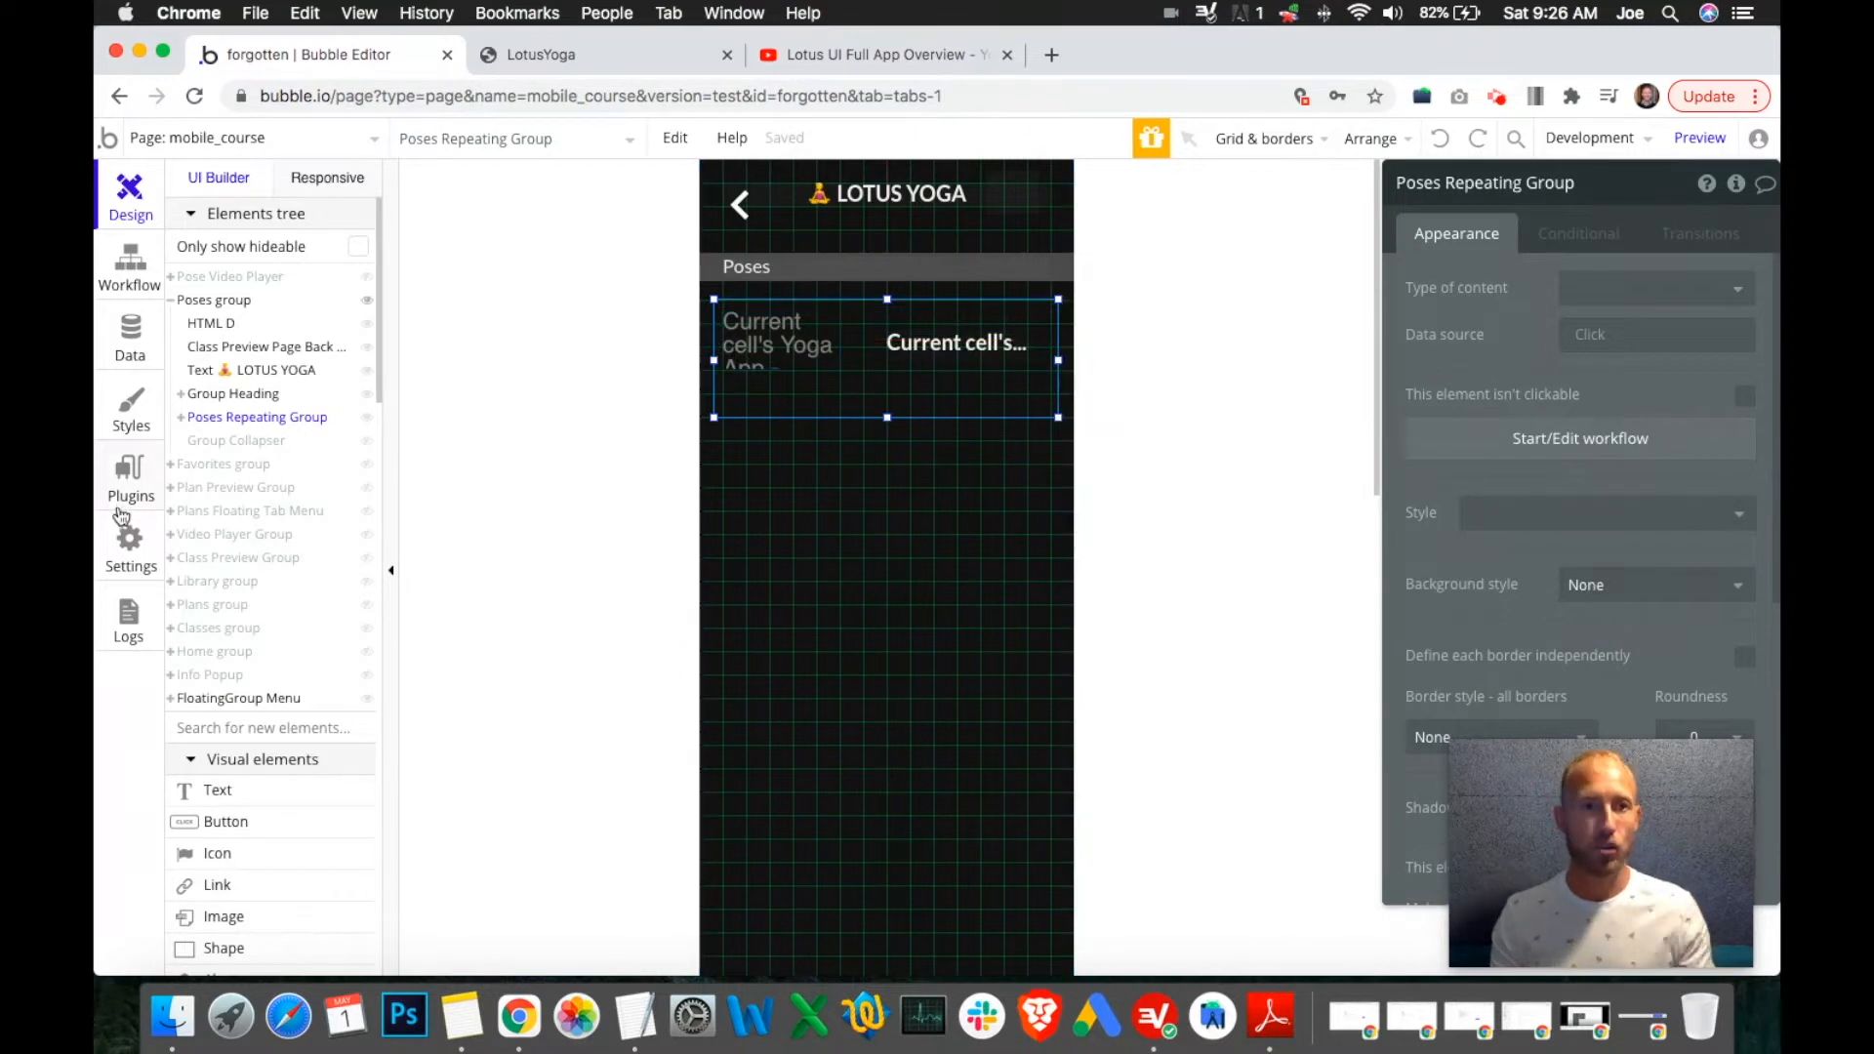
Show the Class Preview Group instead of the Poses group and inspect its Group Collapse element below INFO.
left_click(366, 302)
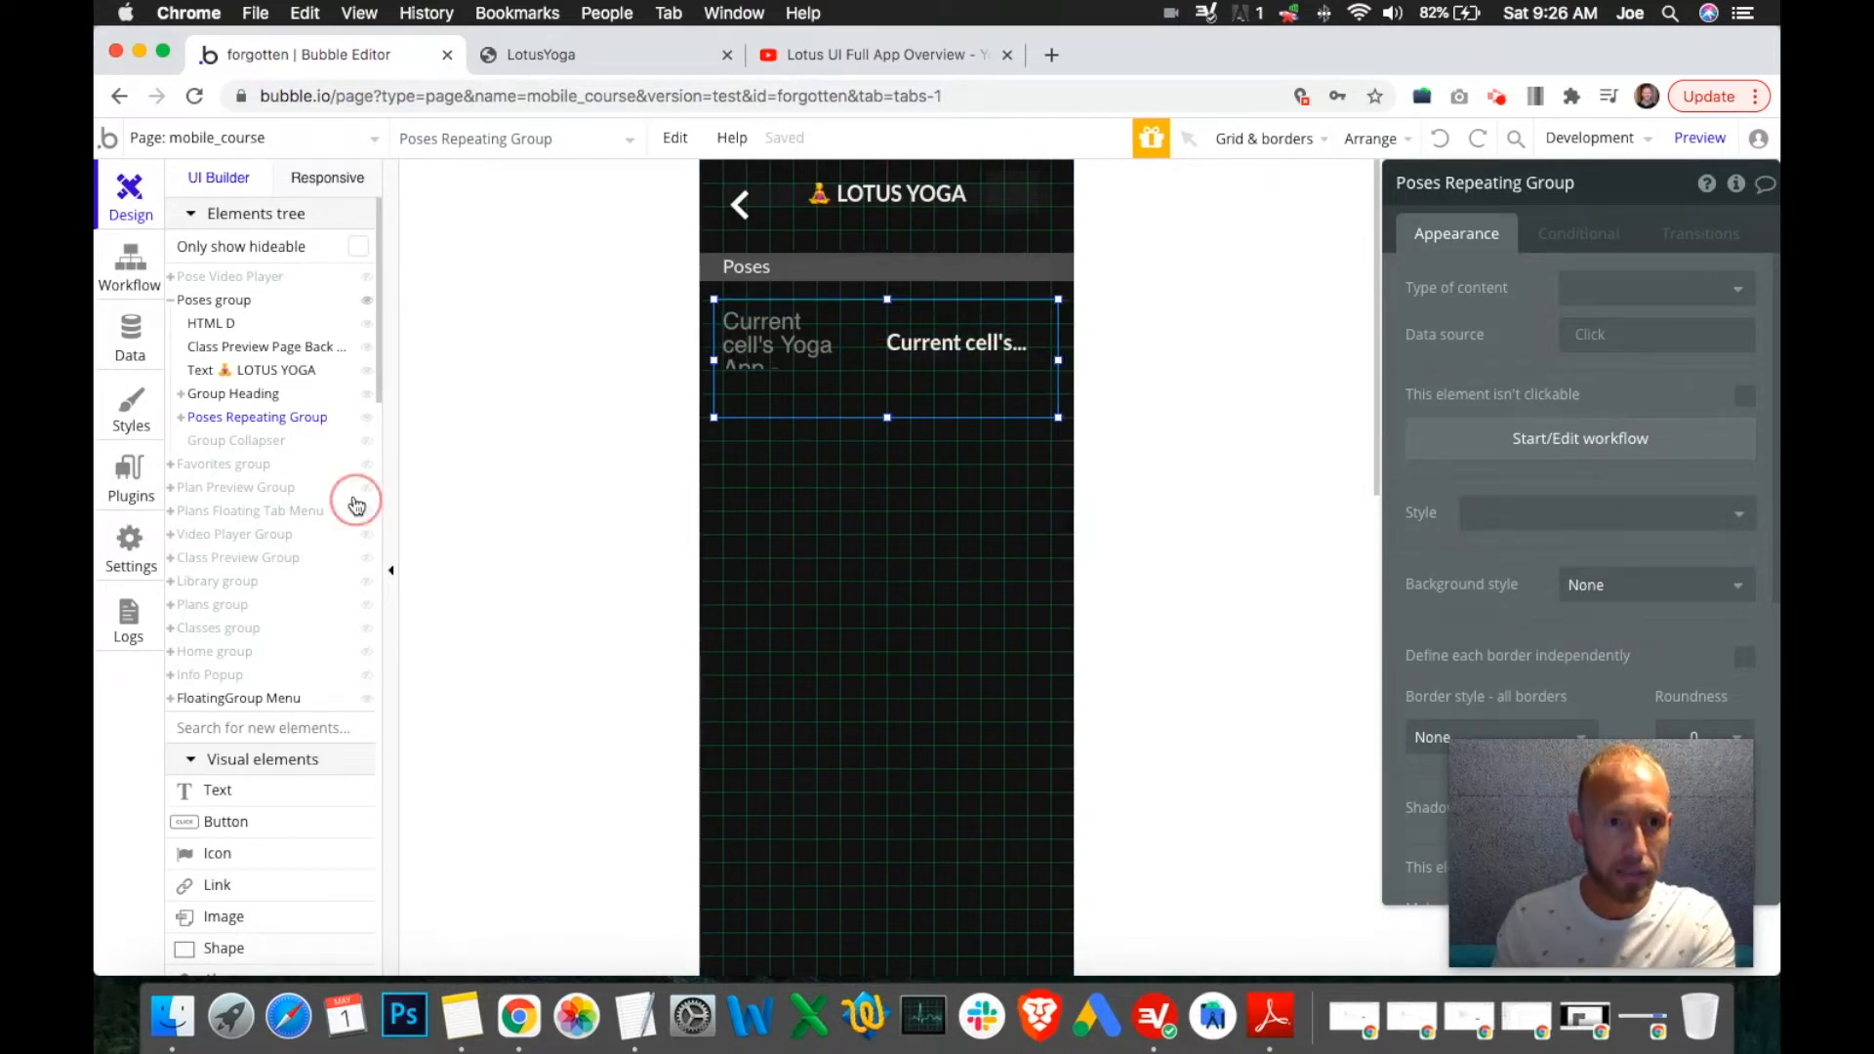
left_click(369, 563)
scroll(867, 462, "down", 5)
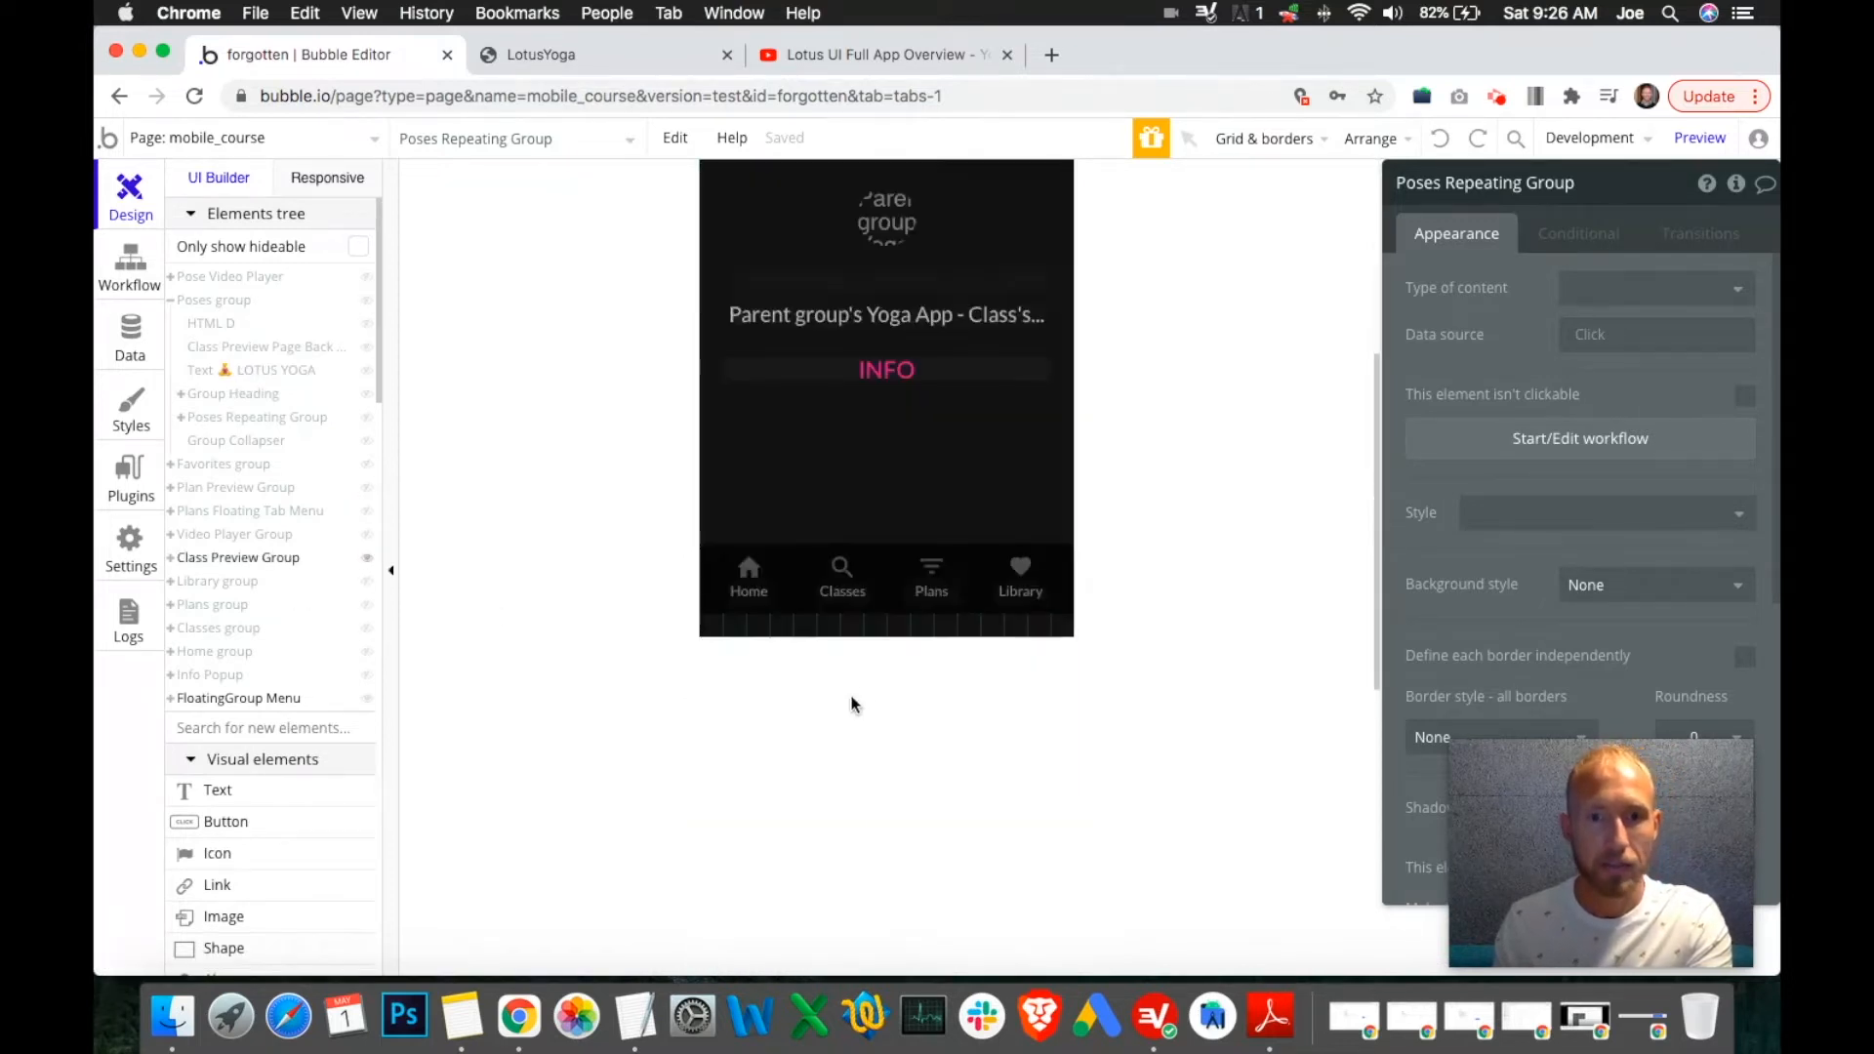
left_click(882, 456)
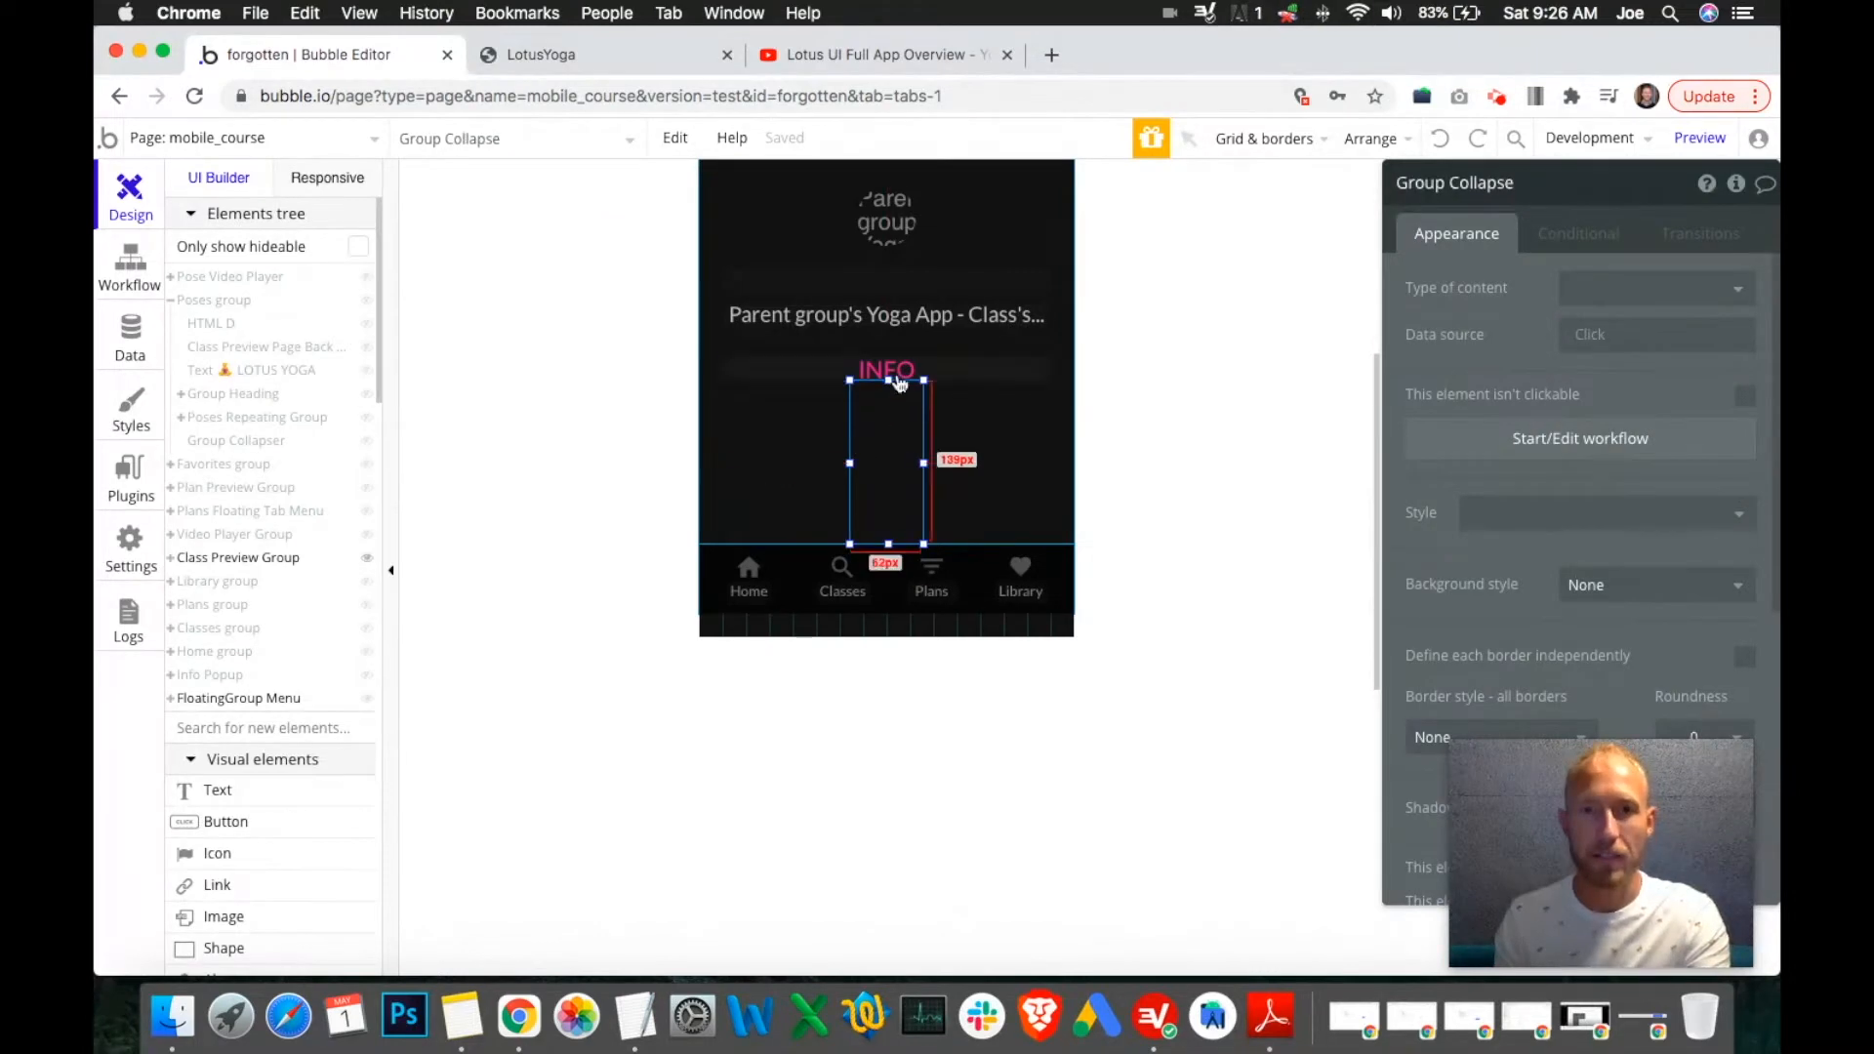
scroll(891, 422, "up", 5)
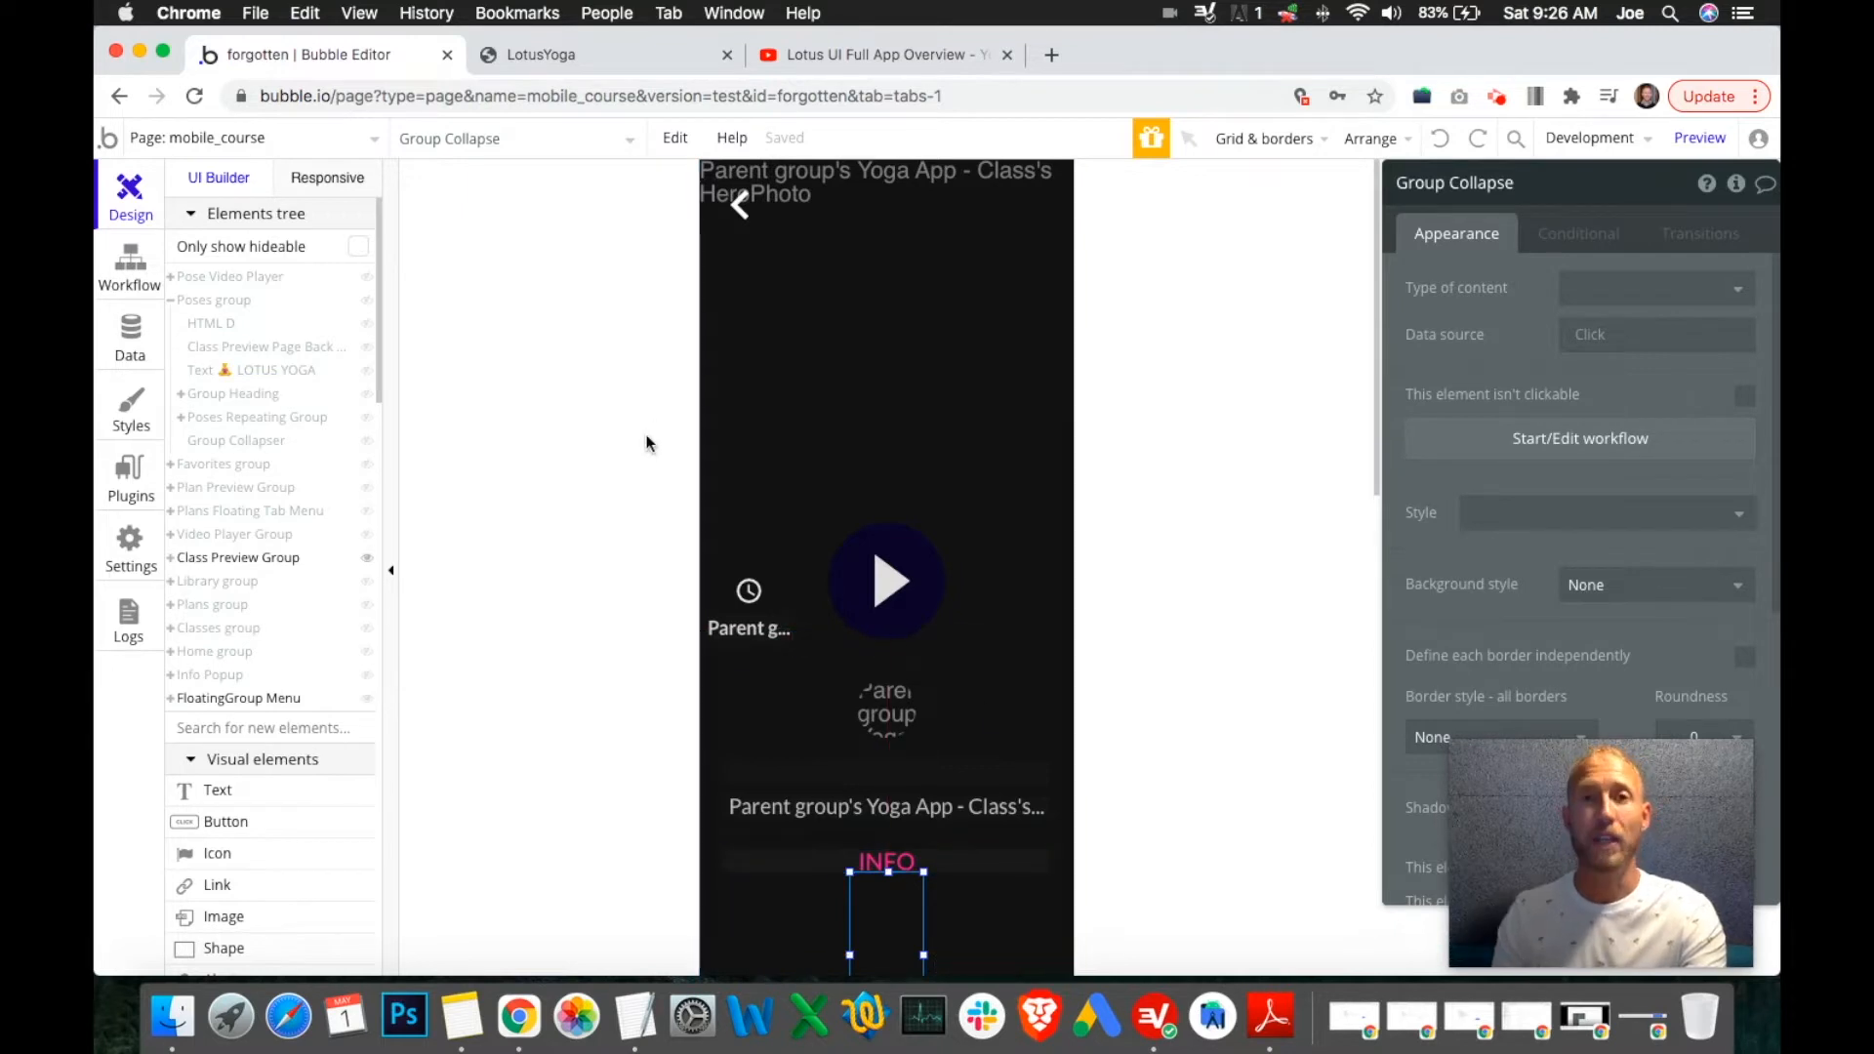
Switch to the YouTube reference video and play a short part of the Poses list, then pause it.
left_click(865, 54)
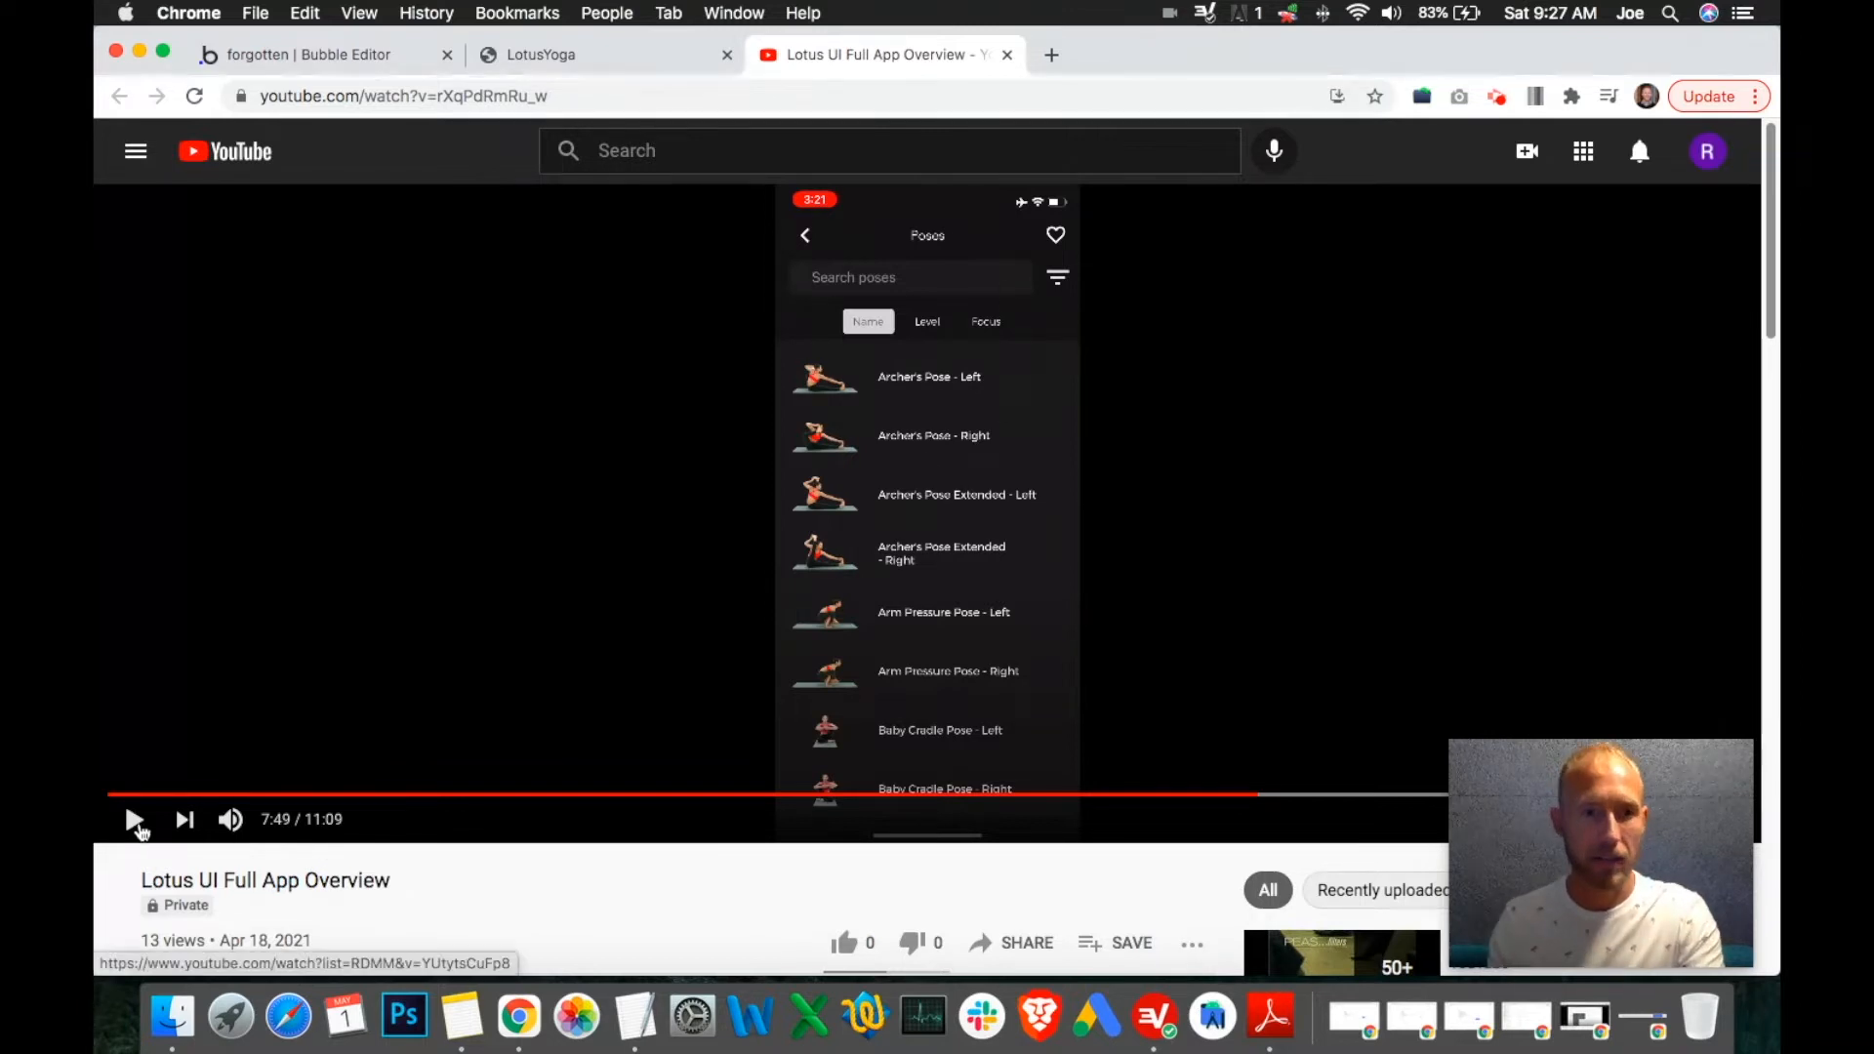
left_click(135, 822)
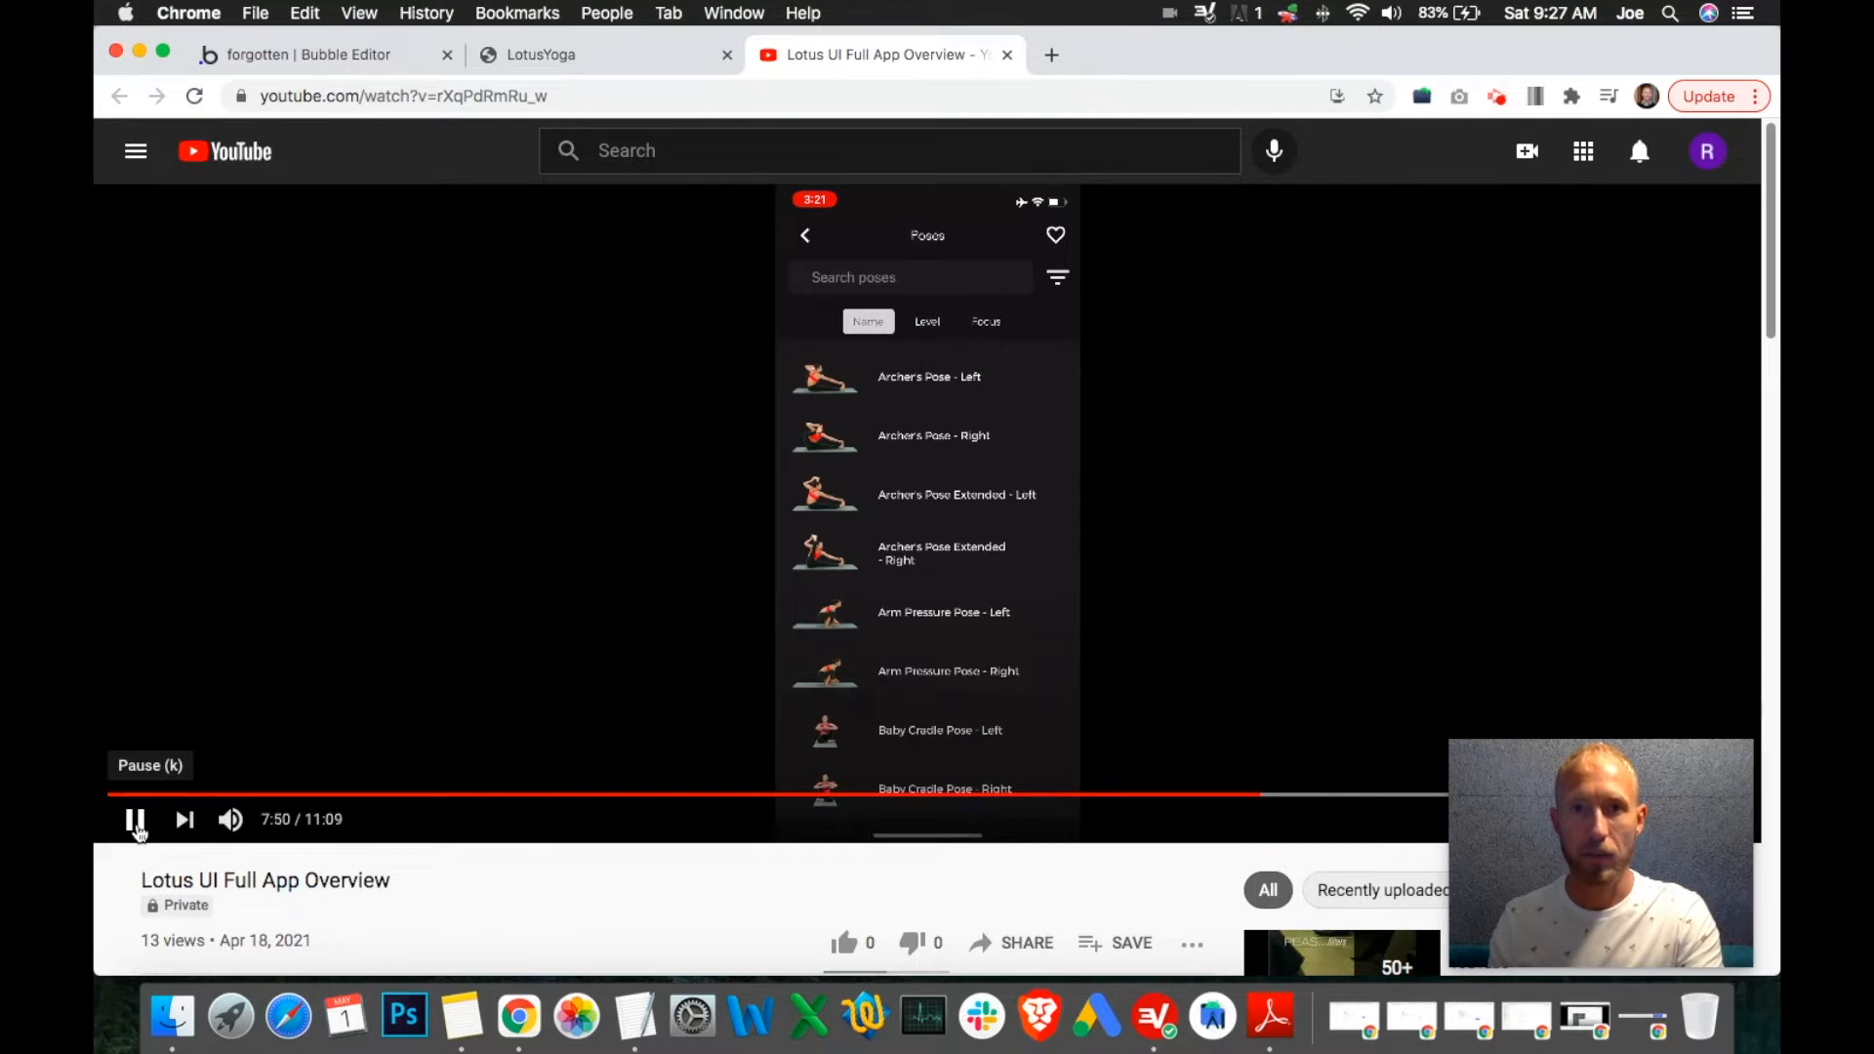
left_click(135, 825)
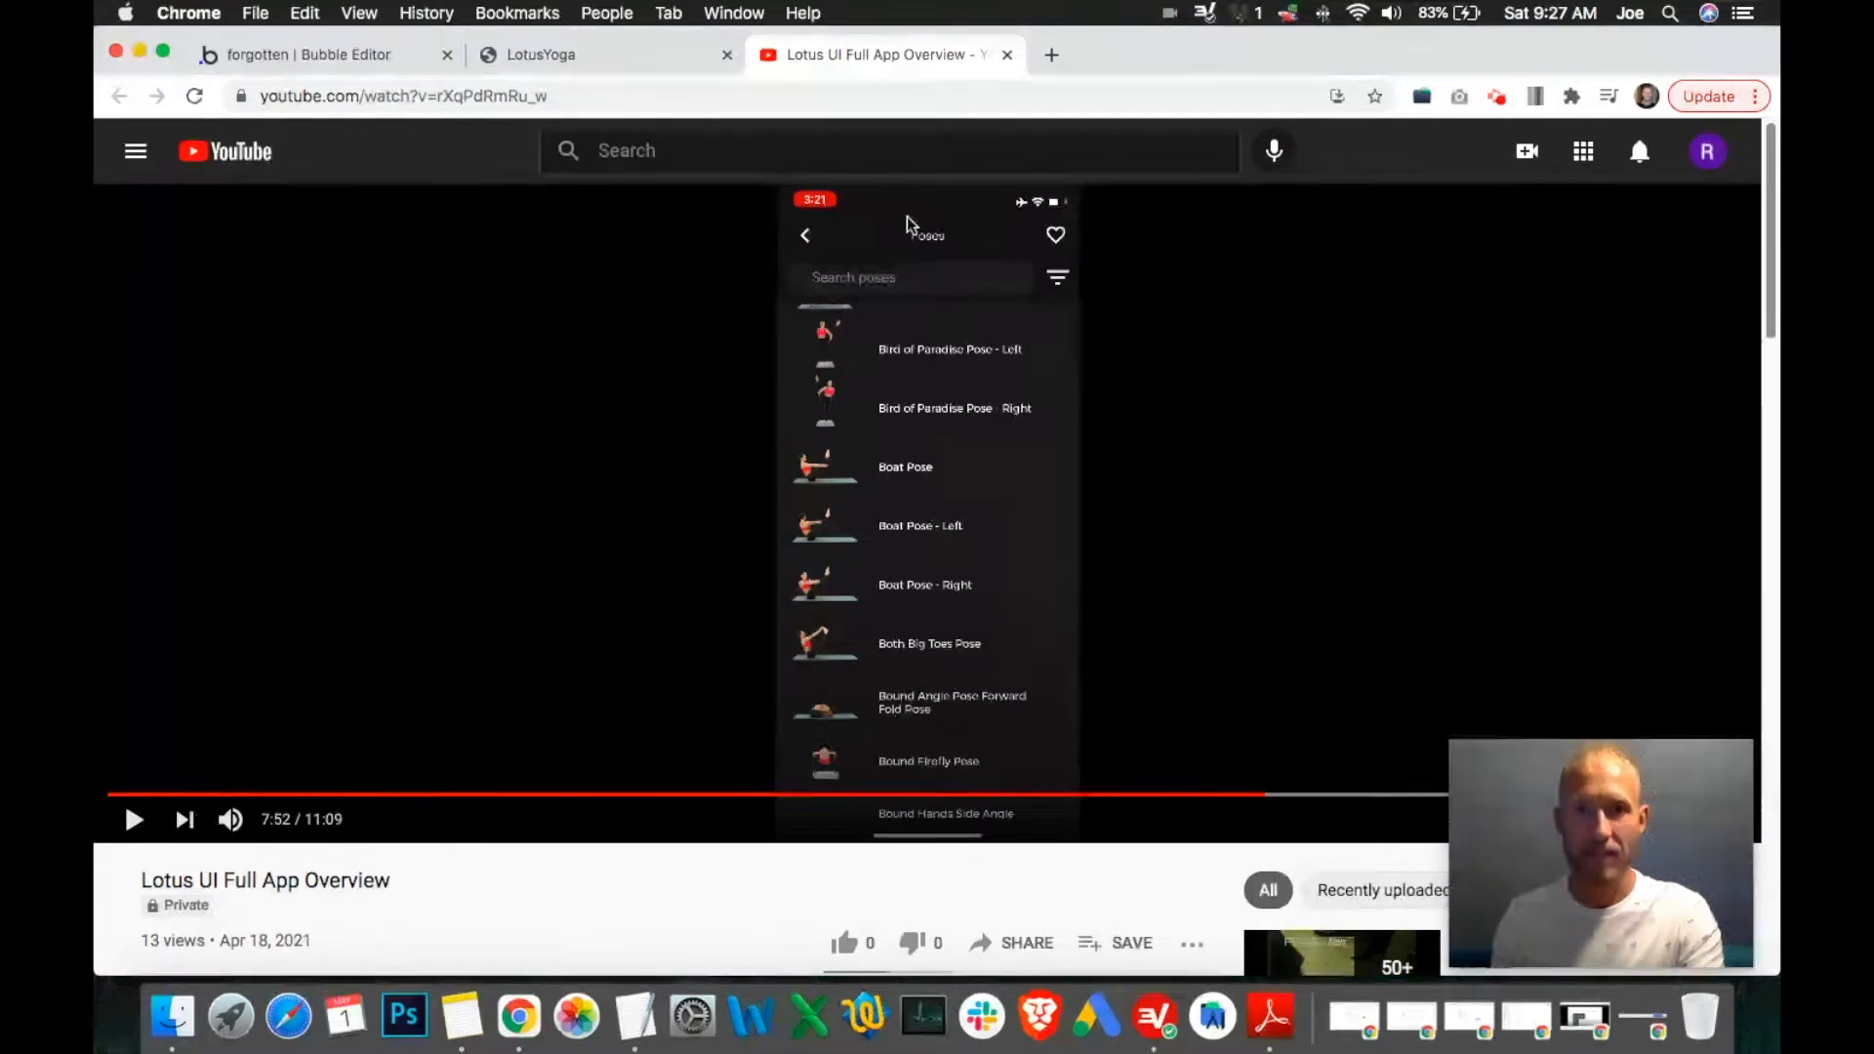
Return to the LotusYoga preview, open Poses from the Library page and test how the list scrolls.
left_click(524, 57)
left_click(916, 830)
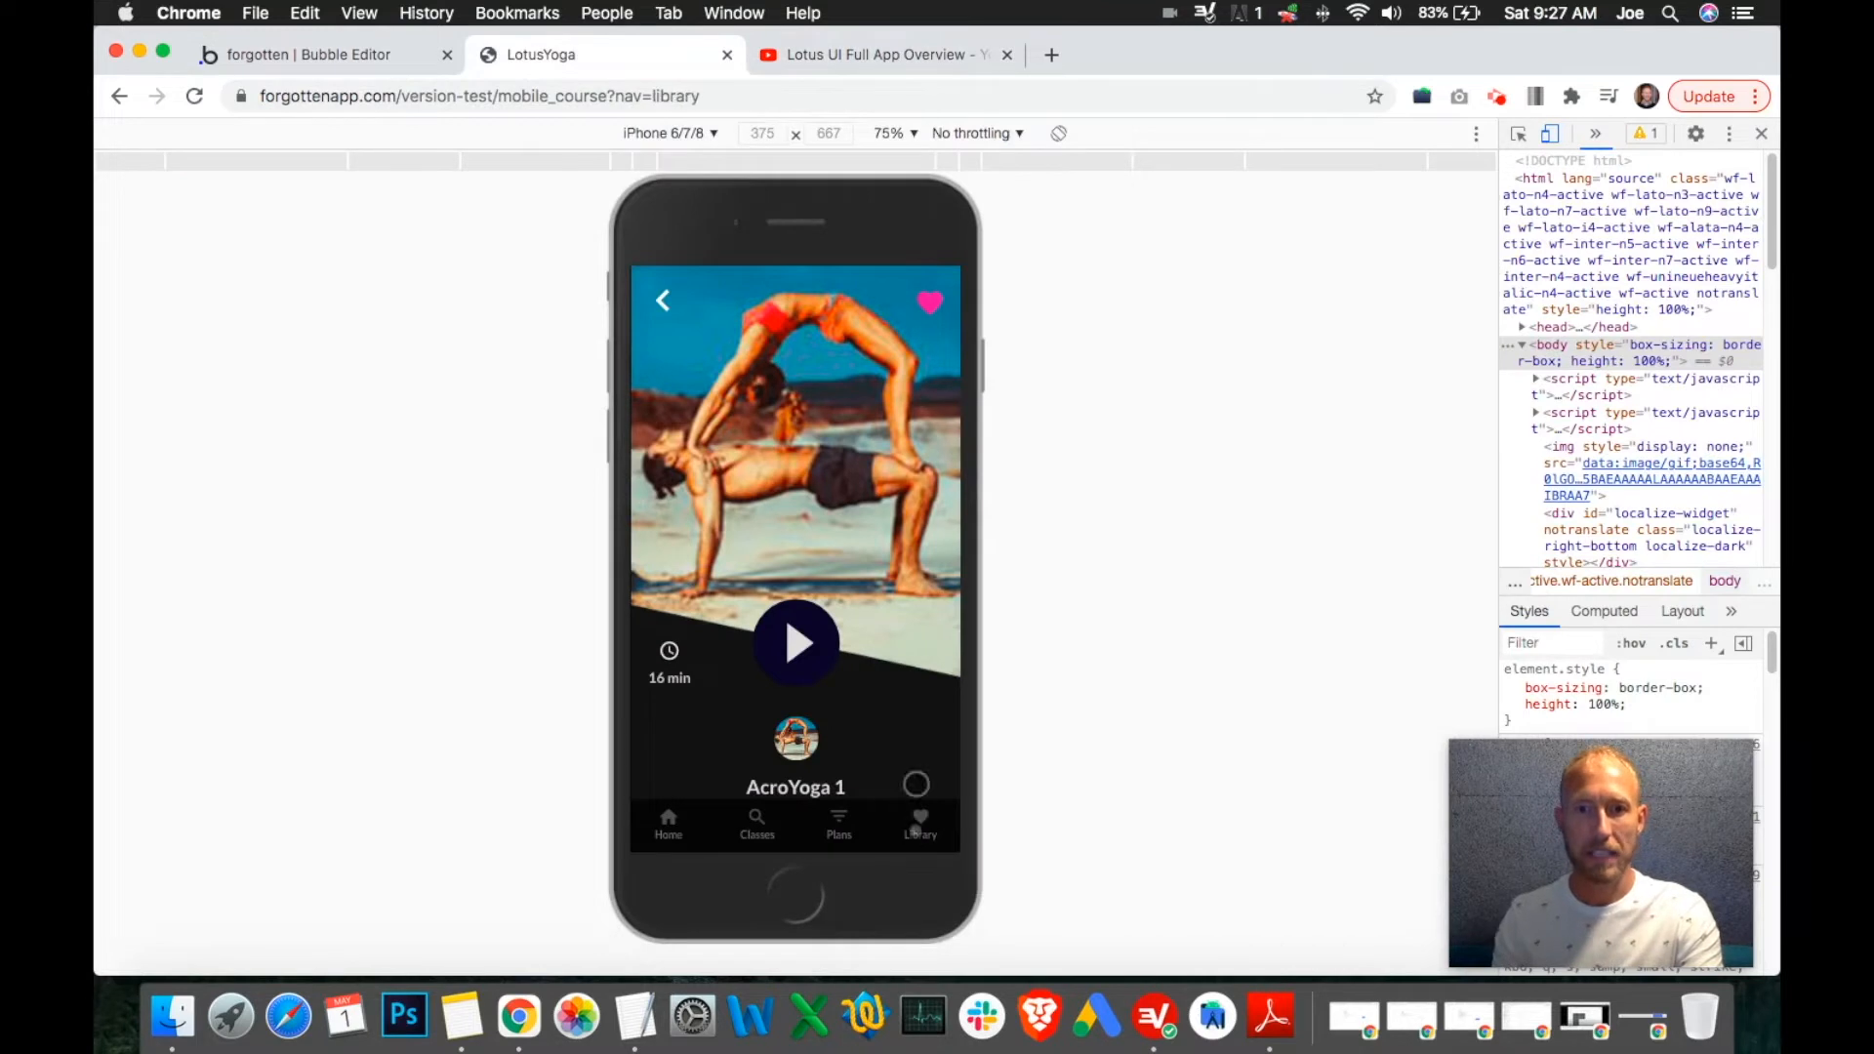
left_click(691, 447)
left_click_drag(841, 561, 871, 439)
left_click_drag(875, 622, 867, 463)
left_click_drag(853, 385, 838, 529)
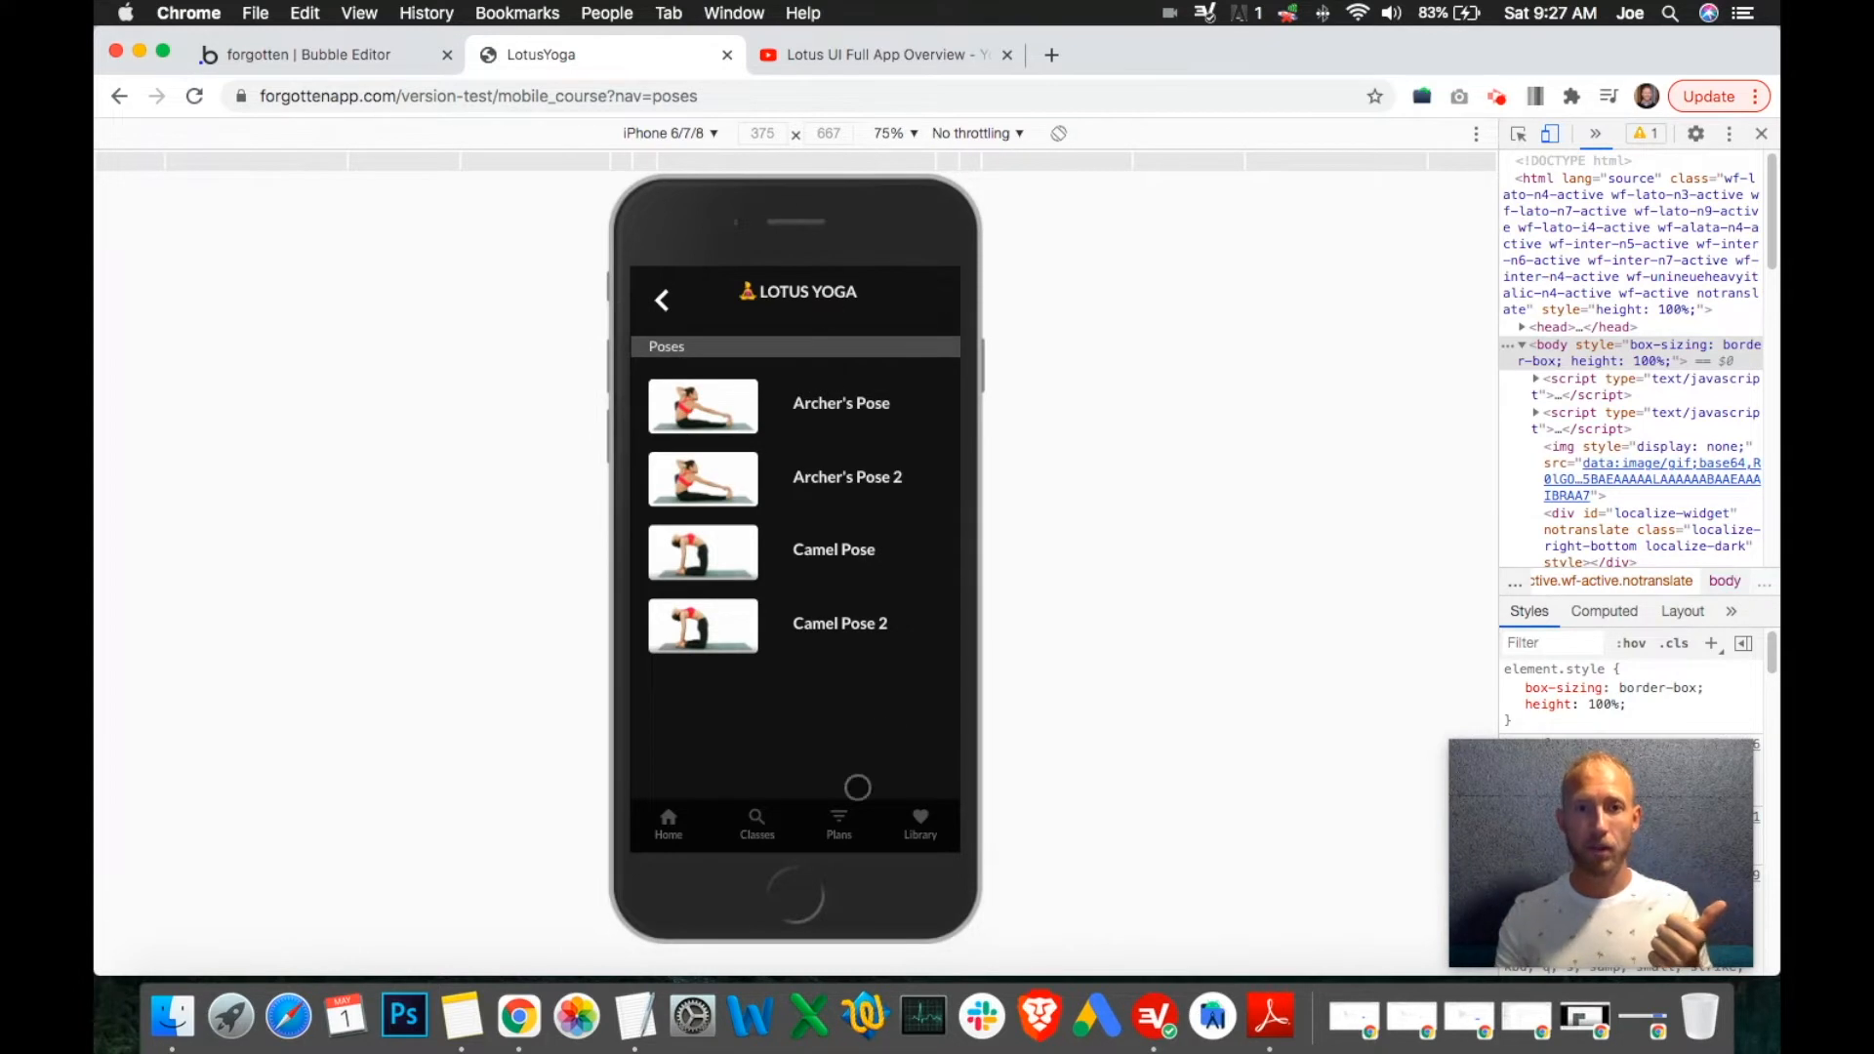
Examine how the Plans page scrolls through its yoga programs in the app preview.
left_click(750, 823)
left_click(839, 820)
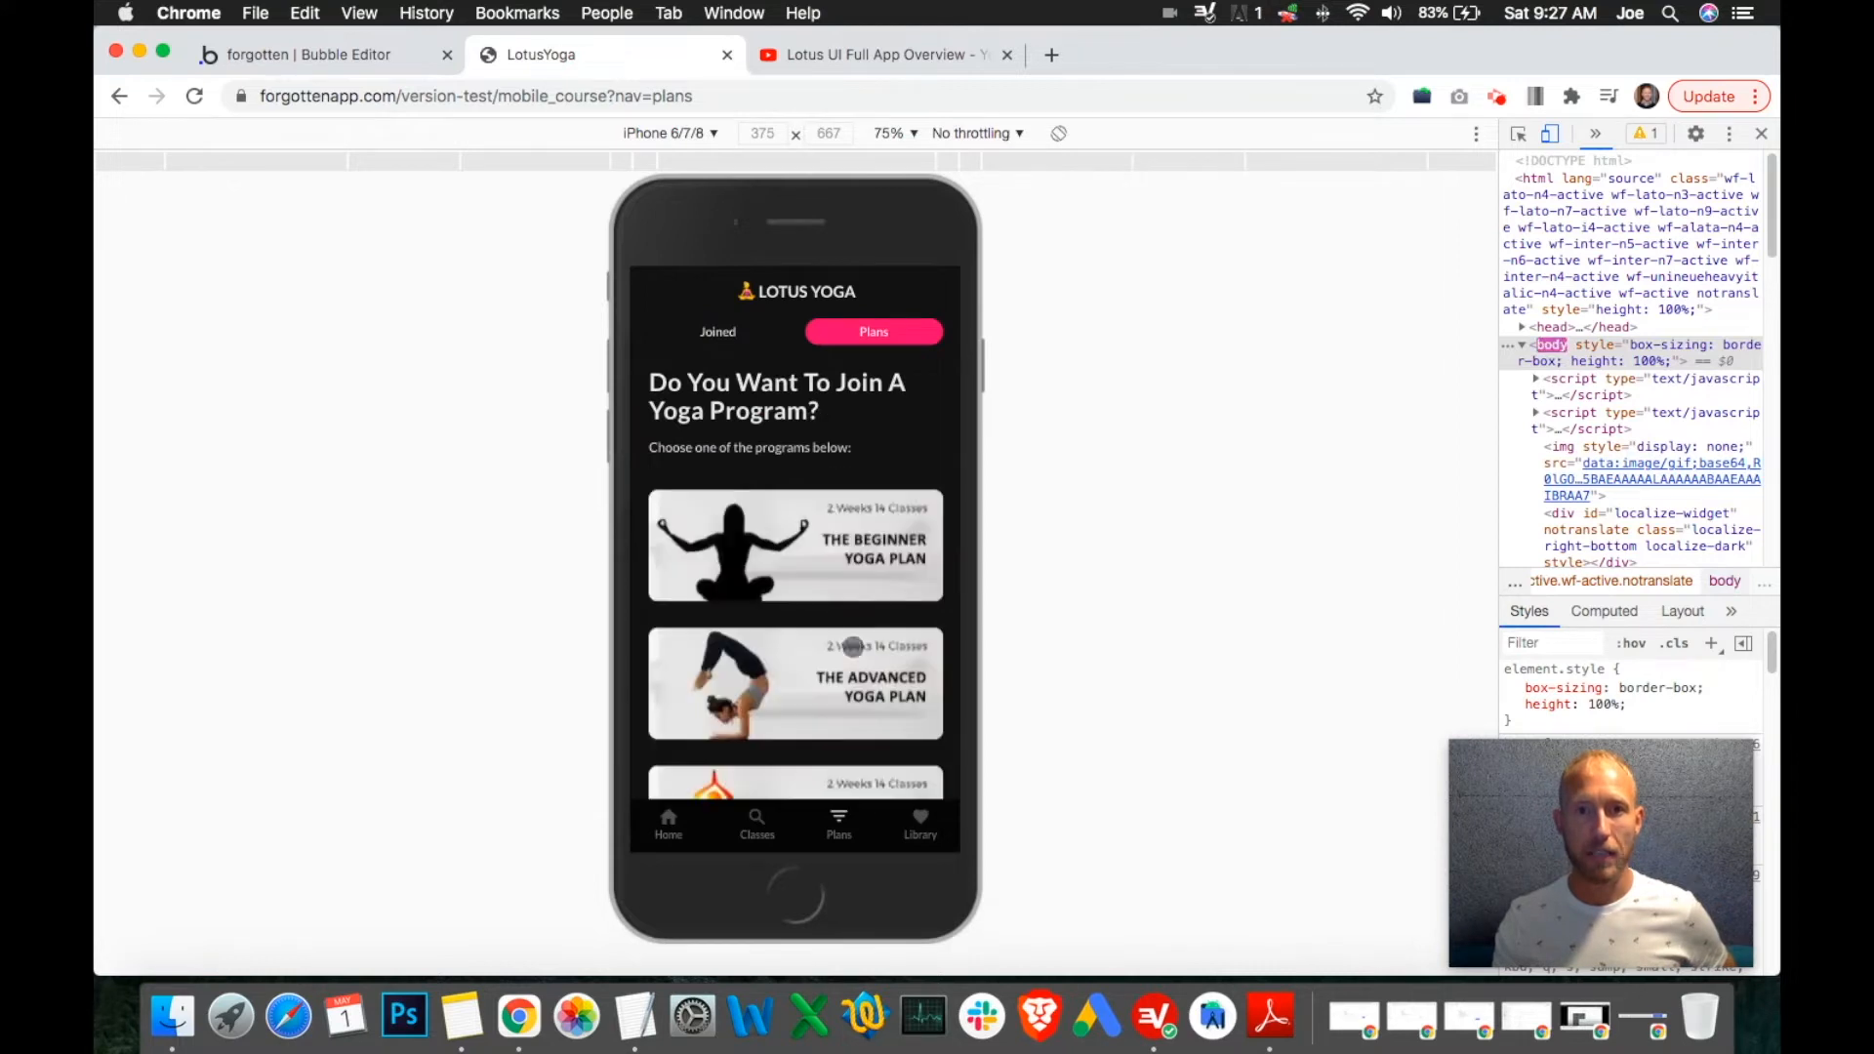
scroll(854, 596, "down", 5)
scroll(855, 597, "up", 5)
scroll(855, 596, "down", 4)
scroll(855, 596, "up", 5)
scroll(849, 634, "down", 6)
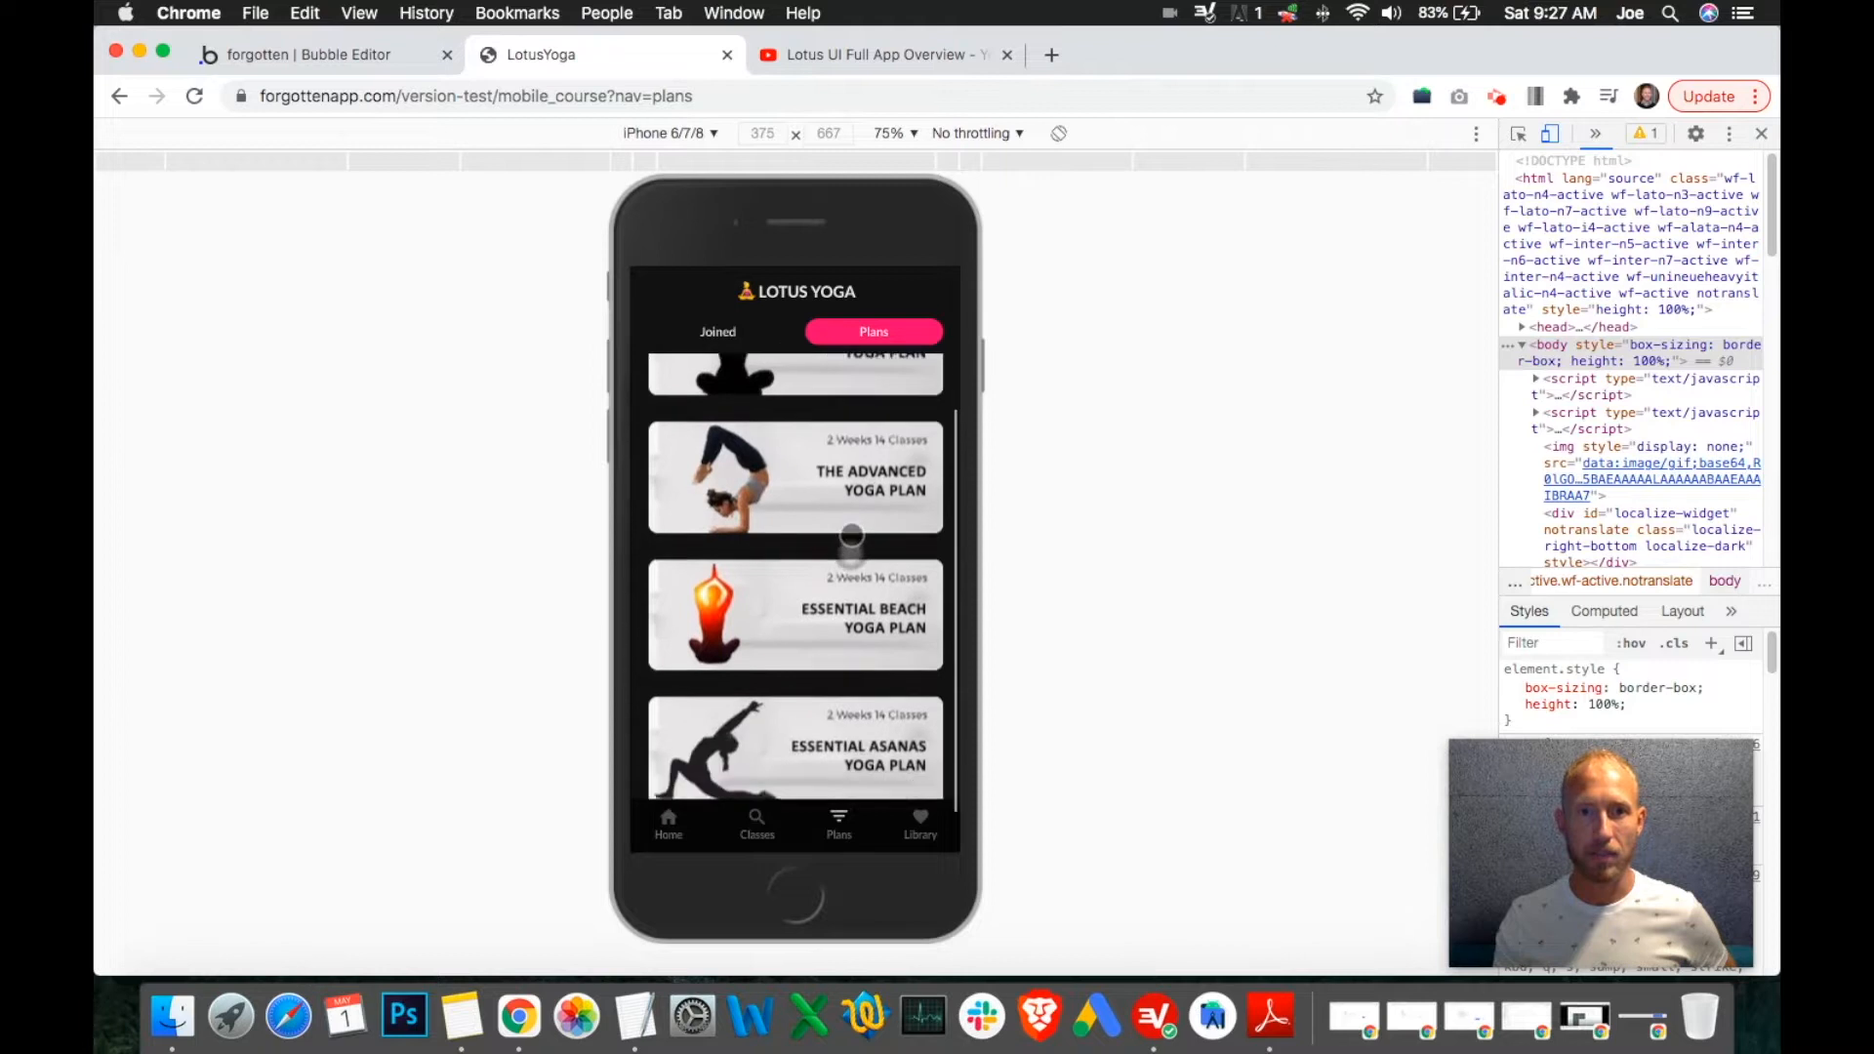
scroll(854, 433, "up", 5)
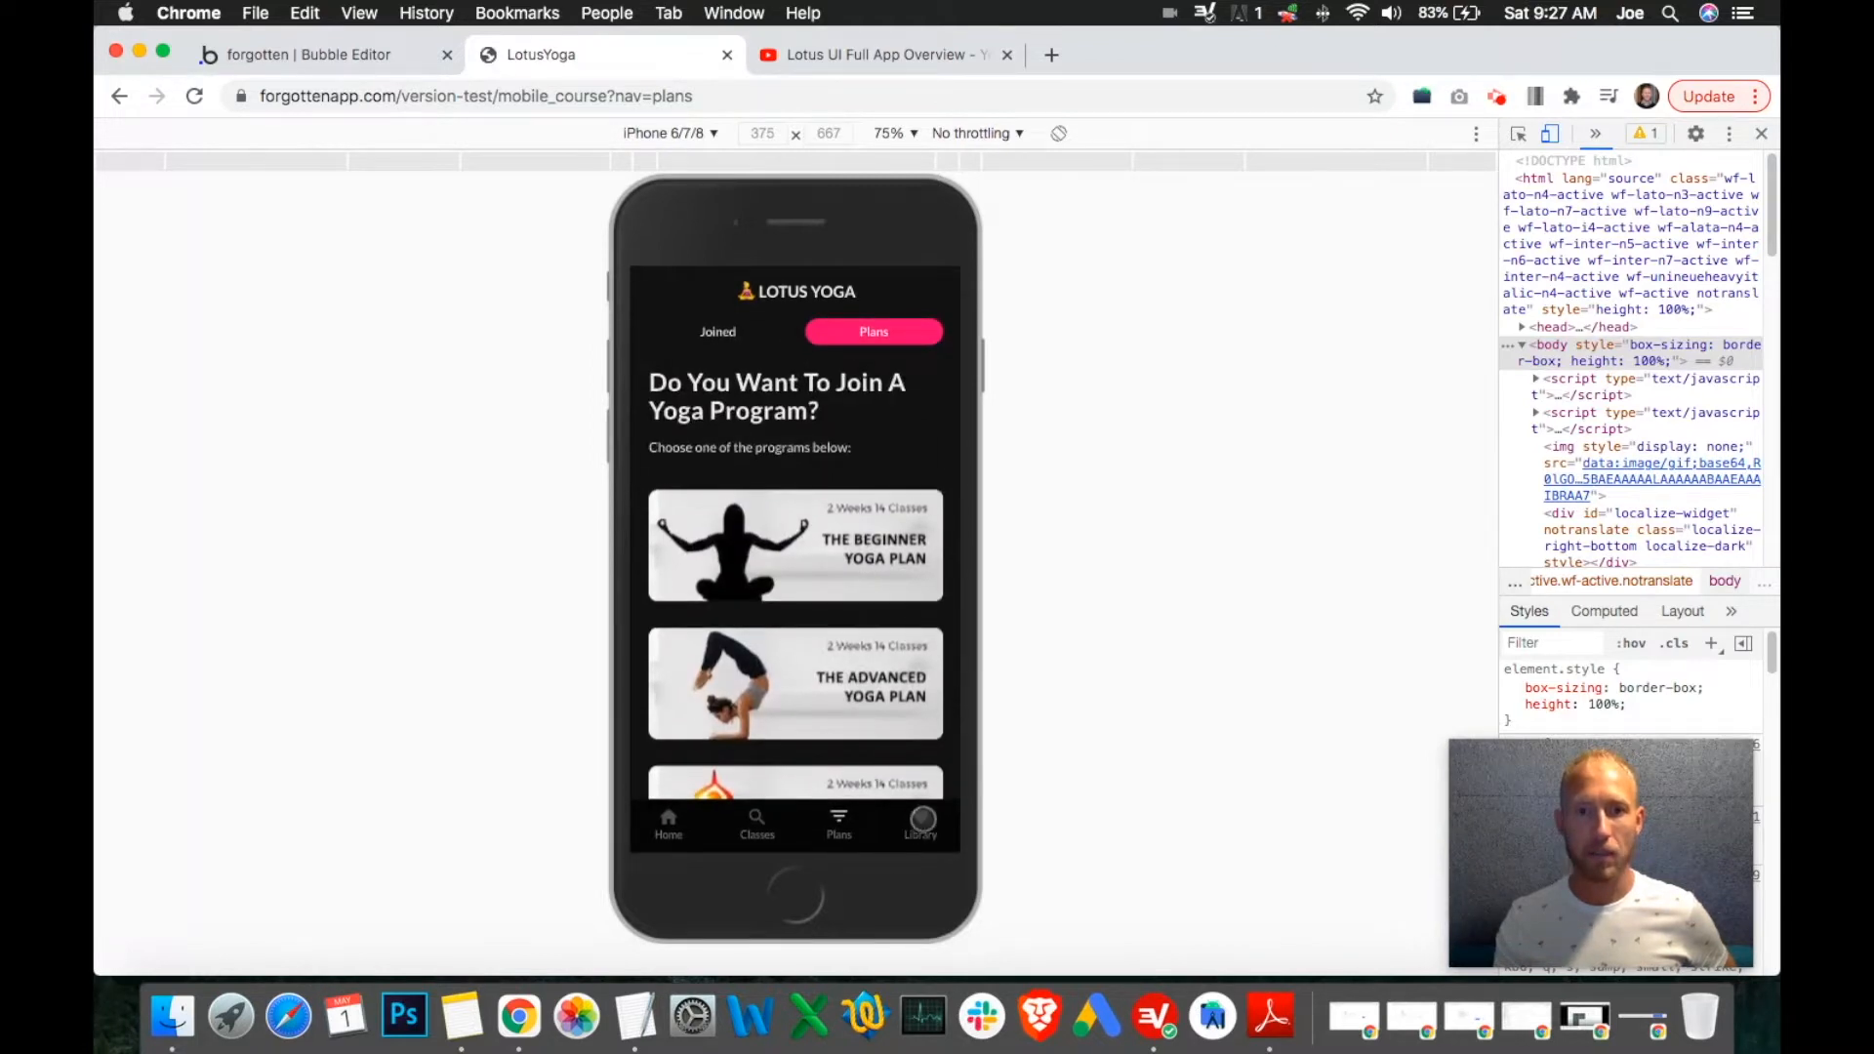
left_click(921, 818)
left_click(838, 814)
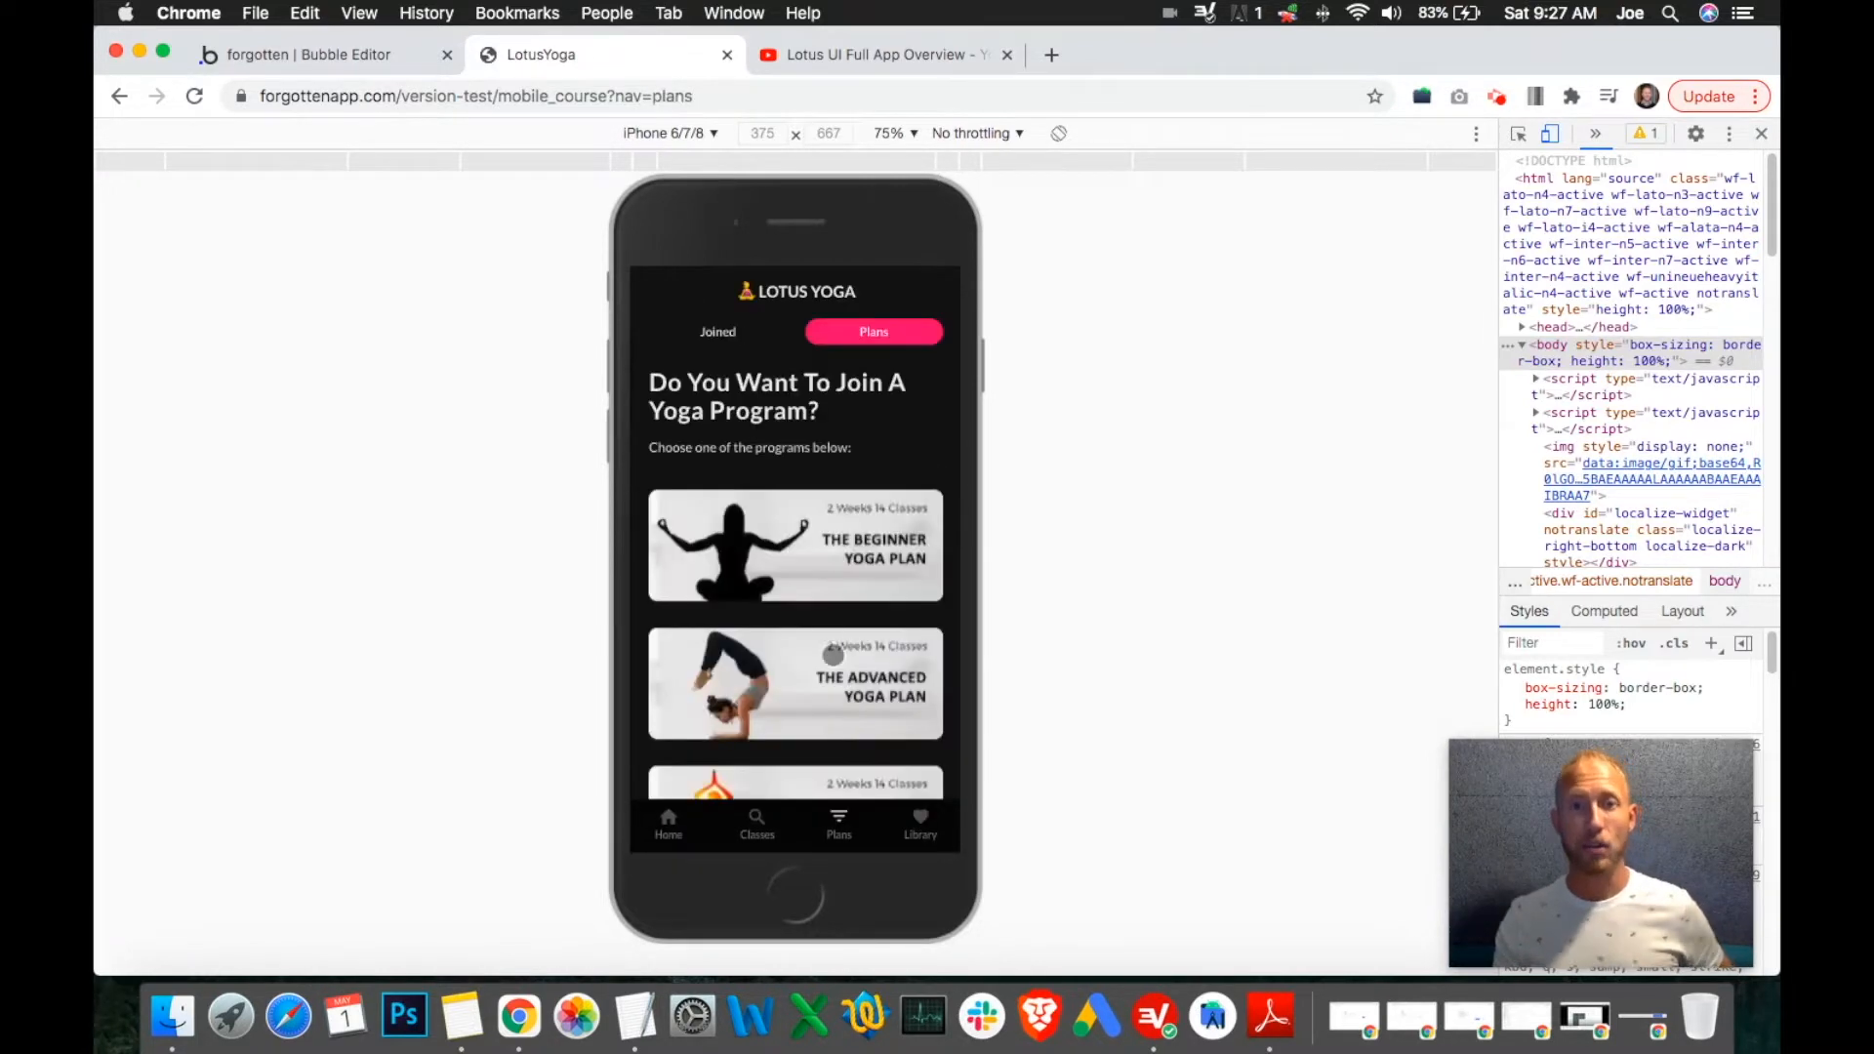
Play the YouTube reference video up to the Camel Pose detail screen and pause it there.
left_click(853, 61)
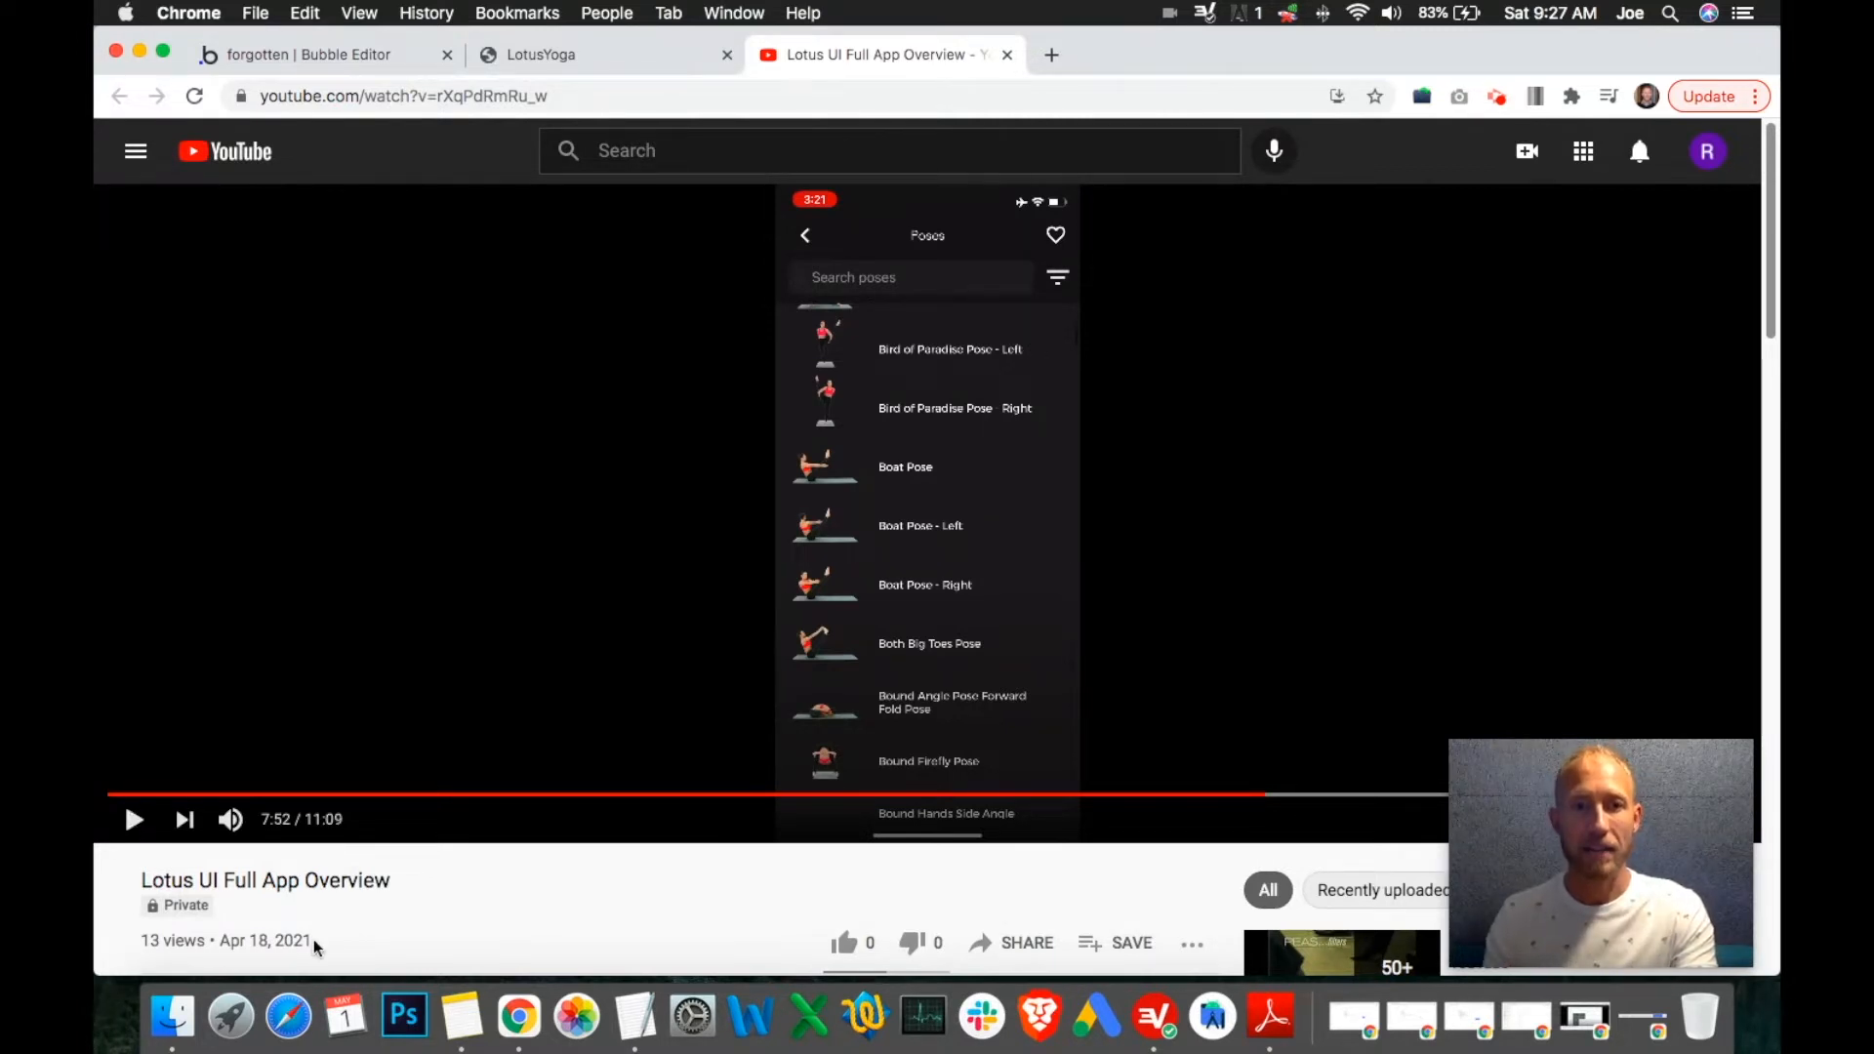
left_click(134, 825)
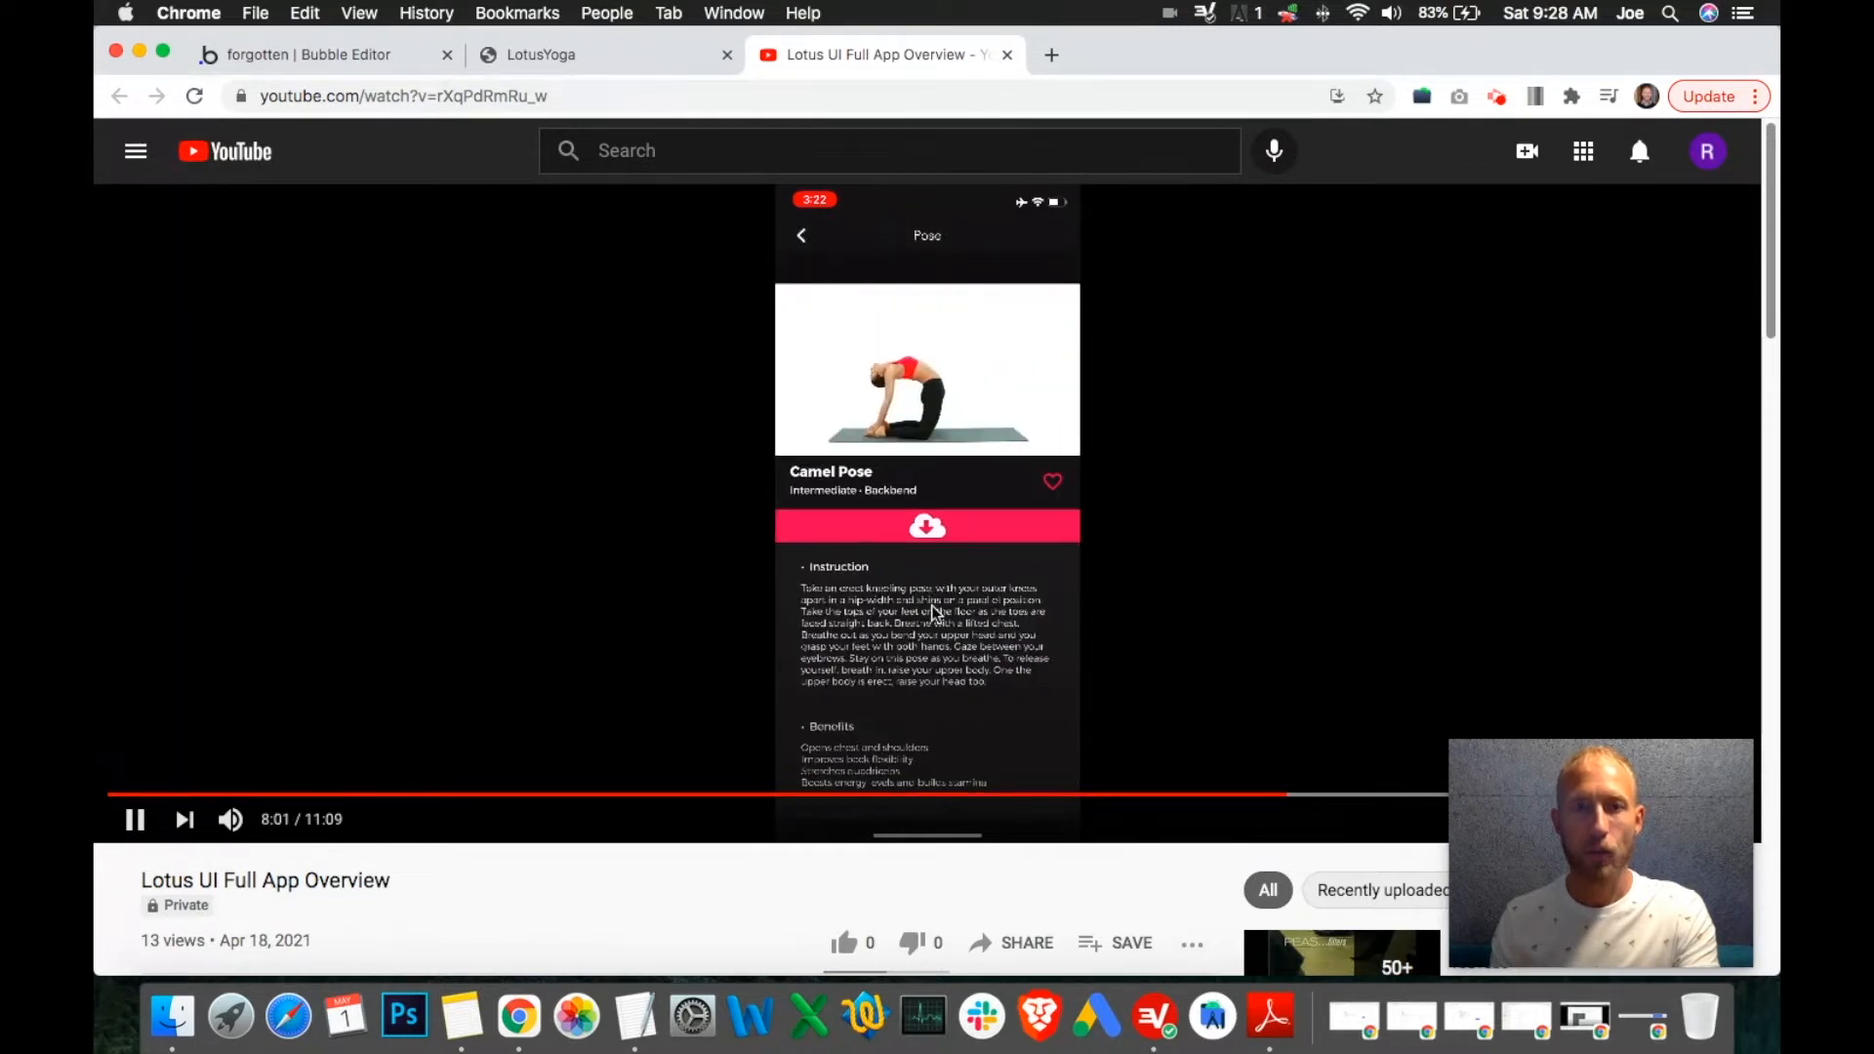
left_click(691, 569)
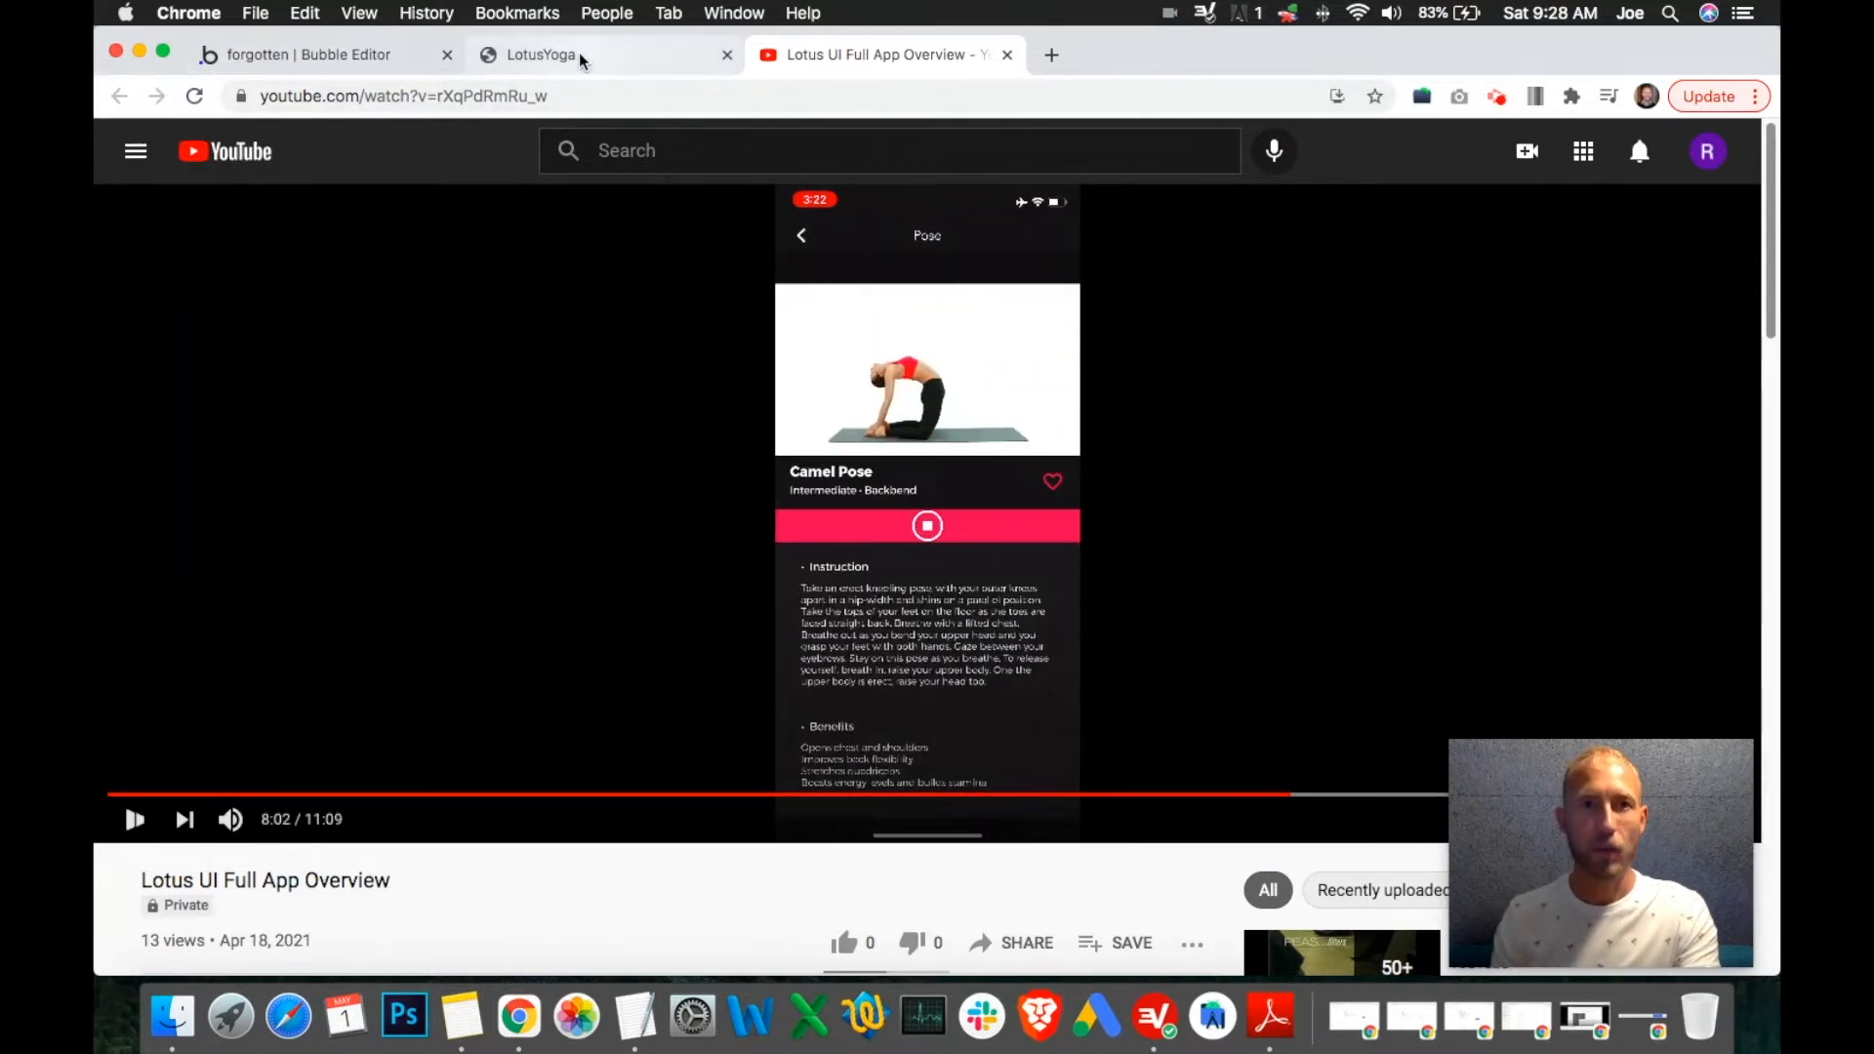
Return to the LotusYoga preview and filter the Classes page by AcroYoga.
left_click(548, 55)
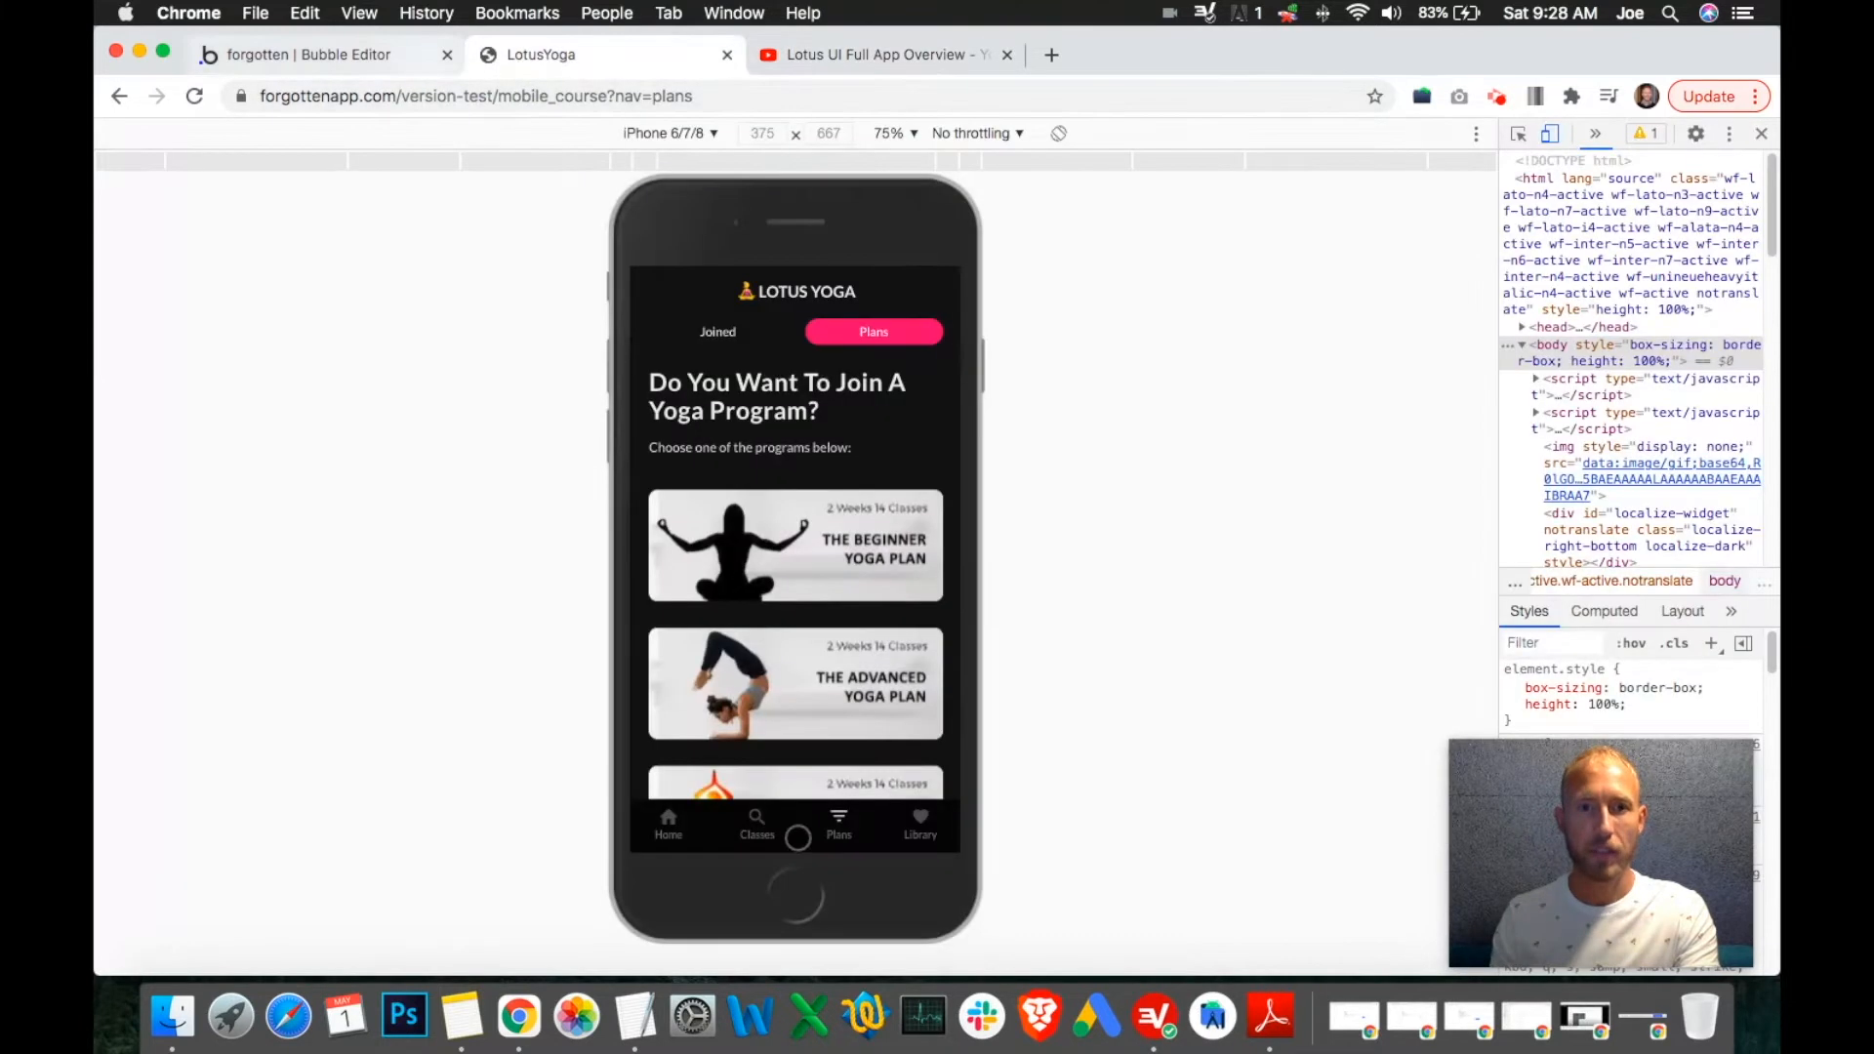
left_click(751, 813)
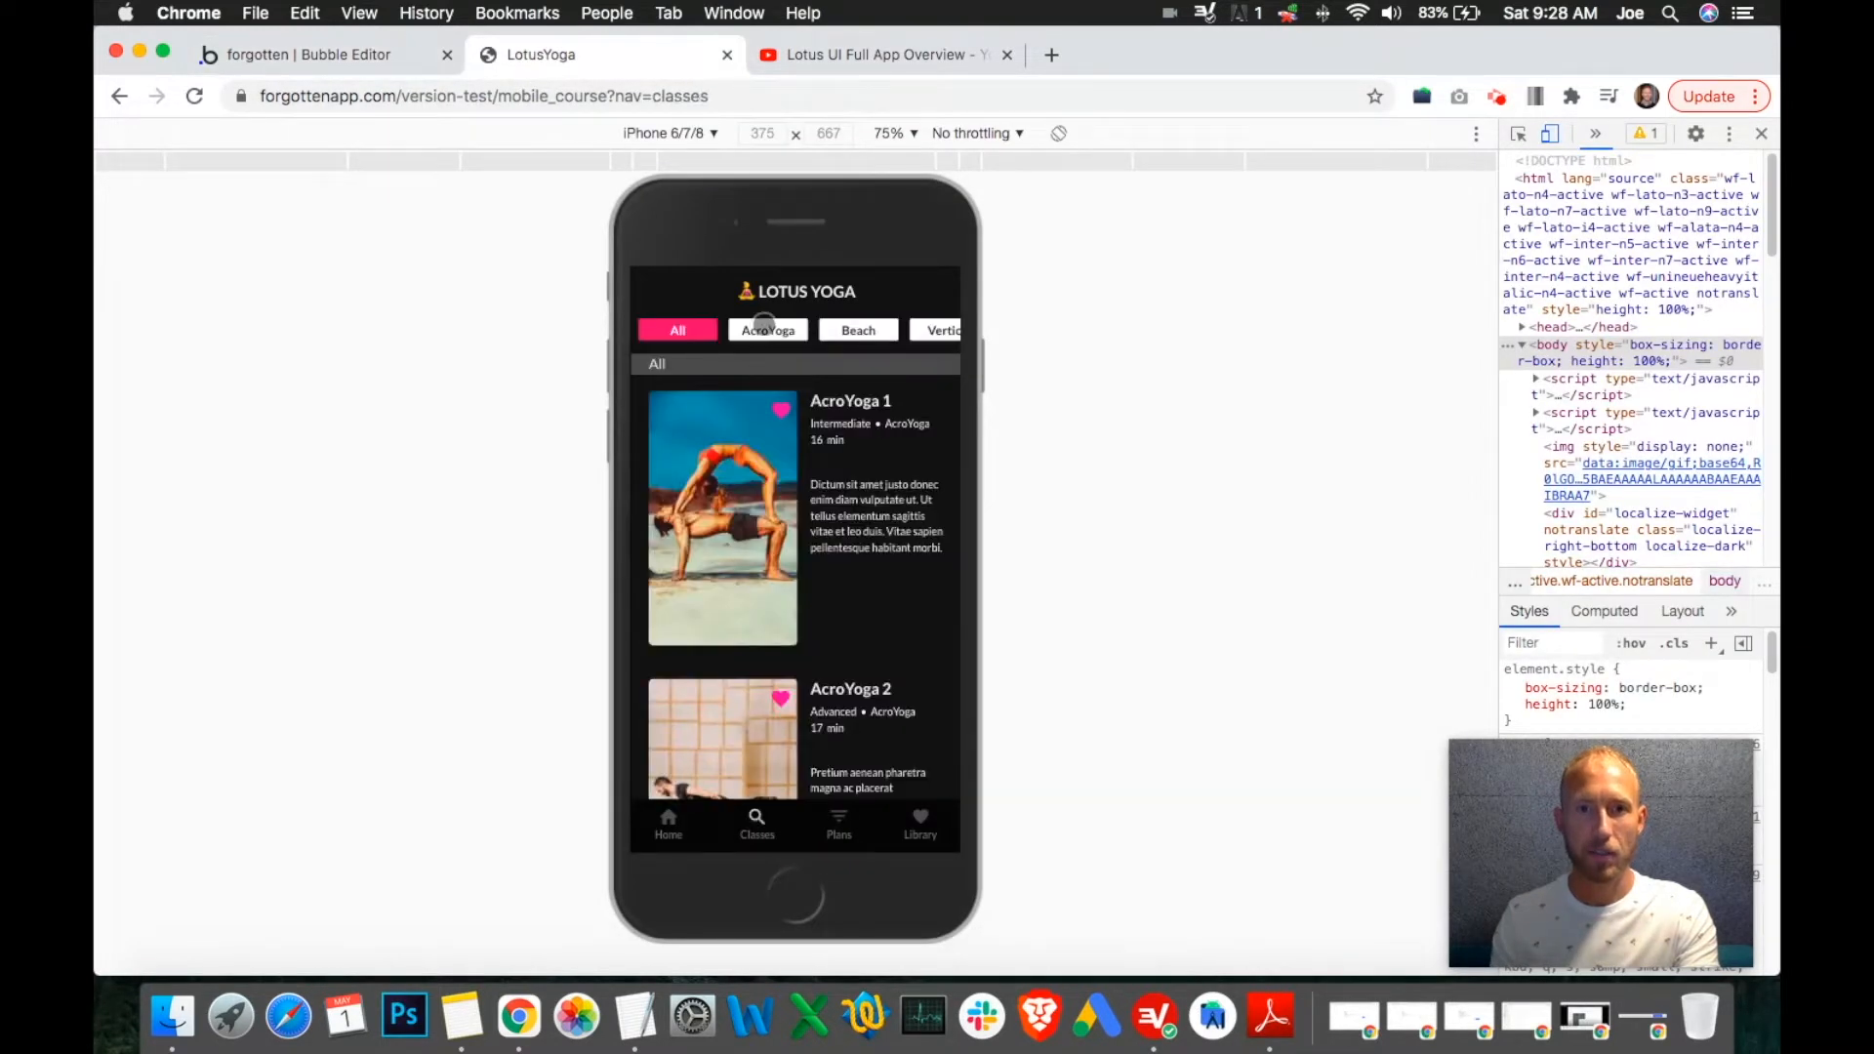
left_click(772, 330)
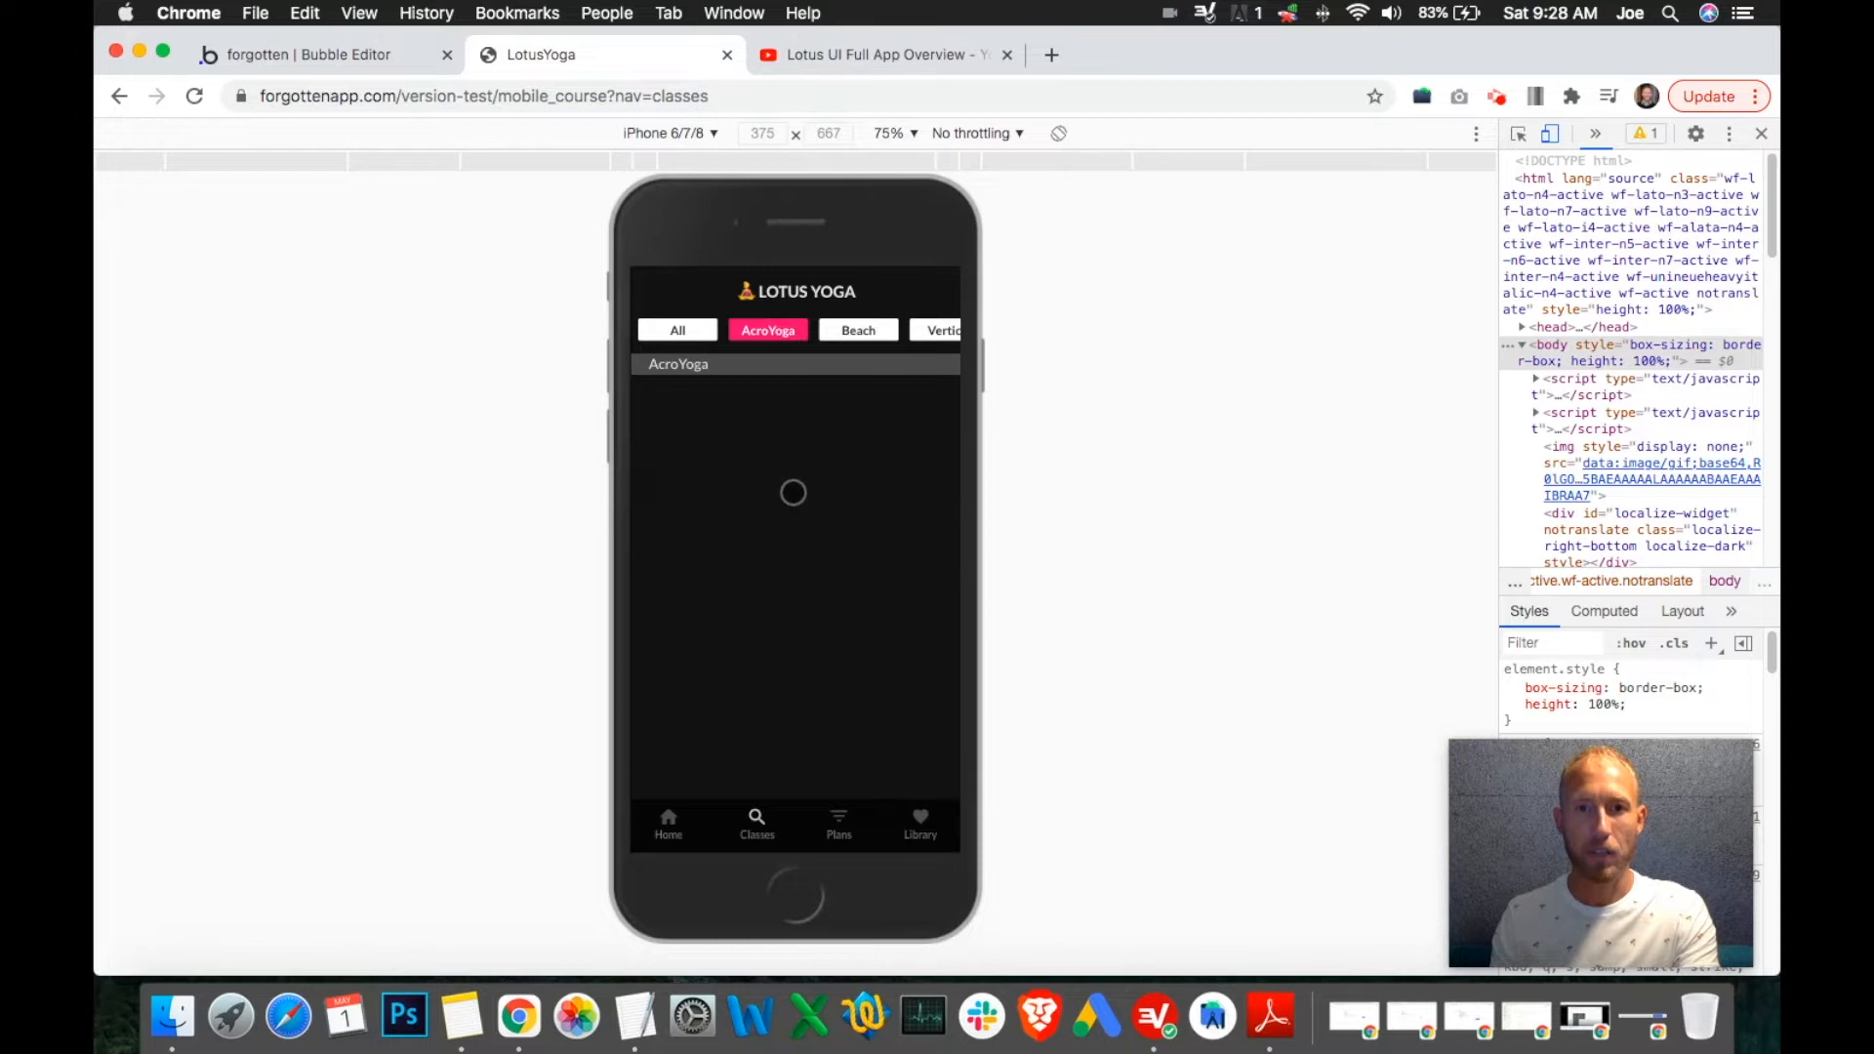
In the Bubble editor, hide the Class Preview Group, show the Poses group and select the Yoga Pose repeating group.
left_click(391, 67)
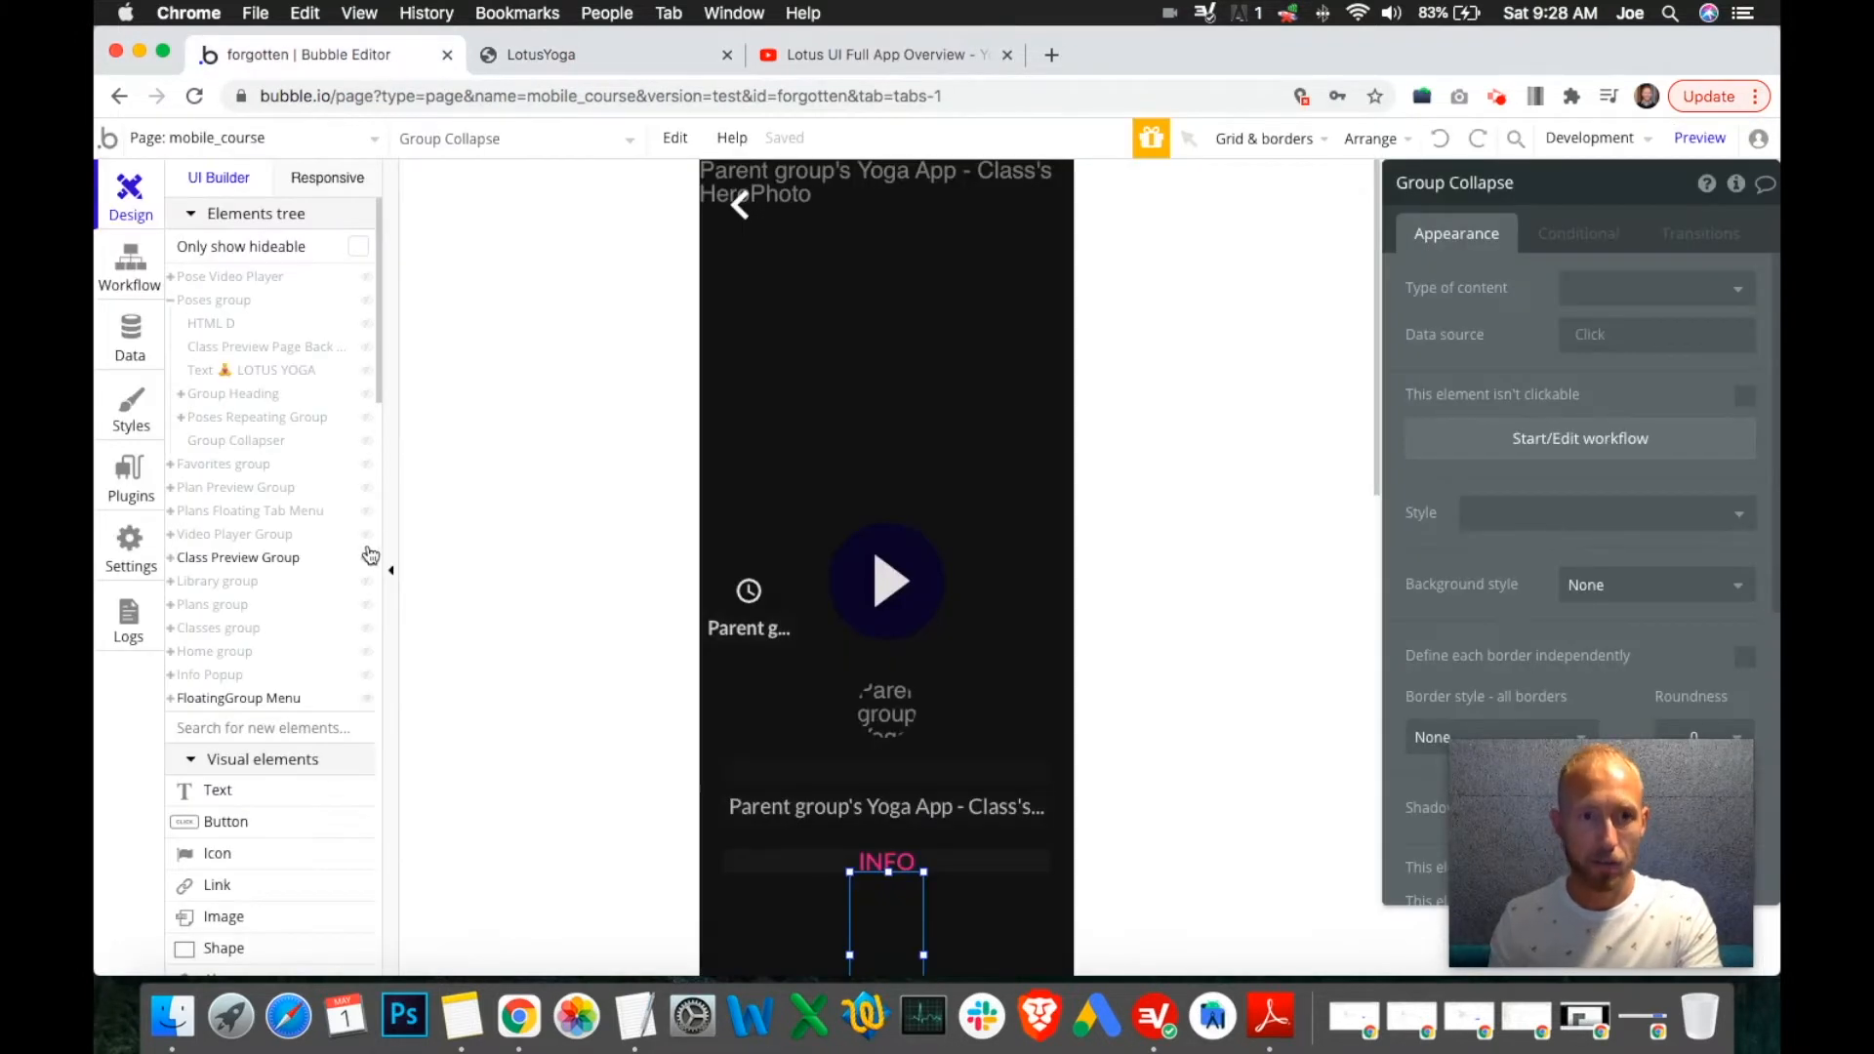
left_click(369, 565)
left_click(371, 303)
left_click(873, 375)
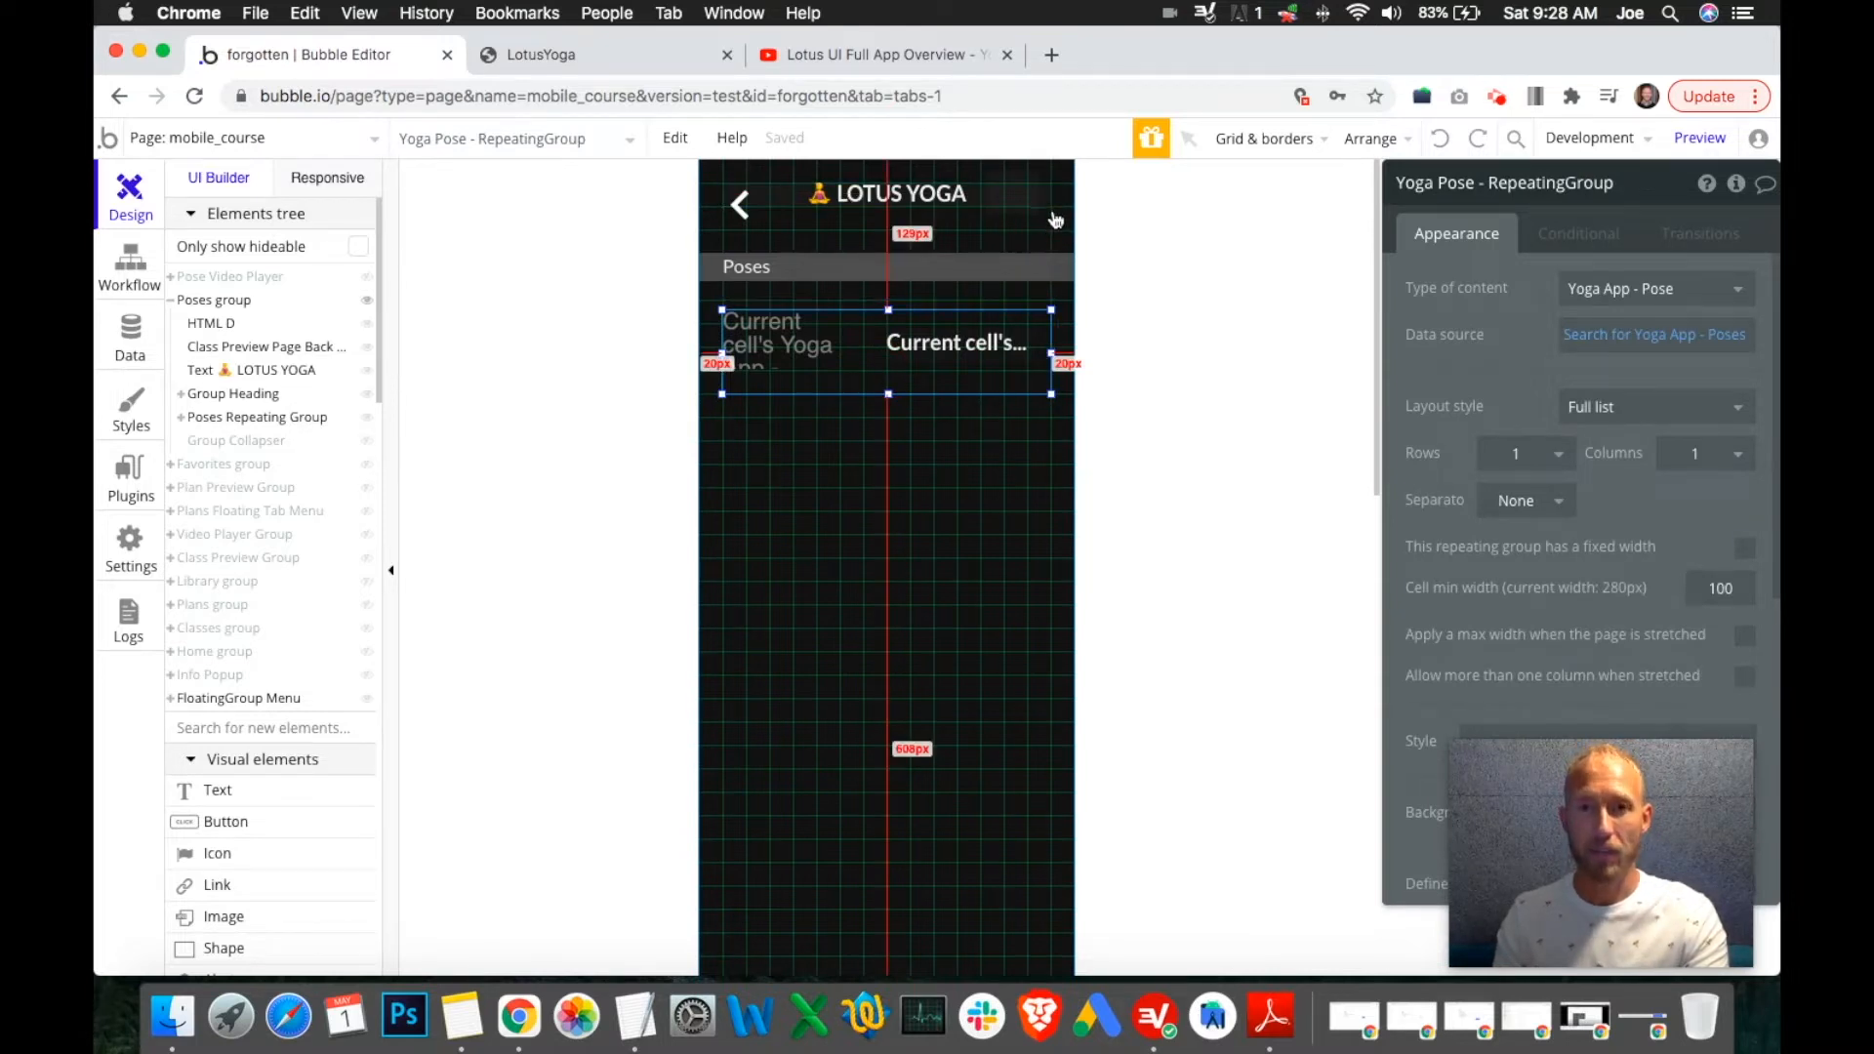
Open the Search for Yoga App - Poses data source of the Yoga Pose repeating group.
left_click(1040, 464)
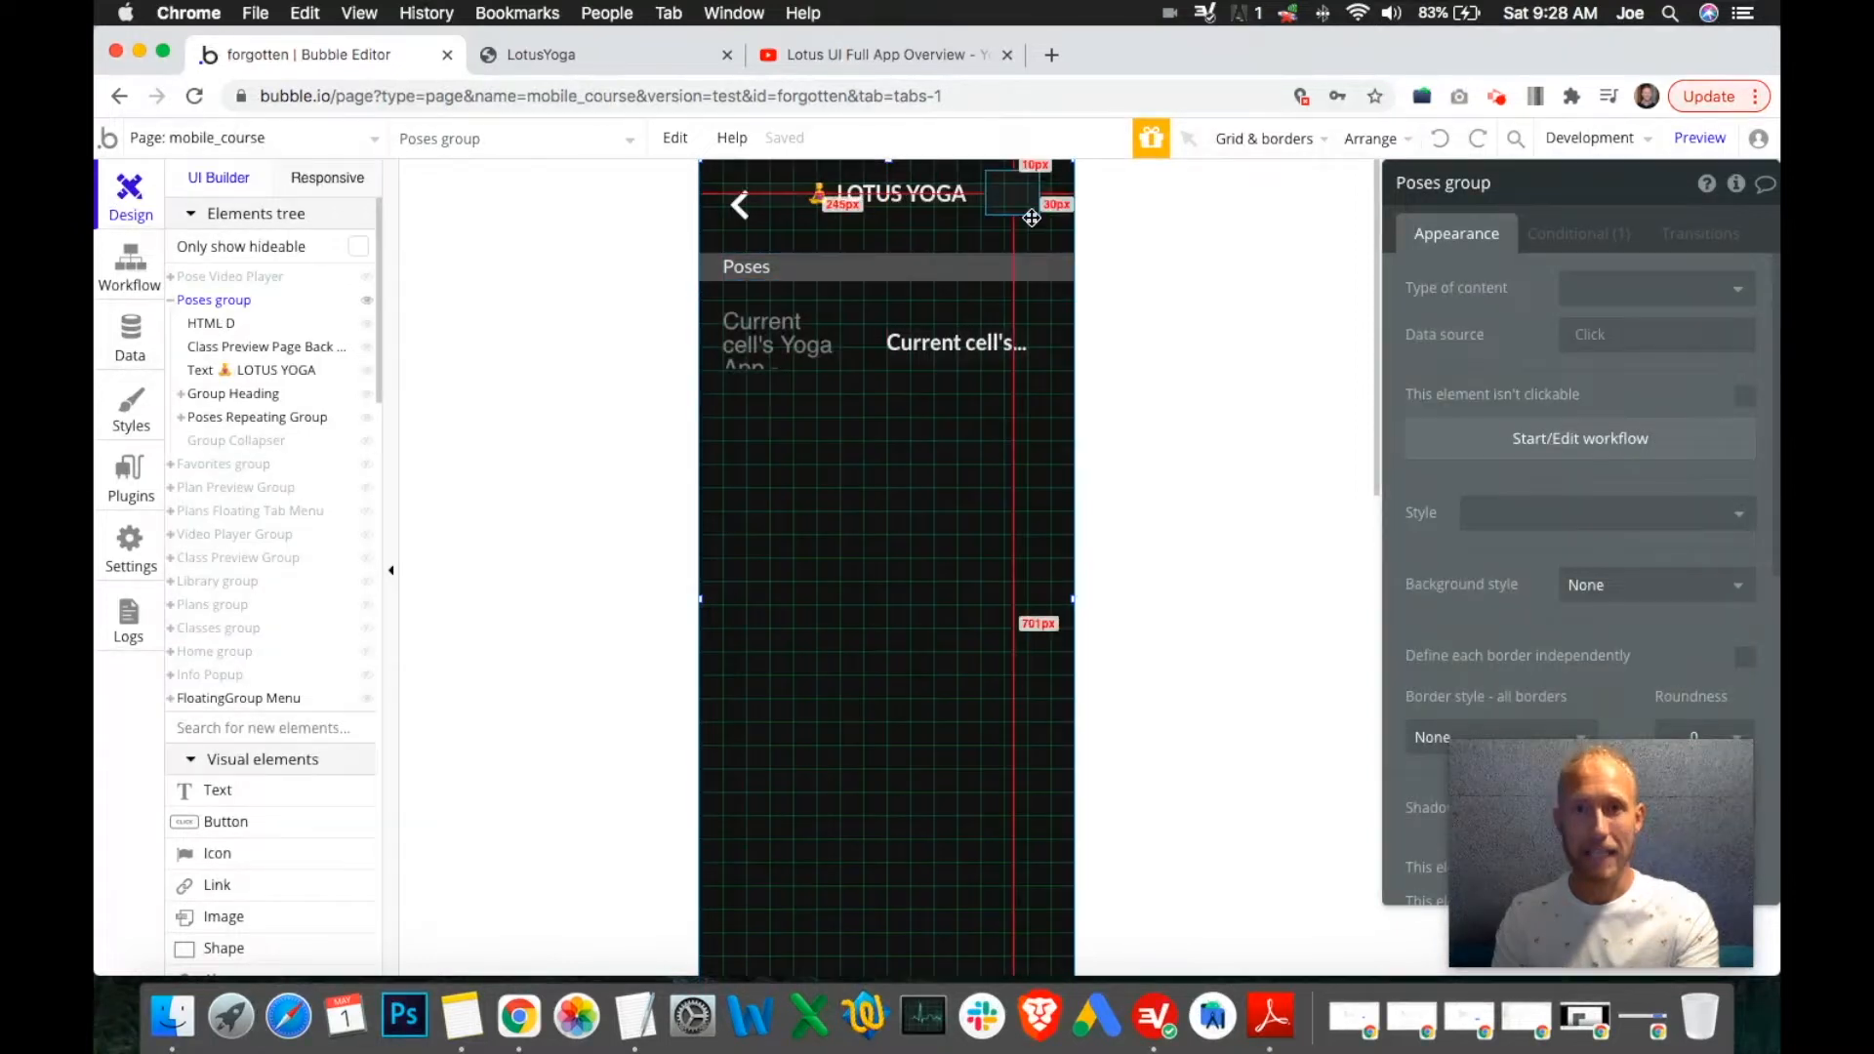
left_click(978, 377)
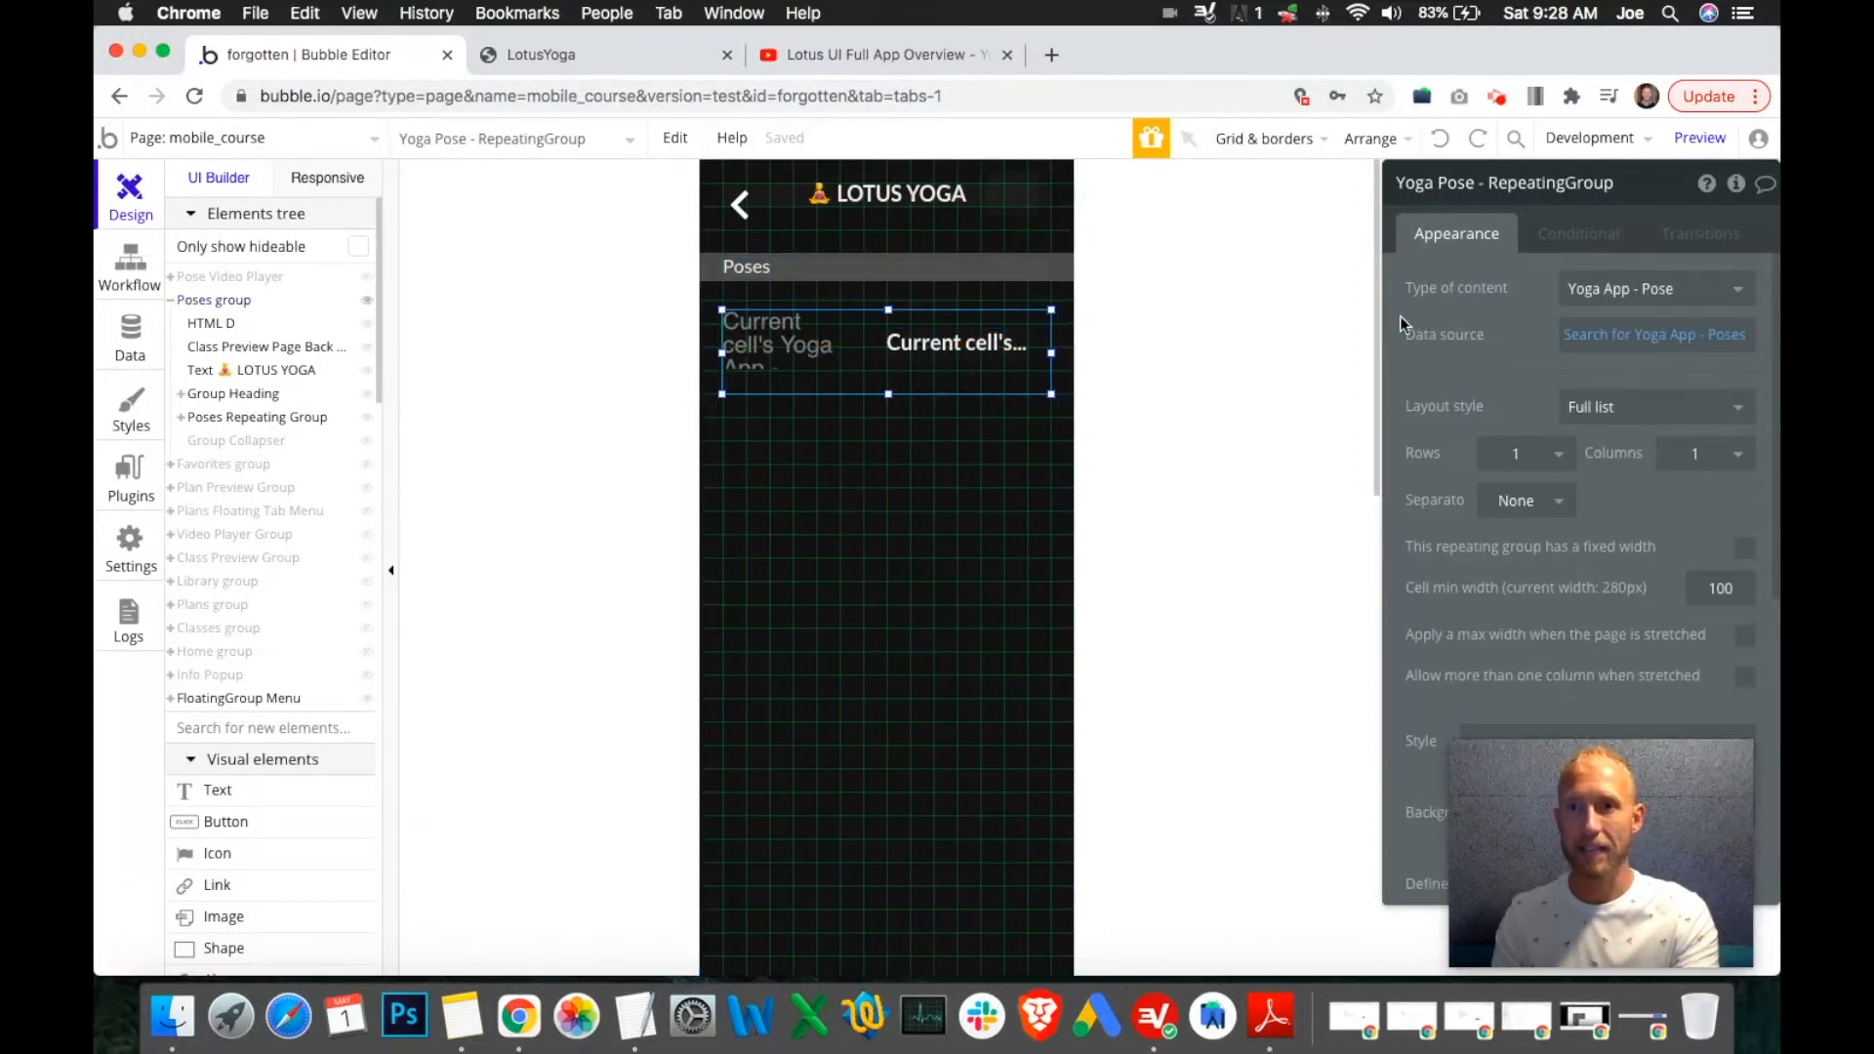
left_click(1598, 337)
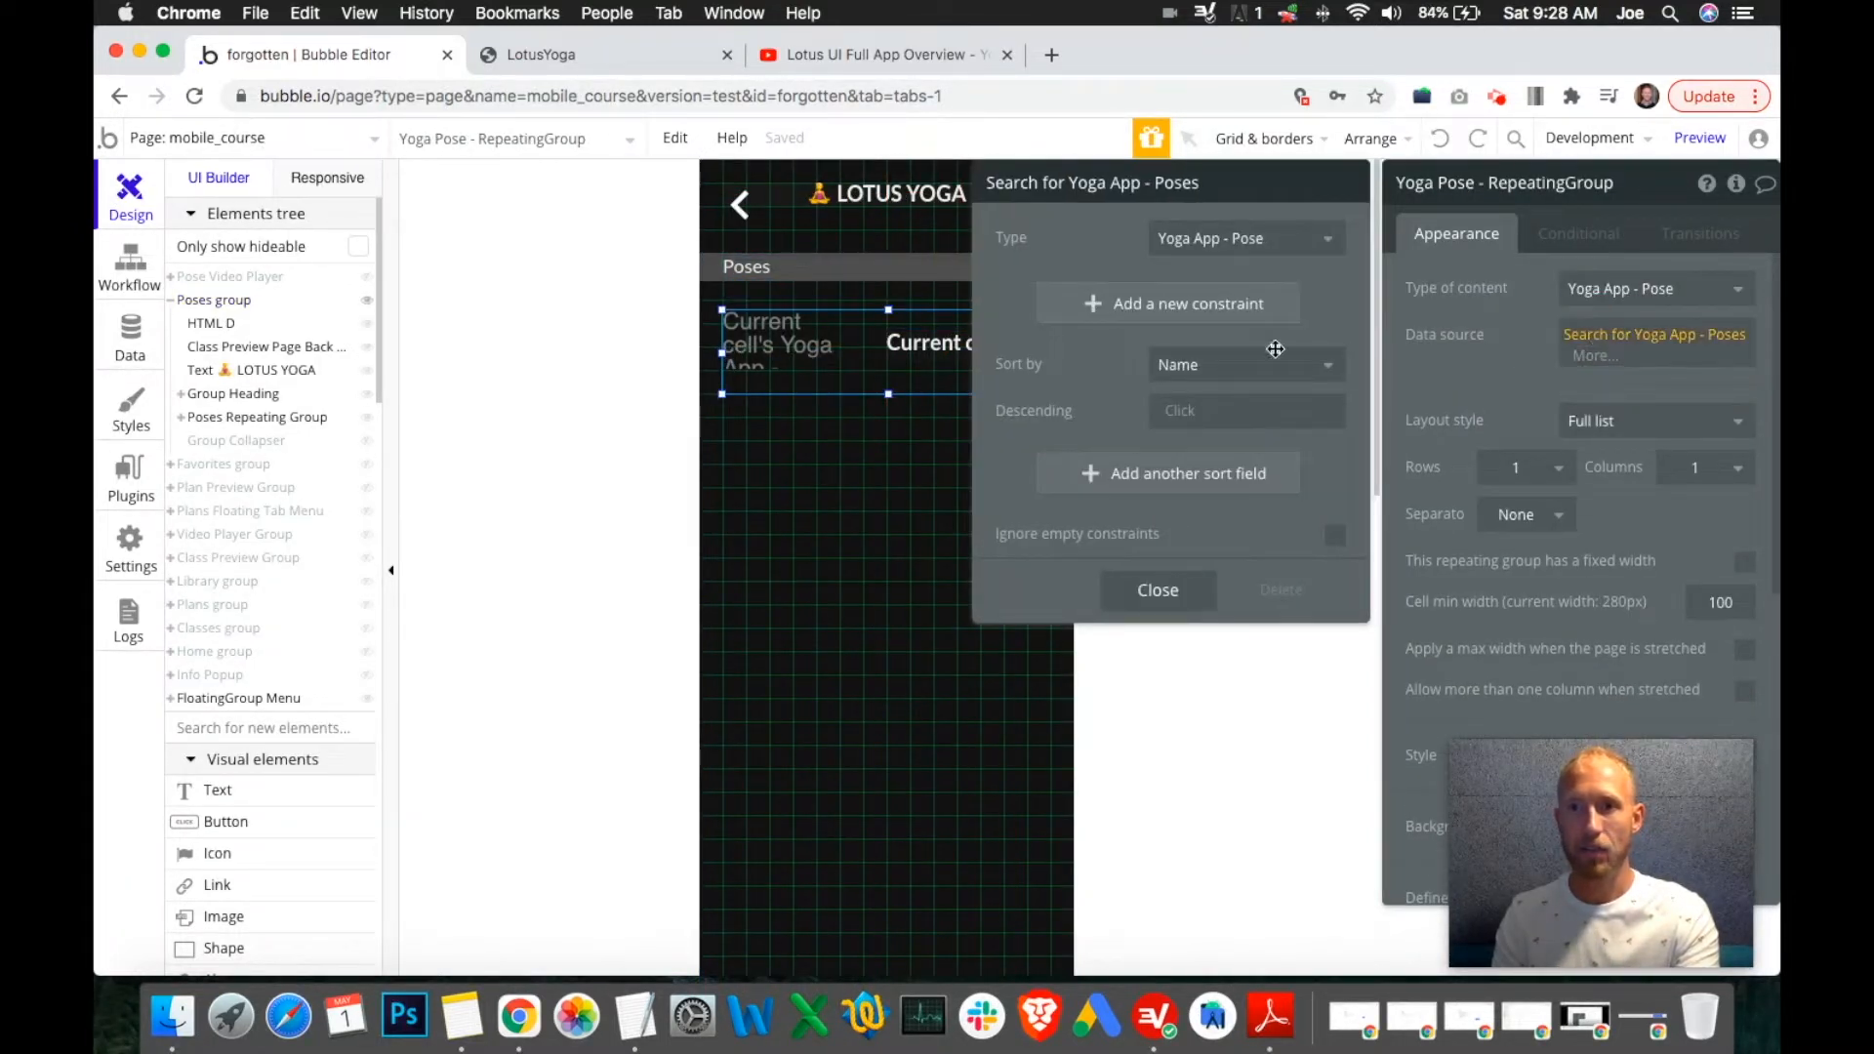
Close the Poses search settings and rename the User data type's YogaFavoriteList field to YogaFavoriteClassList.
left_click(1171, 606)
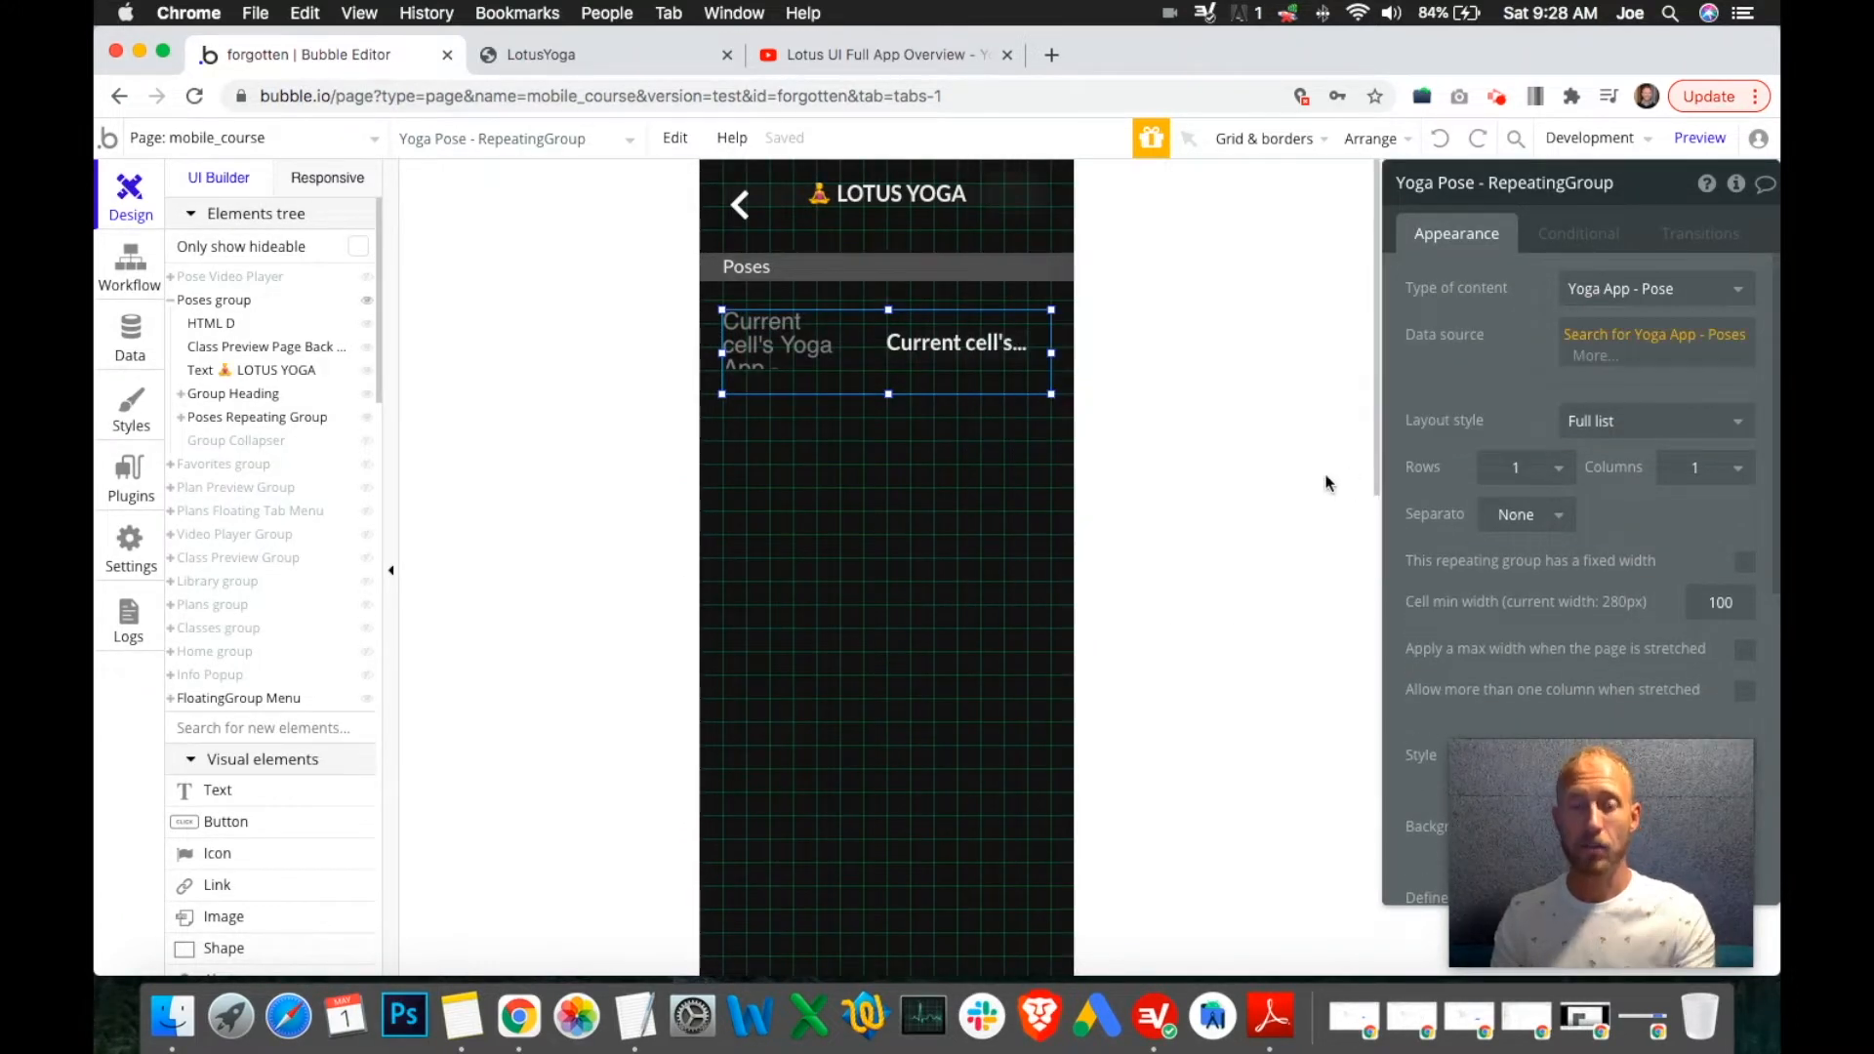
left_click(131, 338)
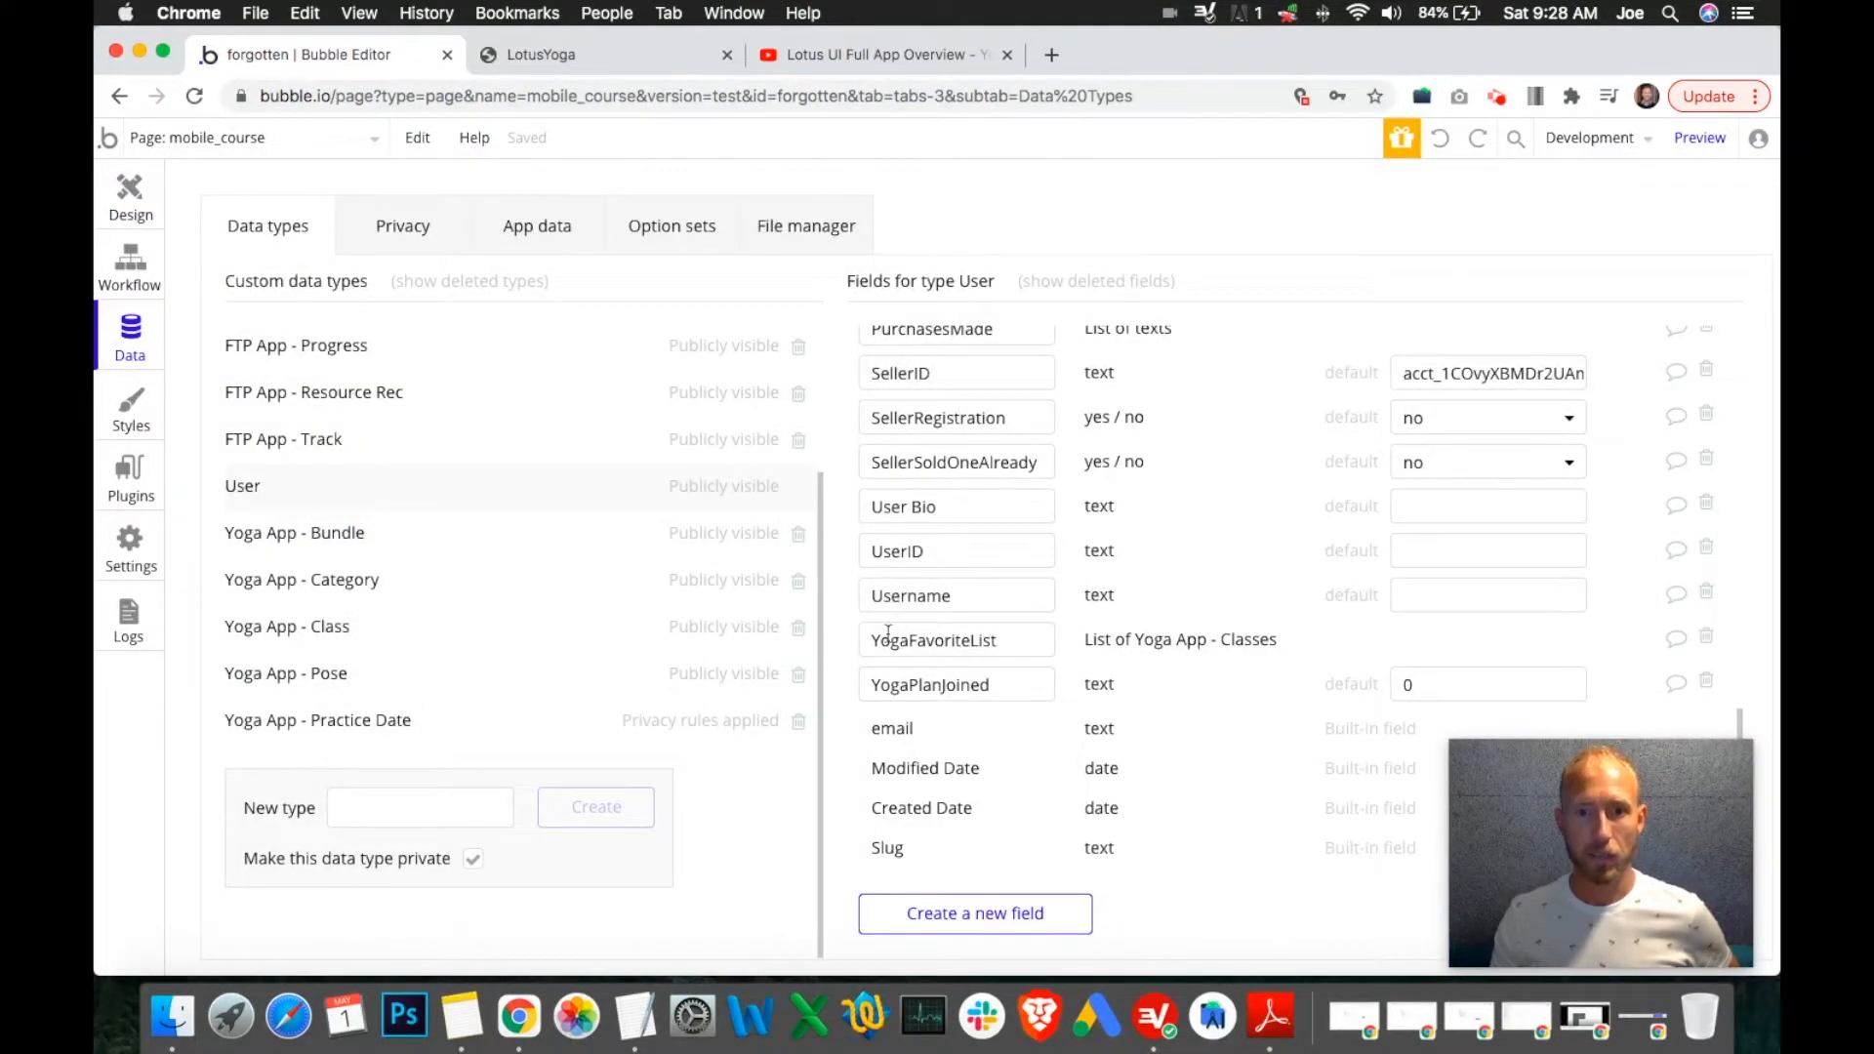
double_click(932, 637)
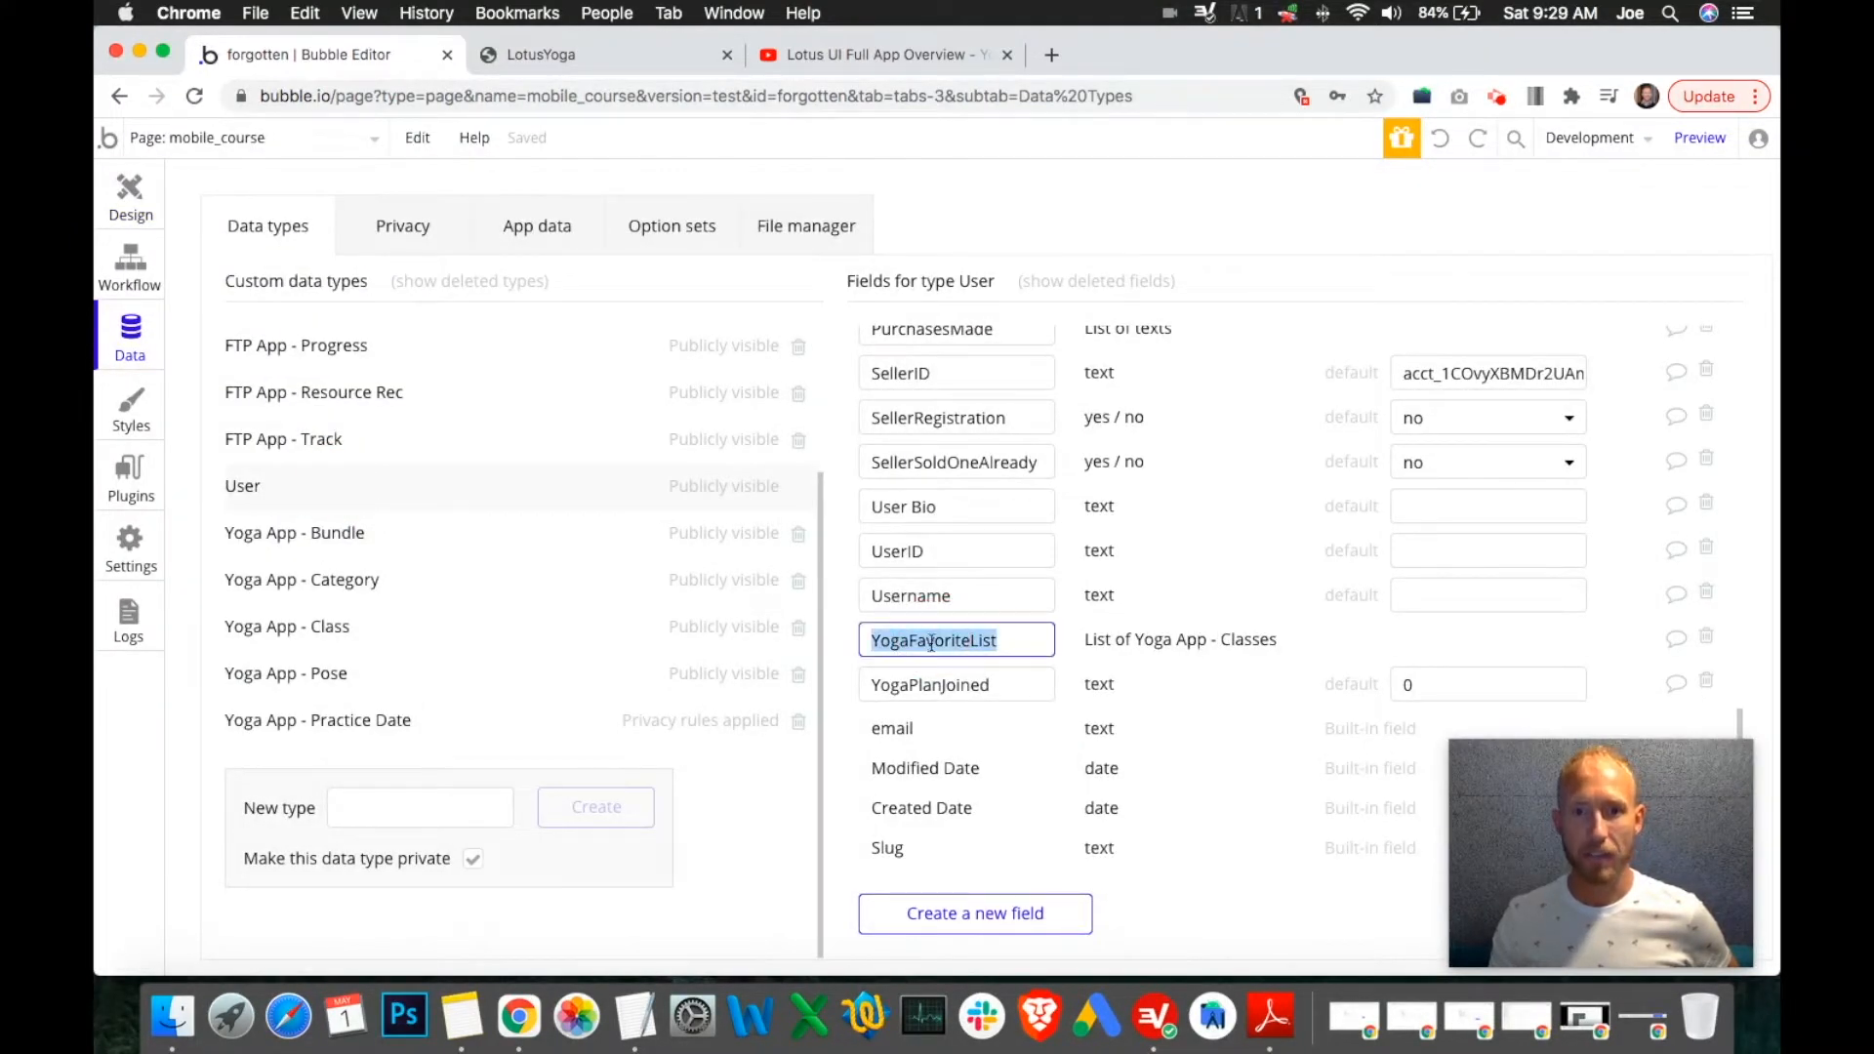
left_click(910, 642)
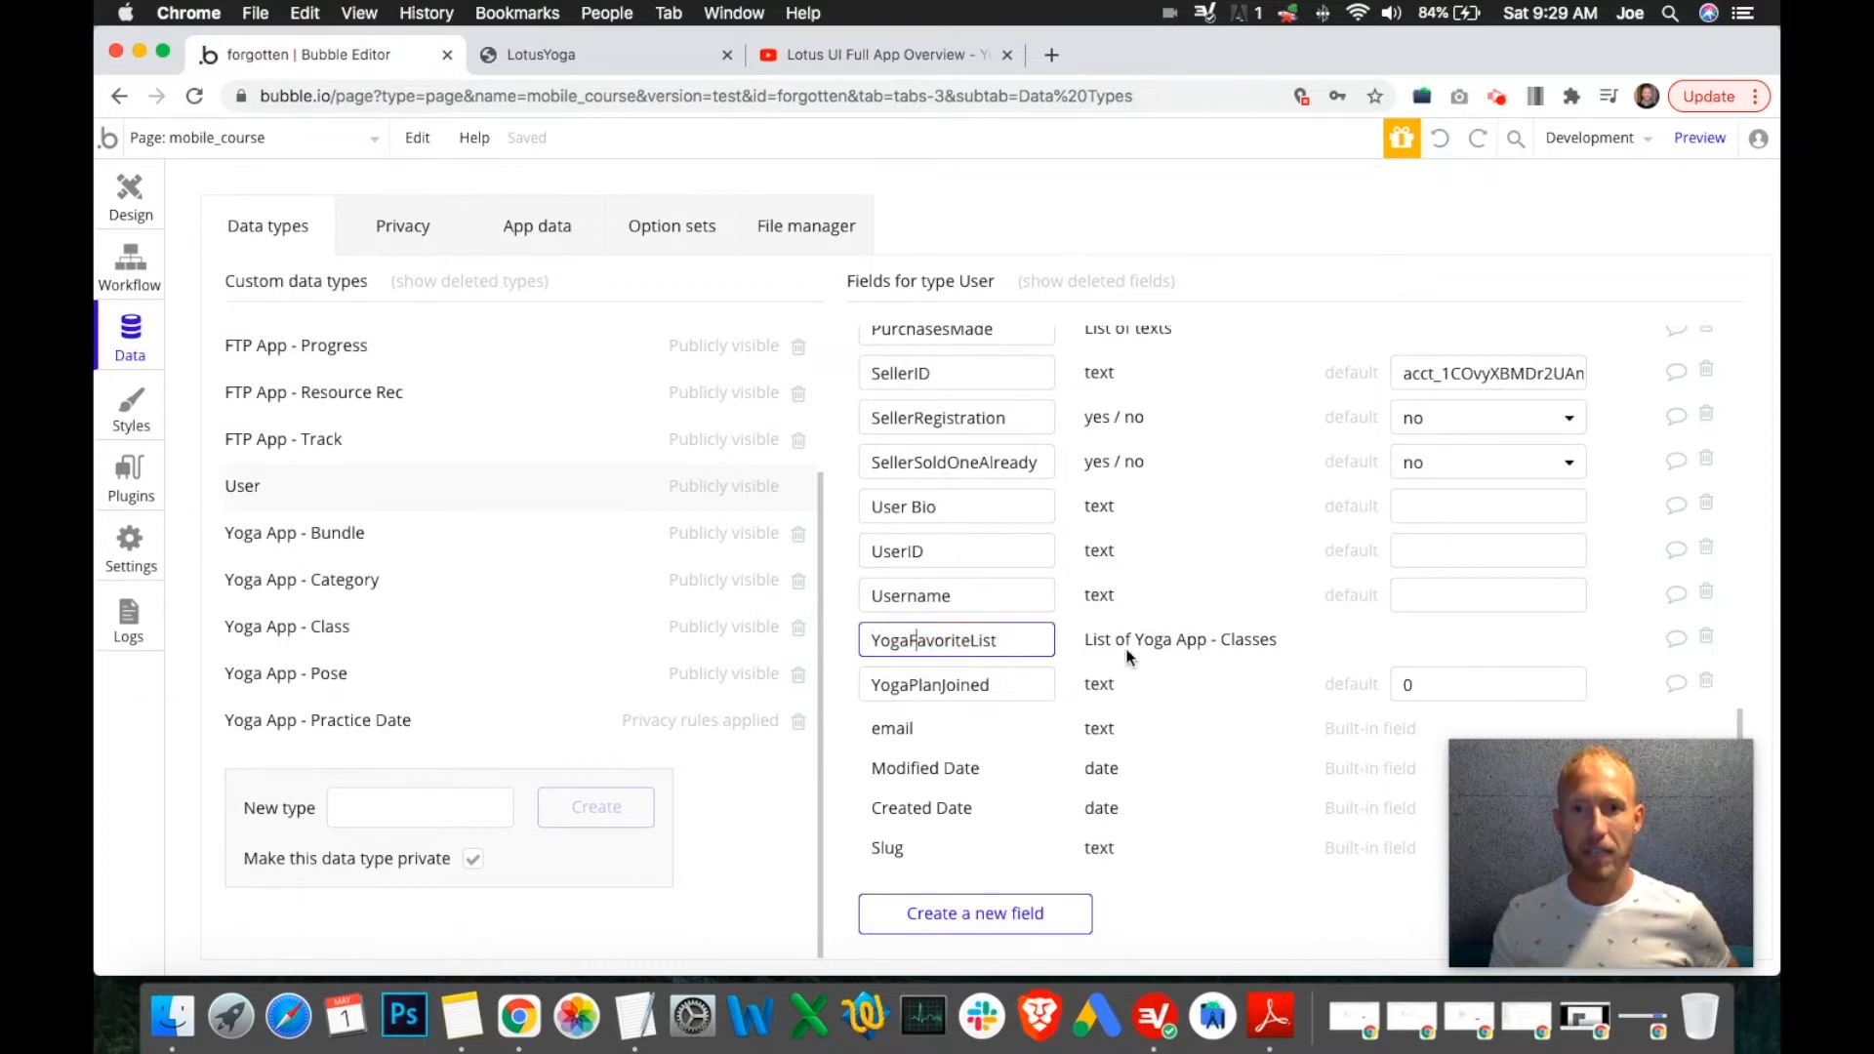
left_click(908, 638)
left_click(982, 645)
type("Class")
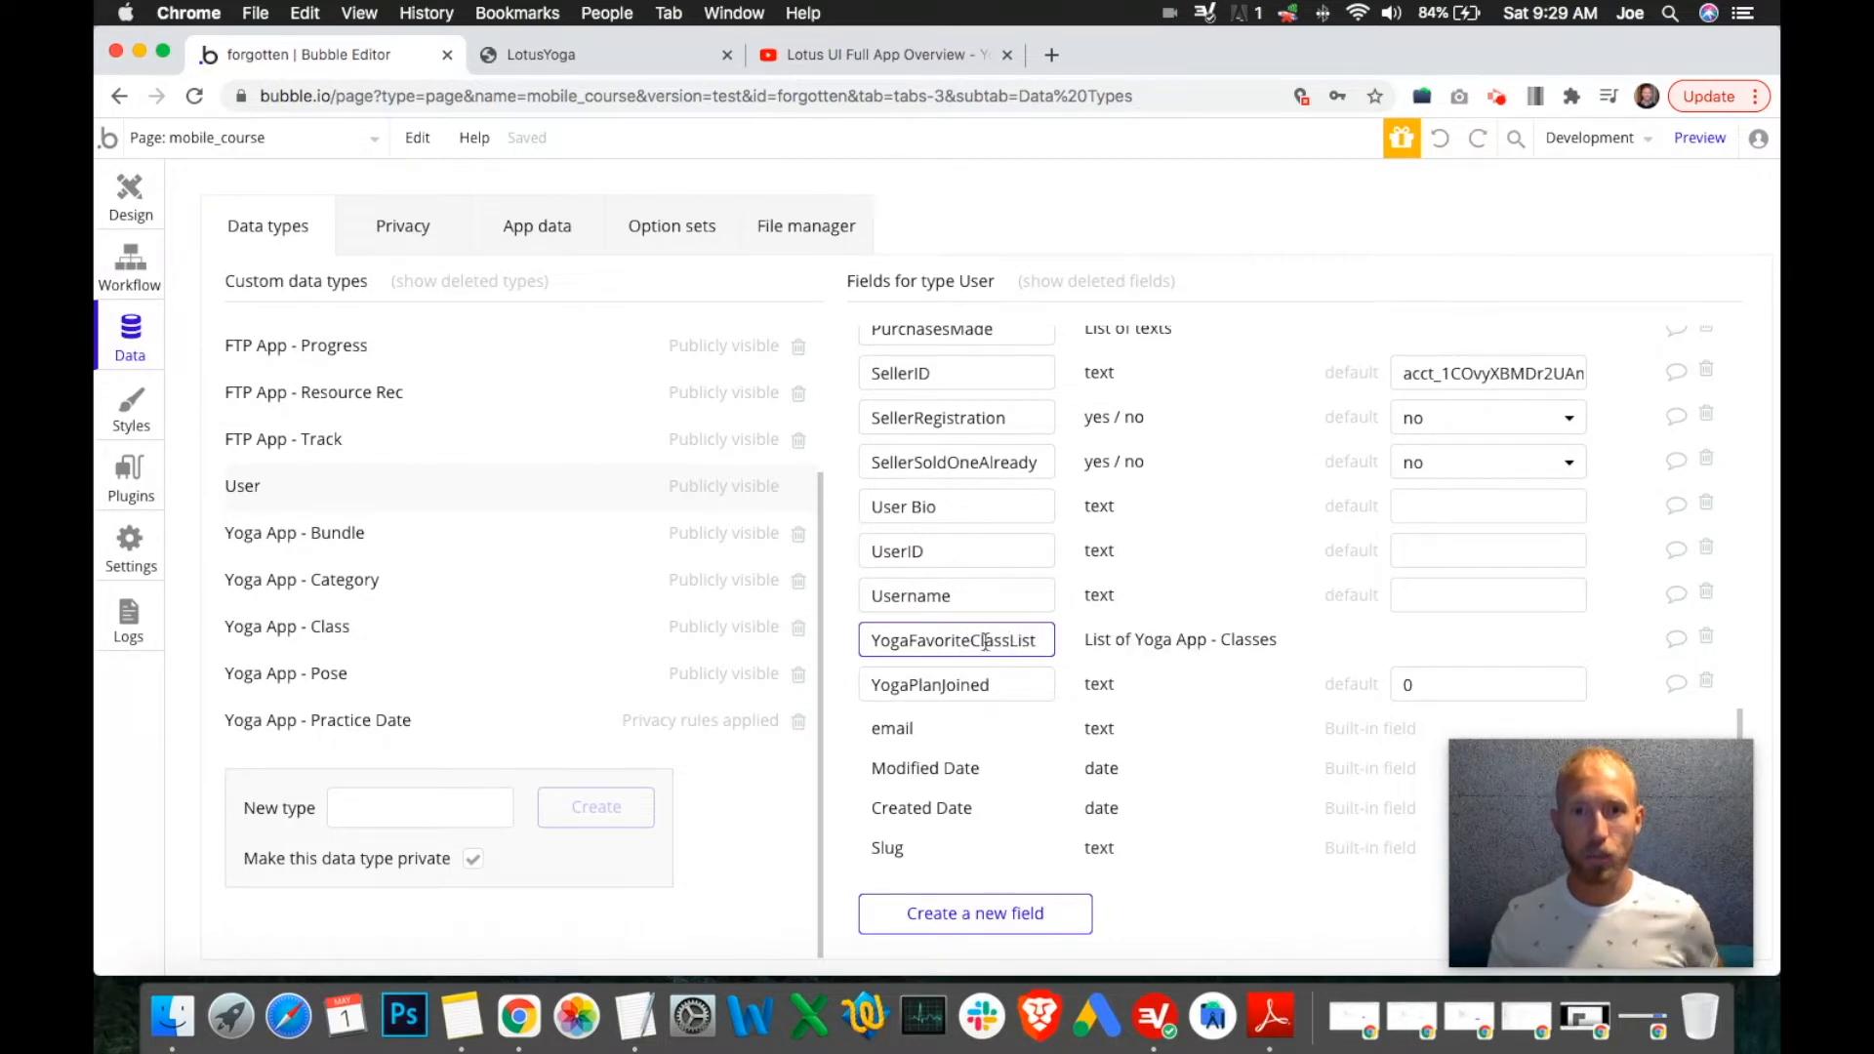
double_click(986, 643)
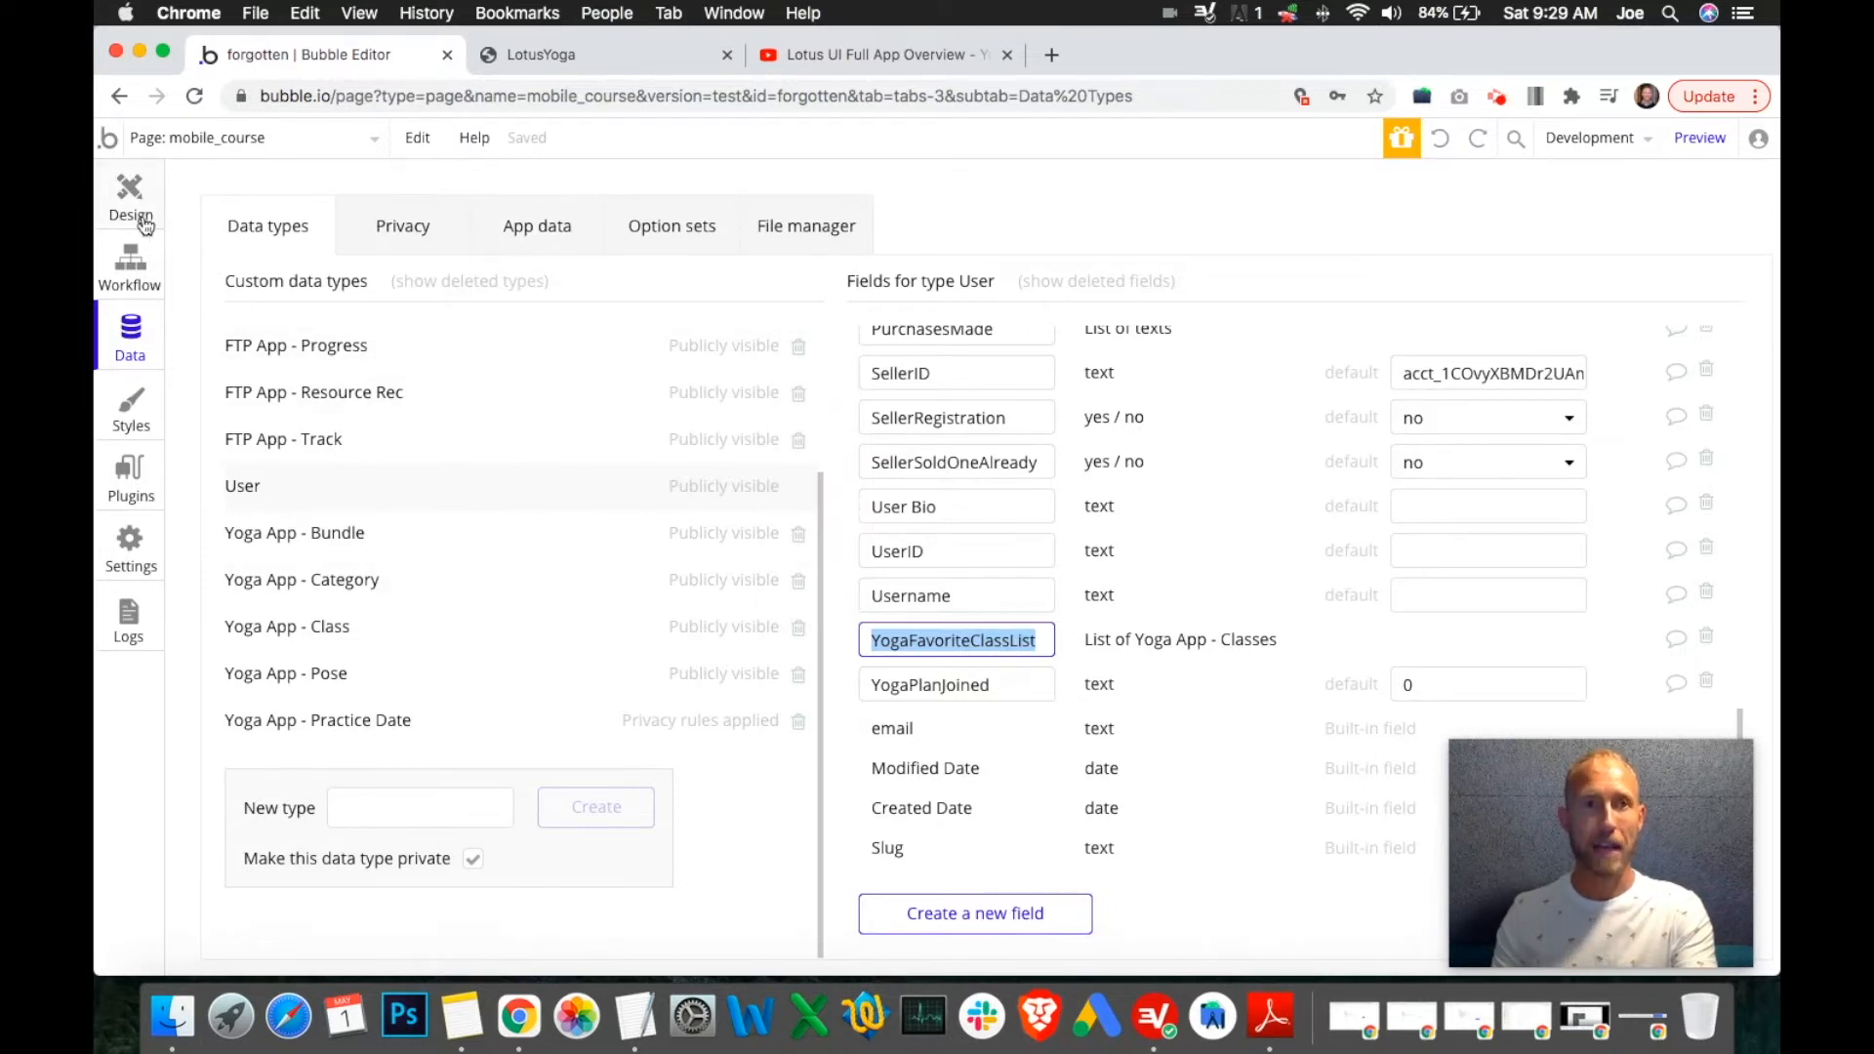
Examine the favorite heart on the Camel Pose screen in the YouTube reference video, and return to the Bubble editor's design view.
left_click(131, 205)
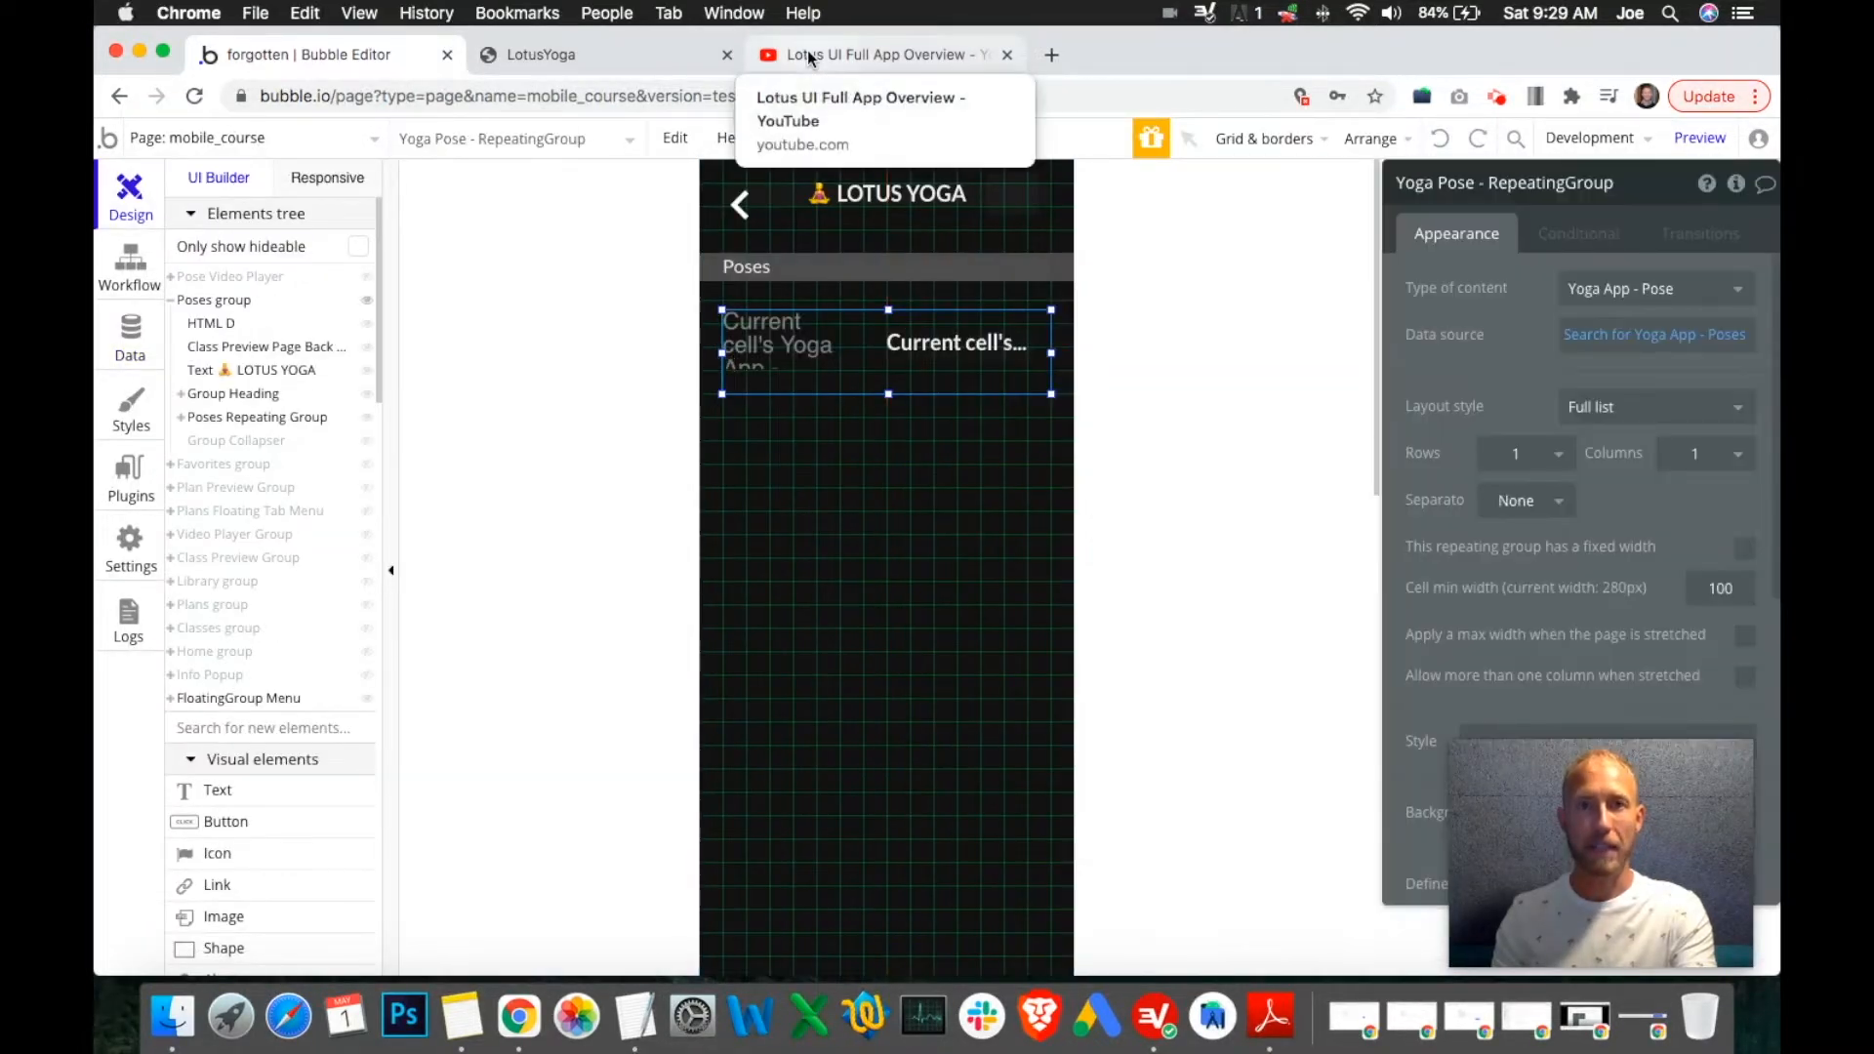
left_click(808, 54)
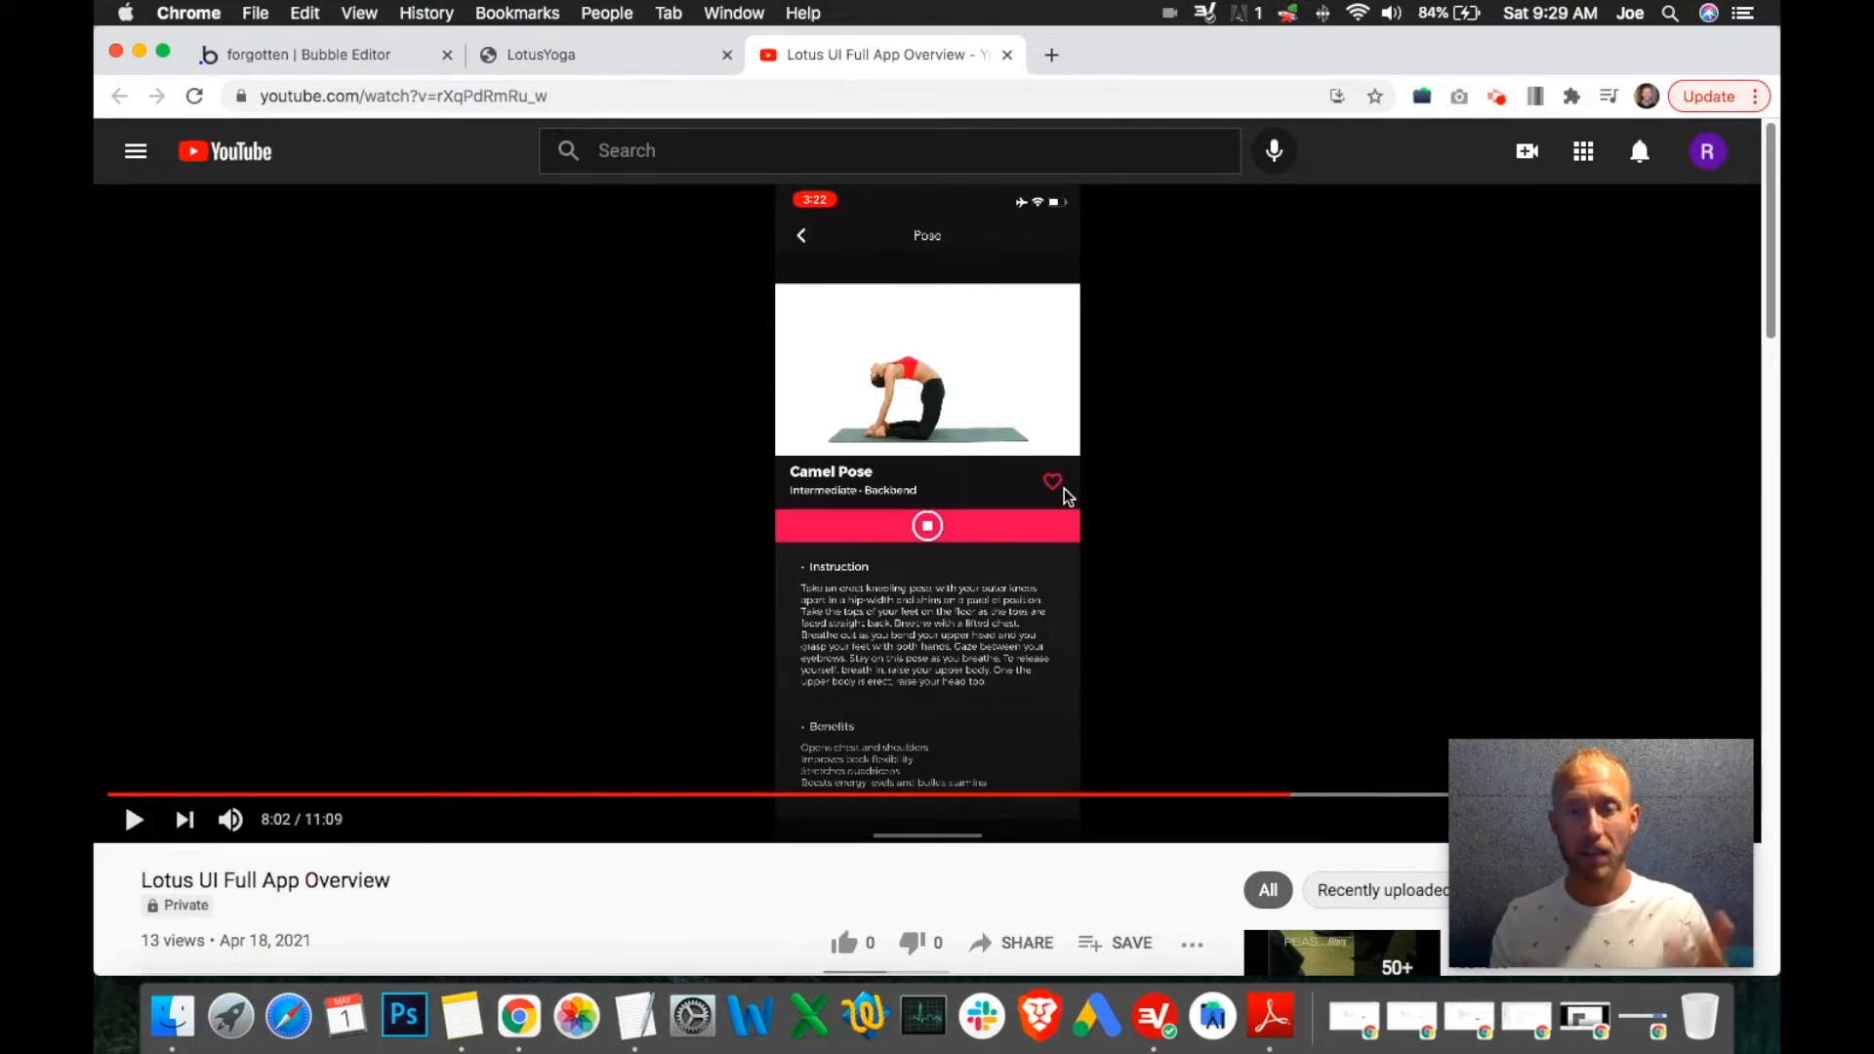
left_click(563, 59)
left_click(410, 60)
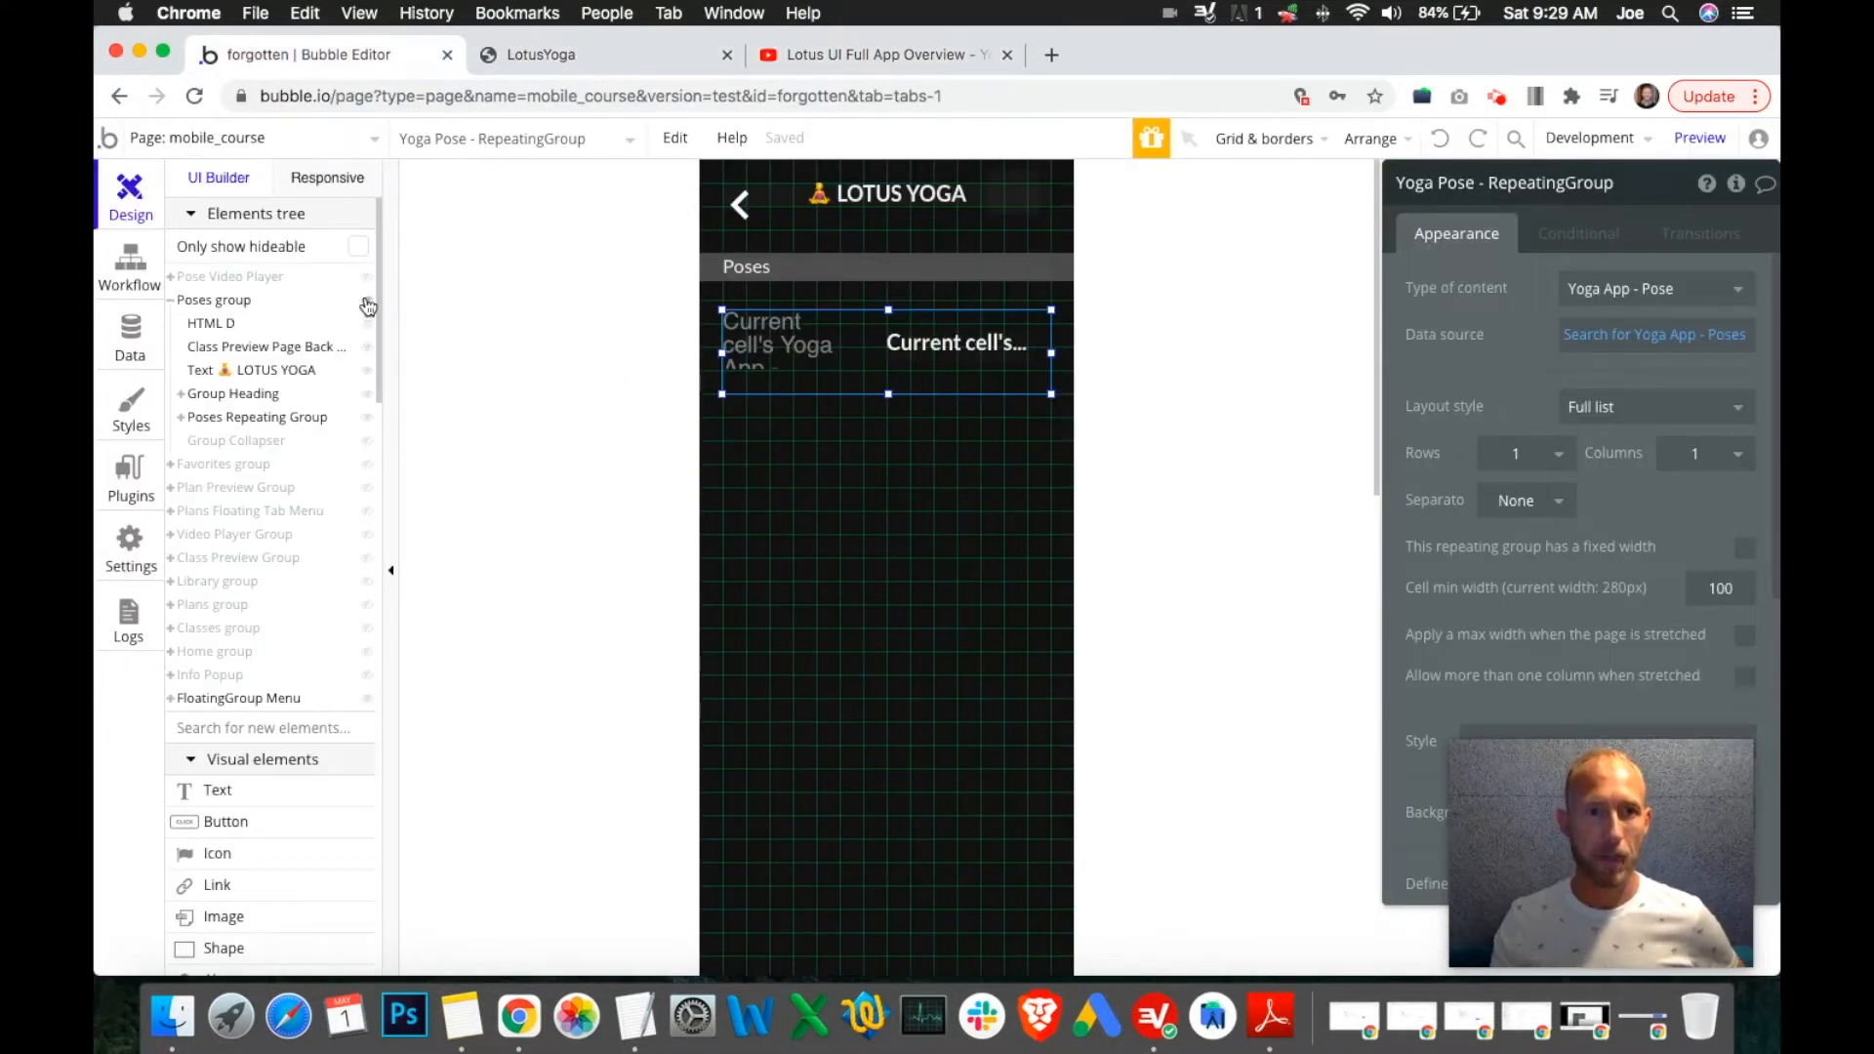
Start a new User field named YogaFavoritePoseList, reusing the copied YogaFavoriteClassList name.
left_click(130, 337)
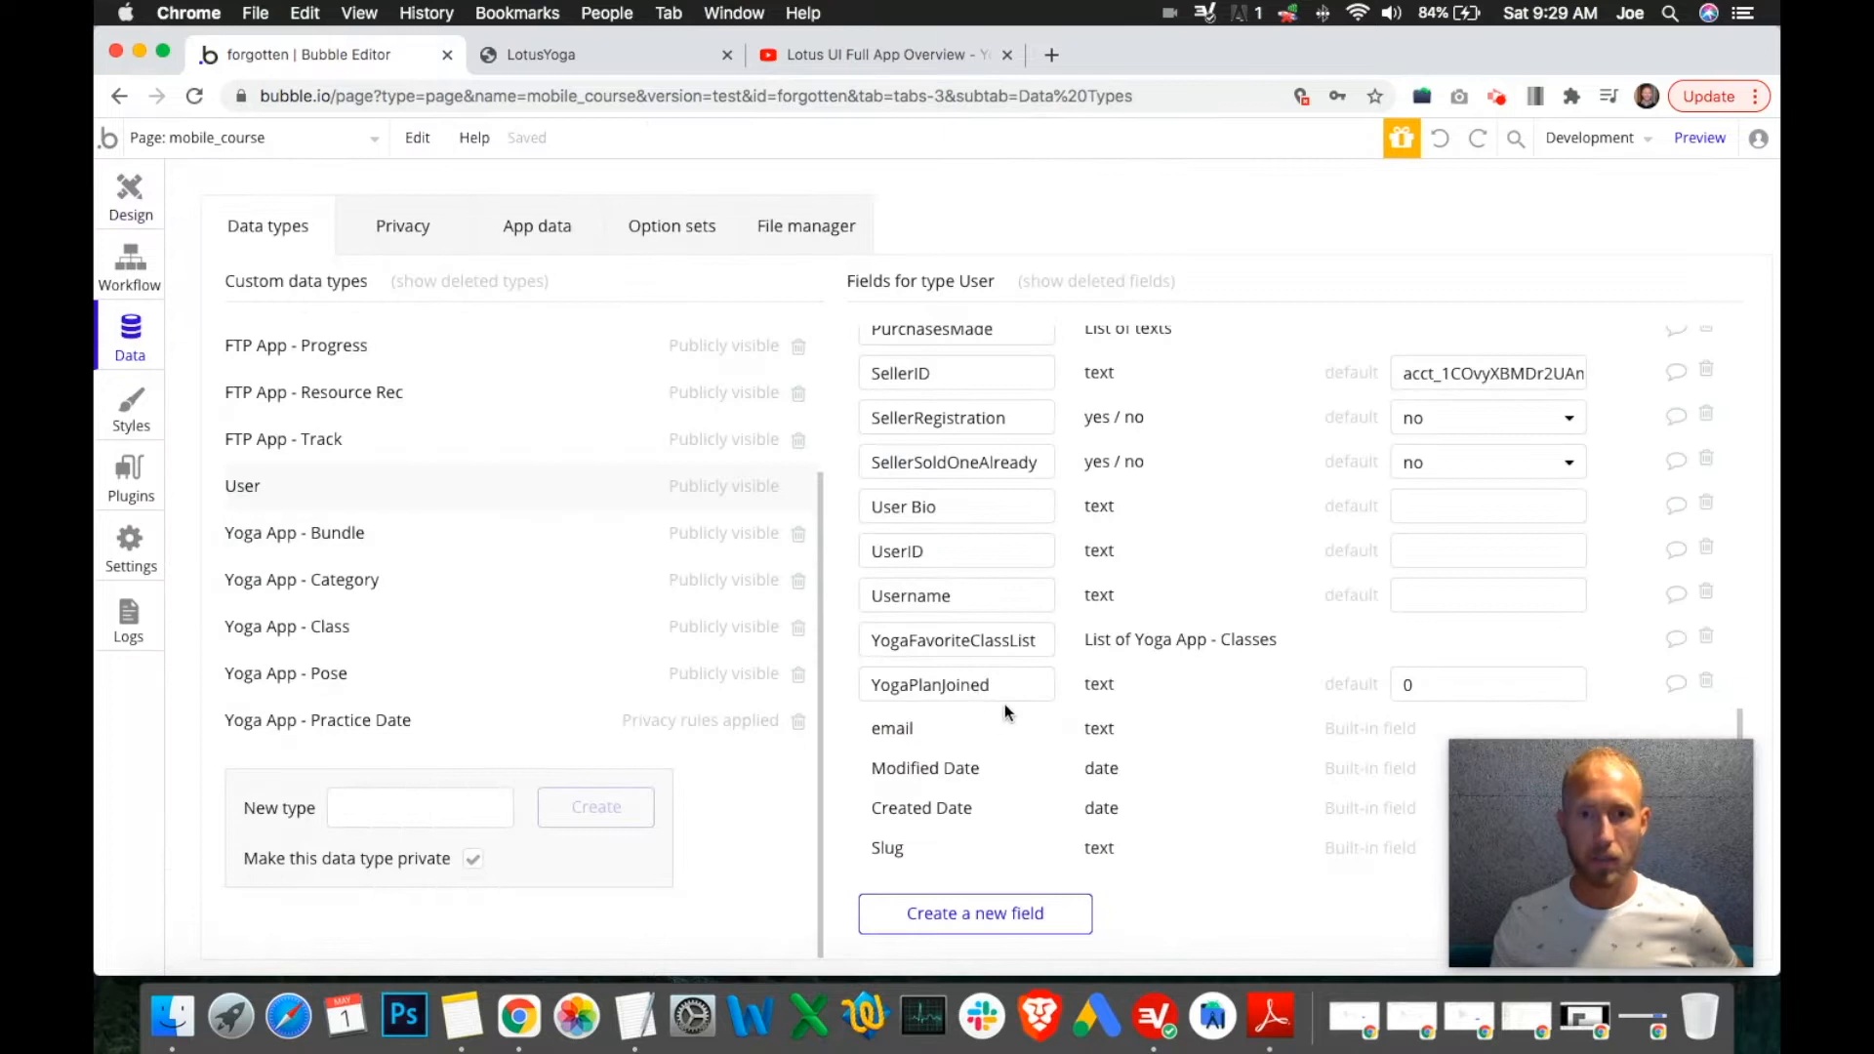
left_click_drag(875, 638, 1009, 640)
key("super+c")
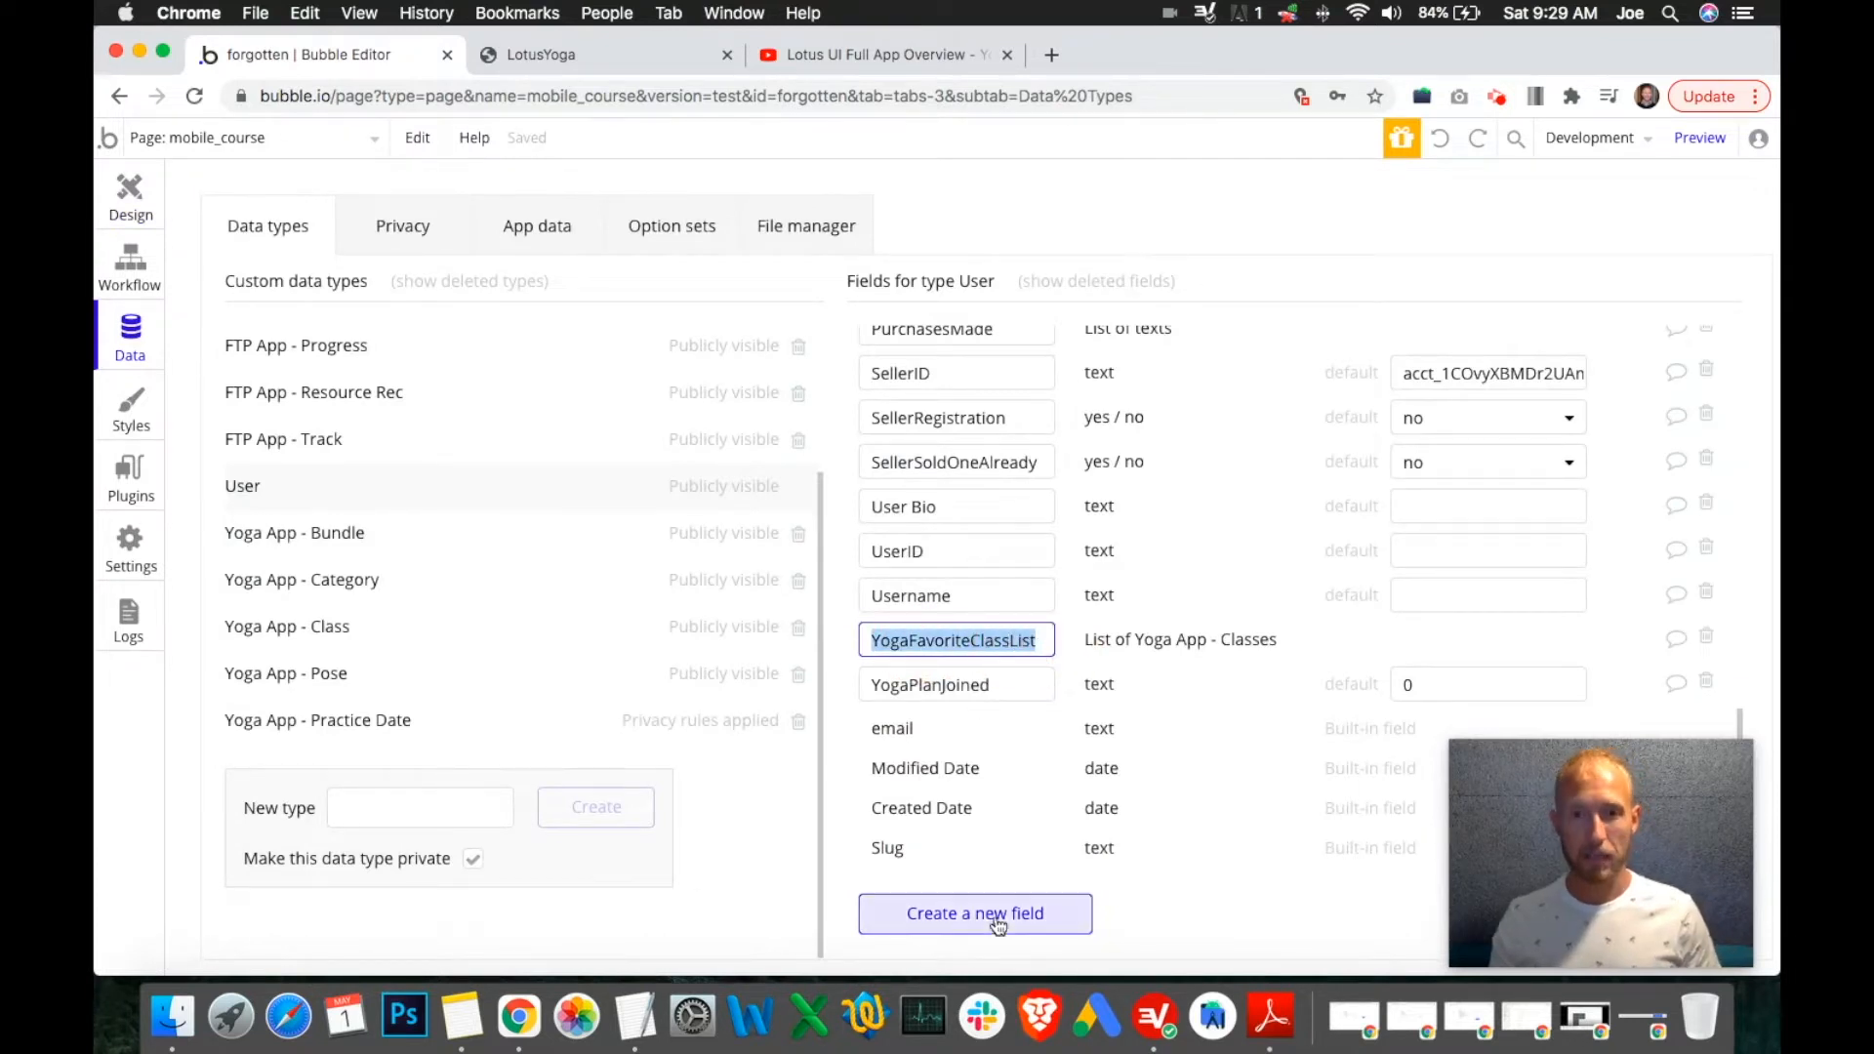
left_click(992, 916)
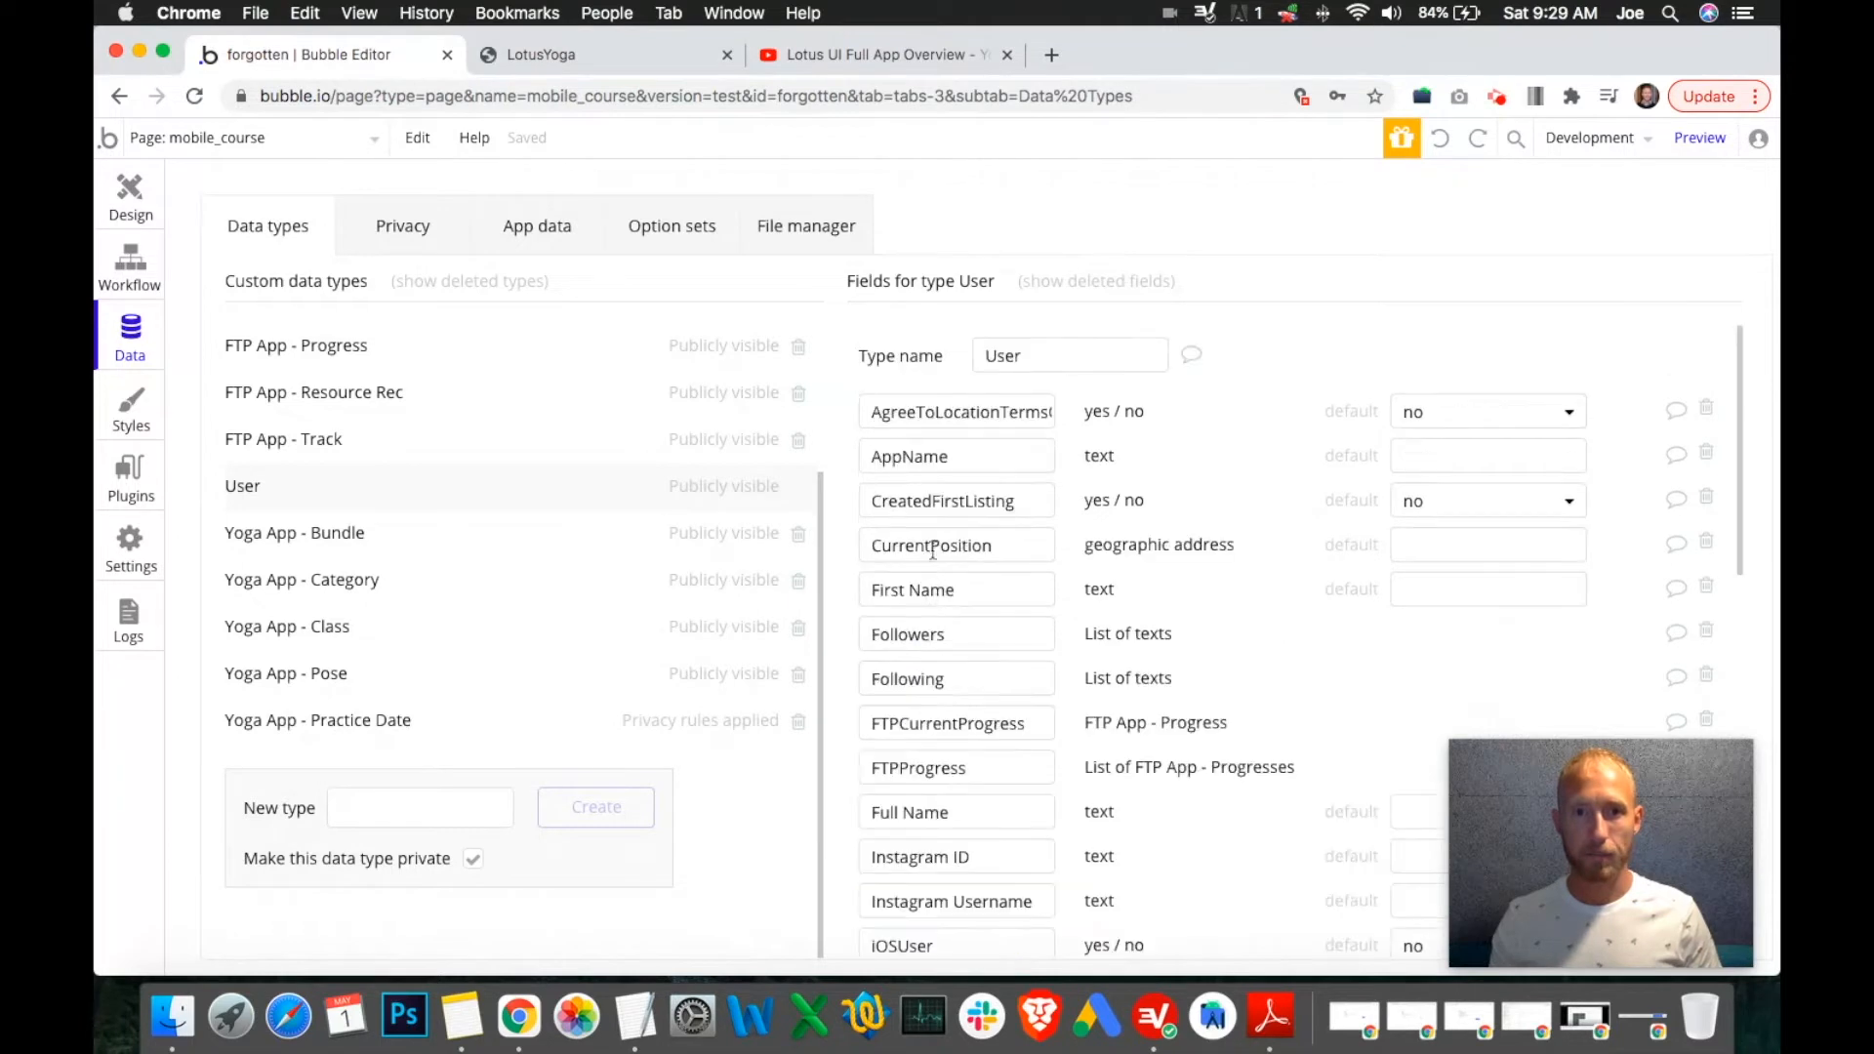
scroll(1032, 605, "down", 10)
left_click(1037, 914)
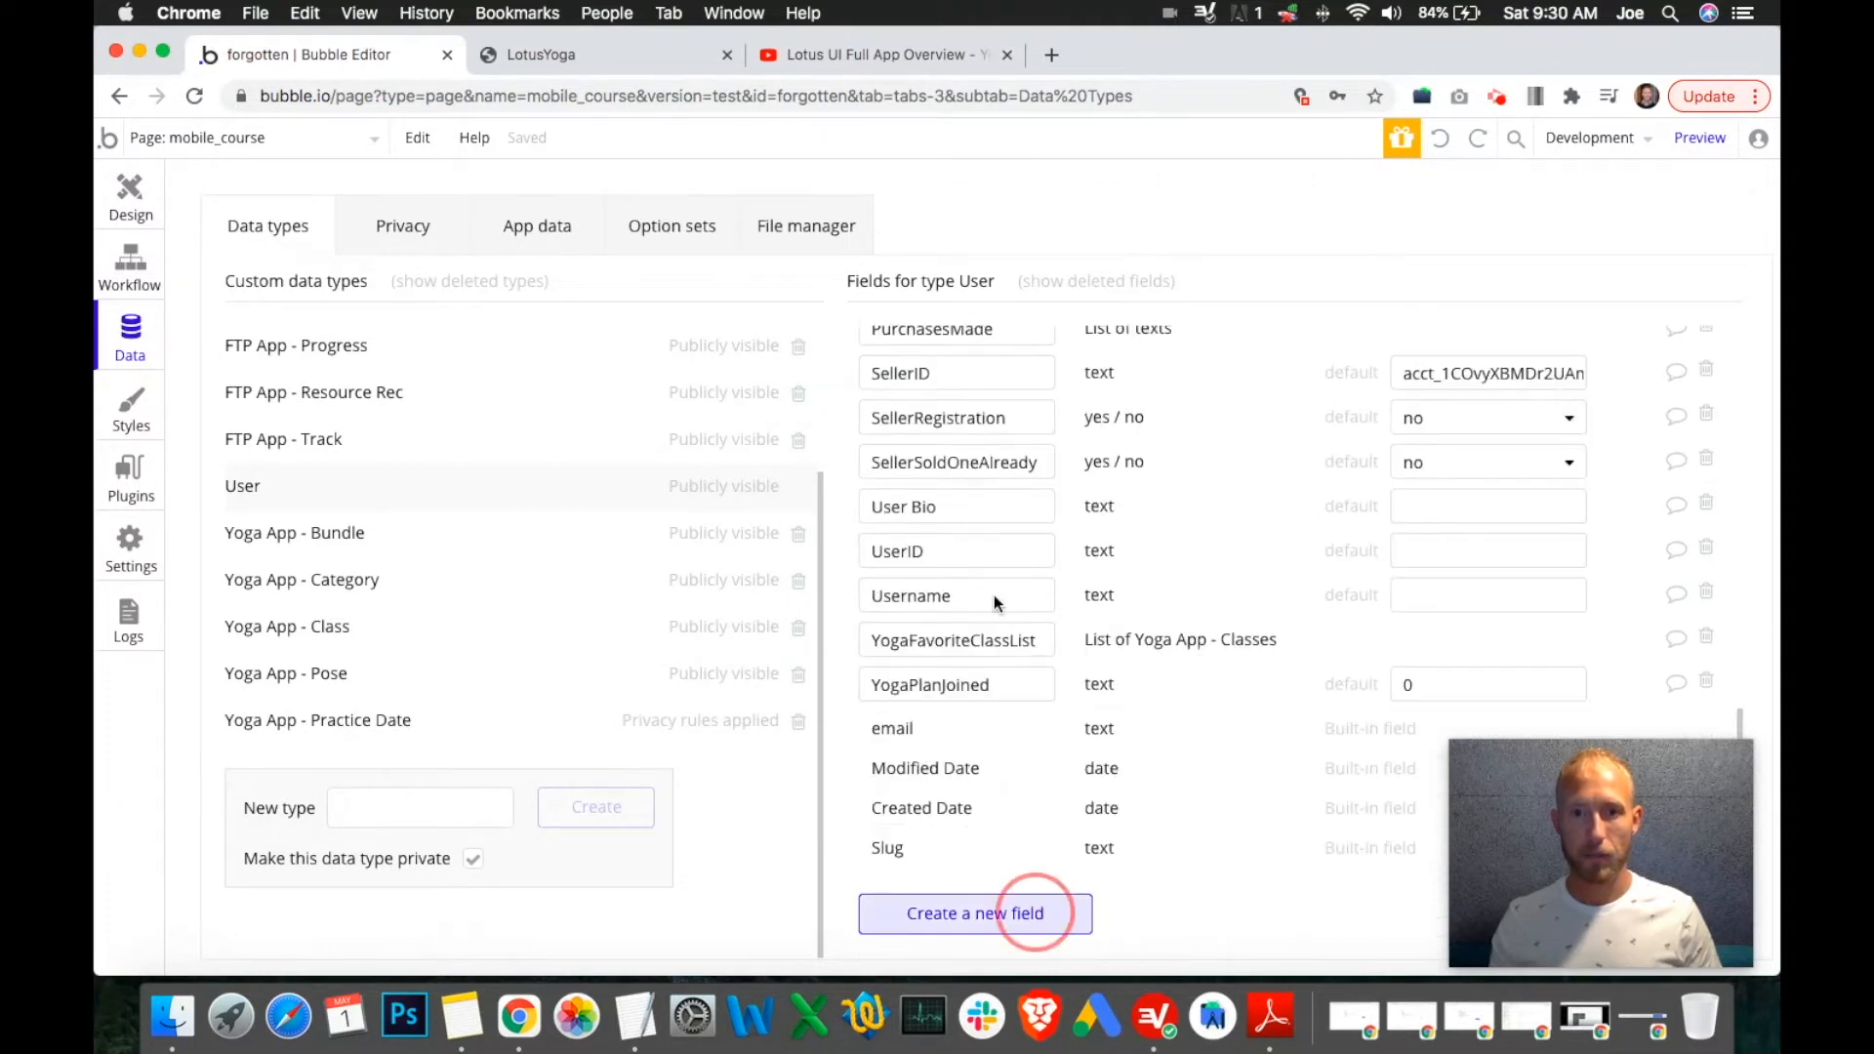
key("super+v")
double_click(1056, 302)
left_click_drag(1106, 302, 1042, 303)
left_click(1042, 304)
key("shift+Right")
key("shift+Right")
key("shift+Right")
key("shift+Right")
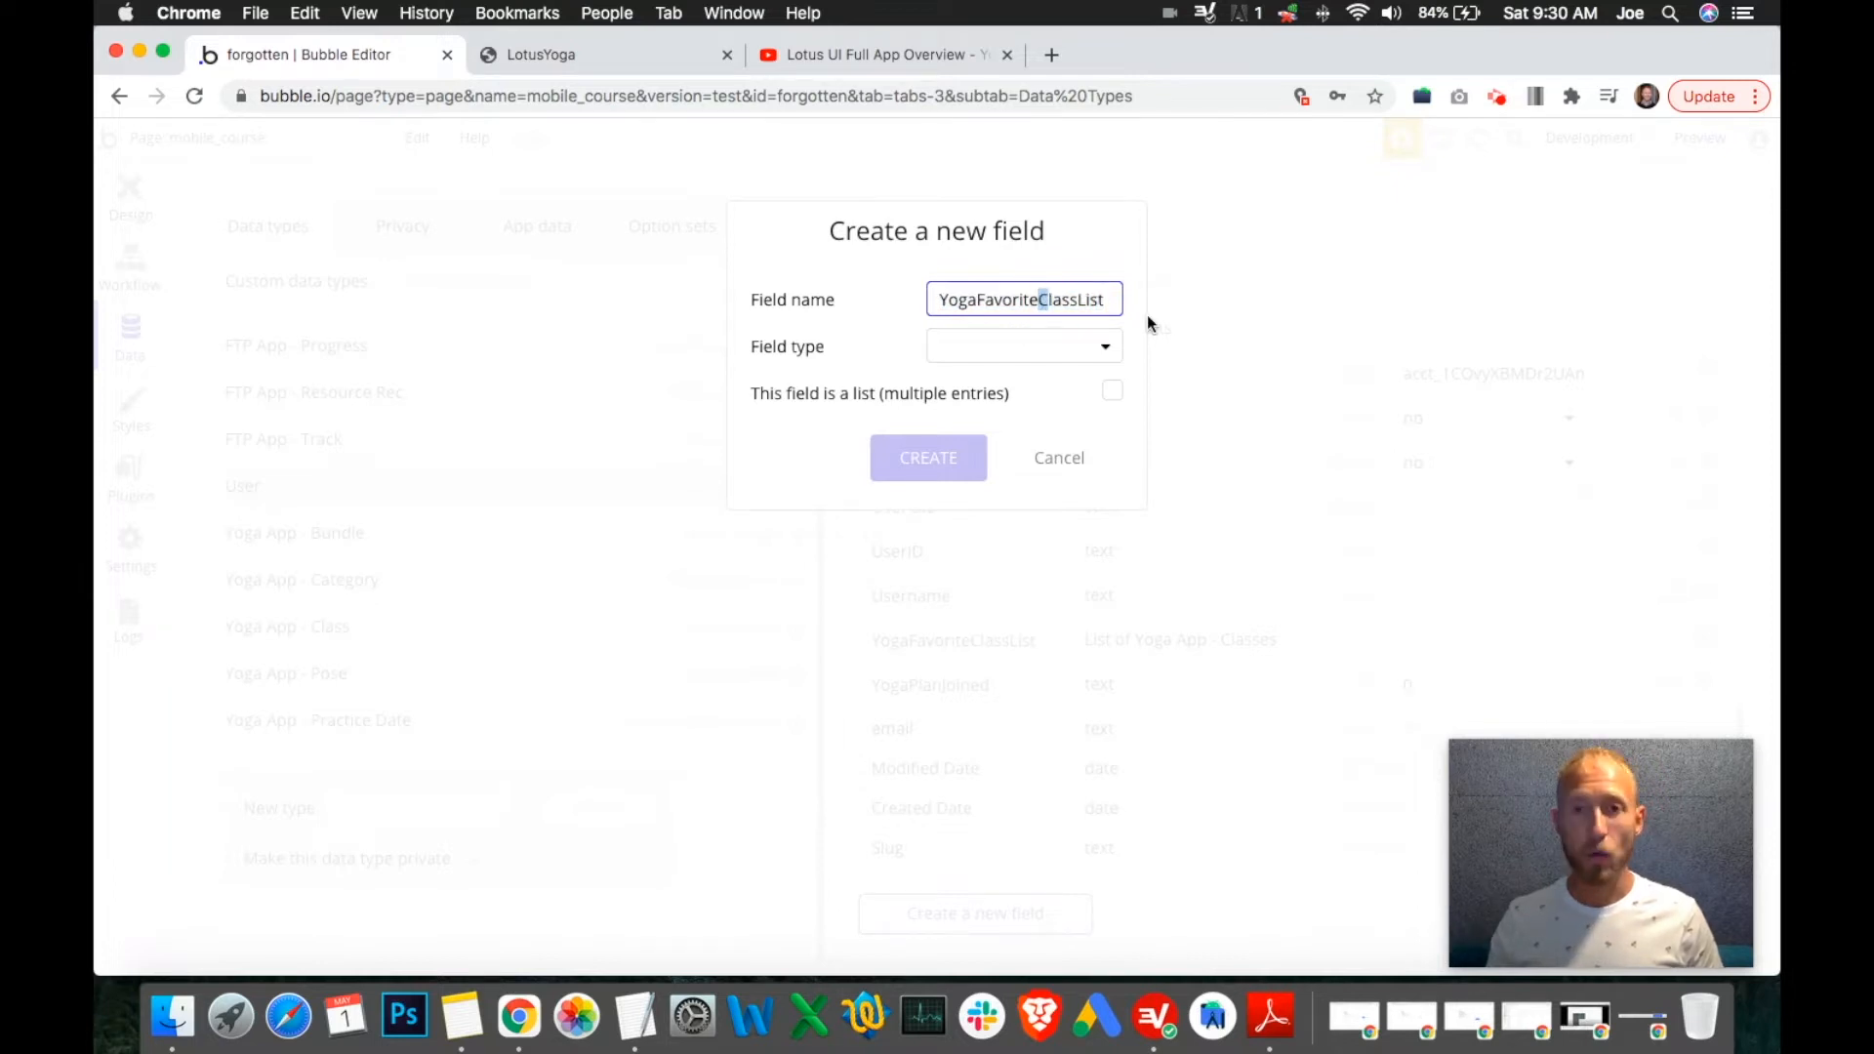
type("P")
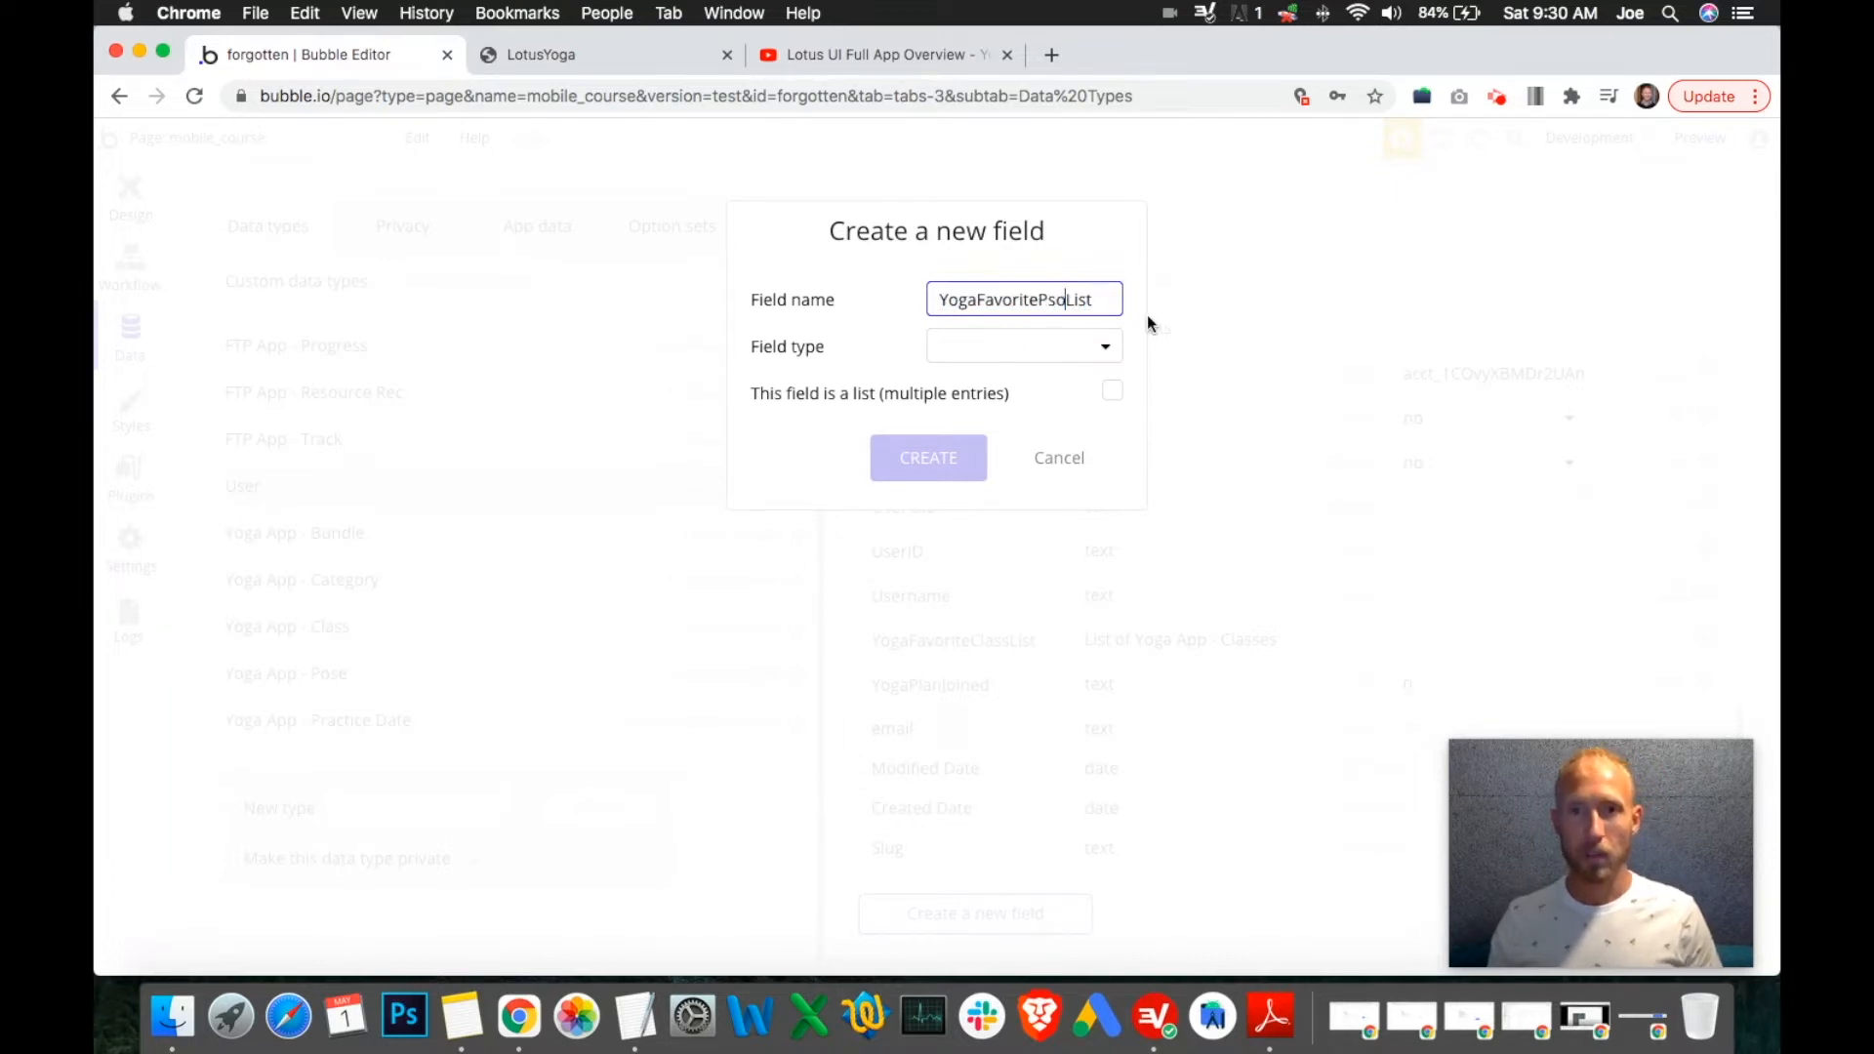
type("ose")
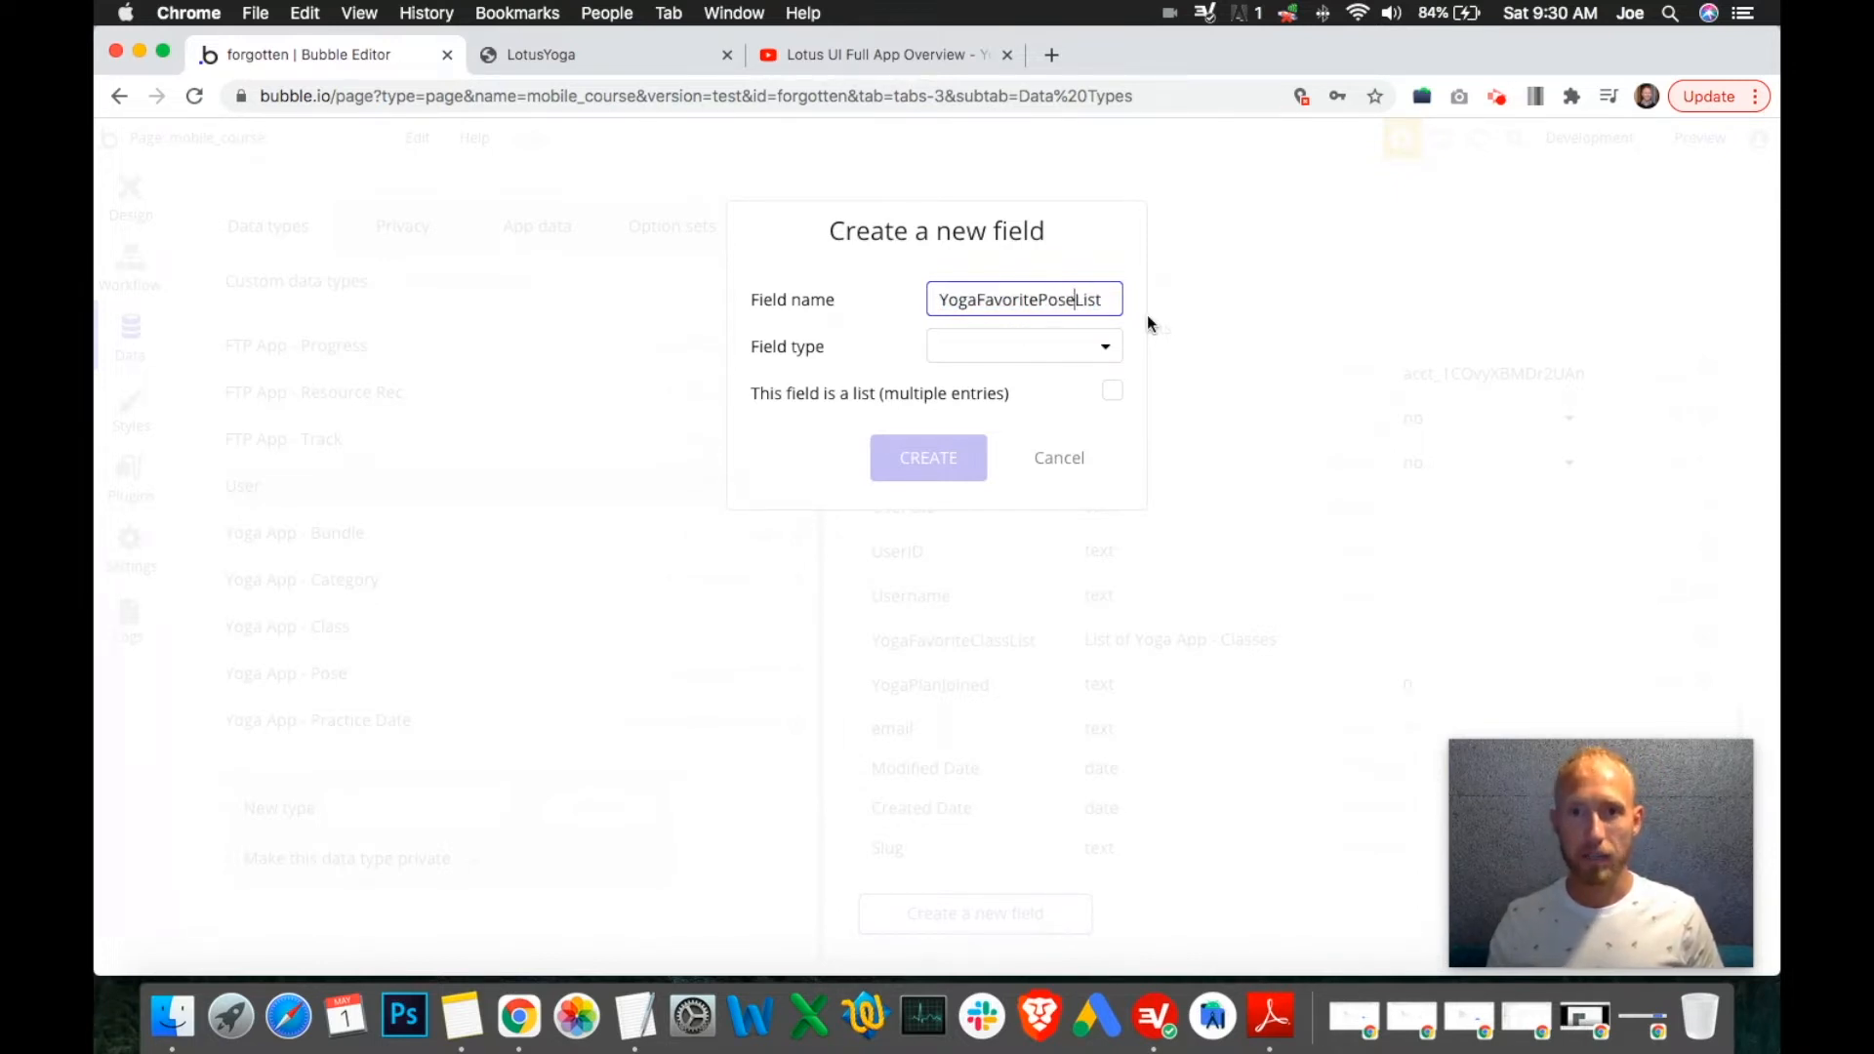
Define the new field as a list of Yoga App - Pose and cancel its creation.
left_click(1101, 353)
scroll(1092, 615, "down", 7)
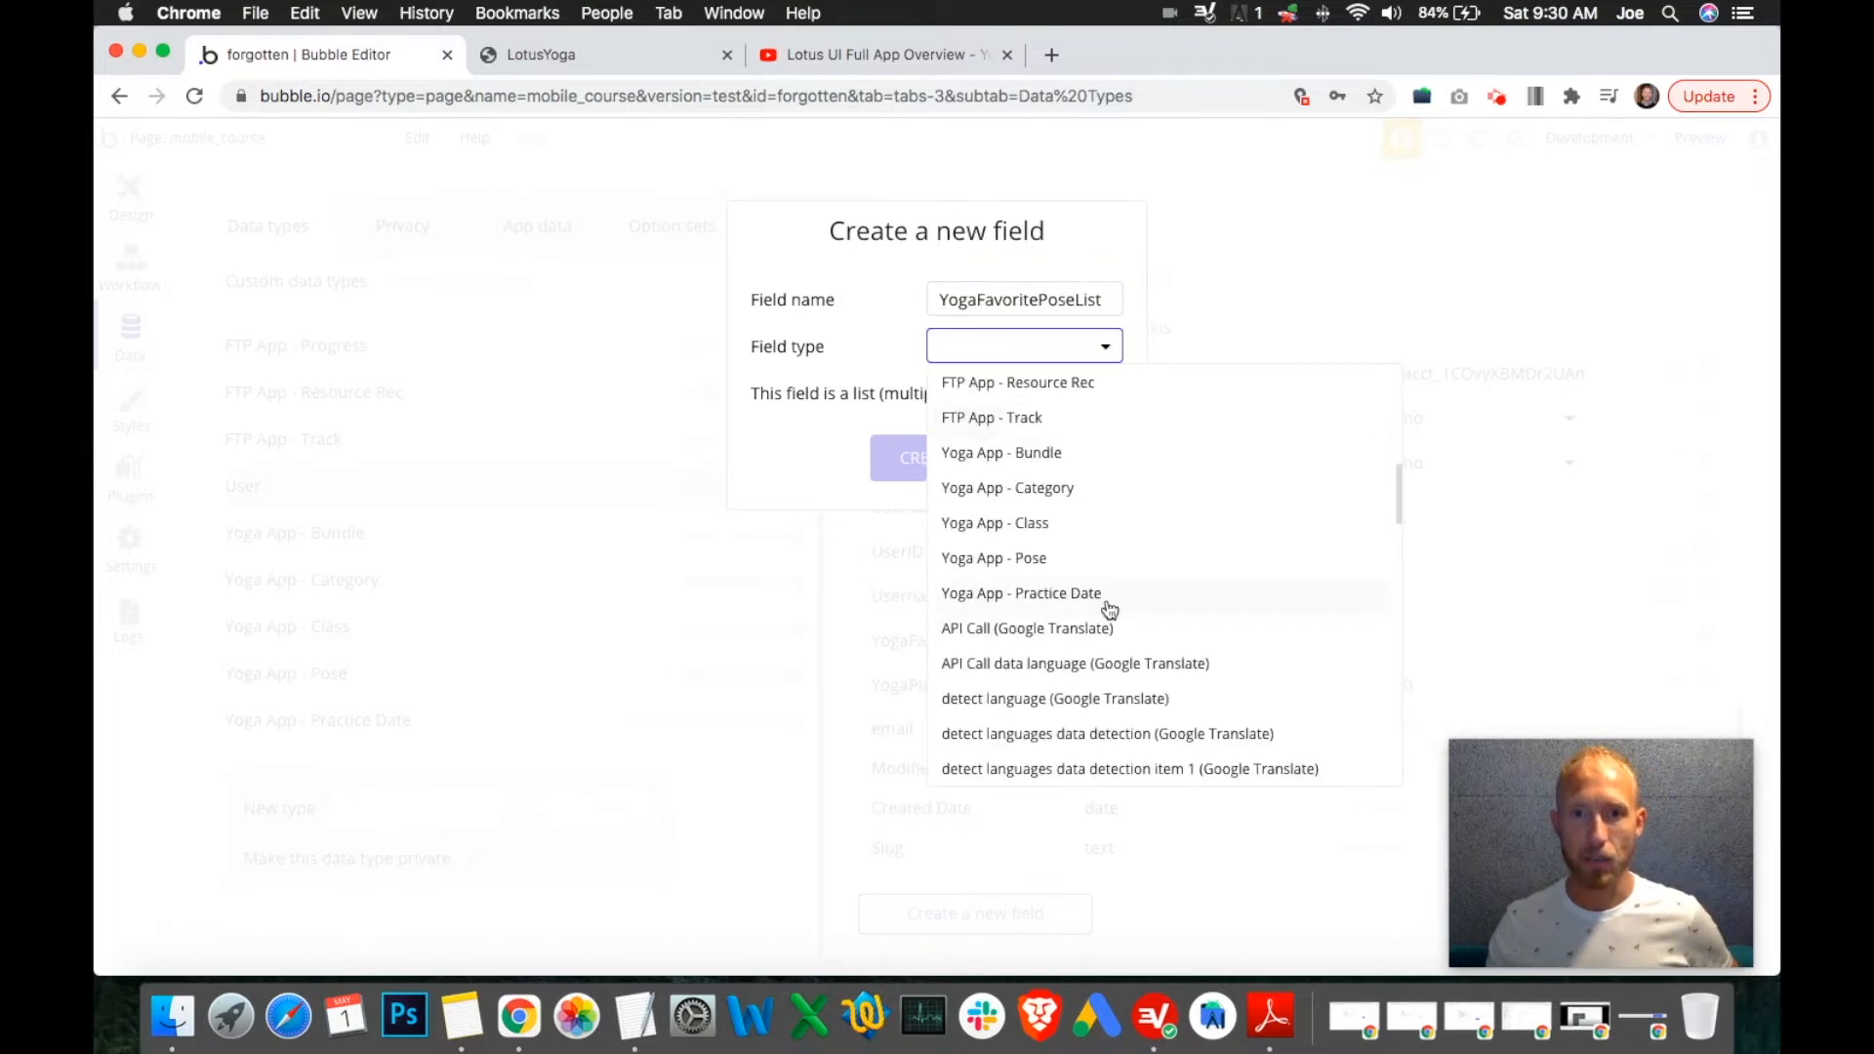
left_click(1067, 558)
left_click(1112, 390)
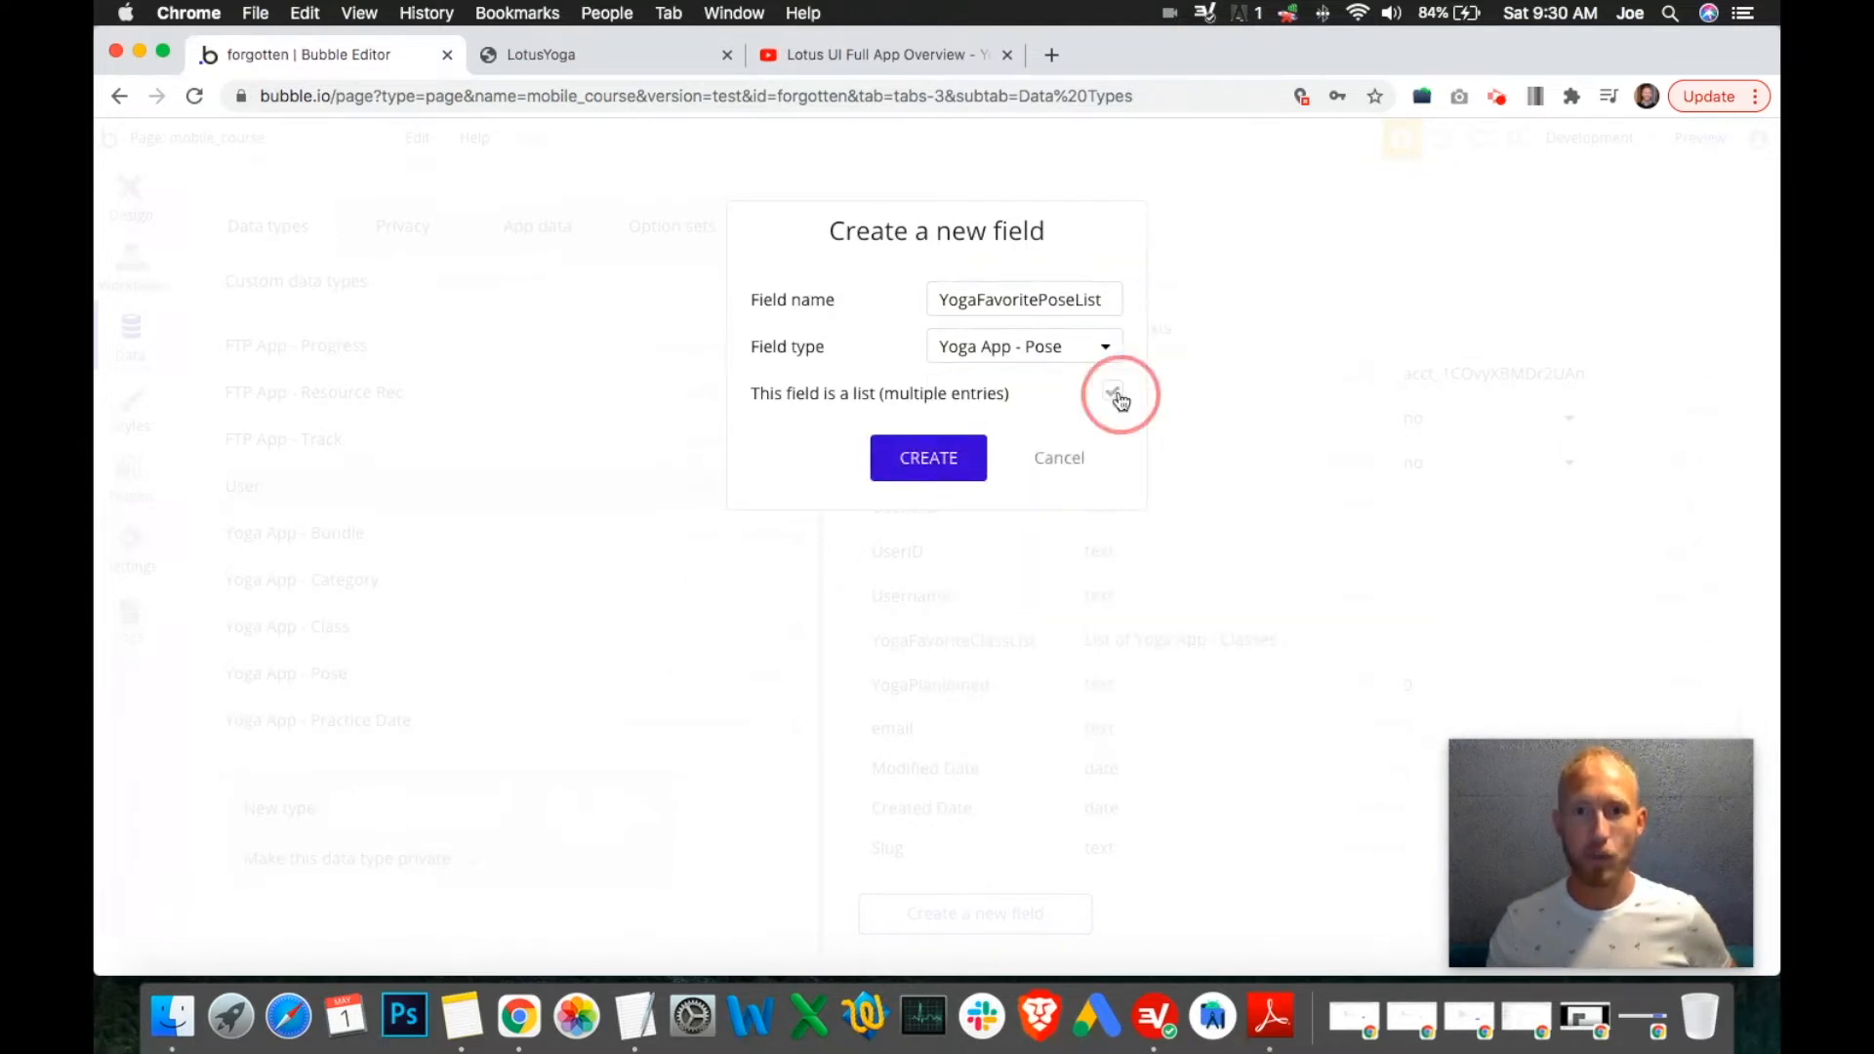
left_click(1064, 460)
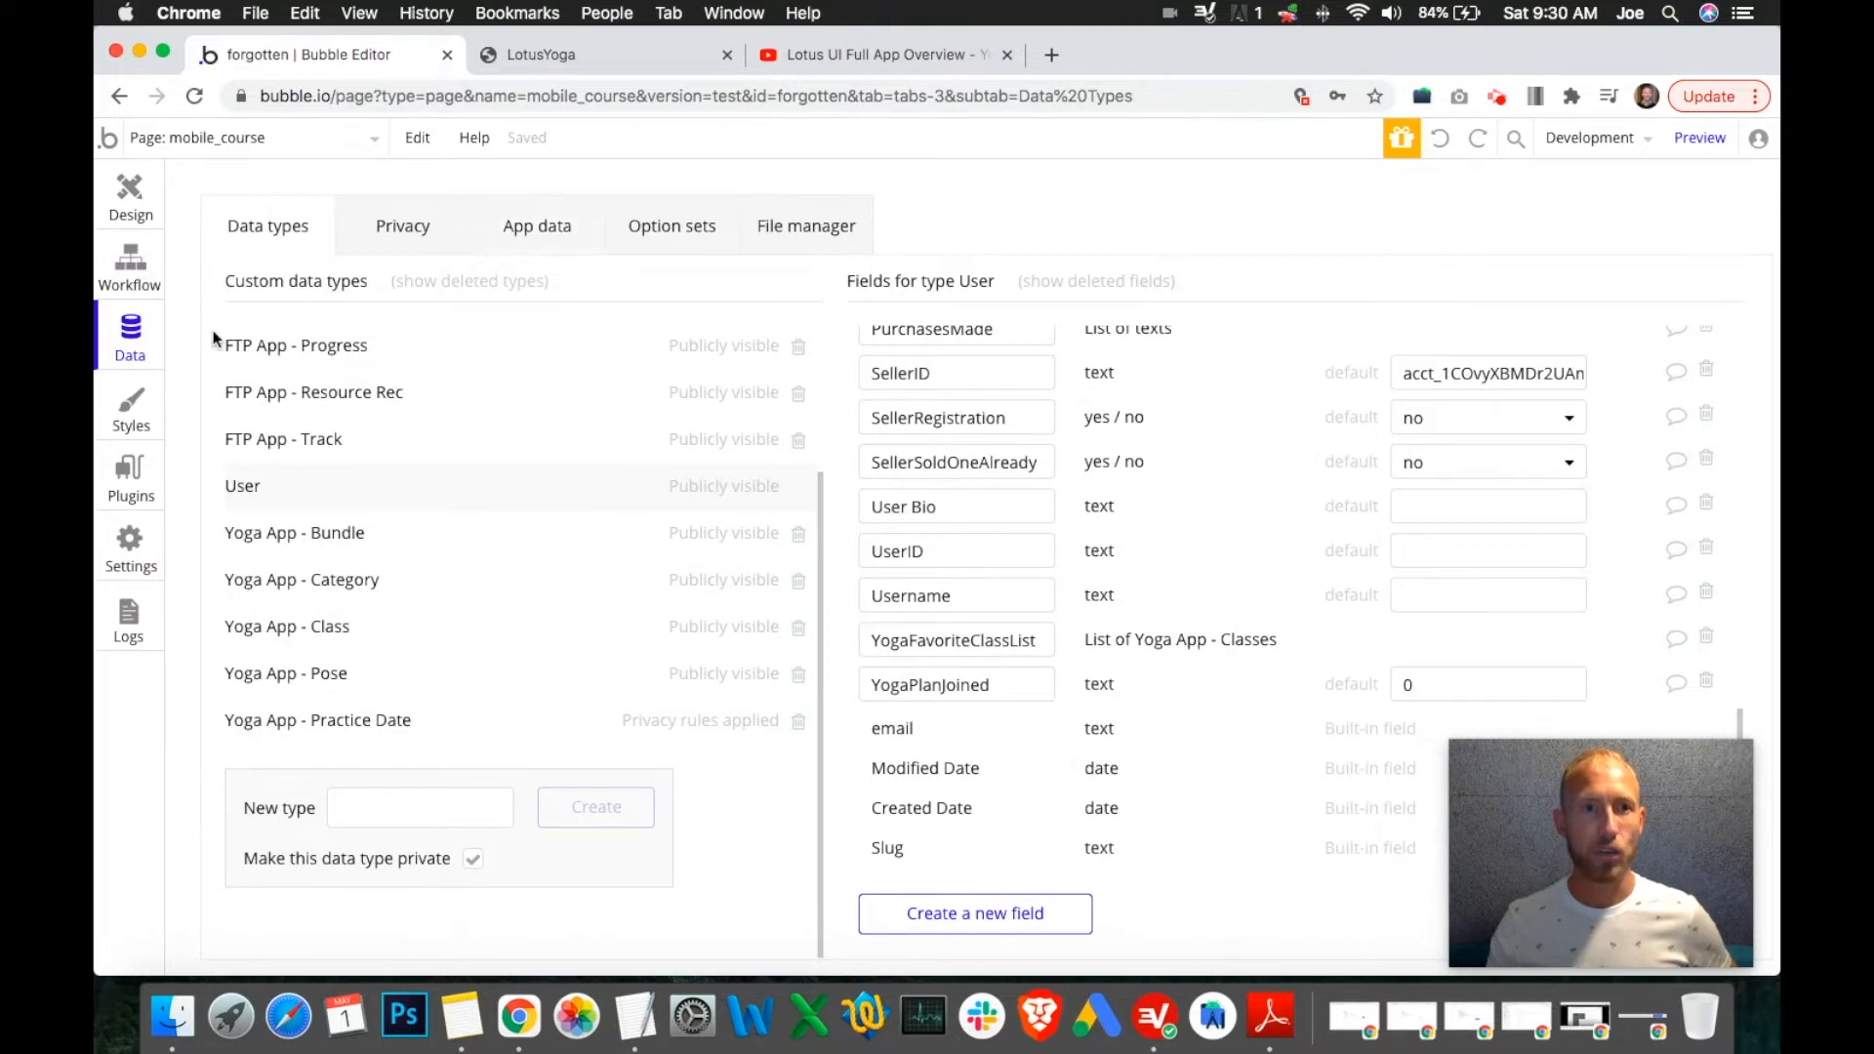
Back in the design view, add a condition to the Yoga Pose repeating group based on the Plans group's MenuToggle state.
left_click(130, 195)
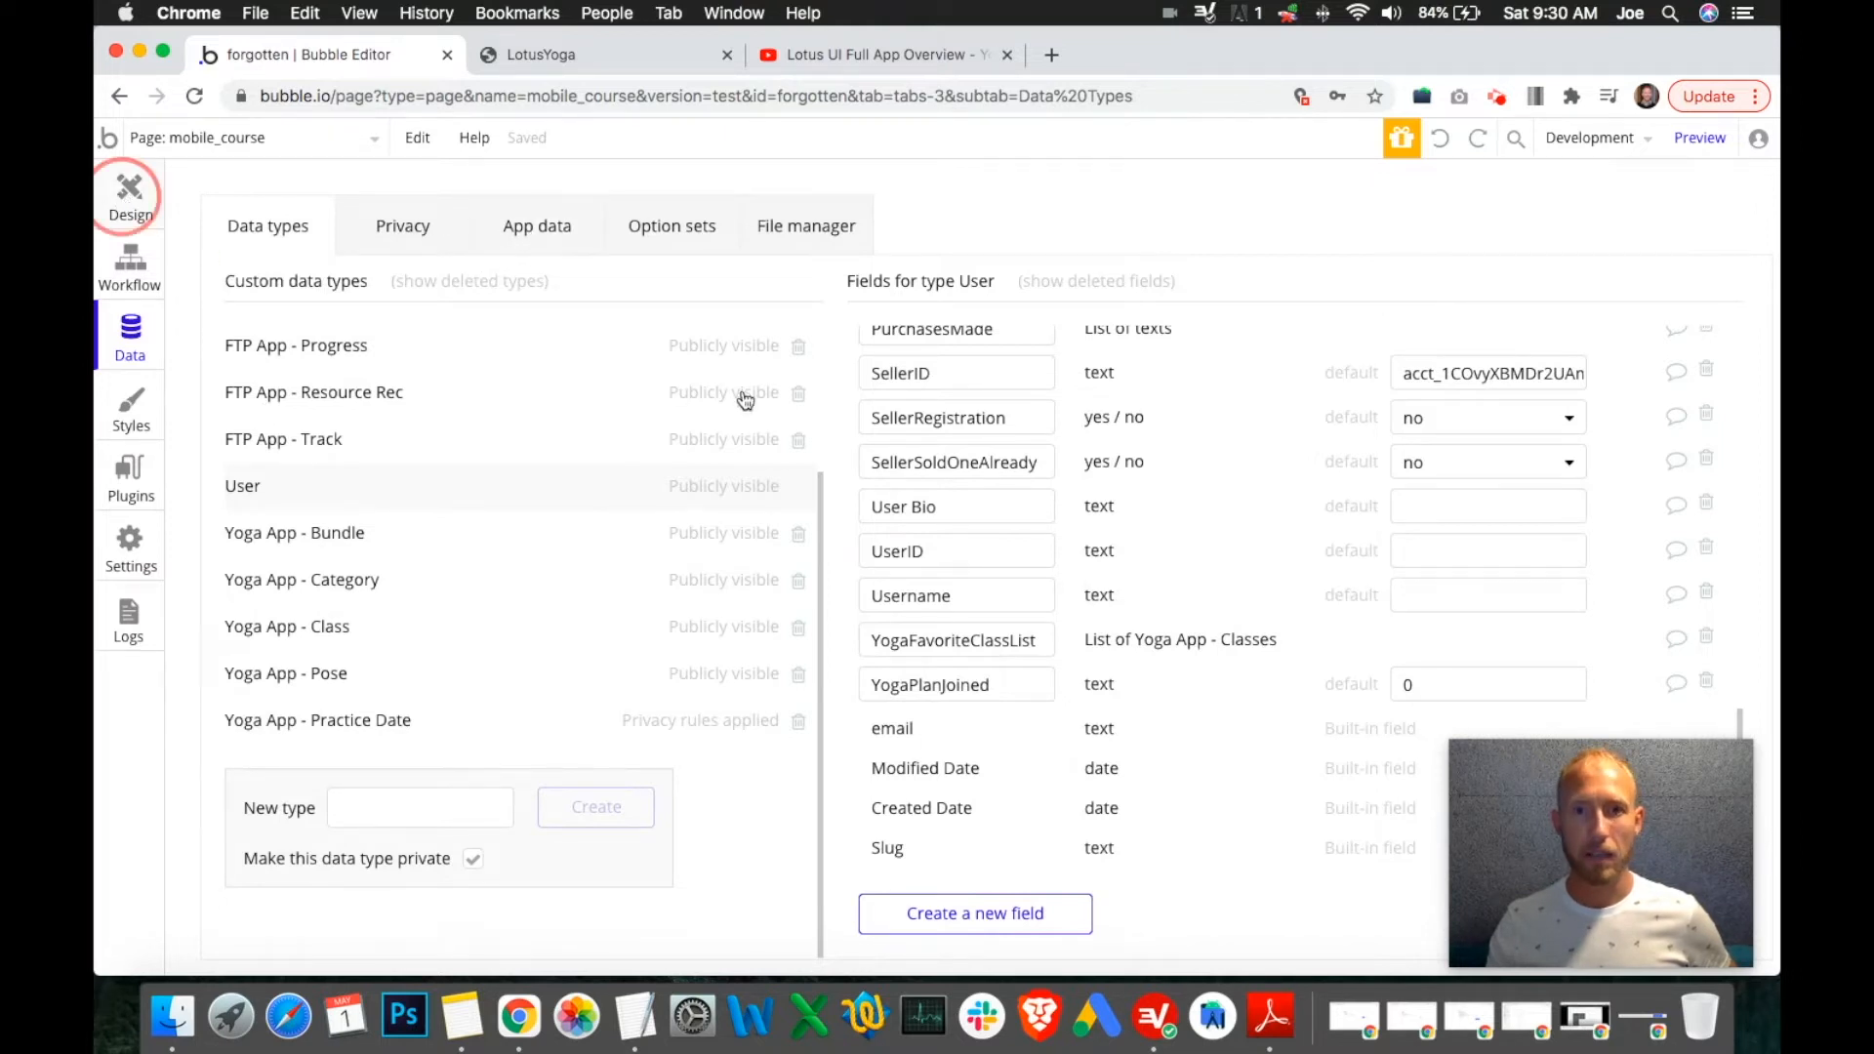
double_click(996, 344)
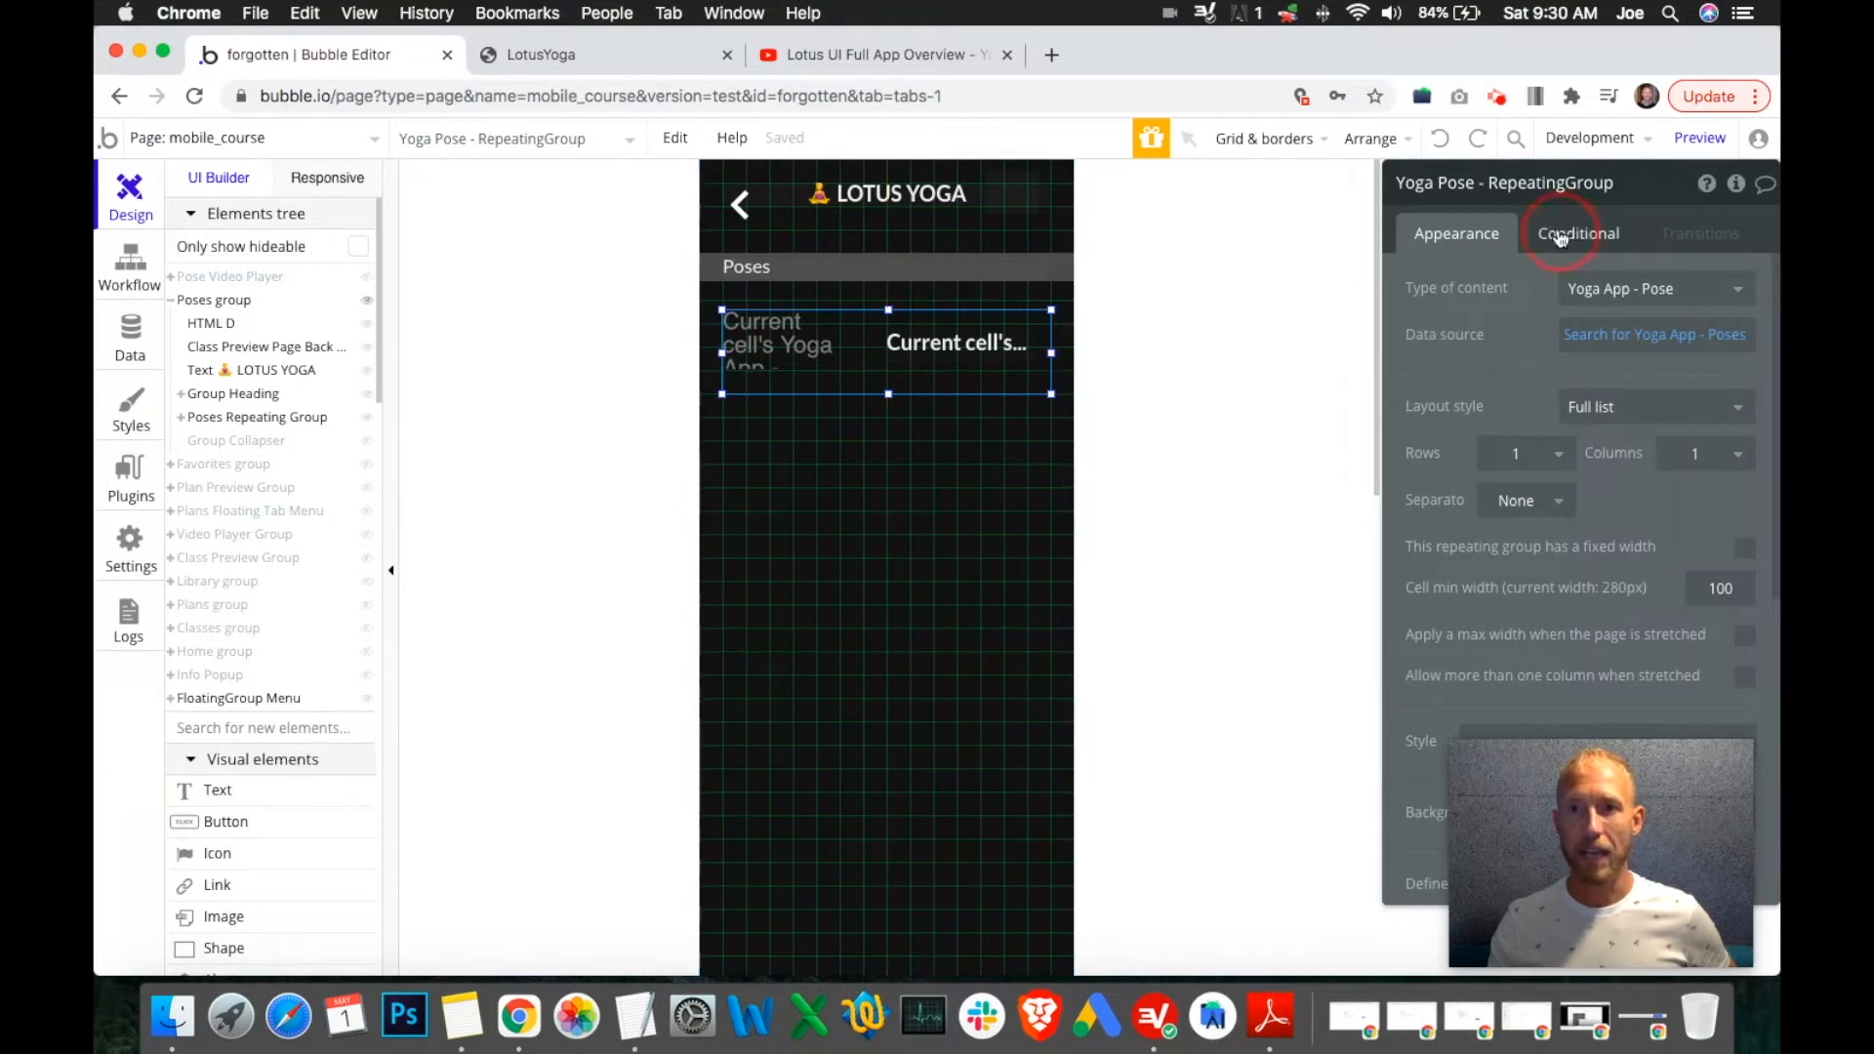
left_click(1561, 238)
left_click(1510, 296)
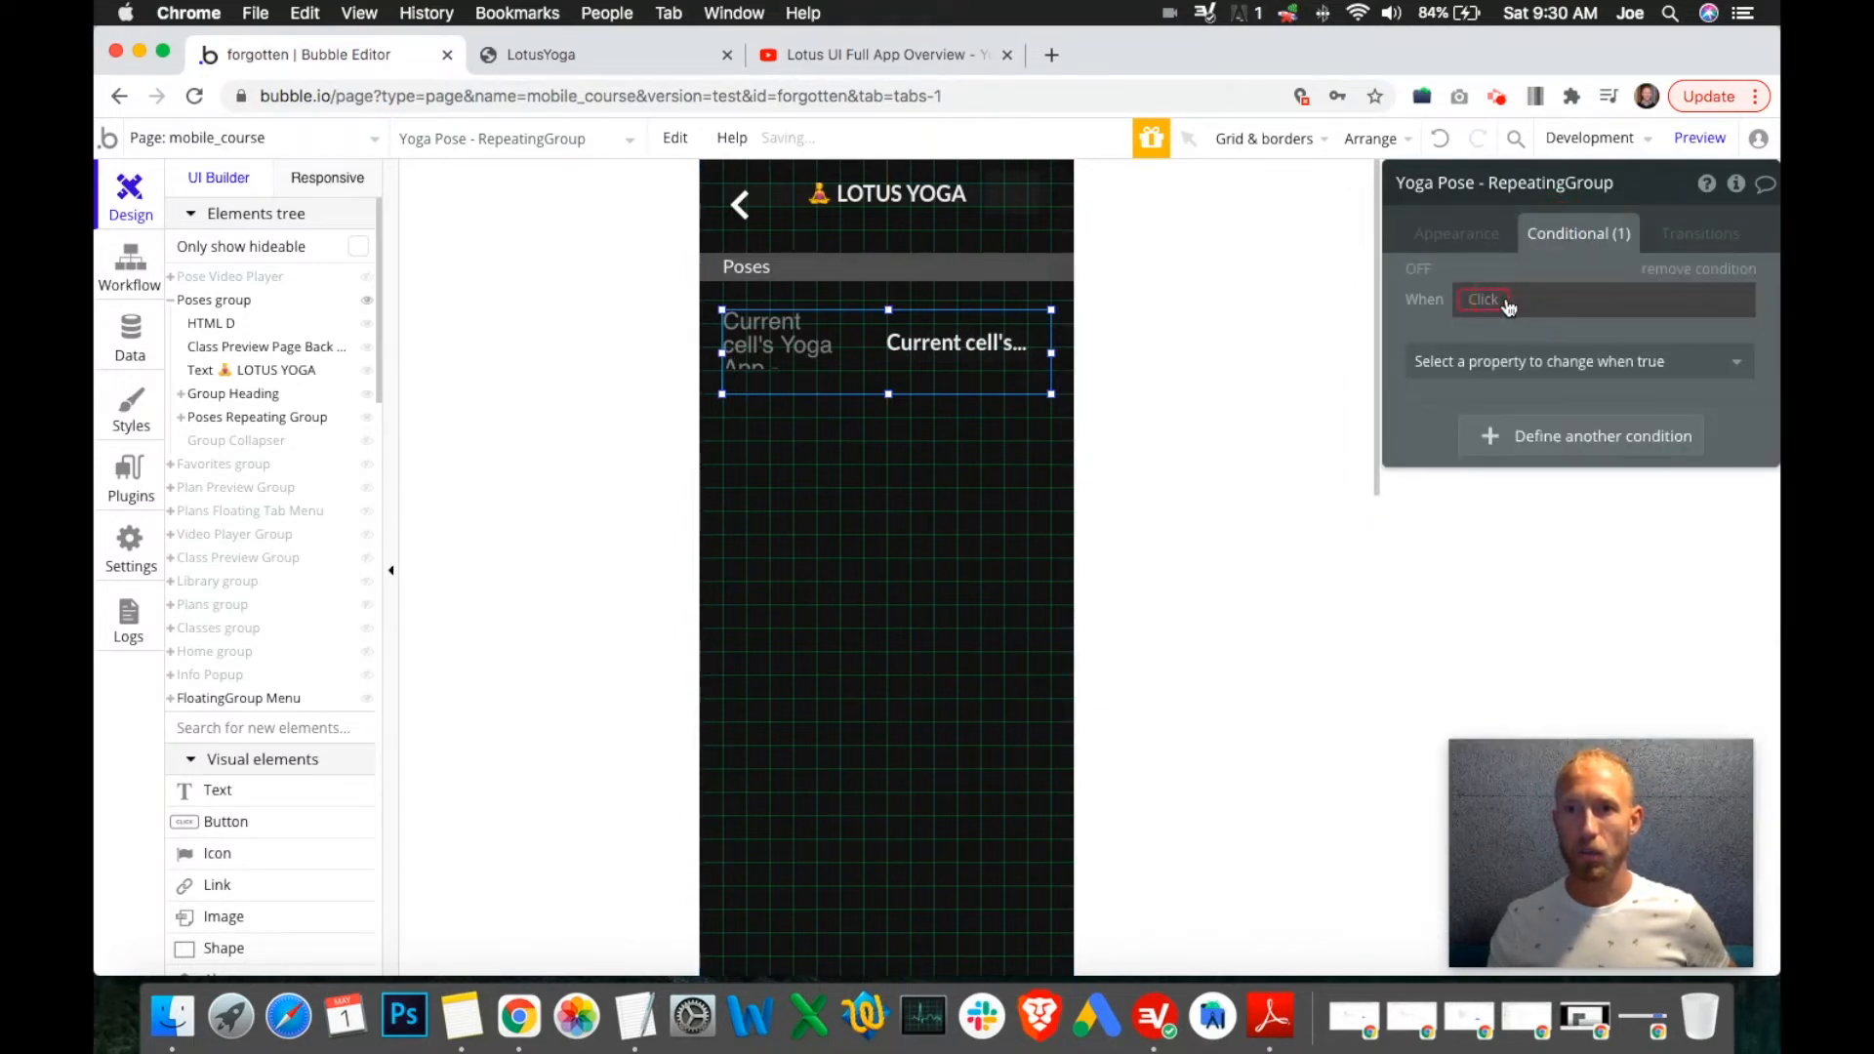
left_click(1508, 303)
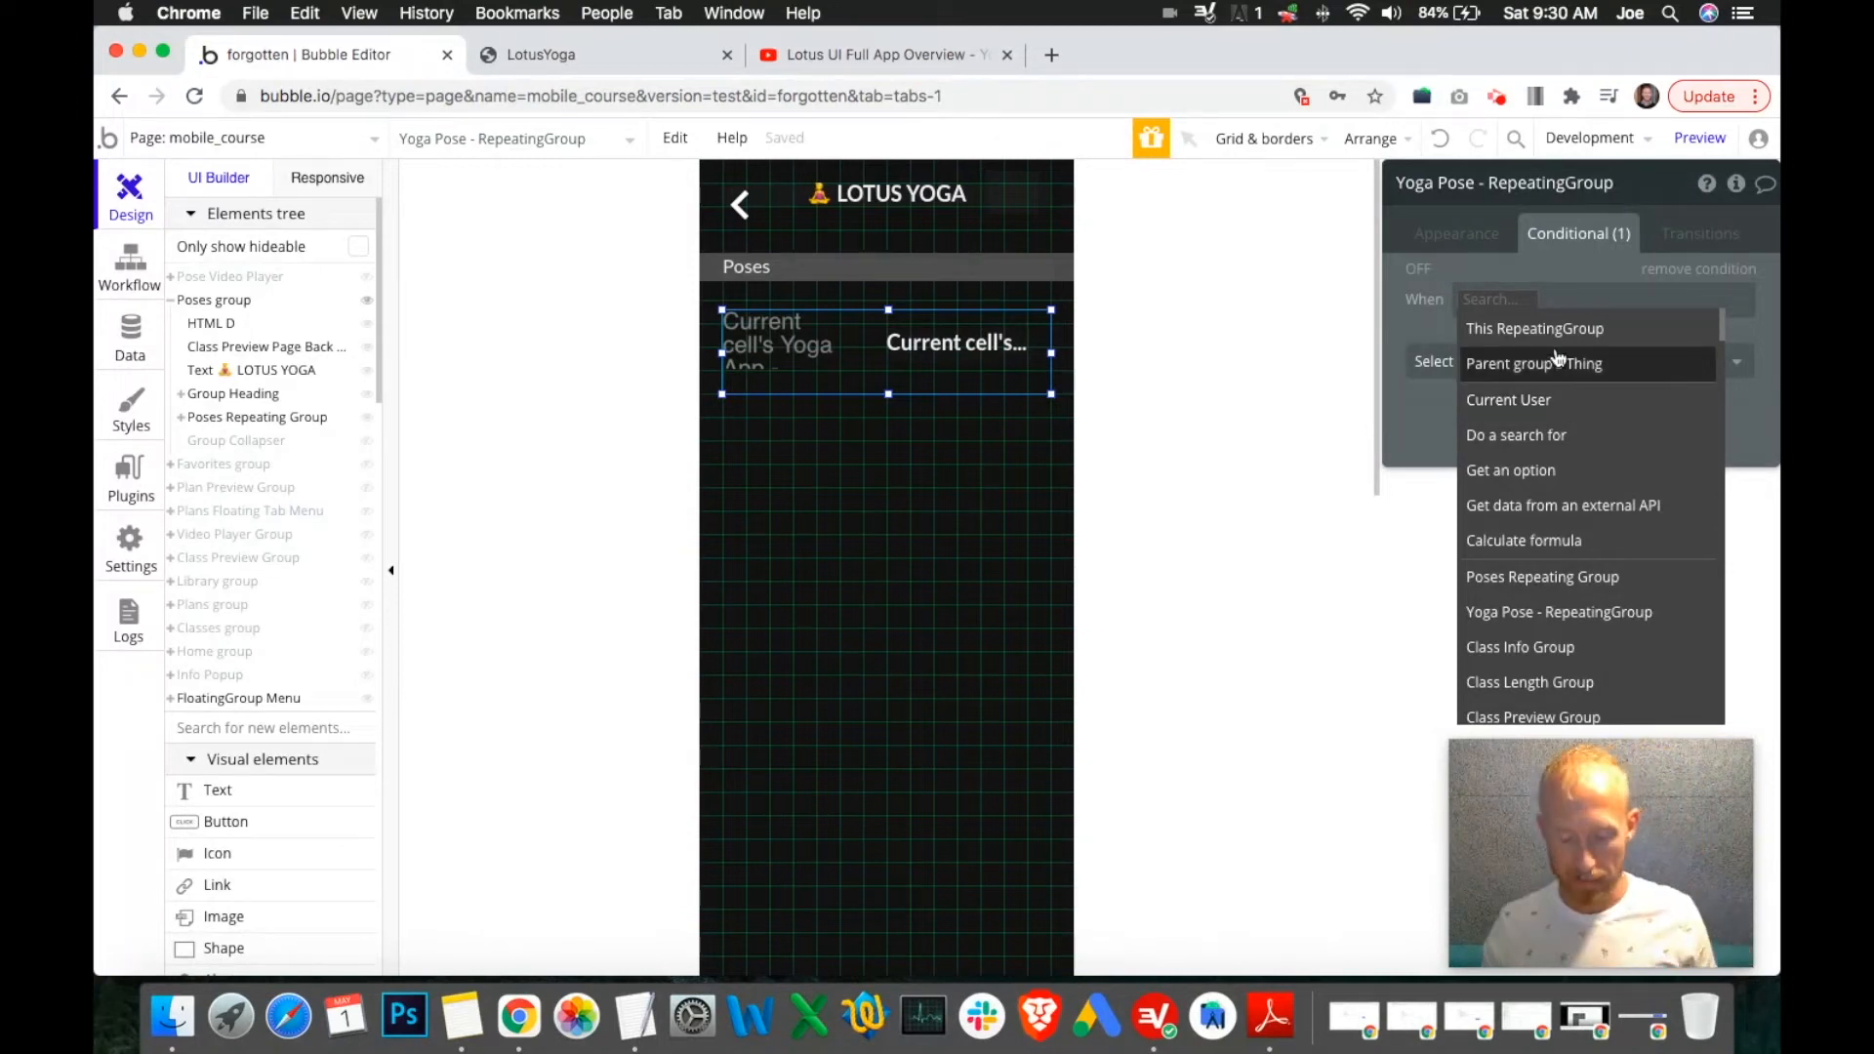
type("plan")
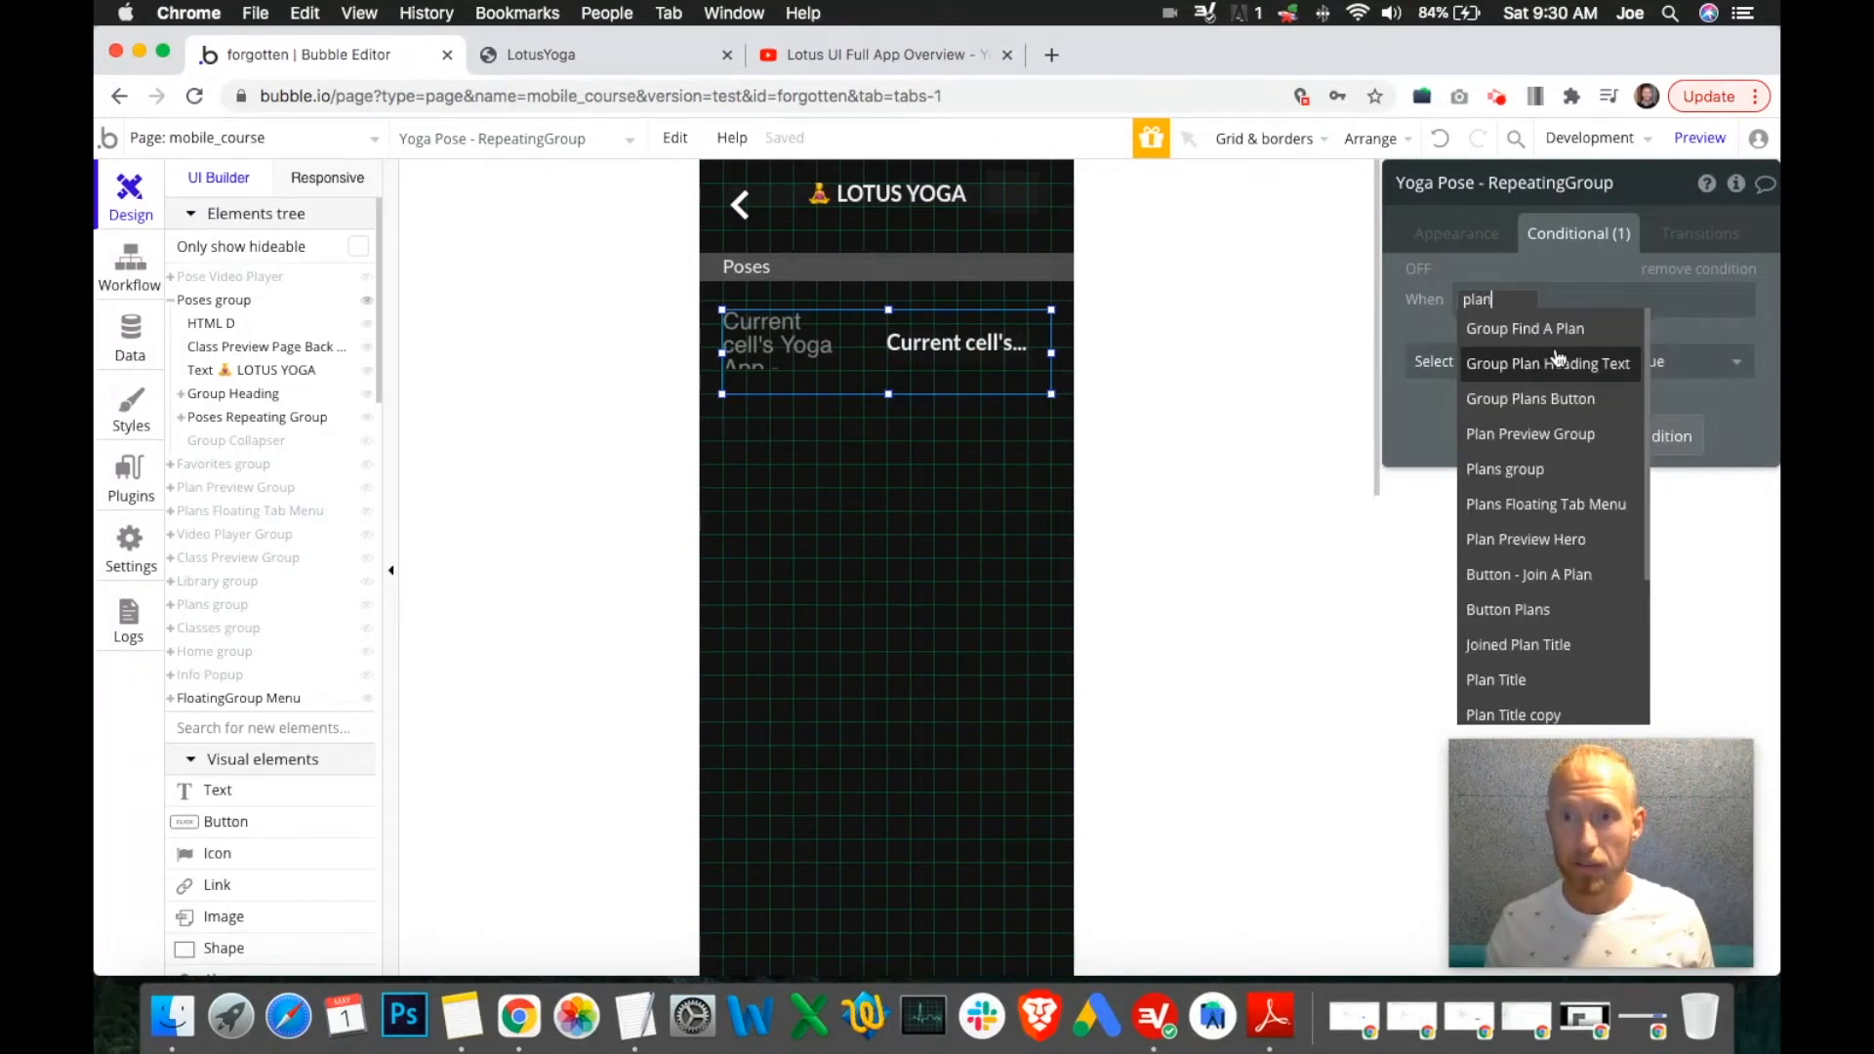
left_click(1562, 468)
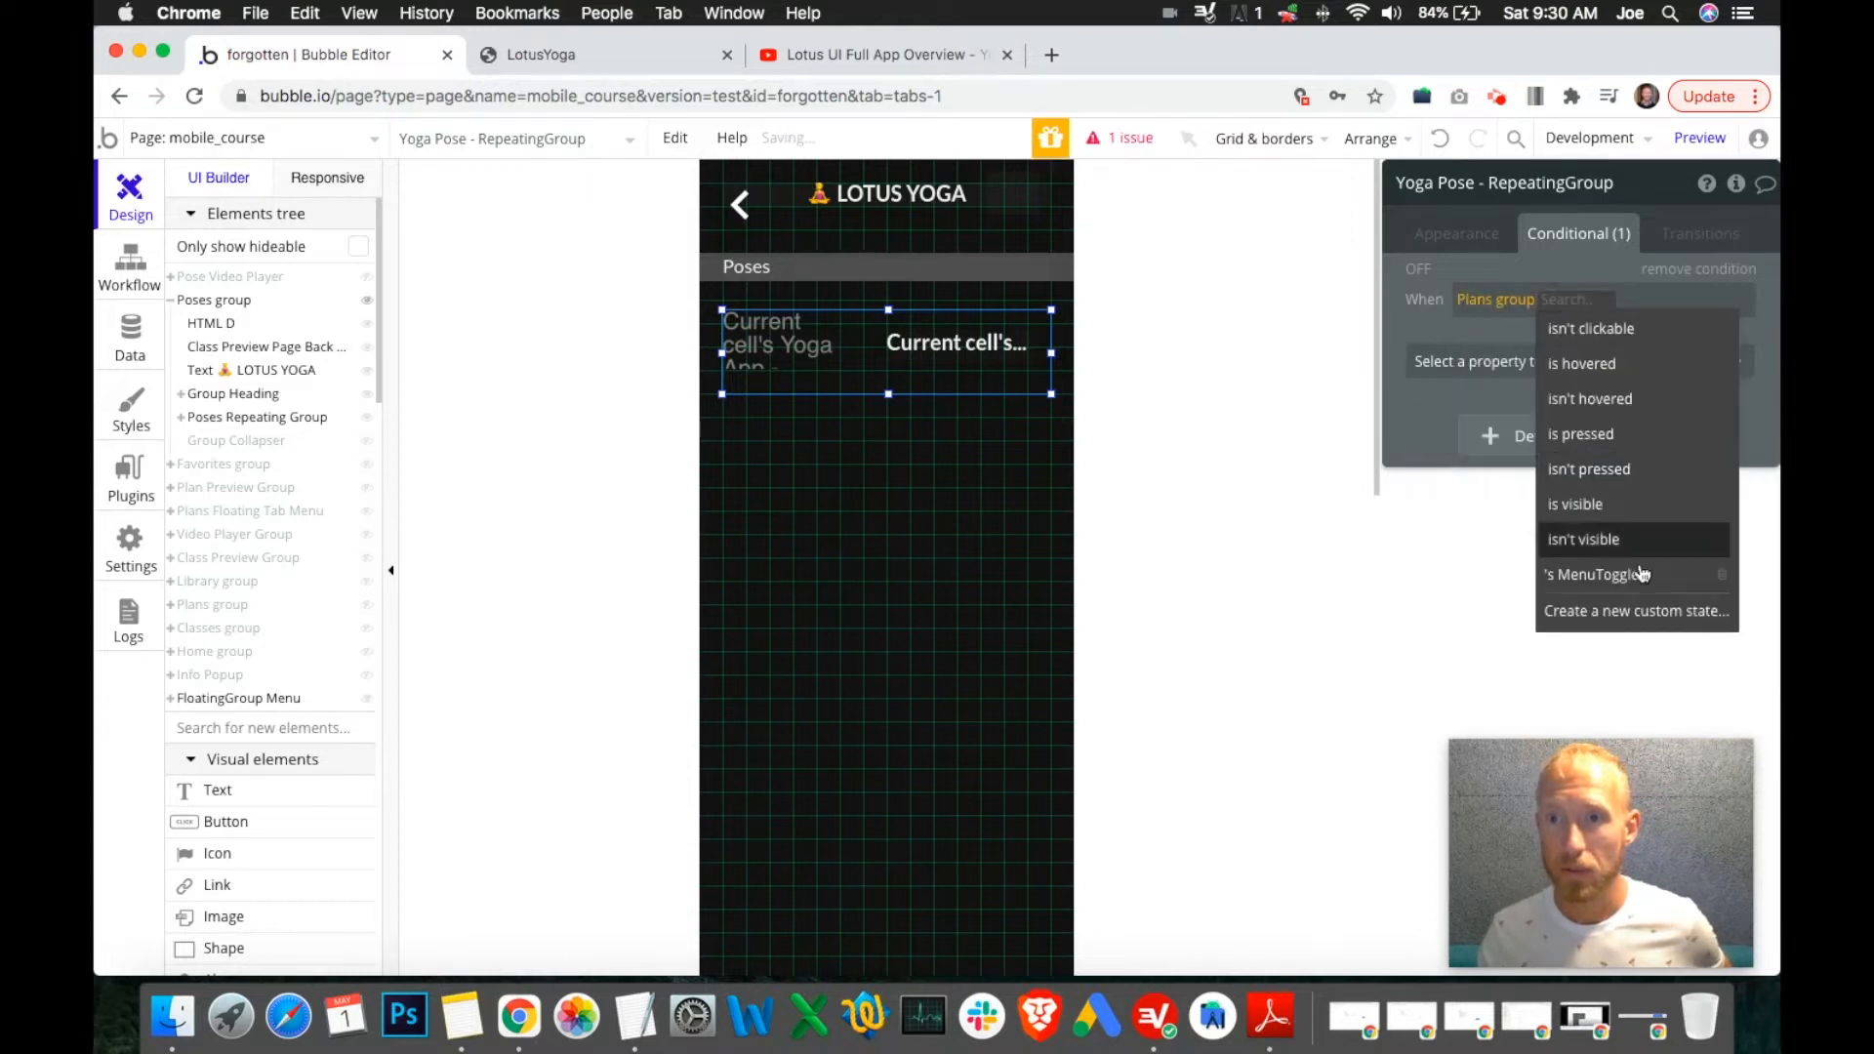
left_click(1659, 574)
Complete the condition so MenuToggle is Joined, and open the choice of properties it can change.
left_click(1650, 301)
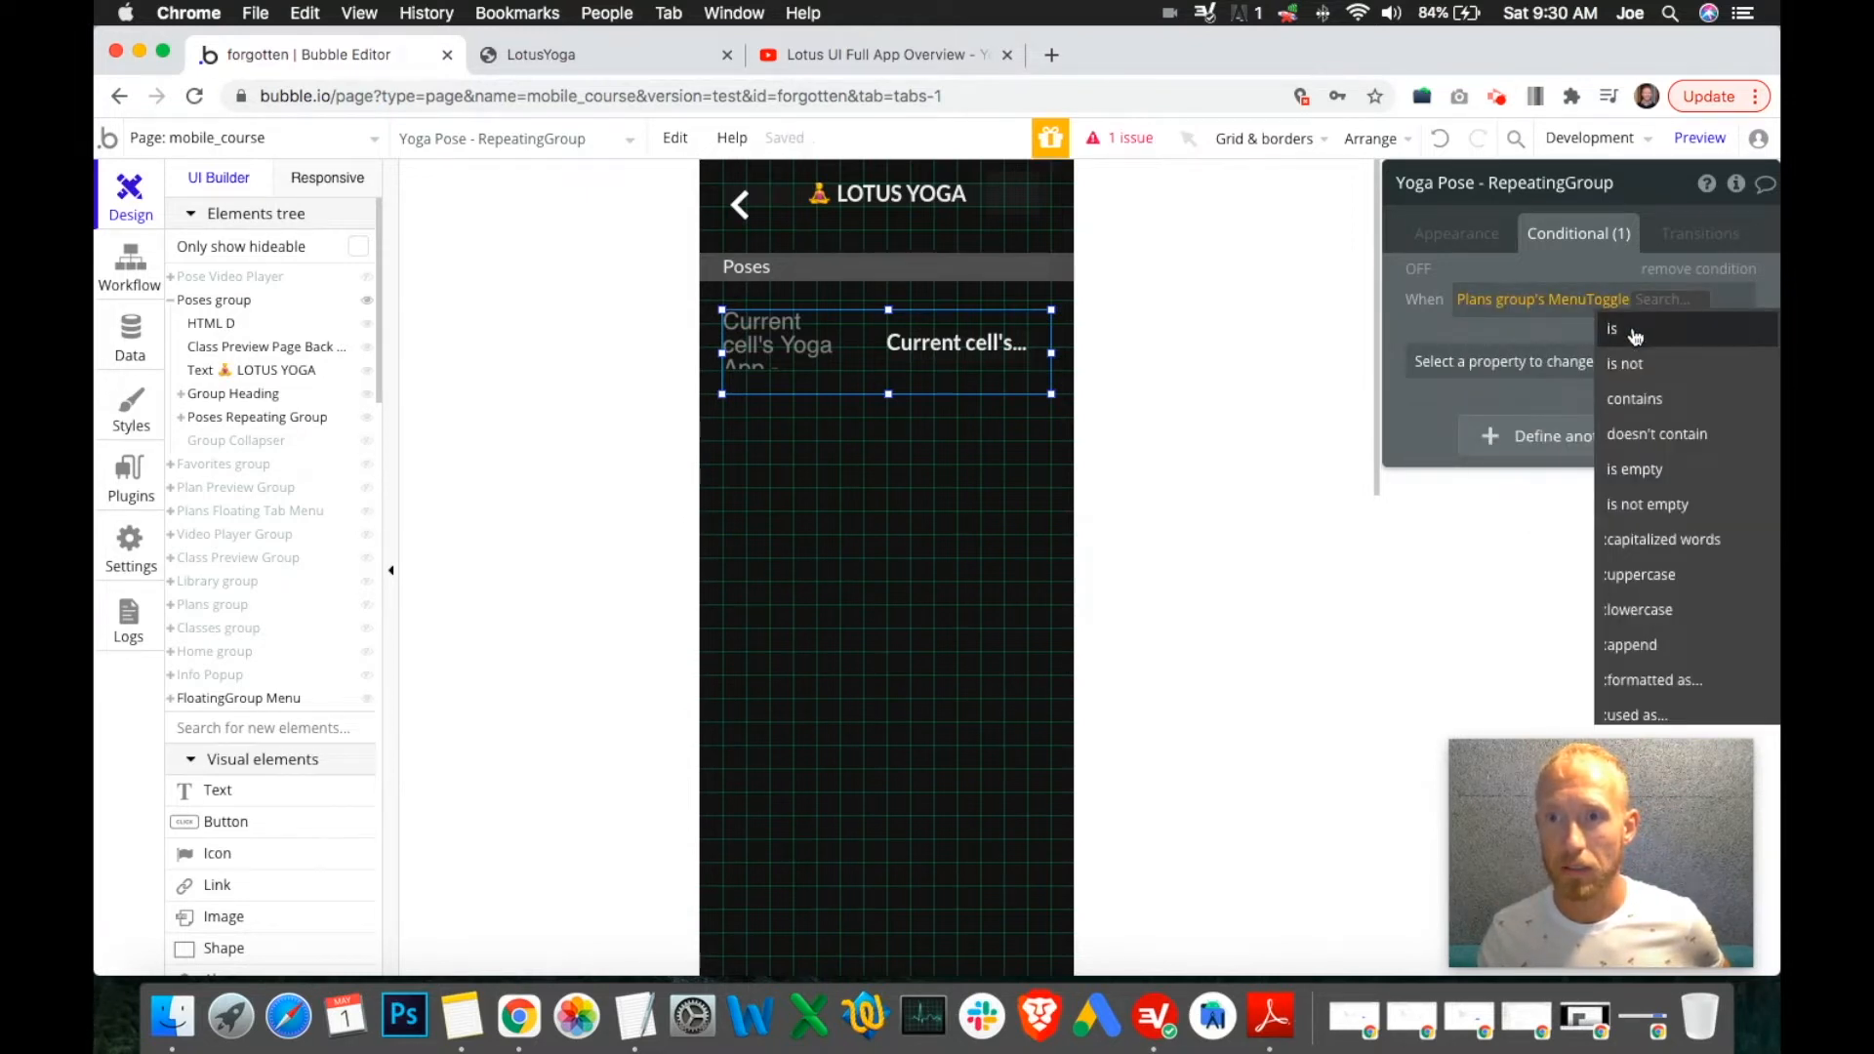
left_click(1632, 357)
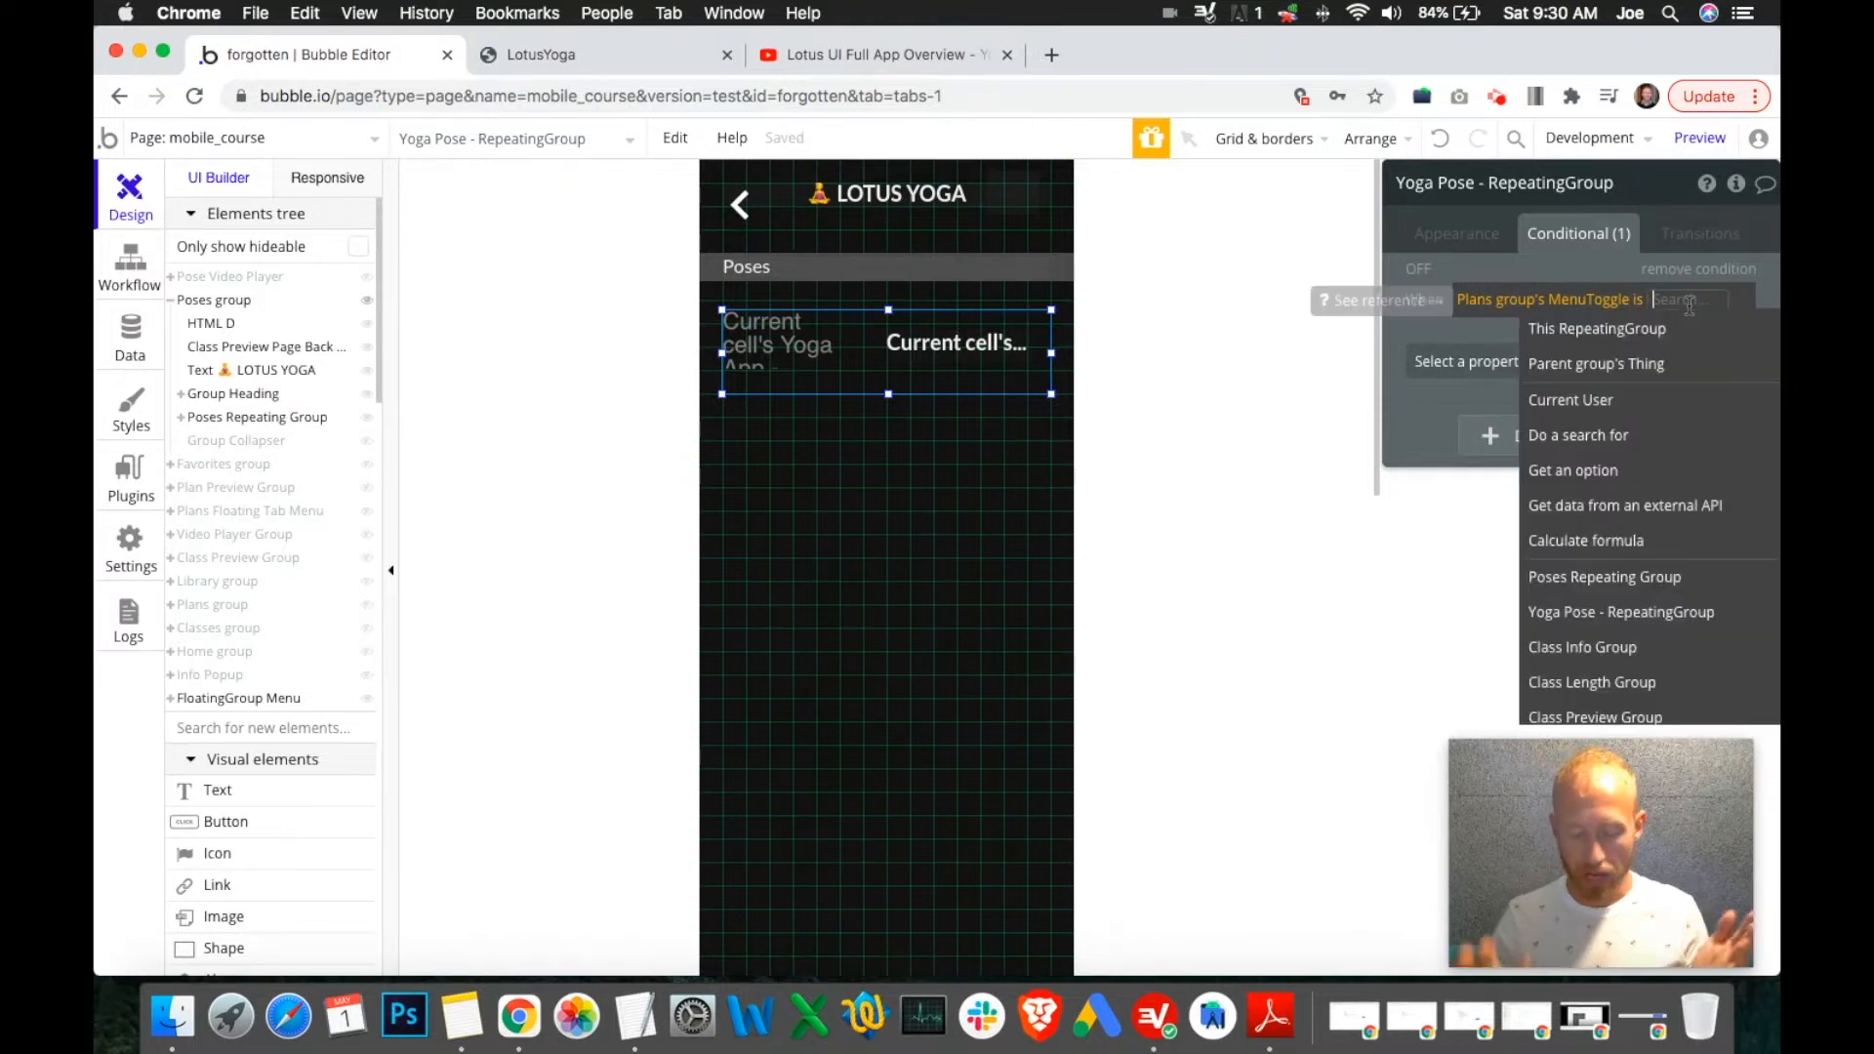
type("Joine")
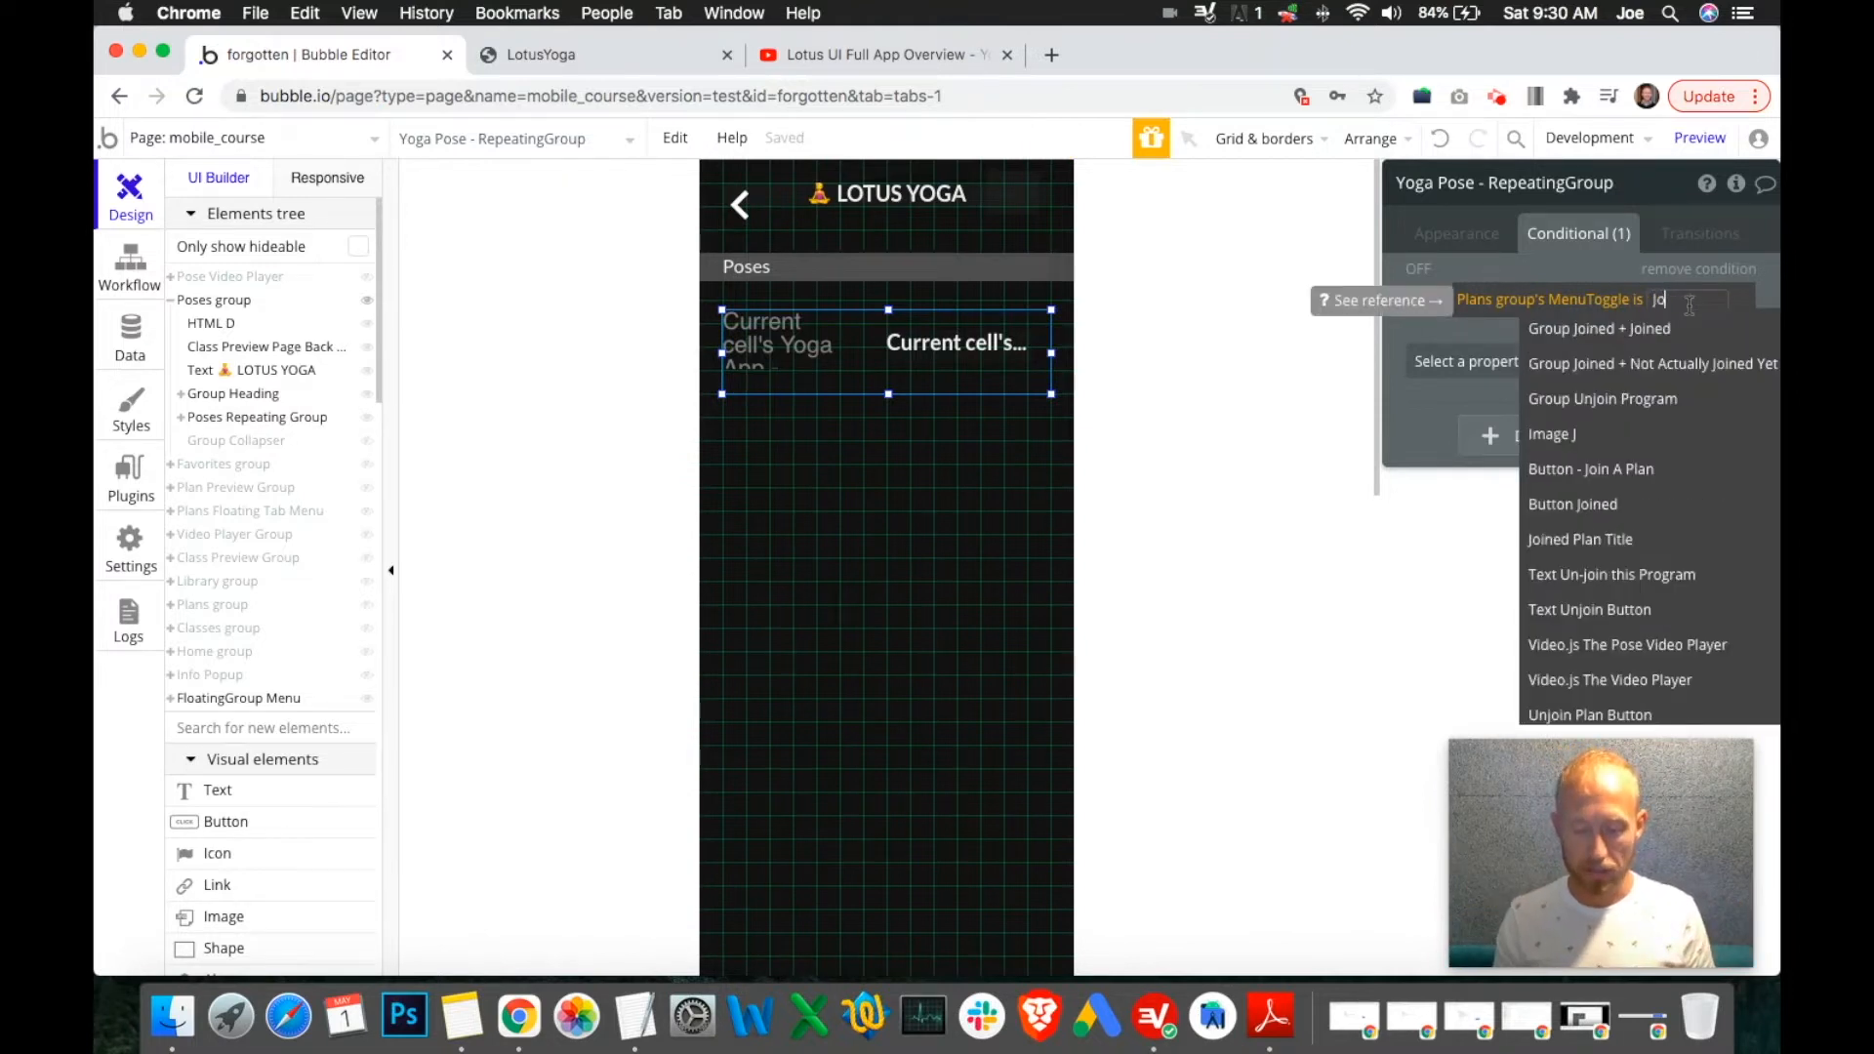
type("d")
left_click(1457, 336)
left_click(1504, 381)
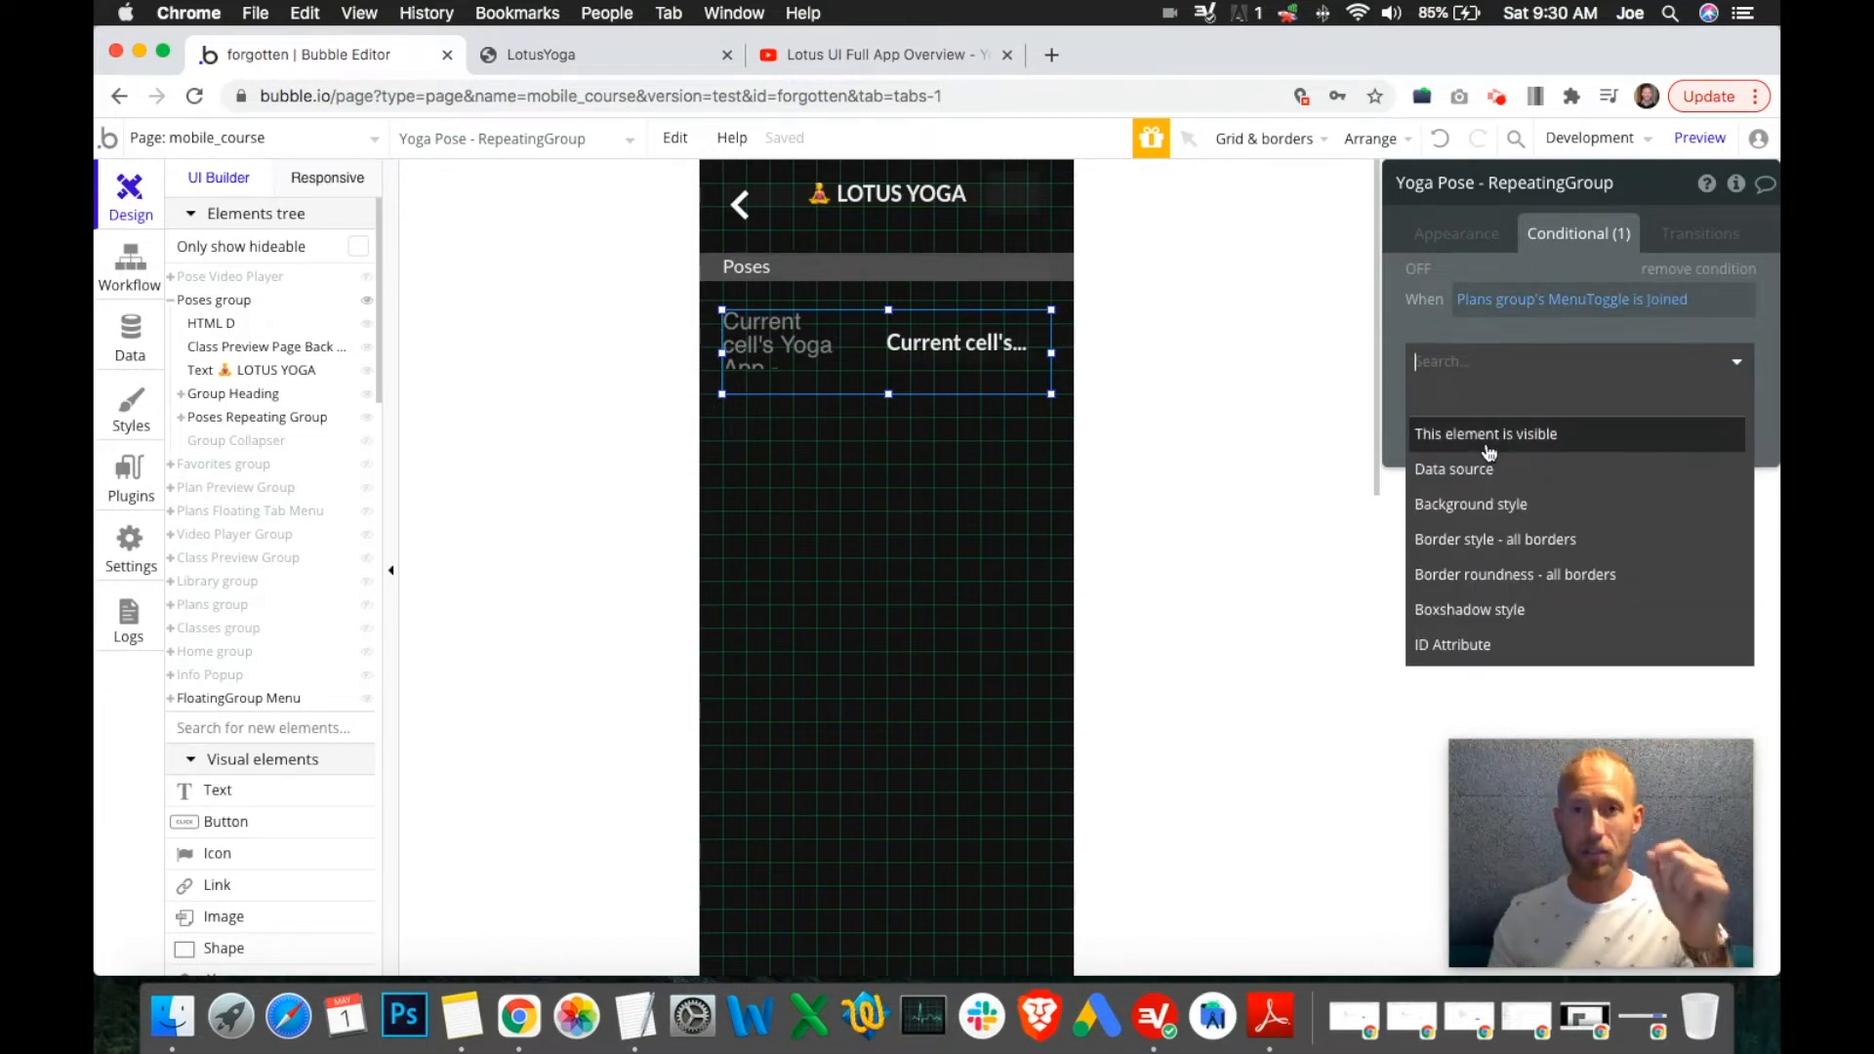
Rewind the YouTube reference video to the Poses list at 7:52 and return to the Bubble editor.
left_click(883, 68)
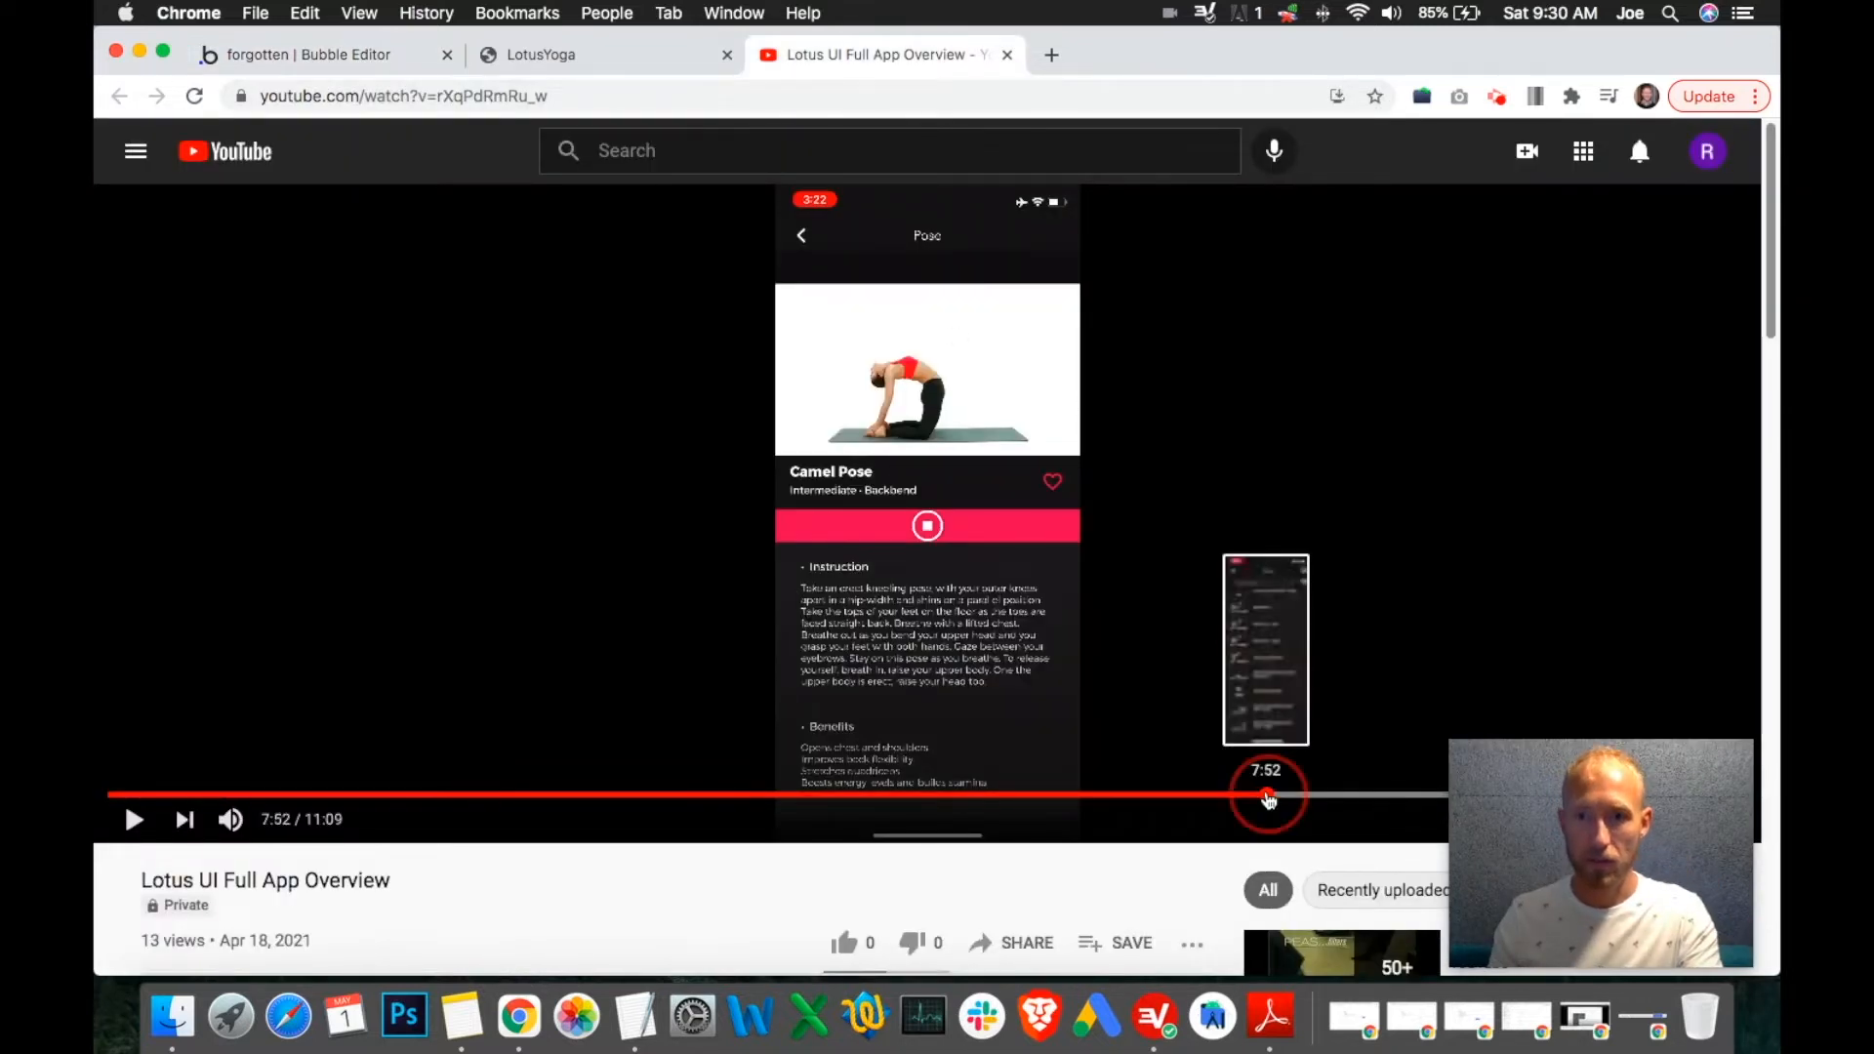
left_click(1268, 796)
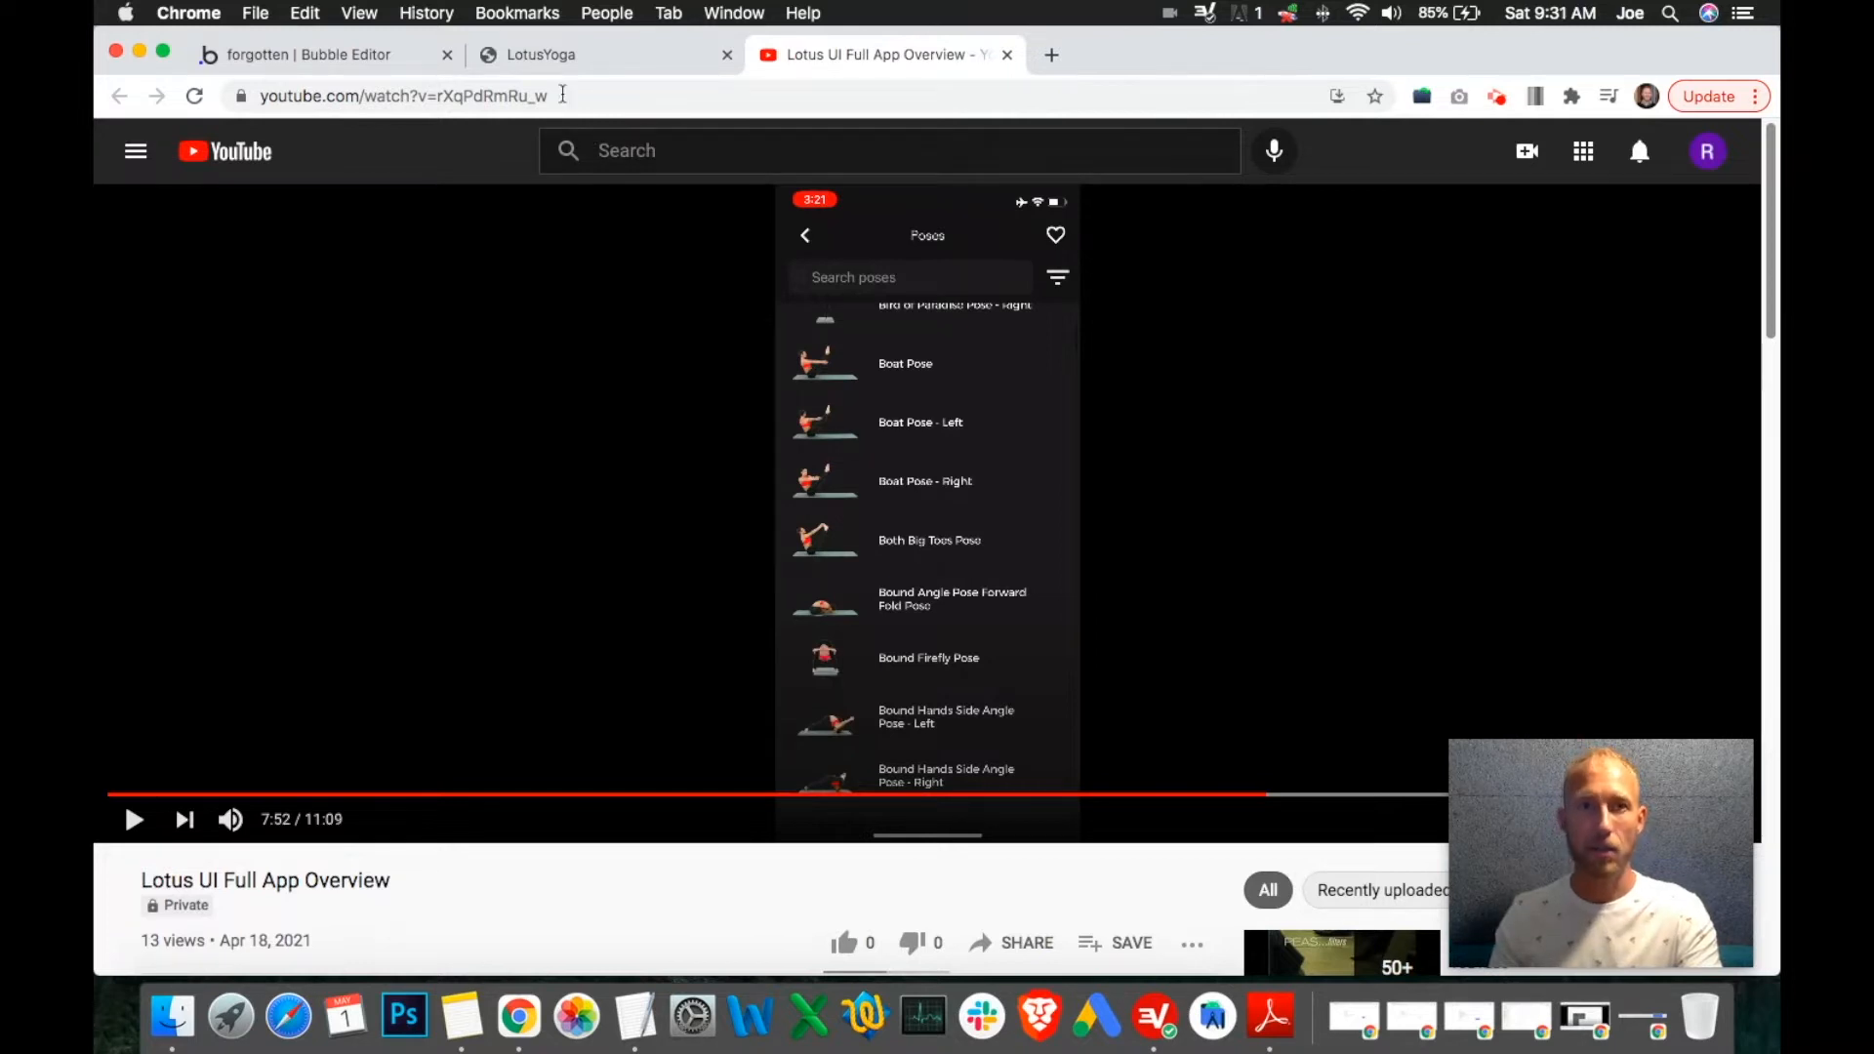
left_click(515, 56)
left_click(418, 66)
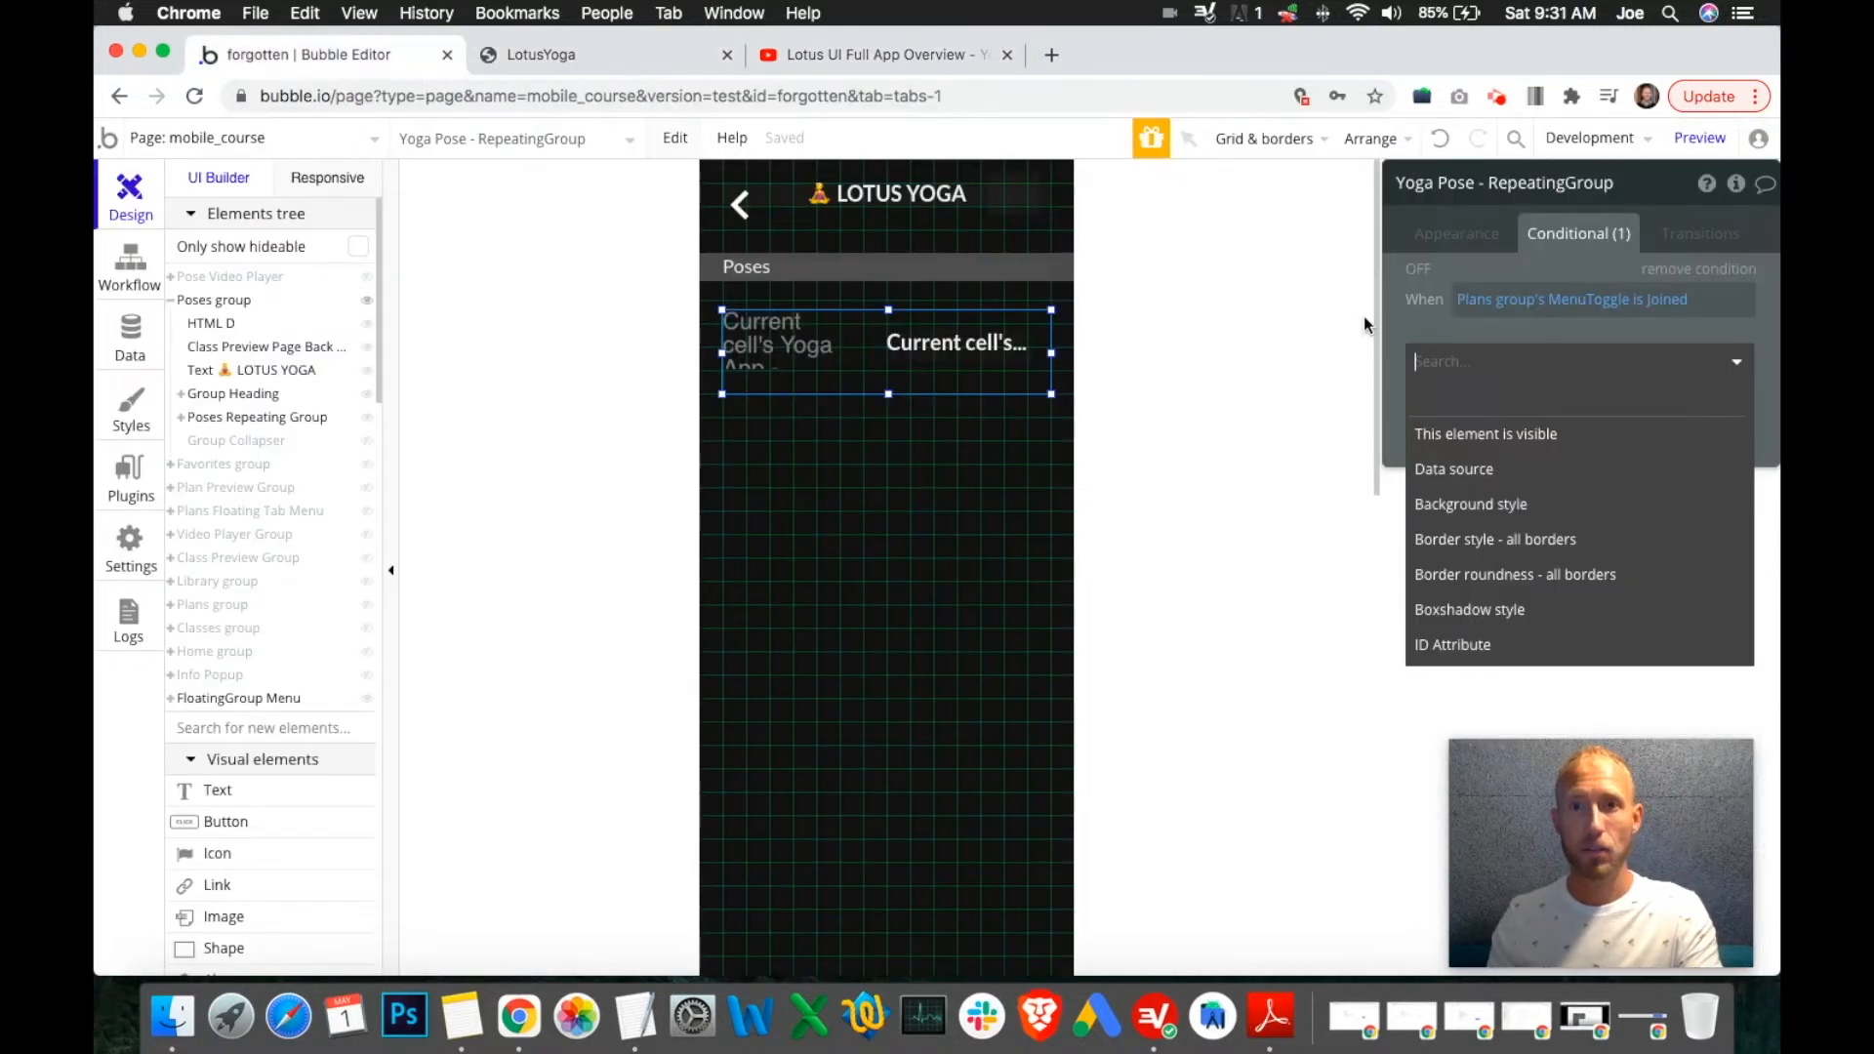
left_click(1493, 470)
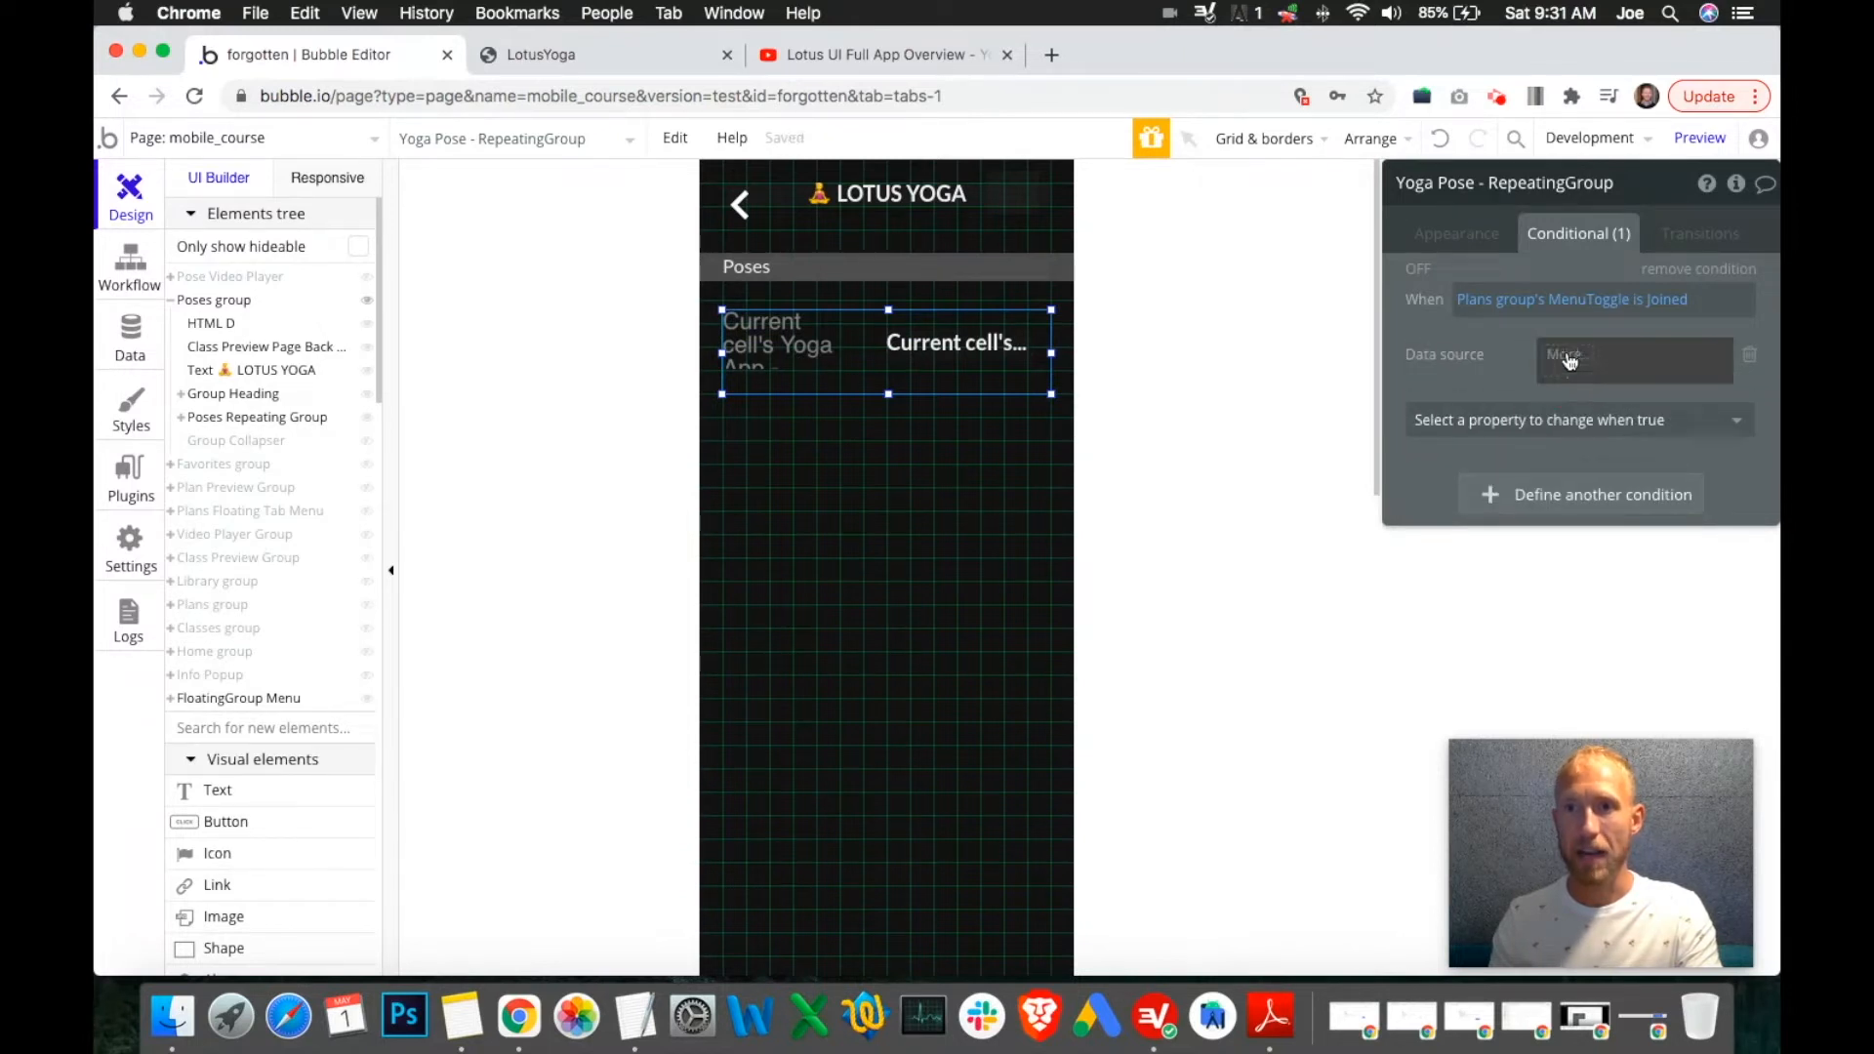
left_click(1580, 373)
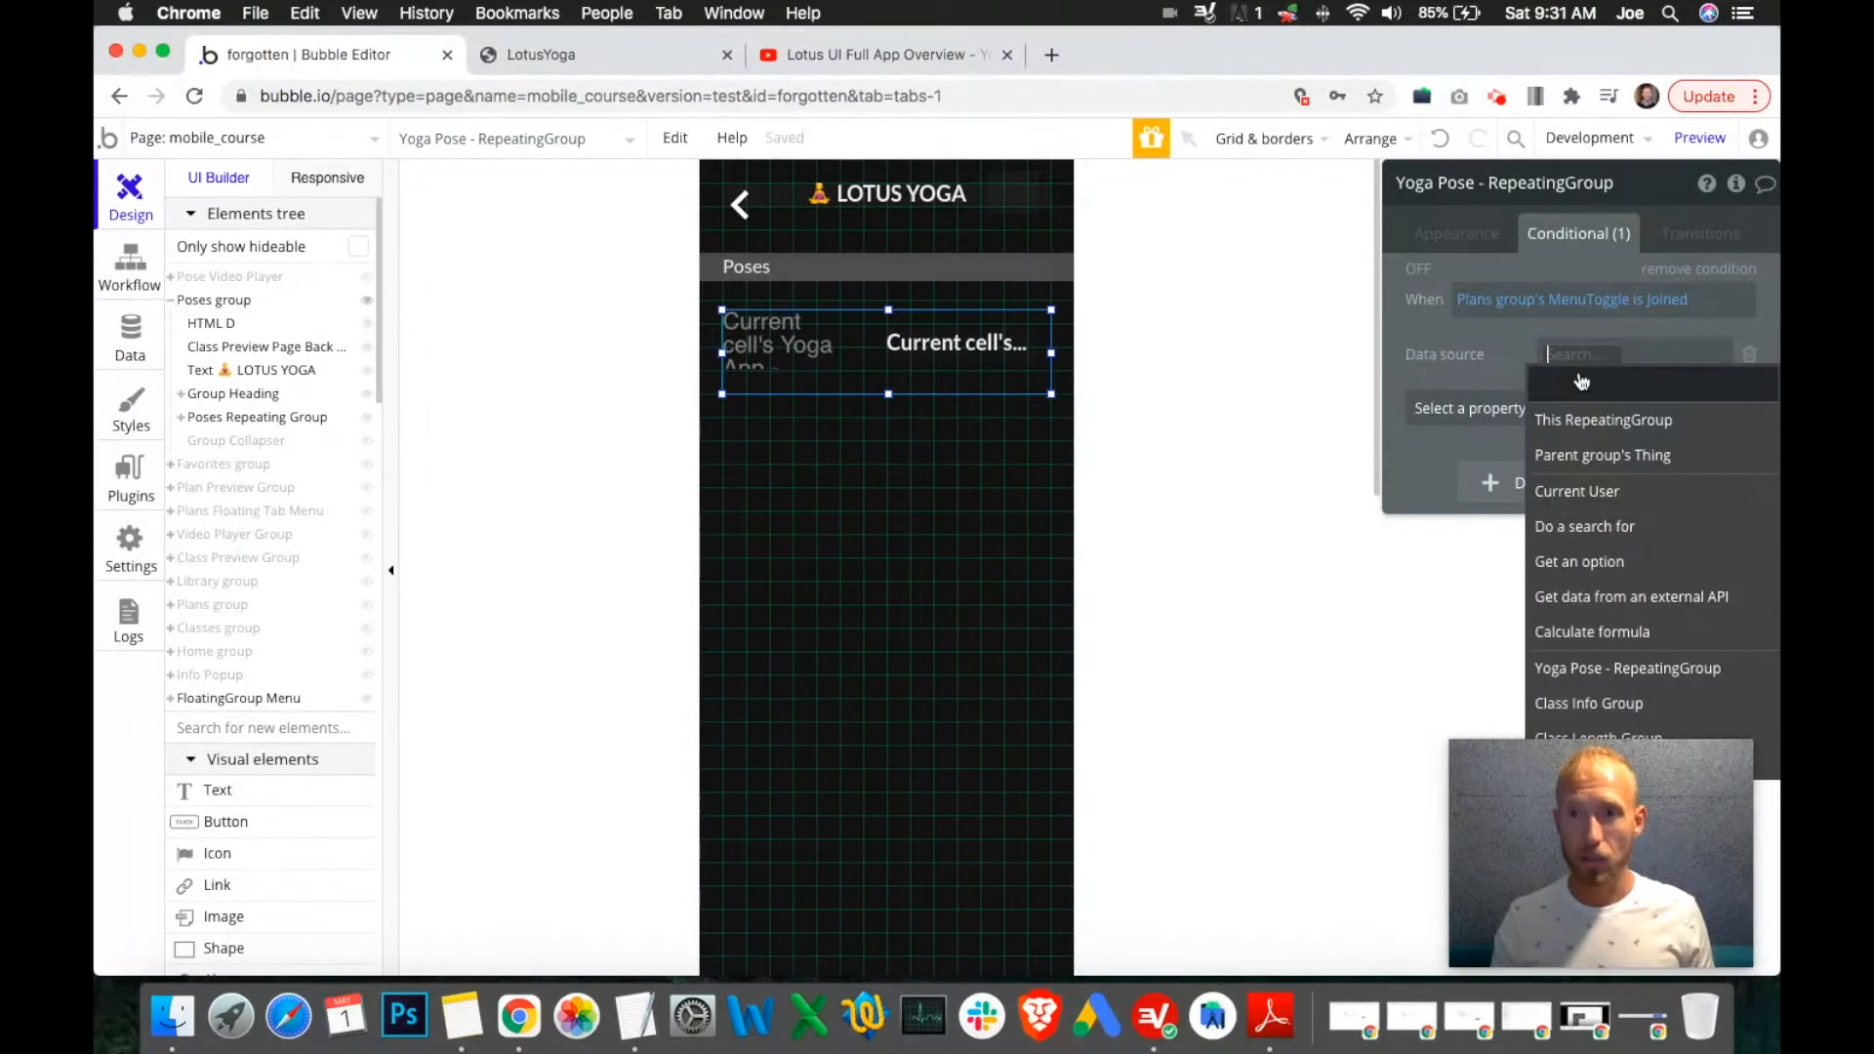
left_click(1552, 491)
scroll(1669, 518, "down", 10)
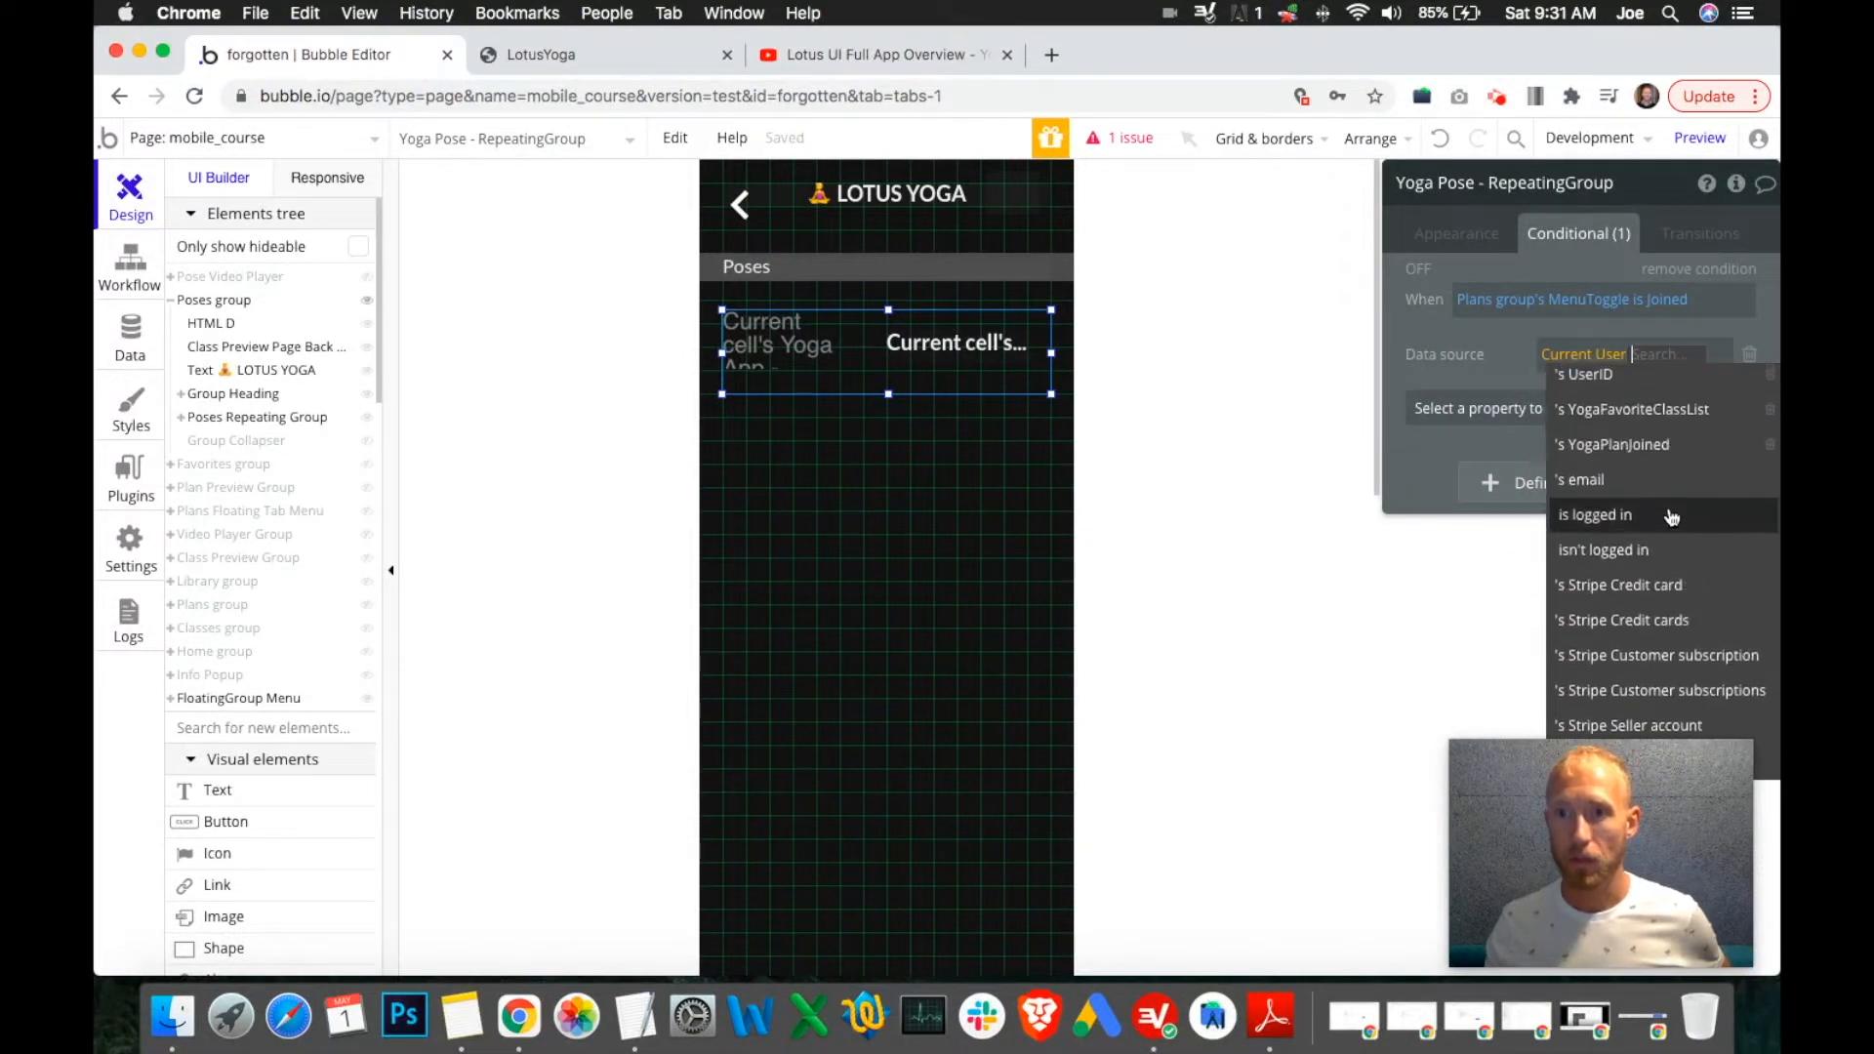
scroll(1615, 451, "up", 1)
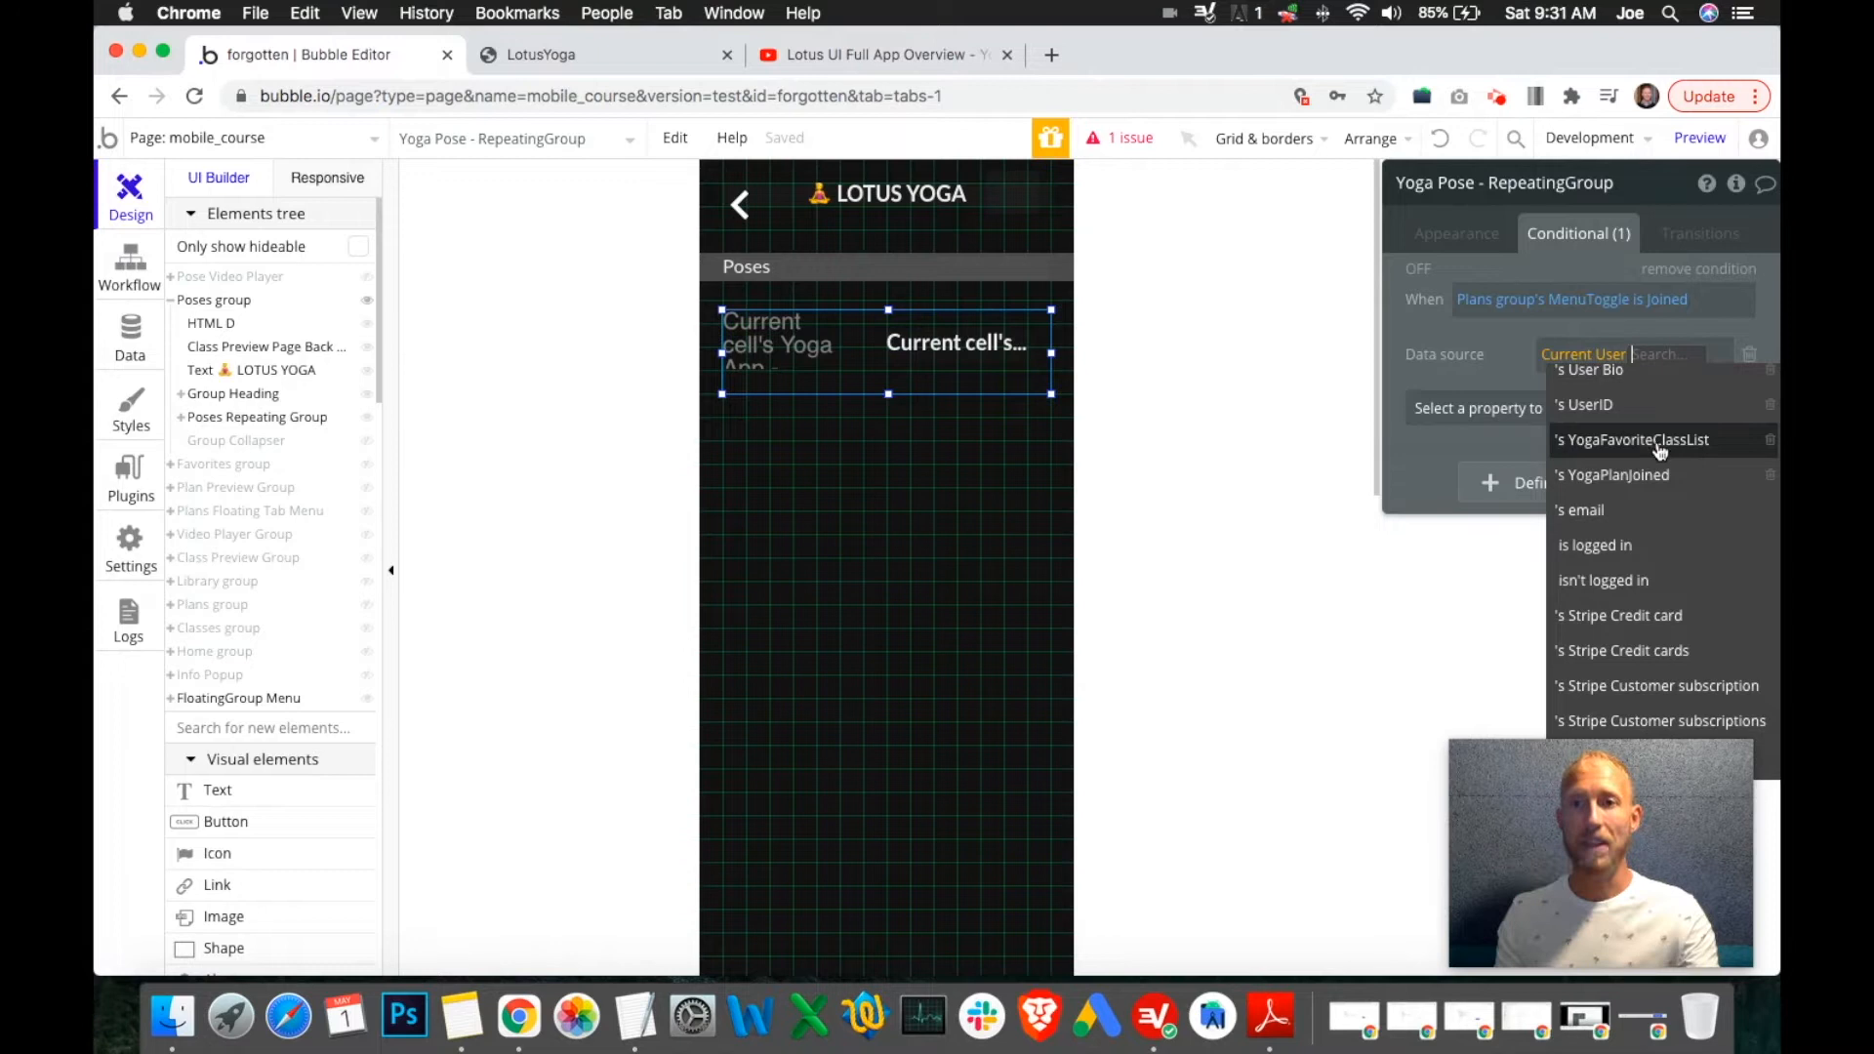
left_click(1493, 344)
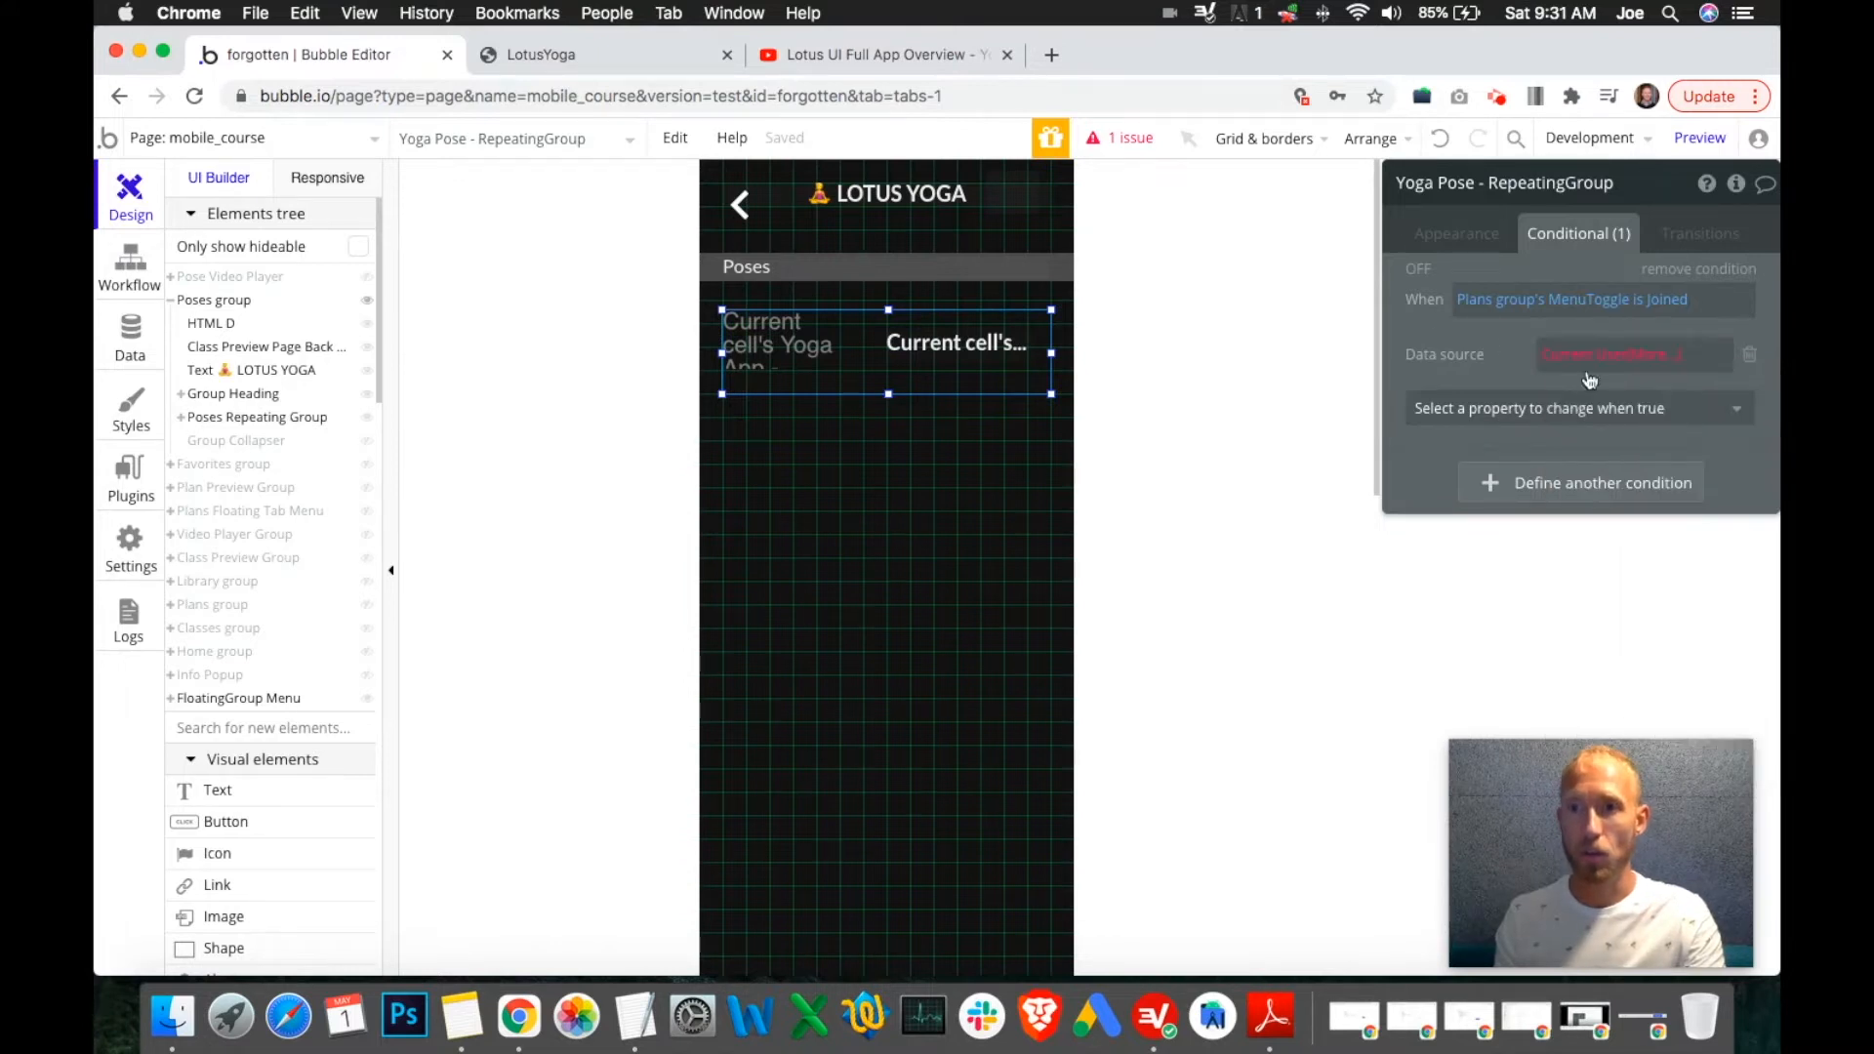
Remove the data source change and the whole MenuToggle condition from the Yoga Pose repeating group.
left_click(1750, 356)
left_click(1690, 272)
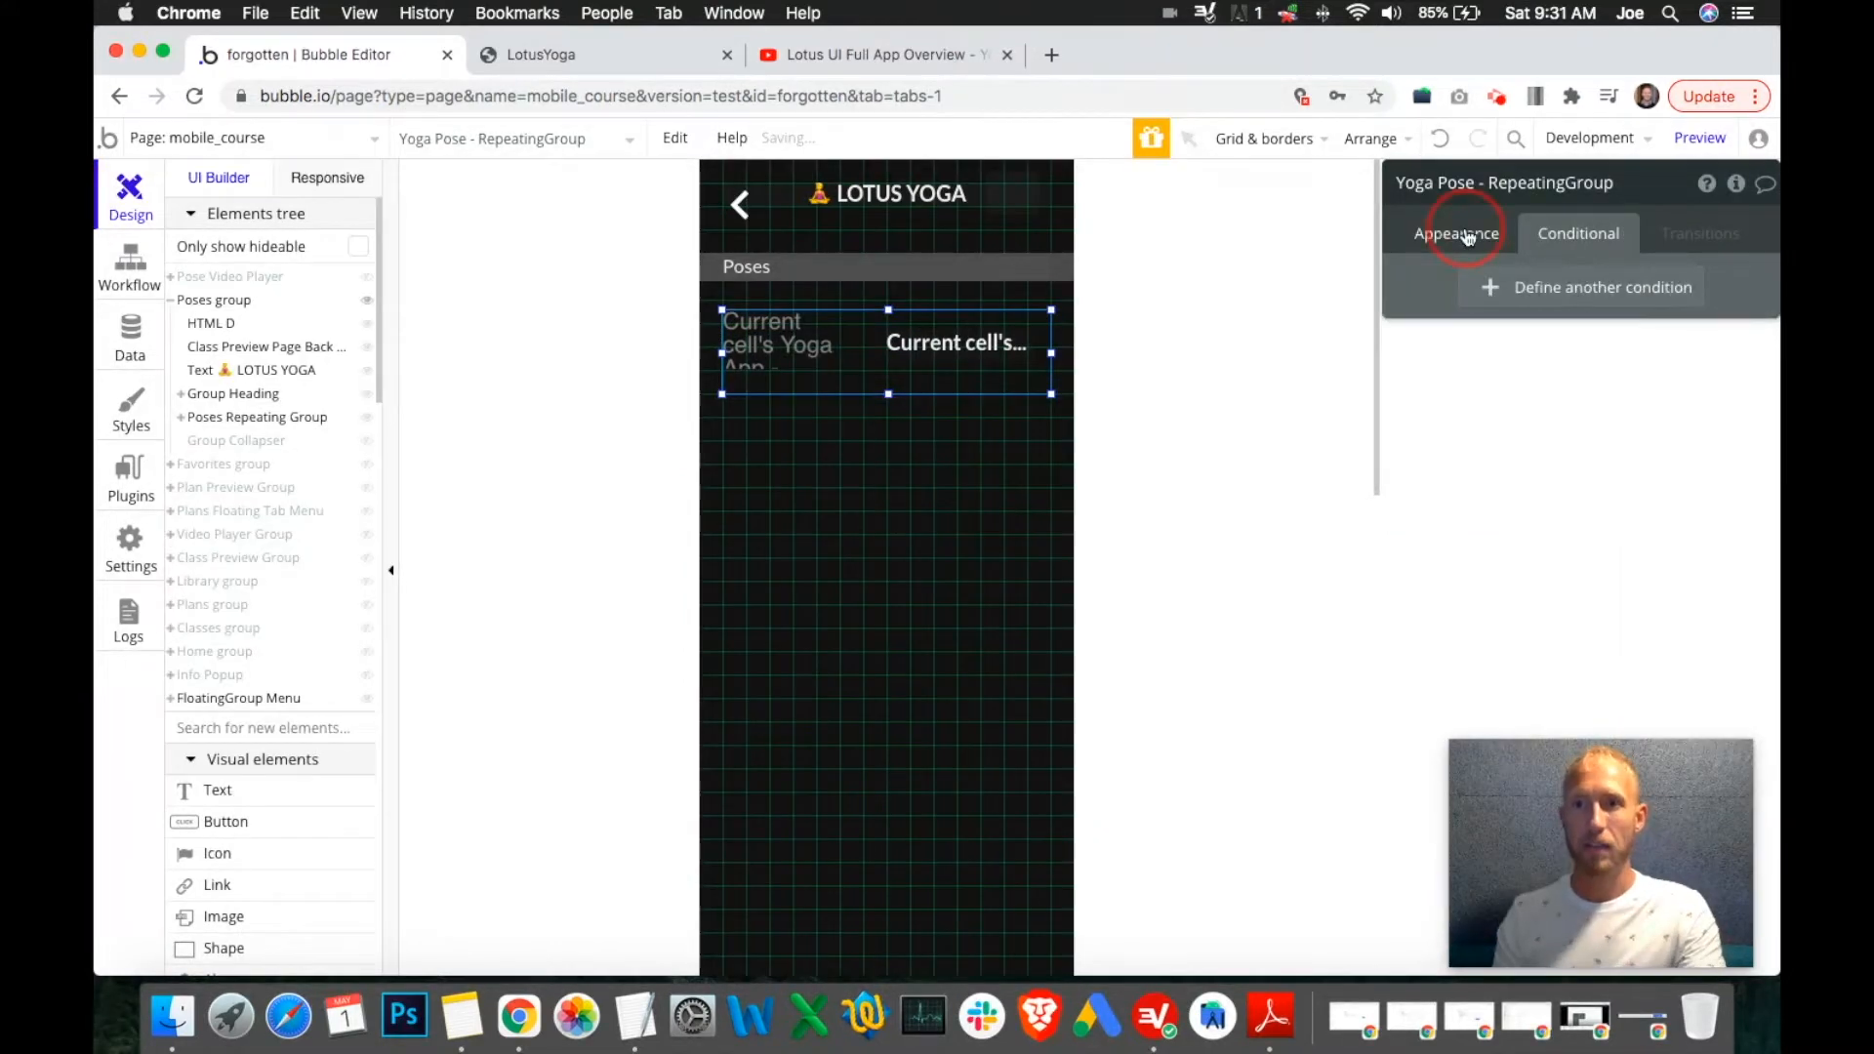
left_click(1459, 232)
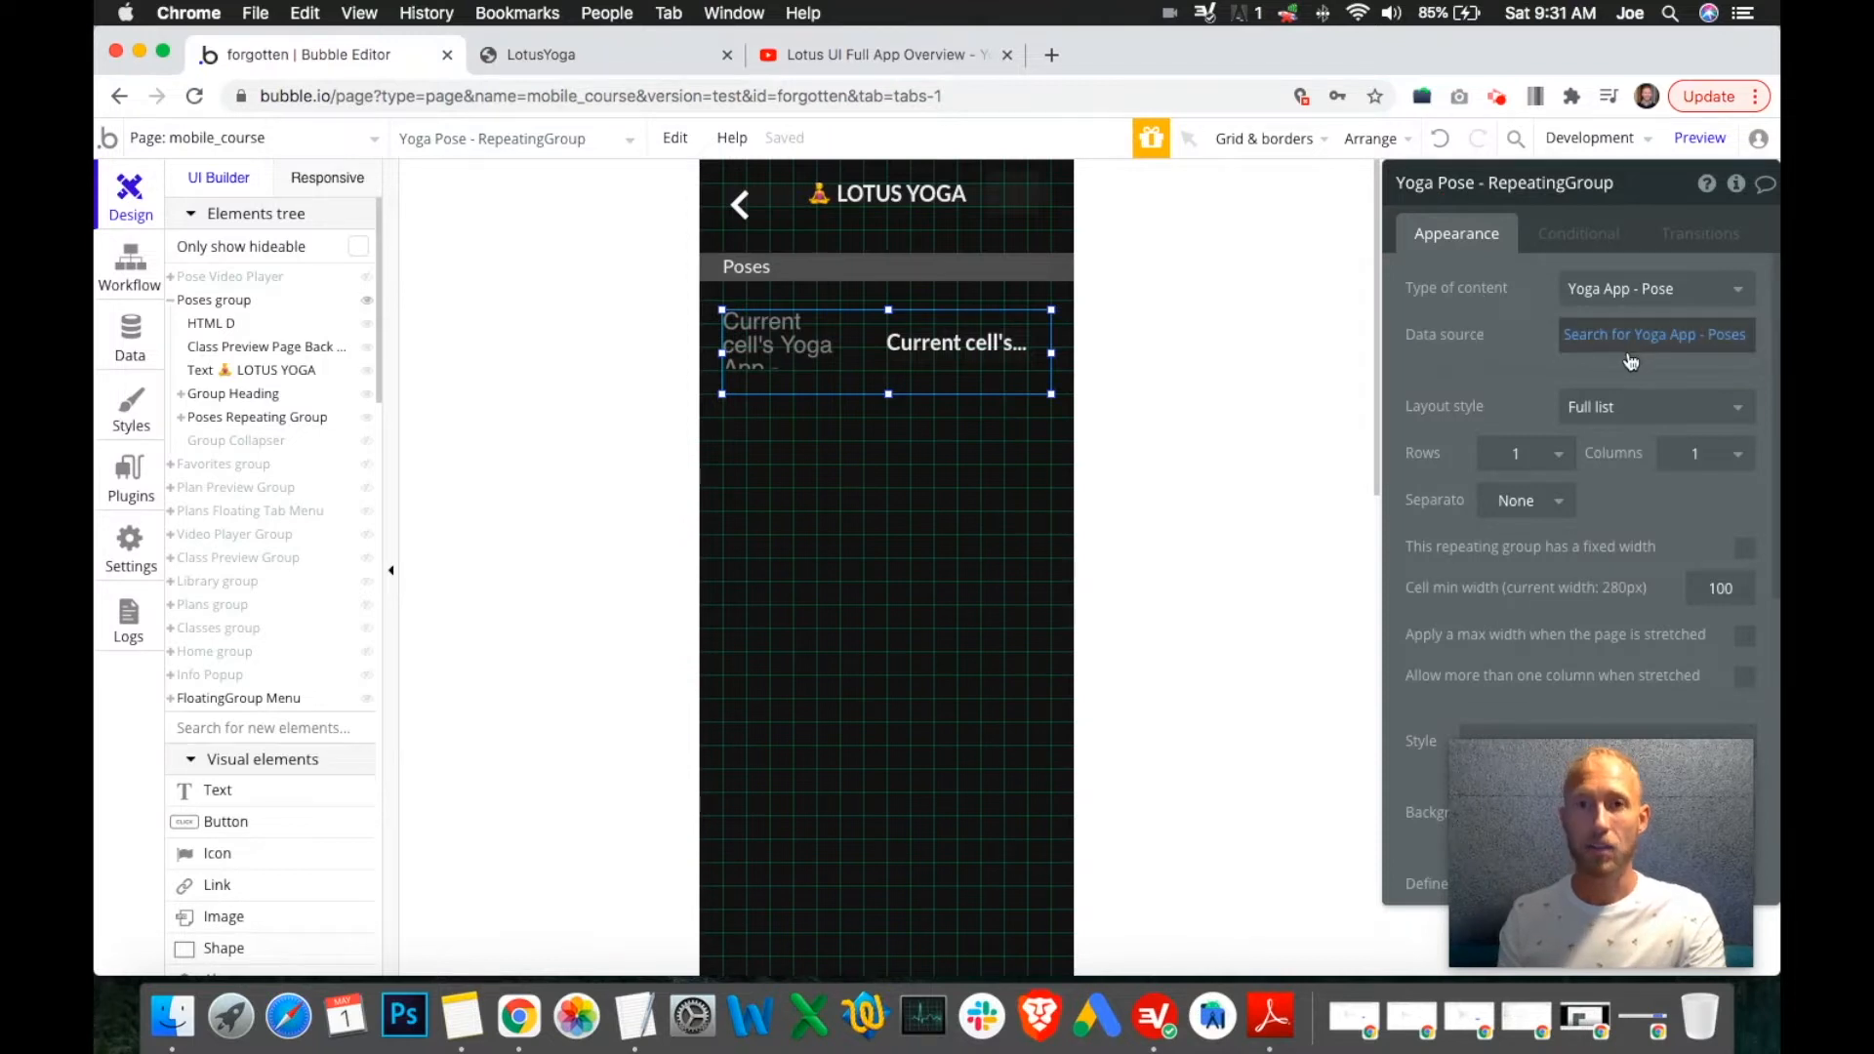
Check the Poses search bar in the YouTube reference video, then set the Poses Repeating Group's Y position to 160 in Bubble.
left_click(869, 55)
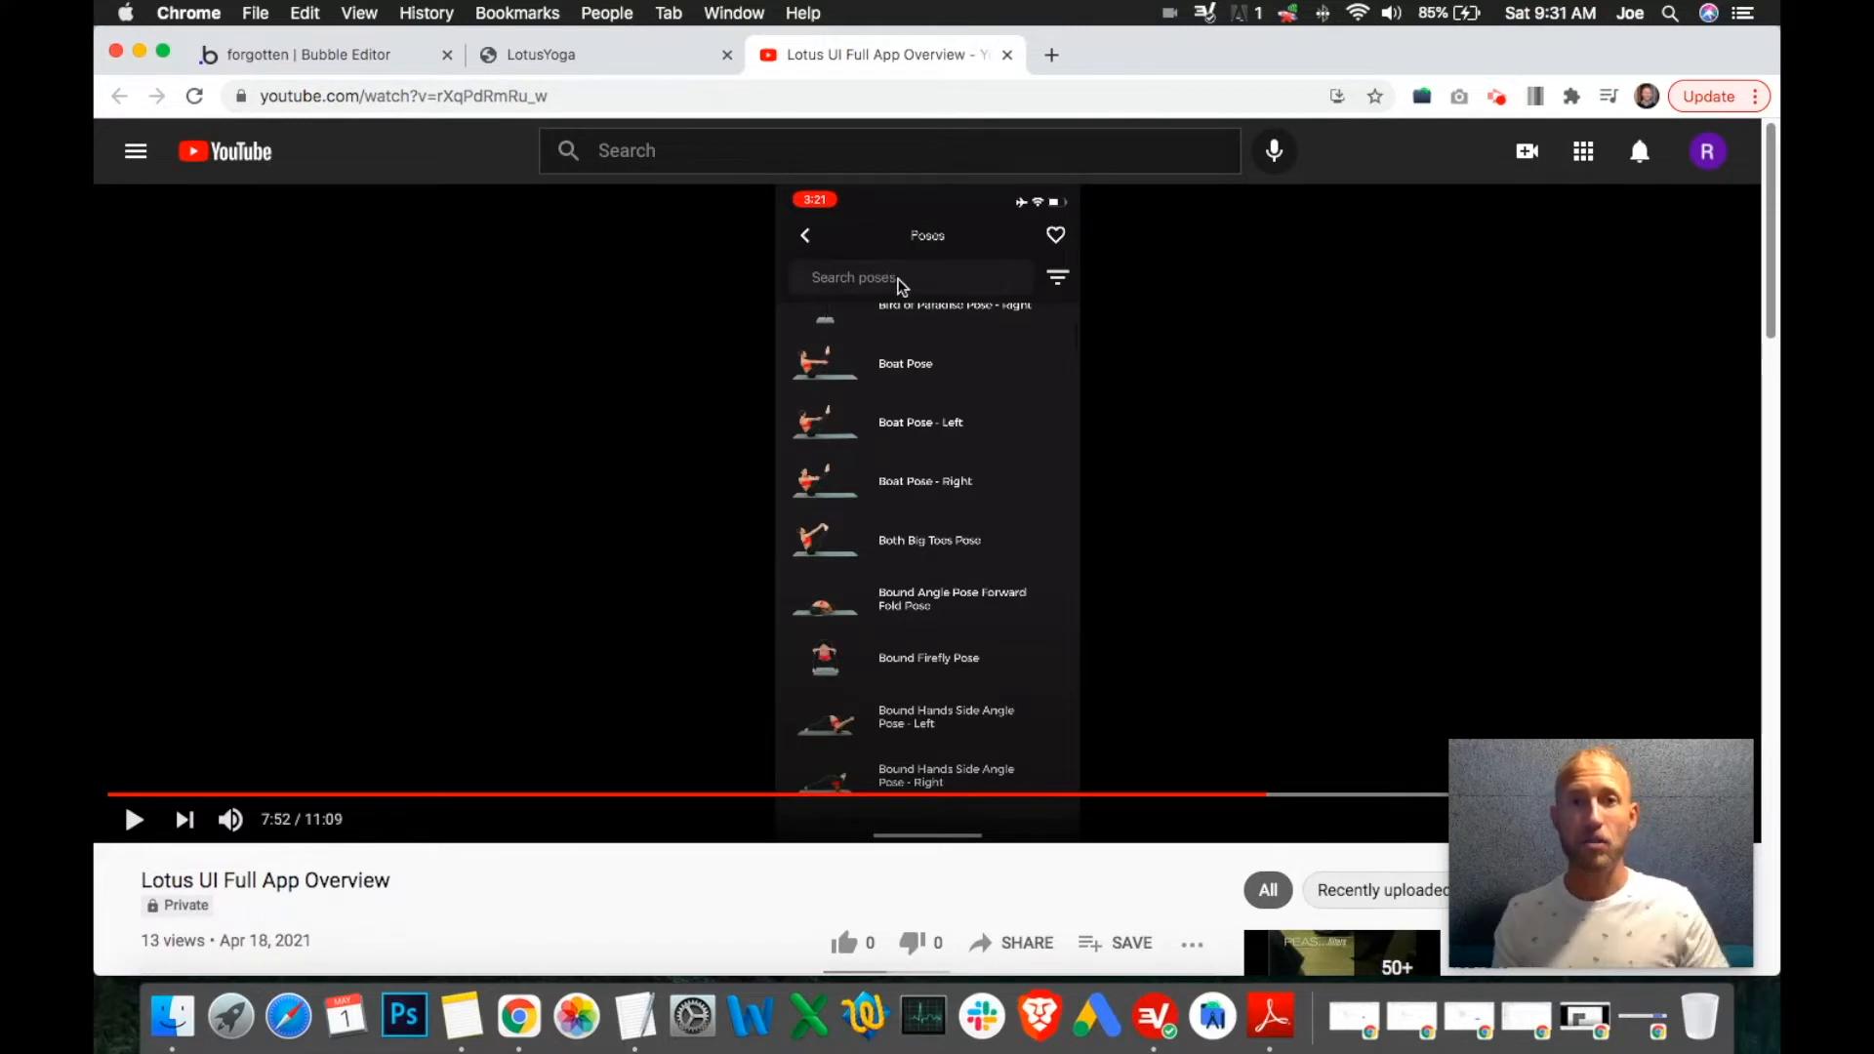
left_click(366, 56)
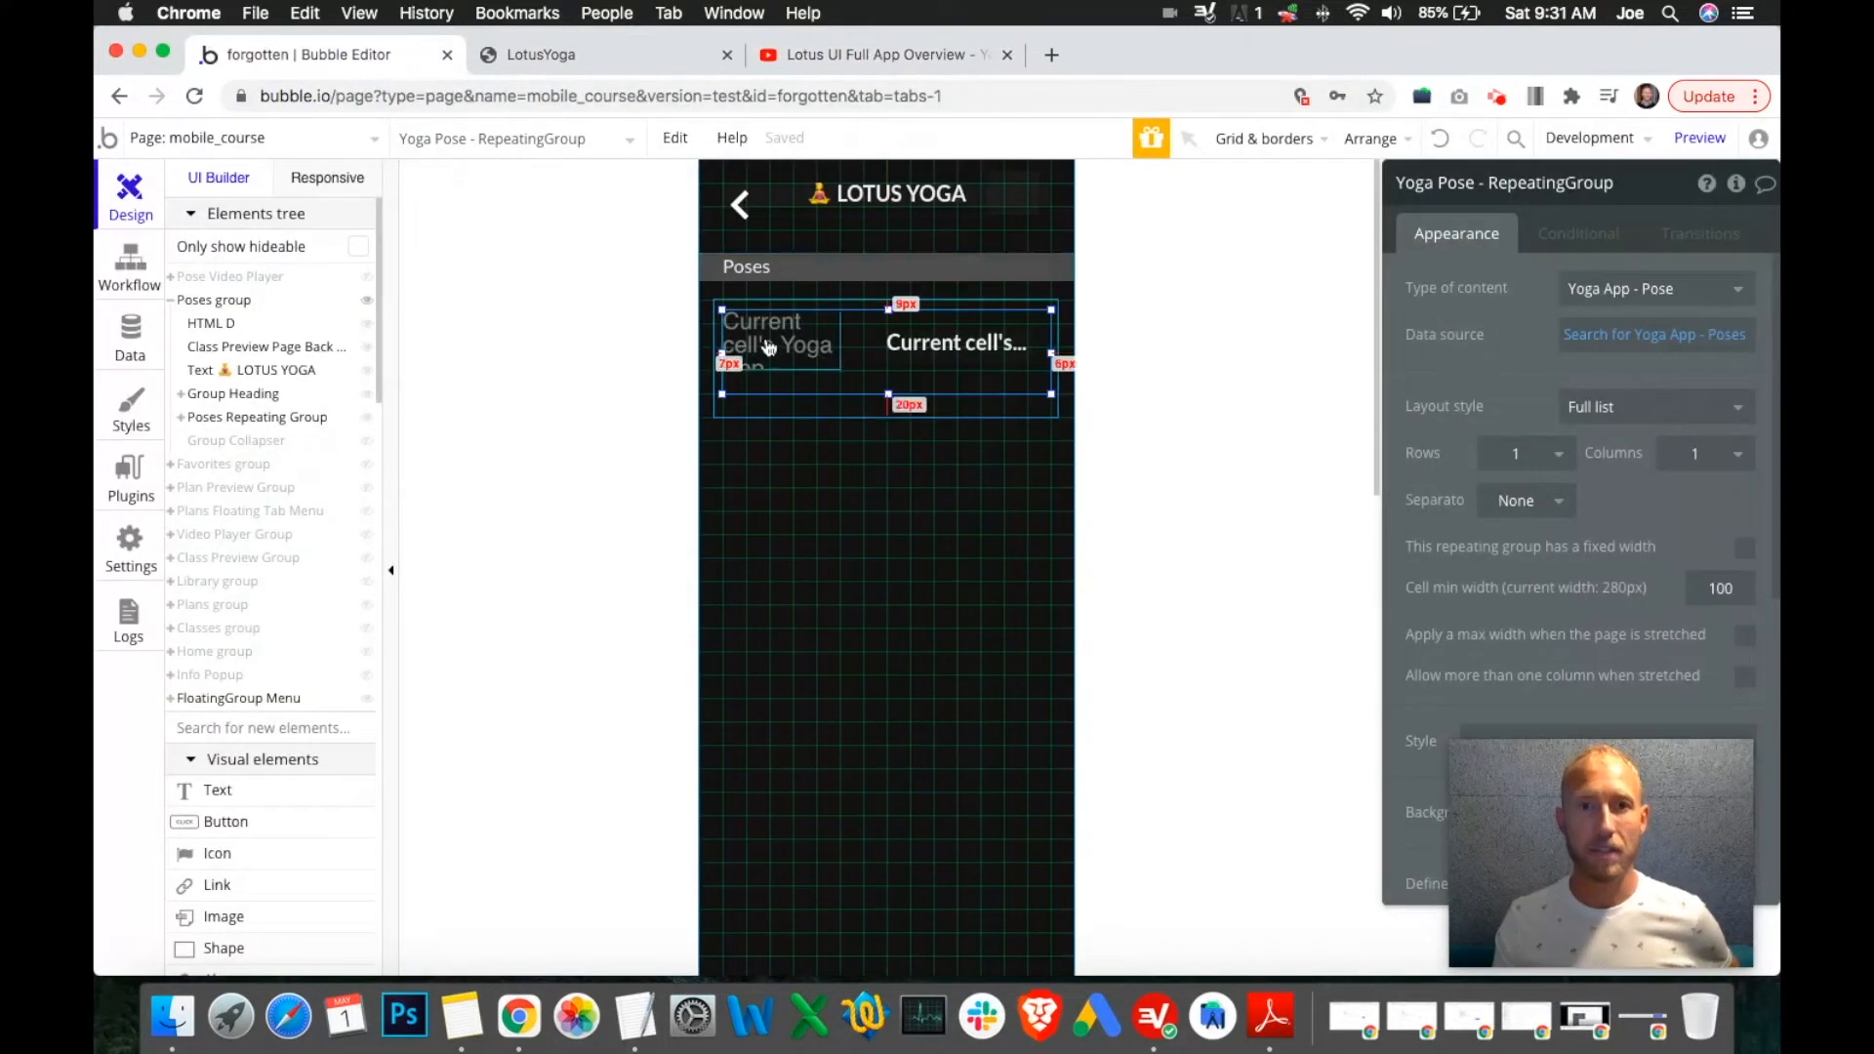
left_click(888, 410)
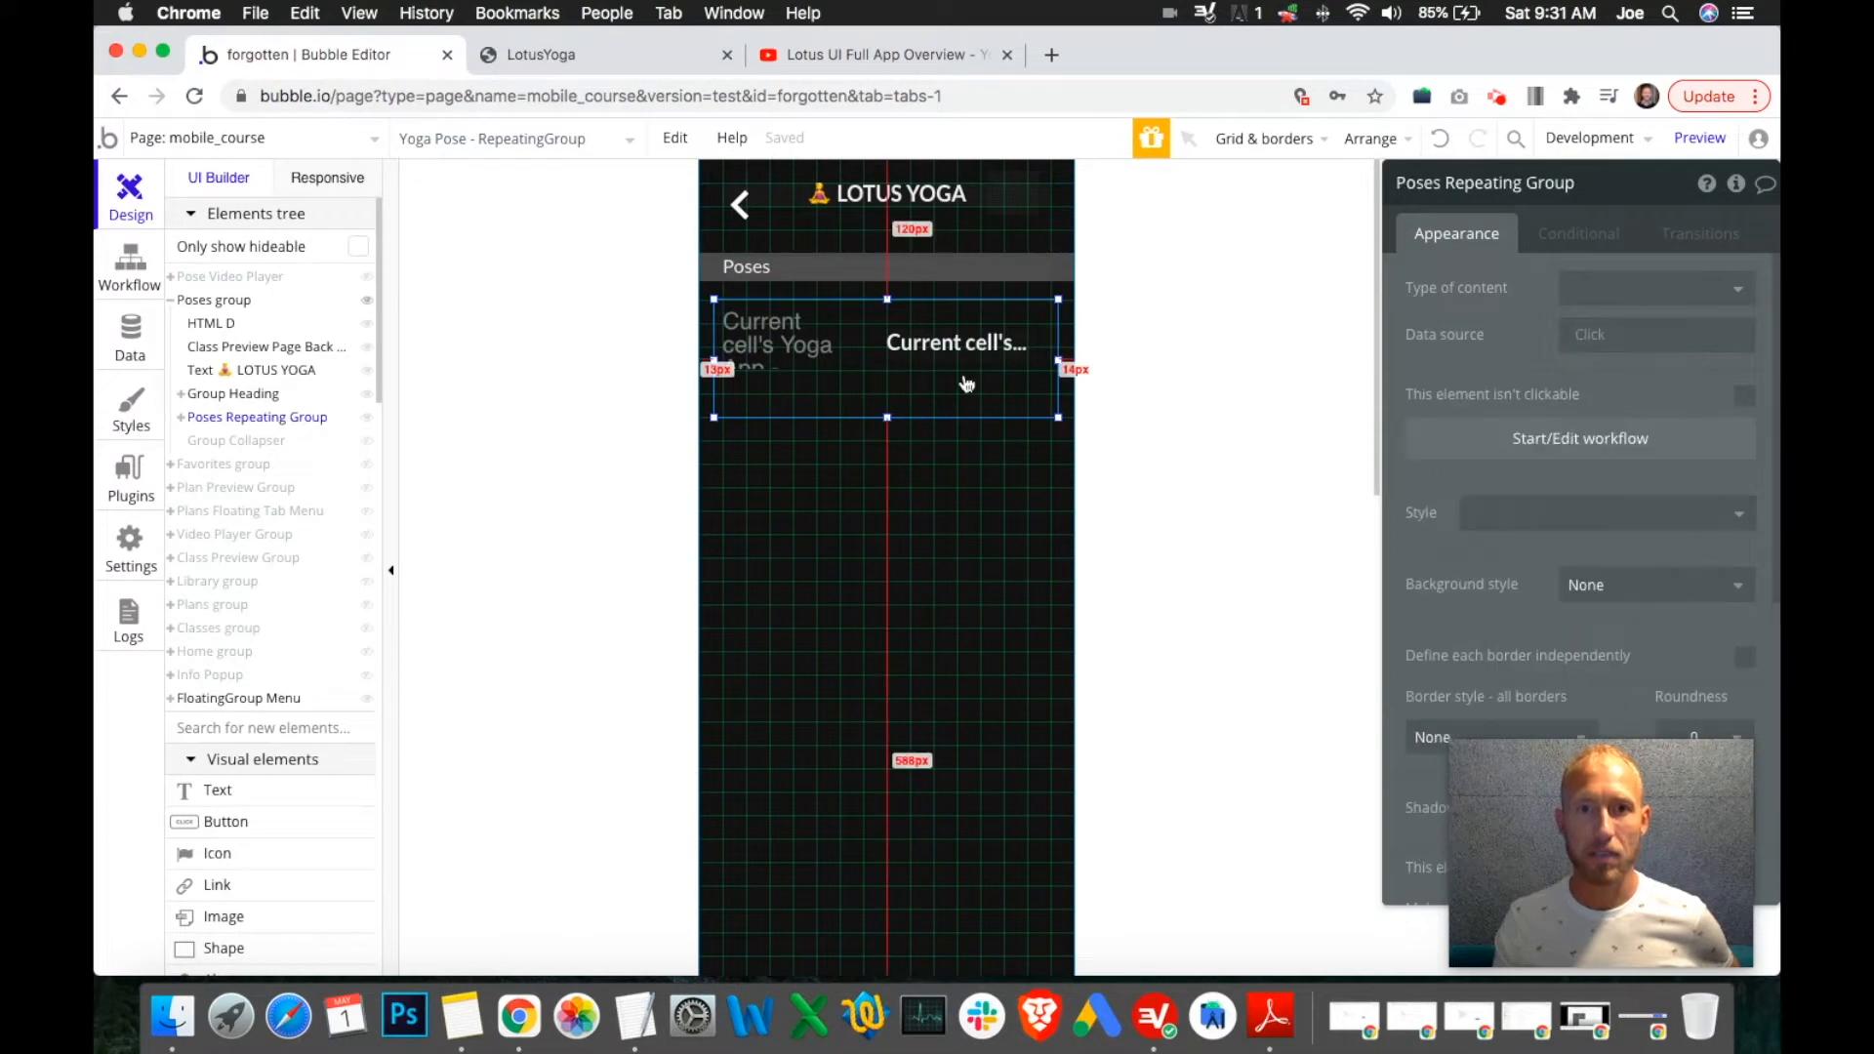
scroll(1666, 616, "down", 5)
left_click(1727, 582)
key("BackSpace")
type("60")
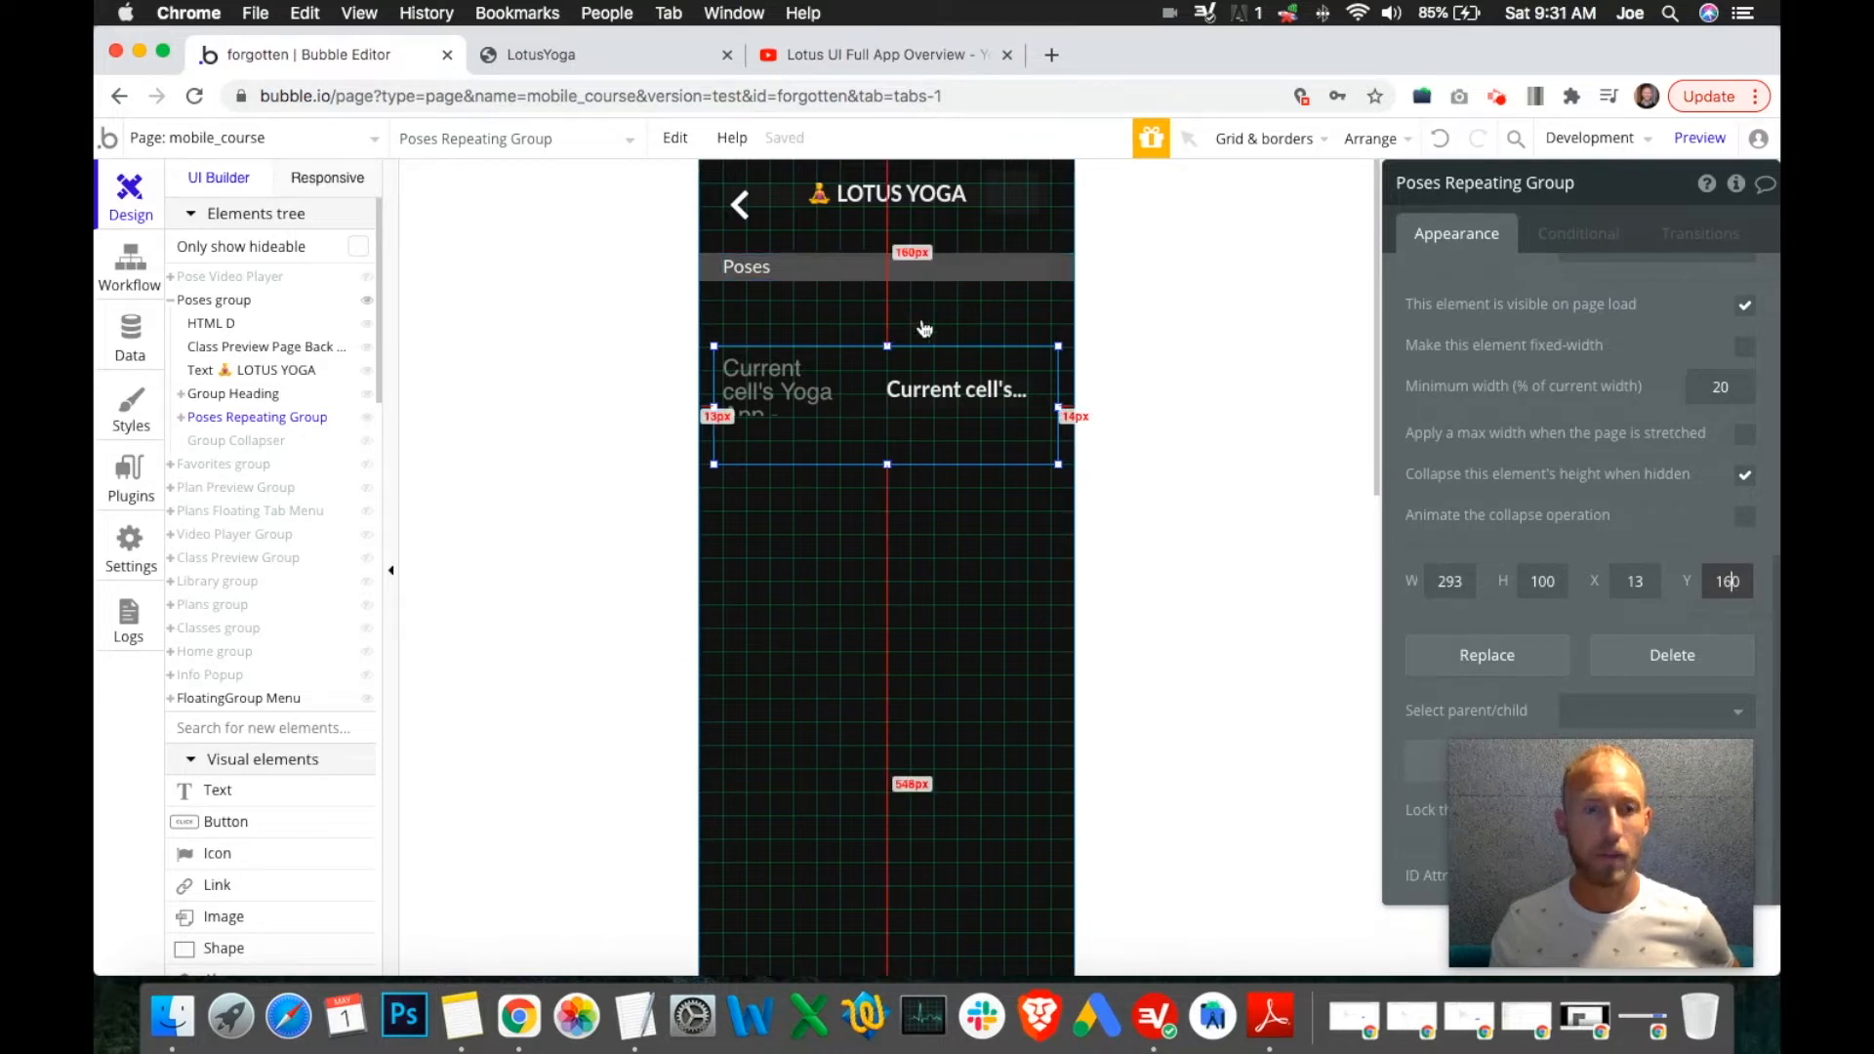
Hide the Poses group in the editor, then show and select the Plans Floating Tab Menu.
left_click(367, 299)
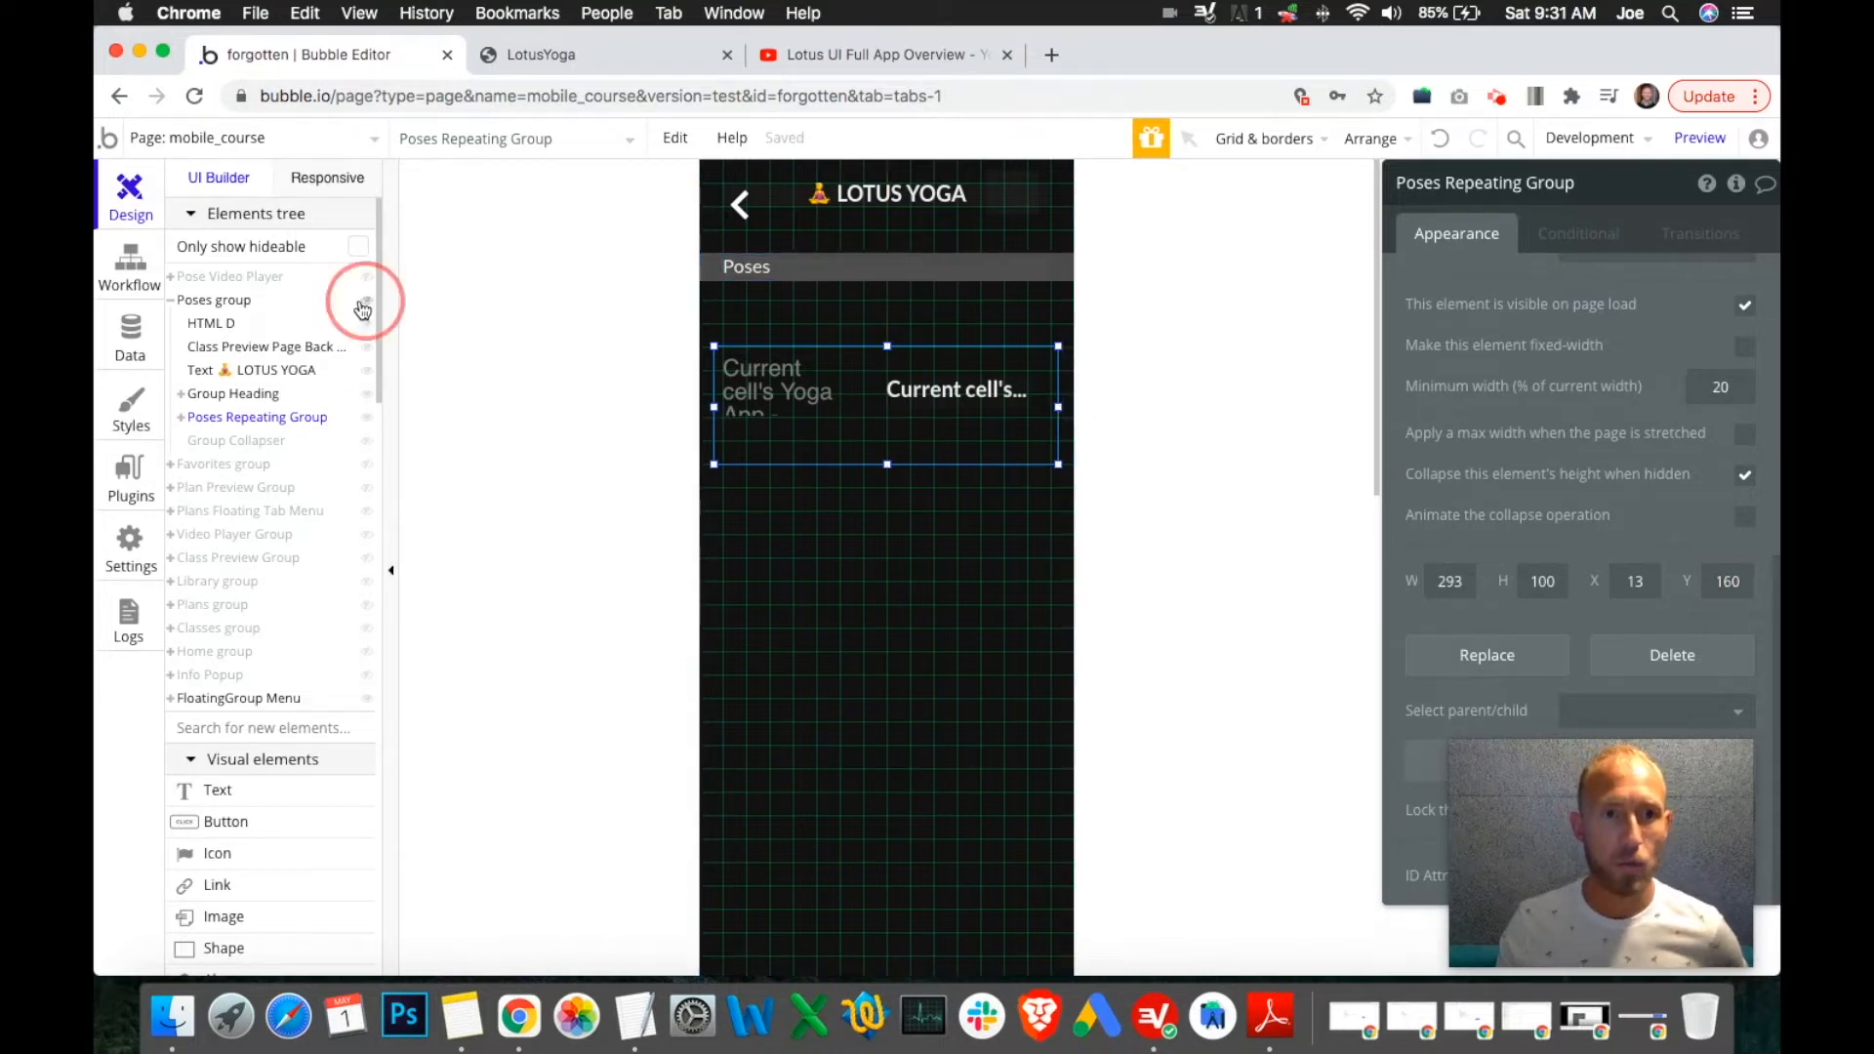
left_click(197, 302)
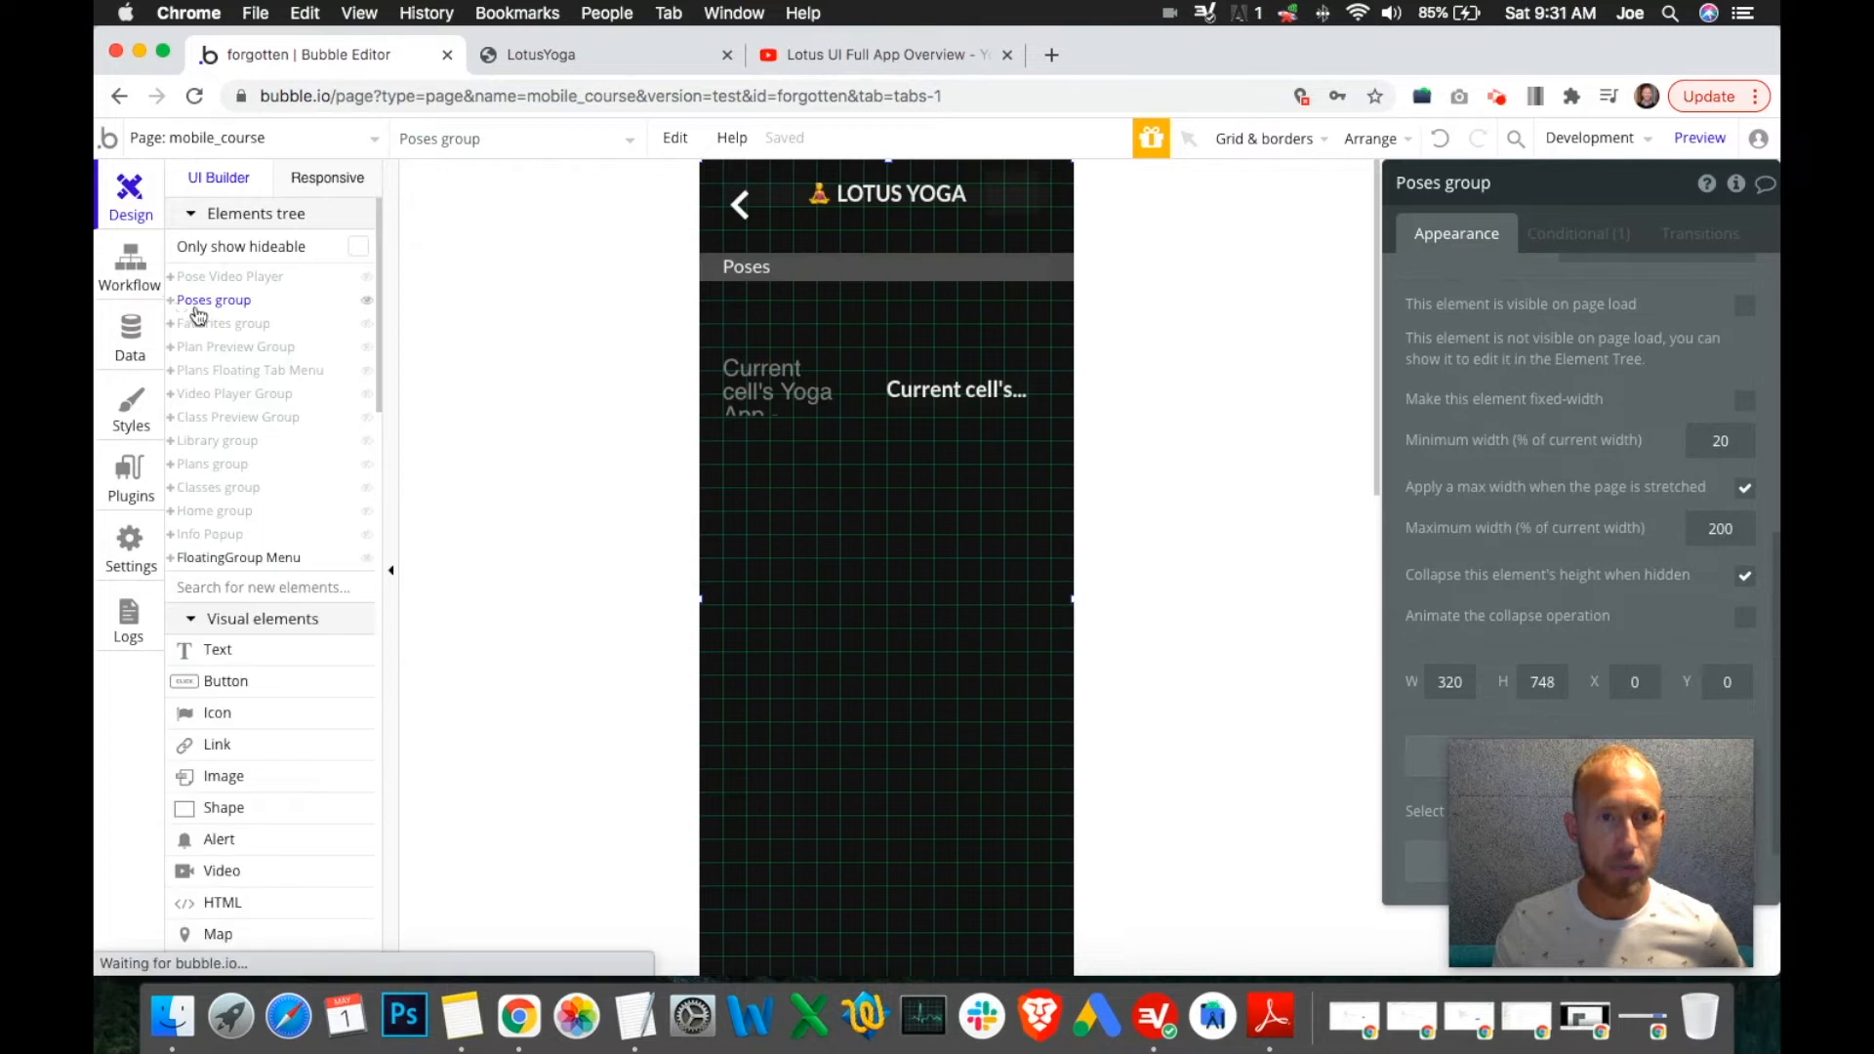
left_click(367, 303)
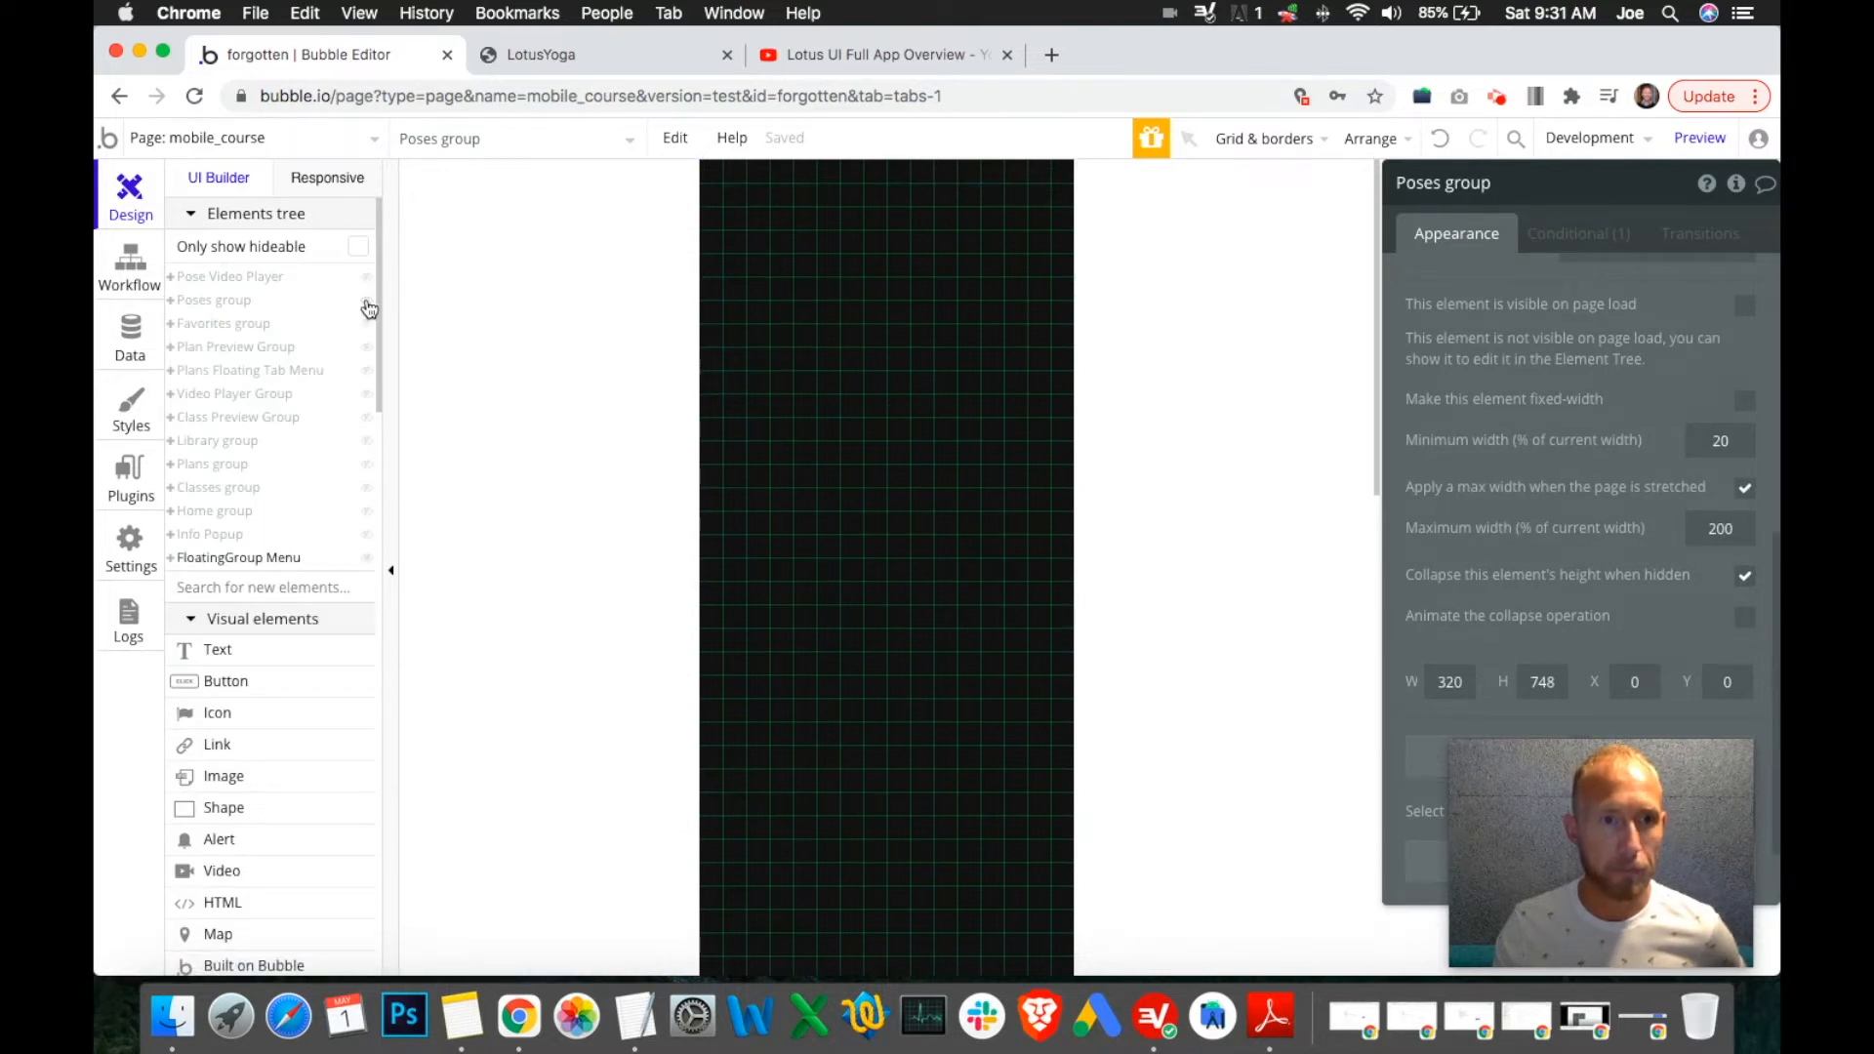
left_click(367, 372)
left_click(755, 267)
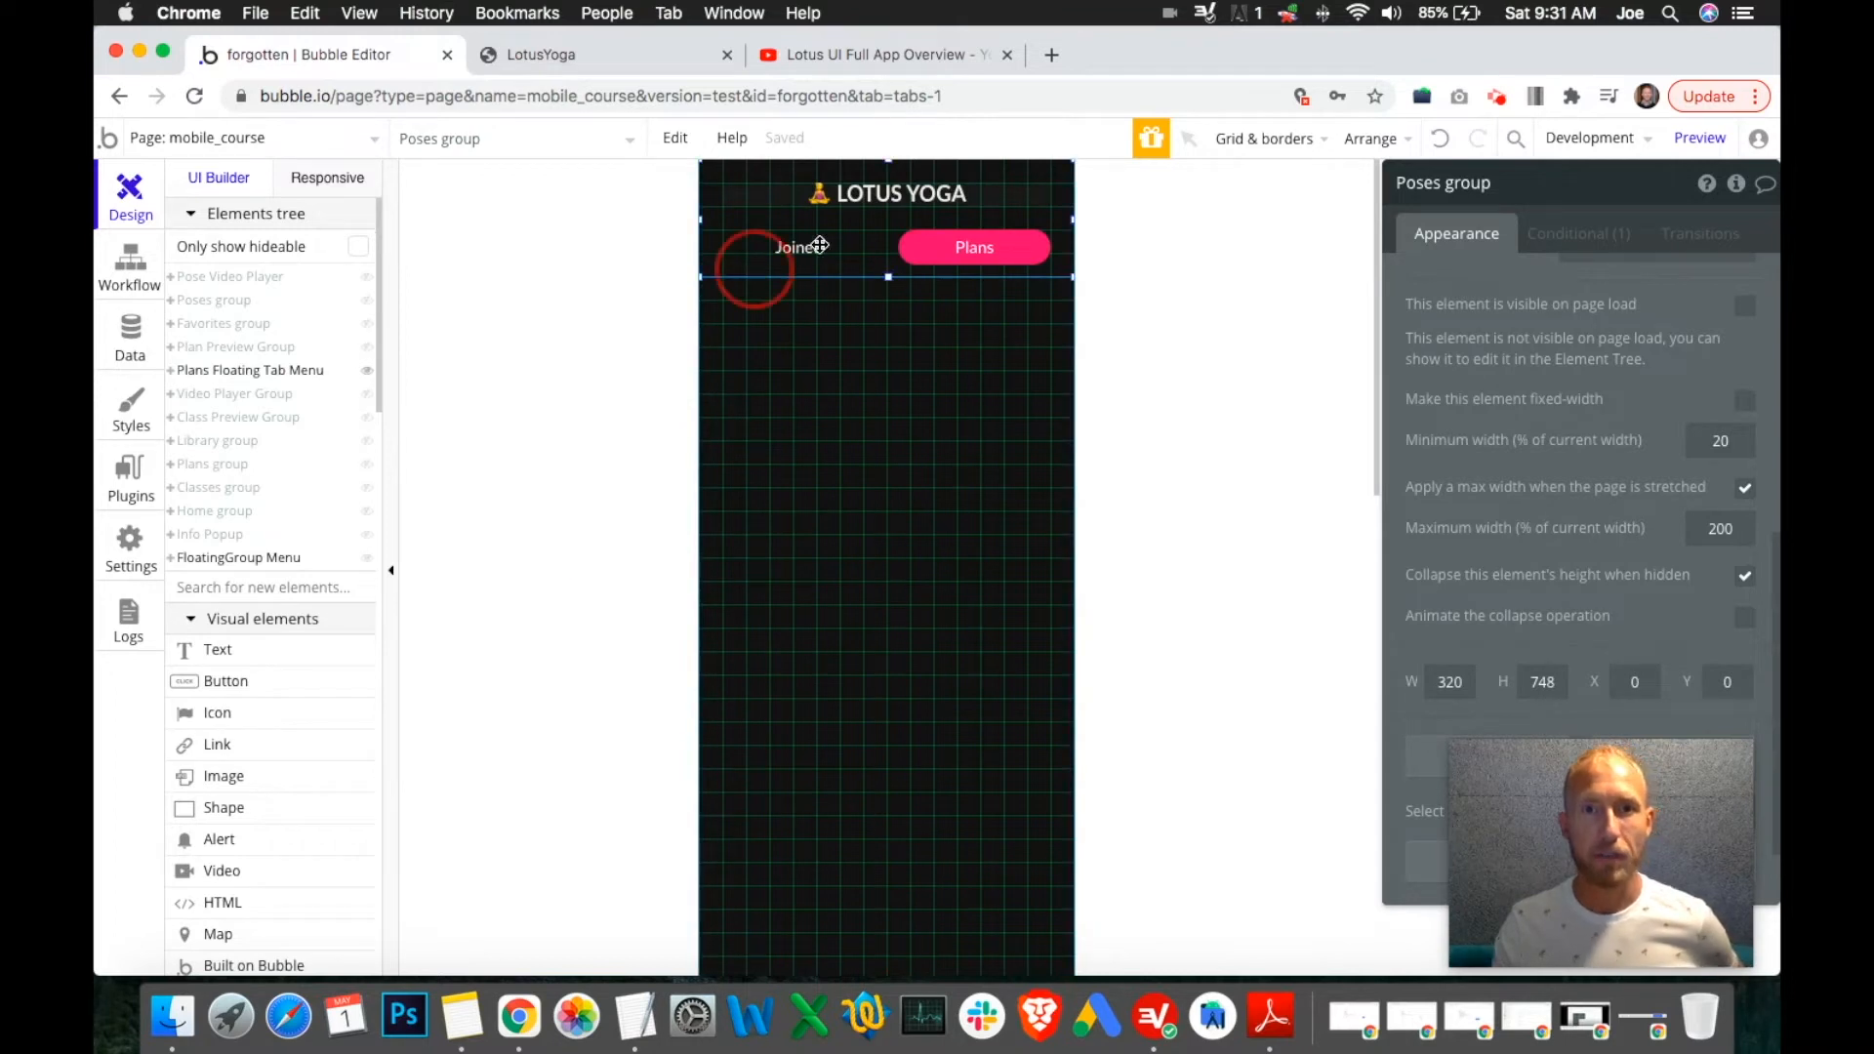
Change the Plans Floating Tab Menu's background condition to apply when the current page scrolling position is ≥ 1.
left_click(1573, 235)
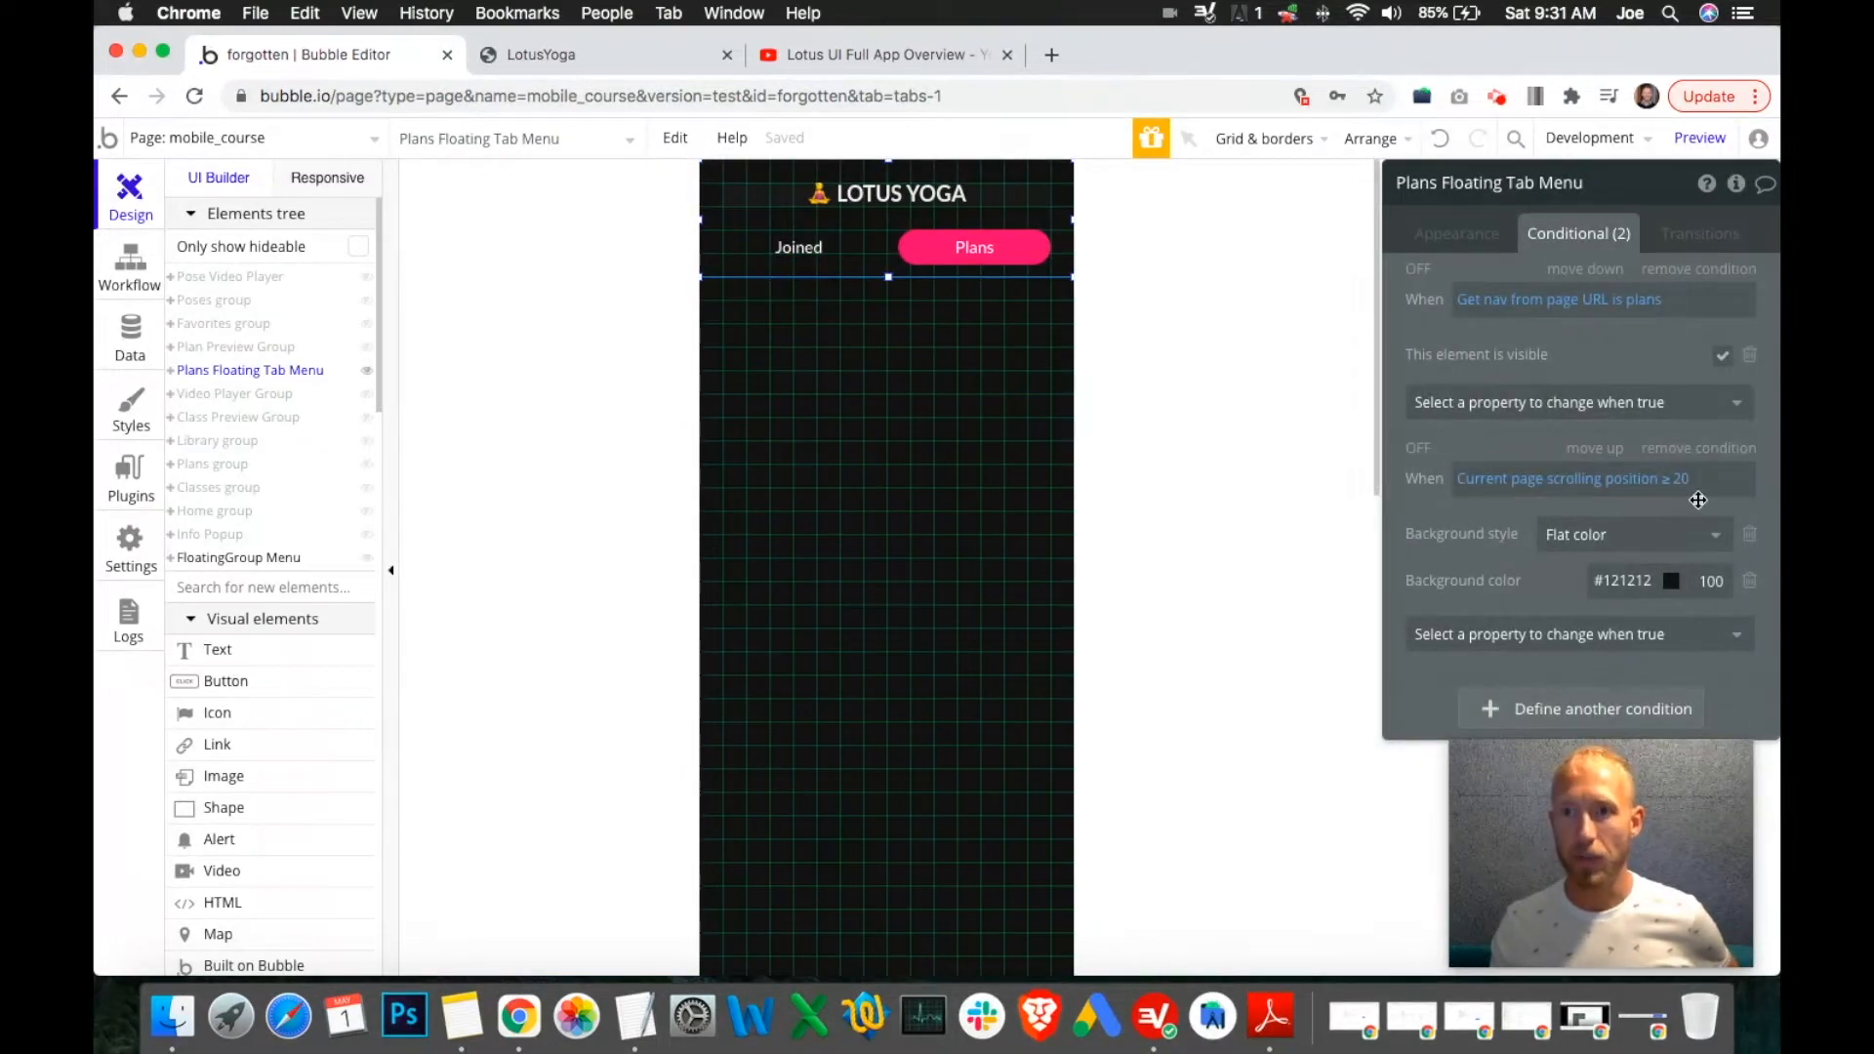
left_click(1699, 499)
double_click(1486, 500)
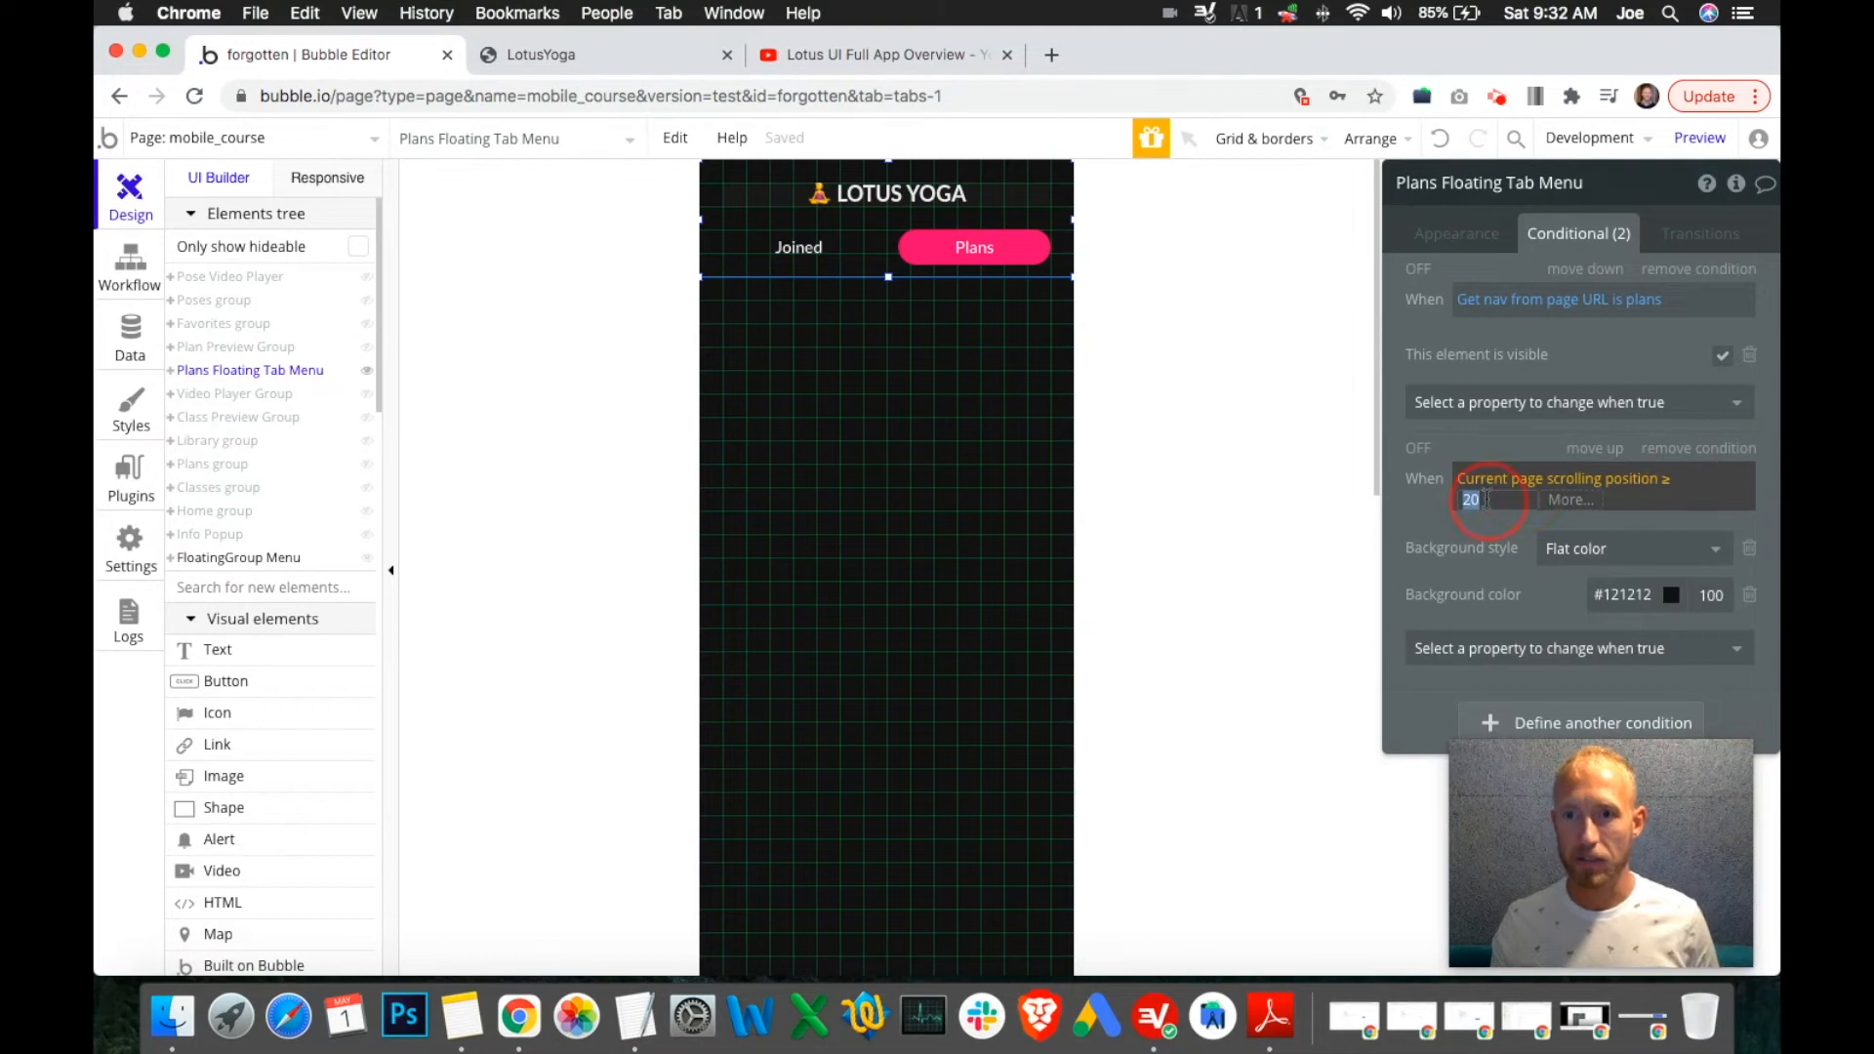
left_click(1415, 505)
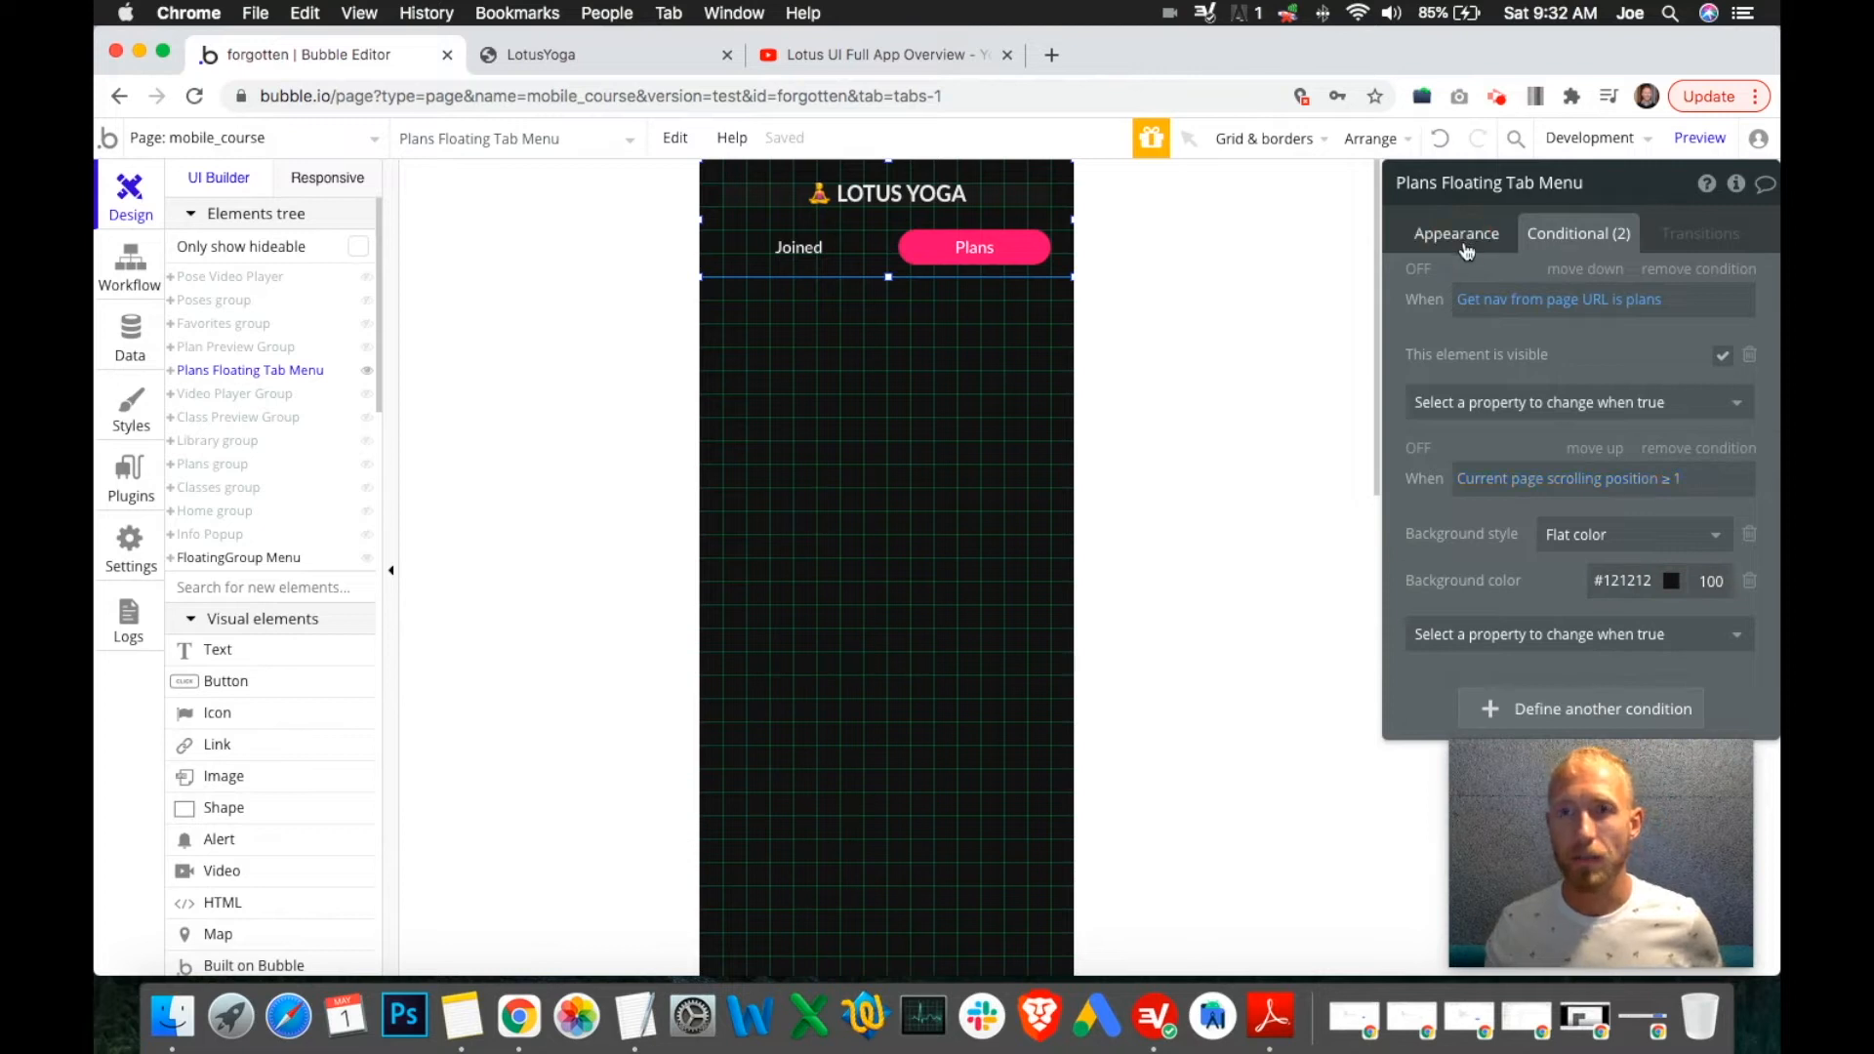
Copy the Plans Floating Tab Menu and paste a duplicate of it onto the page.
left_click(1457, 234)
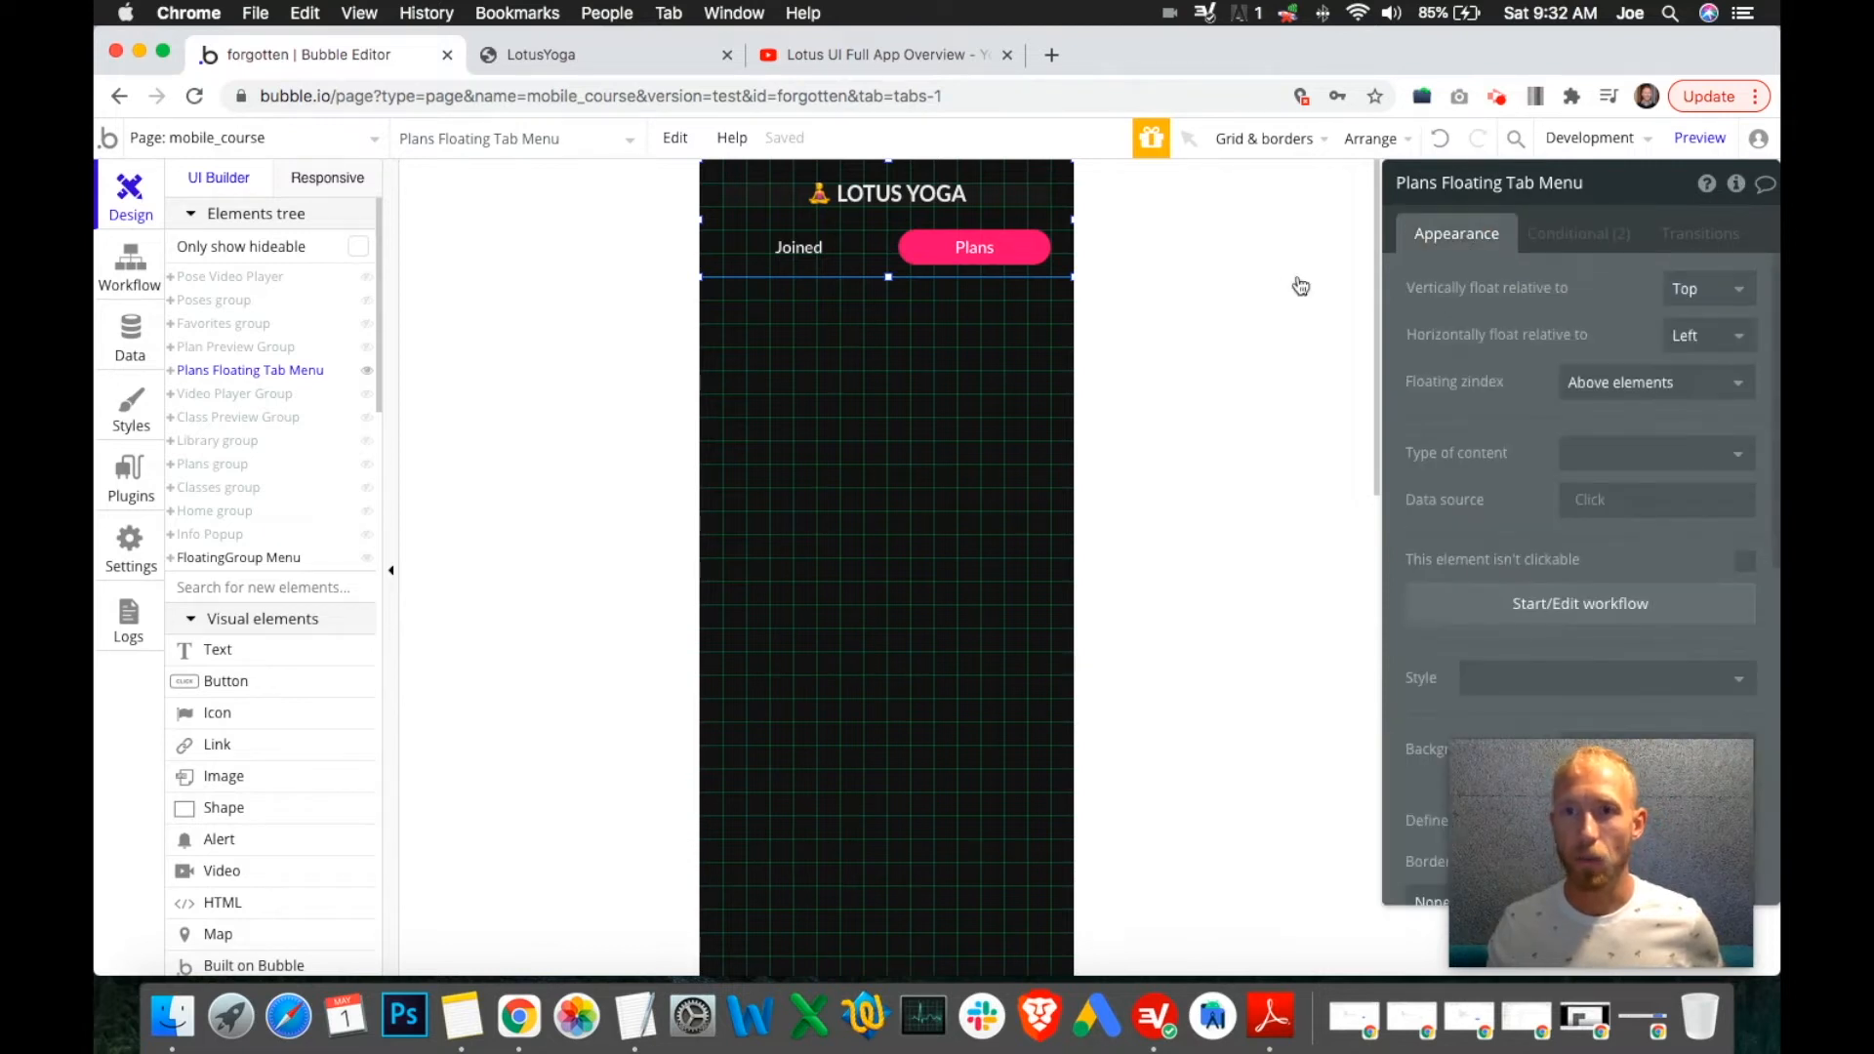
right_click(740, 269)
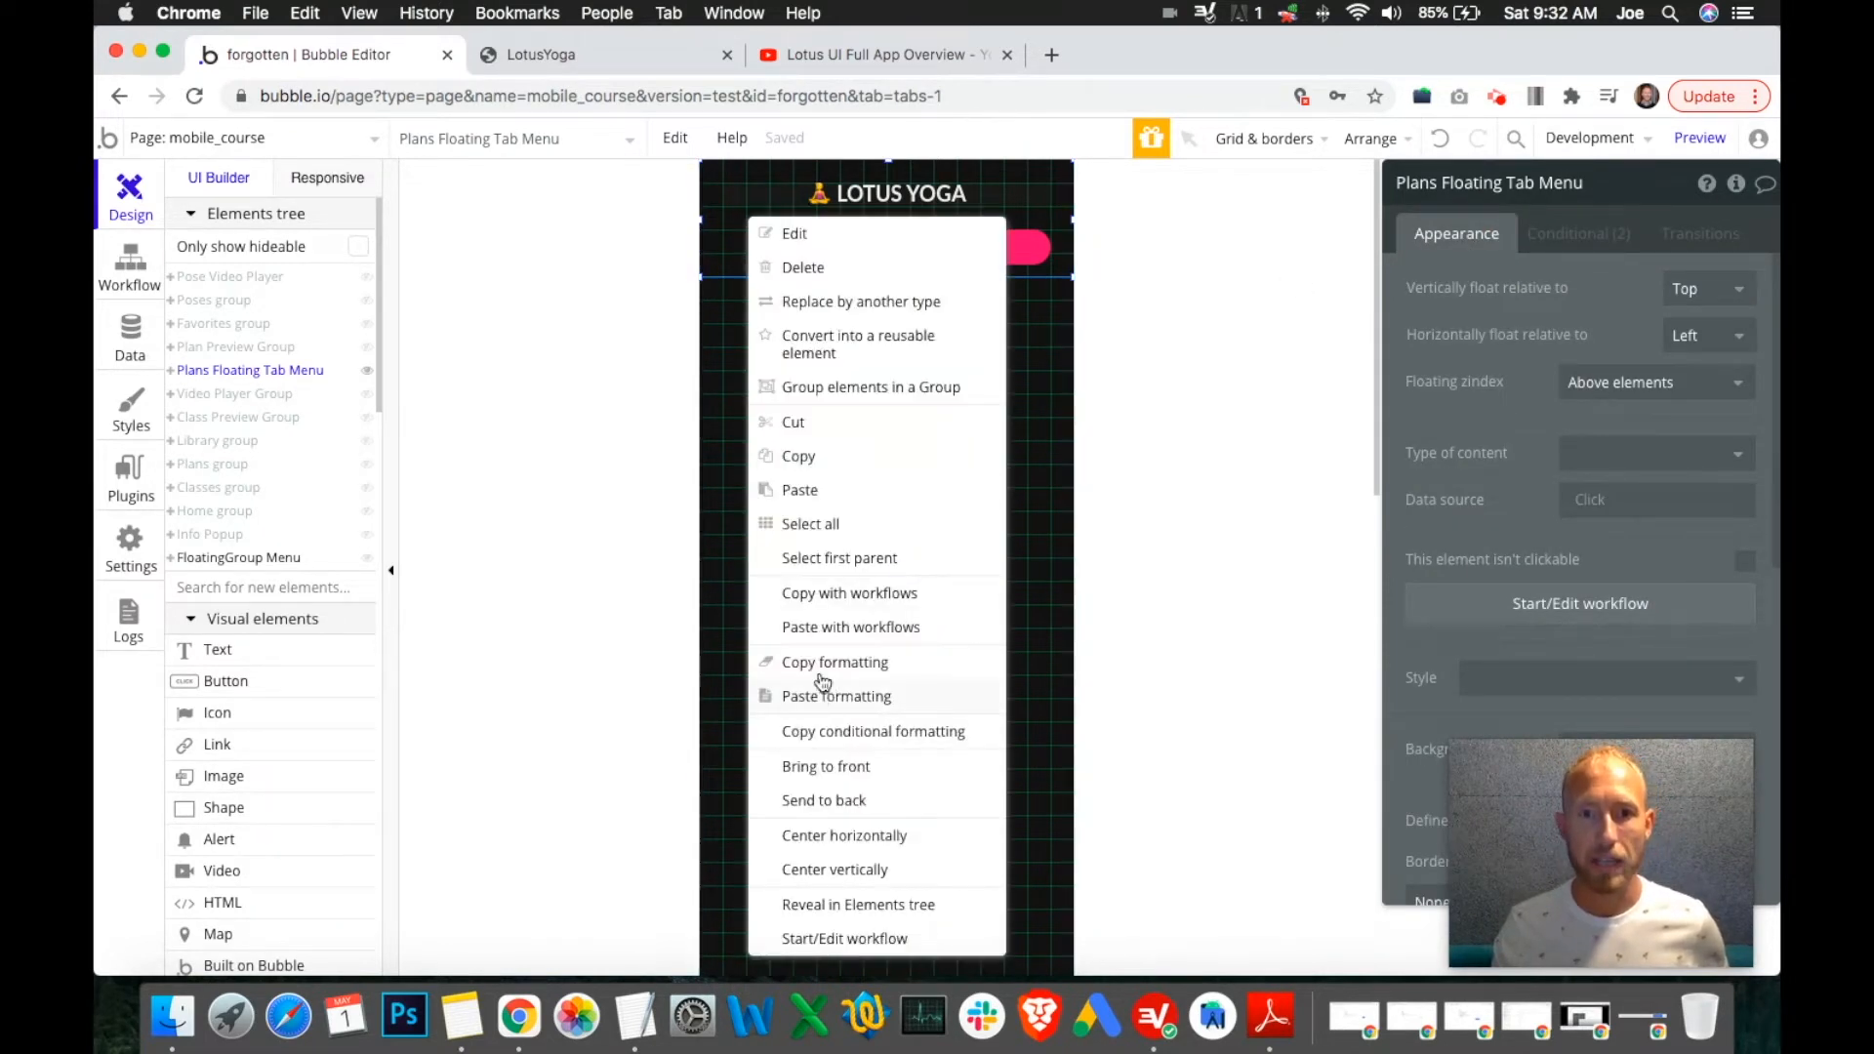
left_click(799, 456)
right_click(750, 277)
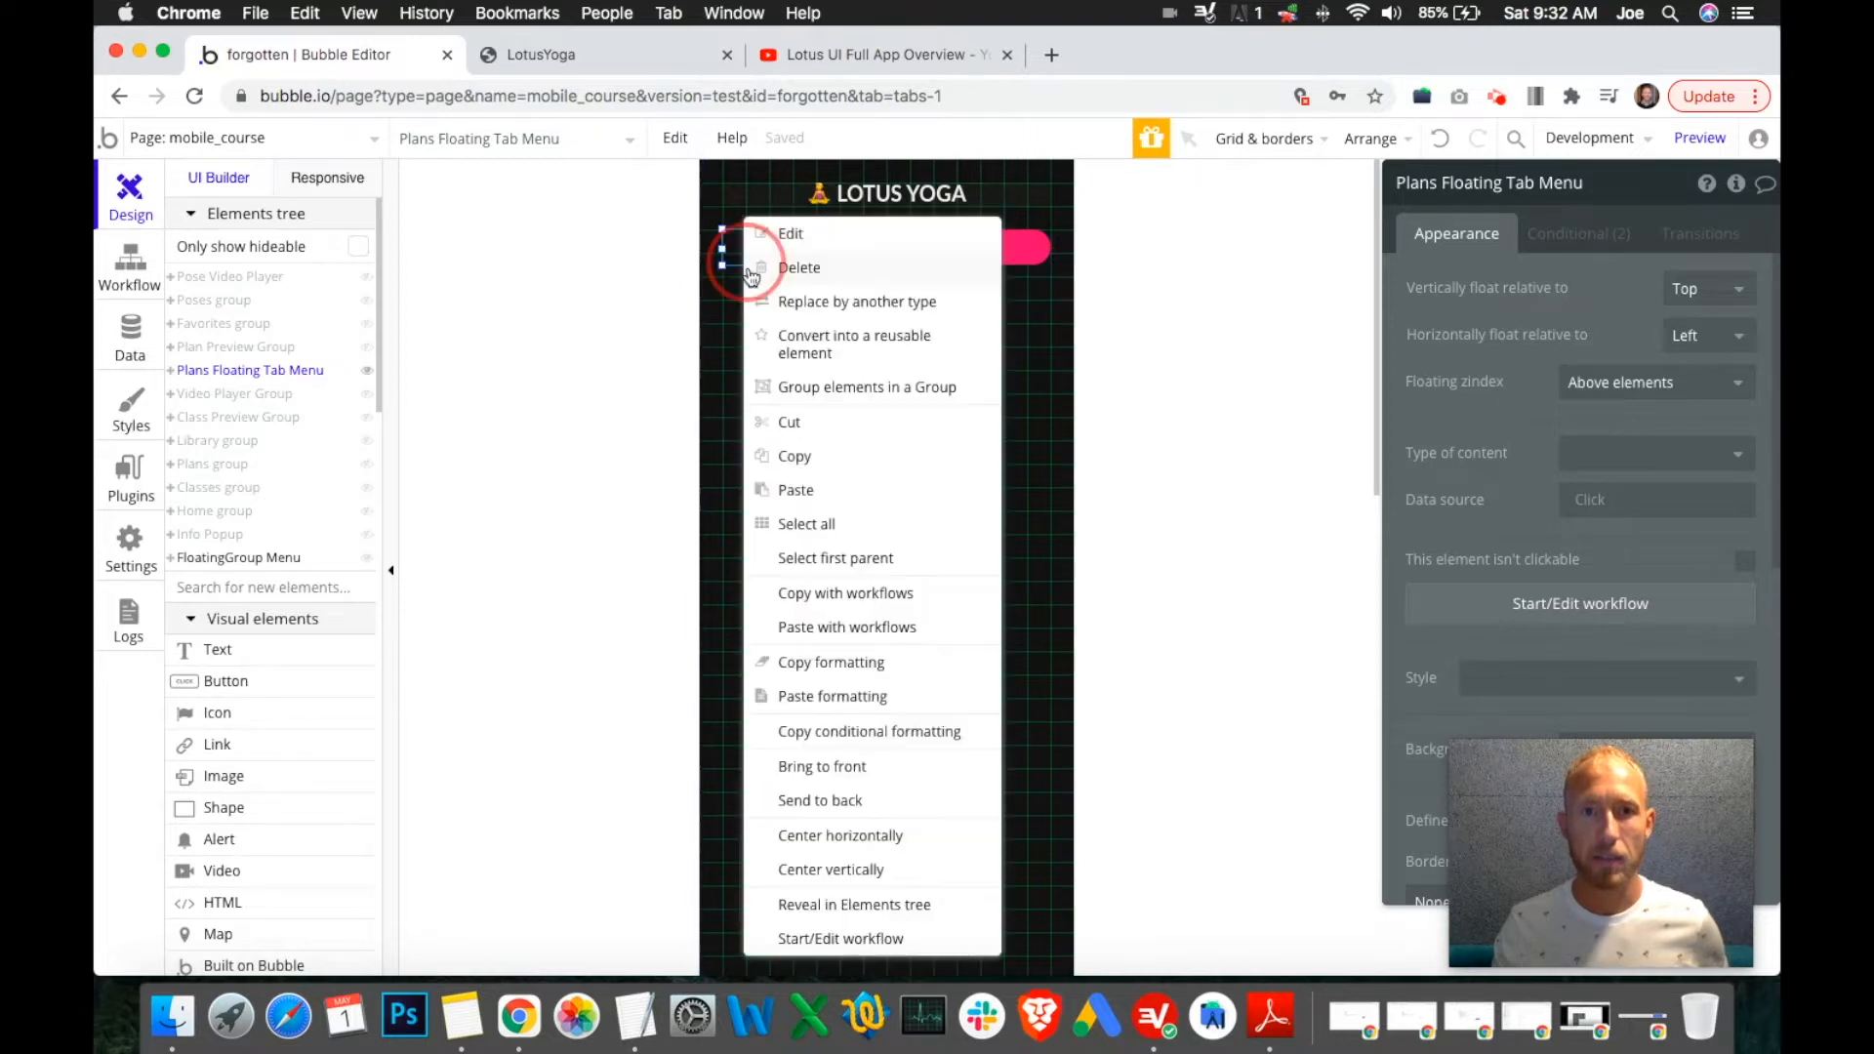
right_click(719, 194)
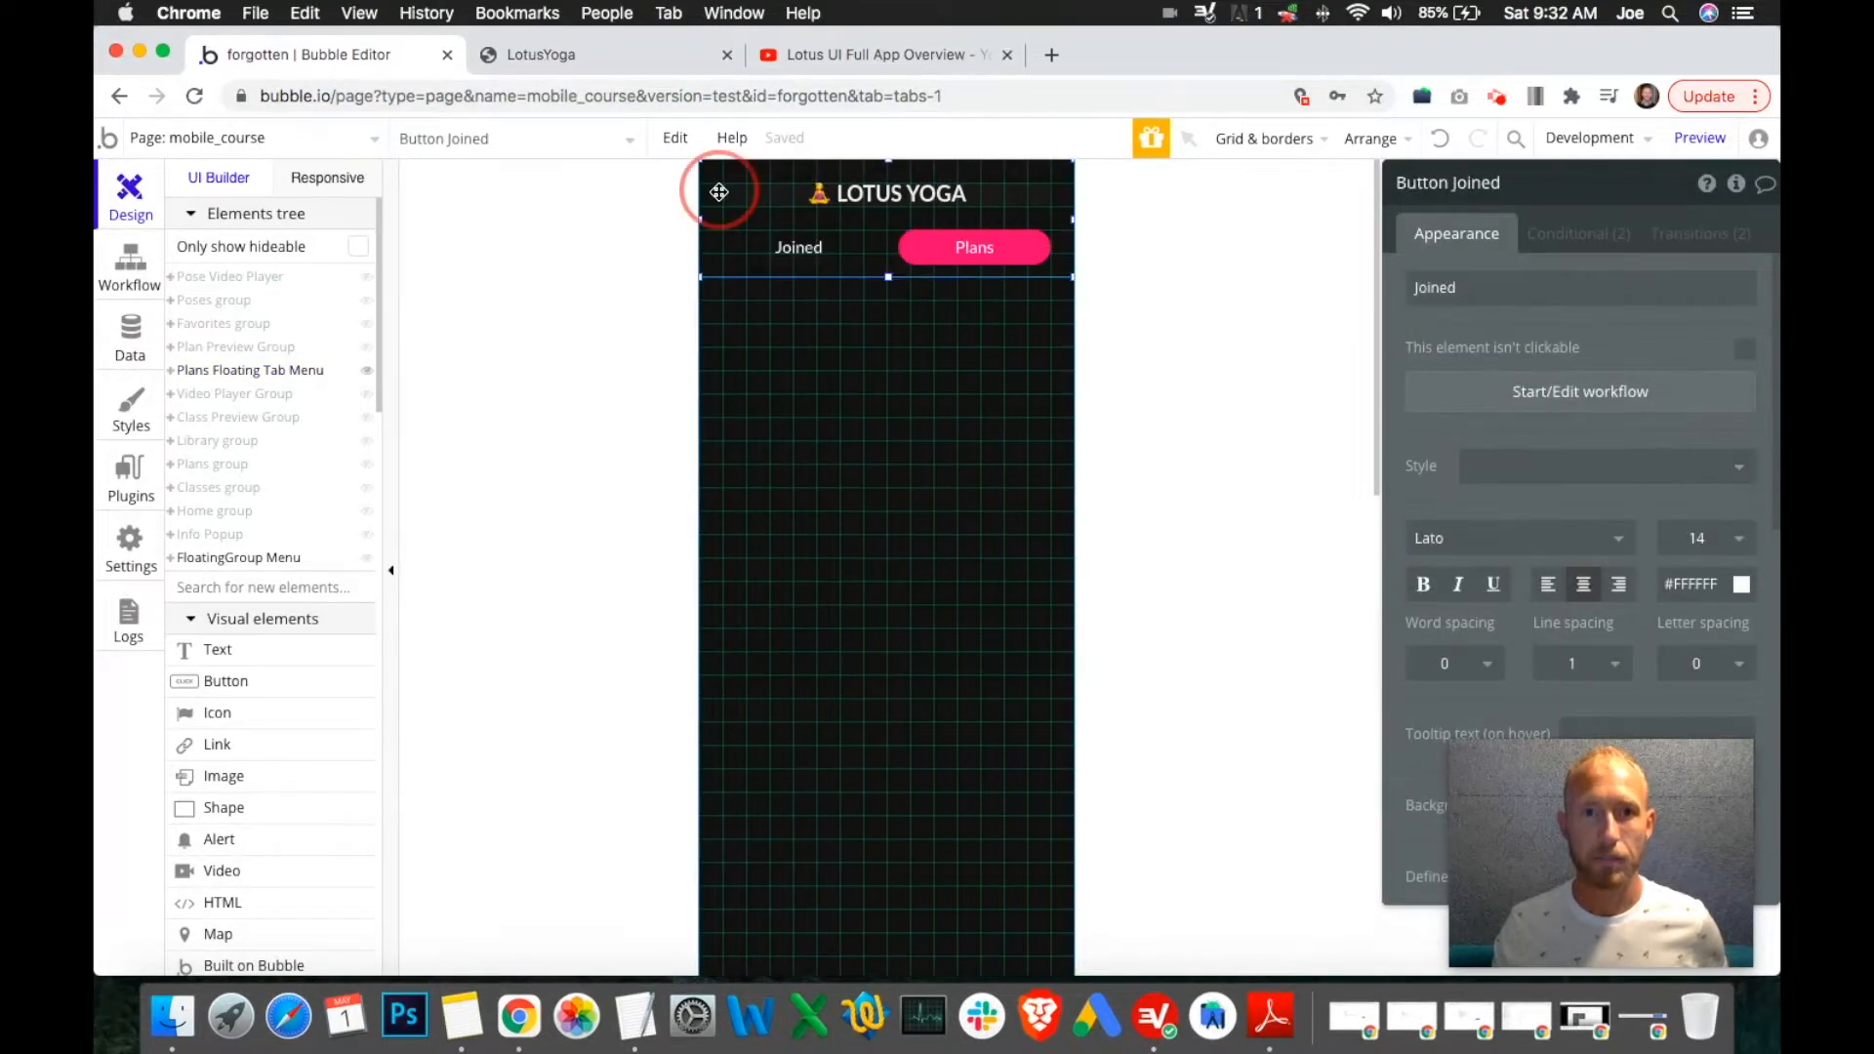
left_click(786, 470)
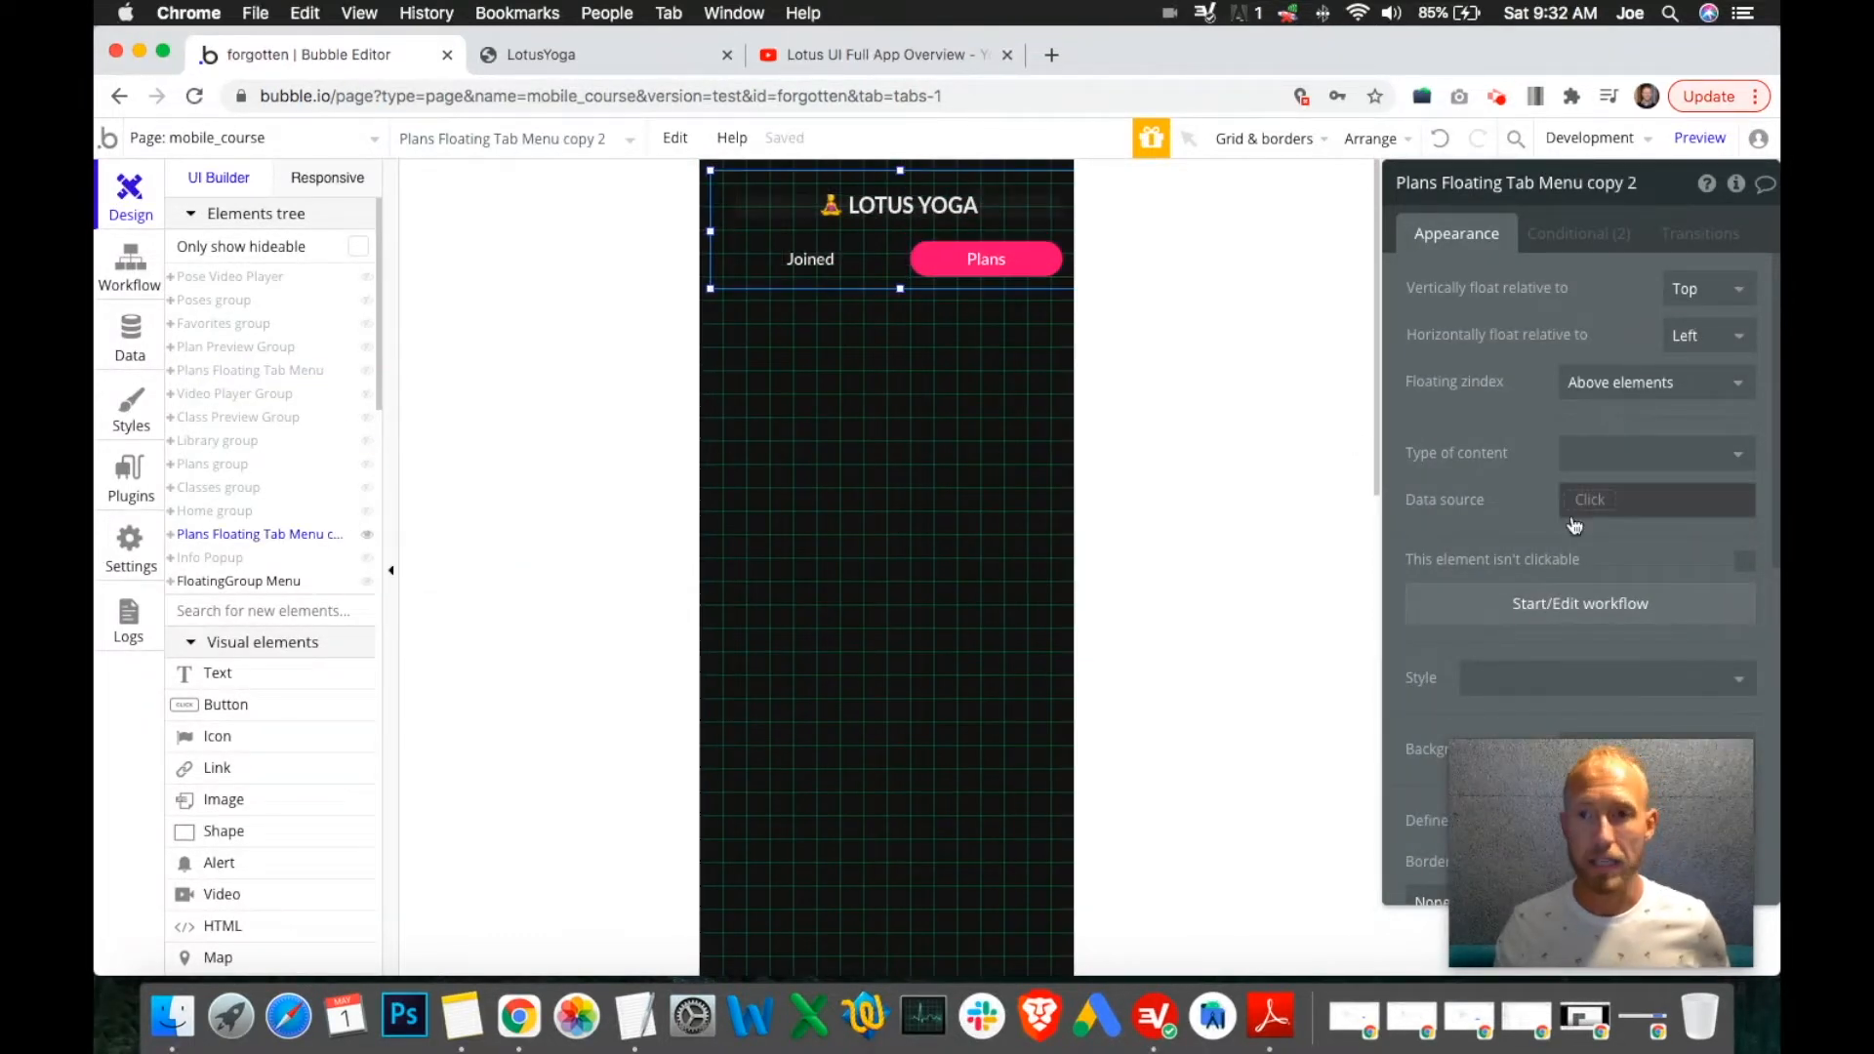
Position the duplicated floating menu at X 0 and Y 0.
scroll(1659, 590, "down", 10)
type("0")
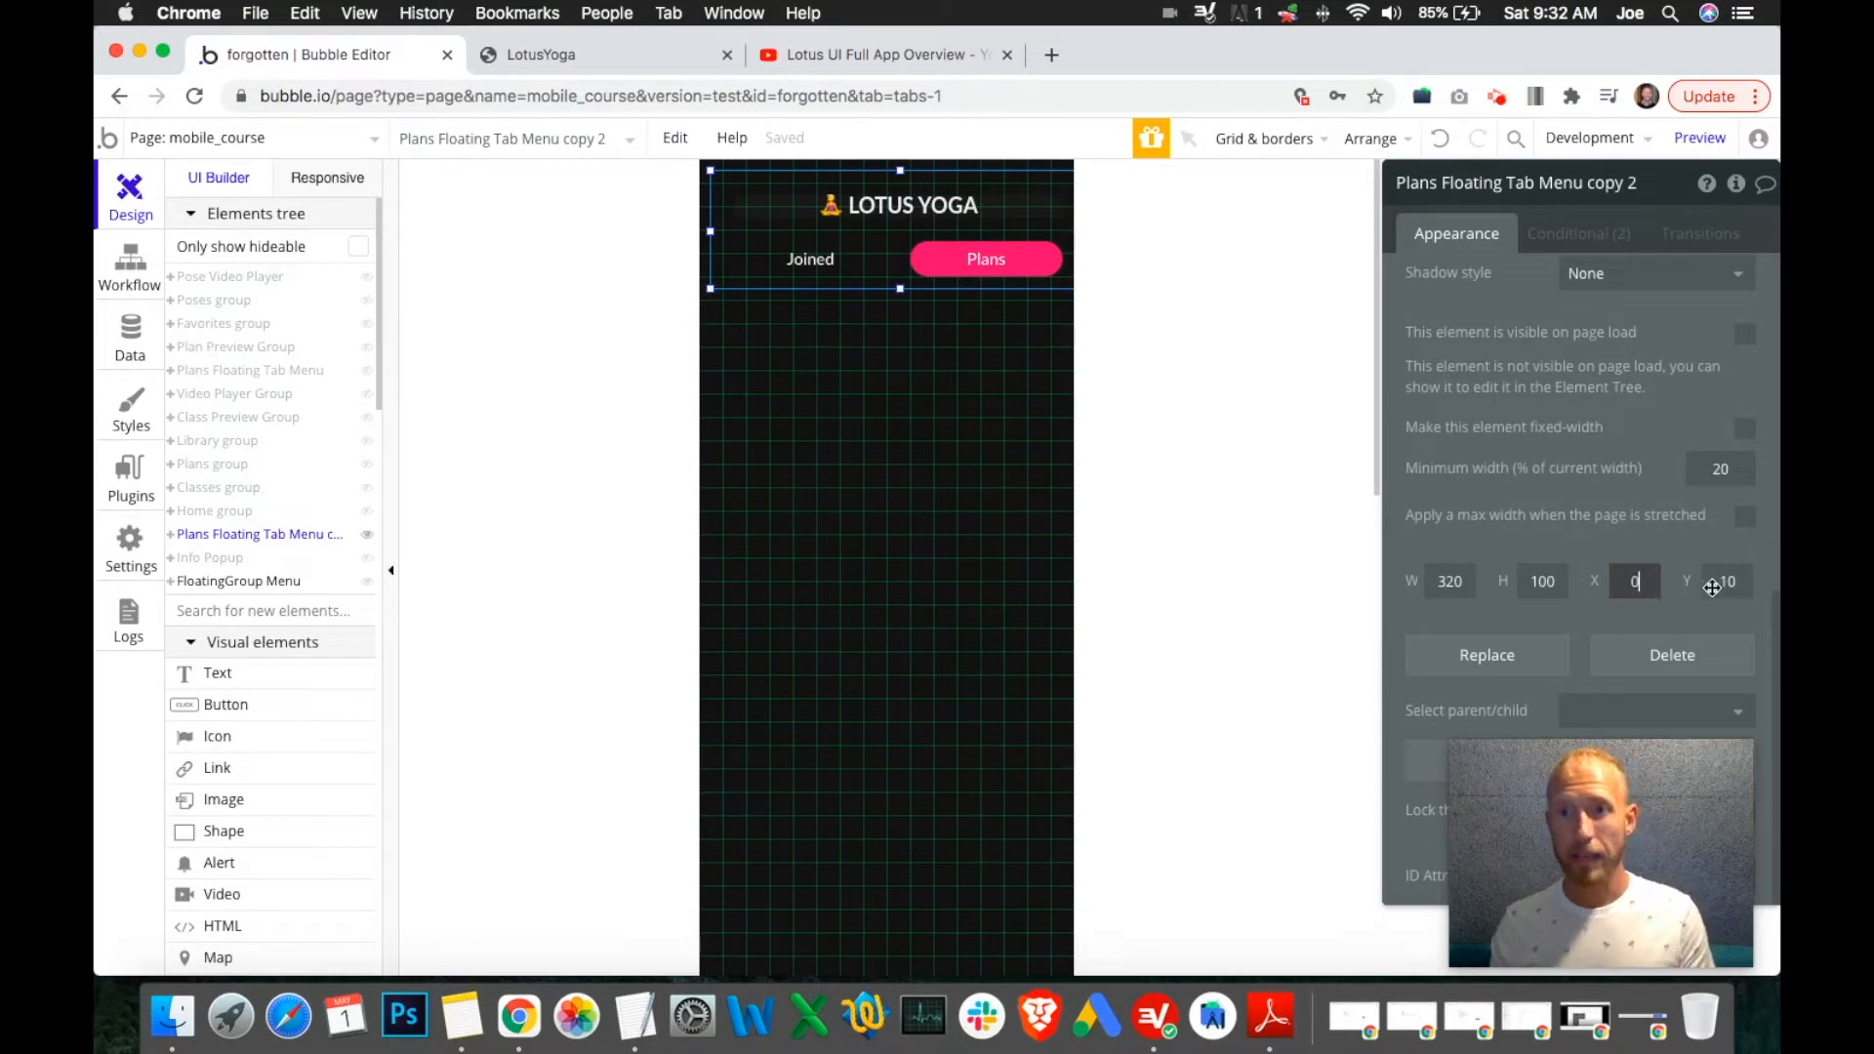
double_click(1728, 581)
type("0")
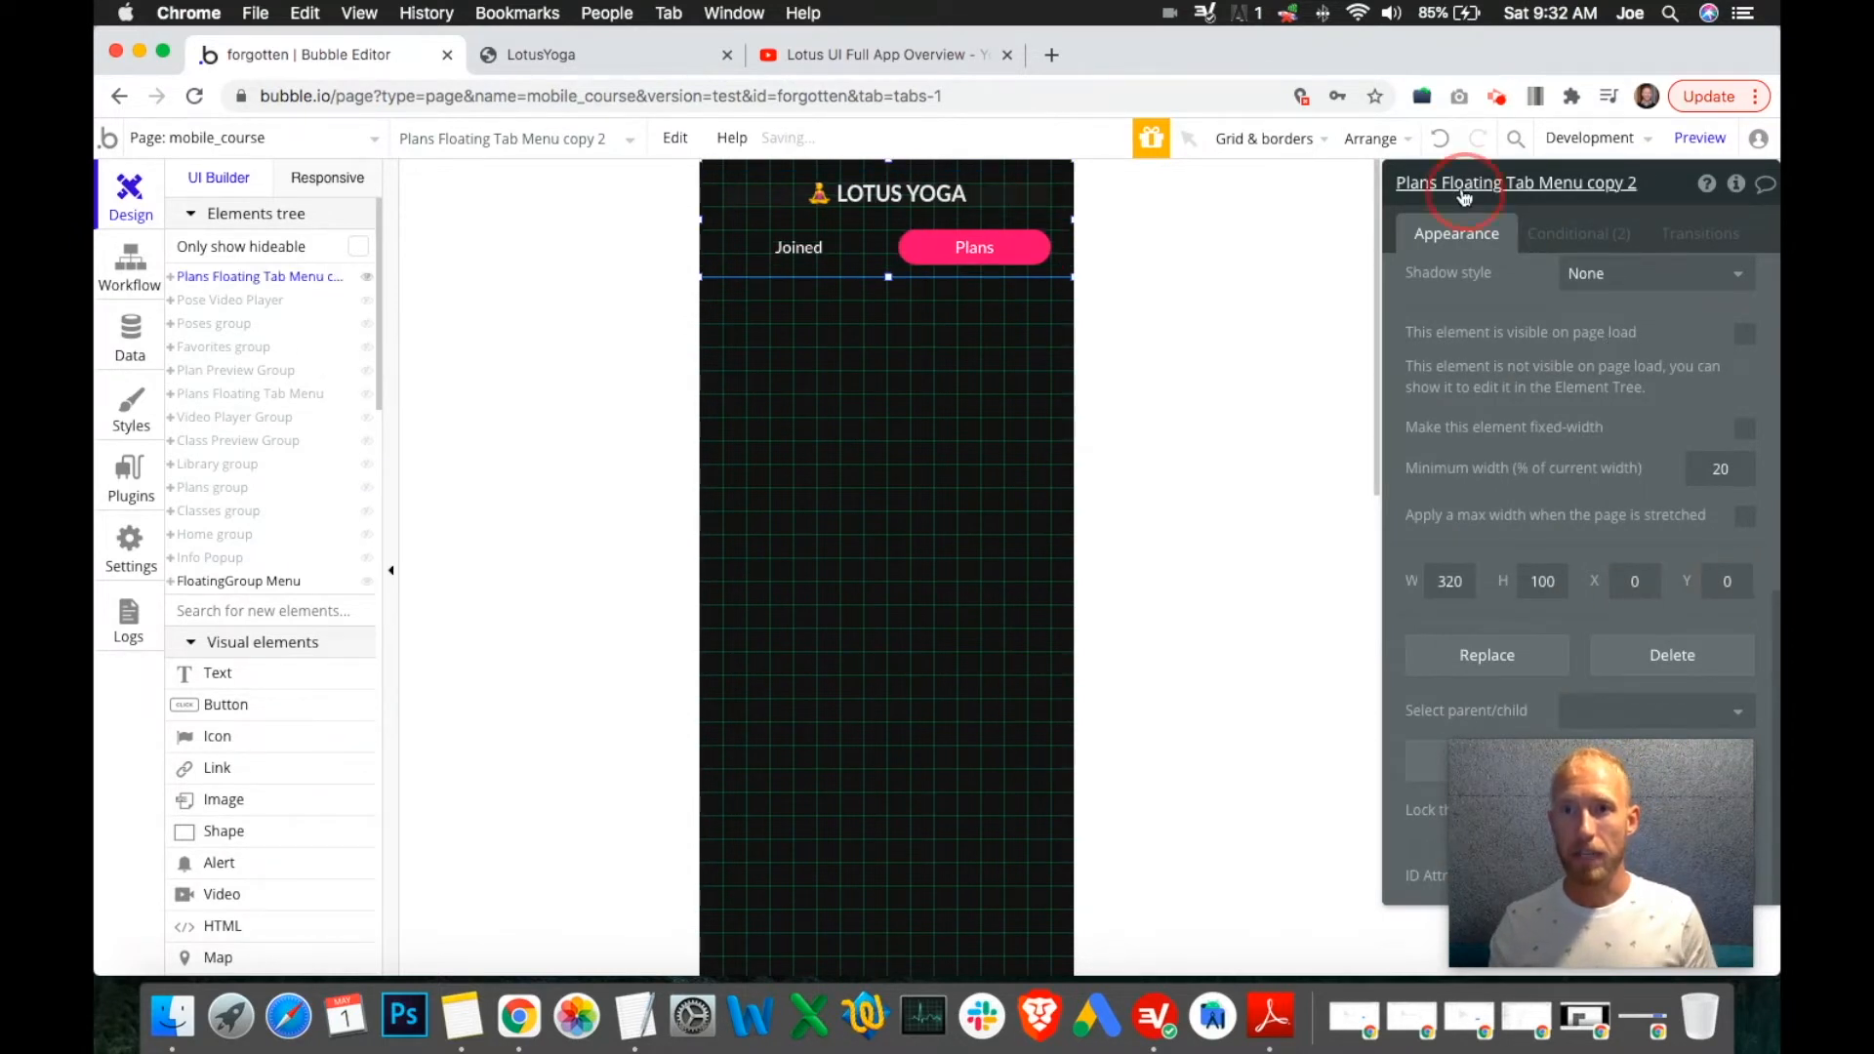
Rename the duplicated floating menu to Poses Floating Header & Search.
double_click(1418, 183)
type("Poses")
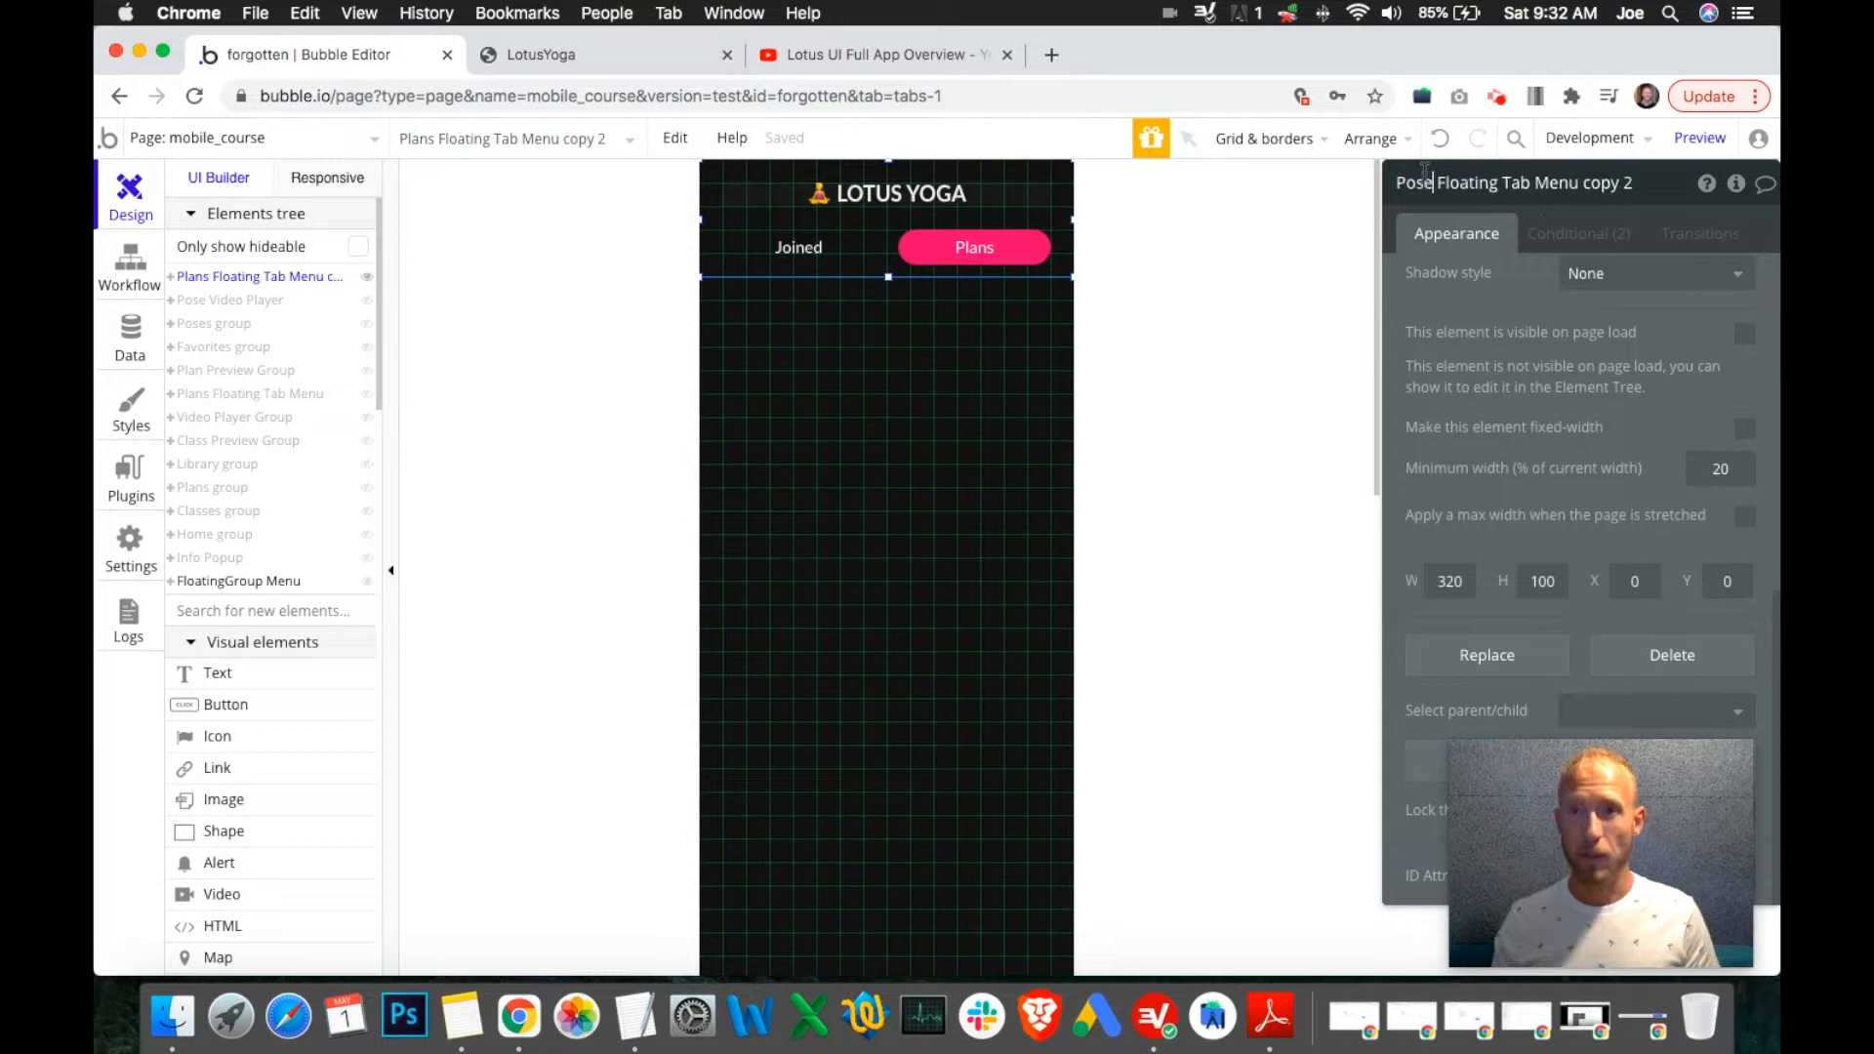
left_click_drag(1511, 183, 1693, 206)
key("BackSpace")
type("Header")
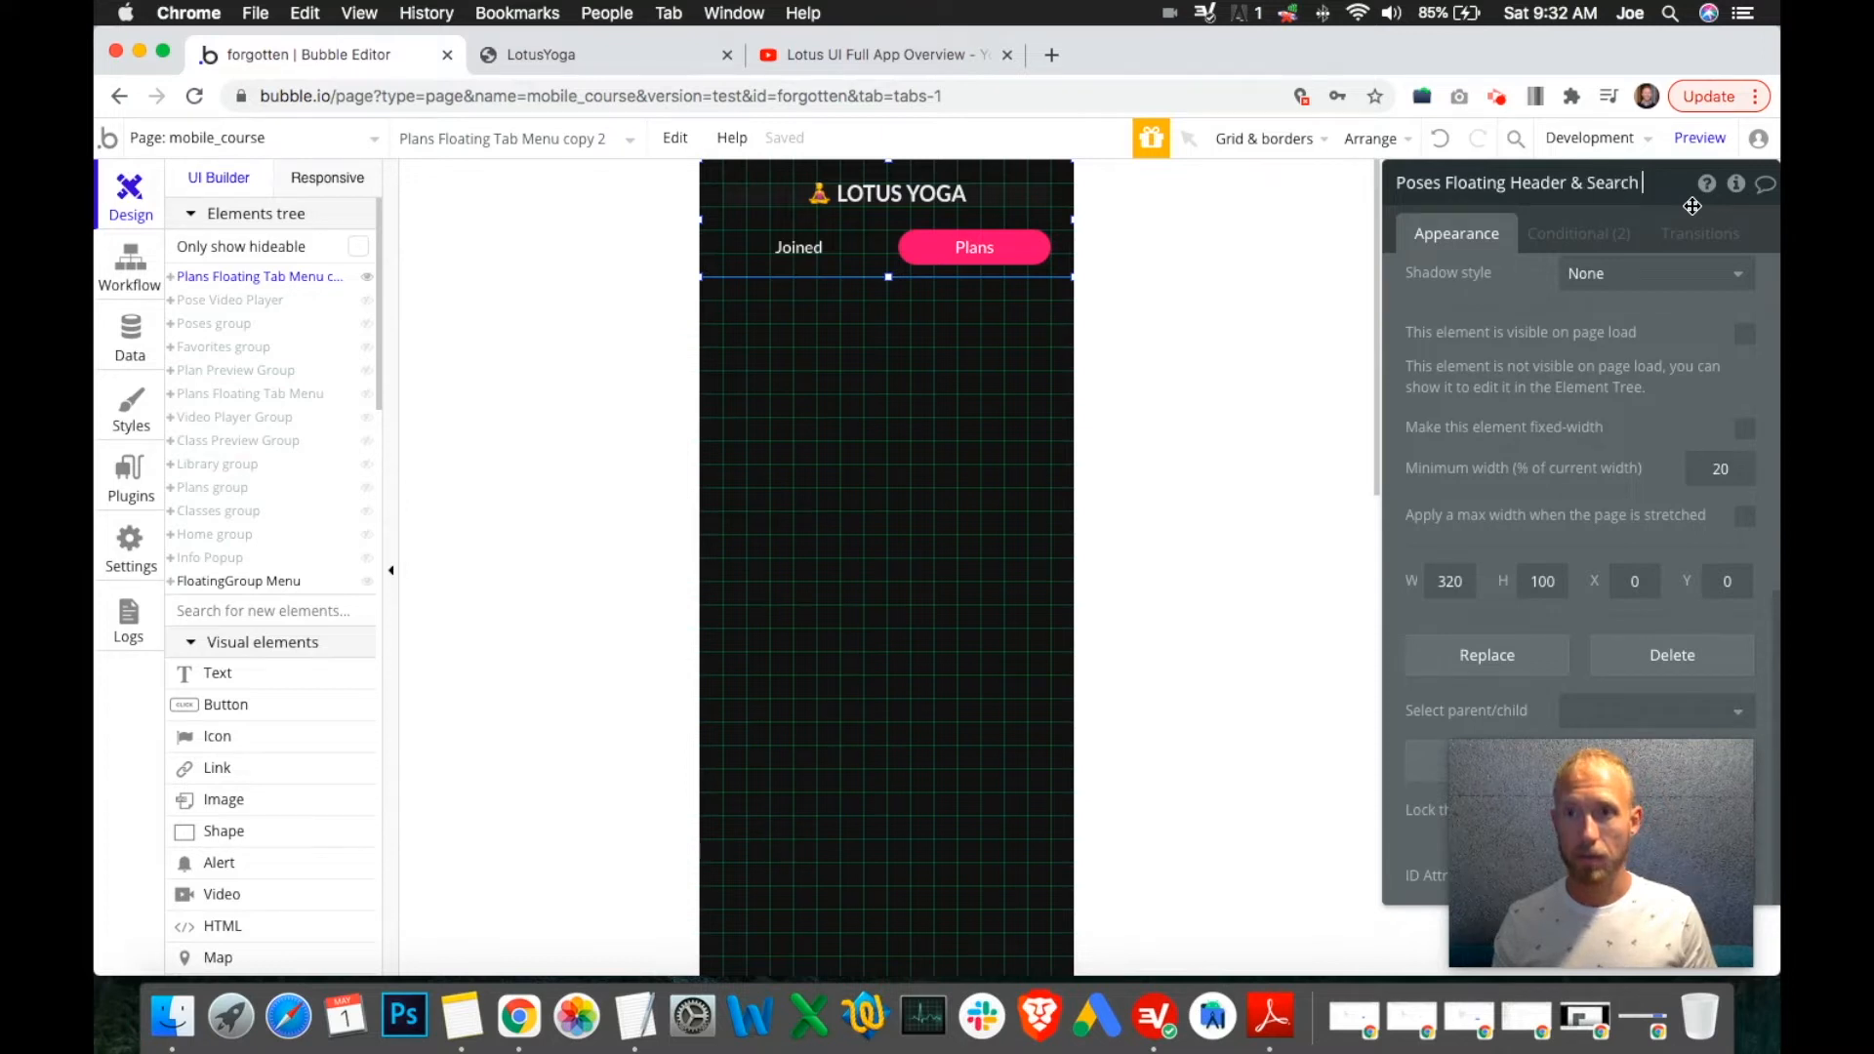
Make the new floating header's visibility condition apply when nav from the page URL is poses.
left_click(1580, 234)
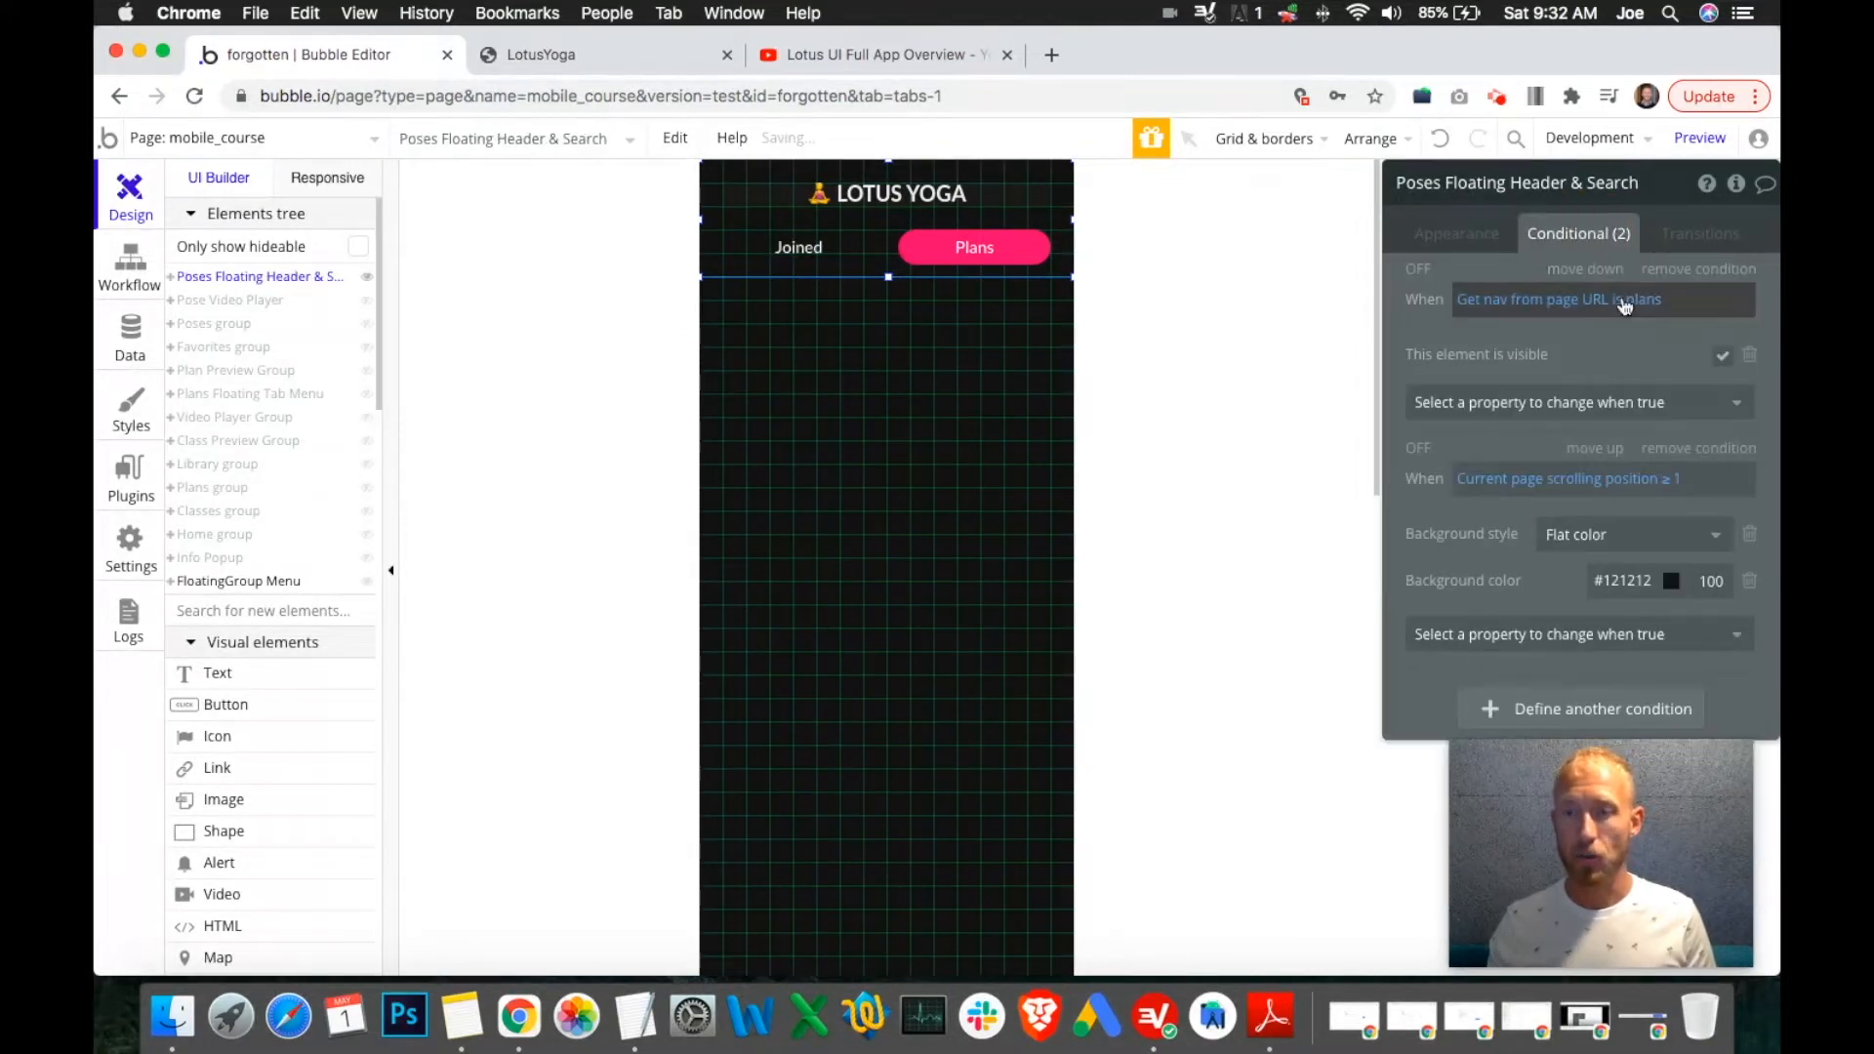
left_click(1637, 309)
type("poses")
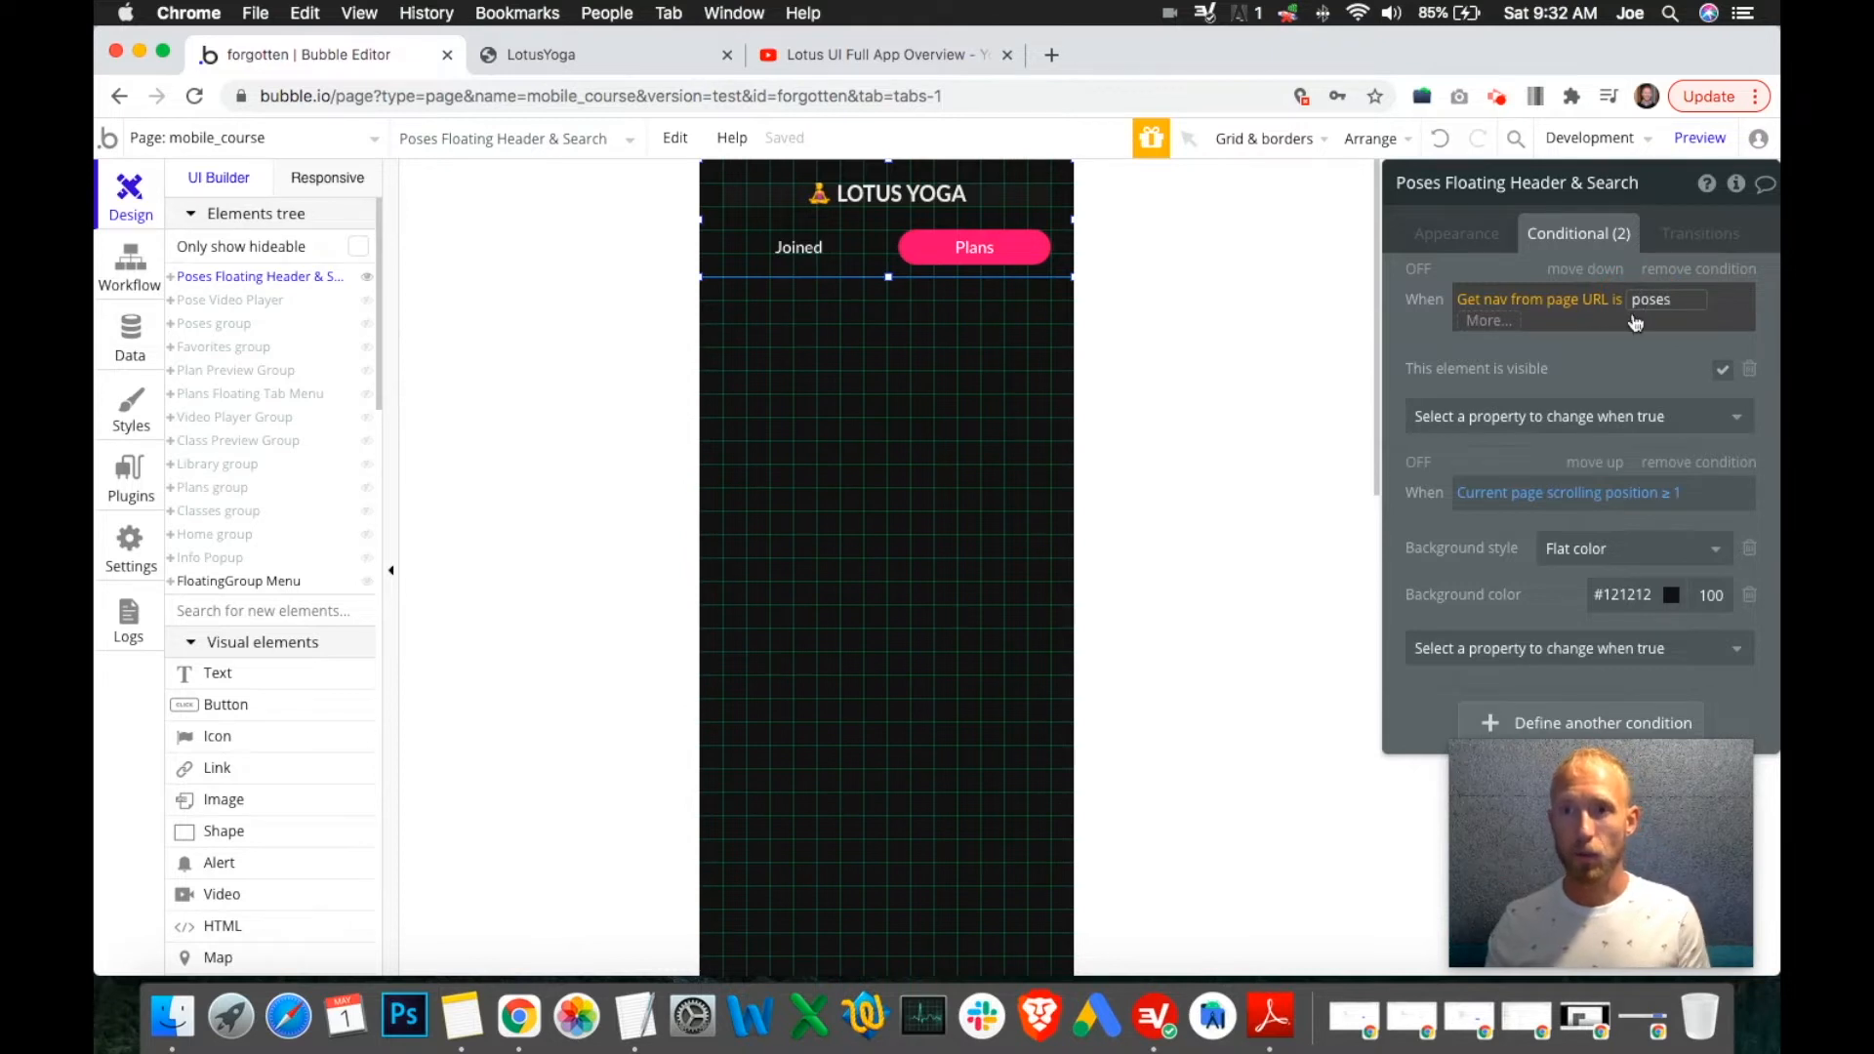
left_click(1579, 354)
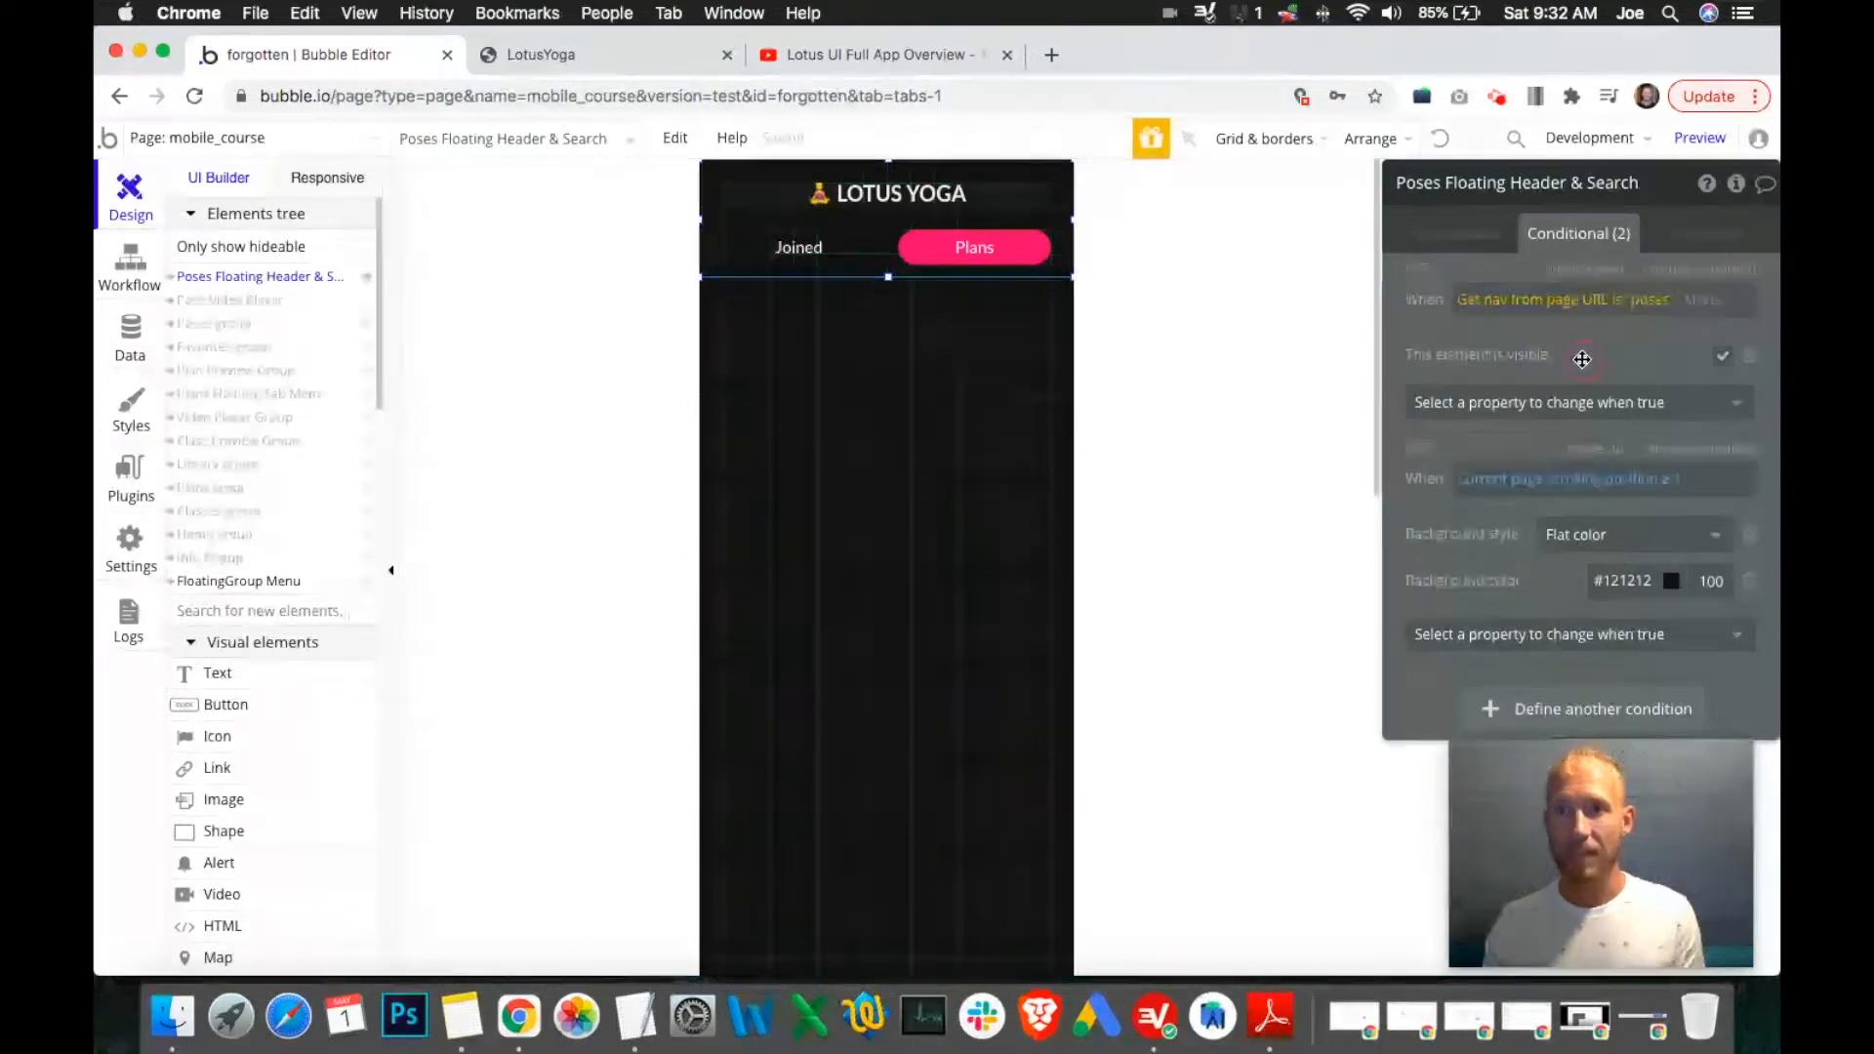
Open Poses from the Library in the LotusYoga preview to check its nav URL value, reload the page and return to the Bubble editor.
left_click(669, 64)
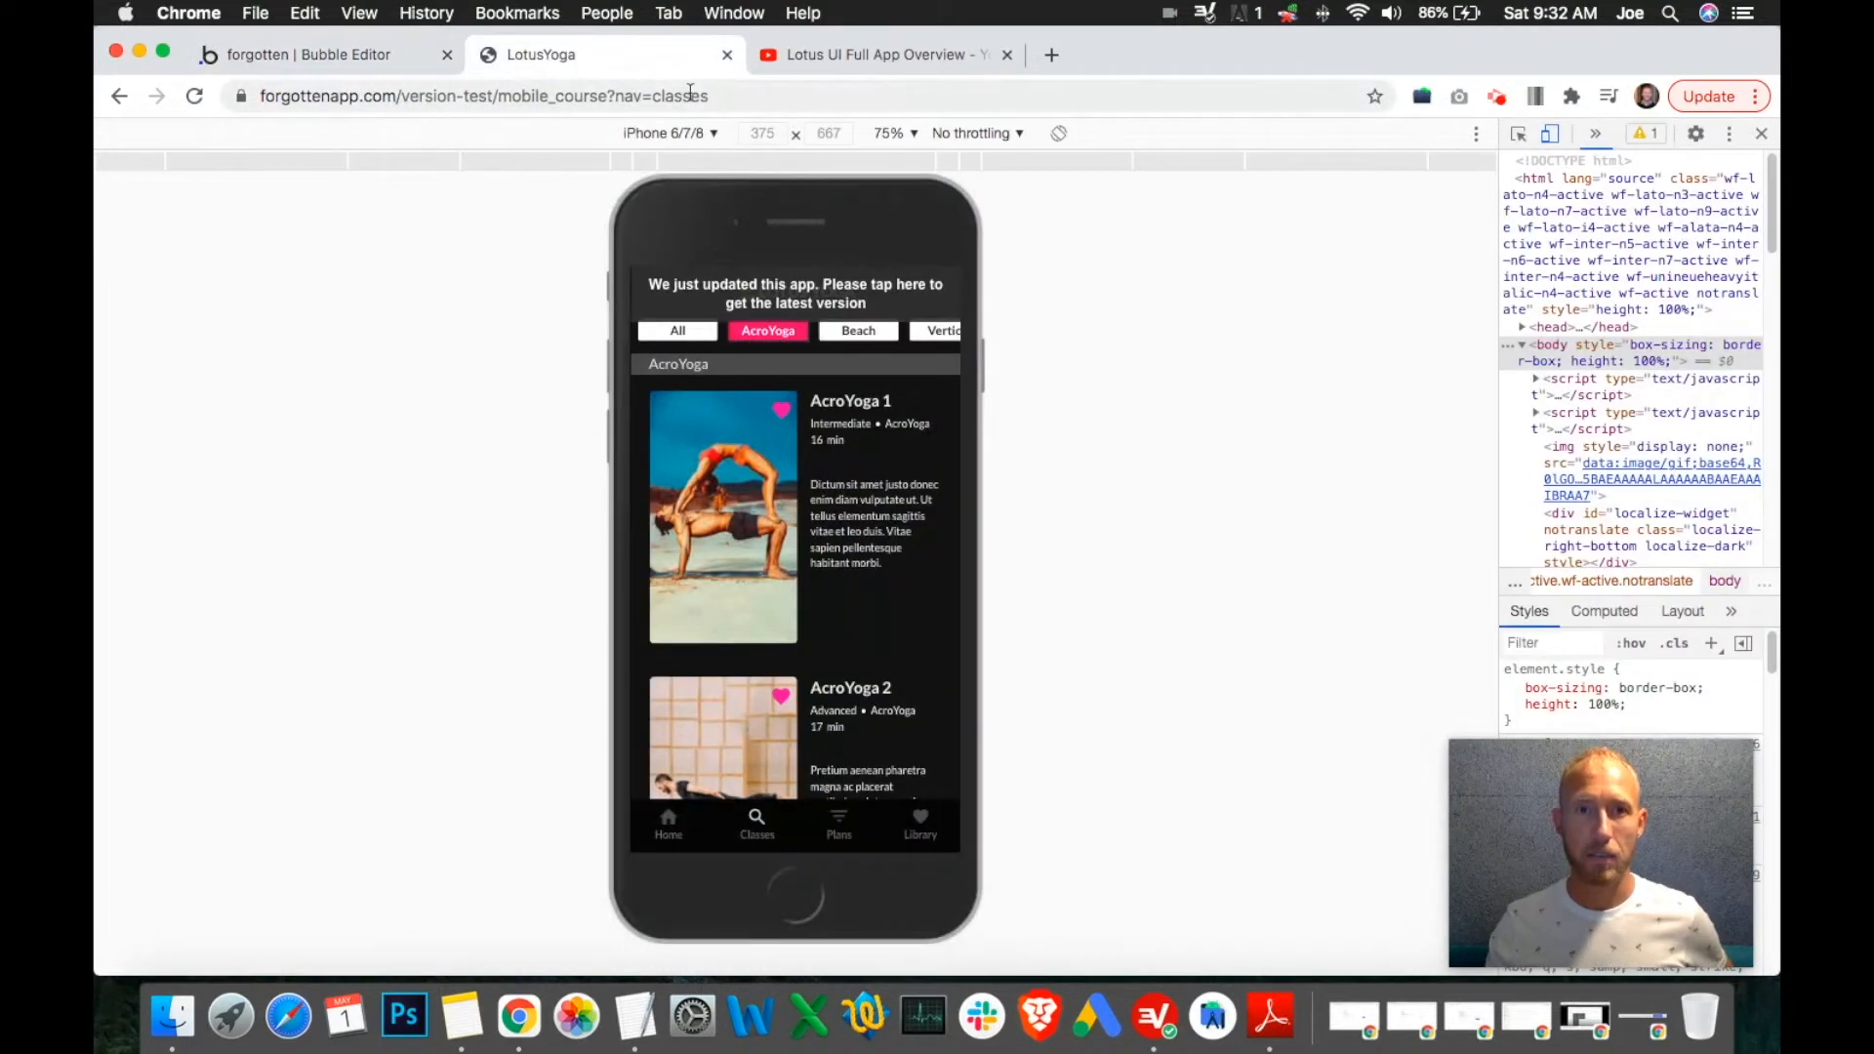
double_click(699, 100)
left_click(927, 823)
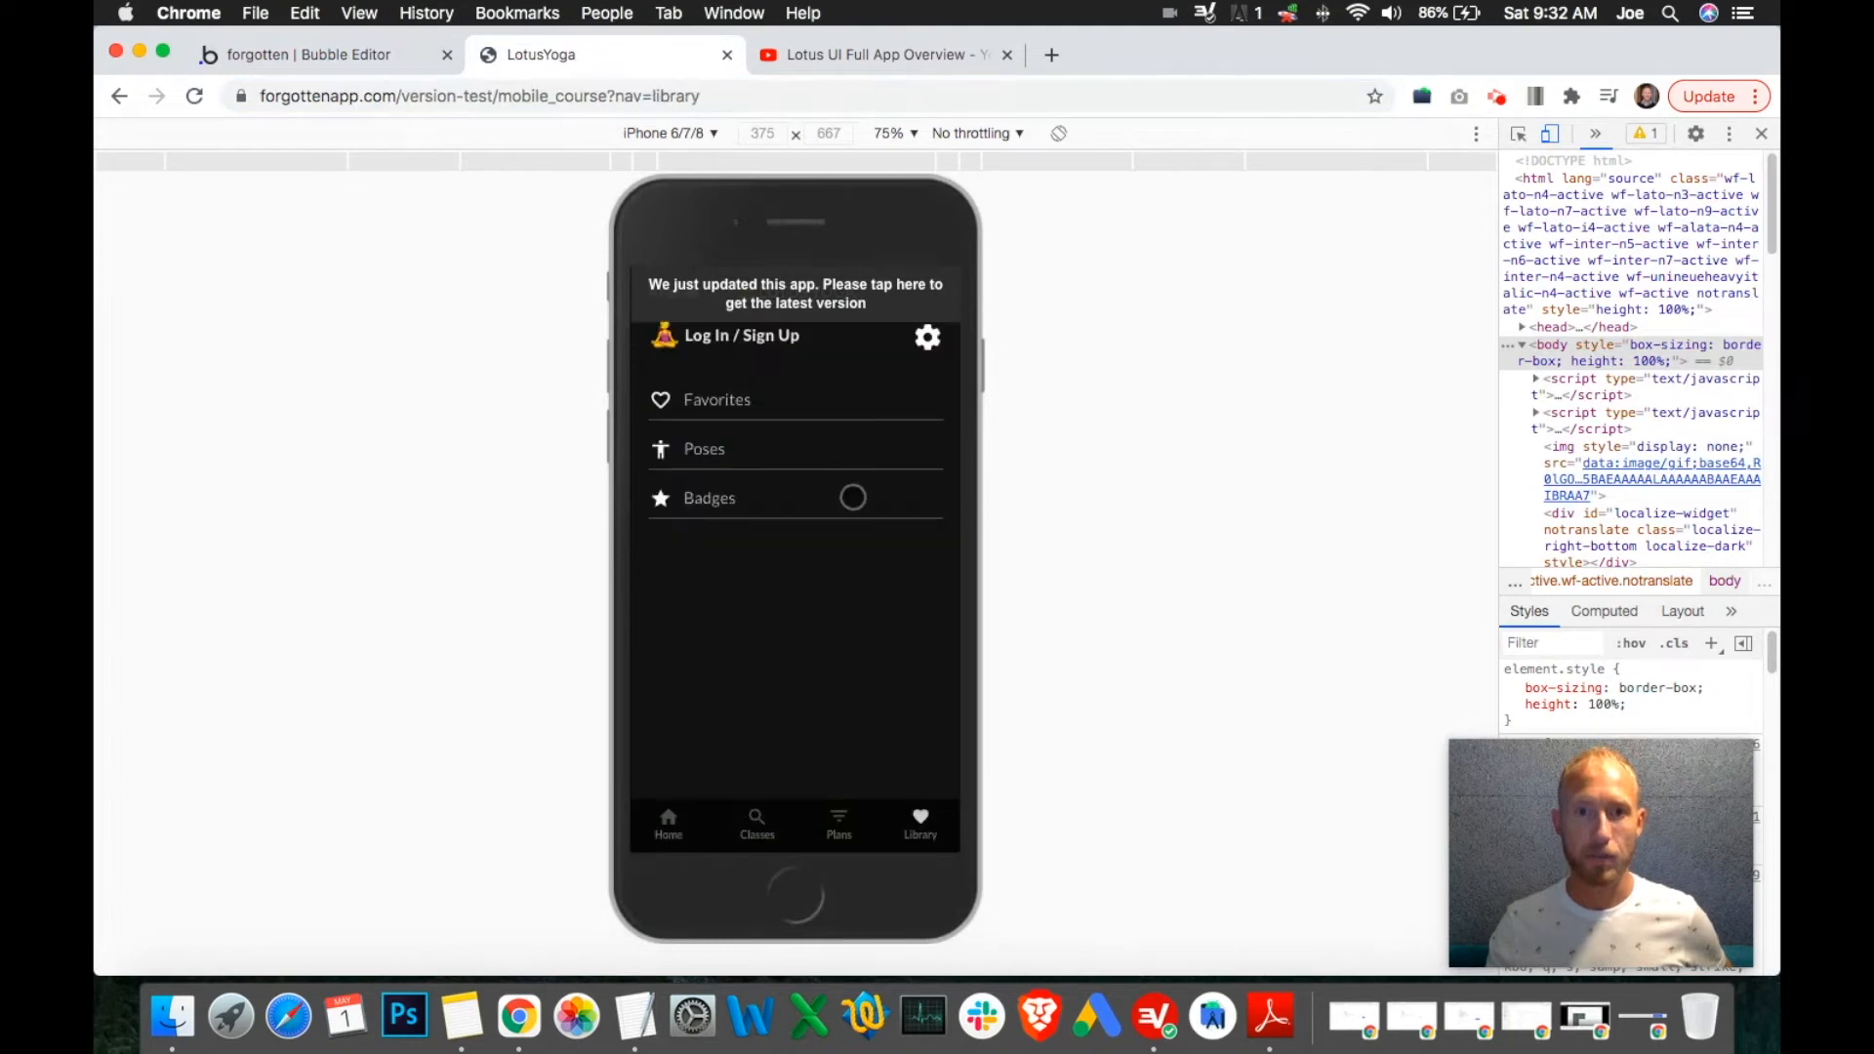
left_click(707, 452)
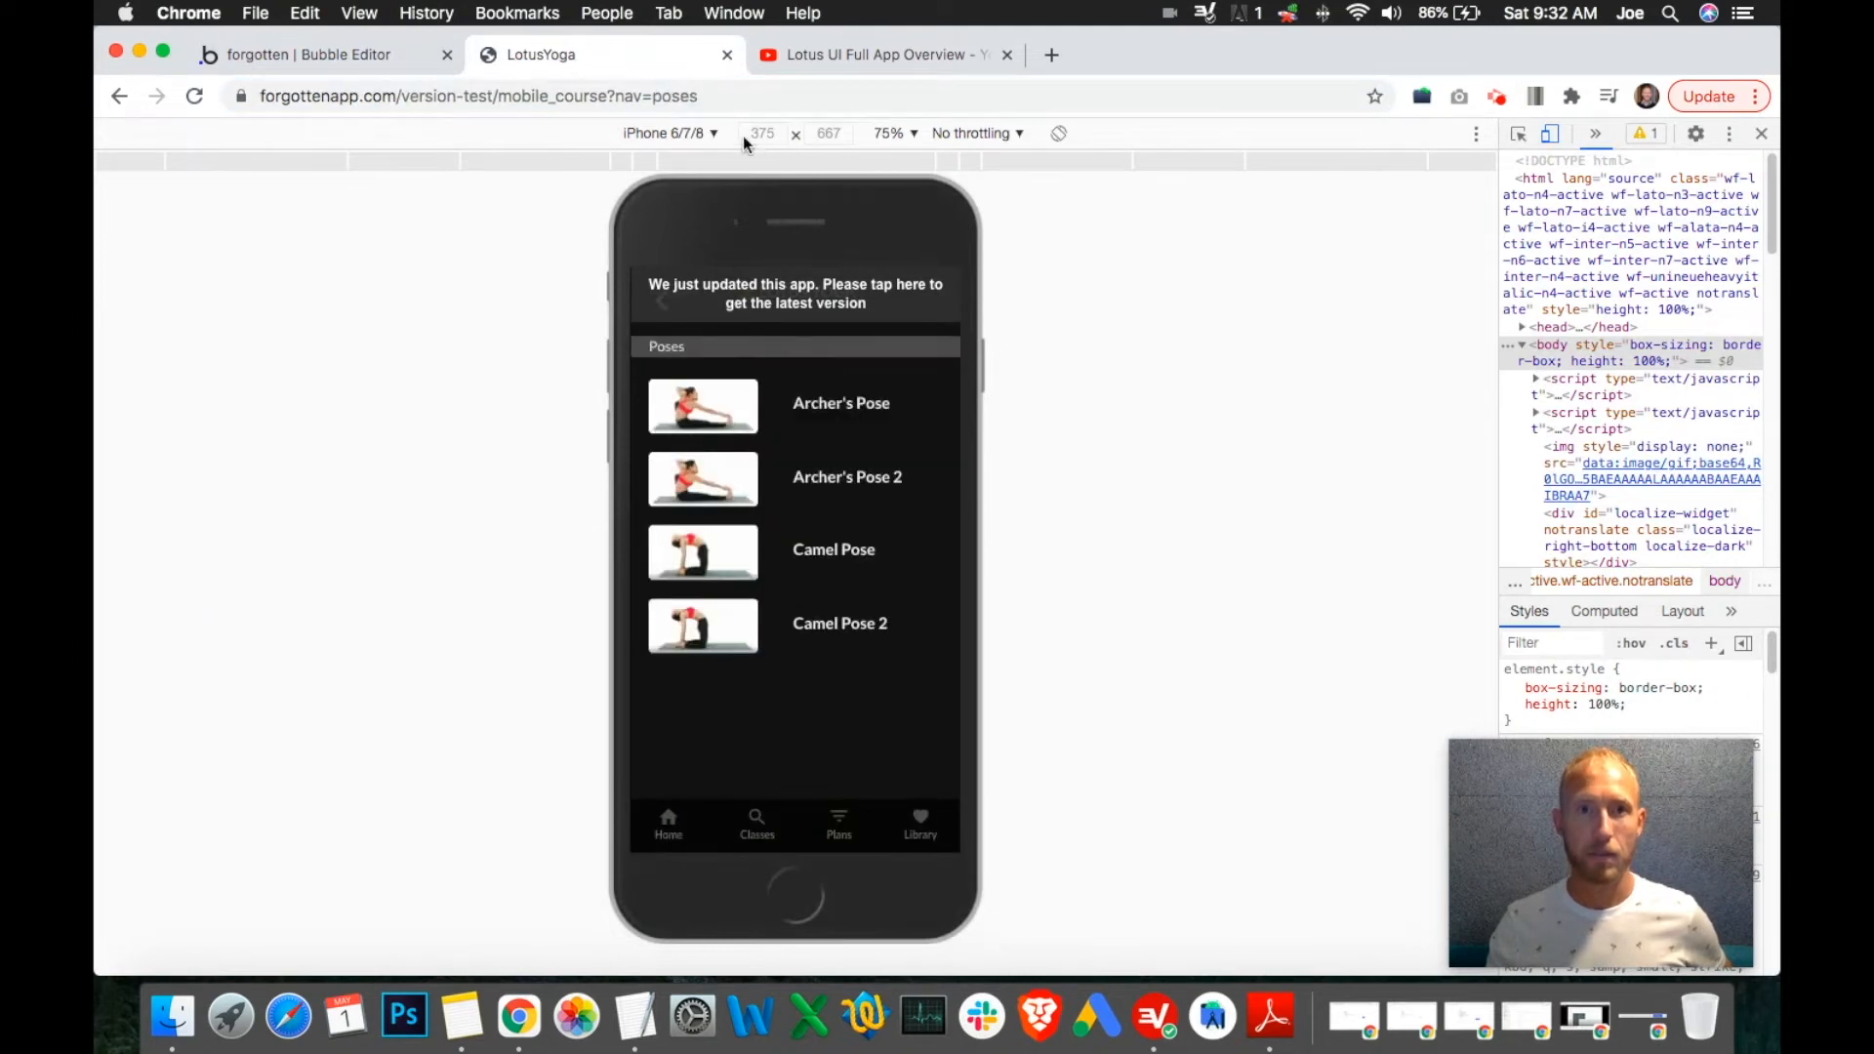
left_click(616, 93)
key("Return")
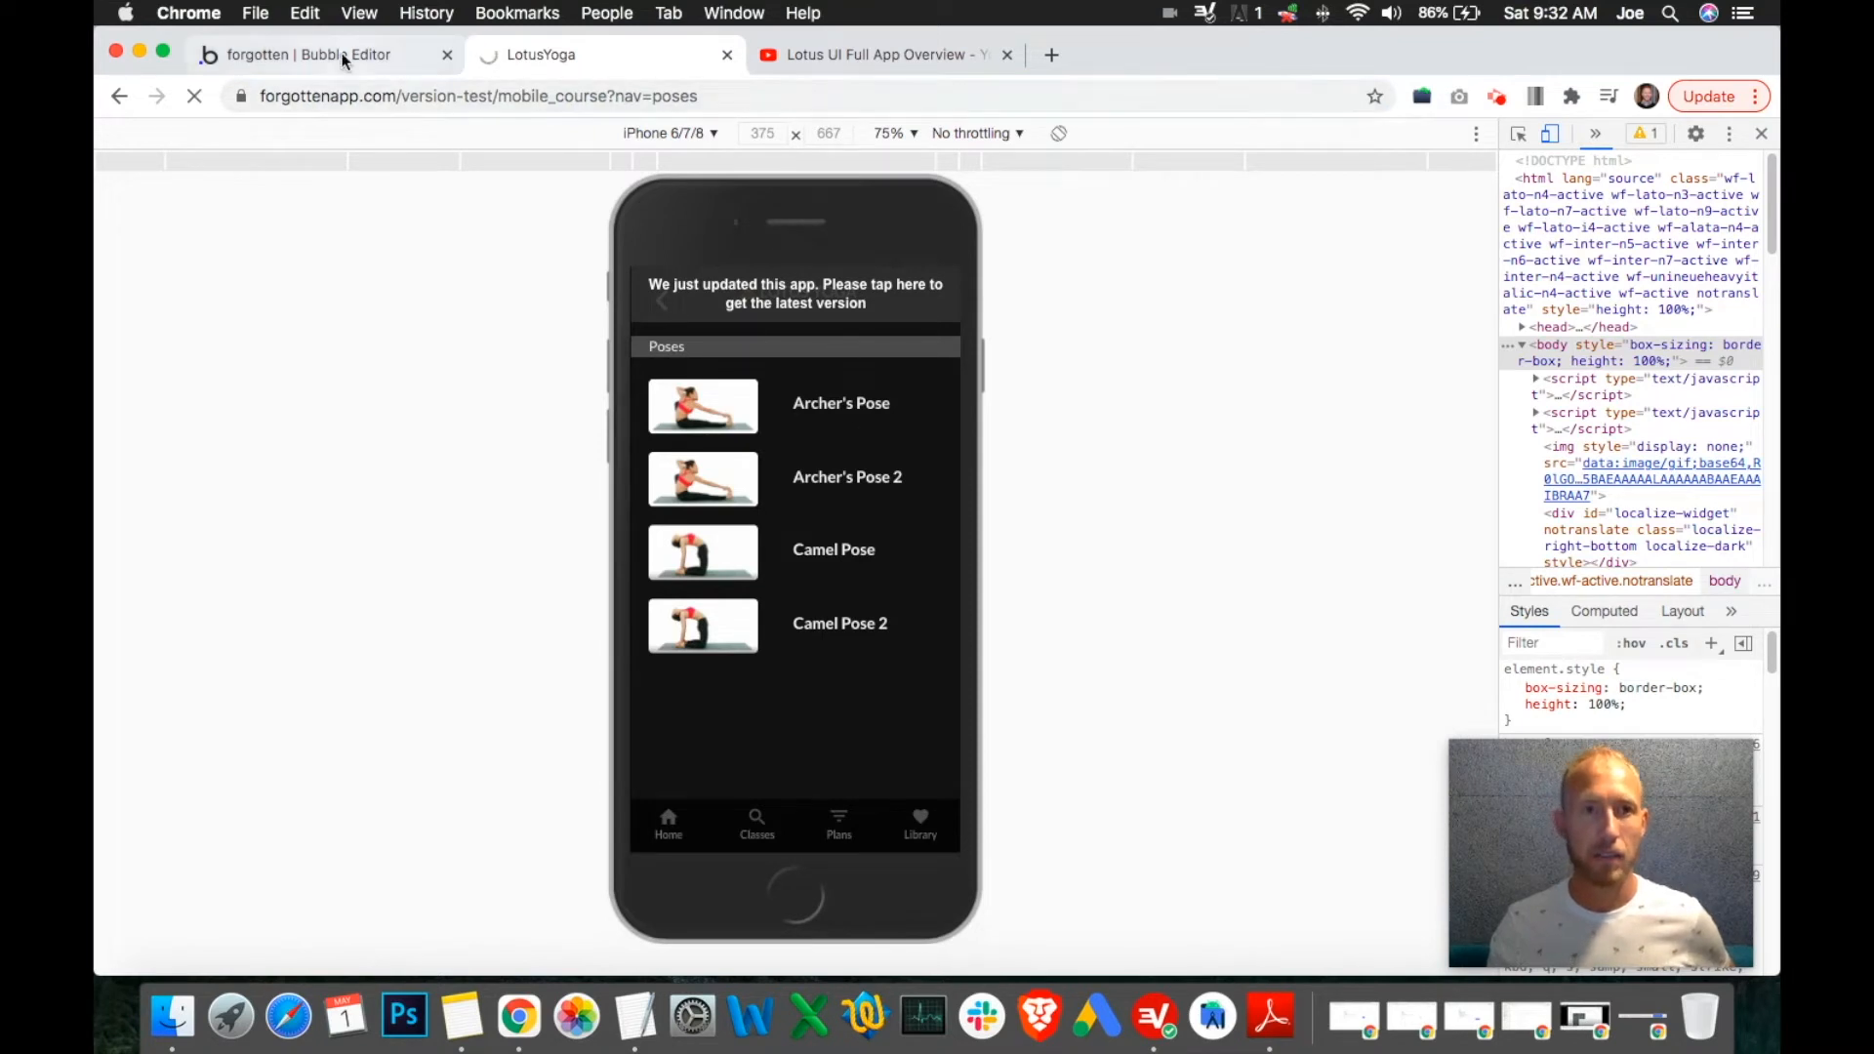
left_click(293, 54)
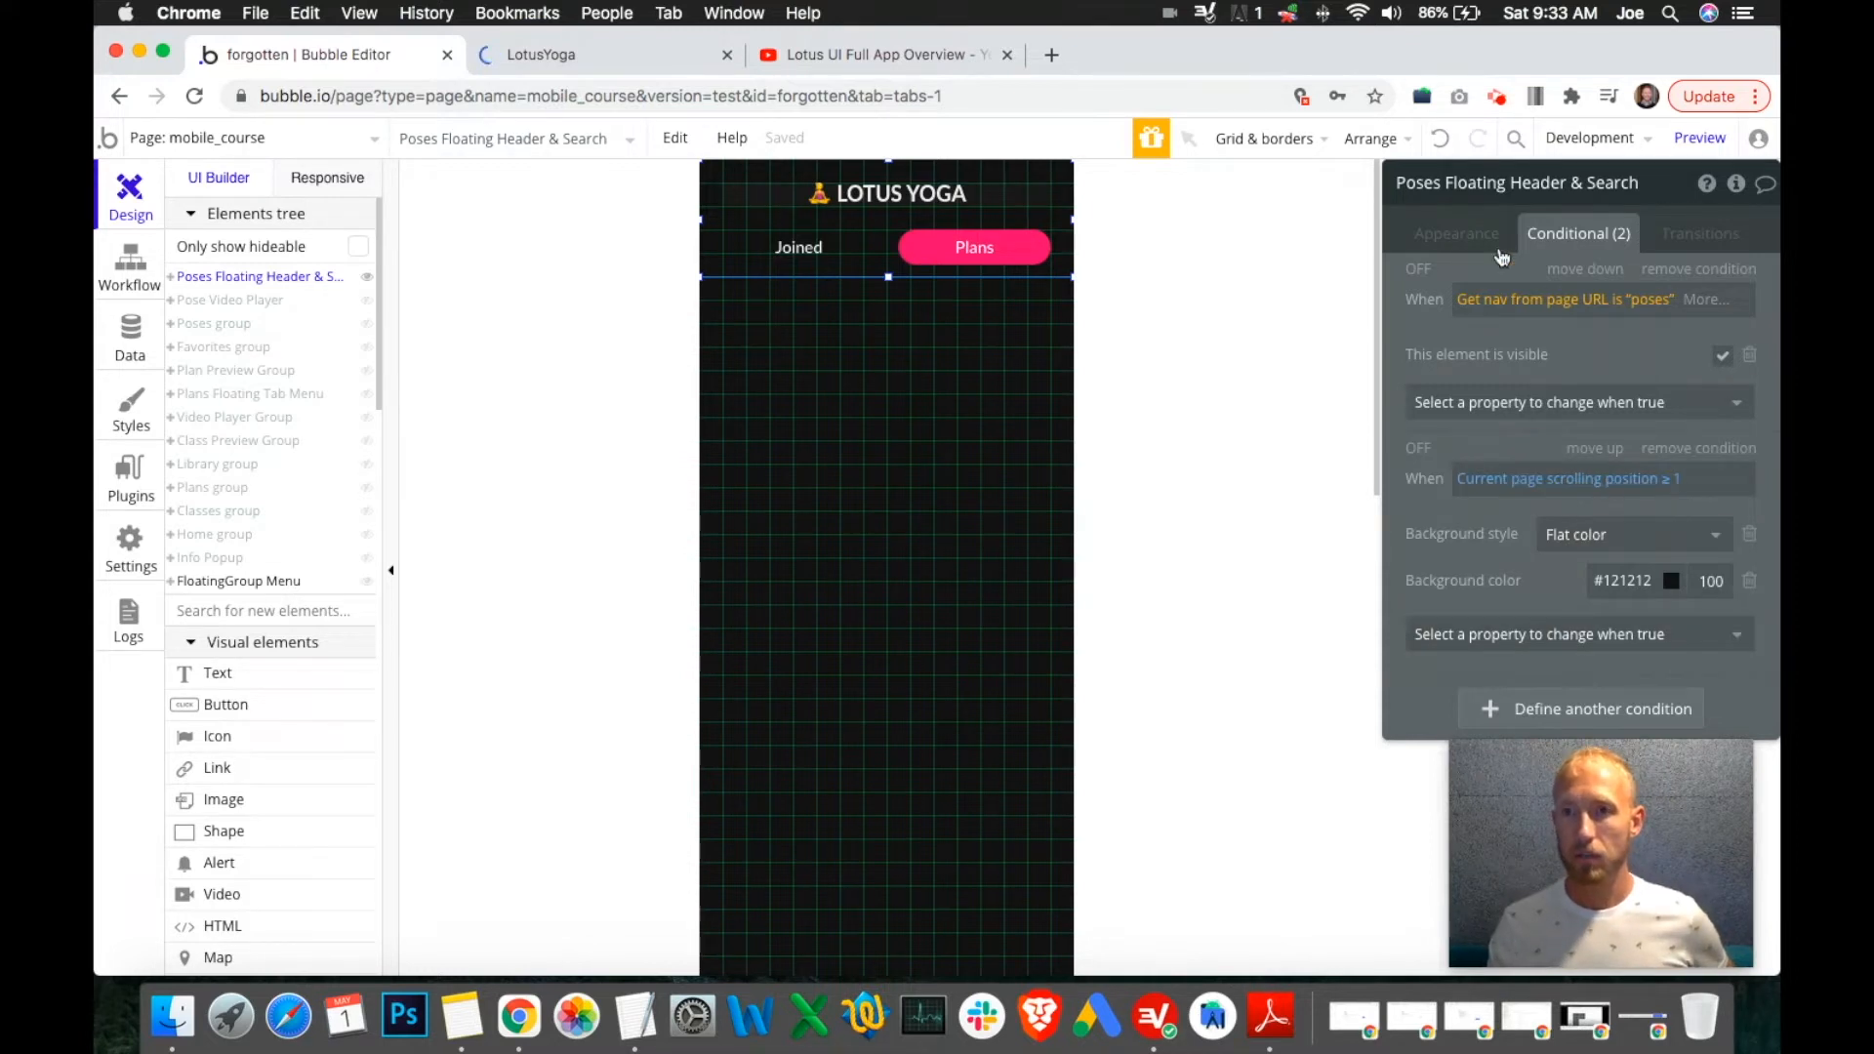
Delete the Joined and Plans buttons from the Poses floating header.
left_click(781, 247)
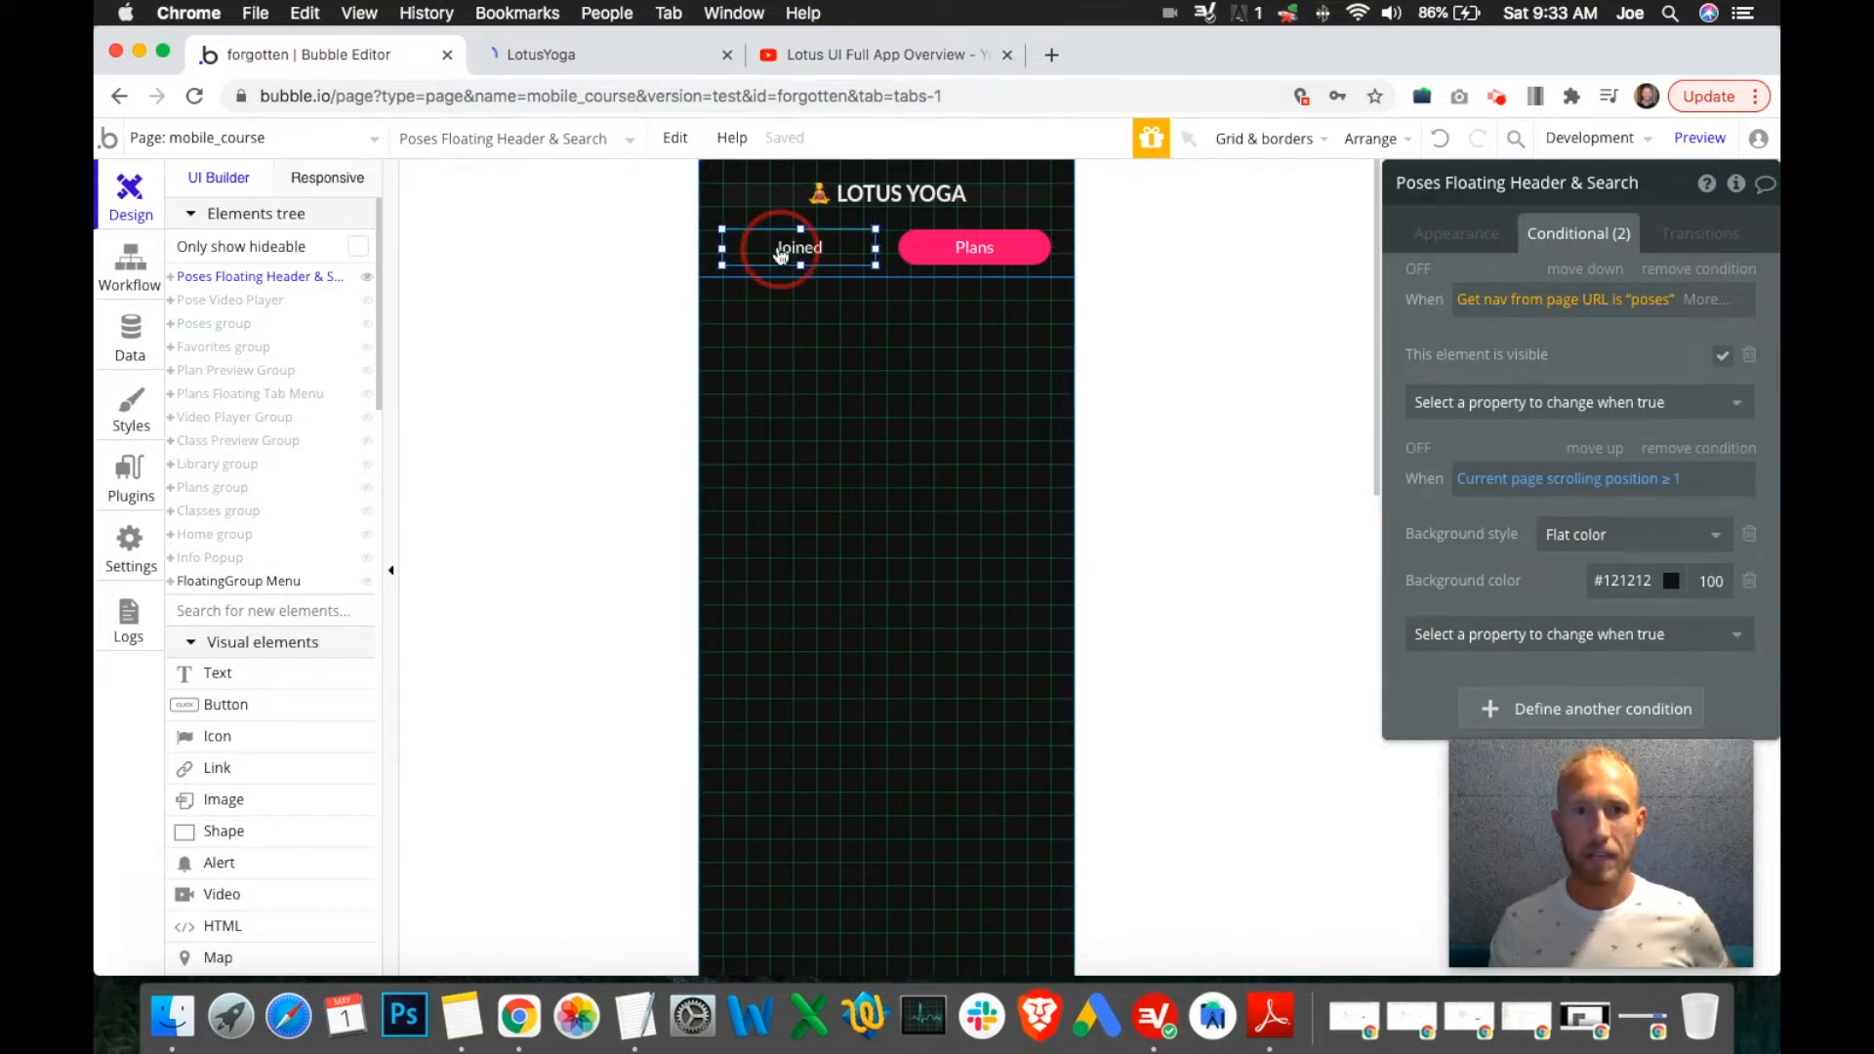
key("Delete")
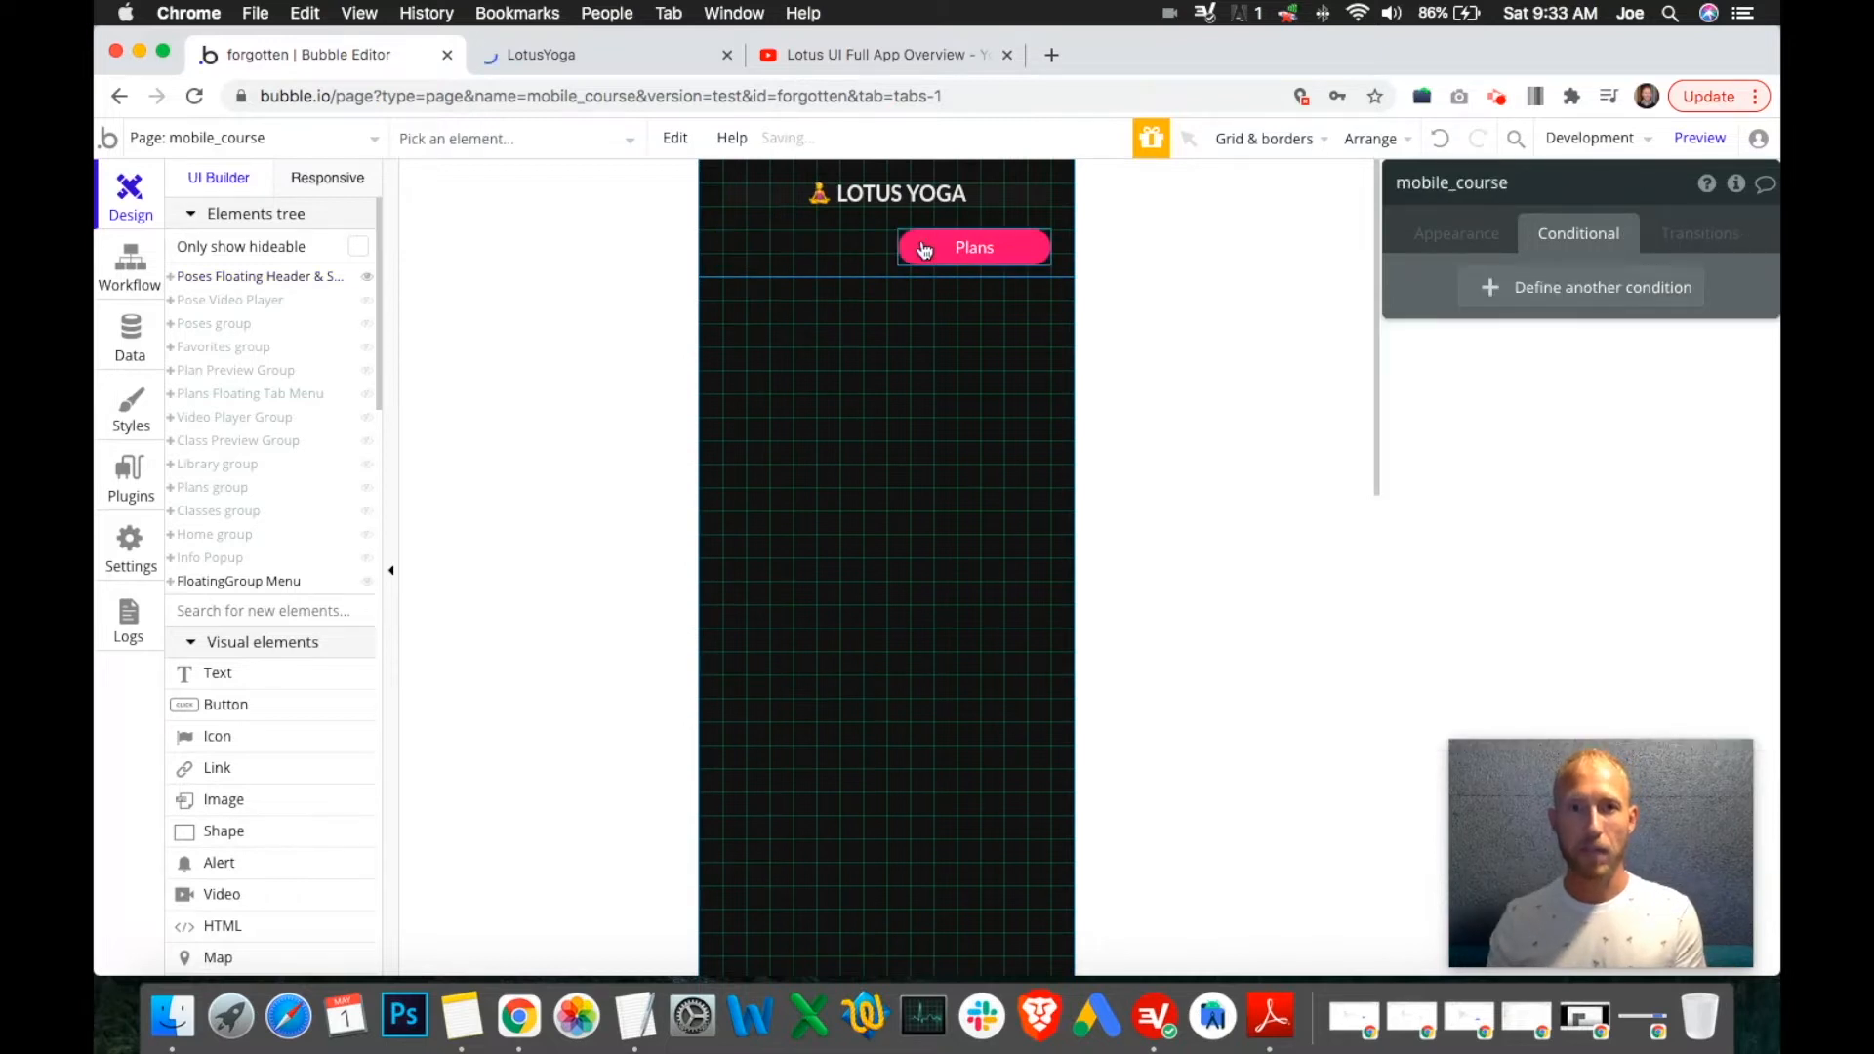
key("Delete")
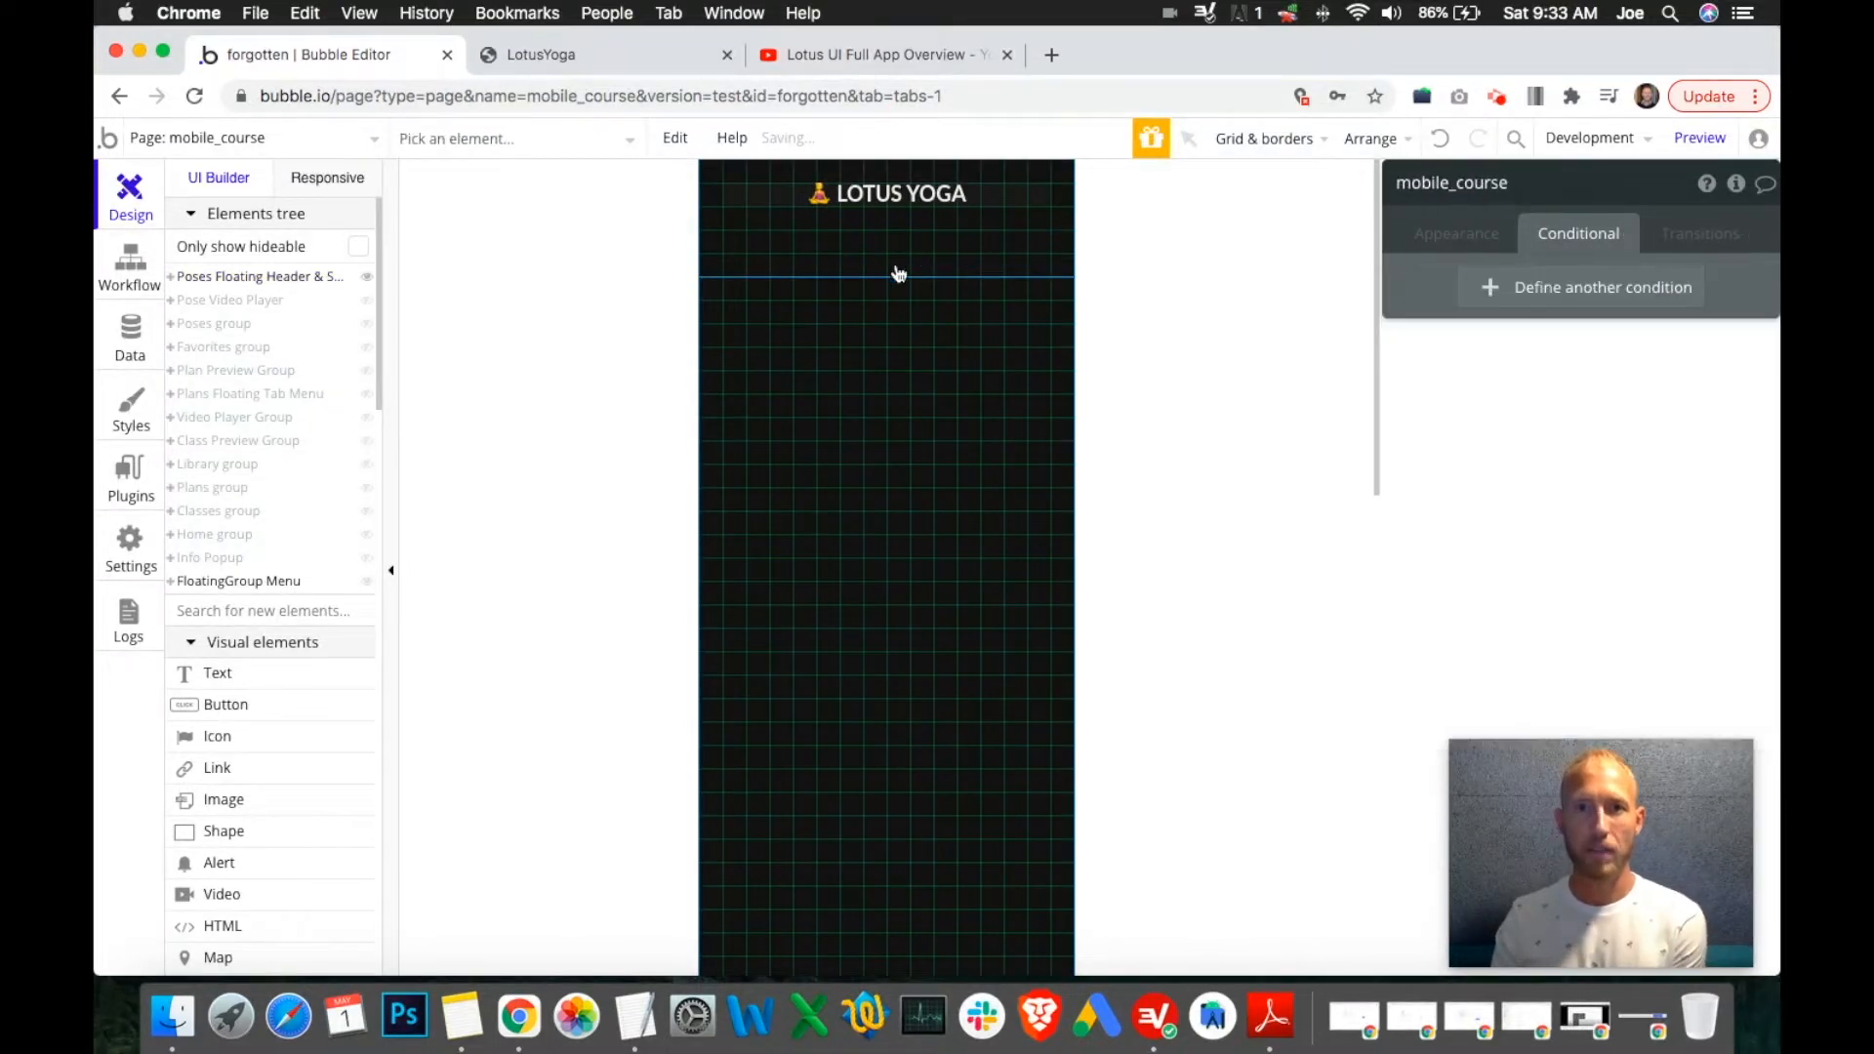
Set the height of the Poses Floating Header & Search group to 140.
left_click(888, 264)
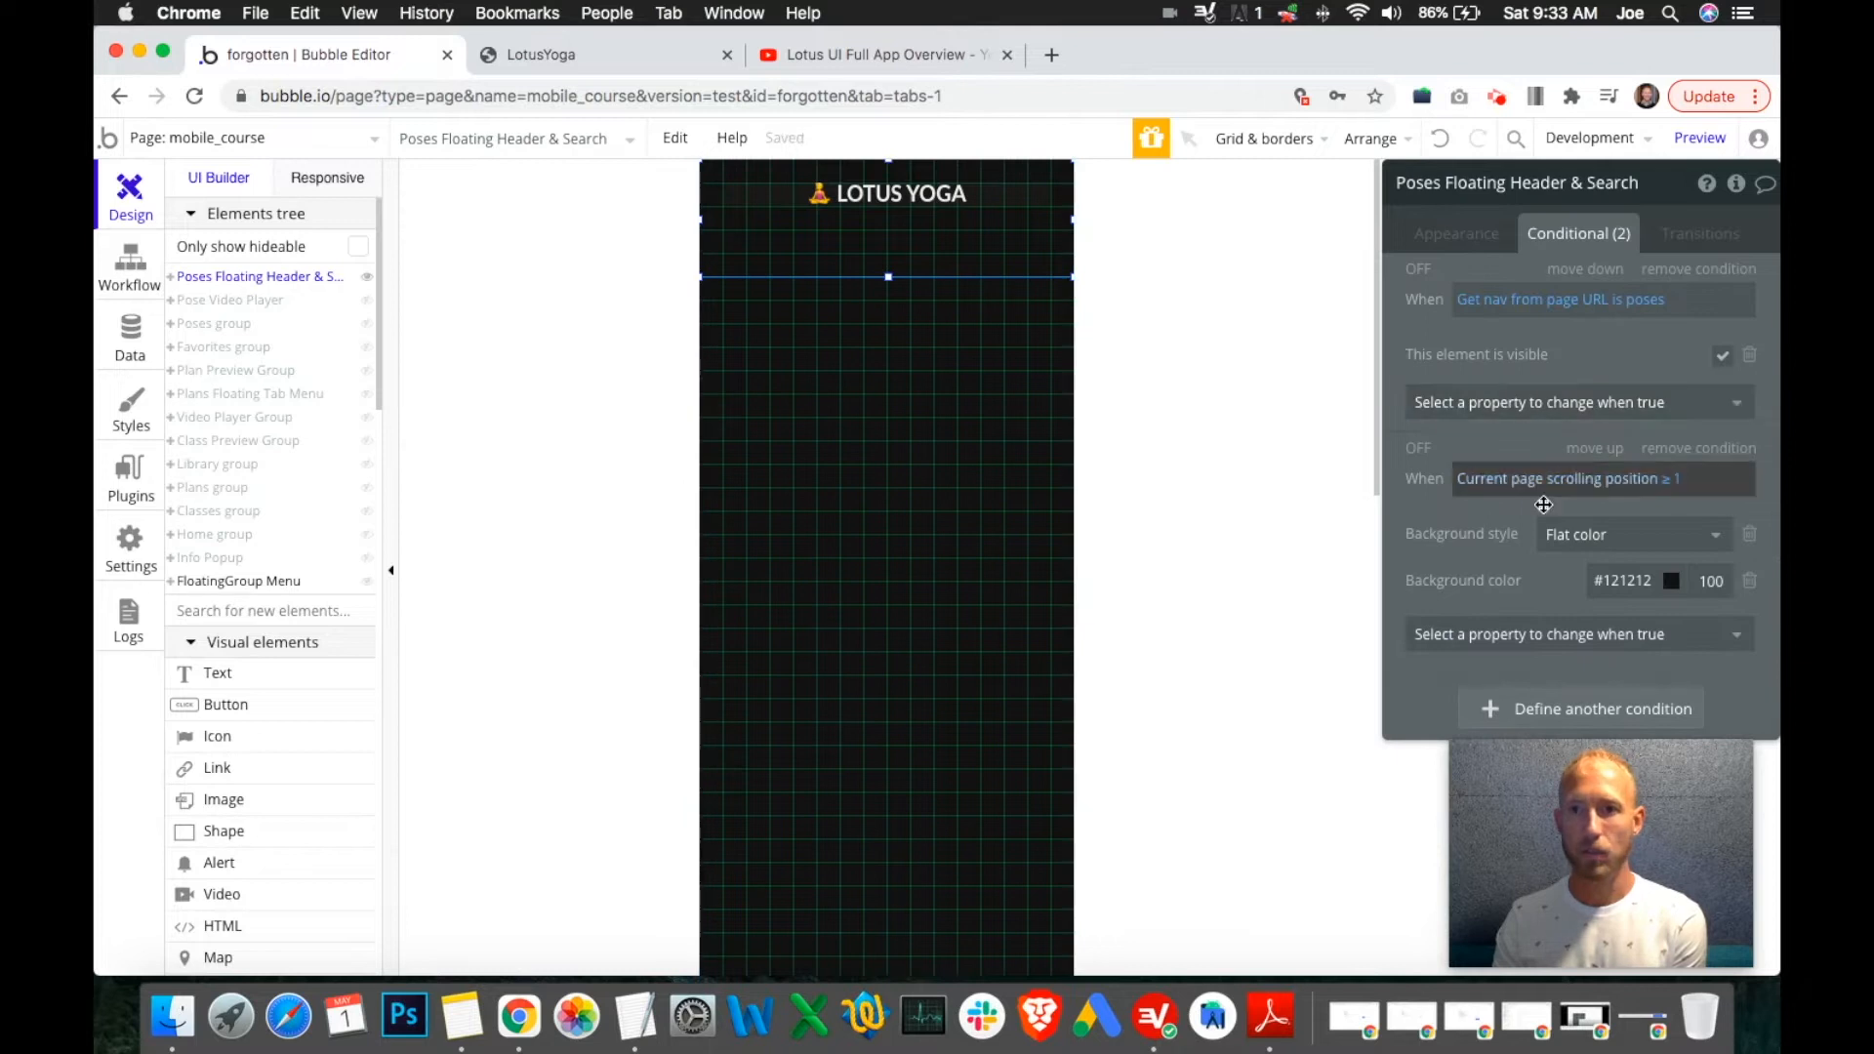
left_click(1456, 233)
scroll(1538, 415, "down", 3)
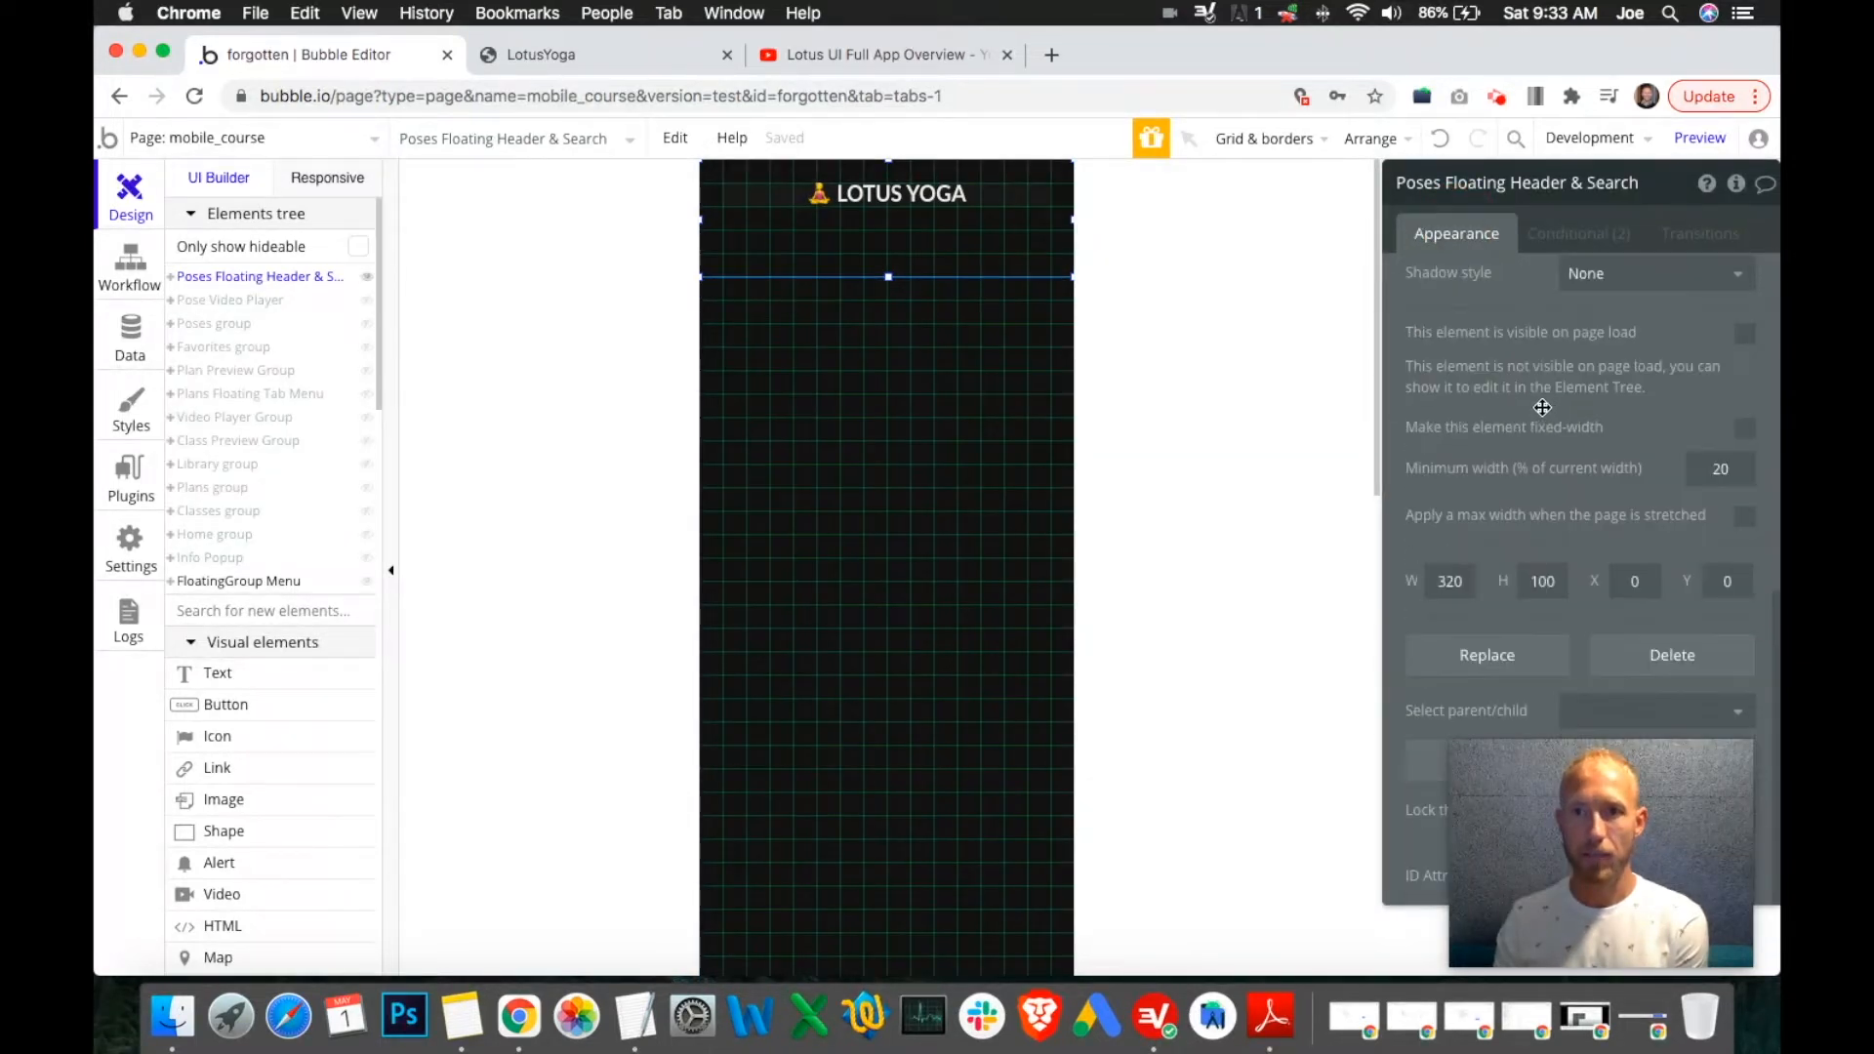
left_click(1542, 581)
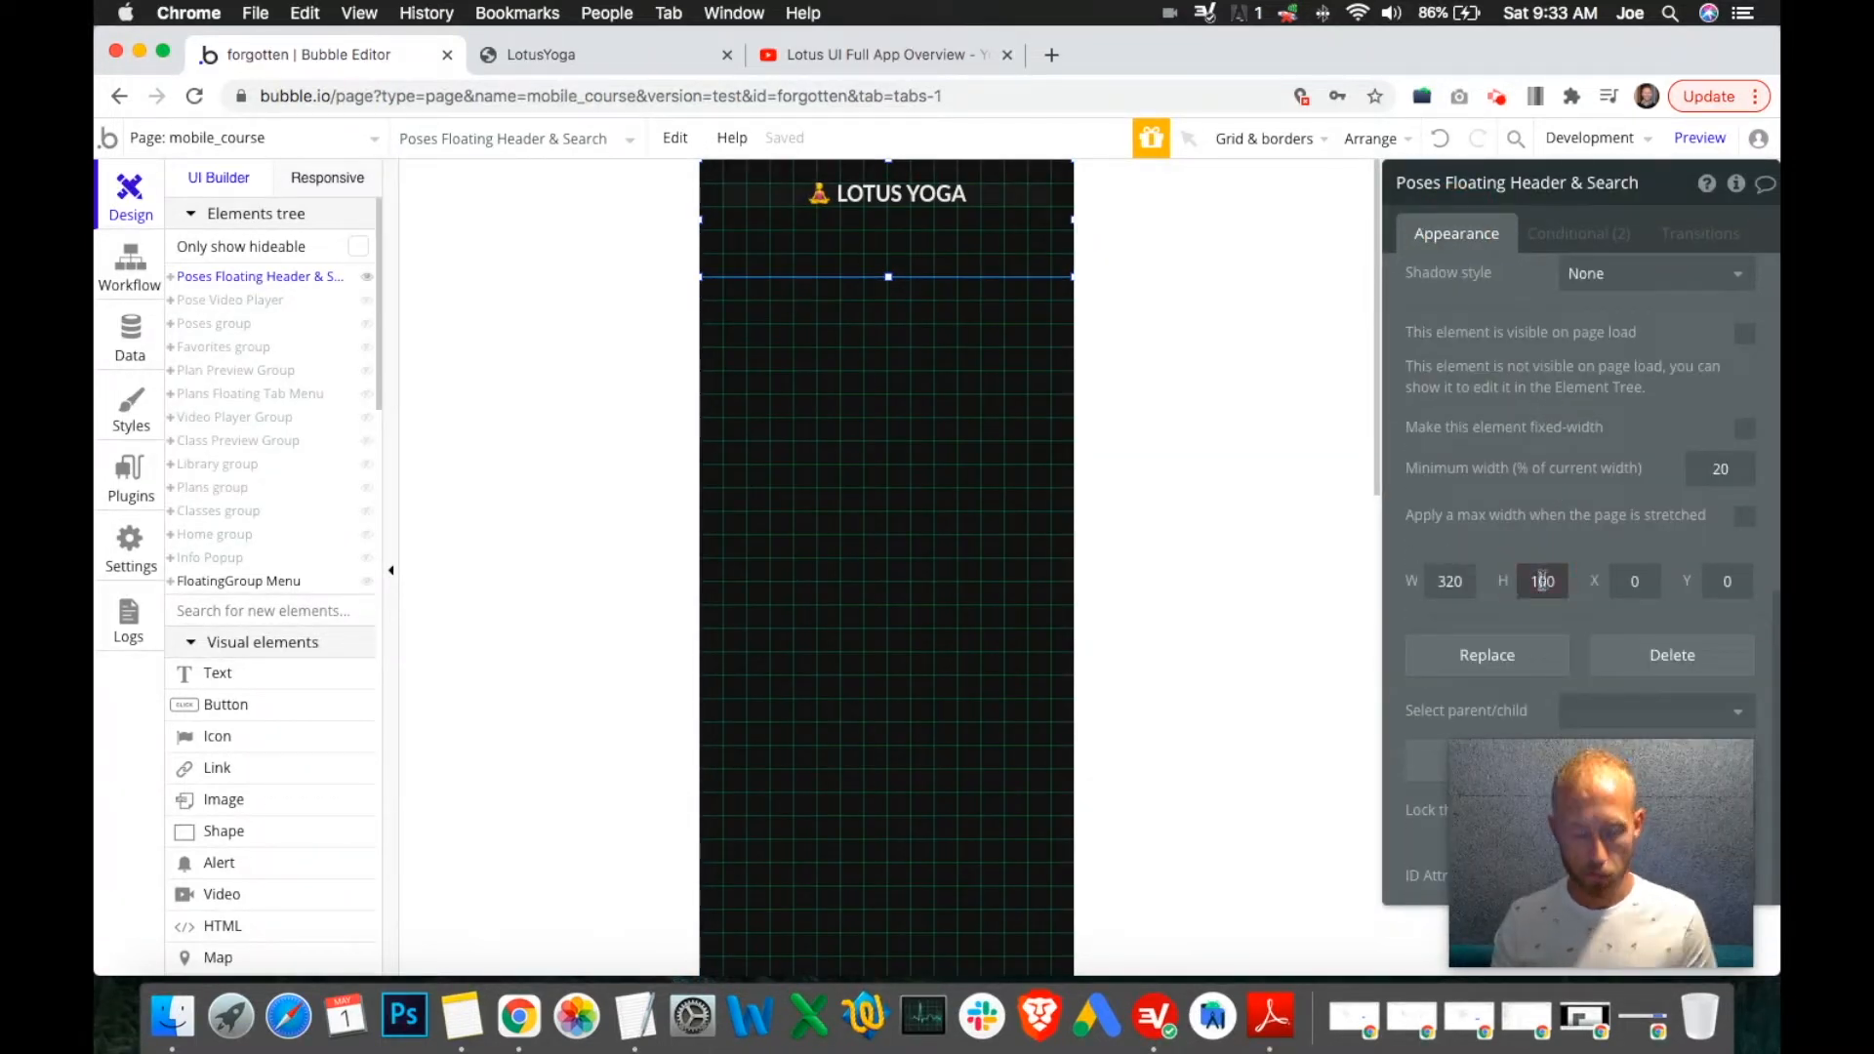
type("140")
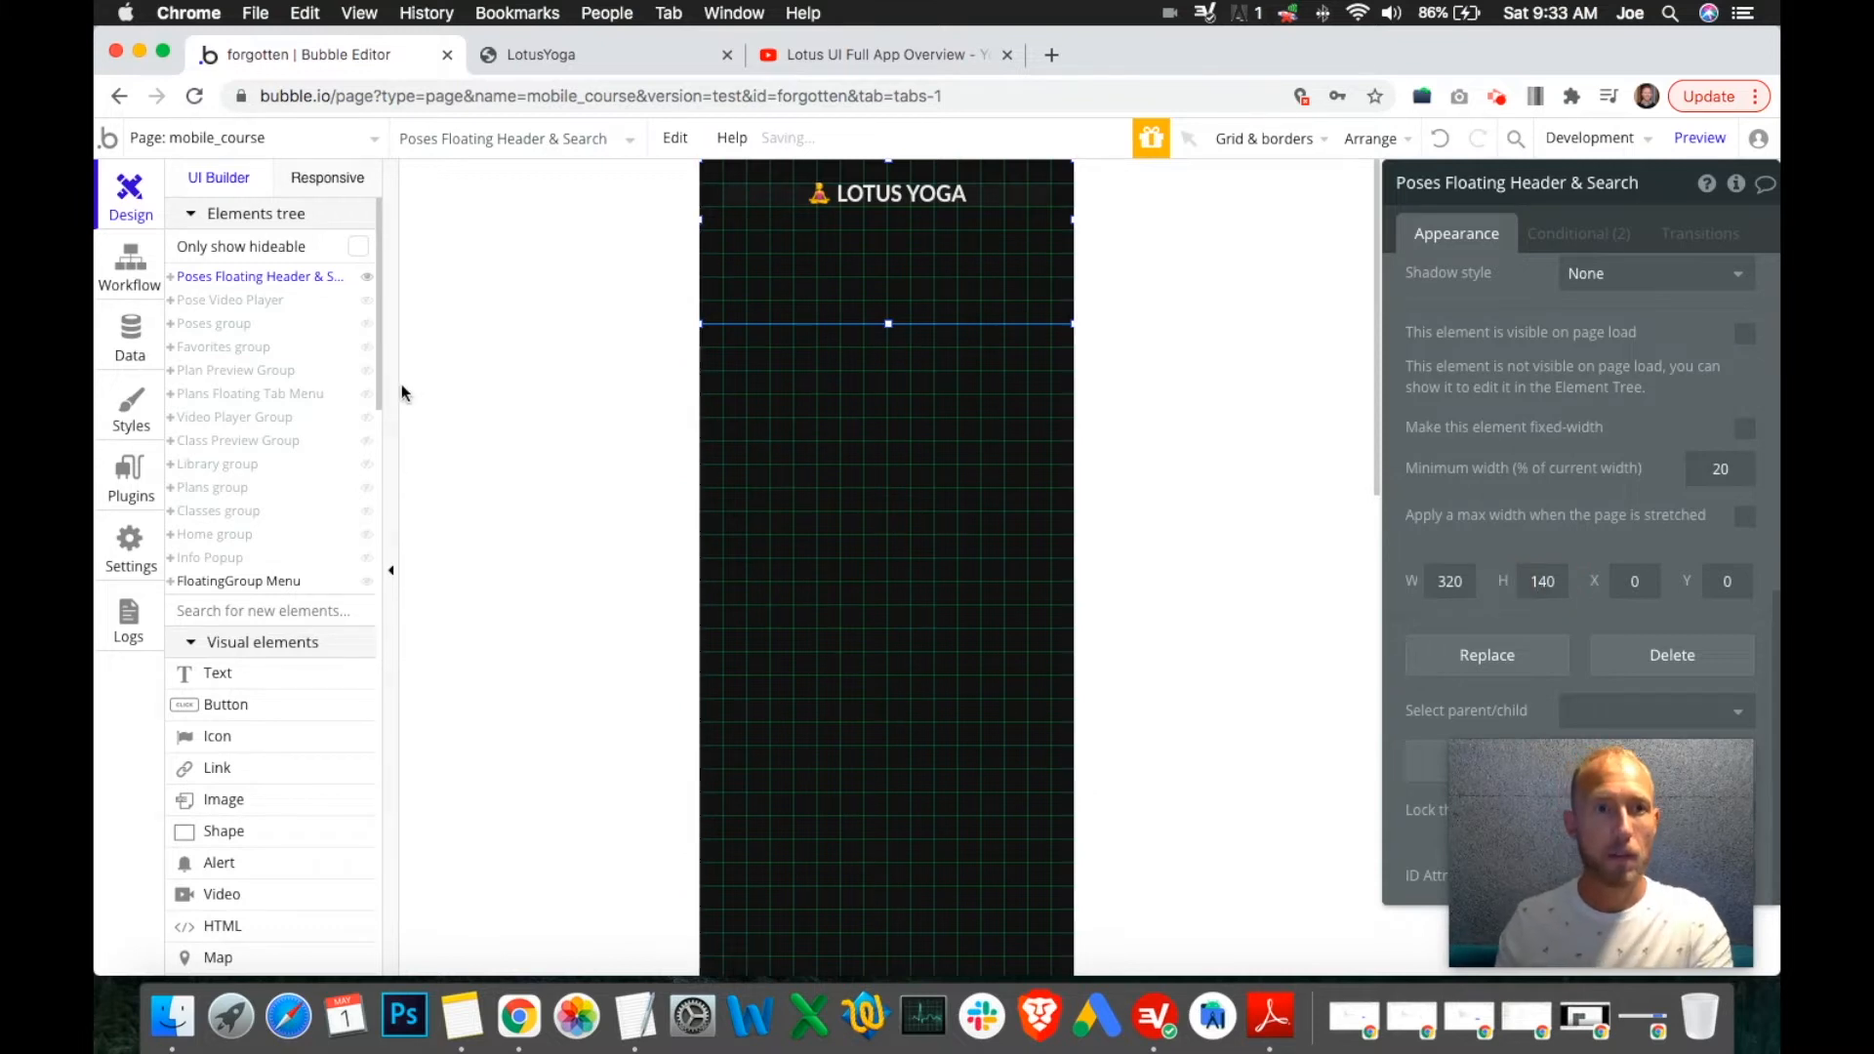
Delete the duplicate LOTUS YOGA text from the Poses group, hiding the floating header while doing so and showing it again.
left_click(367, 325)
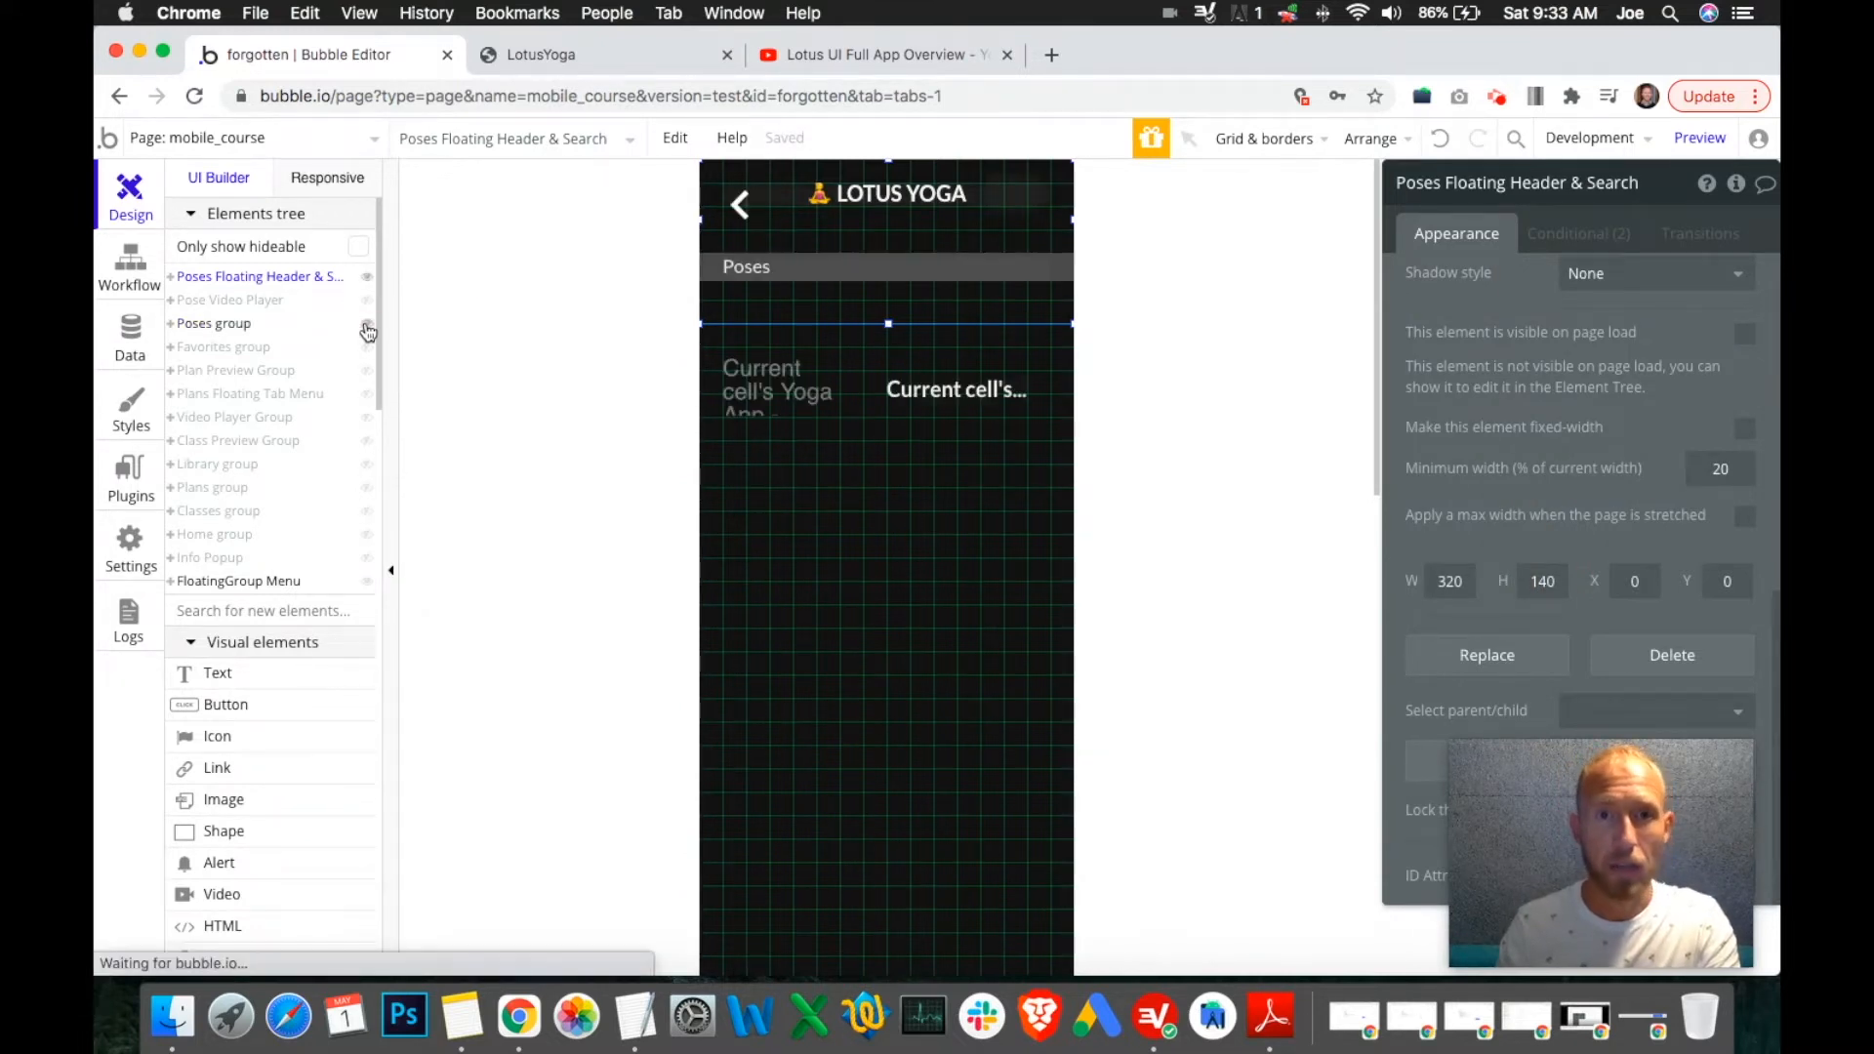
left_click(171, 323)
left_click(367, 277)
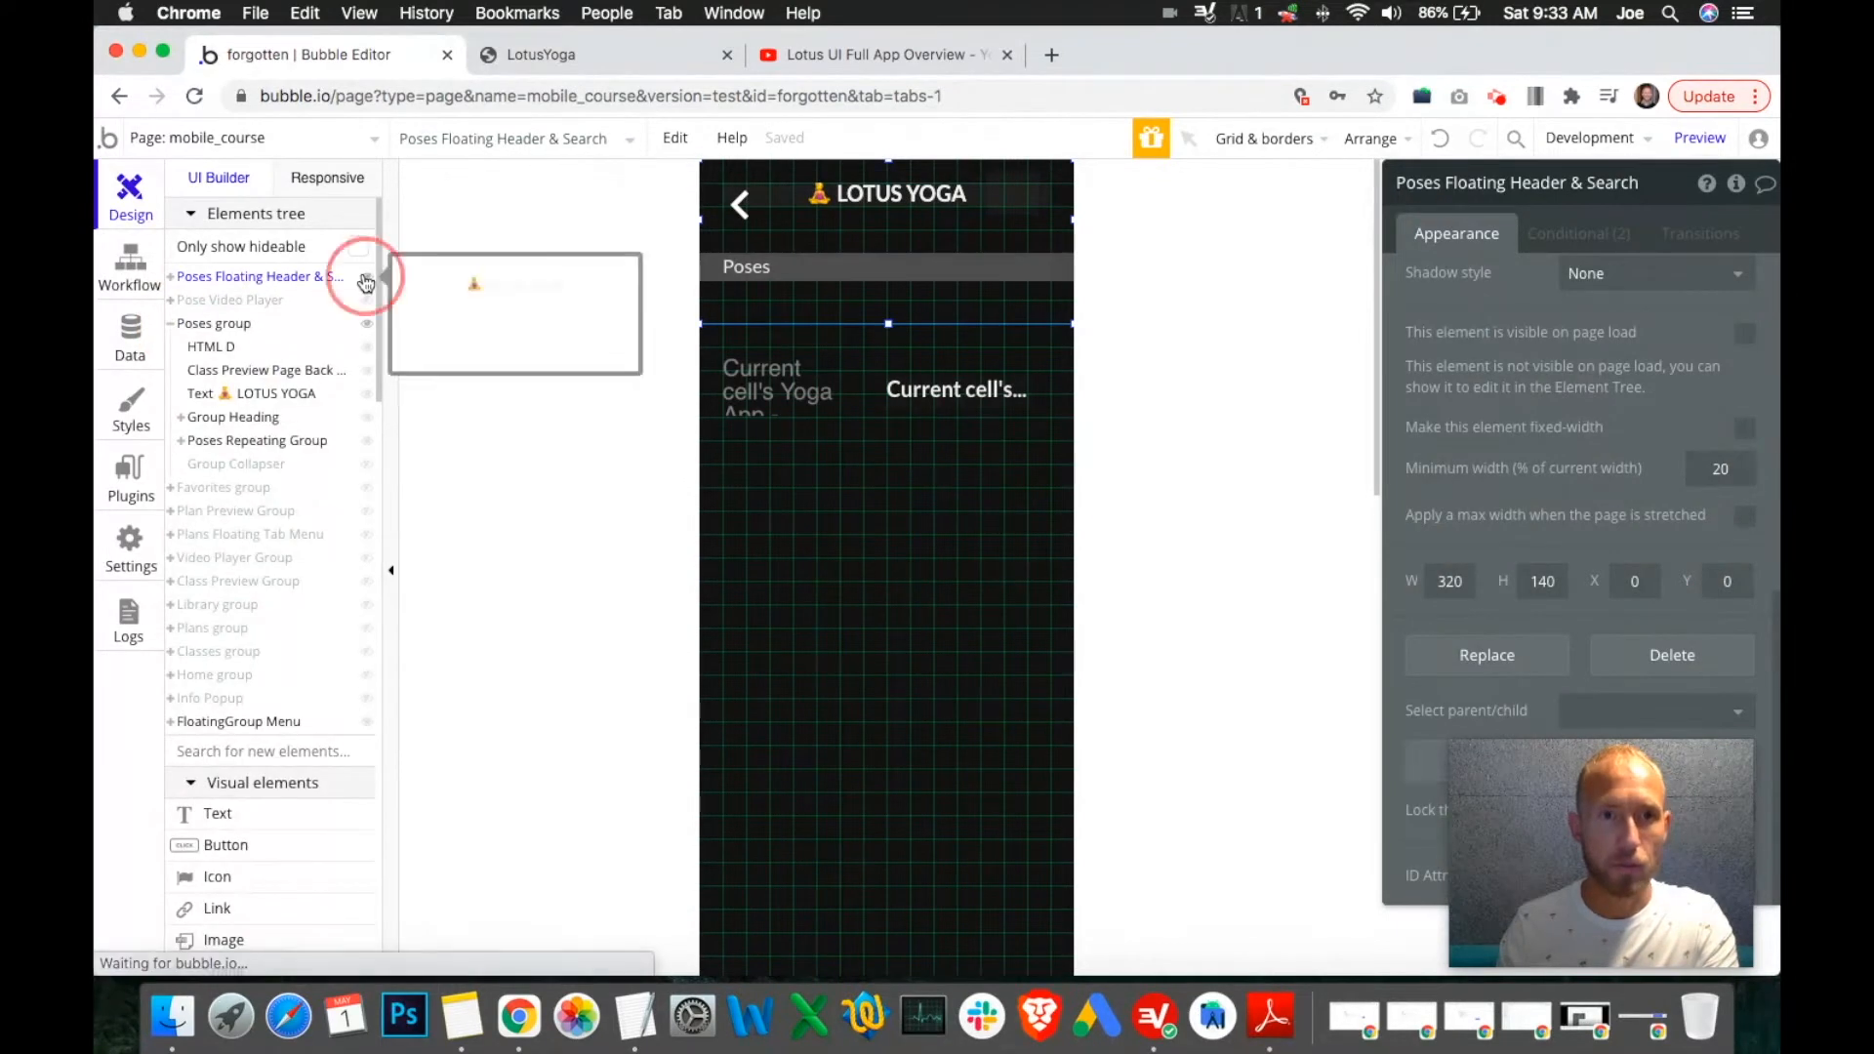
left_click(282, 395)
right_click(282, 395)
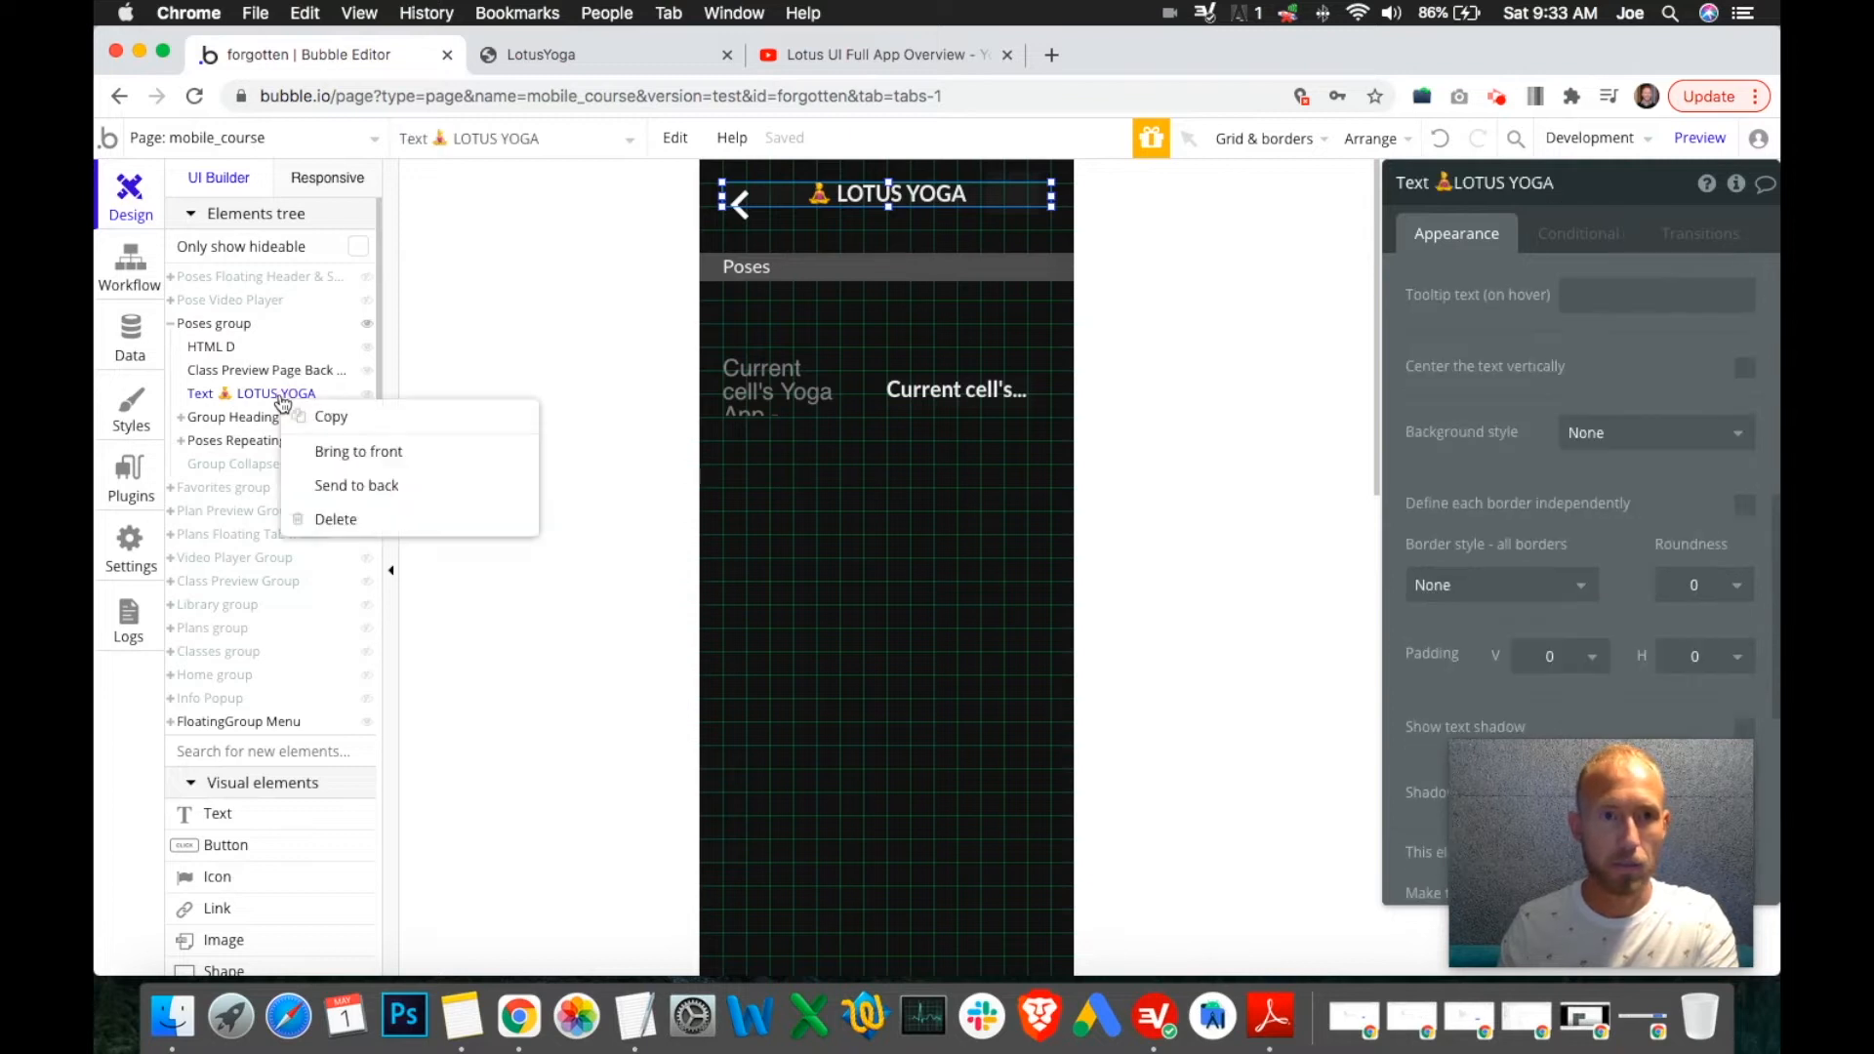
left_click(344, 522)
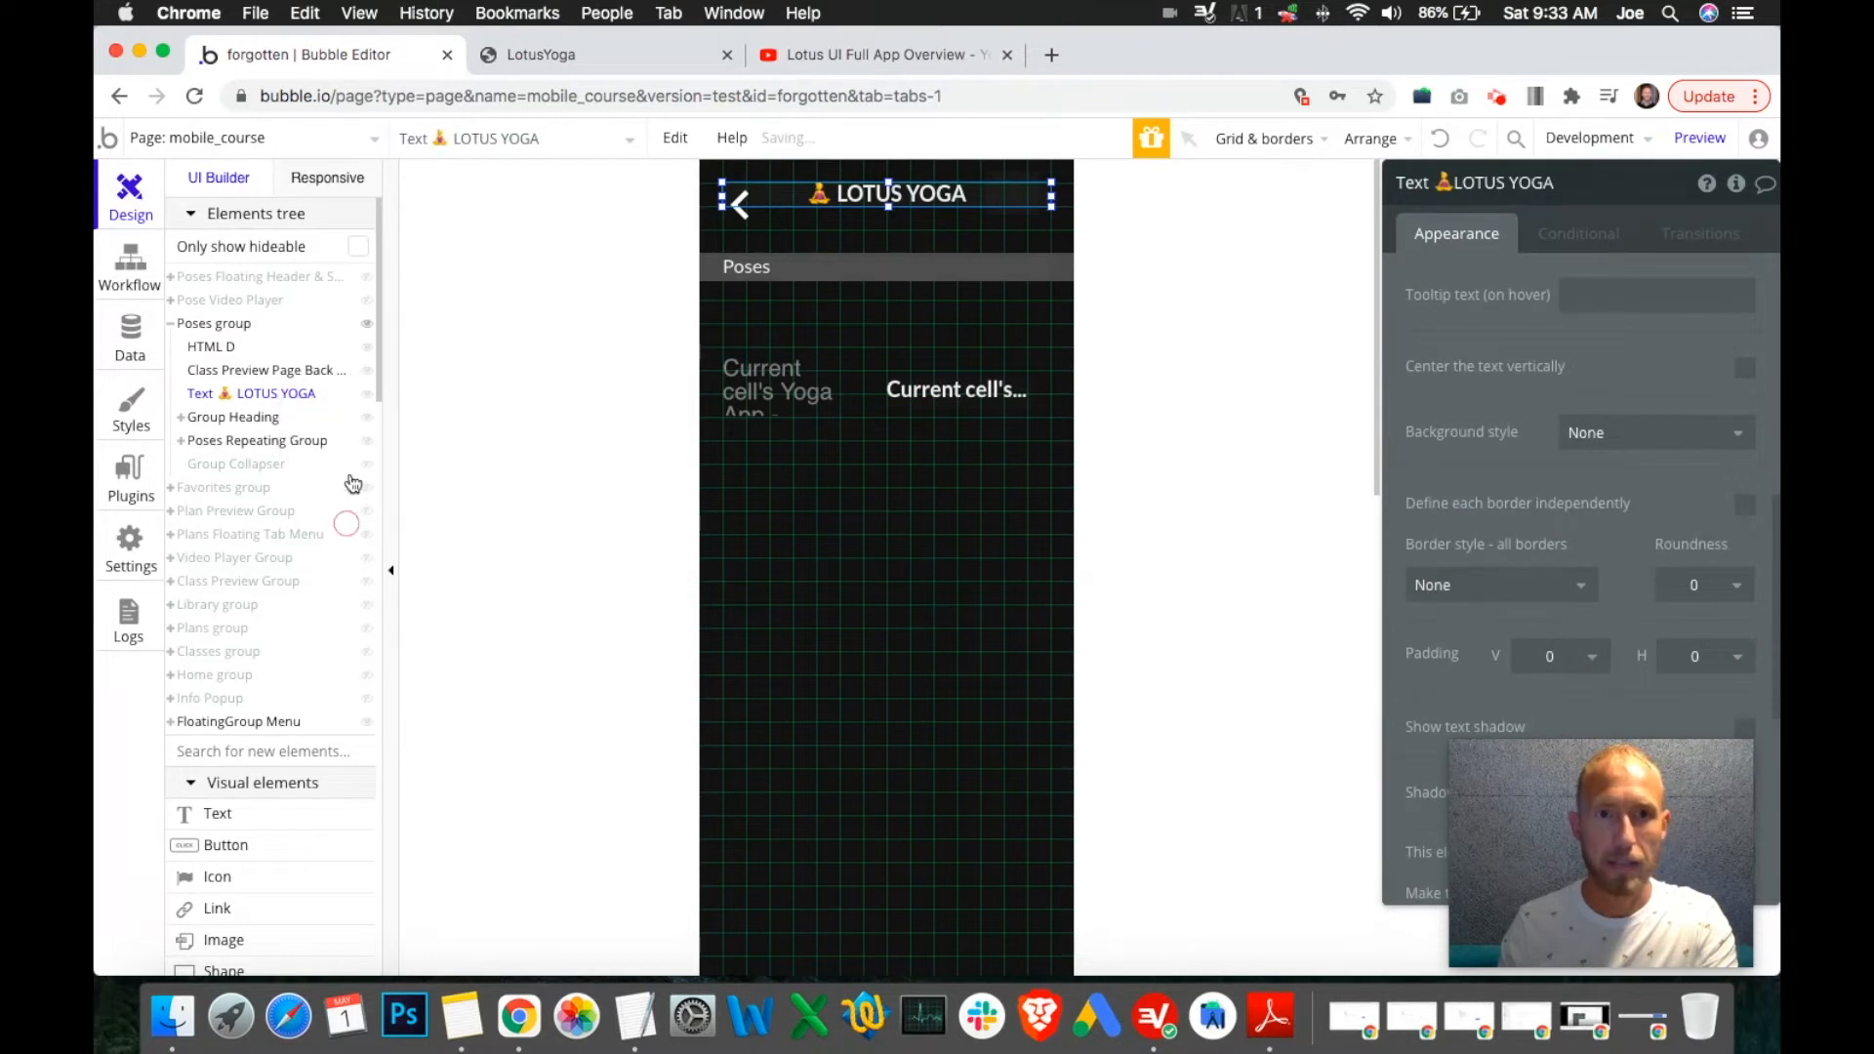
left_click(368, 281)
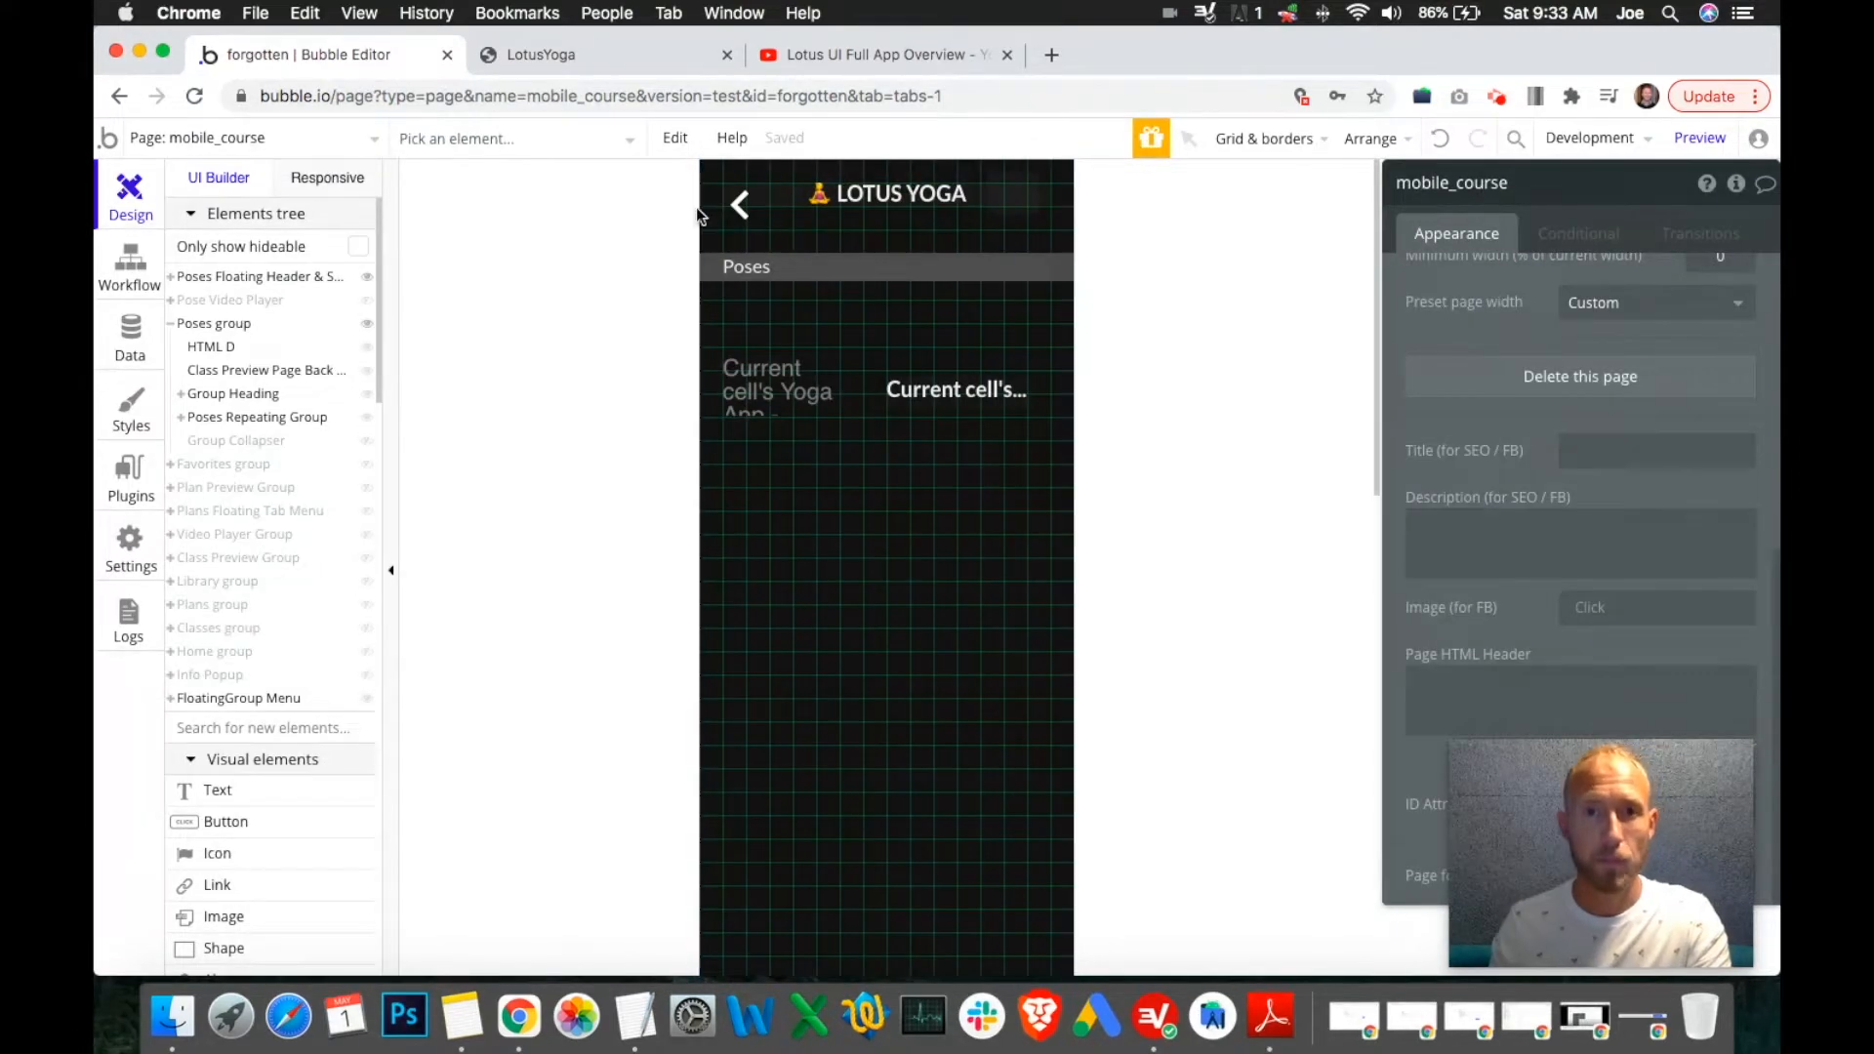
left_click(770, 231)
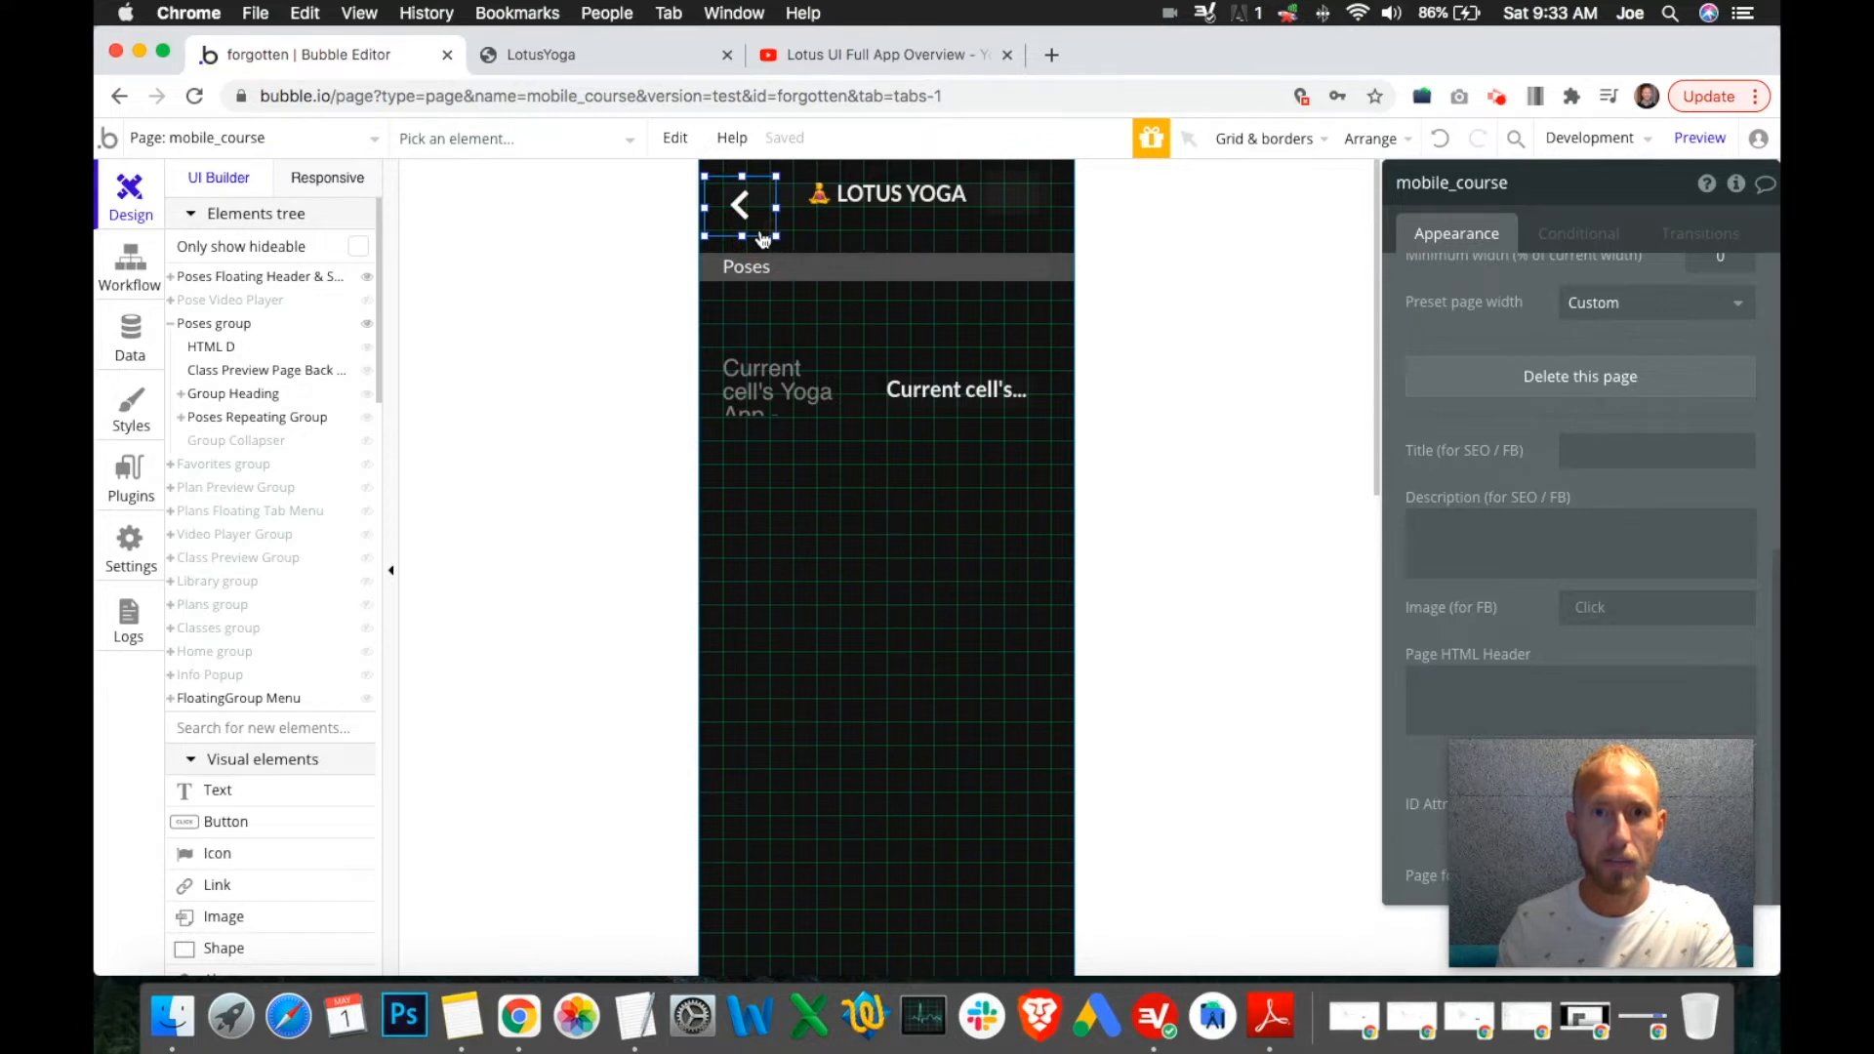
right_click(763, 239)
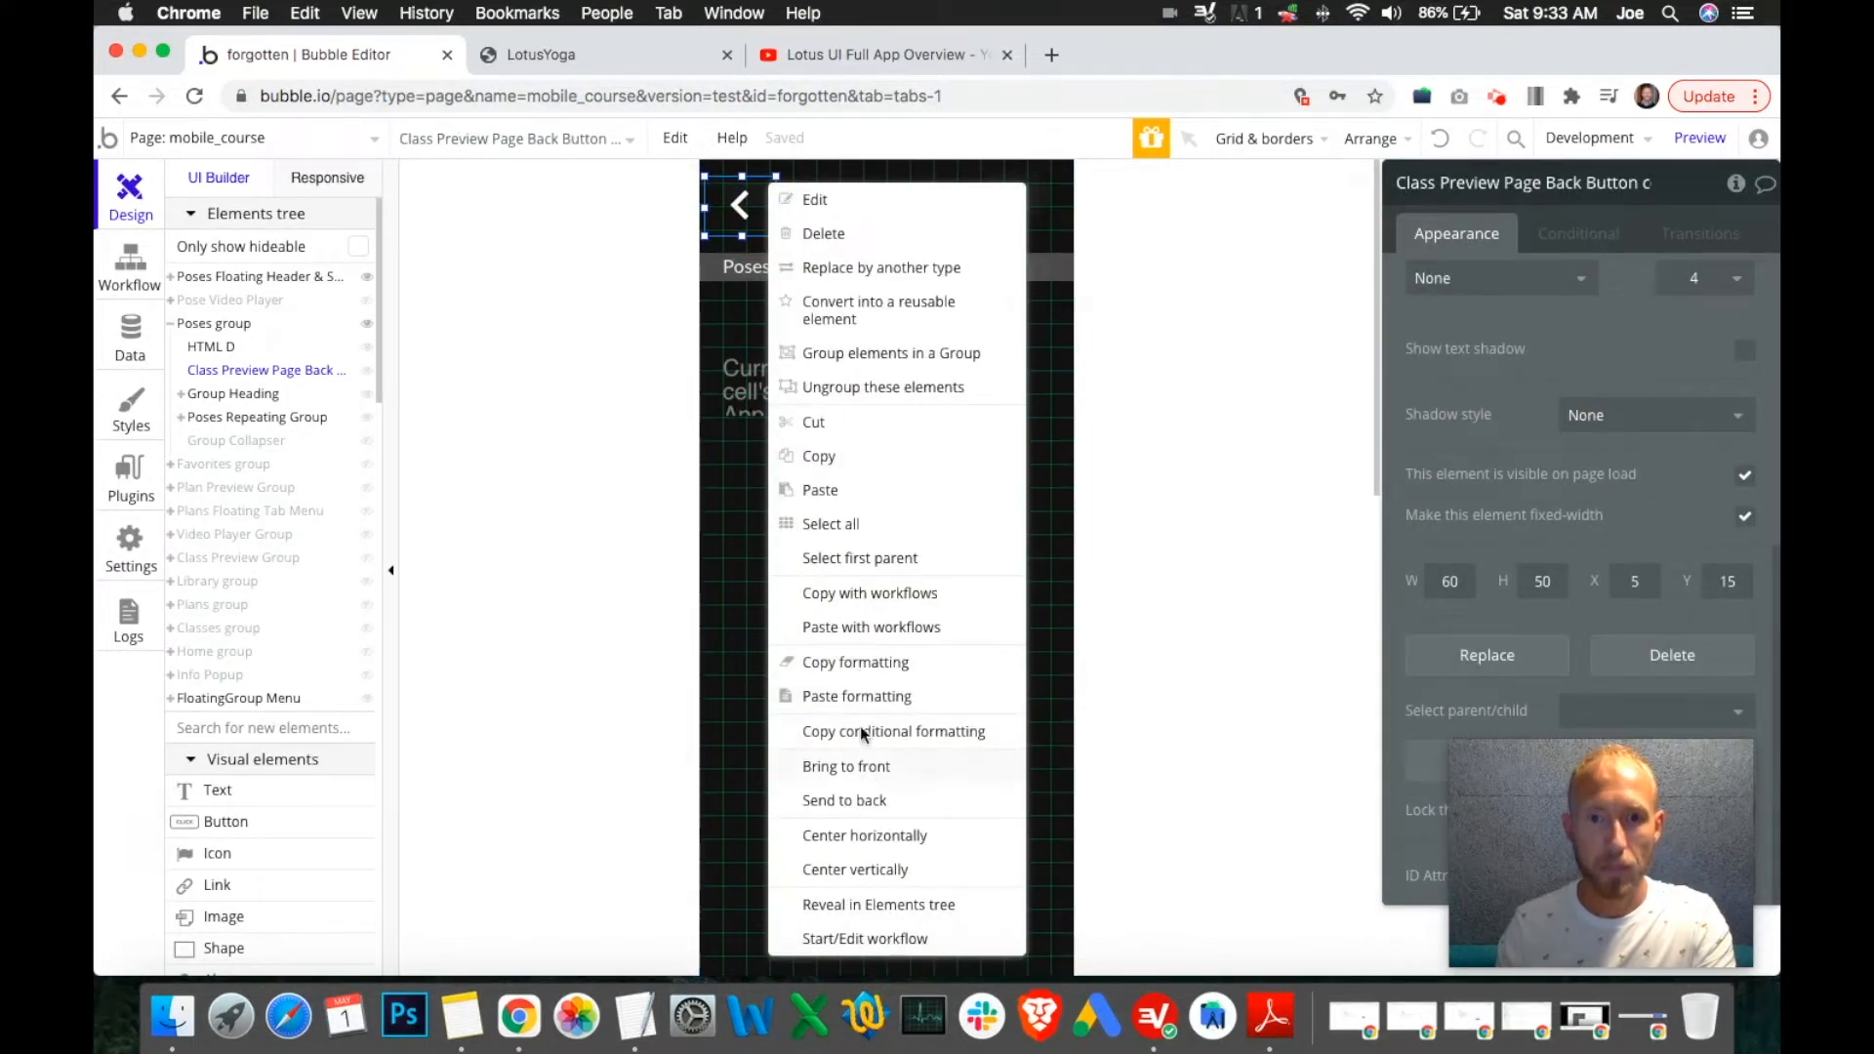
left_click(862, 605)
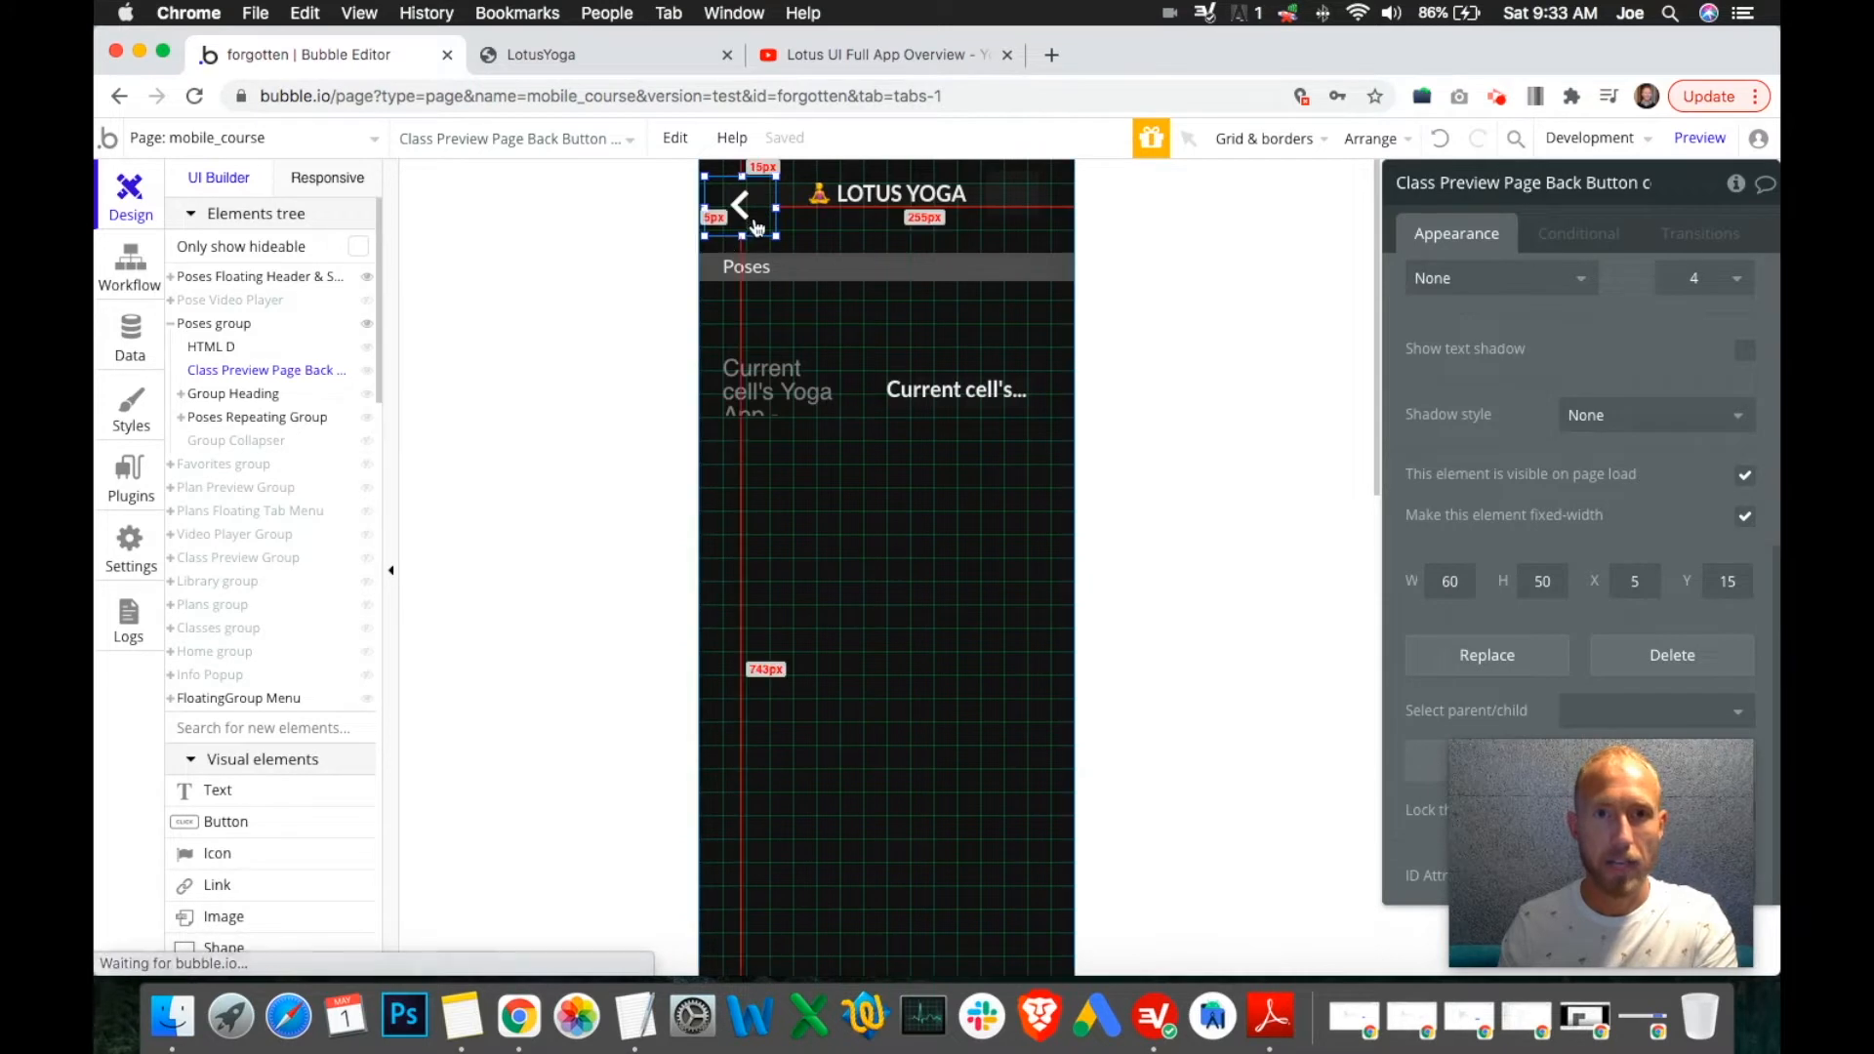
left_click_drag(751, 225, 883, 703)
left_click(1440, 138)
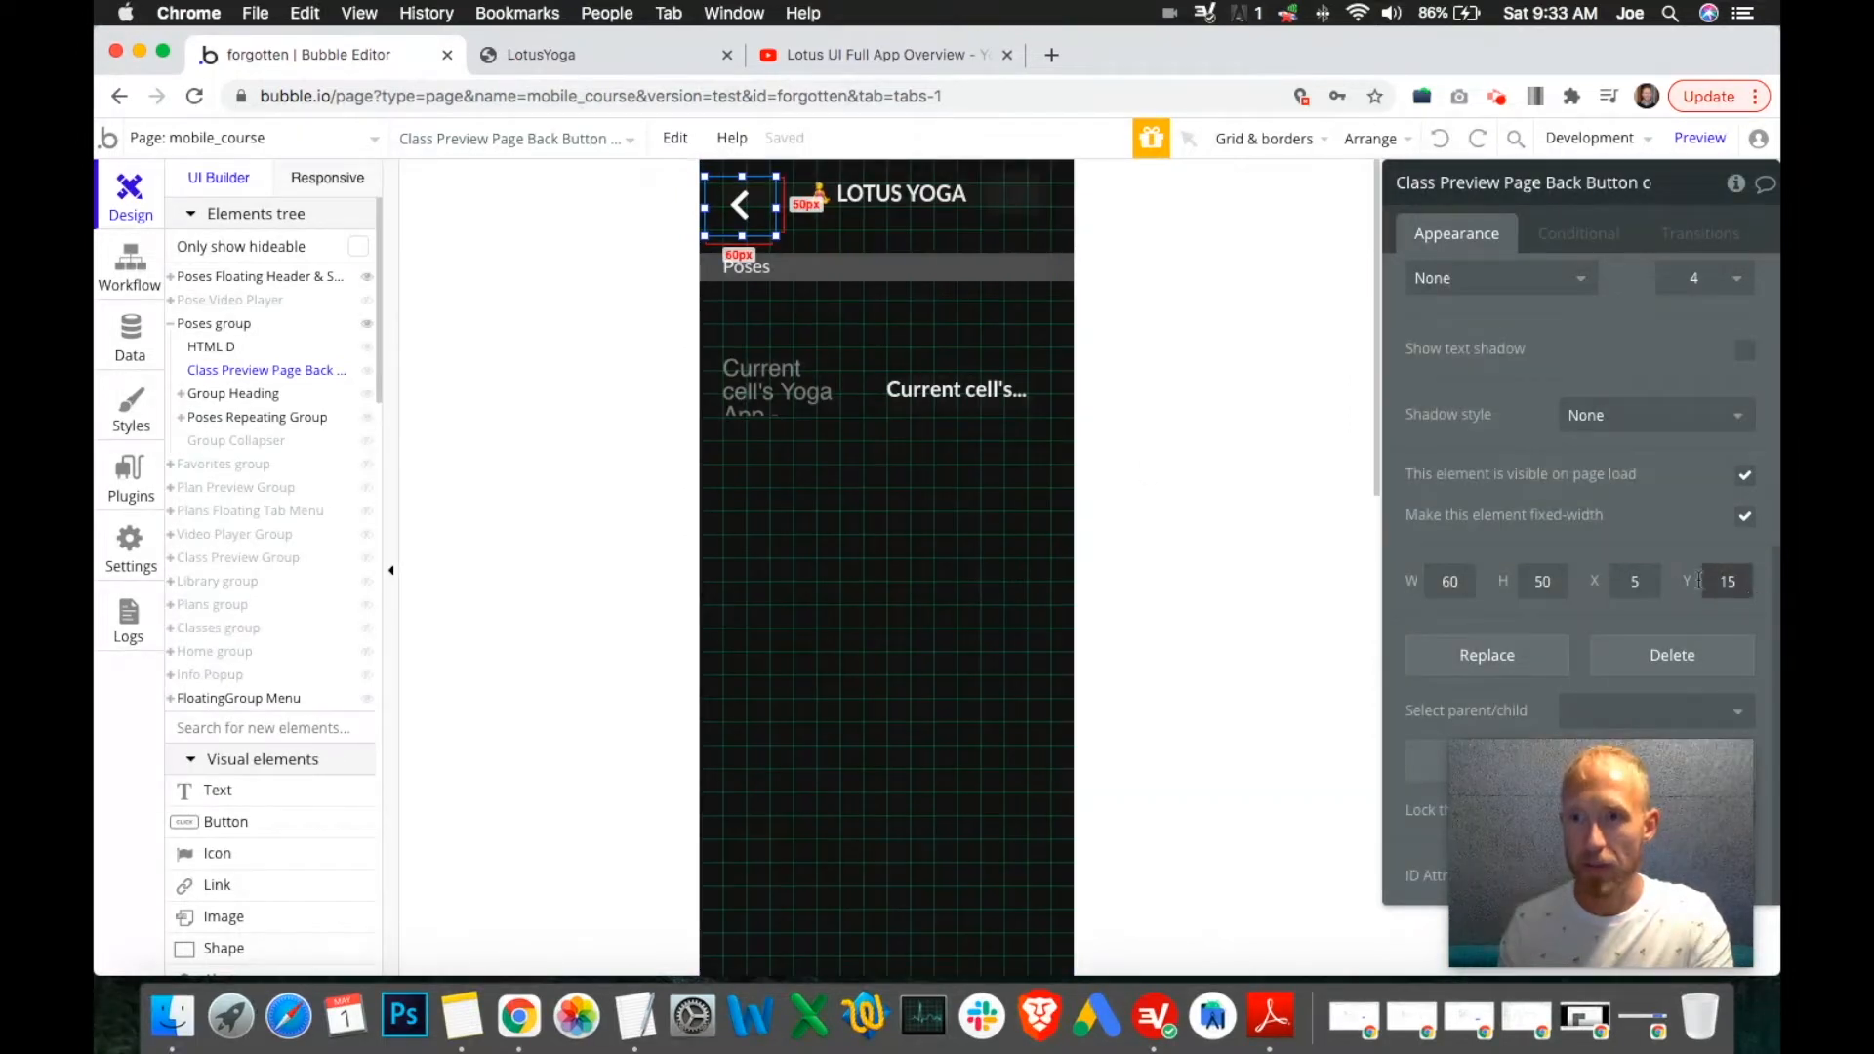
Move the back button out of the Poses group via the bottom navigation menu onto the empty page, with the Poses group hidden.
left_click_drag(760, 225, 887, 741)
left_click_drag(900, 331, 808, 628)
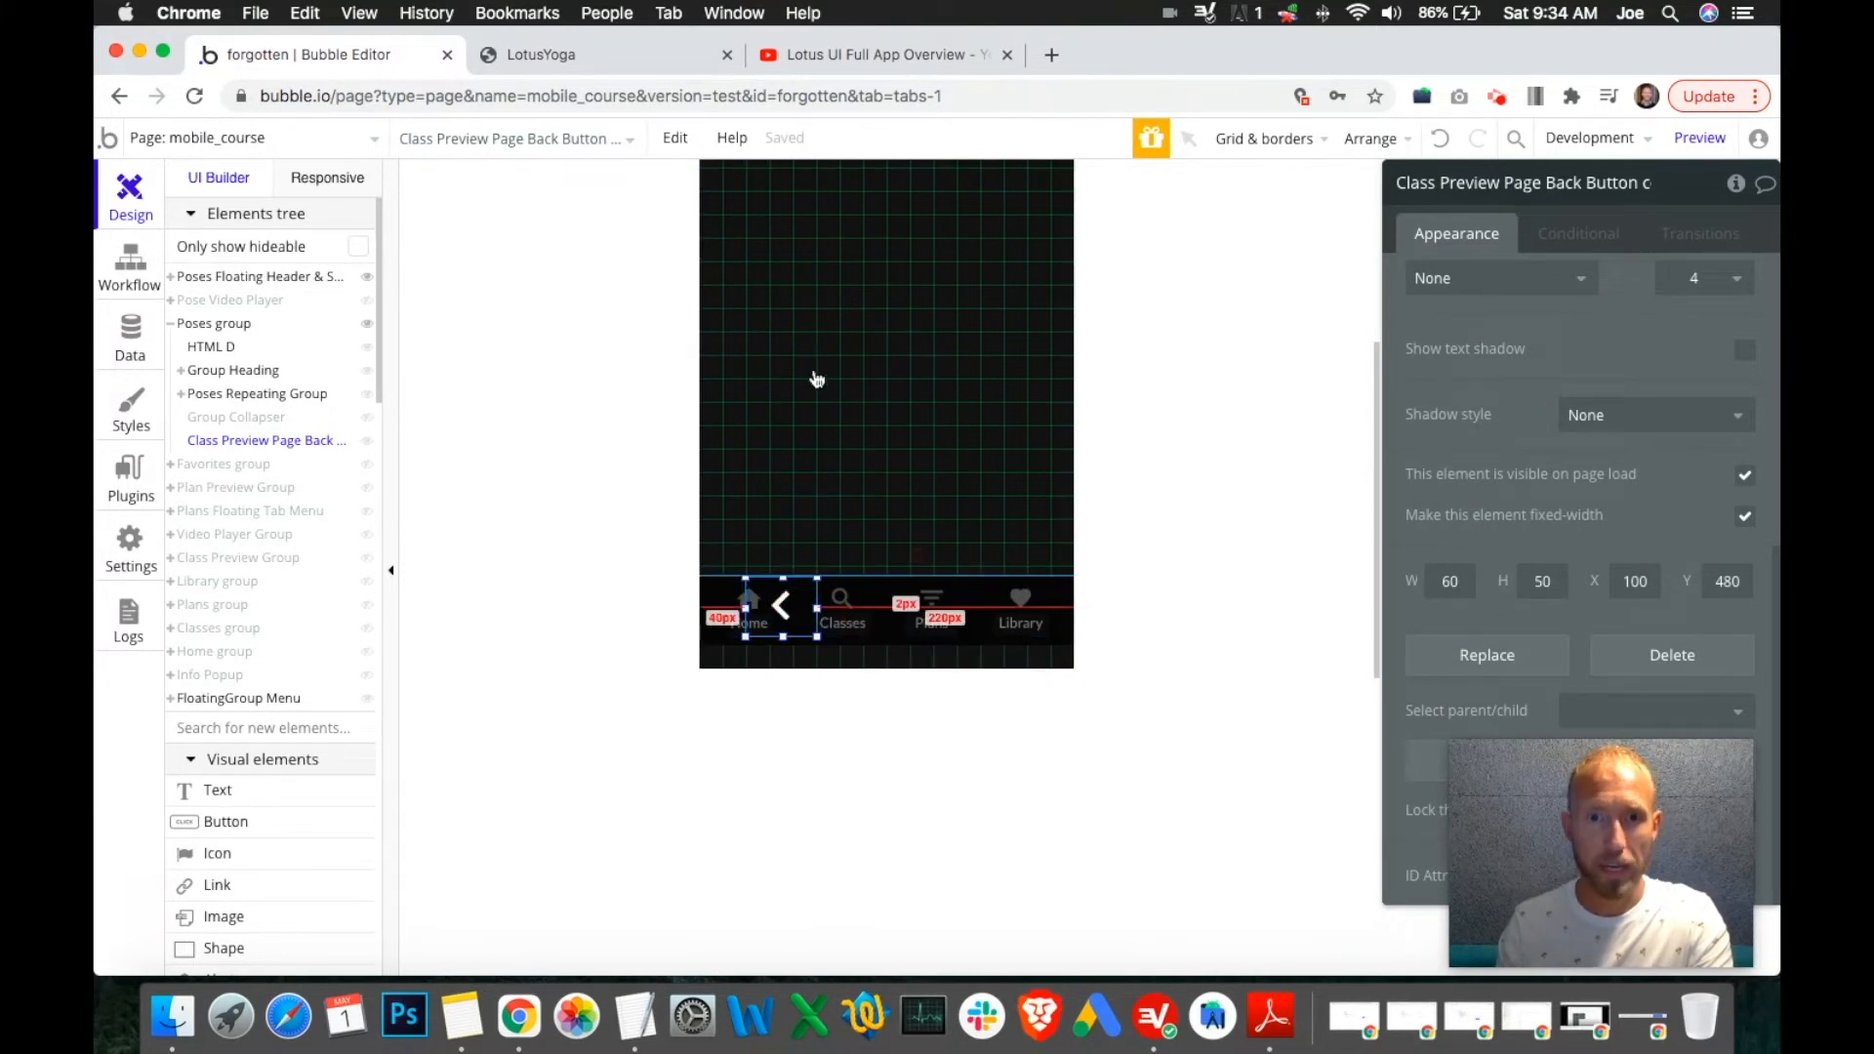
left_click(369, 325)
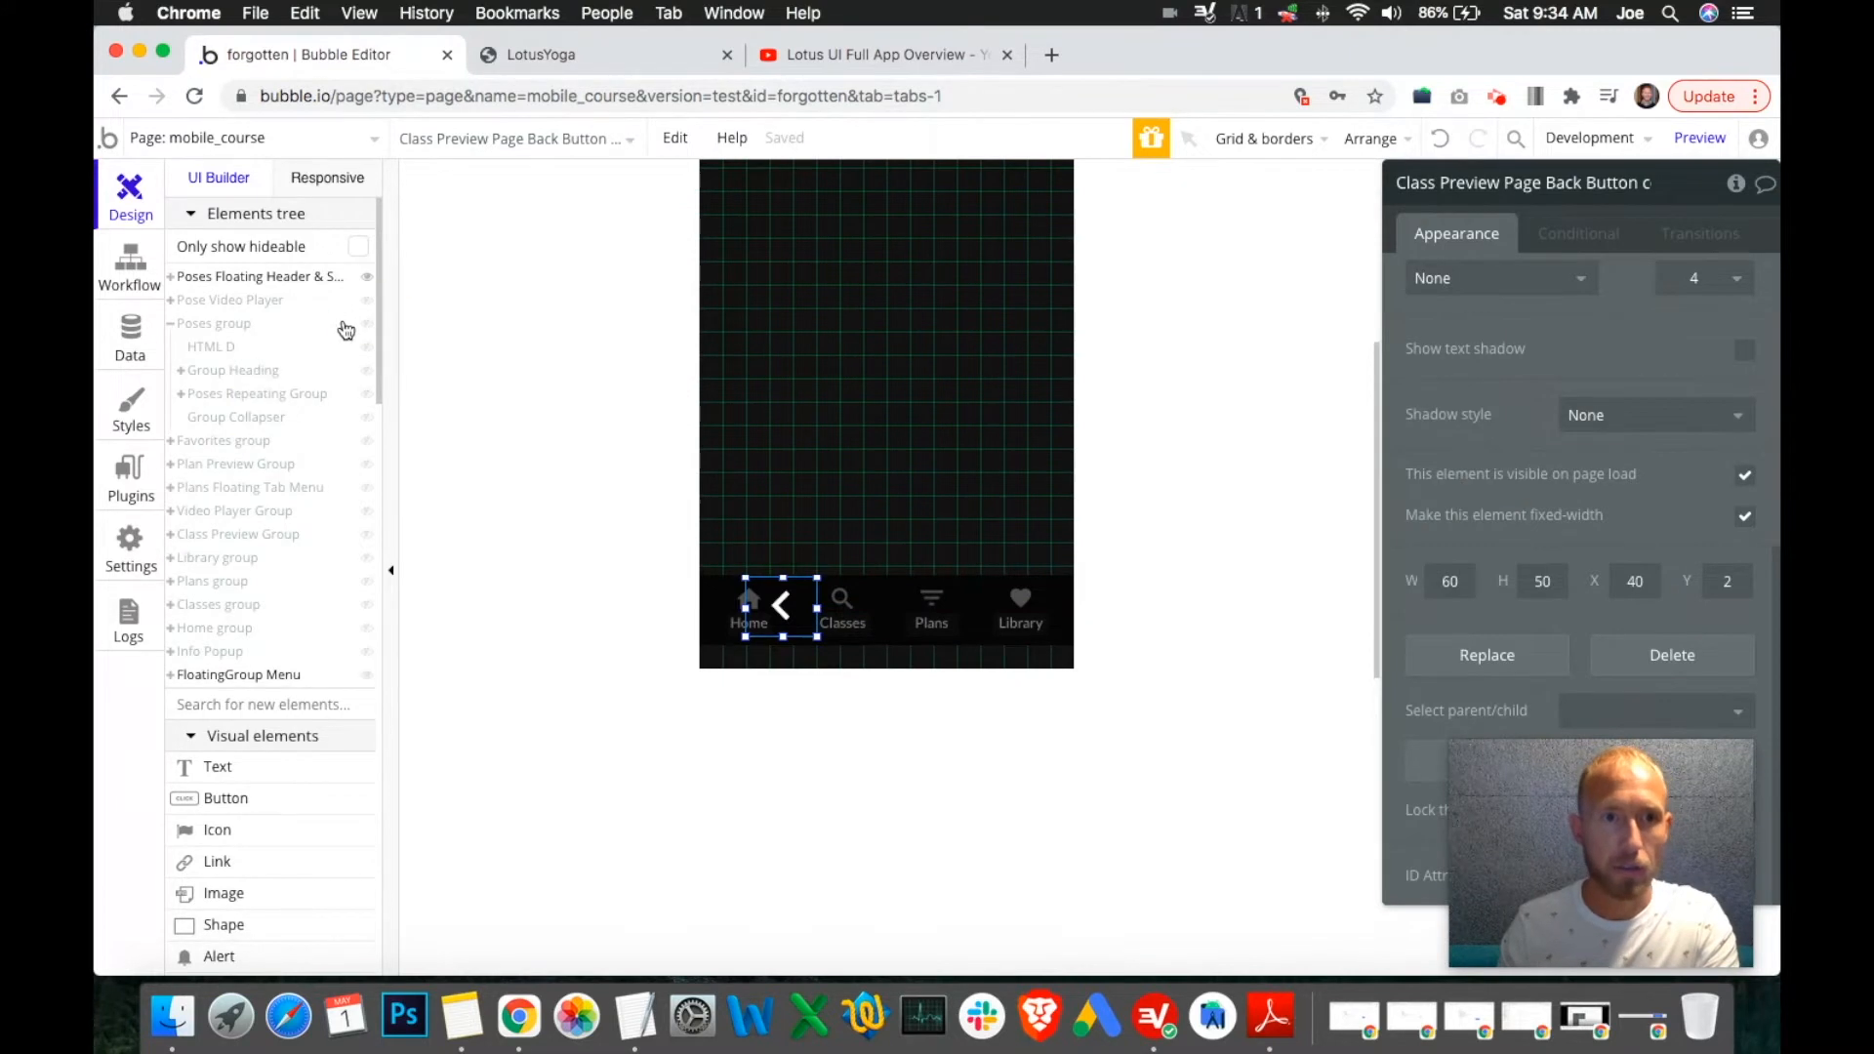
left_click_drag(809, 609, 834, 265)
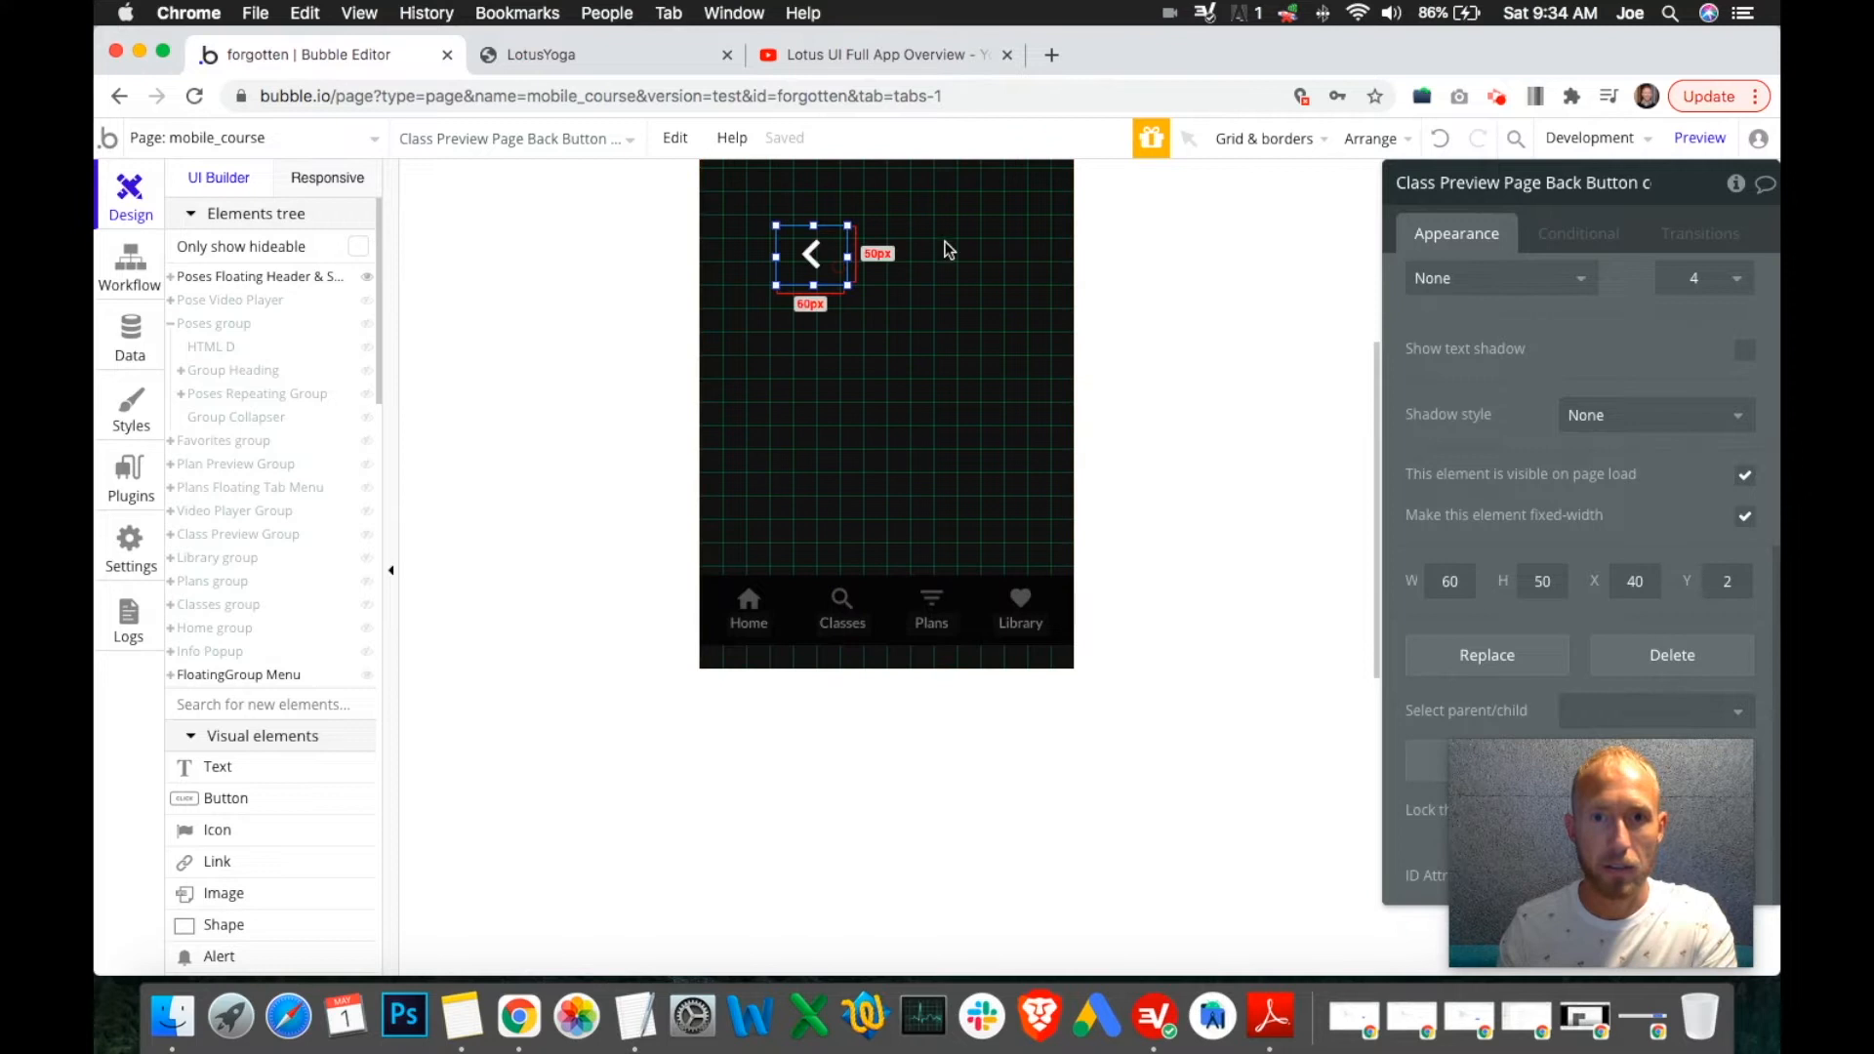
Place the back button inside the Poses floating header at X 5 and Y 15.
left_click(1329, 390)
scroll(953, 342, "up", 5)
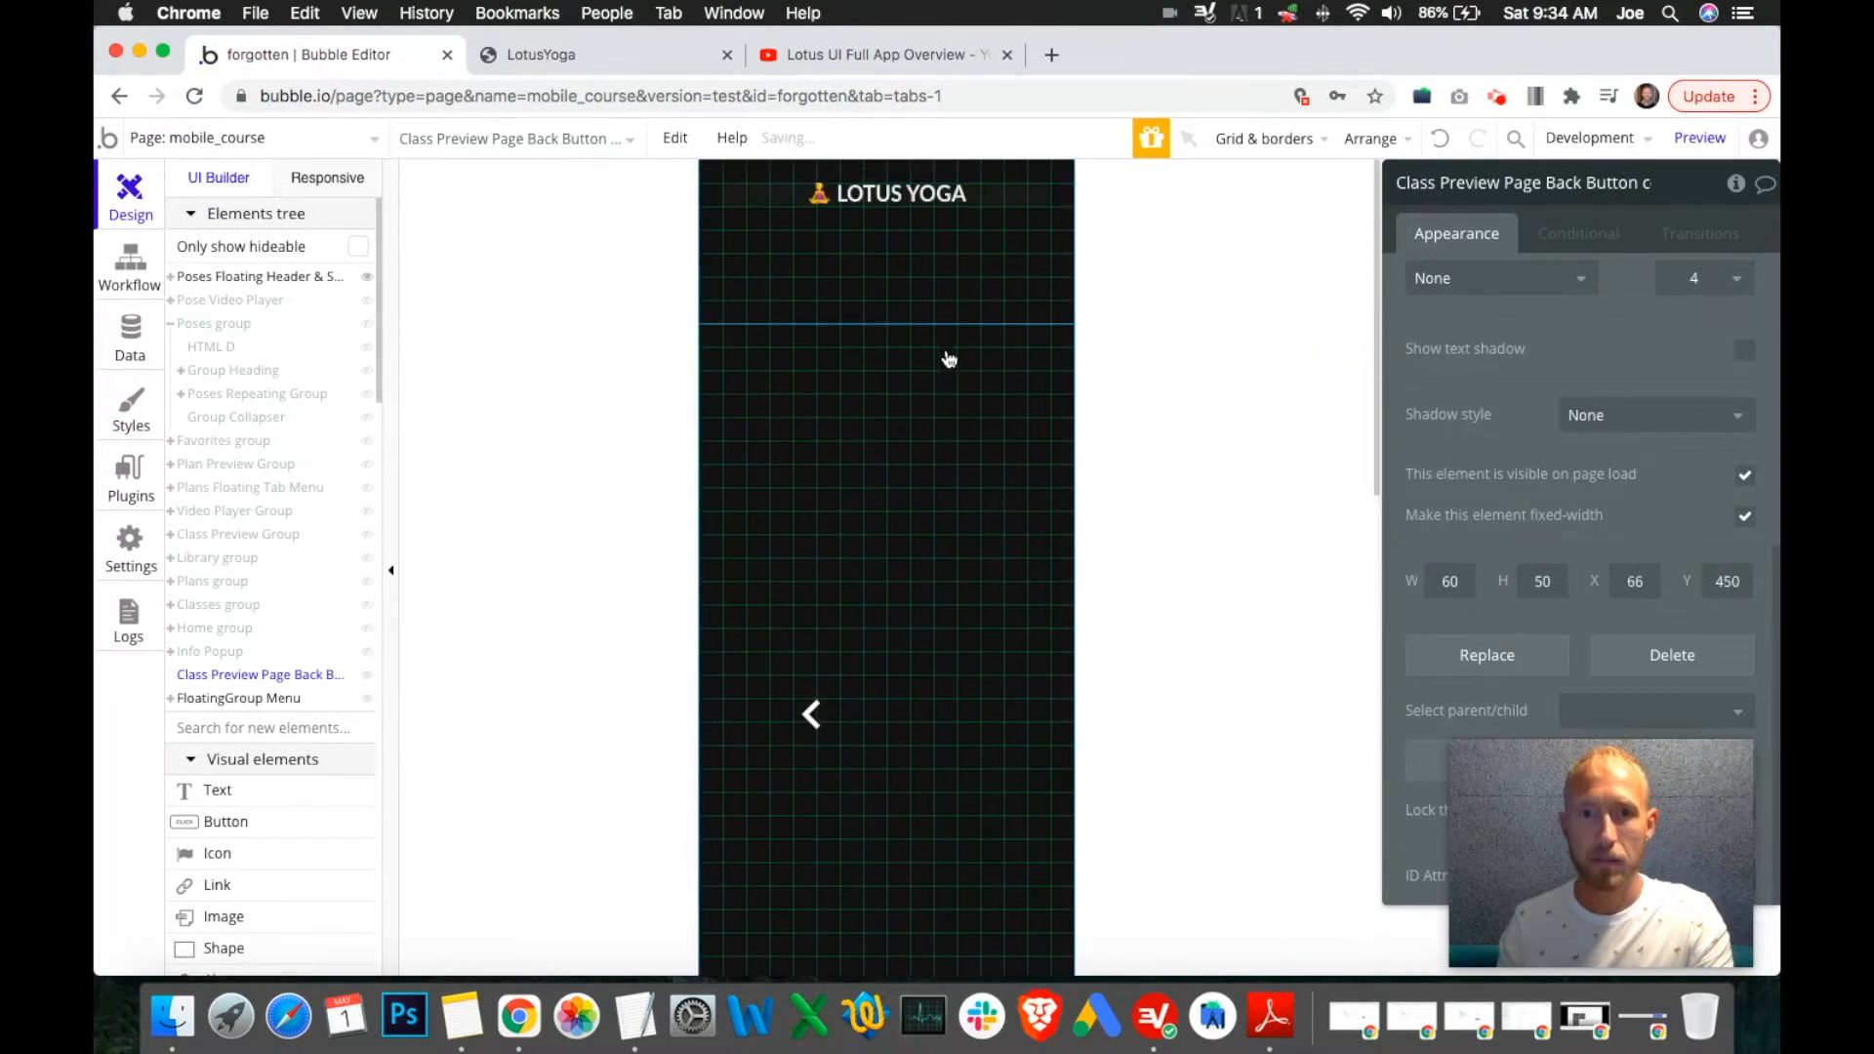
left_click_drag(815, 722, 764, 212)
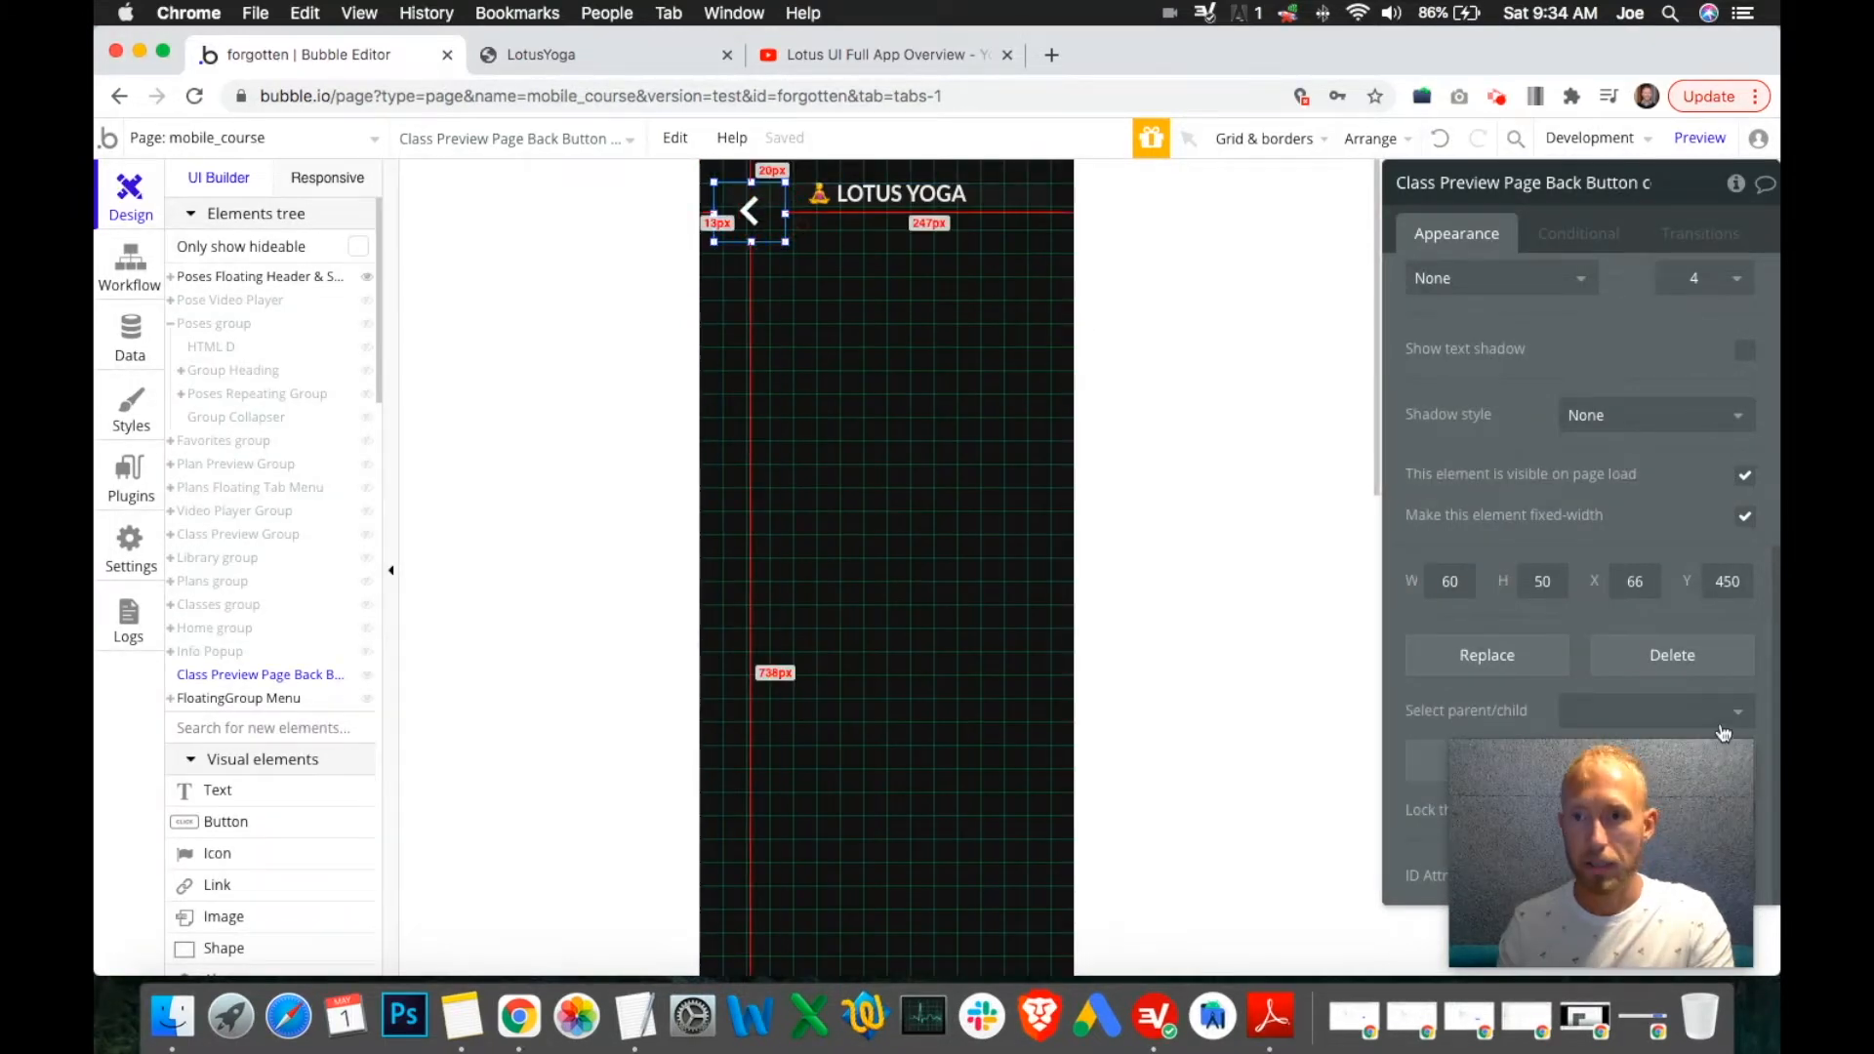
double_click(1628, 582)
type("5")
double_click(1726, 581)
type("15")
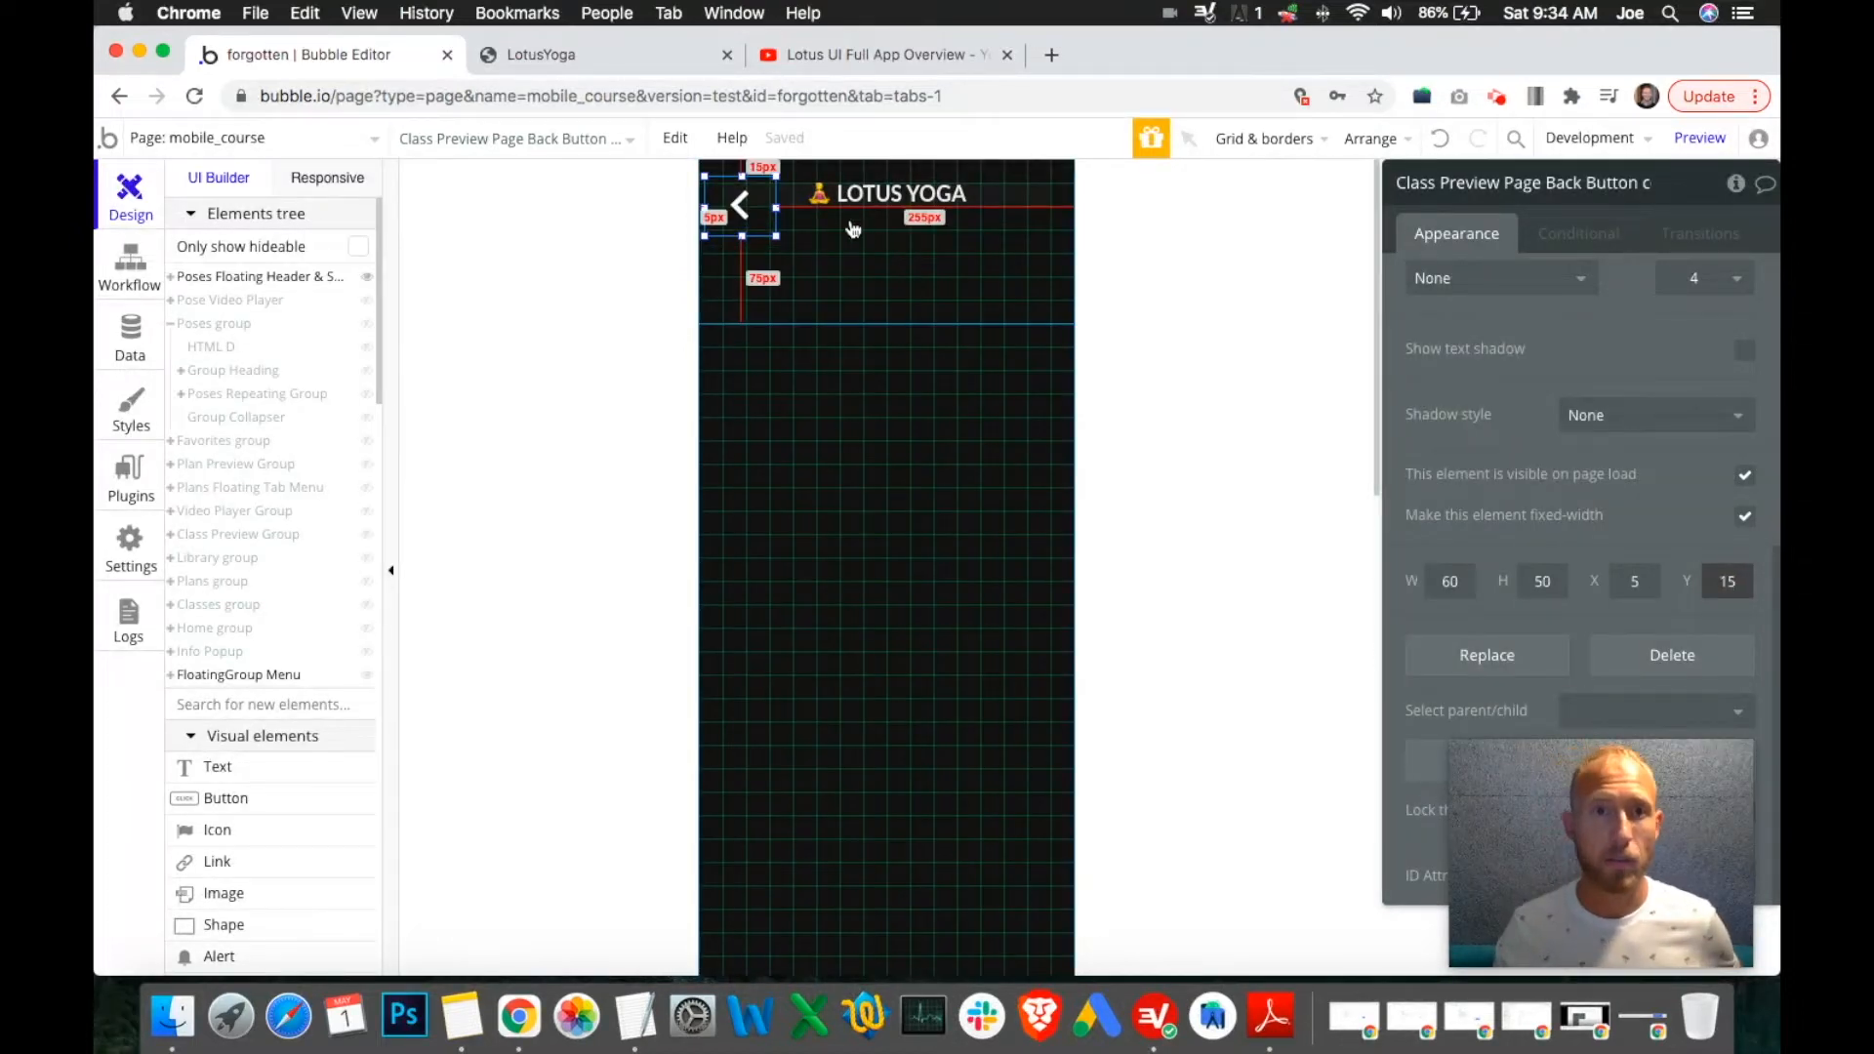
Hide the floating header, show the Poses group, and cut its Poses heading bar.
left_click(365, 285)
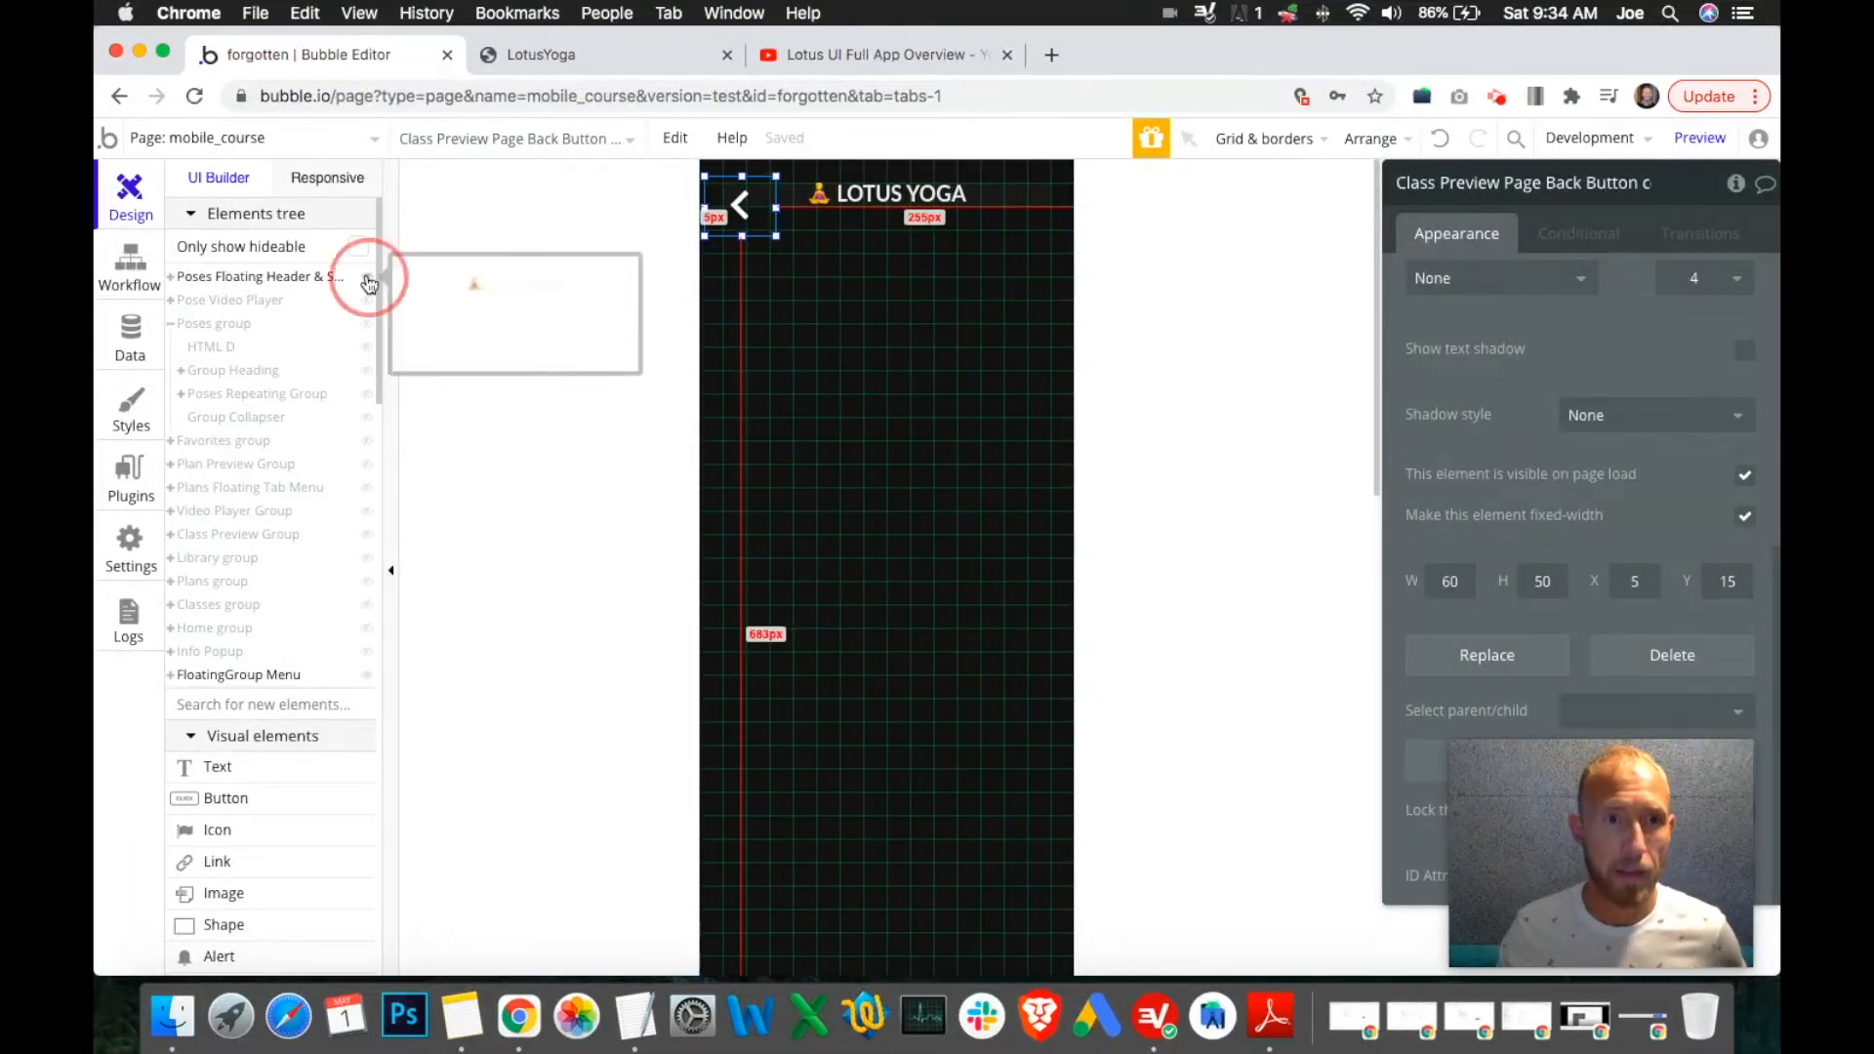
left_click(366, 324)
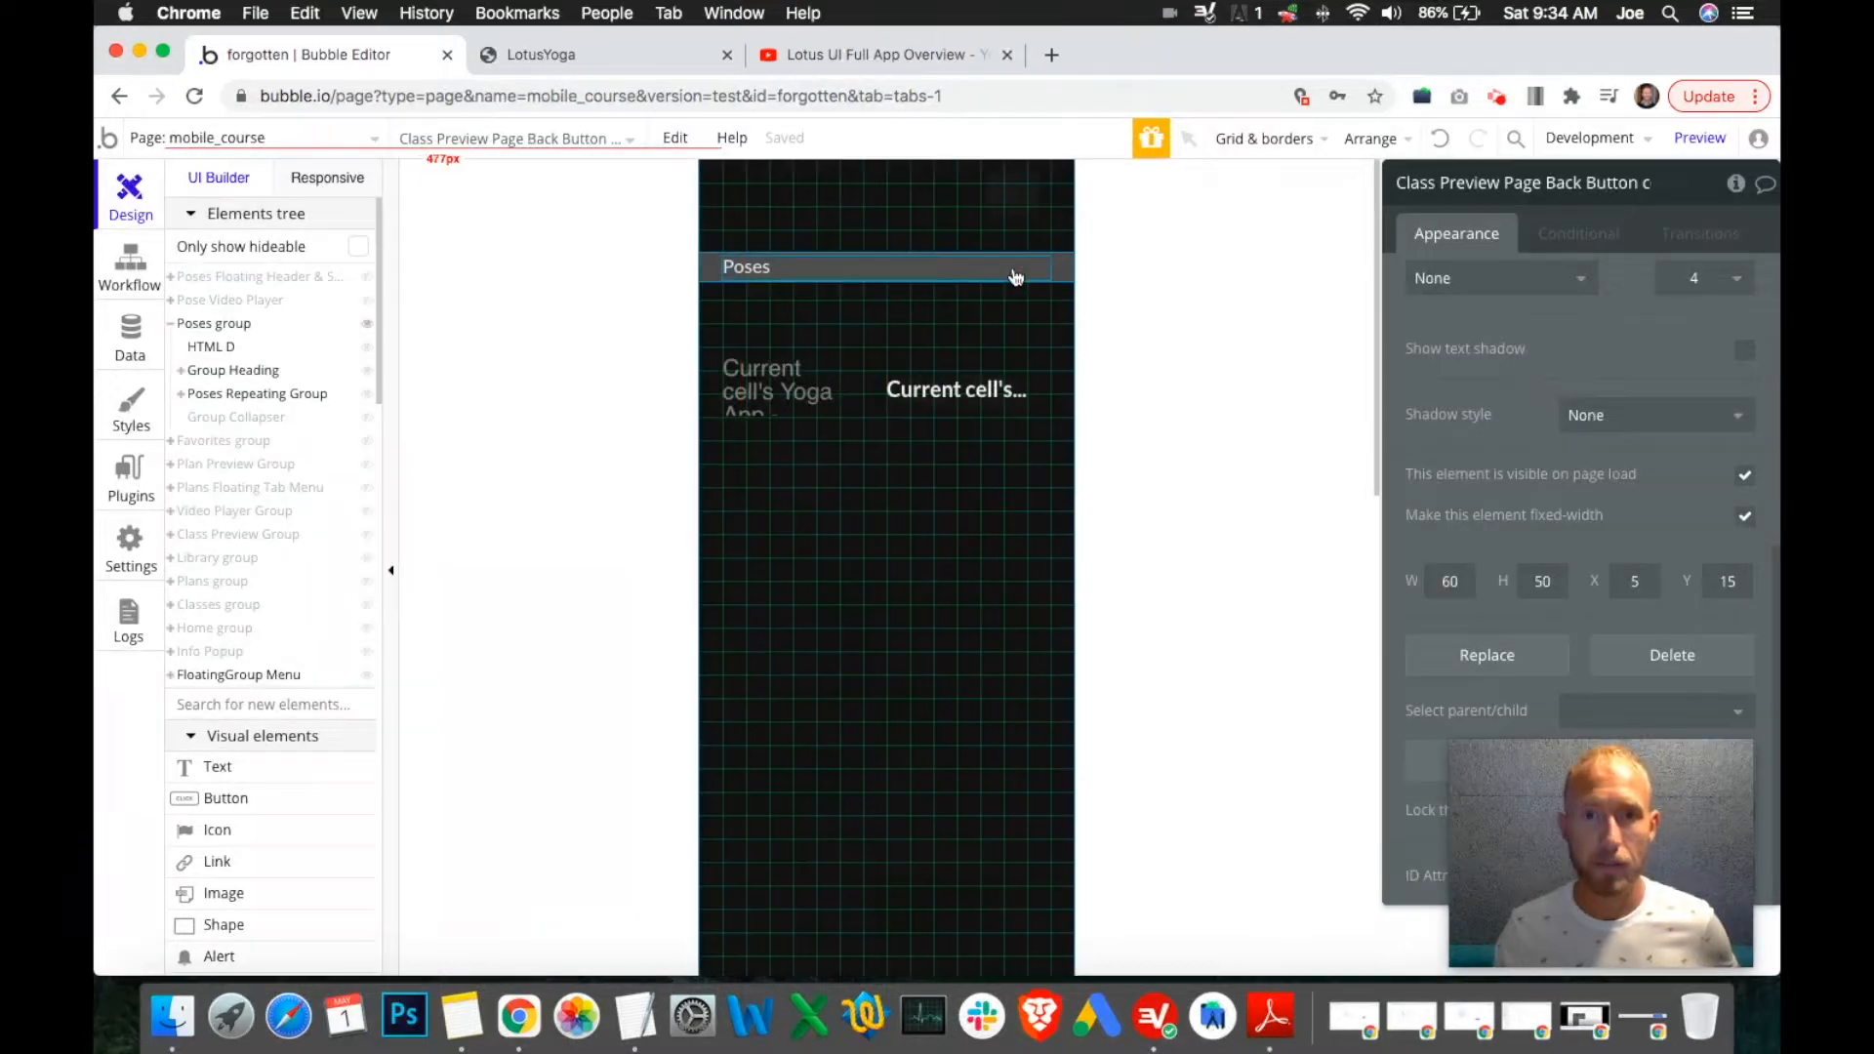
left_click(1065, 268)
right_click(1065, 268)
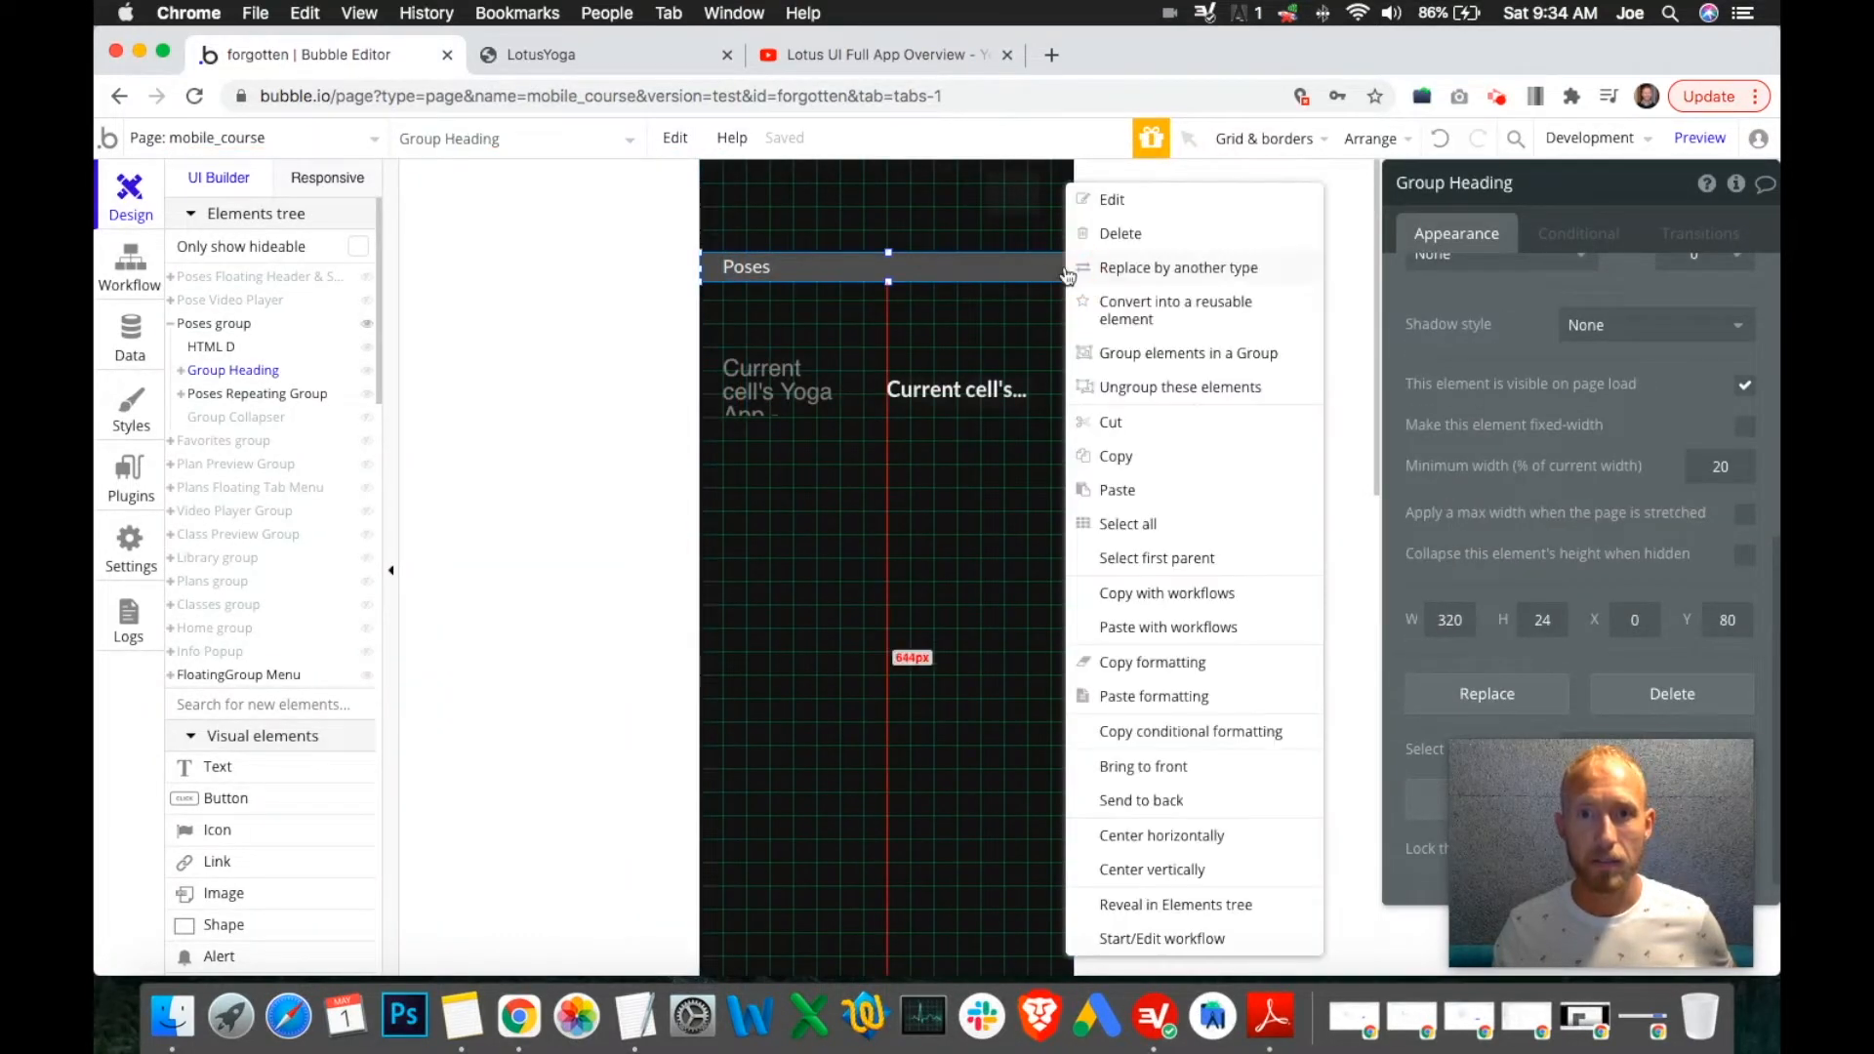
left_click(1113, 423)
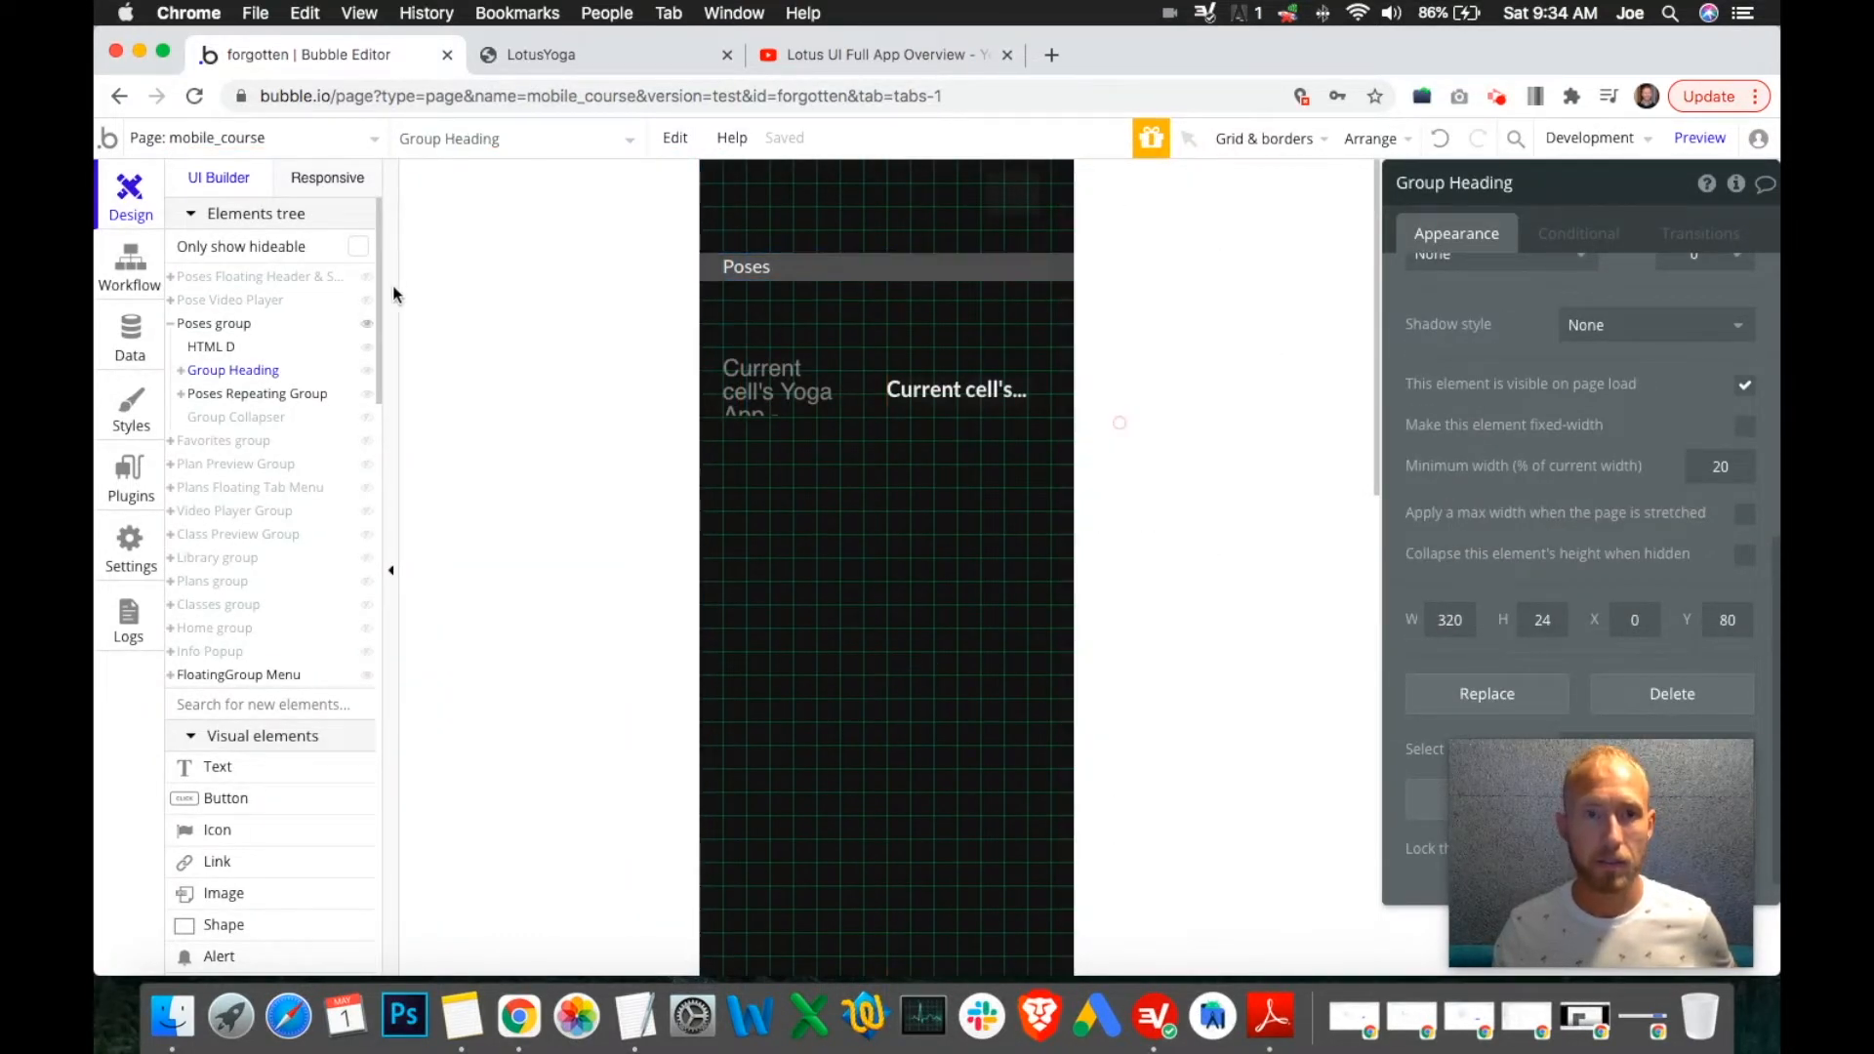
Hide the Poses group, show the floating header again, and paste the Poses heading bar into it.
left_click(369, 334)
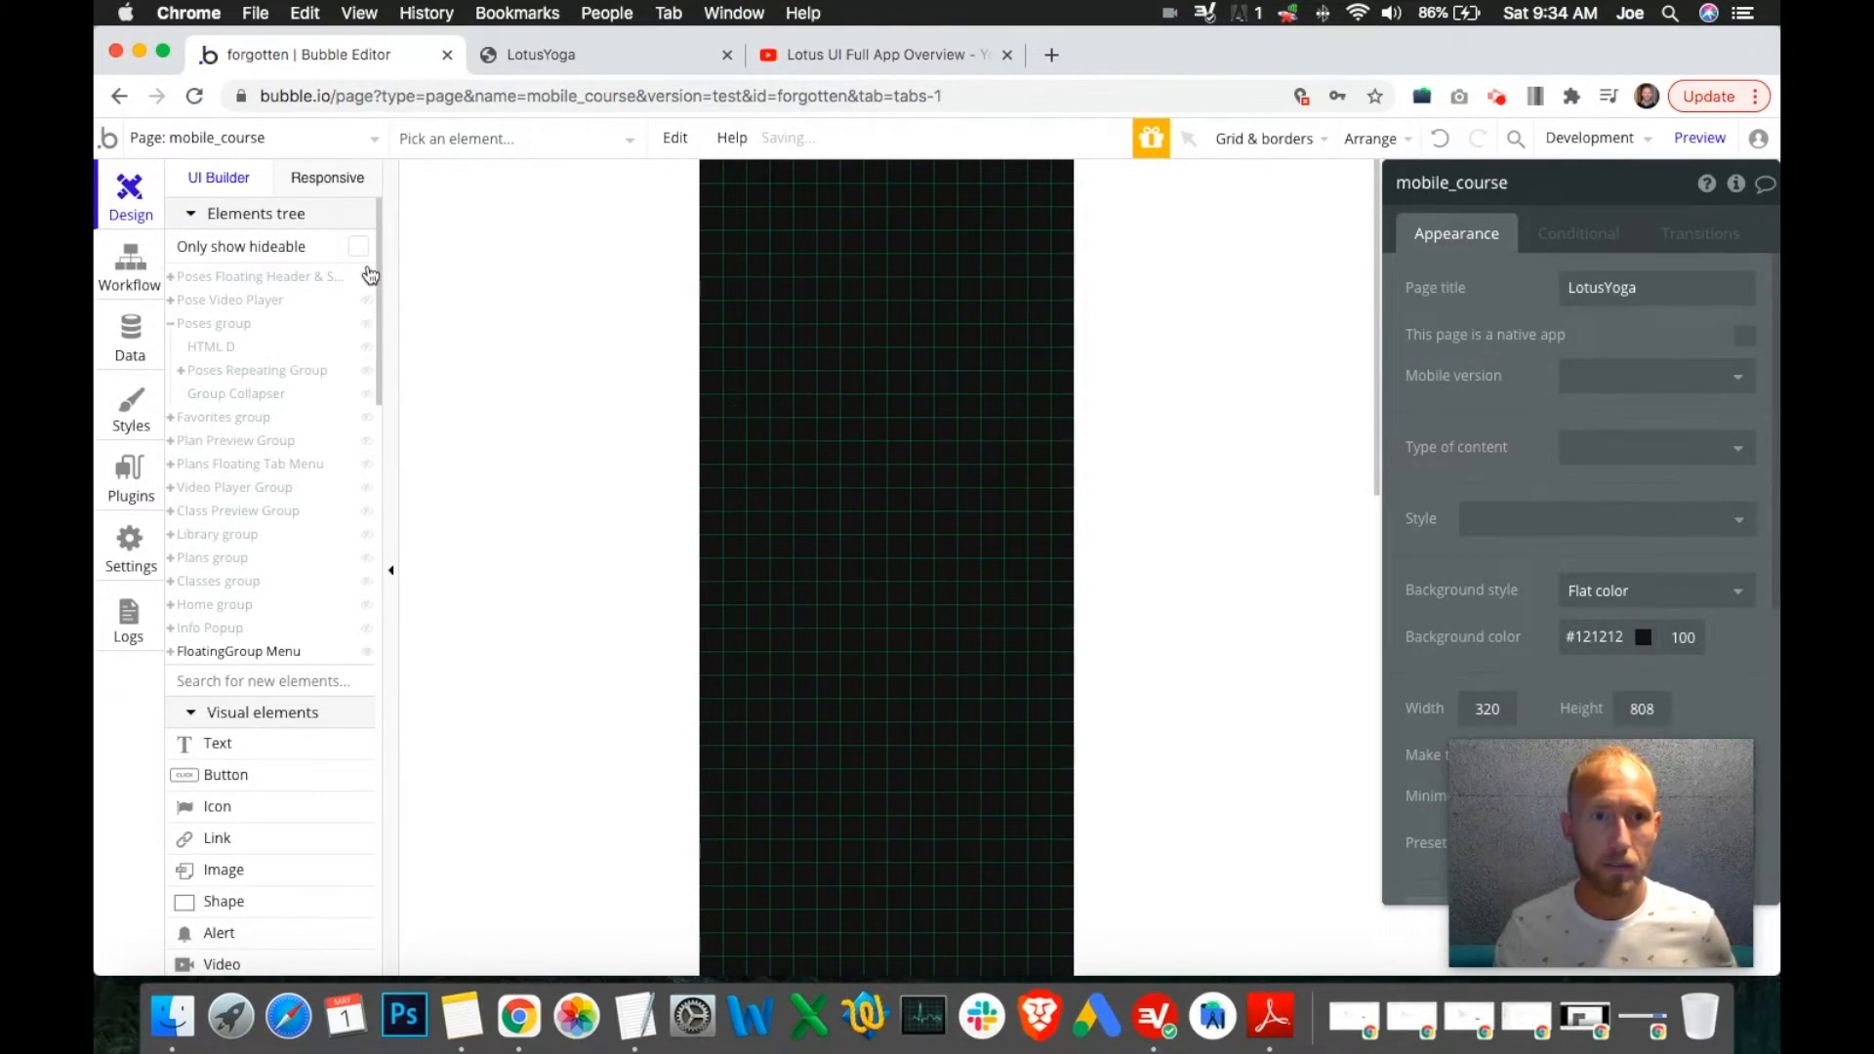
left_click(367, 276)
left_click(798, 245)
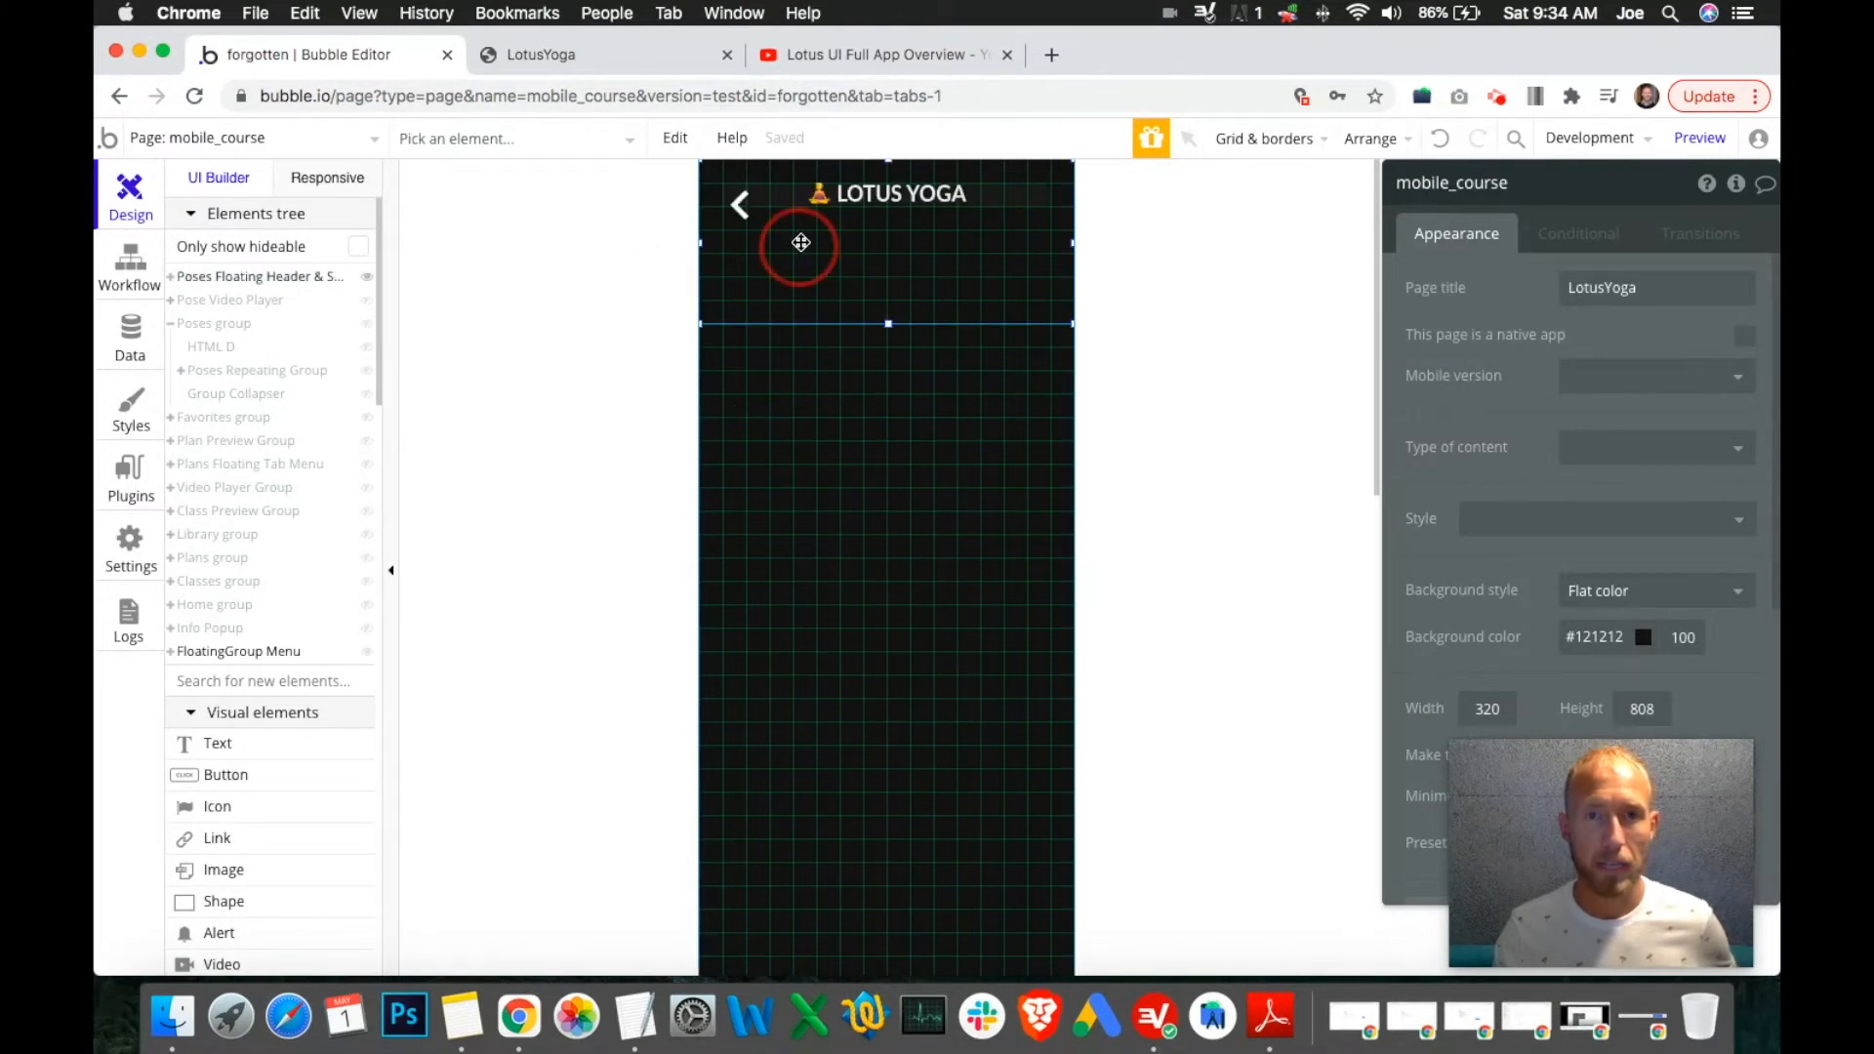
right_click(801, 242)
left_click(876, 491)
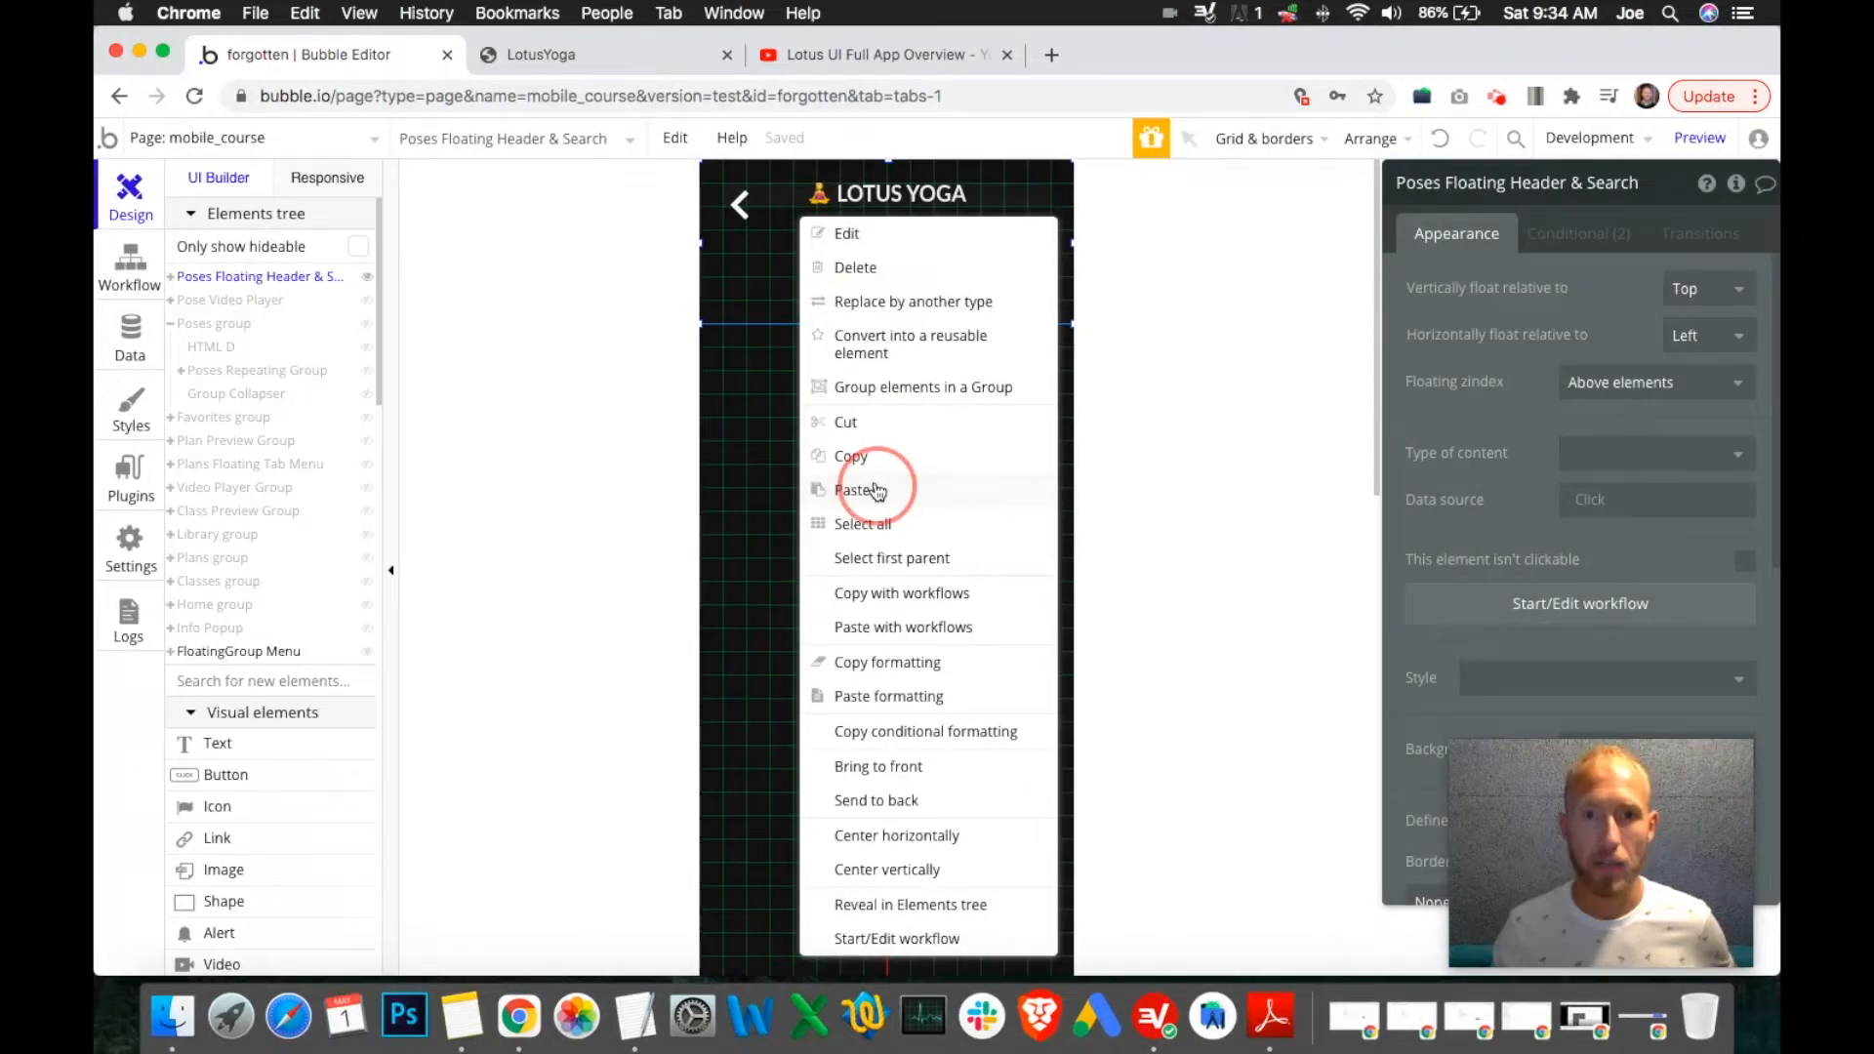
Set the pasted Poses heading bar's Y position to 116 so it sits along the floating header's lower edge.
left_click(820, 195)
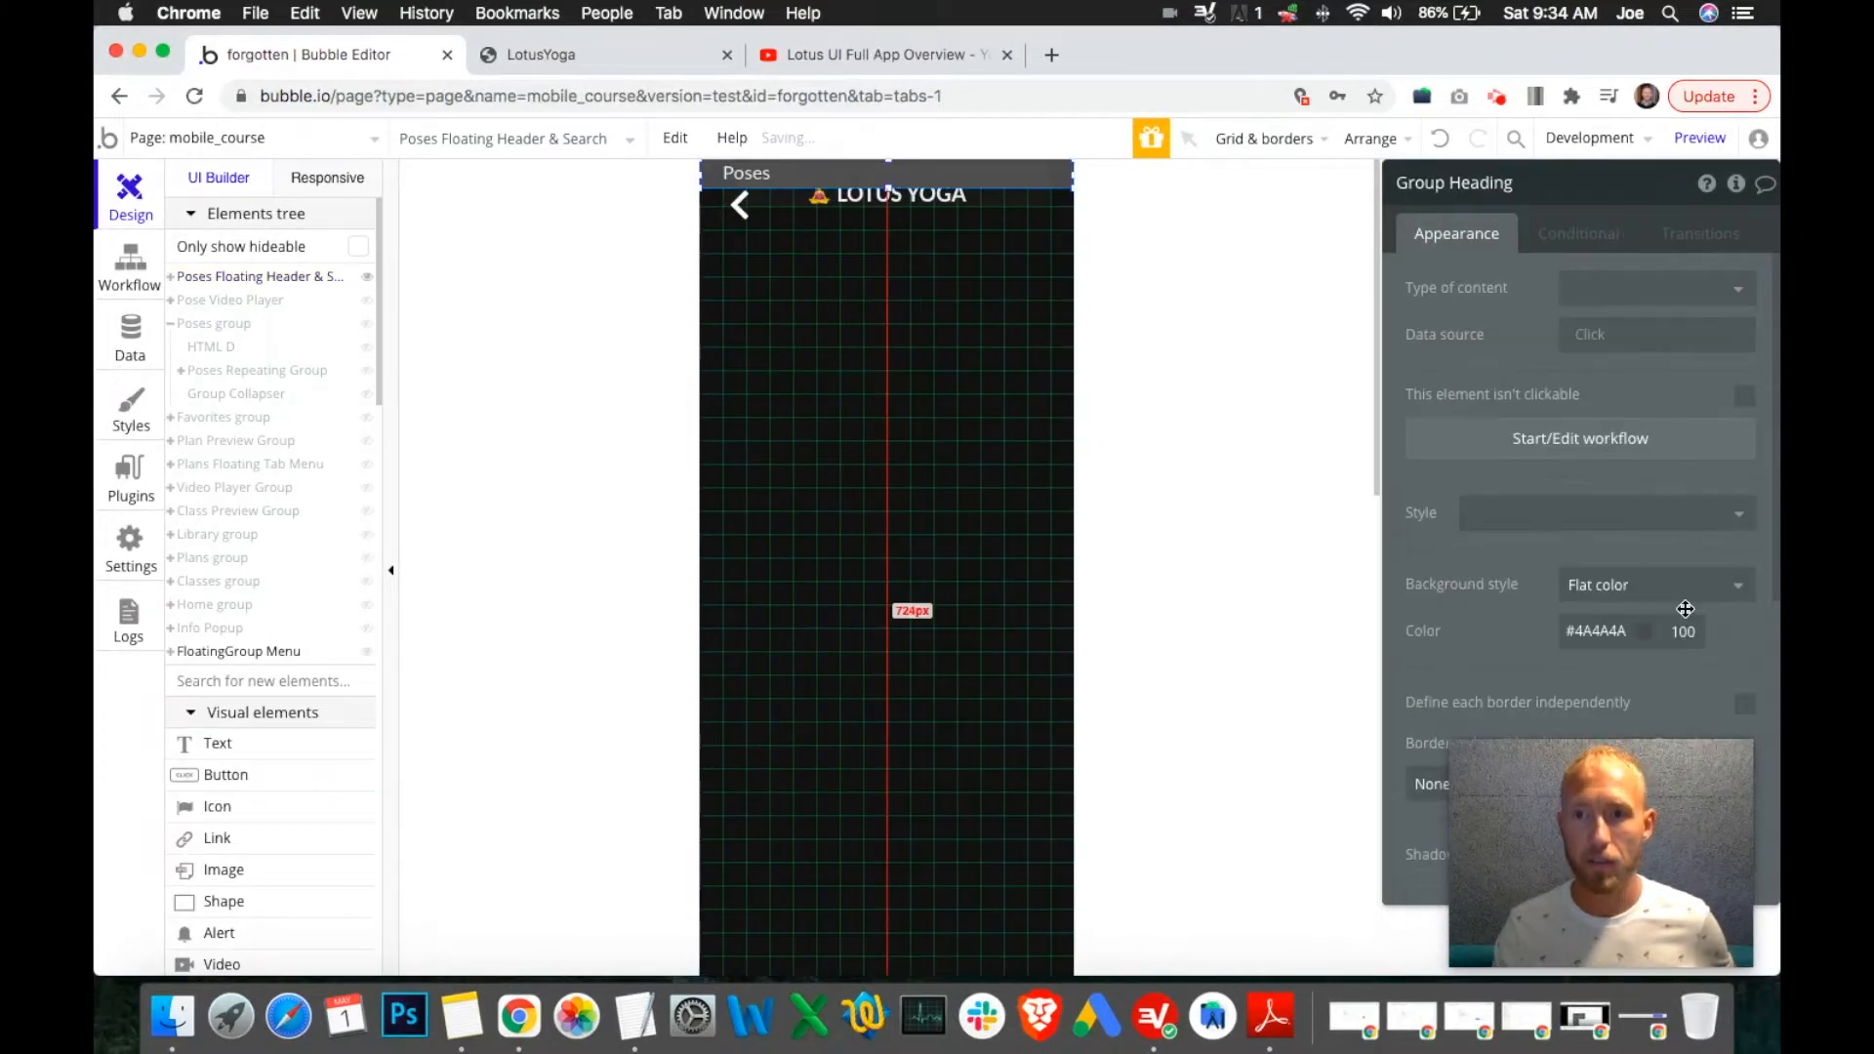
left_click(1016, 280)
scroll(1644, 548, "down", 6)
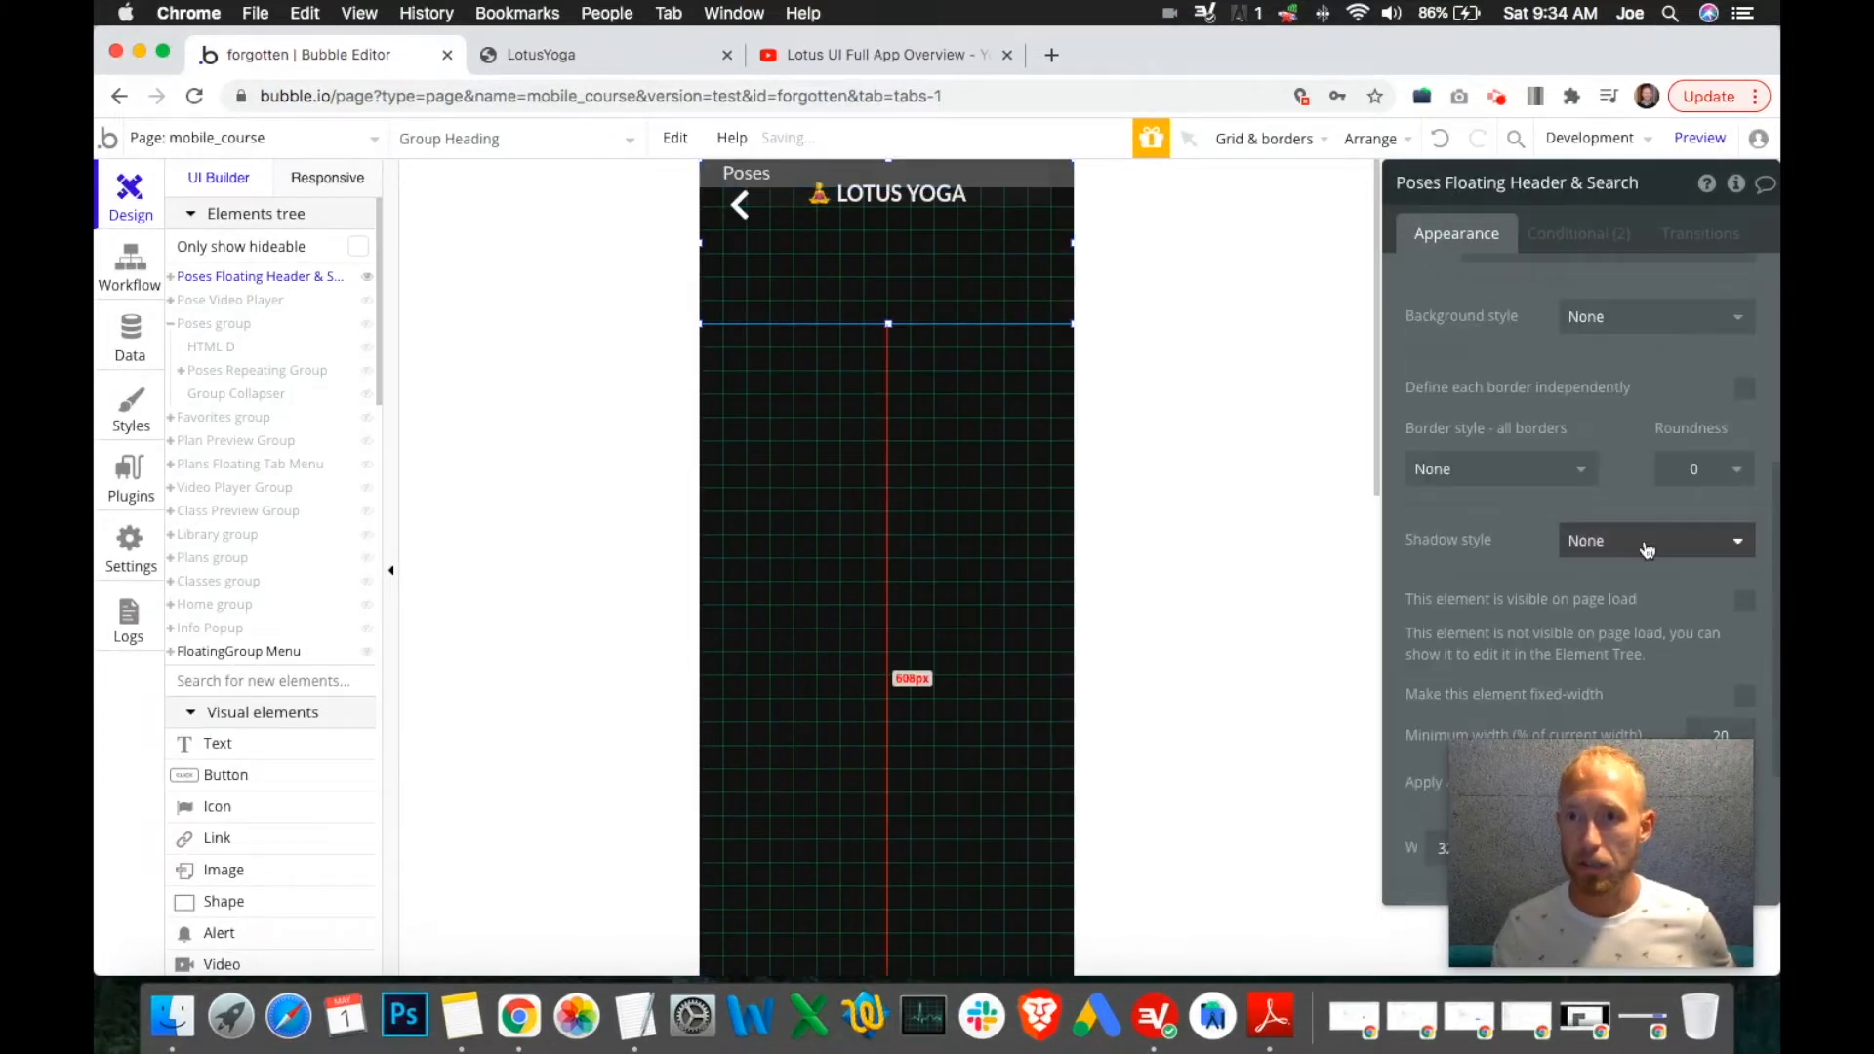
left_click(1060, 180)
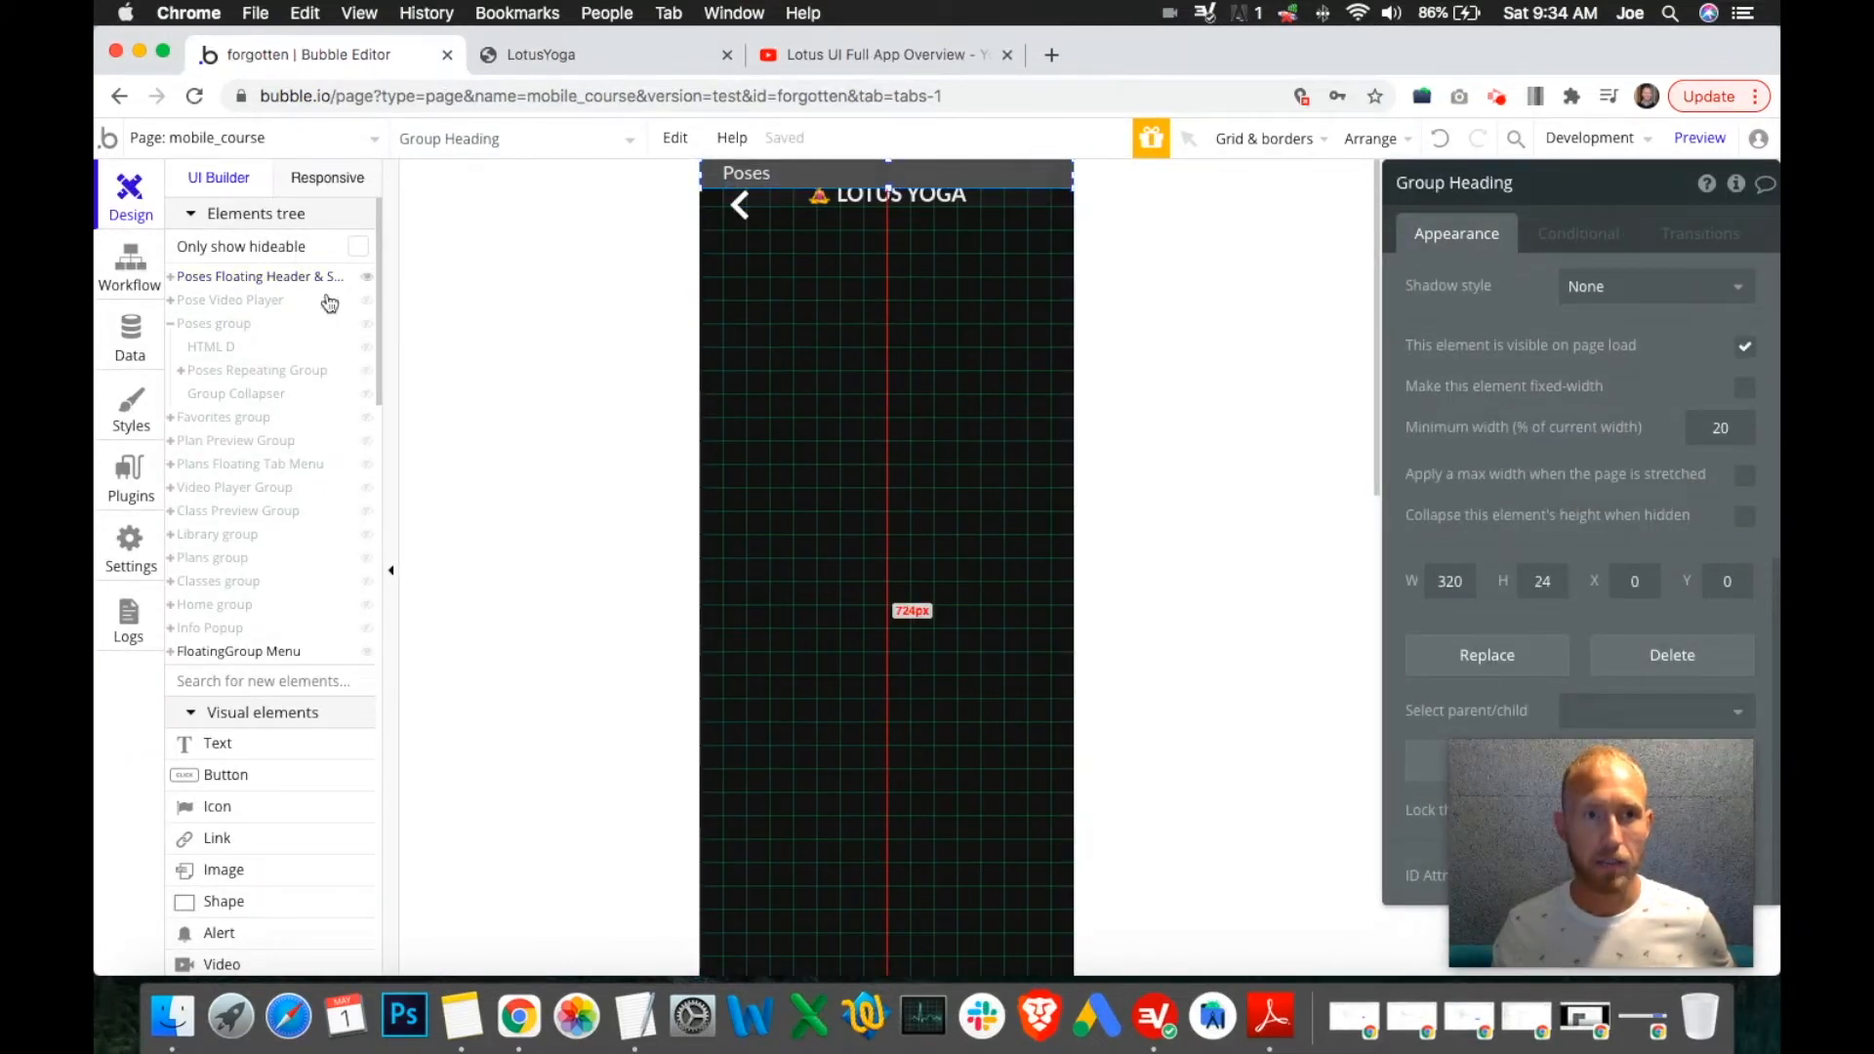
left_click(173, 280)
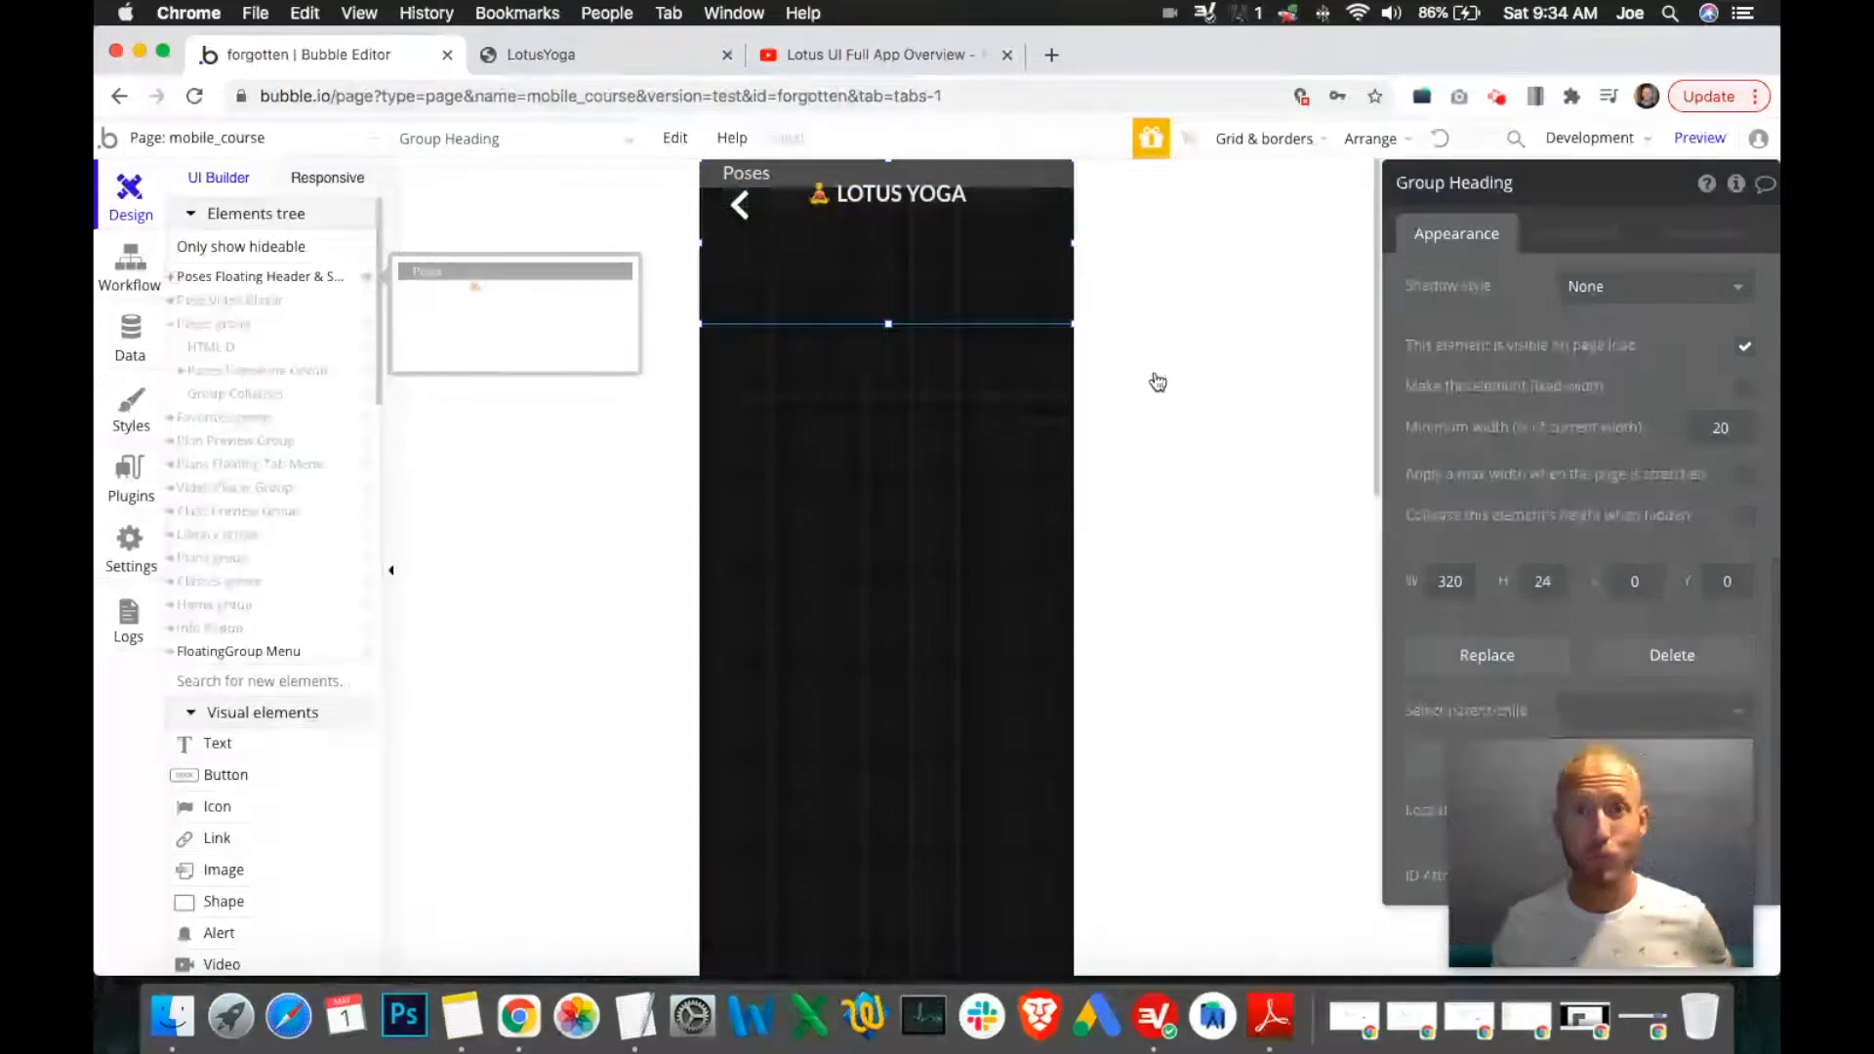
left_click(1066, 175)
left_click(1718, 581)
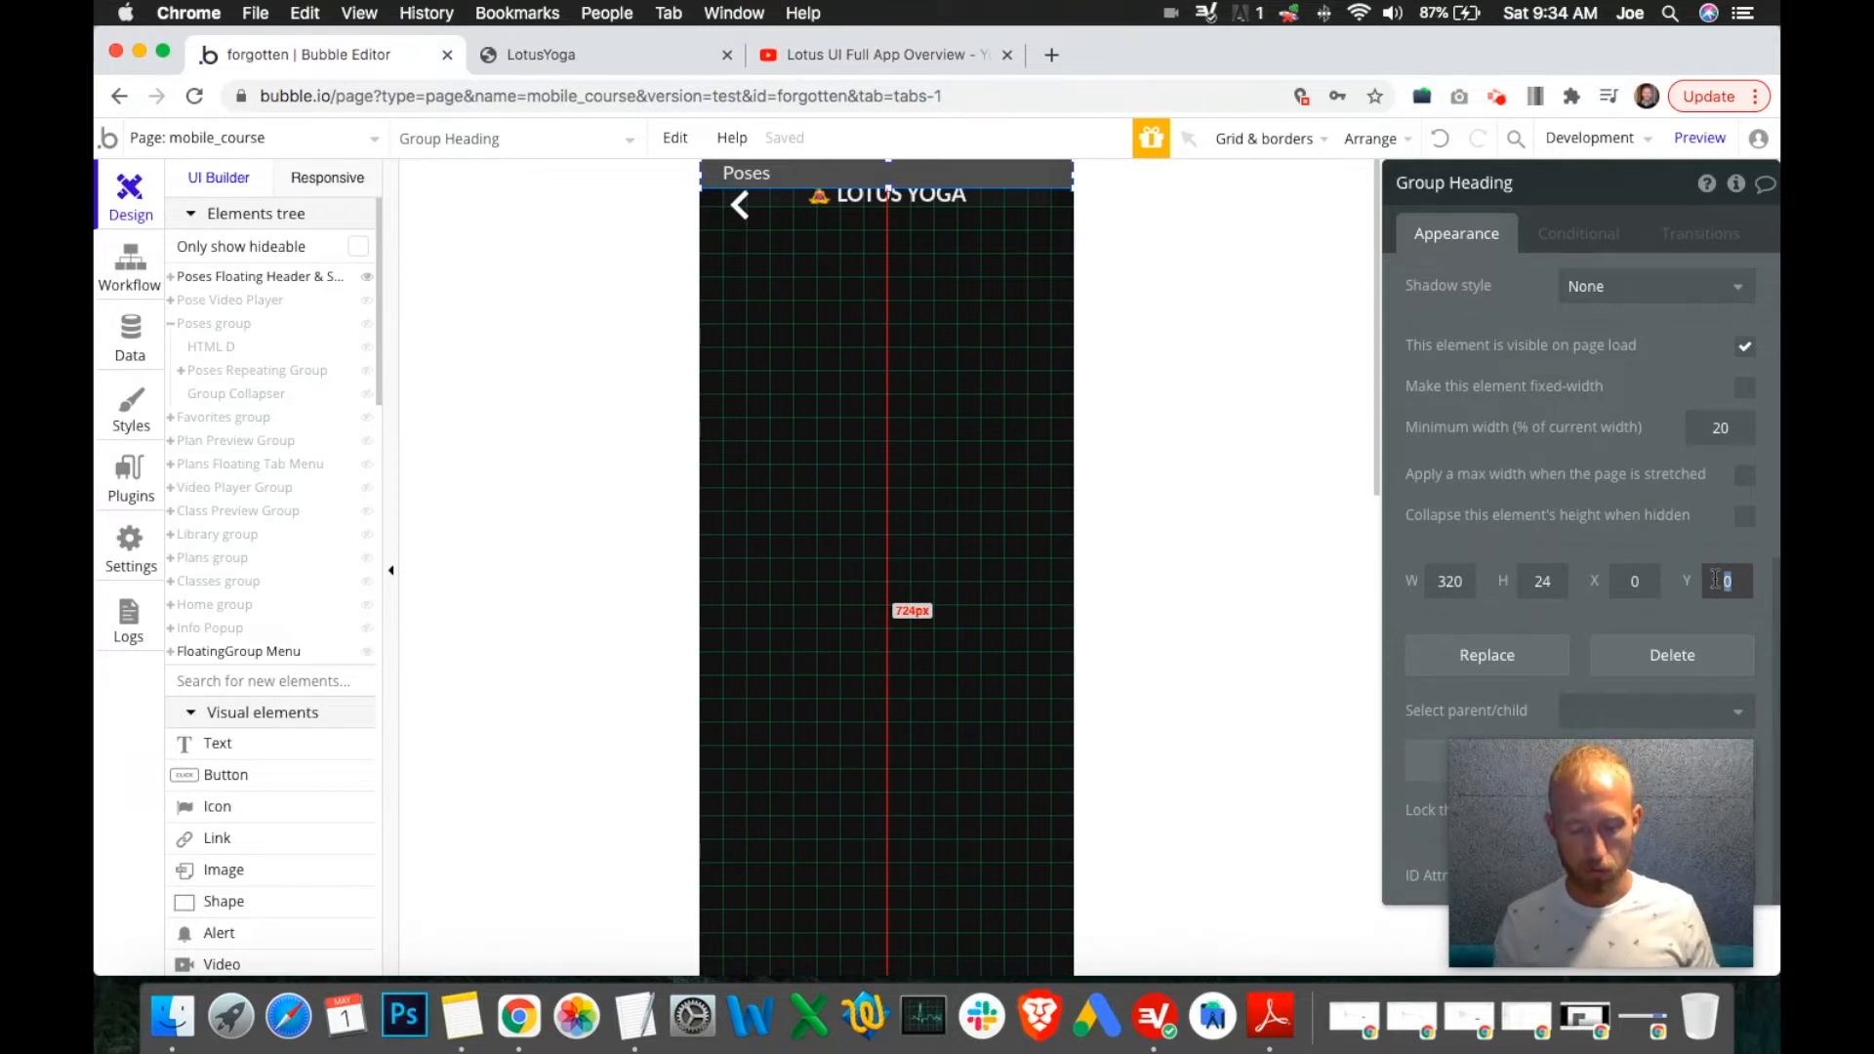
type("116")
left_click(919, 257)
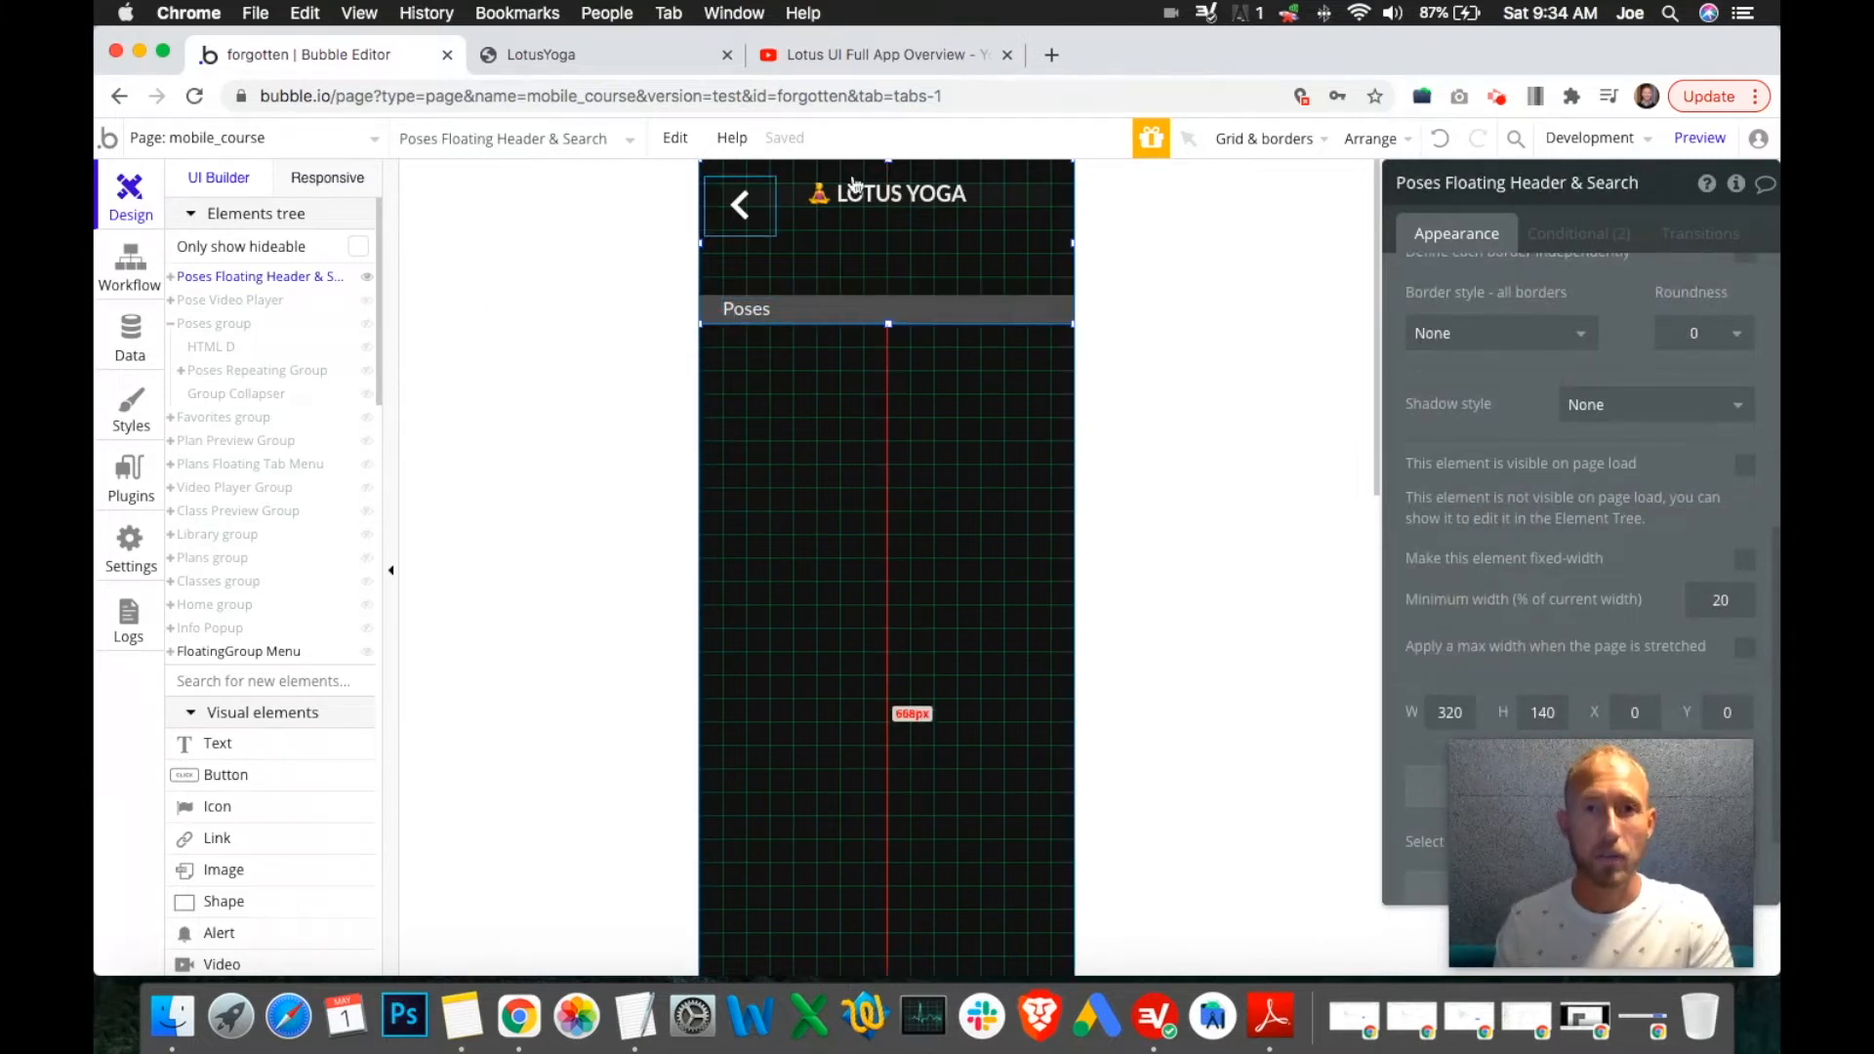
Set the back button's Y position to 10 in the floating header.
left_click(745, 222)
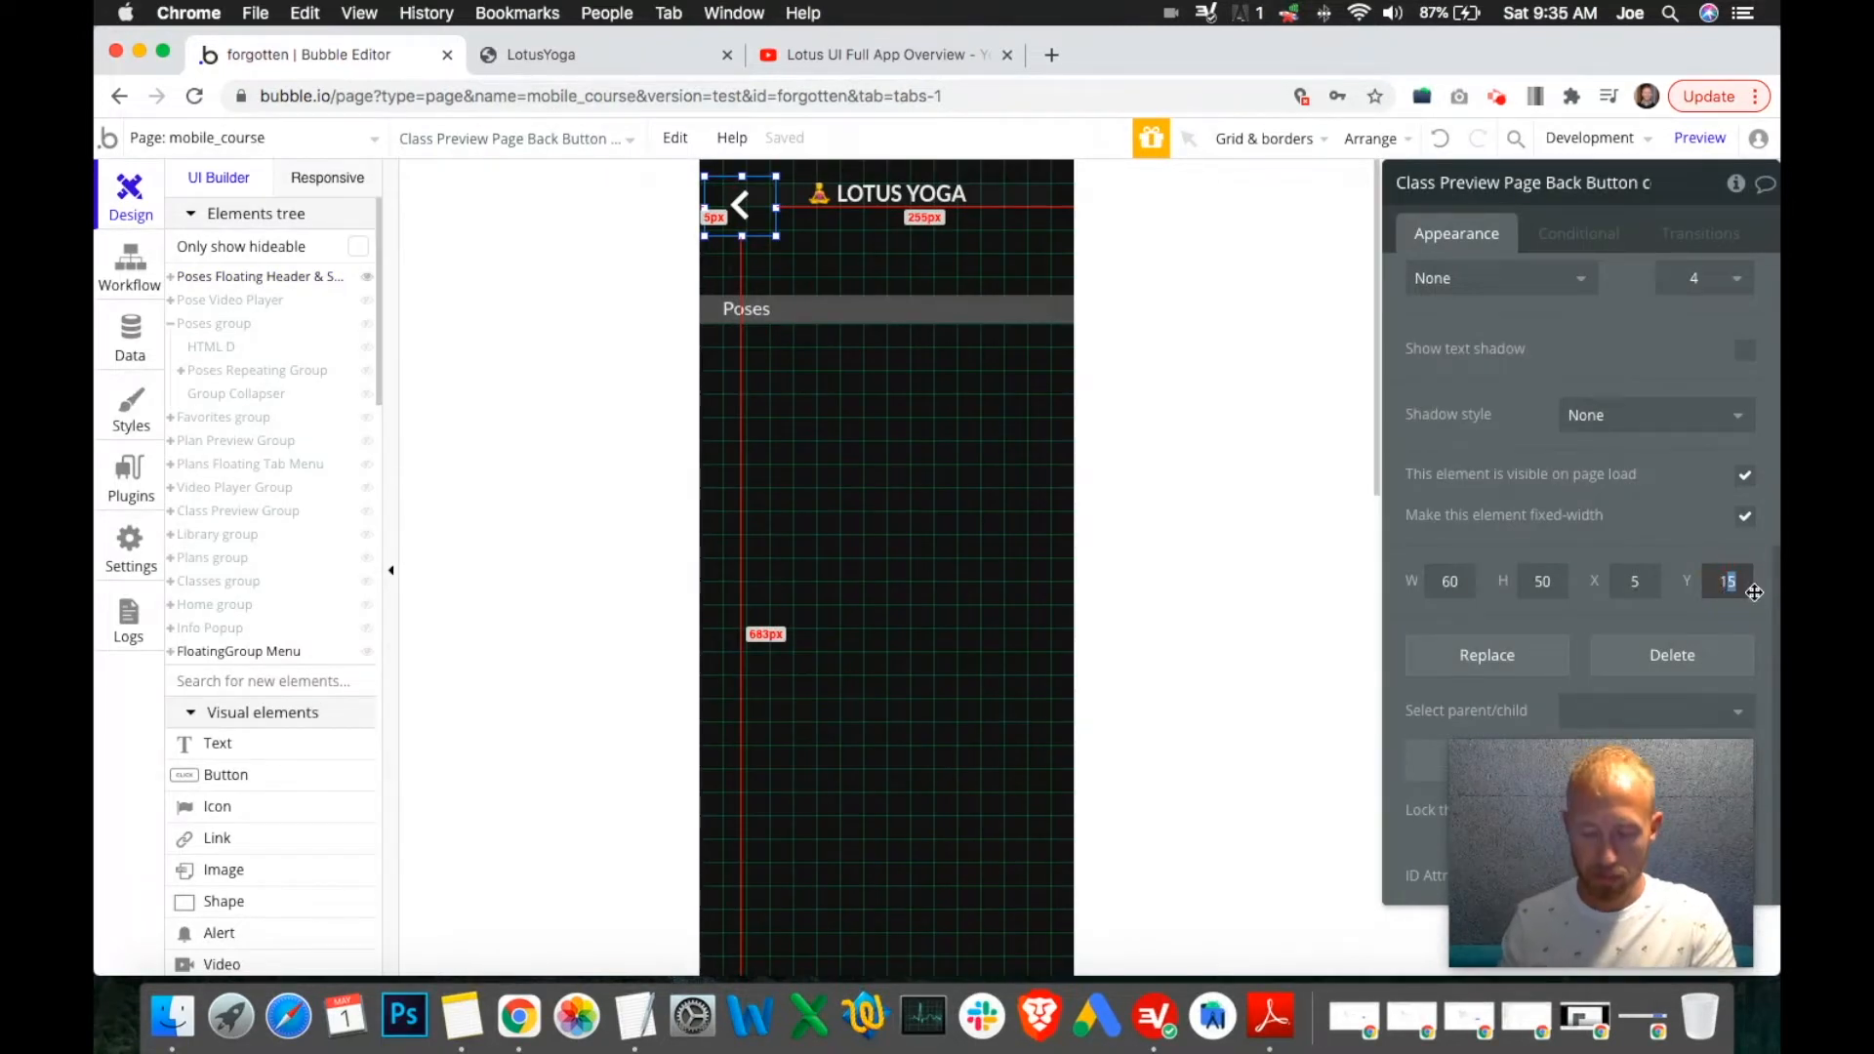
type("10")
left_click(890, 266)
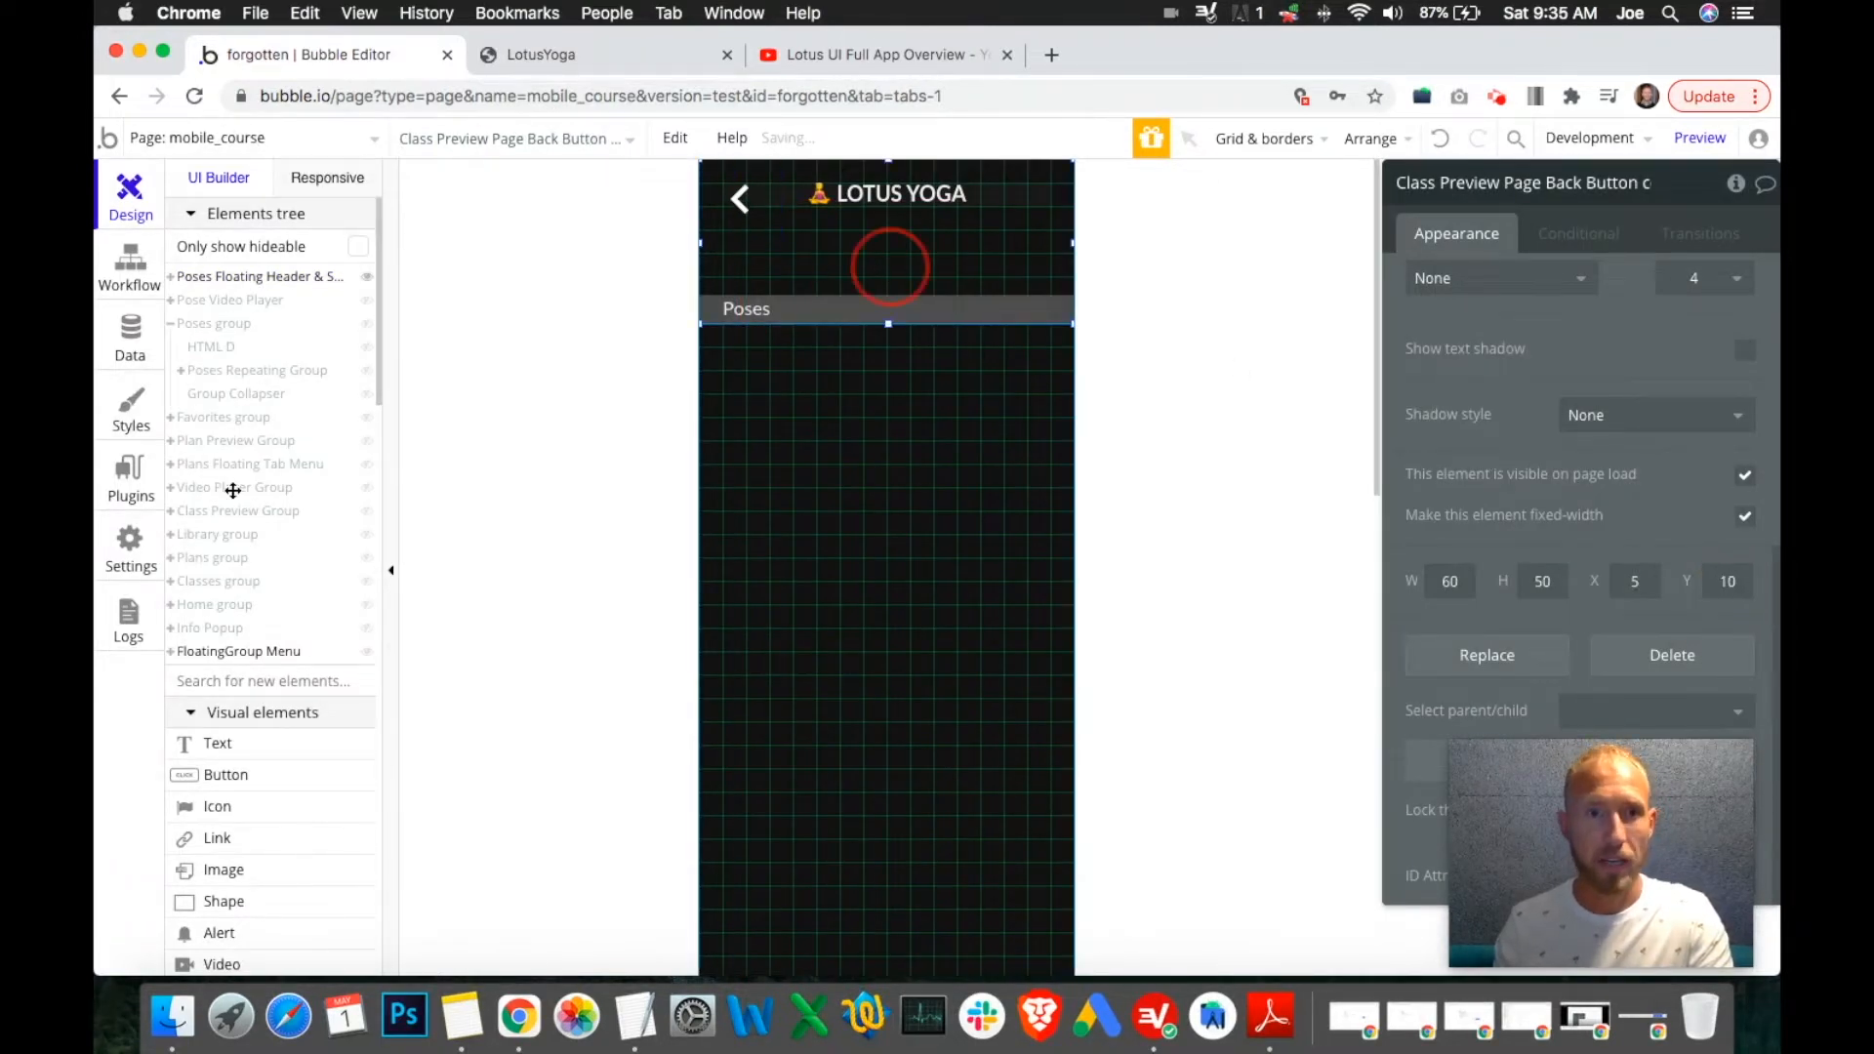
Draw a group about 37 px high between the Lotus Yoga logo and the Poses bar, stretched to the header's full width.
scroll(278, 674, "down", 10)
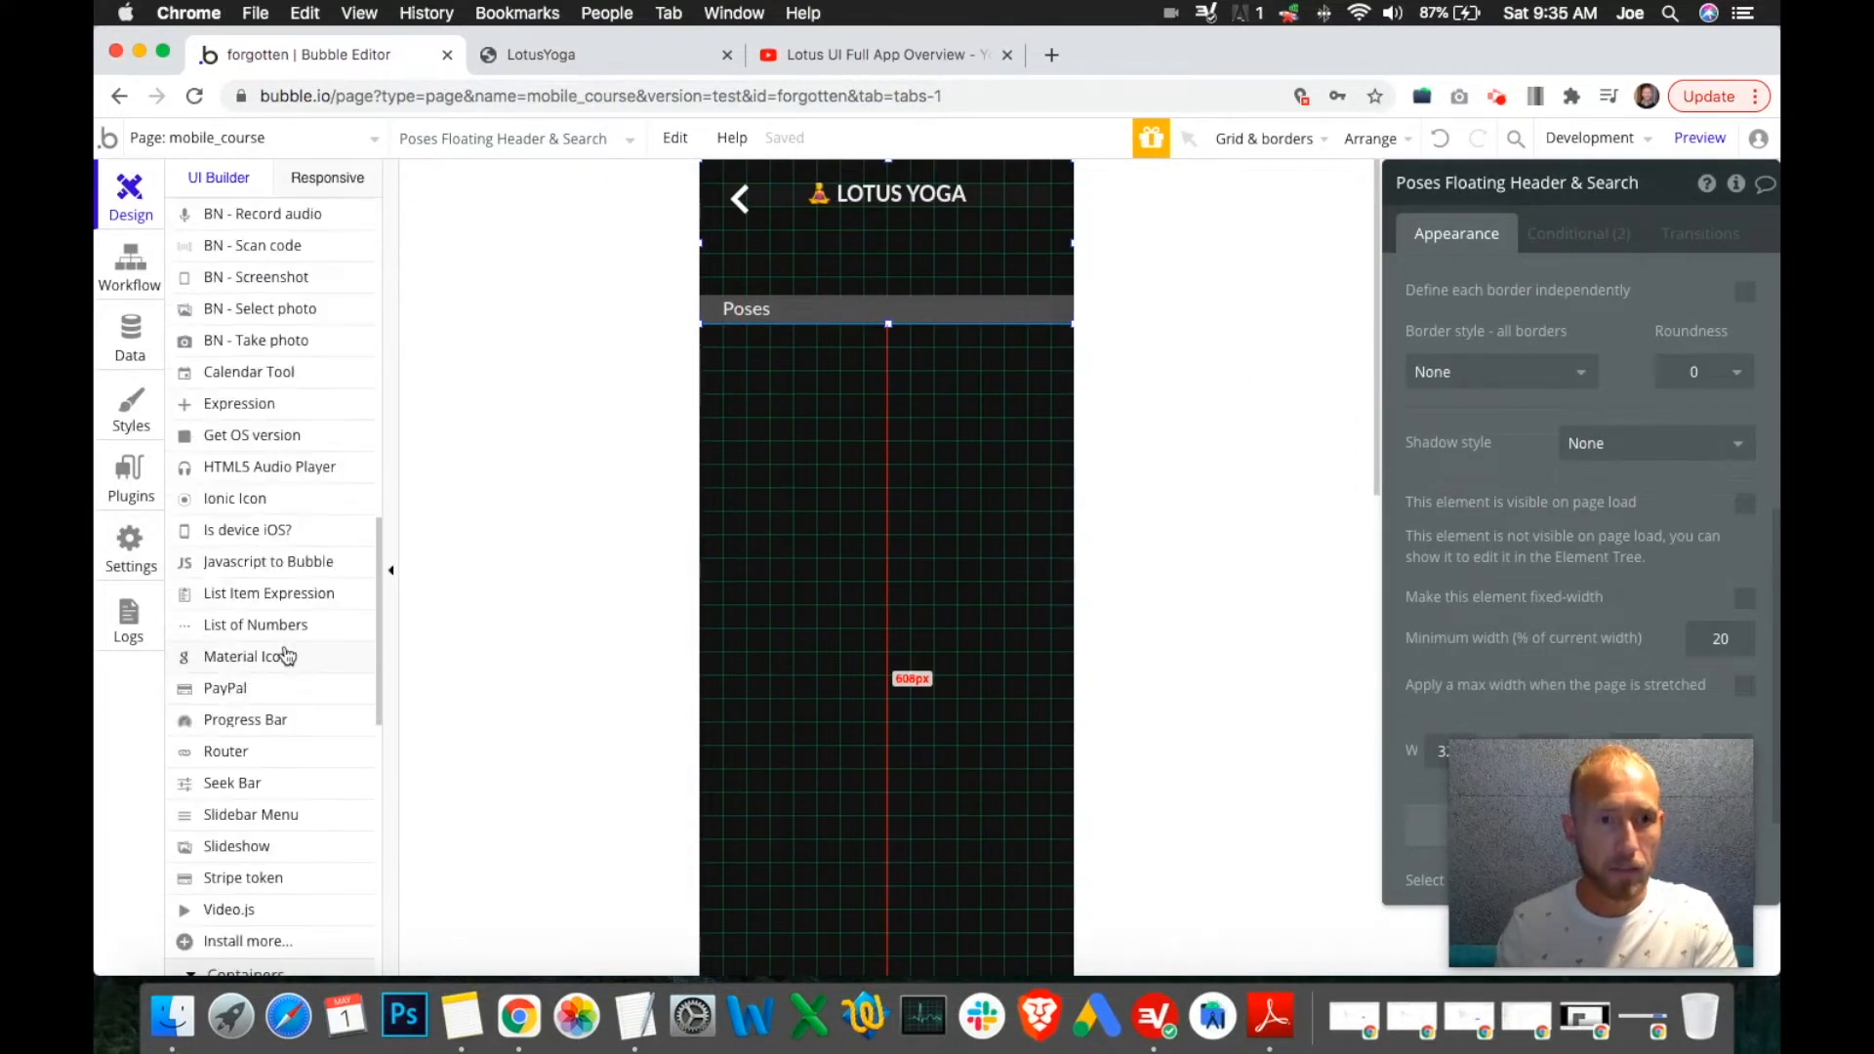
scroll(286, 656, "down", 4)
scroll(290, 662, "down", 1)
left_click(239, 771)
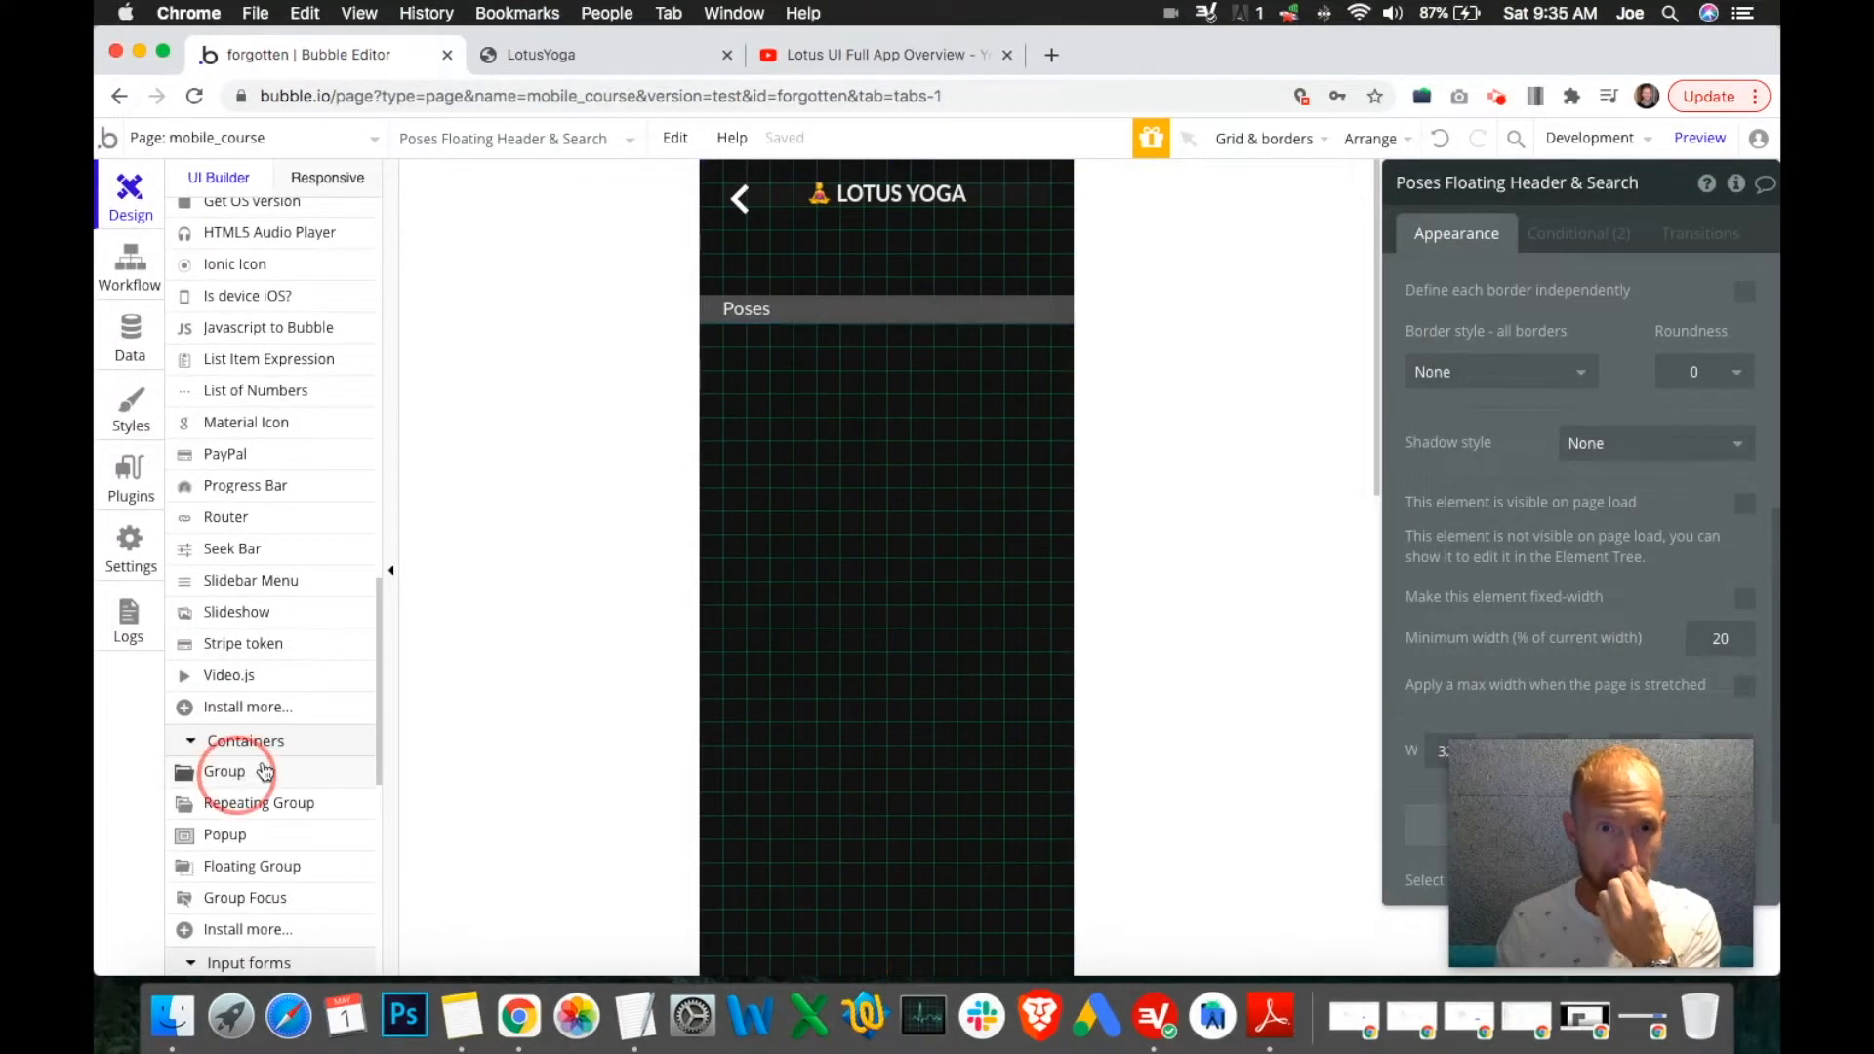
mouse_move(725, 277)
left_mouse_down()
mouse_move(745, 260)
mouse_move(1050, 250)
mouse_move(1040, 231)
left_mouse_up()
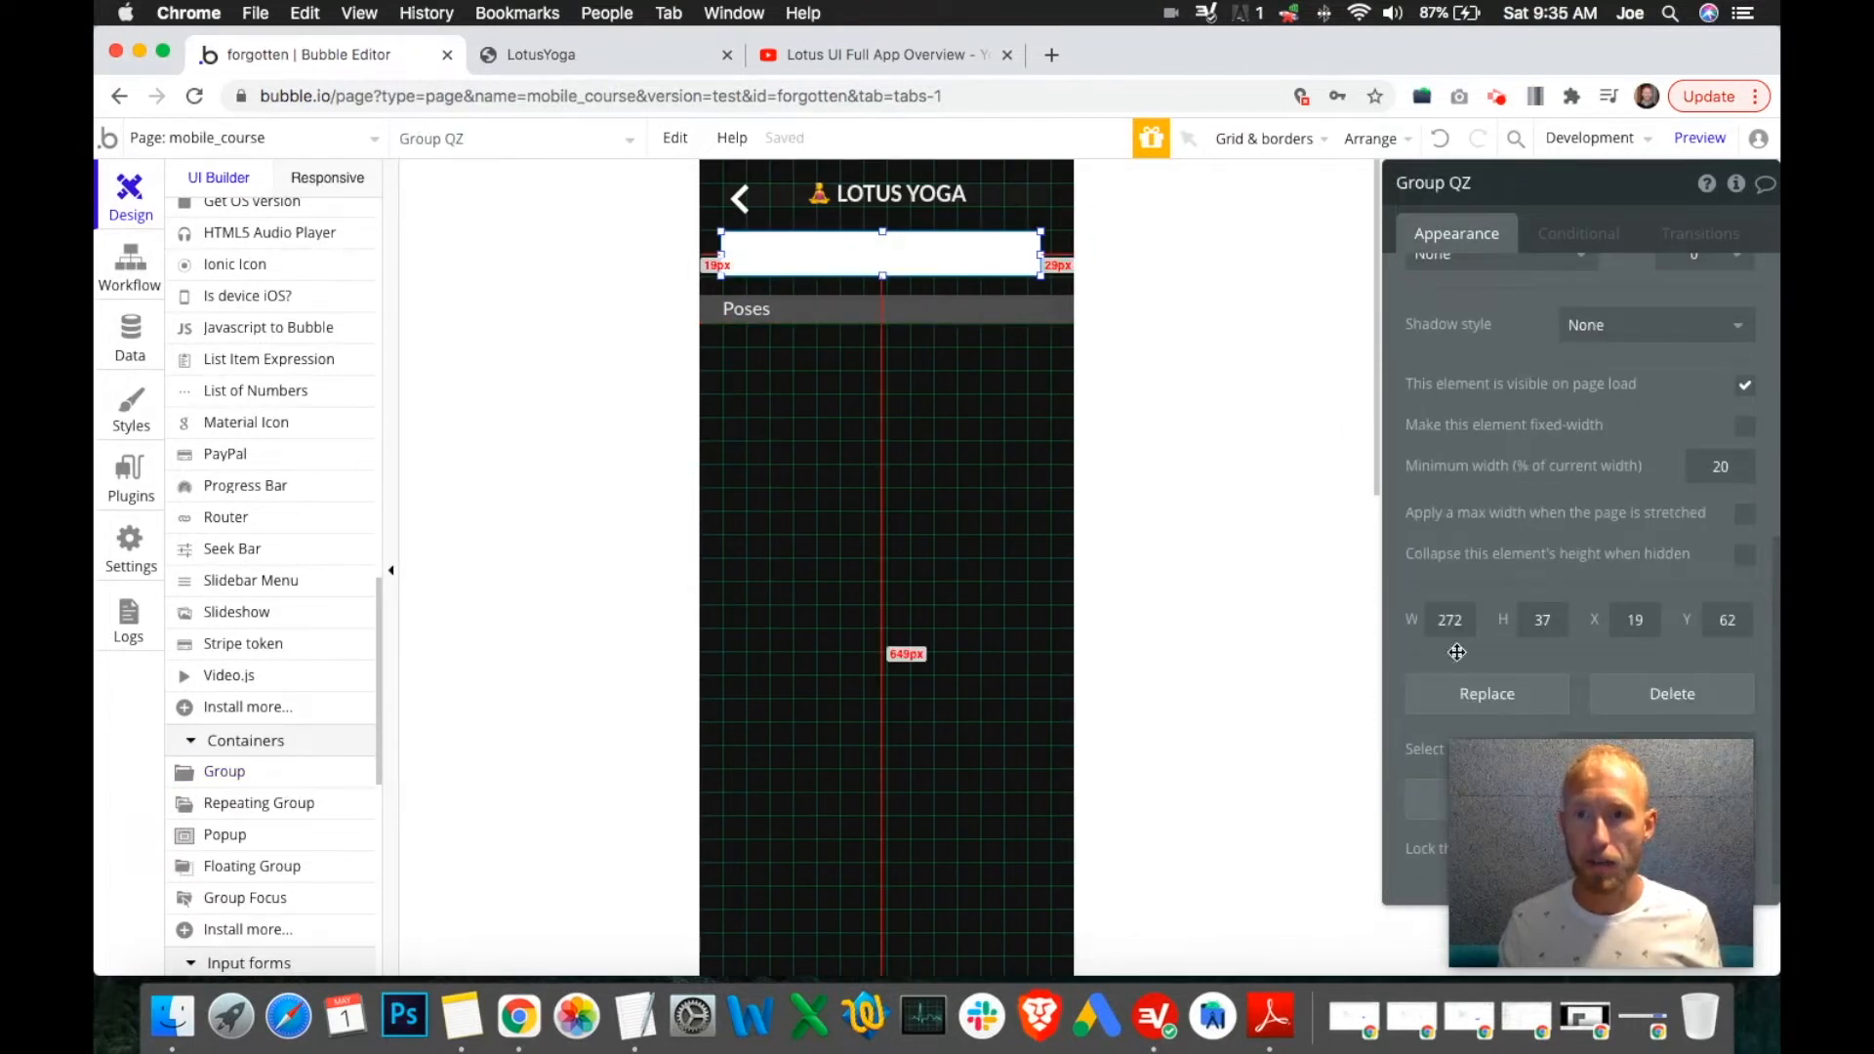
left_click_drag(1040, 253, 1074, 252)
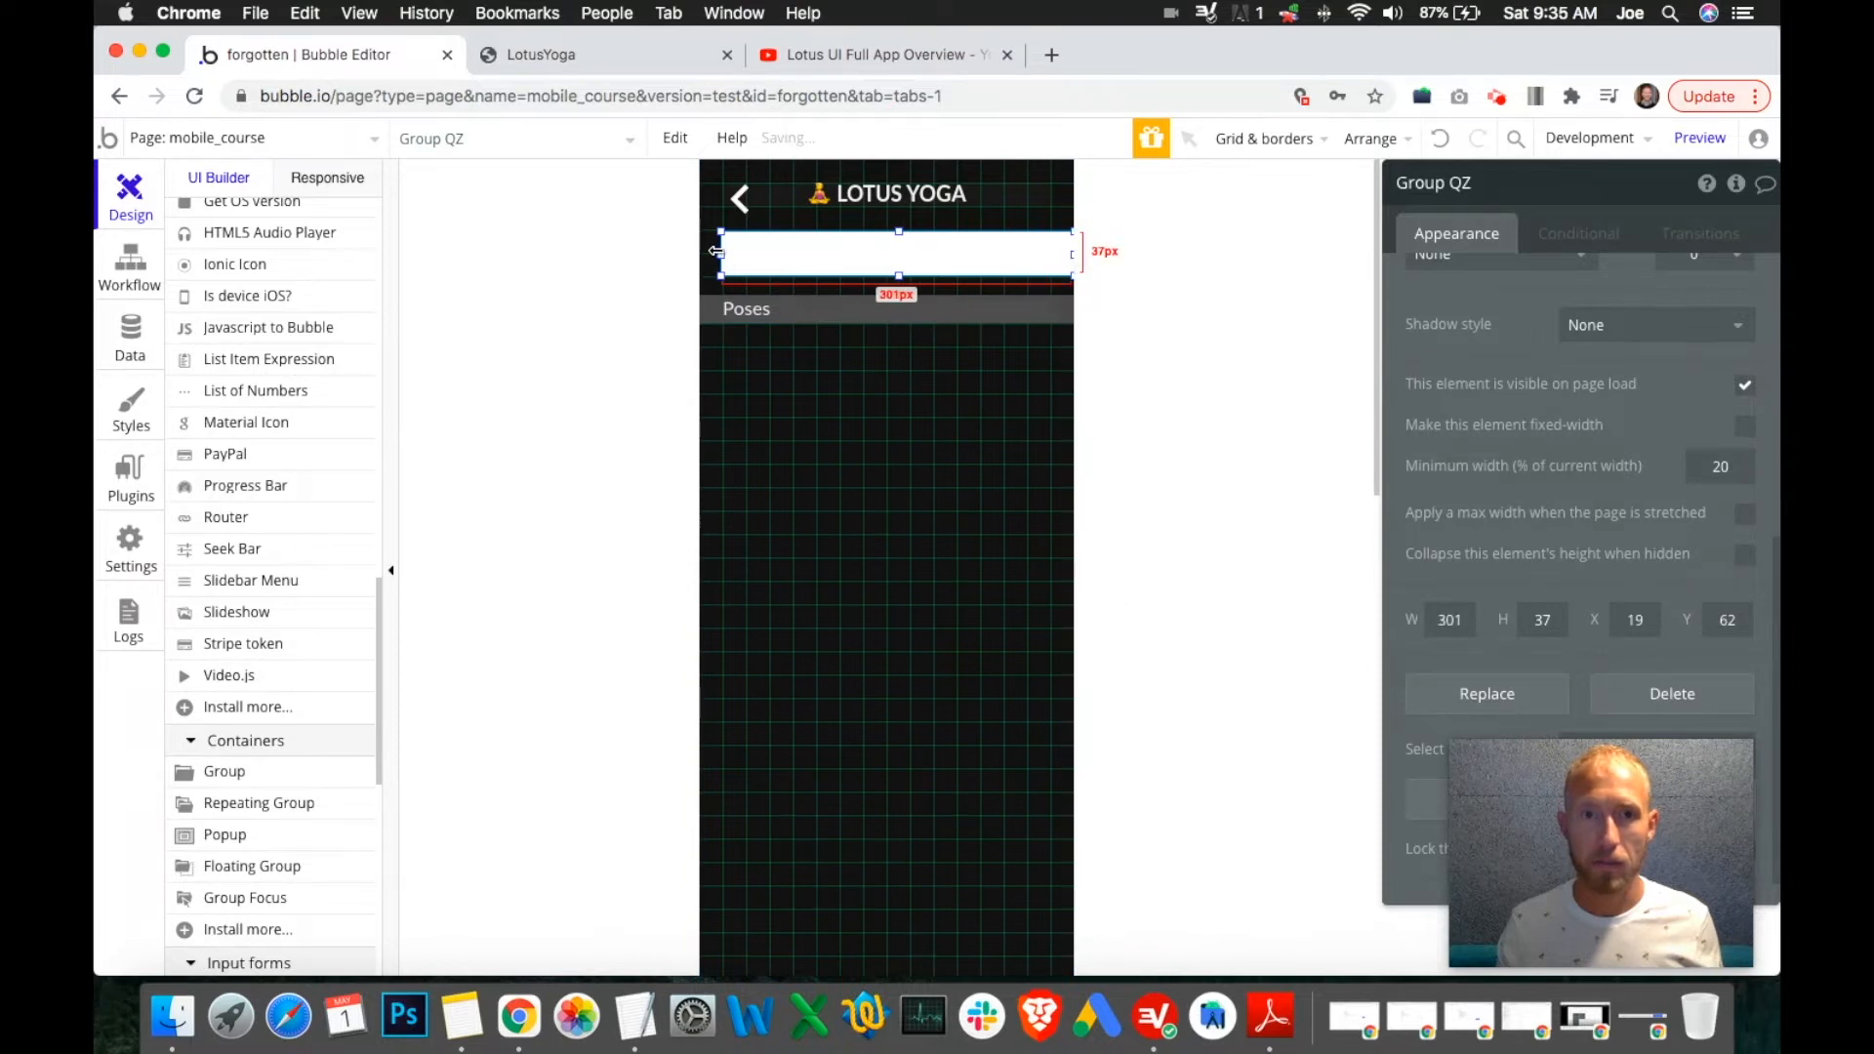
left_click(695, 251)
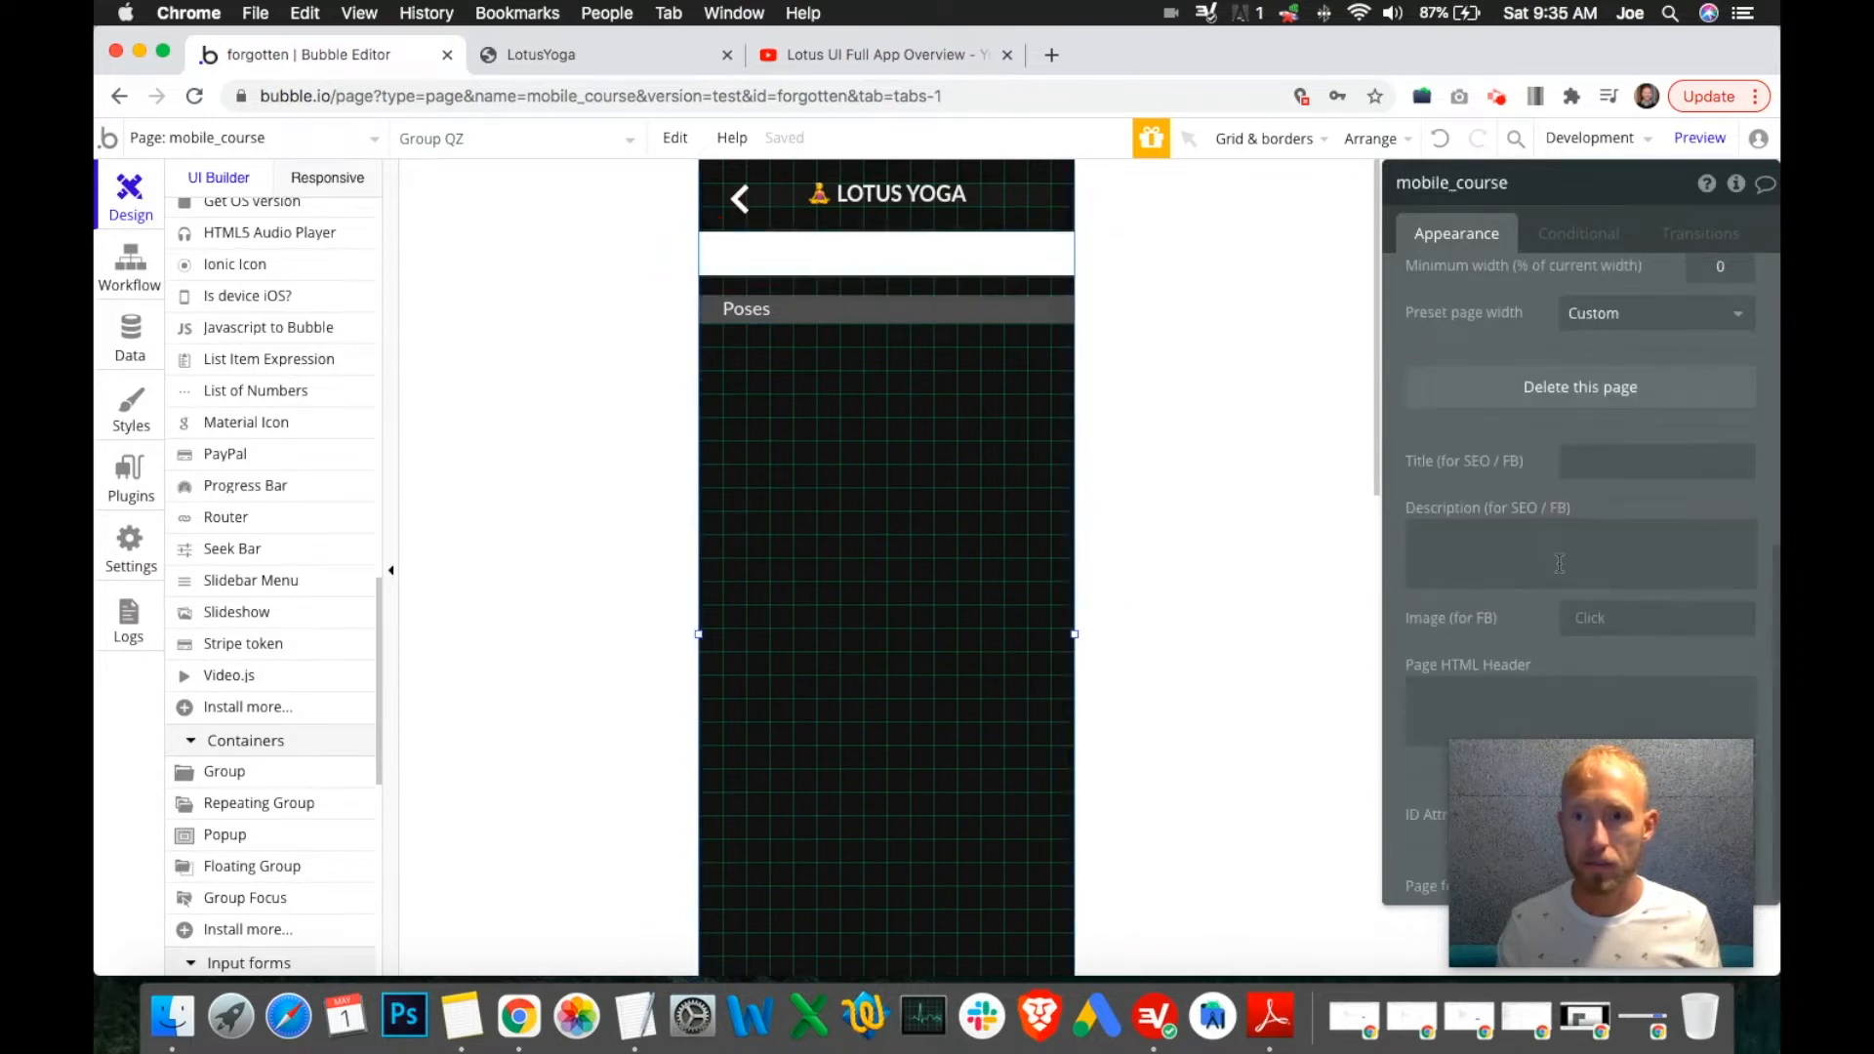
Set the new group's height to 39 and its Y position to 60.
scroll(1552, 527, "up", 5)
left_click(954, 257)
scroll(1621, 563, "up", 3)
left_click_drag(1576, 776, 1286, 765)
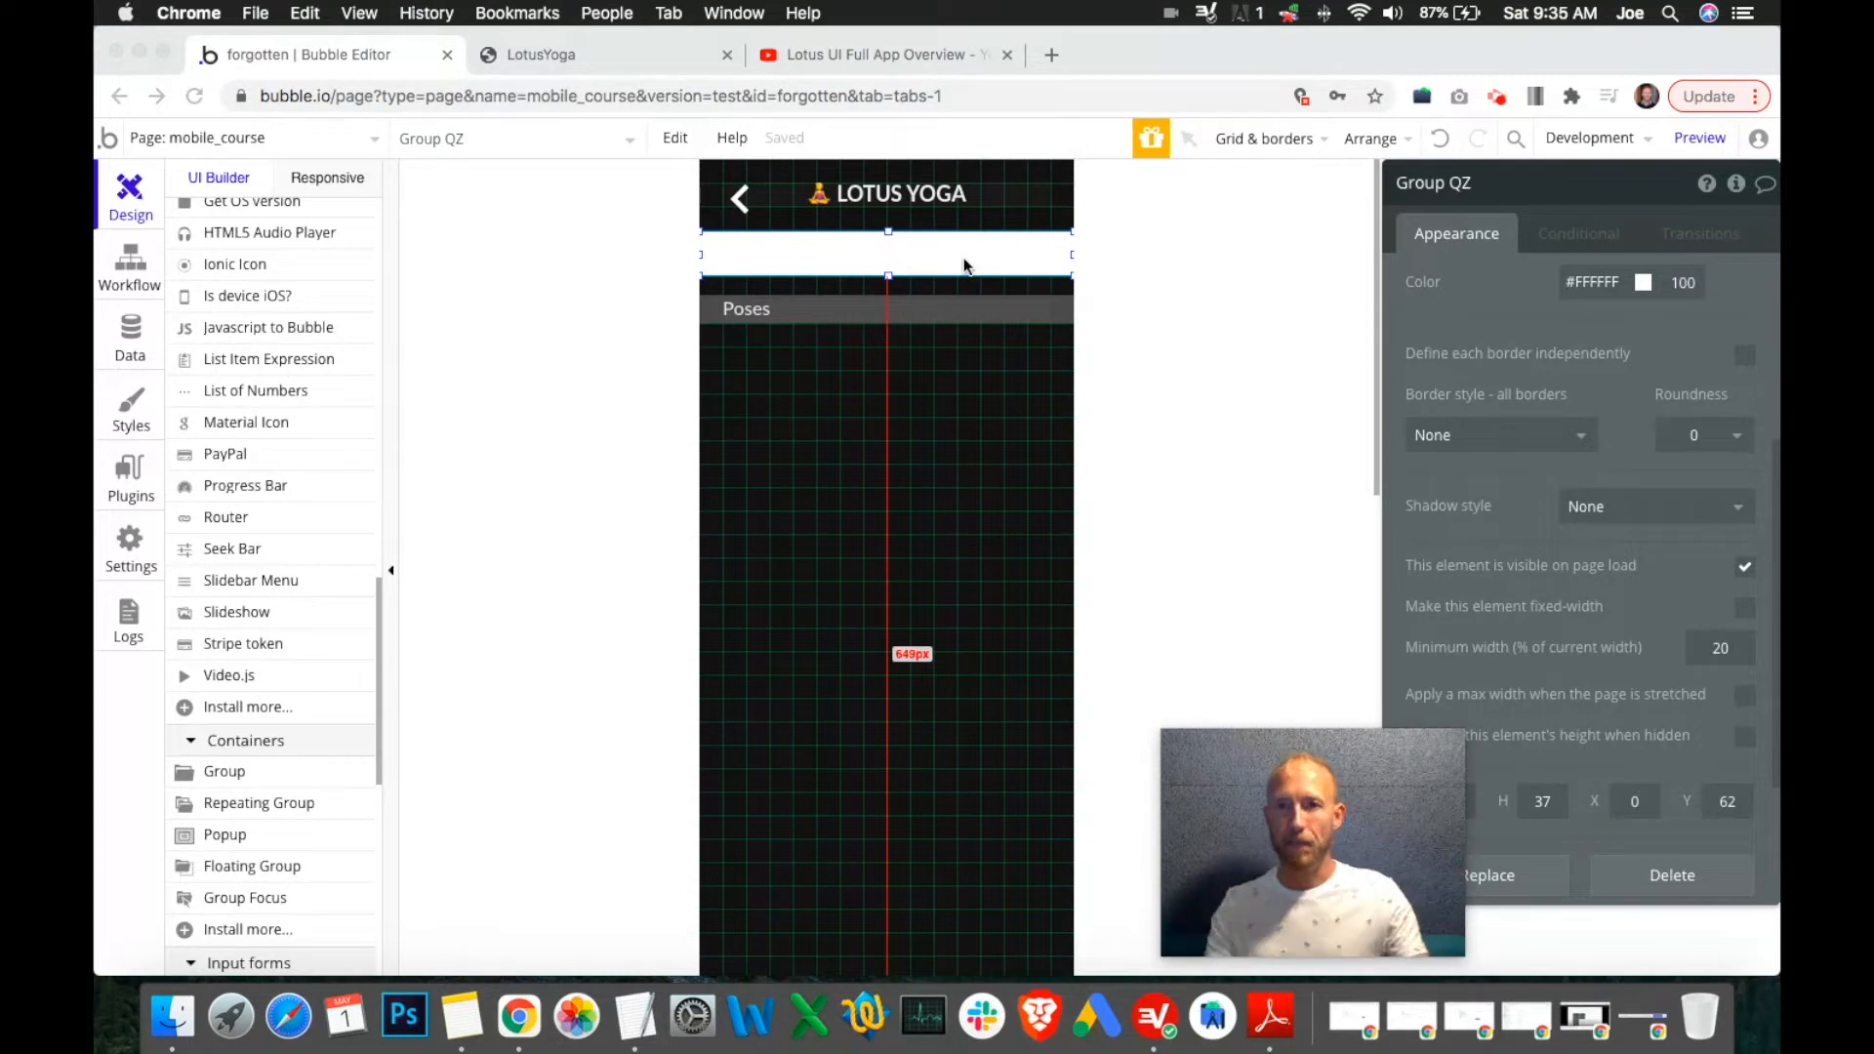
left_click_drag(1420, 764, 1332, 748)
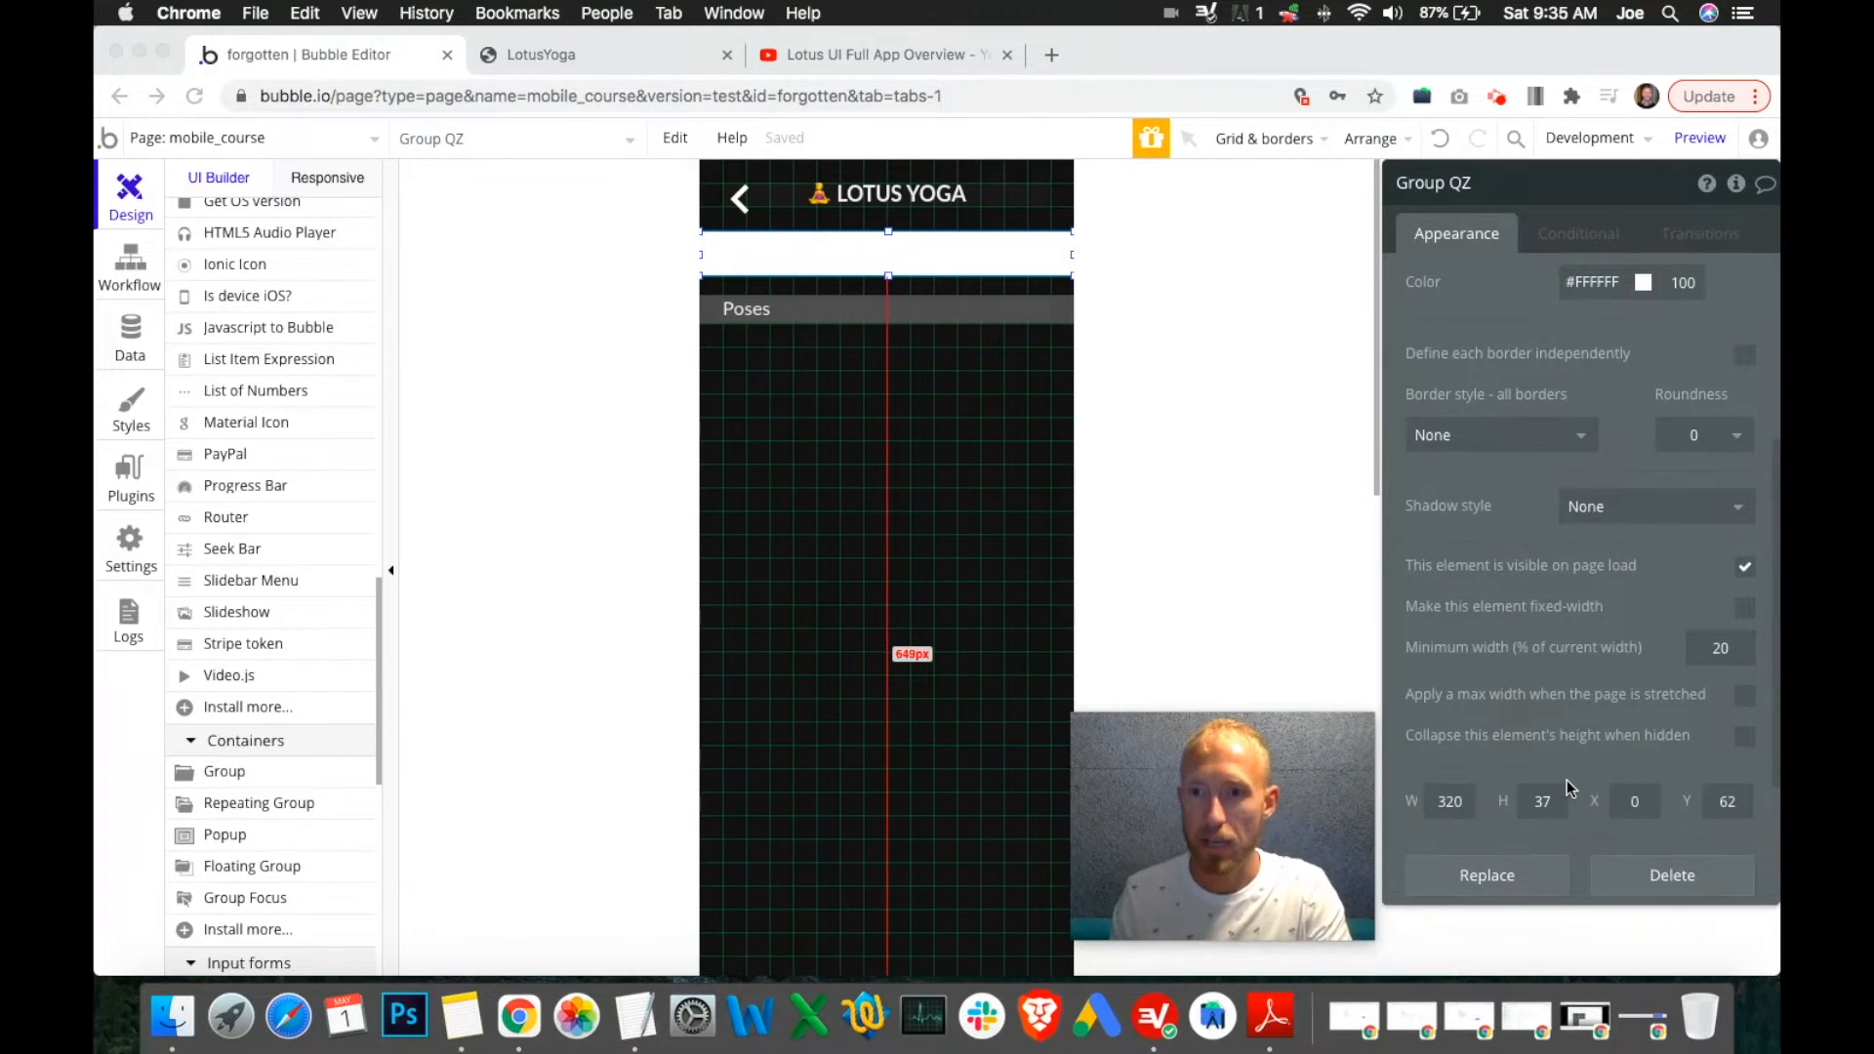
left_click(1544, 801)
double_click(1542, 802)
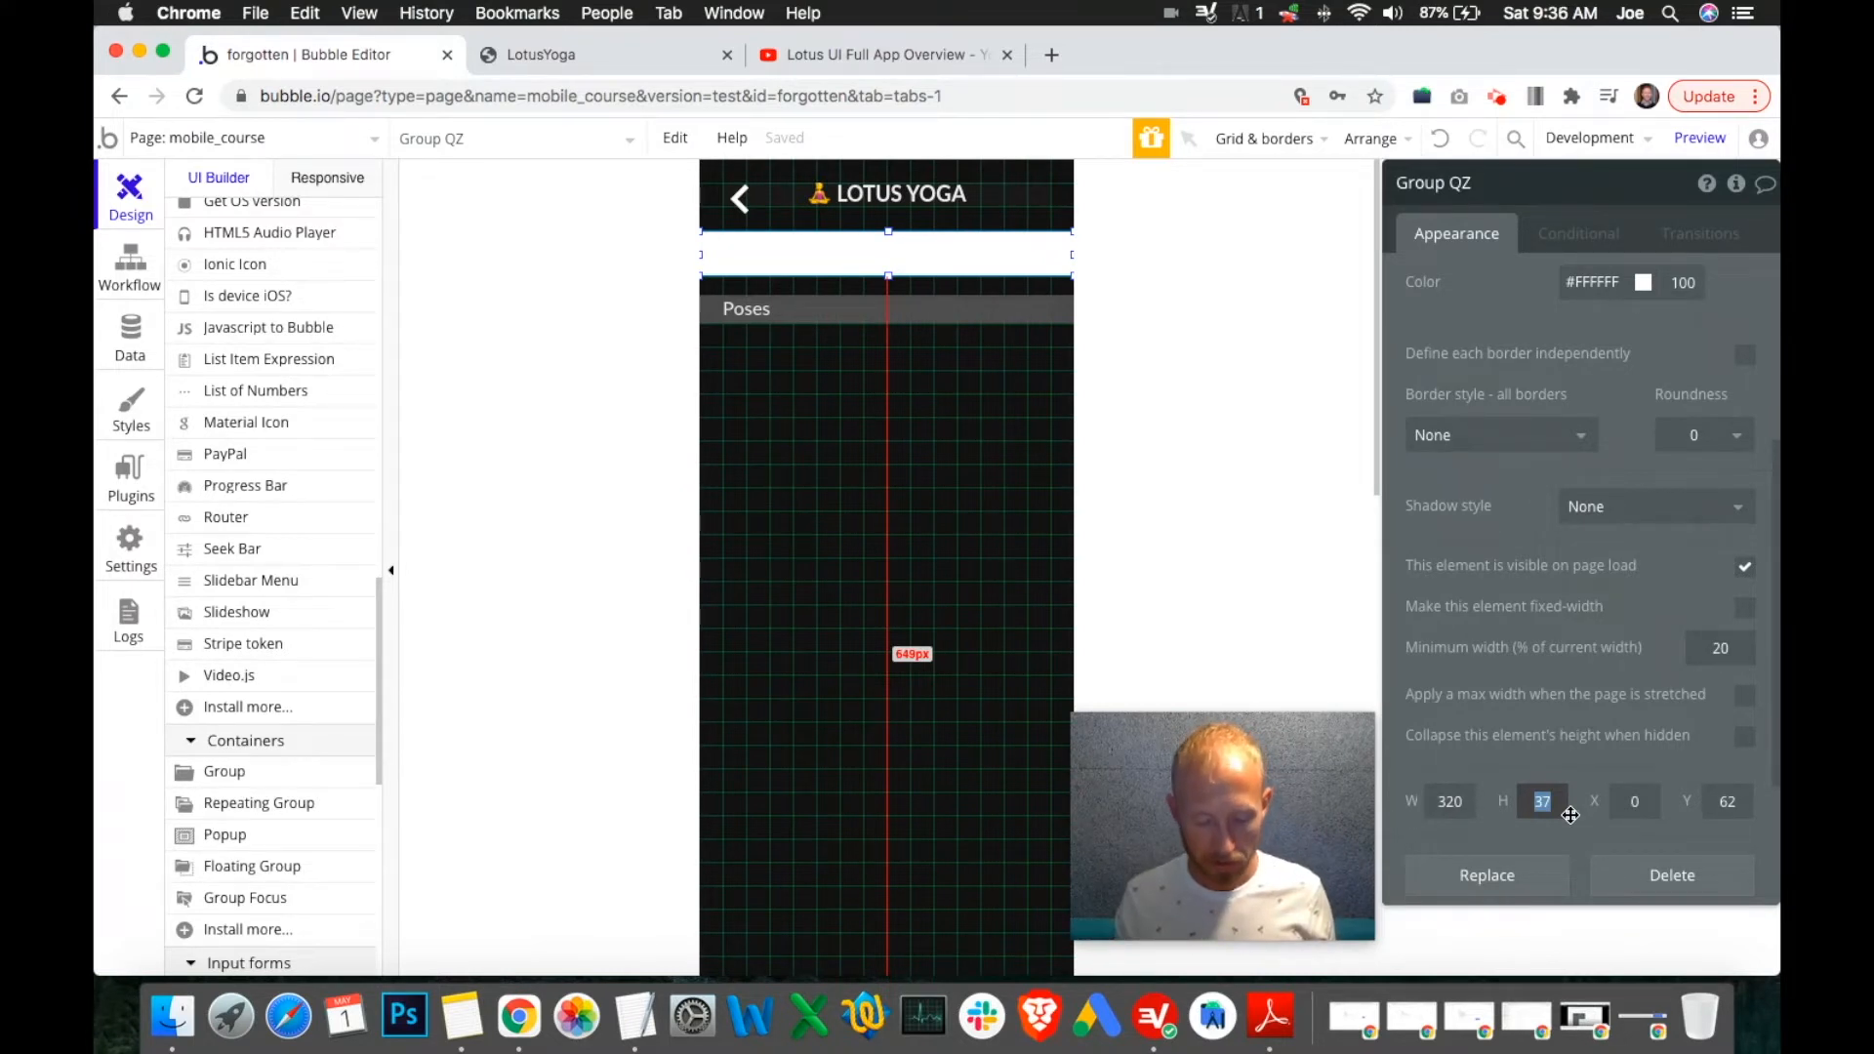
type("39")
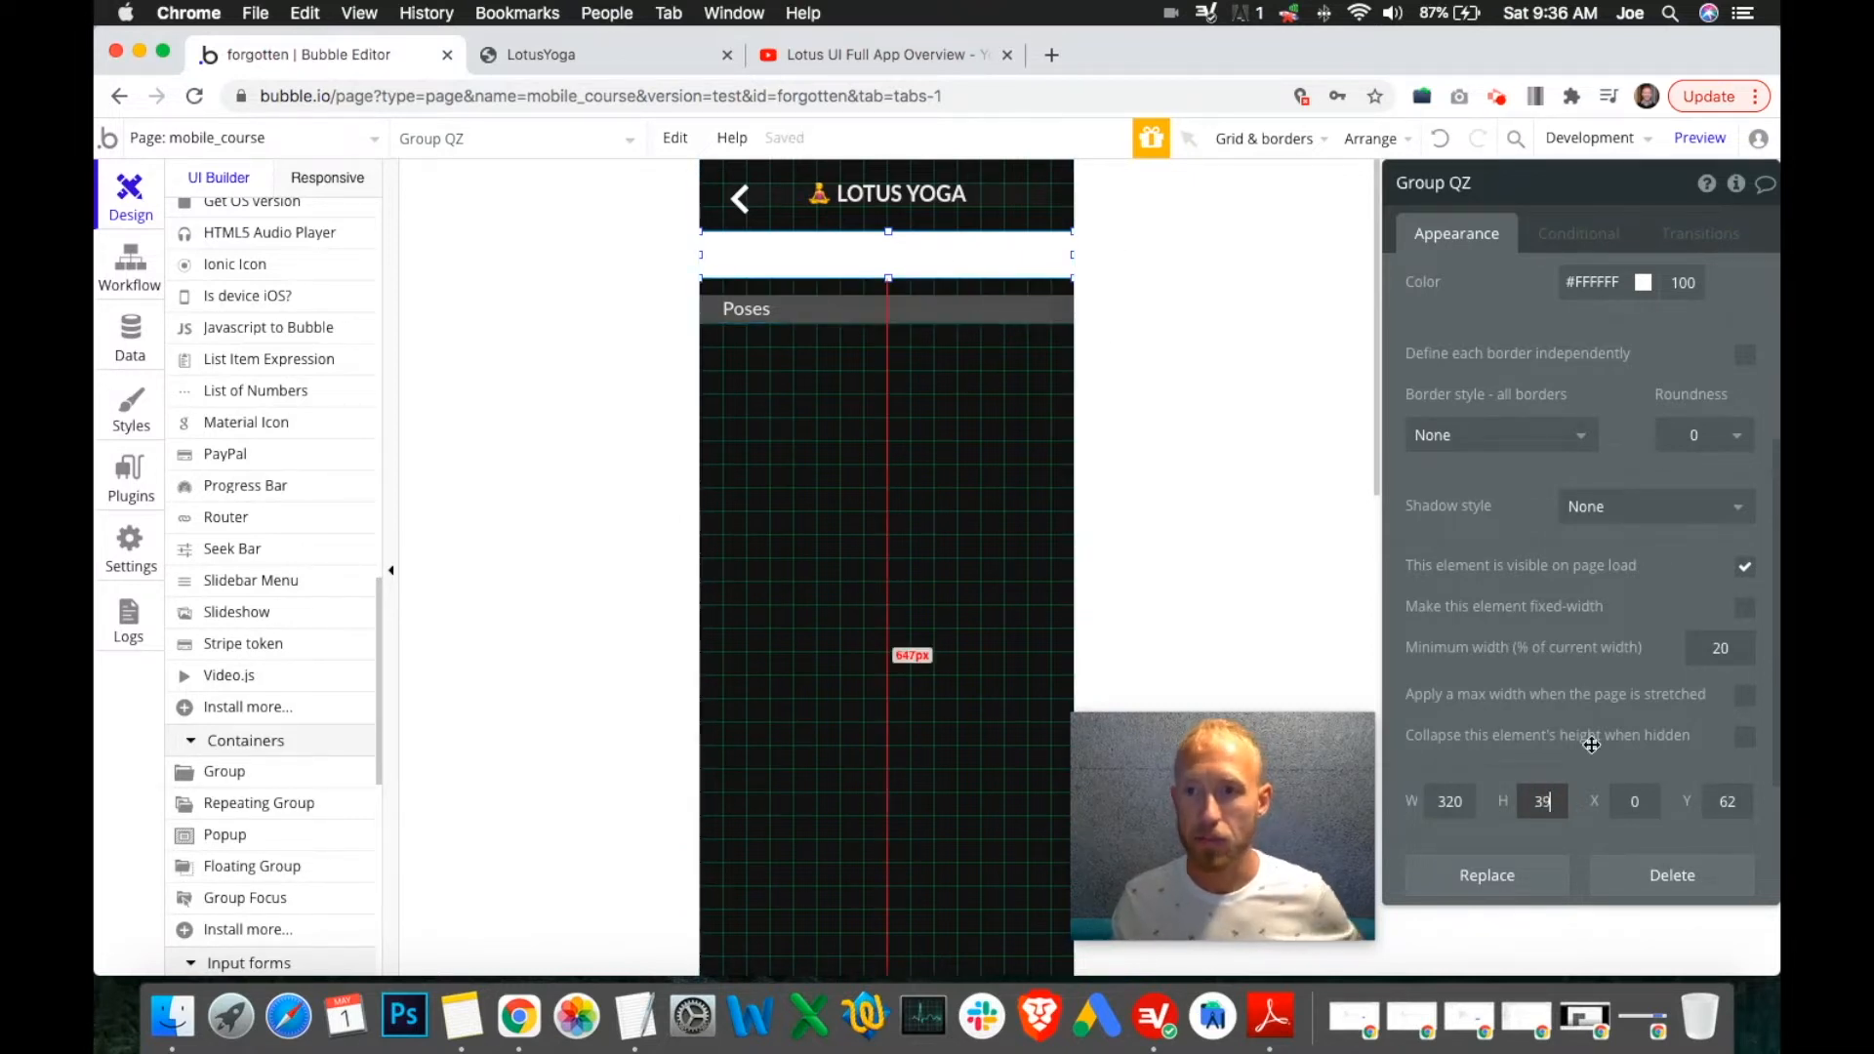
left_click(1730, 800)
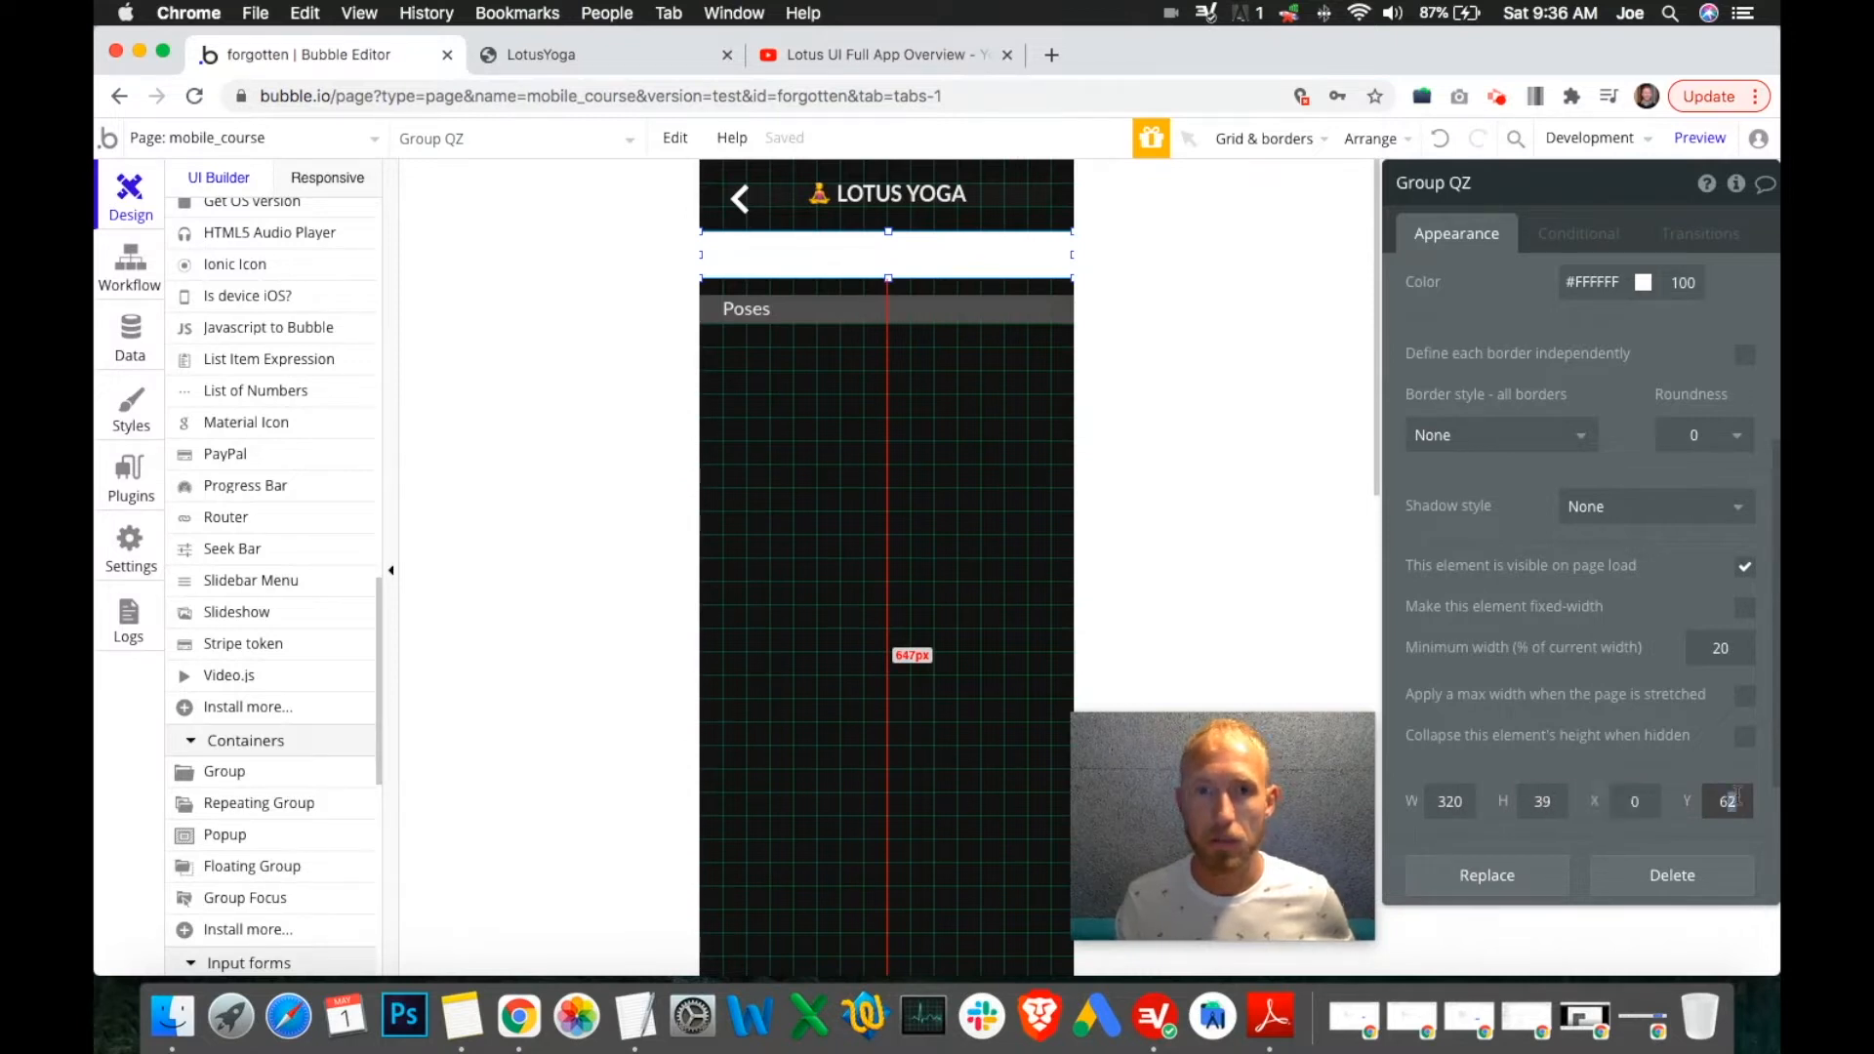
type("0")
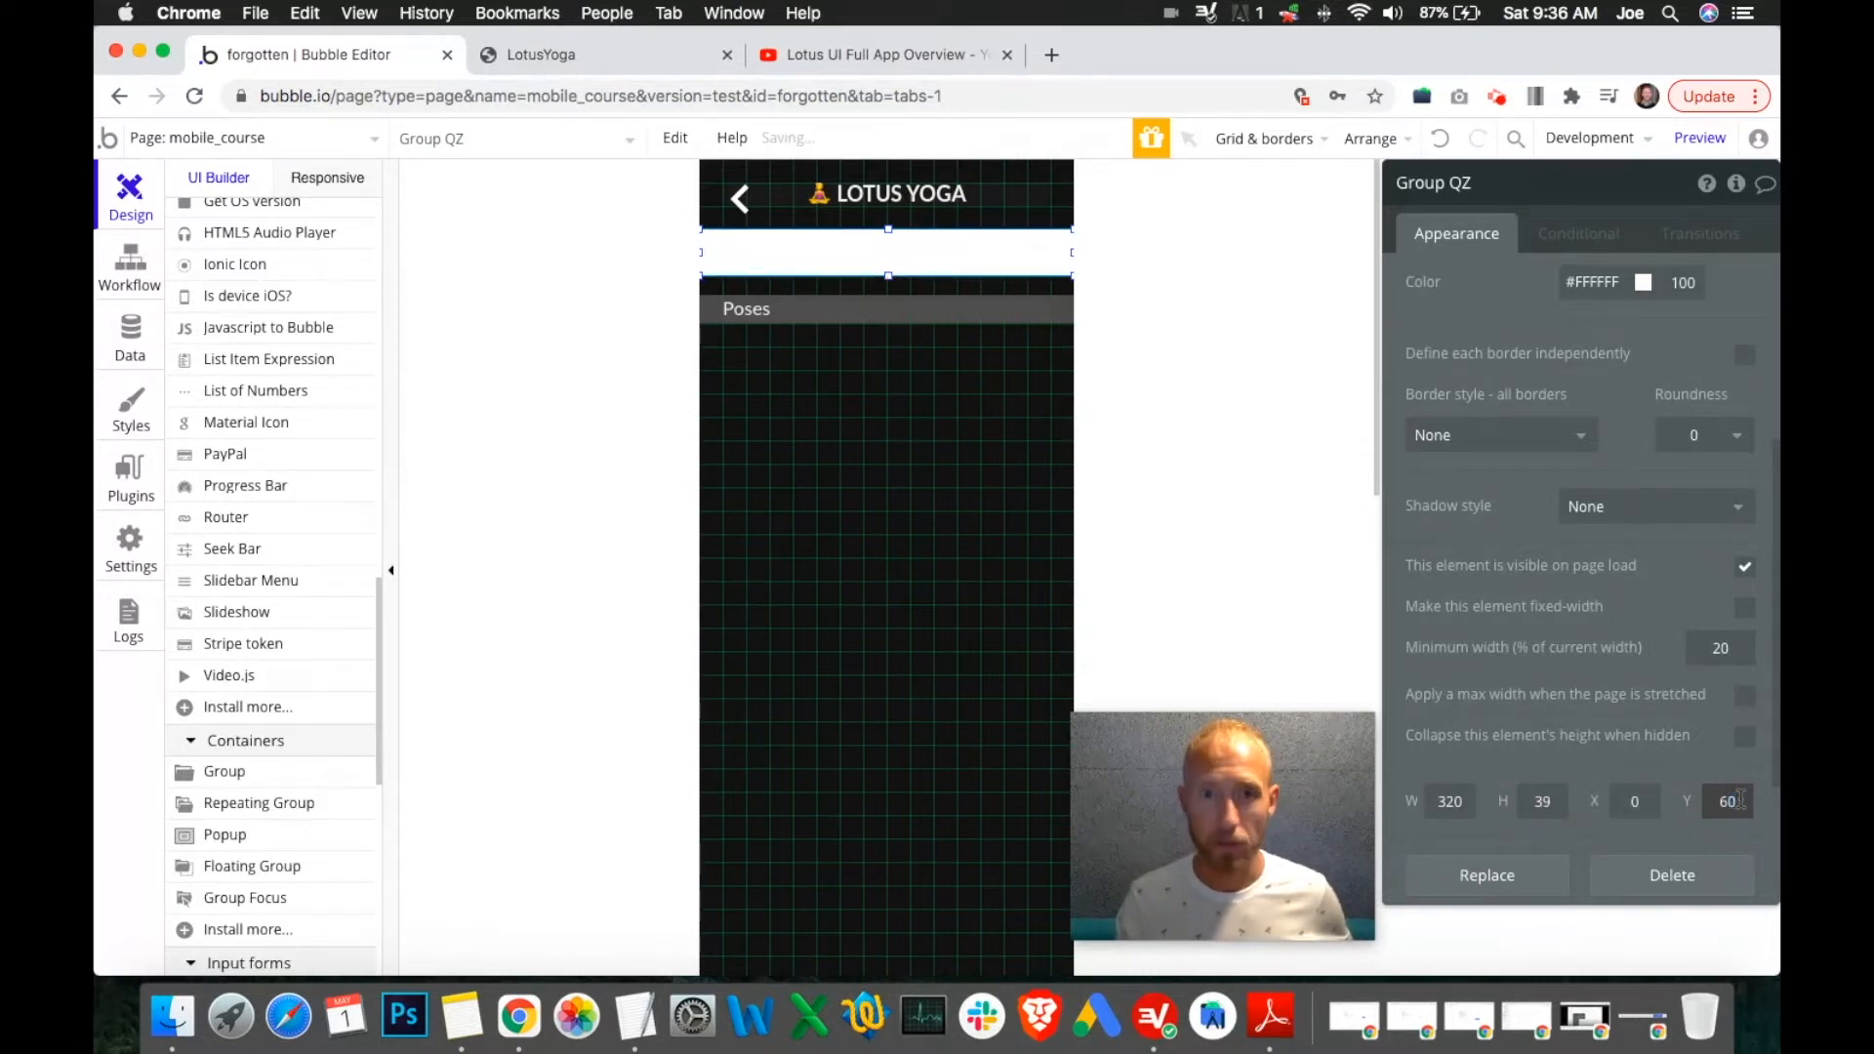
Set the group's background style to None.
scroll(1636, 532, "up", 5)
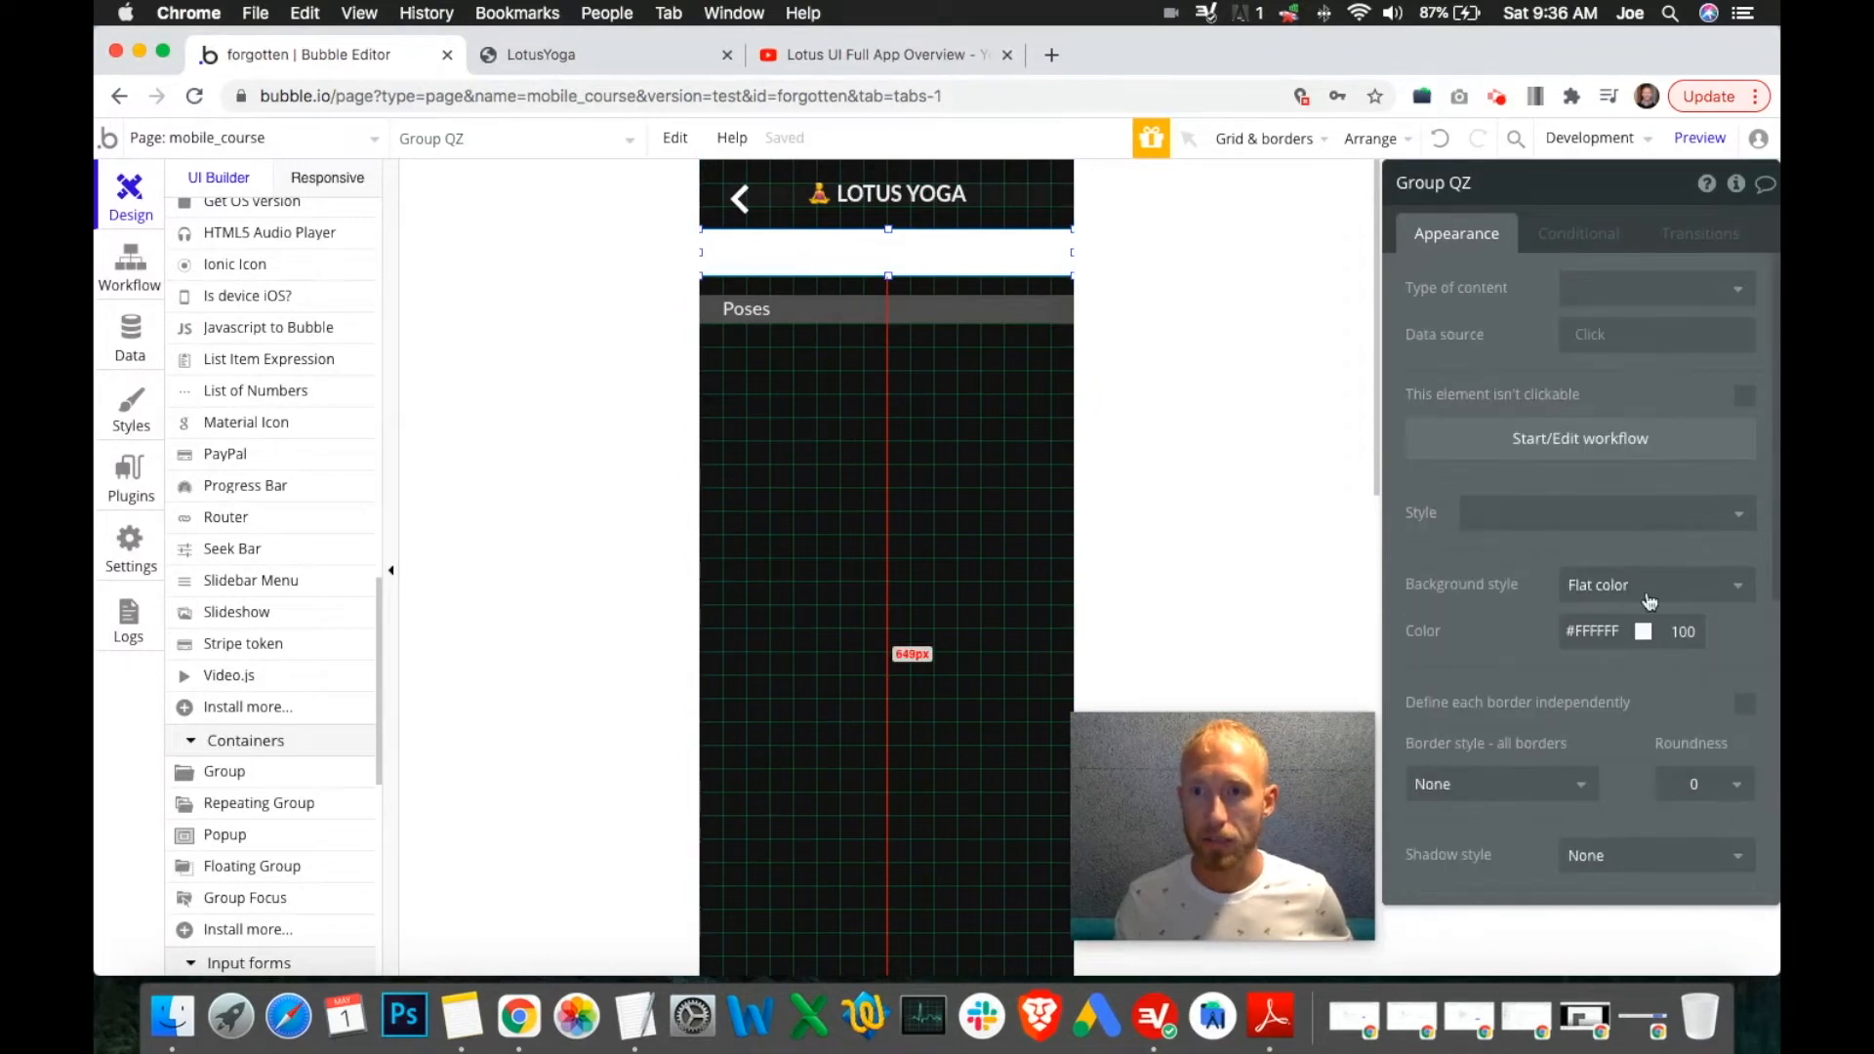
left_click(1650, 584)
left_click(1622, 617)
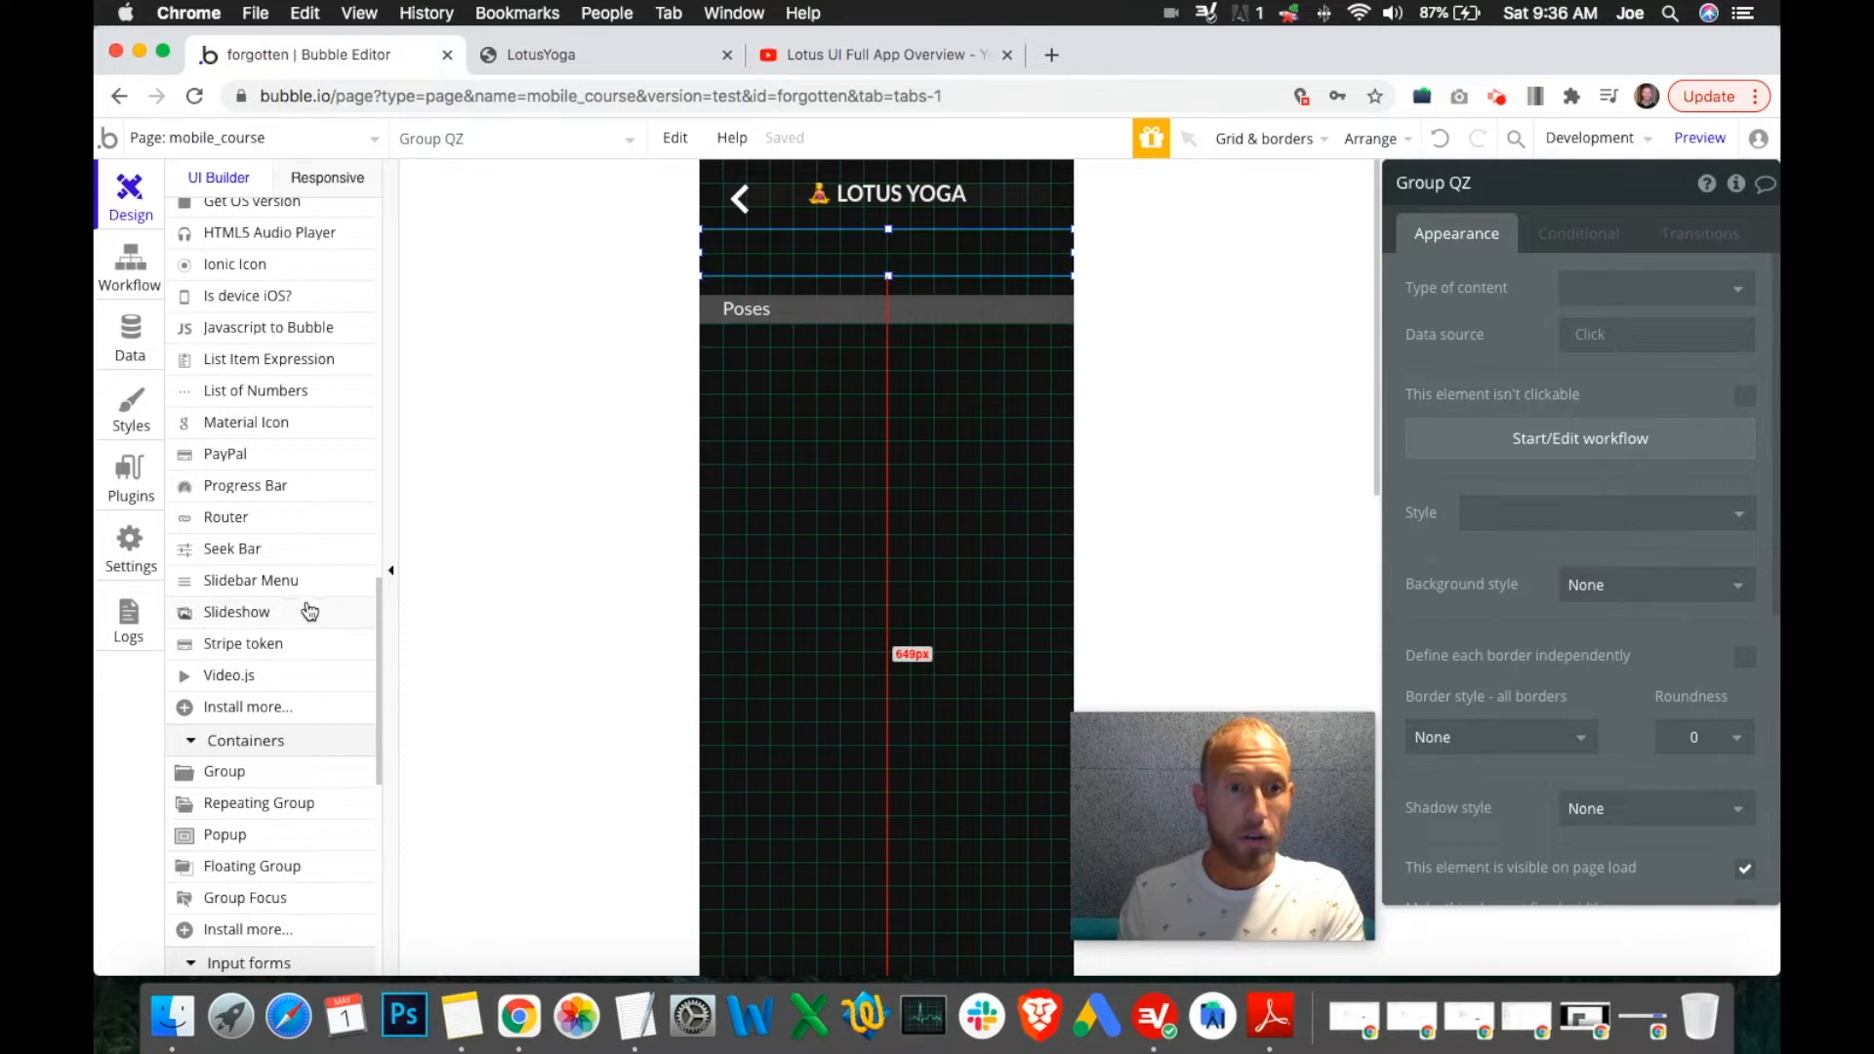
Draw a text input about 227 by 23 px inside the group, starting at about X 72 and Y 7.
scroll(311, 635, "down", 5)
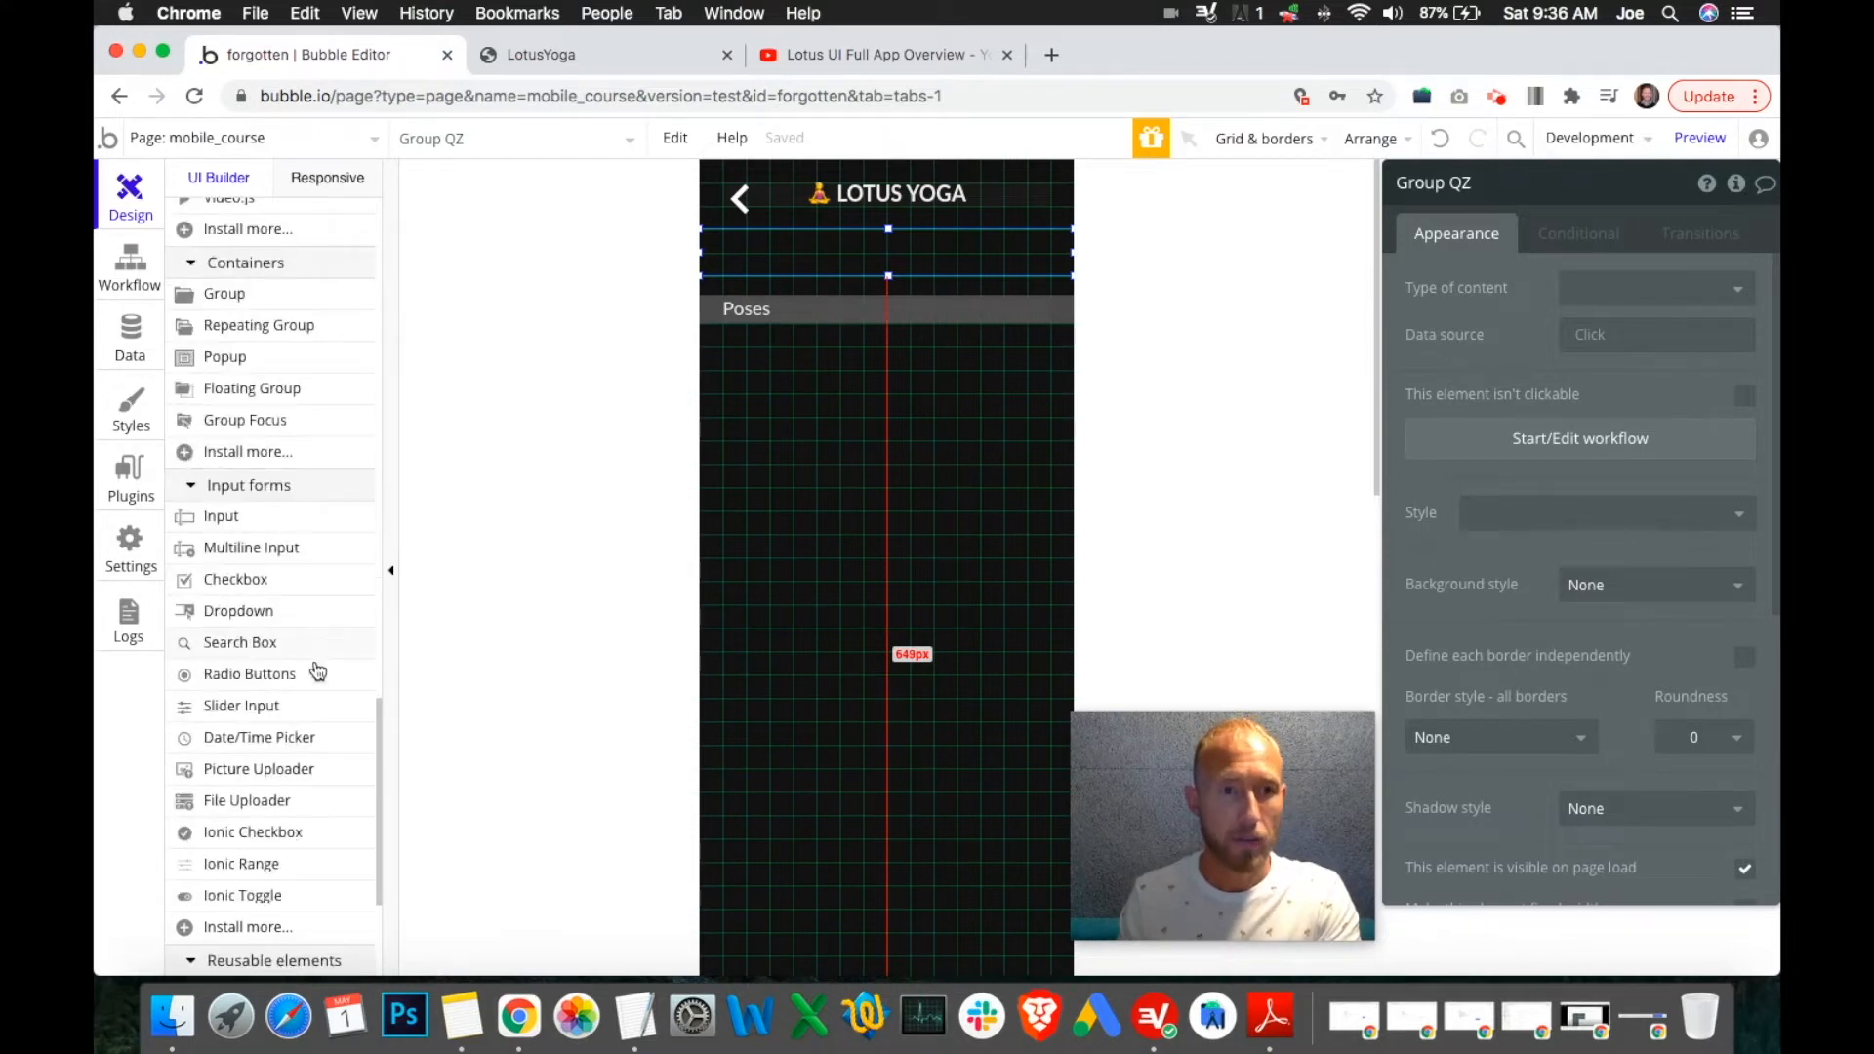
scroll(302, 701, "down", 2)
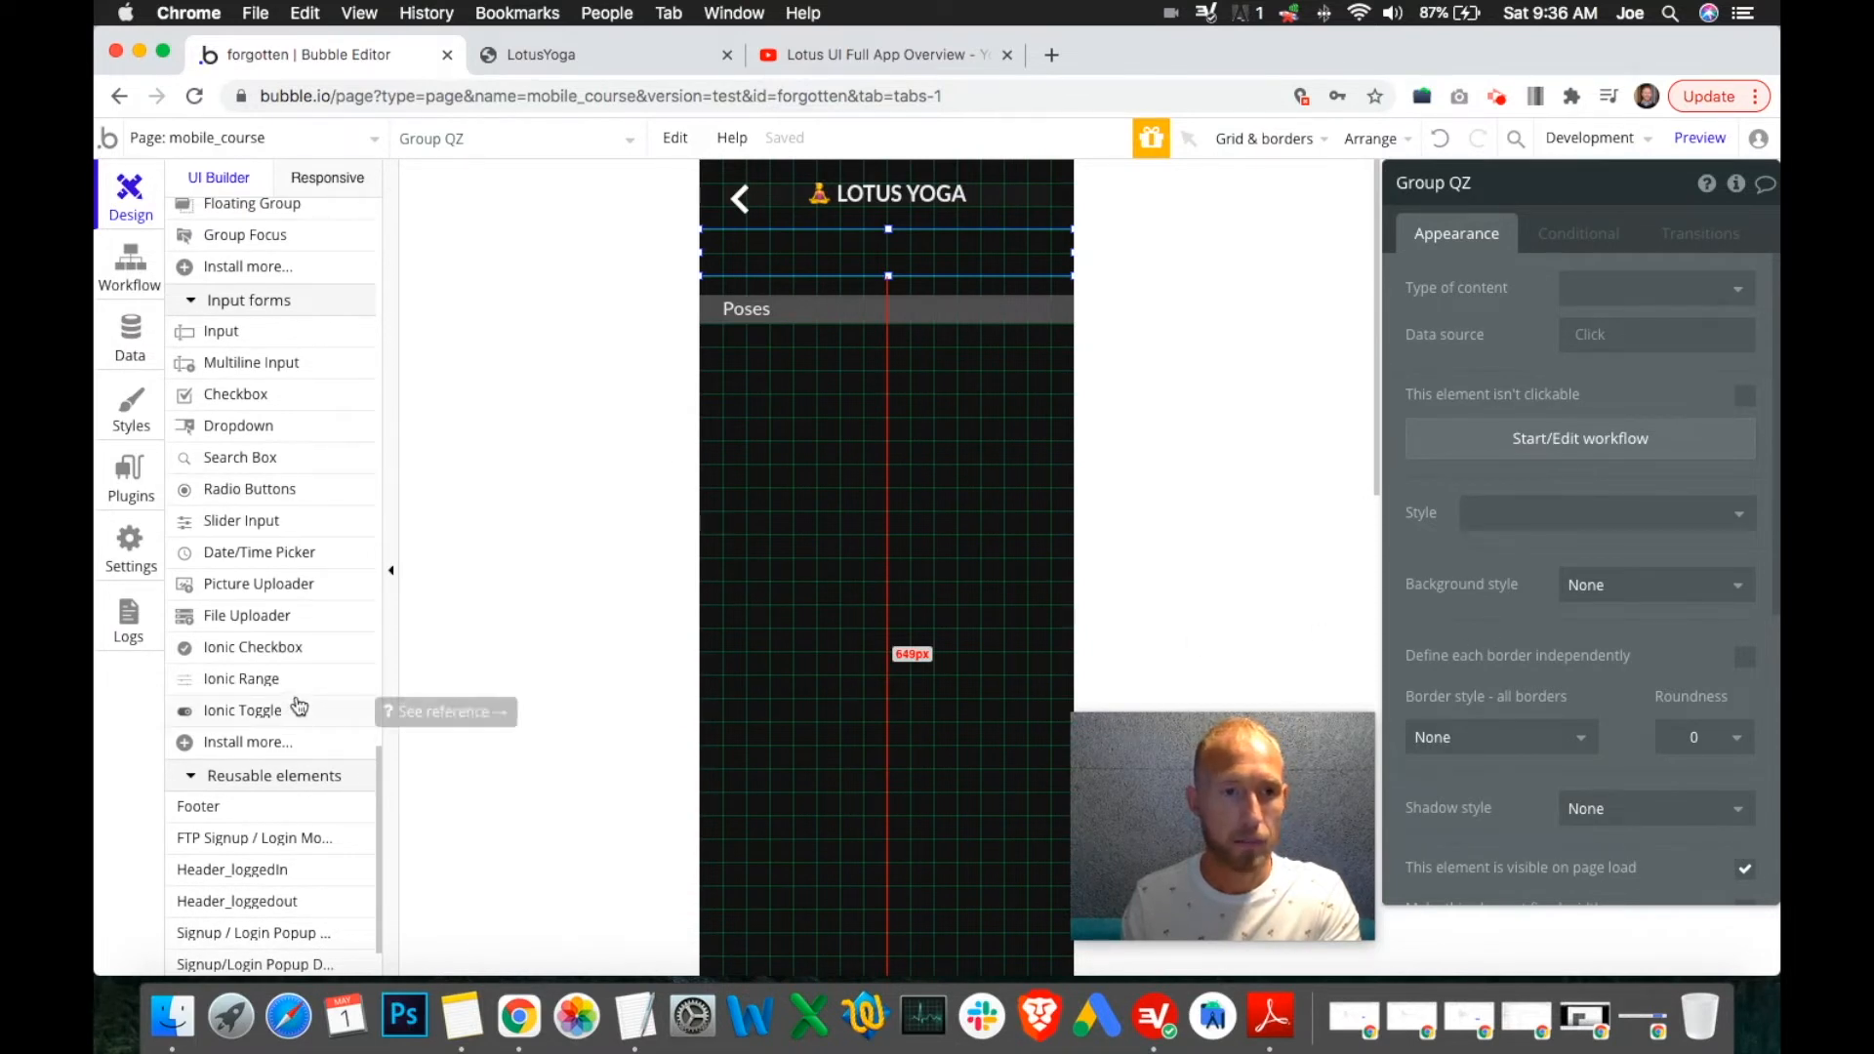
left_click(250, 338)
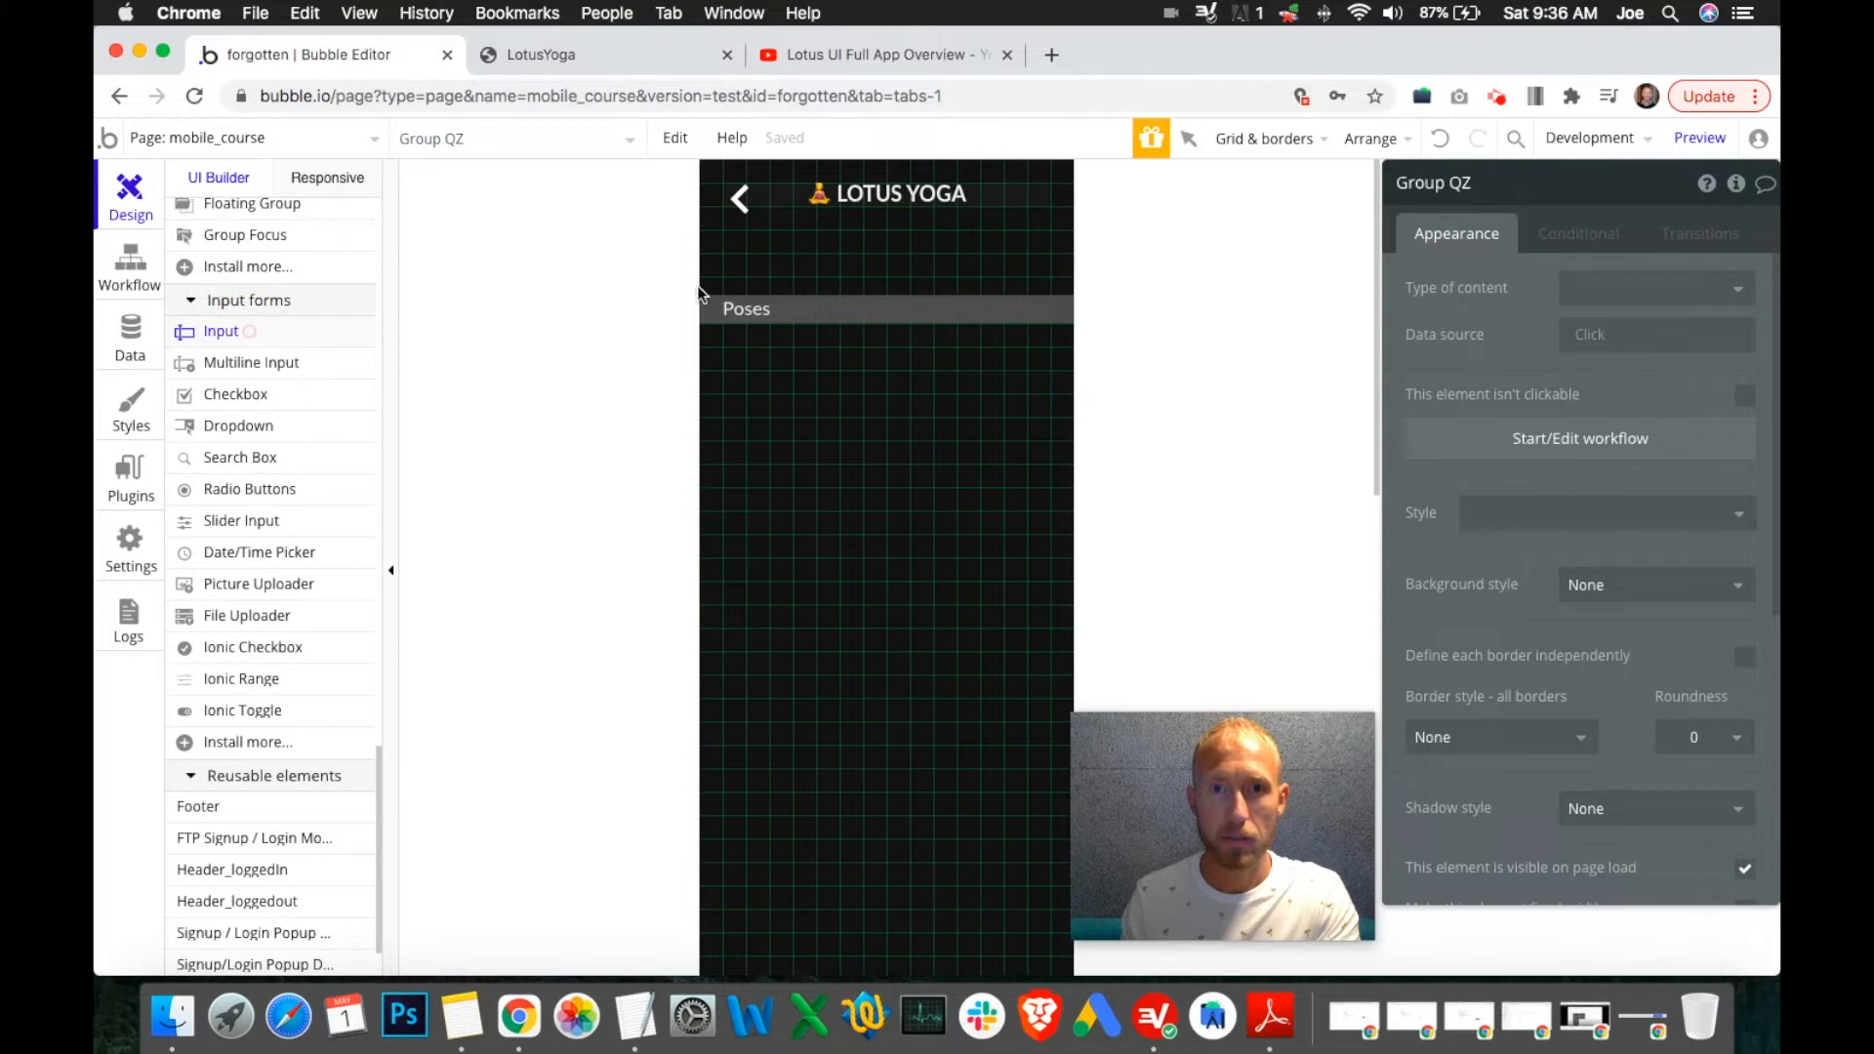
left_click_drag(783, 257, 1050, 236)
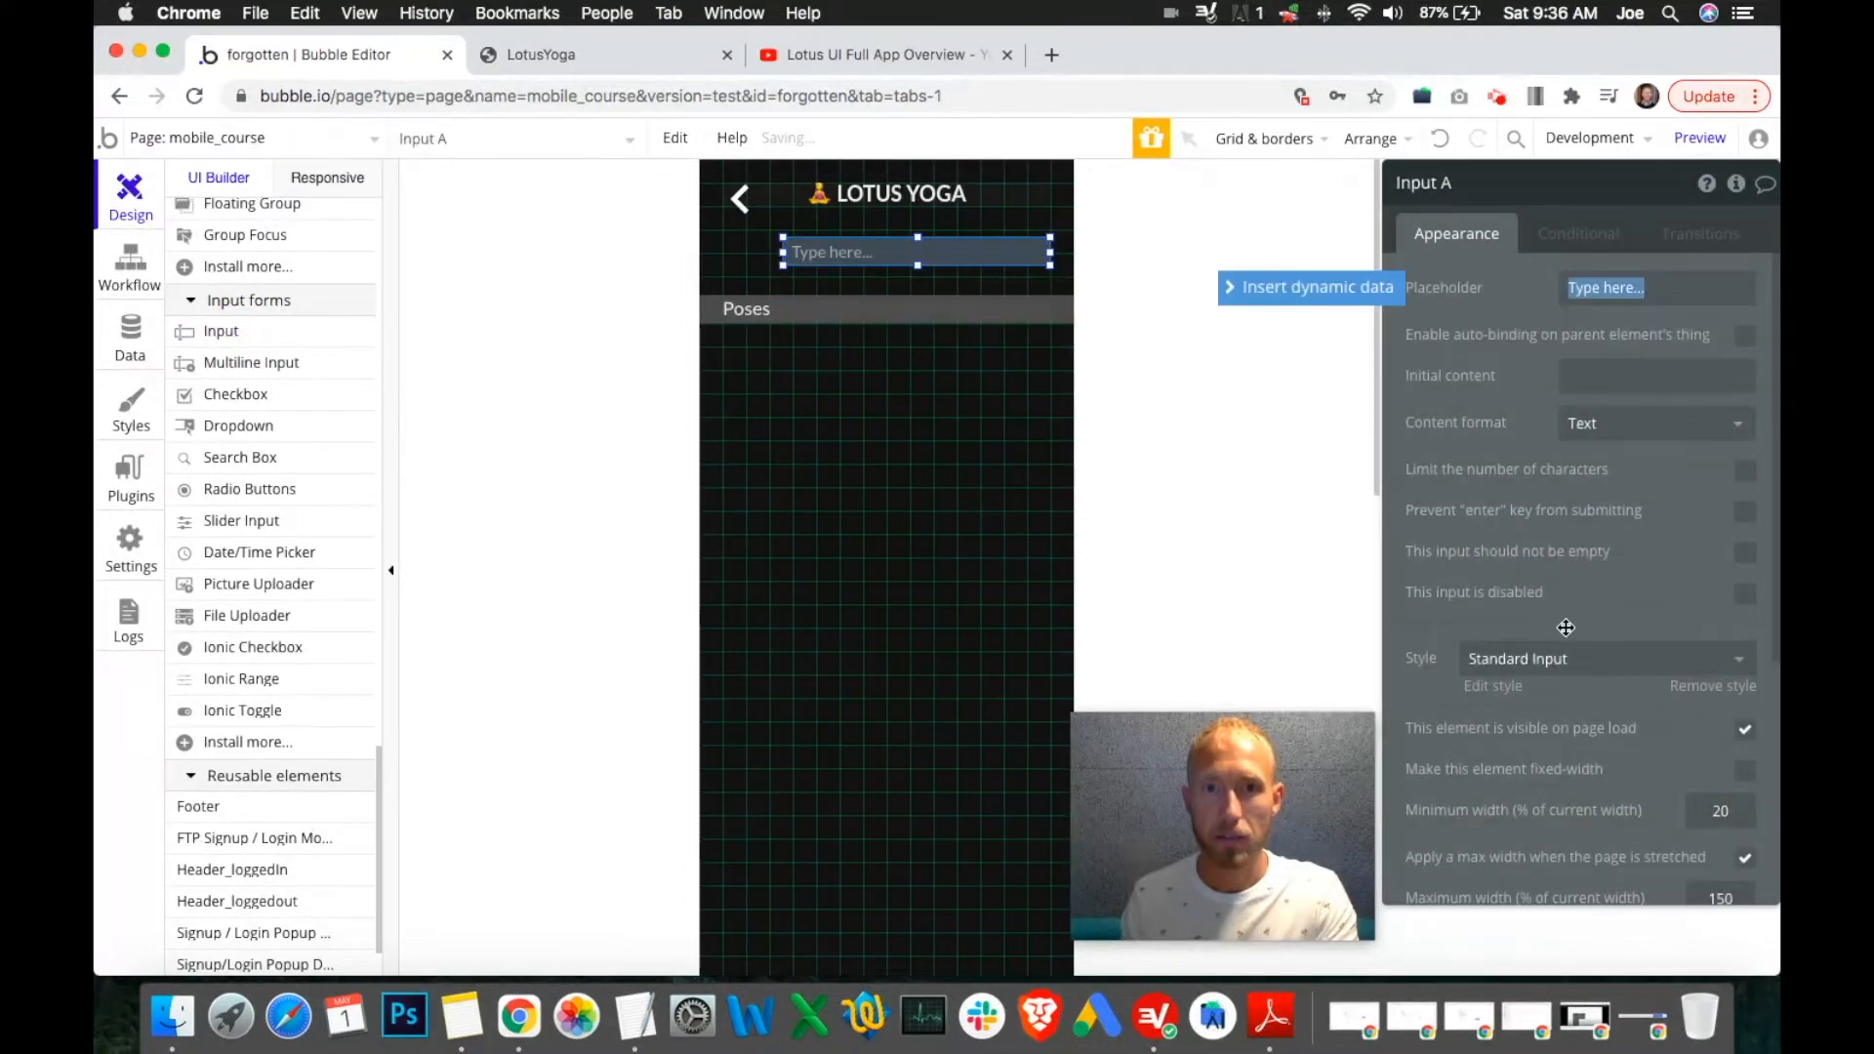
Detach the text input from the Standard Input style so its formatting can be edited individually.
scroll(1580, 641, "down", 4)
scroll(1569, 622, "up", 3)
left_click(1570, 488)
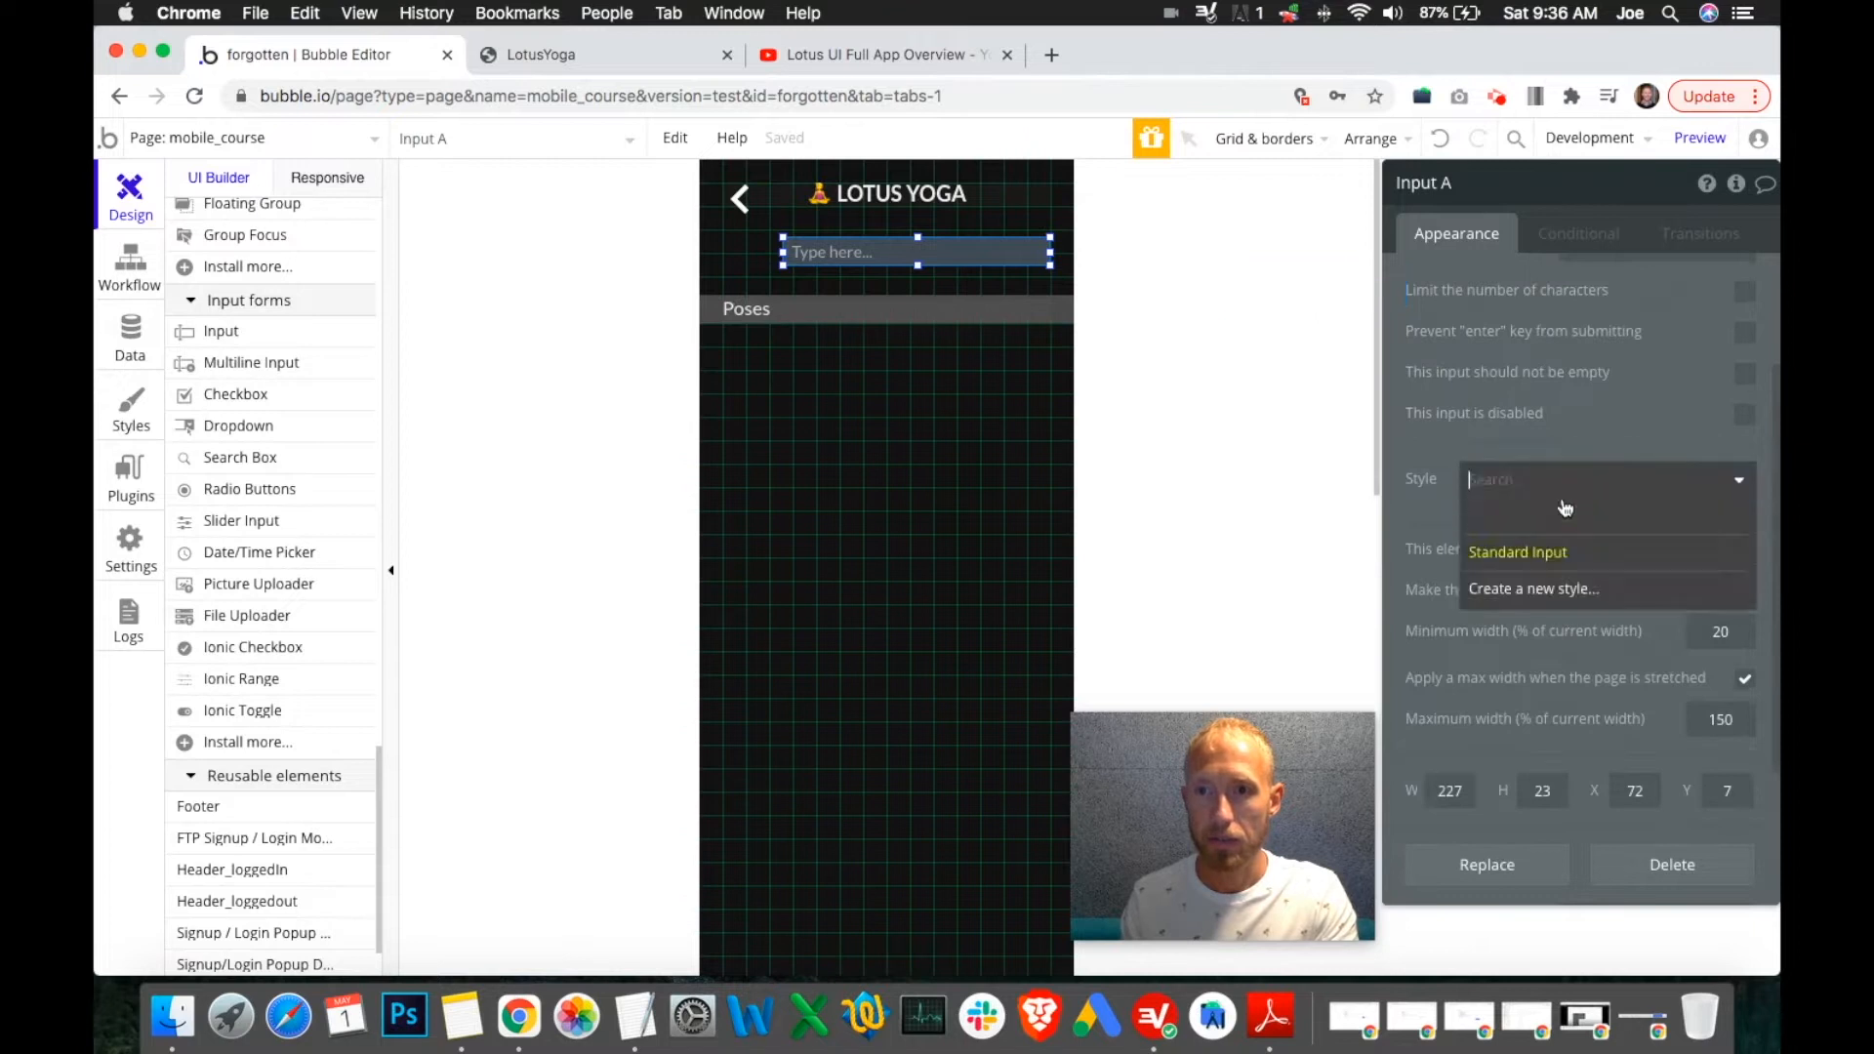
left_click(1562, 552)
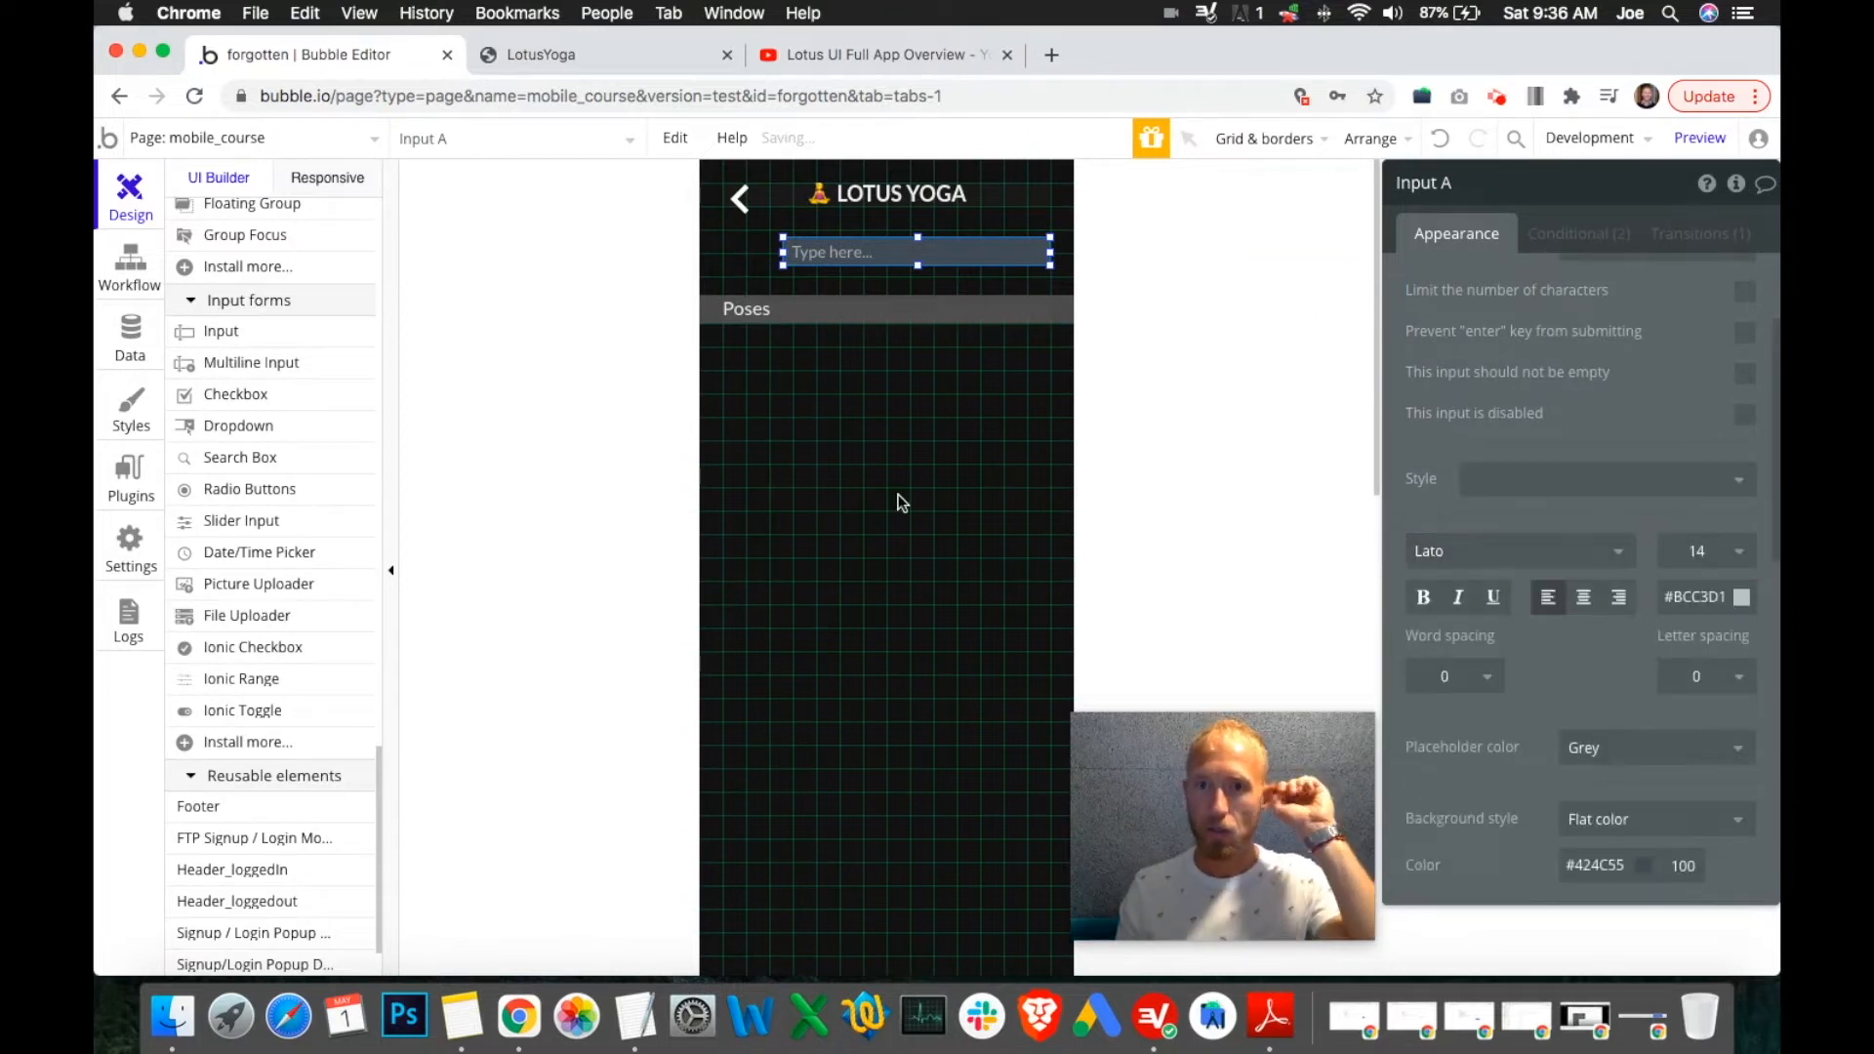
Set the input's flat background color to #121212.
scroll(1606, 689, "down", 5)
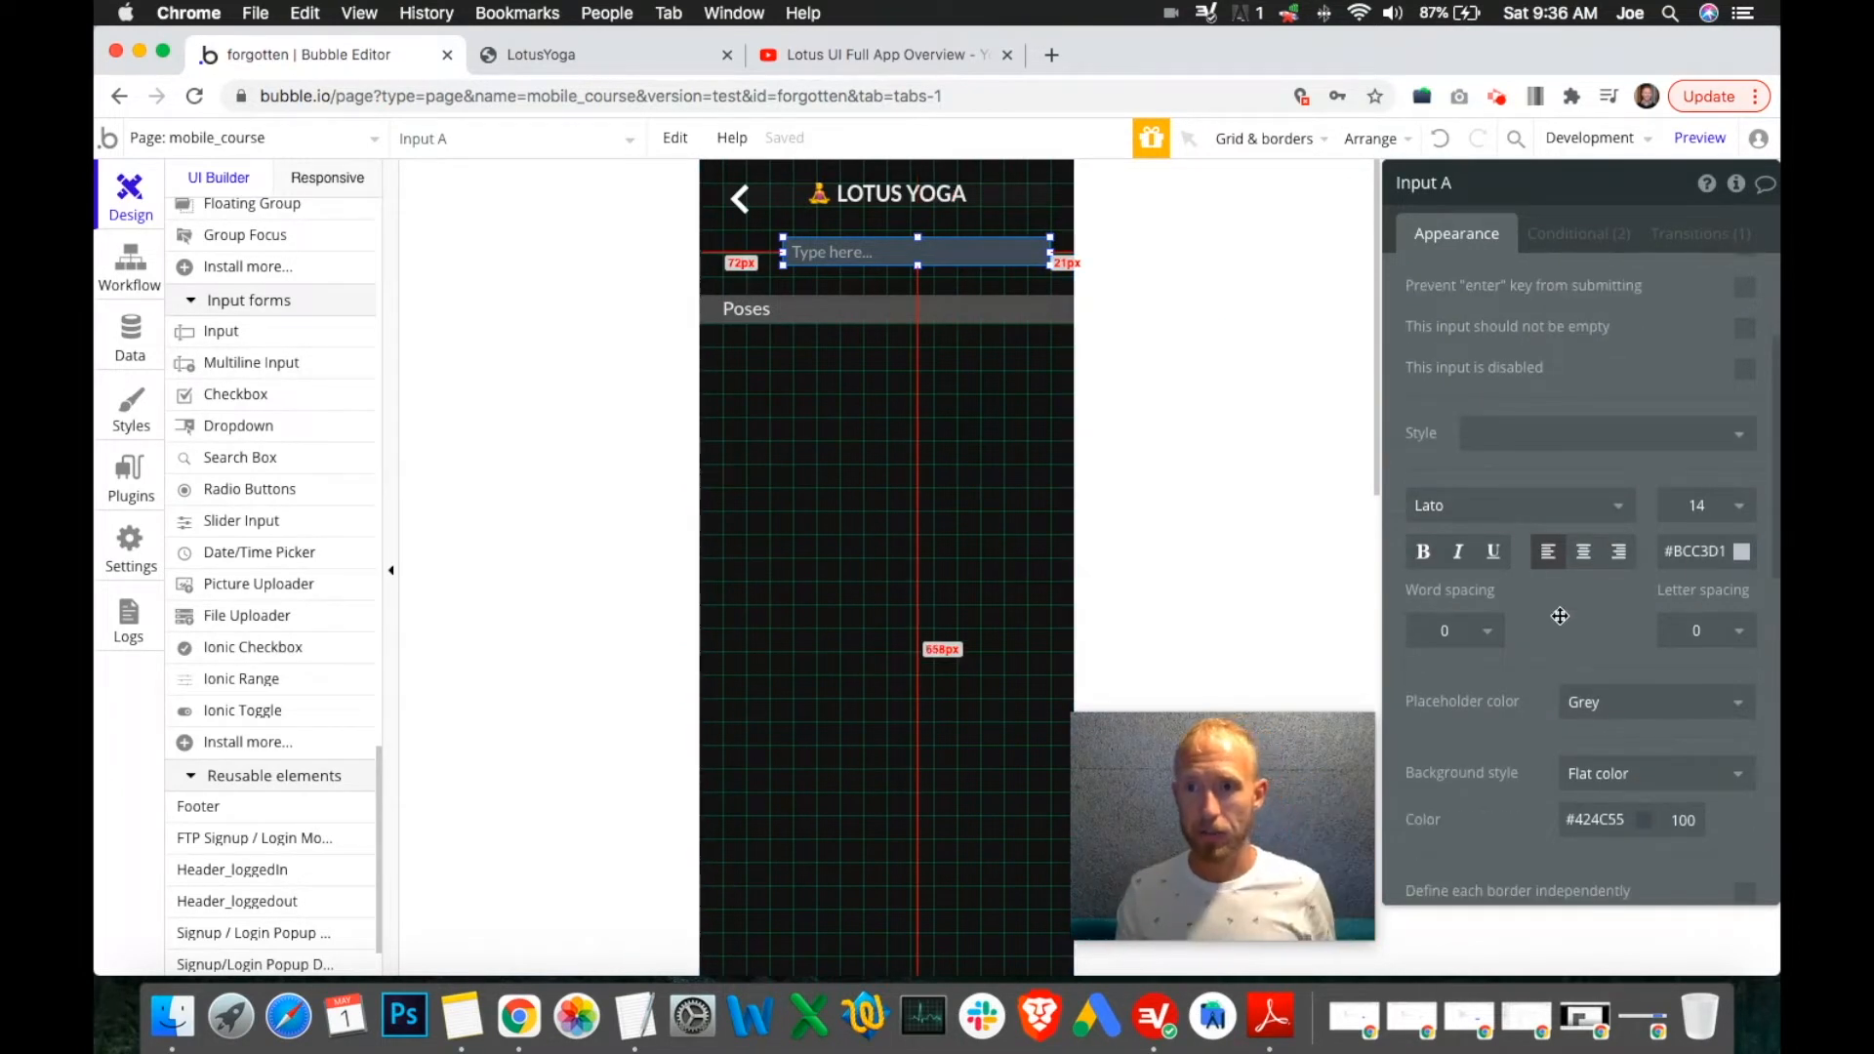
double_click(1601, 614)
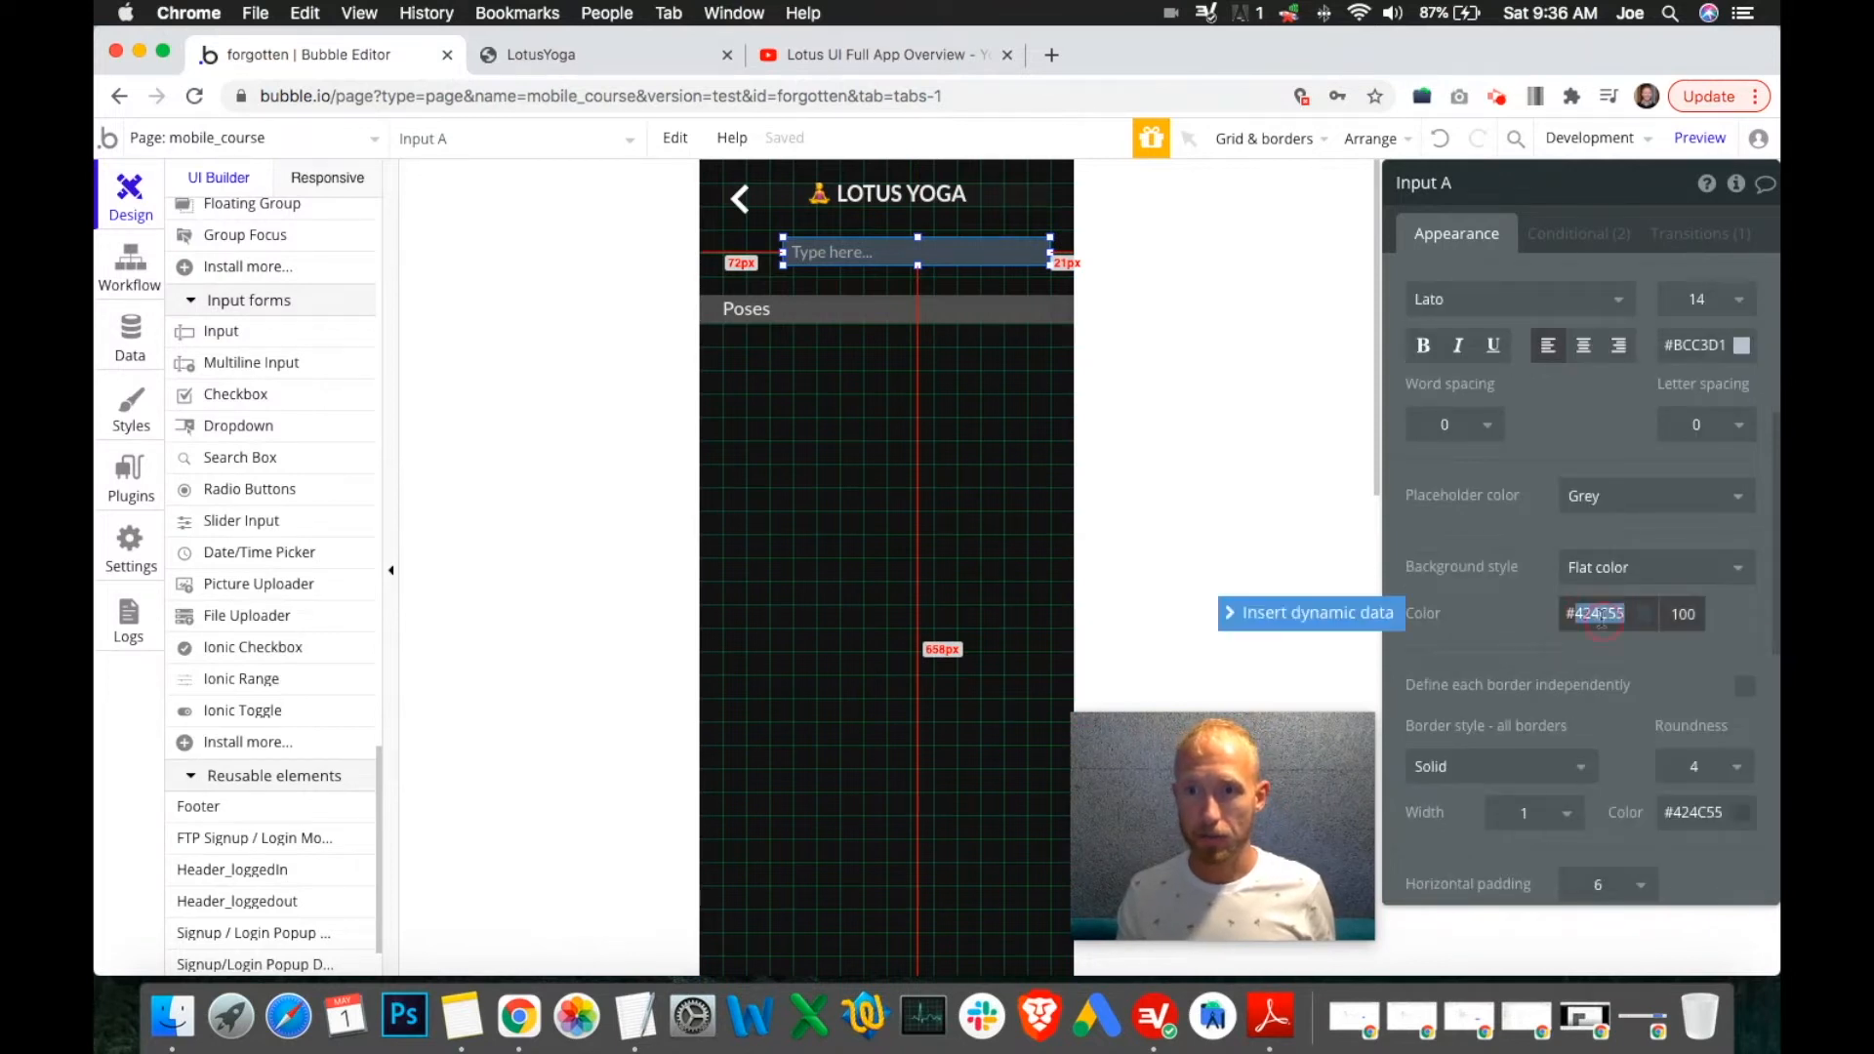
type("121212")
key("Return")
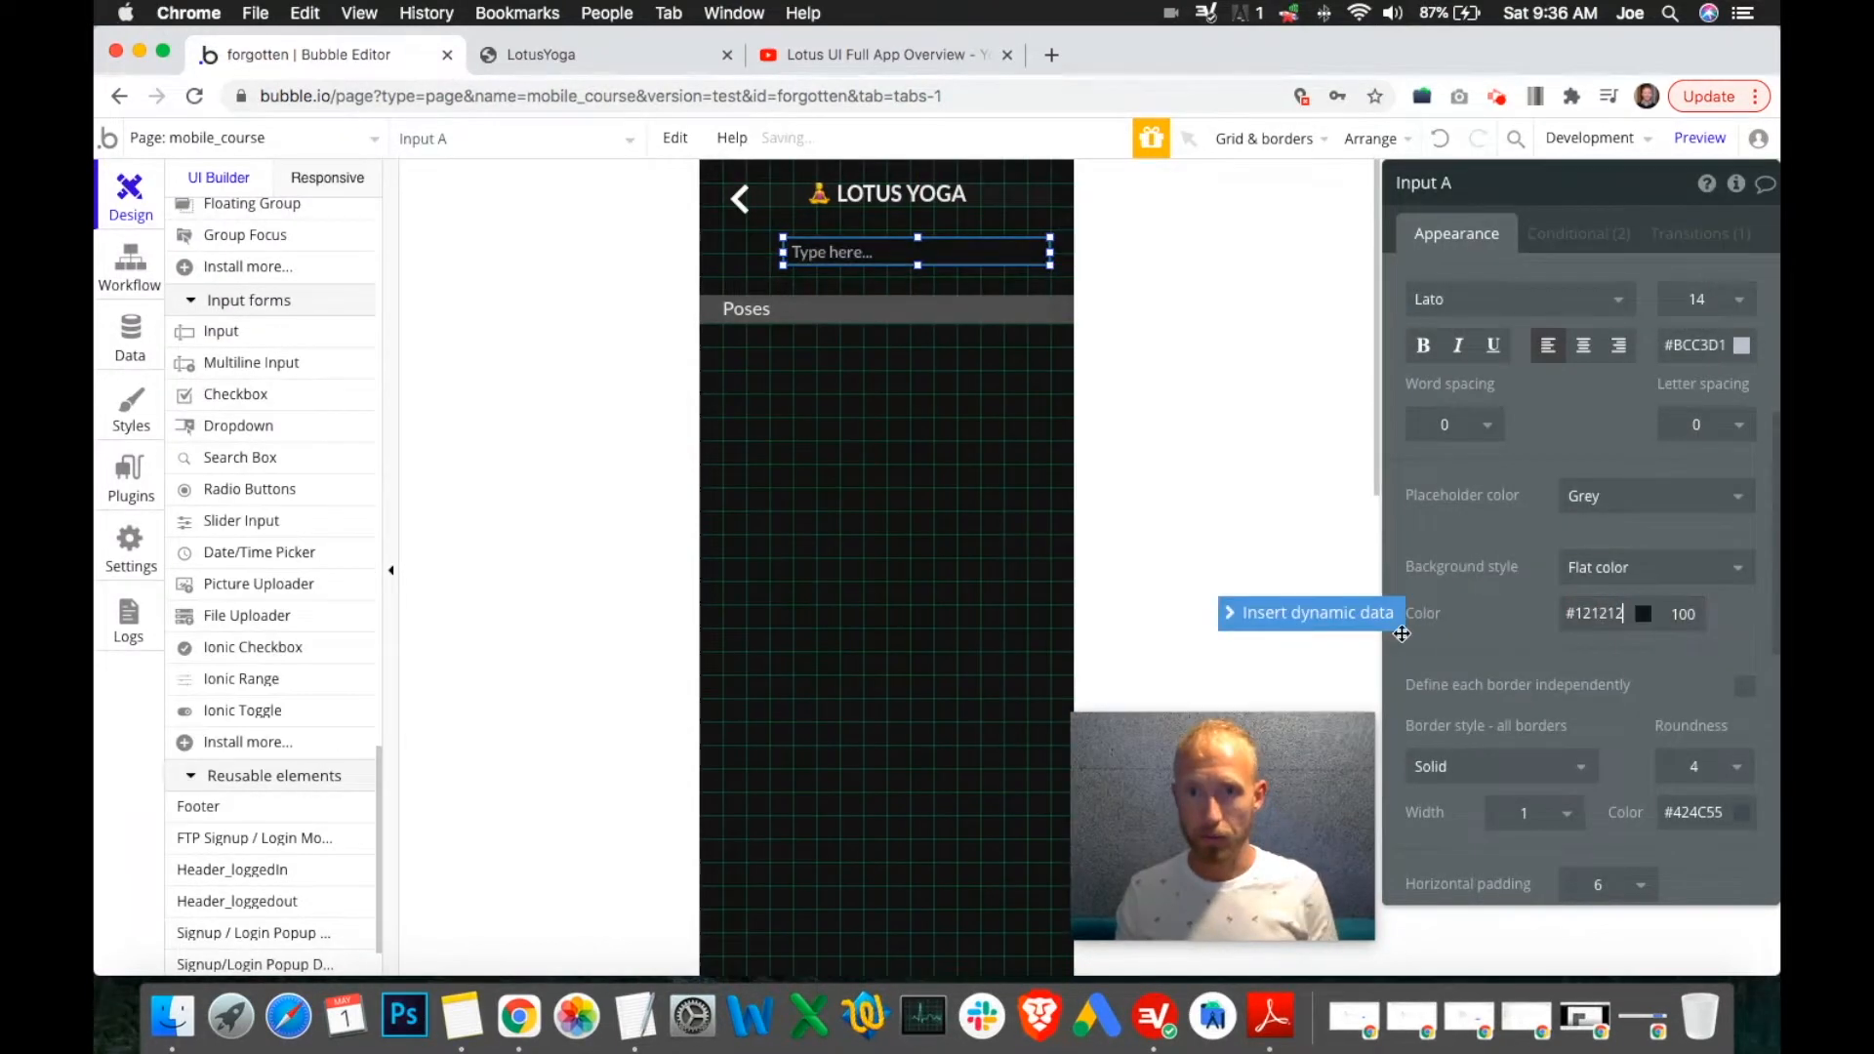
Set the input's border style to None on all sides.
scroll(1513, 587, "down", 4)
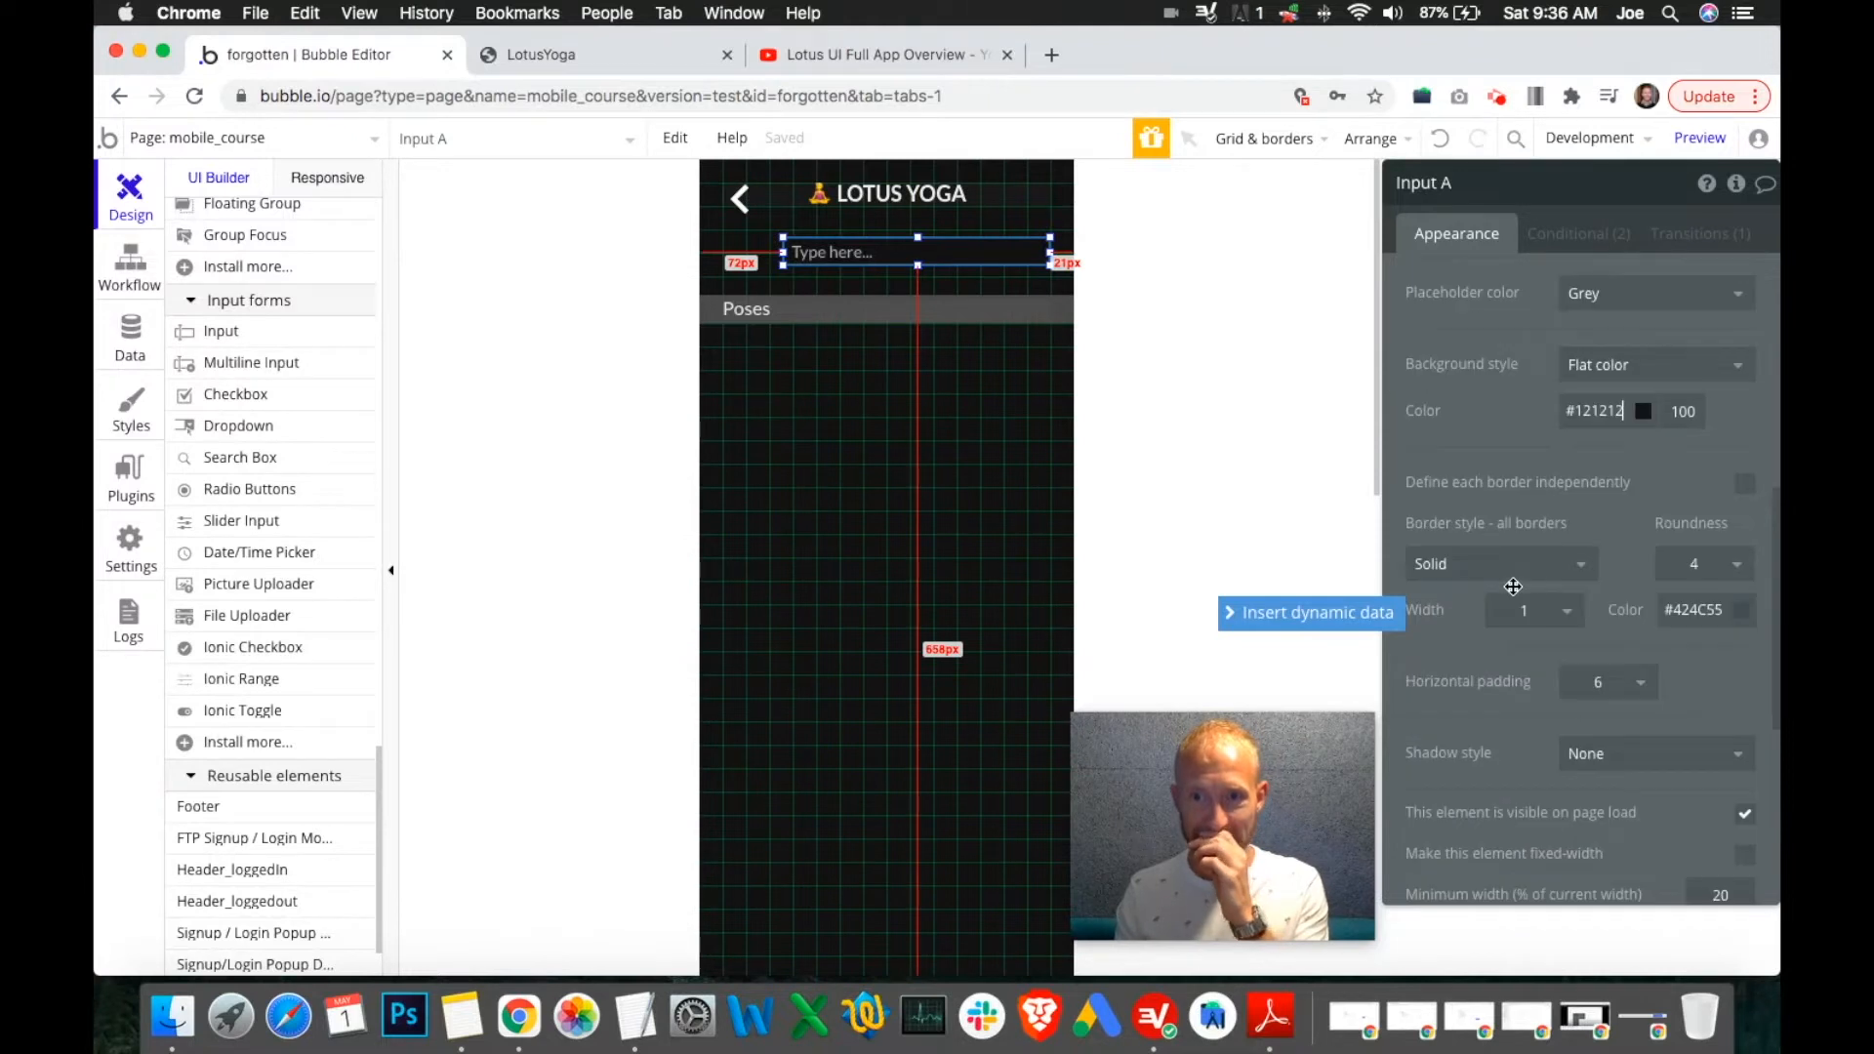
left_click(1489, 566)
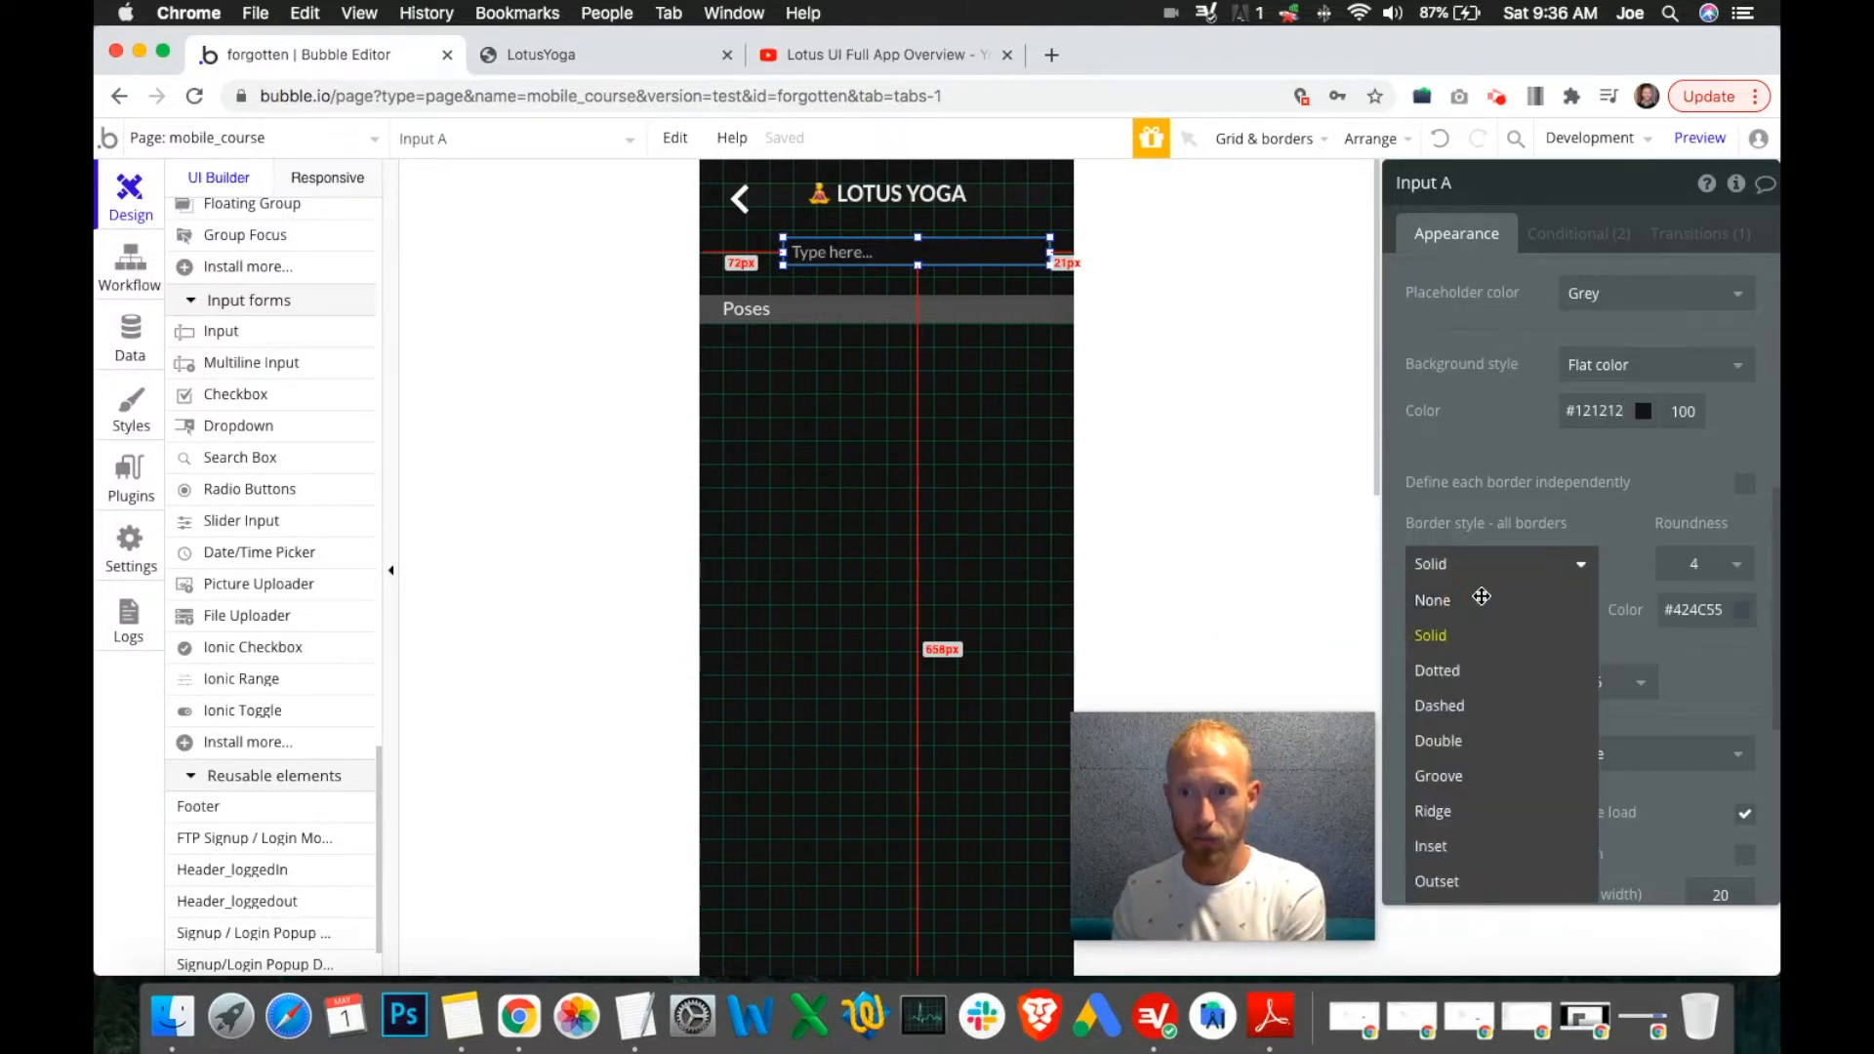
left_click(1485, 598)
Lighten the input's background color to #242424.
left_click(1643, 411)
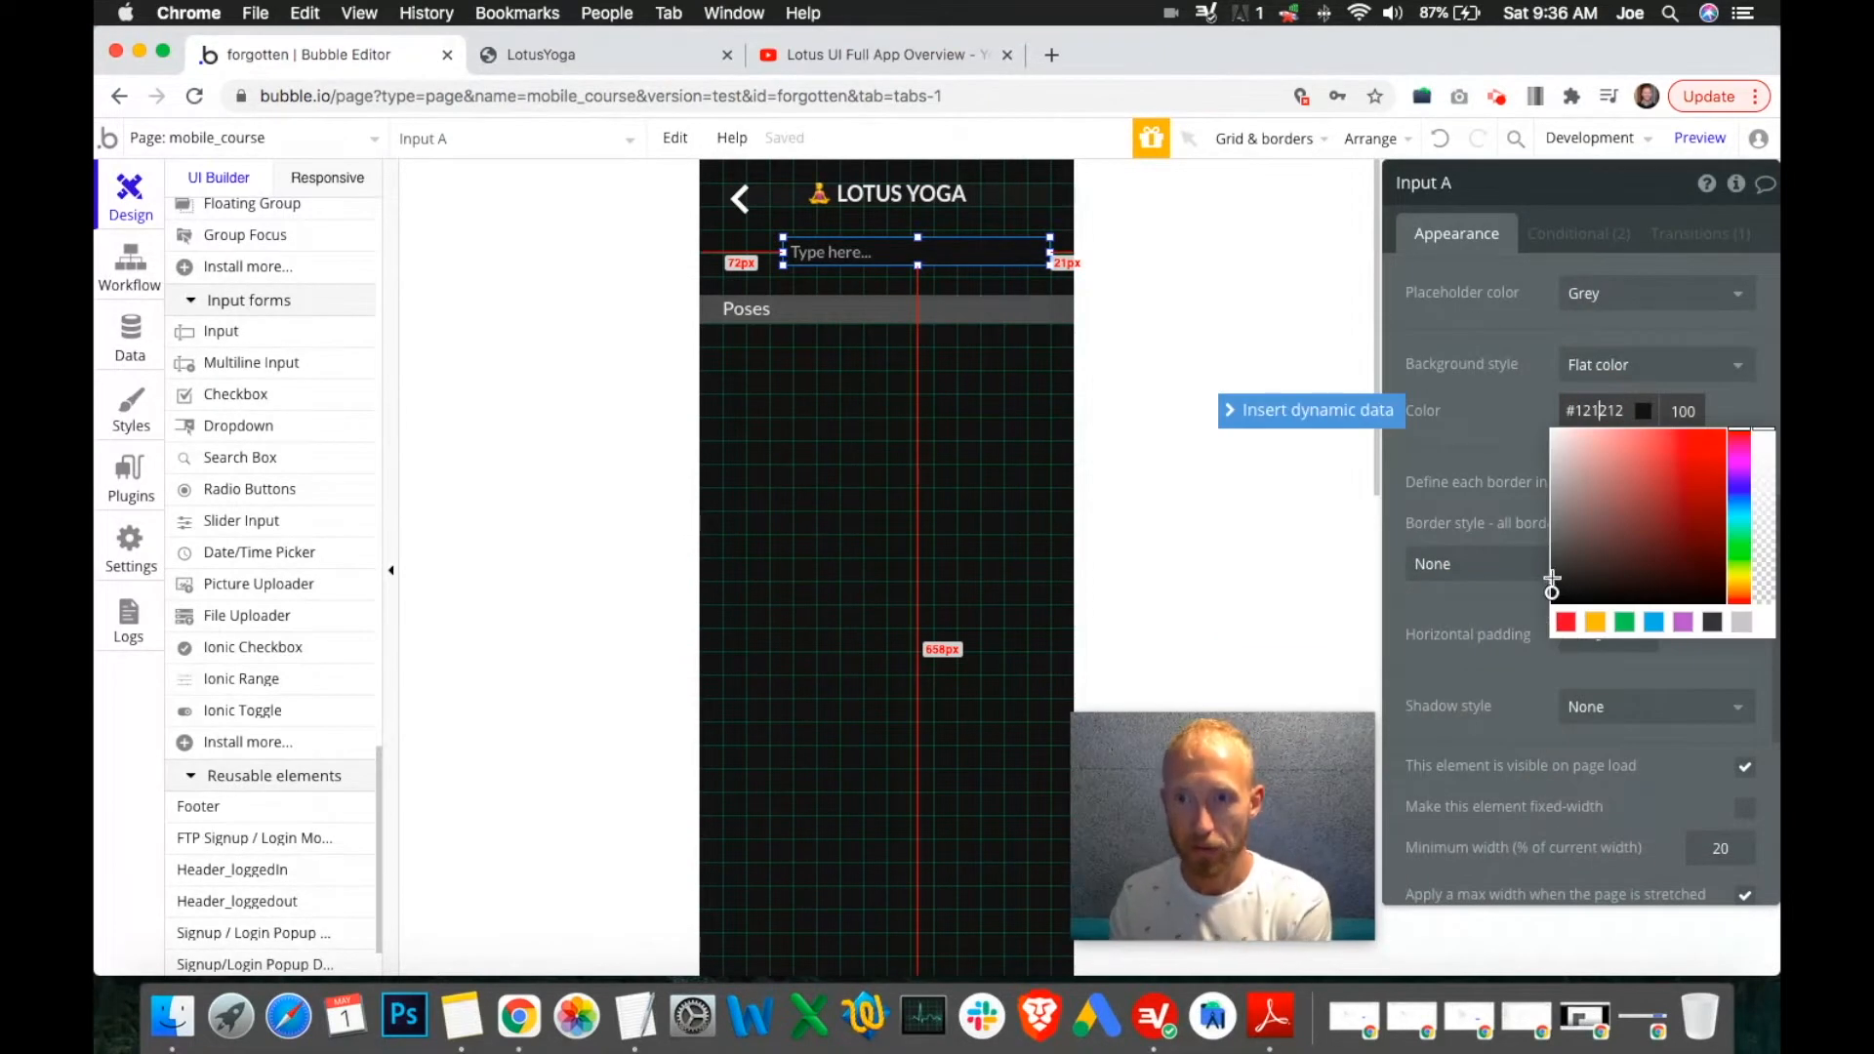
left_click_drag(1552, 583, 1549, 579)
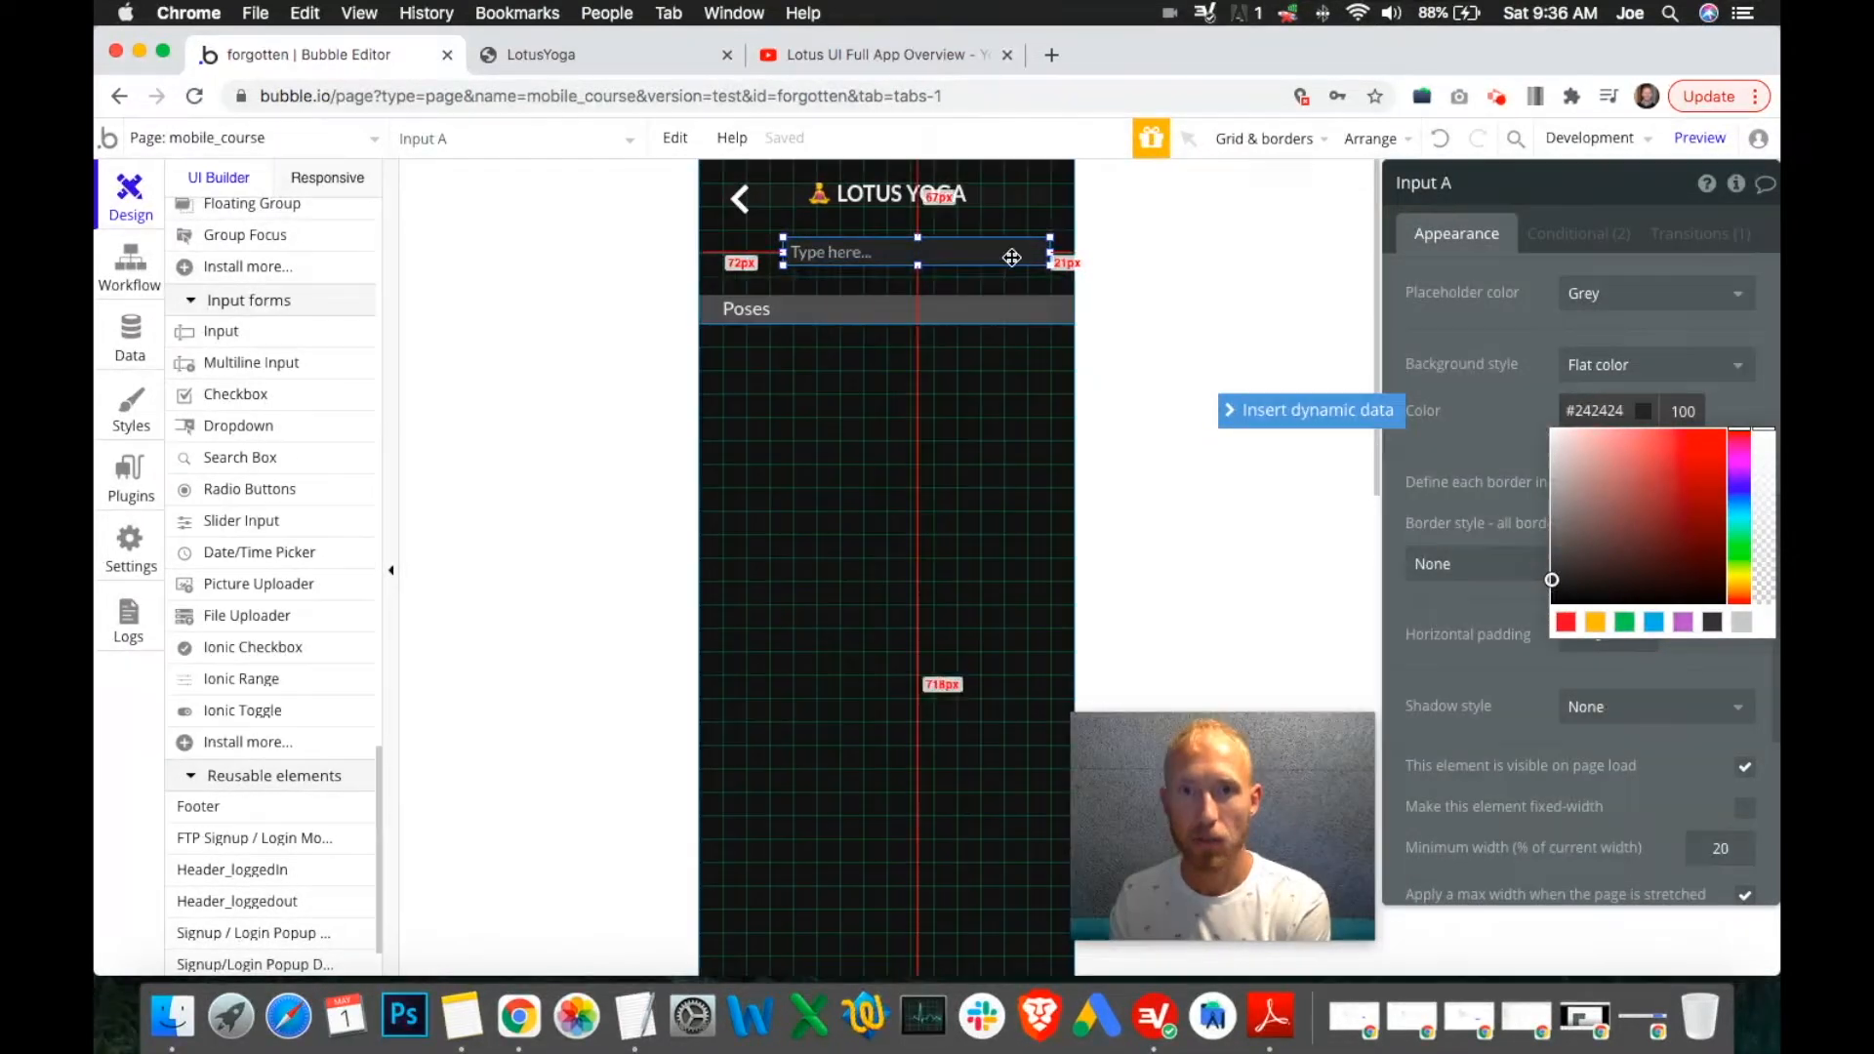
left_click(1498, 433)
Set the input's Y position to 1 and its height to 35.
scroll(1562, 585, "down", 5)
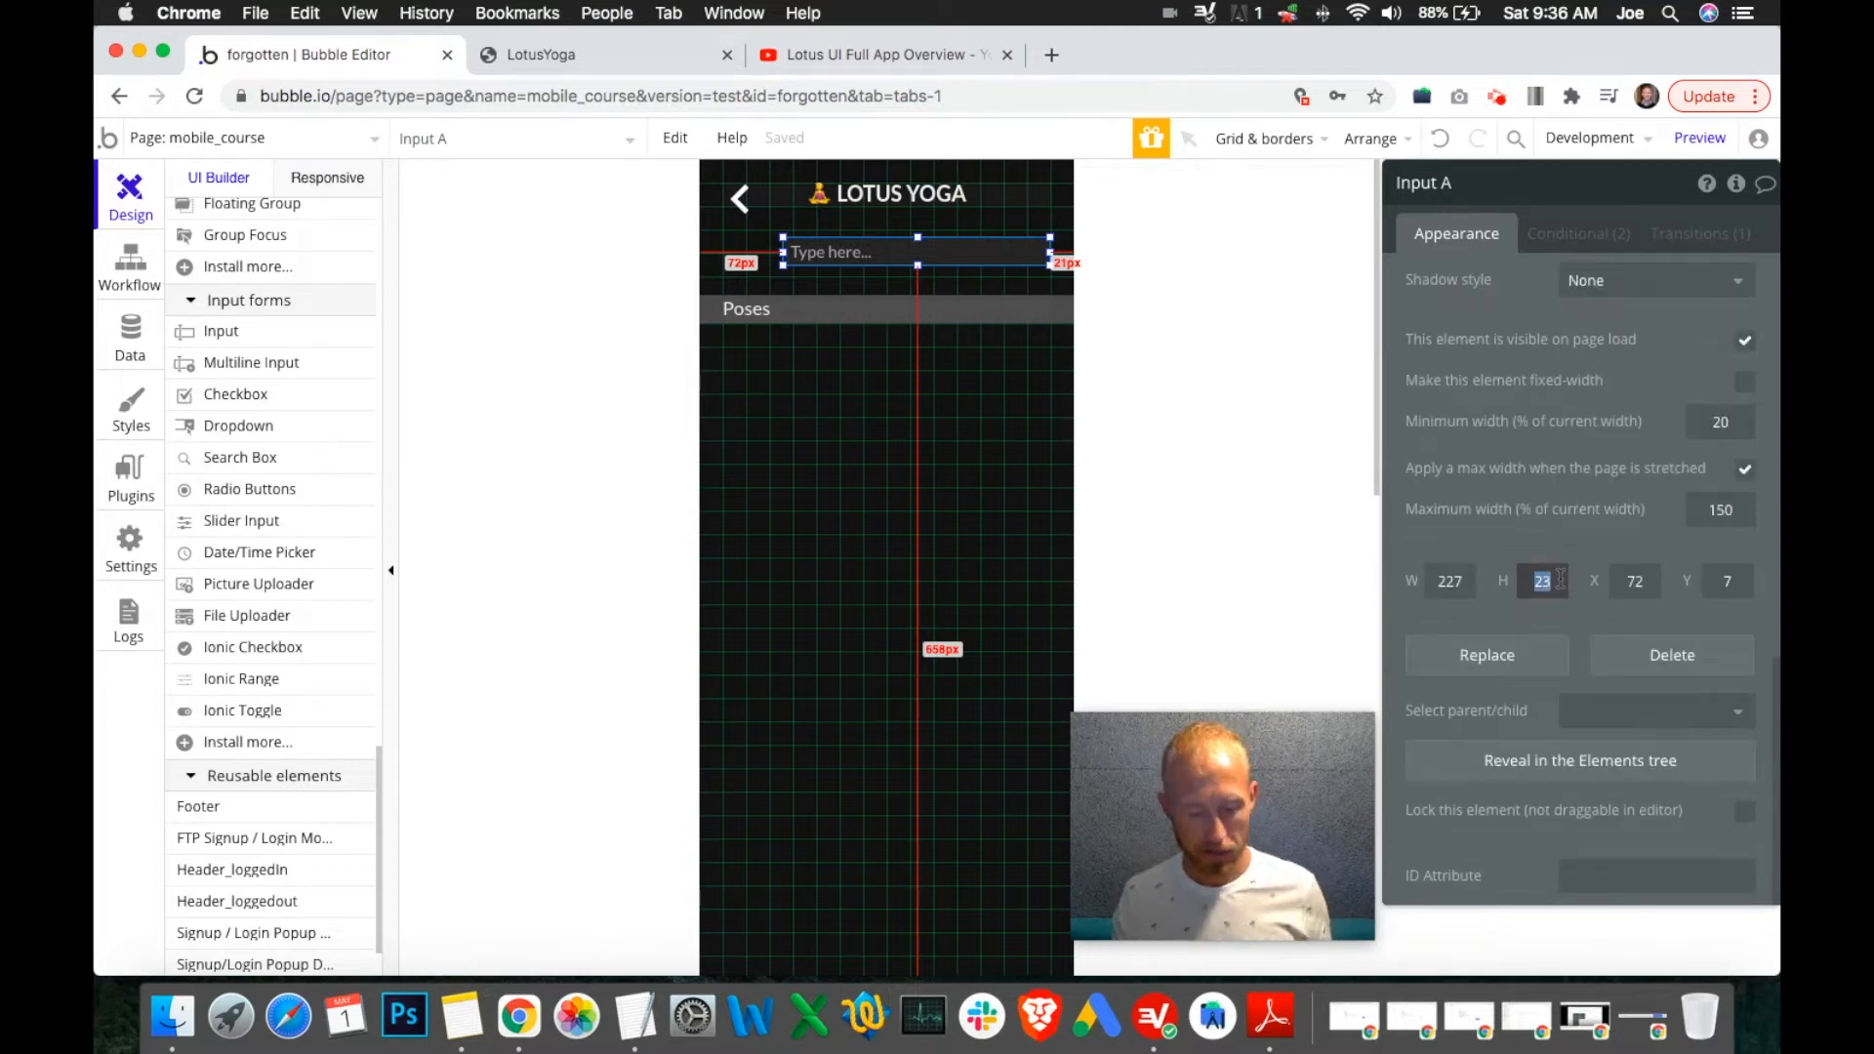
left_click(1708, 586)
type("1")
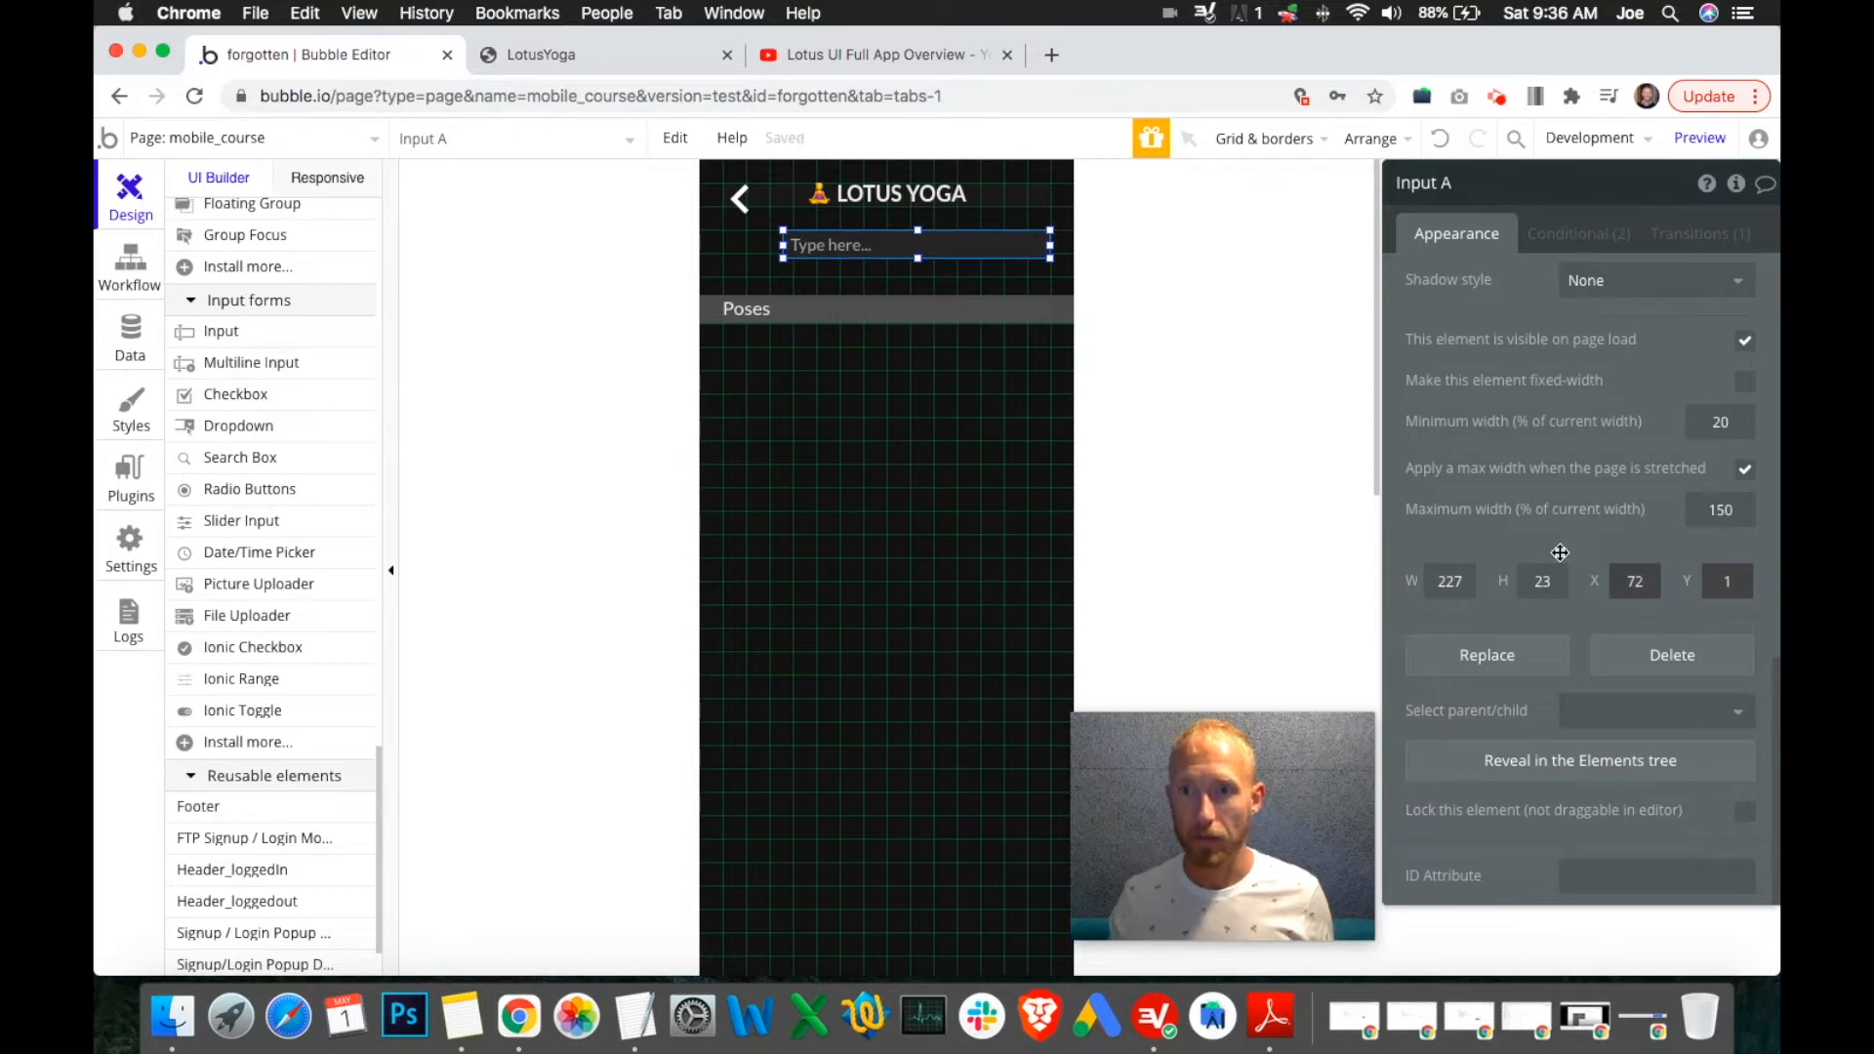
left_click(1549, 584)
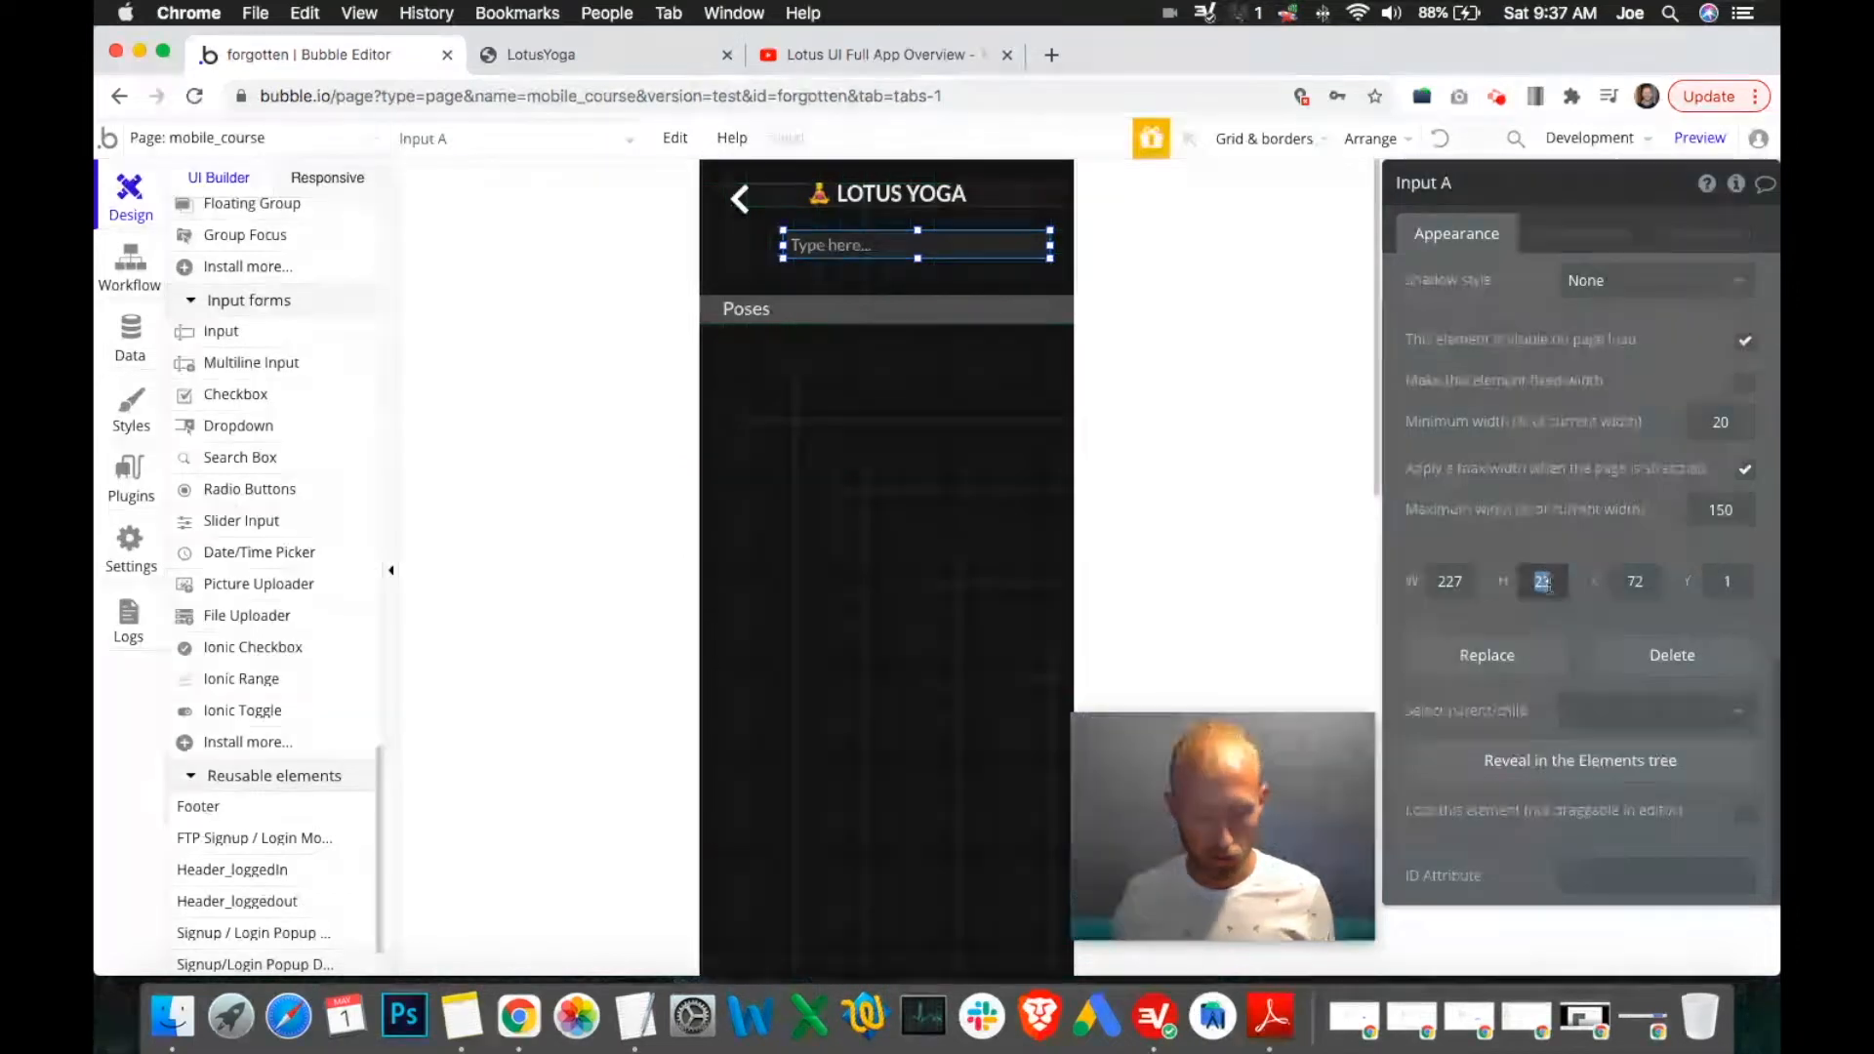
type("35")
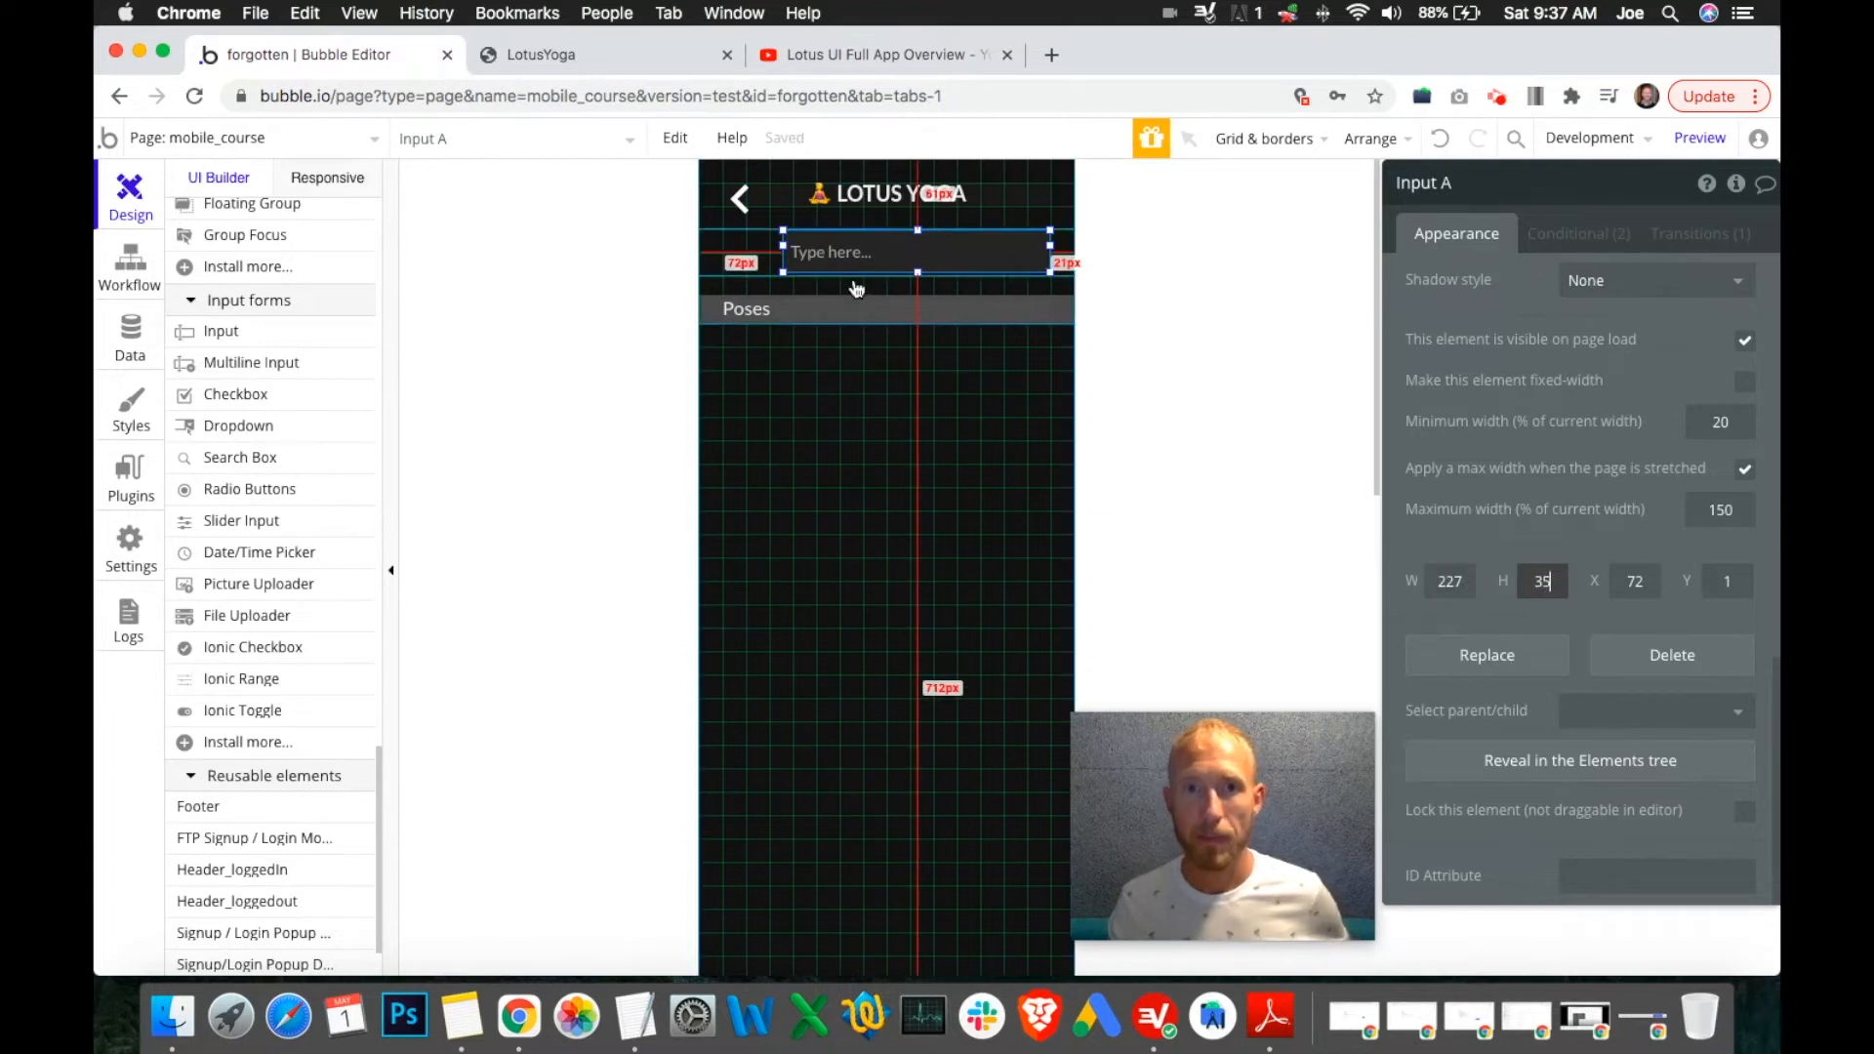
Extend the input's left edge to X 45 for a width of 254 px, and center it vertically in its group.
left_click_drag(759, 251, 751, 251)
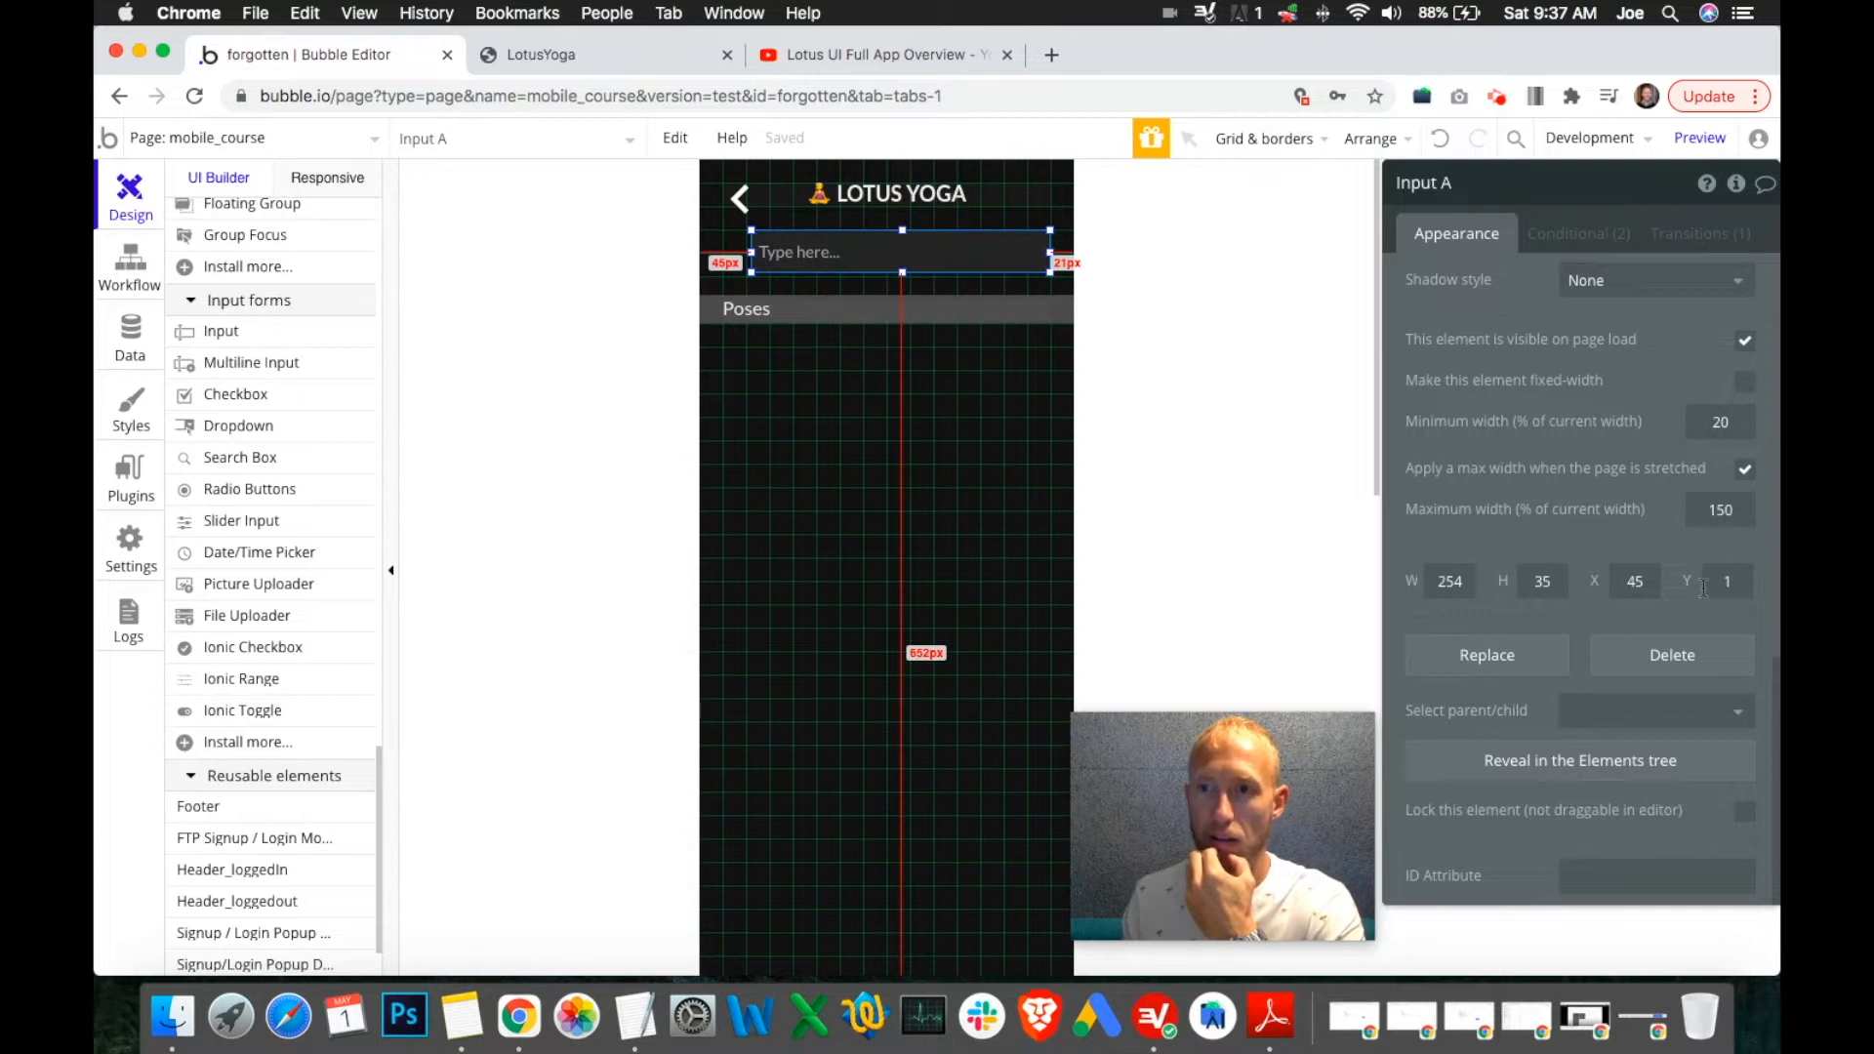
right_click(1025, 252)
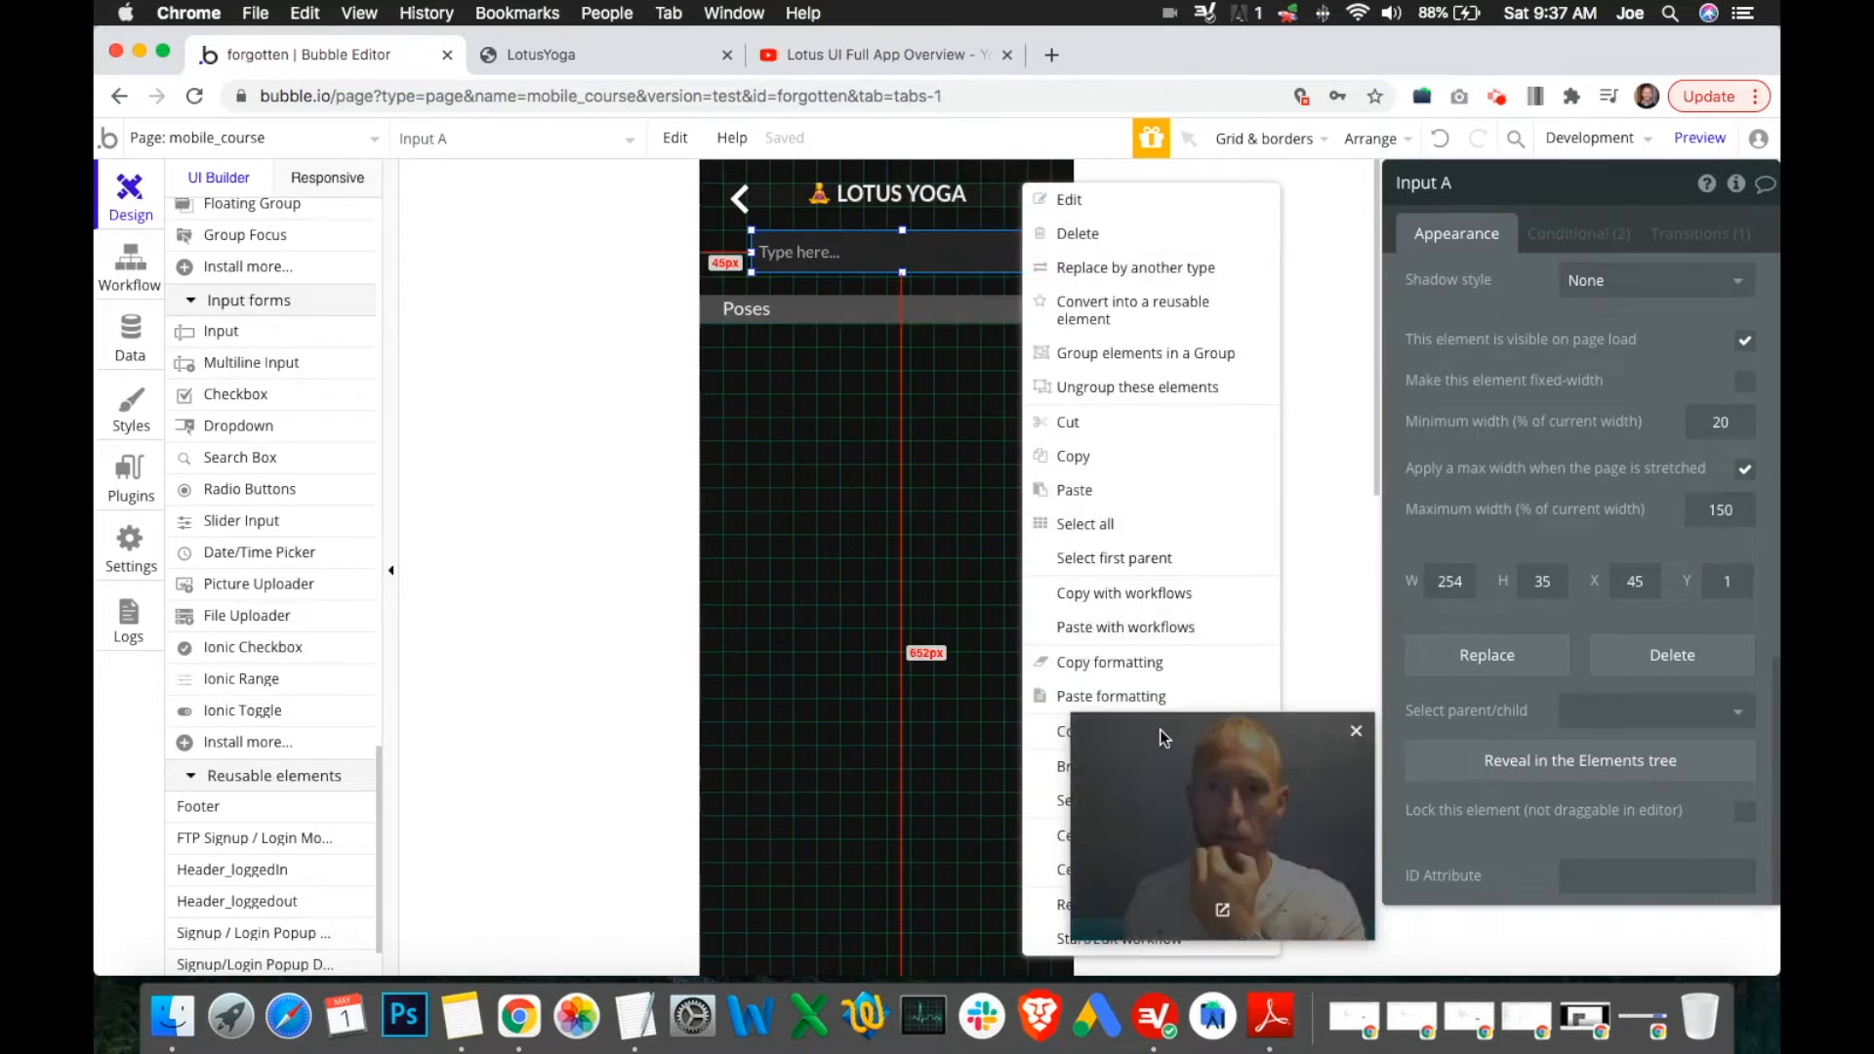
left_click(1134, 870)
scroll(1519, 447, "up", 10)
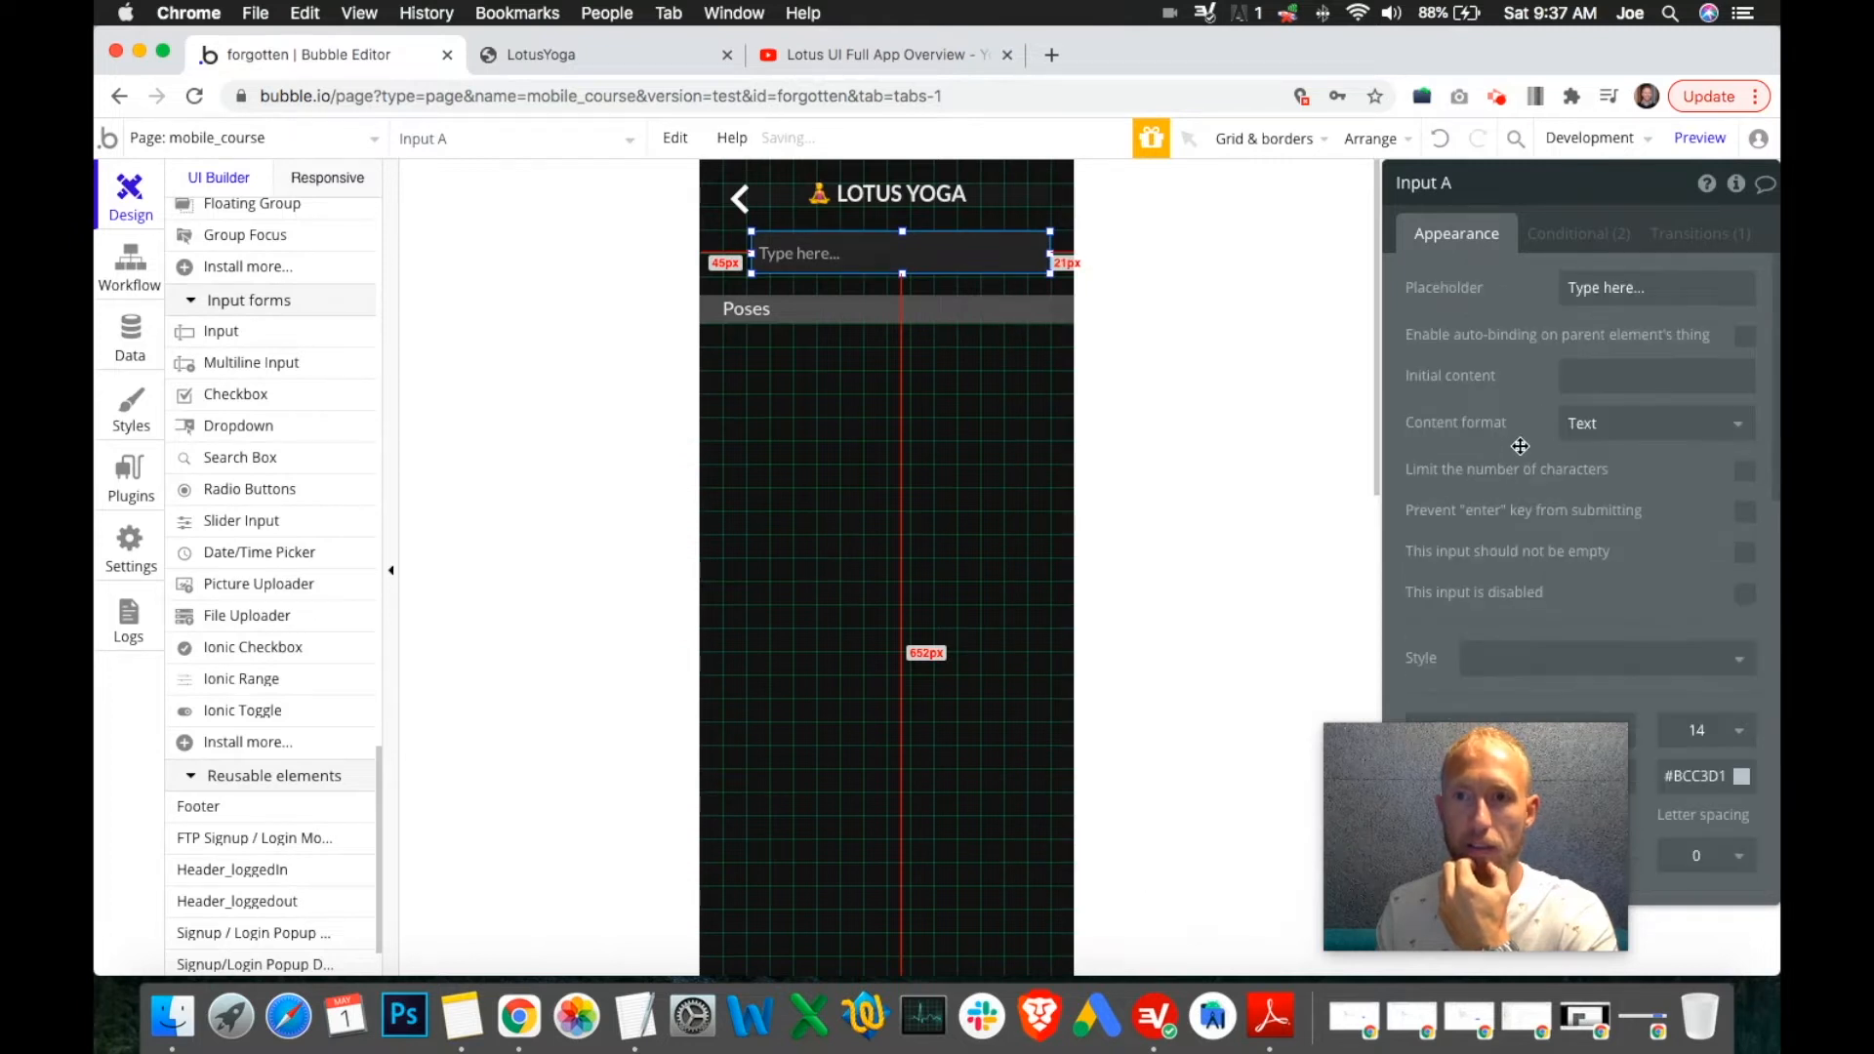
Set the input's placeholder to "Search poses".
left_click(1601, 281)
type("Searc")
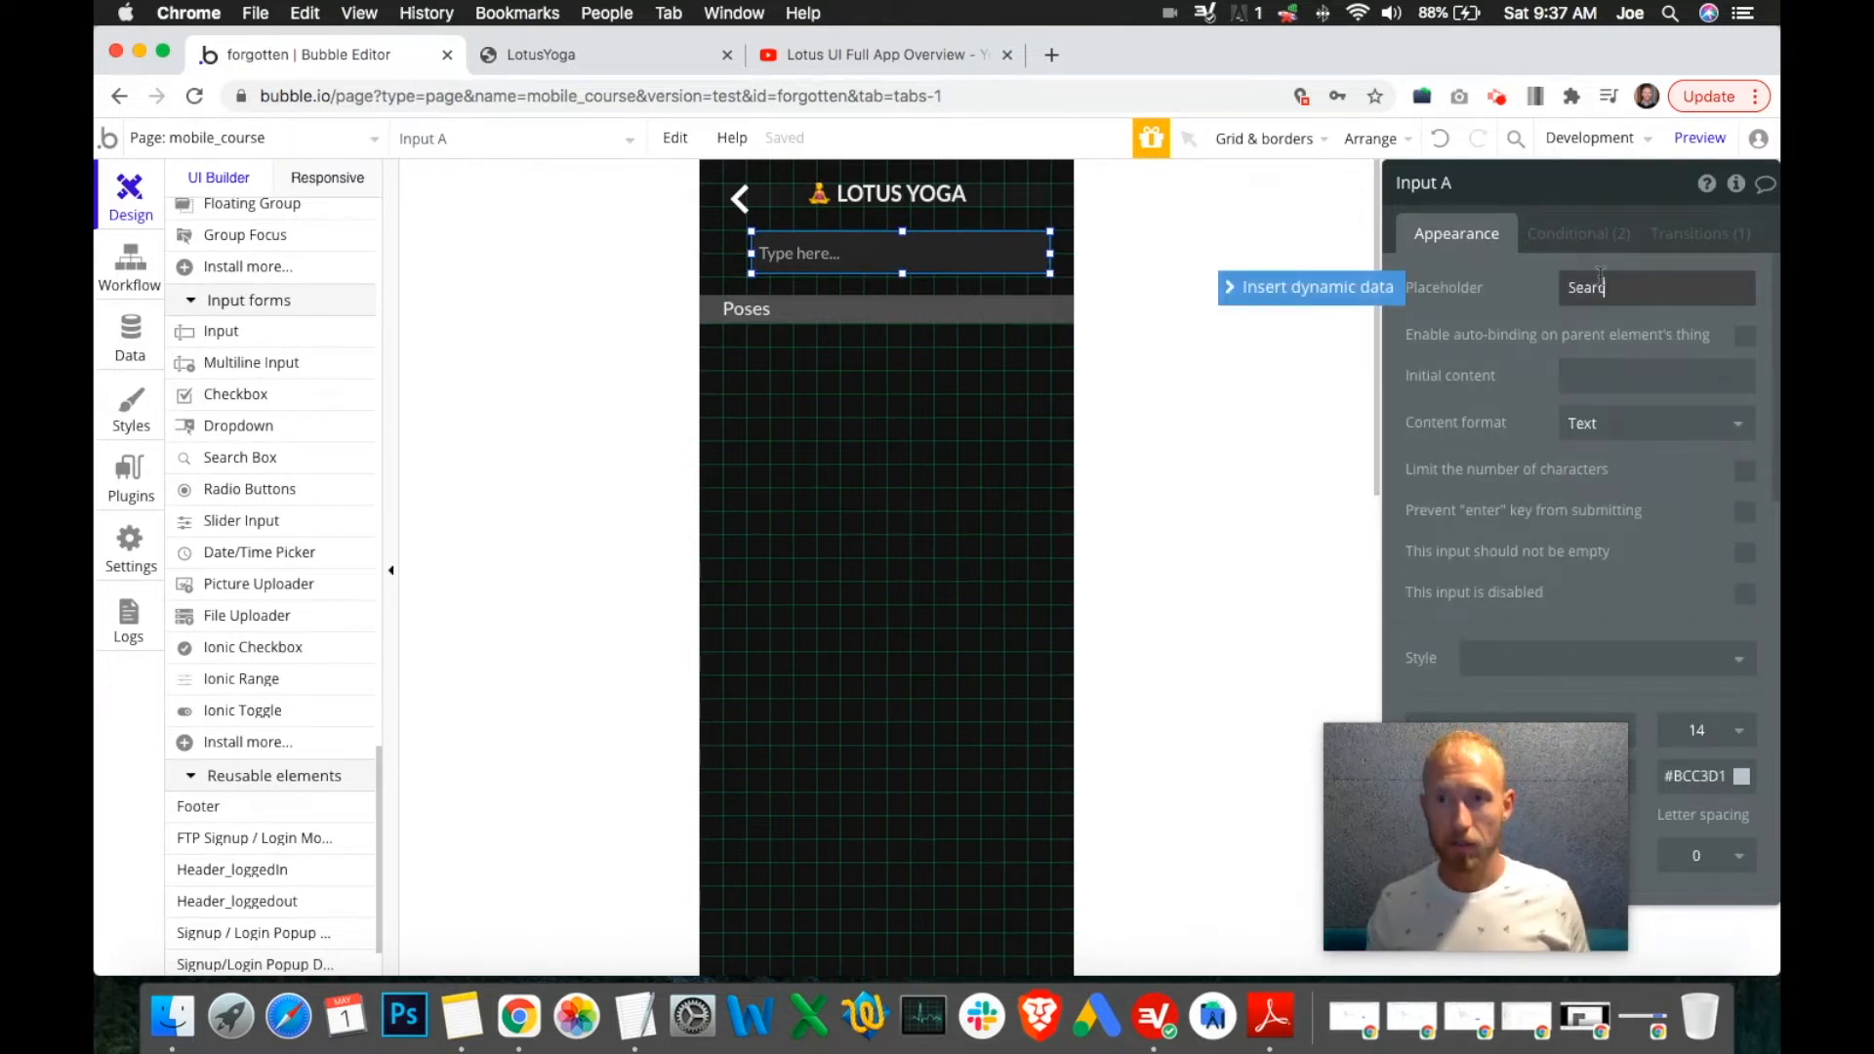
type("h poses")
Rename the input element Input Search Poses and position it at Y 2 in its group.
left_click(1444, 180)
left_click(1446, 180)
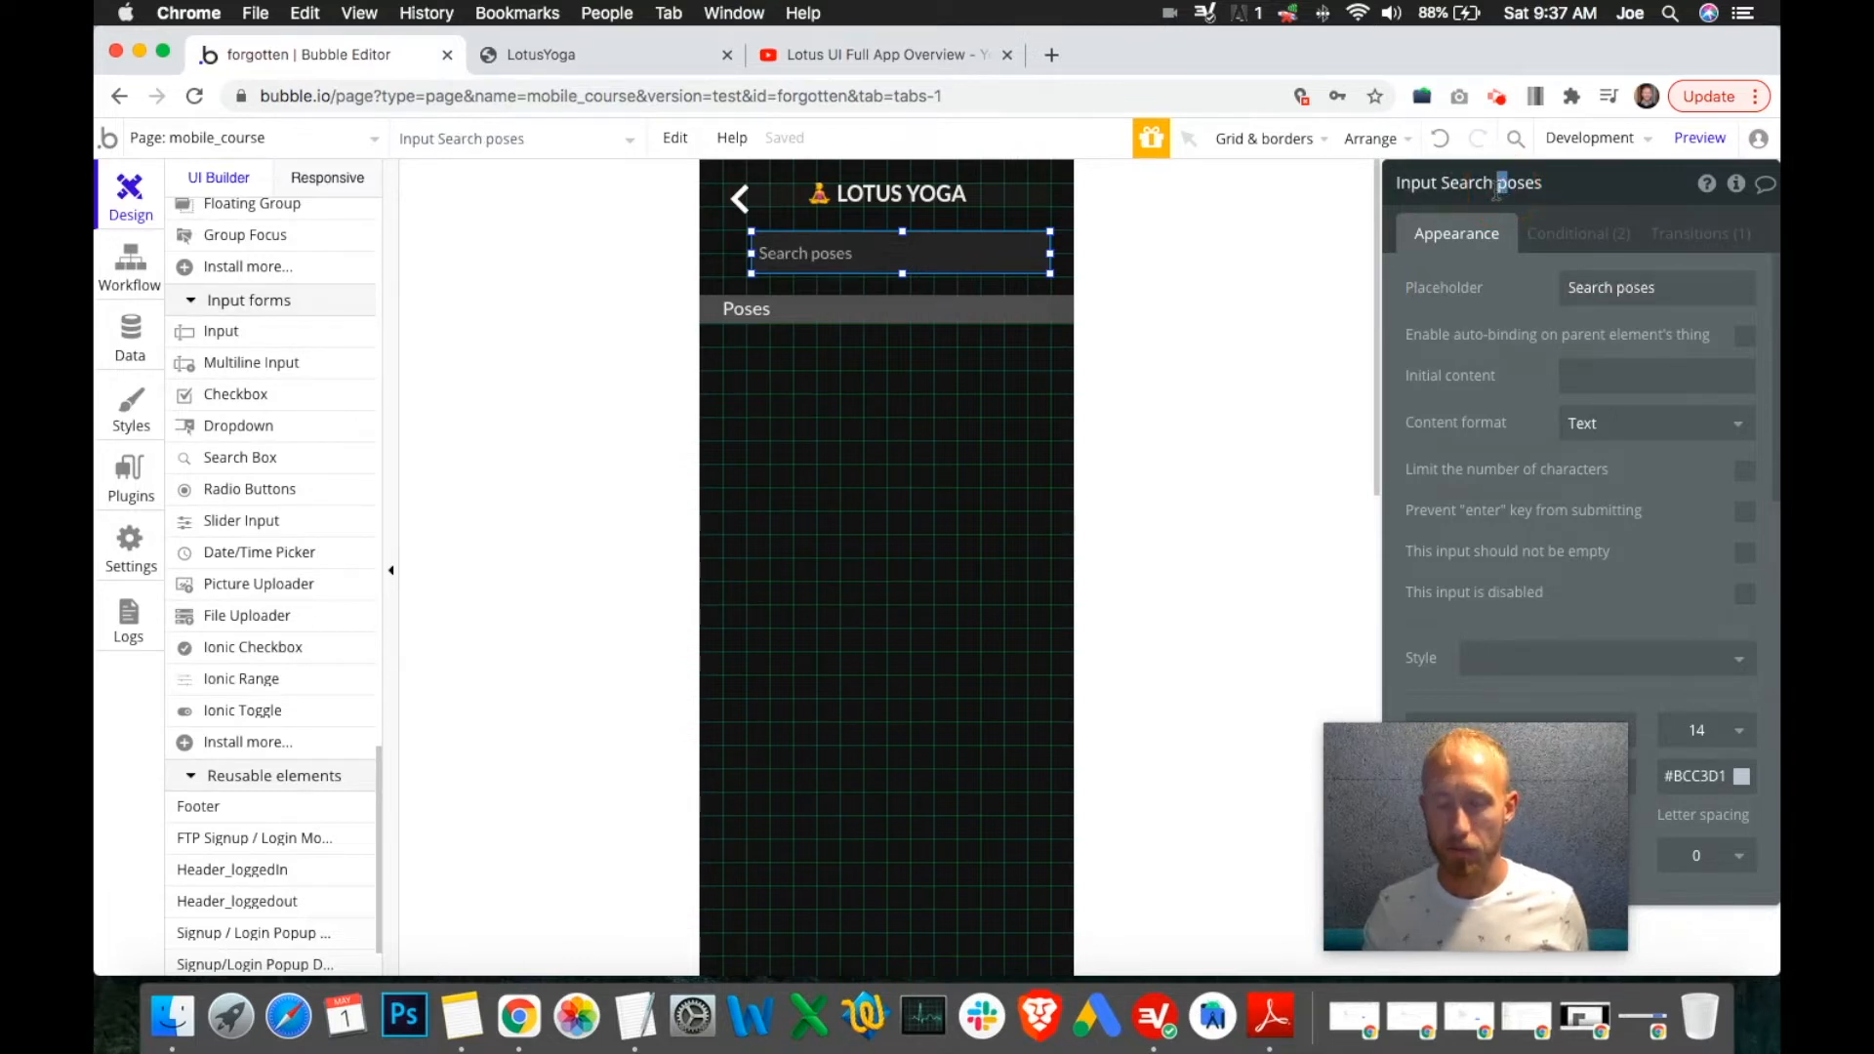
type("P")
key("Return")
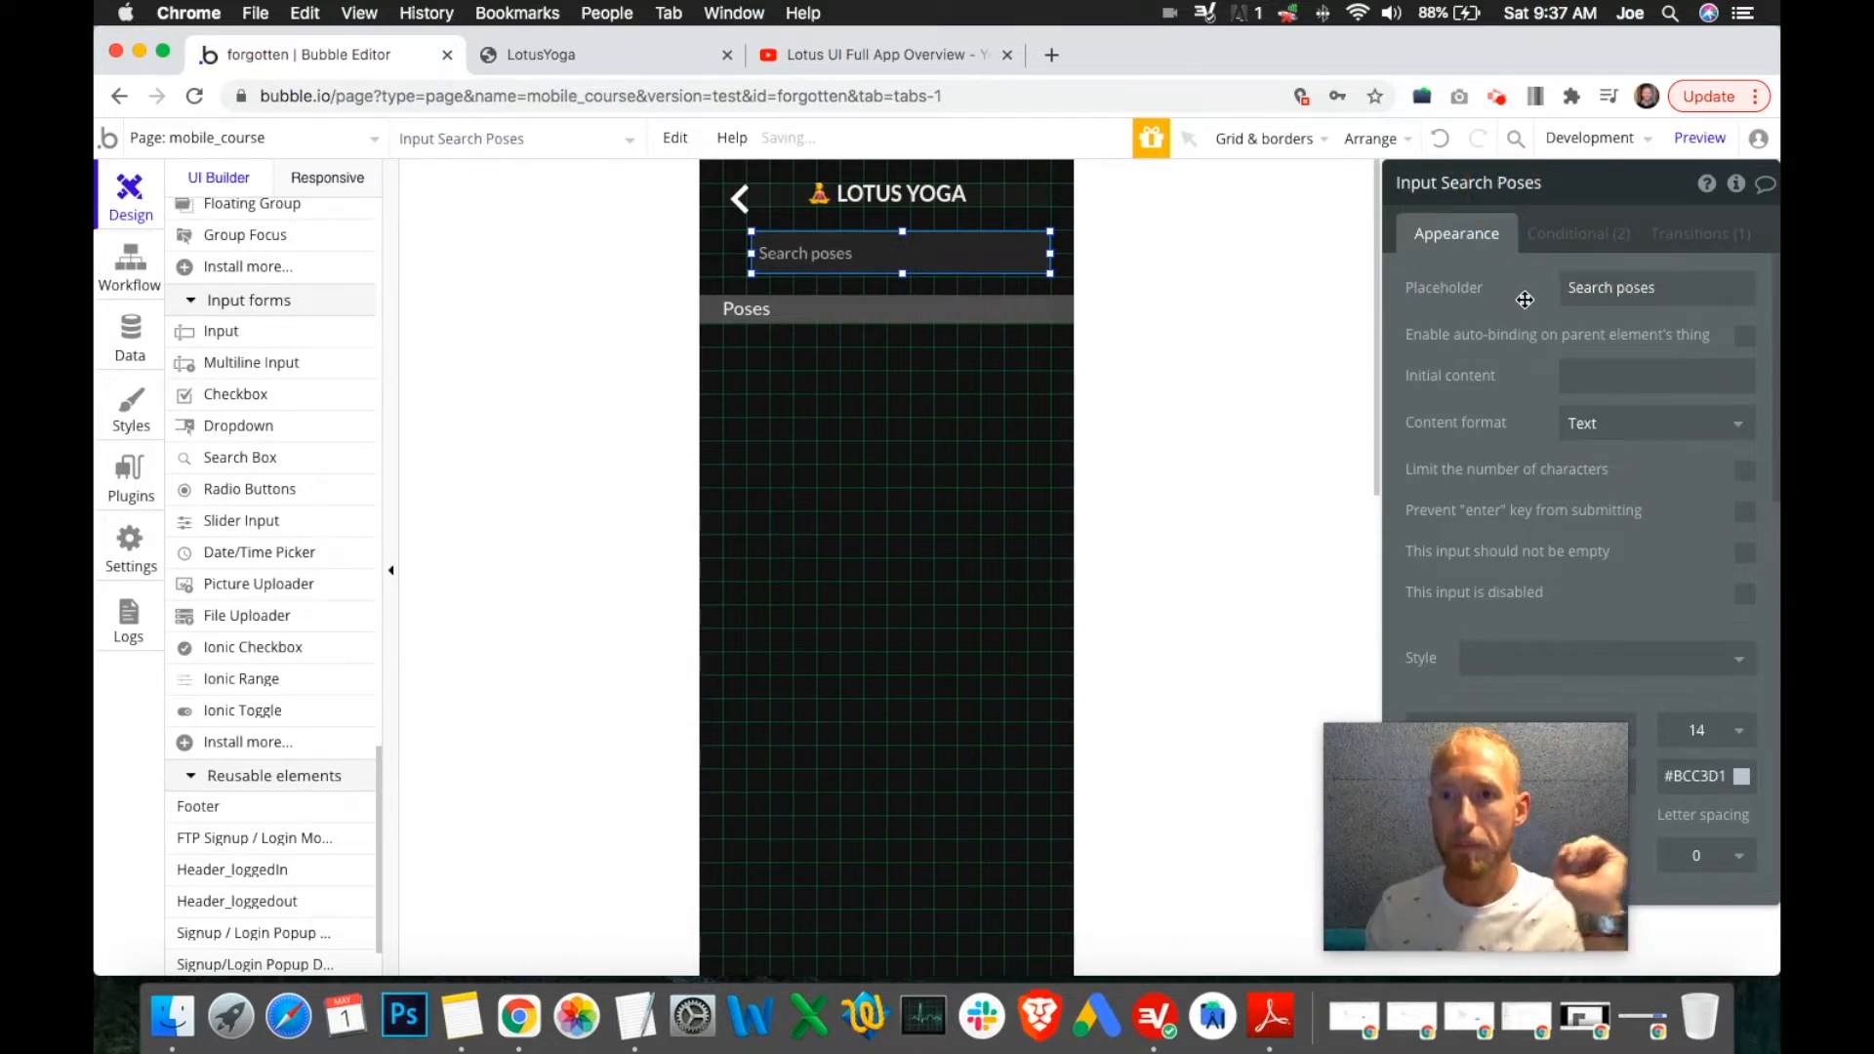
left_click_drag(930, 266, 929, 265)
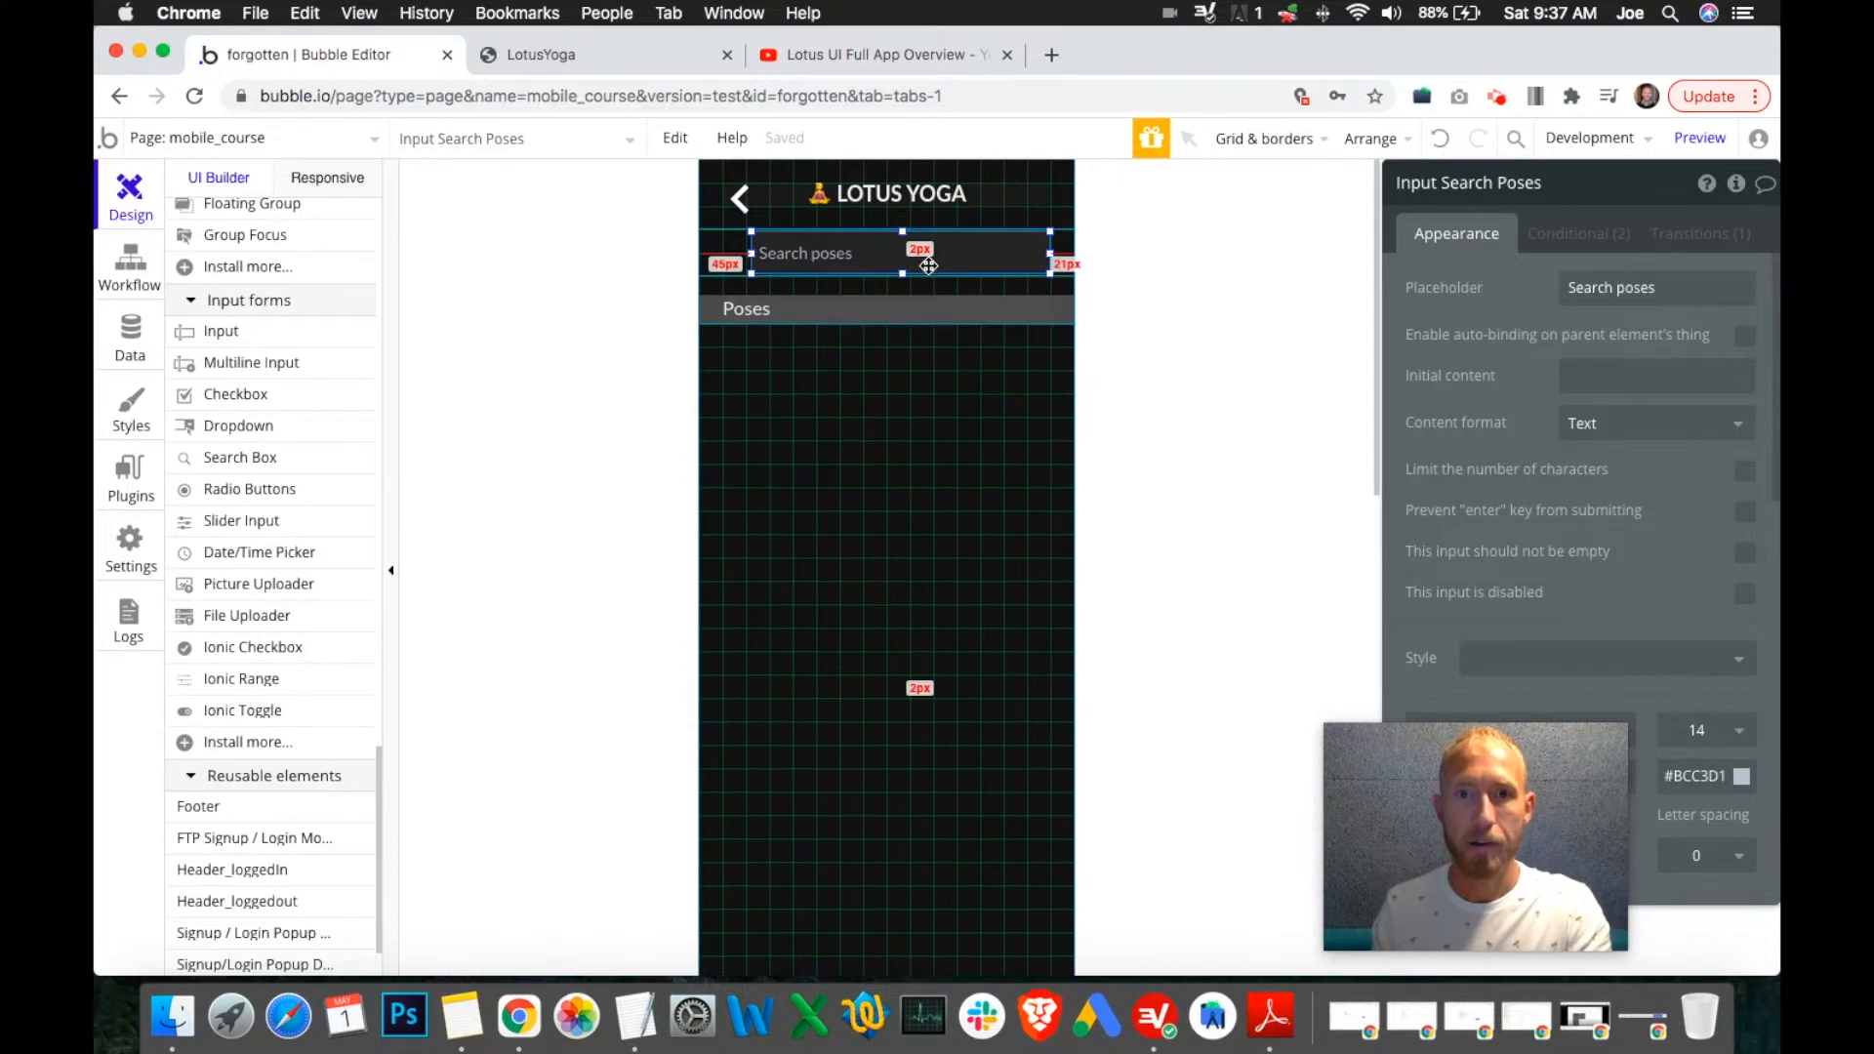
Draw a Material Icon of about 27 by 24 px in the header, just left of the search input.
scroll(292, 507, "down", 3)
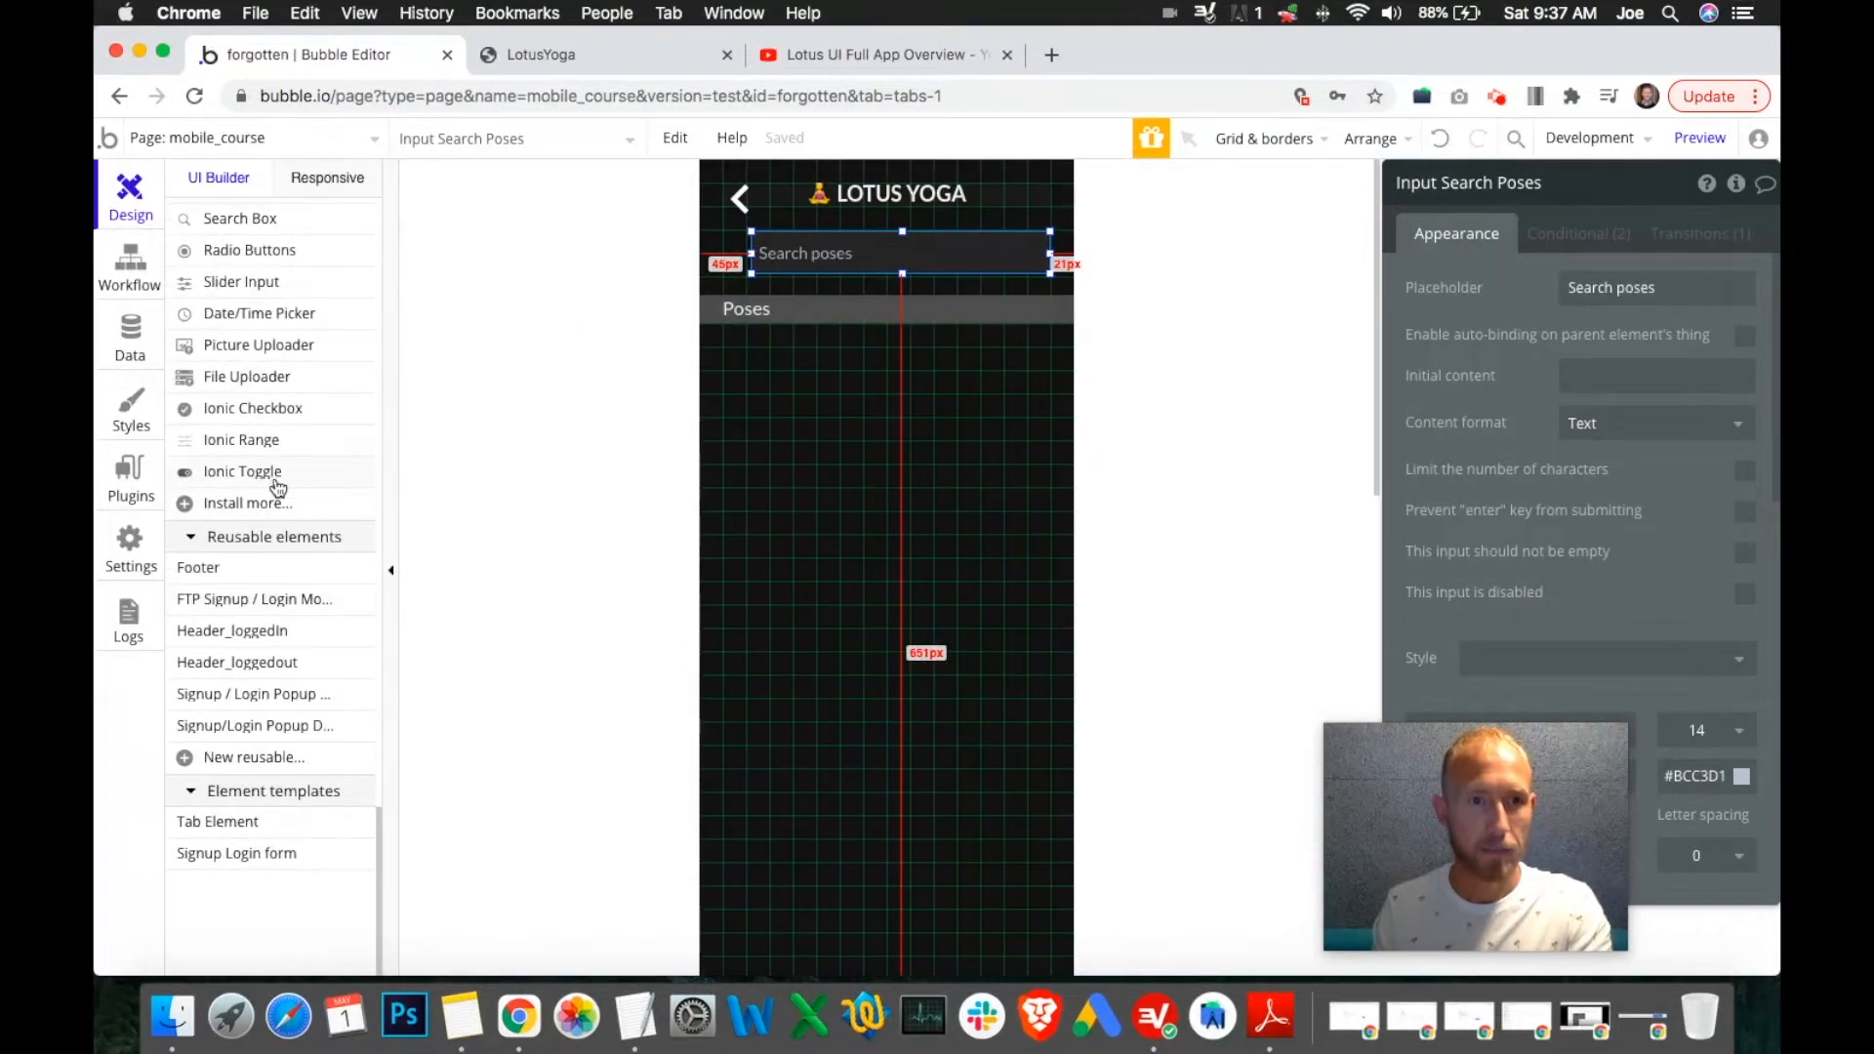
scroll(278, 488, "up", 2)
scroll(293, 510, "up", 7)
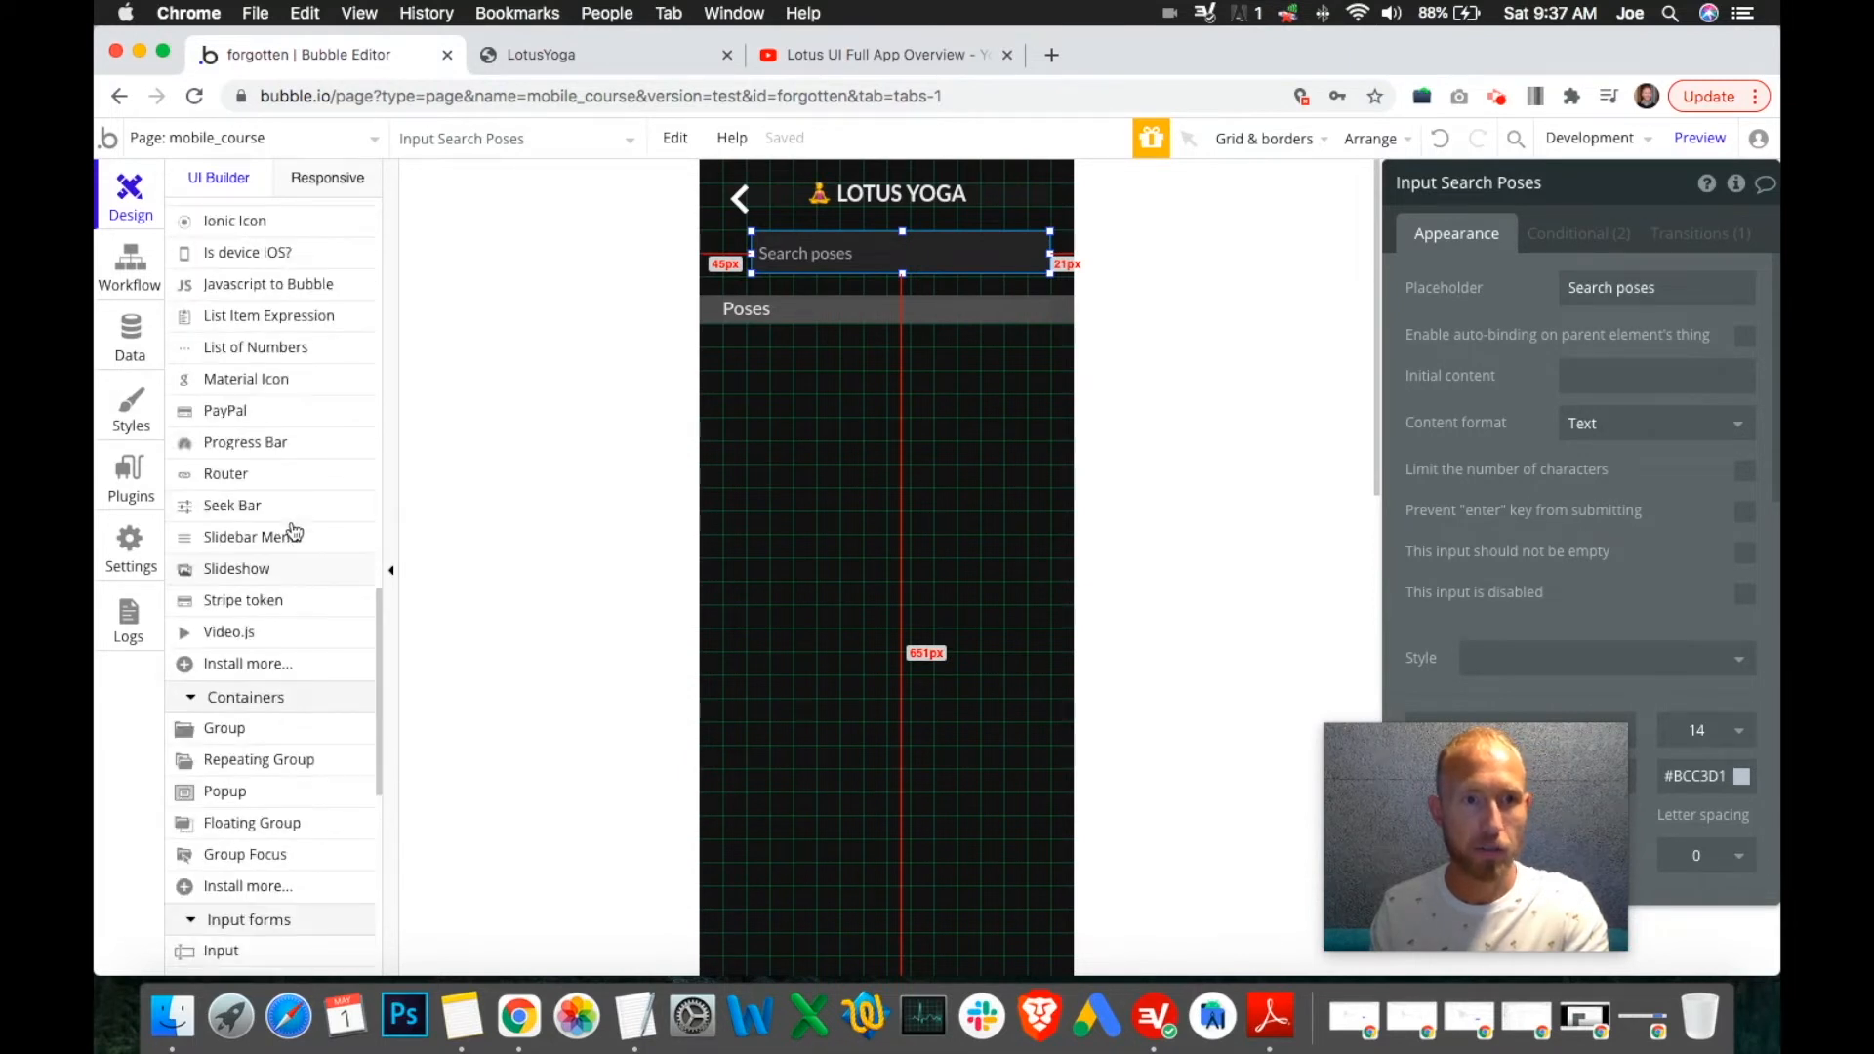
left_click(269, 382)
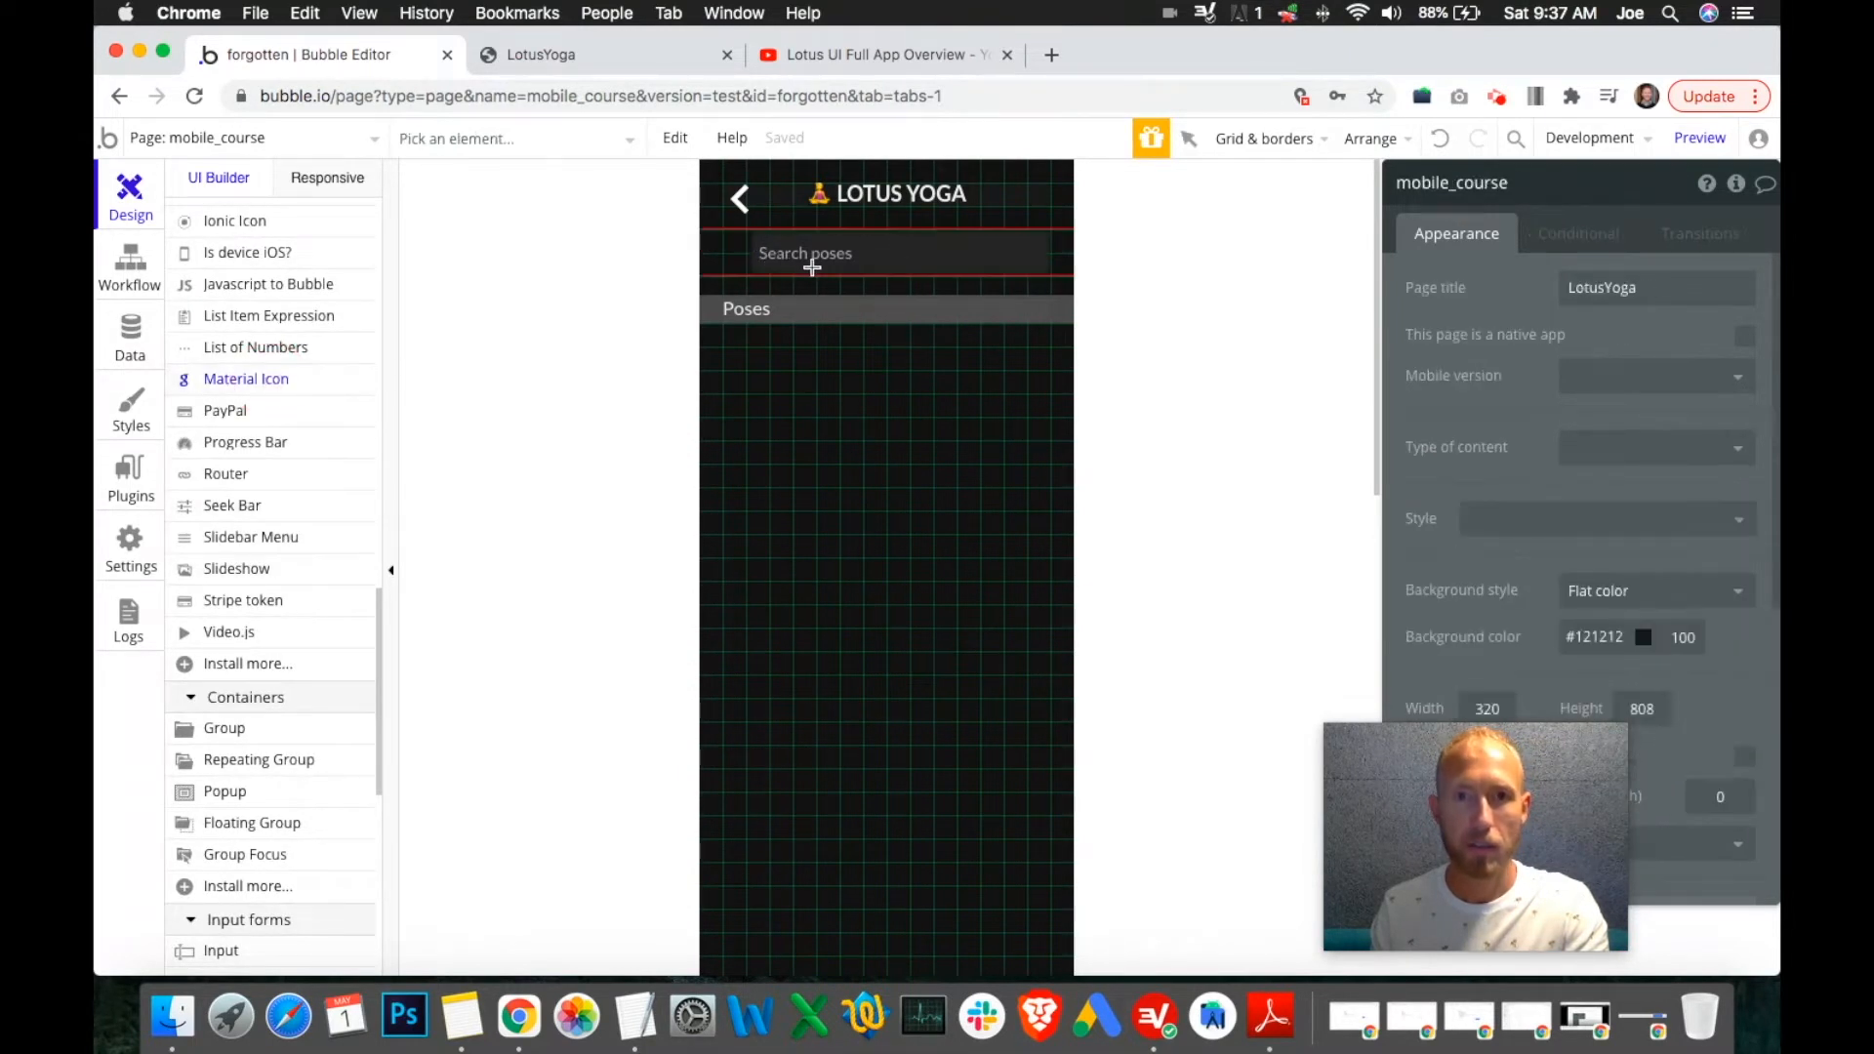
left_click_drag(705, 234, 747, 266)
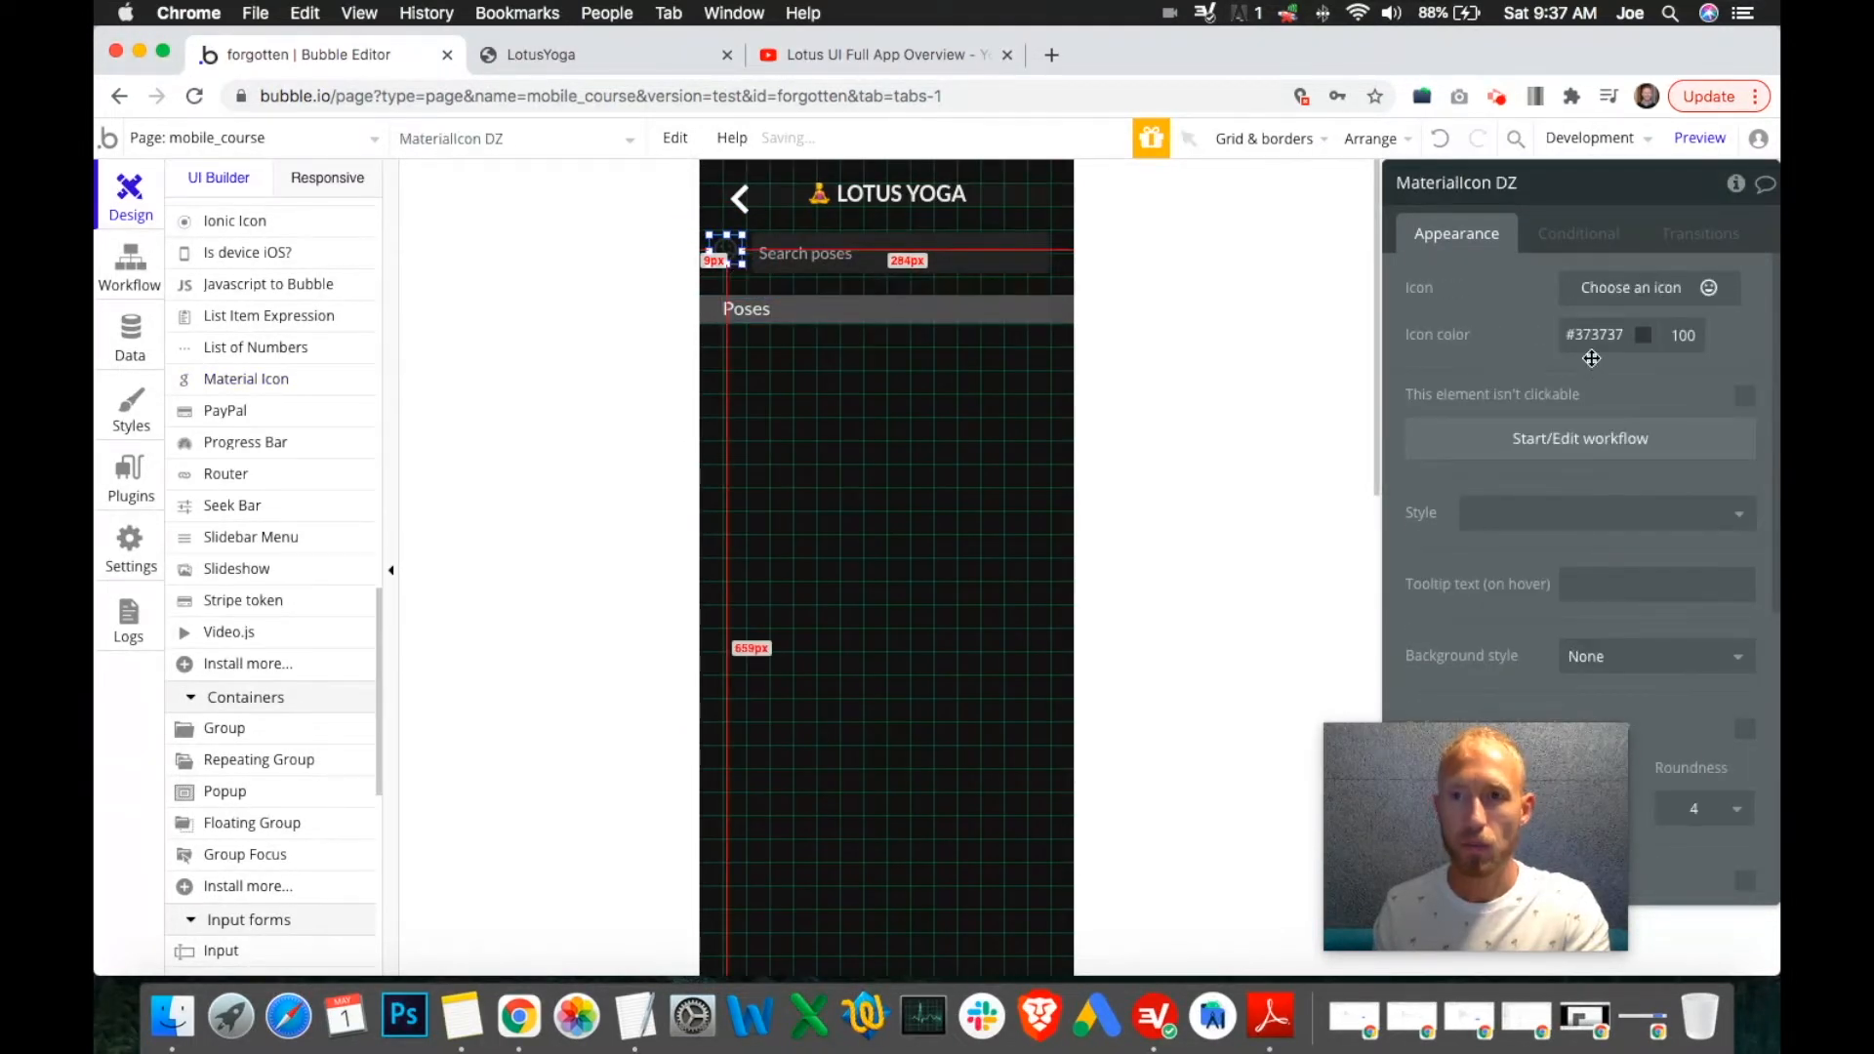
Find the magnifying-glass icon with the term "search" and assign it to the new Material Icon.
left_click(1627, 295)
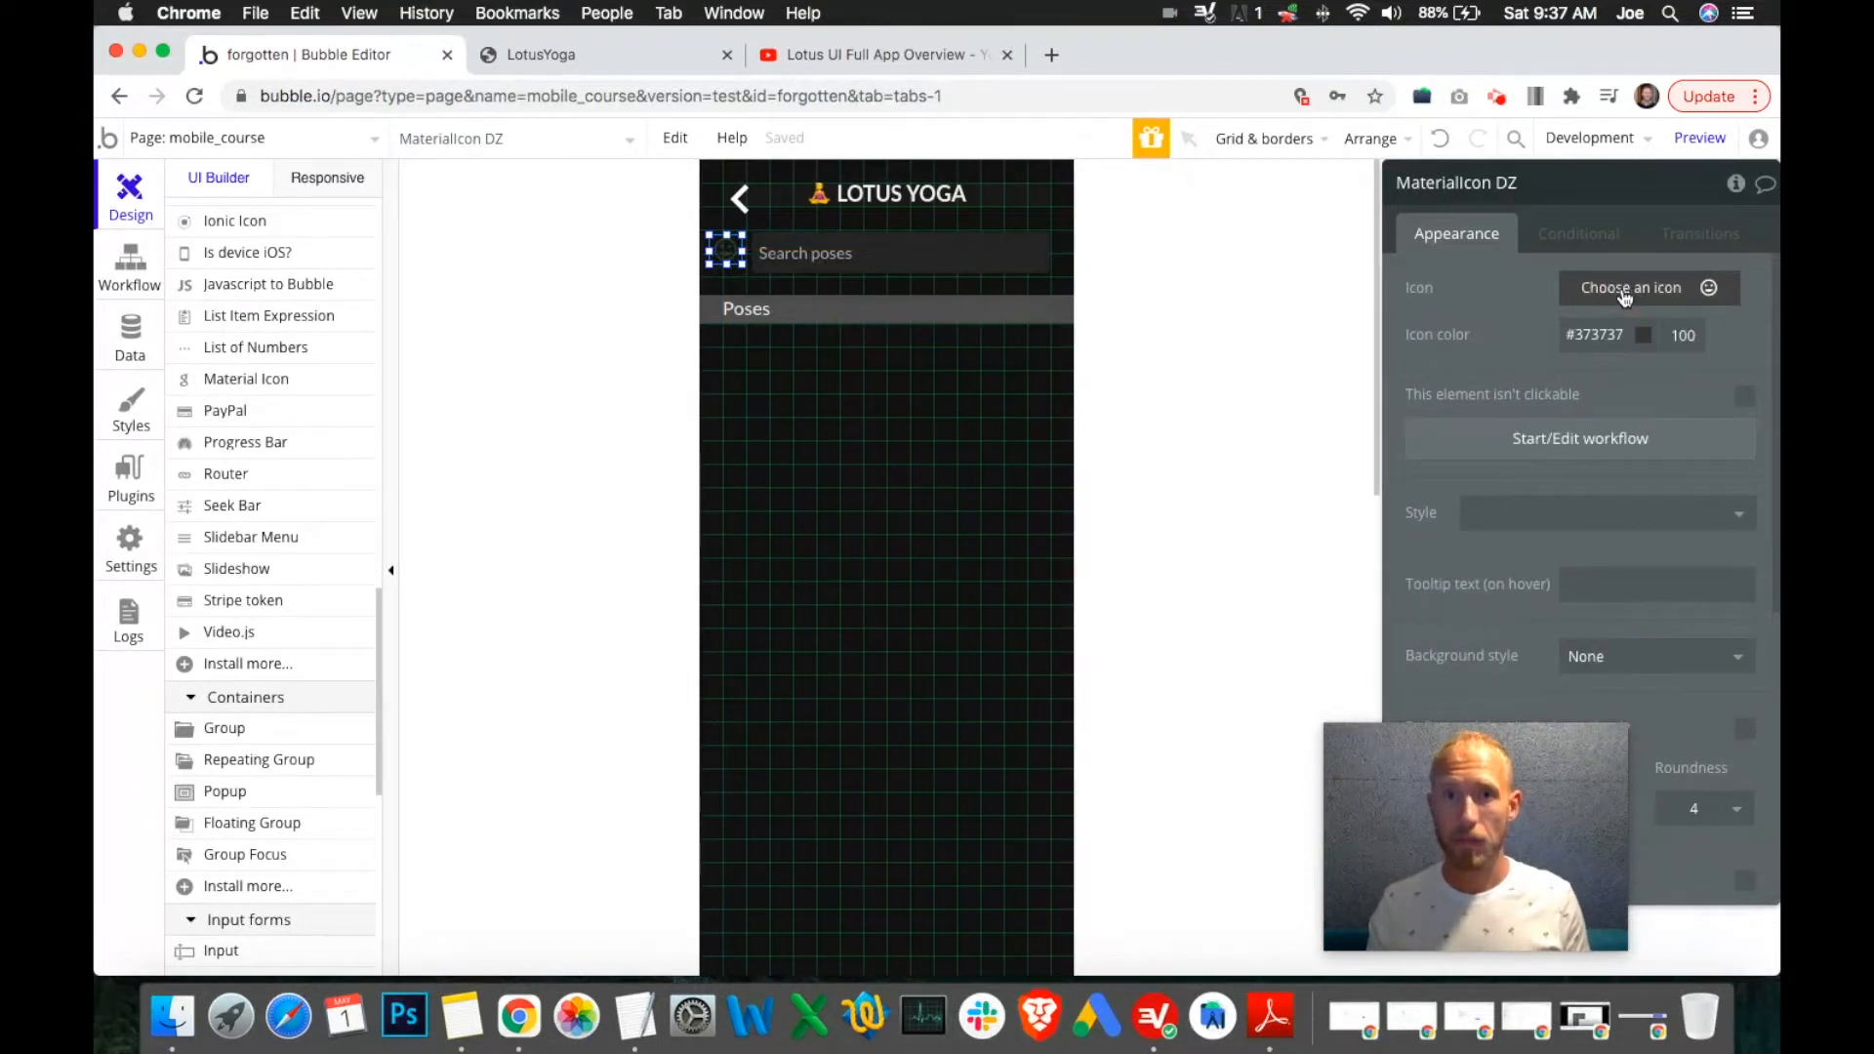
left_click(1628, 298)
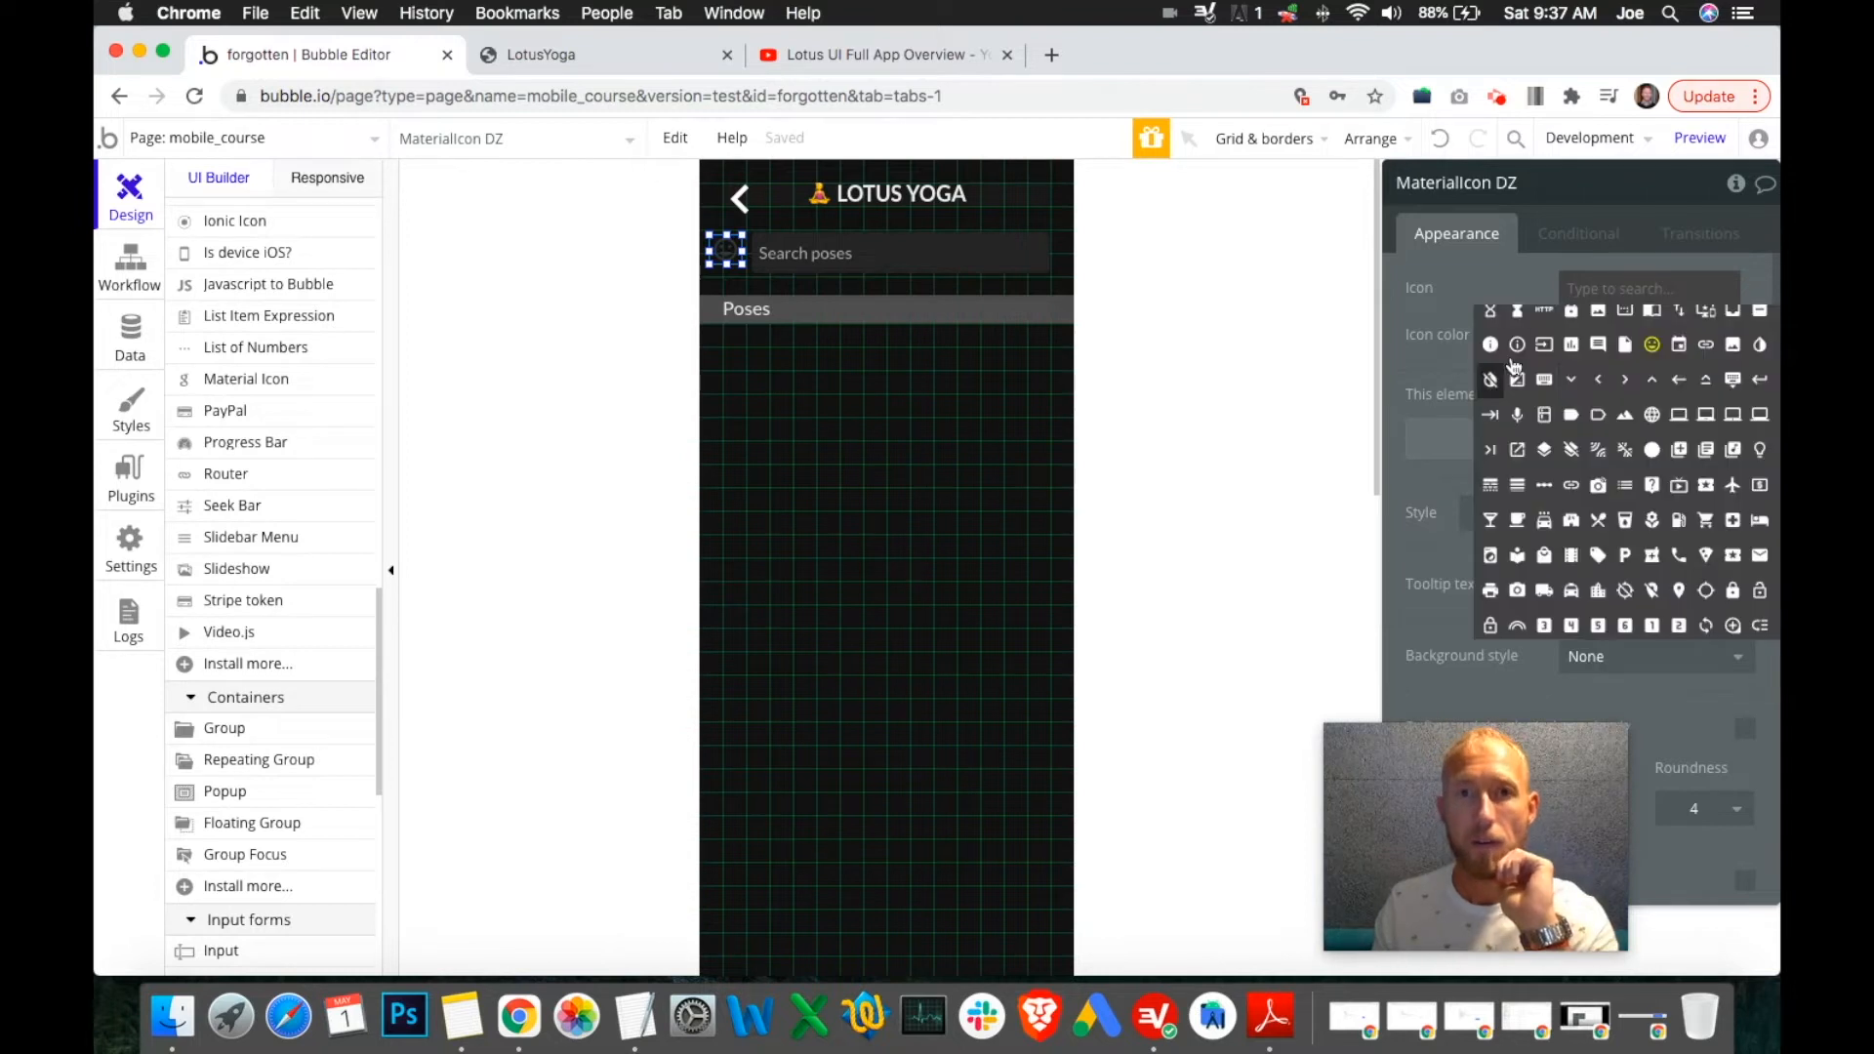
type("sear")
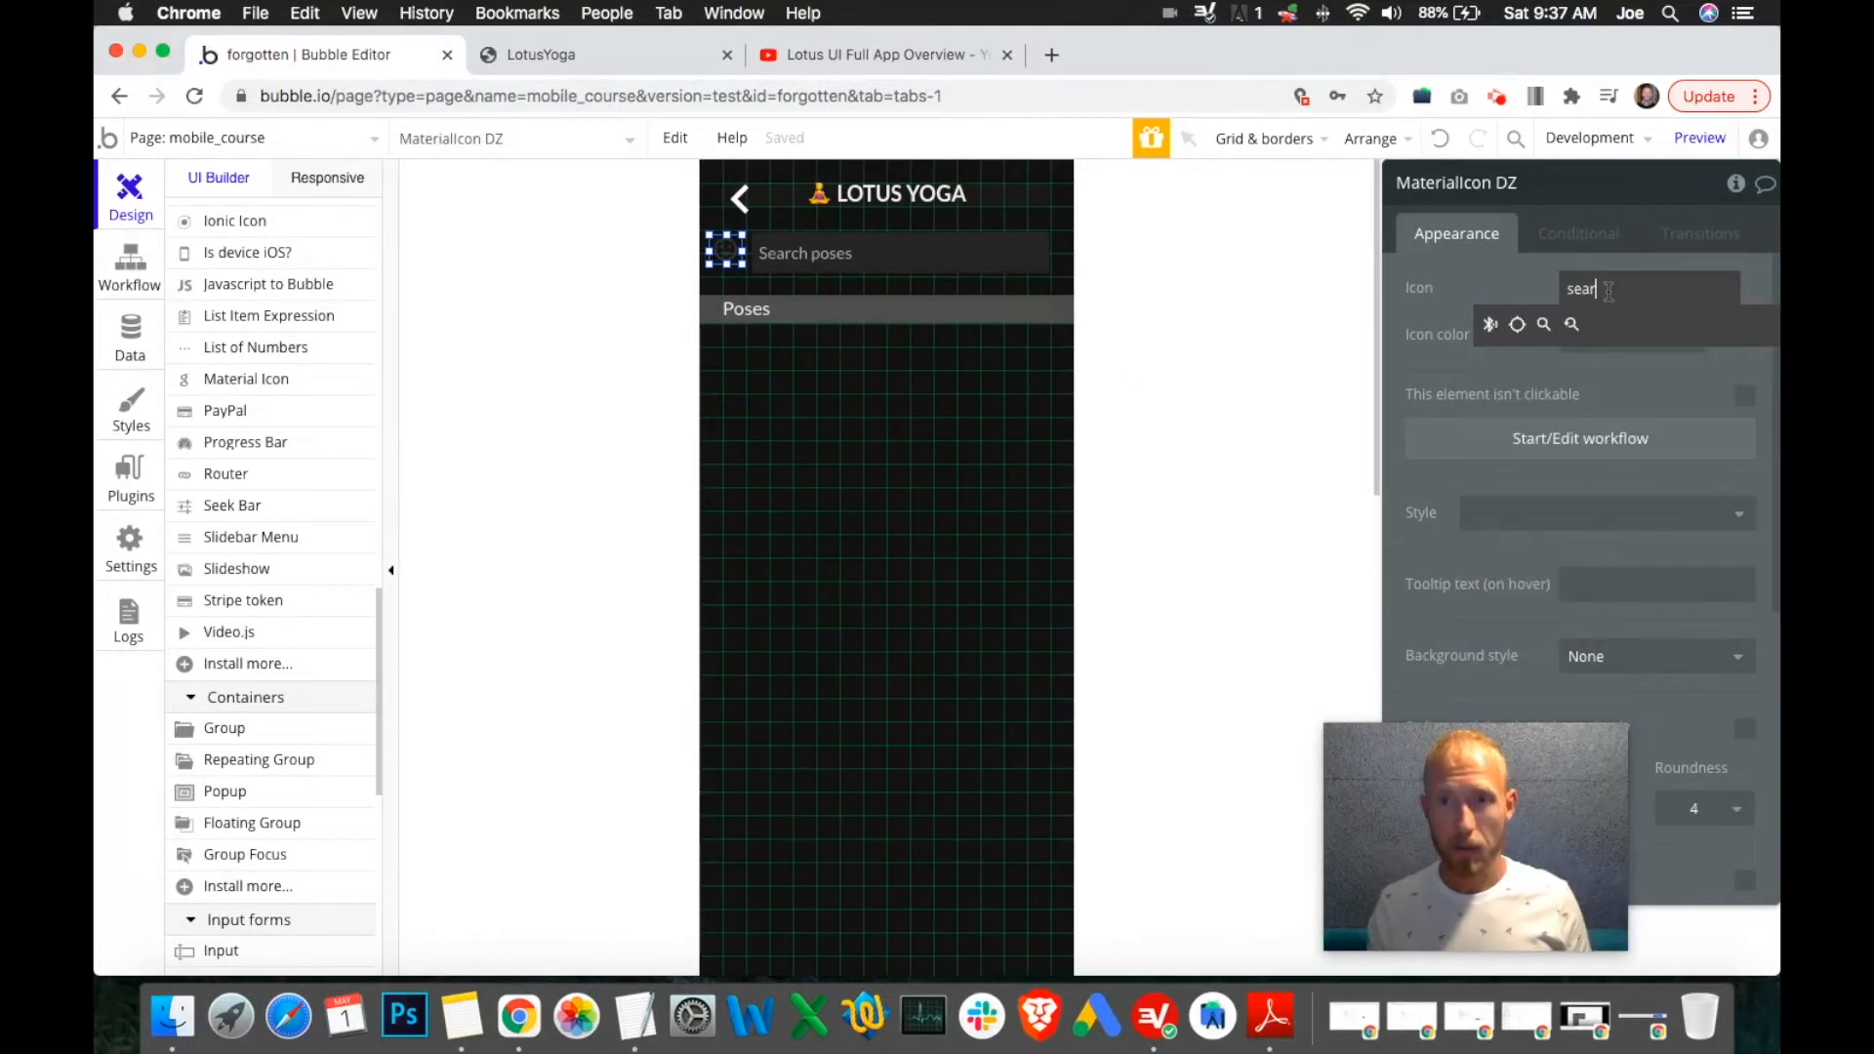
type("ch")
left_click(1543, 324)
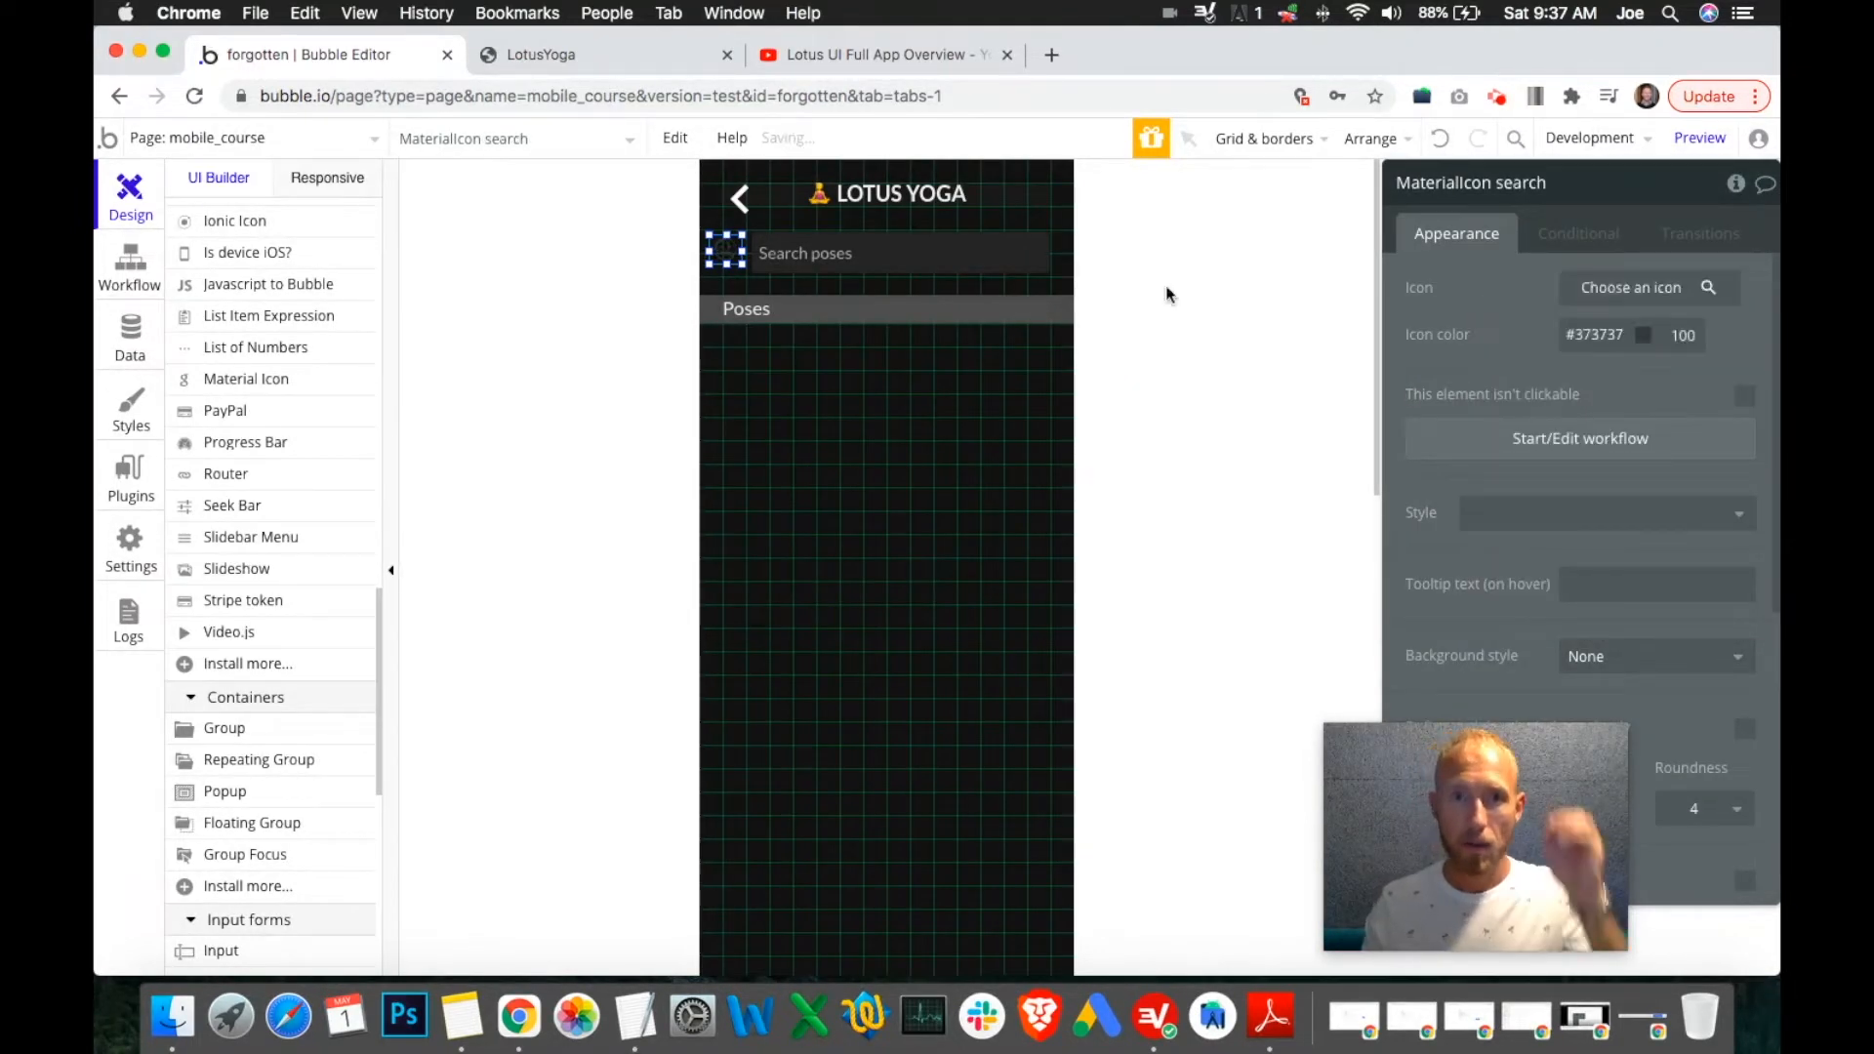
Check the search field in the Lotus UI reference video and indent the input's placeholder text with leading spaces.
left_click(856, 266)
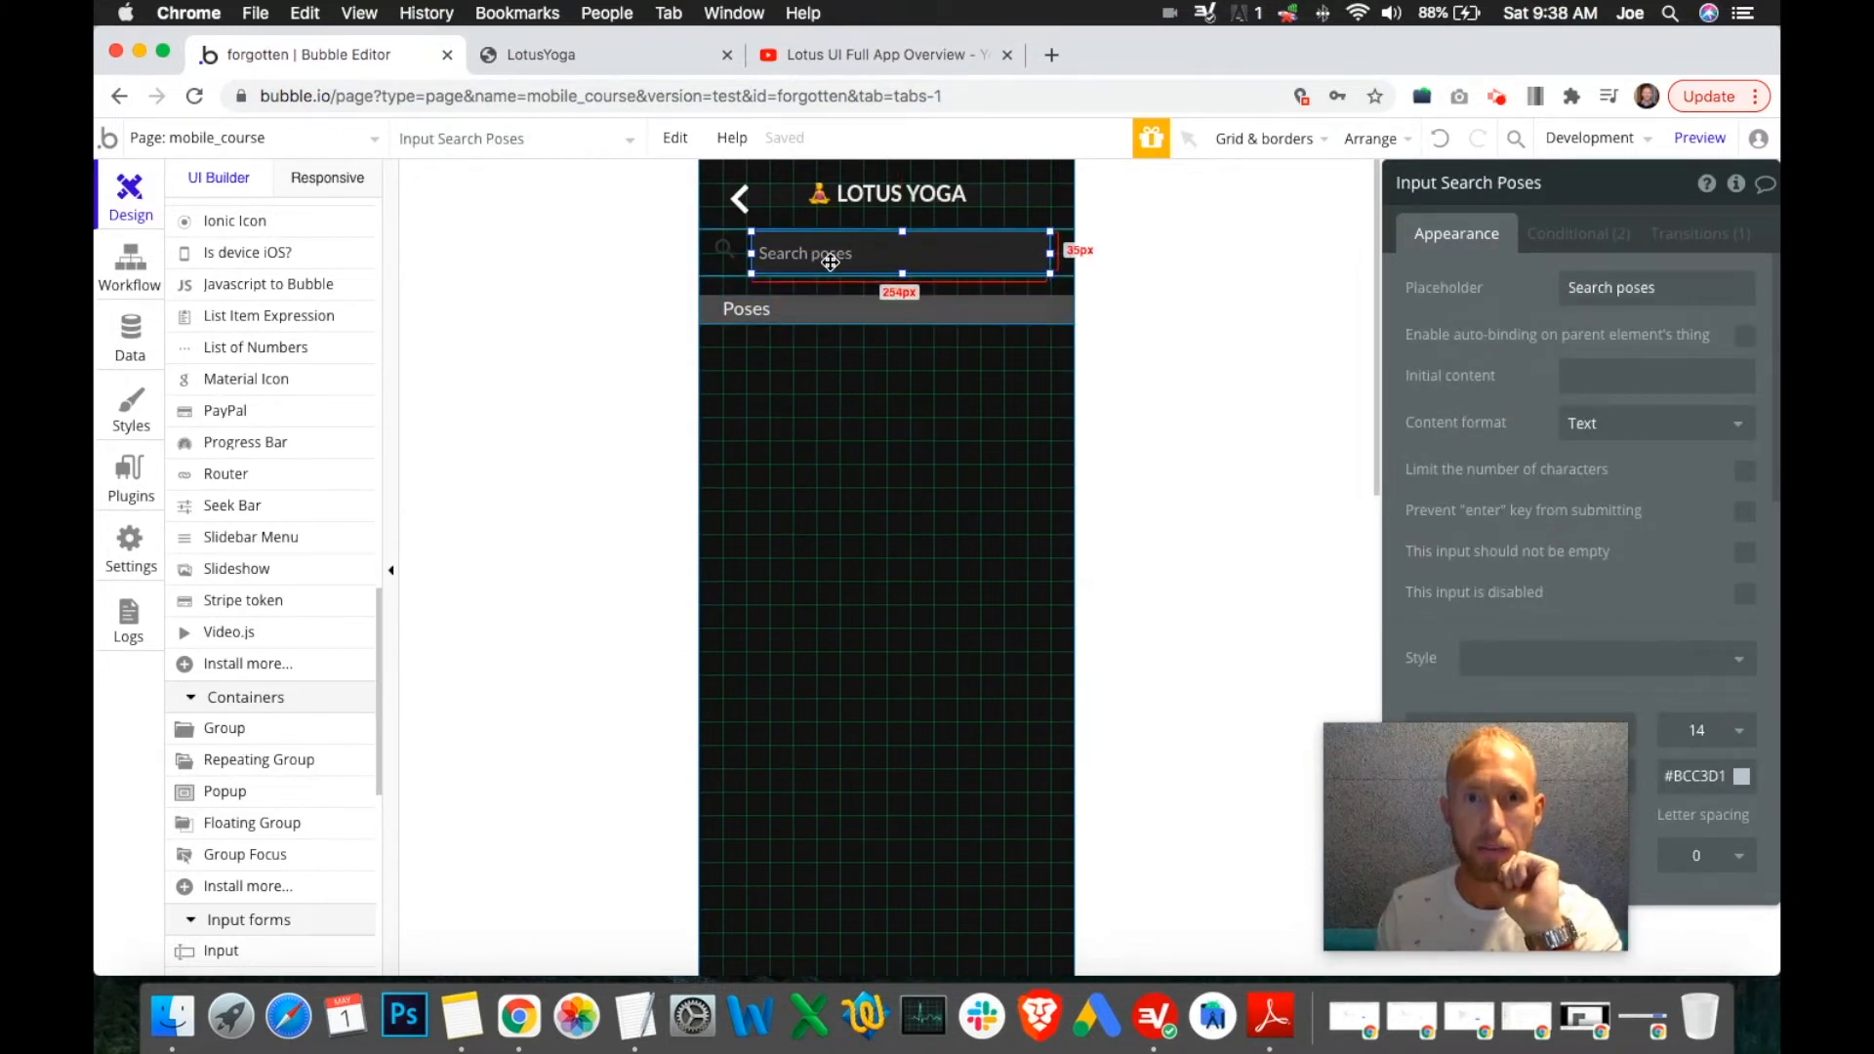
left_click(908, 56)
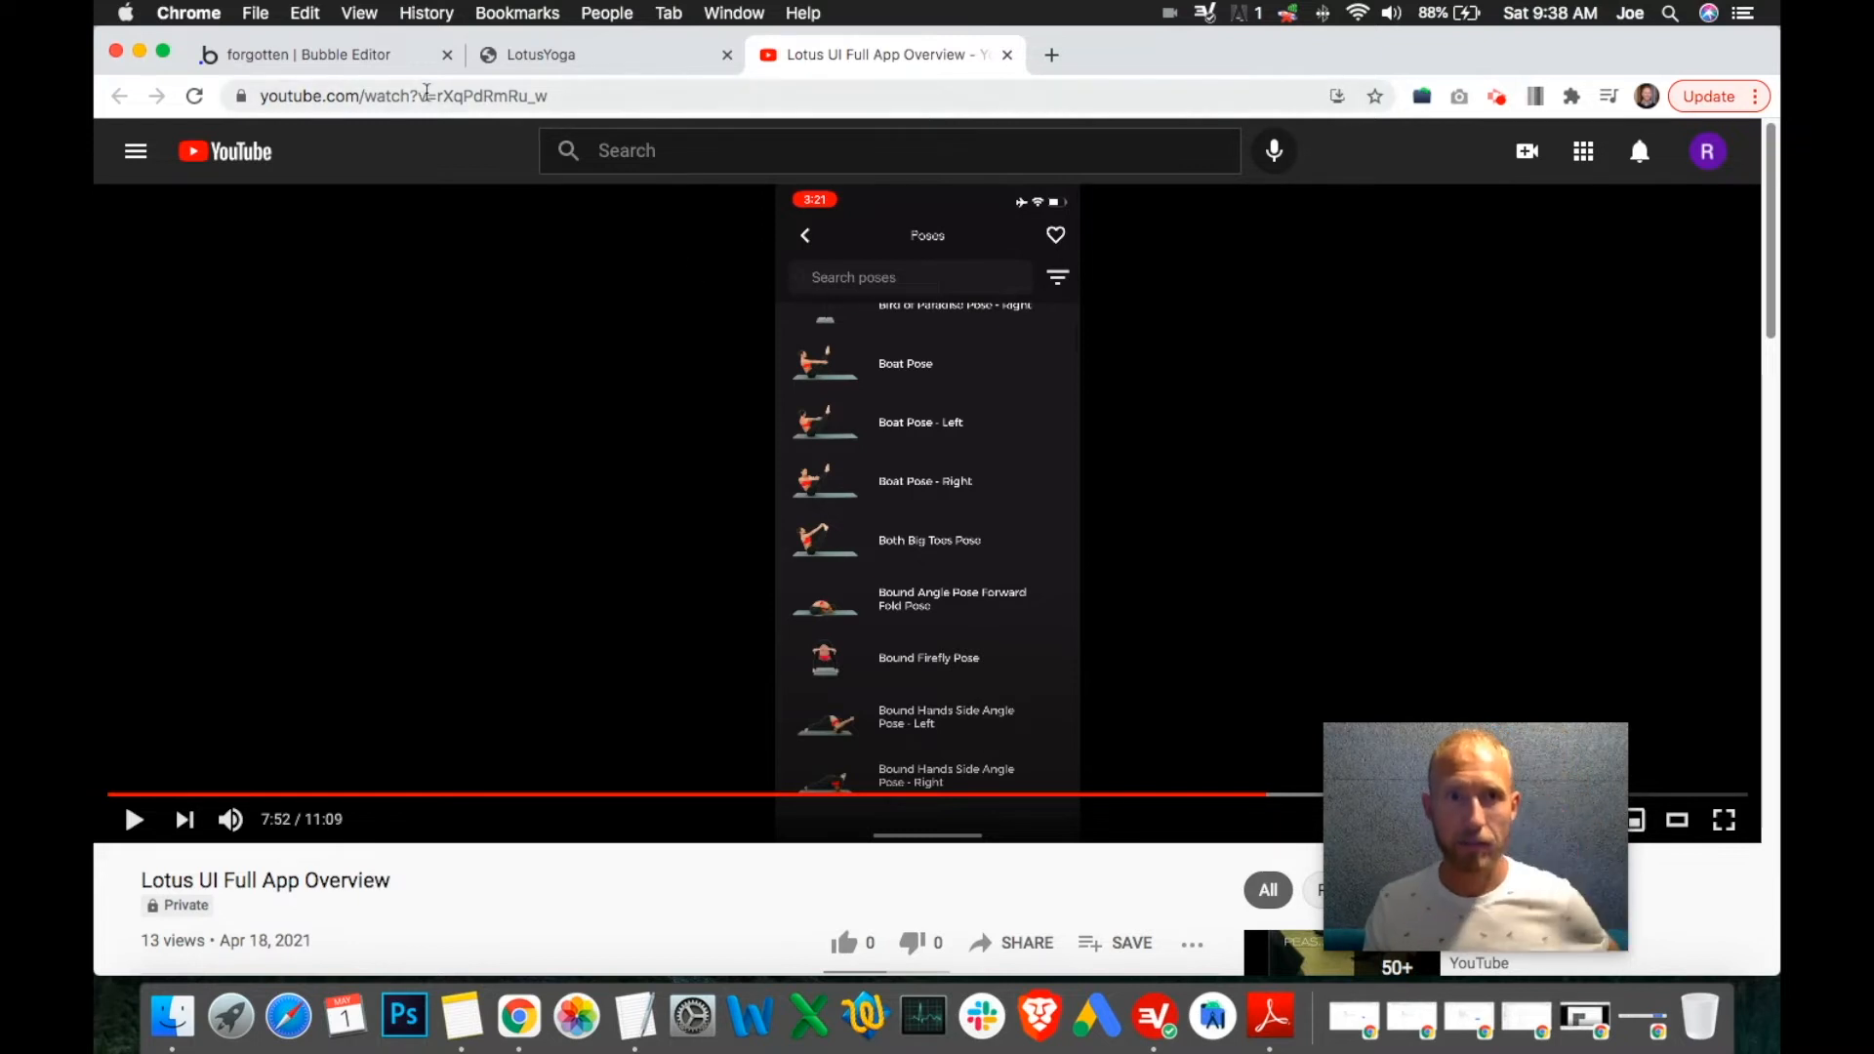
left_click(376, 60)
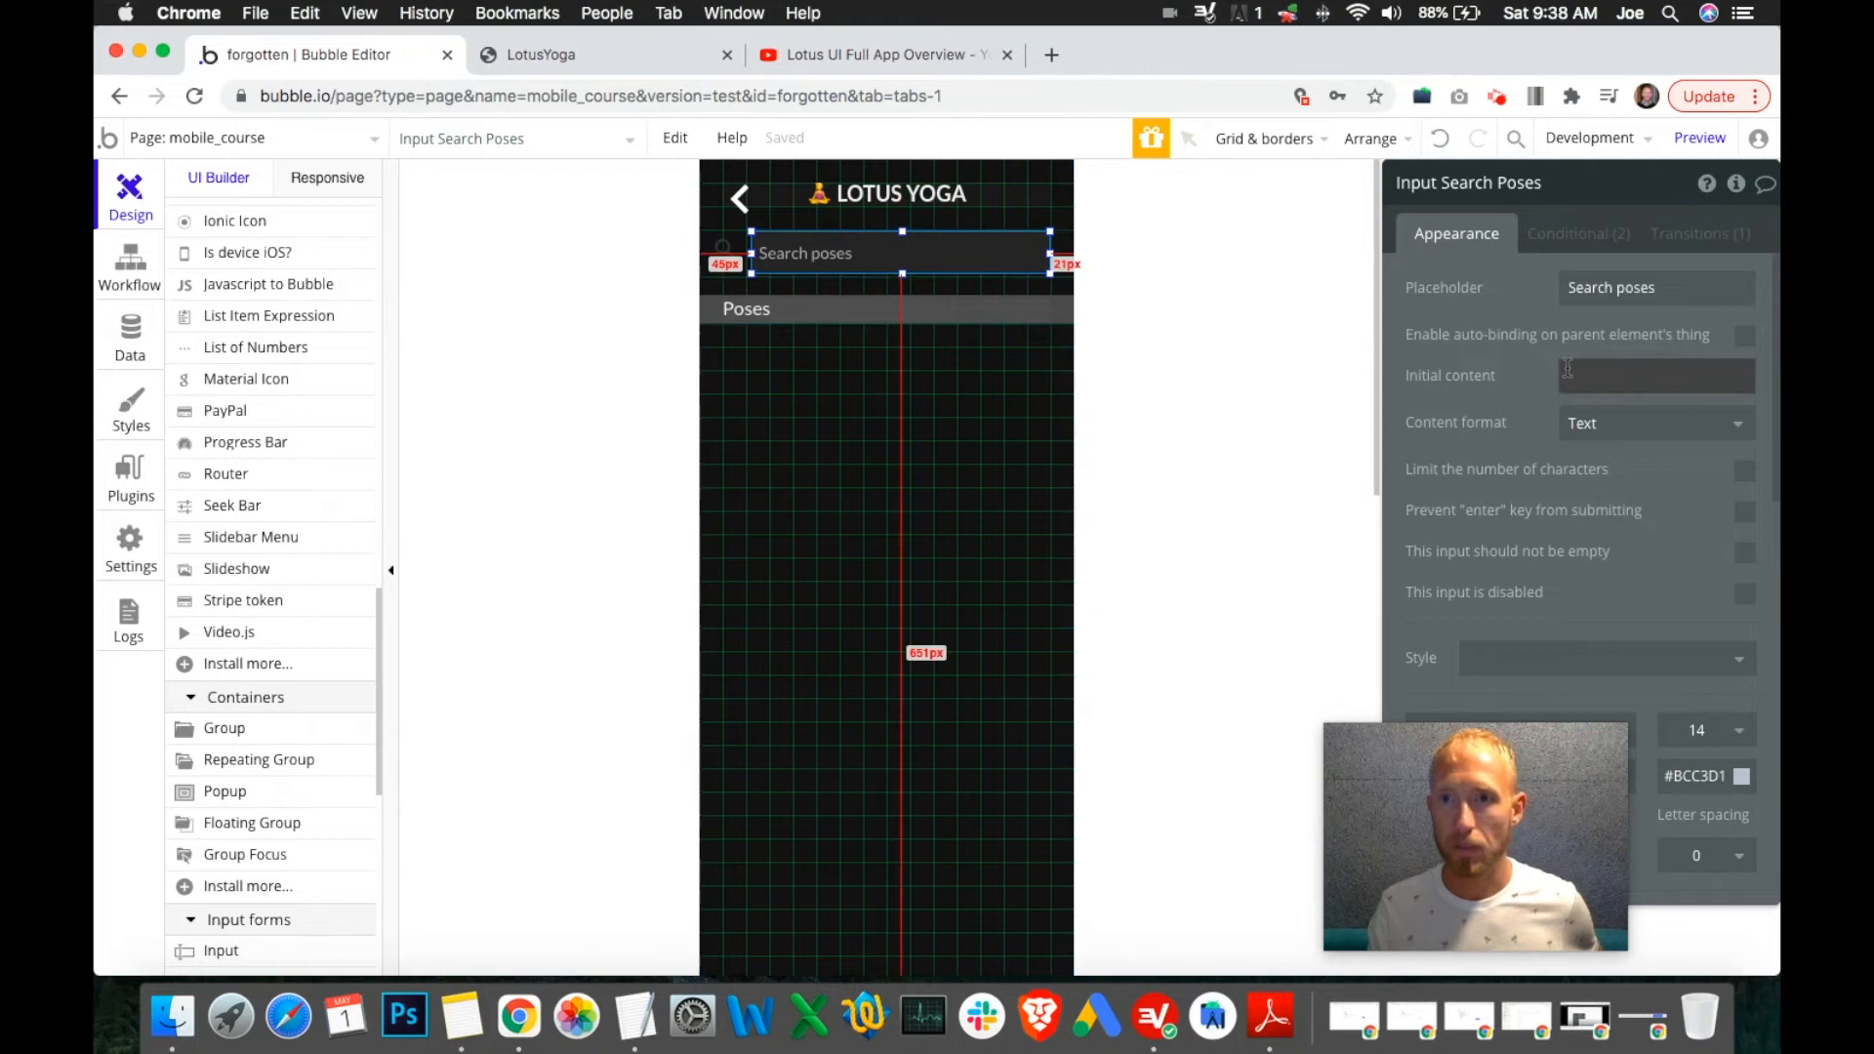
triple_click(1582, 291)
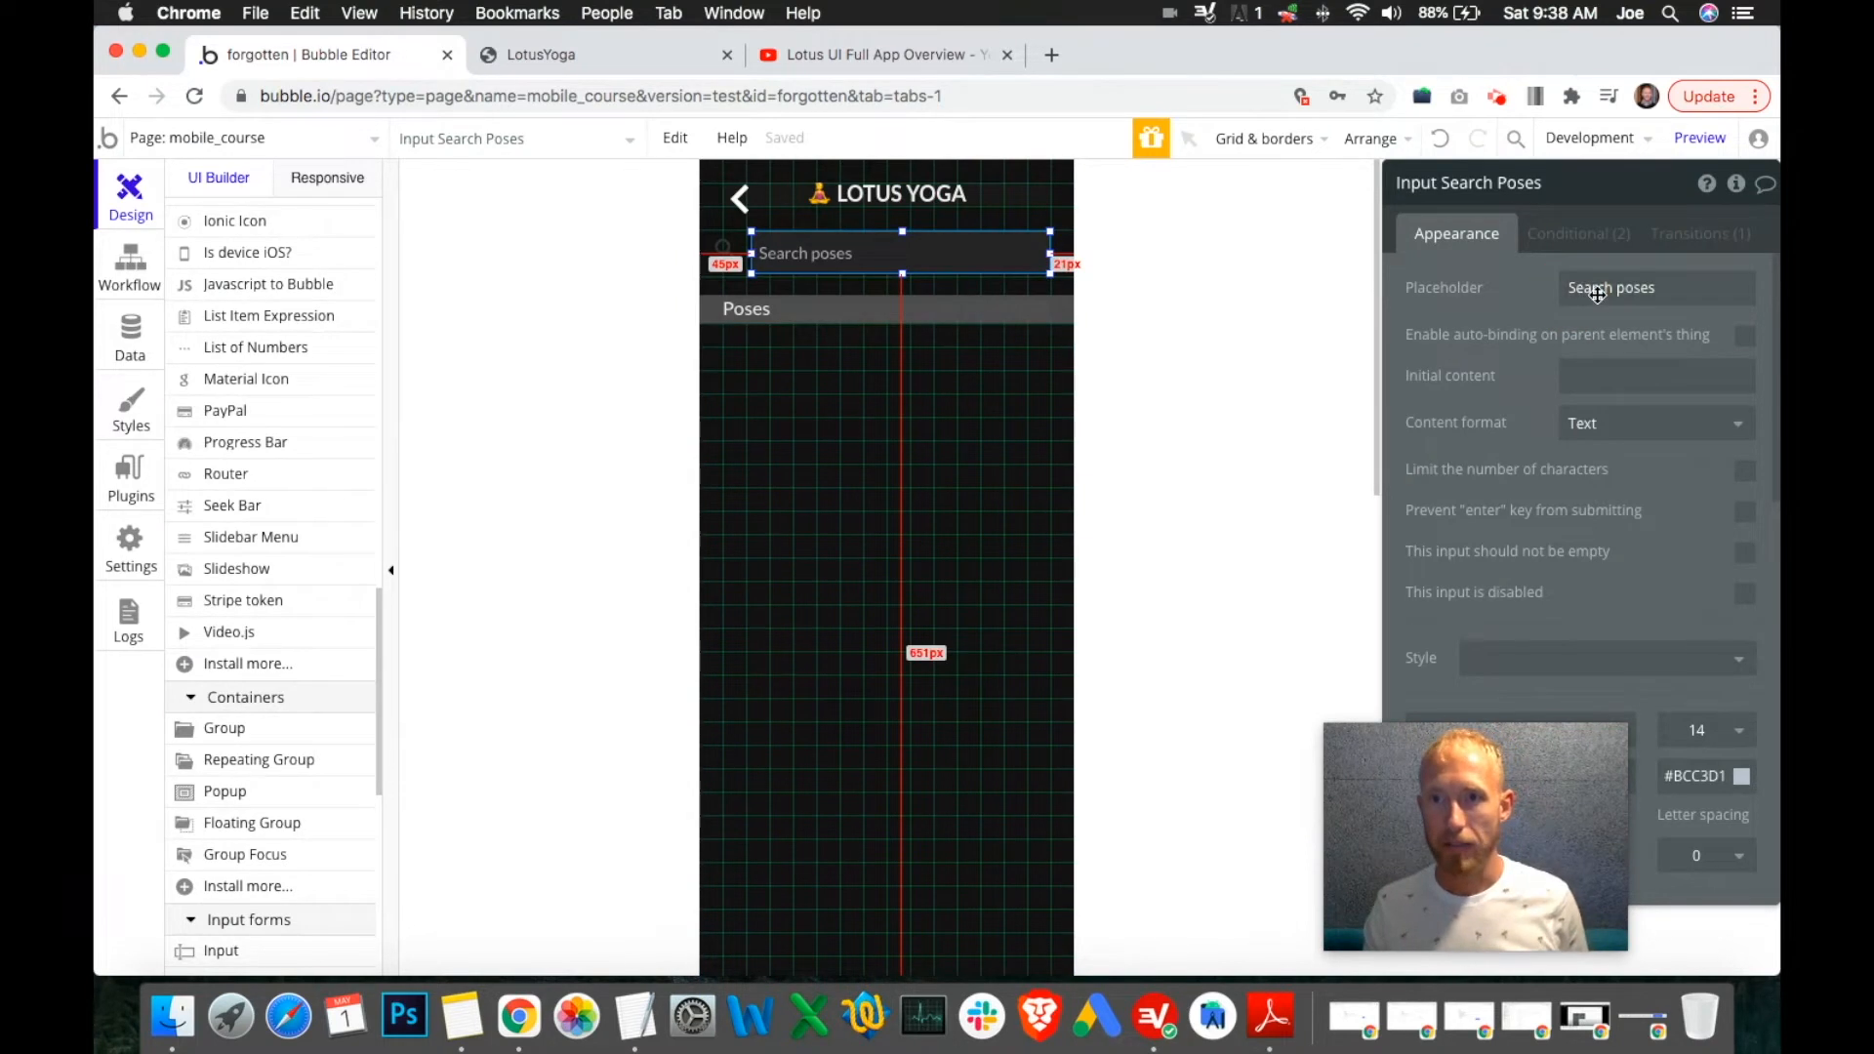
key("Left")
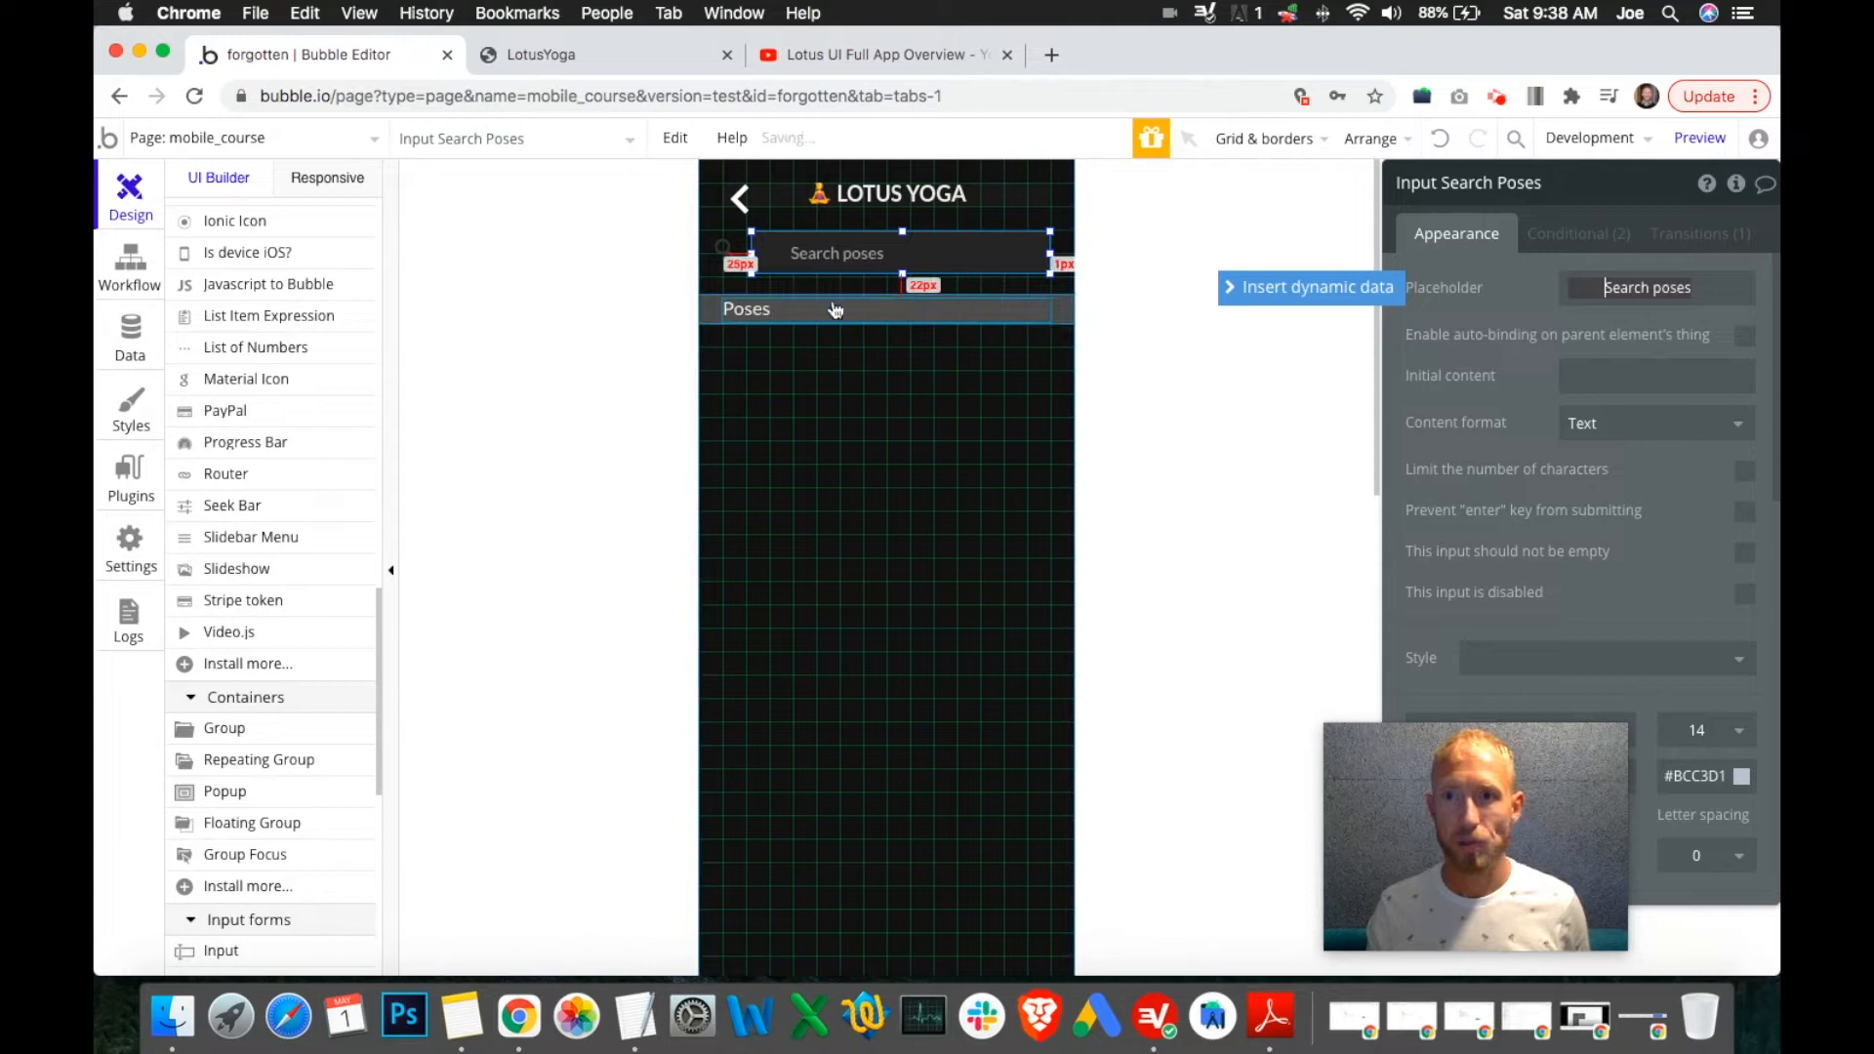
Set the search icon's width and height to 25 and center it vertically in its group.
left_click(726, 255)
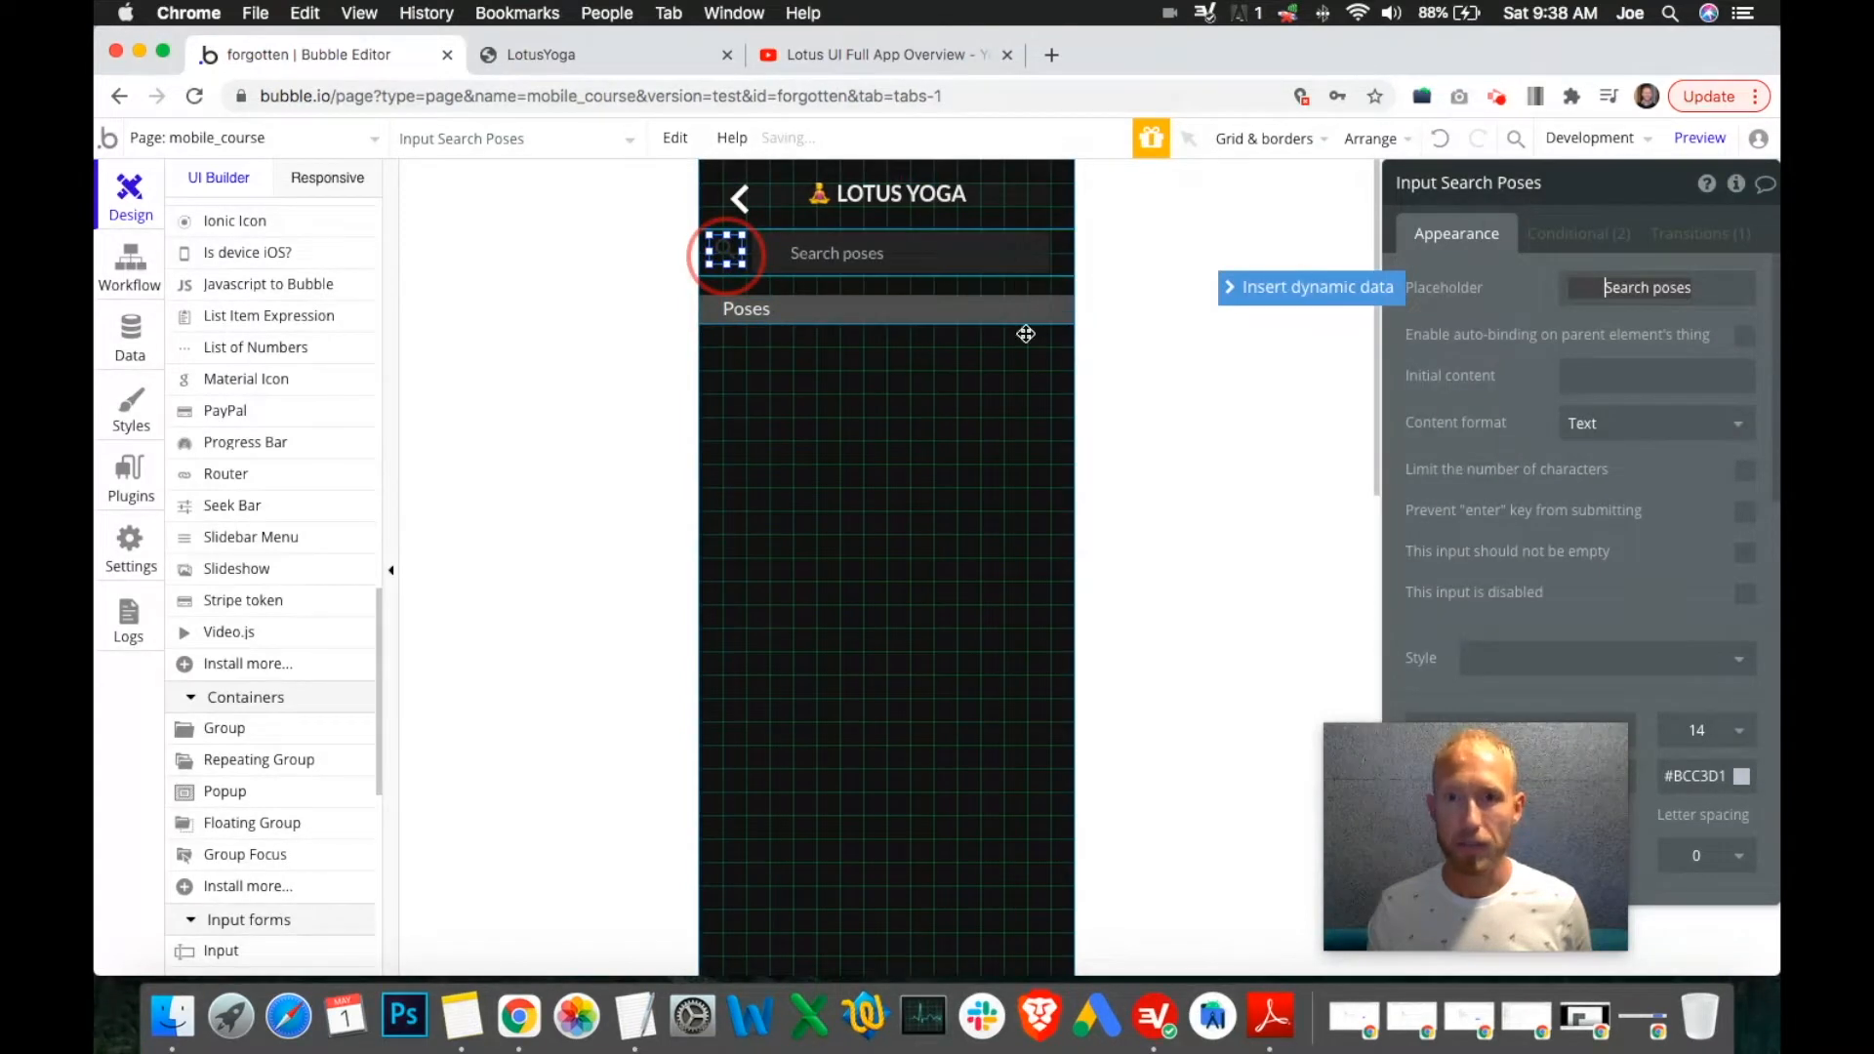
right_click(726, 254)
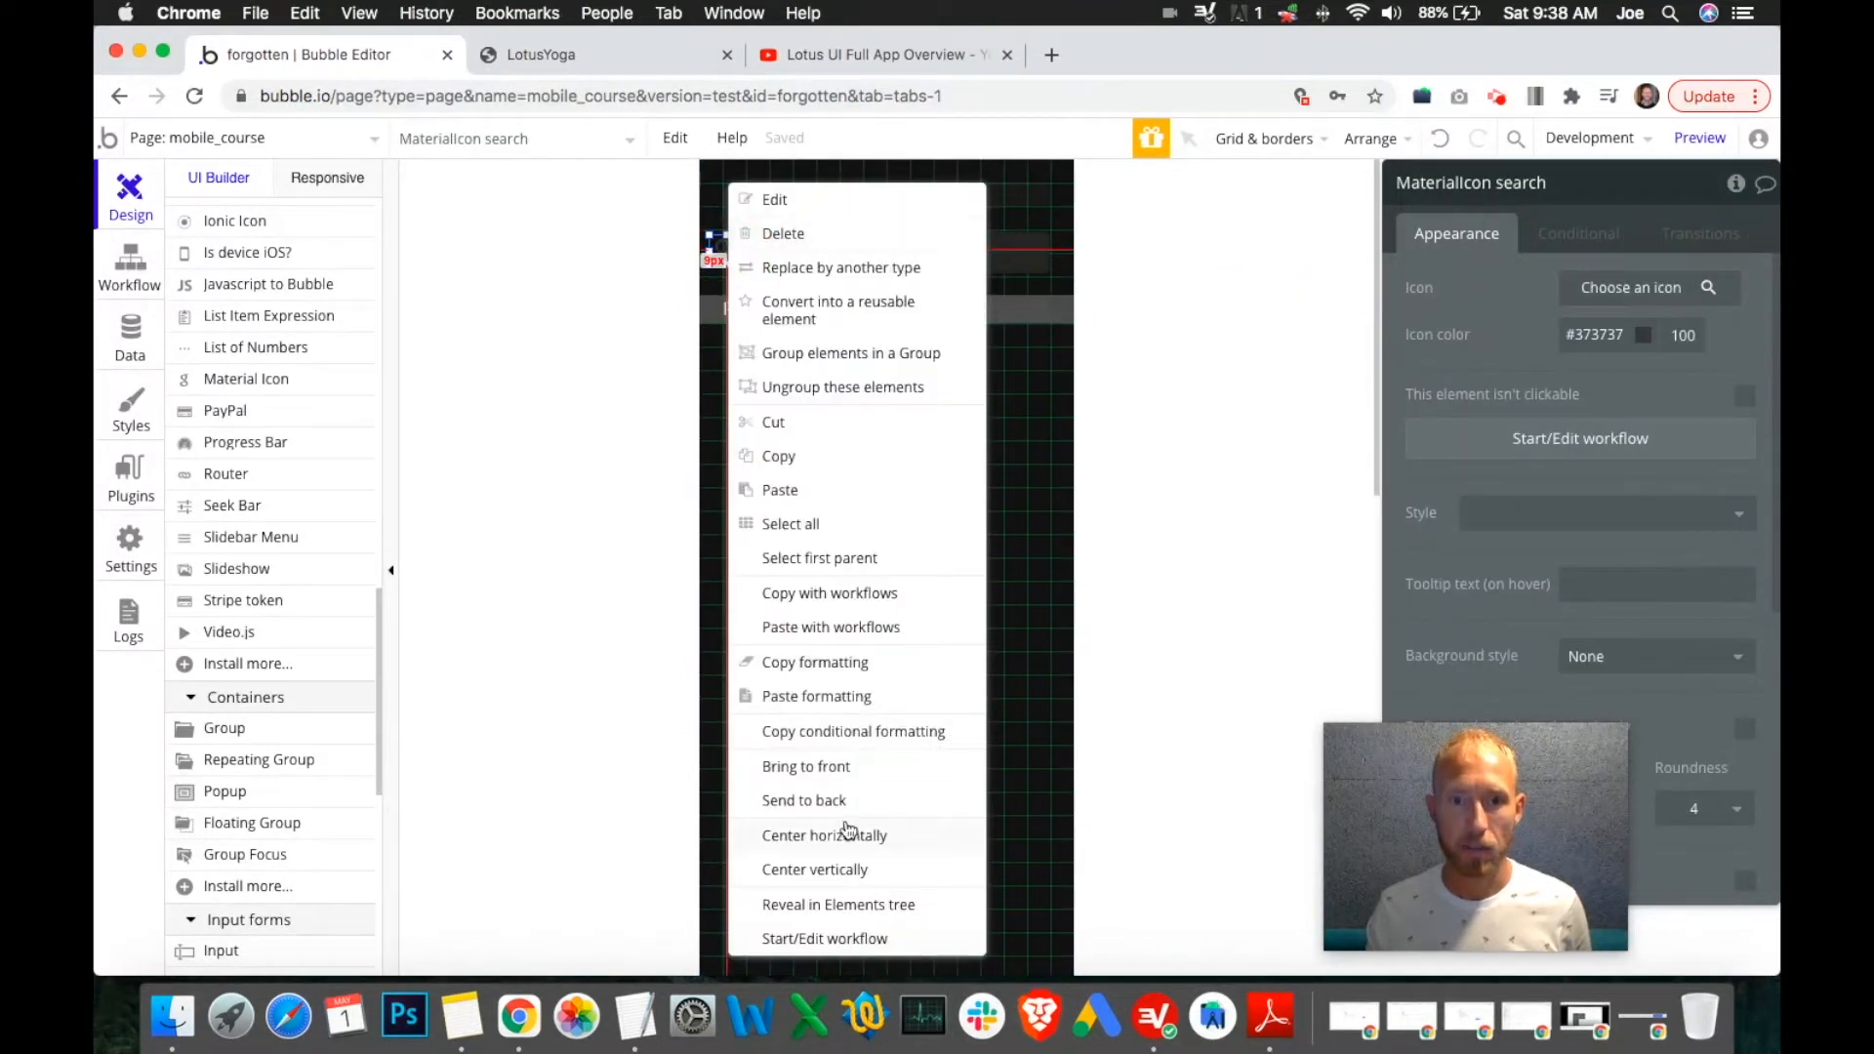
left_click(1464, 616)
scroll(1465, 606, "down", 5)
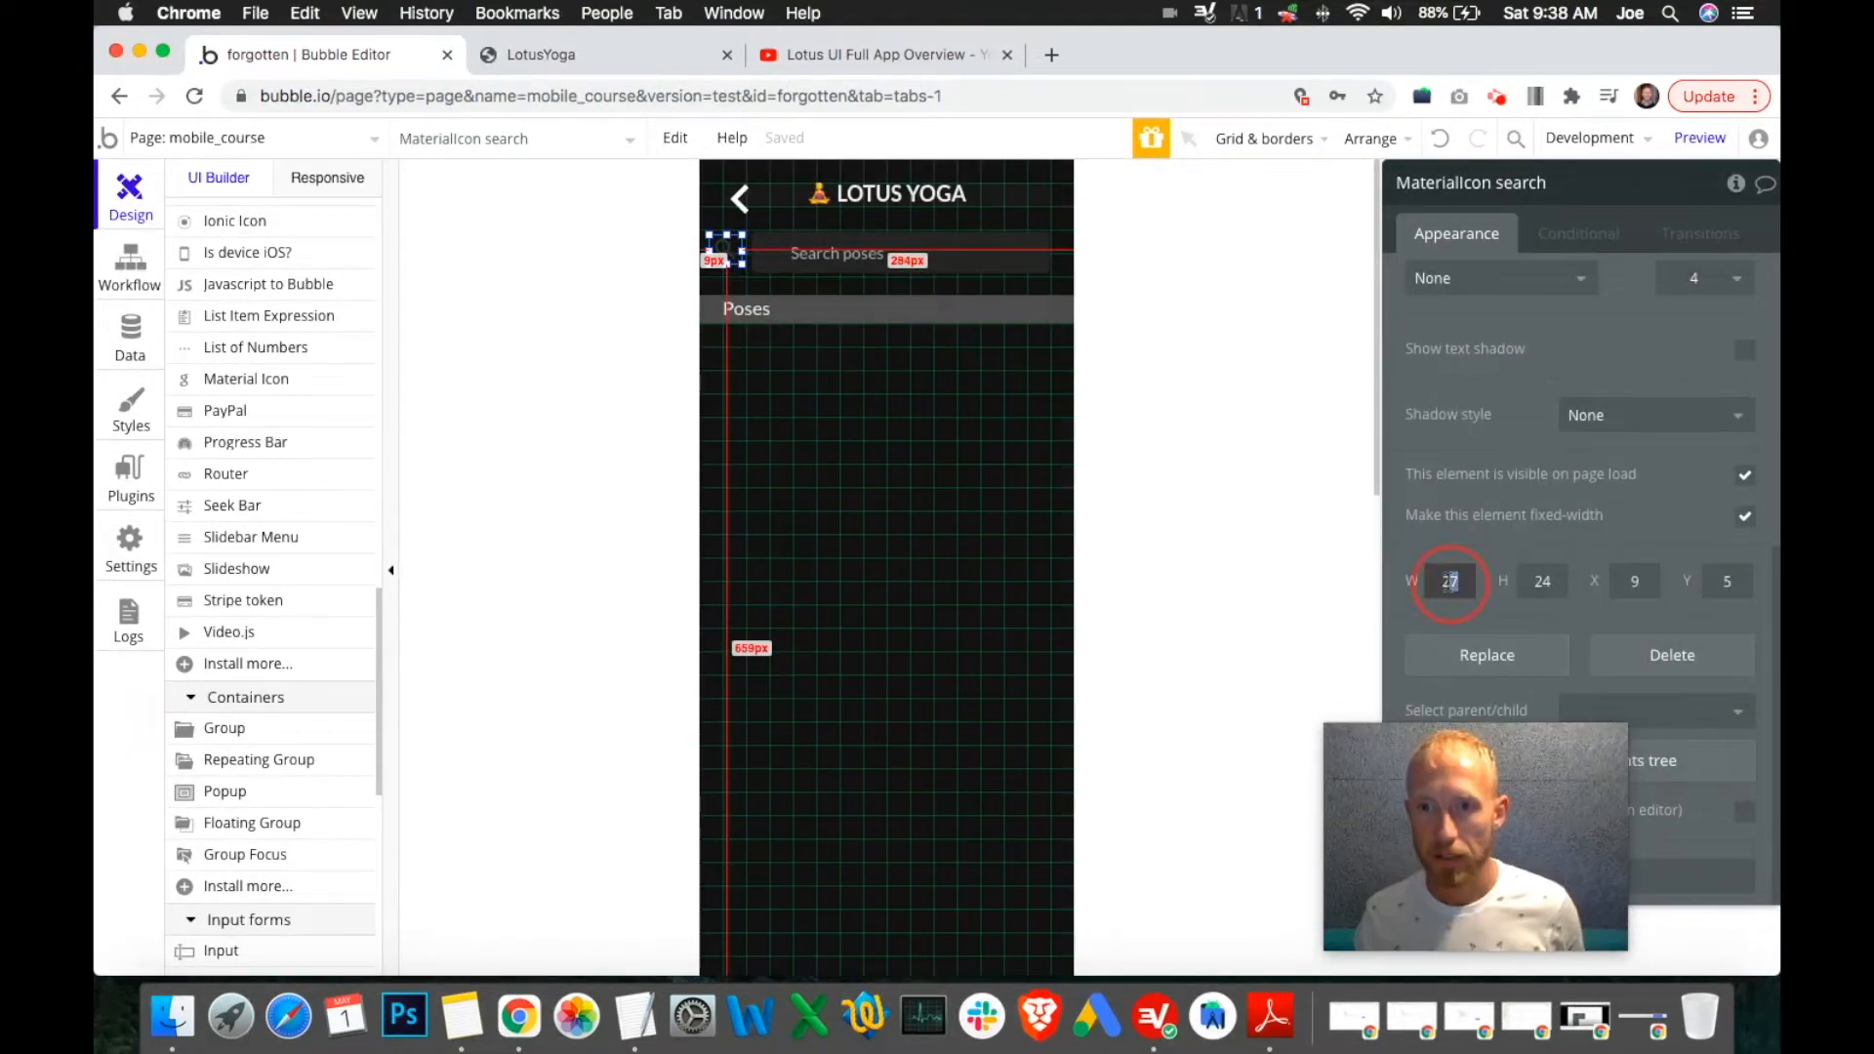
type("5")
left_click(1545, 583)
type("25")
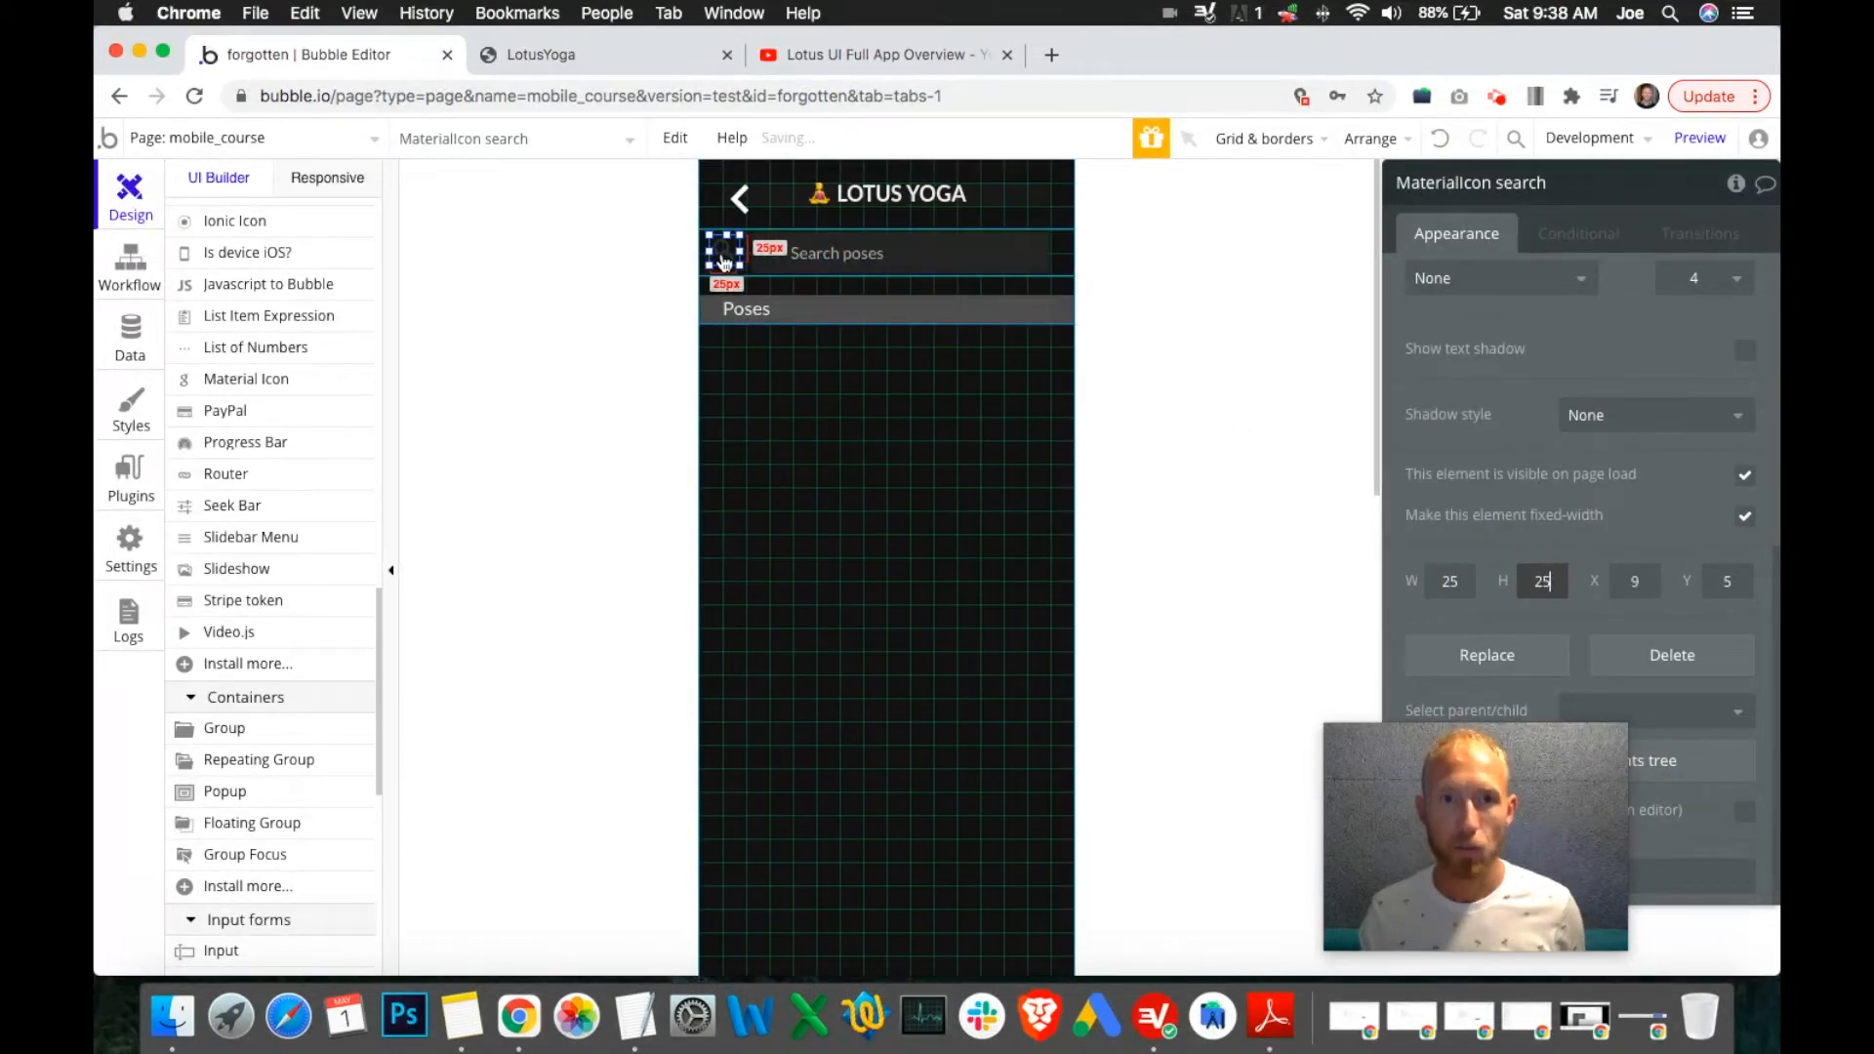
right_click(726, 251)
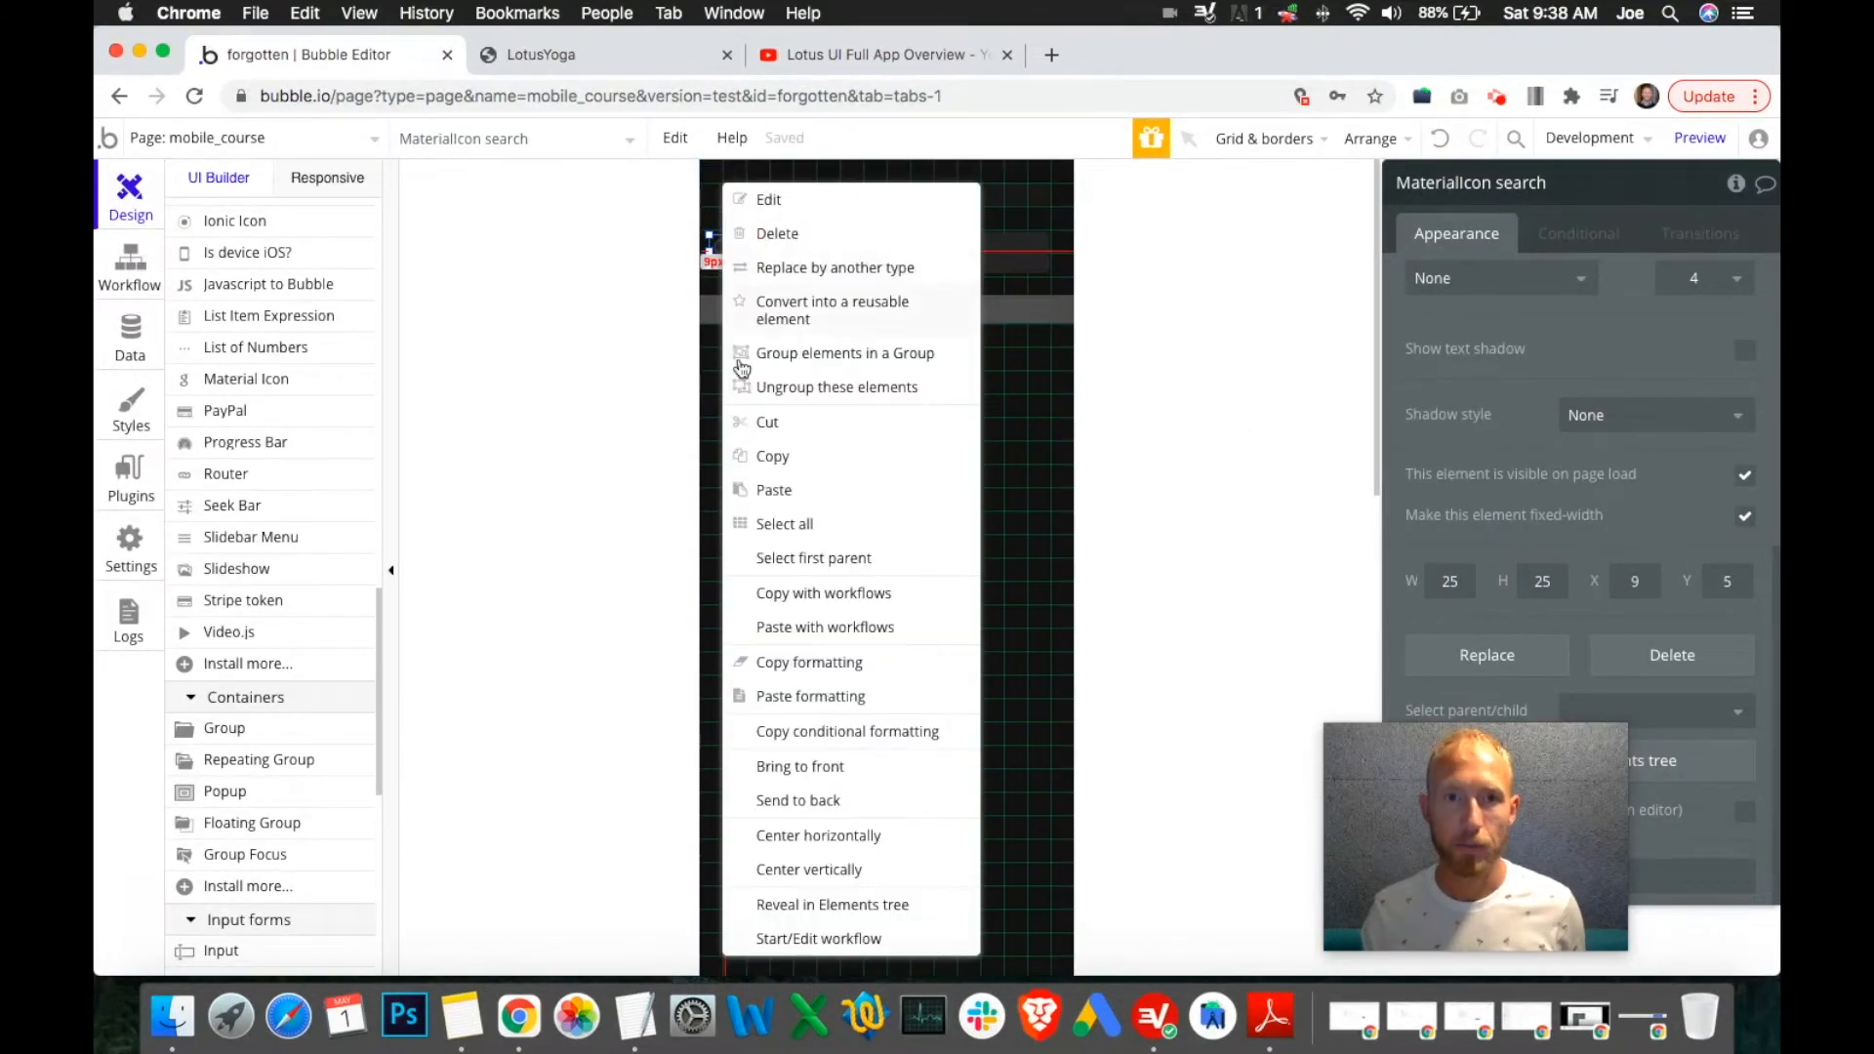
left_click(845, 876)
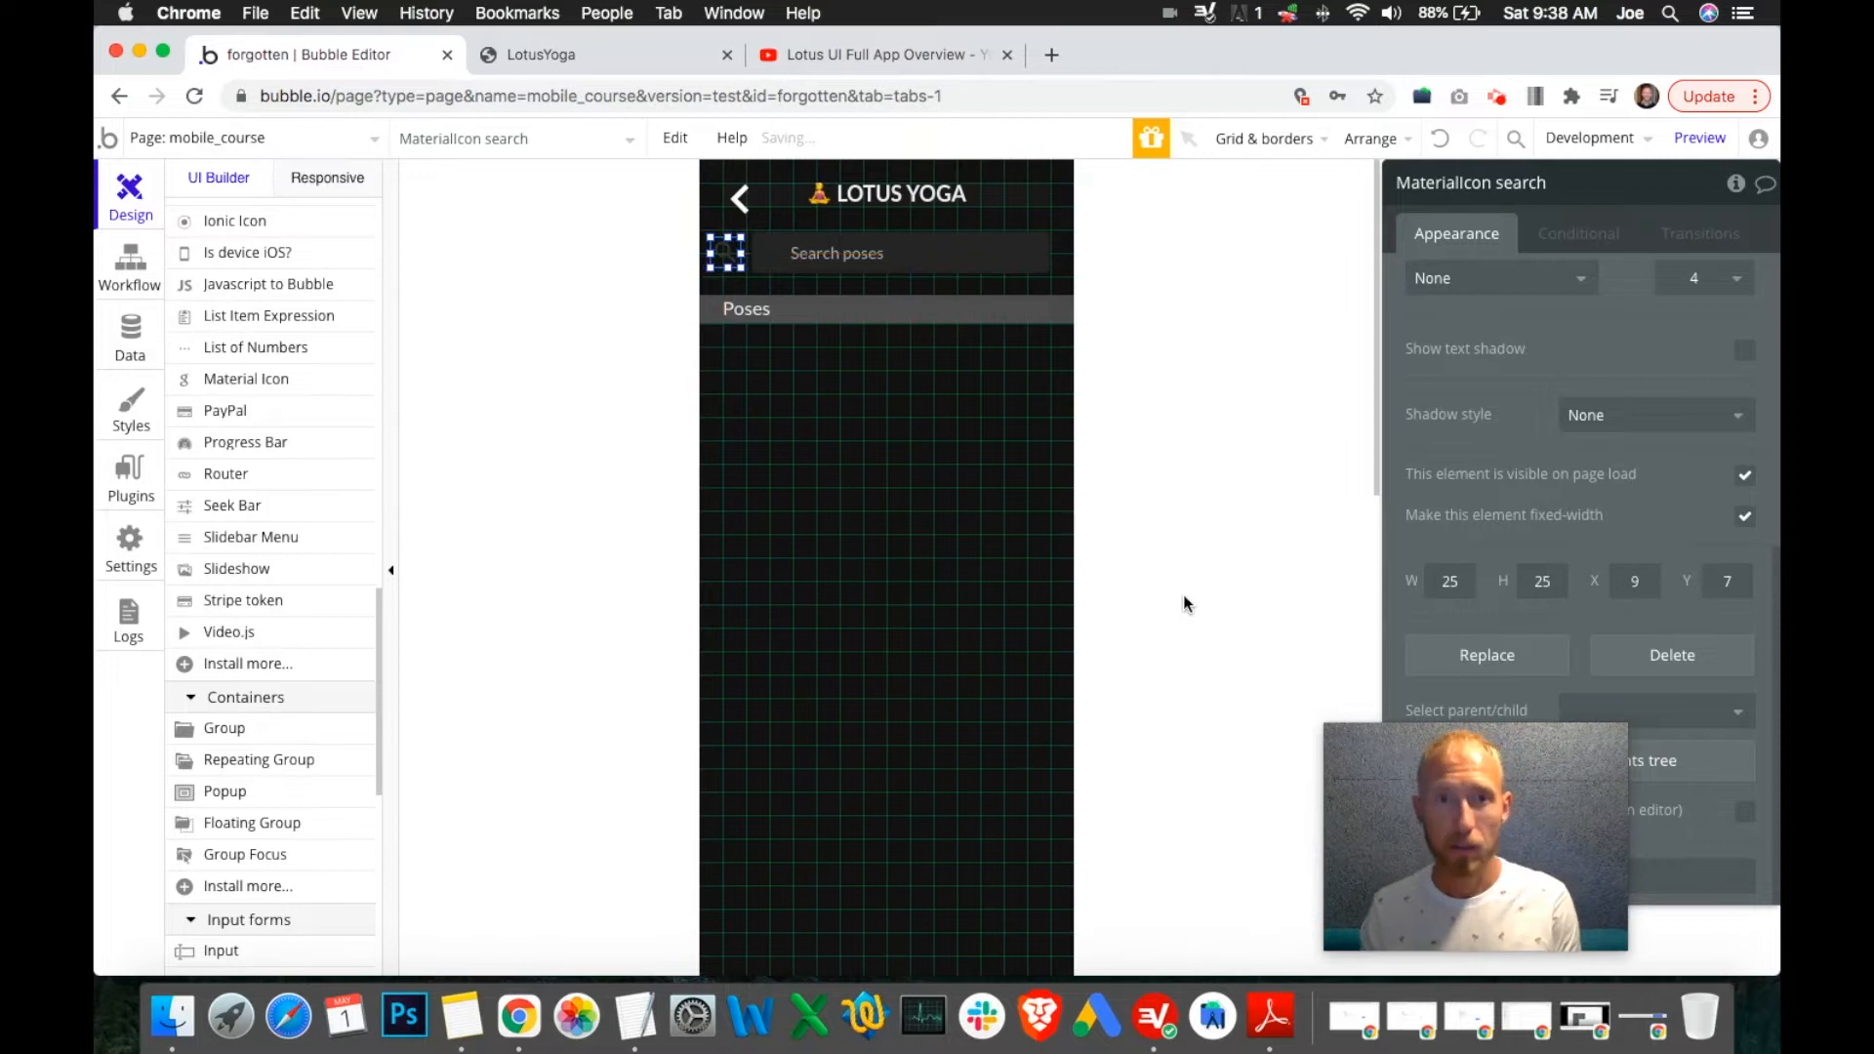
Nudge the search icon rightward until it overlaps the start of the search input, before the placeholder text.
key("Right")
key("Right")
key("Right")
key("Right")
key("Right")
key("Right")
key("Right")
key("Right")
key("Right")
key("Right")
key("Right")
key("Right")
key("Right")
key("Right")
key("Right")
key("Right")
key("Right")
key("Right")
key("Right")
key("Right")
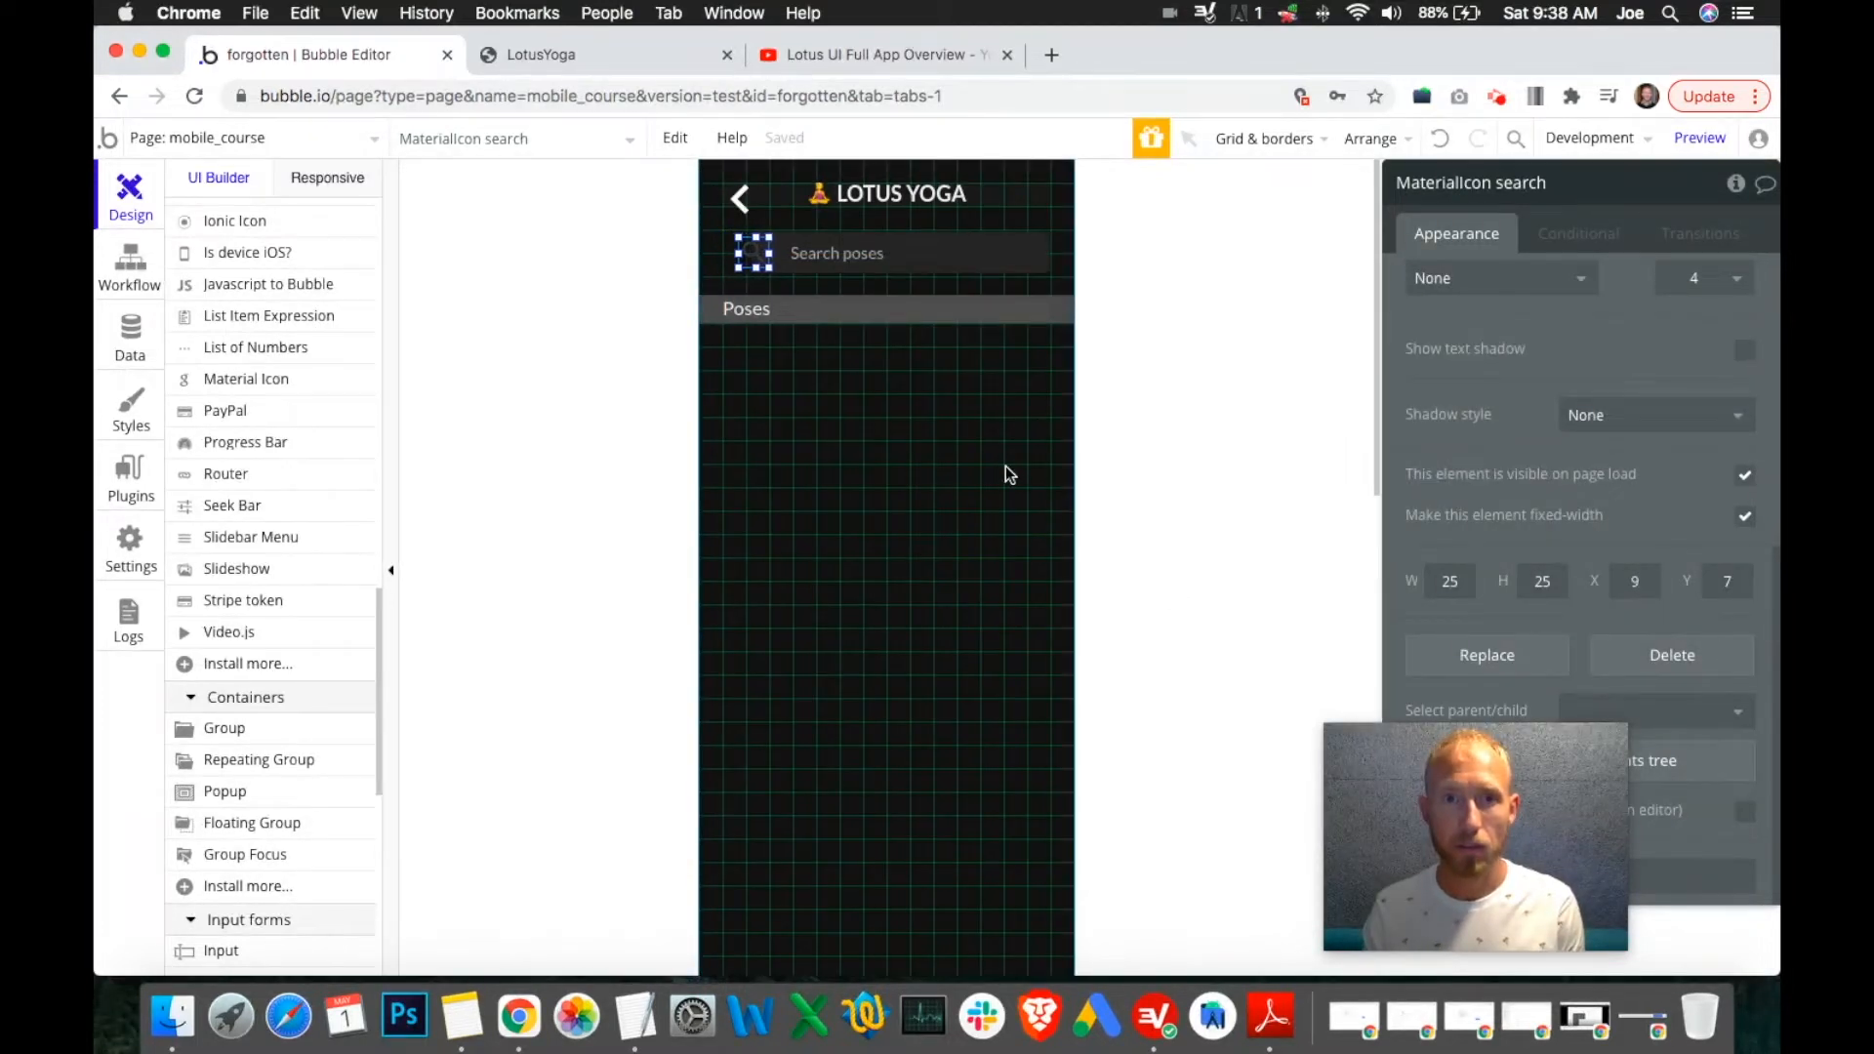
Darken the search input's text color to #8D9199.
left_click(871, 259)
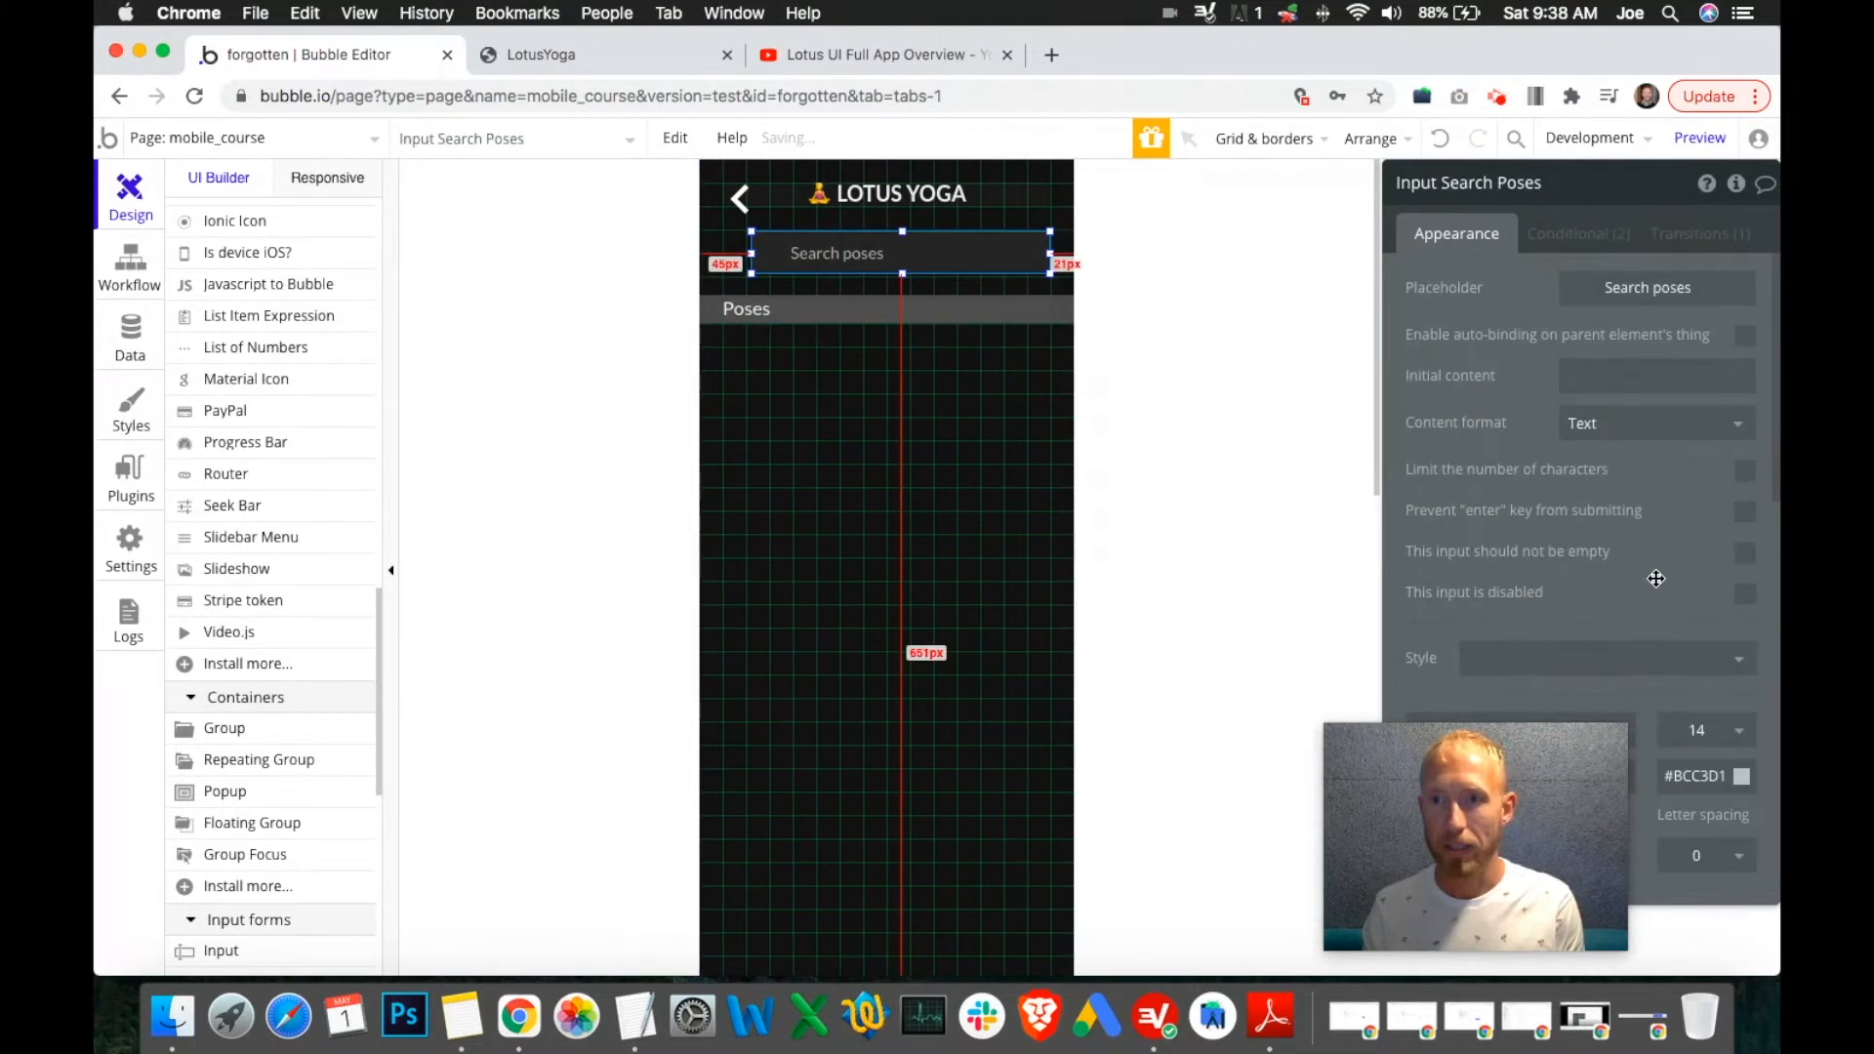
scroll(1620, 532, "down", 10)
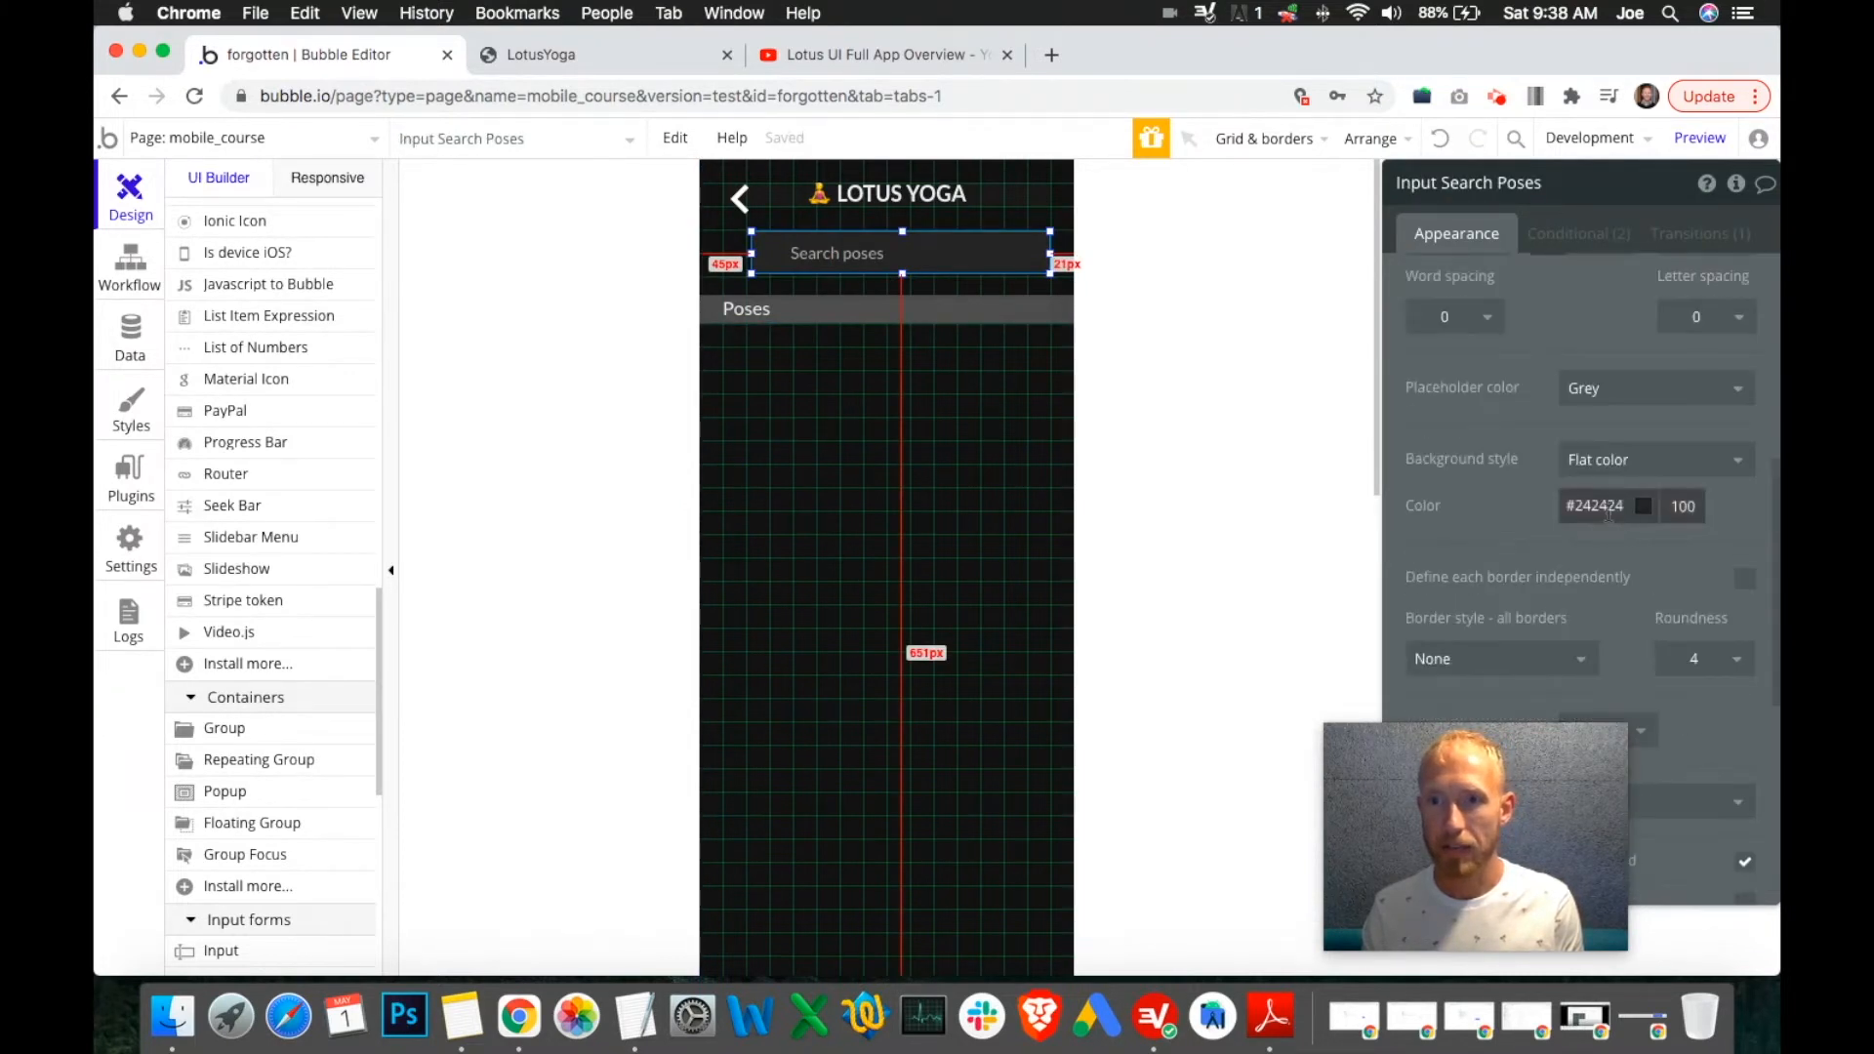
scroll(1627, 518, "down", 5)
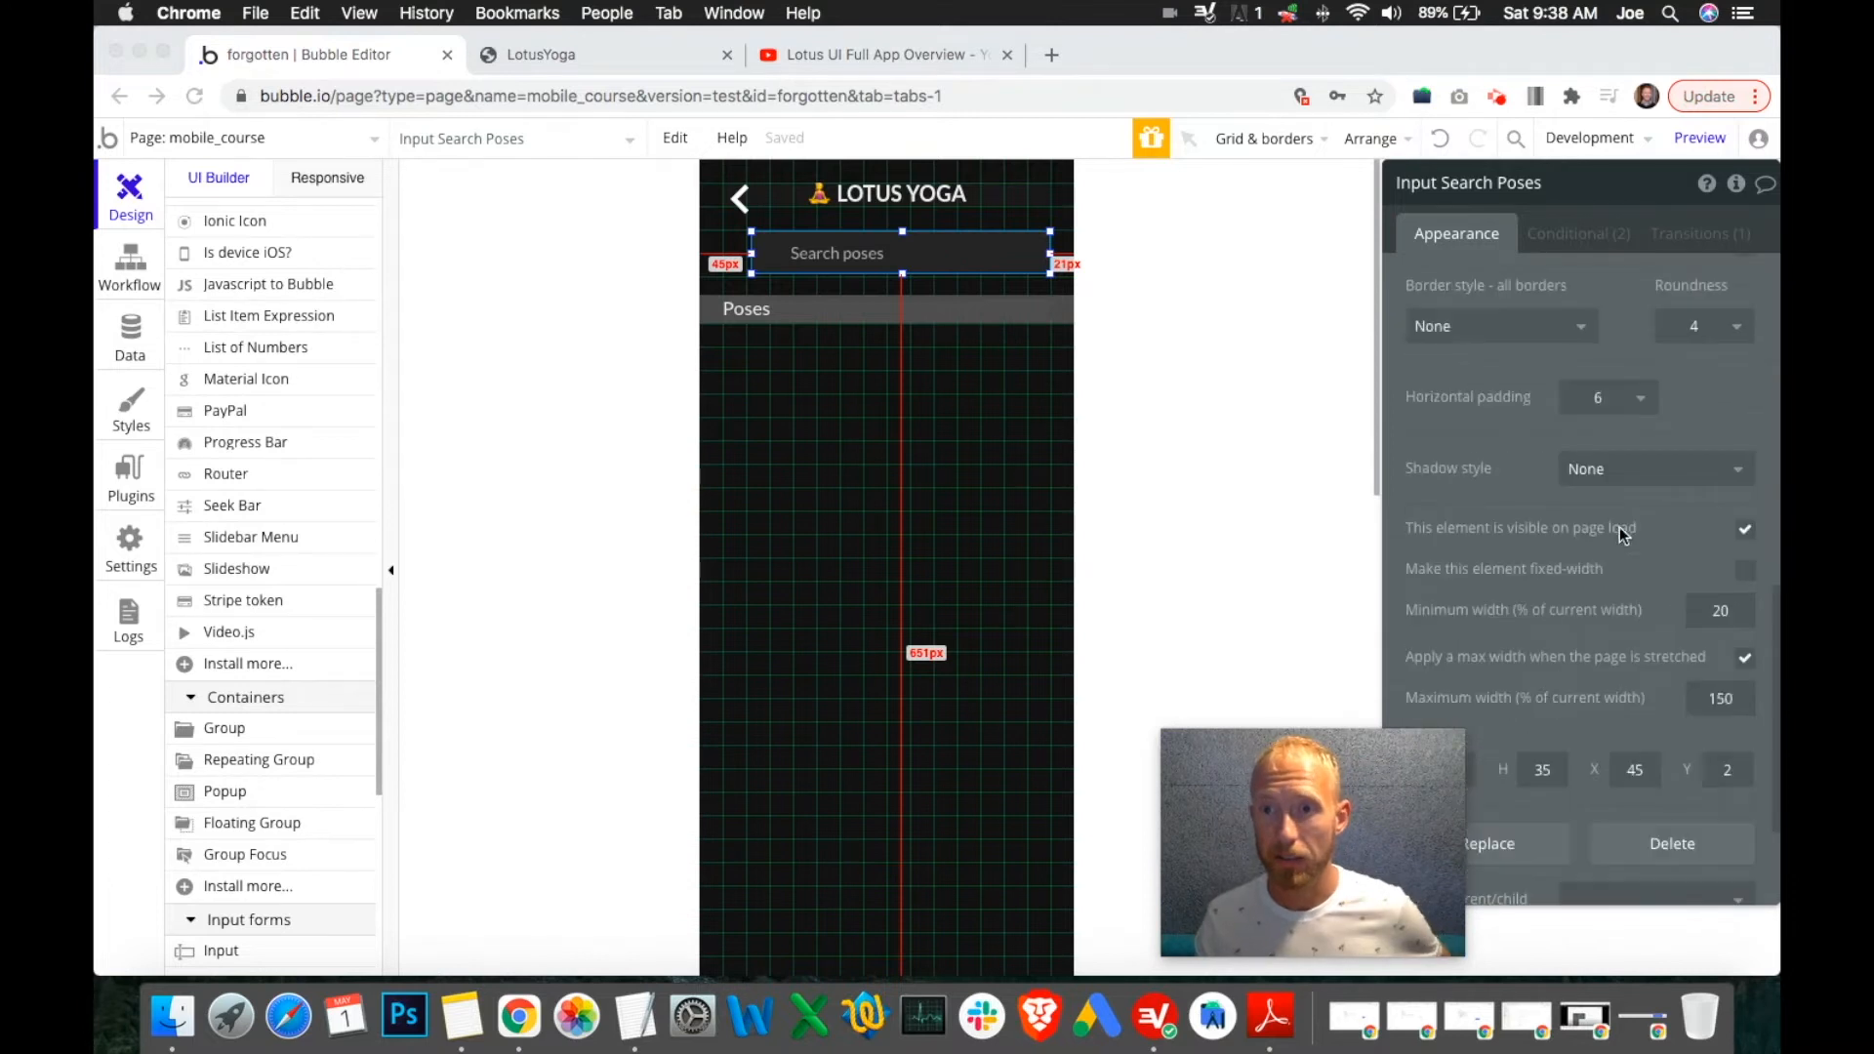
scroll(1632, 529, "up", 6)
scroll(1630, 530, "up", 5)
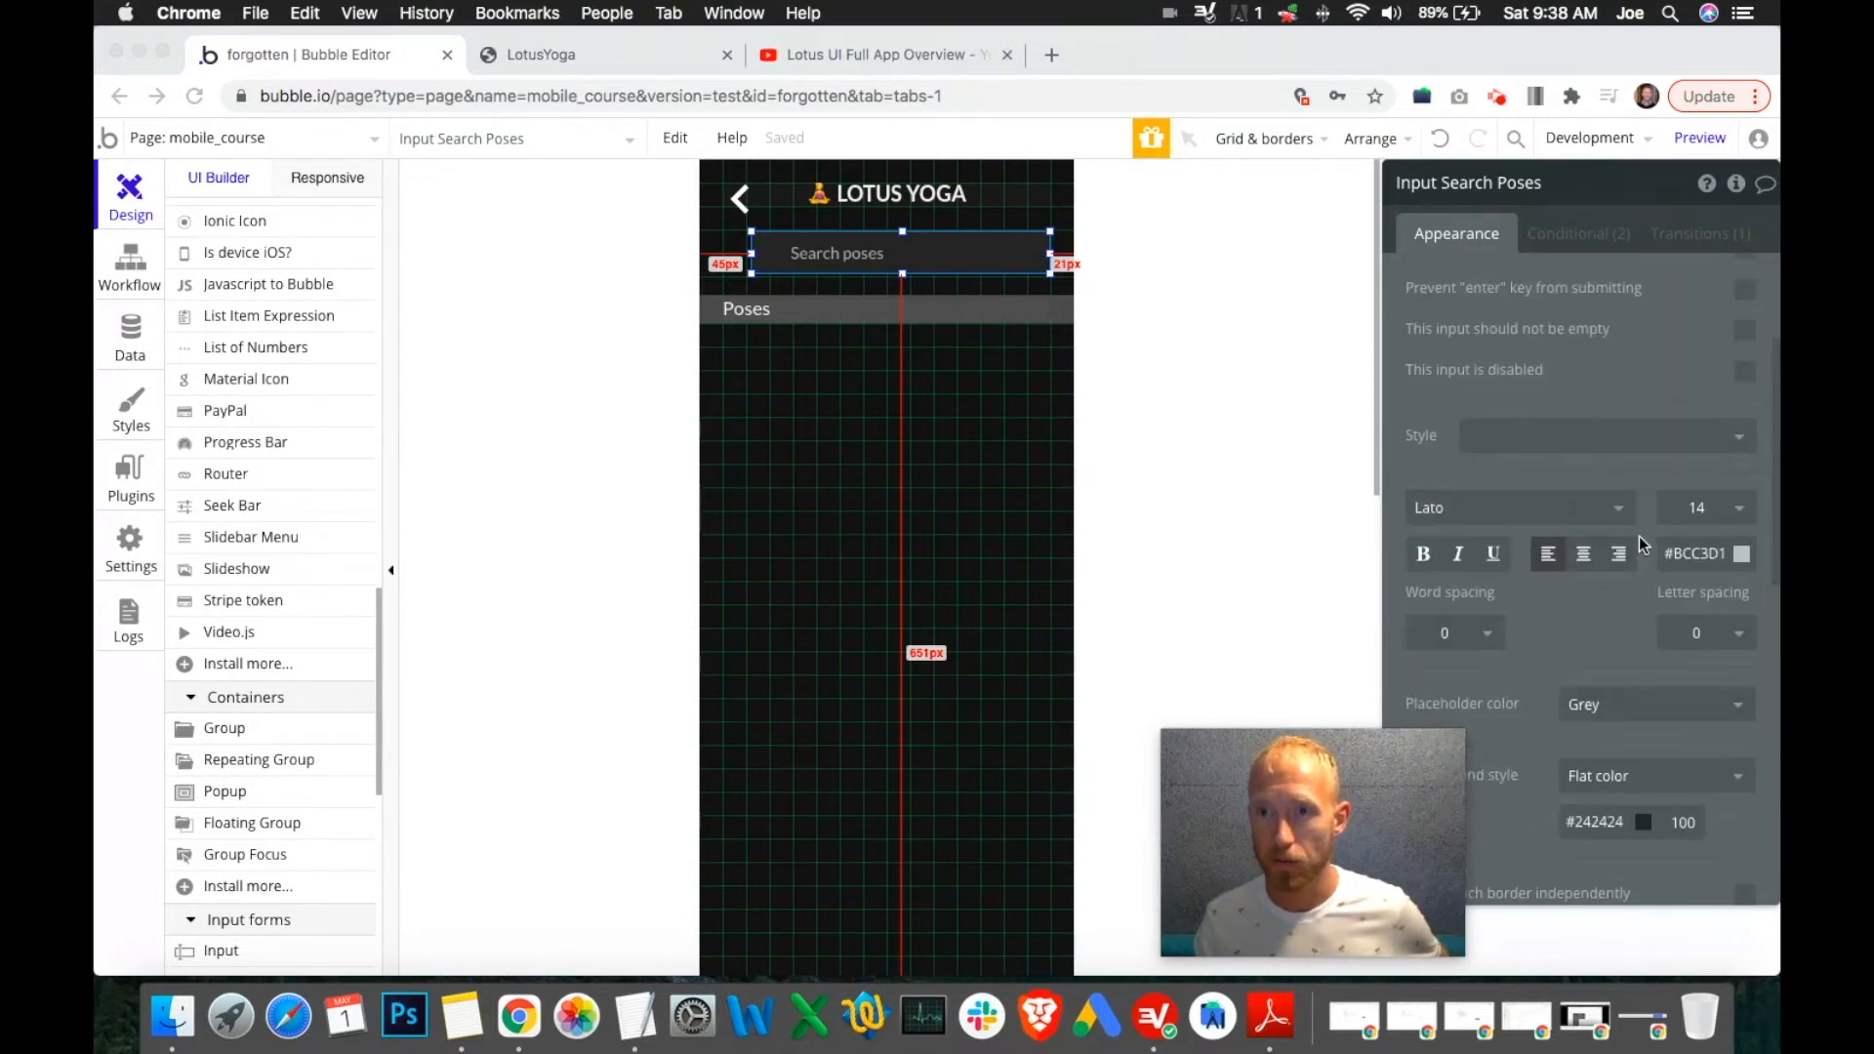
left_click(1710, 558)
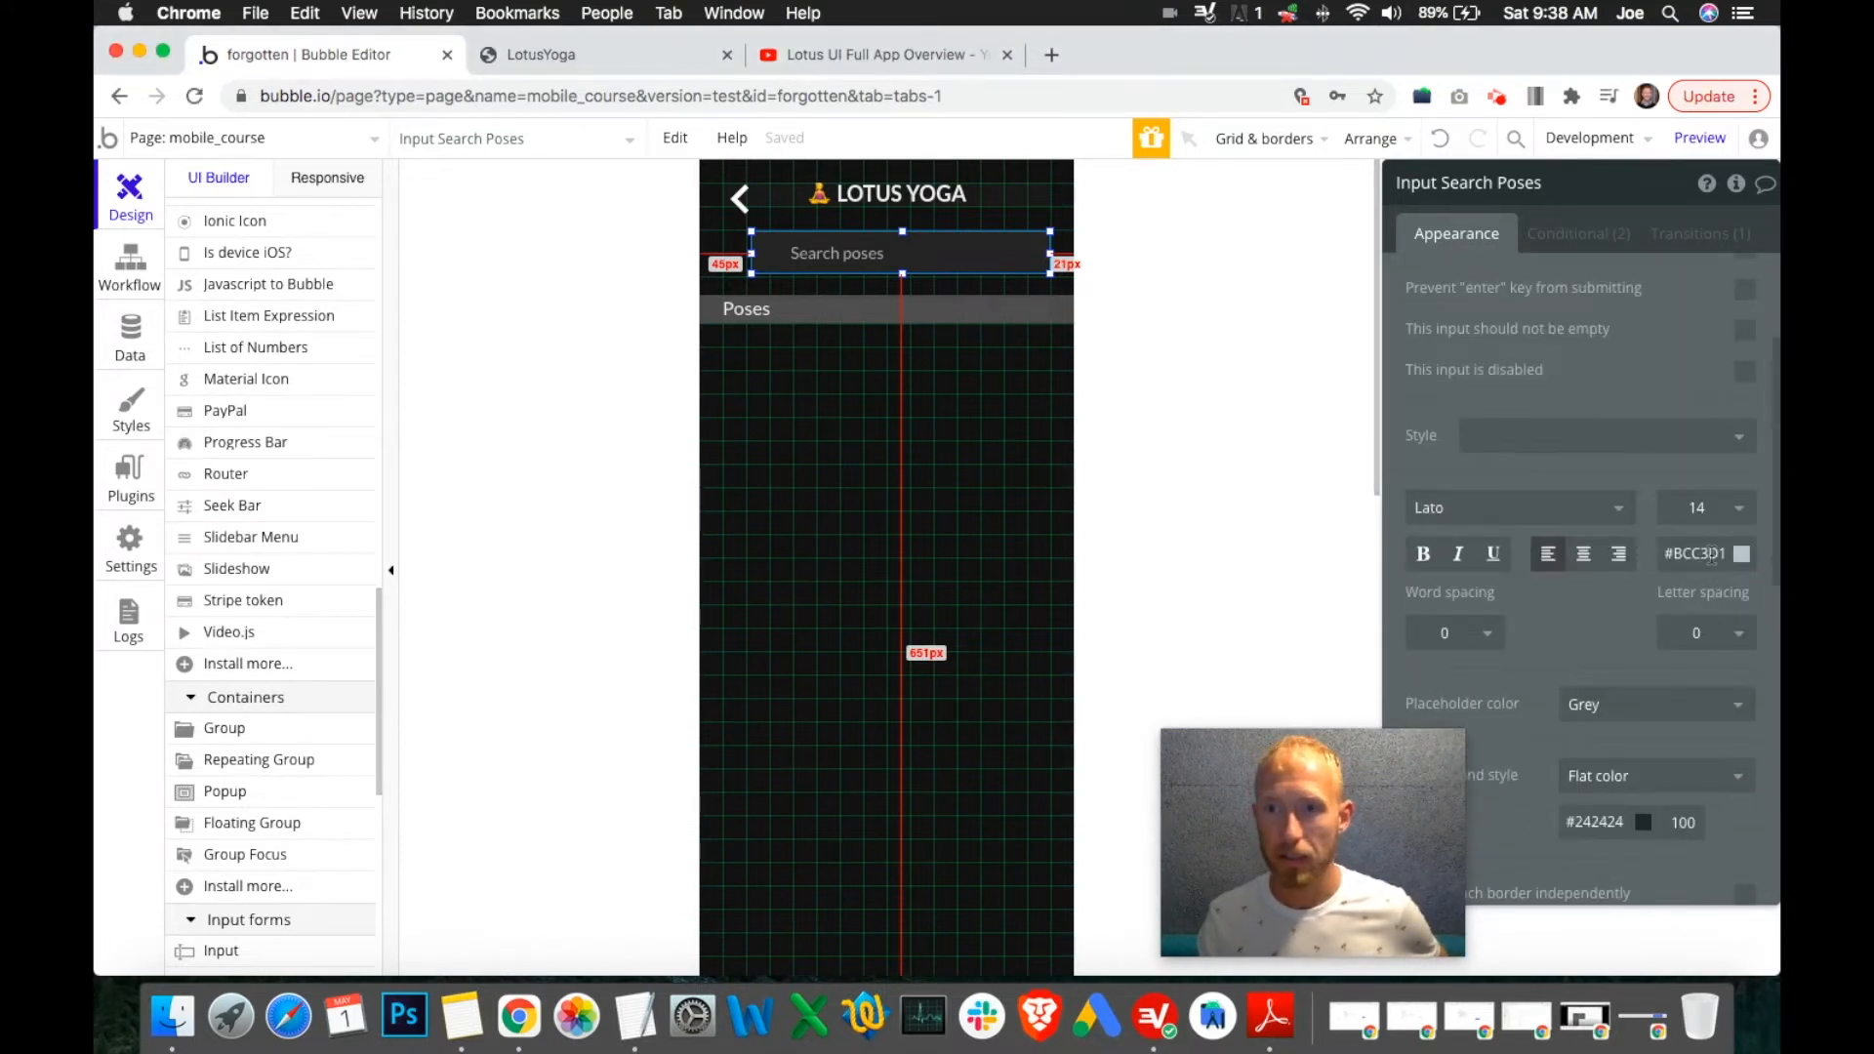
left_click(1711, 556)
double_click(1710, 555)
left_click(1626, 587)
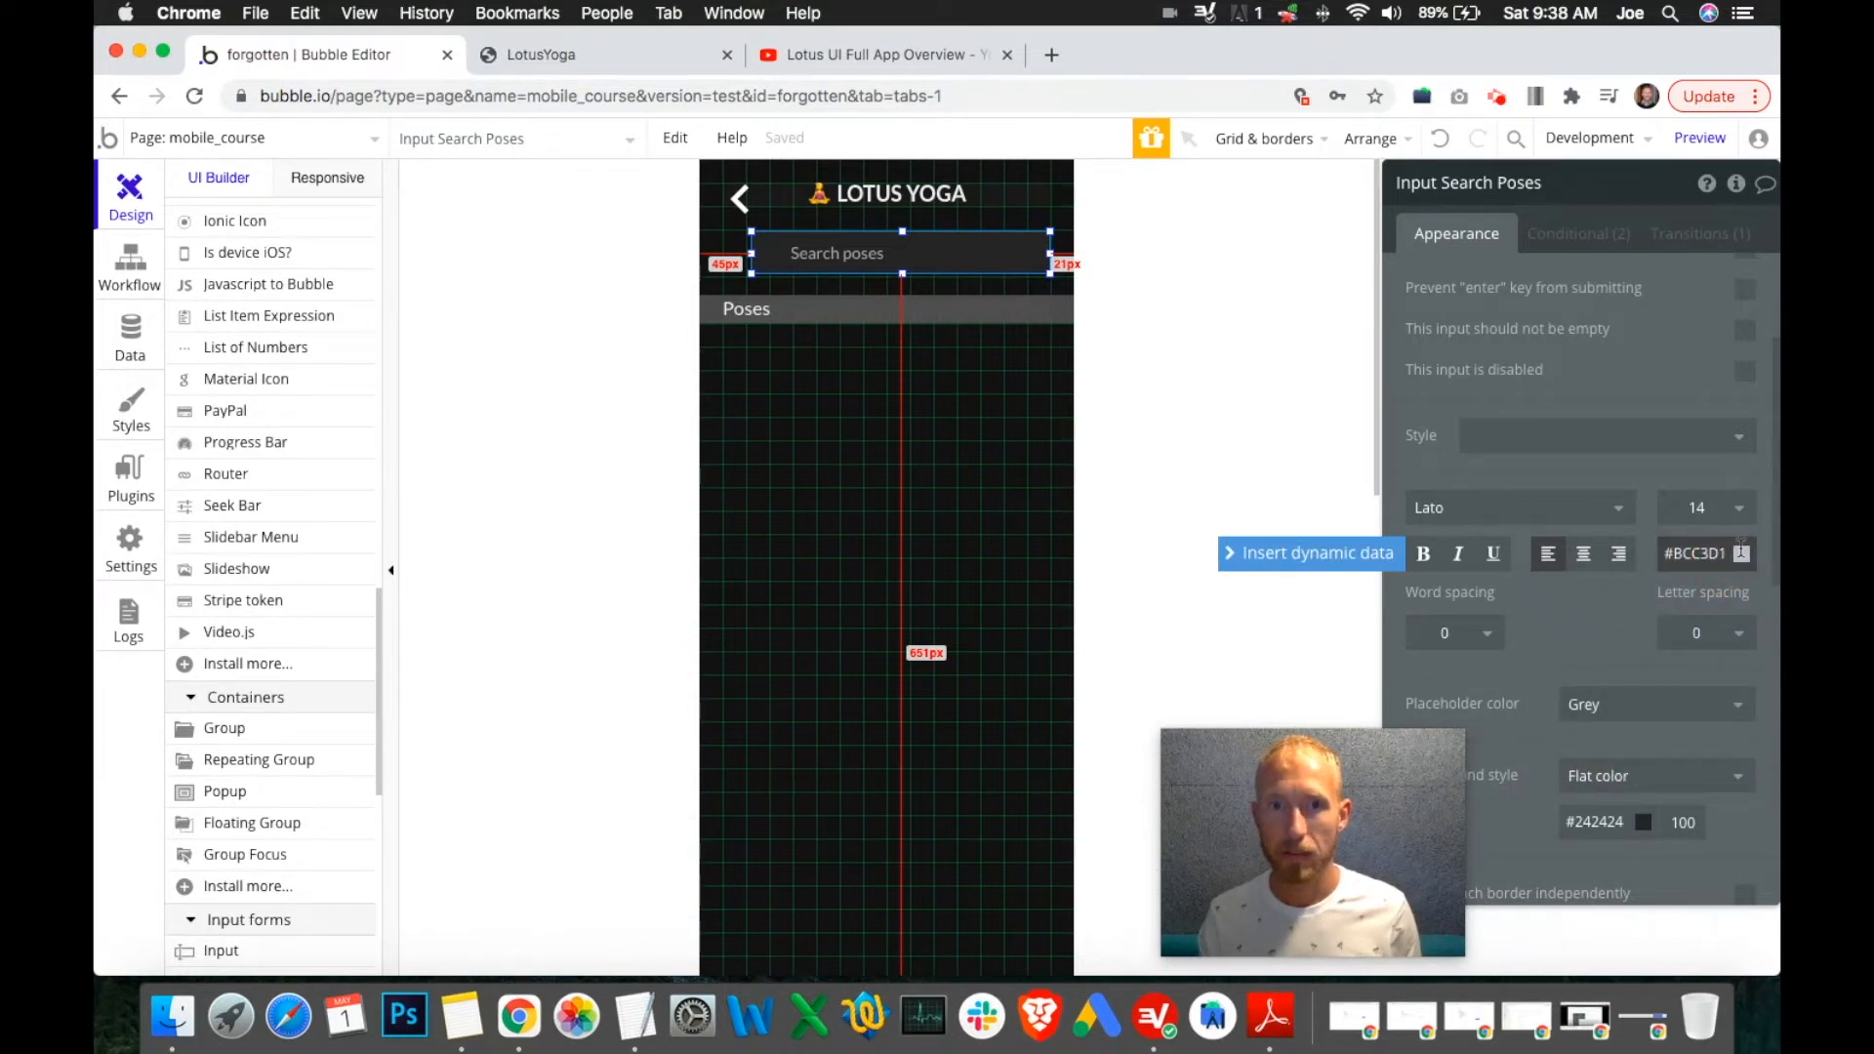
left_click(1742, 553)
left_click(1565, 617)
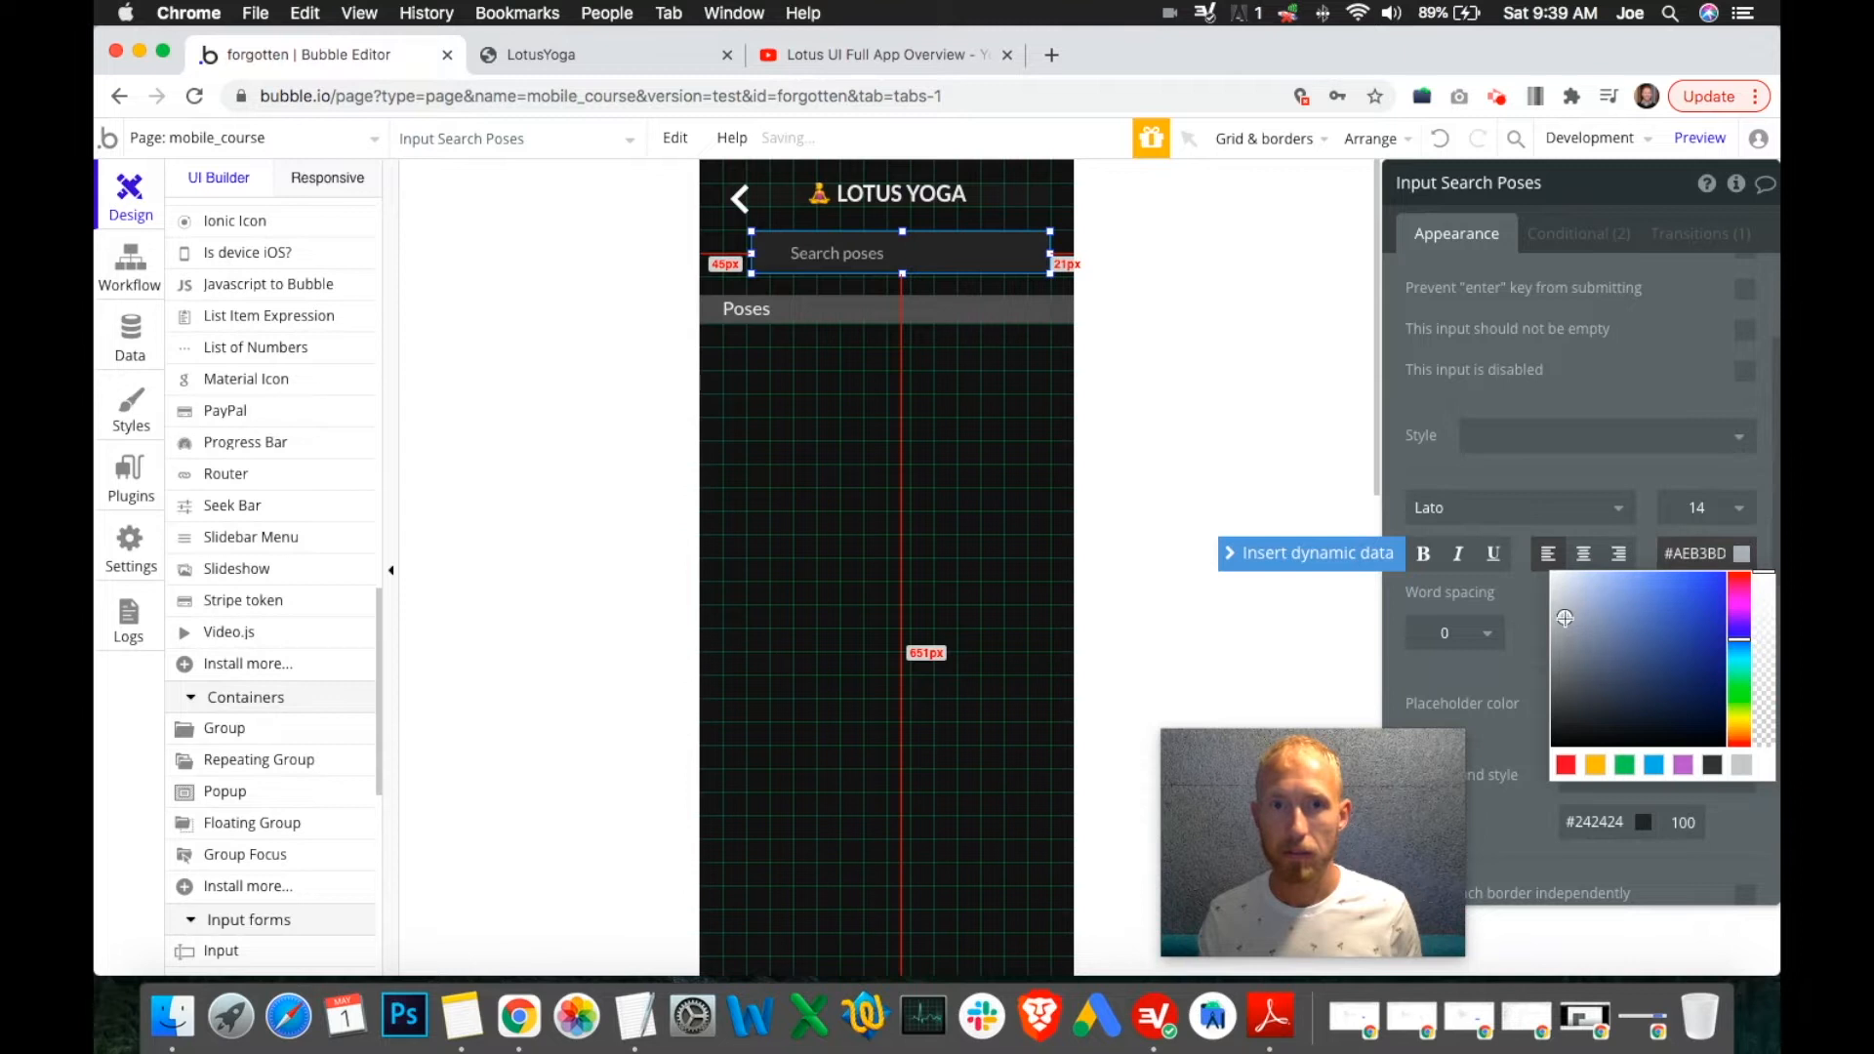
left_click_drag(1565, 618, 1567, 630)
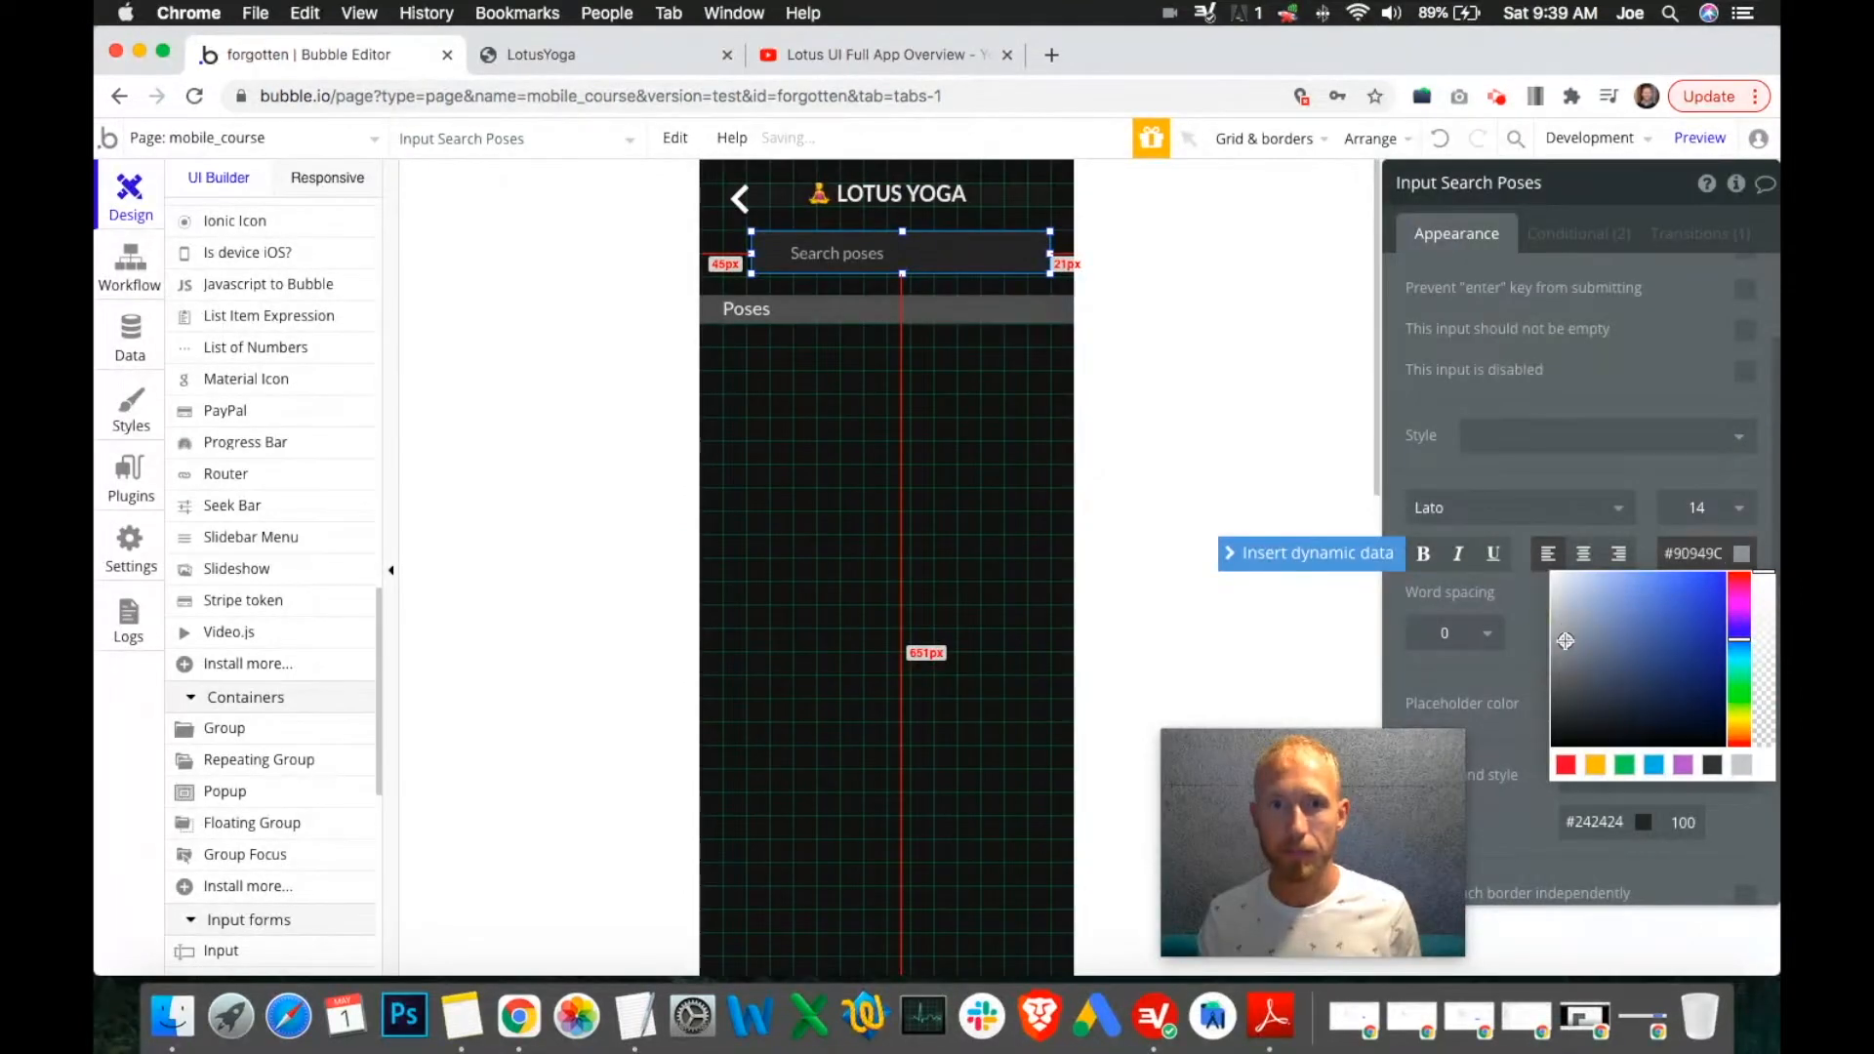
Copy the search input's text color code, #8D9199.
double_click(1694, 554)
key("ctrl+c")
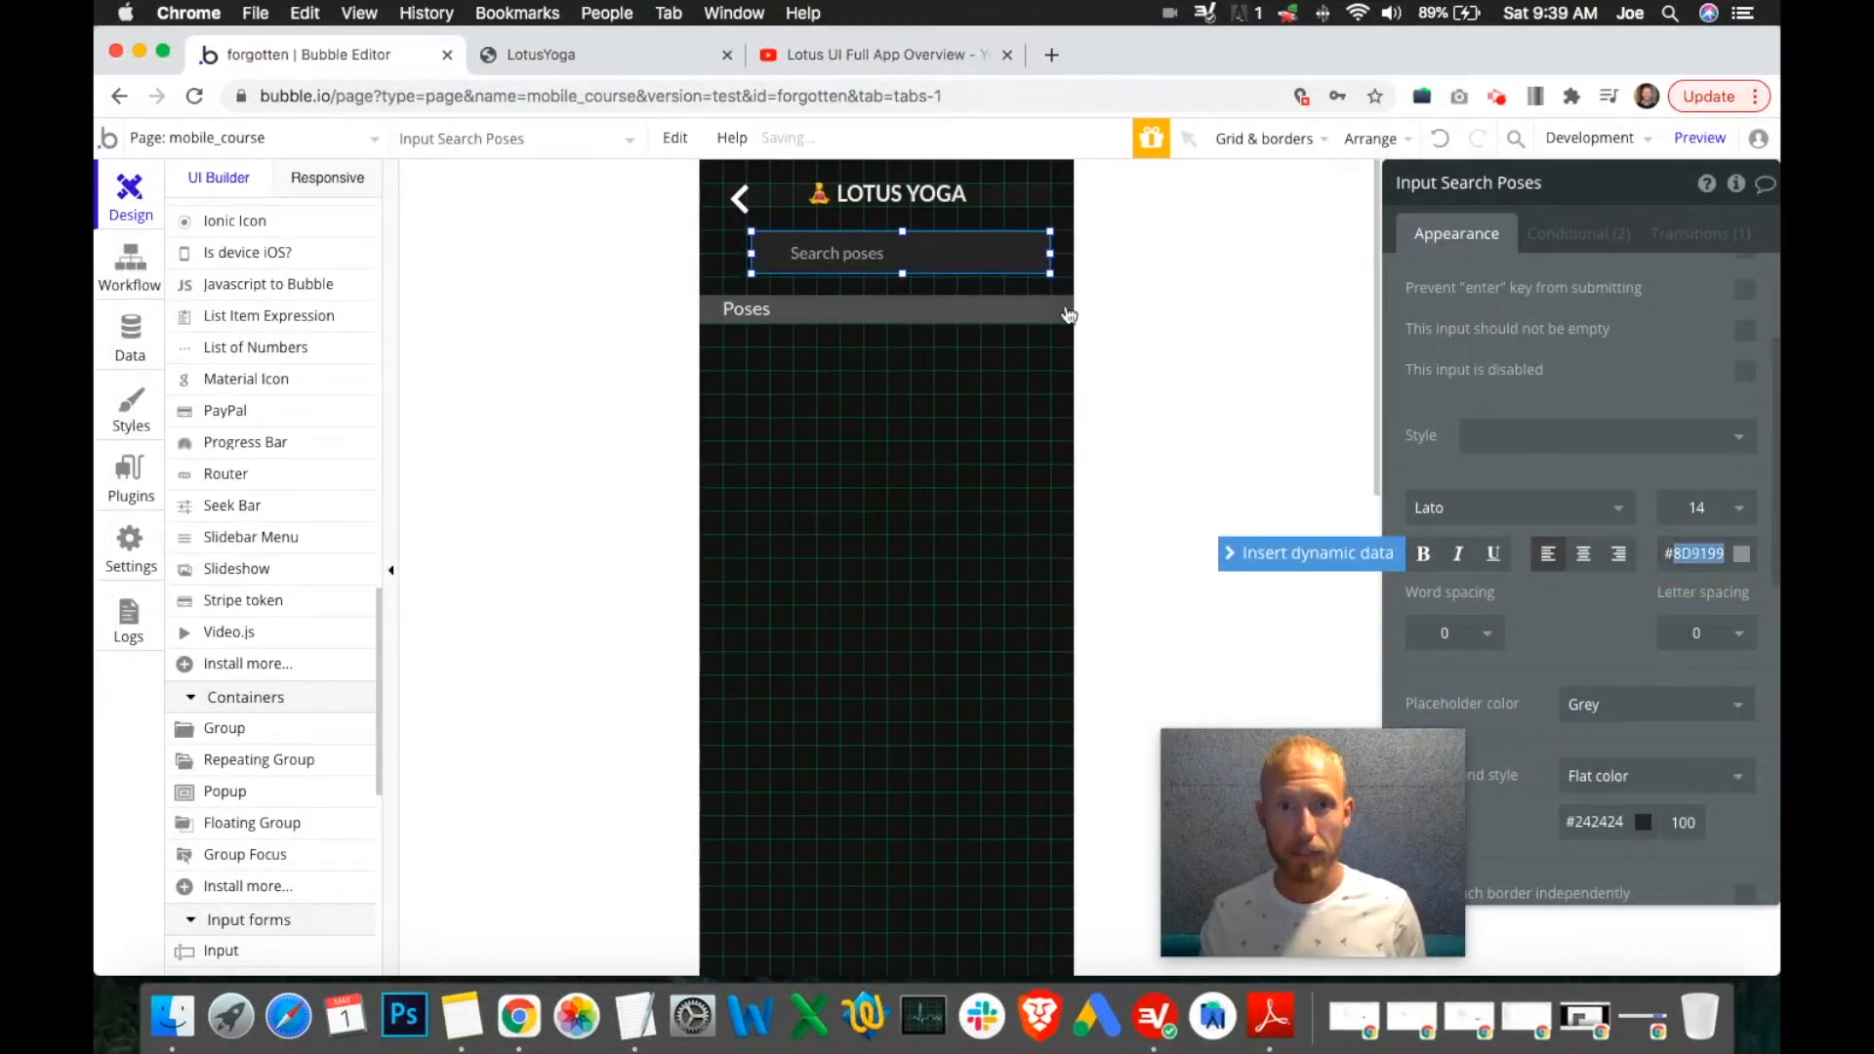
left_click(768, 259)
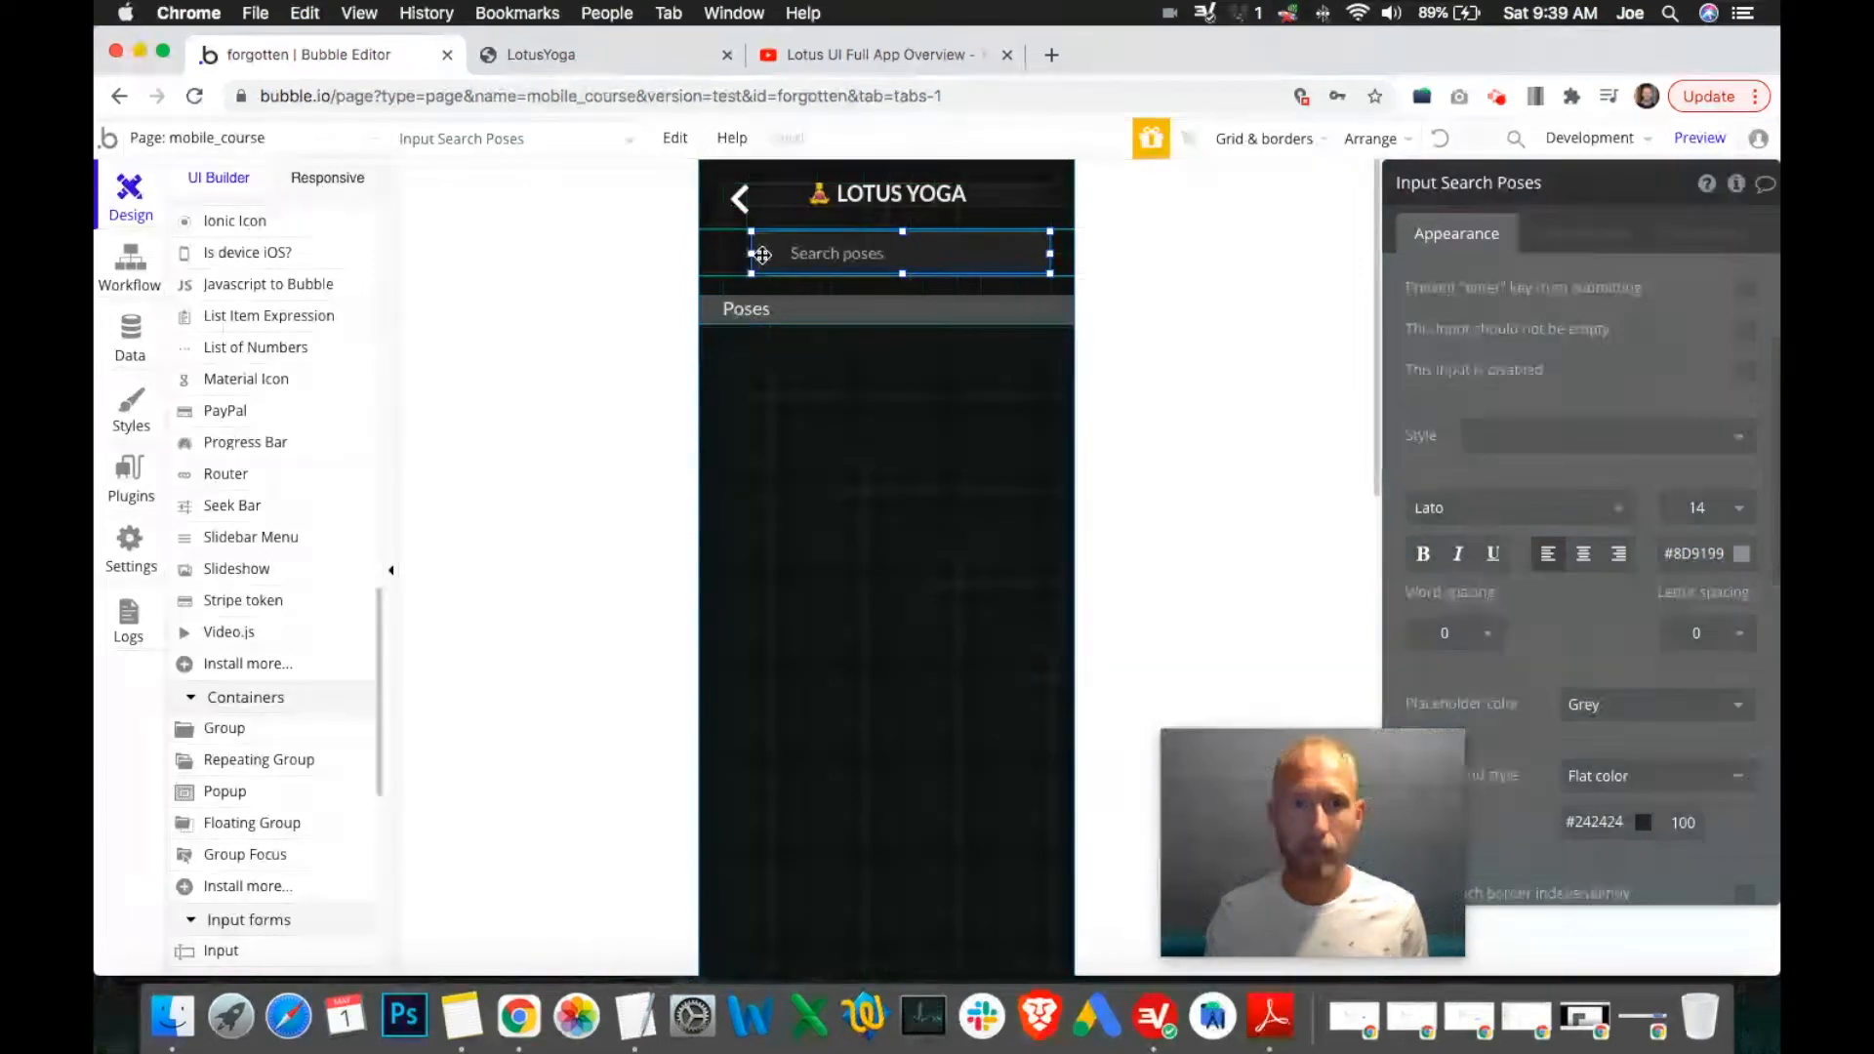
Rename the group that holds the search input and icon to Group Search Bar.
scroll(293, 469, "up", 15)
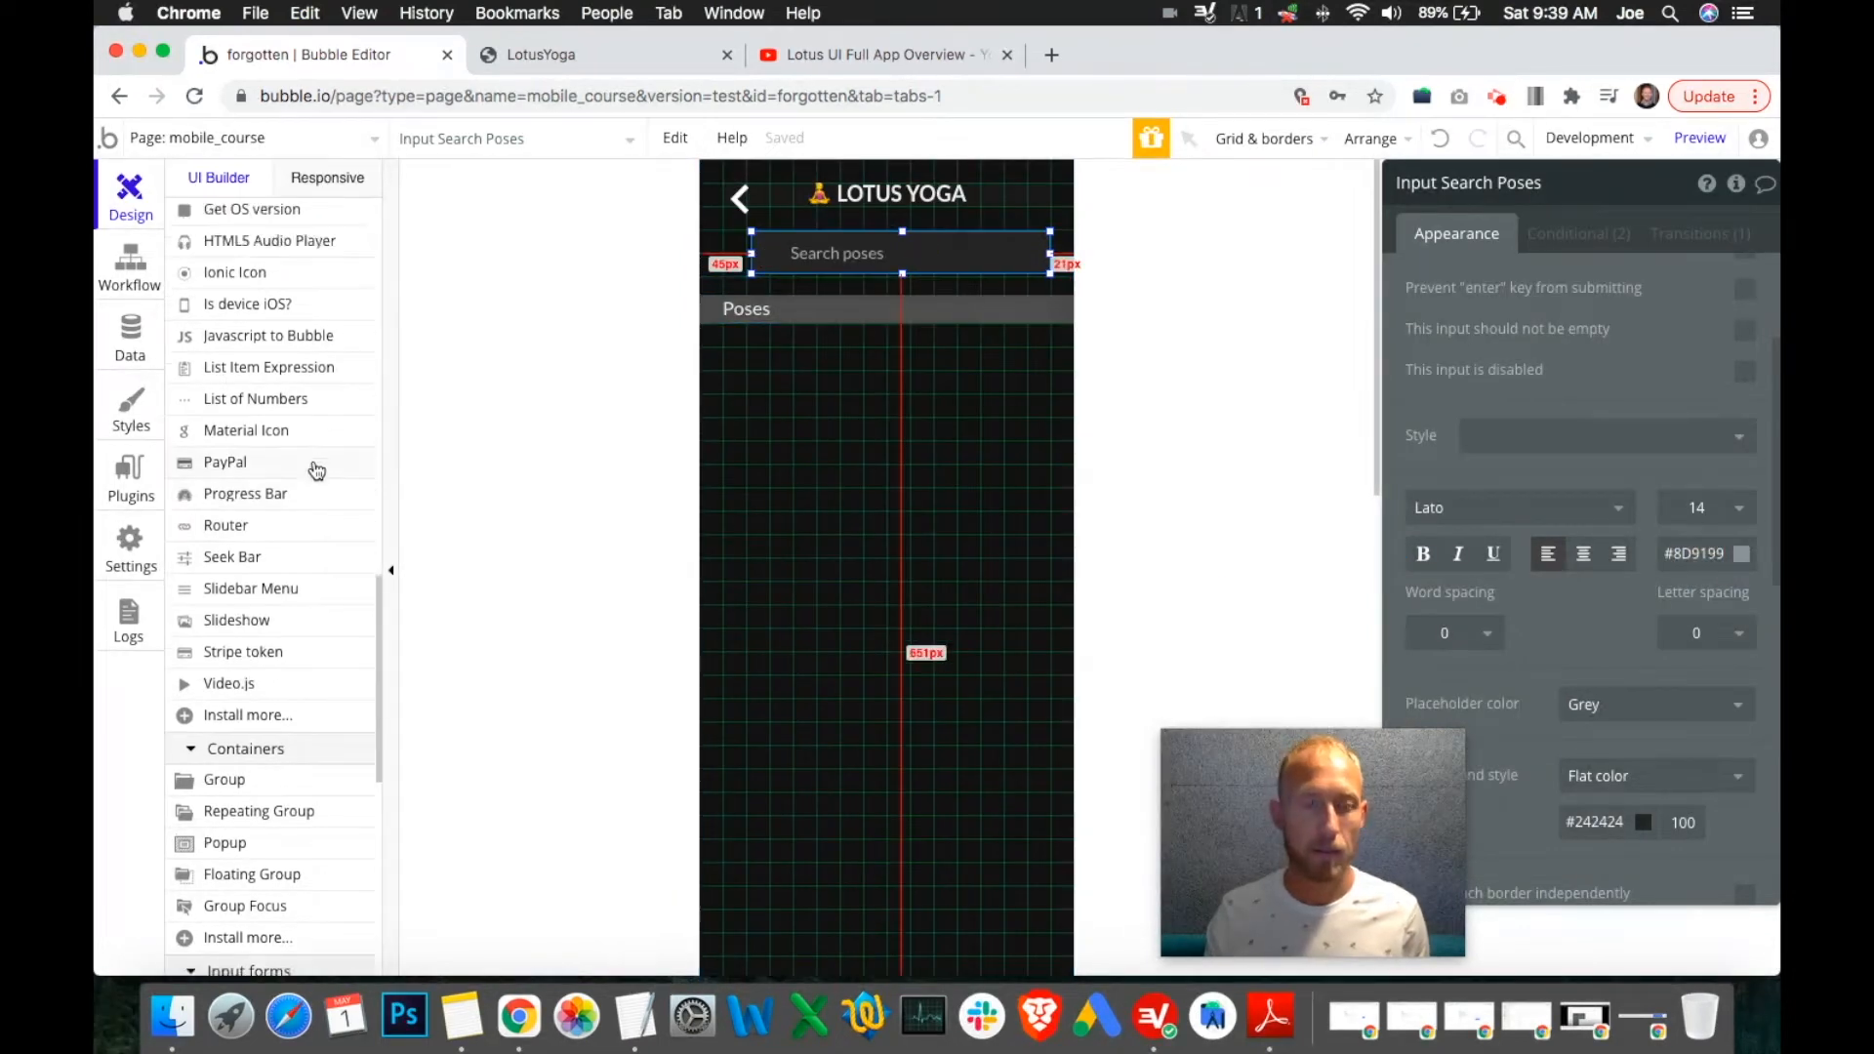
left_click(171, 279)
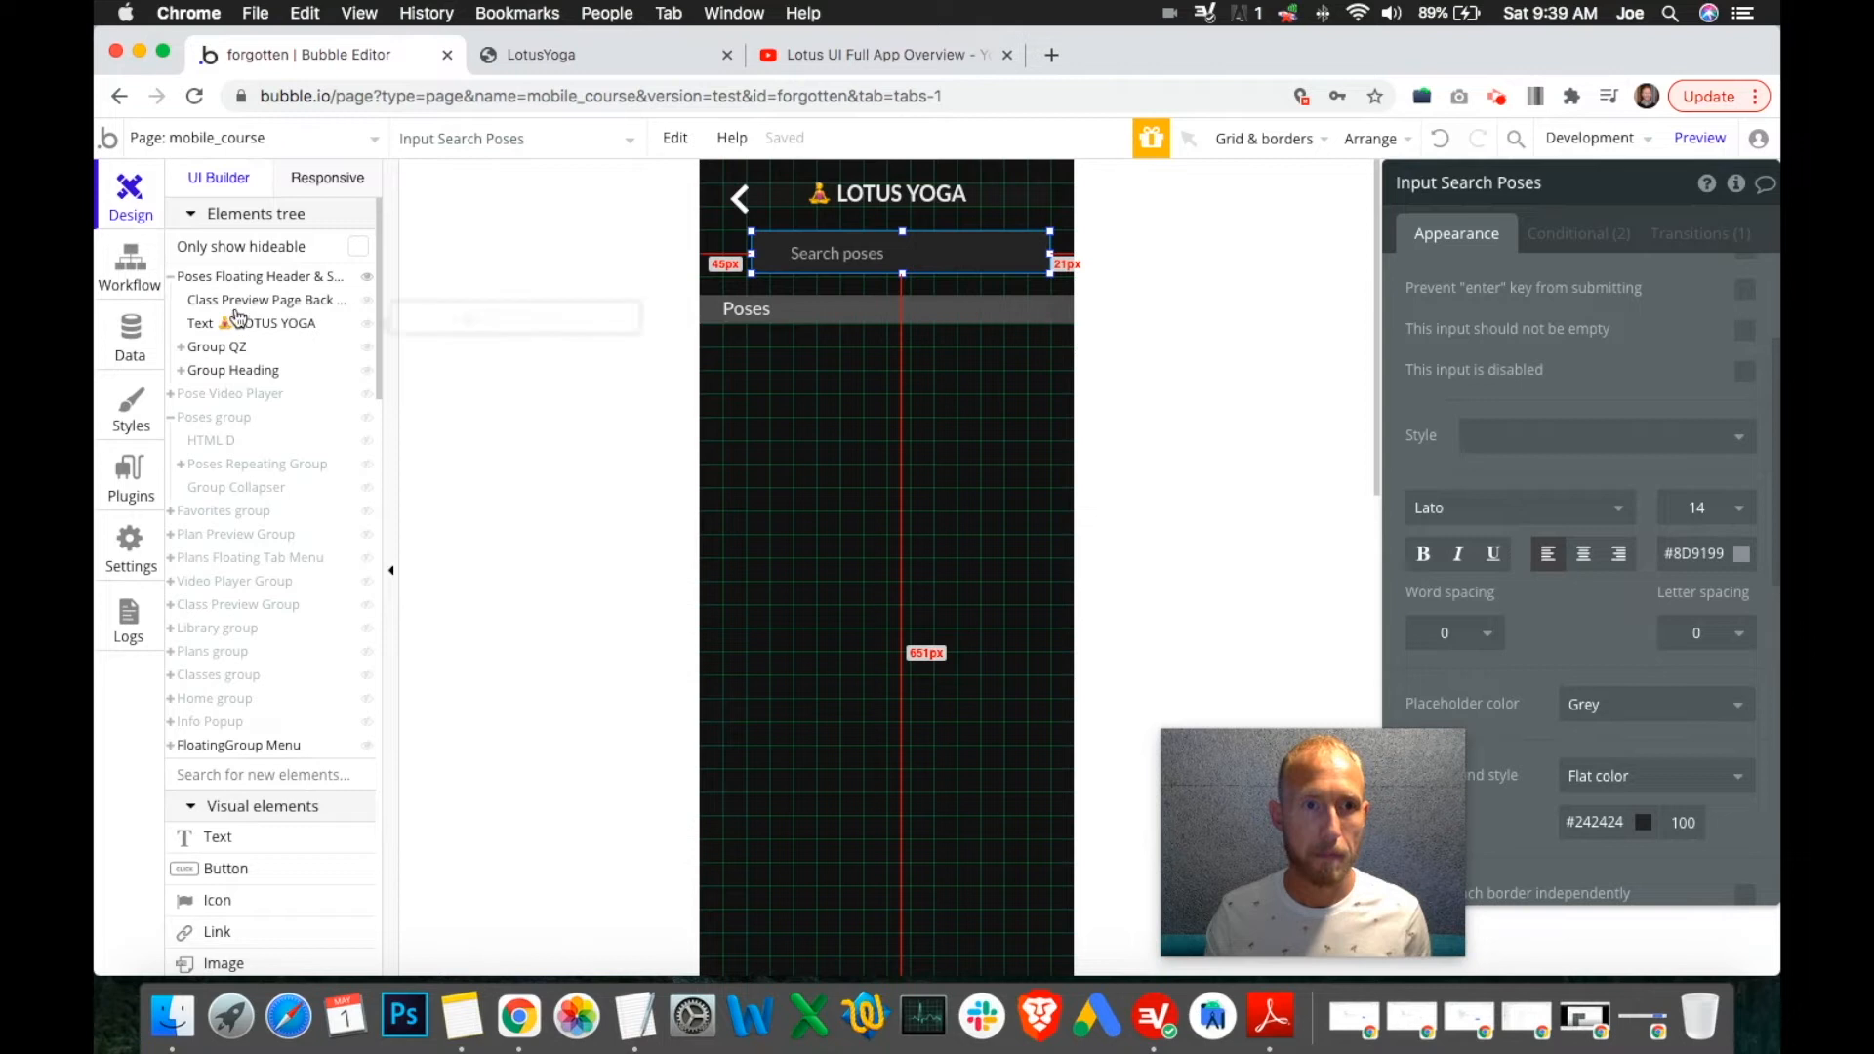
left_click(180, 349)
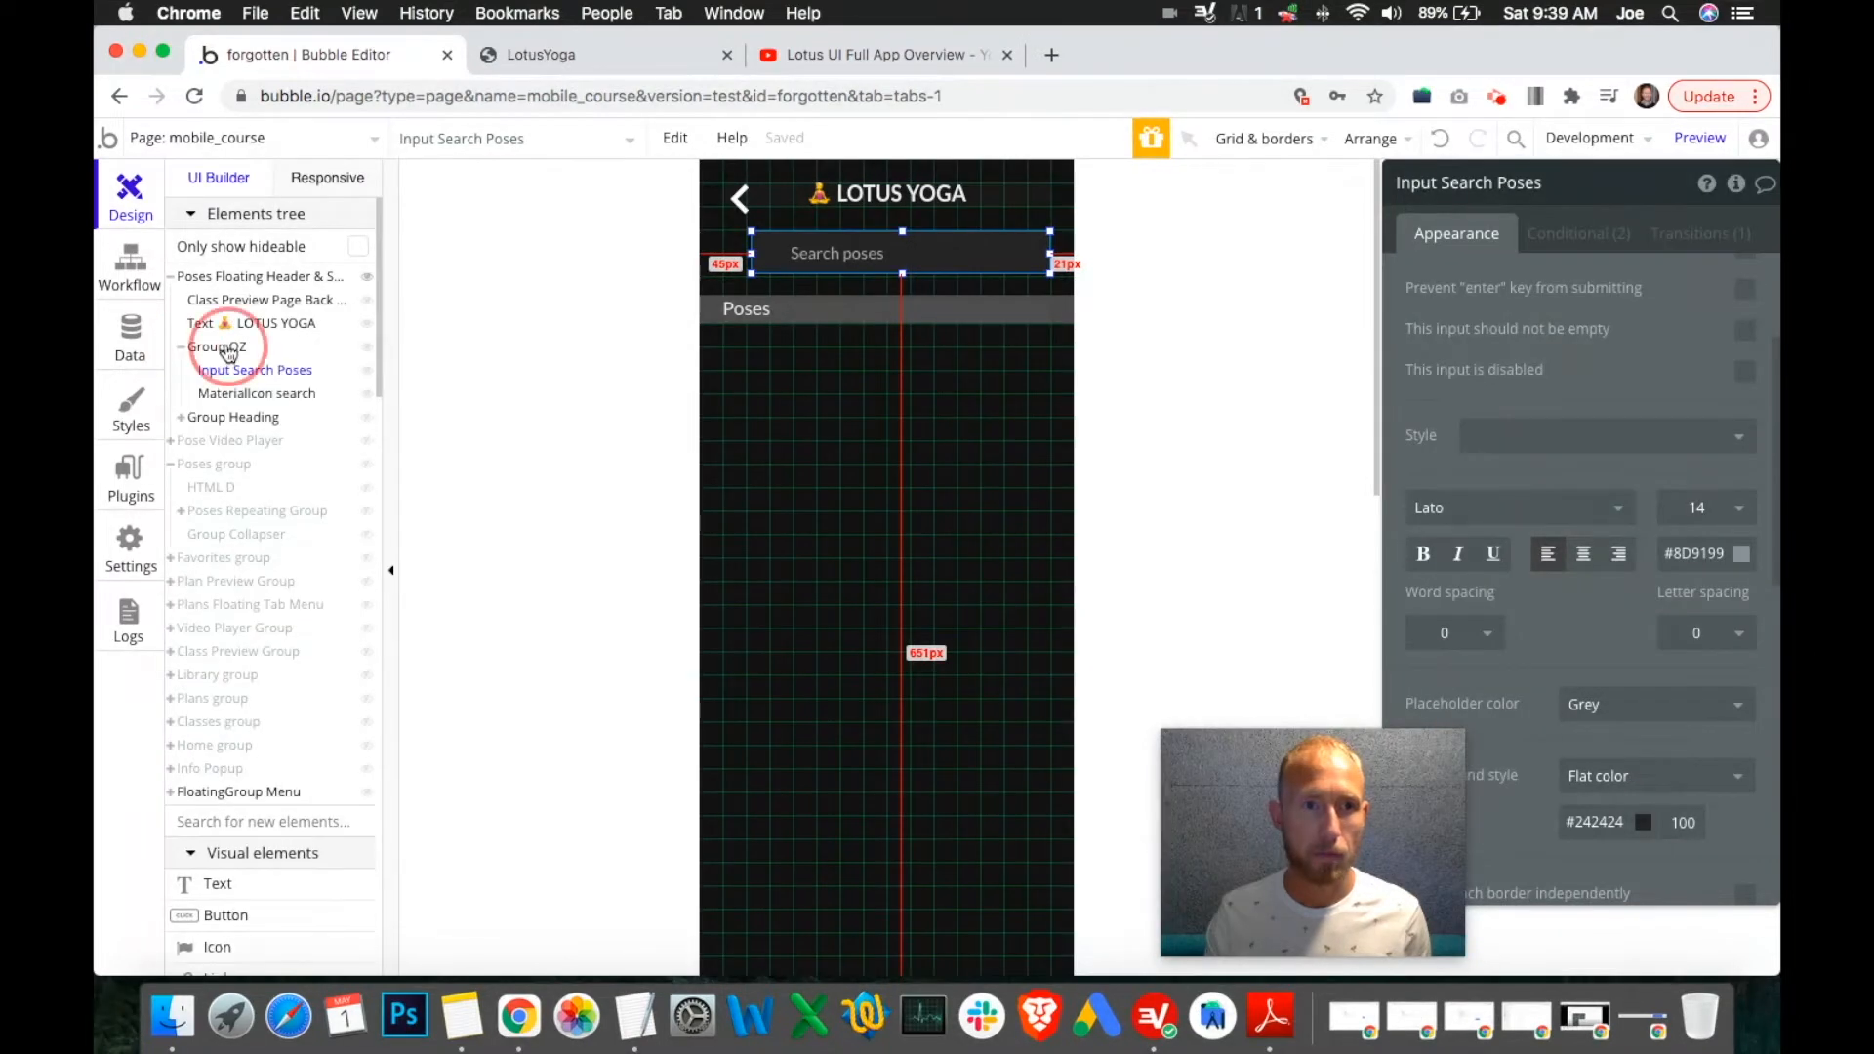
left_click(217, 347)
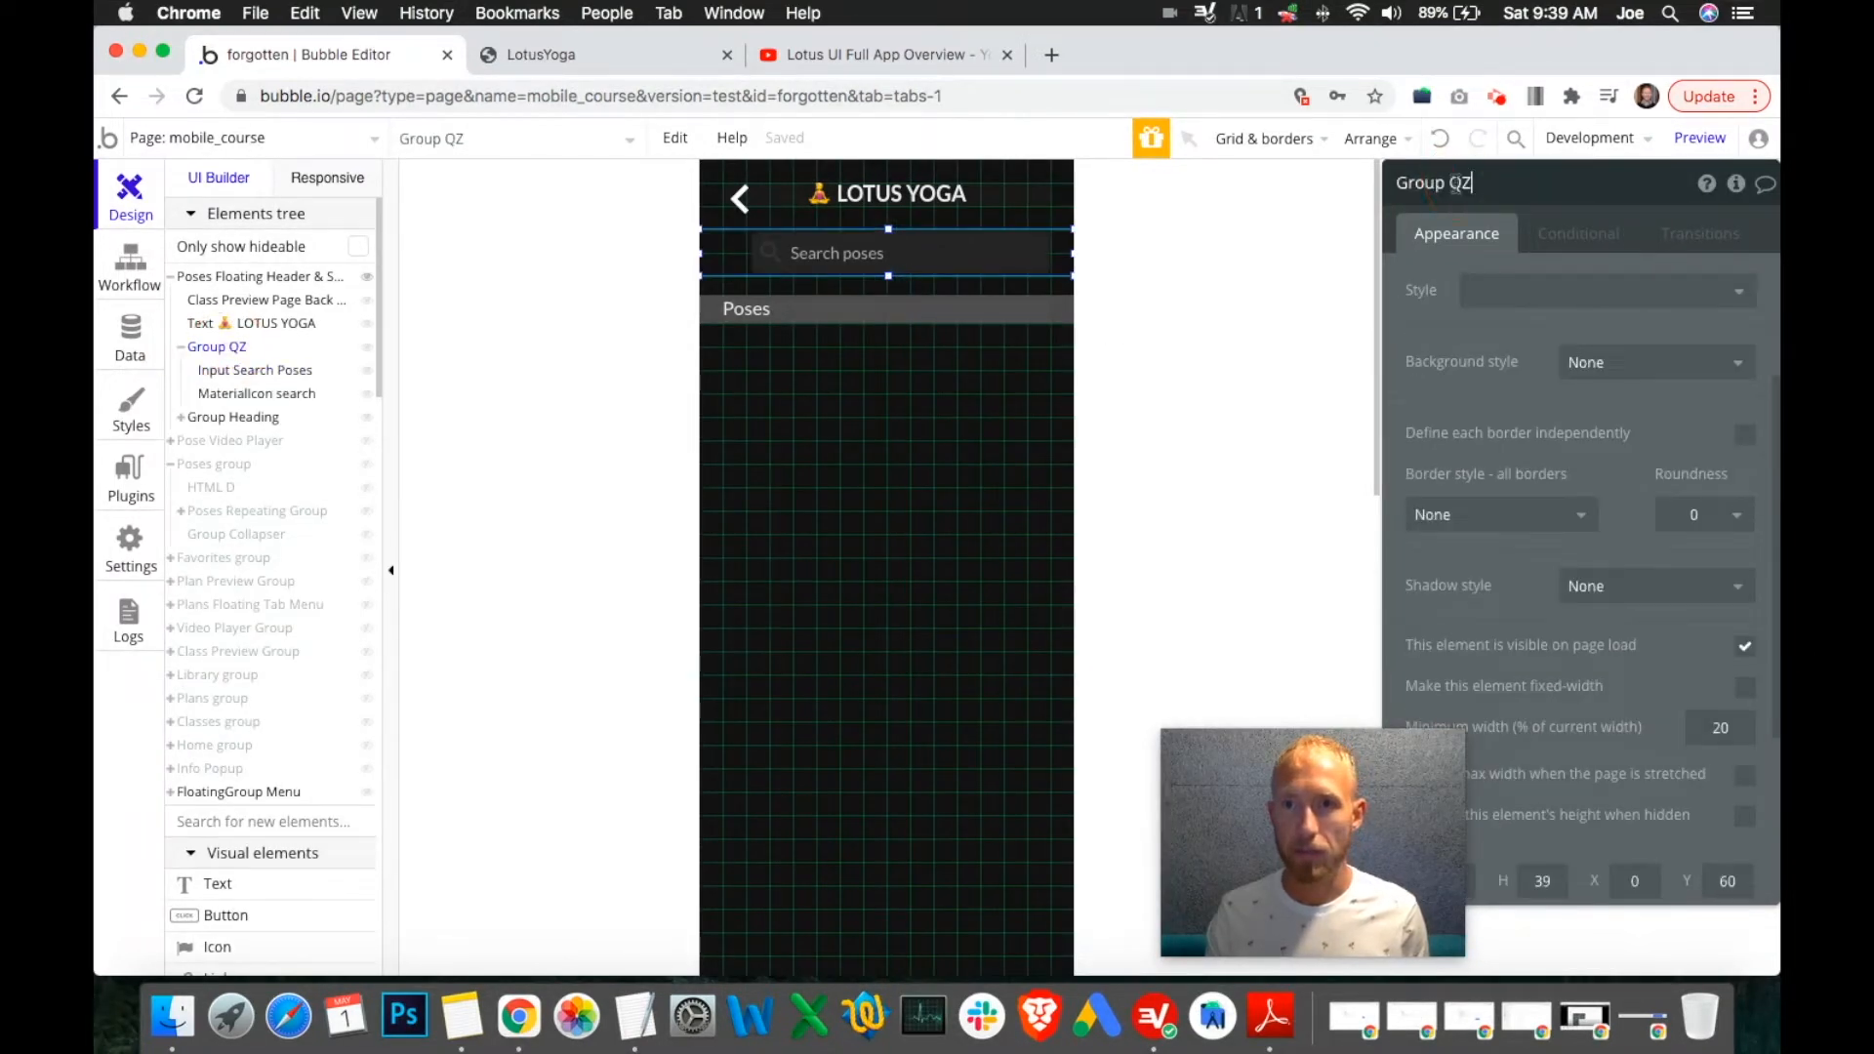
type("ch Bar")
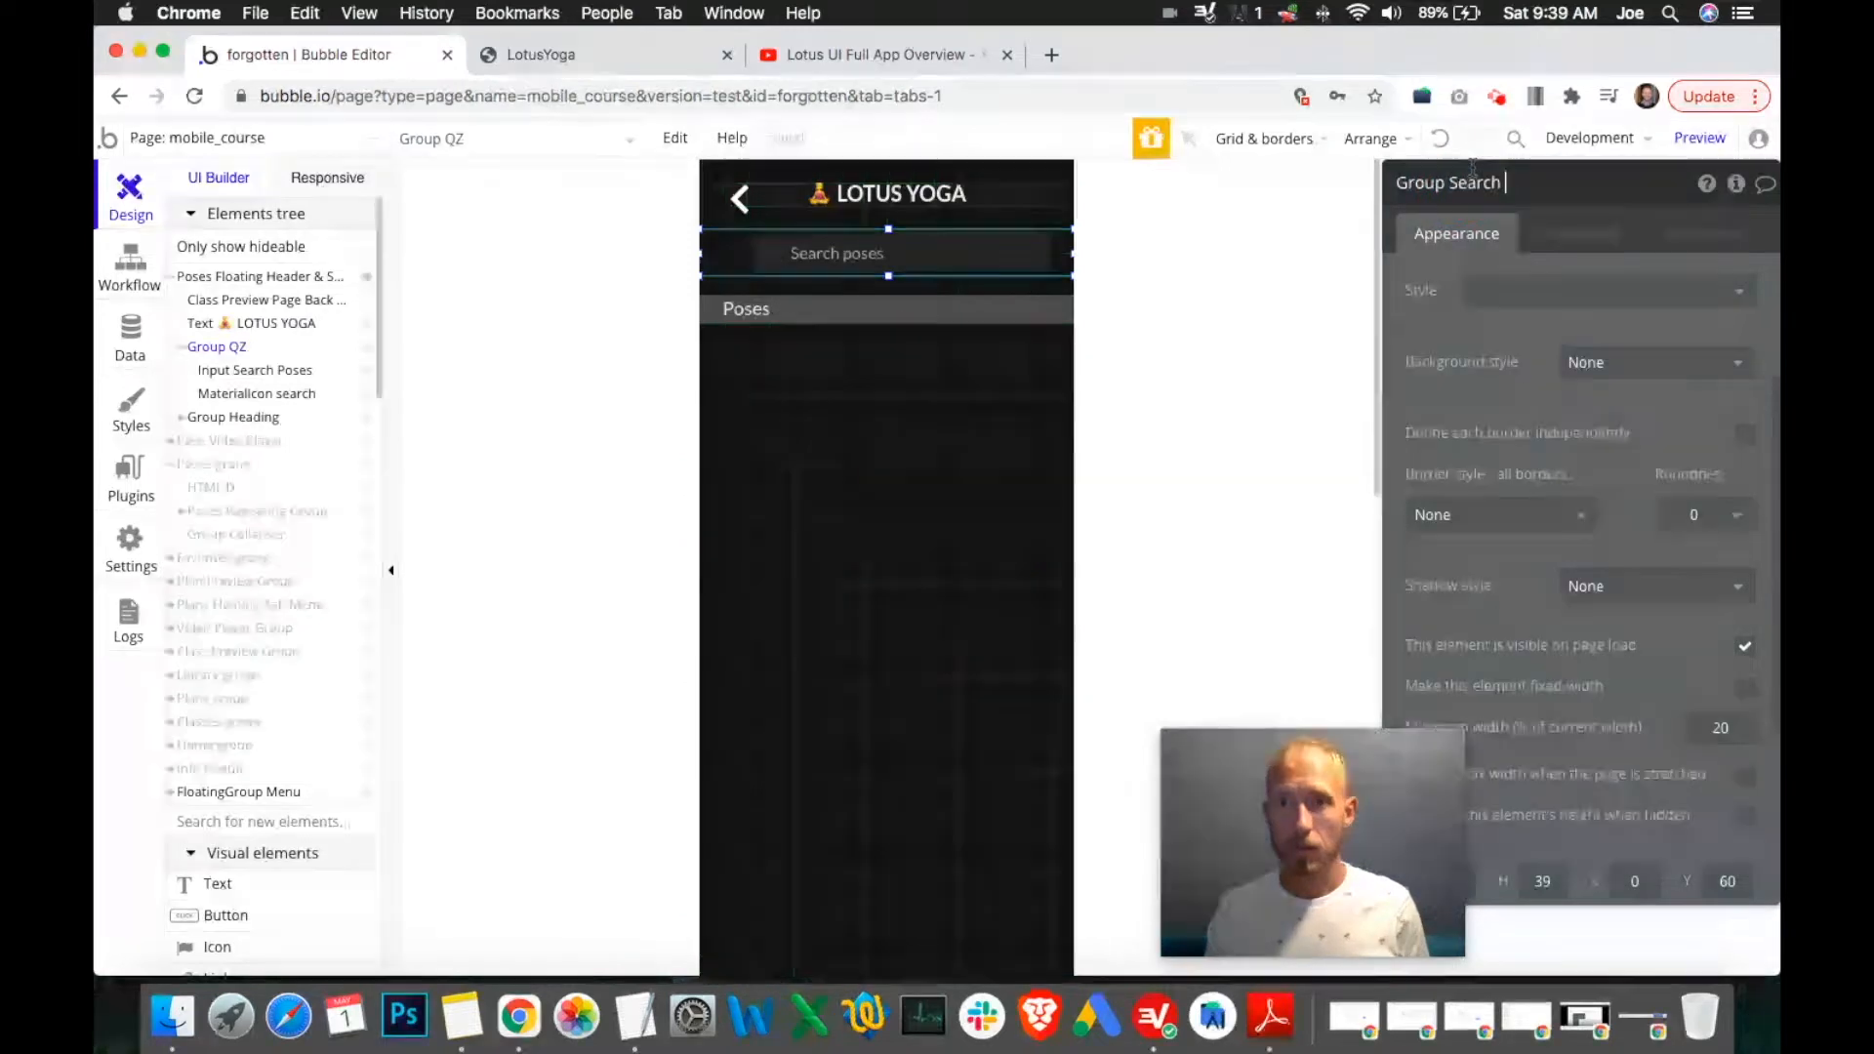
Rename the material icon inside the search bar group to Search Icon.
left_click(283, 393)
key("super+a")
type("S")
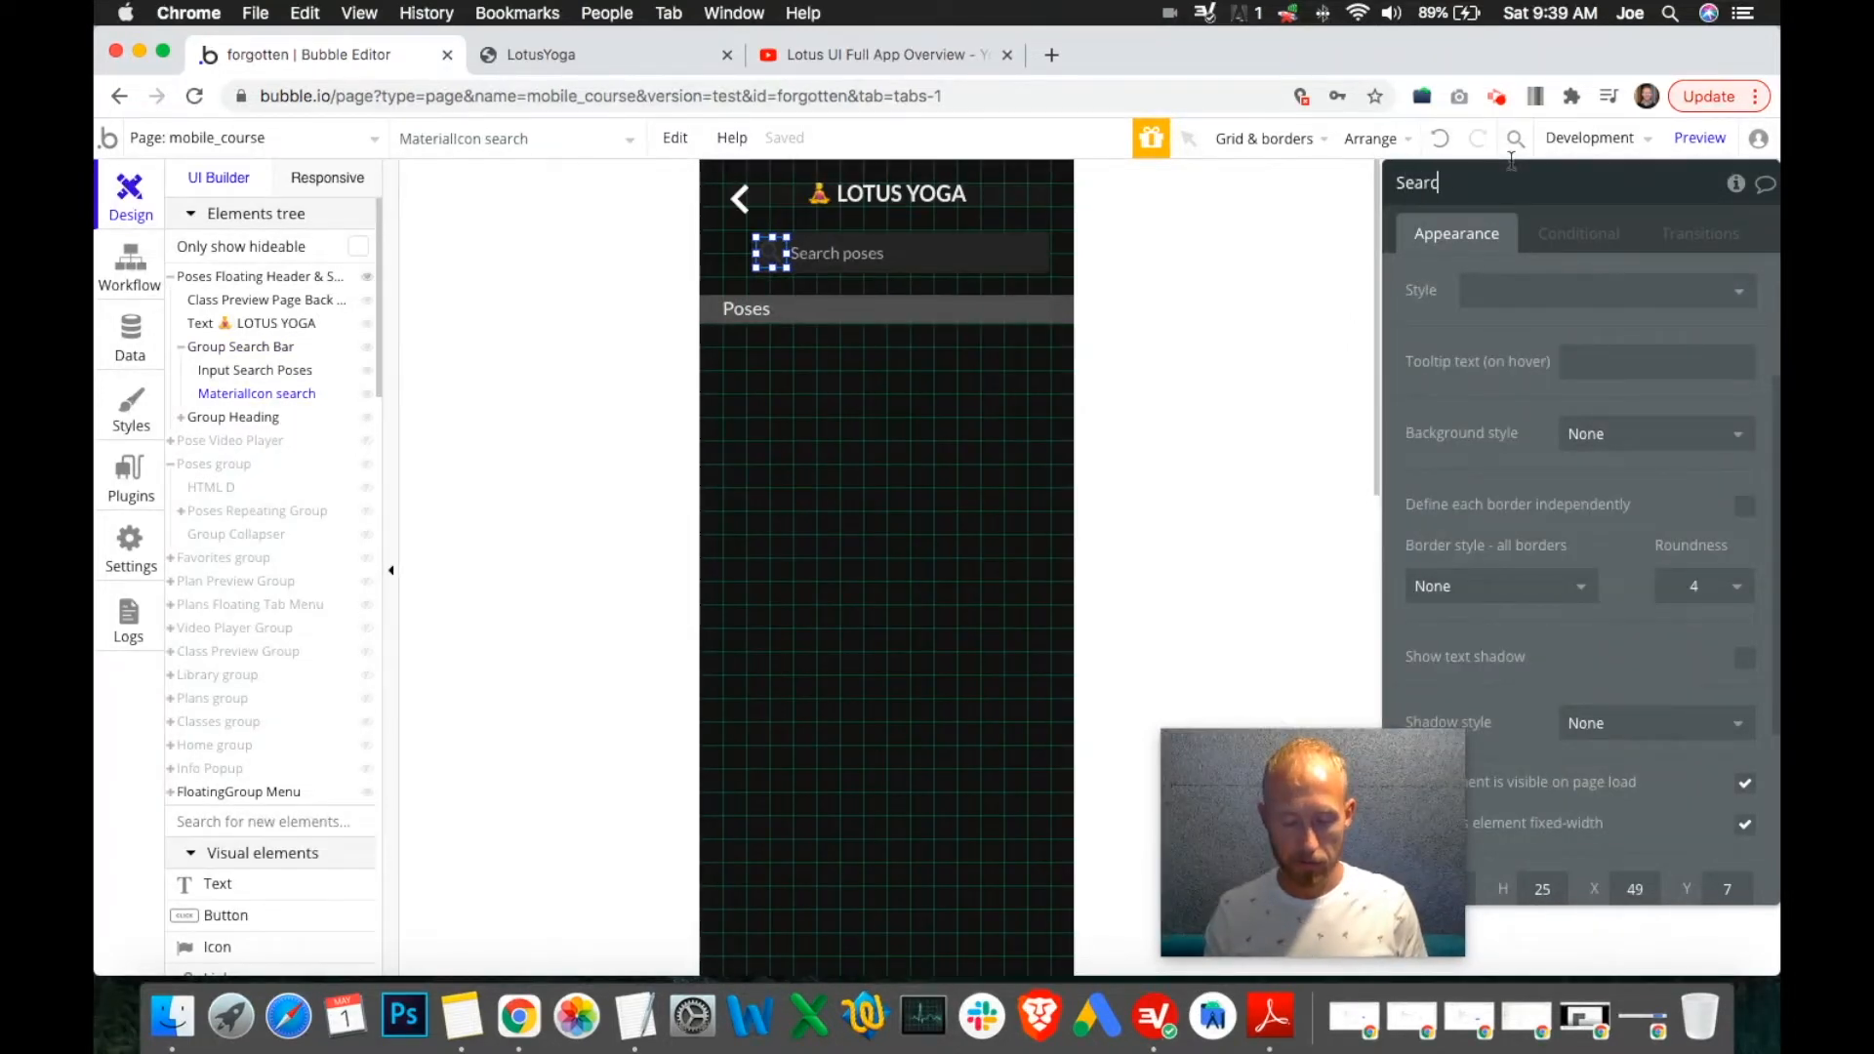
key("Return")
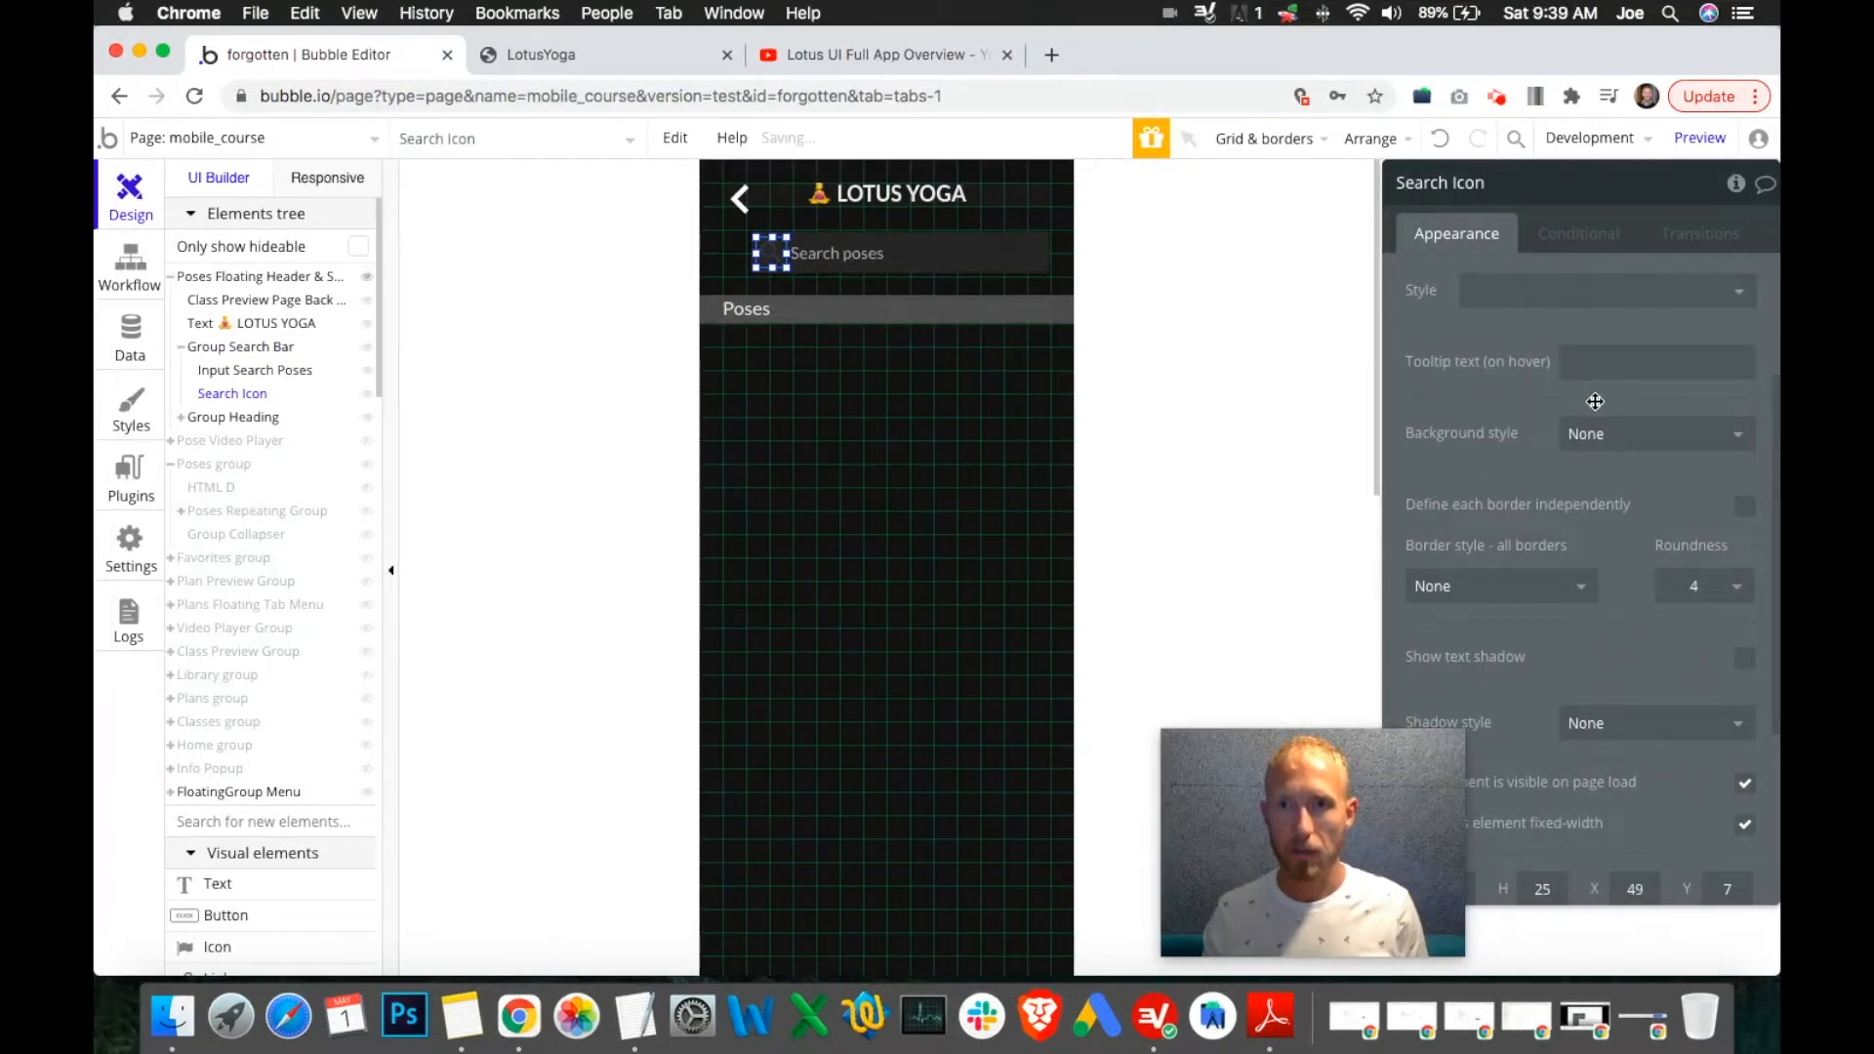
Set the search icon's color to the copied #8D9199 and check it on the canvas.
scroll(1660, 625, "down", 3)
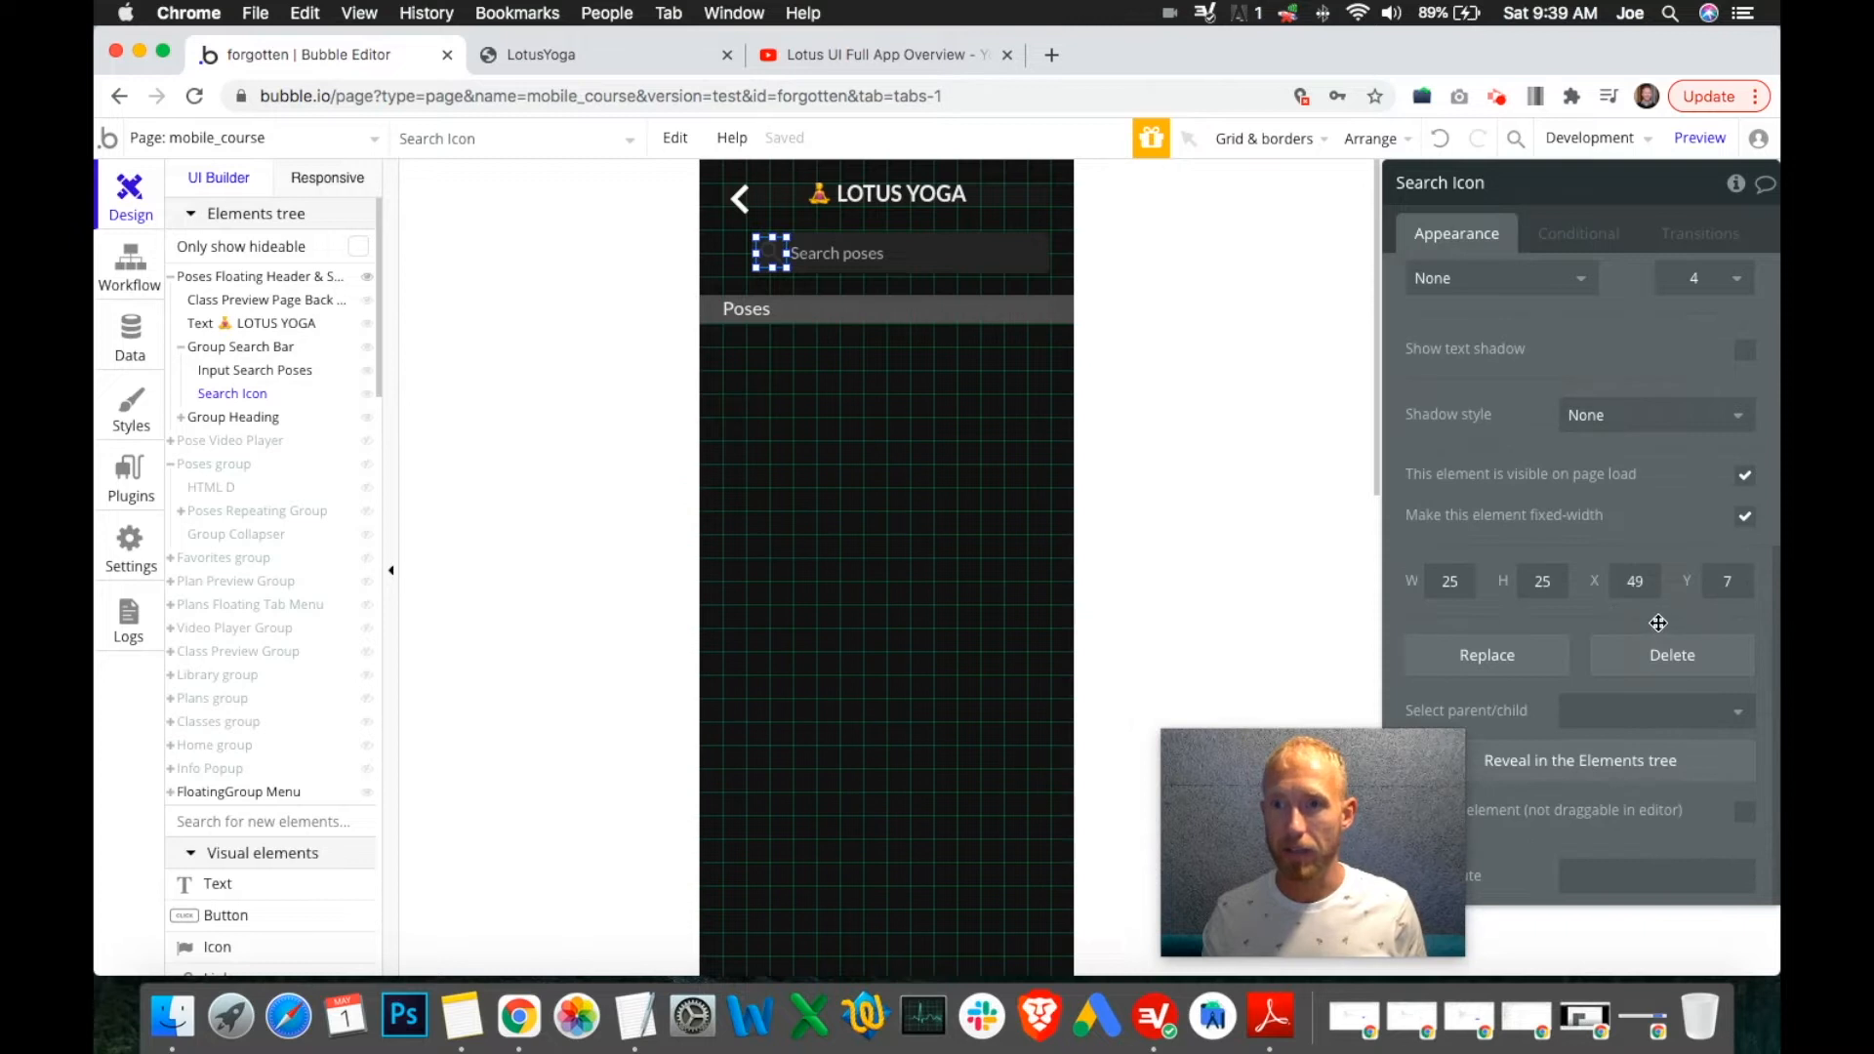
scroll(1659, 623, "up", 3)
left_click(1598, 333)
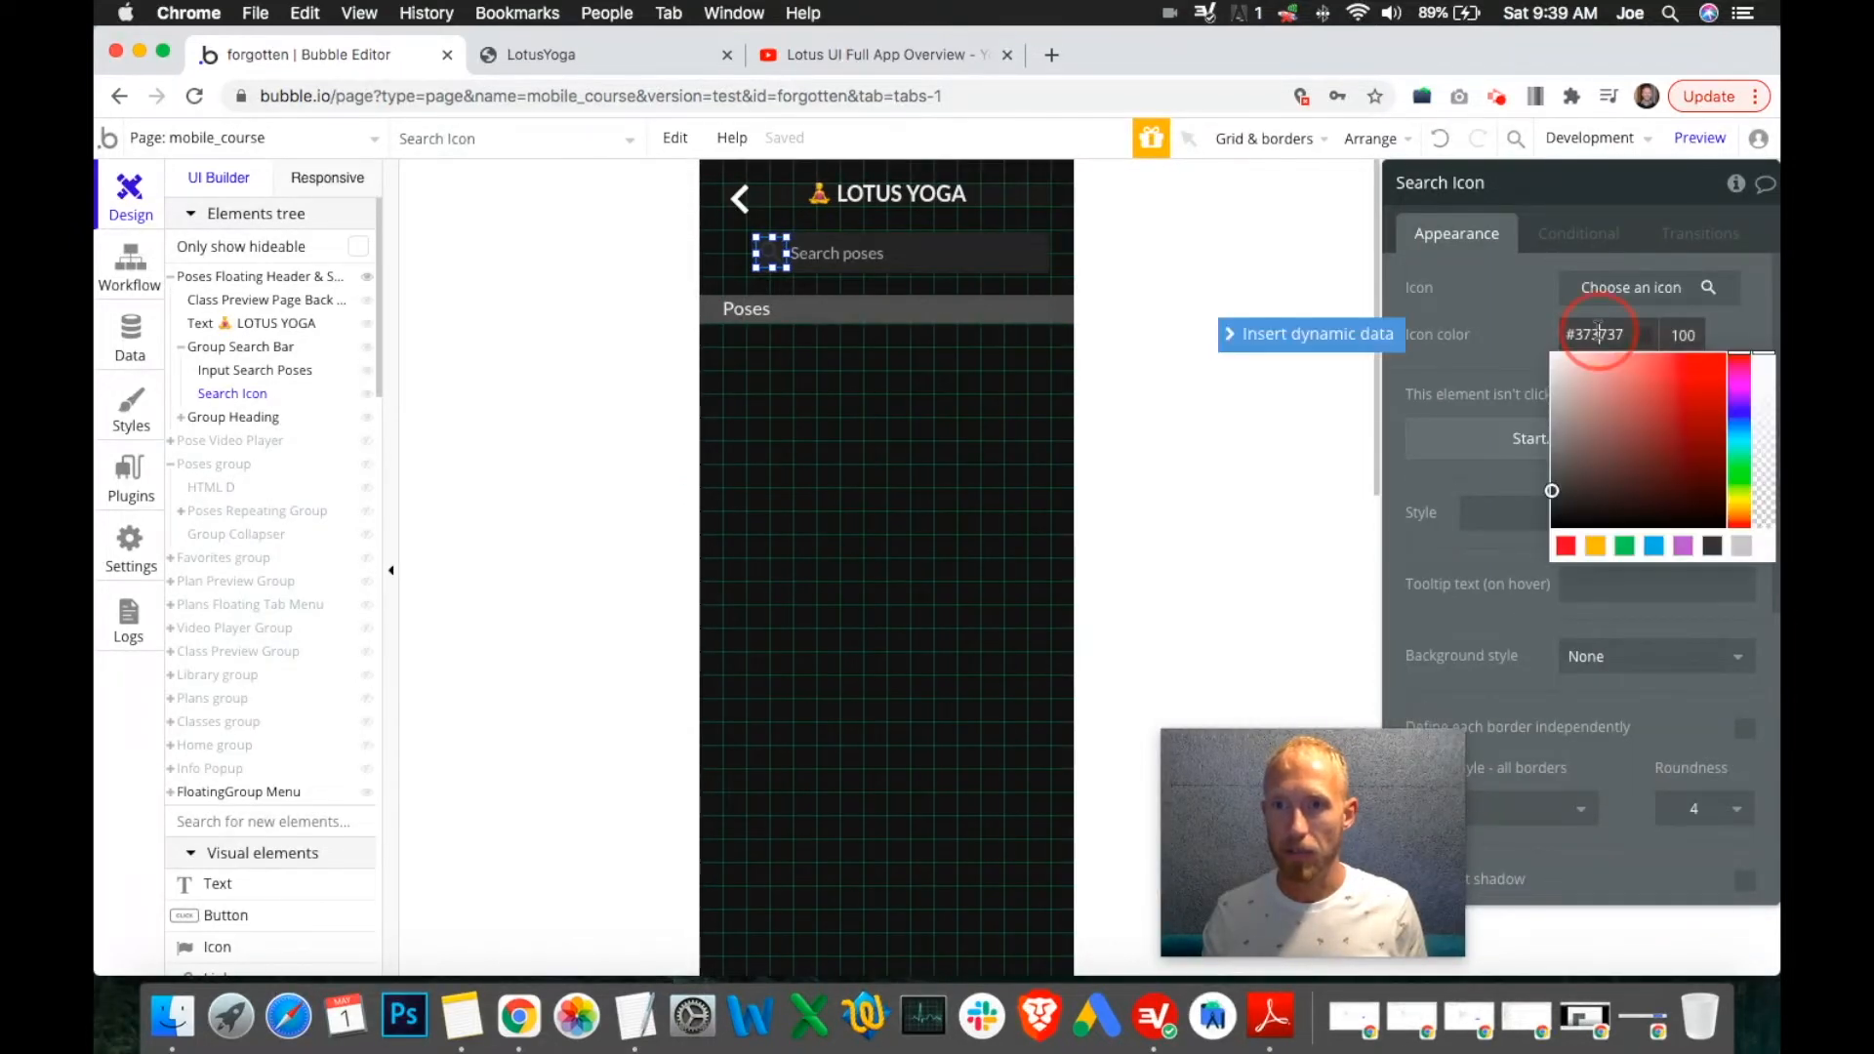
double_click(1601, 335)
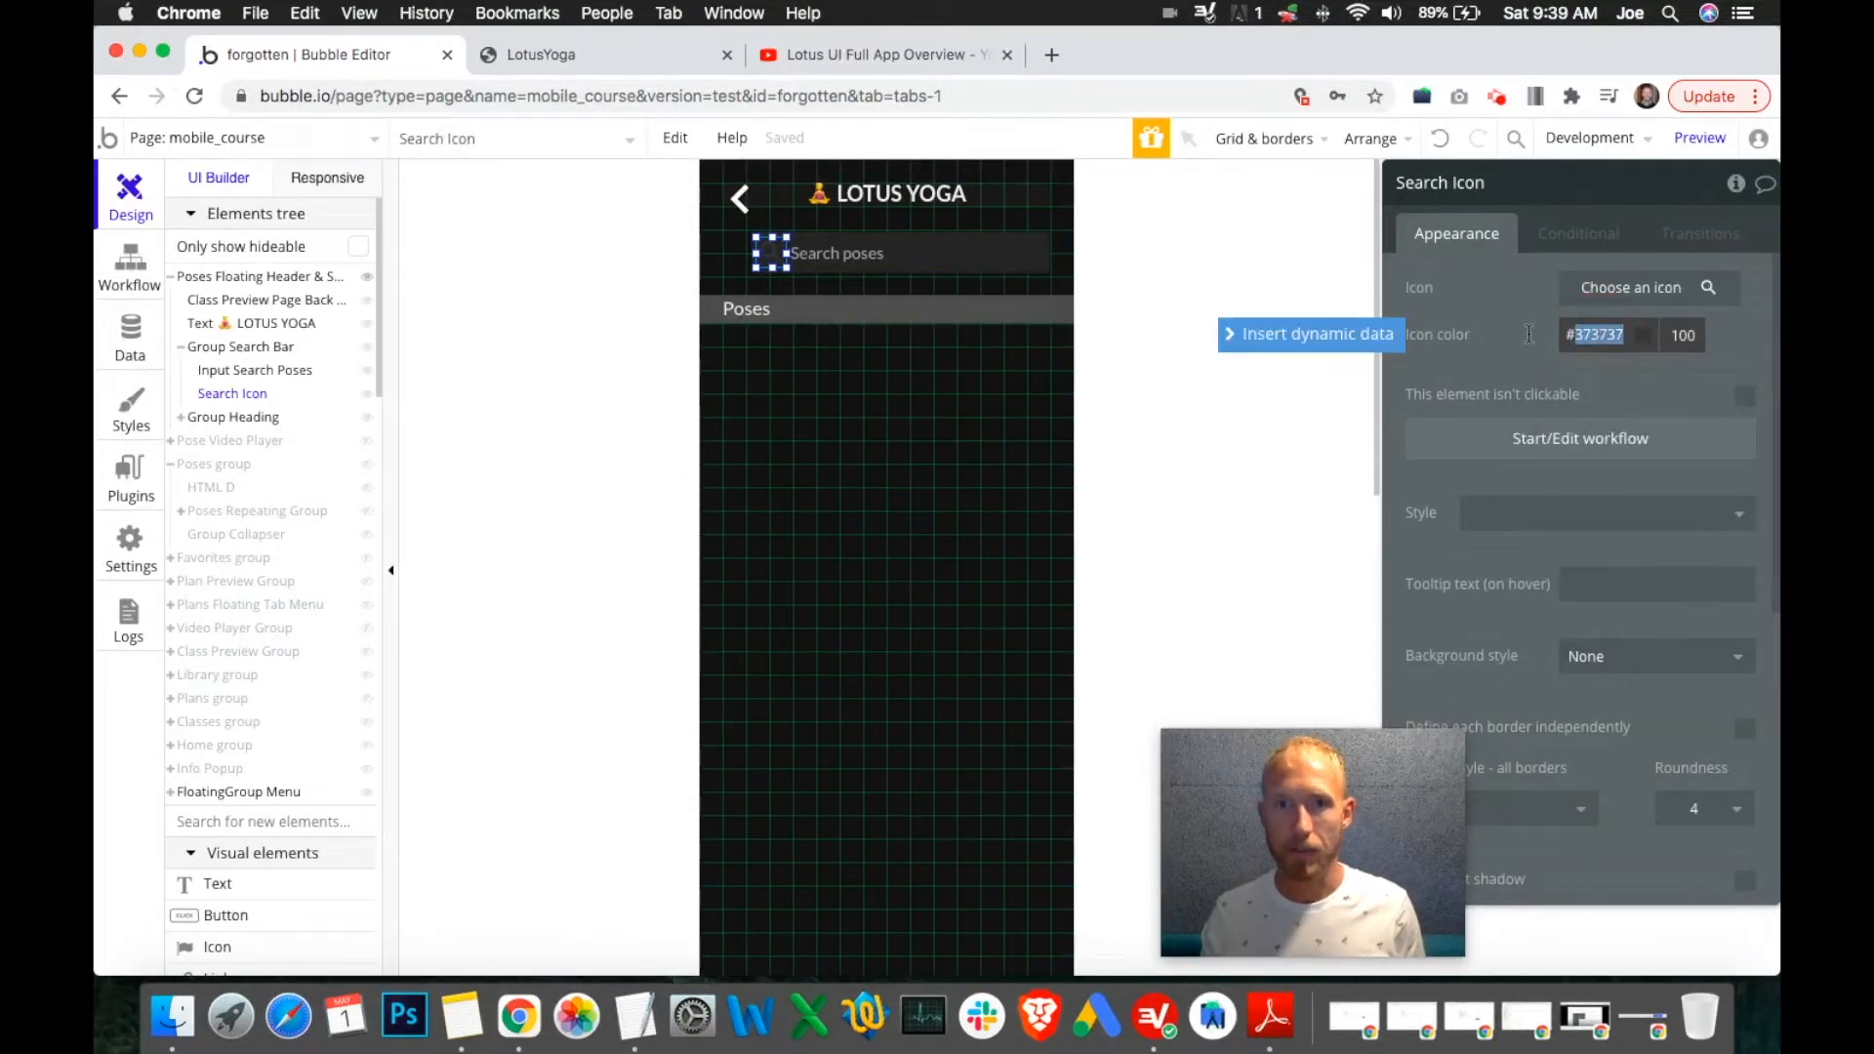
key("ctrl+v")
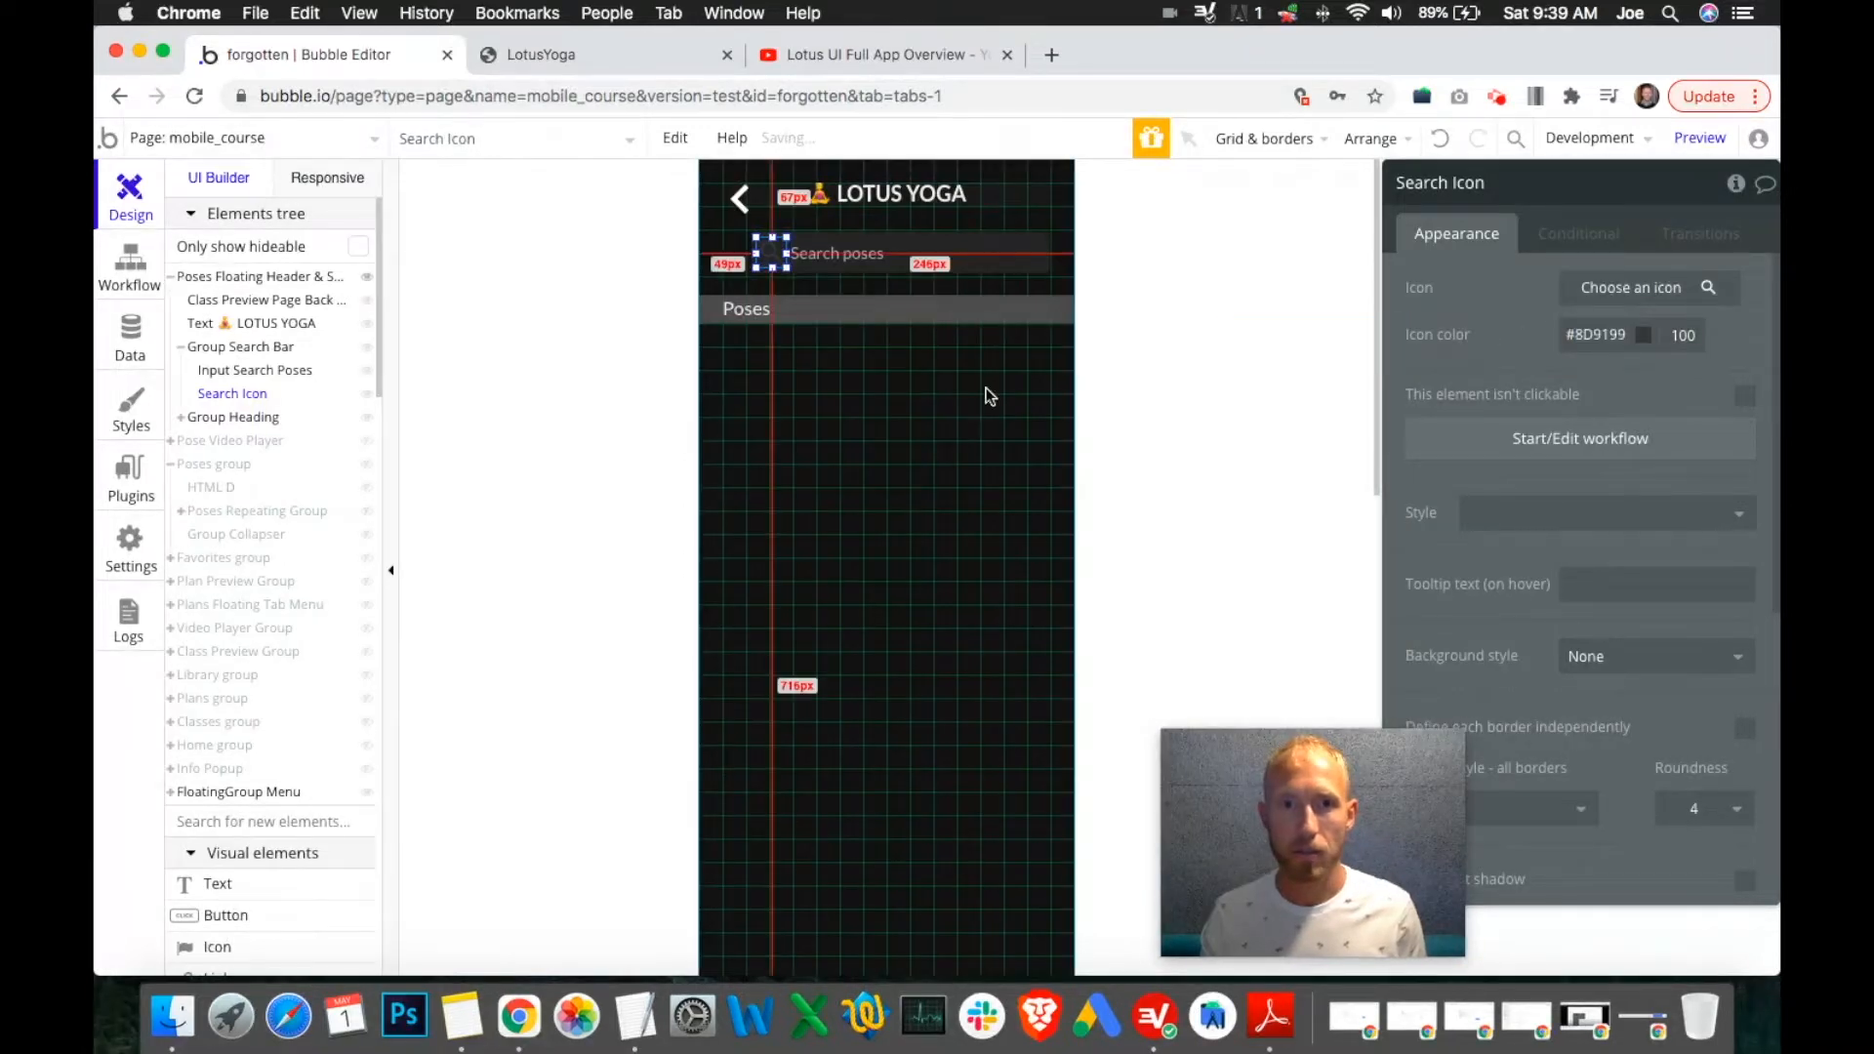
left_click(900, 372)
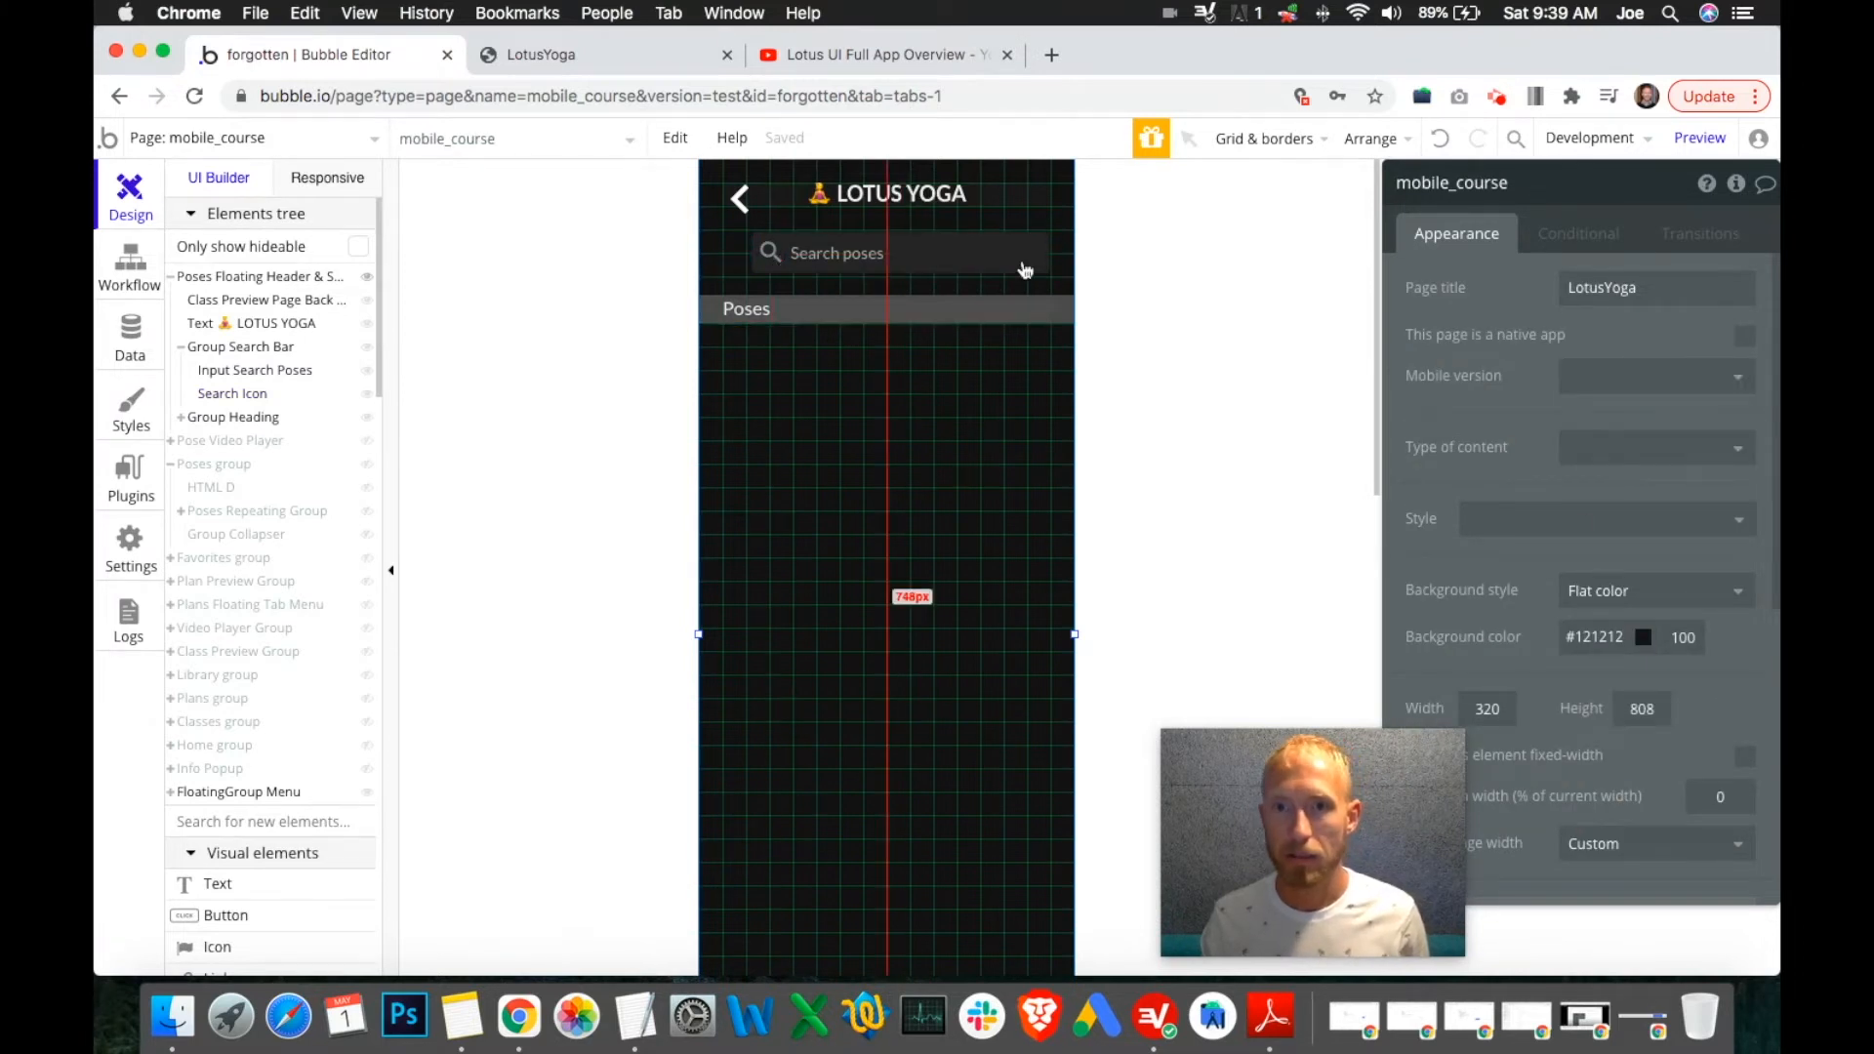
Darken the search icon's color to #636363 and copy the color code.
left_click(770, 253)
left_click(1645, 442)
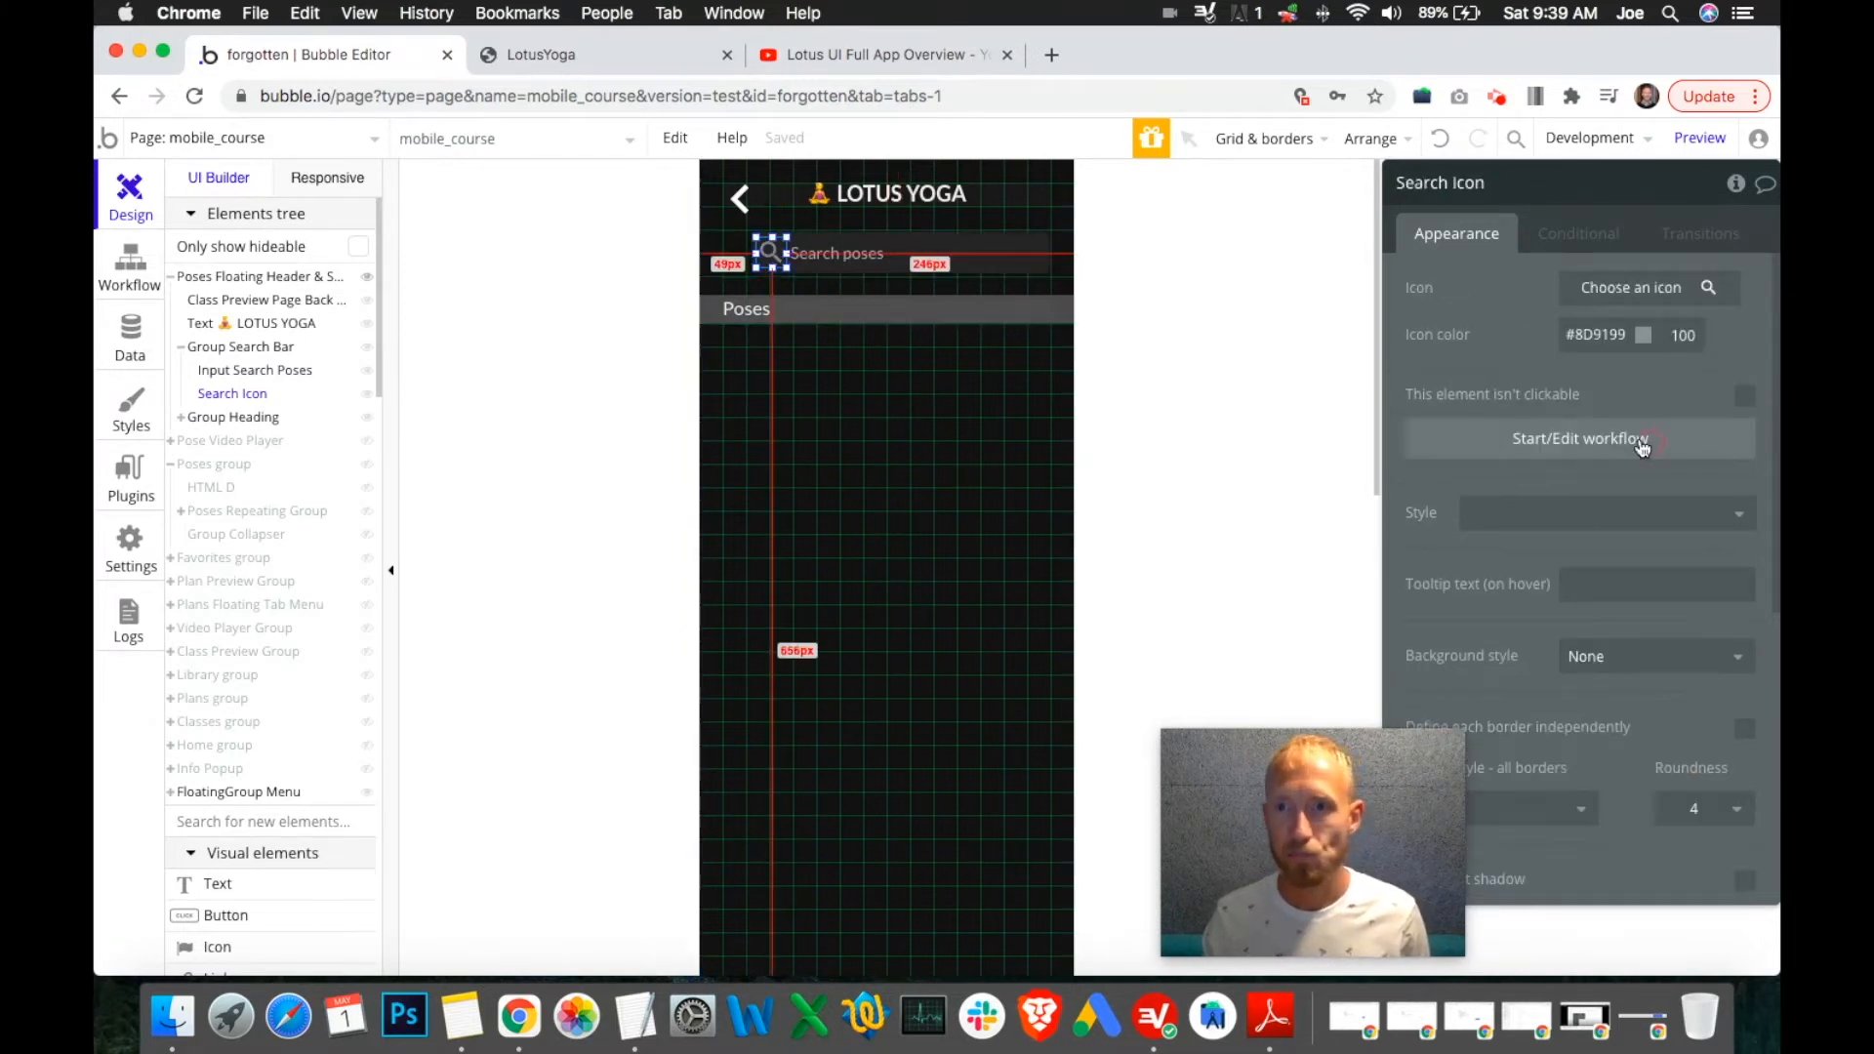
left_click(1616, 336)
left_click(1549, 453)
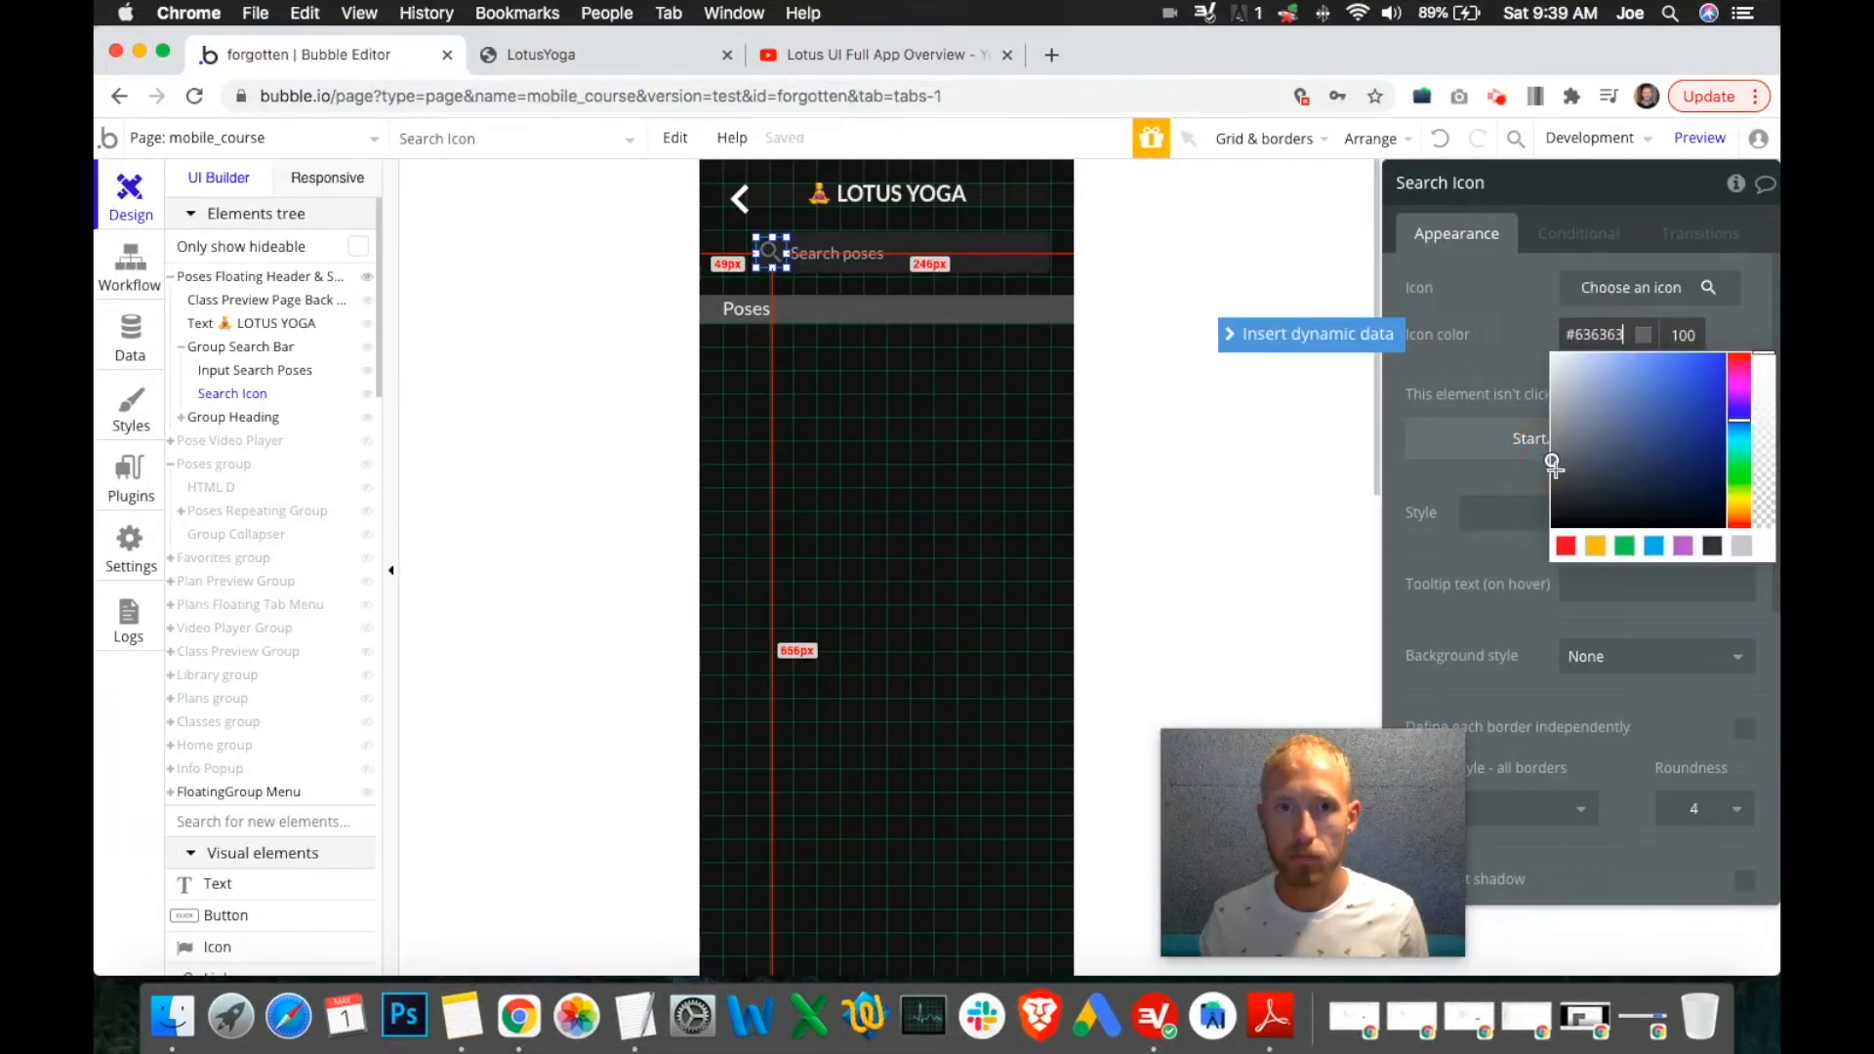
left_click(1602, 328)
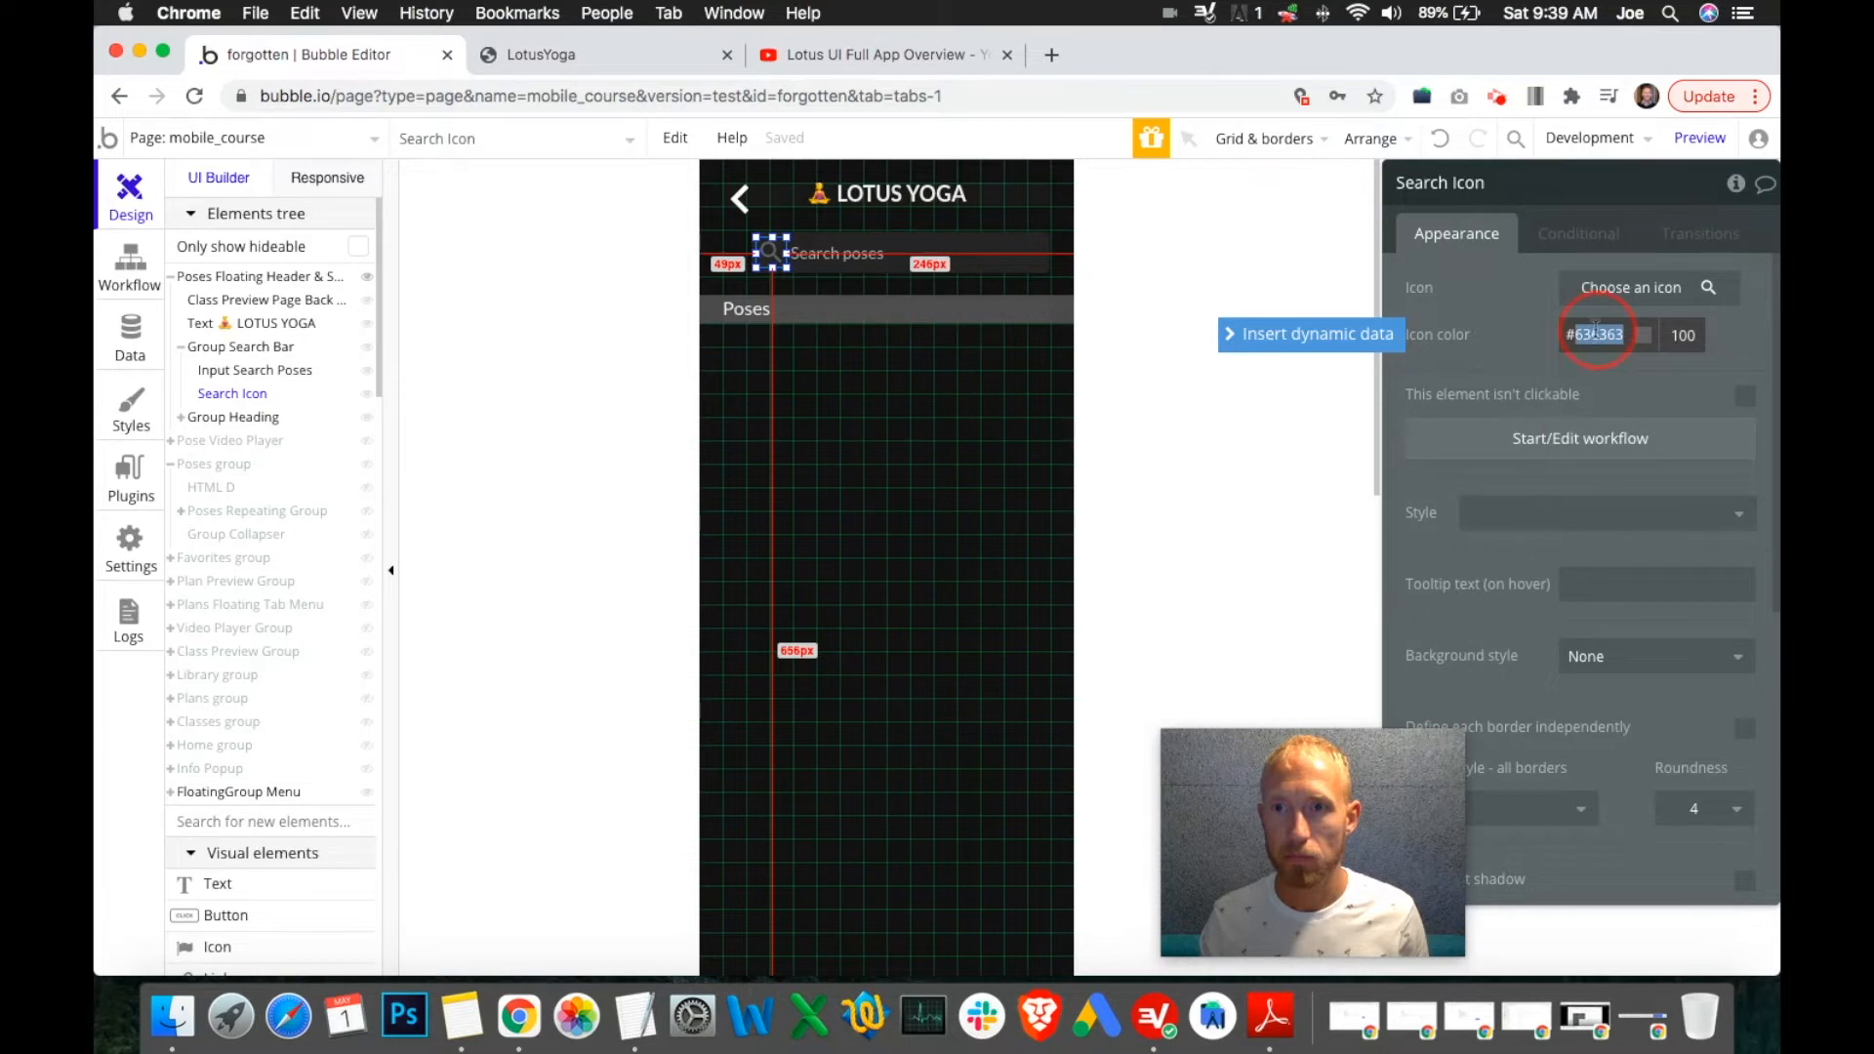
left_click(1500, 334)
left_click(978, 403)
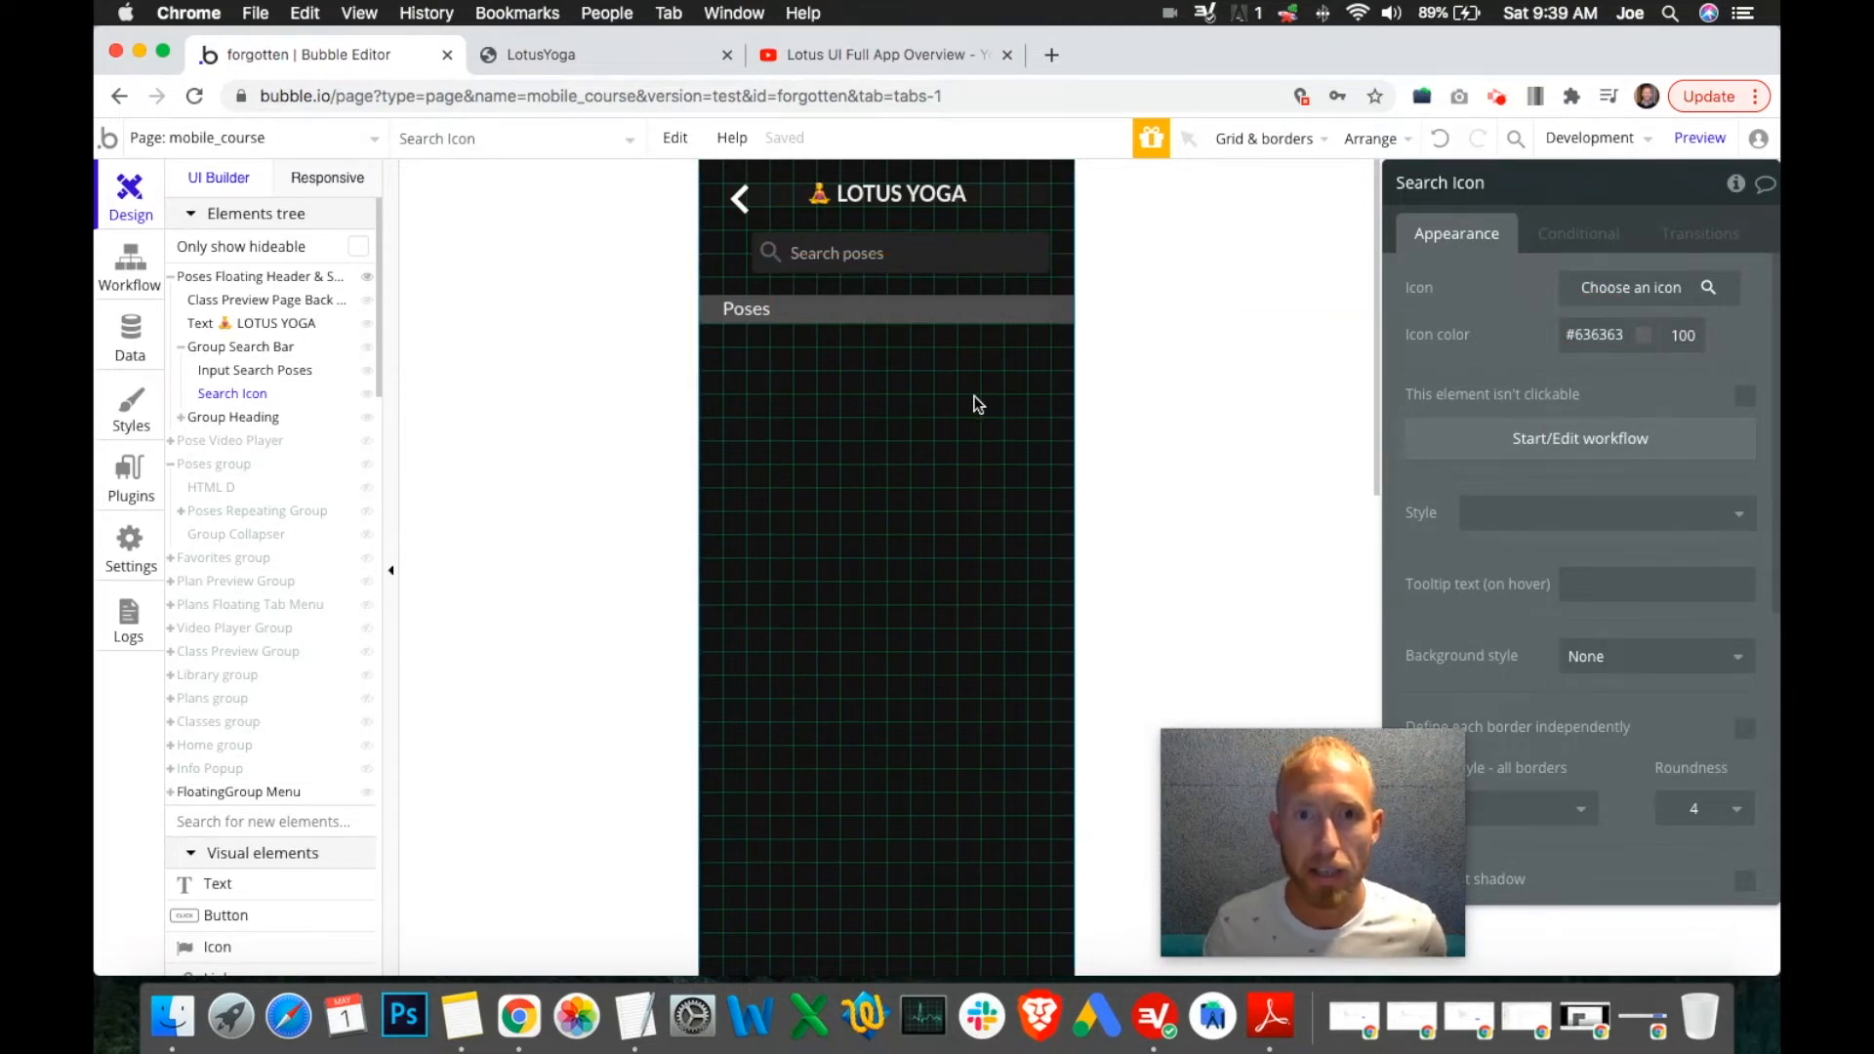
Set the search input's text color to #636363.
left_click(852, 253)
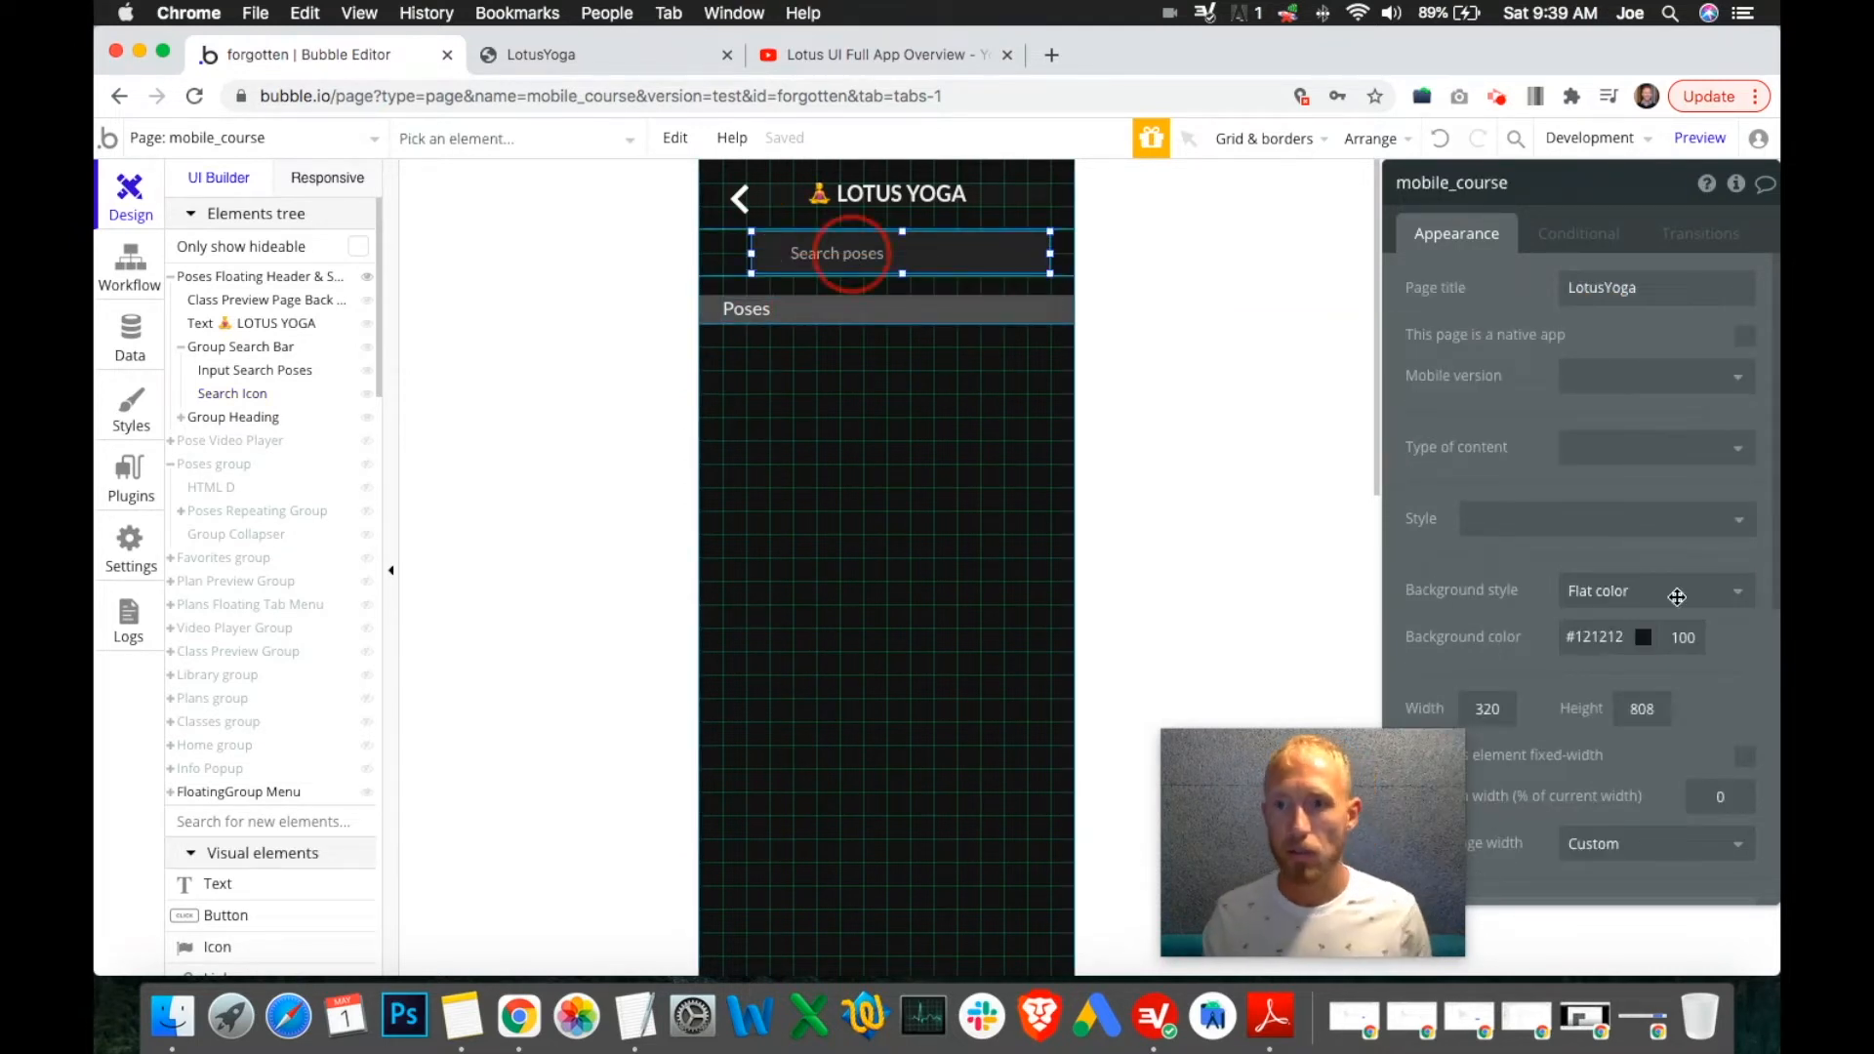
double_click(1694, 775)
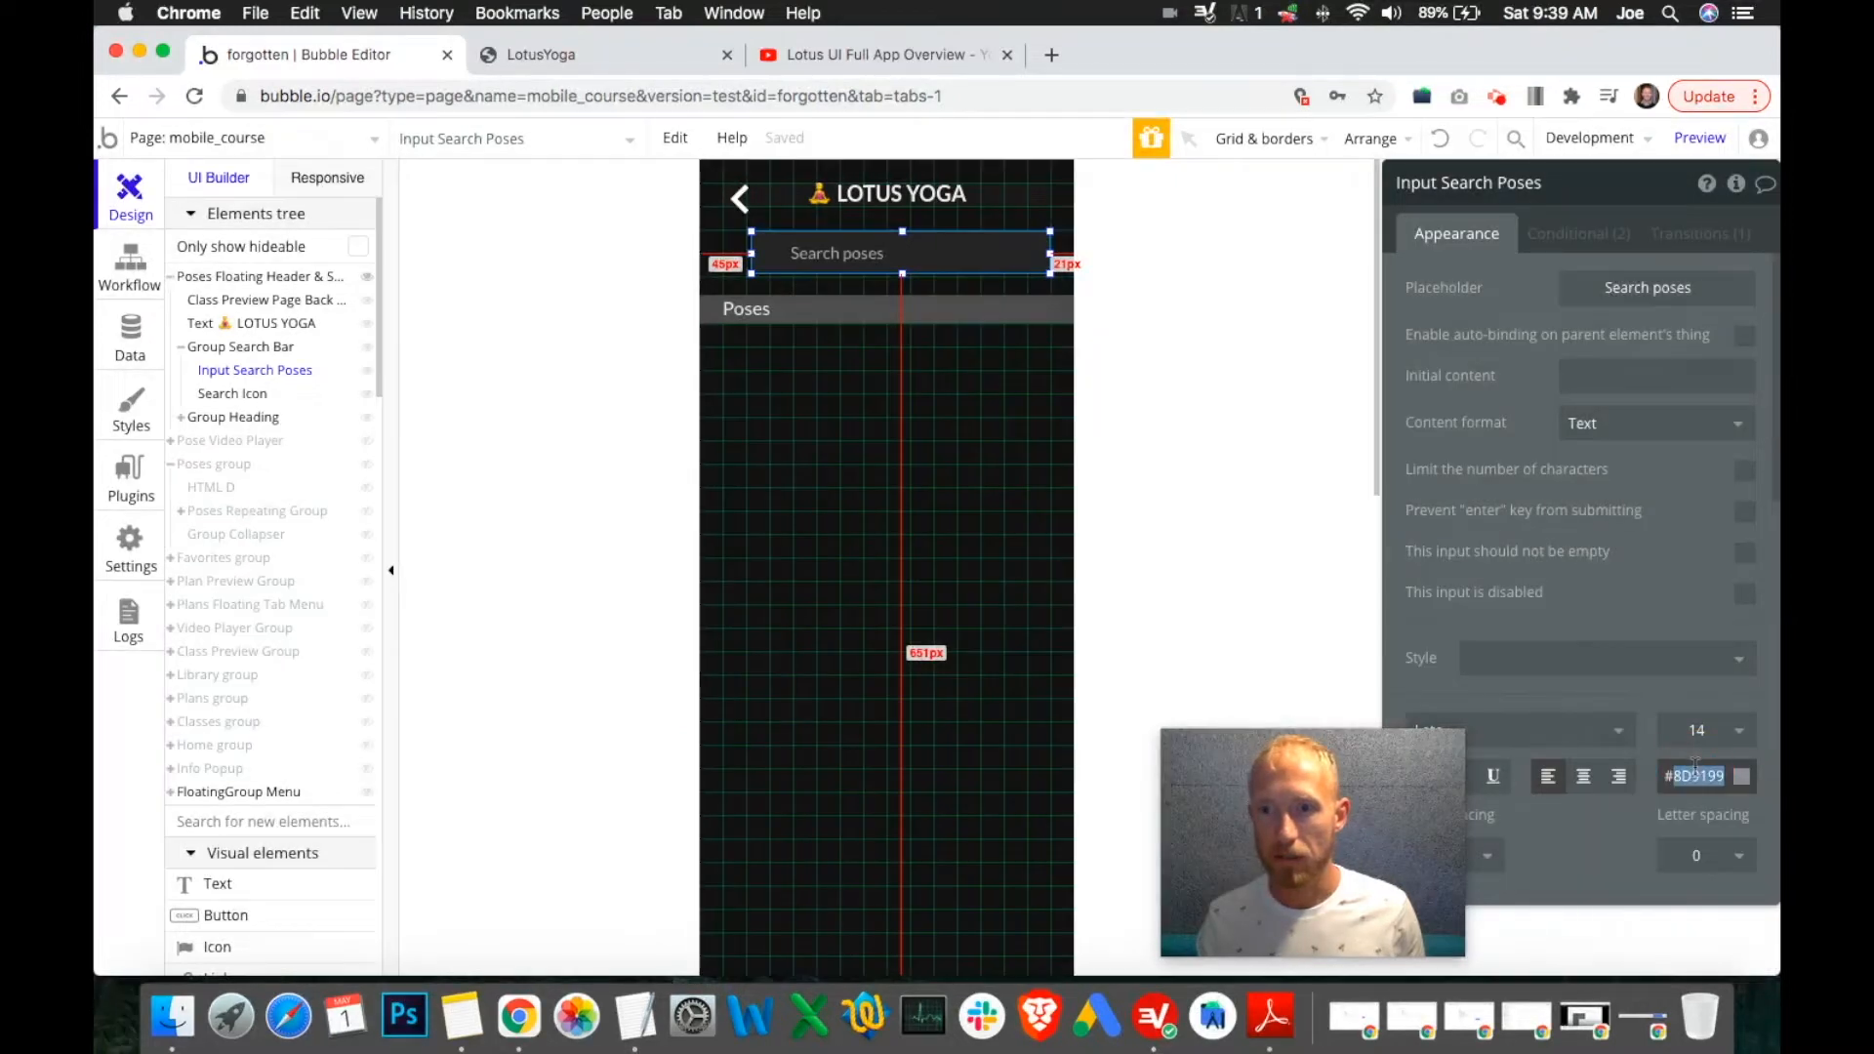
type("636363")
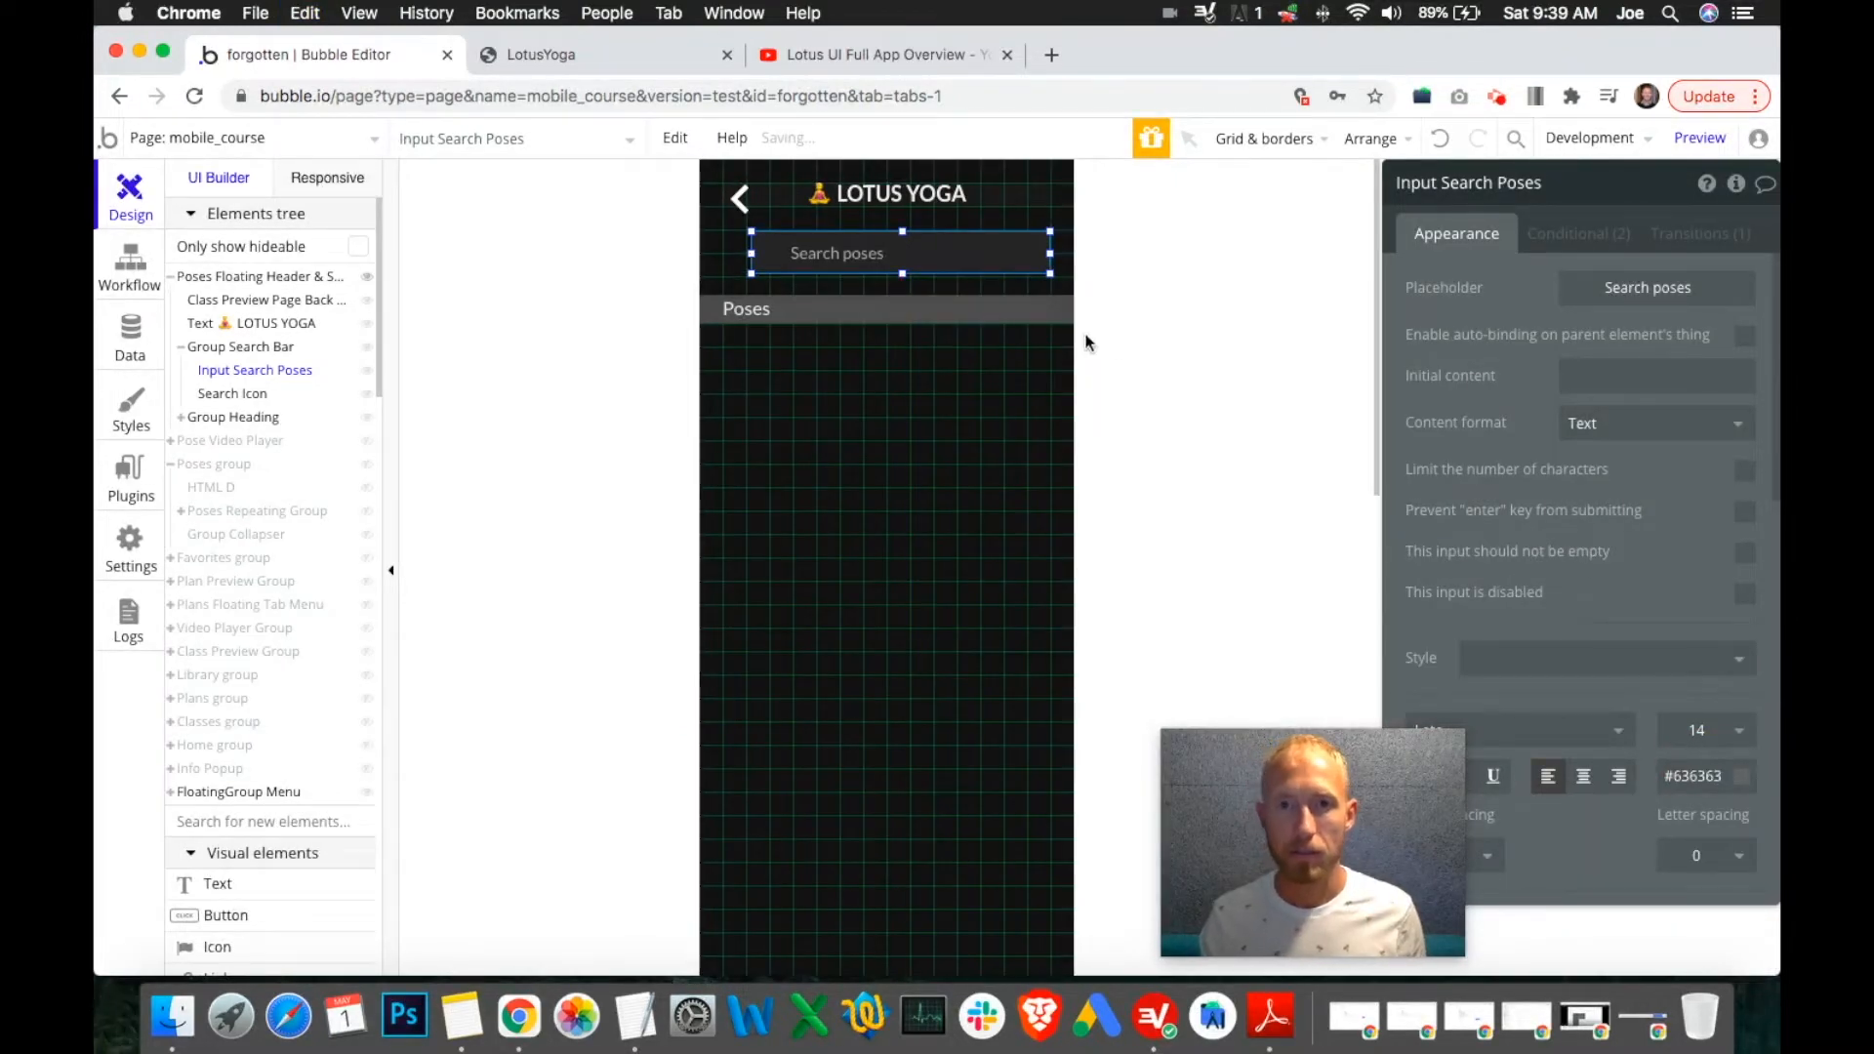
Bring the search icon in front of the search input and nudge it 5 pixels to the right.
left_click(255, 392)
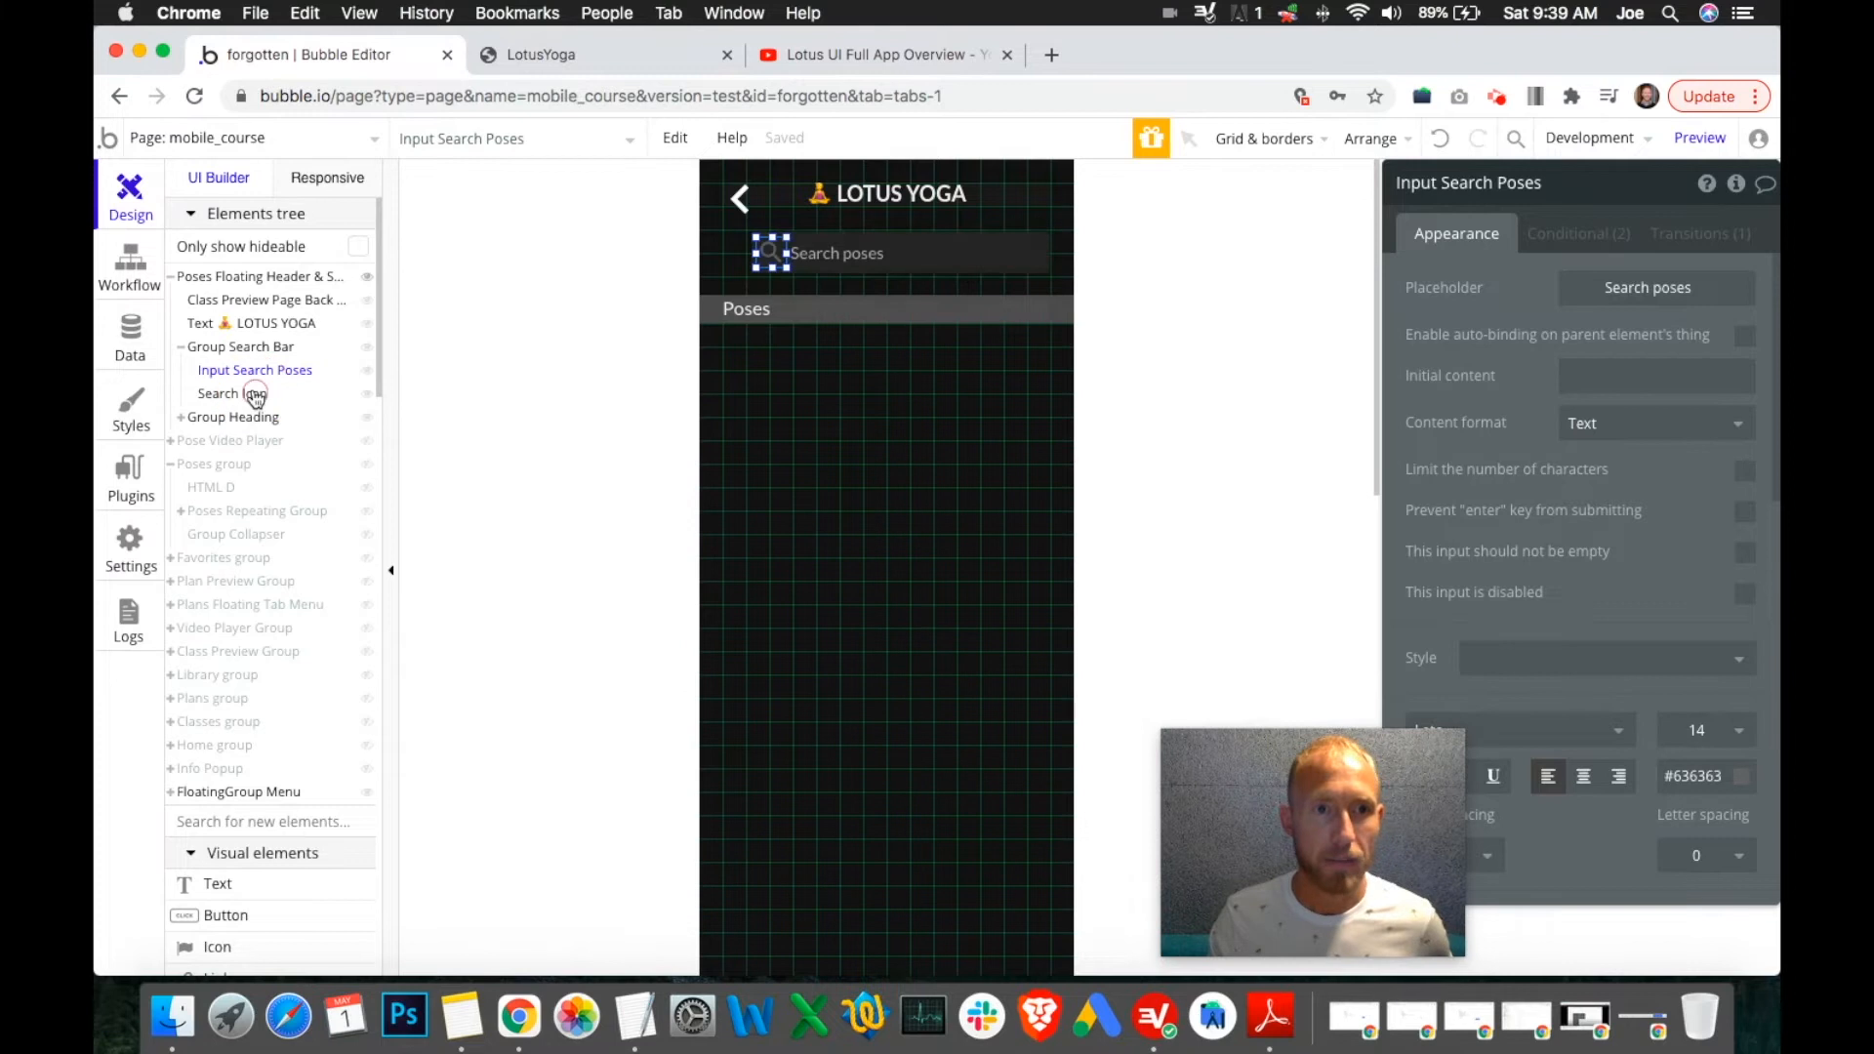
right_click(787, 291)
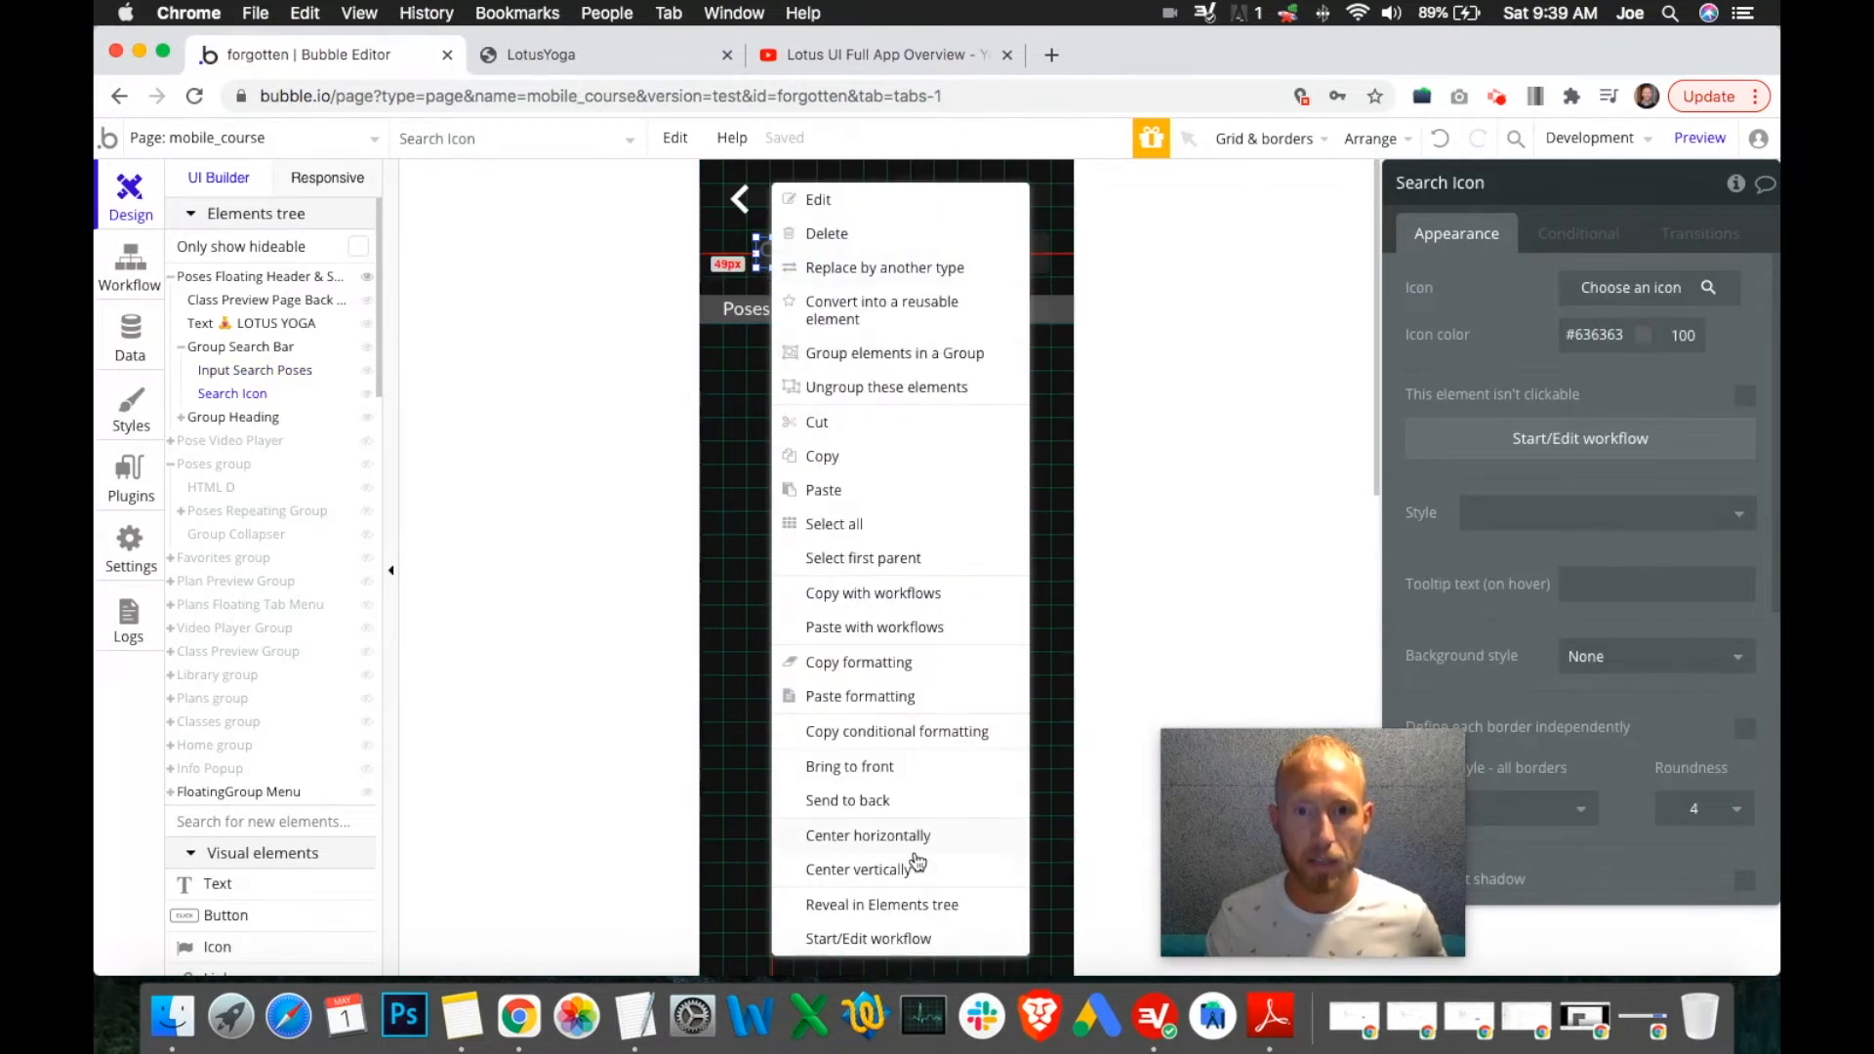
left_click(849, 767)
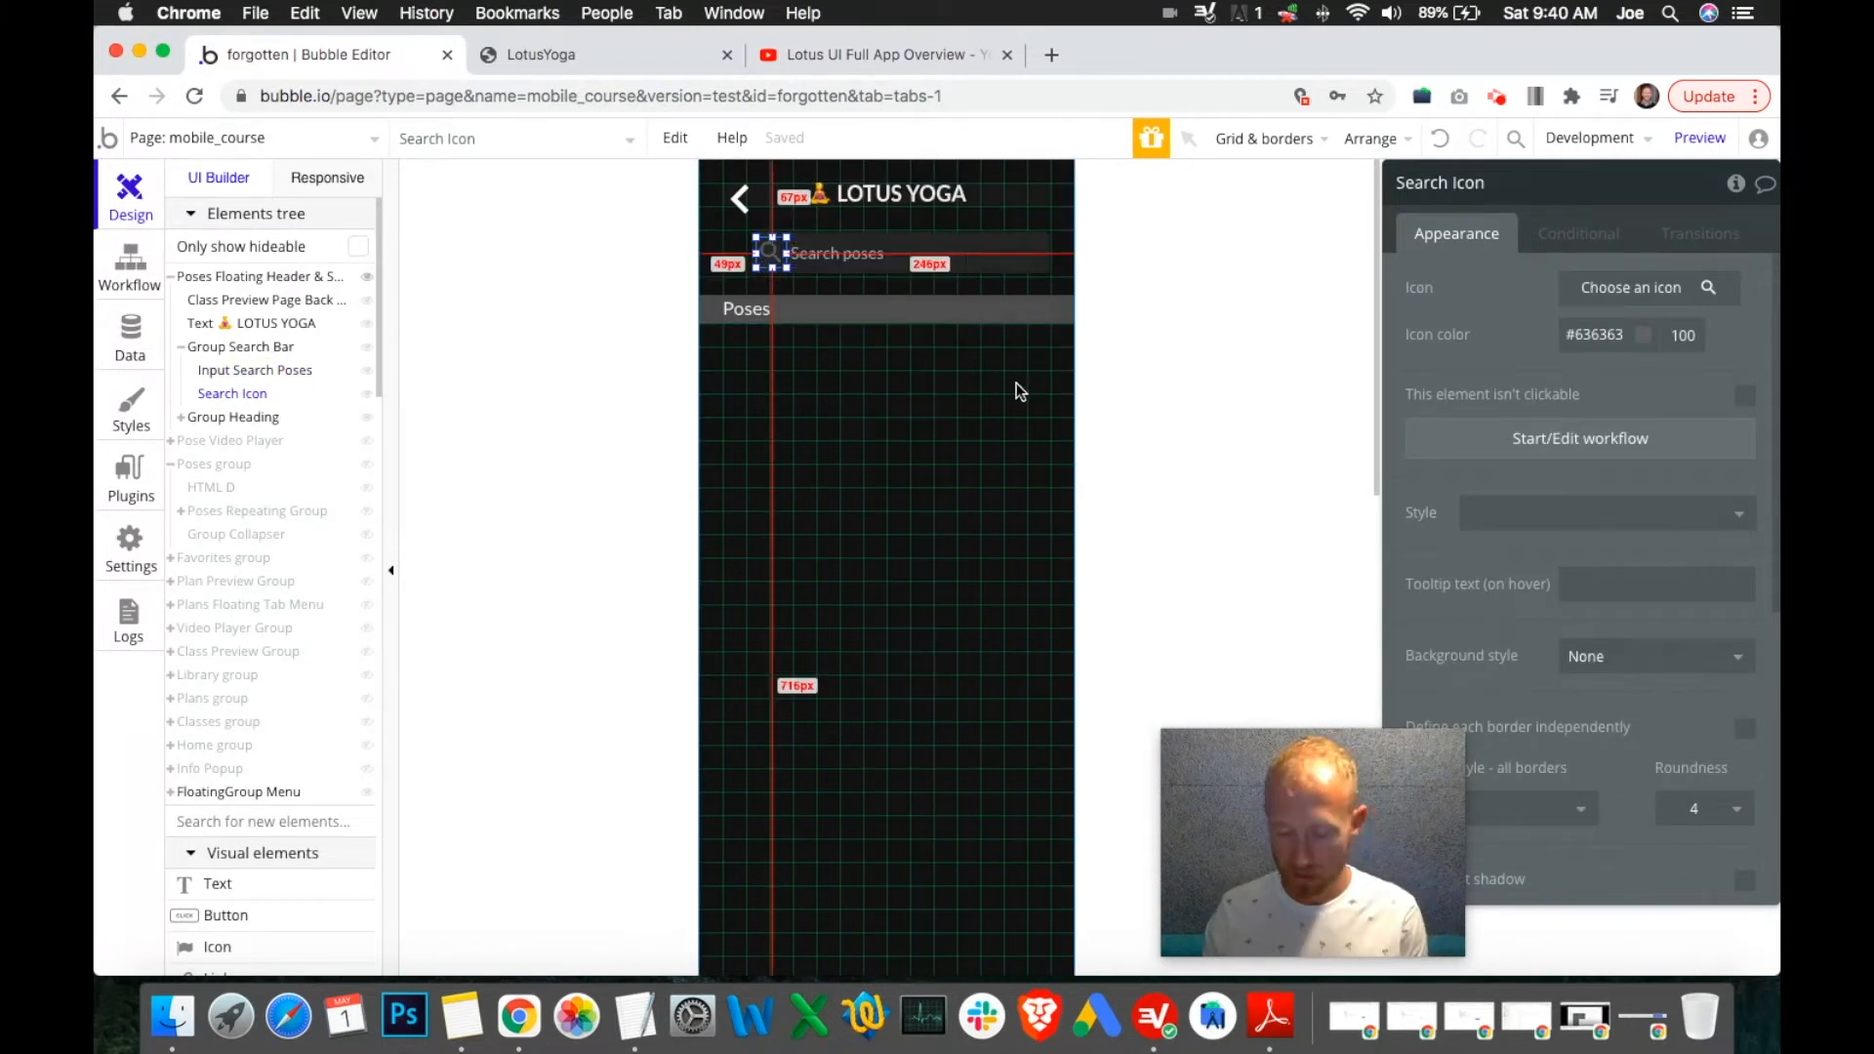
key("Right")
key("Right")
key("Right")
key("Right")
key("Right")
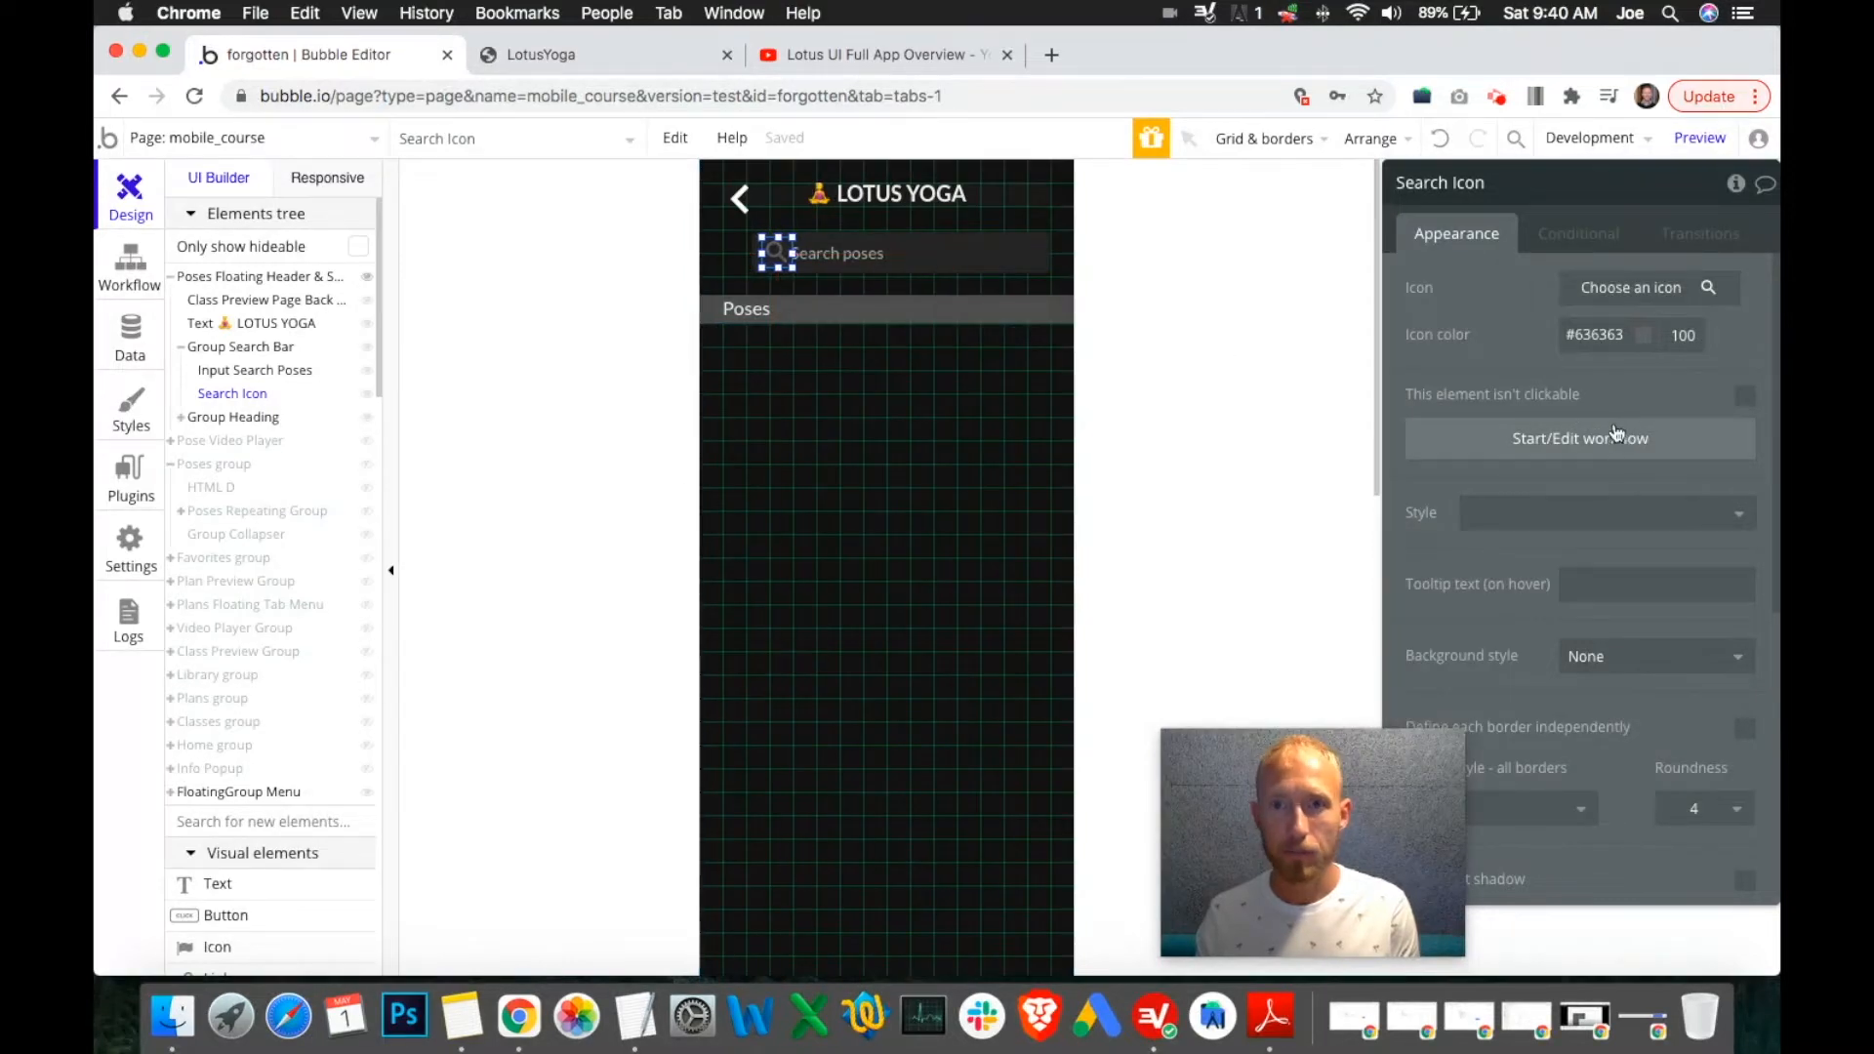
Indent the search input's placeholder text further with extra leading spaces to make room for the search icon.
left_click(866, 257)
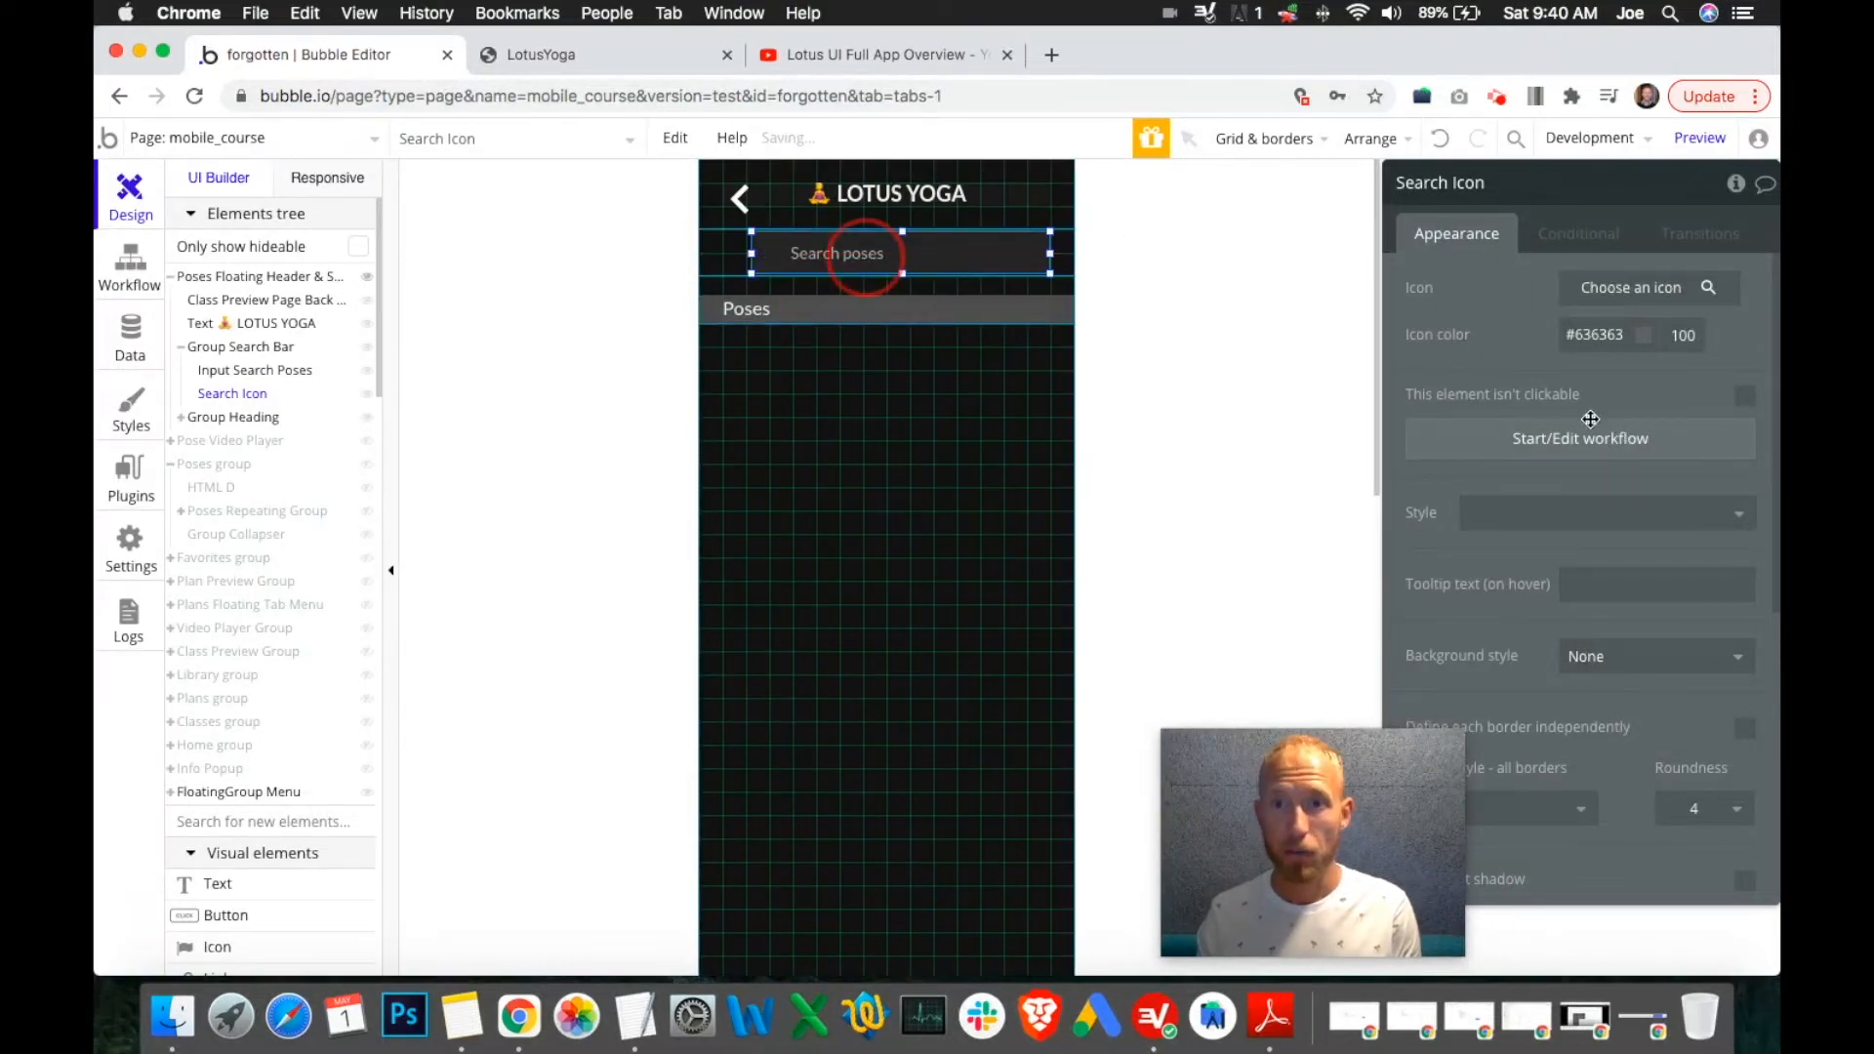
left_click(1606, 287)
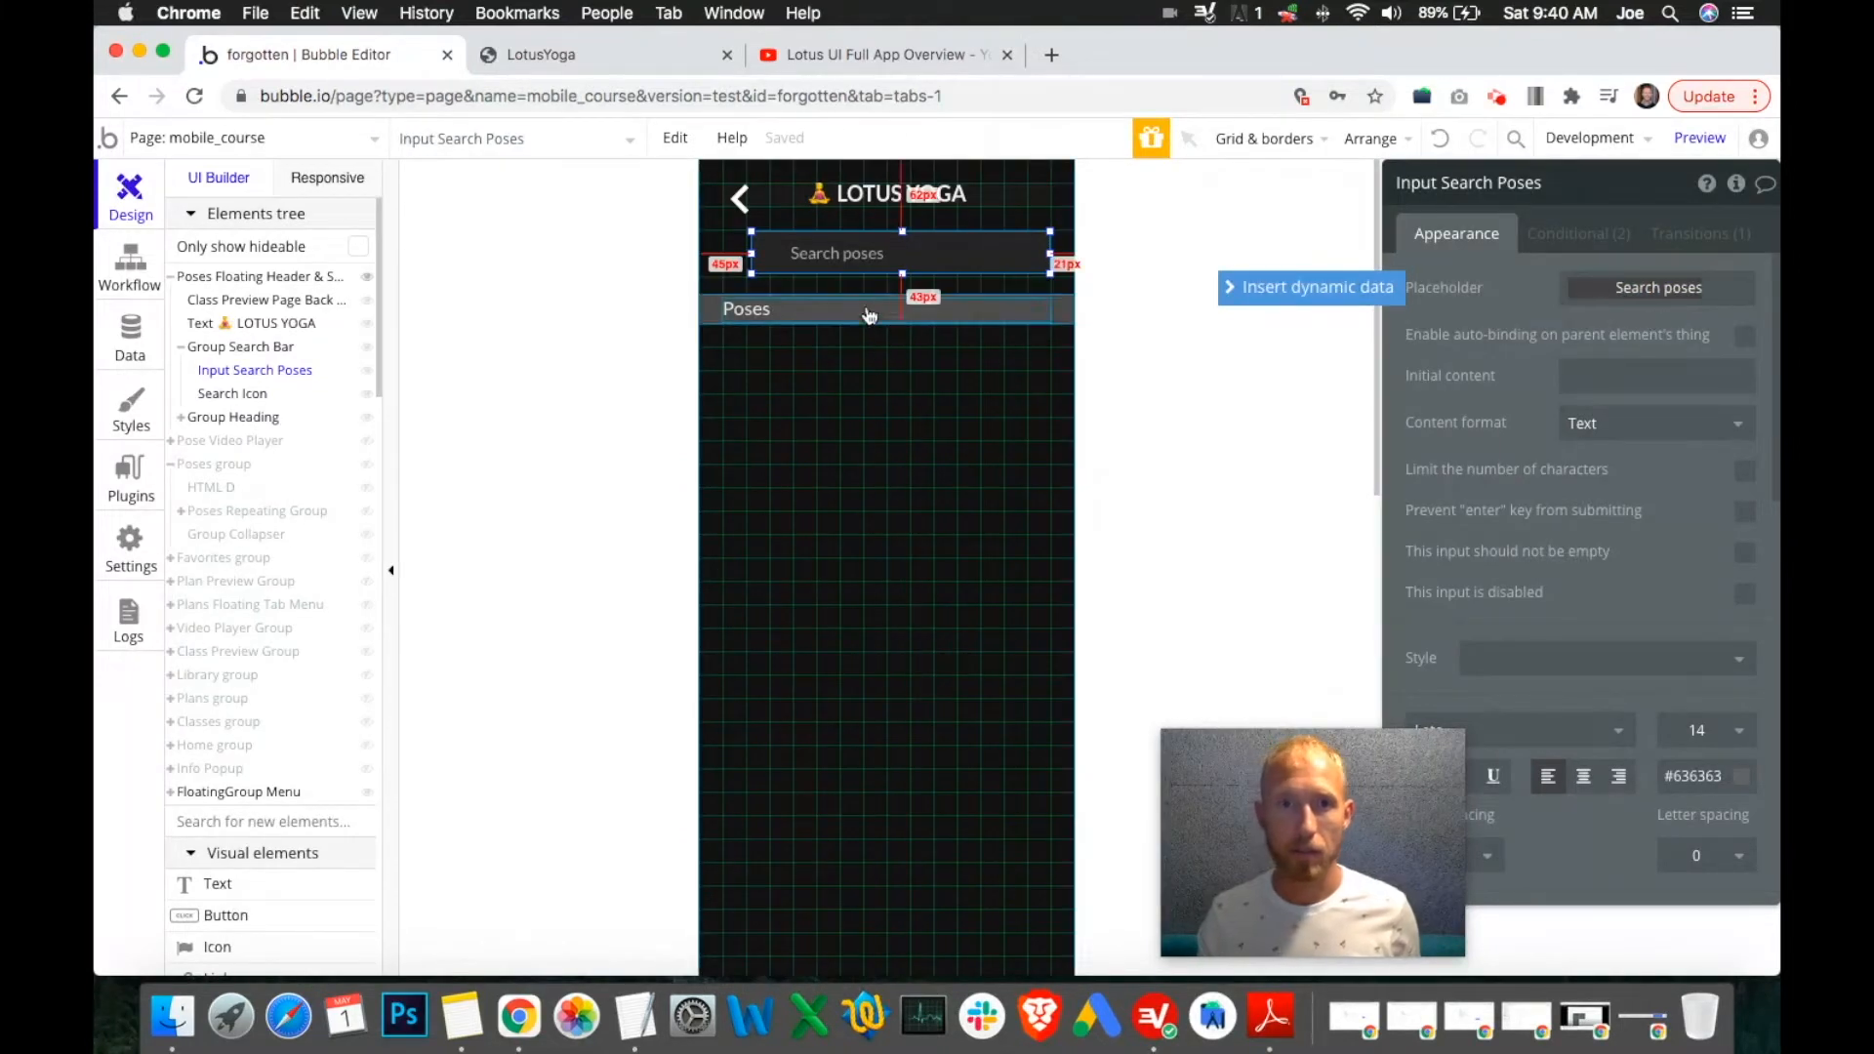
left_click(210, 393)
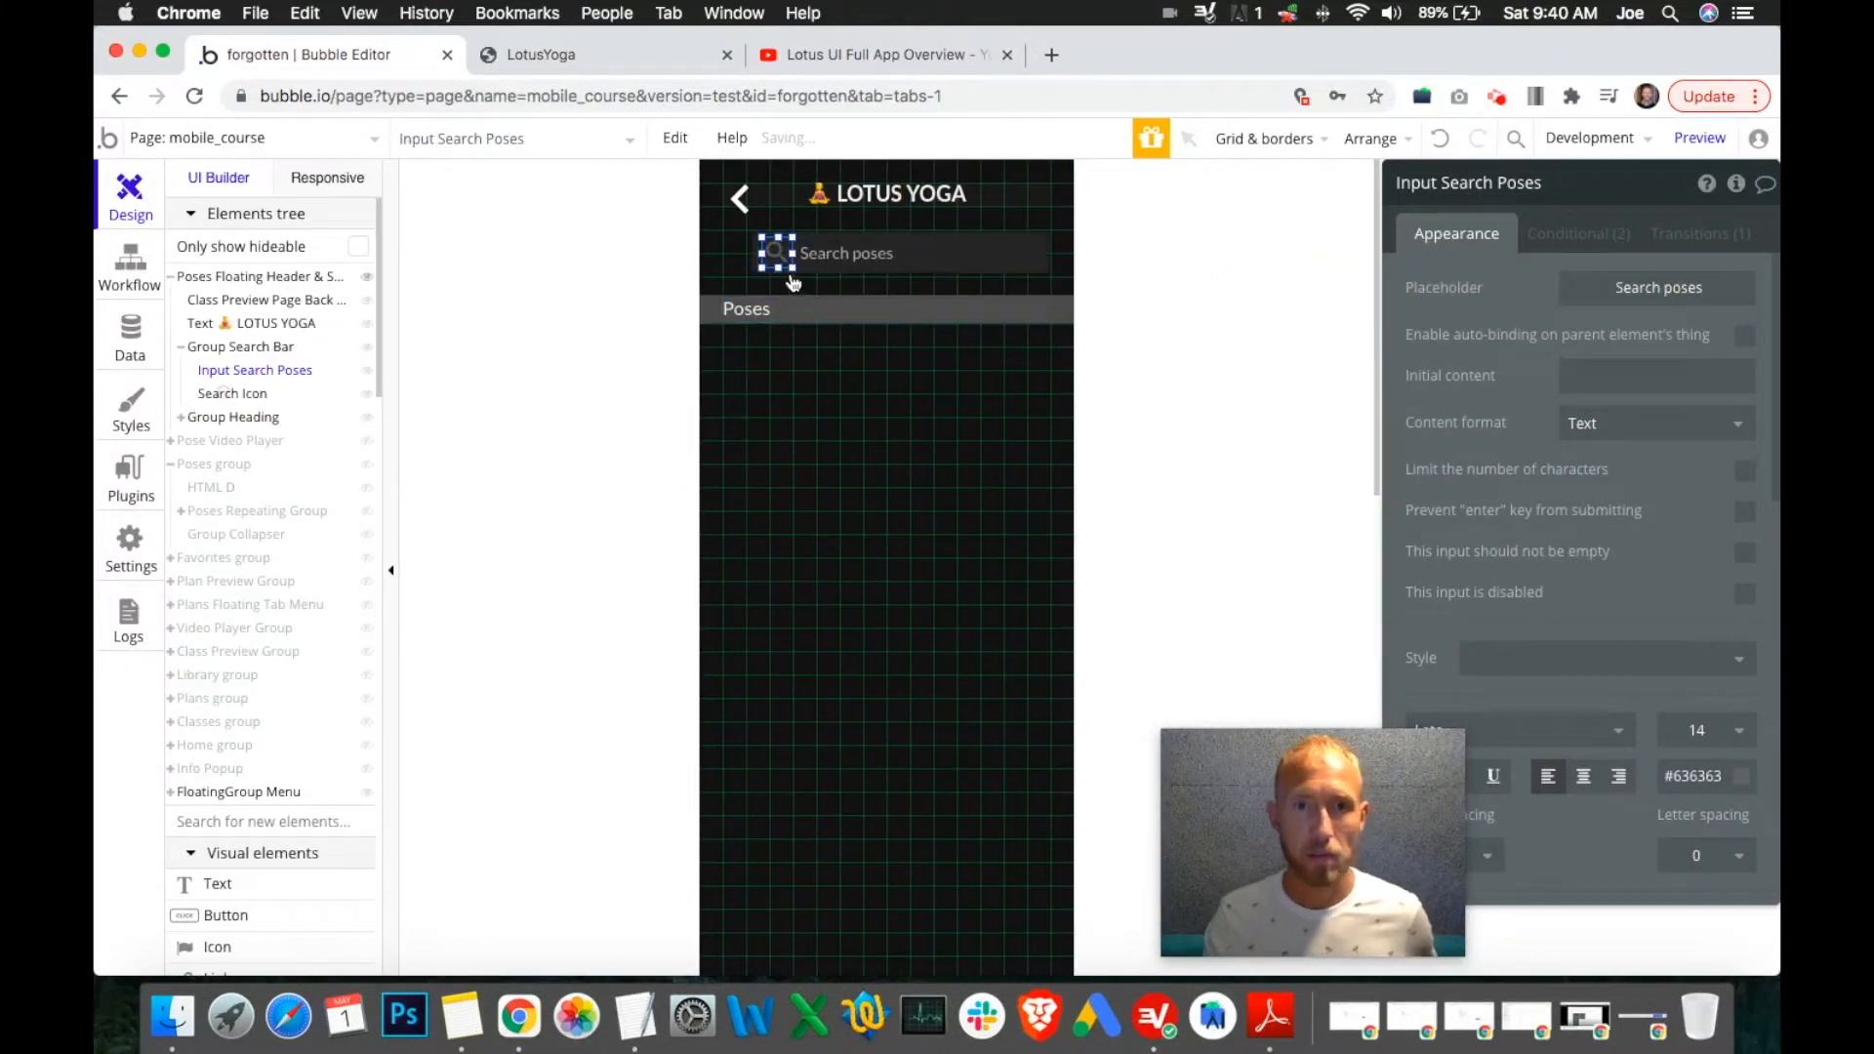
Set the search input's corner roundness to 10.
left_click(1044, 261)
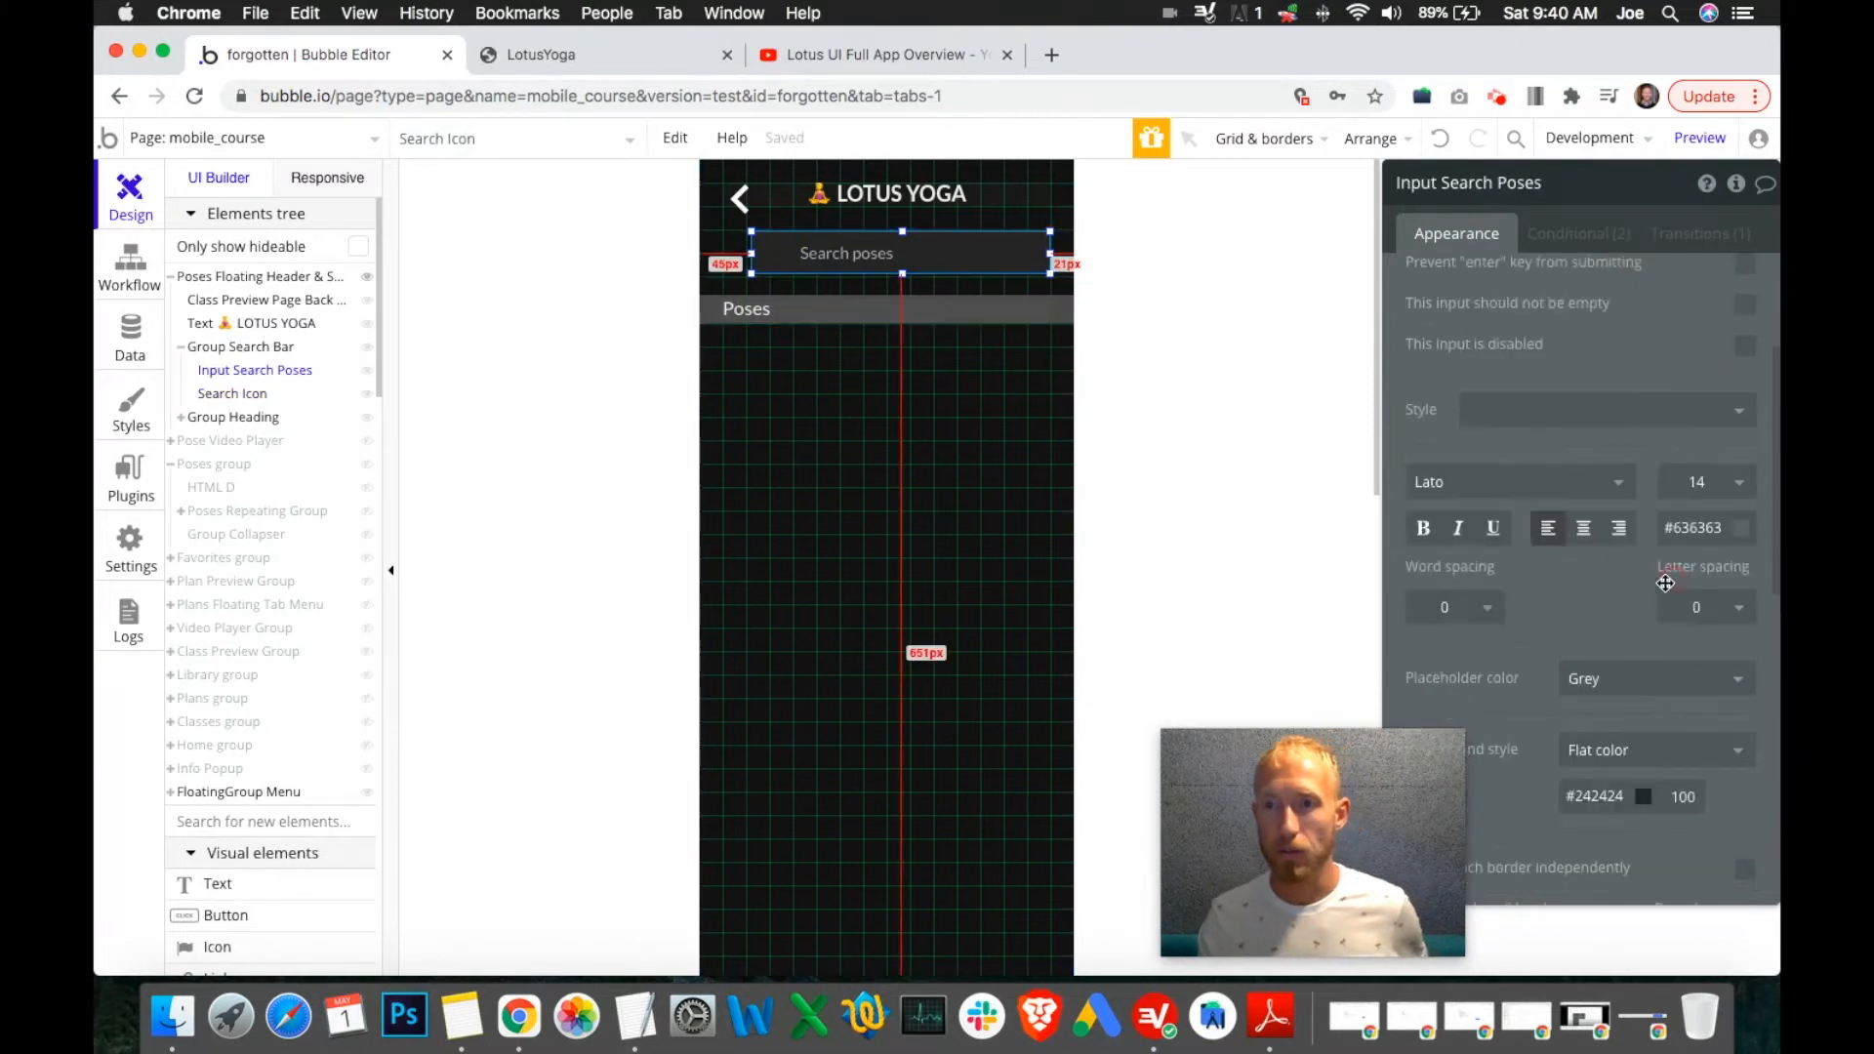
scroll(1683, 568, "down", 5)
scroll(1683, 568, "up", 4)
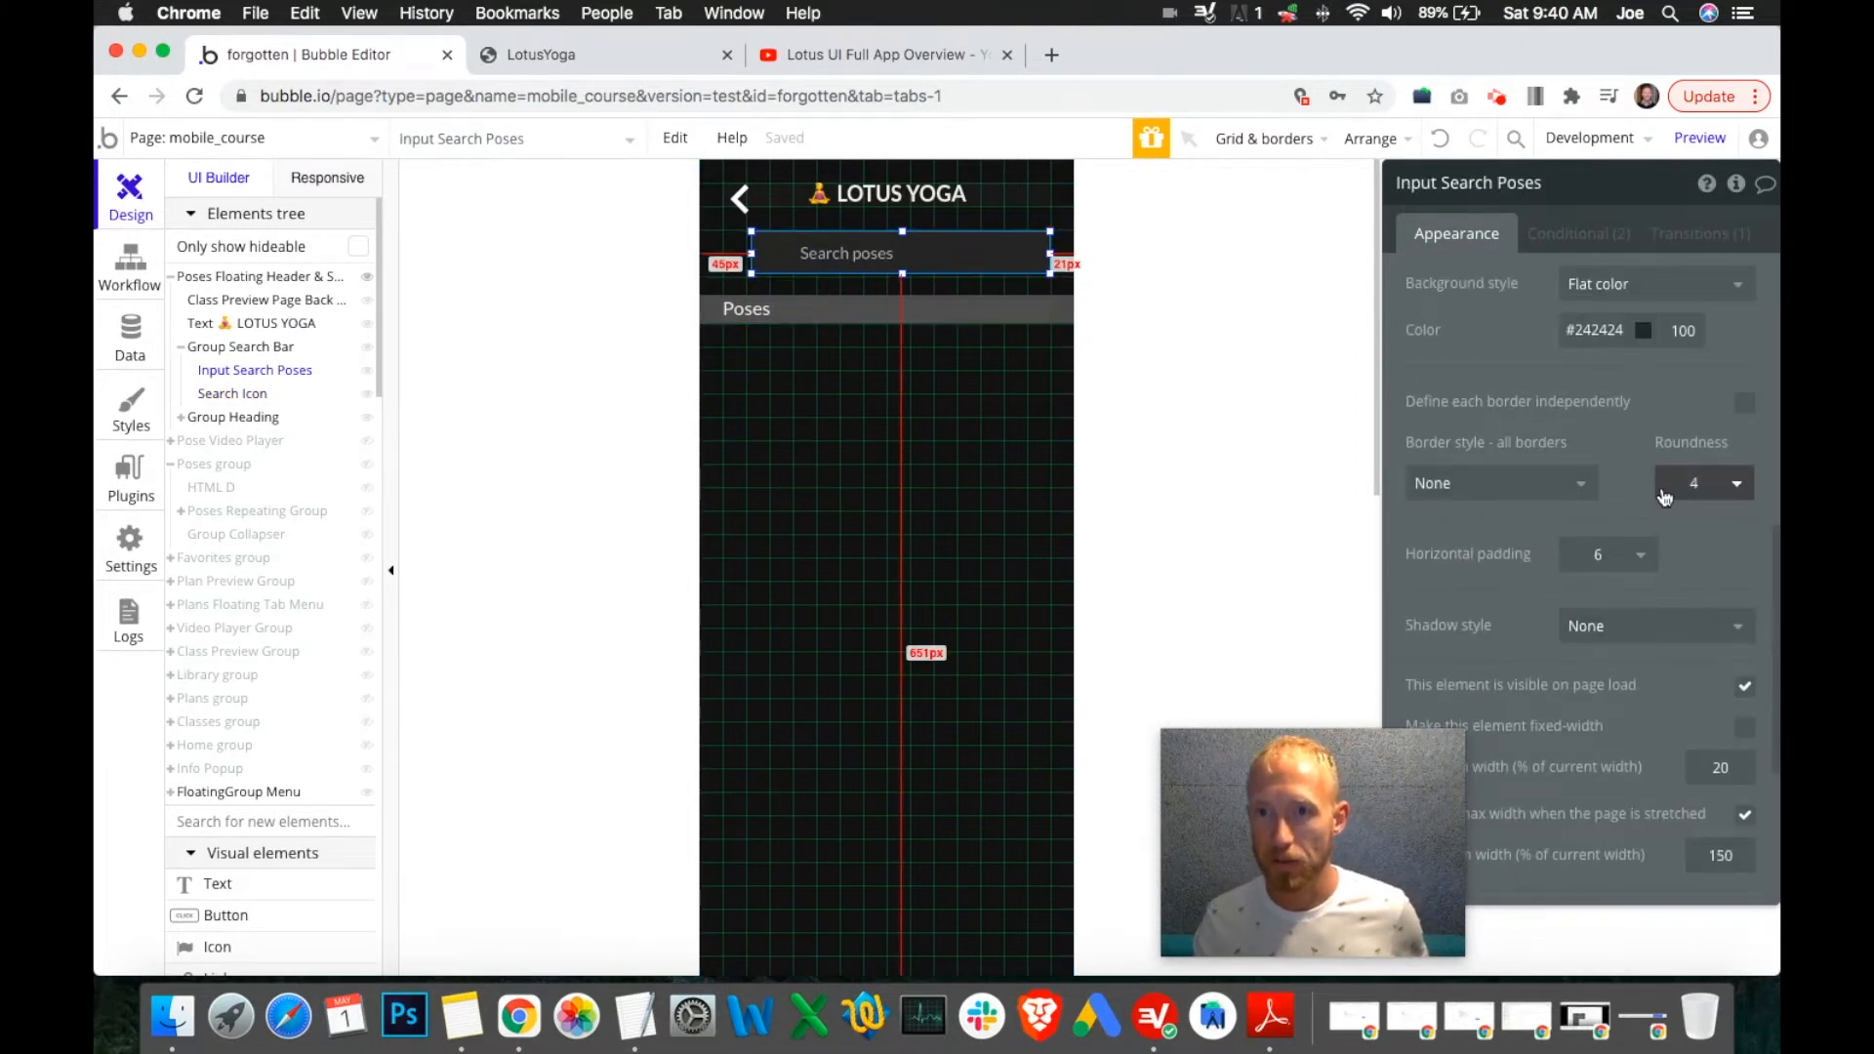
left_click(1718, 496)
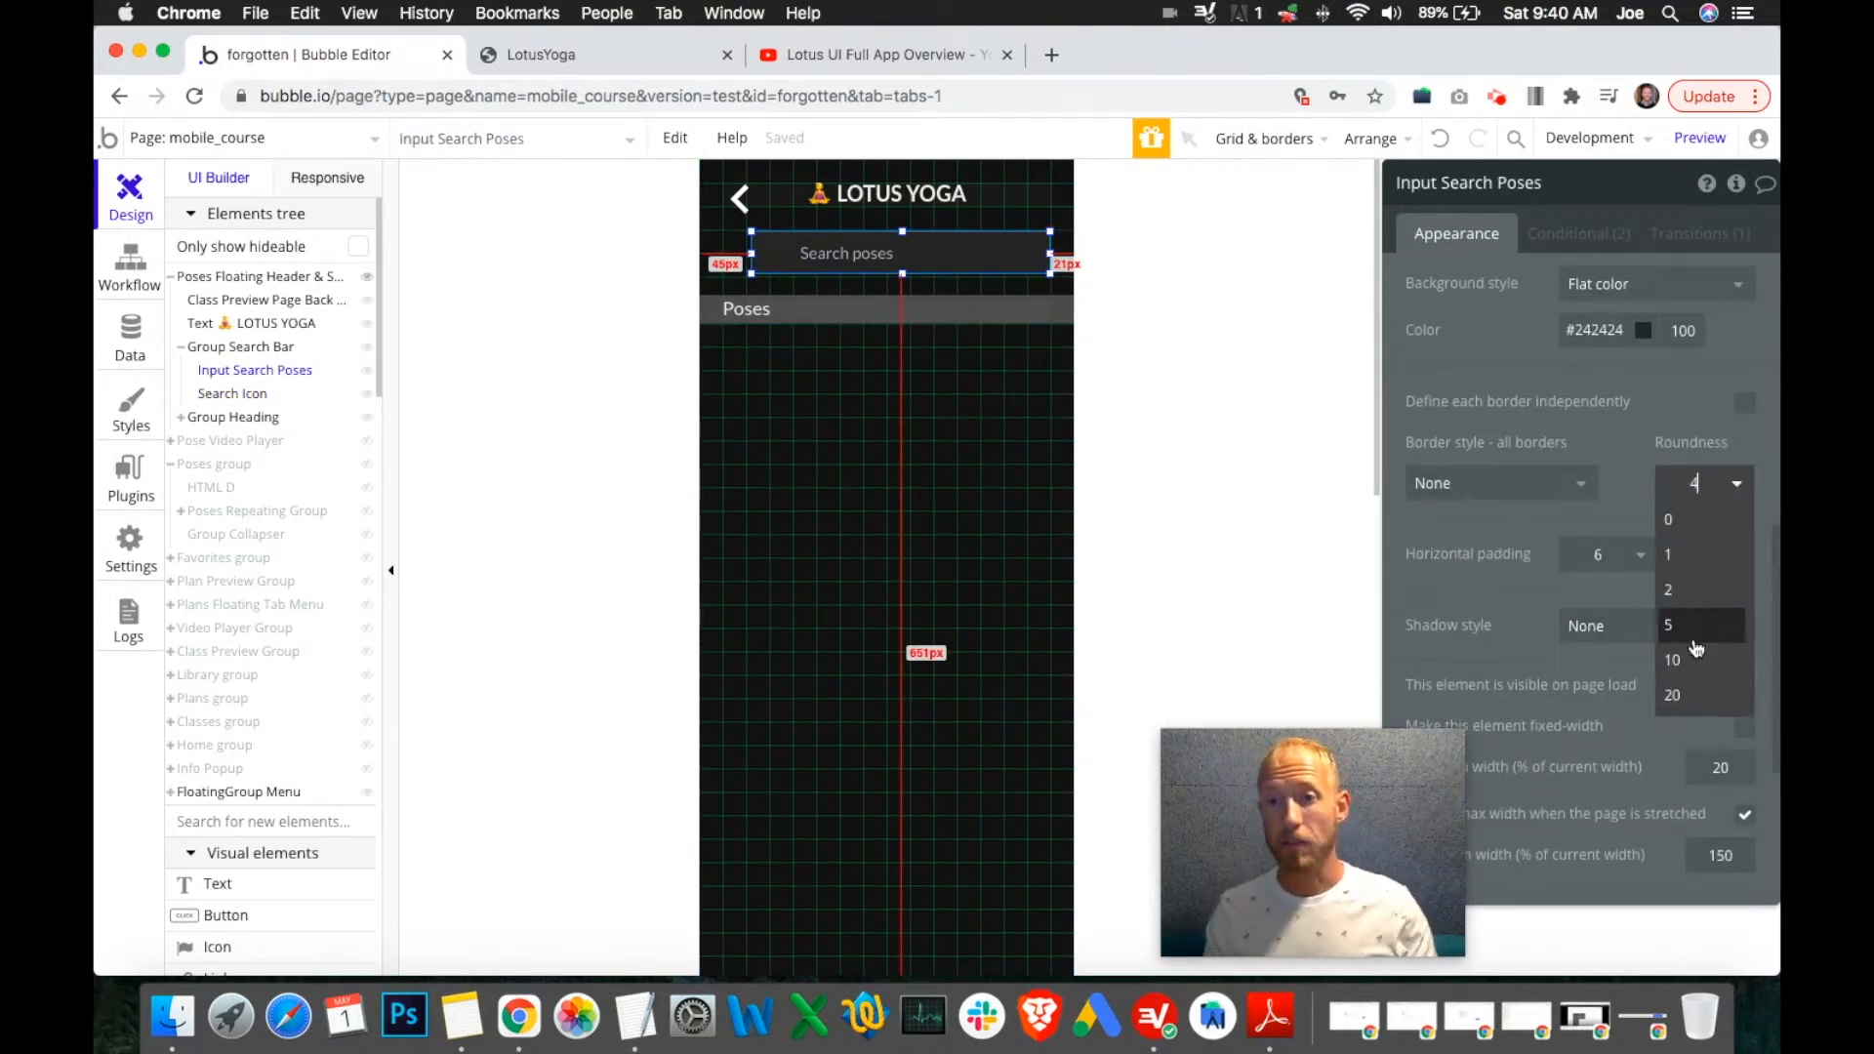
scroll(1640, 683, "down", 5)
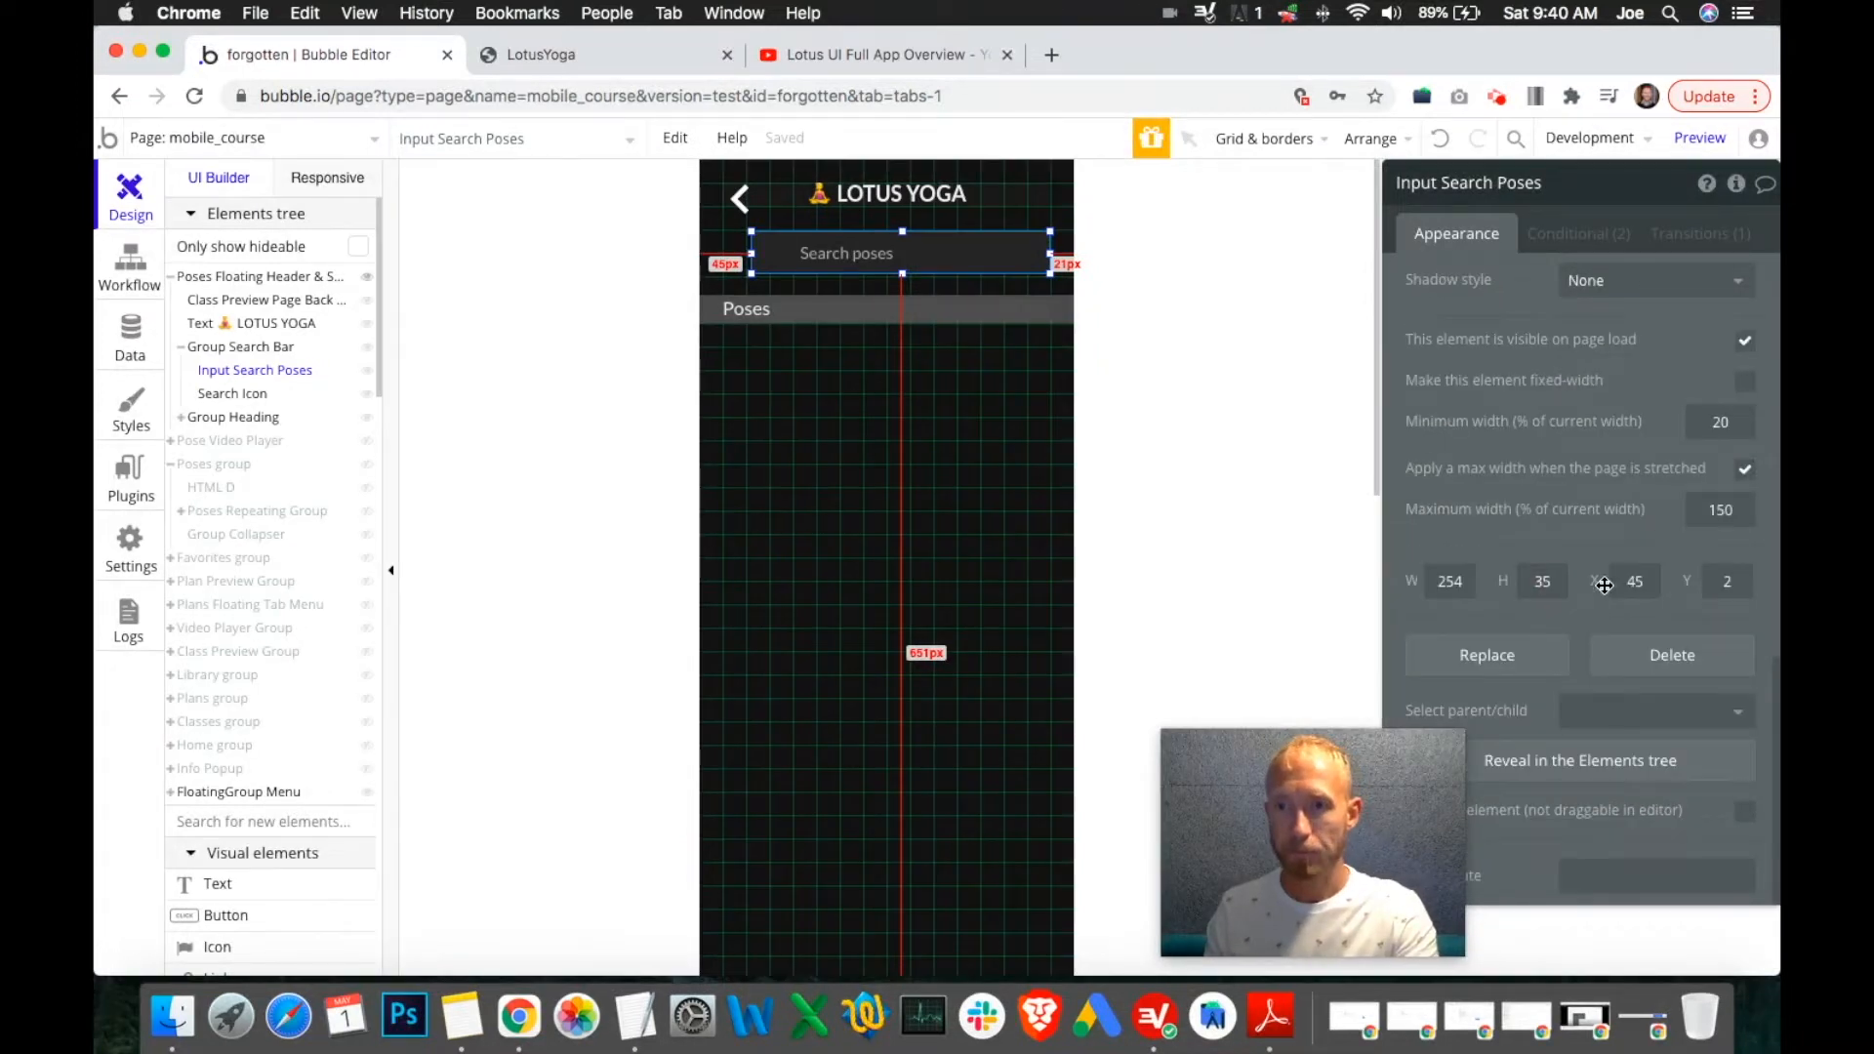
scroll(1698, 654, "up", 8)
scroll(1704, 654, "down", 5)
scroll(1709, 624, "up", 2)
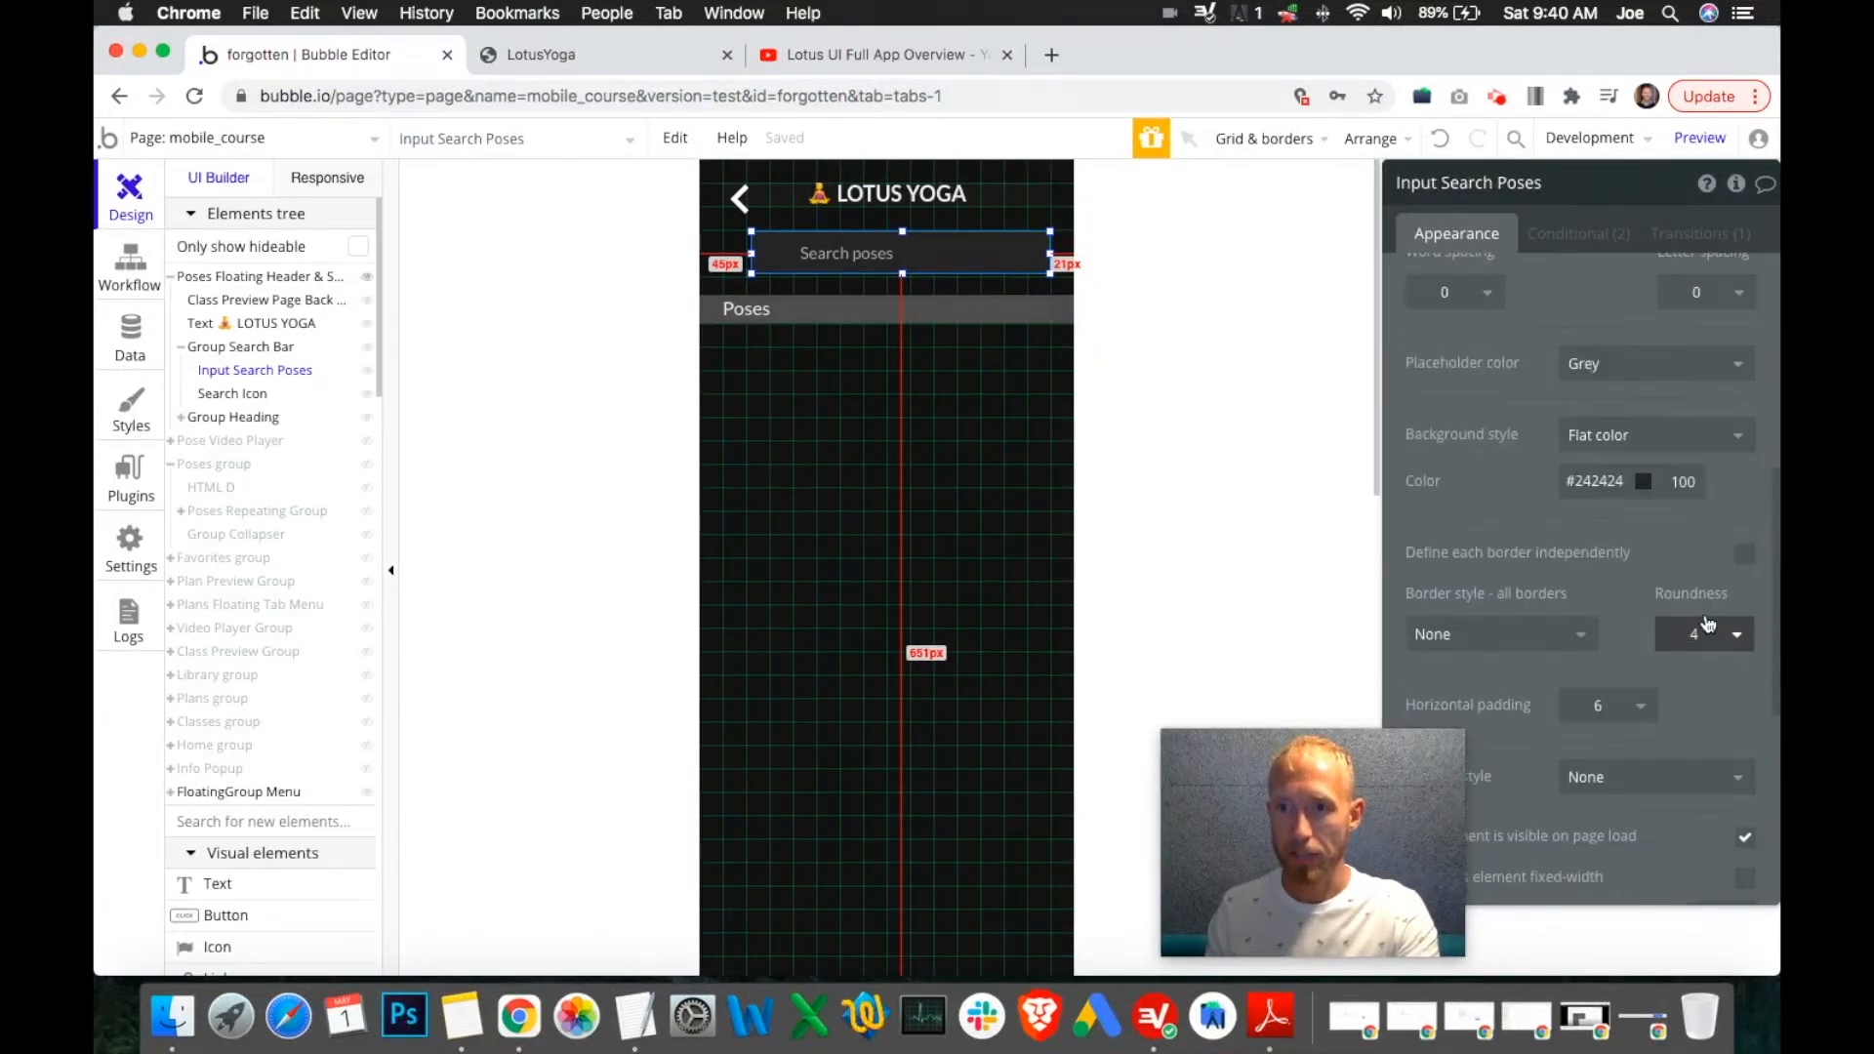
scroll(1718, 605, "up", 8)
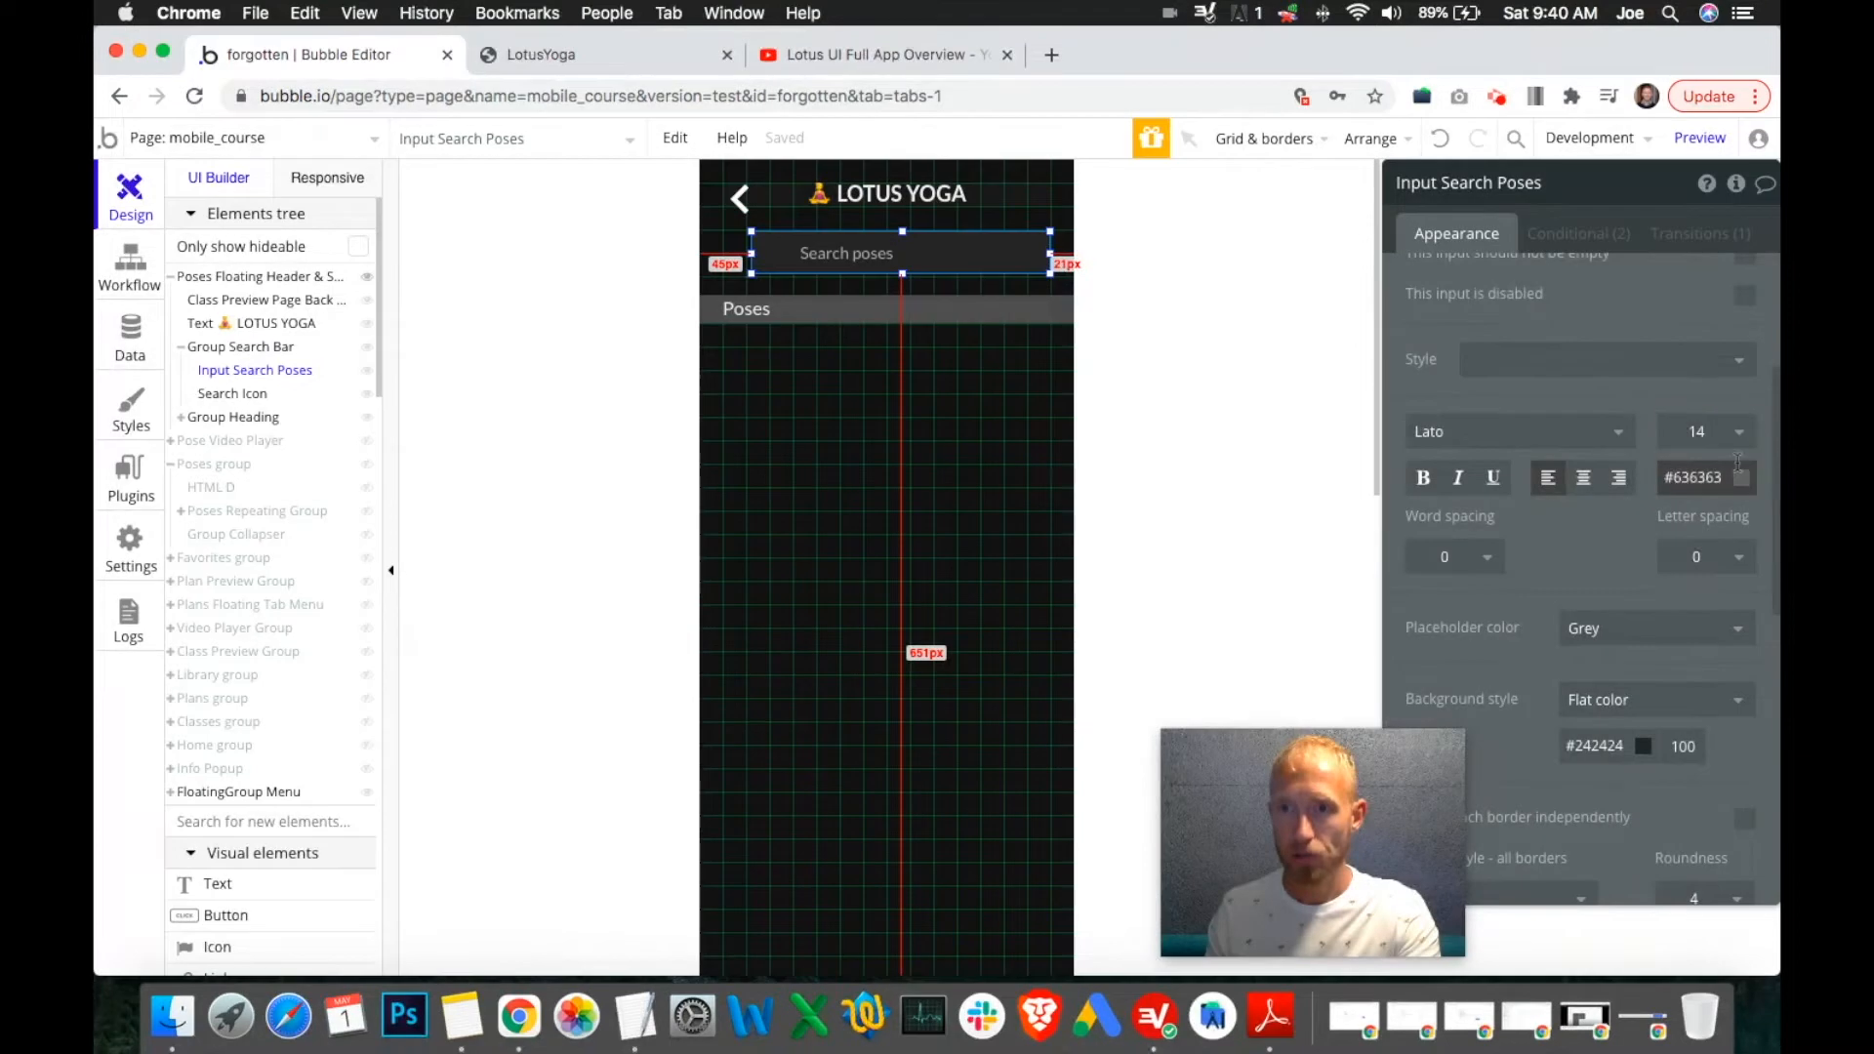
left_click_drag(1409, 798, 1181, 816)
scroll(1625, 625, "down", 10)
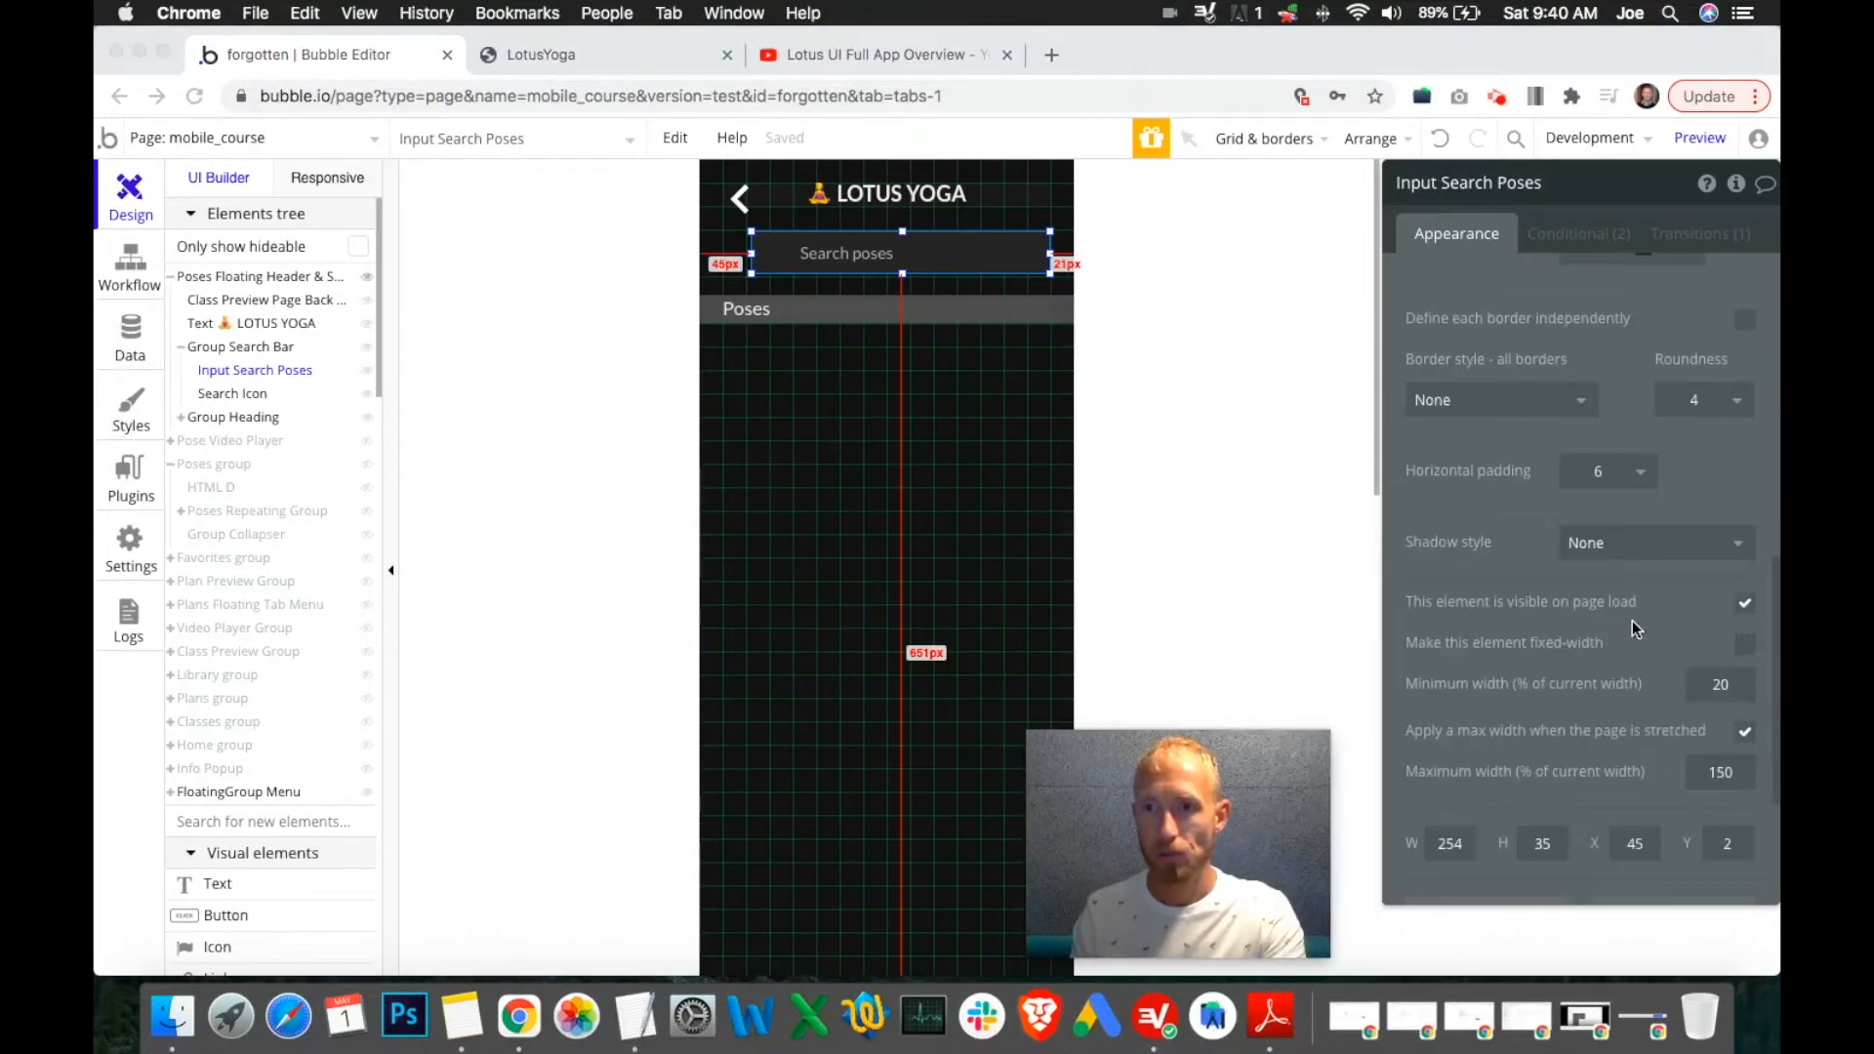
scroll(1699, 684, "down", 3)
scroll(1681, 678, "up", 8)
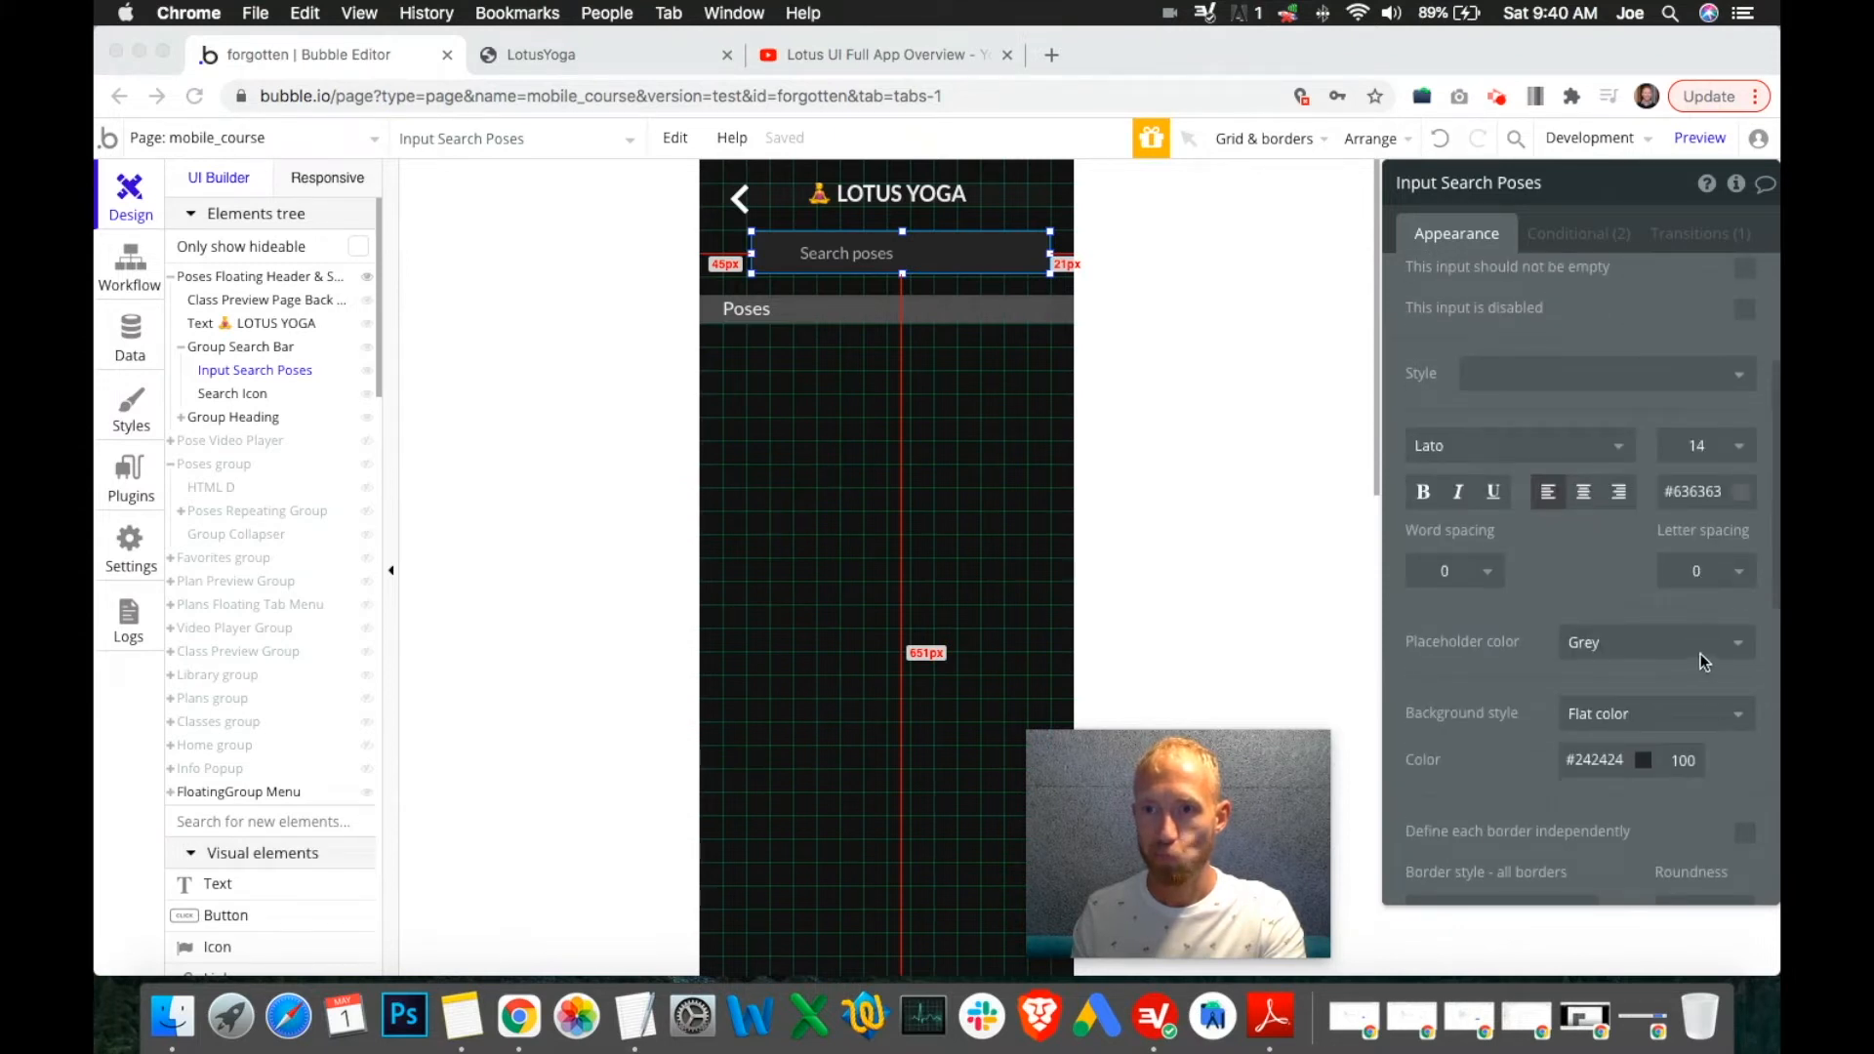
scroll(1703, 656, "down", 3)
left_click(1717, 712)
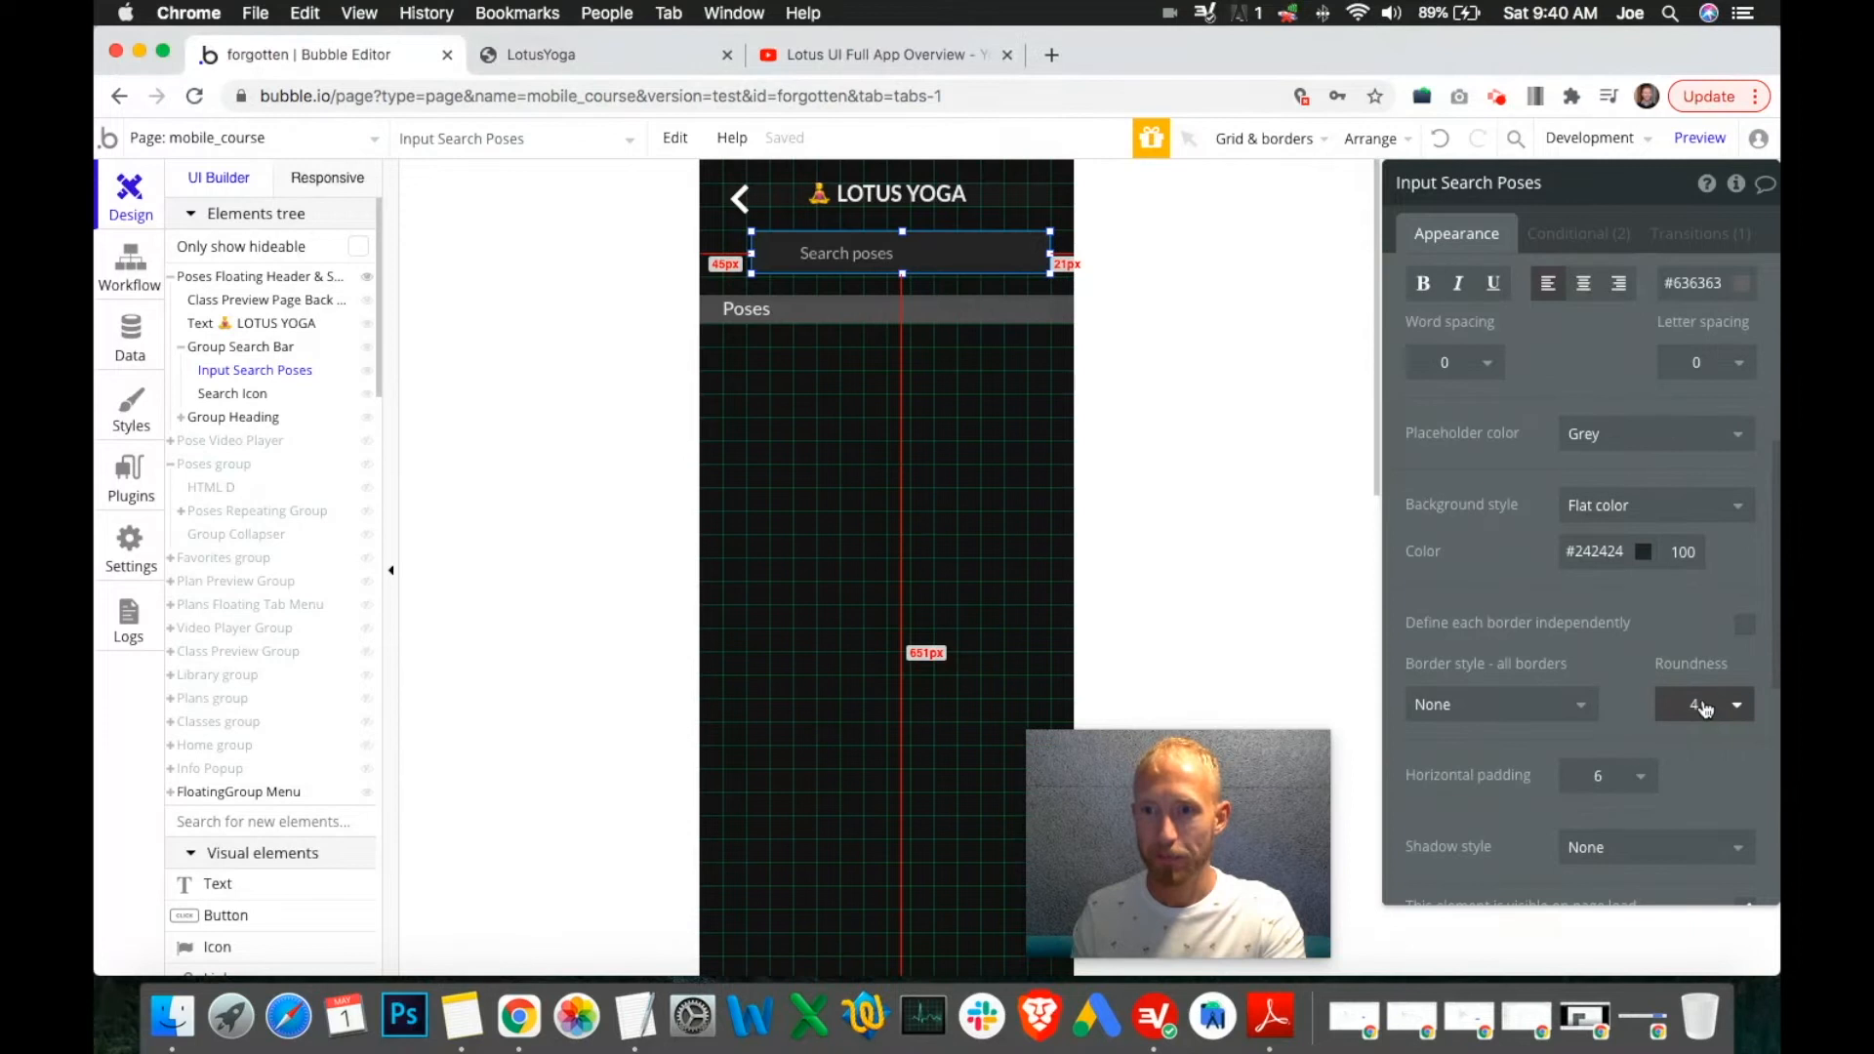
left_click(1708, 705)
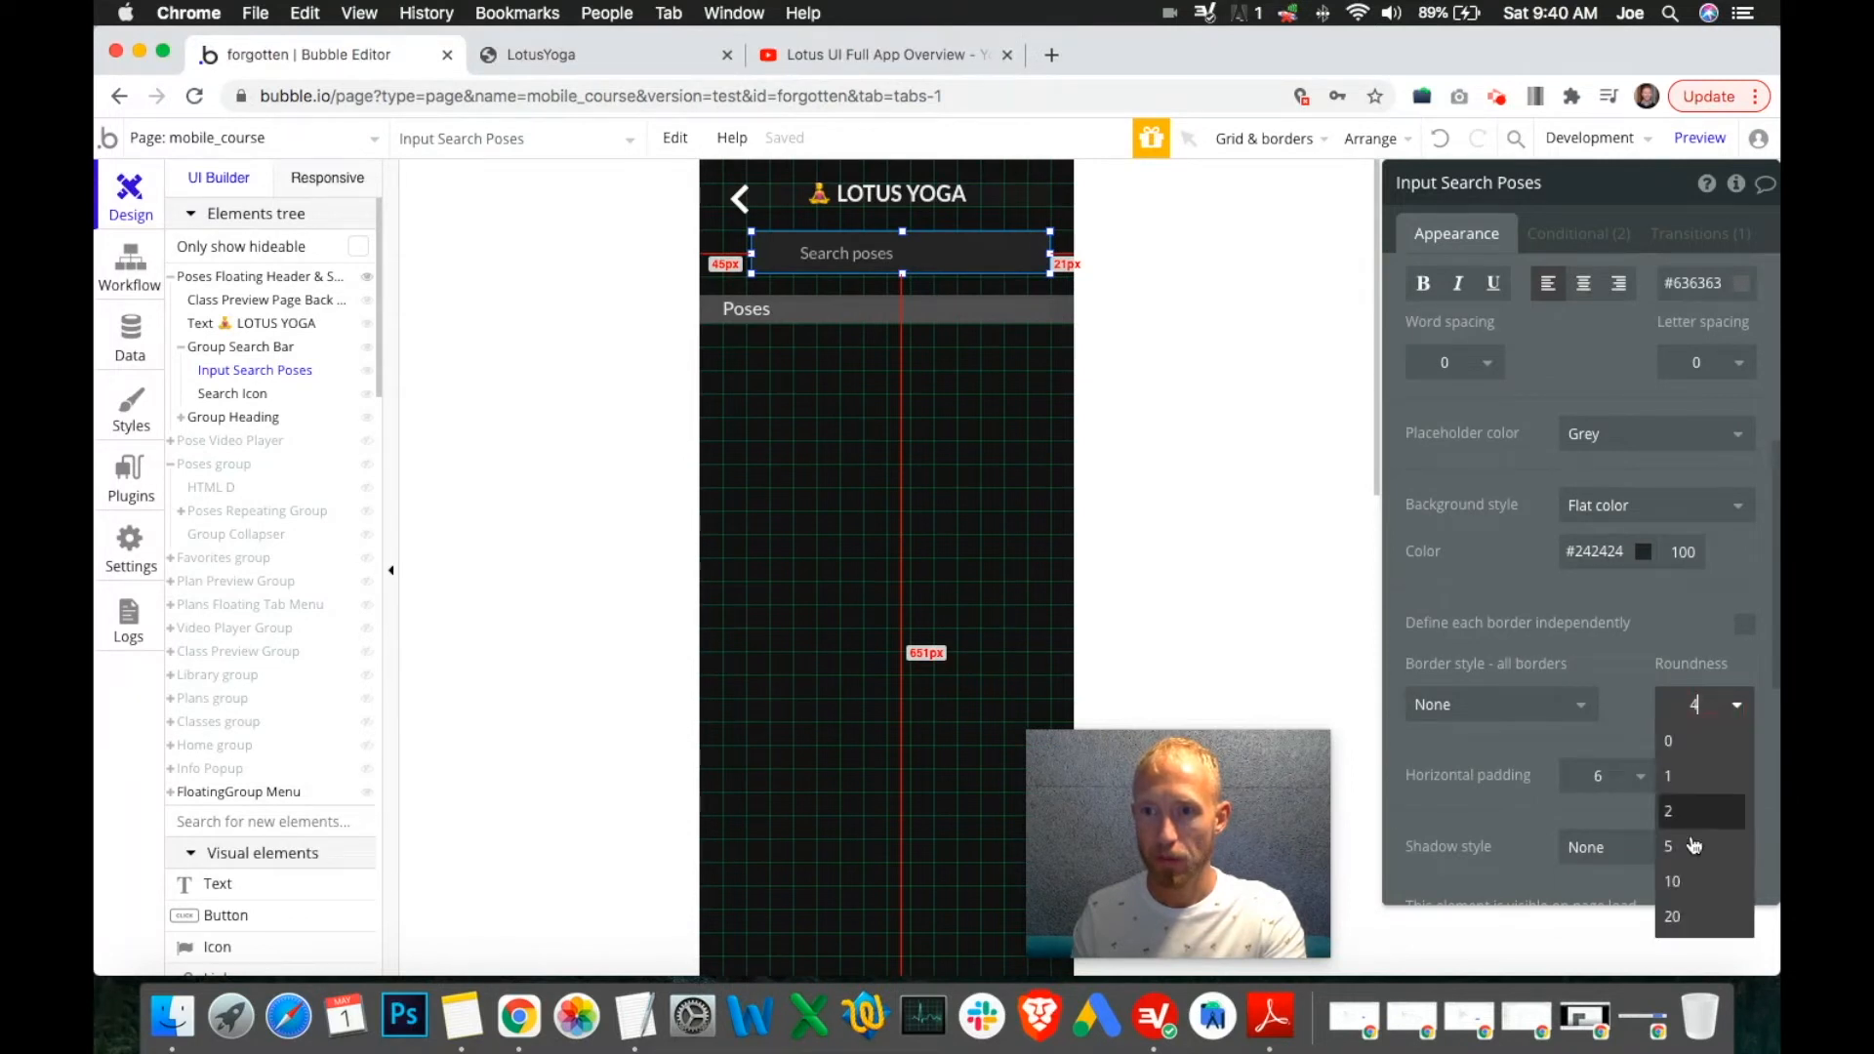
left_click(1694, 883)
left_click(1029, 484)
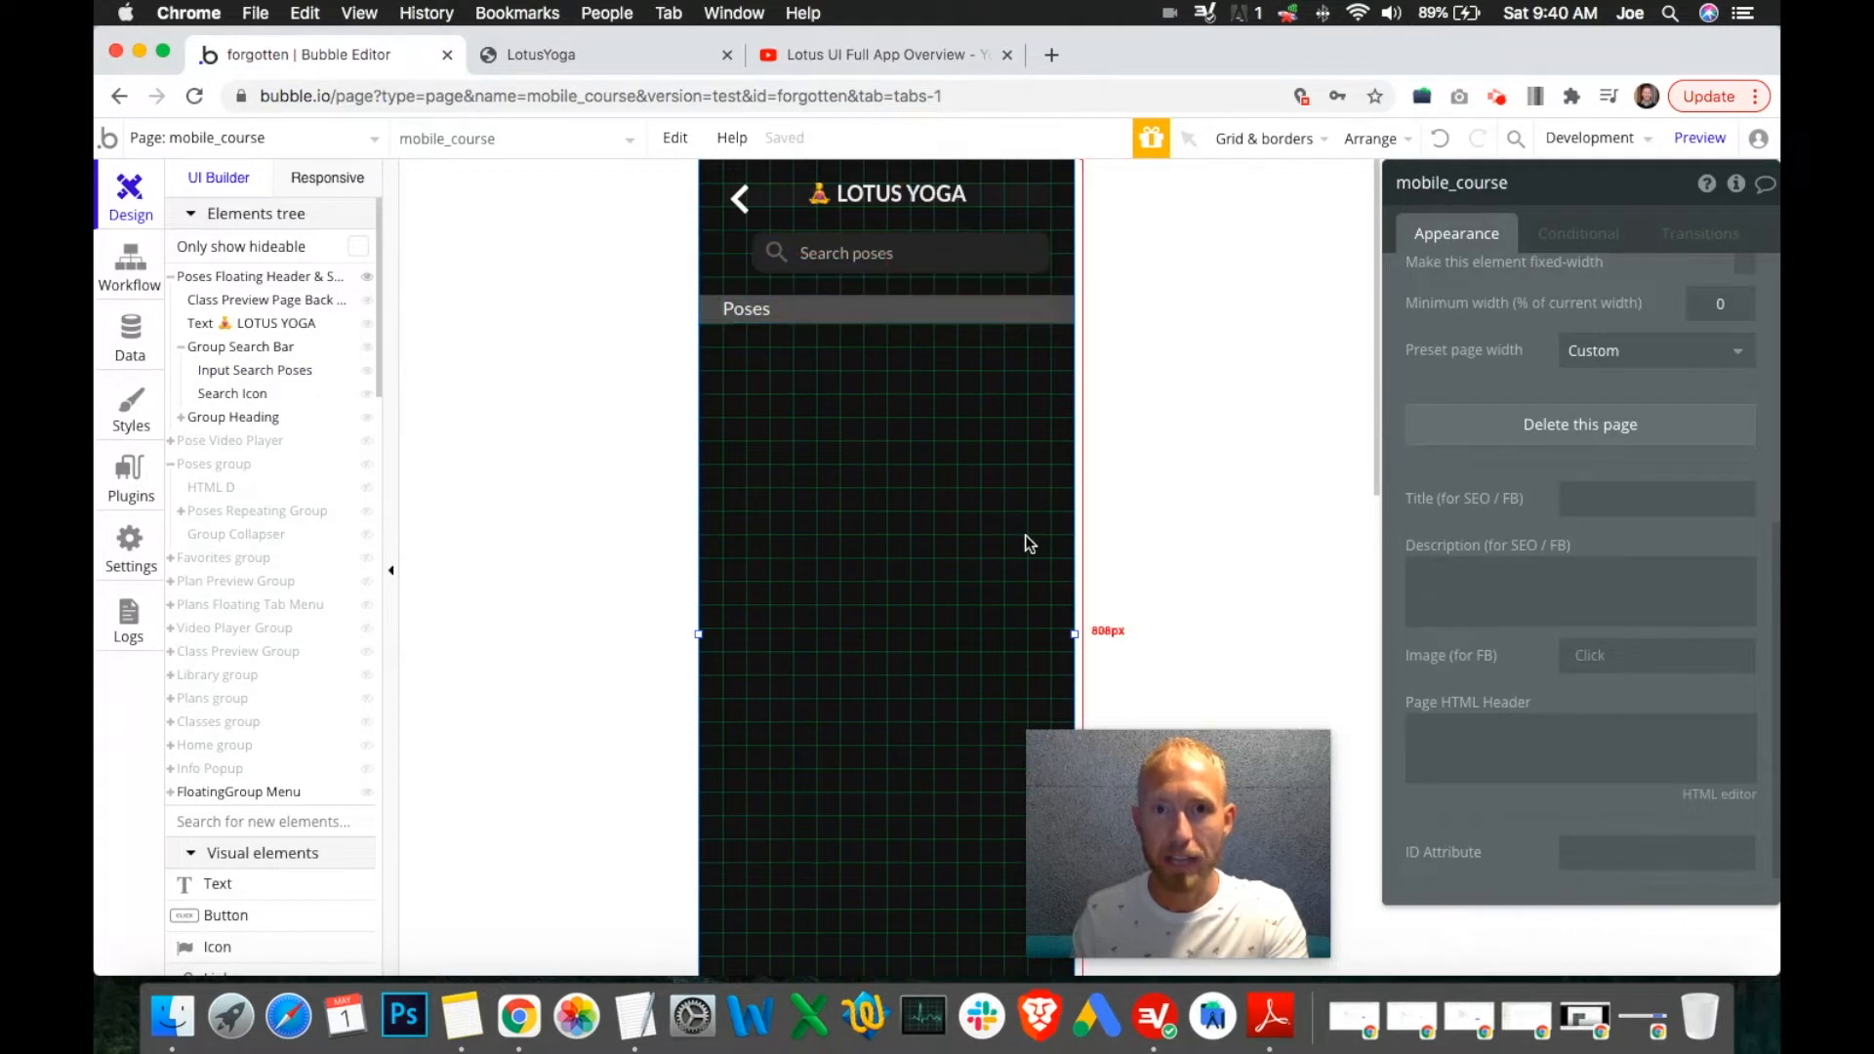
Check the Poses screen's search bar in the Lotus UI overview video on YouTube, returning to the Bubble editor.
left_click(874, 54)
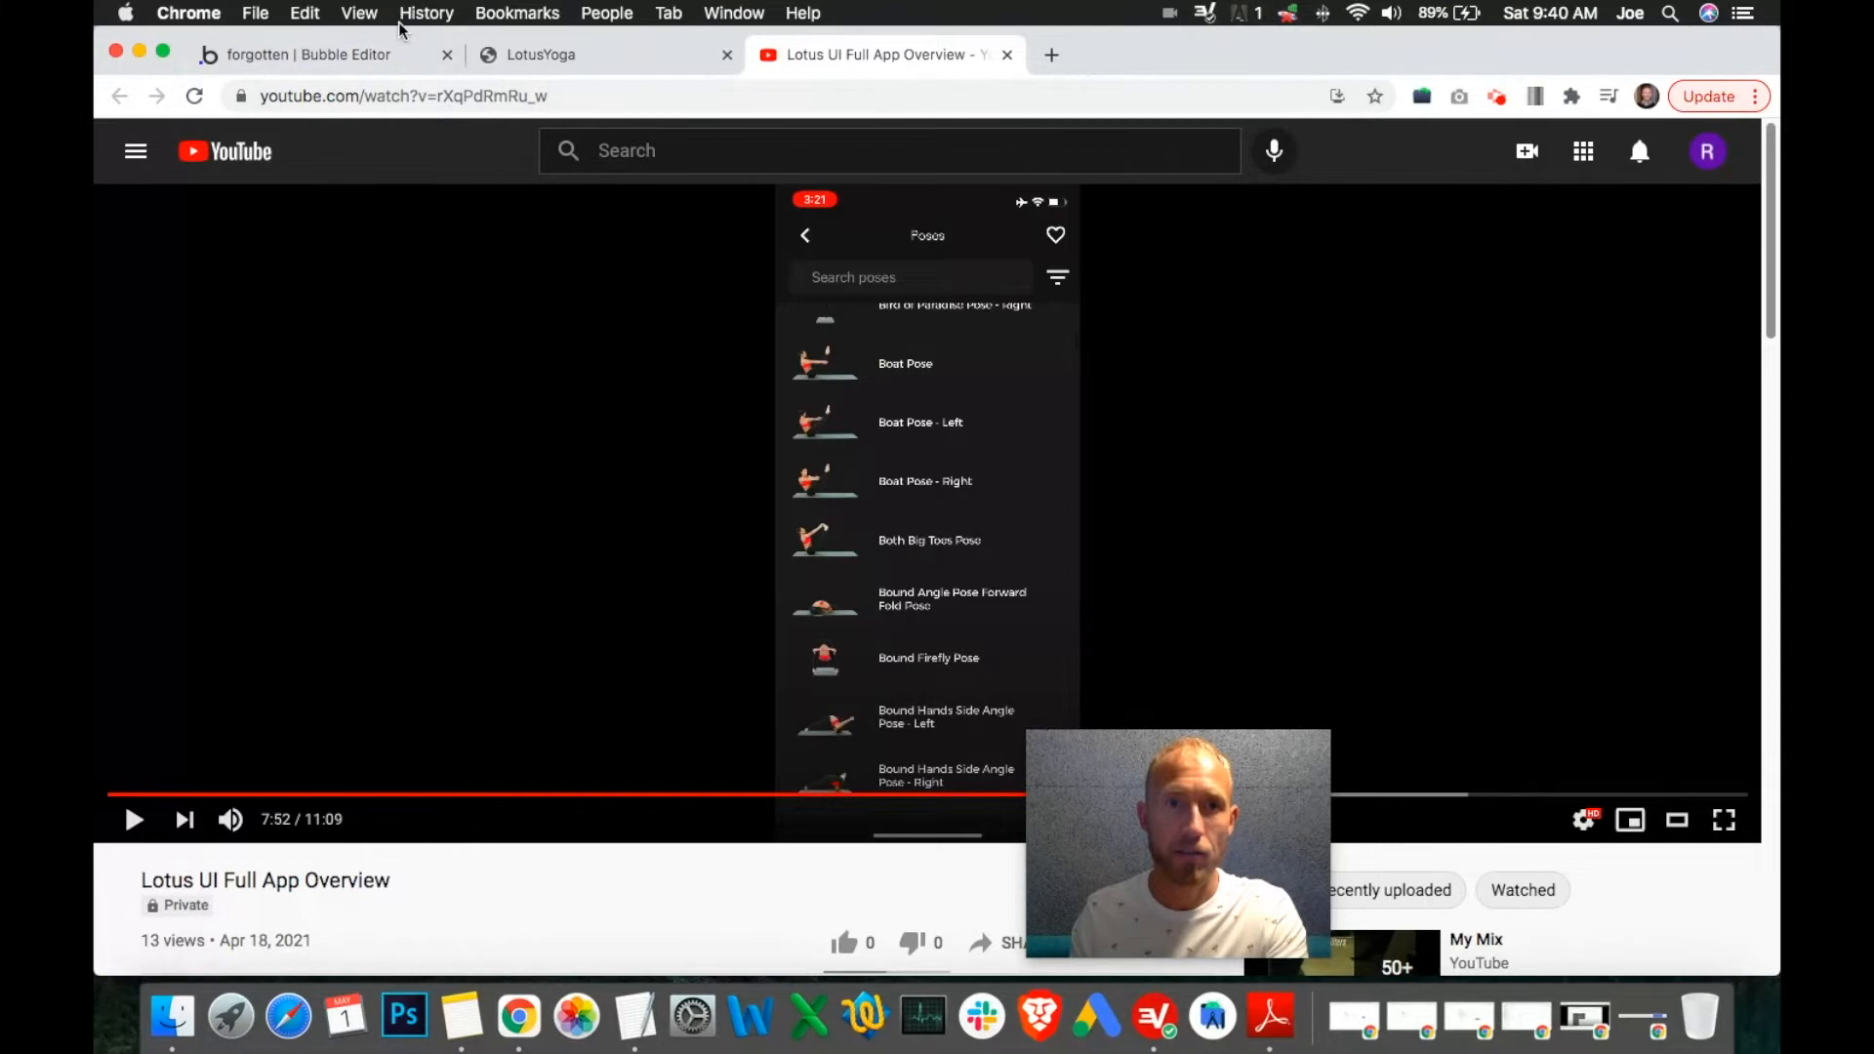
left_click(410, 54)
scroll(1644, 586, "up", 4)
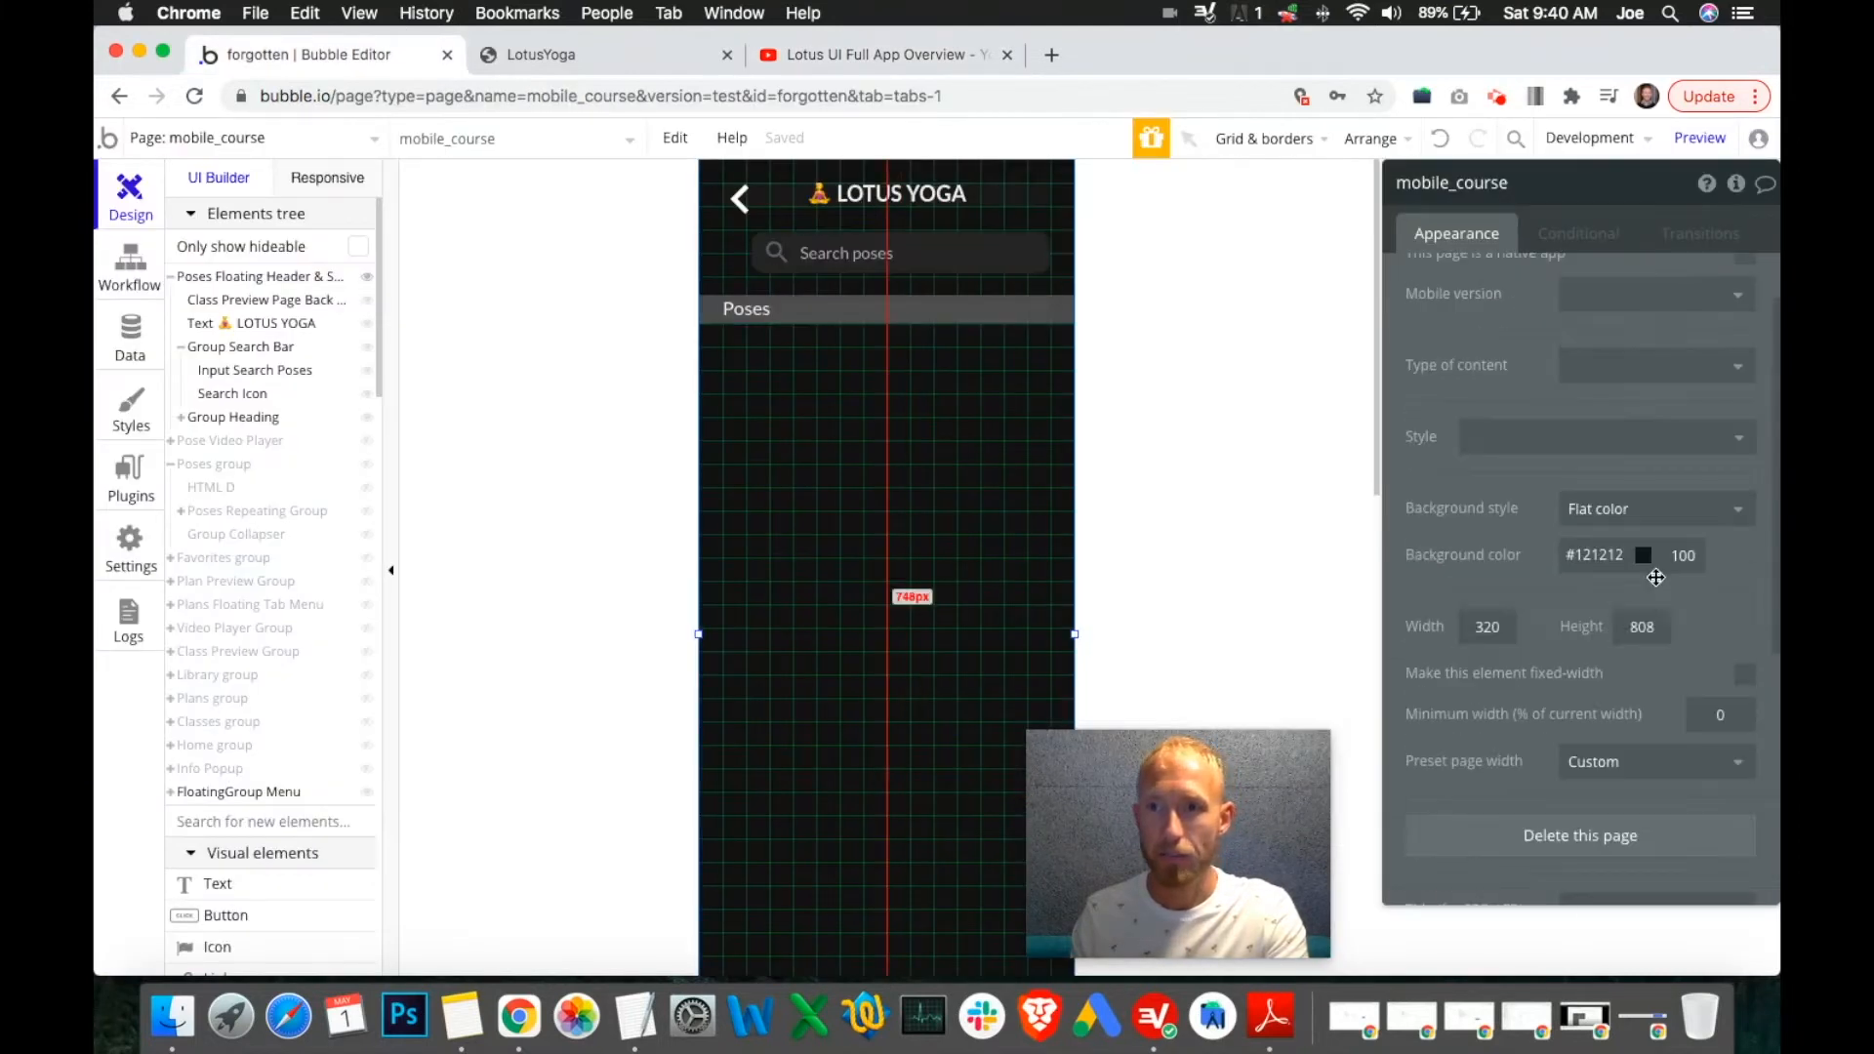
scroll(1698, 645, "up", 2)
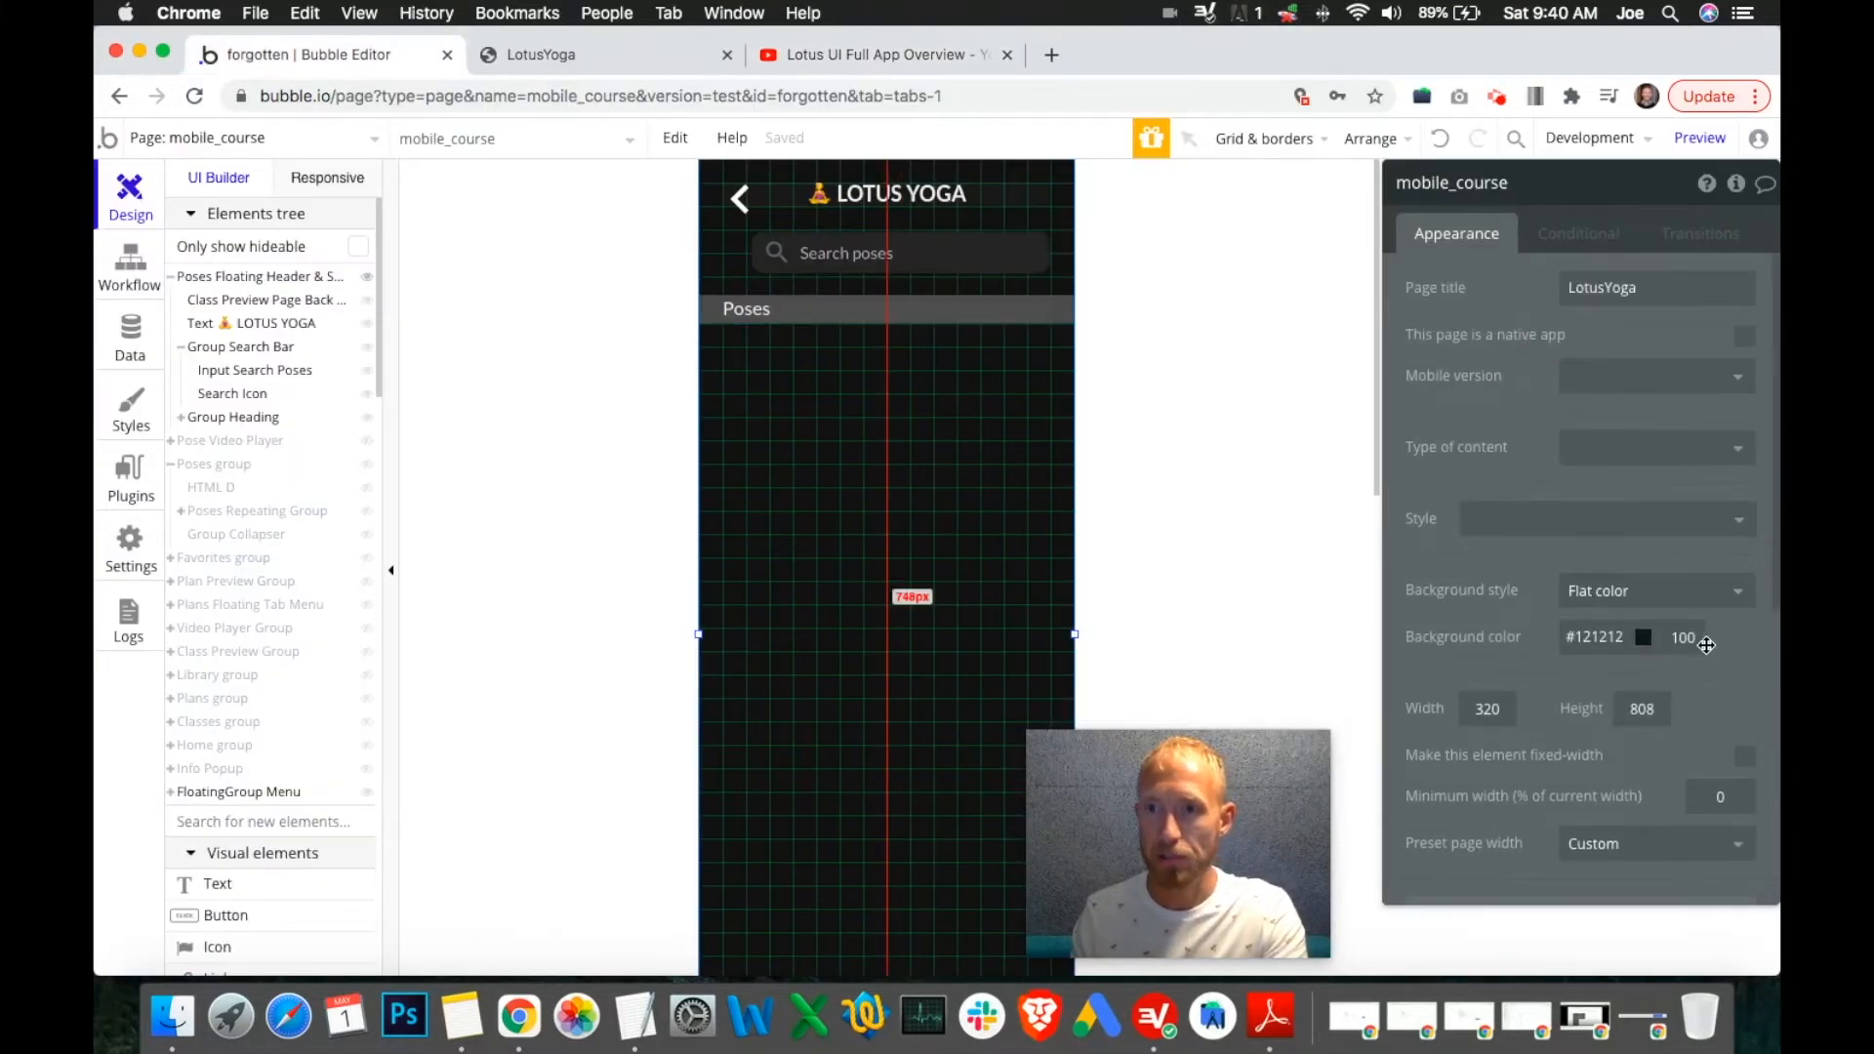
scroll(1713, 657, "down", 5)
scroll(1713, 657, "down", 1)
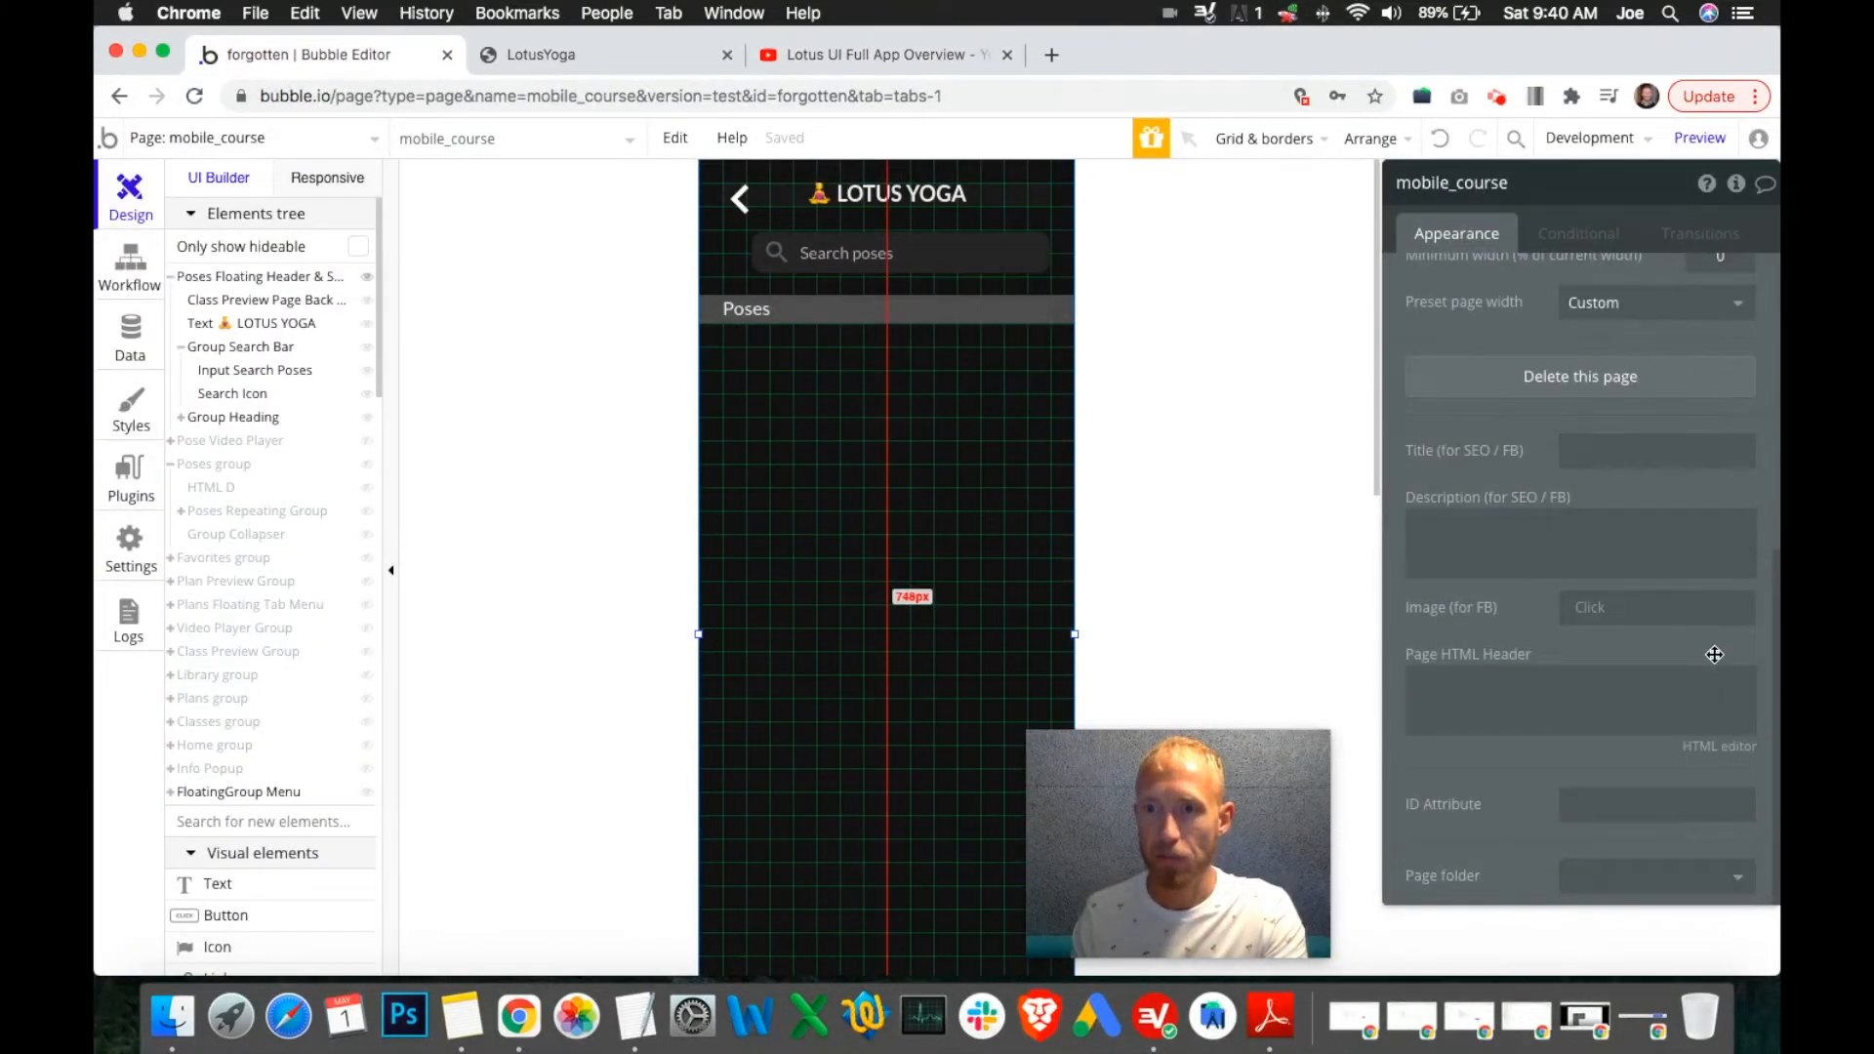
Set the search input's corner roundness to 20.
left_click(1016, 256)
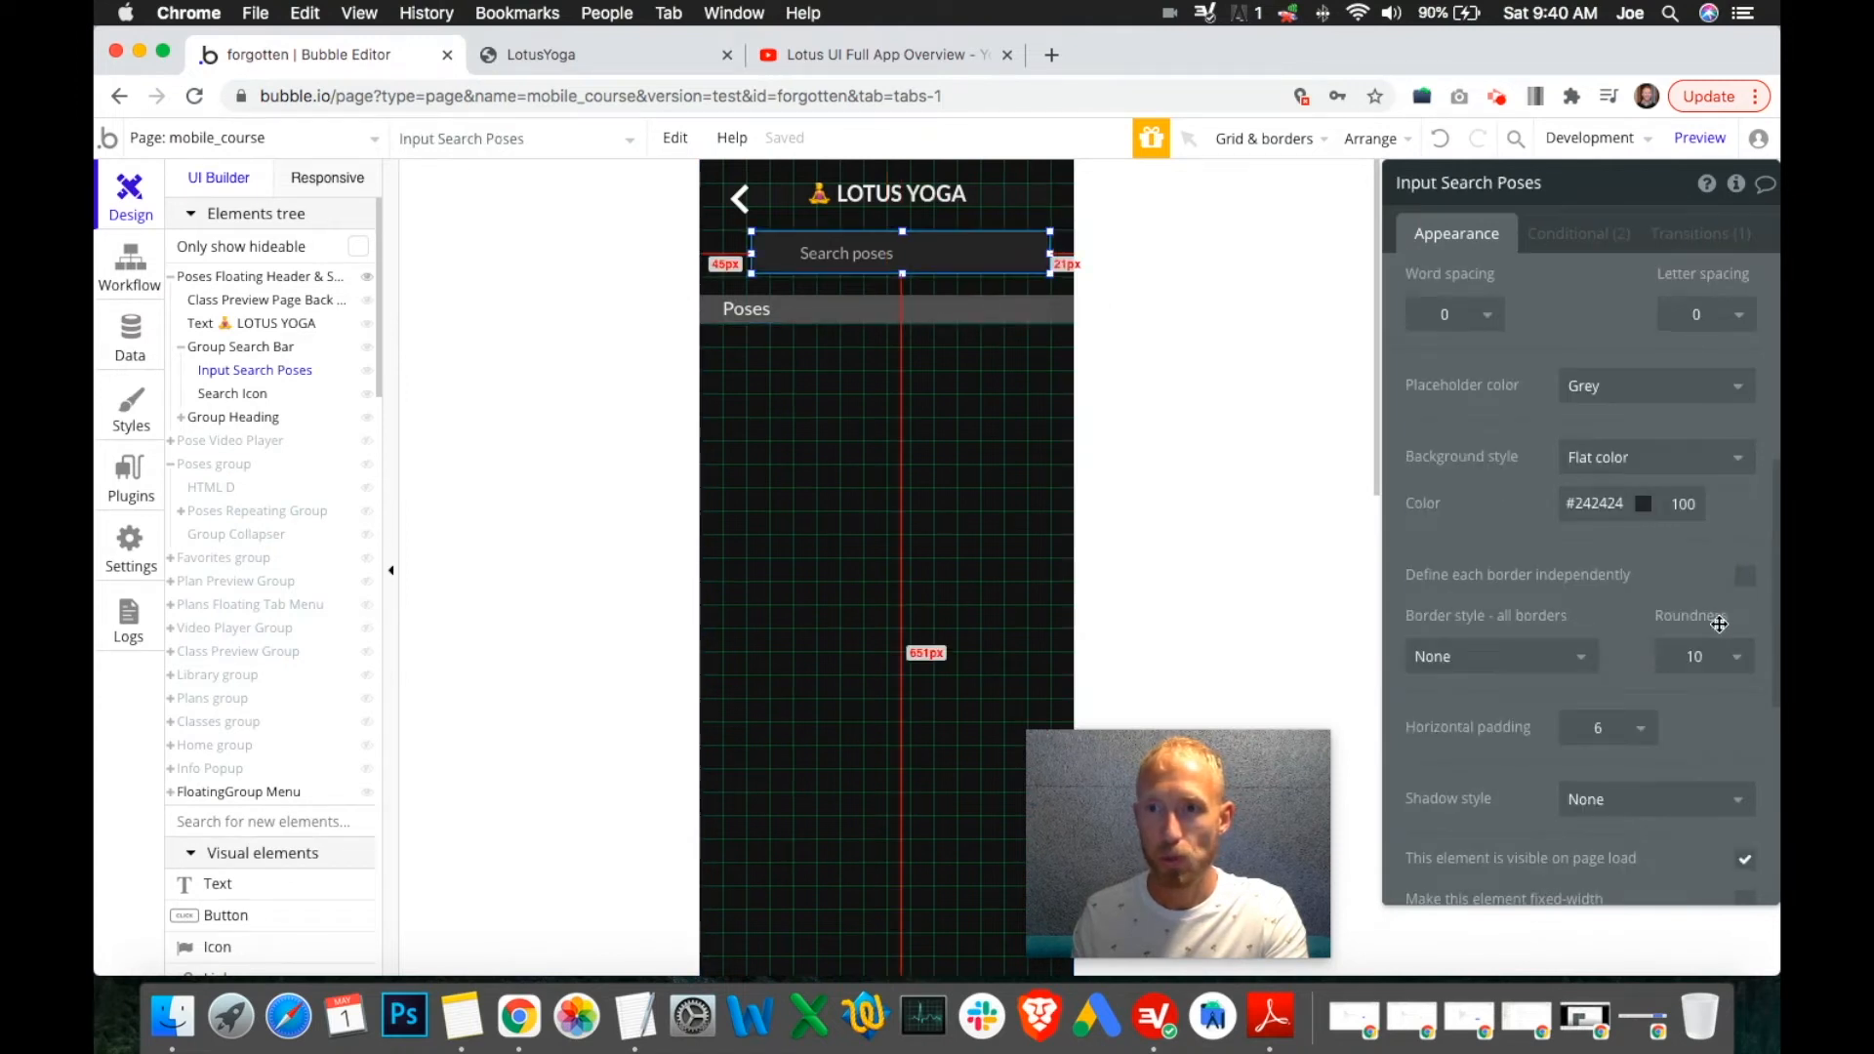
left_click(1699, 656)
left_click(1682, 869)
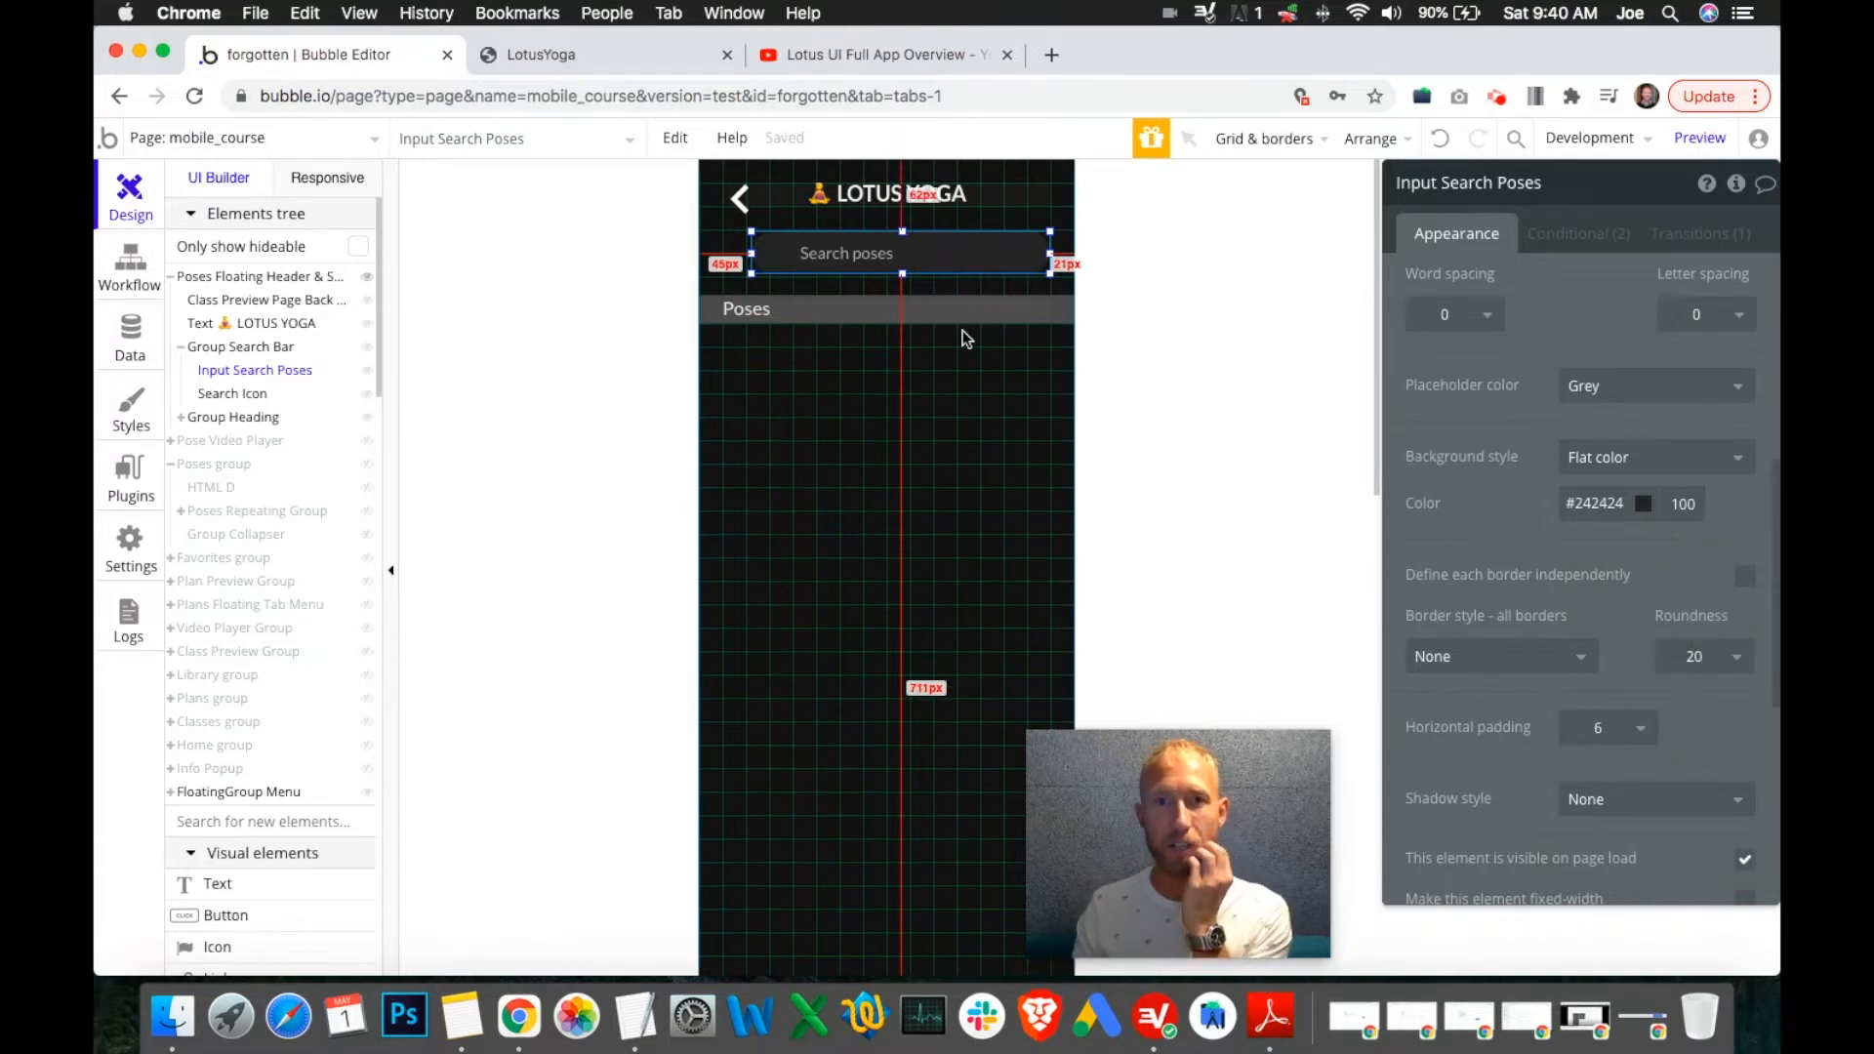
left_click(979, 388)
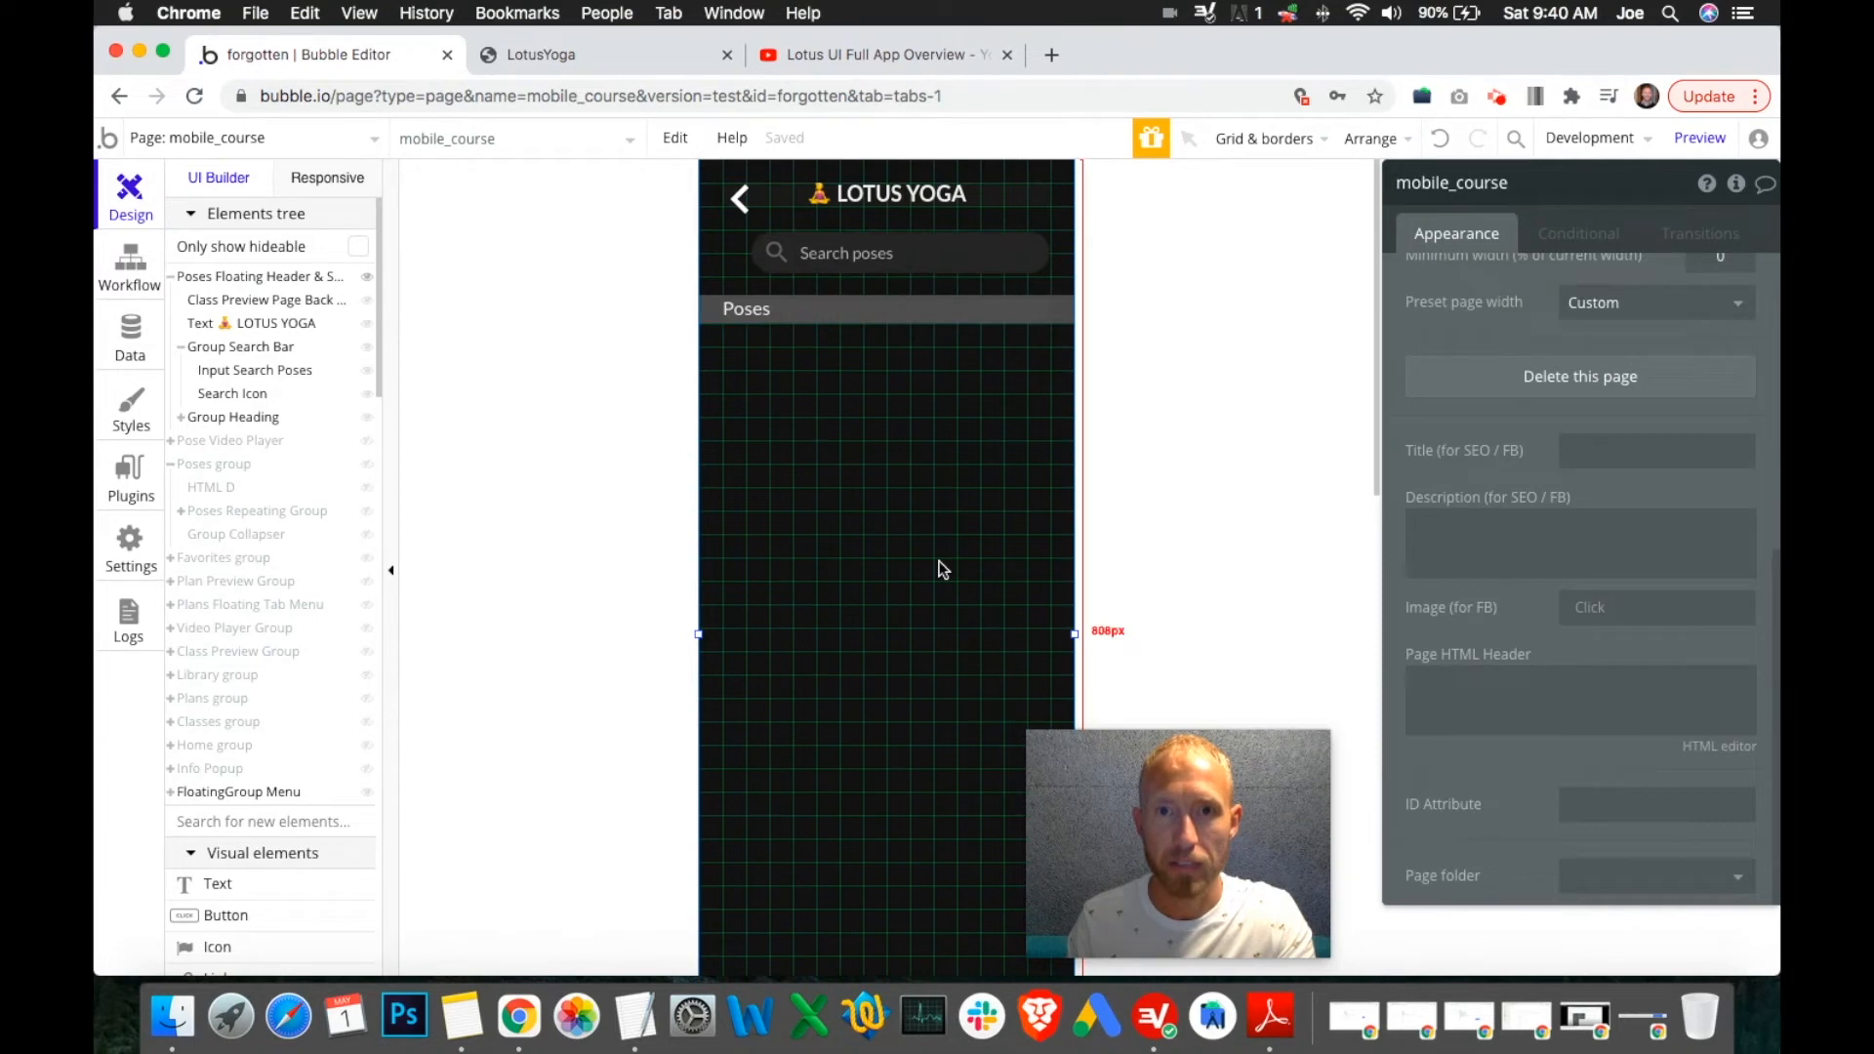
Center the search input horizontally within its group.
left_click(955, 257)
right_click(954, 258)
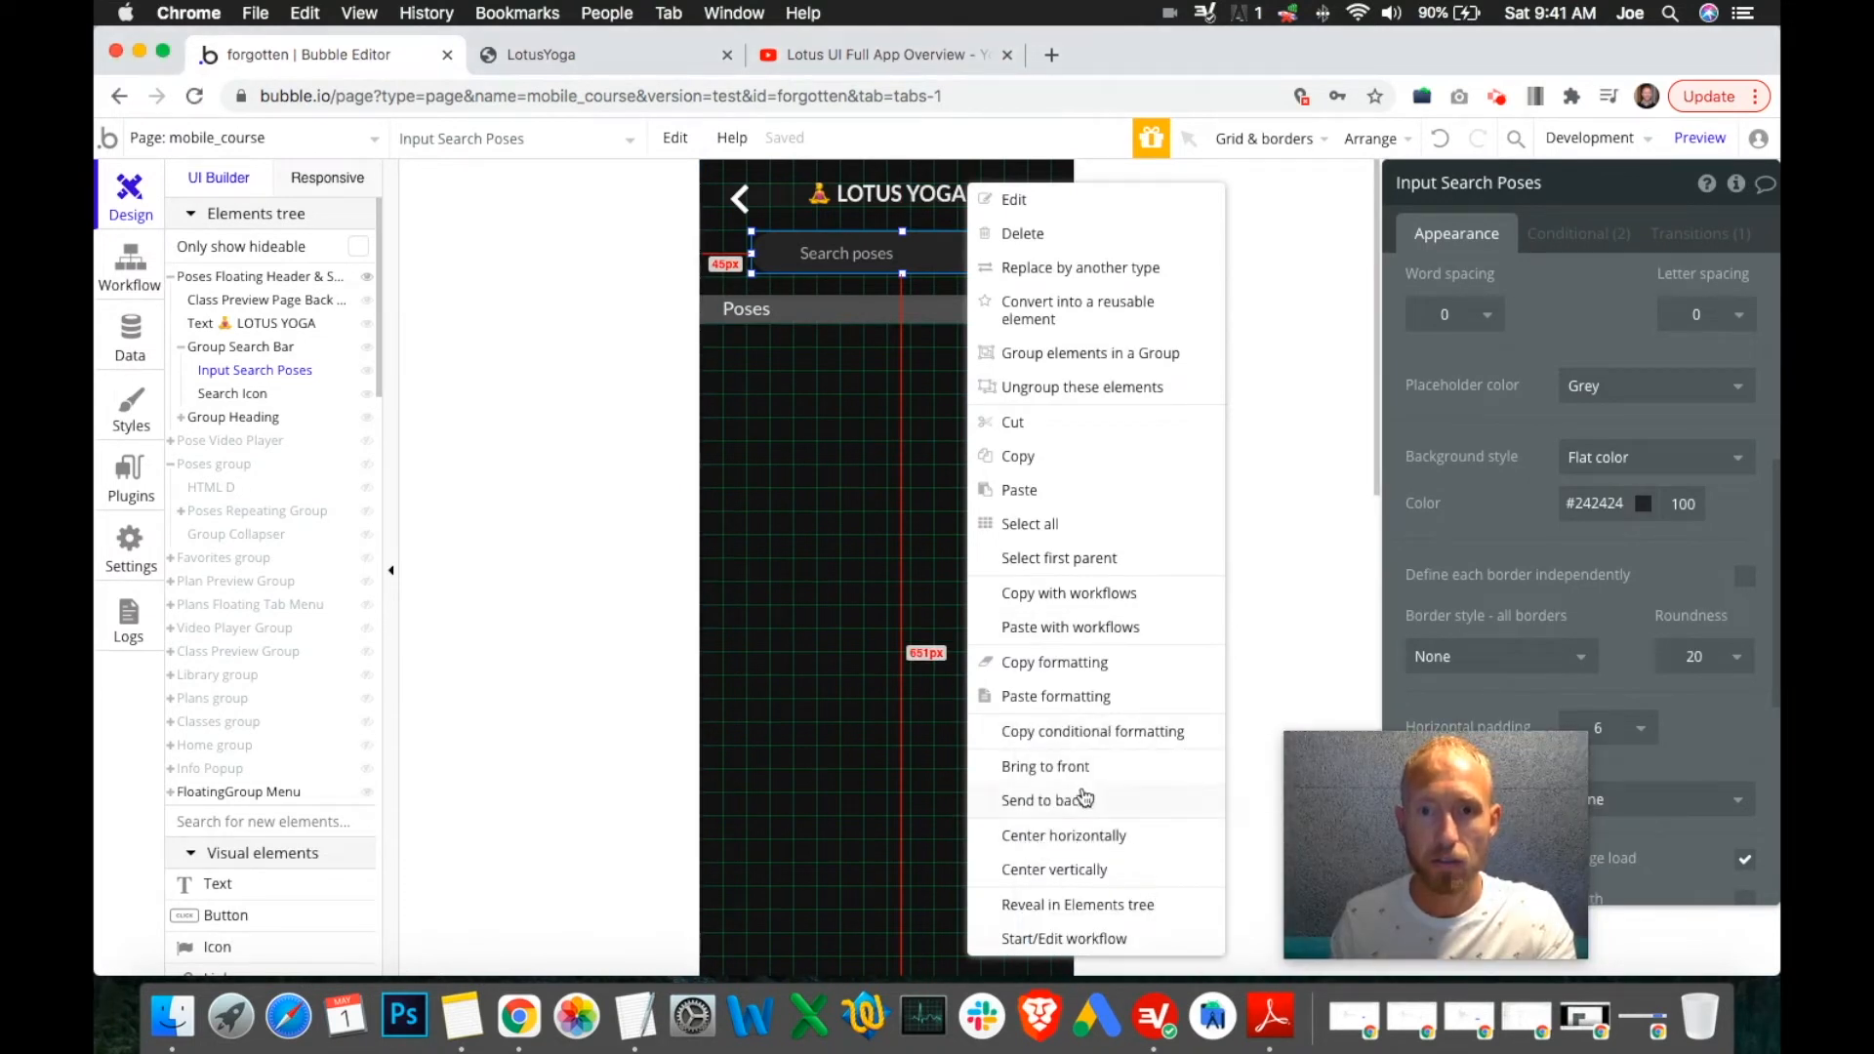
left_click(1093, 837)
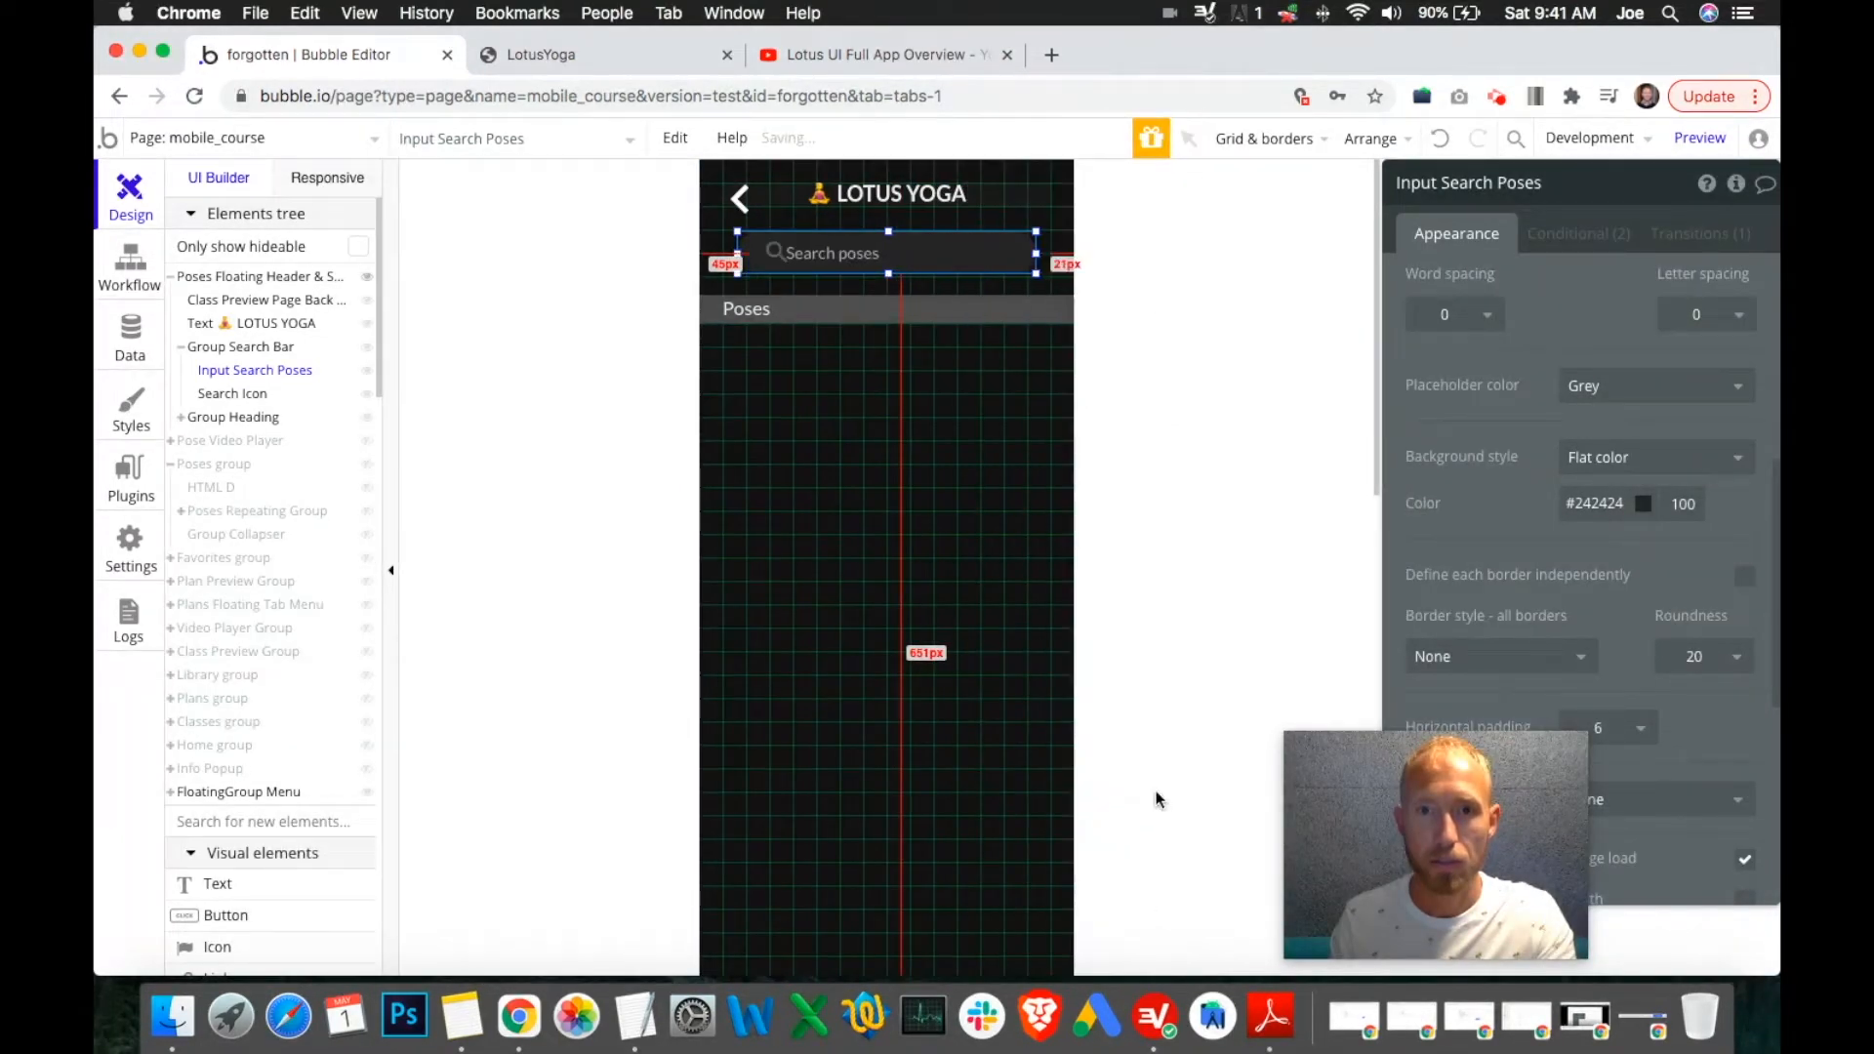
left_click(915, 495)
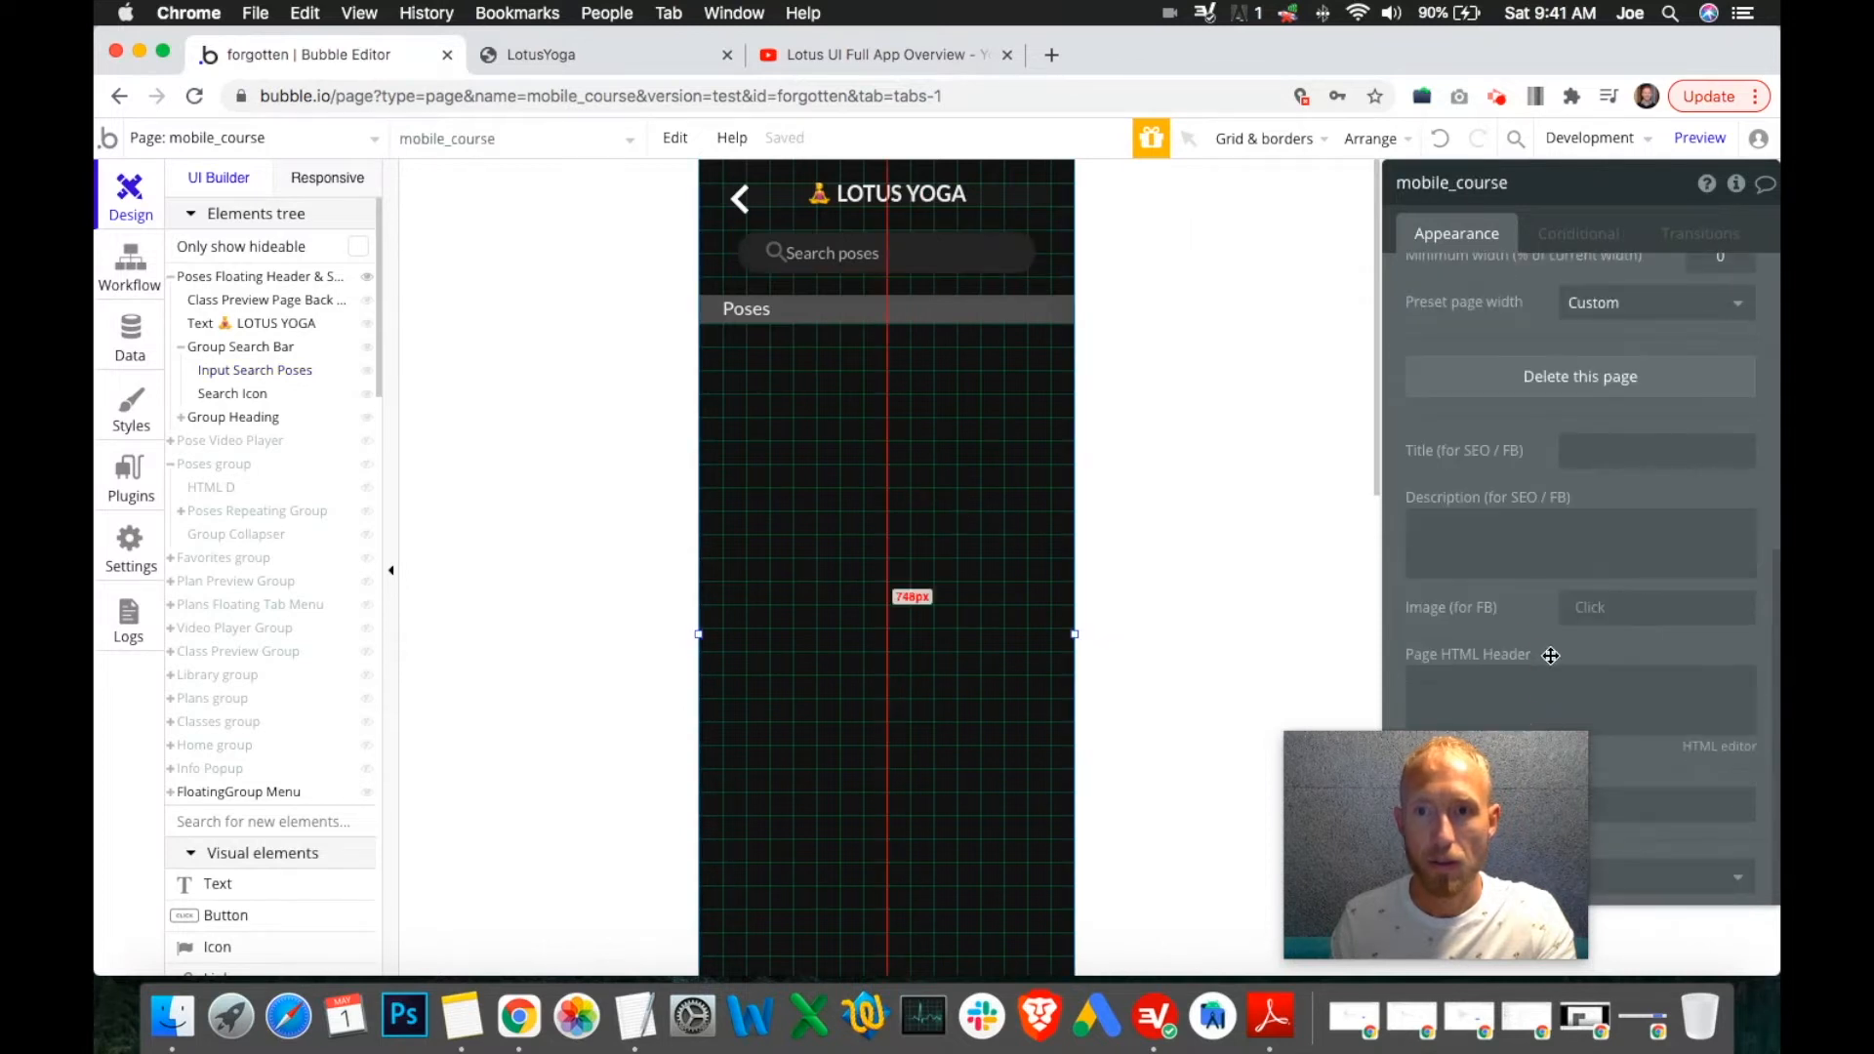
Widen the search input to 280 with an X position of 20, keeping it centered horizontally in its group.
left_click(1019, 251)
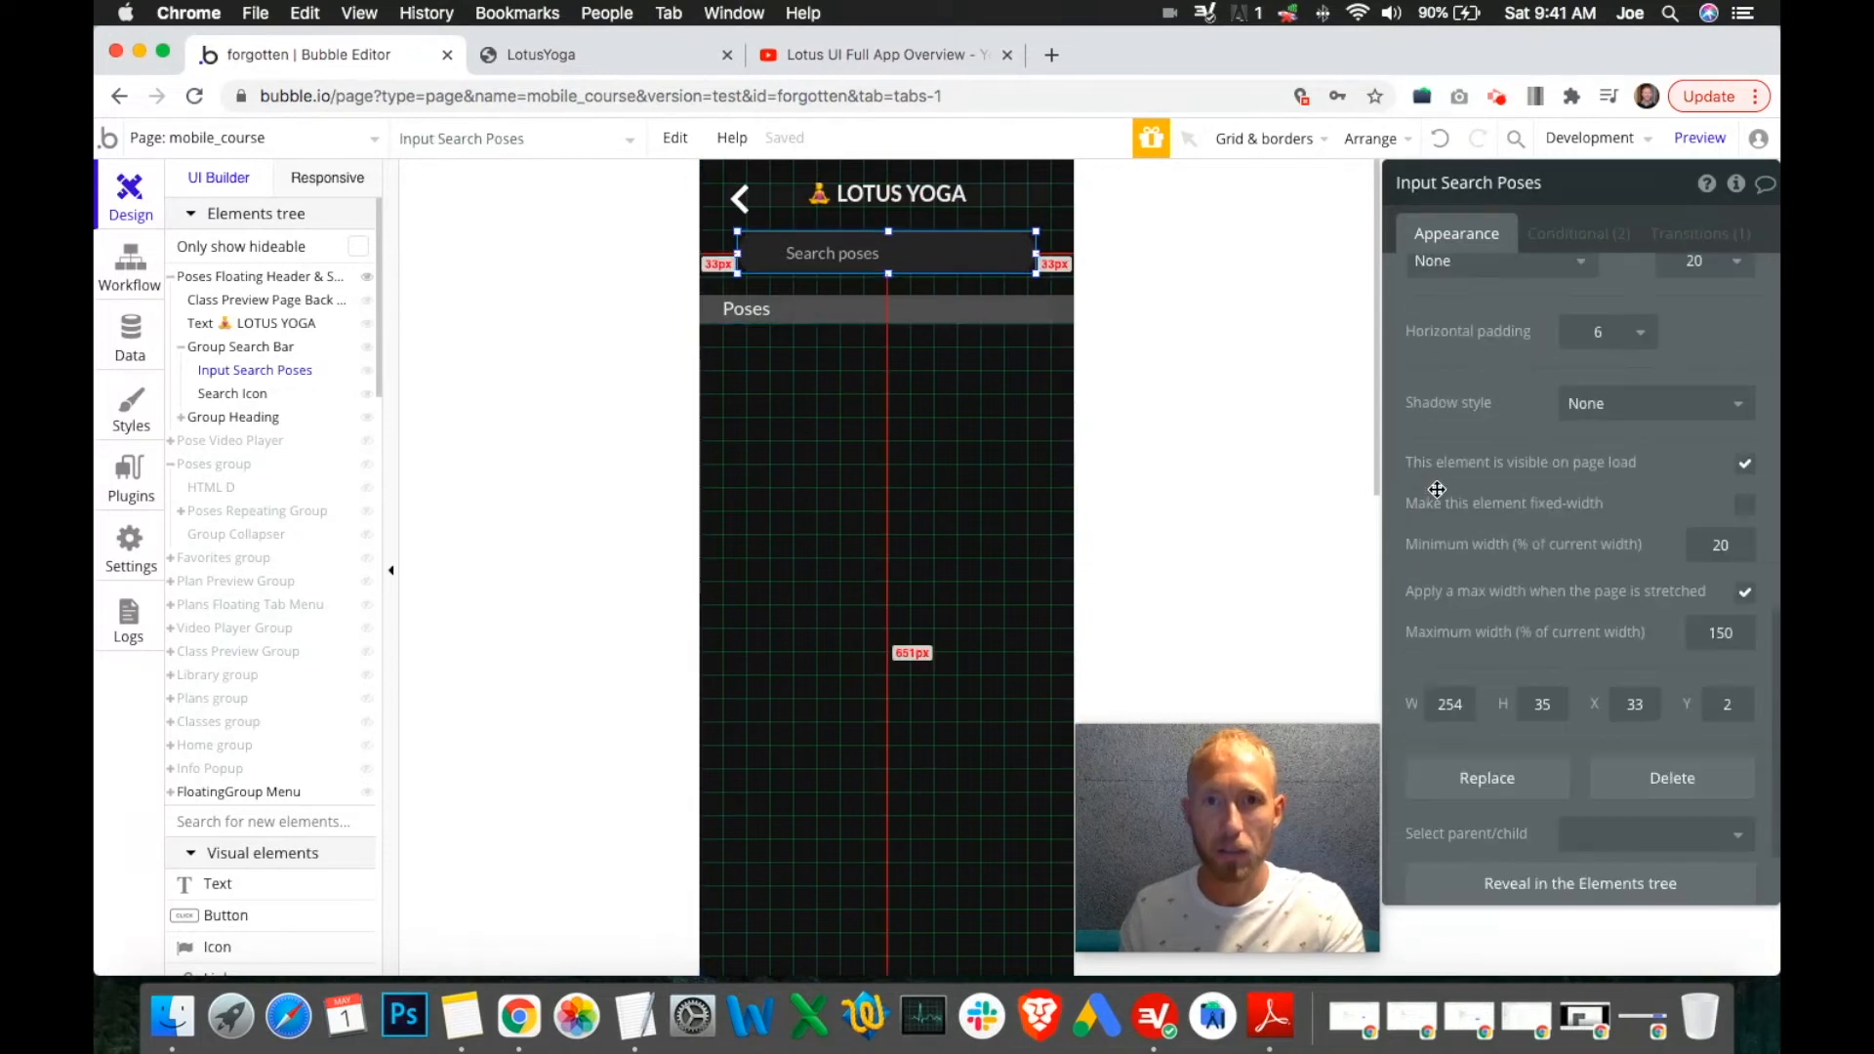
double_click(1455, 695)
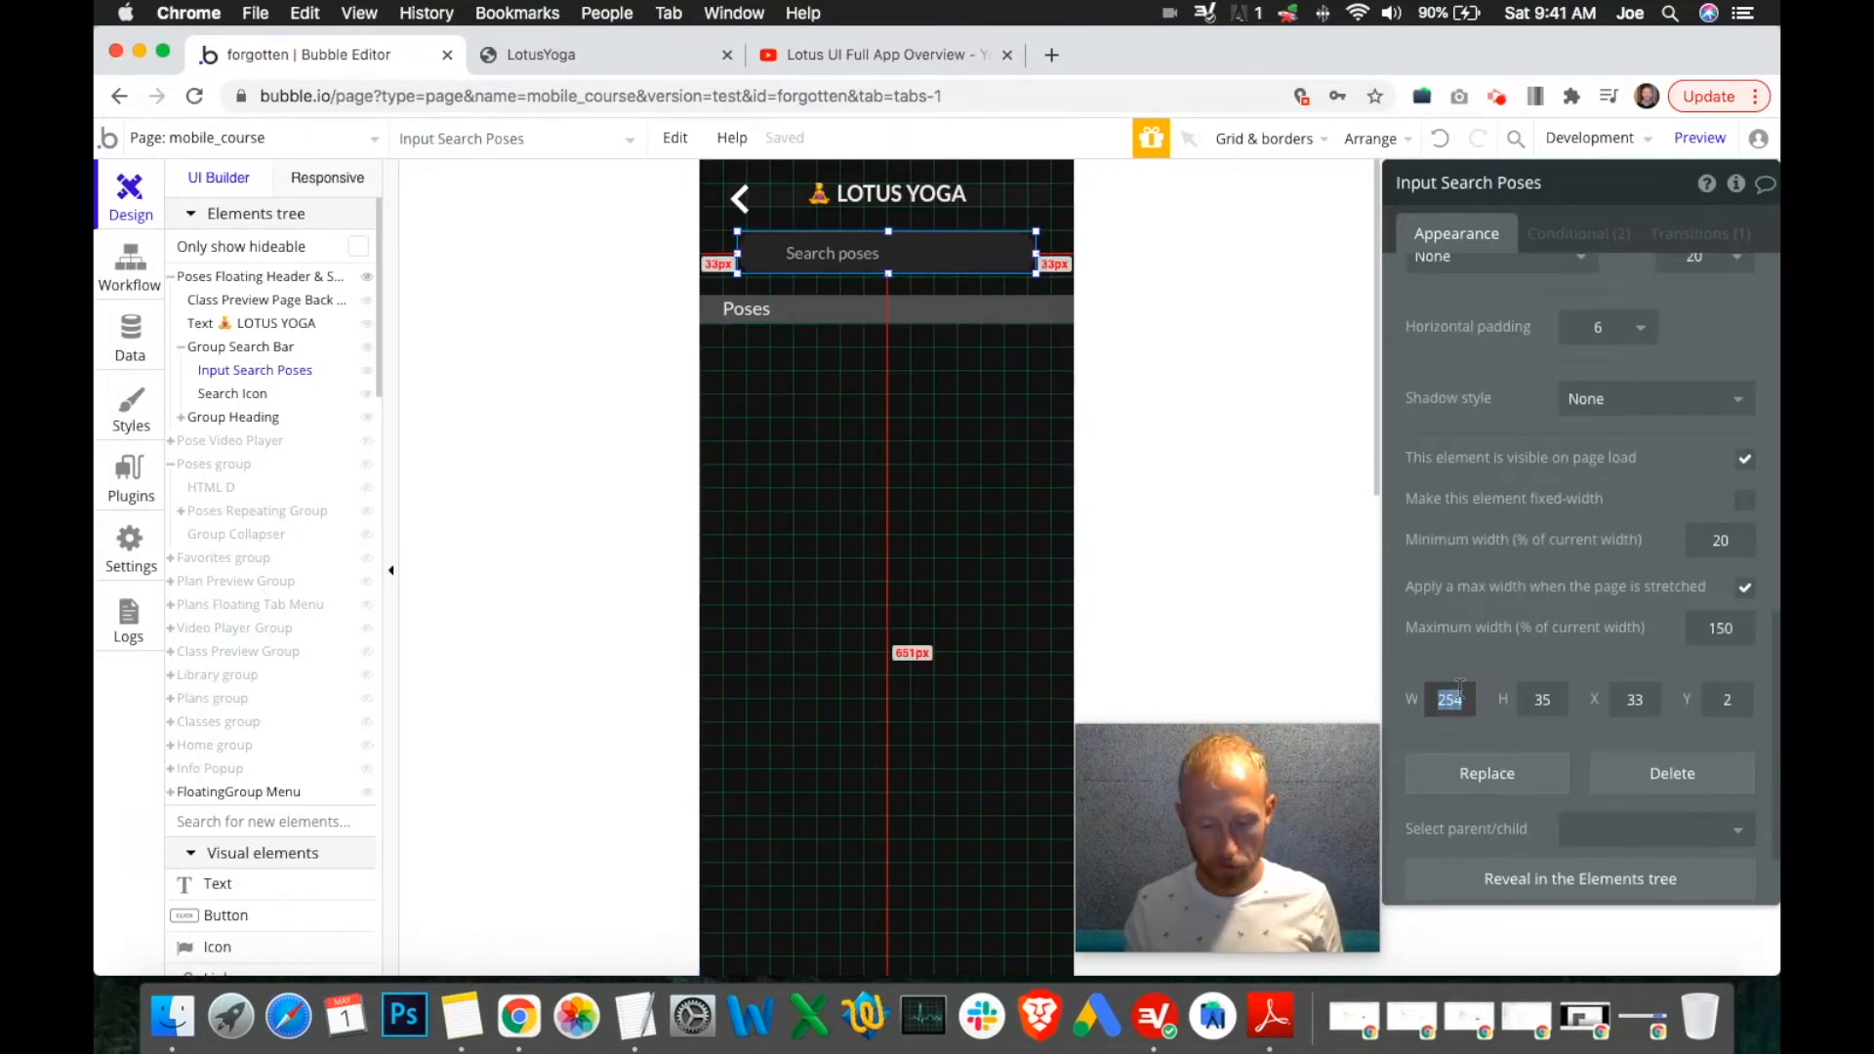
type("280")
double_click(1635, 699)
type("20")
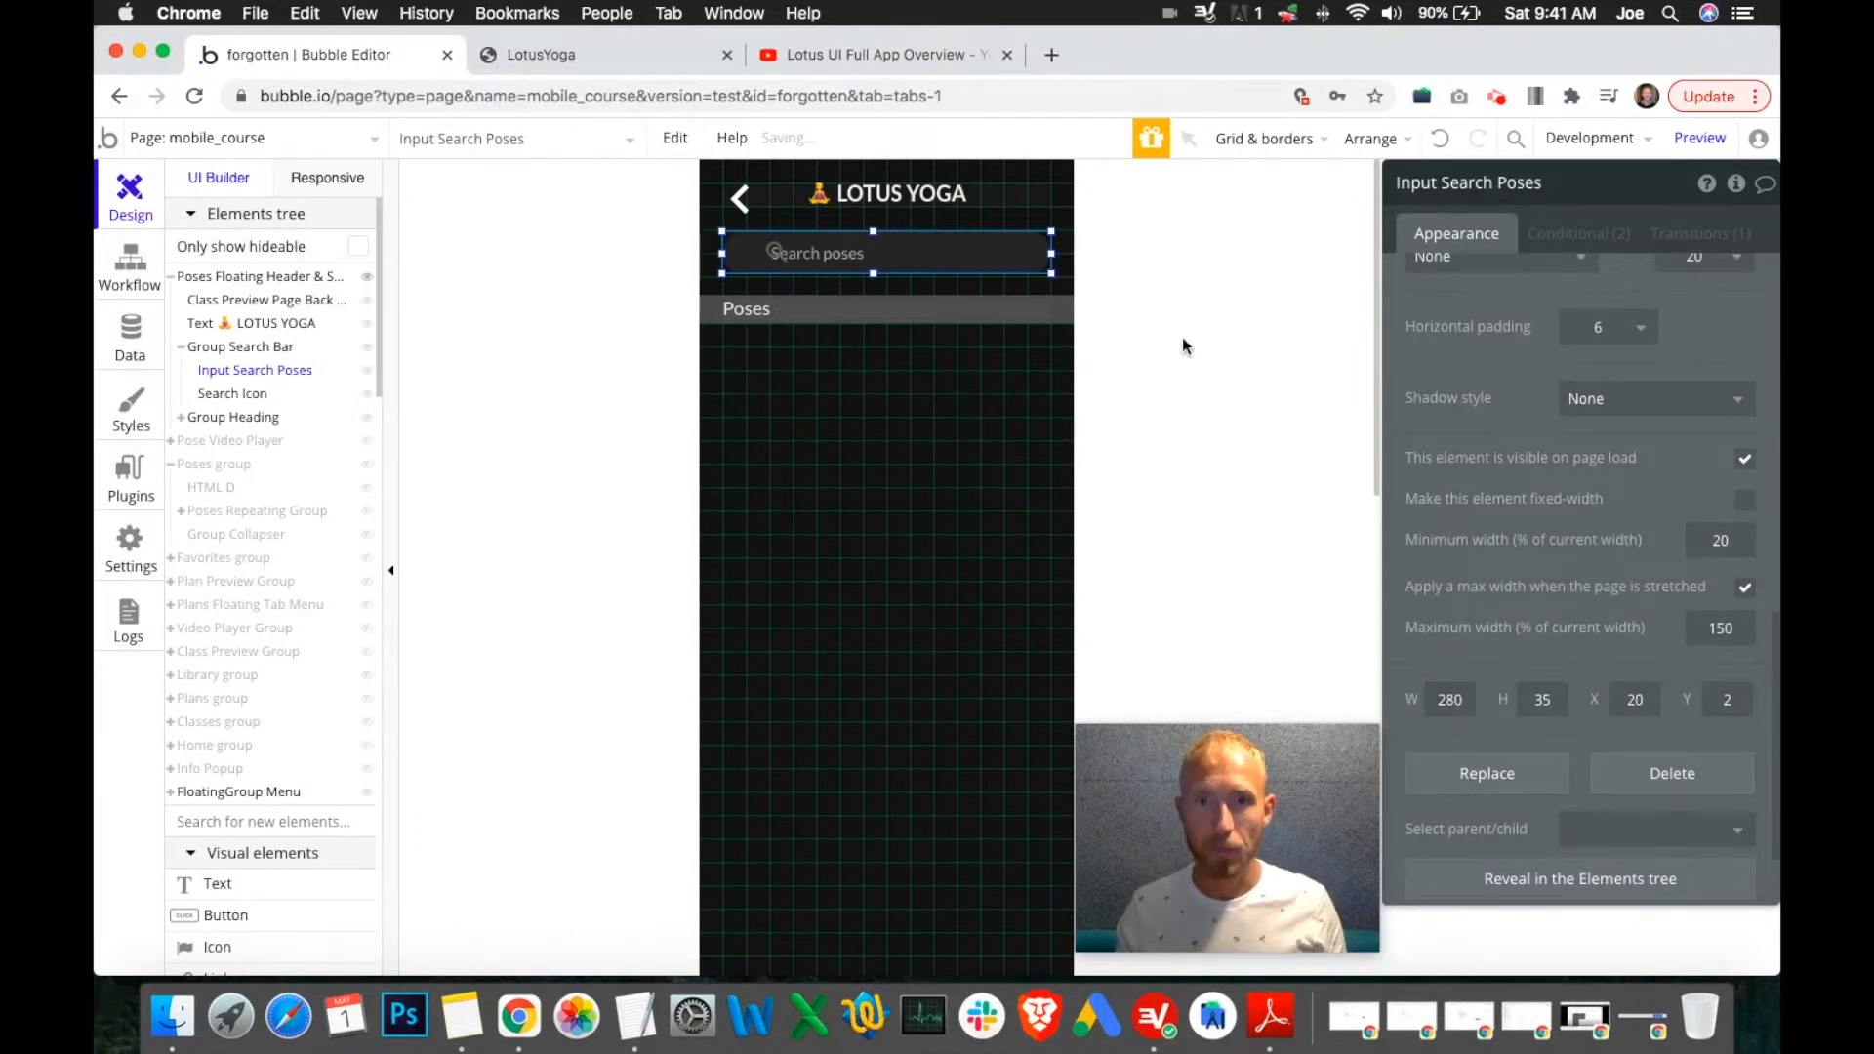
right_click(985, 252)
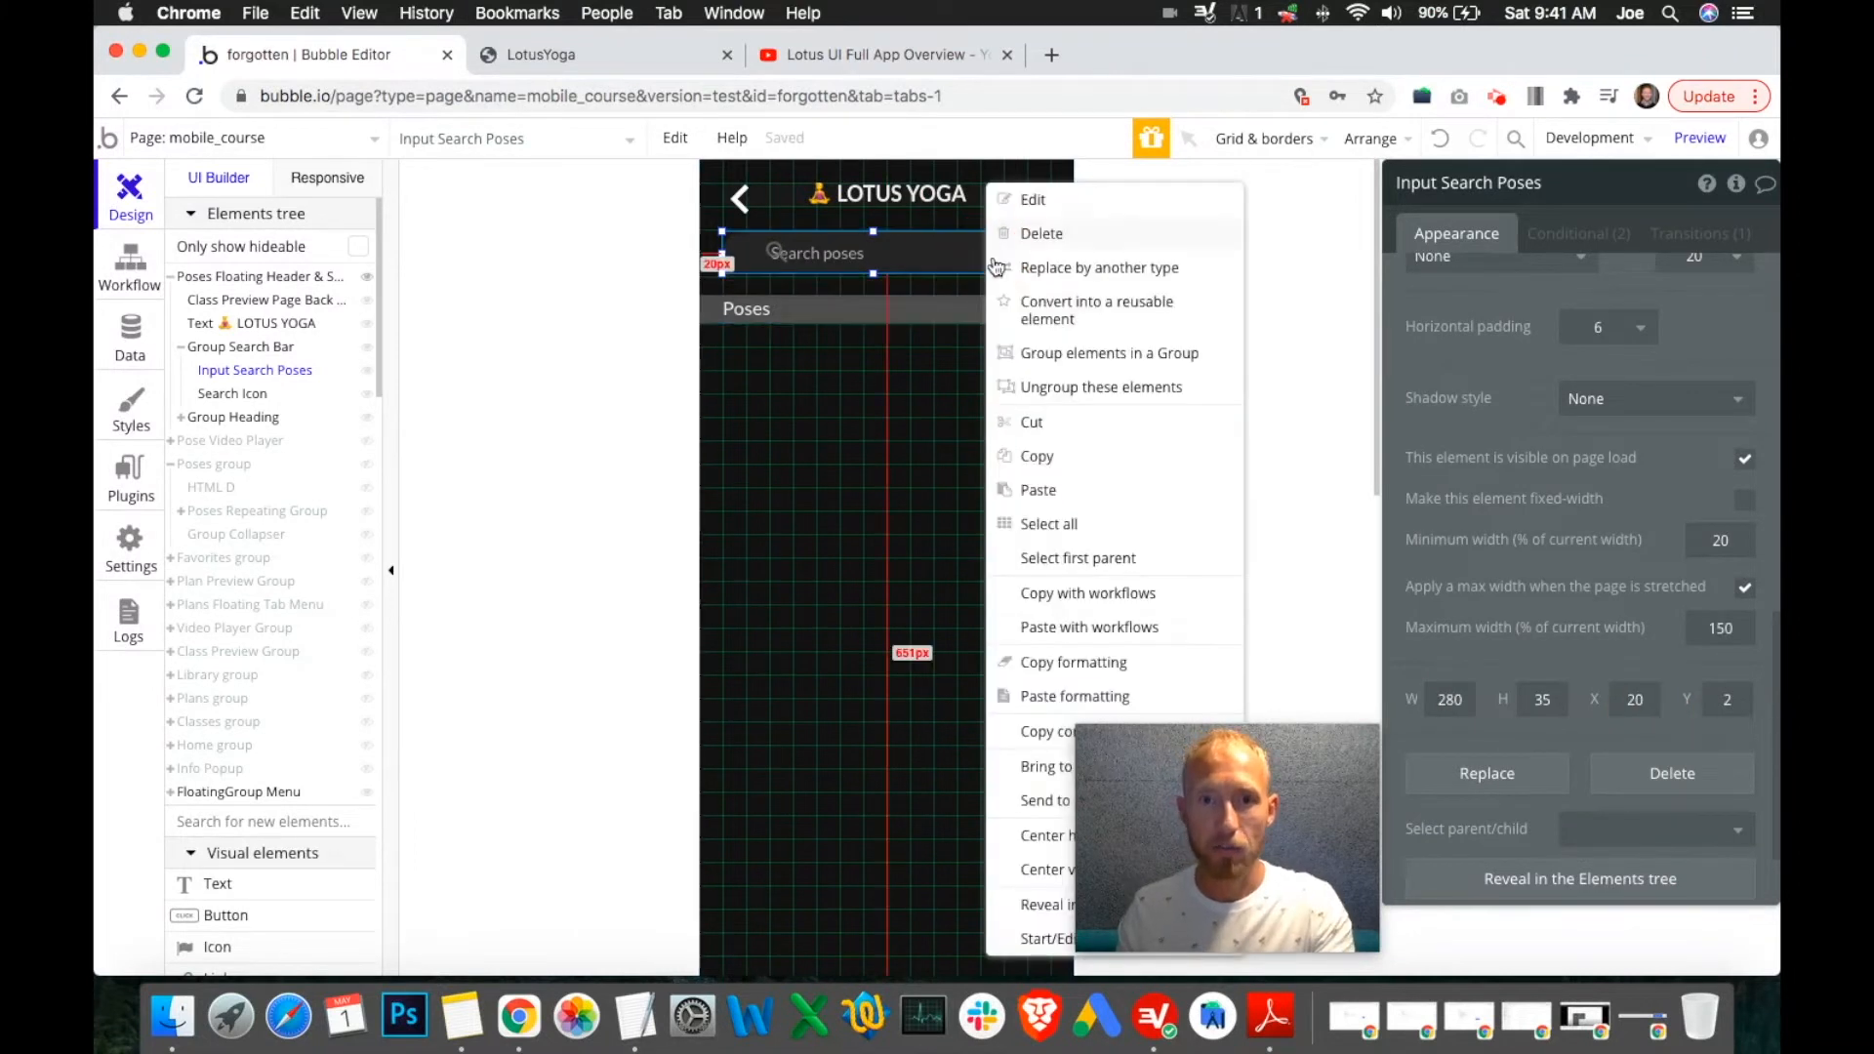
left_click(1101, 843)
Move the search icon into the left end of the widened search input, centered vertically and nudged slightly in from the edge.
left_click(776, 253)
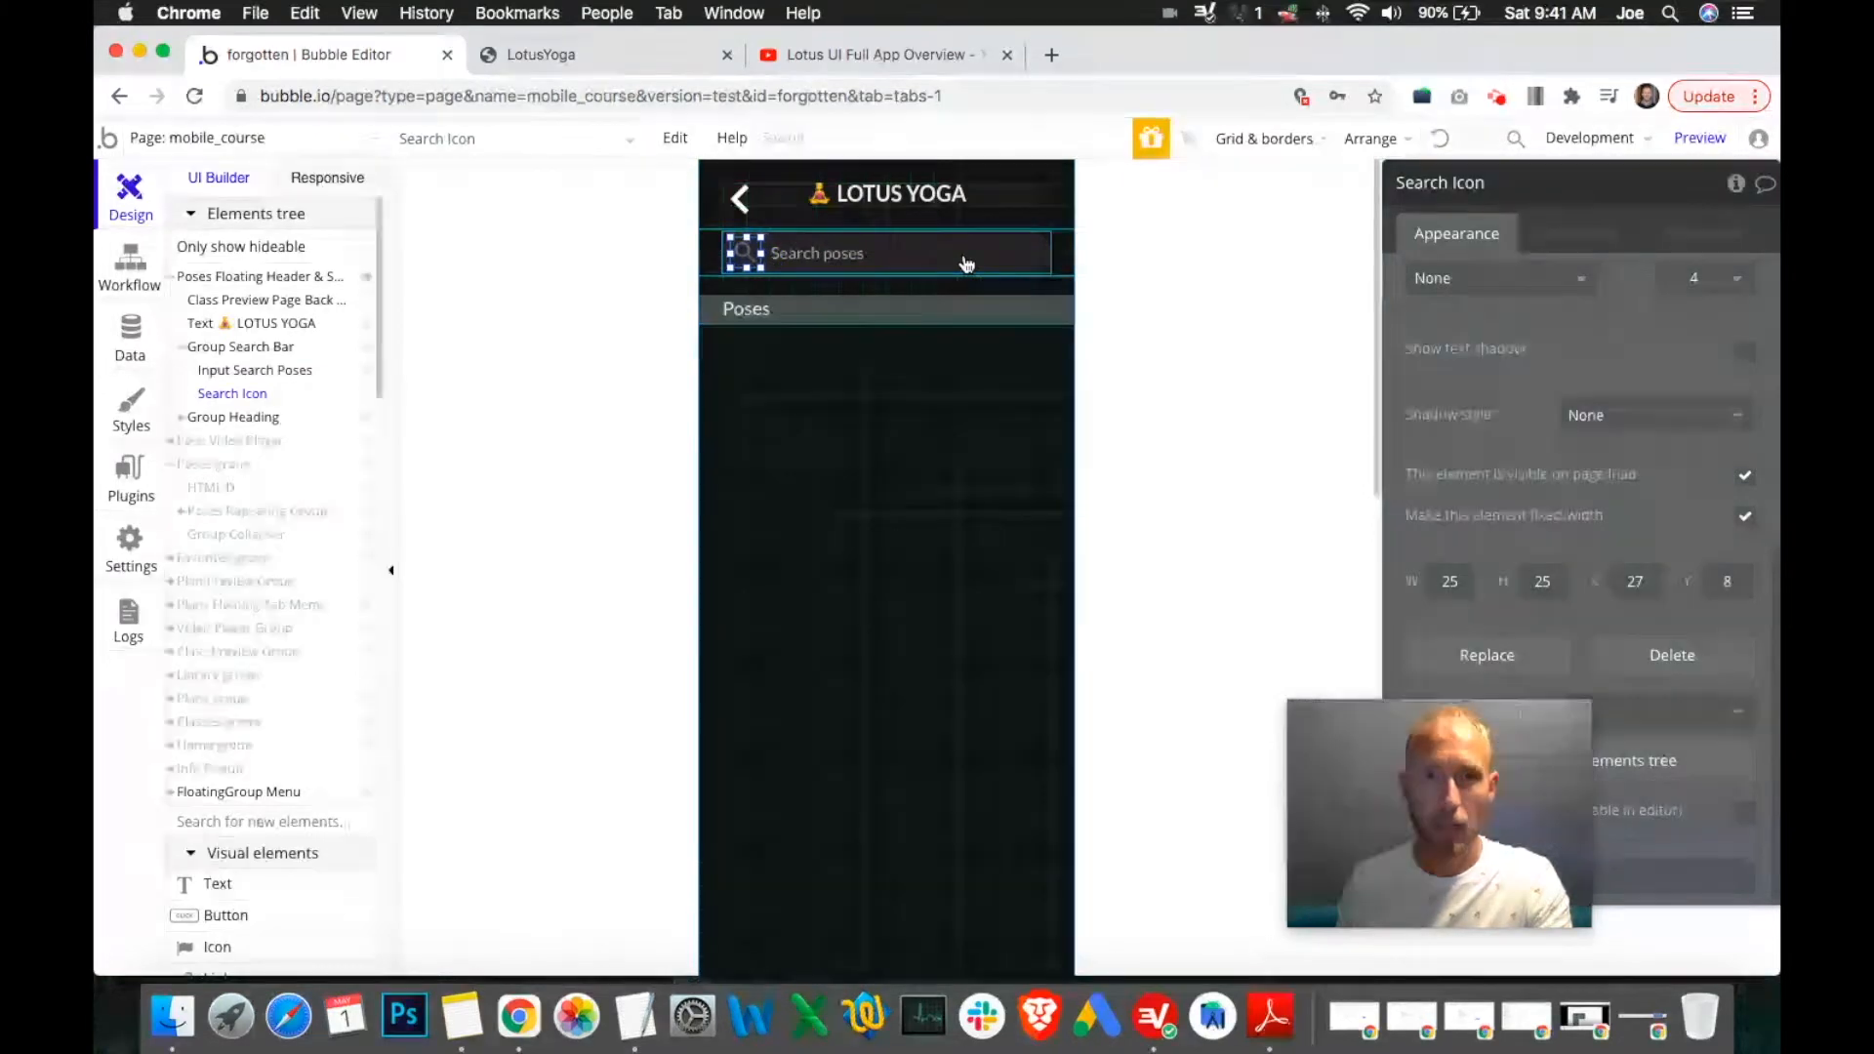
left_click_drag(748, 256, 754, 264)
right_click(755, 264)
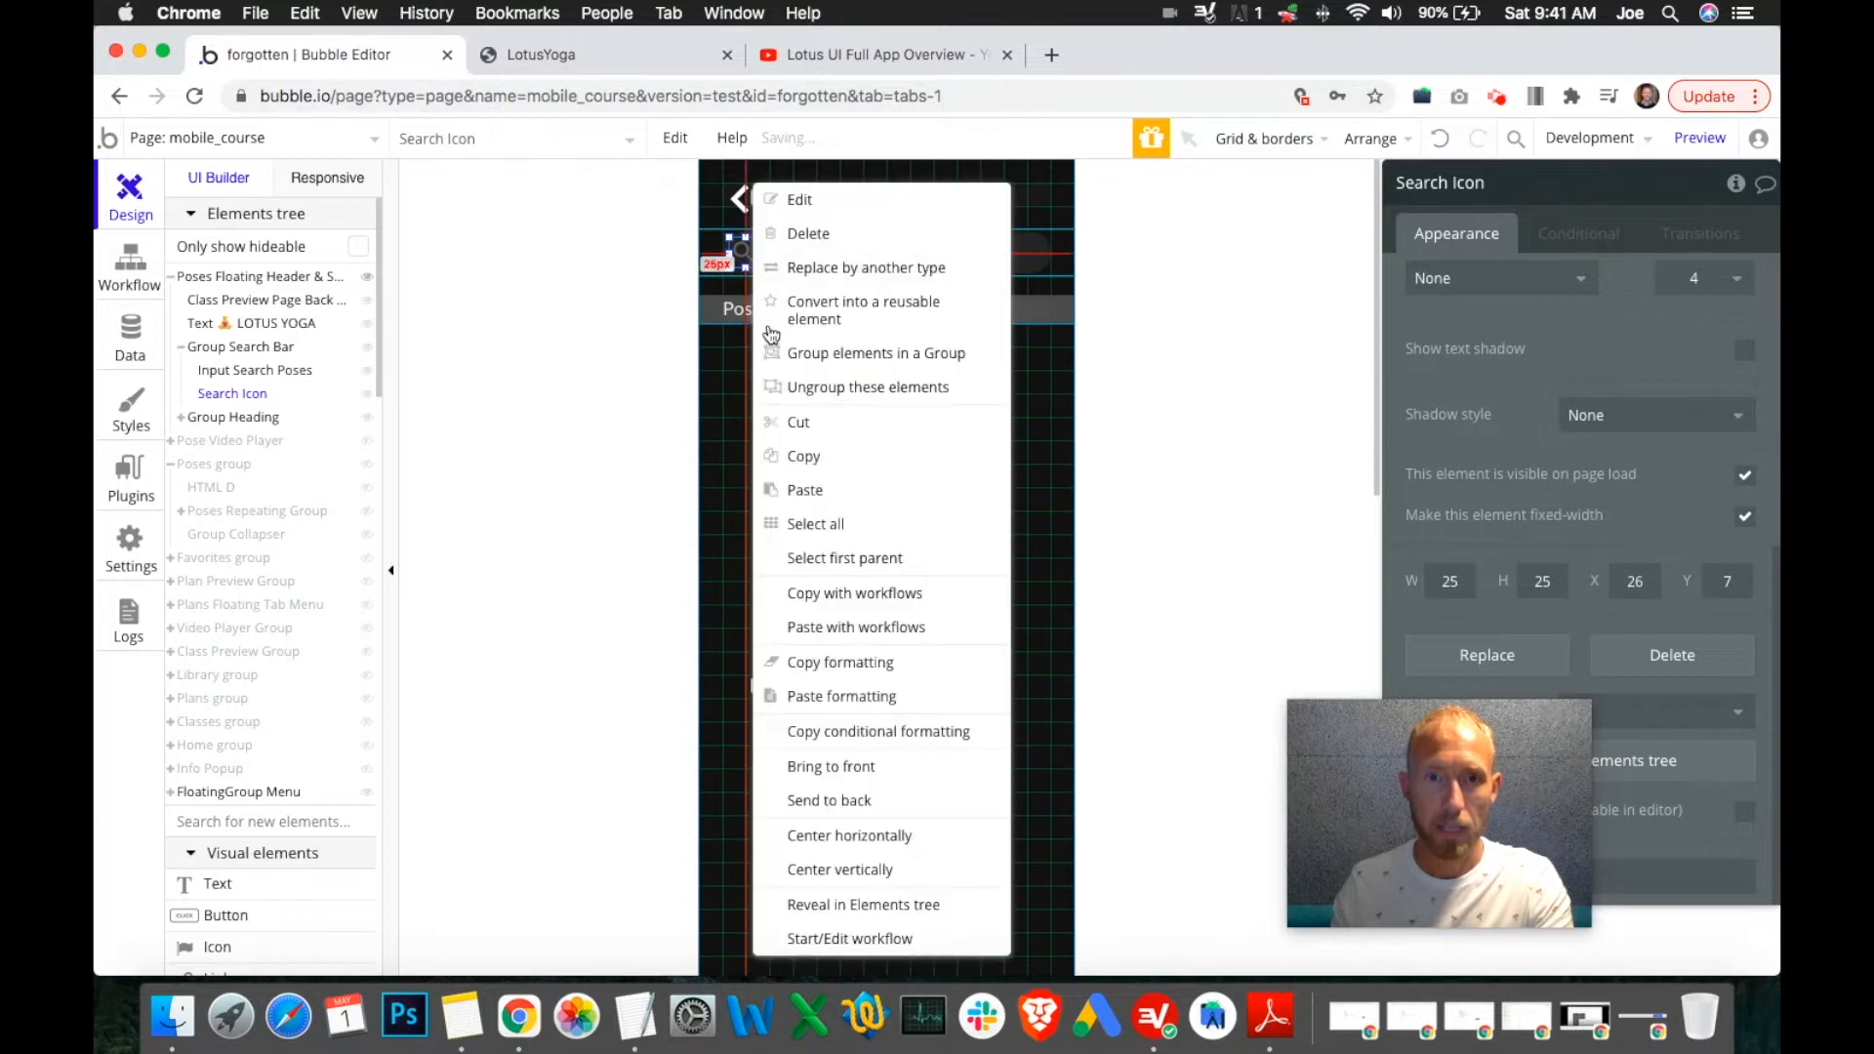
left_click(843, 863)
left_click(923, 433)
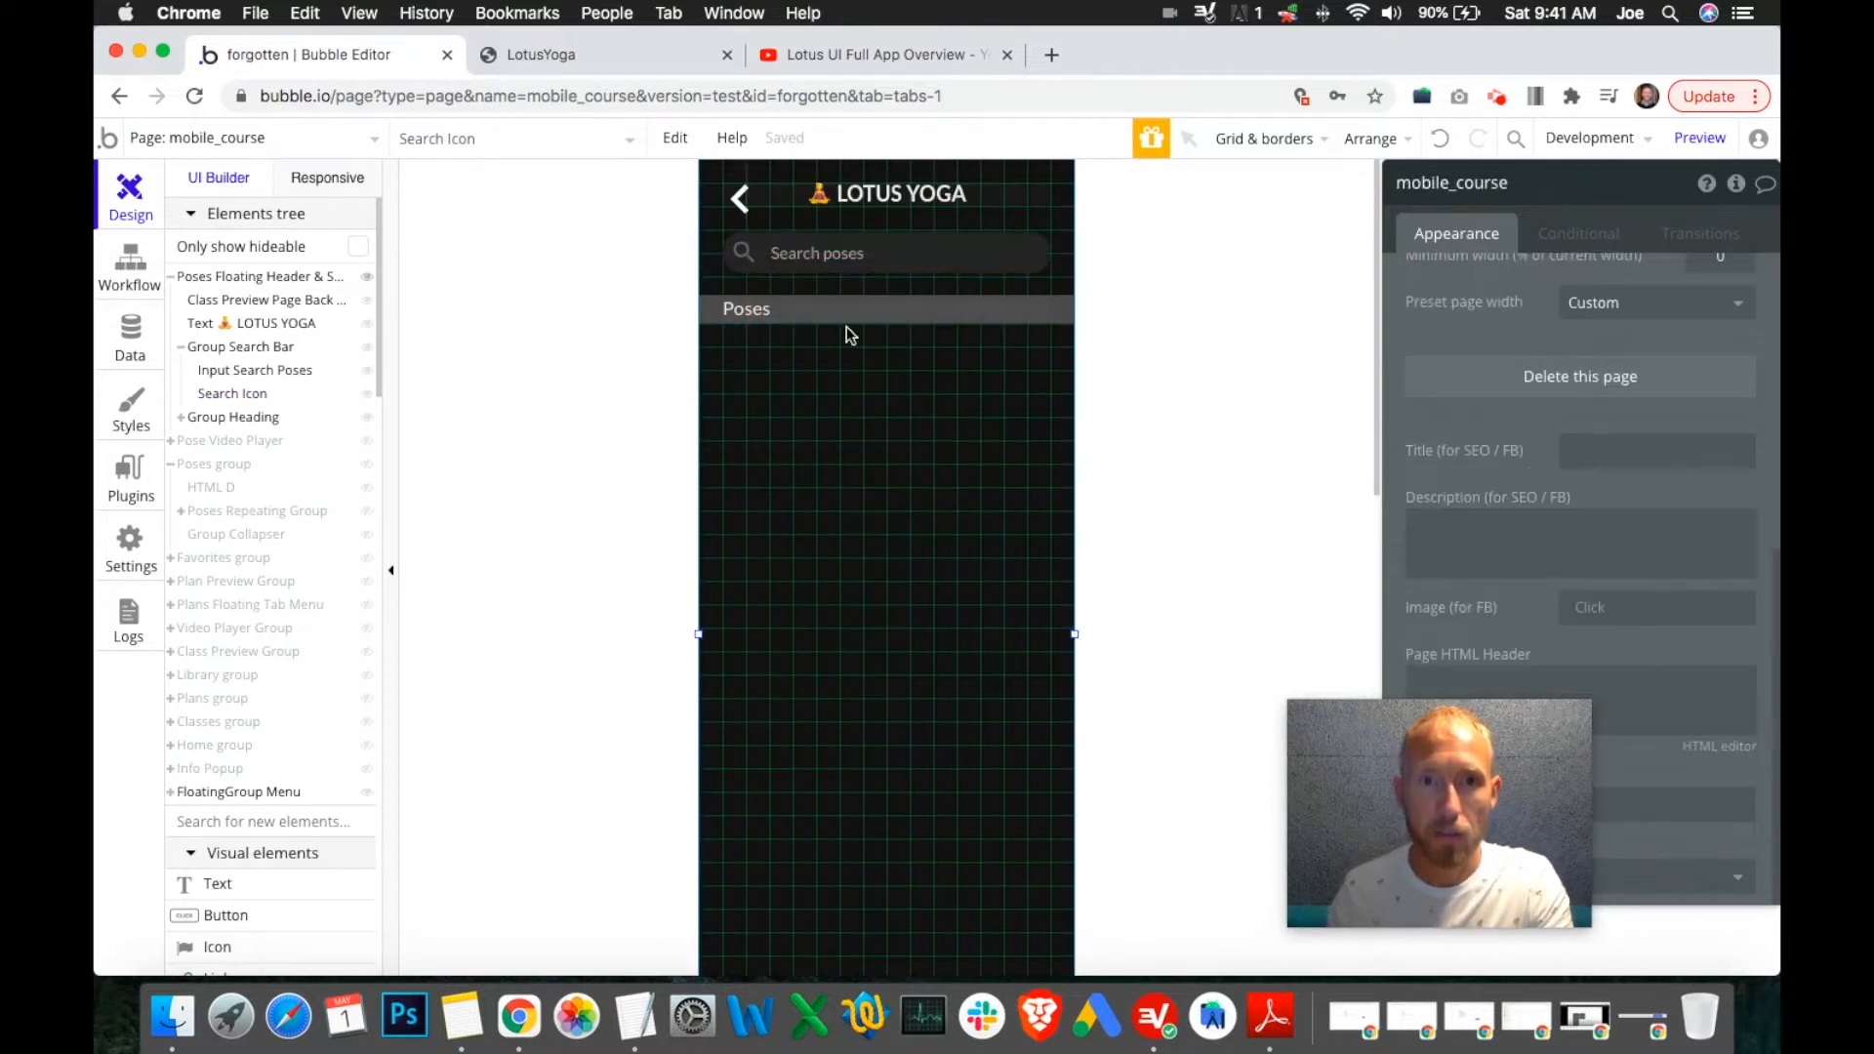
left_click(745, 254)
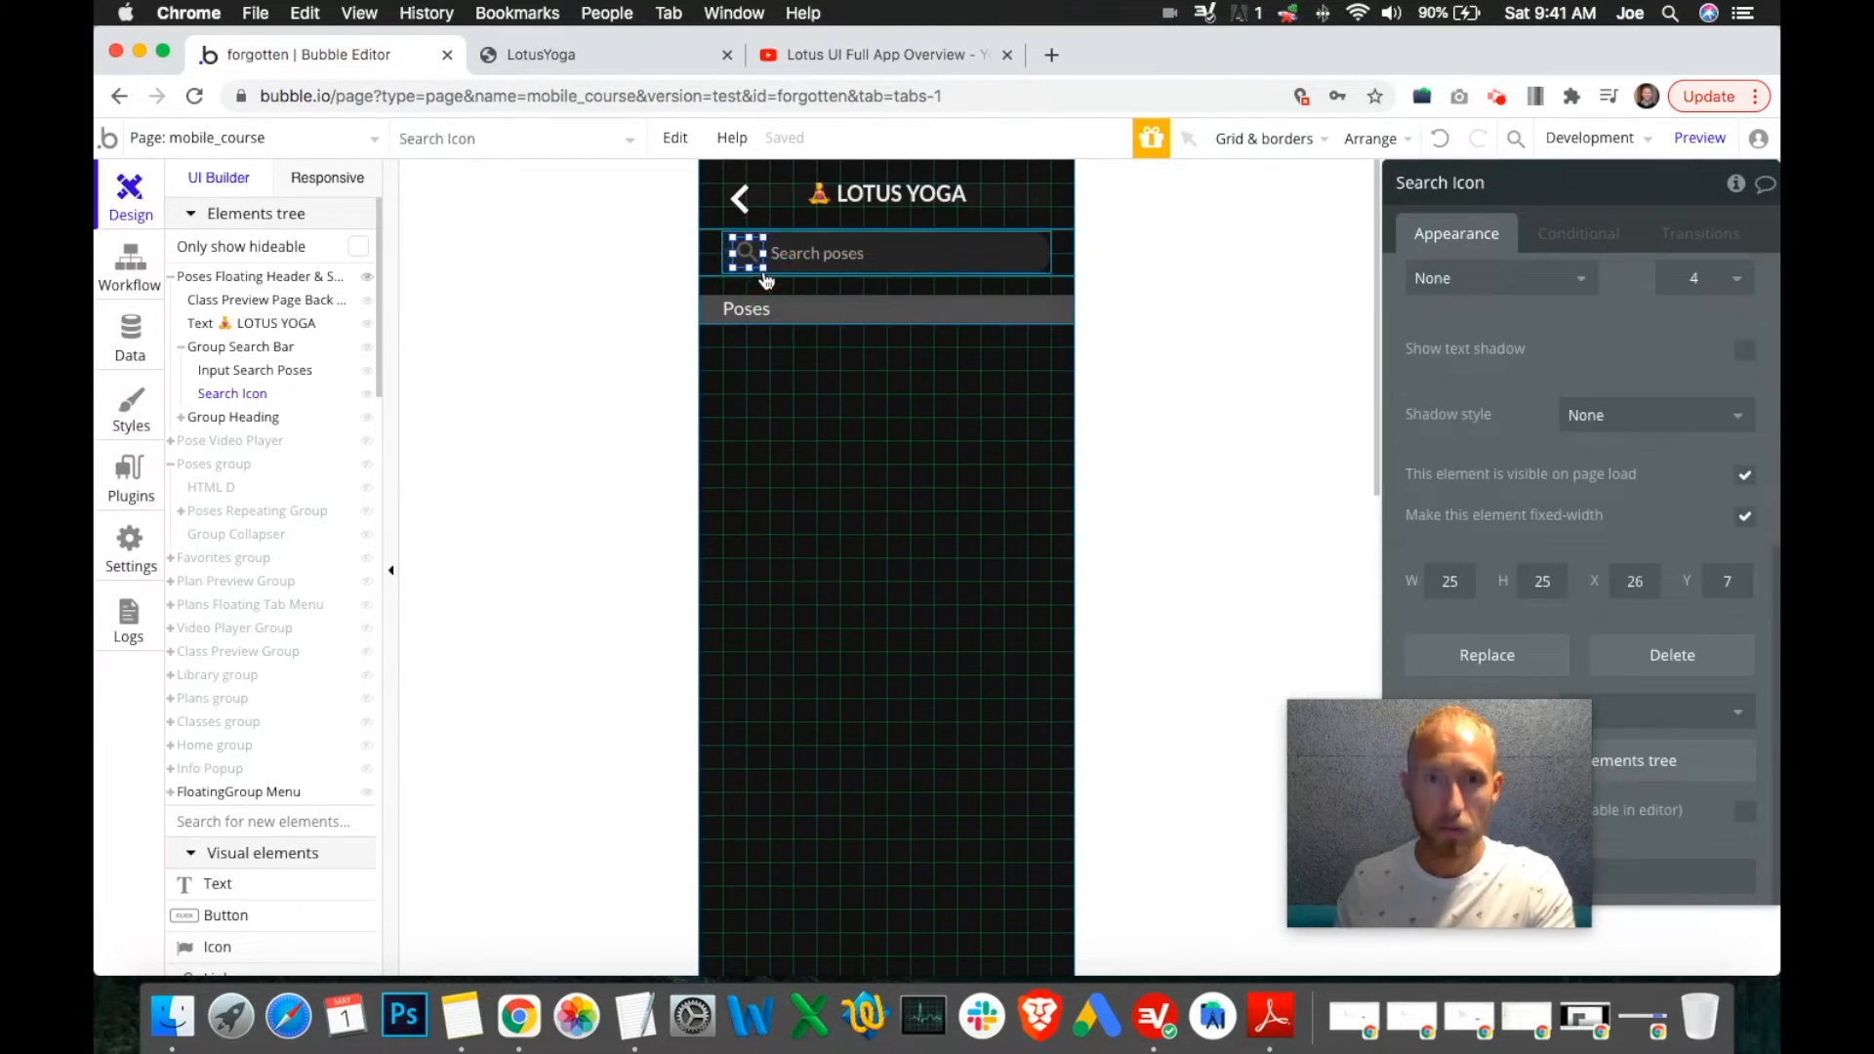
left_click(939, 435)
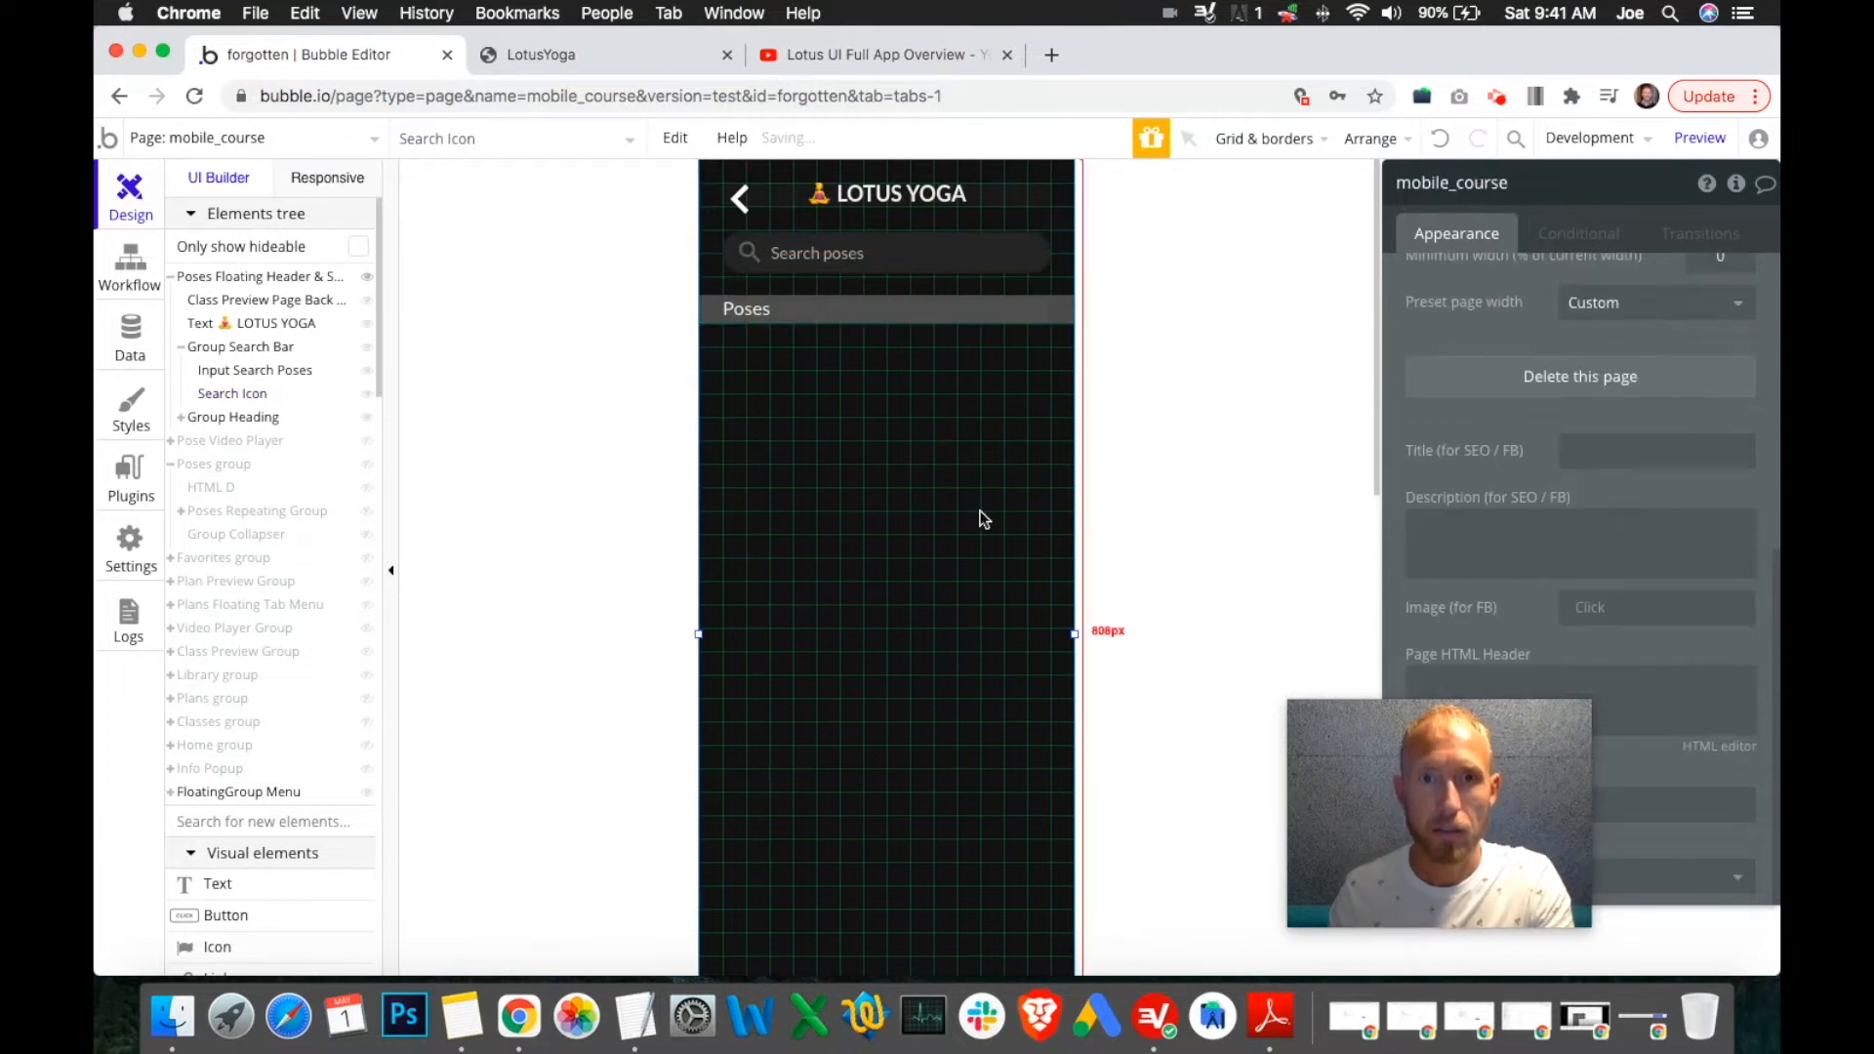
Add another leading space to the search input's placeholder, and collapse the Poses floating header in the elements tree.
left_click(908, 256)
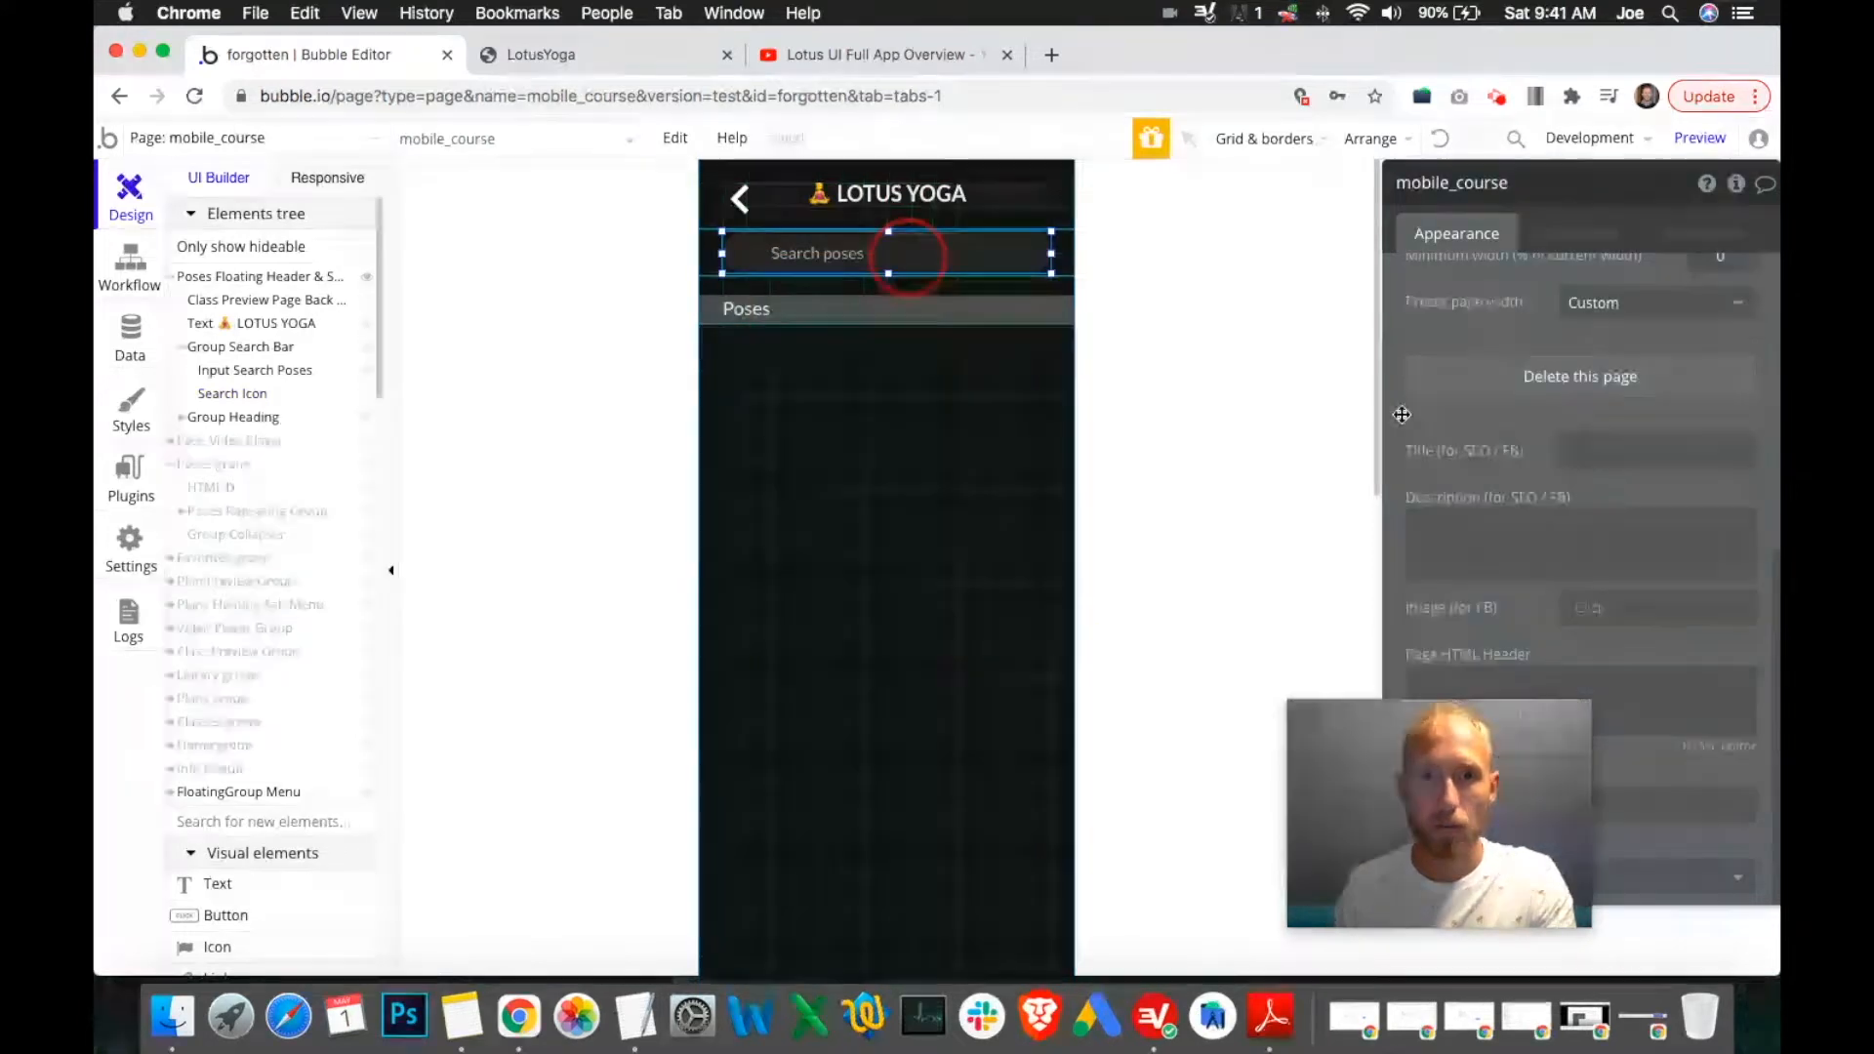
left_click(1611, 287)
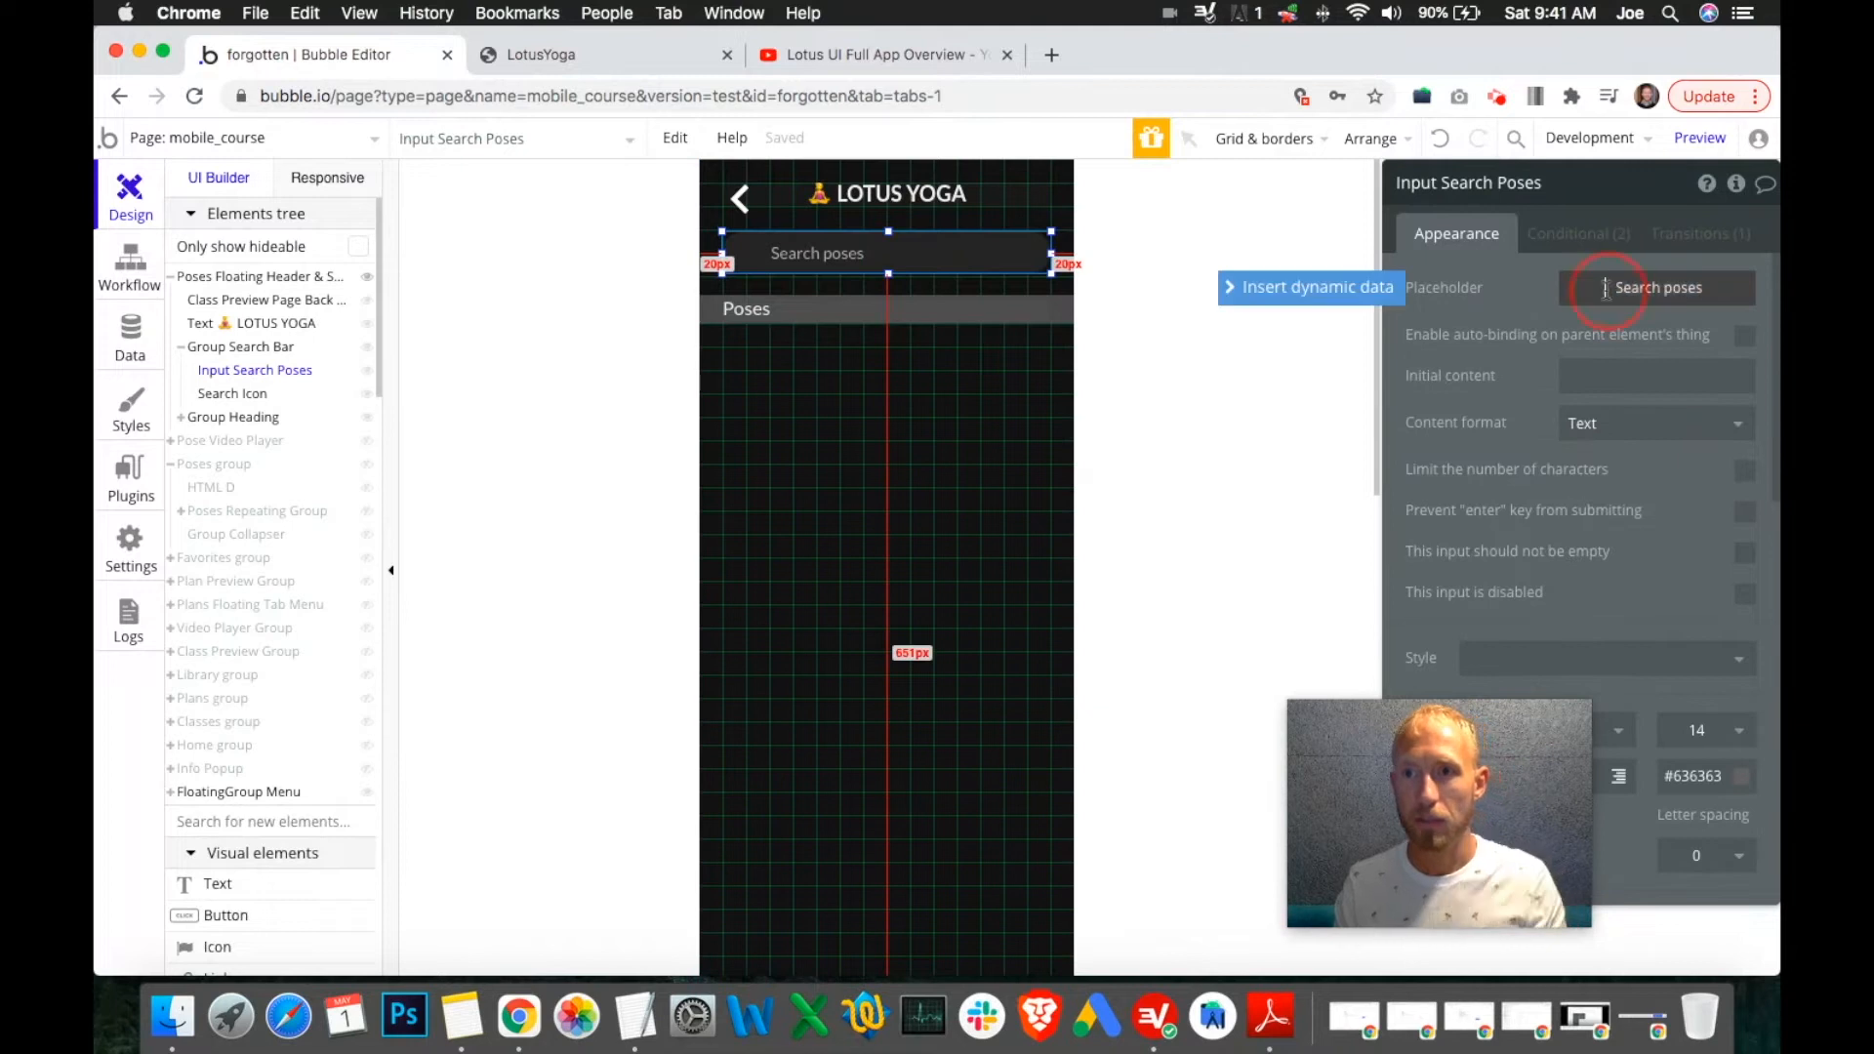
left_click(958, 465)
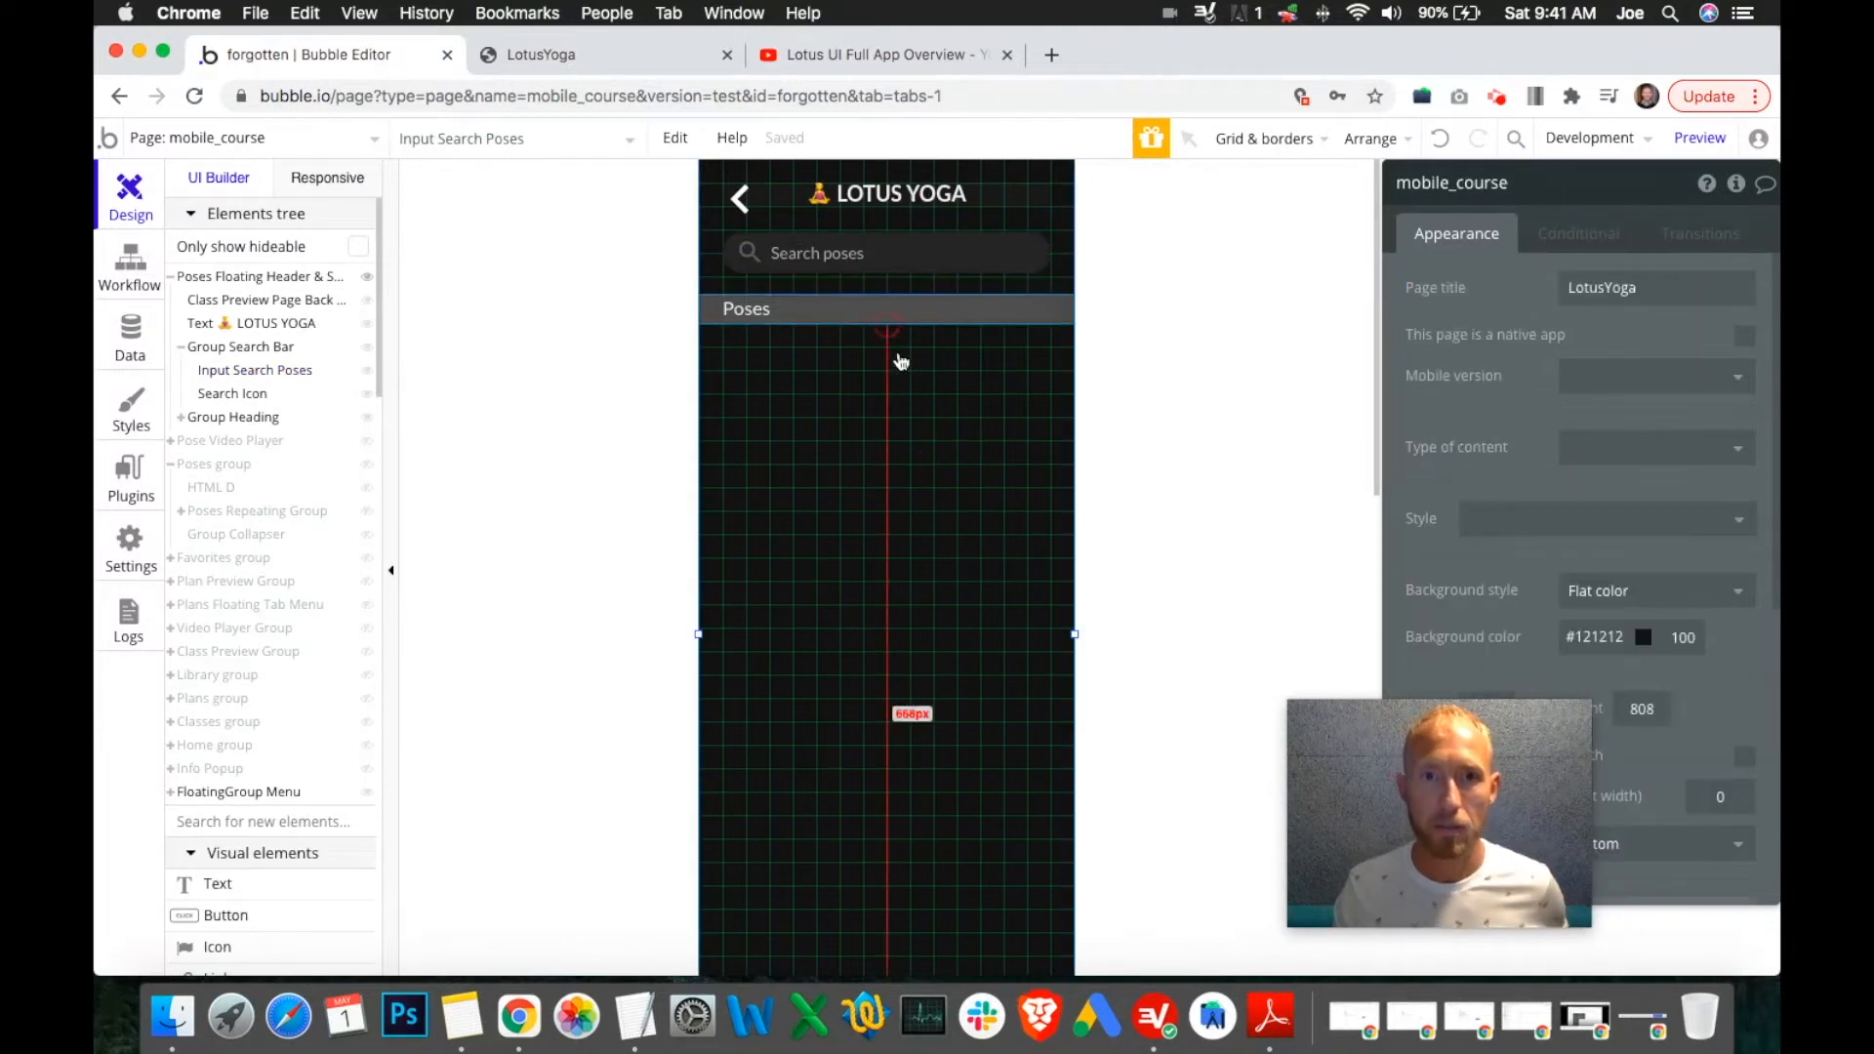
left_click(776, 260)
left_click(924, 420)
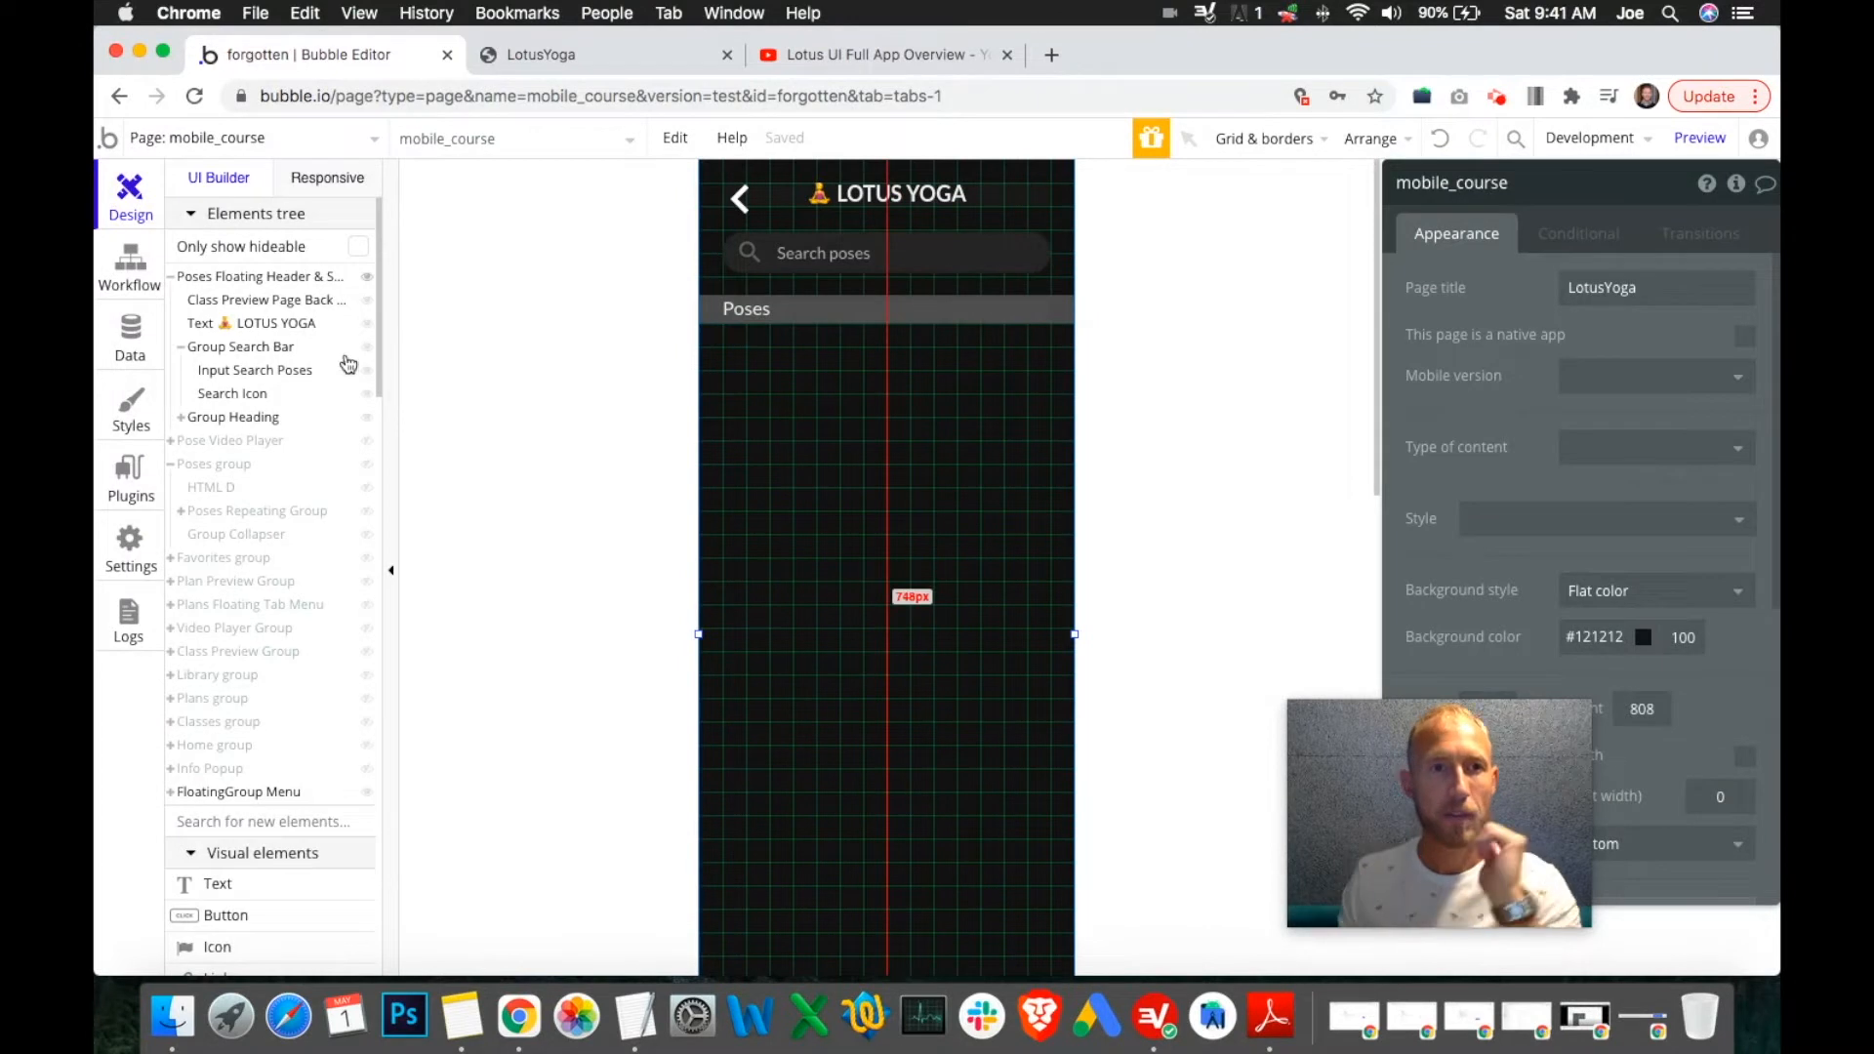
left_click(172, 278)
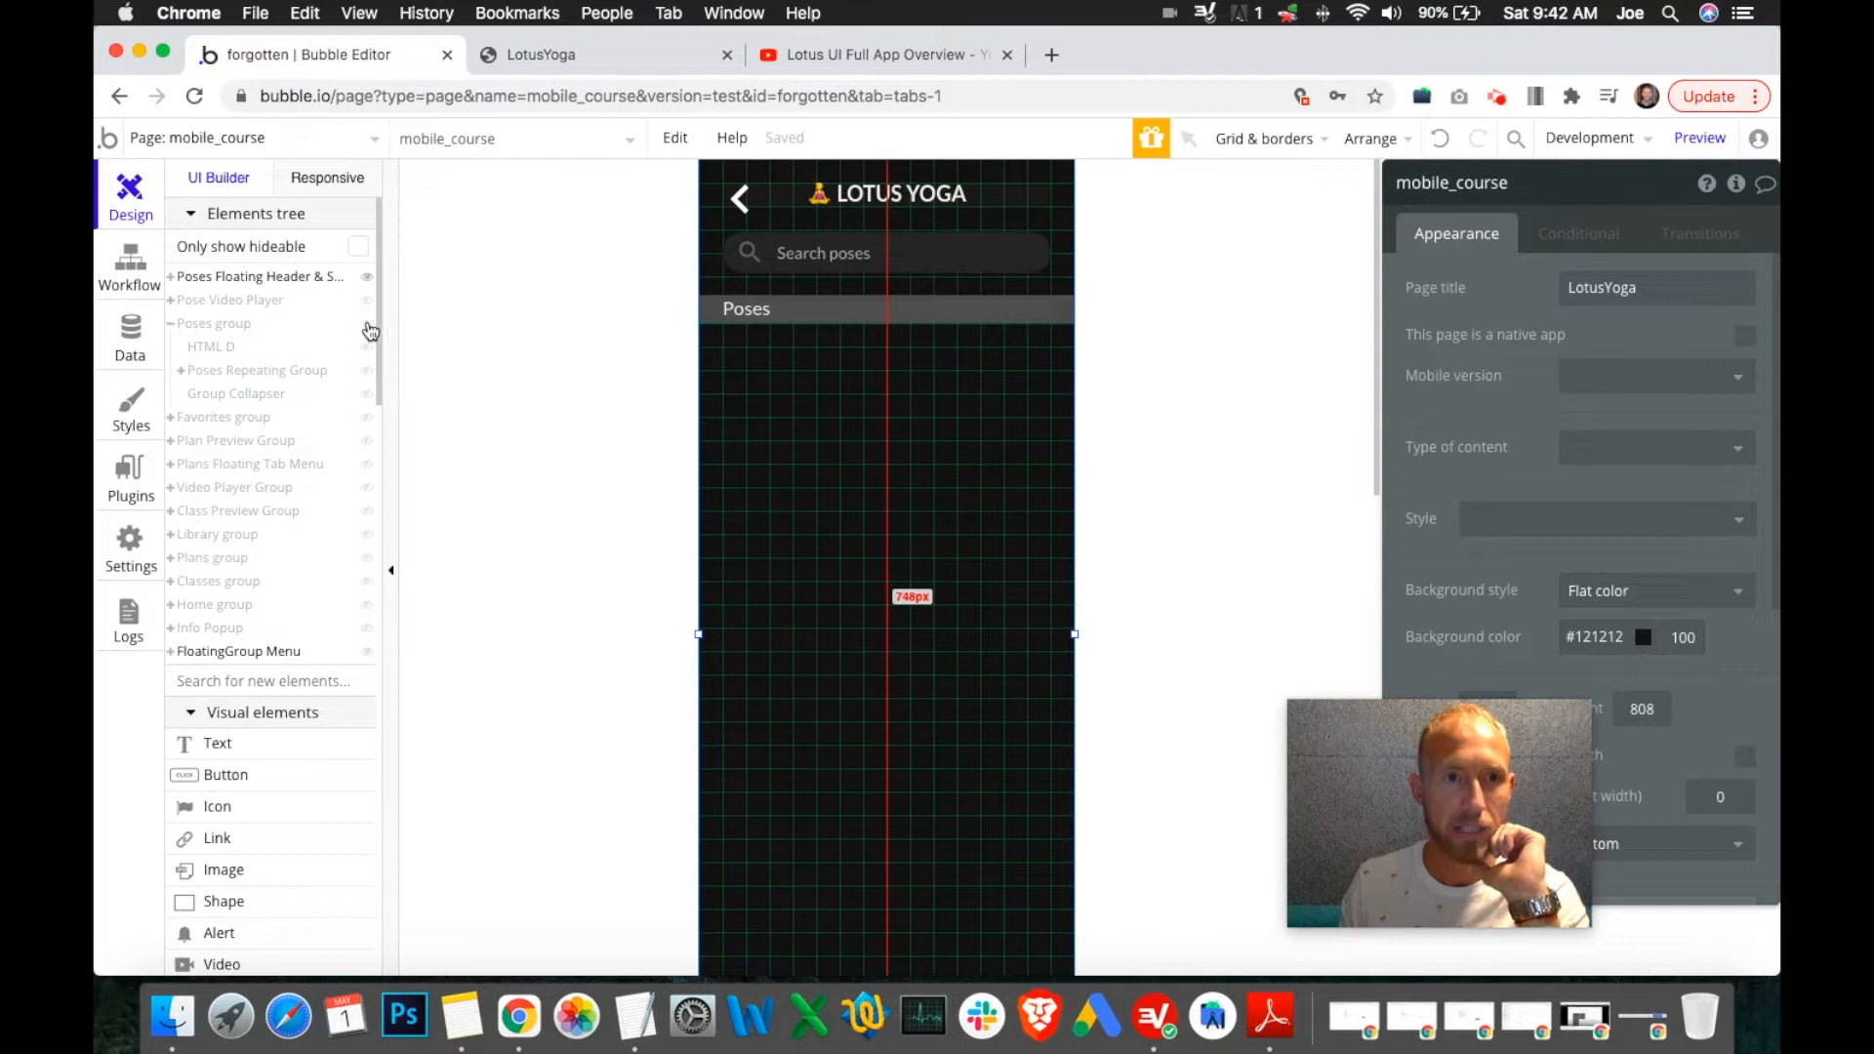
Show the Poses group, select its Yoga Pose repeating group, and review the type and sorting of its data source search.
left_click(369, 324)
left_click(972, 410)
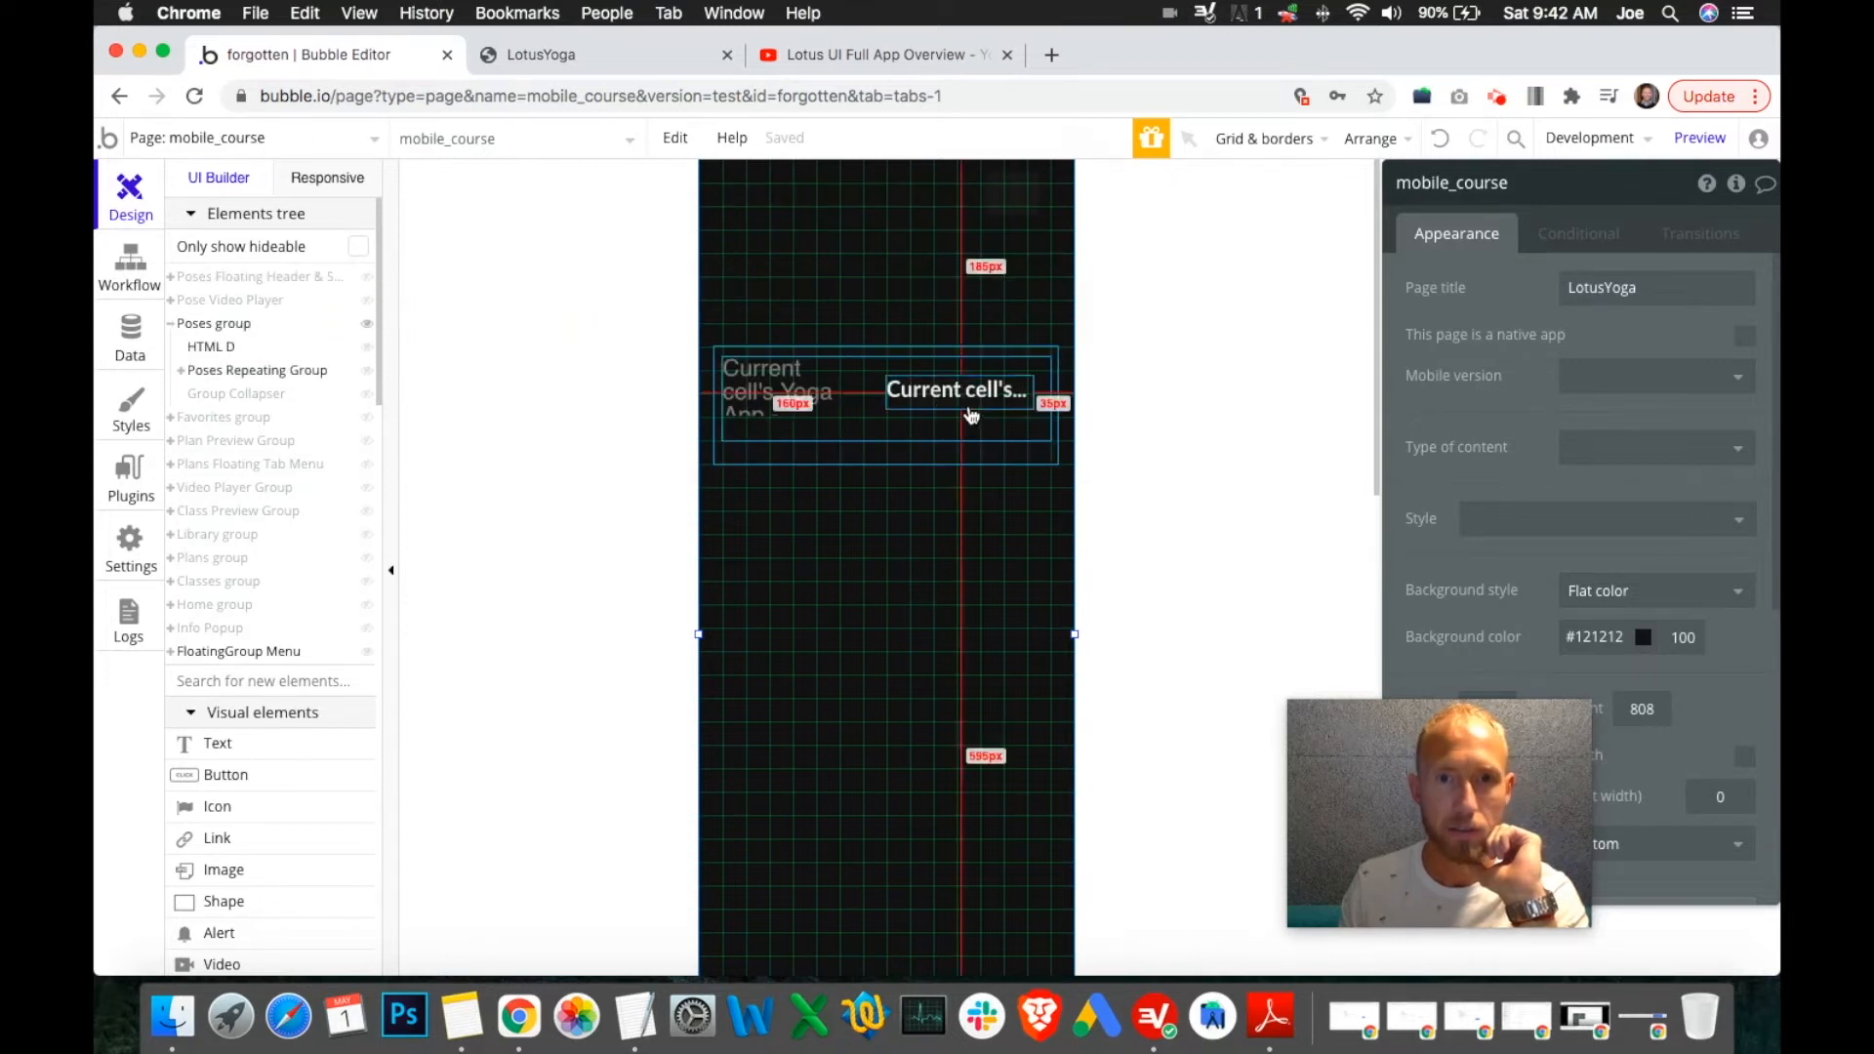
left_click(995, 433)
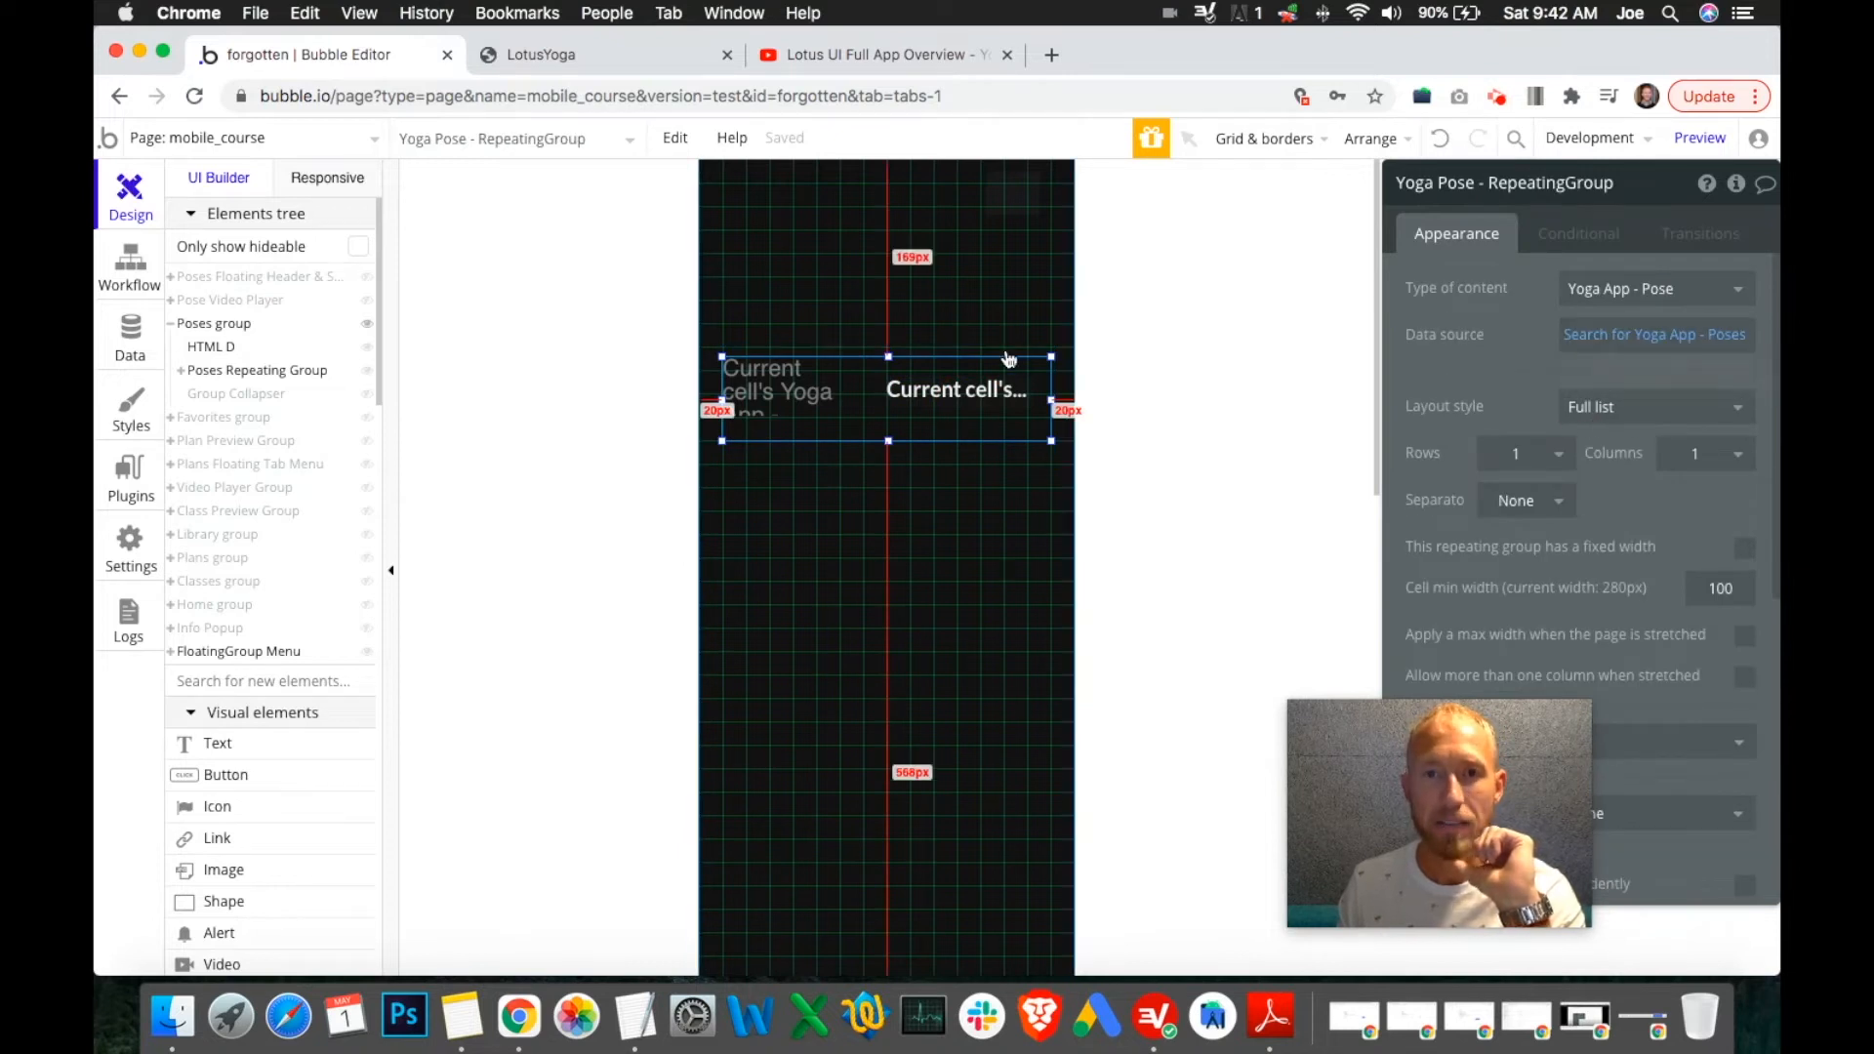
left_click(1658, 335)
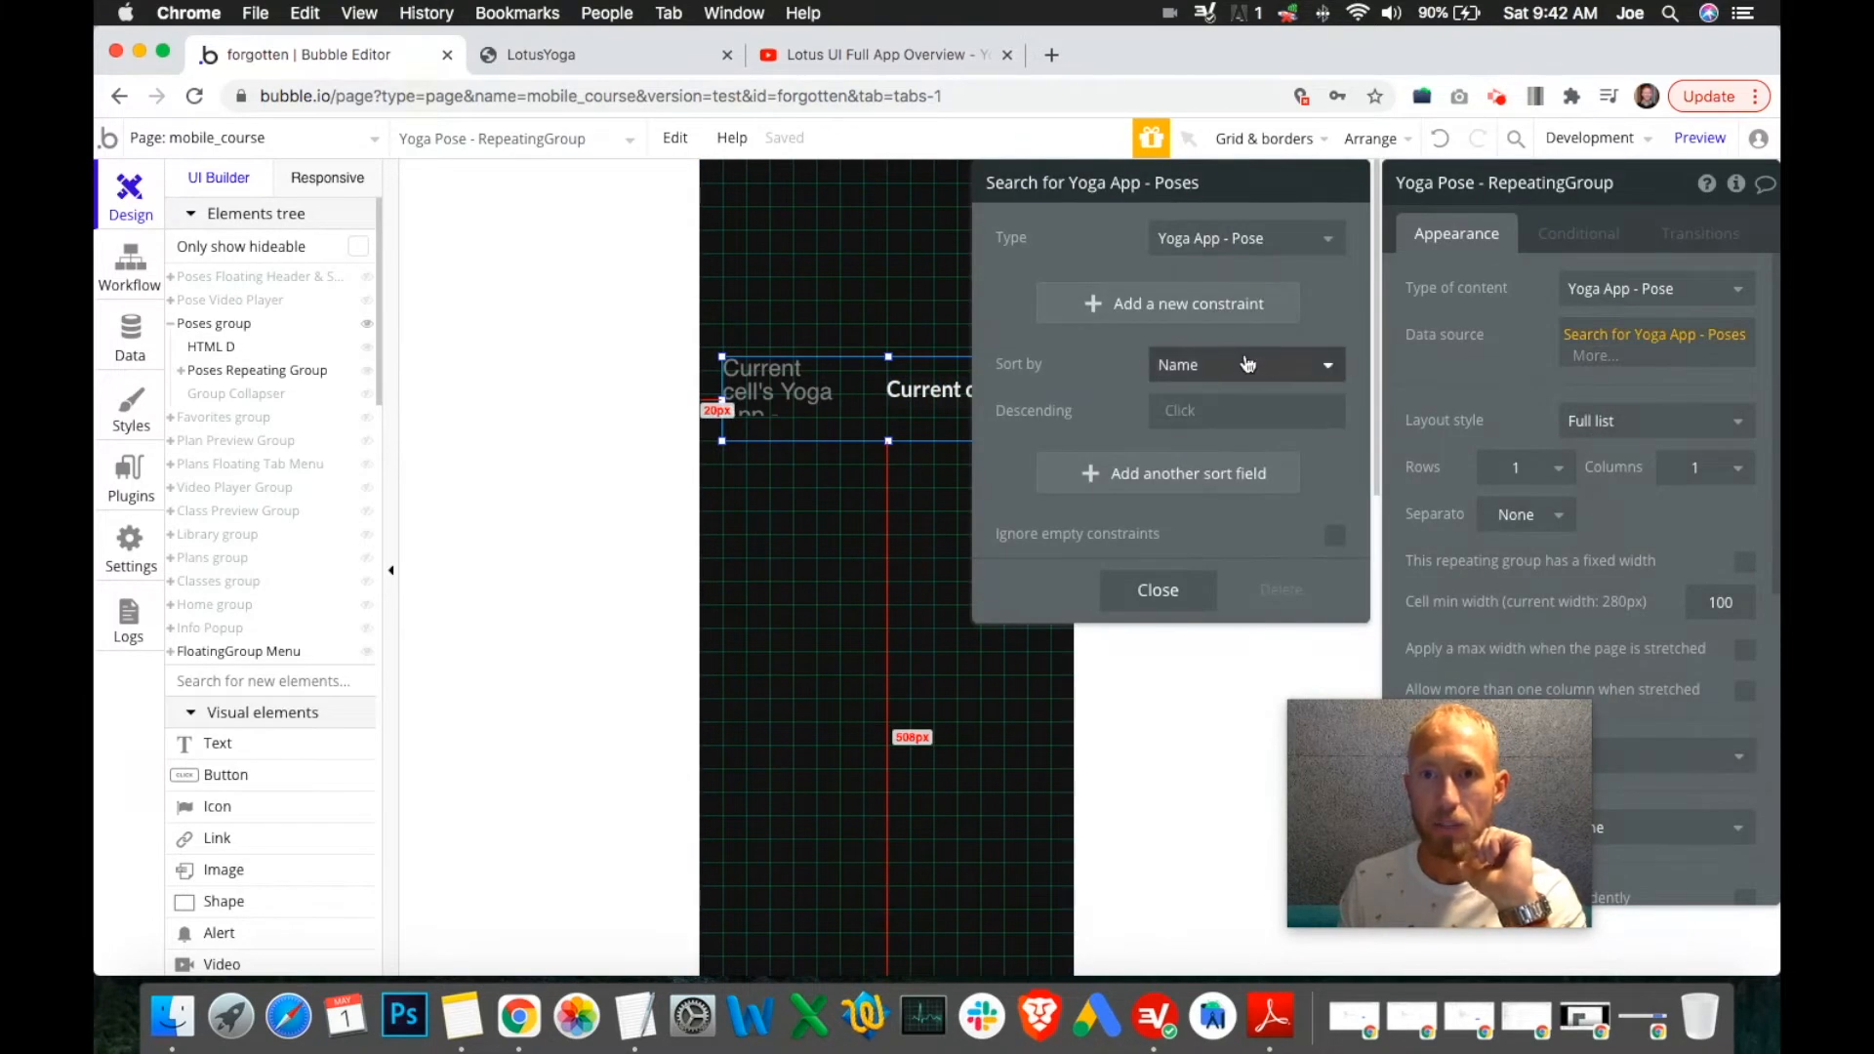
left_click(1158, 591)
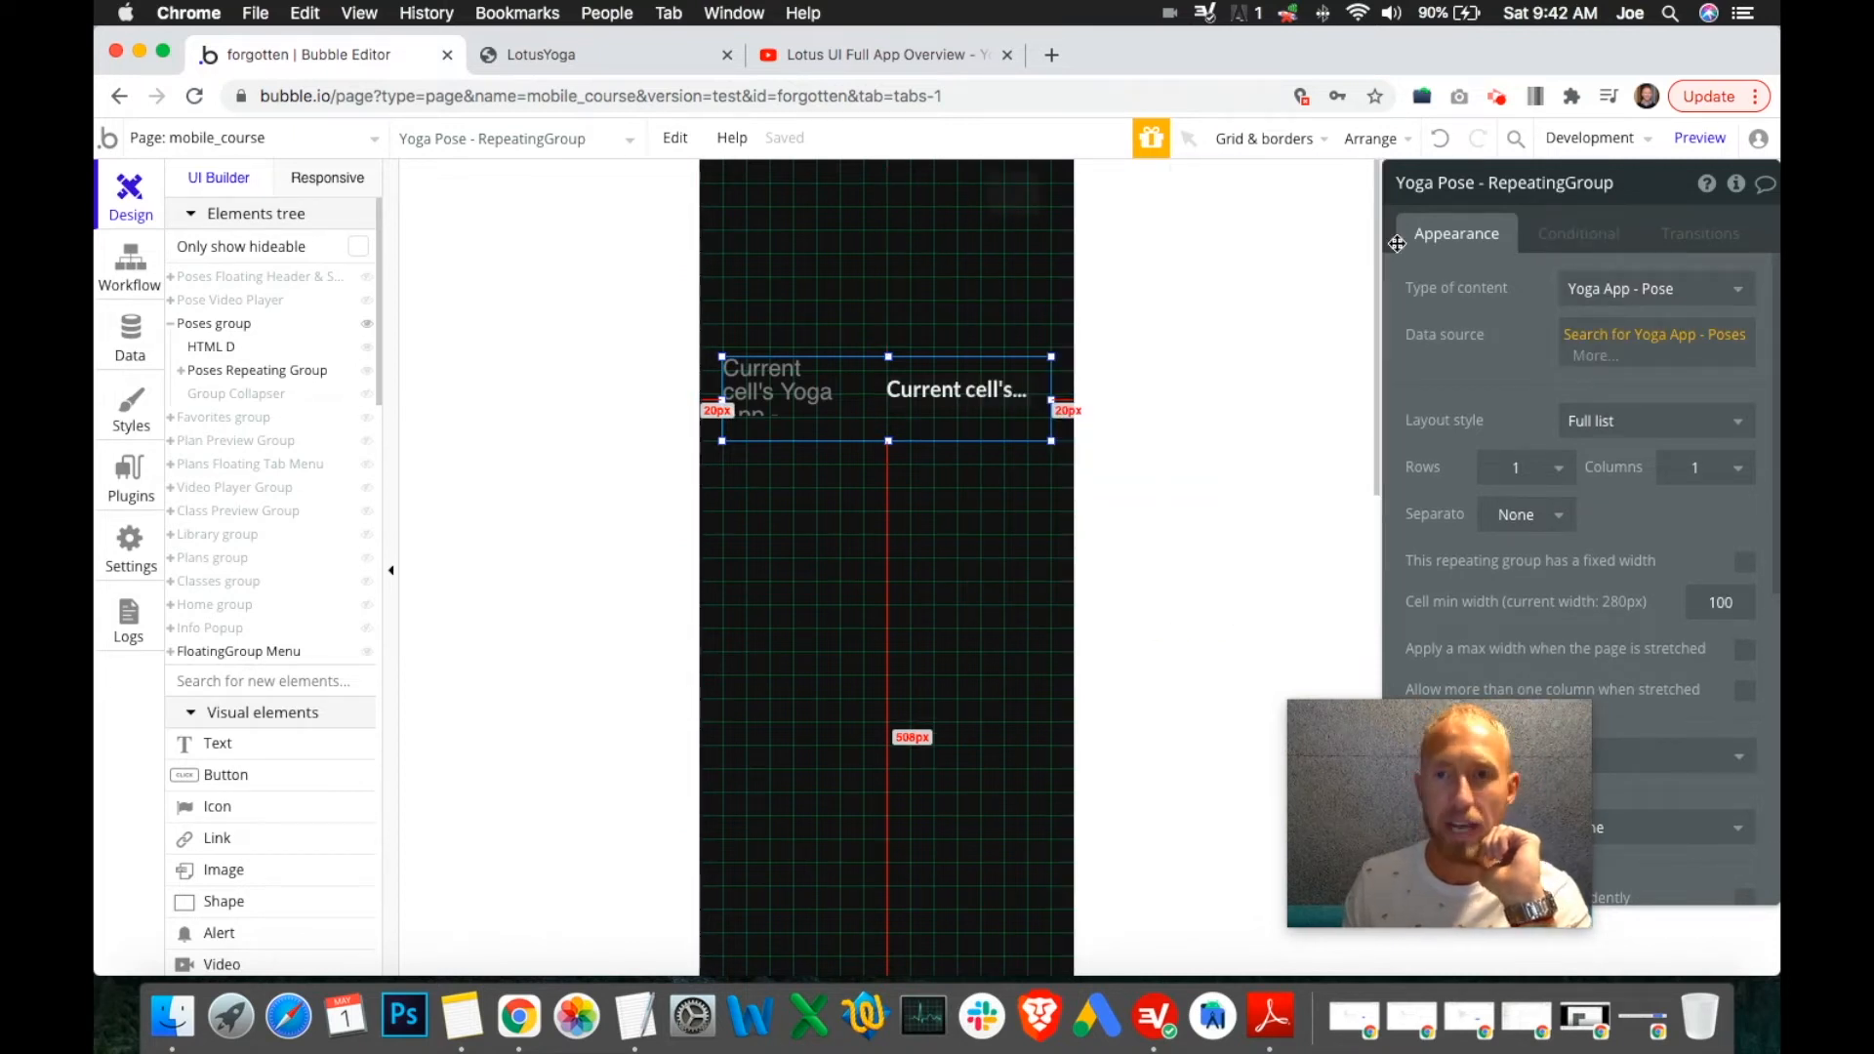
Add a condition to the Yoga Pose repeating group for when Input Search Poses's value is not empty.
left_click(1580, 236)
left_click(1561, 302)
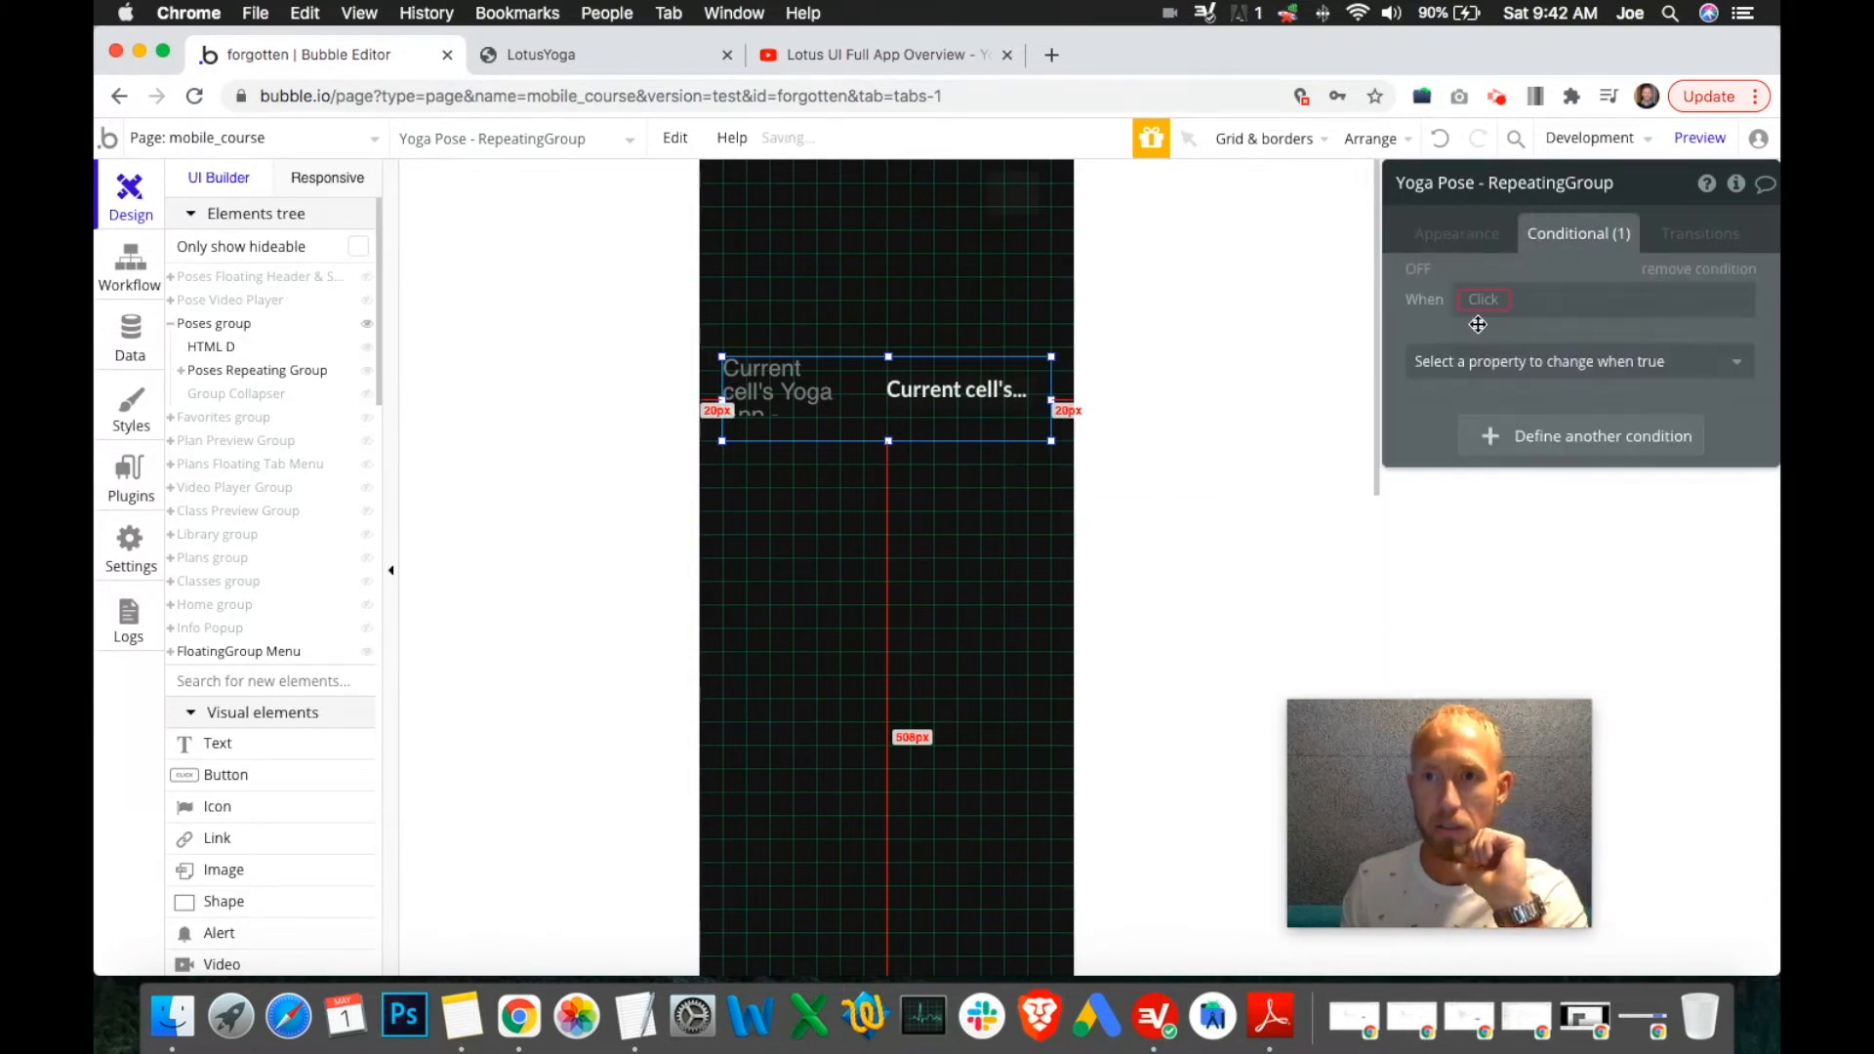
left_click(1483, 301)
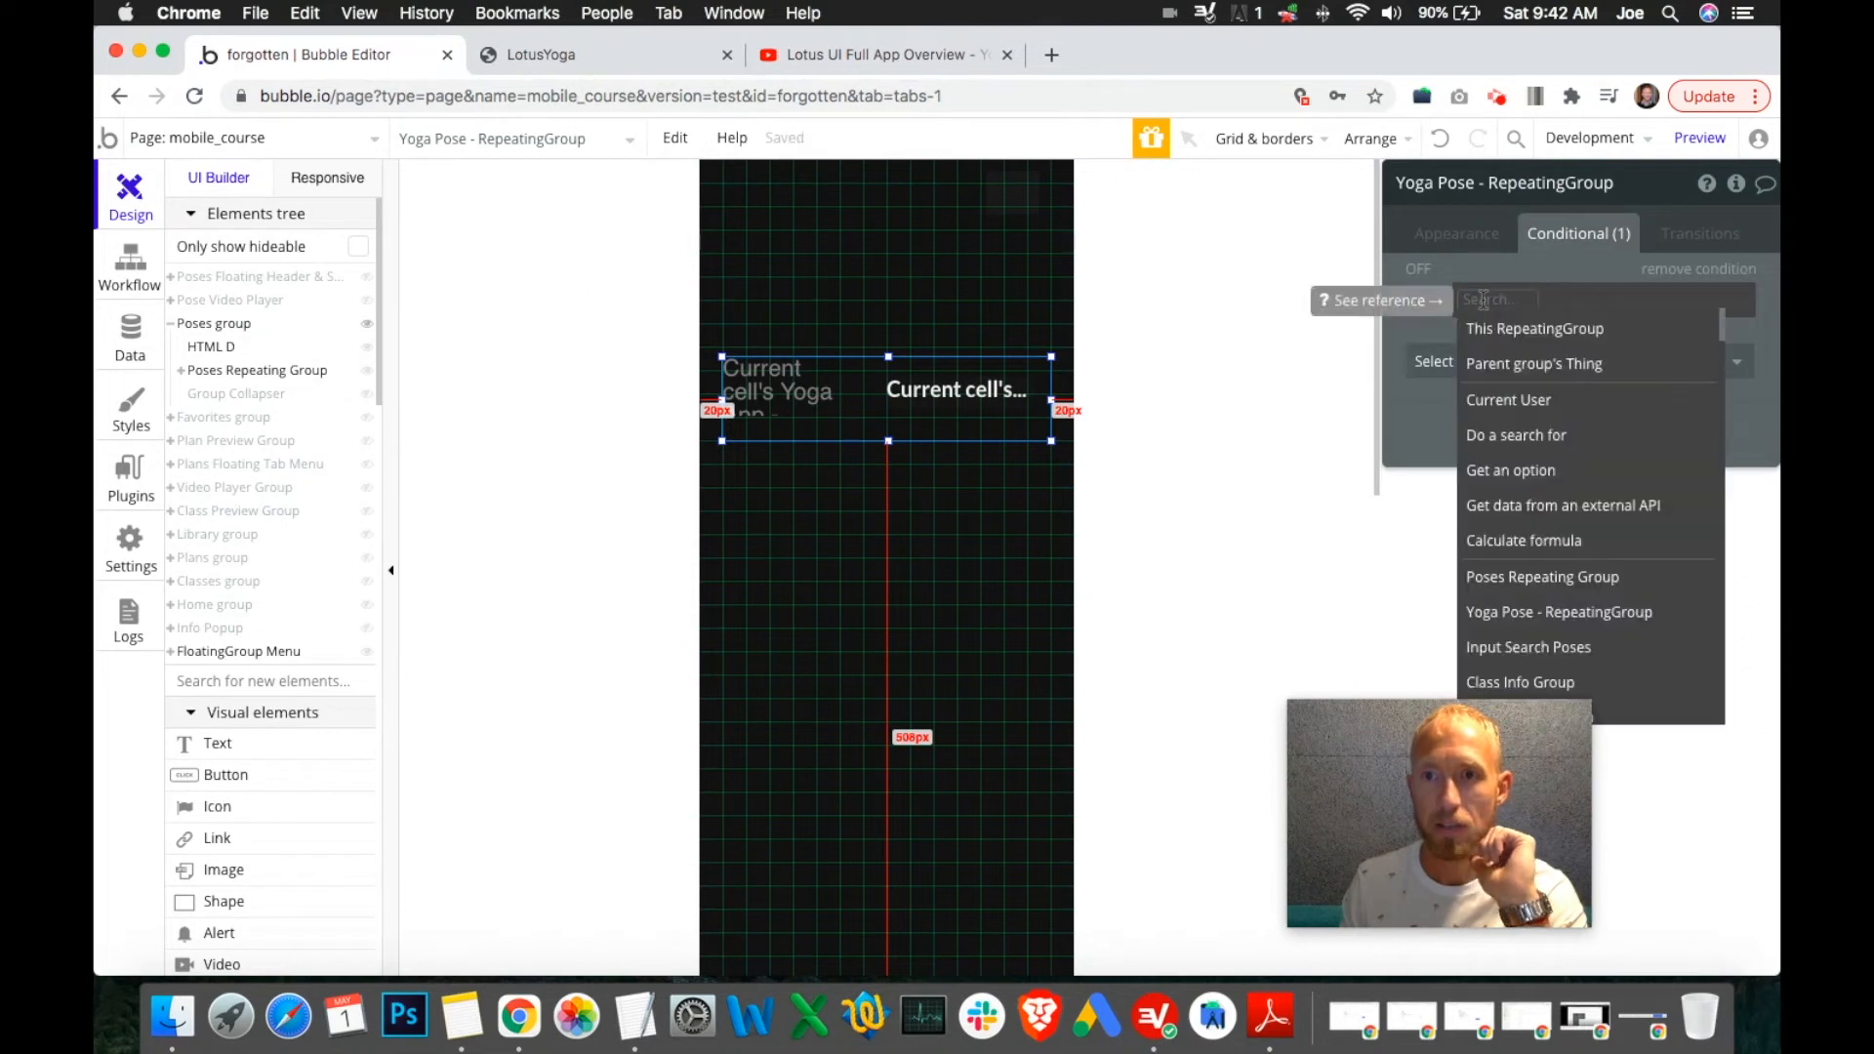
left_click(1545, 647)
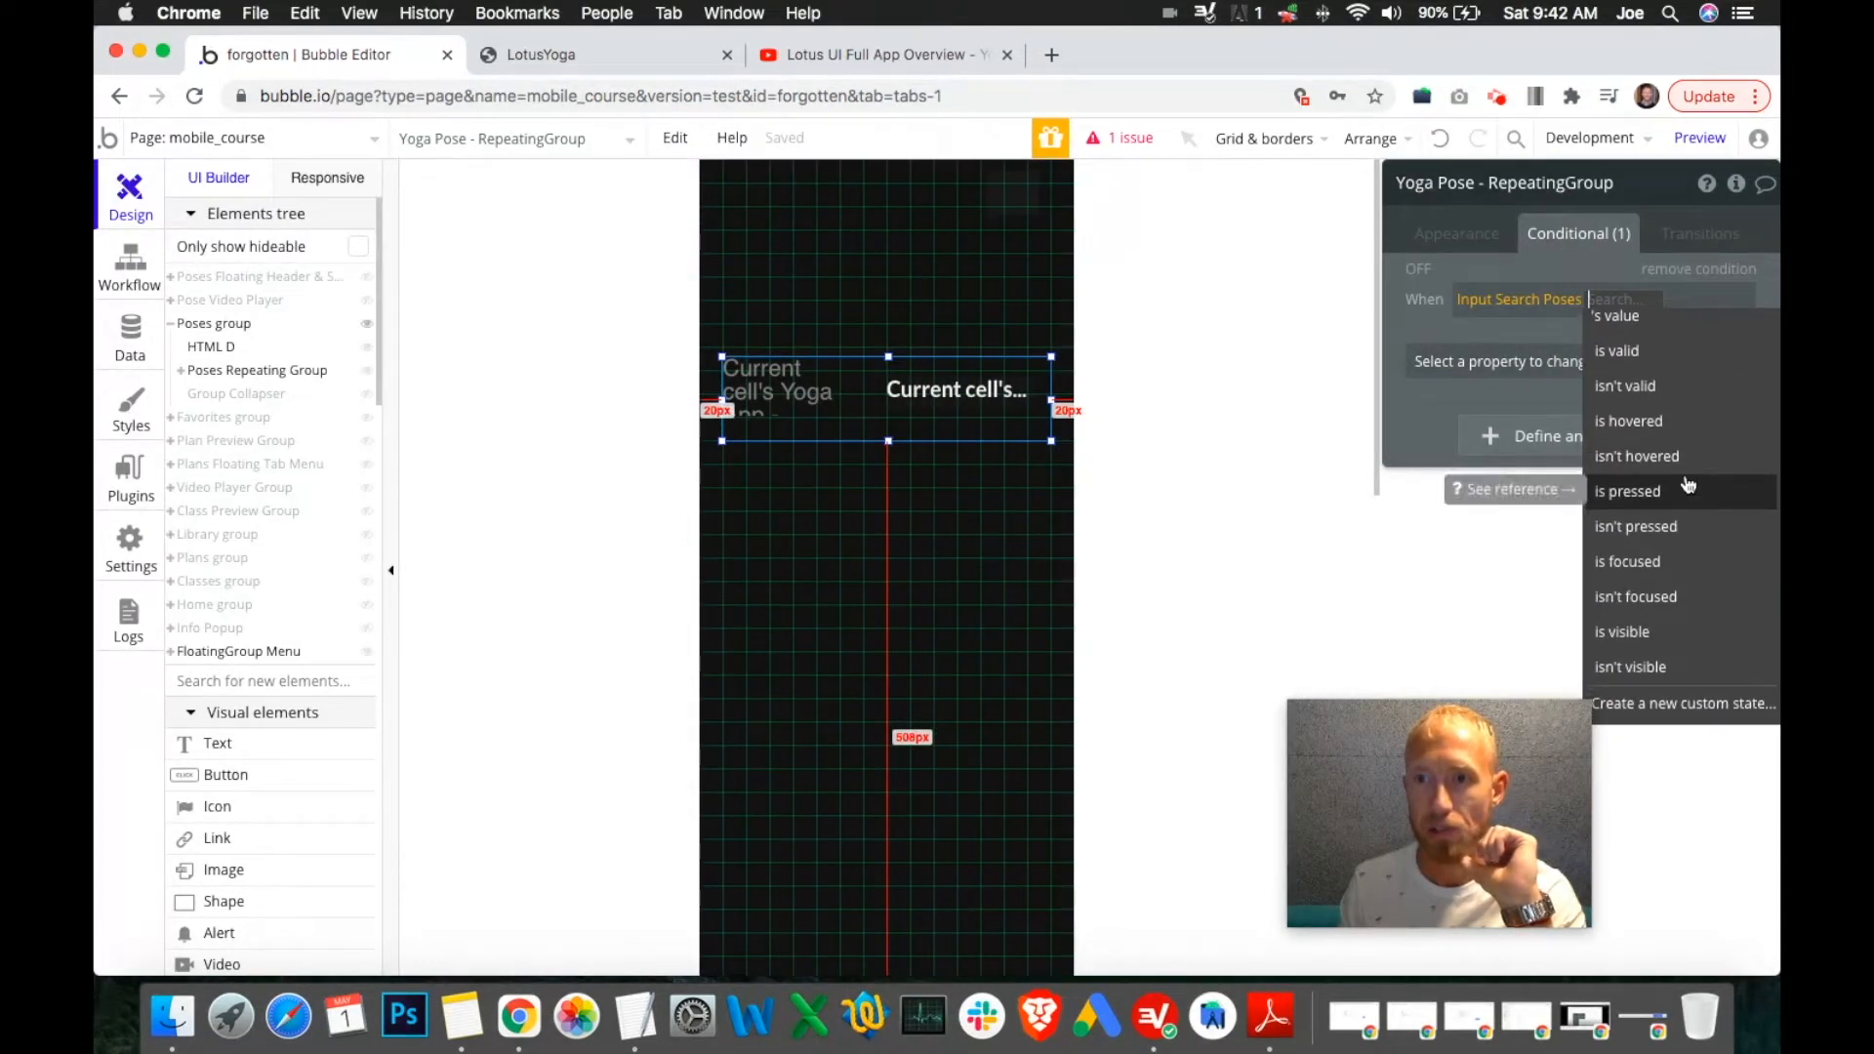
left_click(1618, 334)
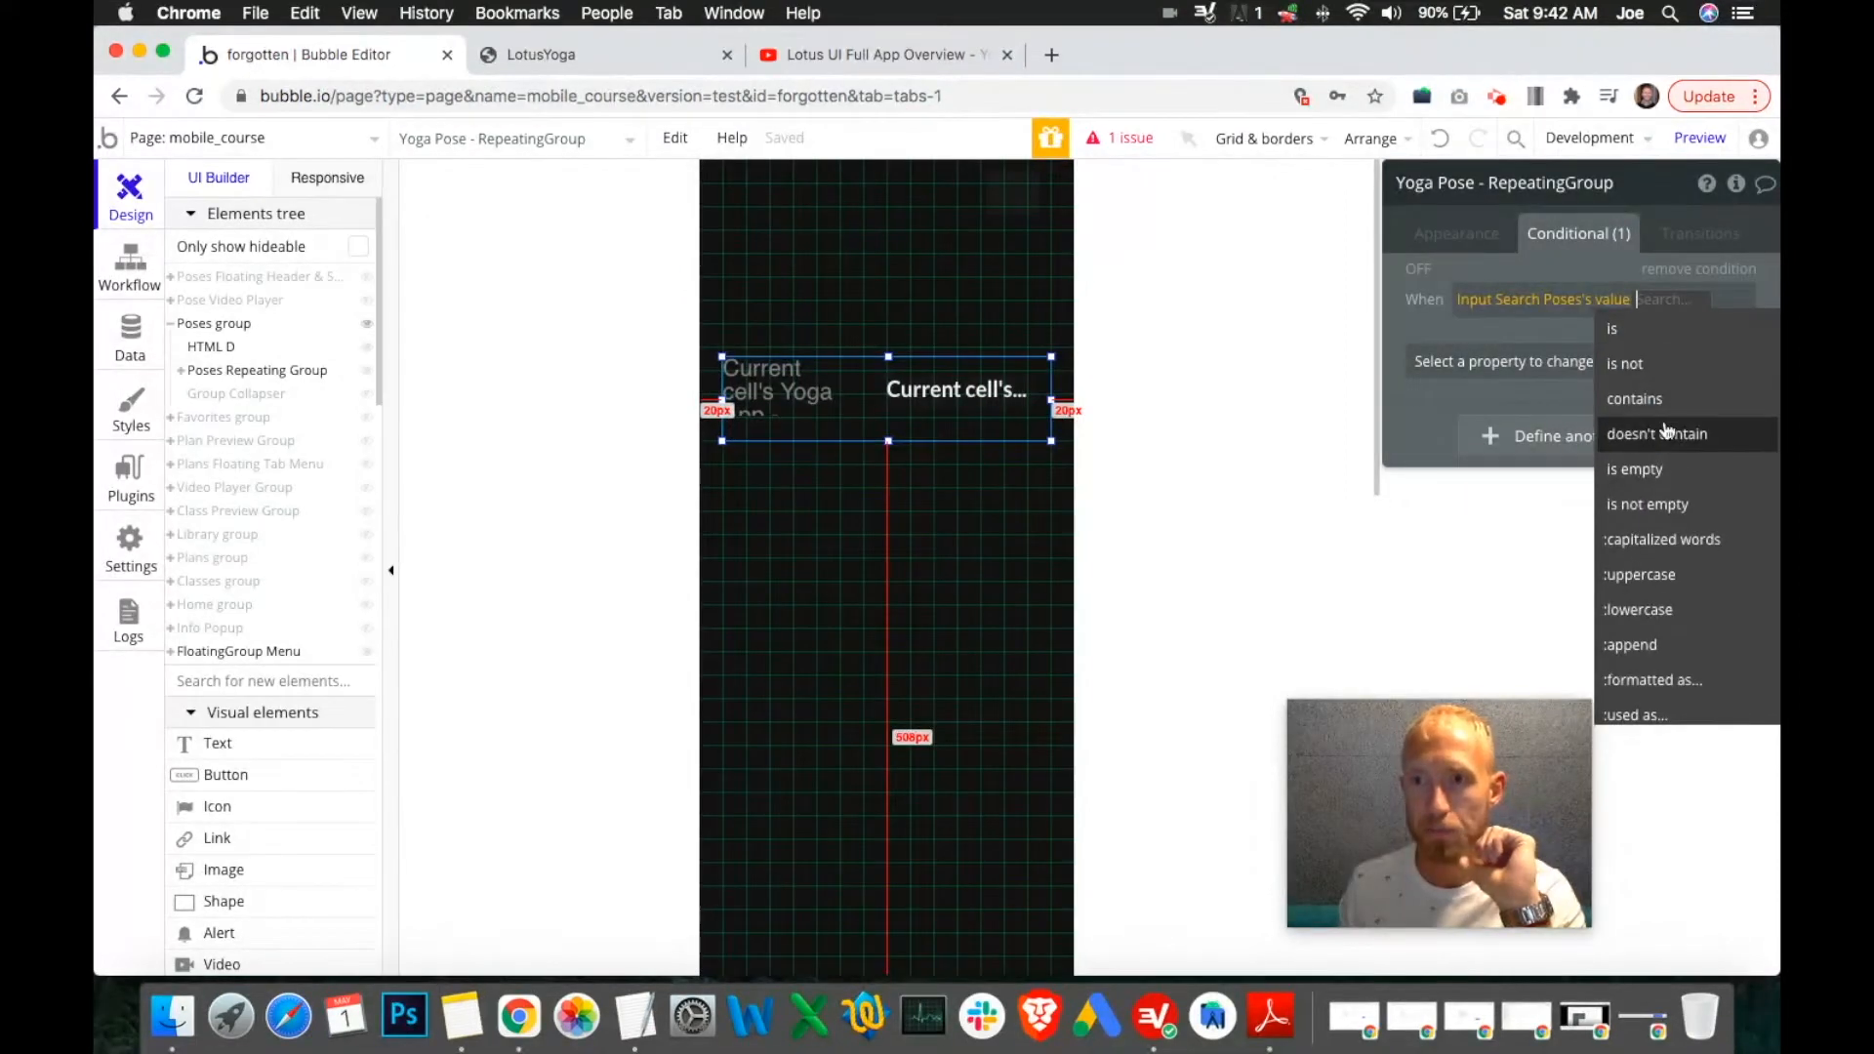
left_click(1664, 503)
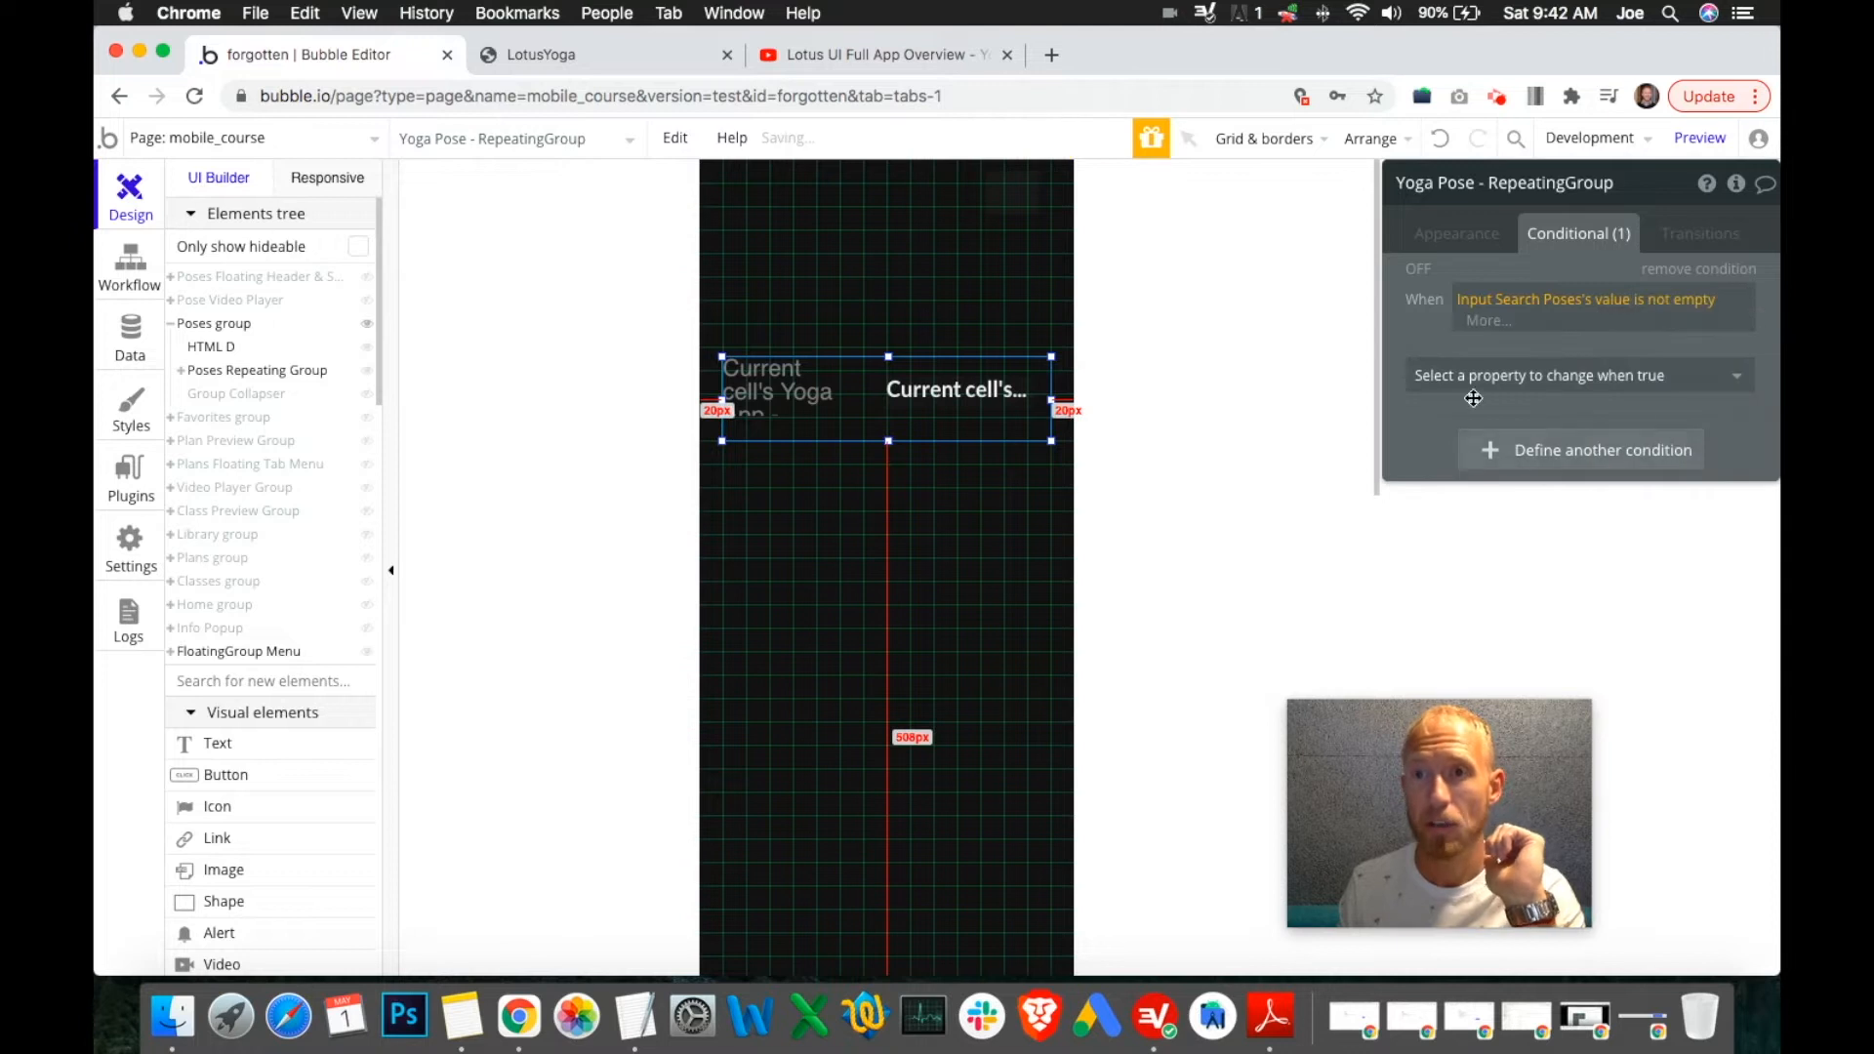
Make the condition change the repeating group's data source to a search for Yoga App - Pose.
left_click(1435, 376)
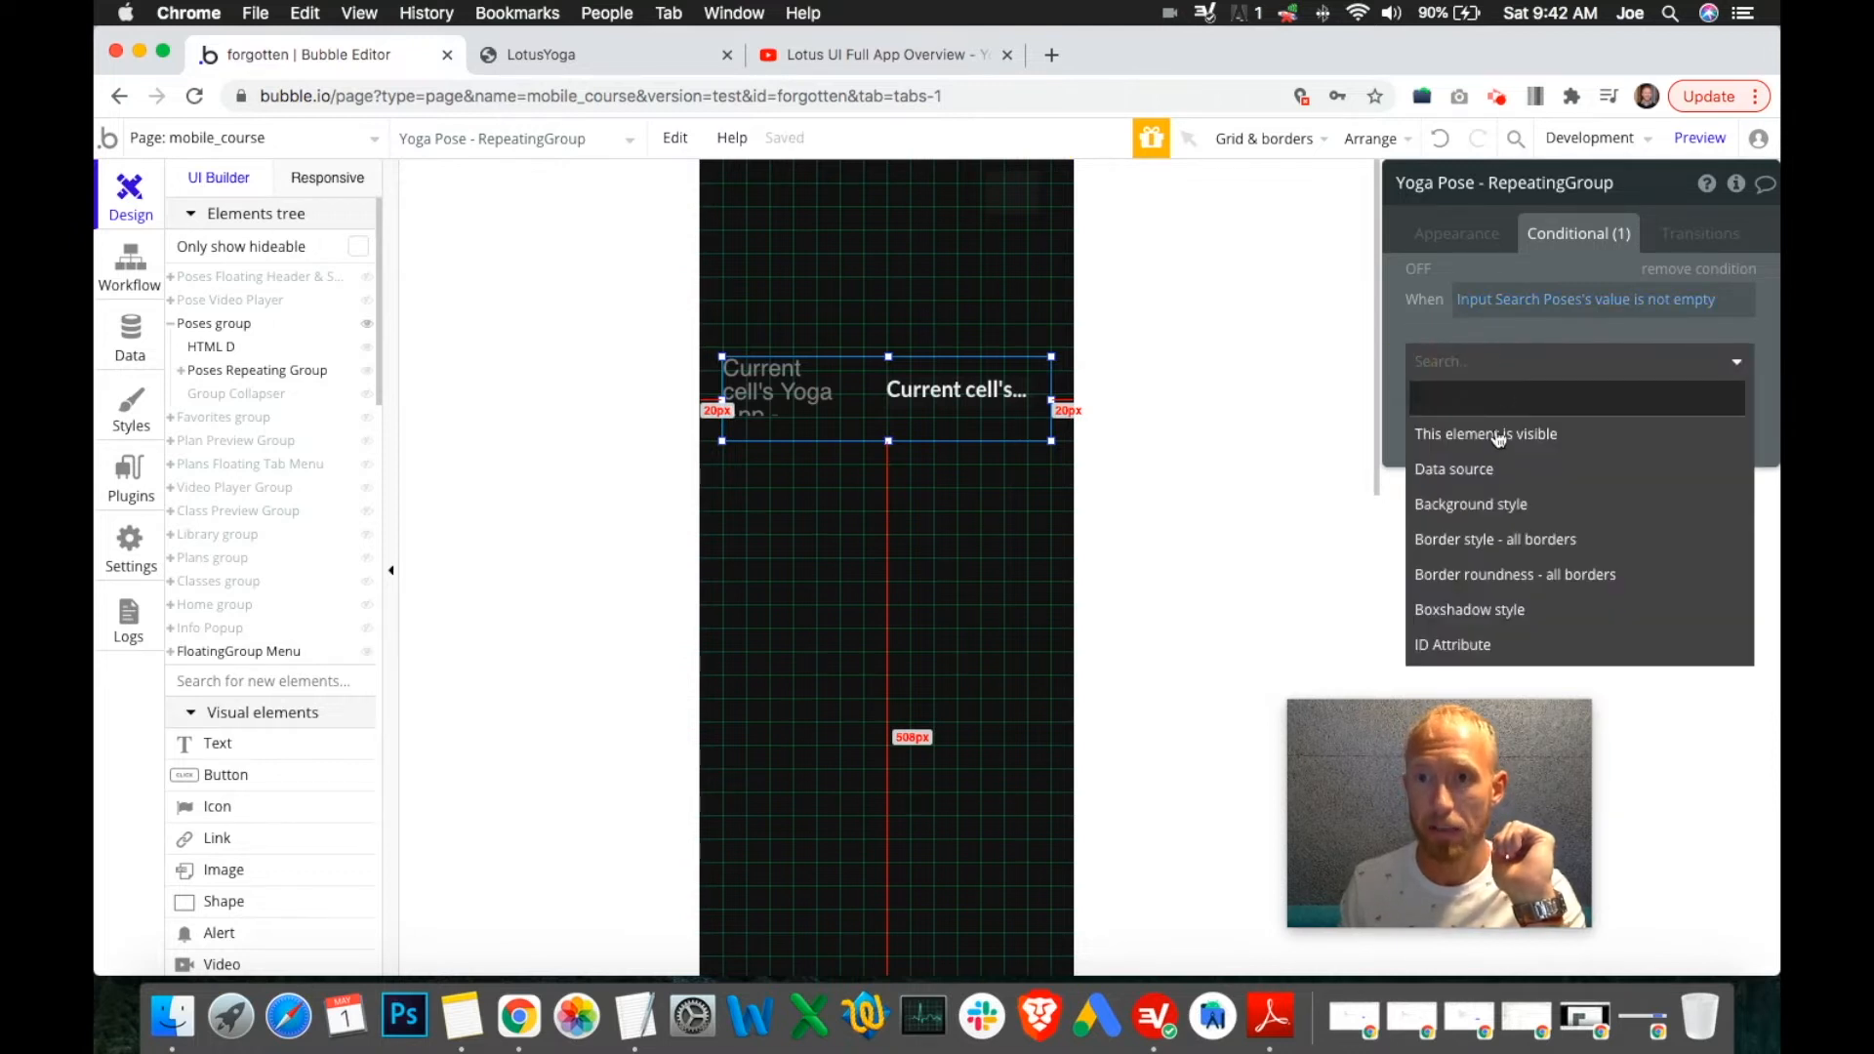
left_click(1455, 466)
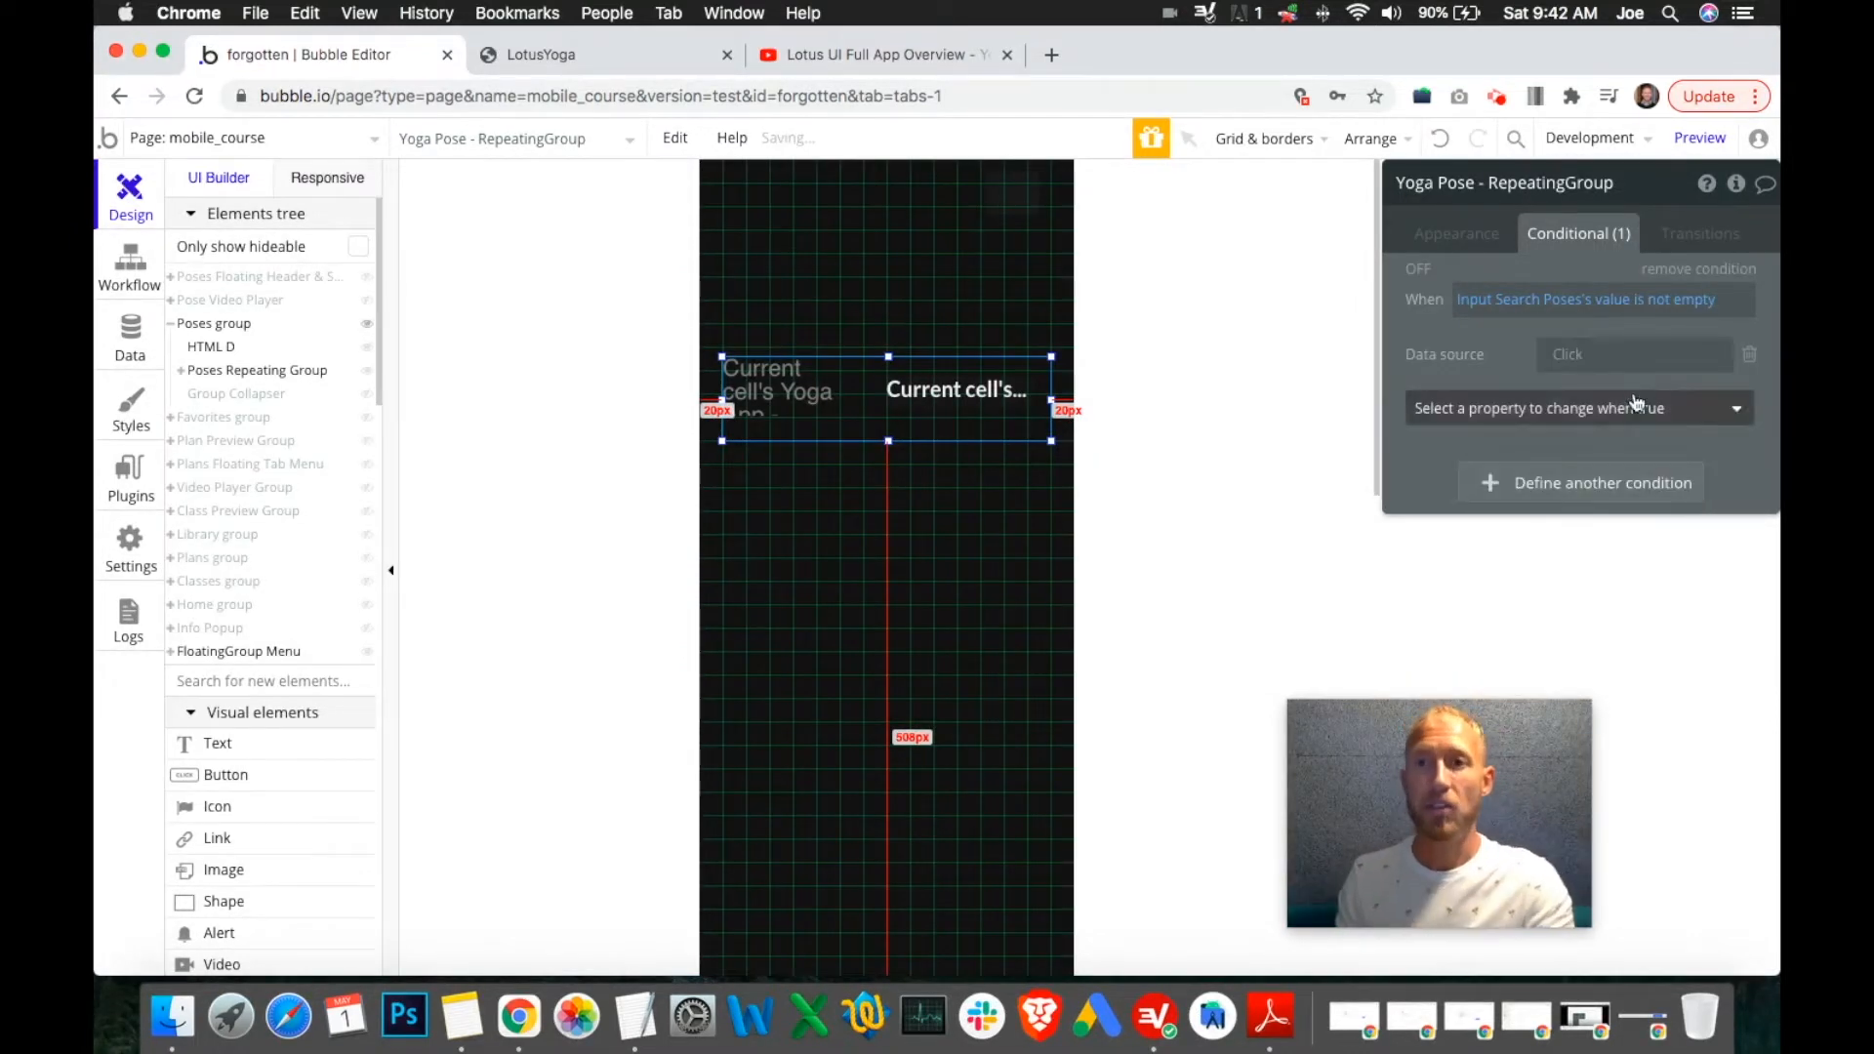
left_click(1567, 356)
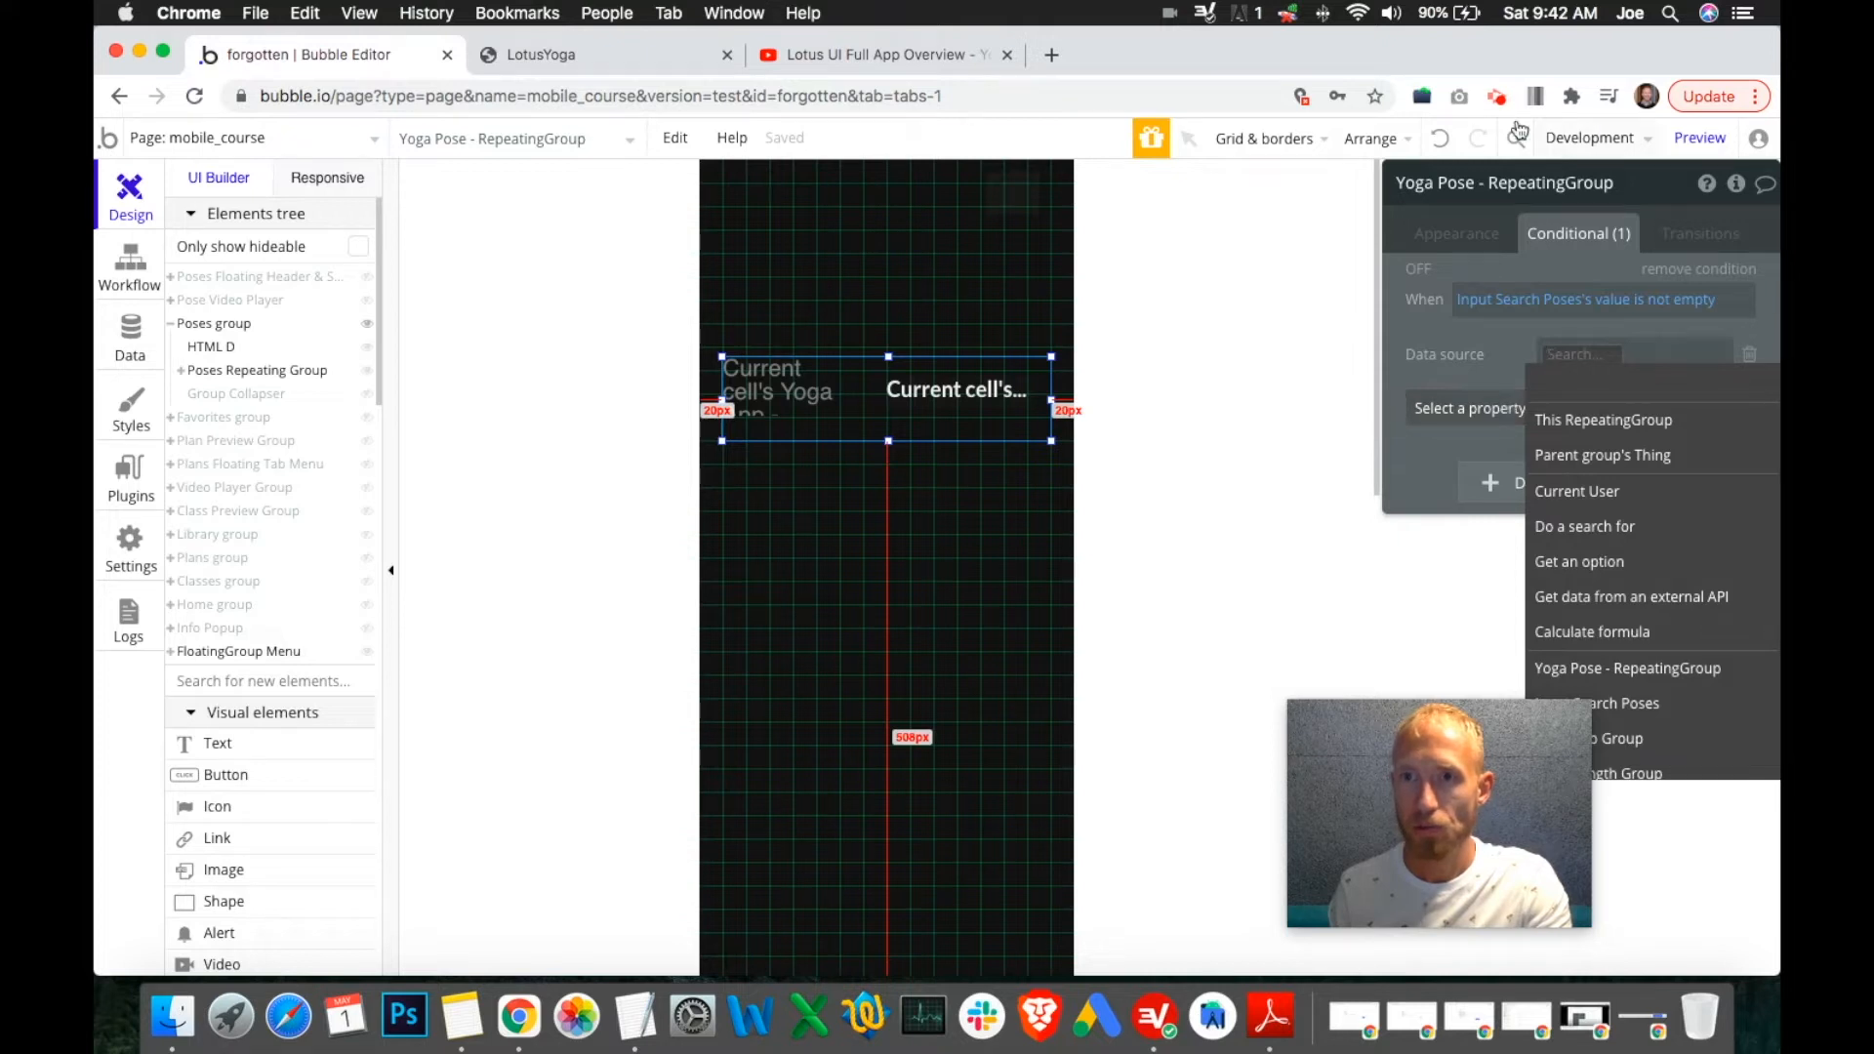
left_click_drag(1503, 746, 1342, 734)
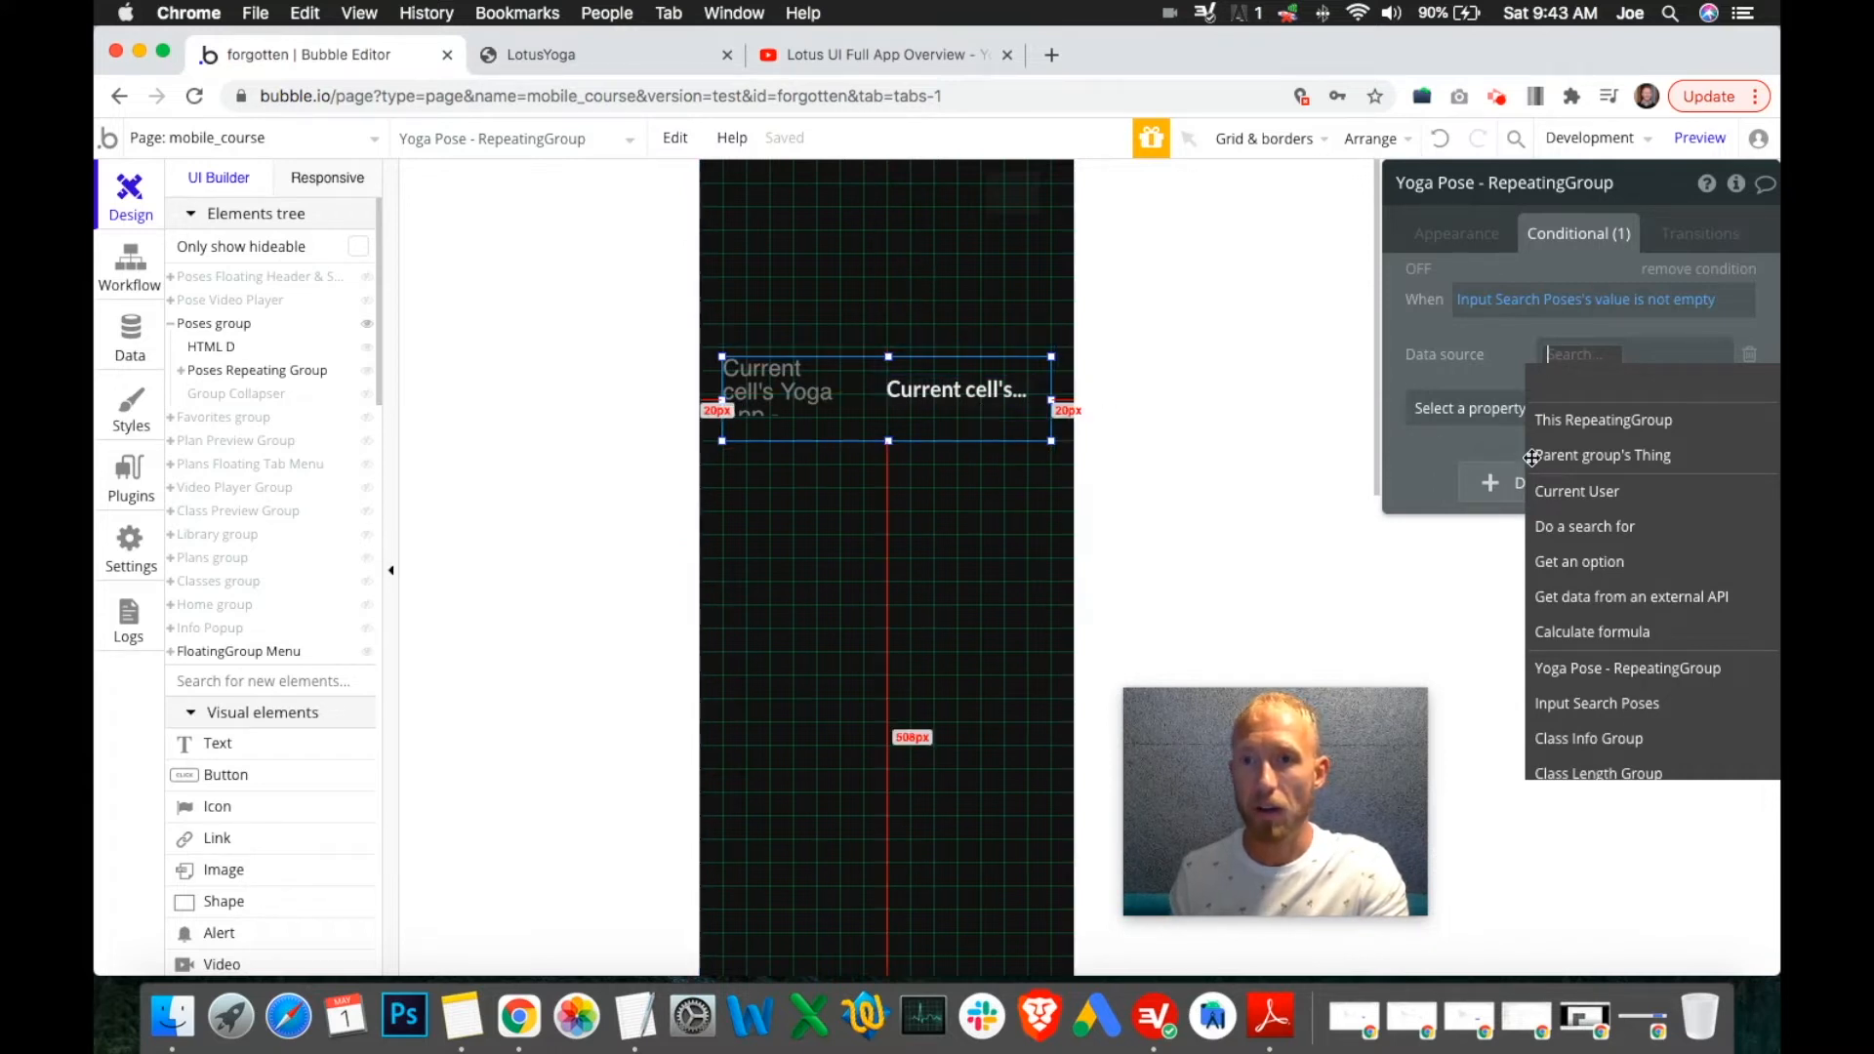
left_click(1605, 531)
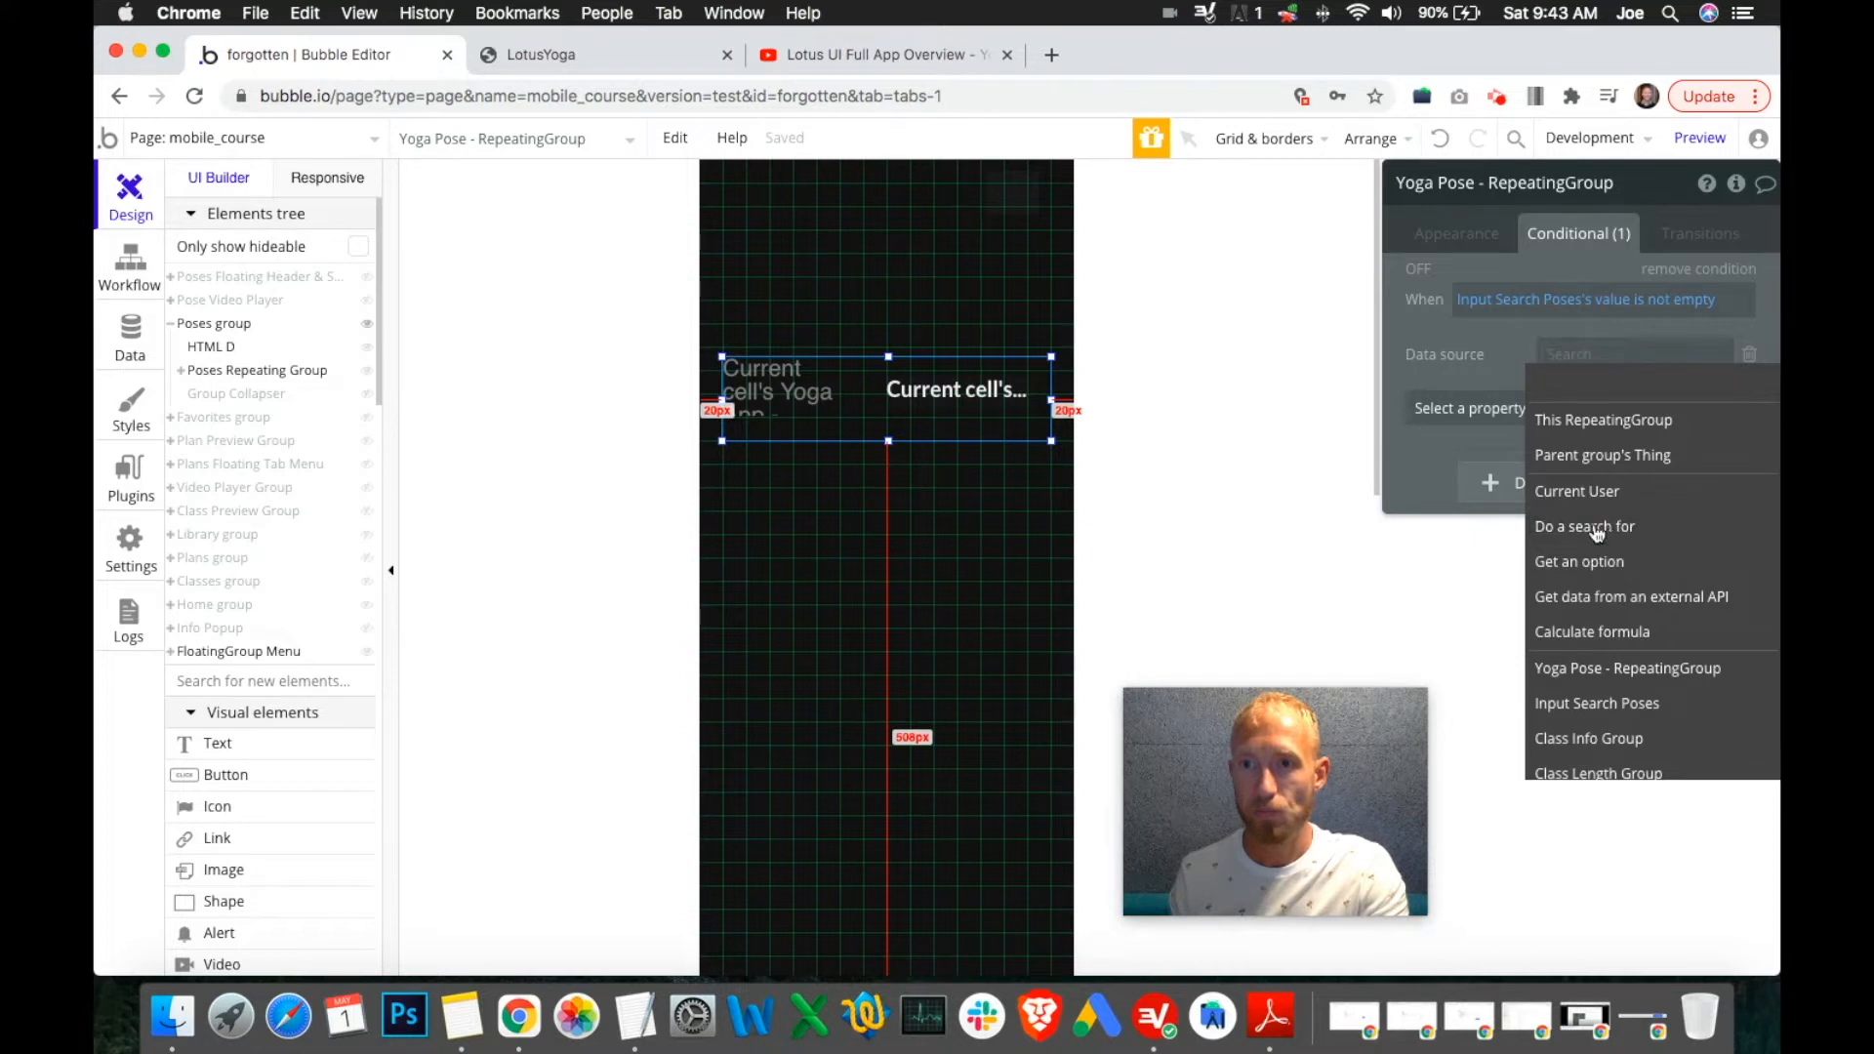
left_click(1581, 522)
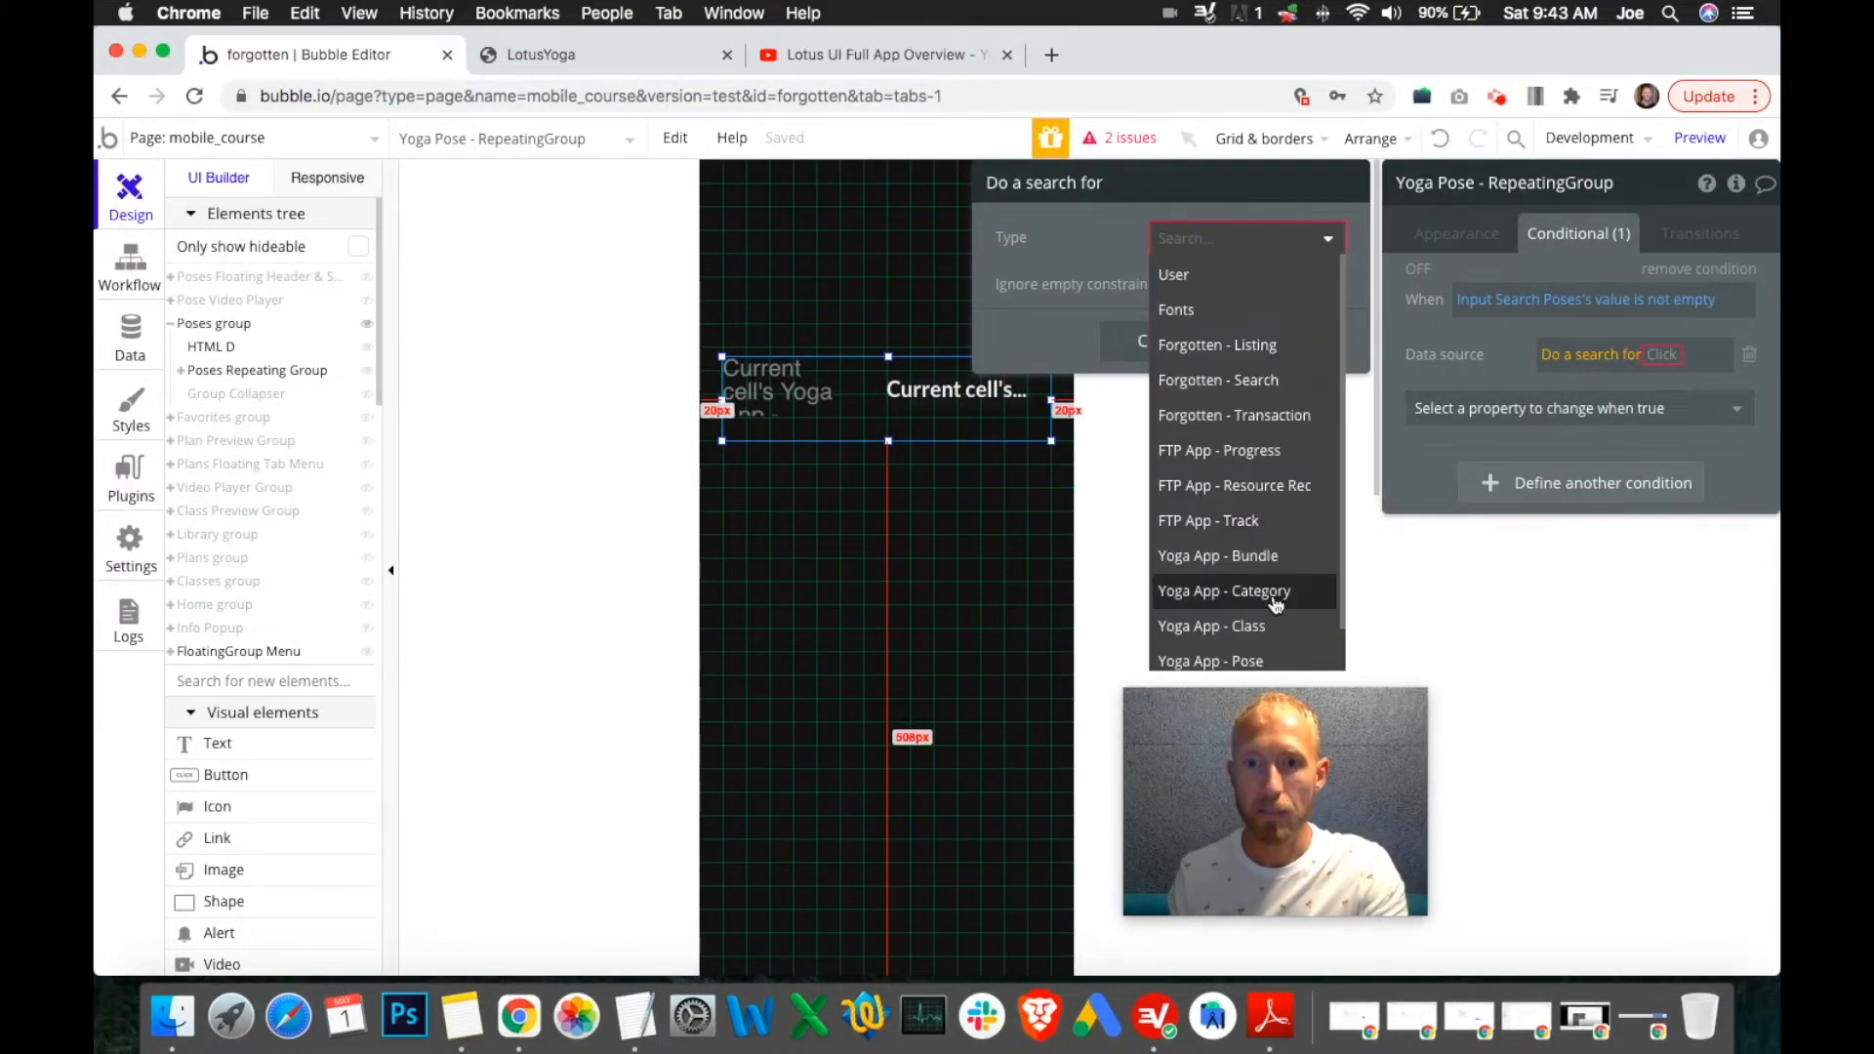
left_click(1249, 632)
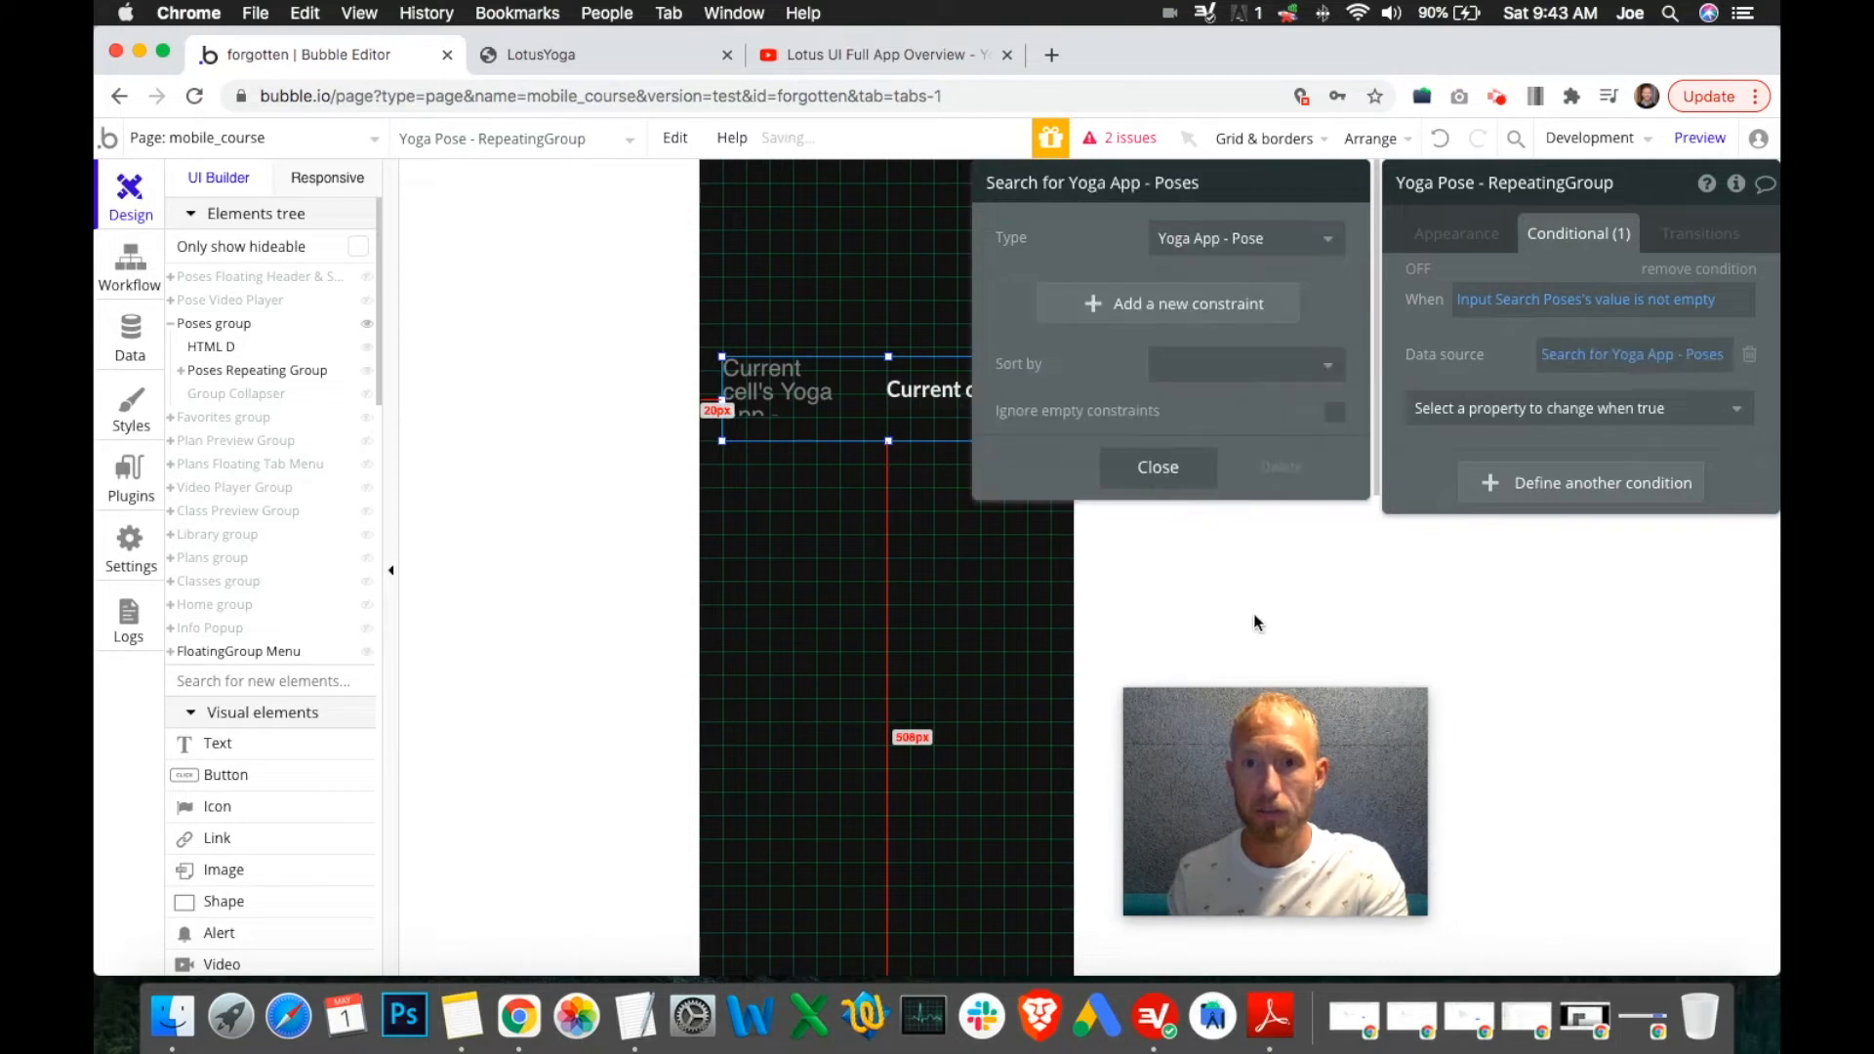
Add a constraint on Name with the contains operator to the conditional pose search, and start choosing its comparison value.
left_click(1122, 301)
left_click(1015, 295)
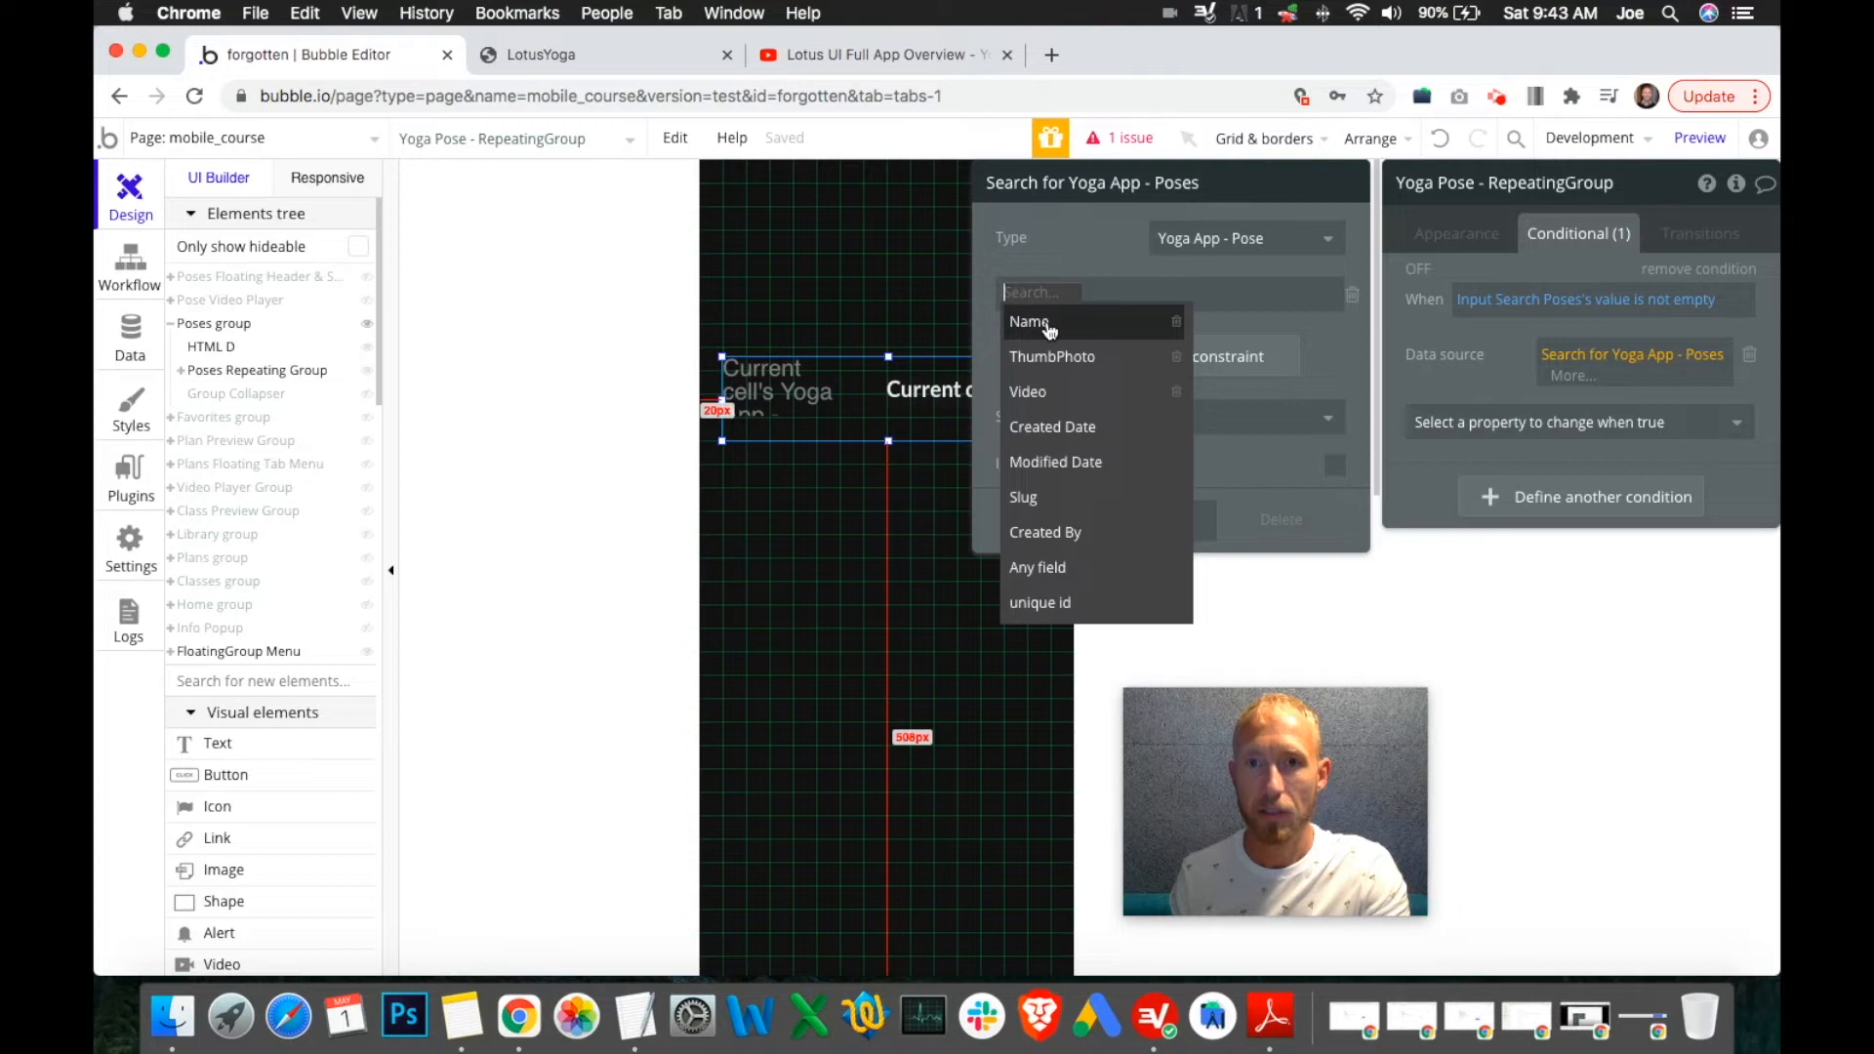
left_click(1356, 357)
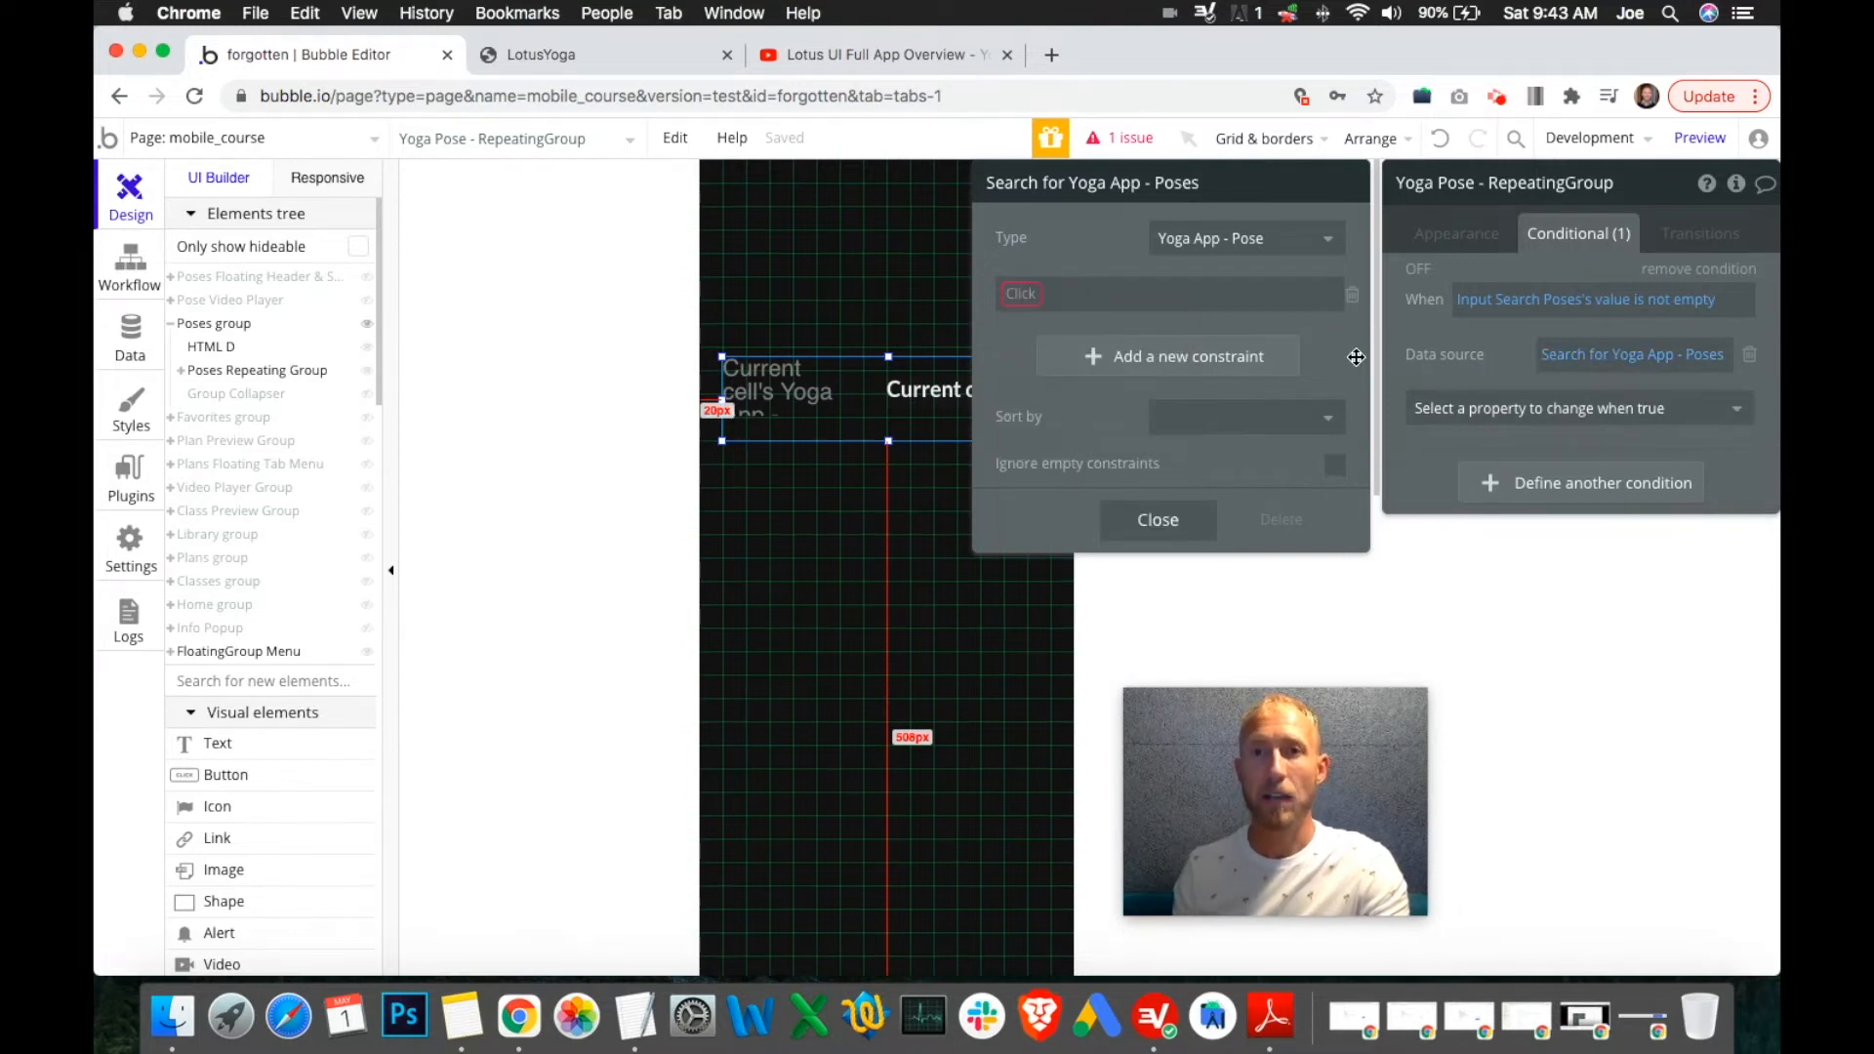
left_click(1025, 298)
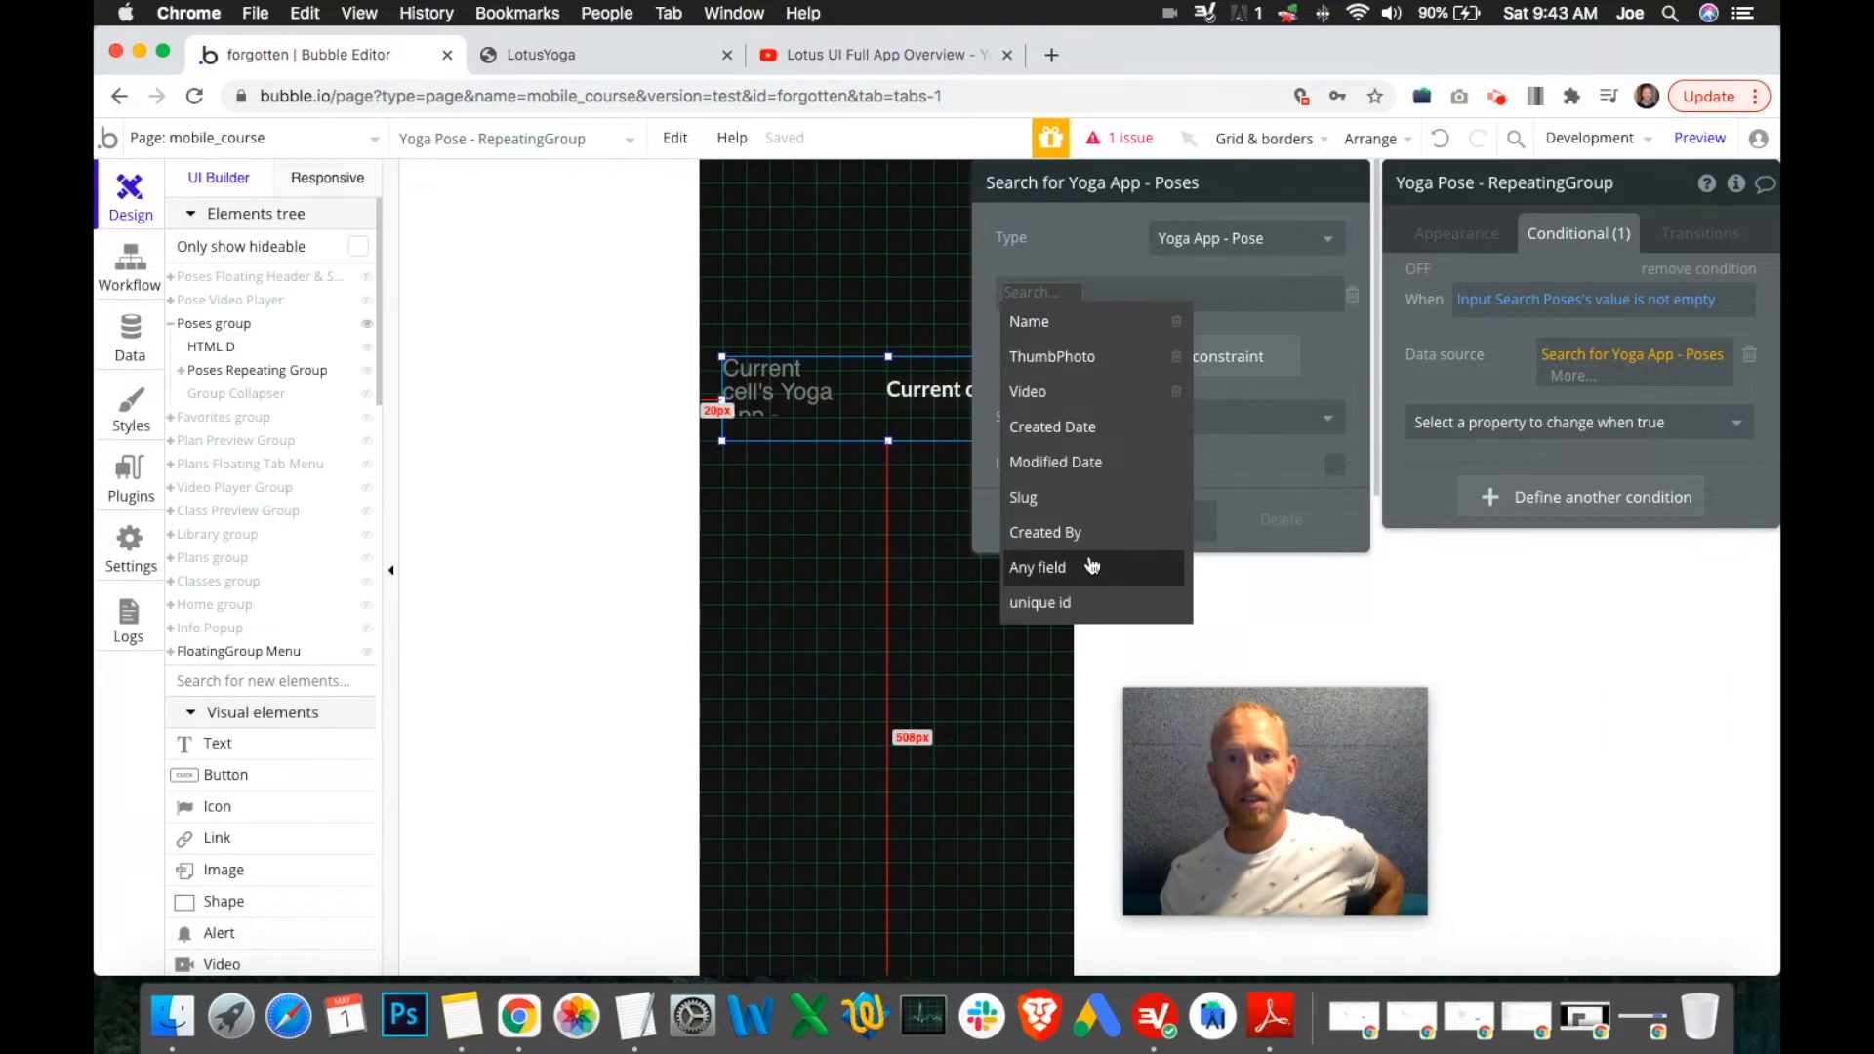
left_click(1047, 338)
left_click(1064, 294)
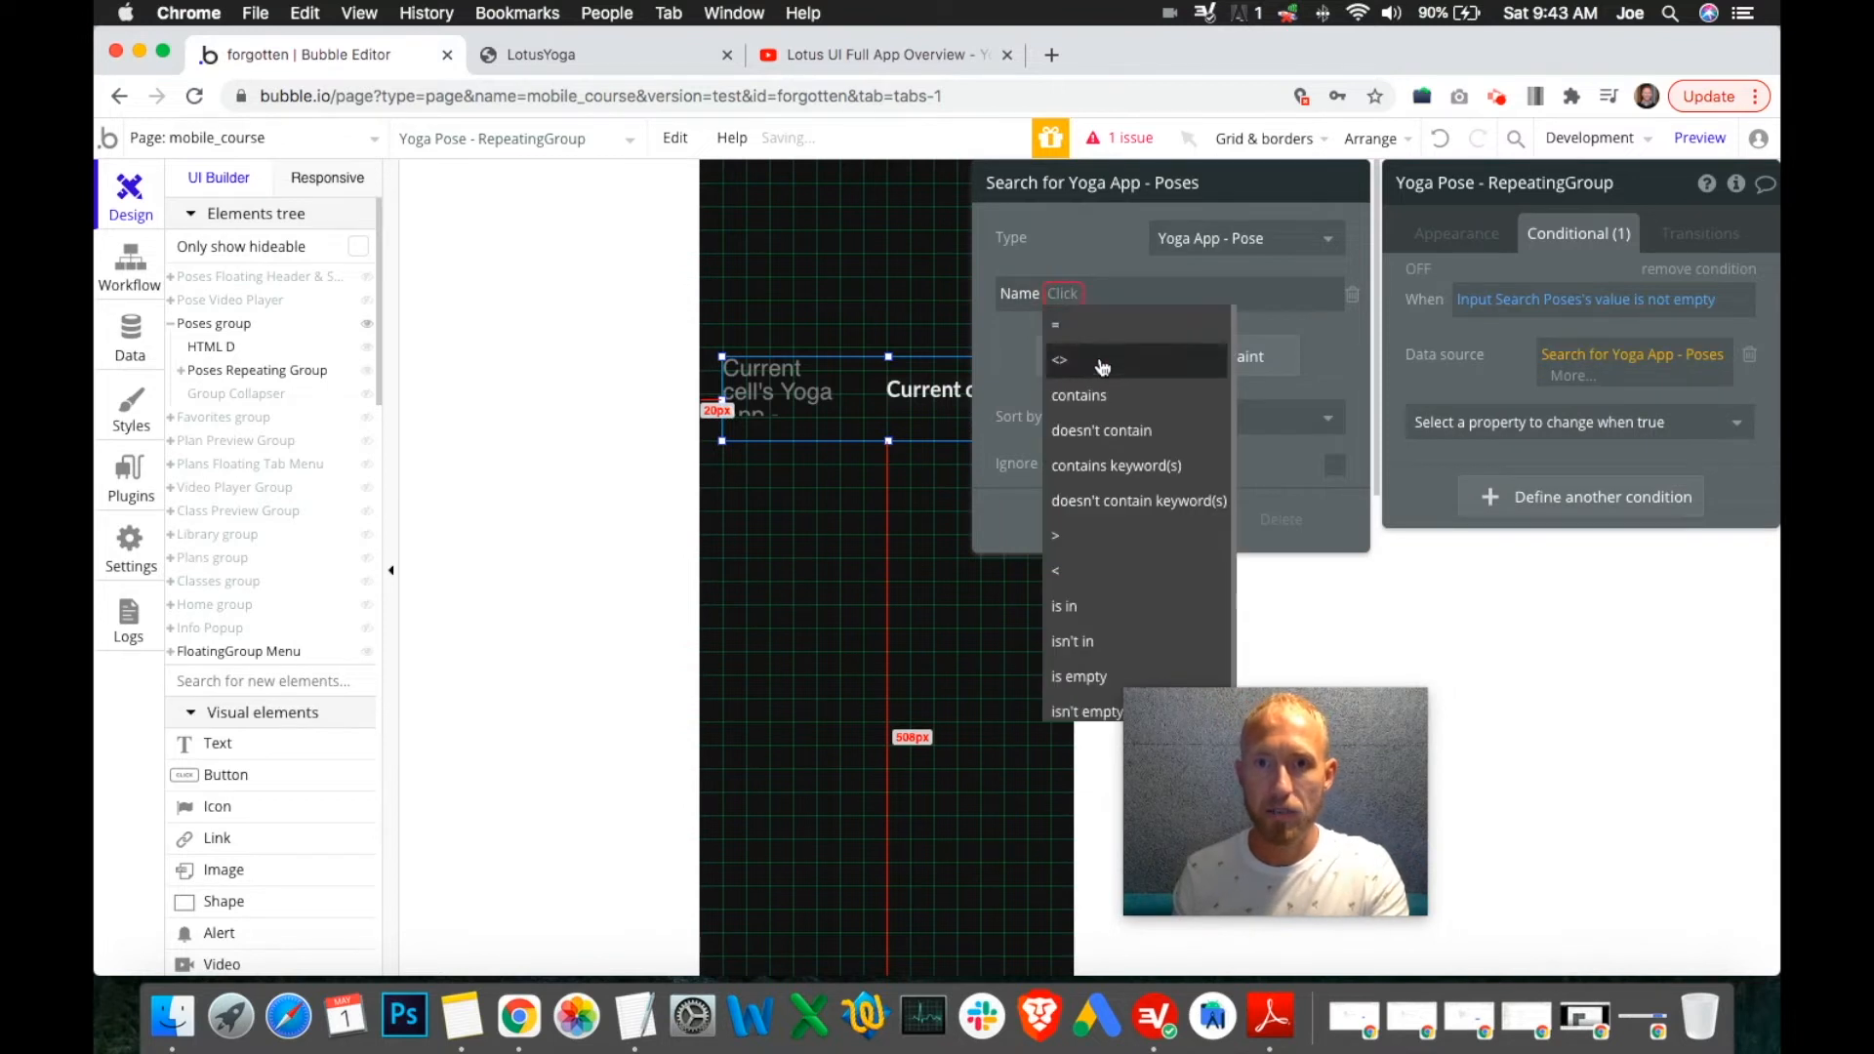
left_click(1083, 396)
left_click(1128, 305)
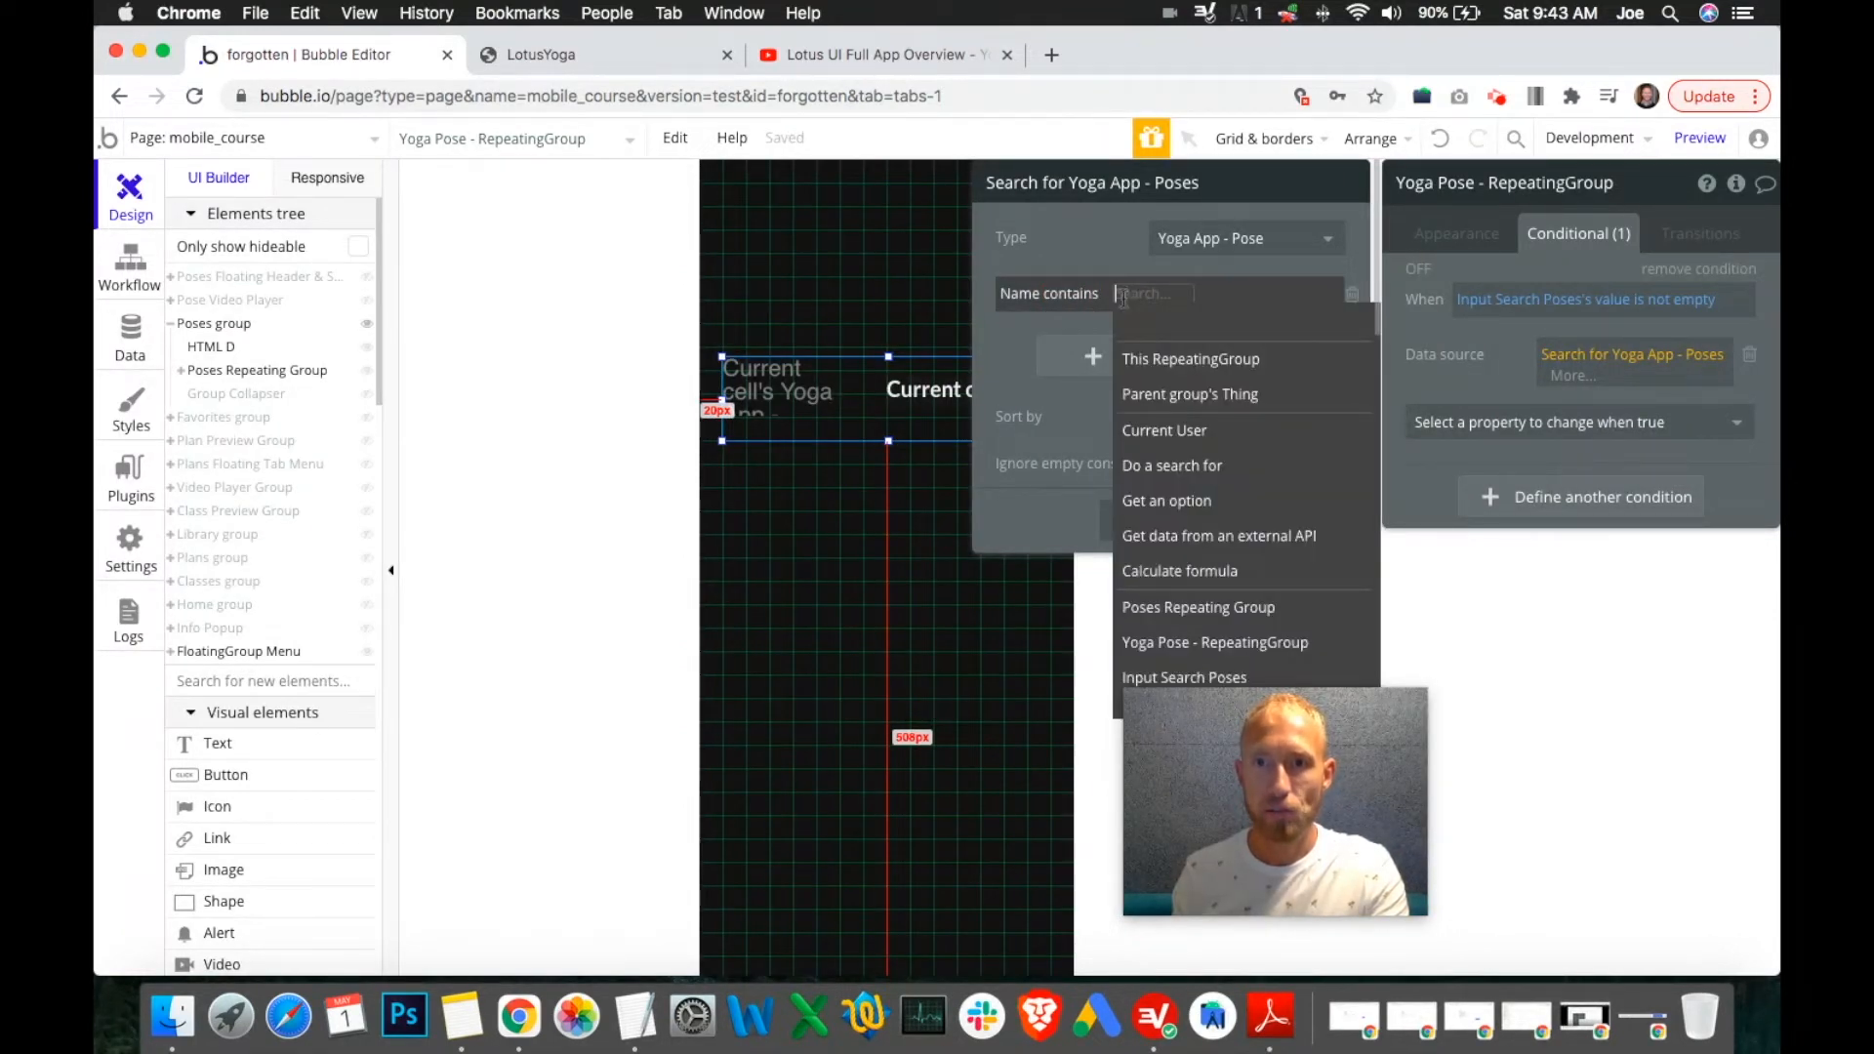
scroll(1221, 500, "down", 1)
left_click_drag(1288, 771, 1593, 761)
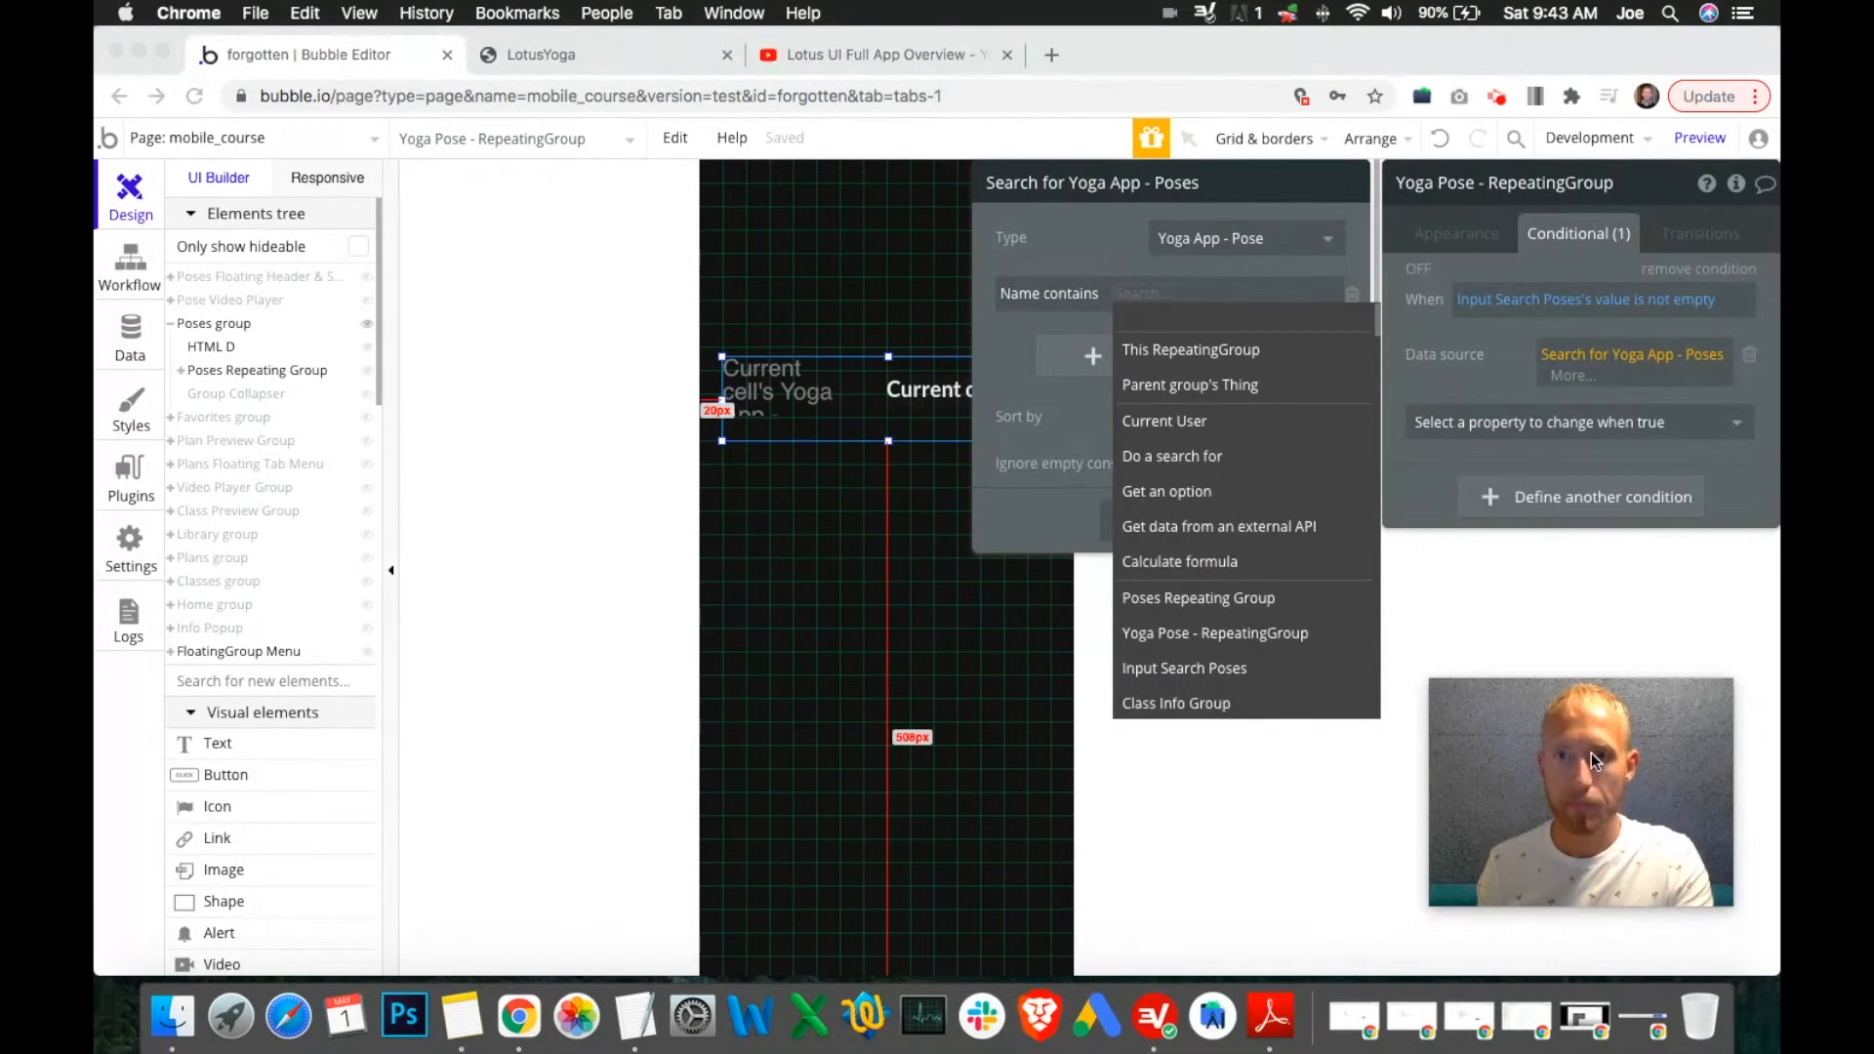
left_click(1019, 344)
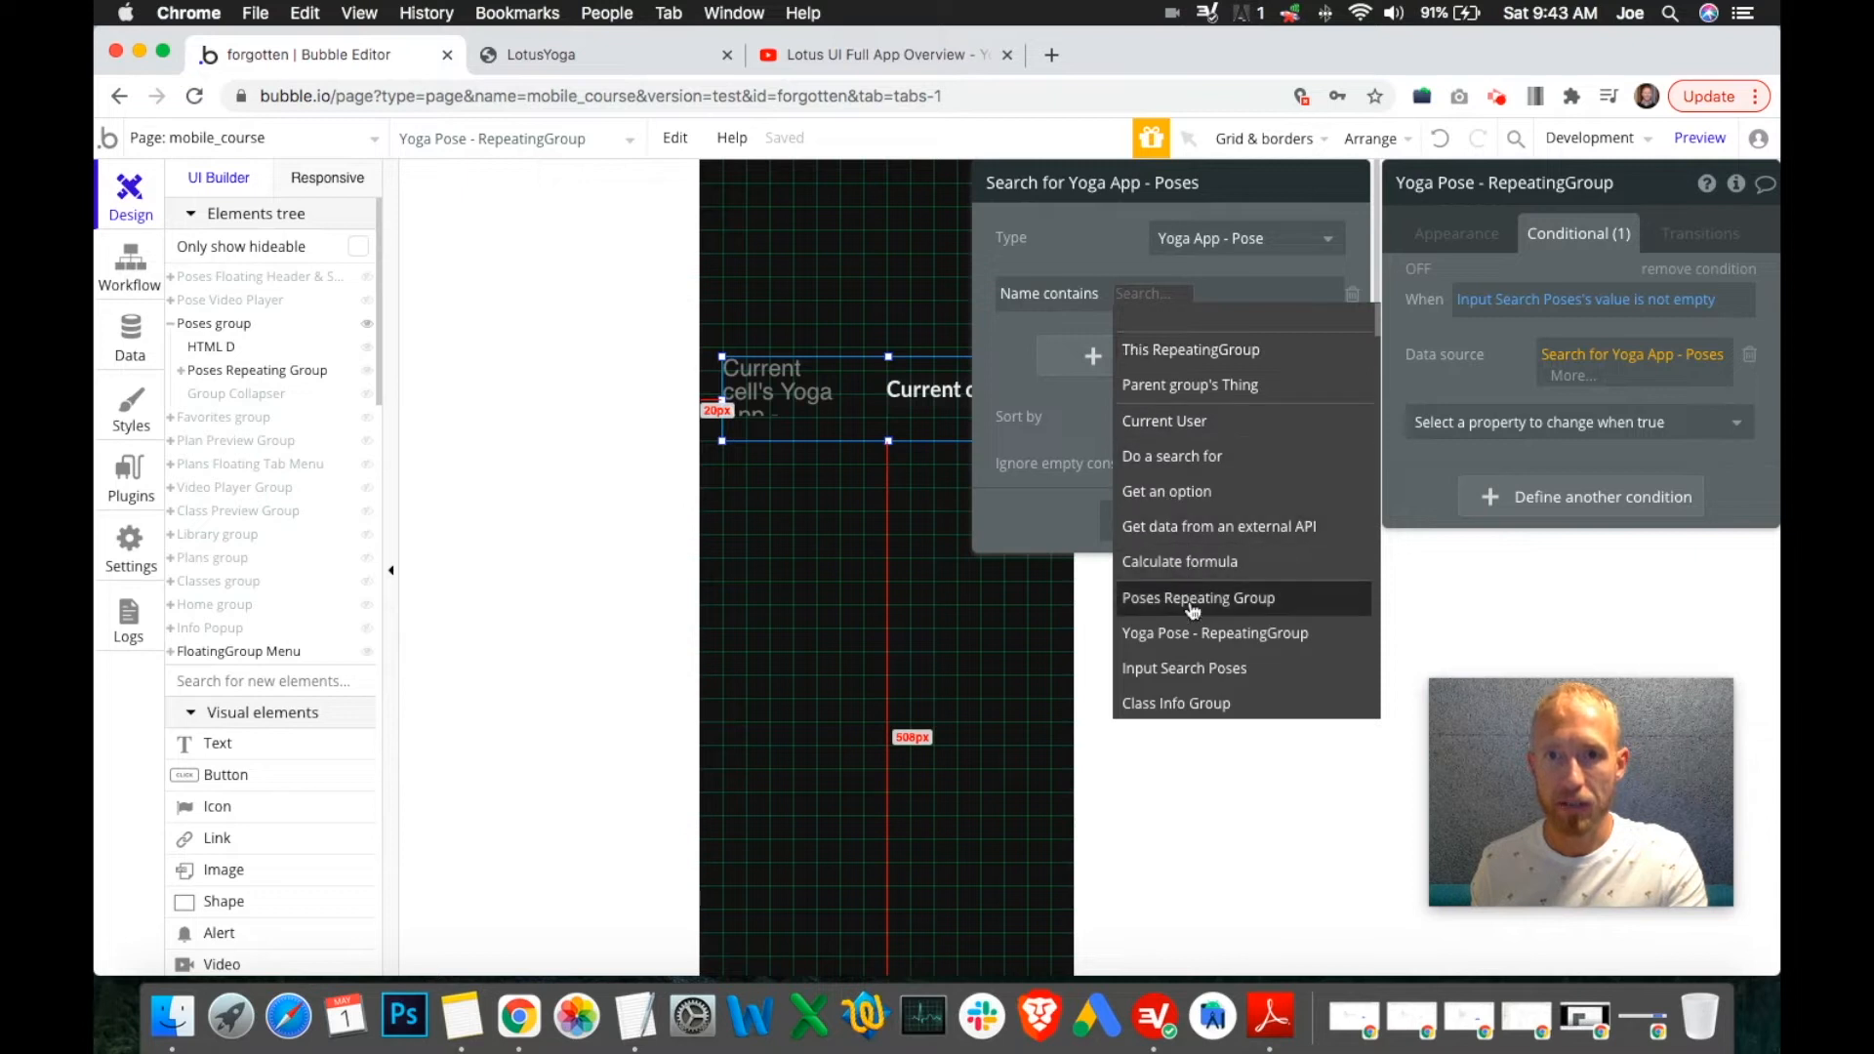
Constrain the Yoga App - Pose search so Name contains Input Search Poses's value.
left_click(1192, 670)
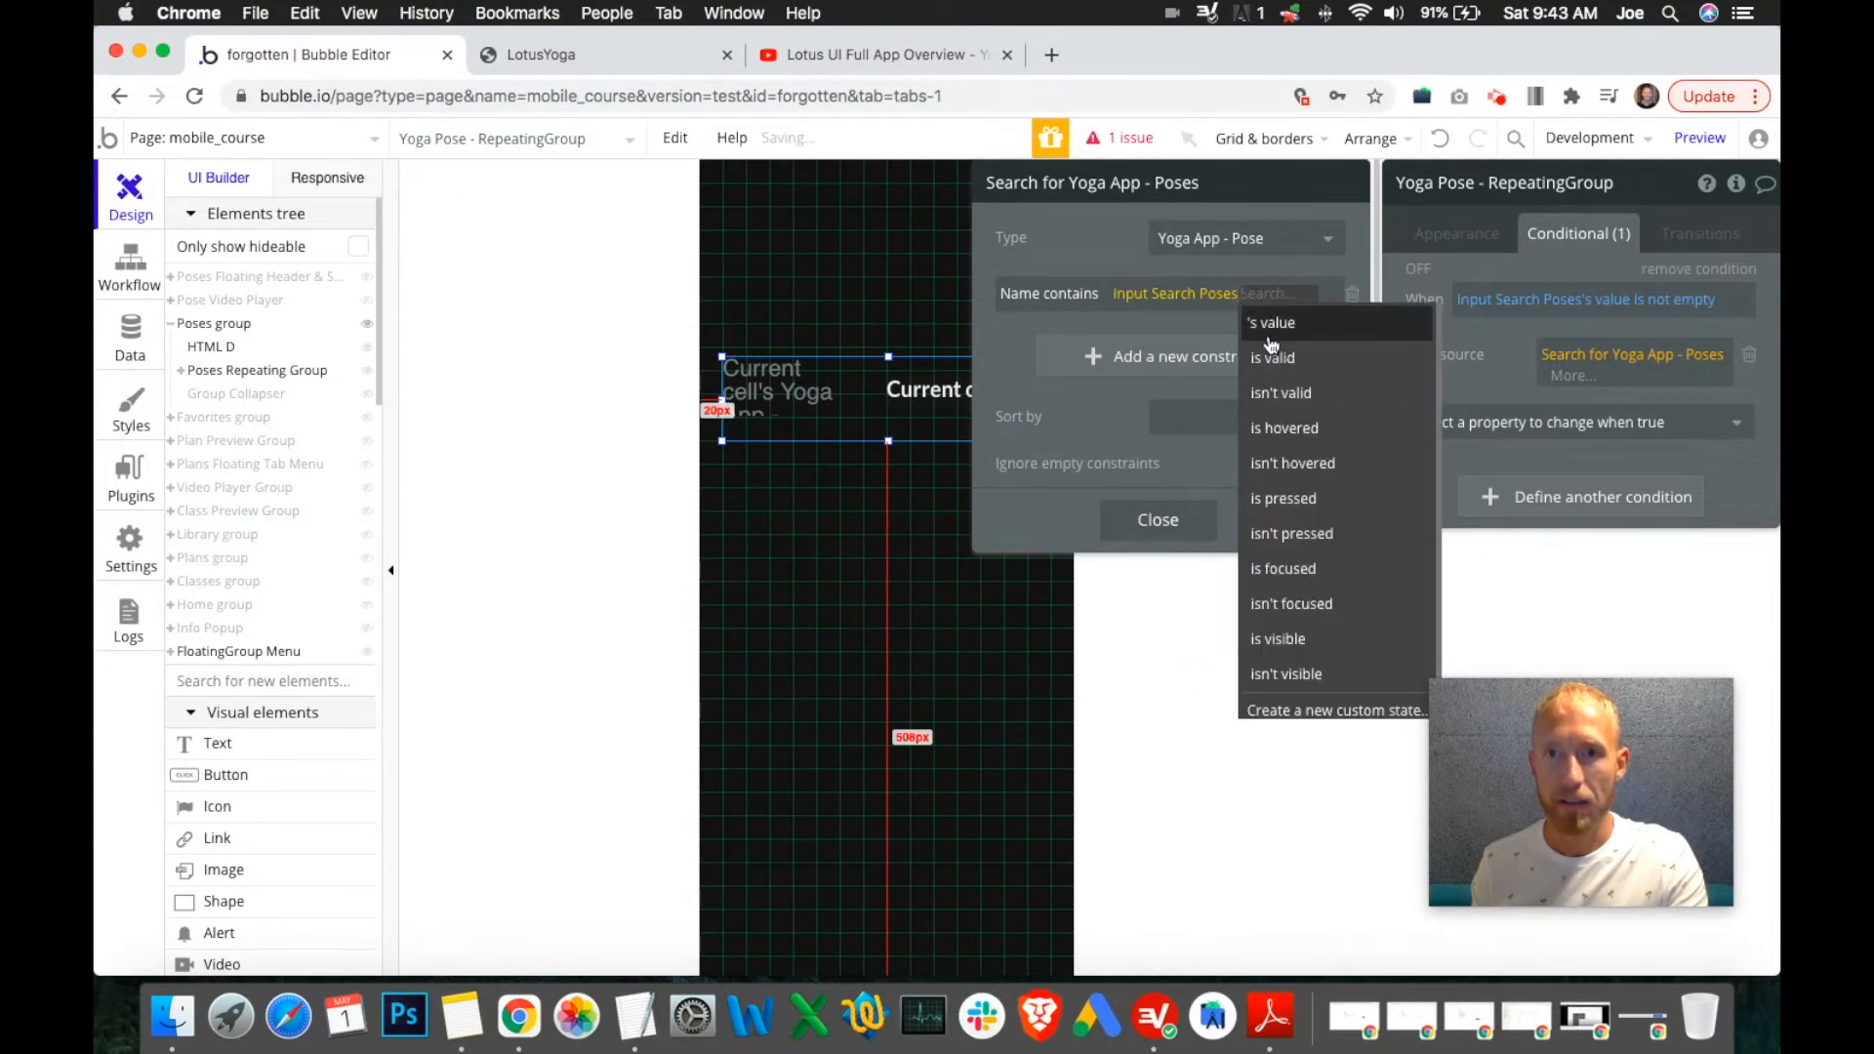
left_click(1271, 322)
left_click(1309, 326)
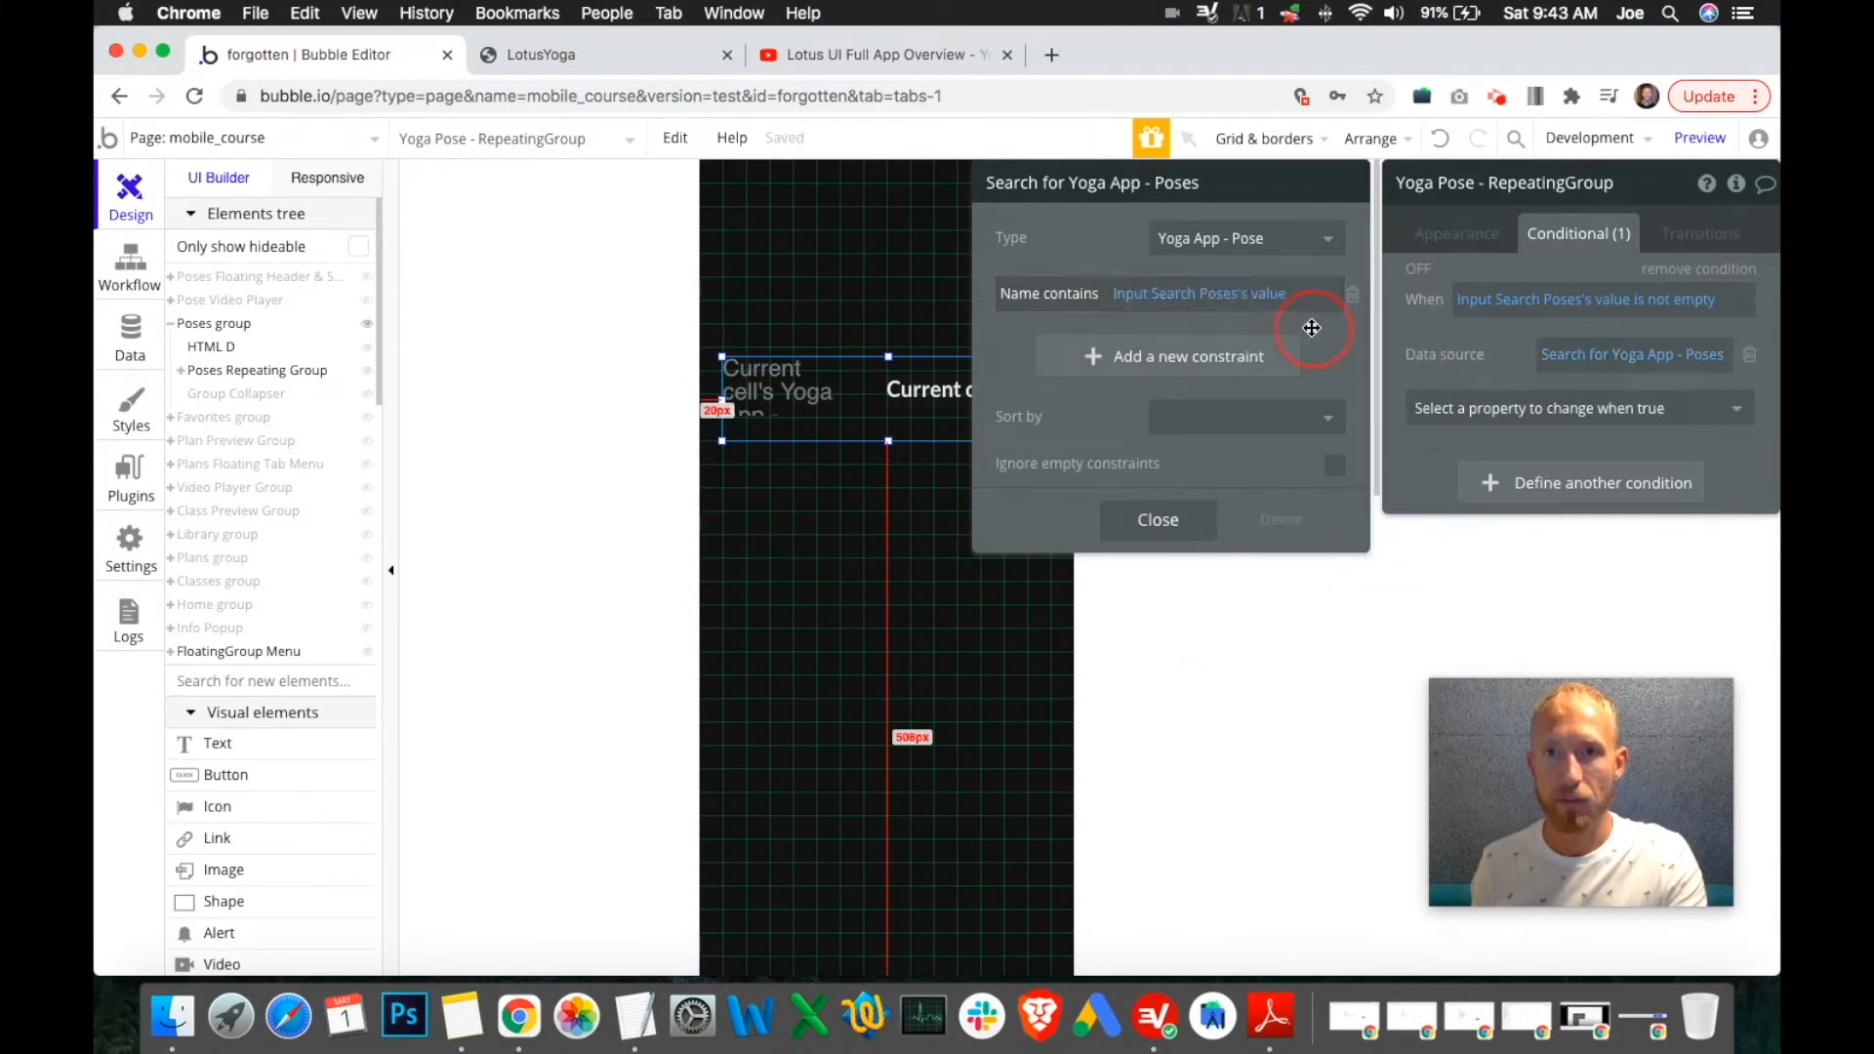
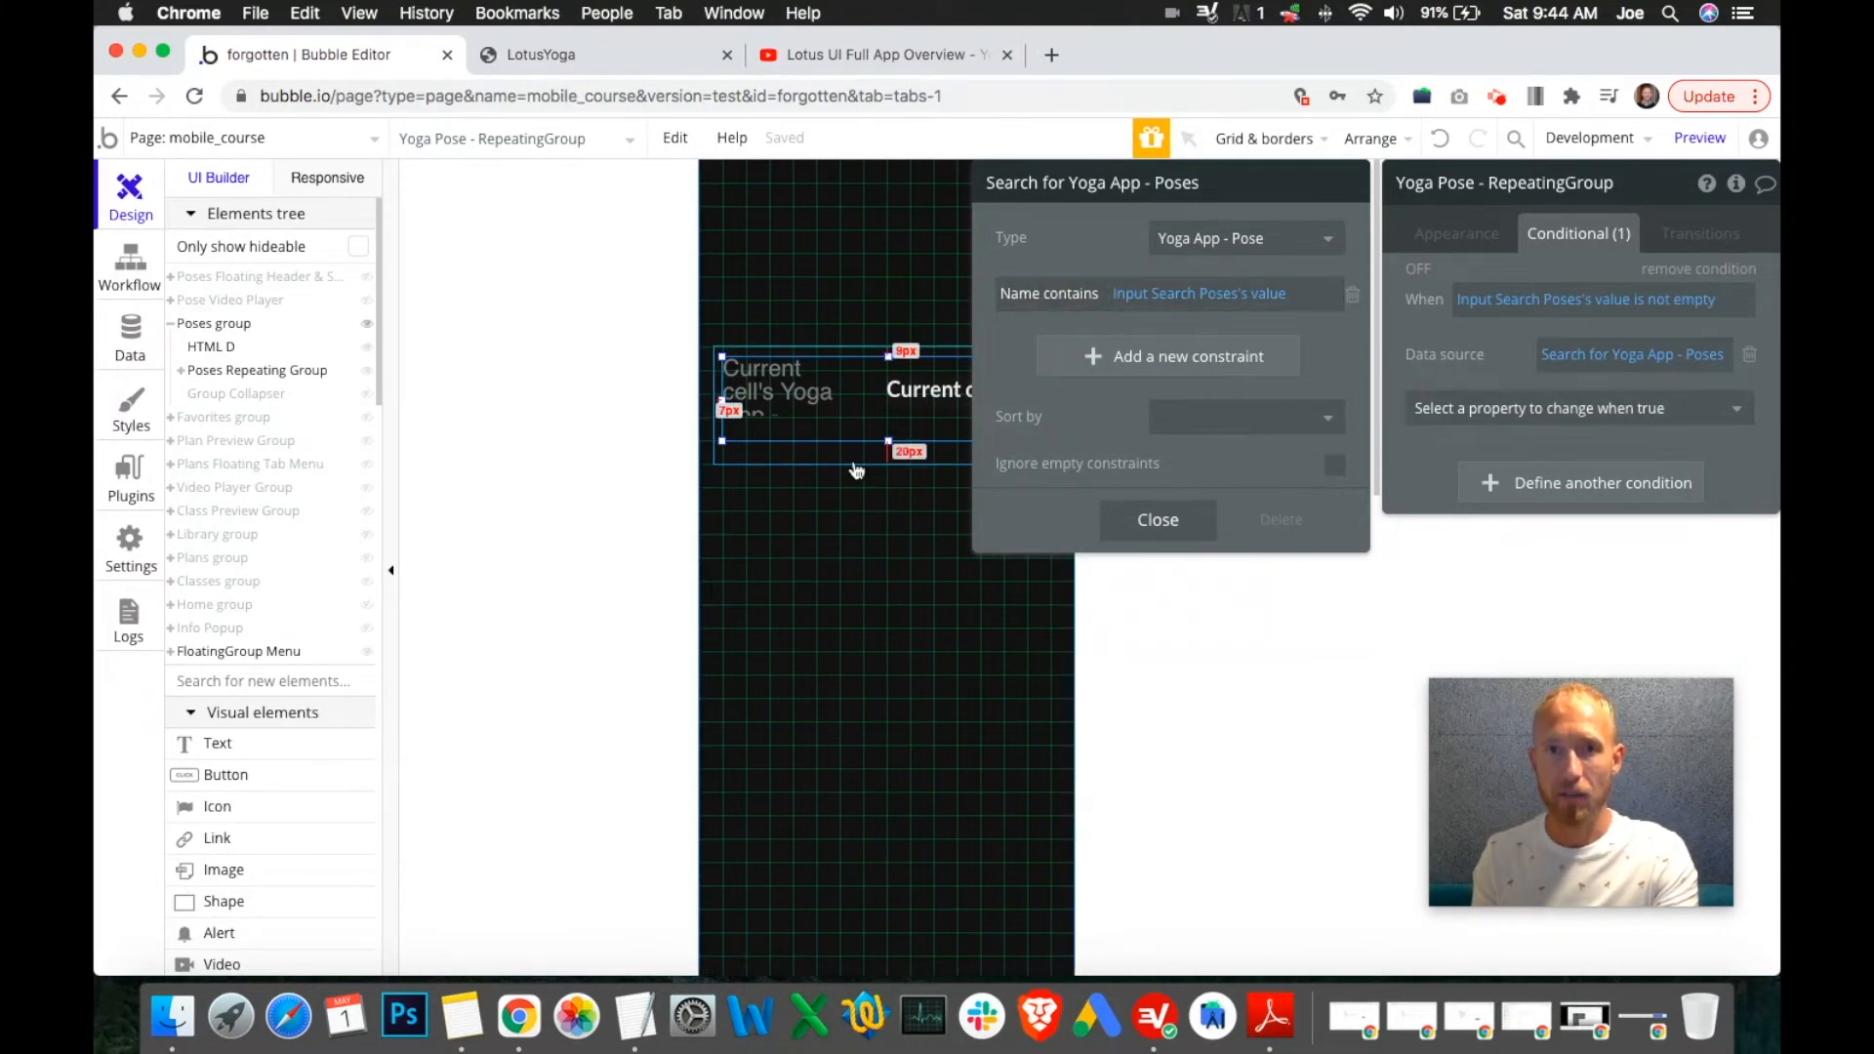
Sort the conditional Yoga App - Poses search by Name and close its settings.
left_click(684, 54)
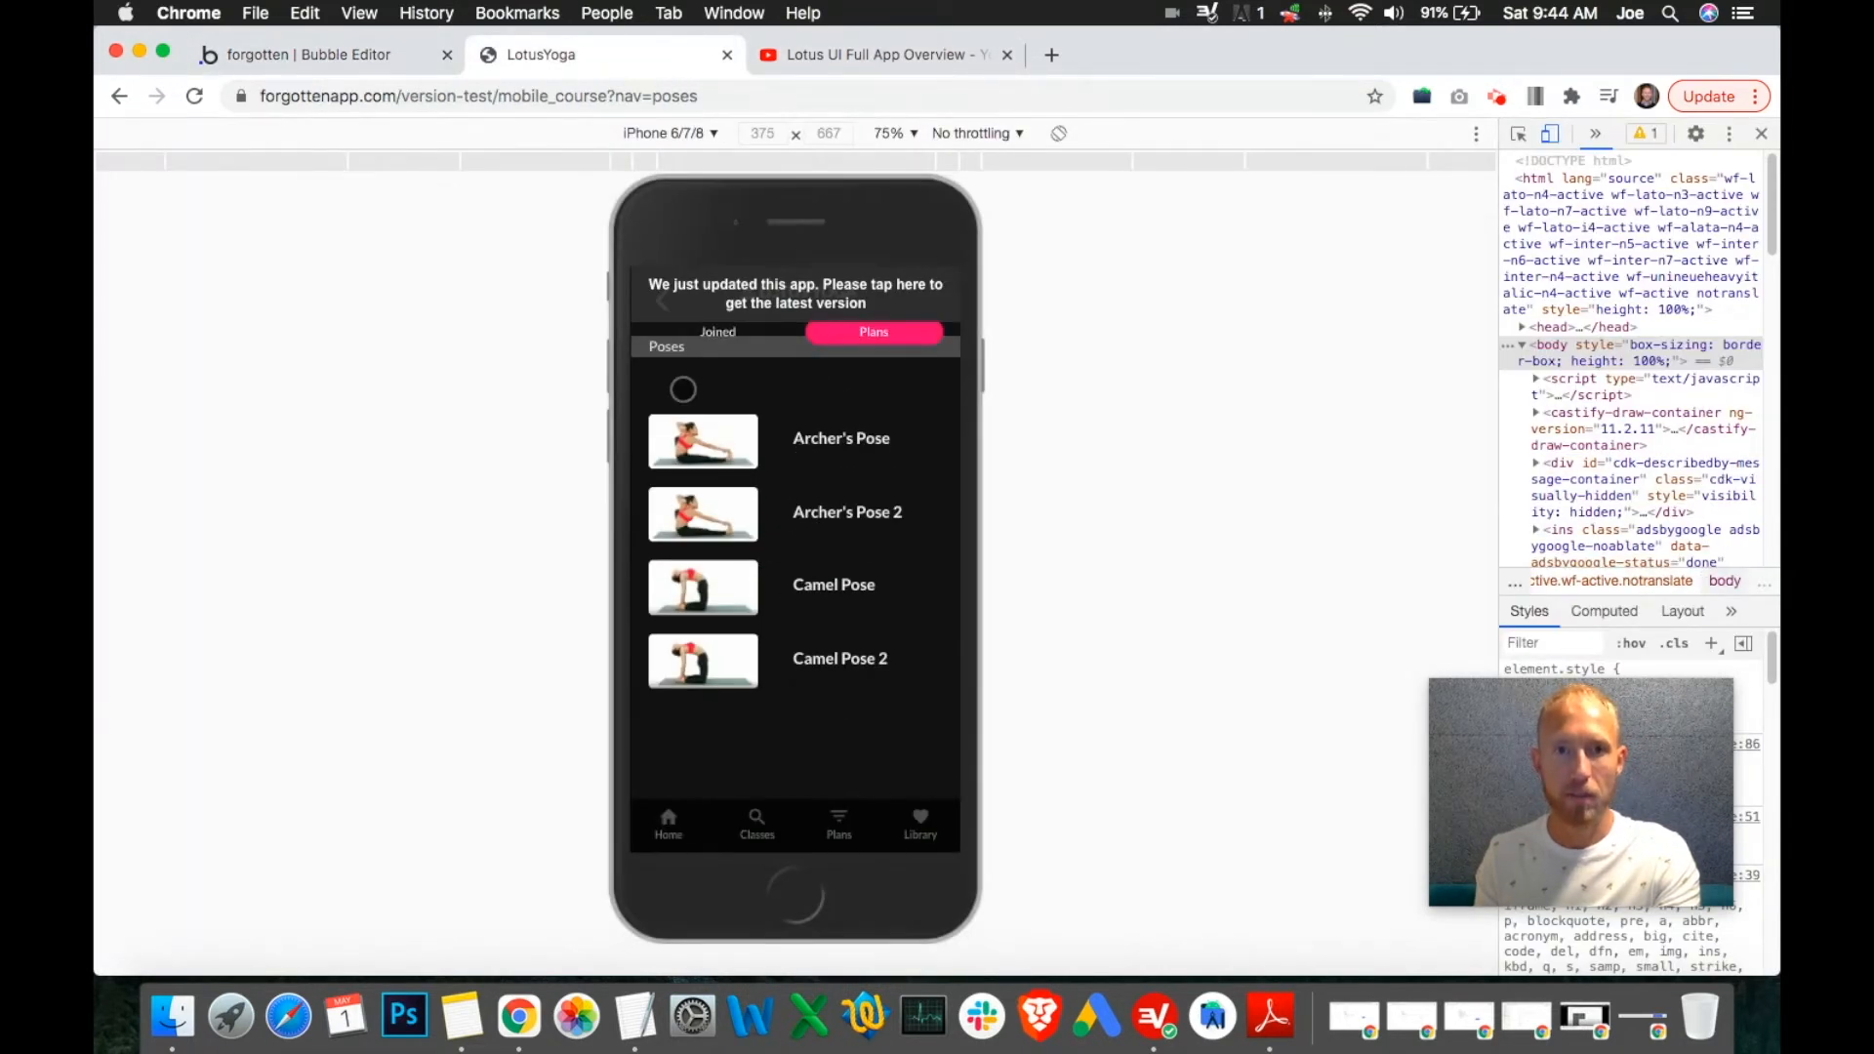
left_click(347, 55)
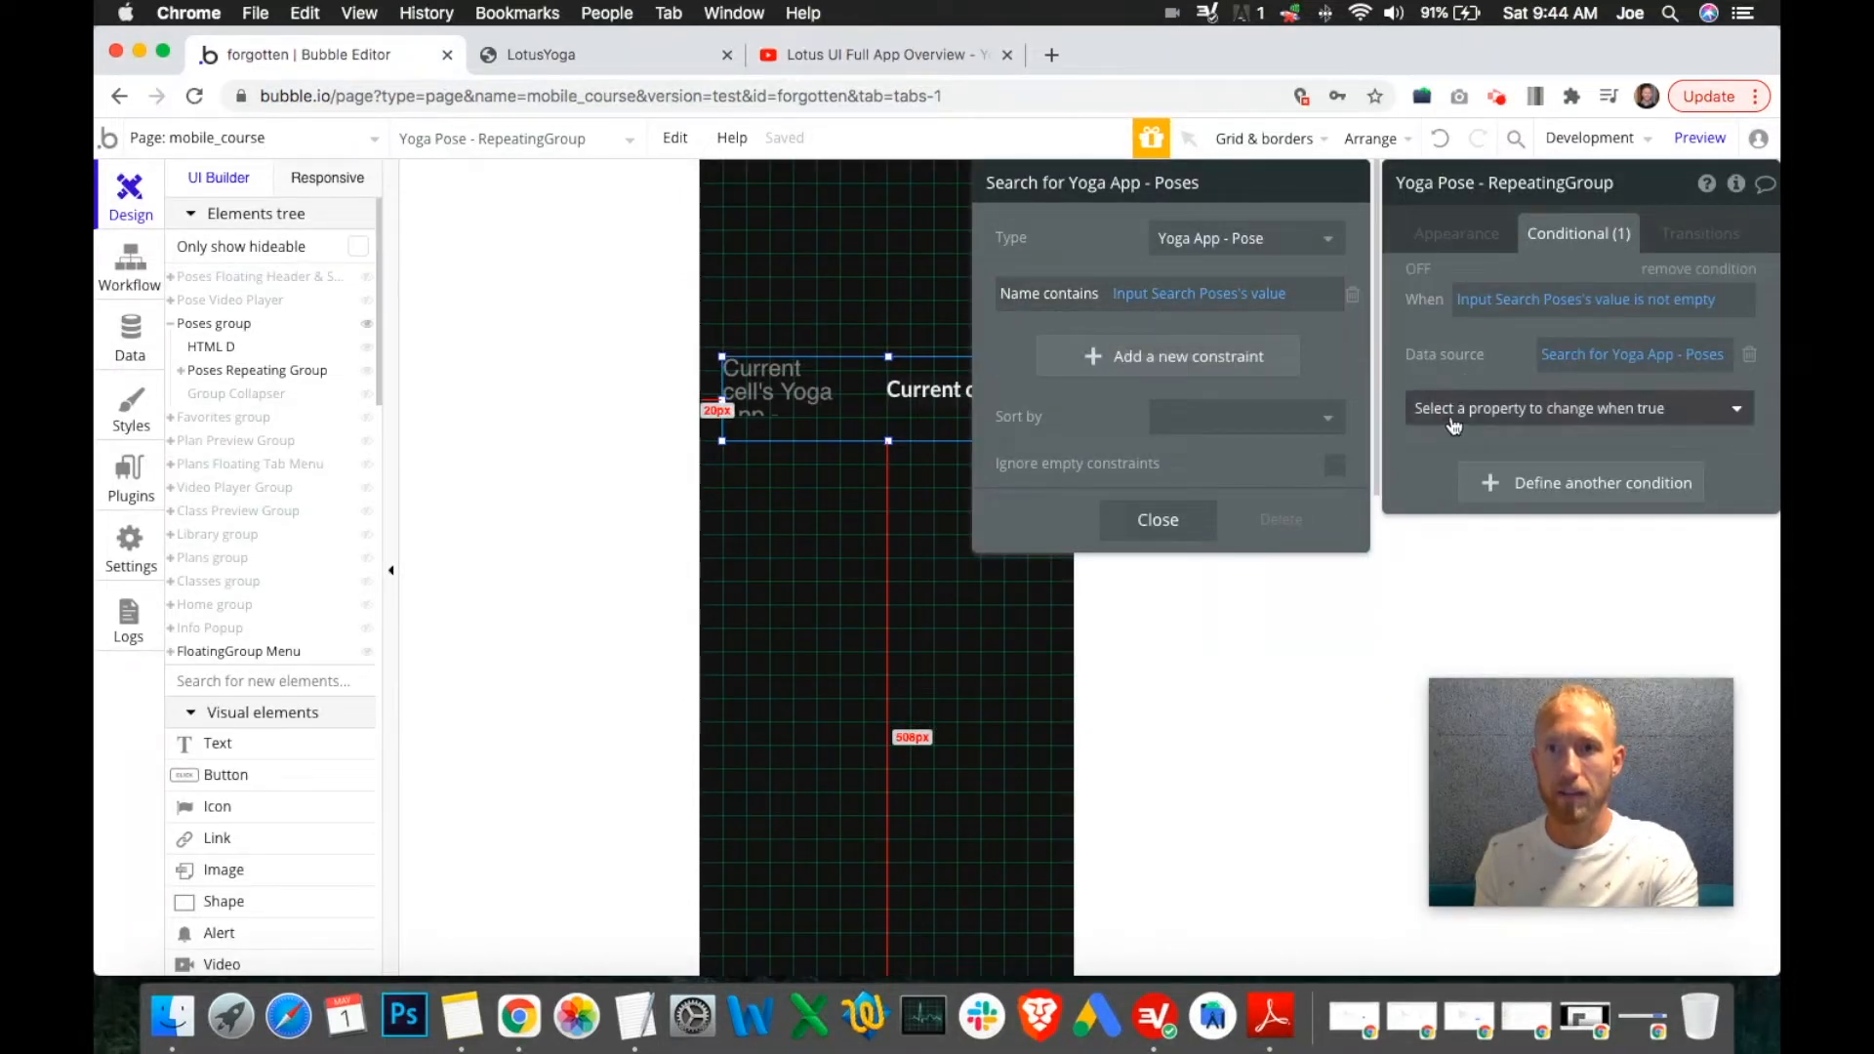
left_click(1258, 422)
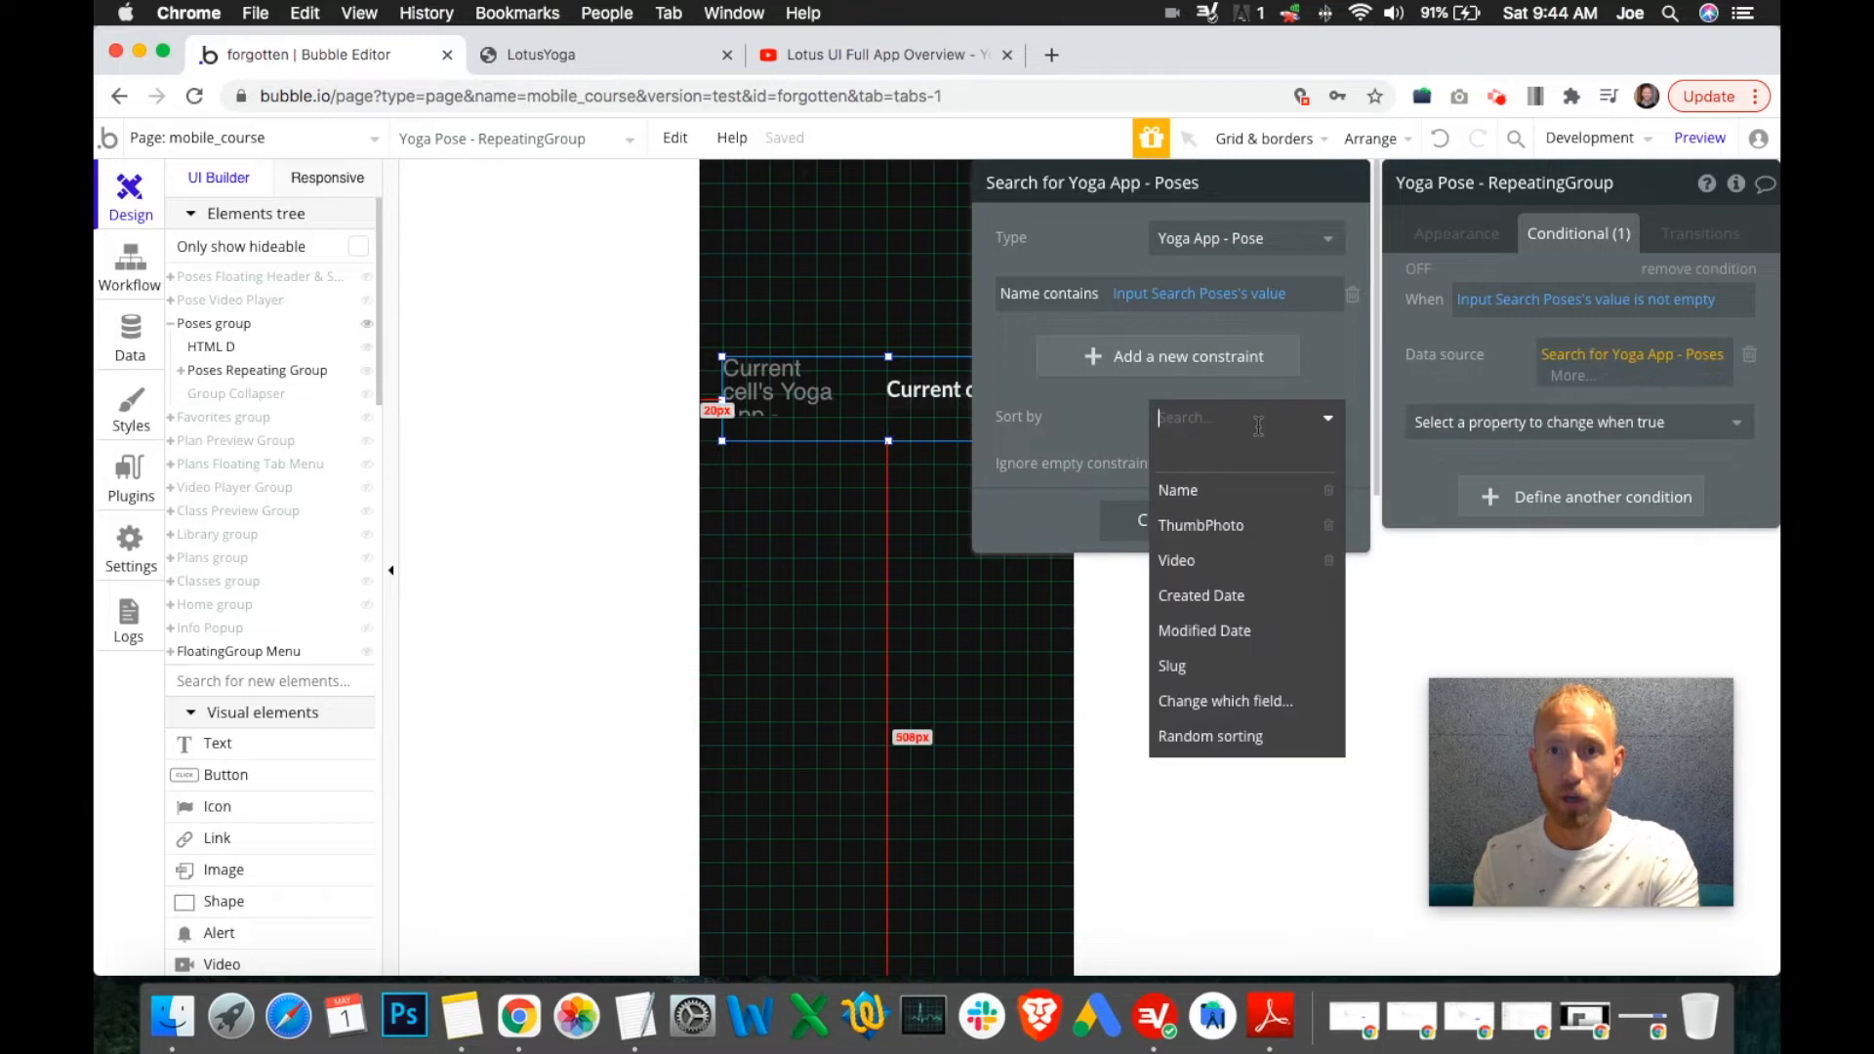
left_click(1210, 490)
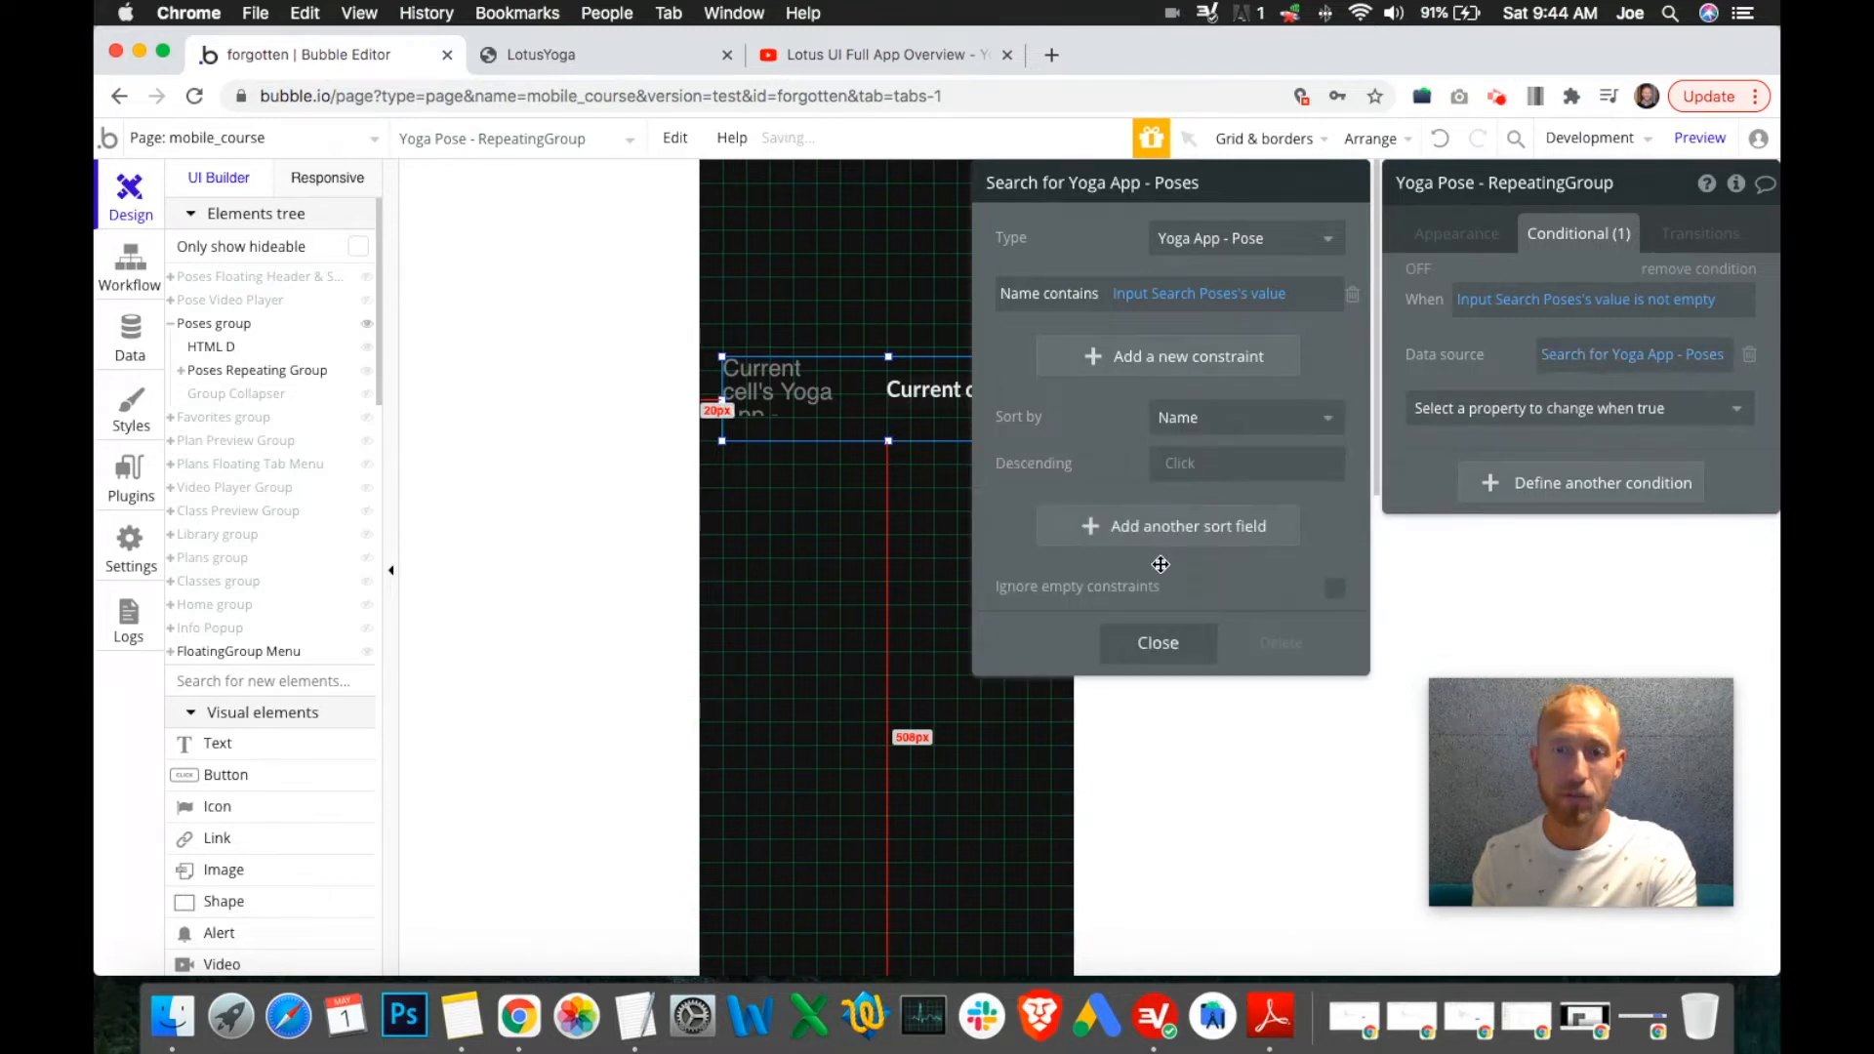
left_click(1160, 645)
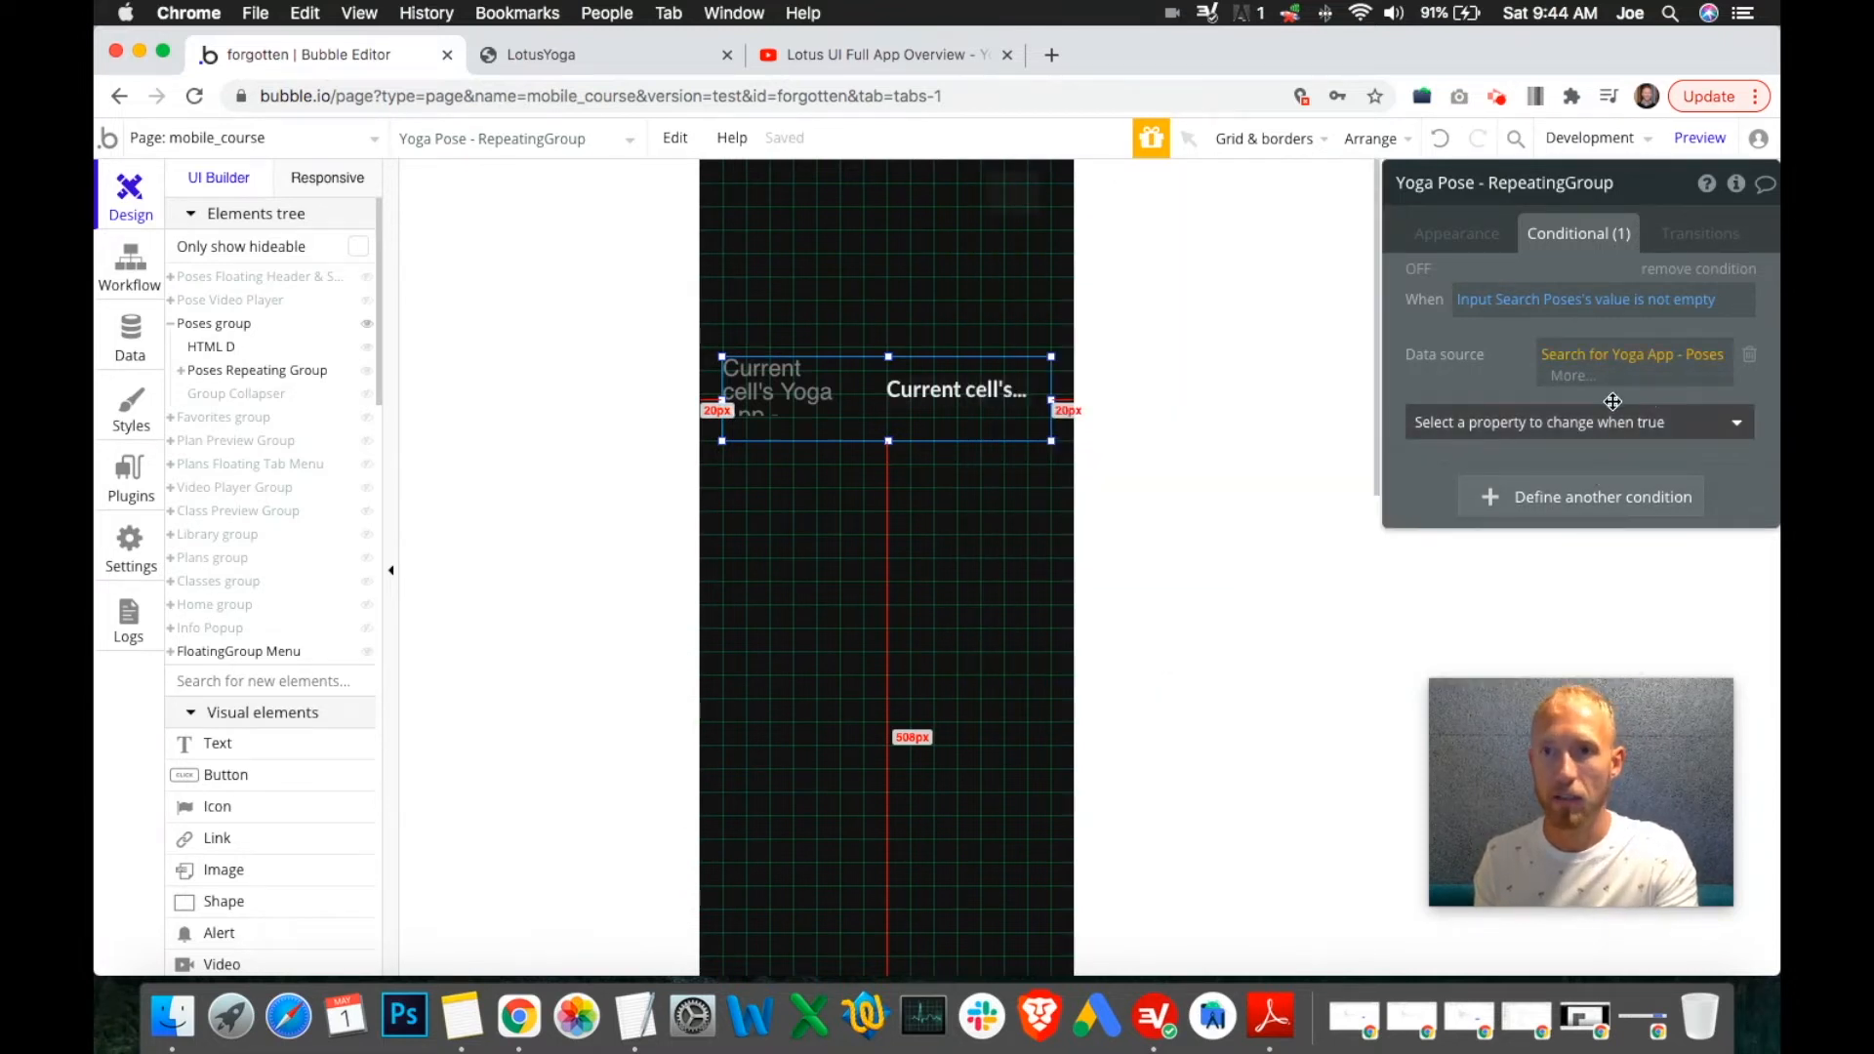
left_click(1501, 368)
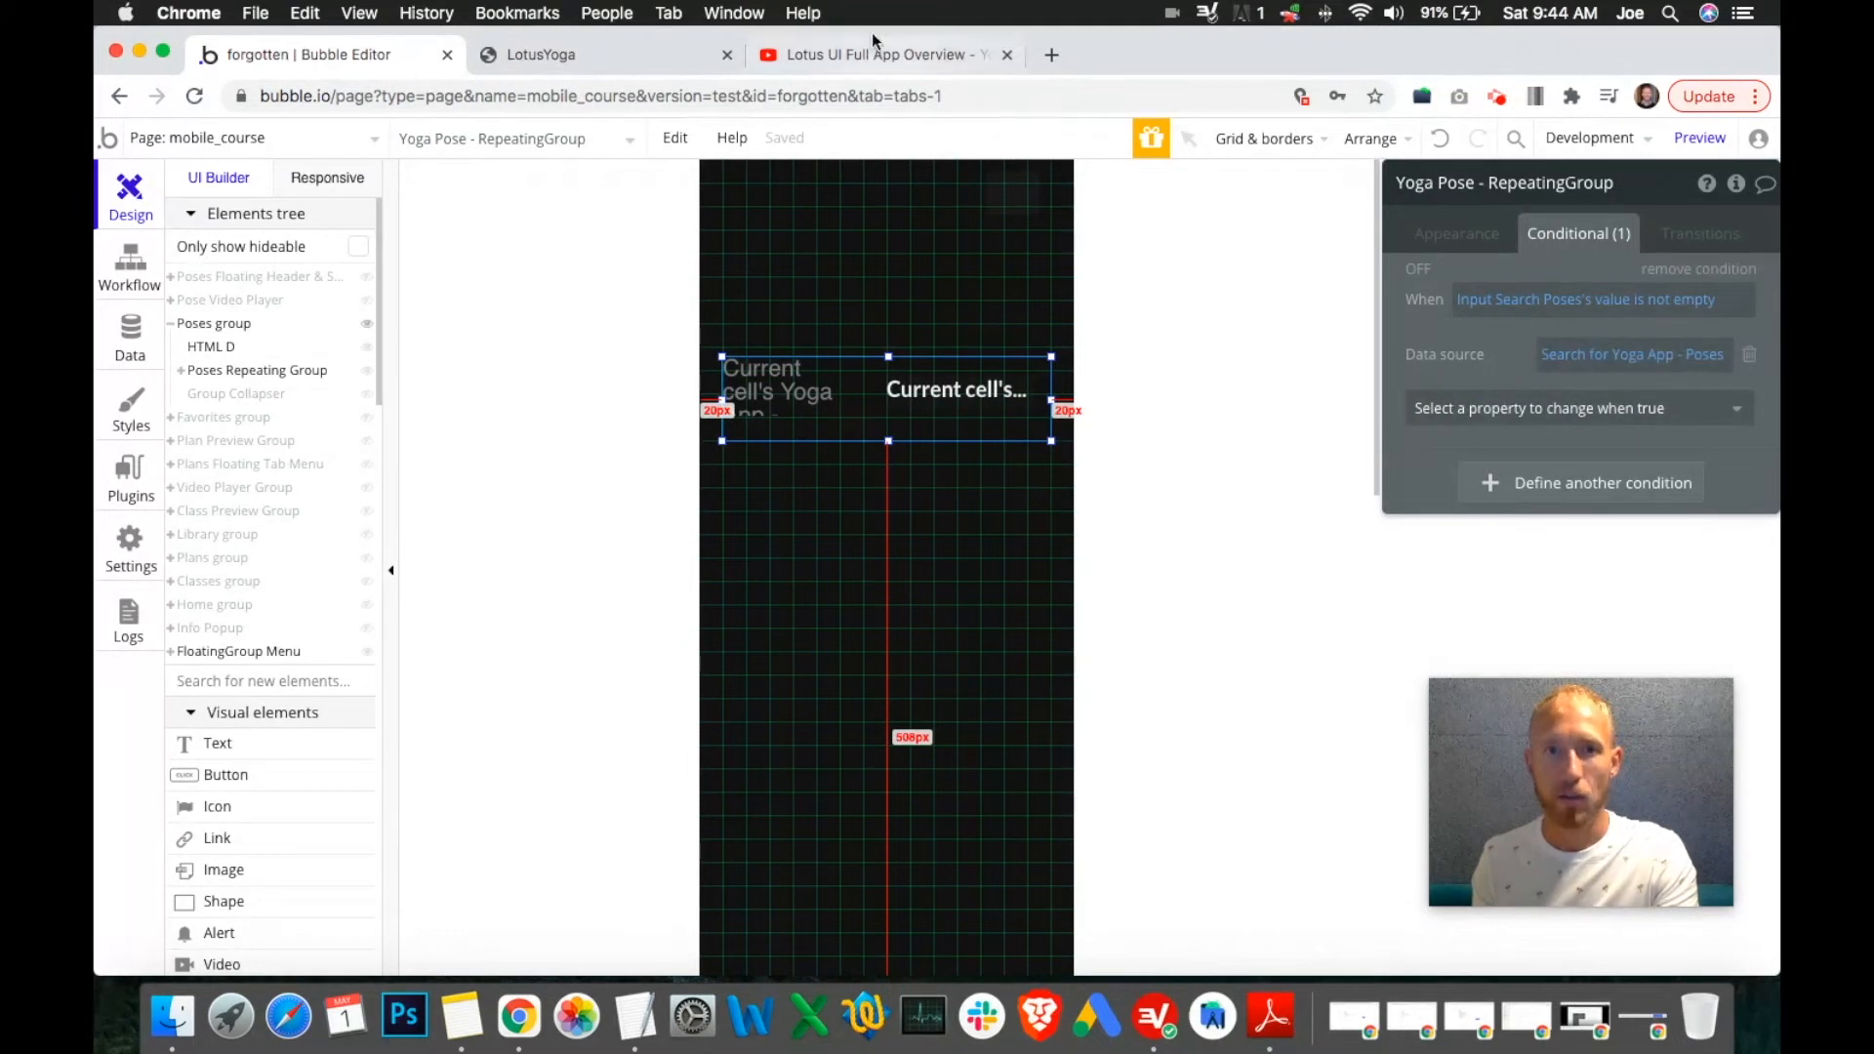
Load the latest version of the app in the LotusYoga preview and recheck the conditional data source's search settings.
left_click(642, 55)
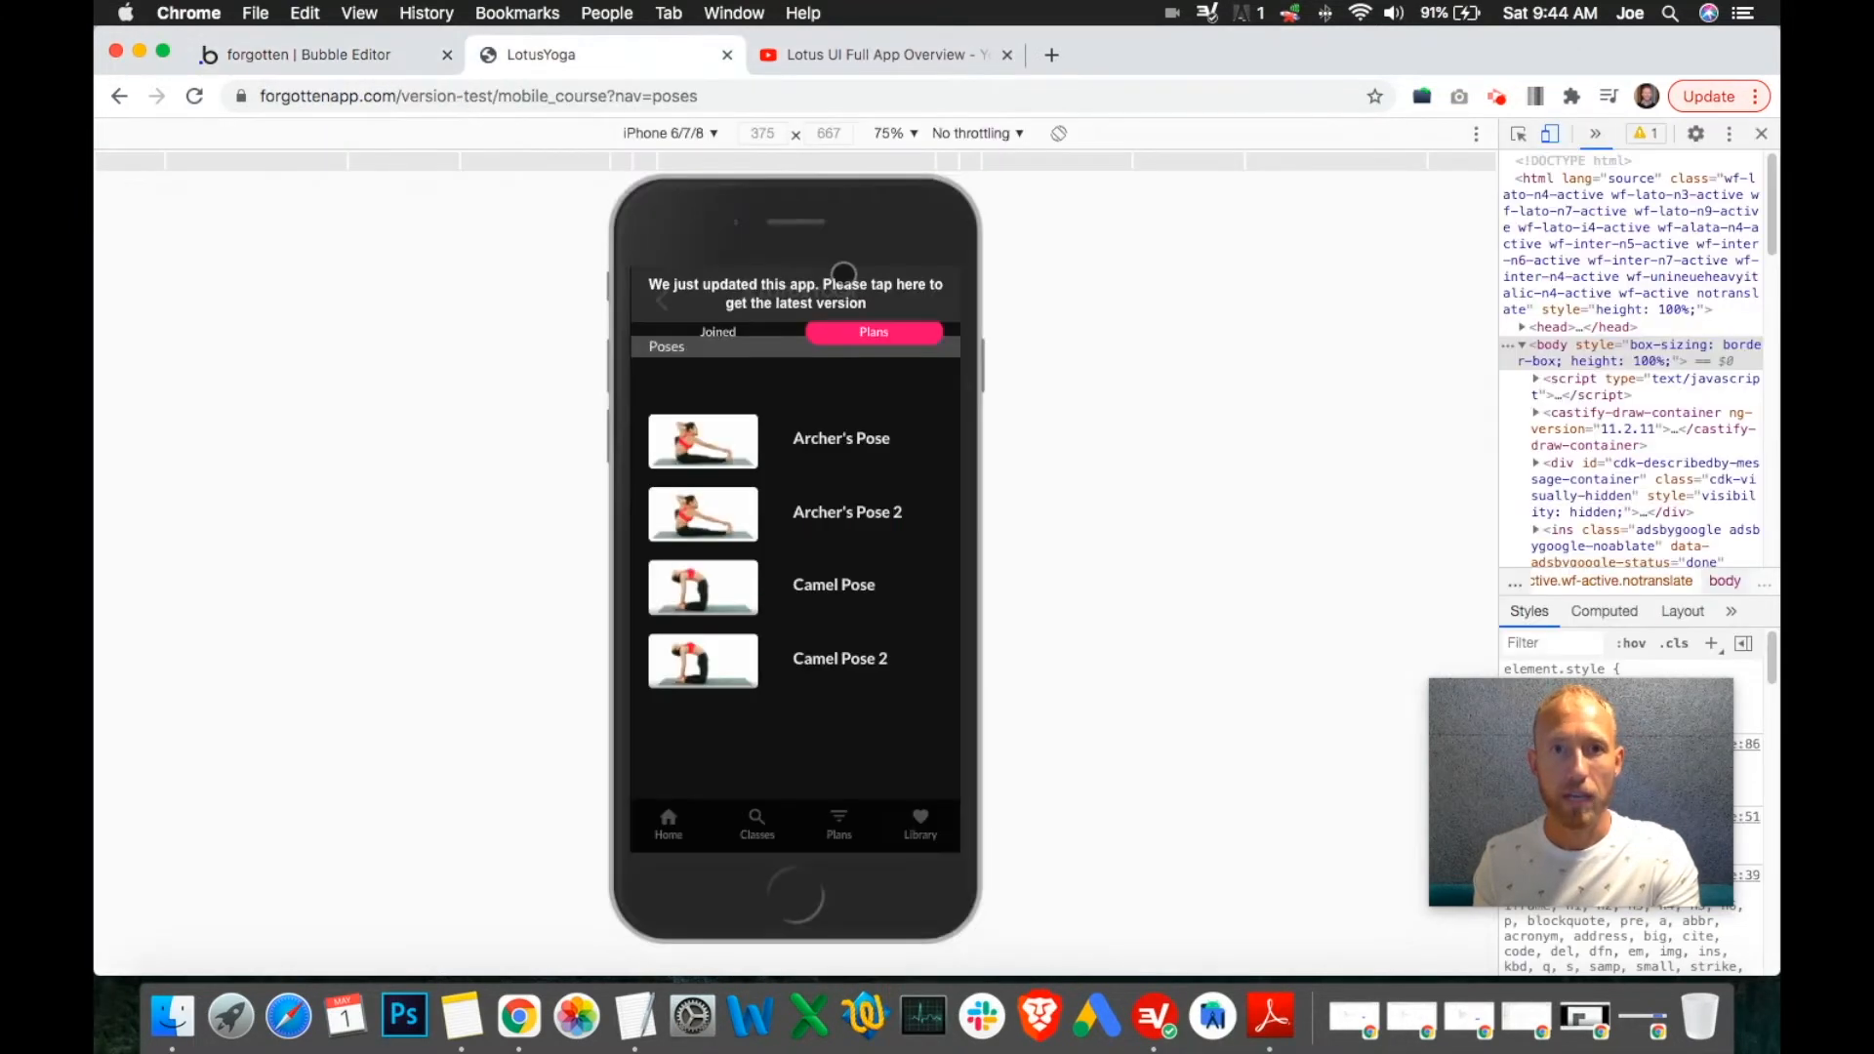
left_click(844, 274)
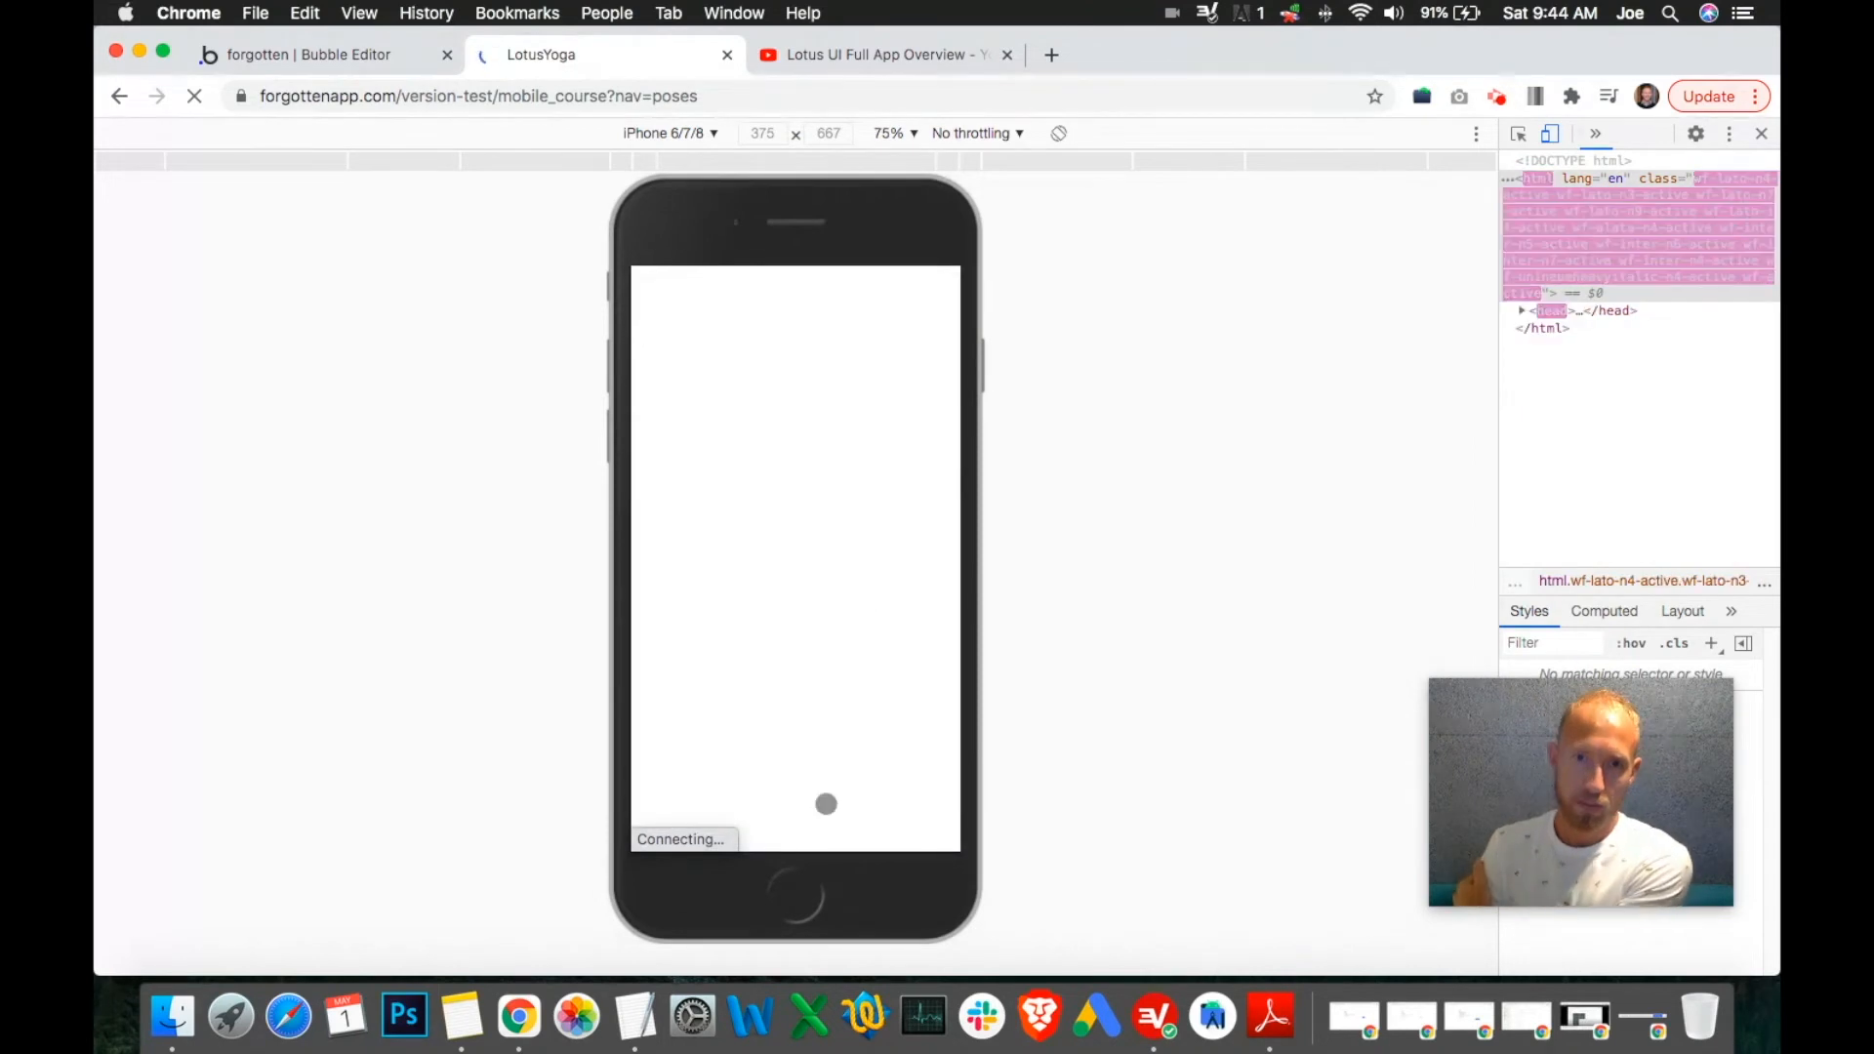
left_click(393, 54)
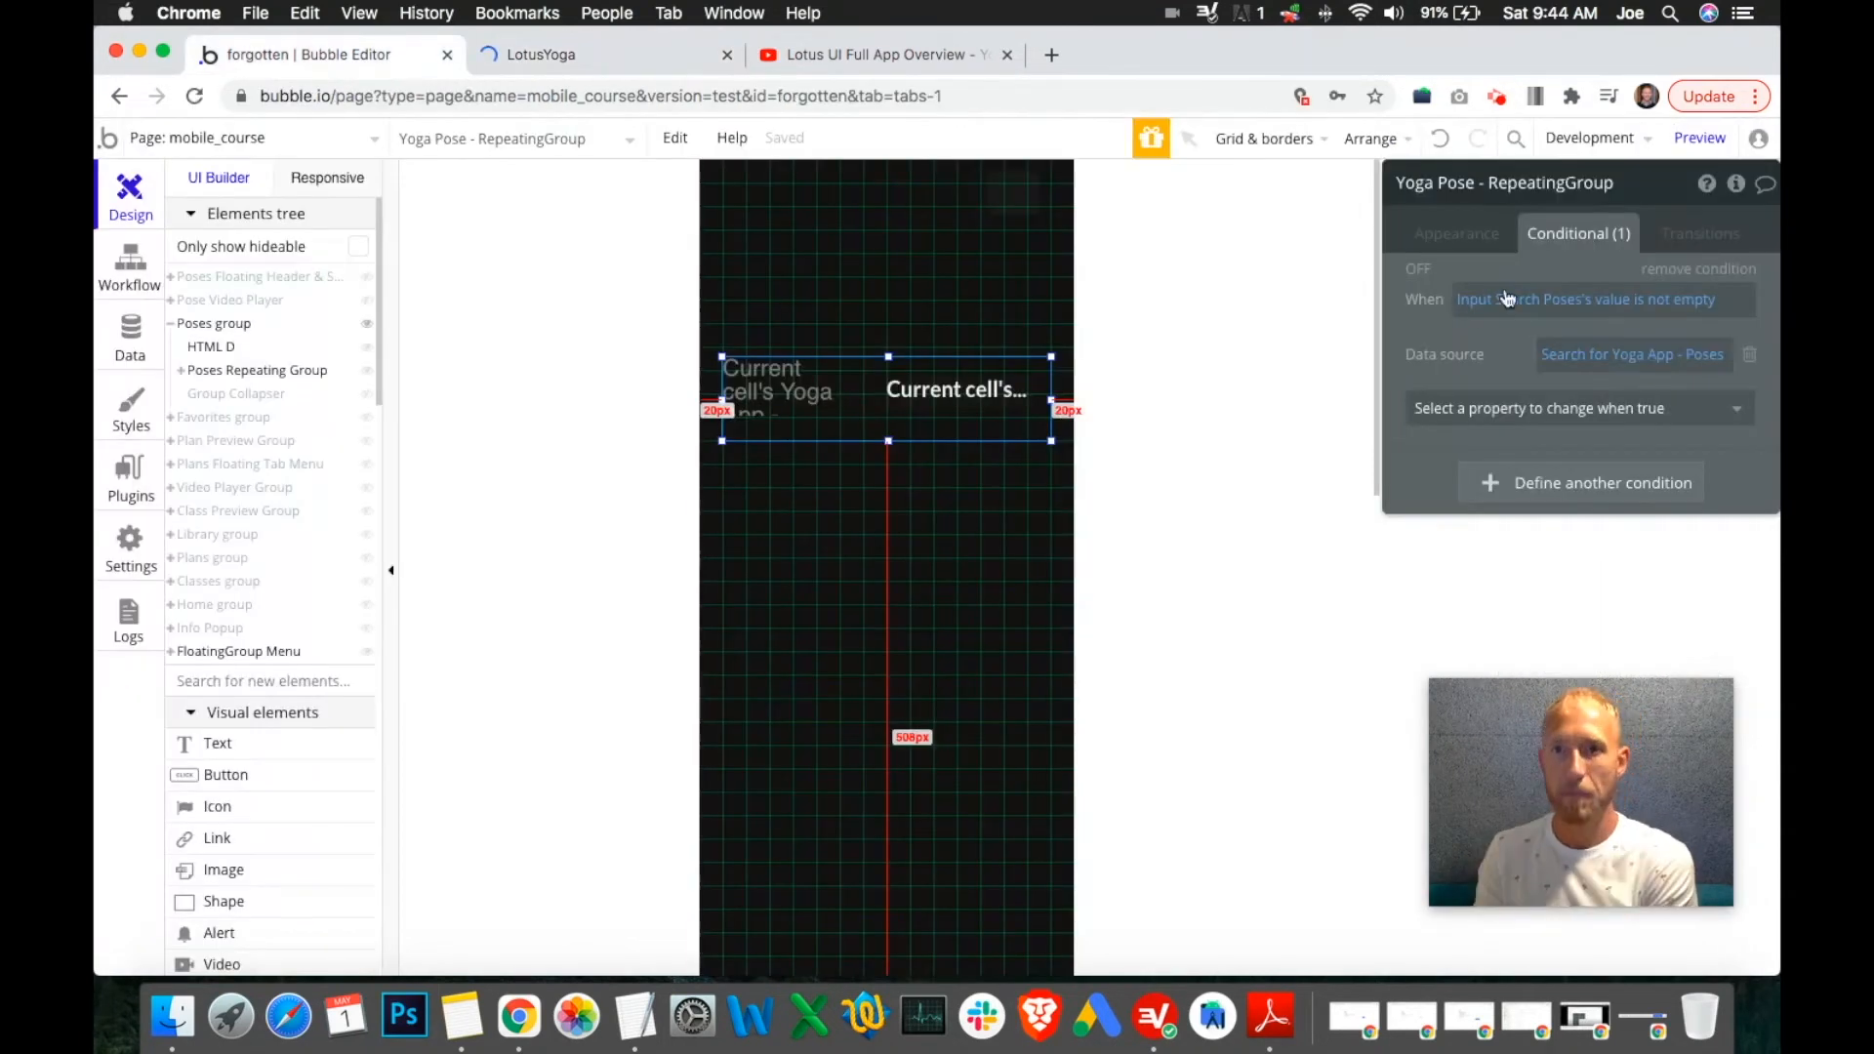
left_click(1606, 355)
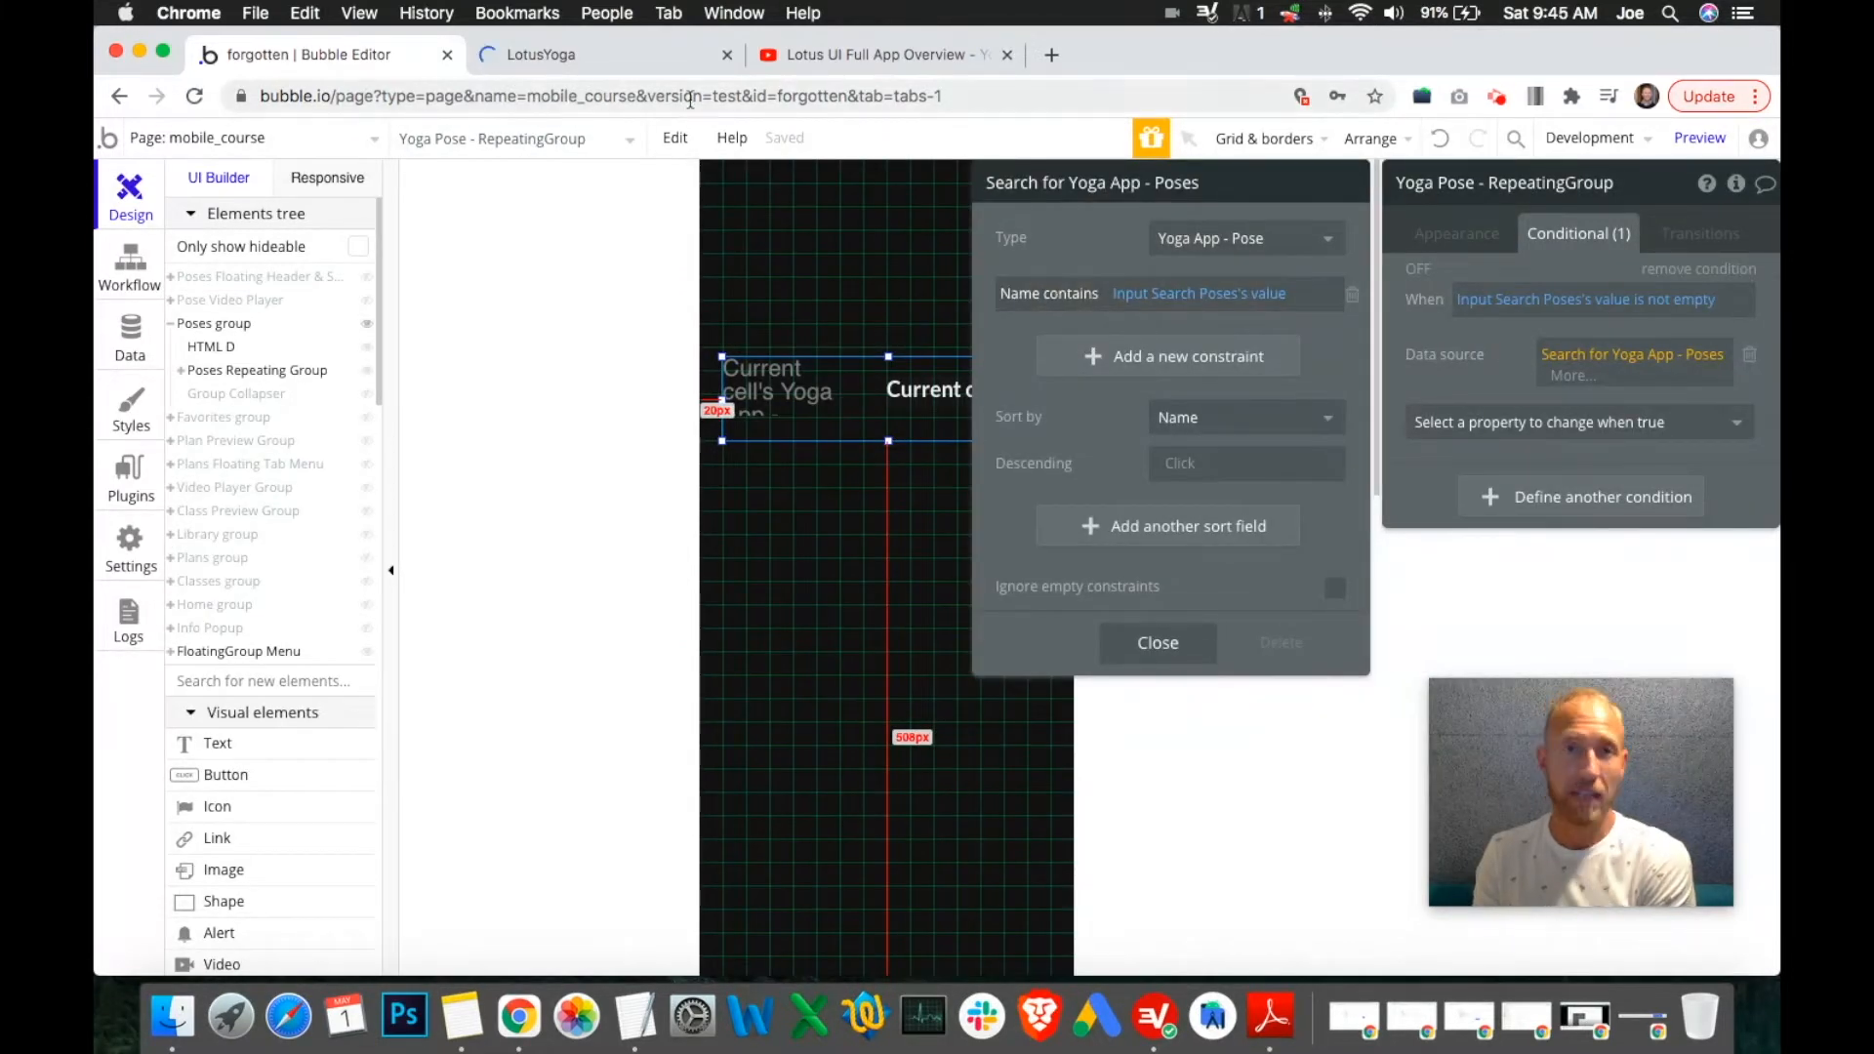
left_click(629, 67)
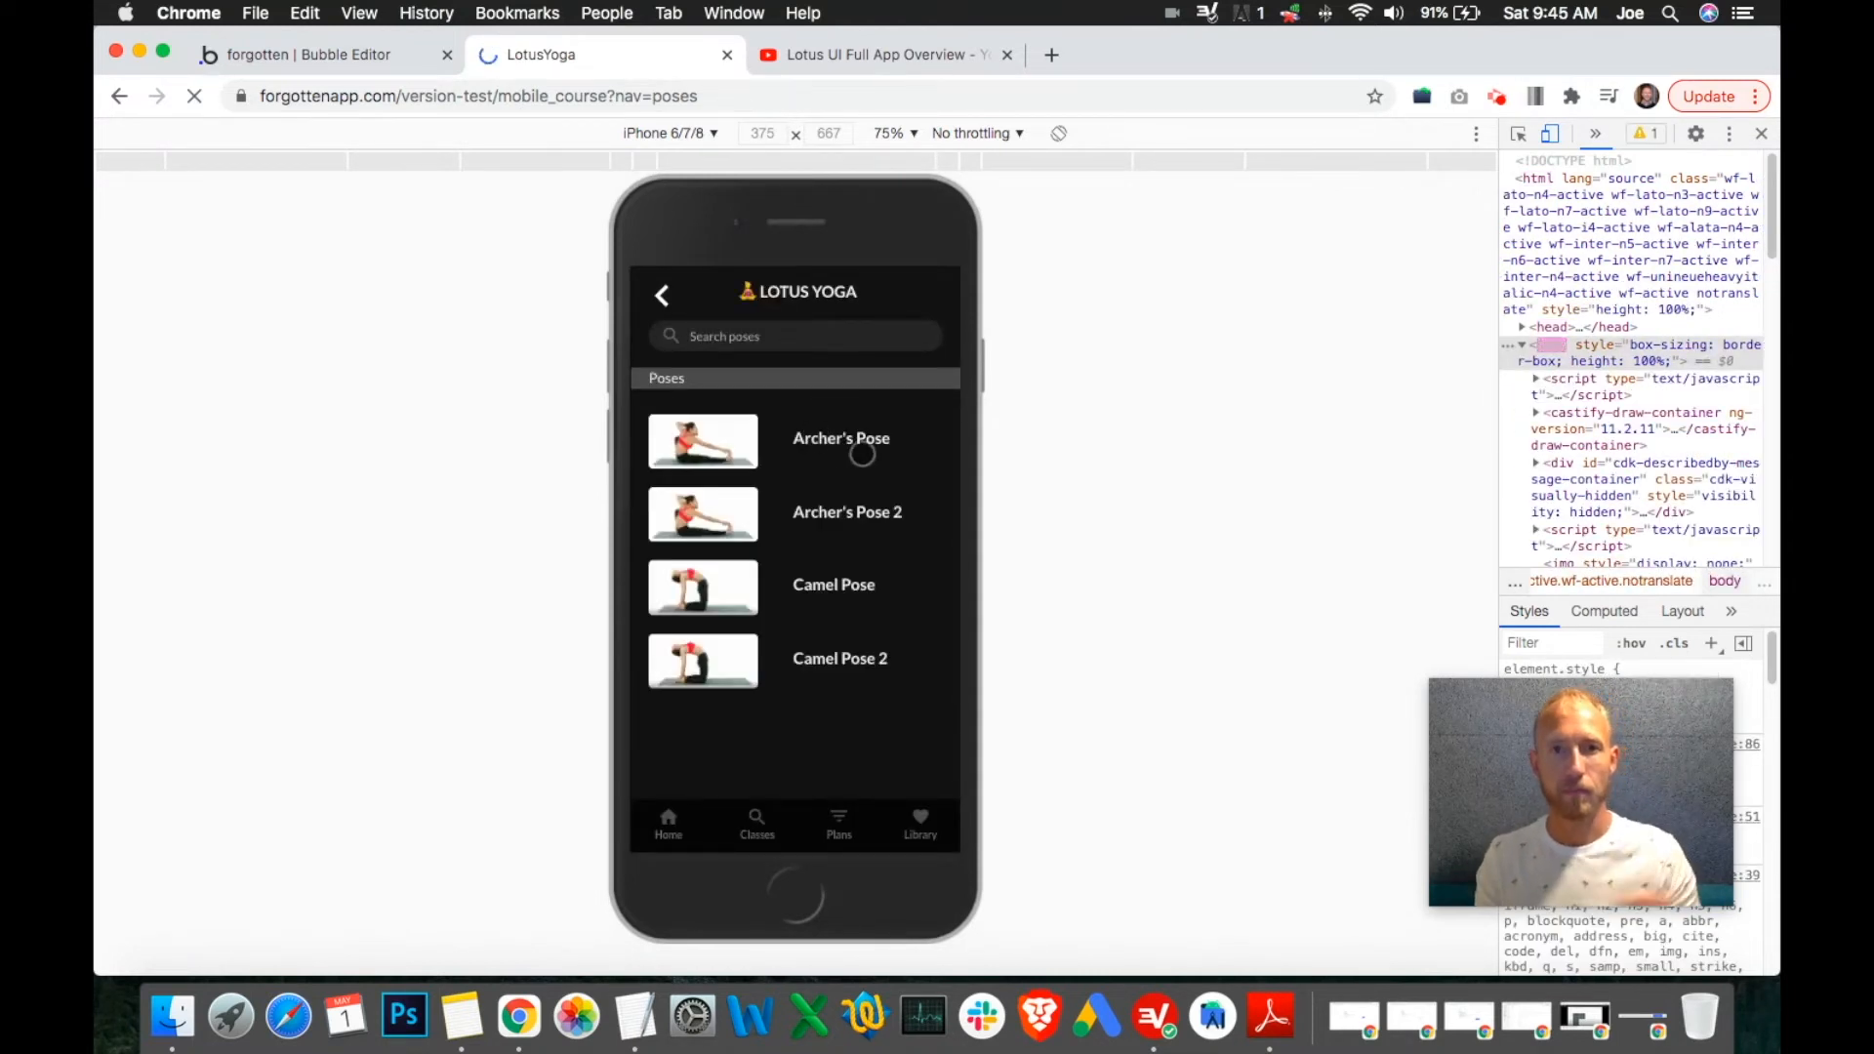
Scroll through the poses list in the LotusYoga preview and return to its start.
scroll(857, 452, "down", 3)
scroll(872, 467, "up", 3)
scroll(875, 471, "down", 3)
scroll(877, 481, "up", 3)
scroll(786, 440, "down", 3)
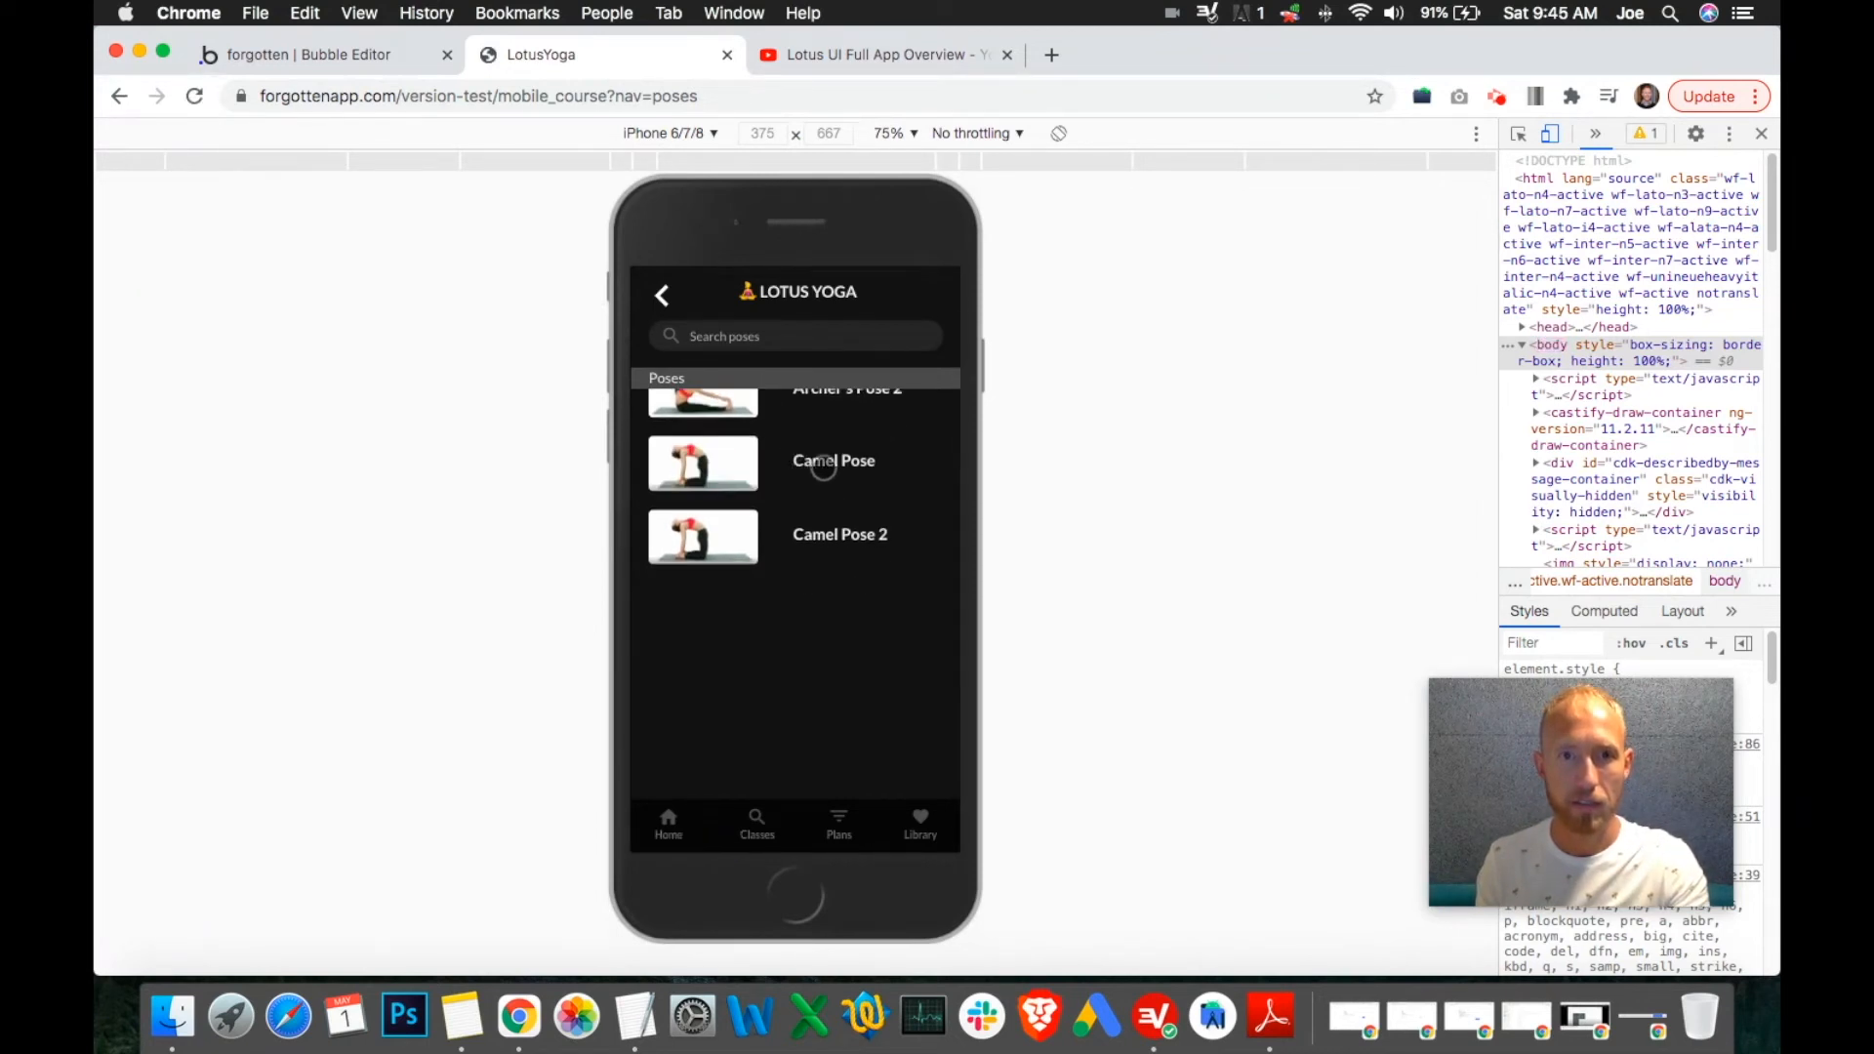
scroll(820, 459, "up", 3)
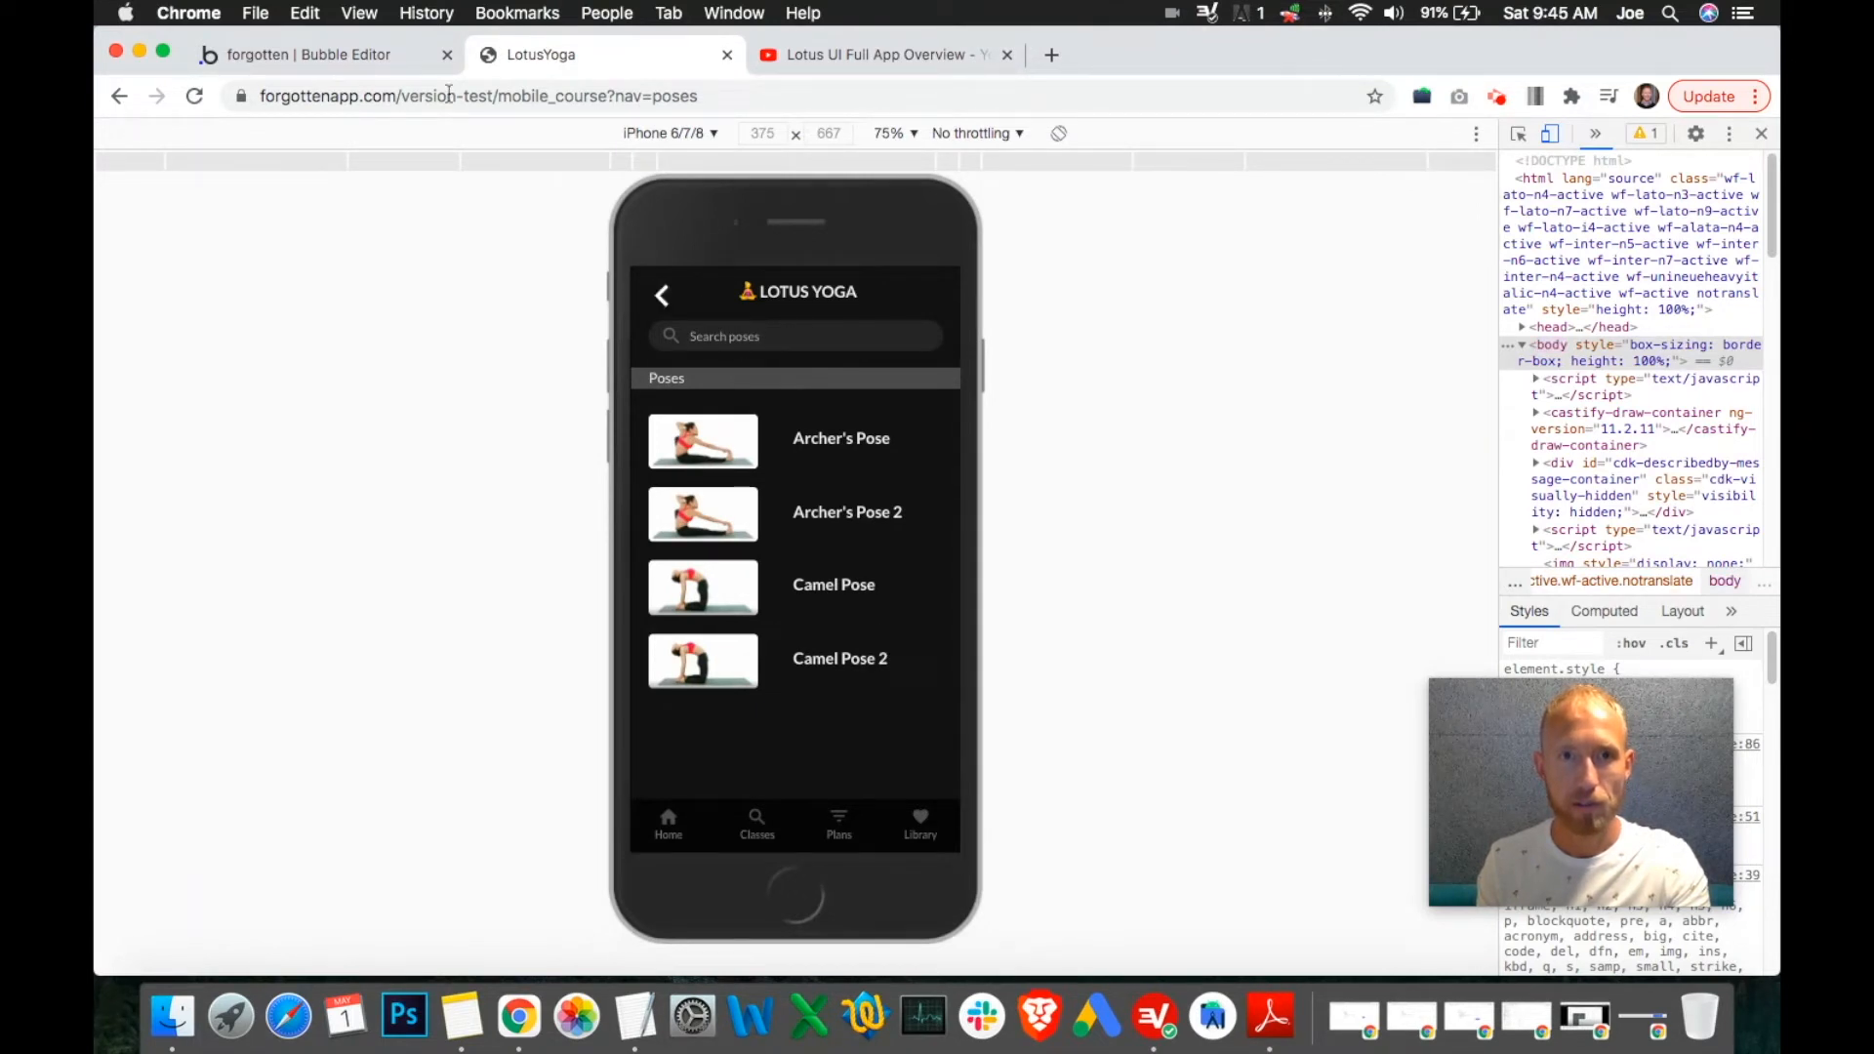
Reopen the Poses page from the Library in the LotusYoga preview and try focusing its search field.
left_click(357, 54)
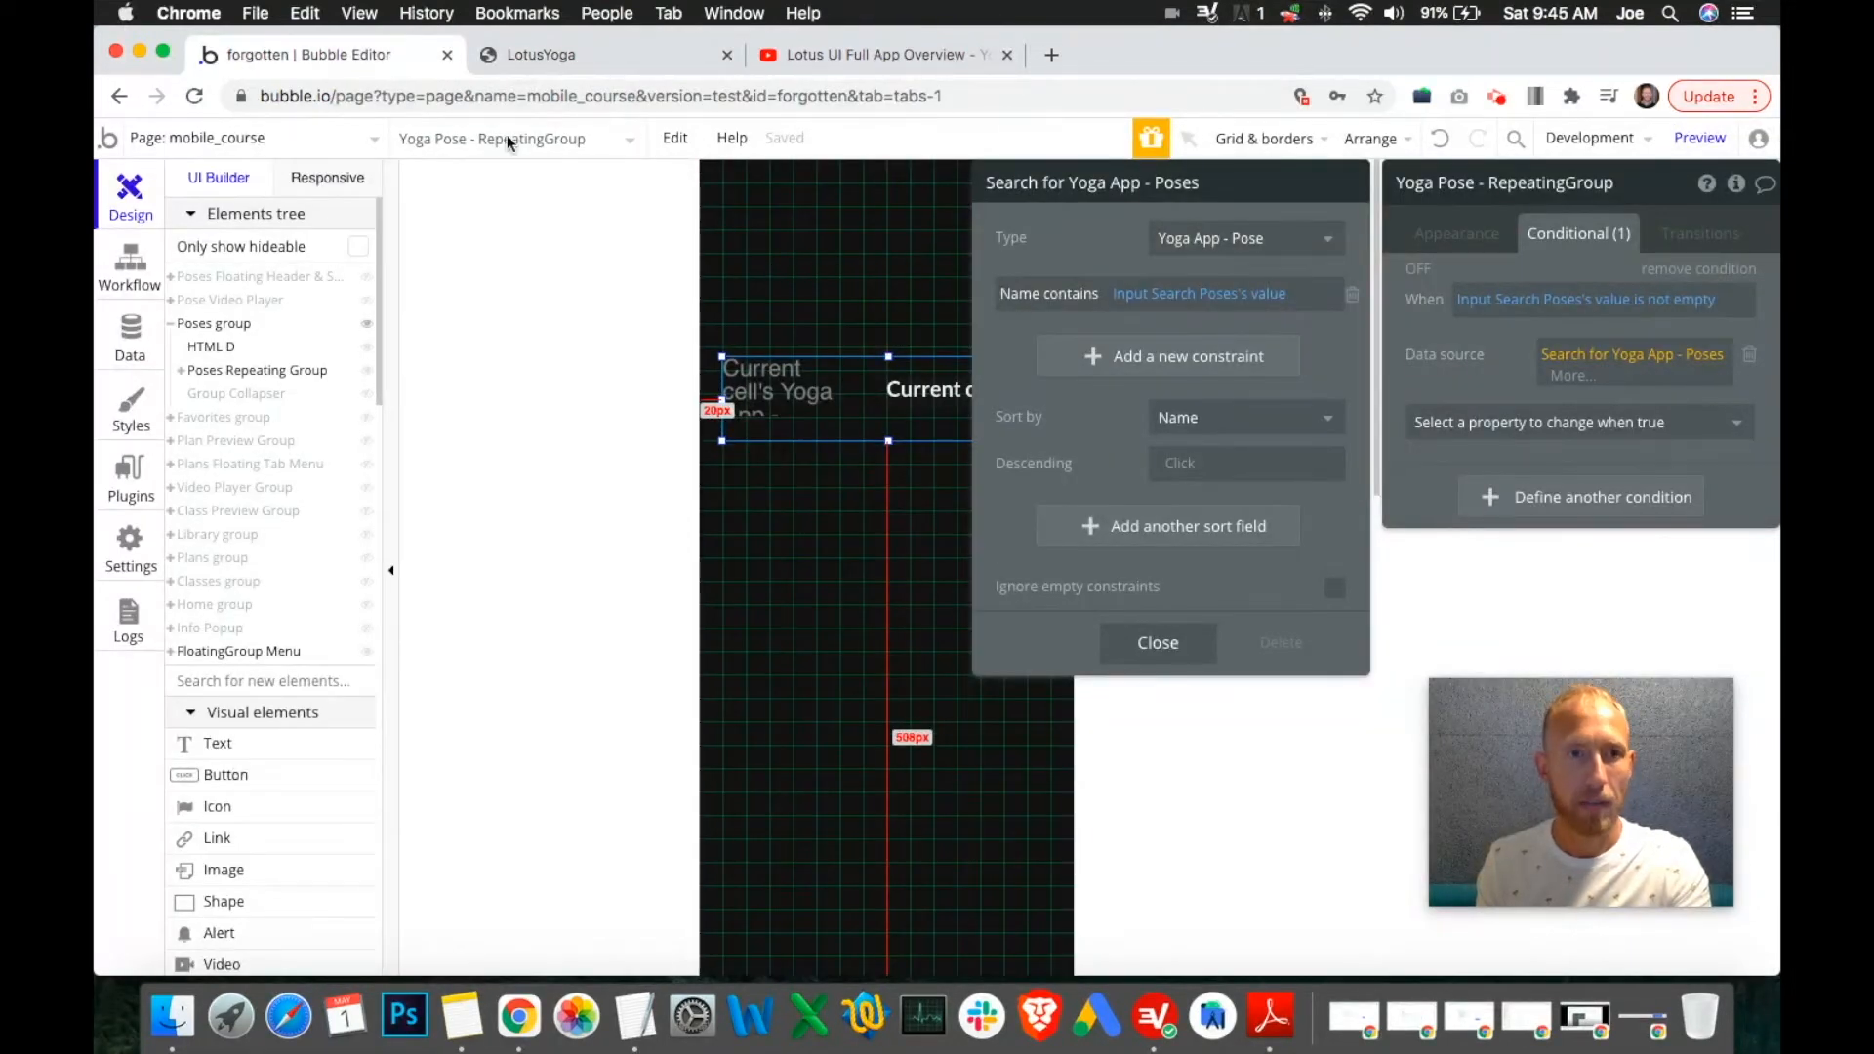
left_click(542, 55)
left_click(921, 826)
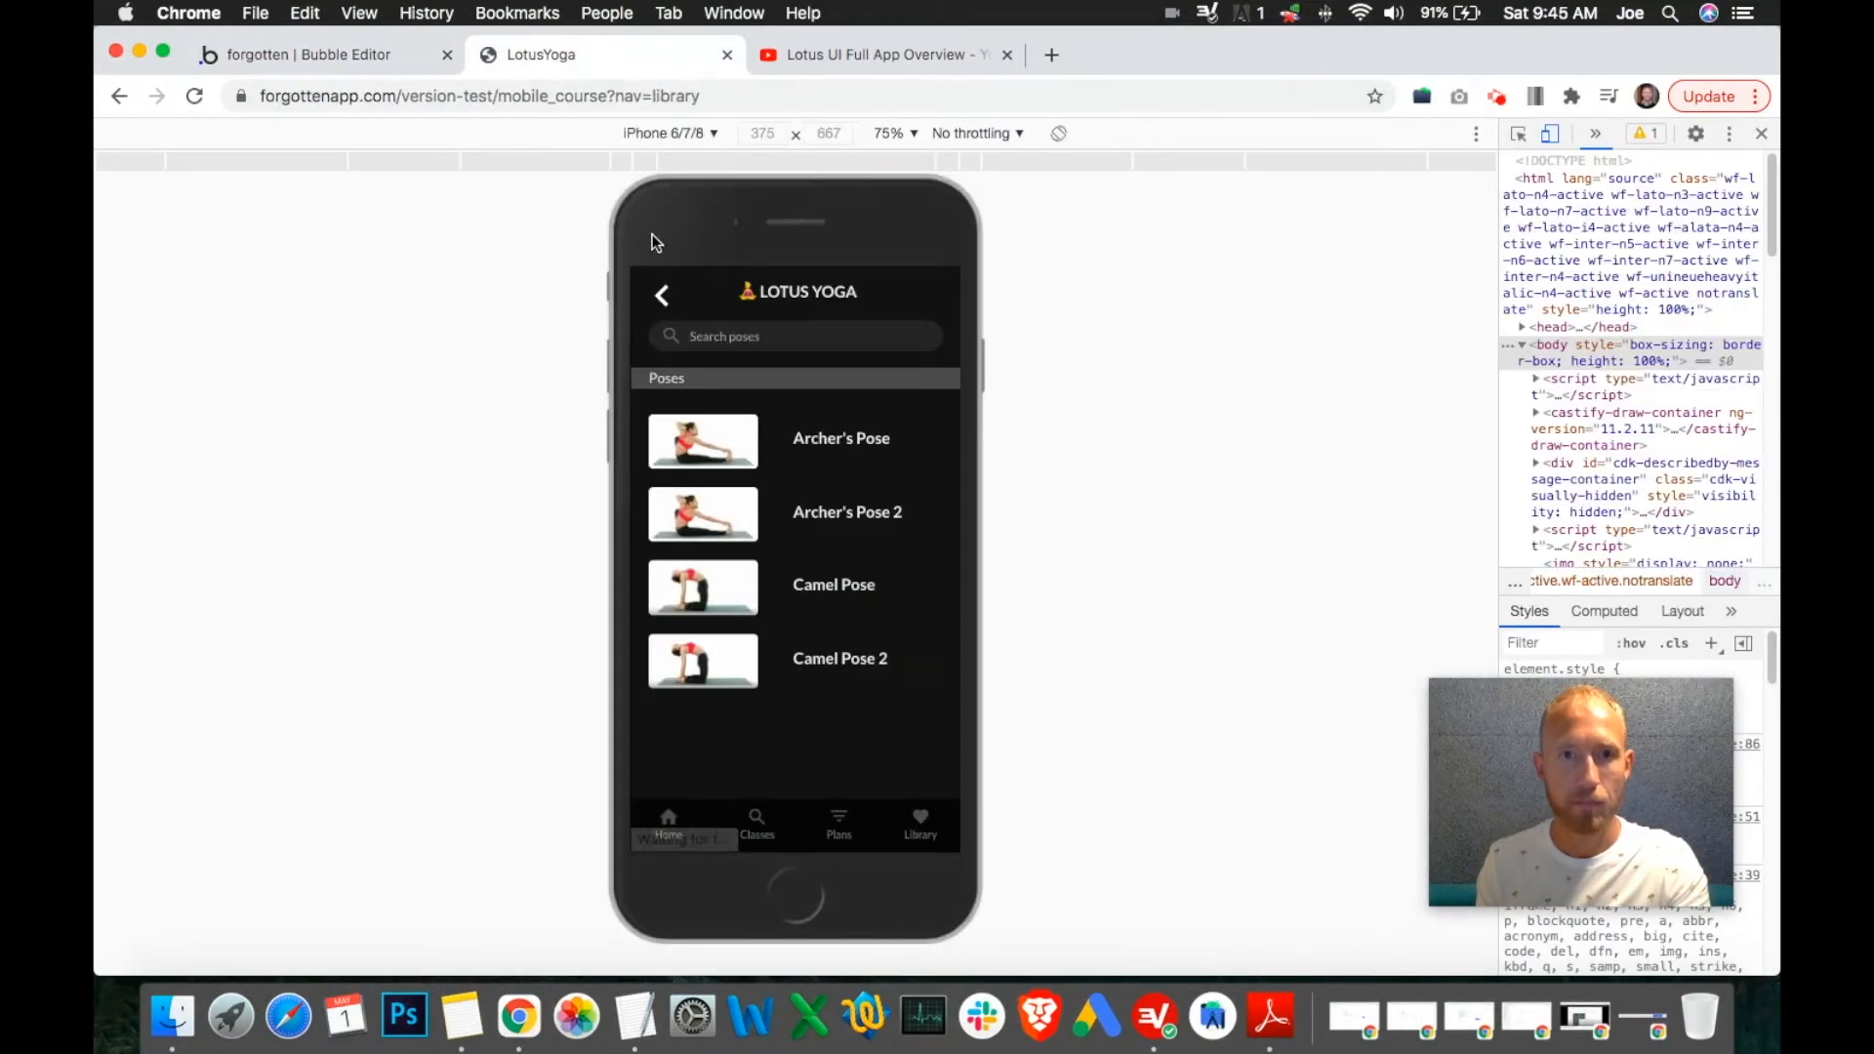
left_click(694, 444)
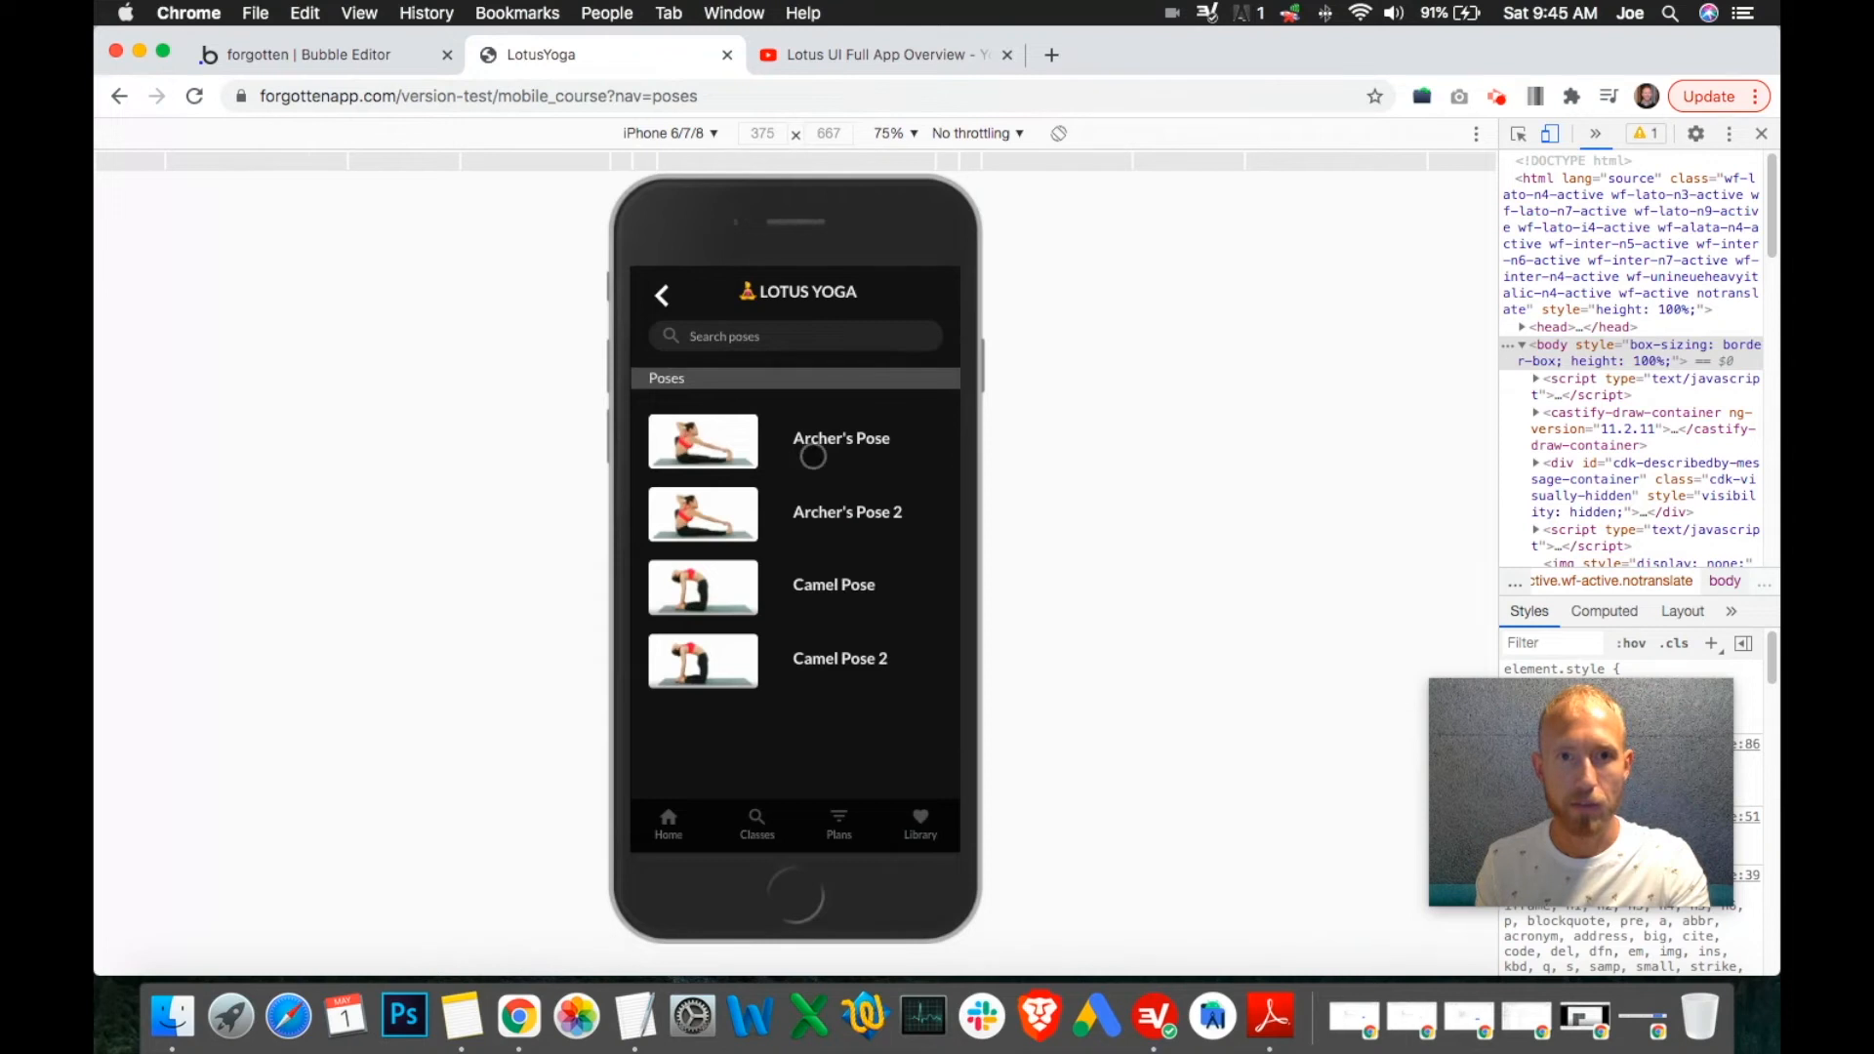
left_click(741, 337)
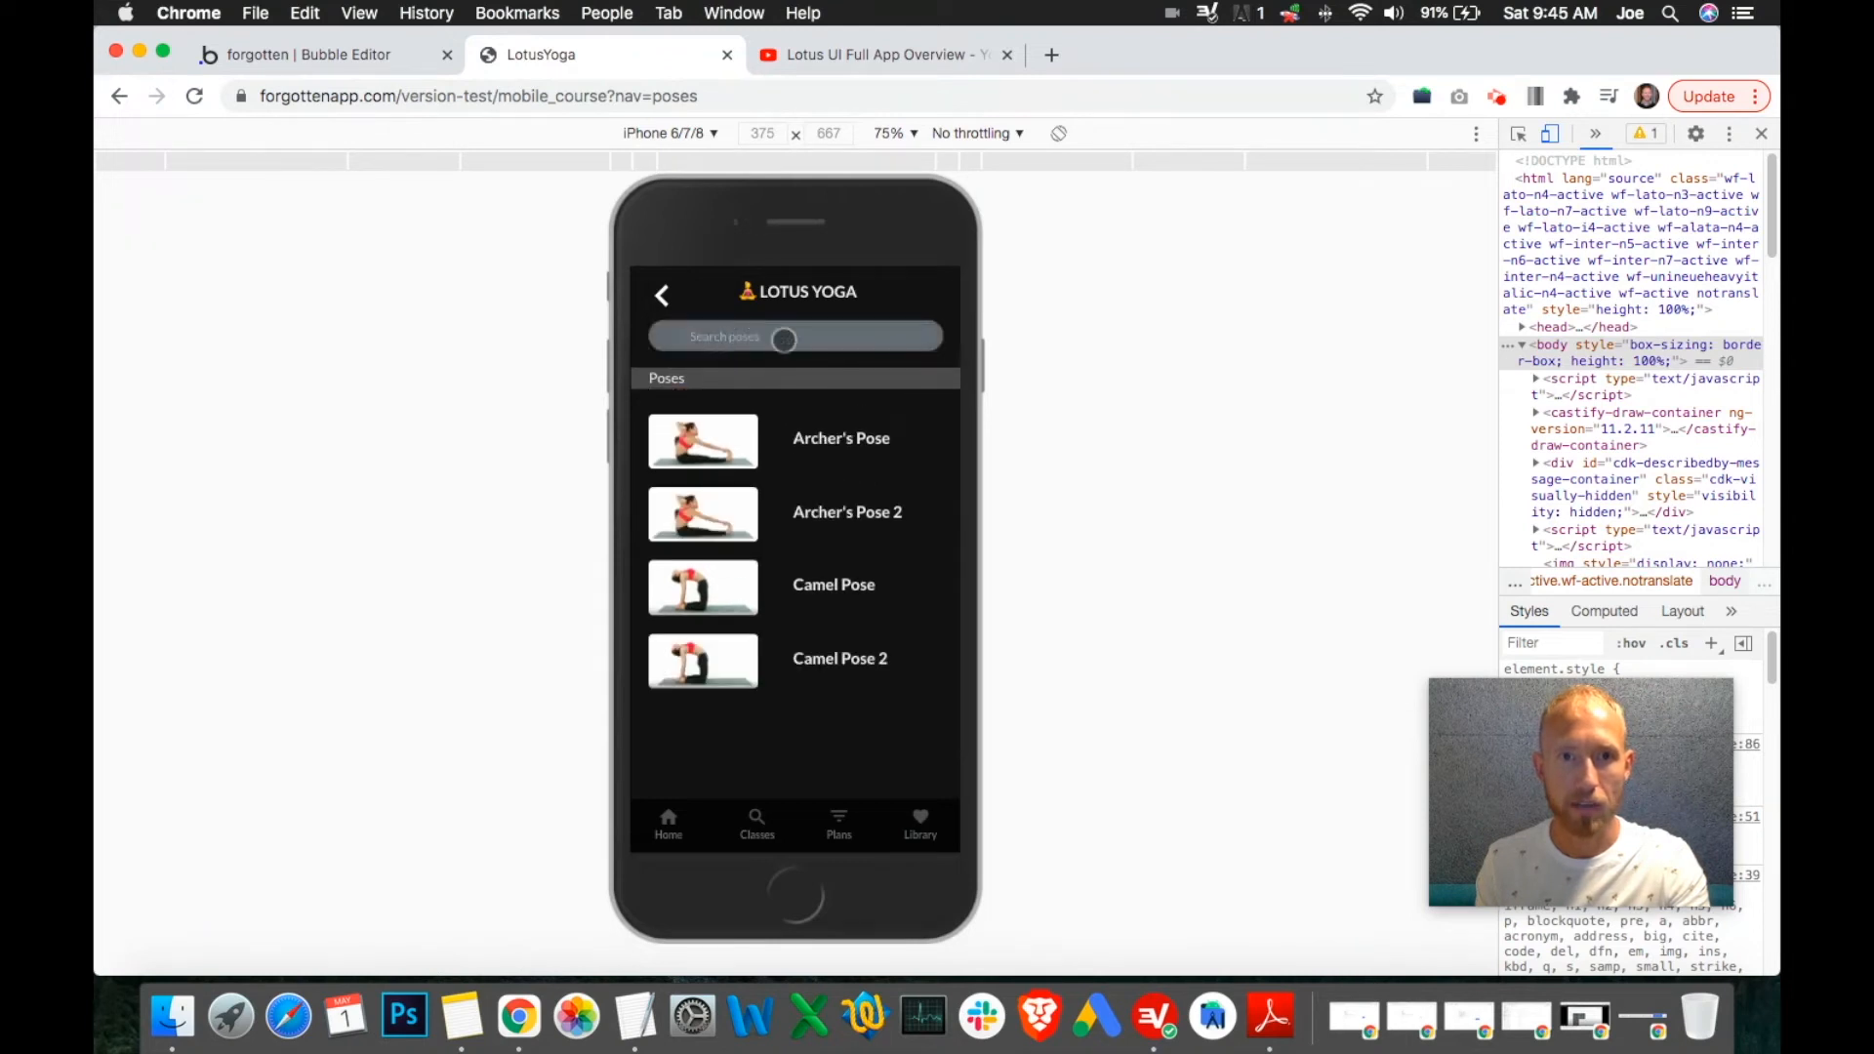
left_click(808, 413)
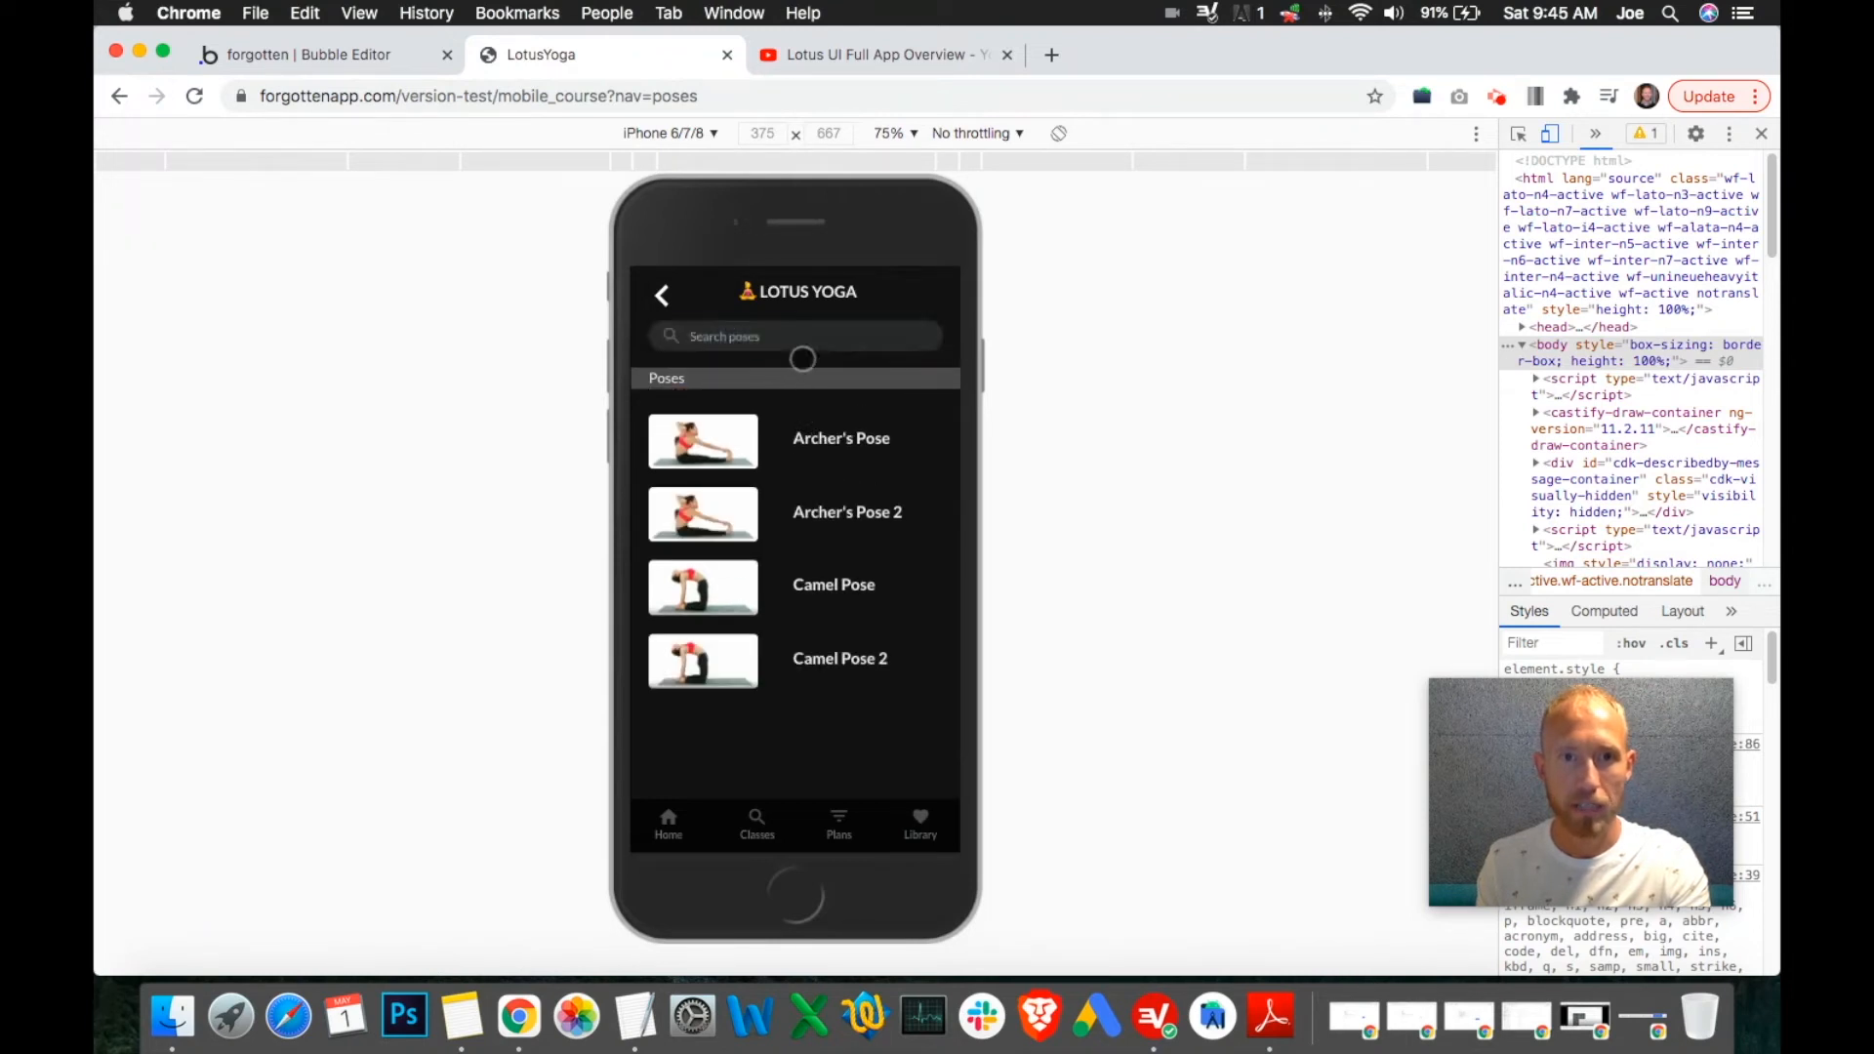
Test the poses search field with a short search term and clear it.
left_click(794, 337)
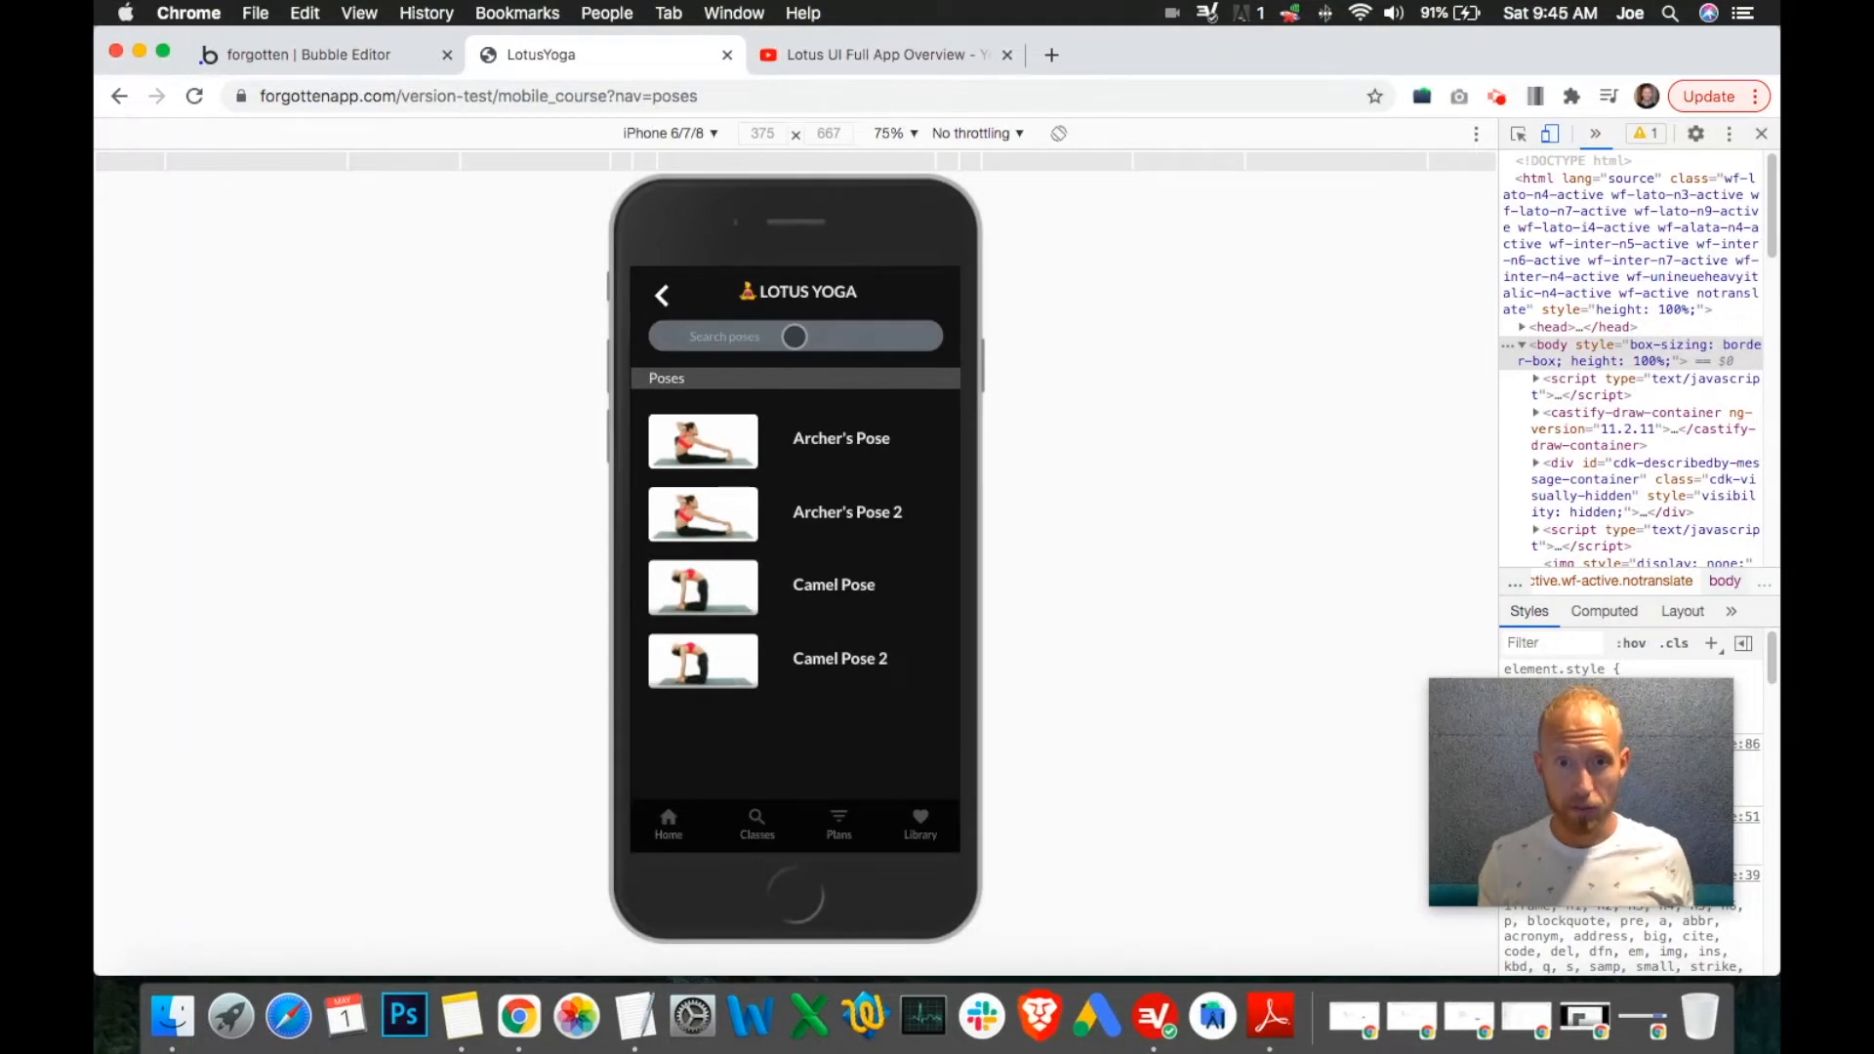
type("c")
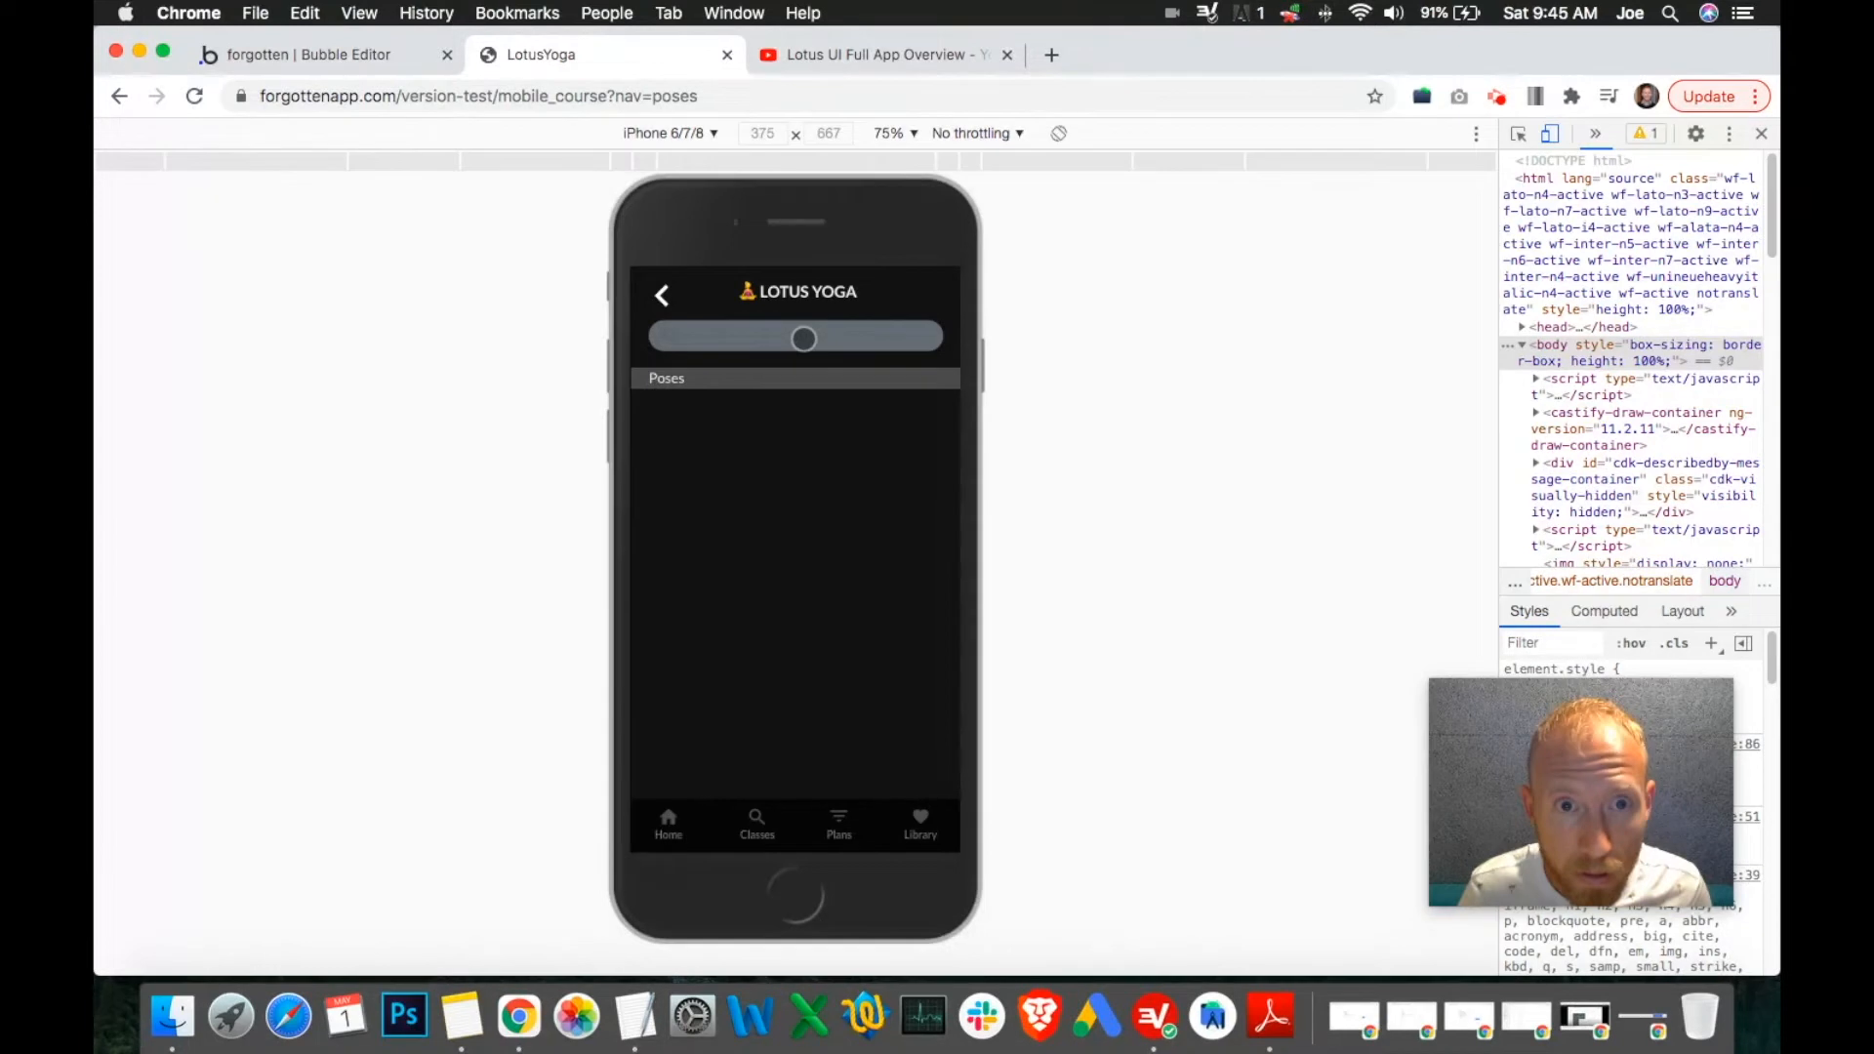
key("BackSpace")
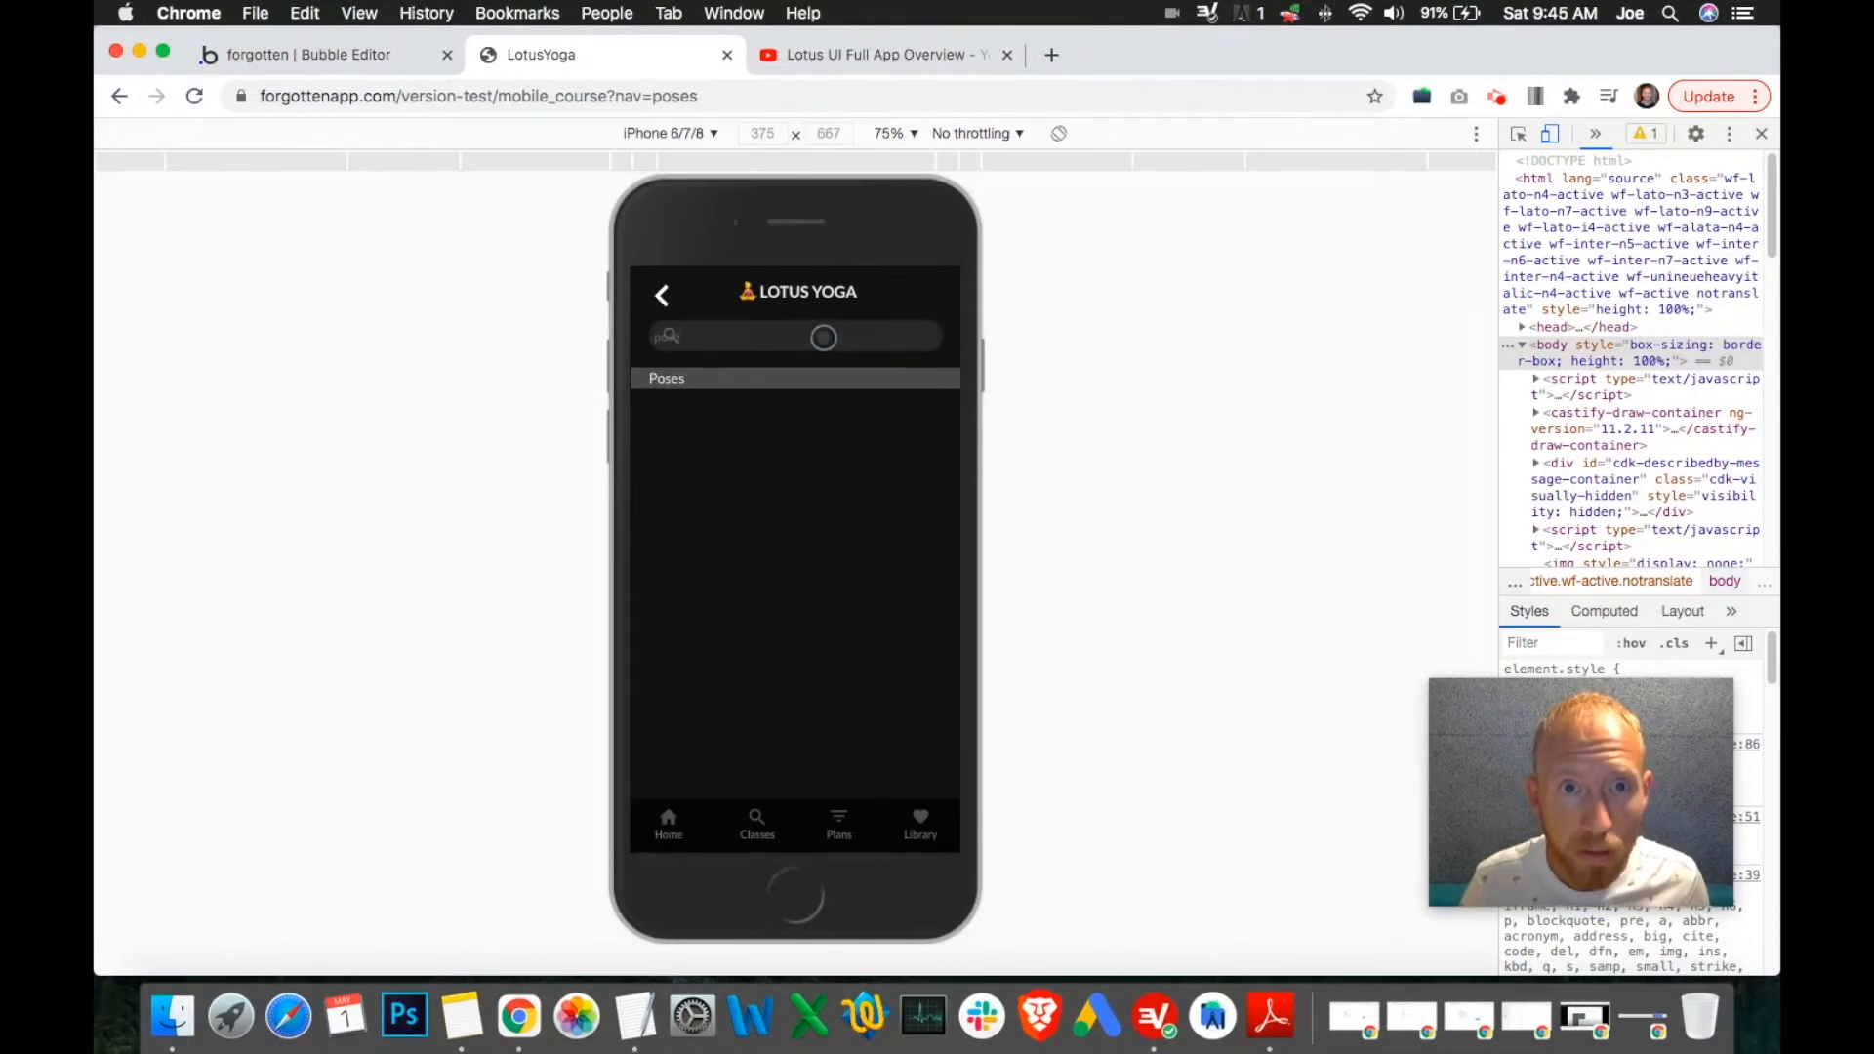
left_click(823, 337)
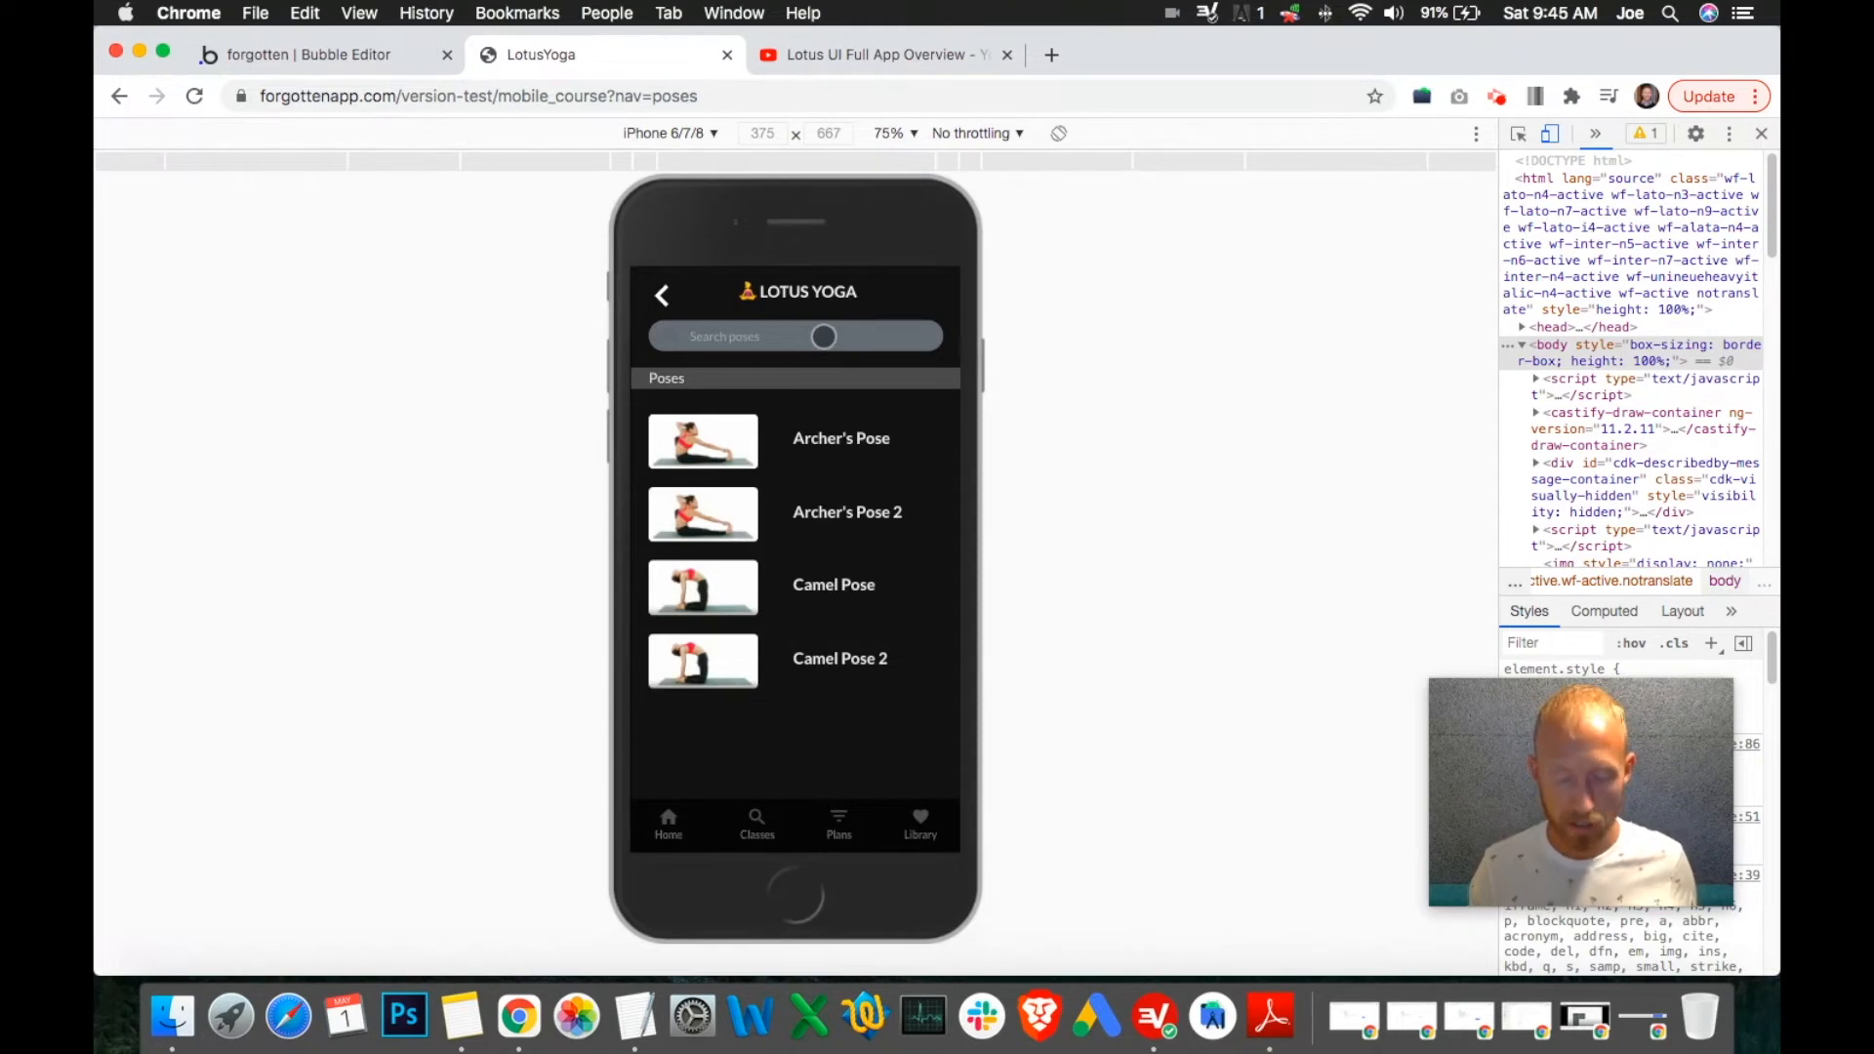
Search the poses list for the Archer's poses and for "camel", and clear the search field.
type("a")
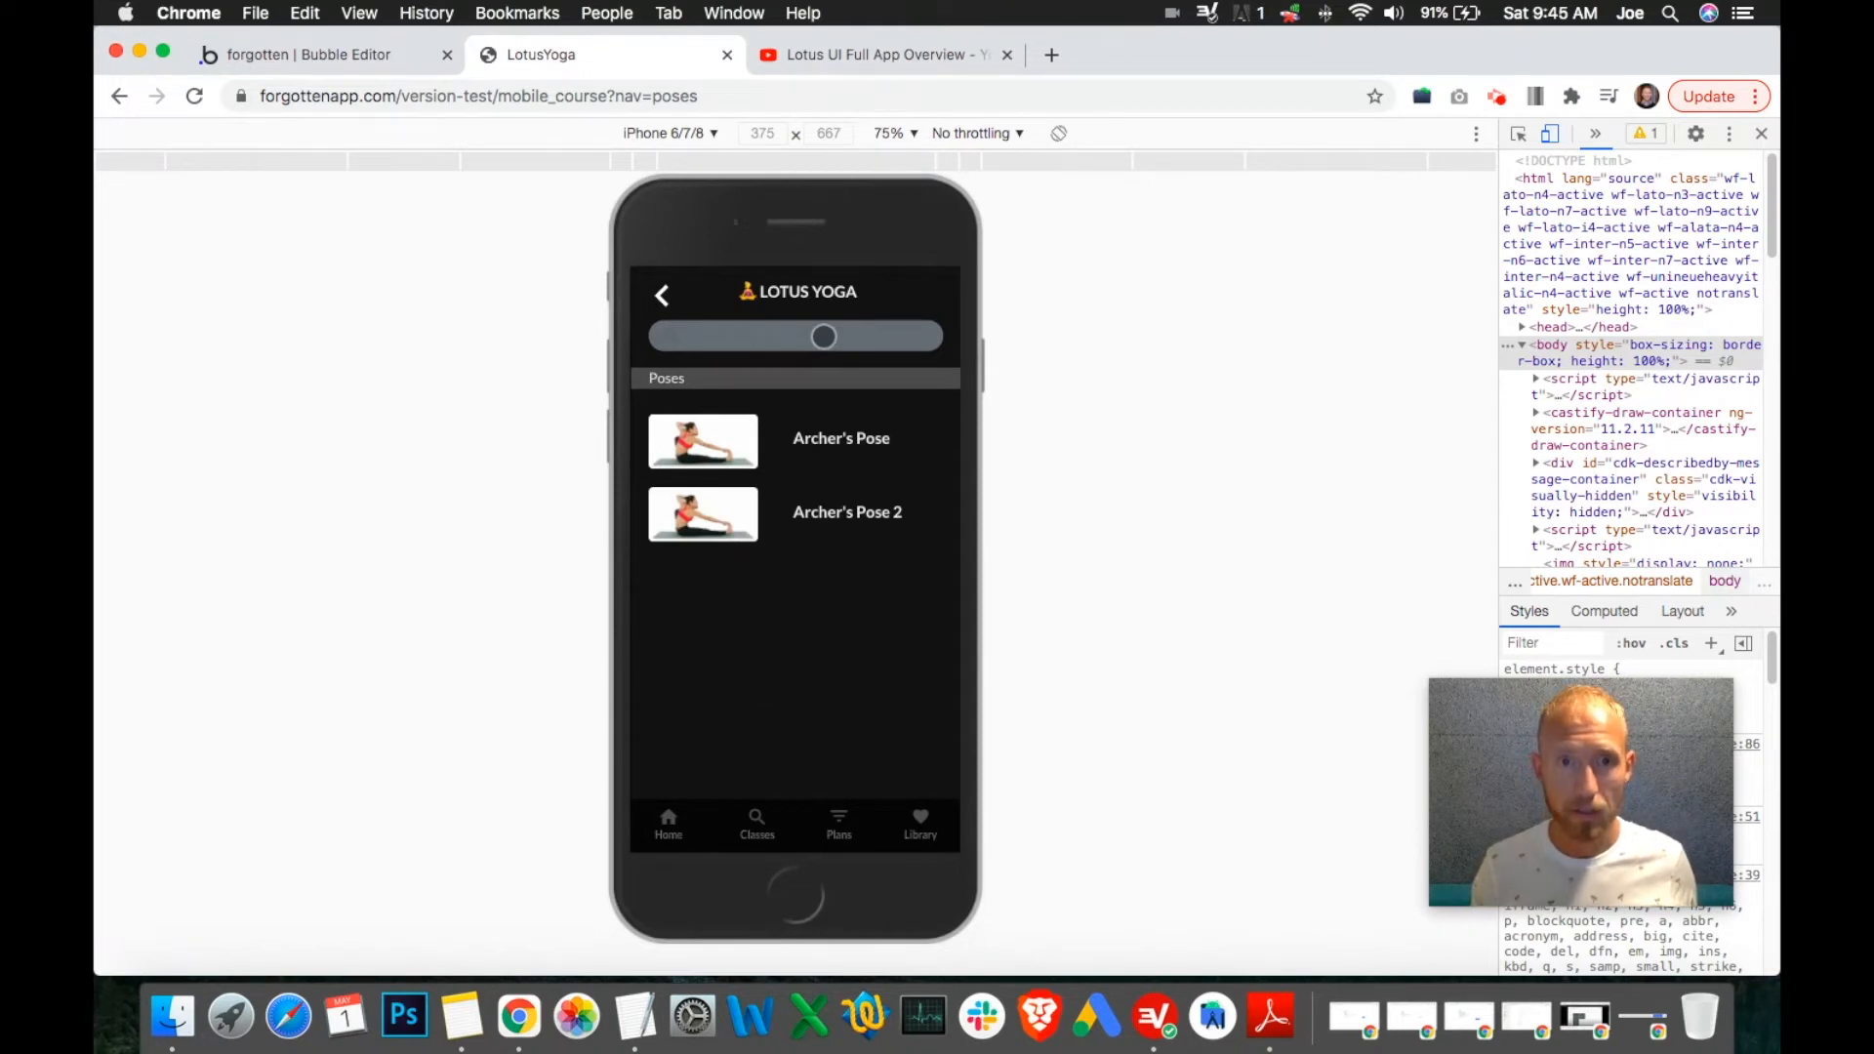
type("camel")
key("Return")
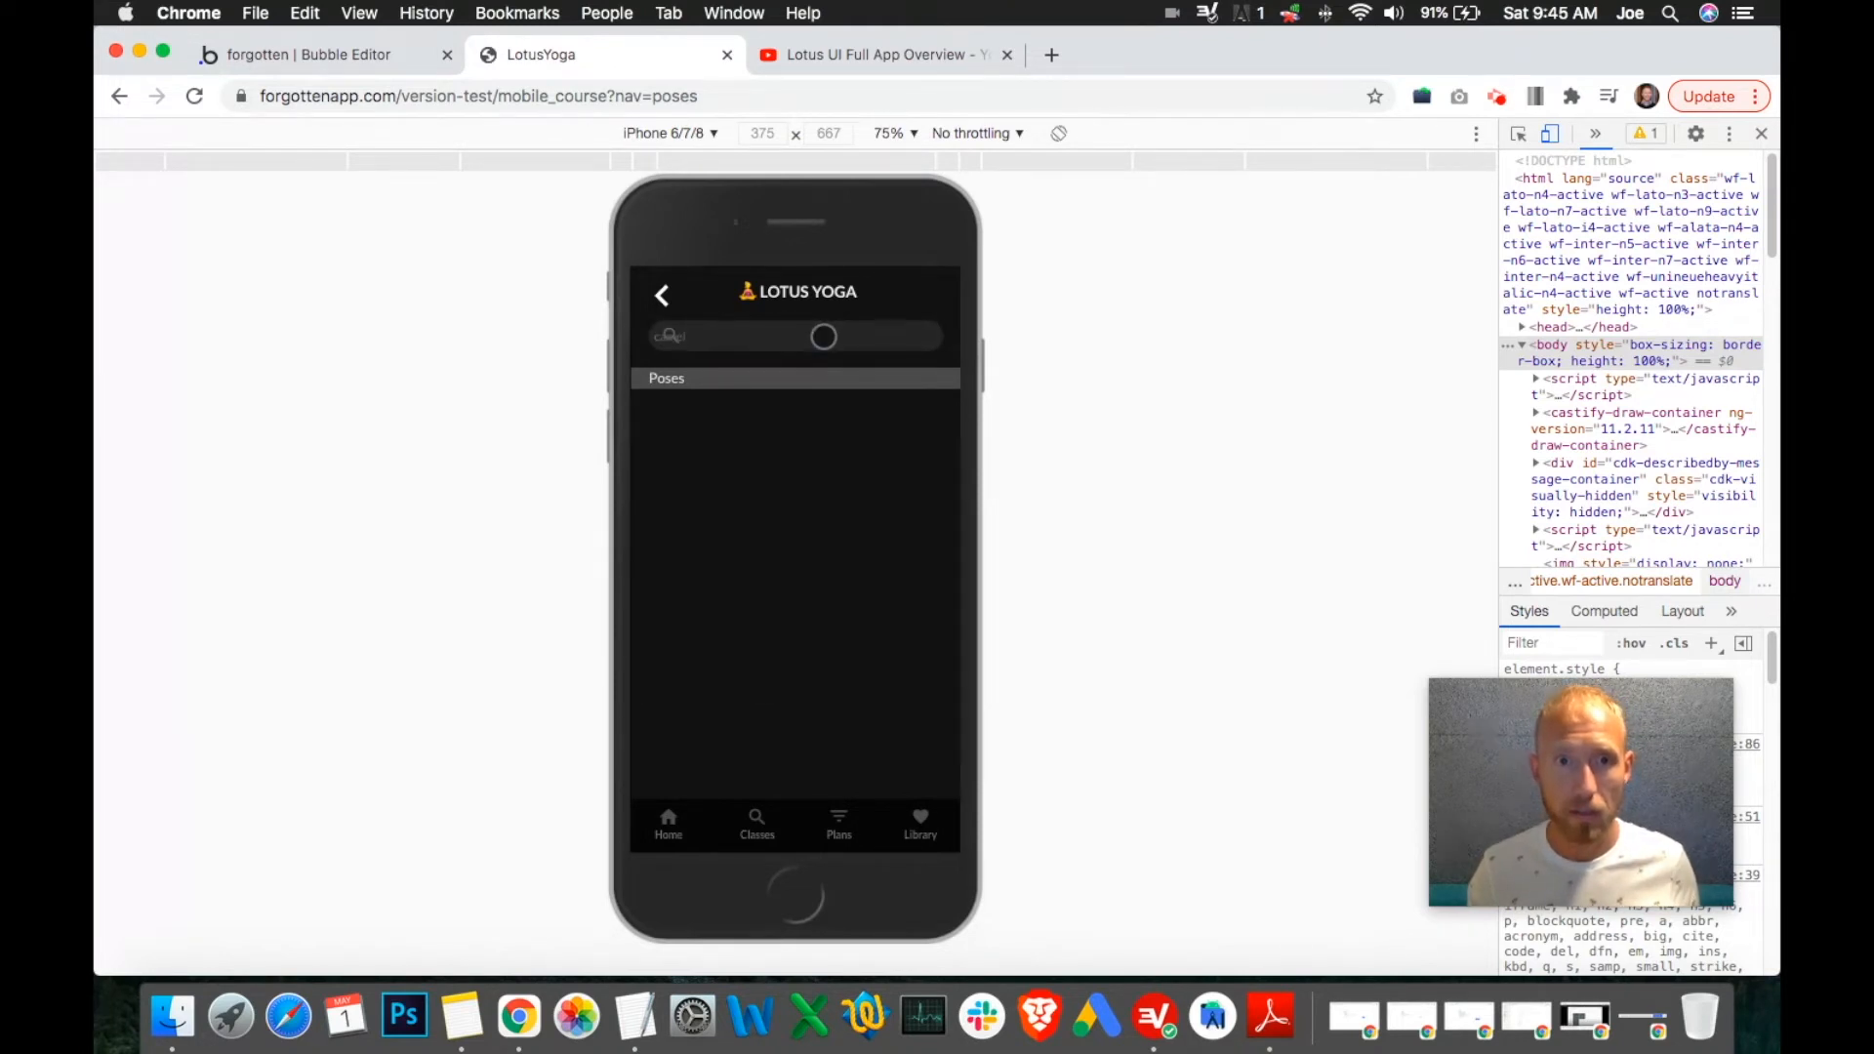
left_click(824, 337)
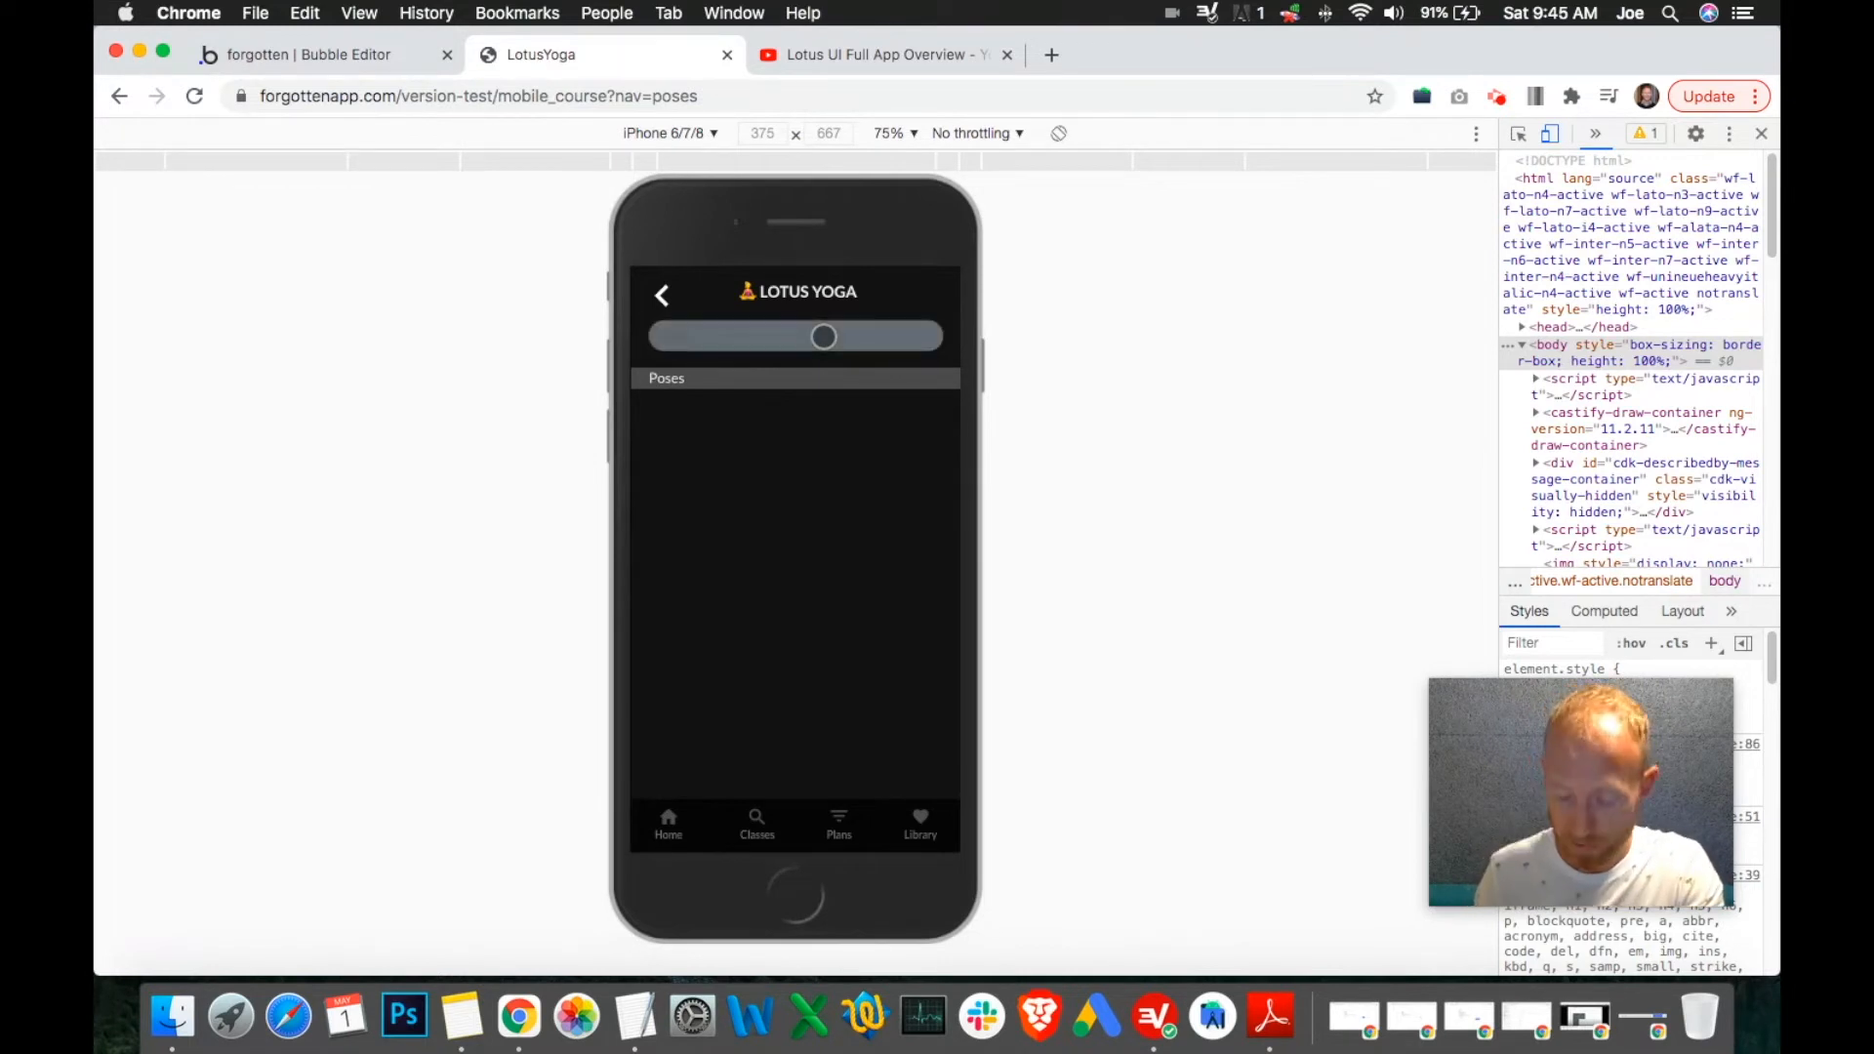
key("Return")
left_click(827, 340)
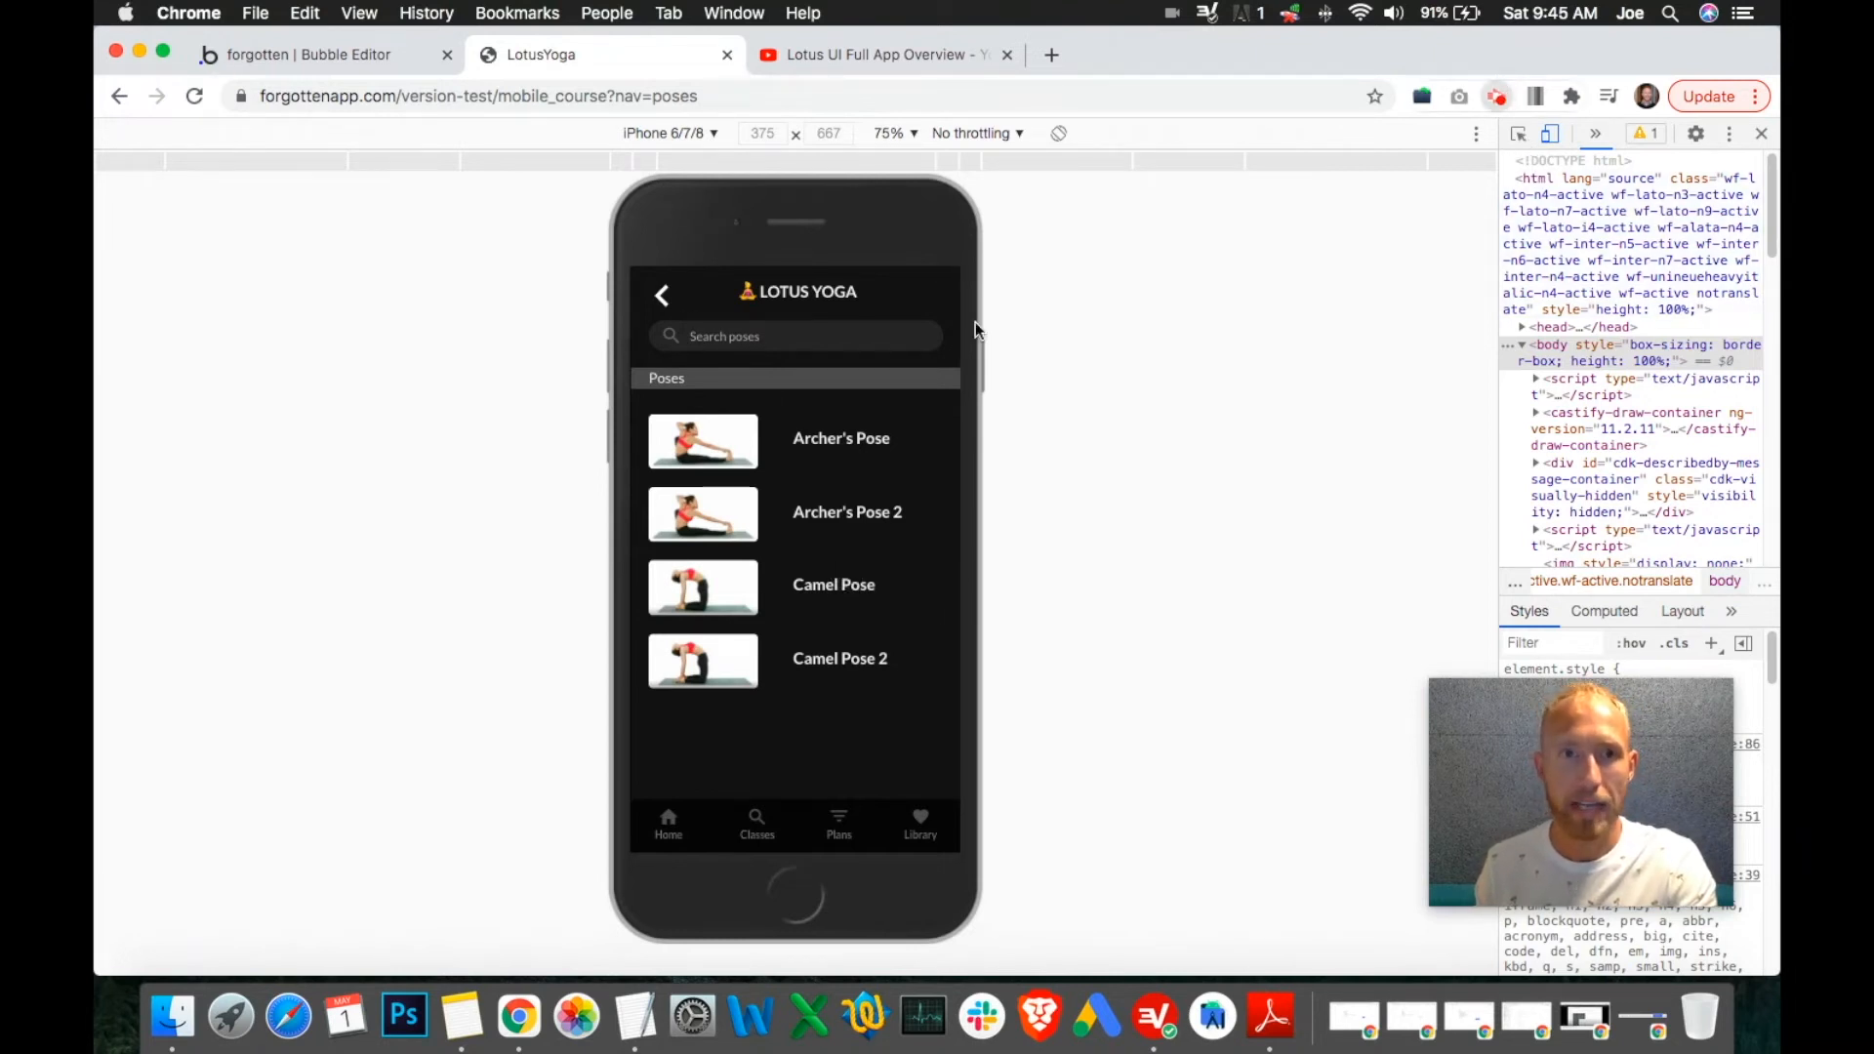
left_click(1496, 95)
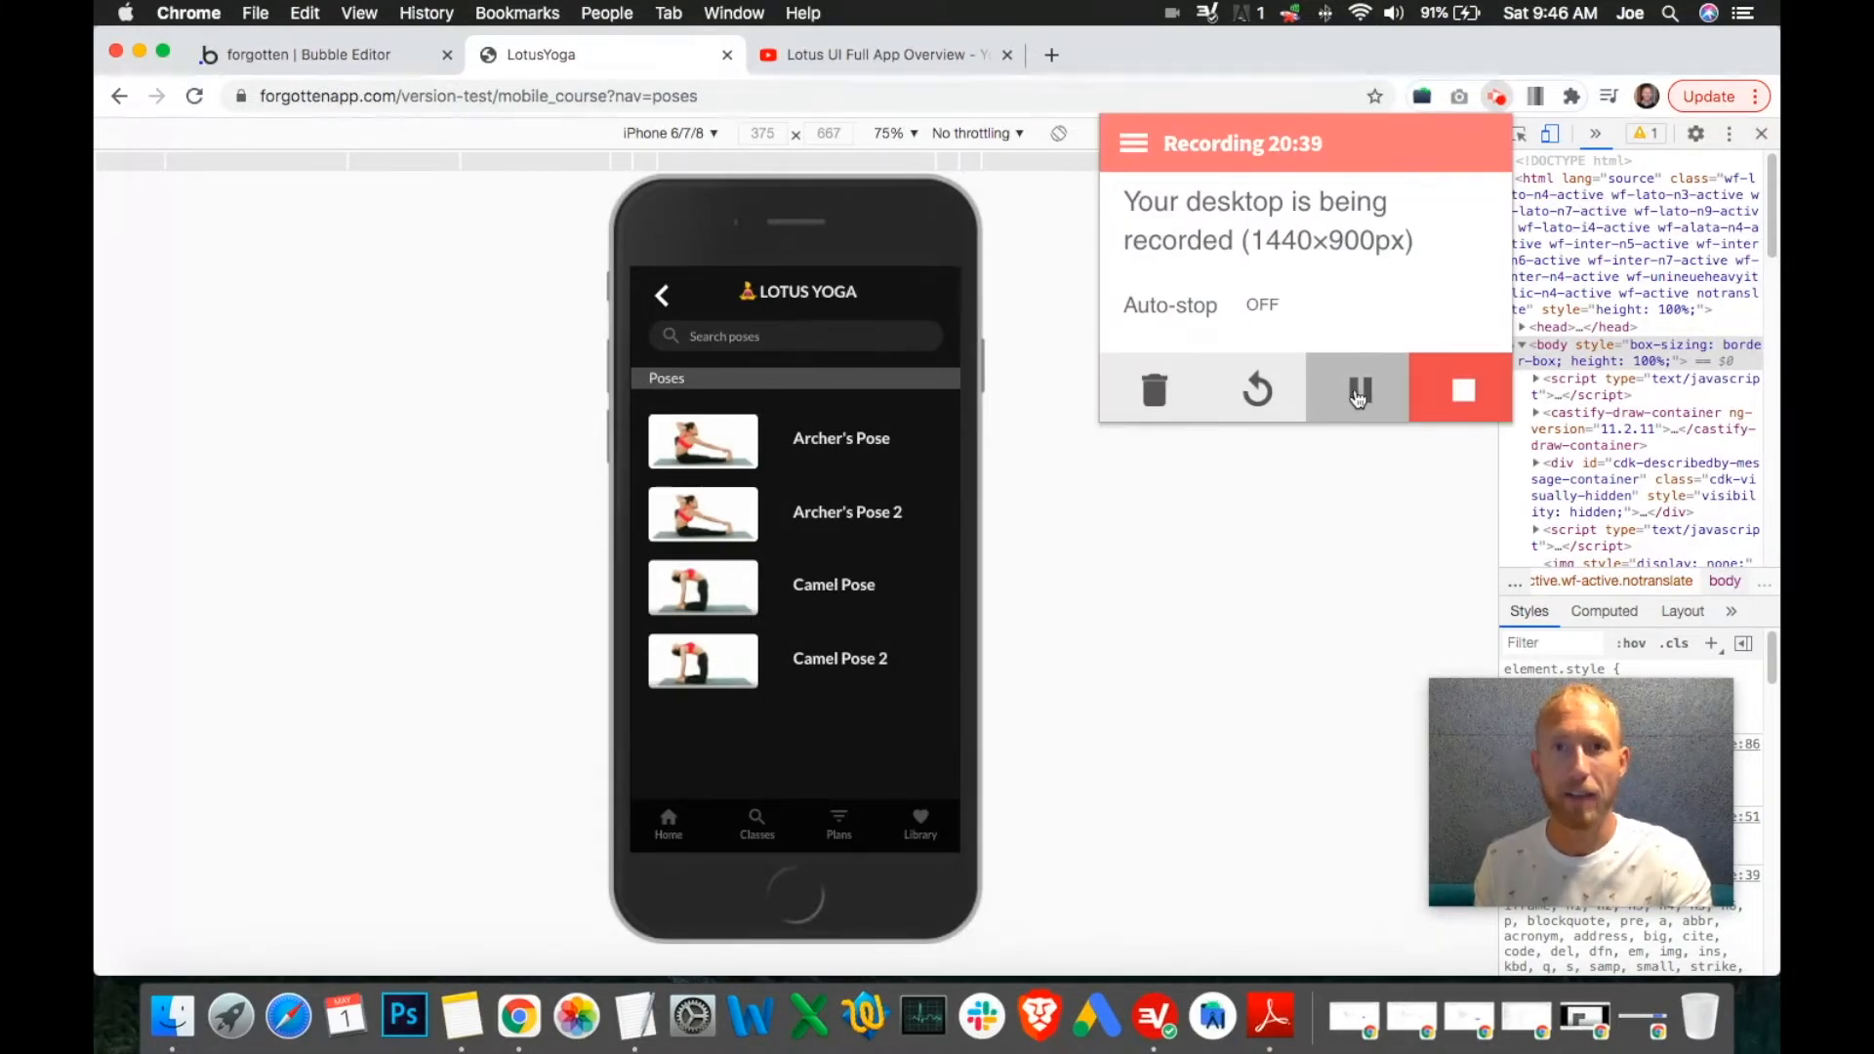
left_click(1357, 392)
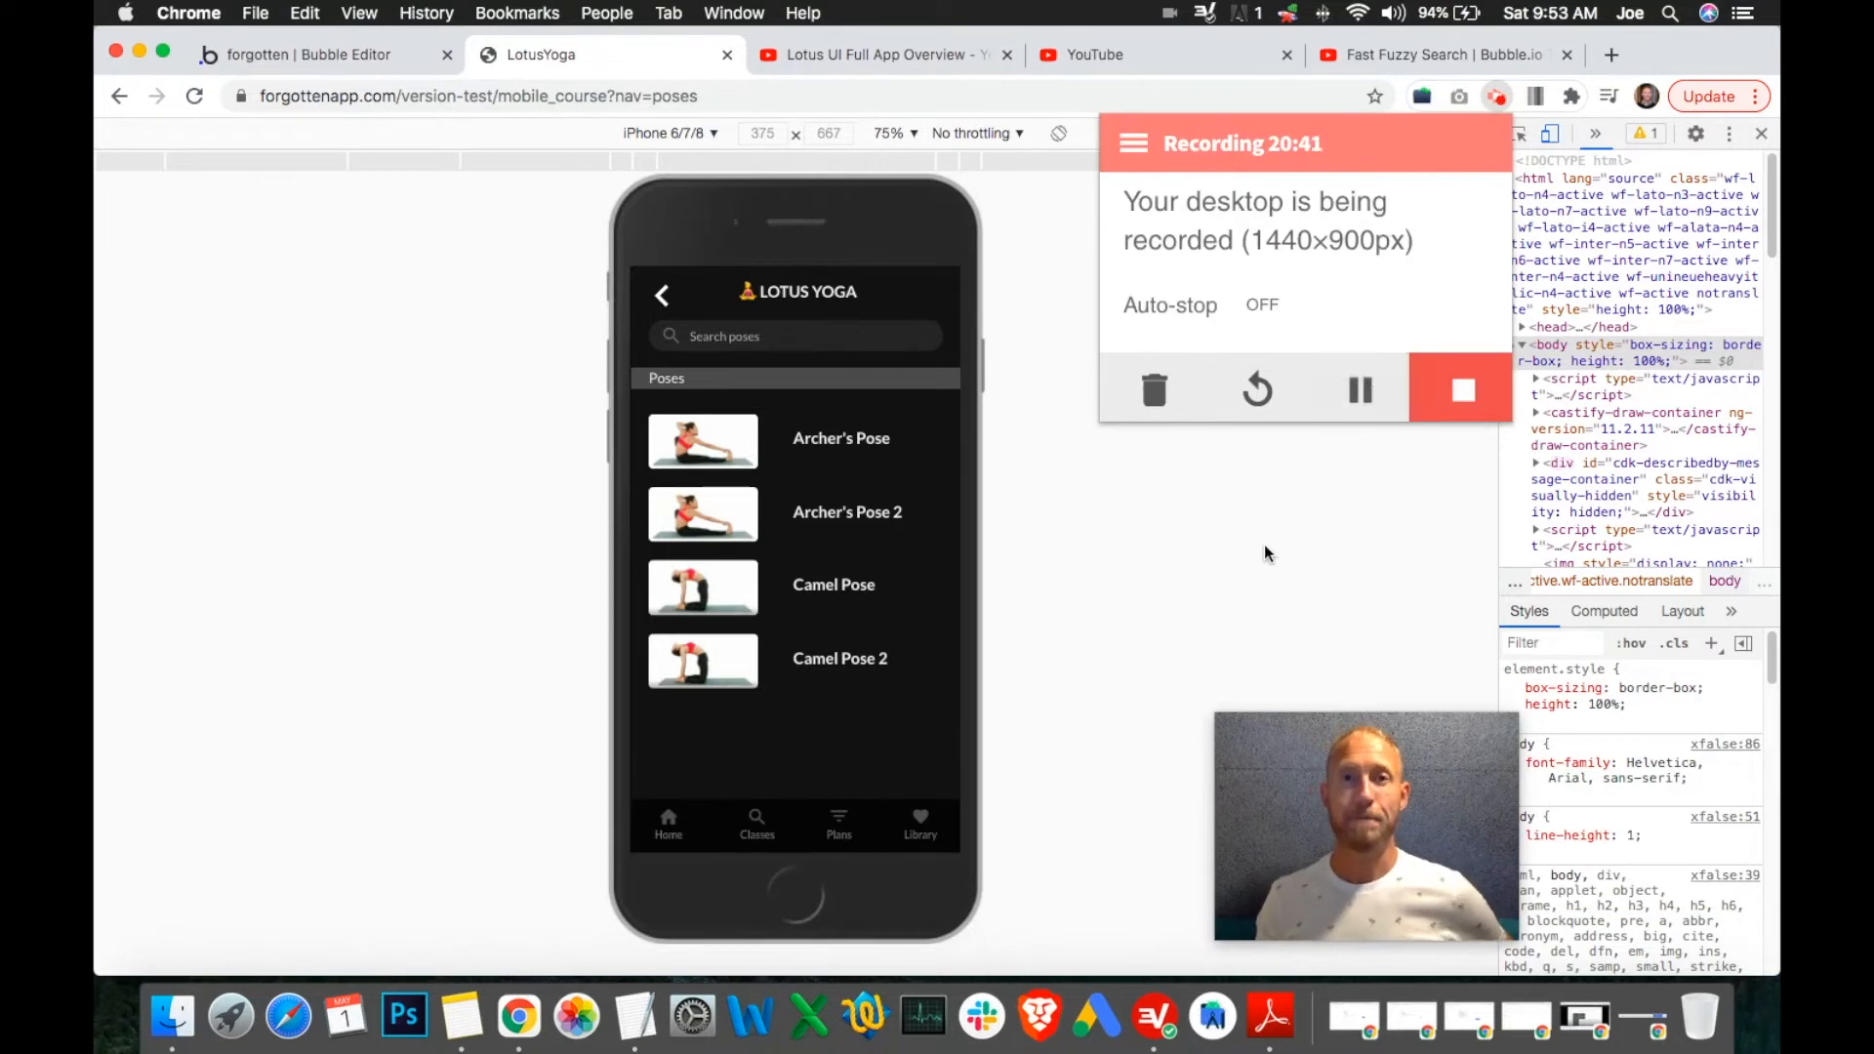
left_click(1266, 552)
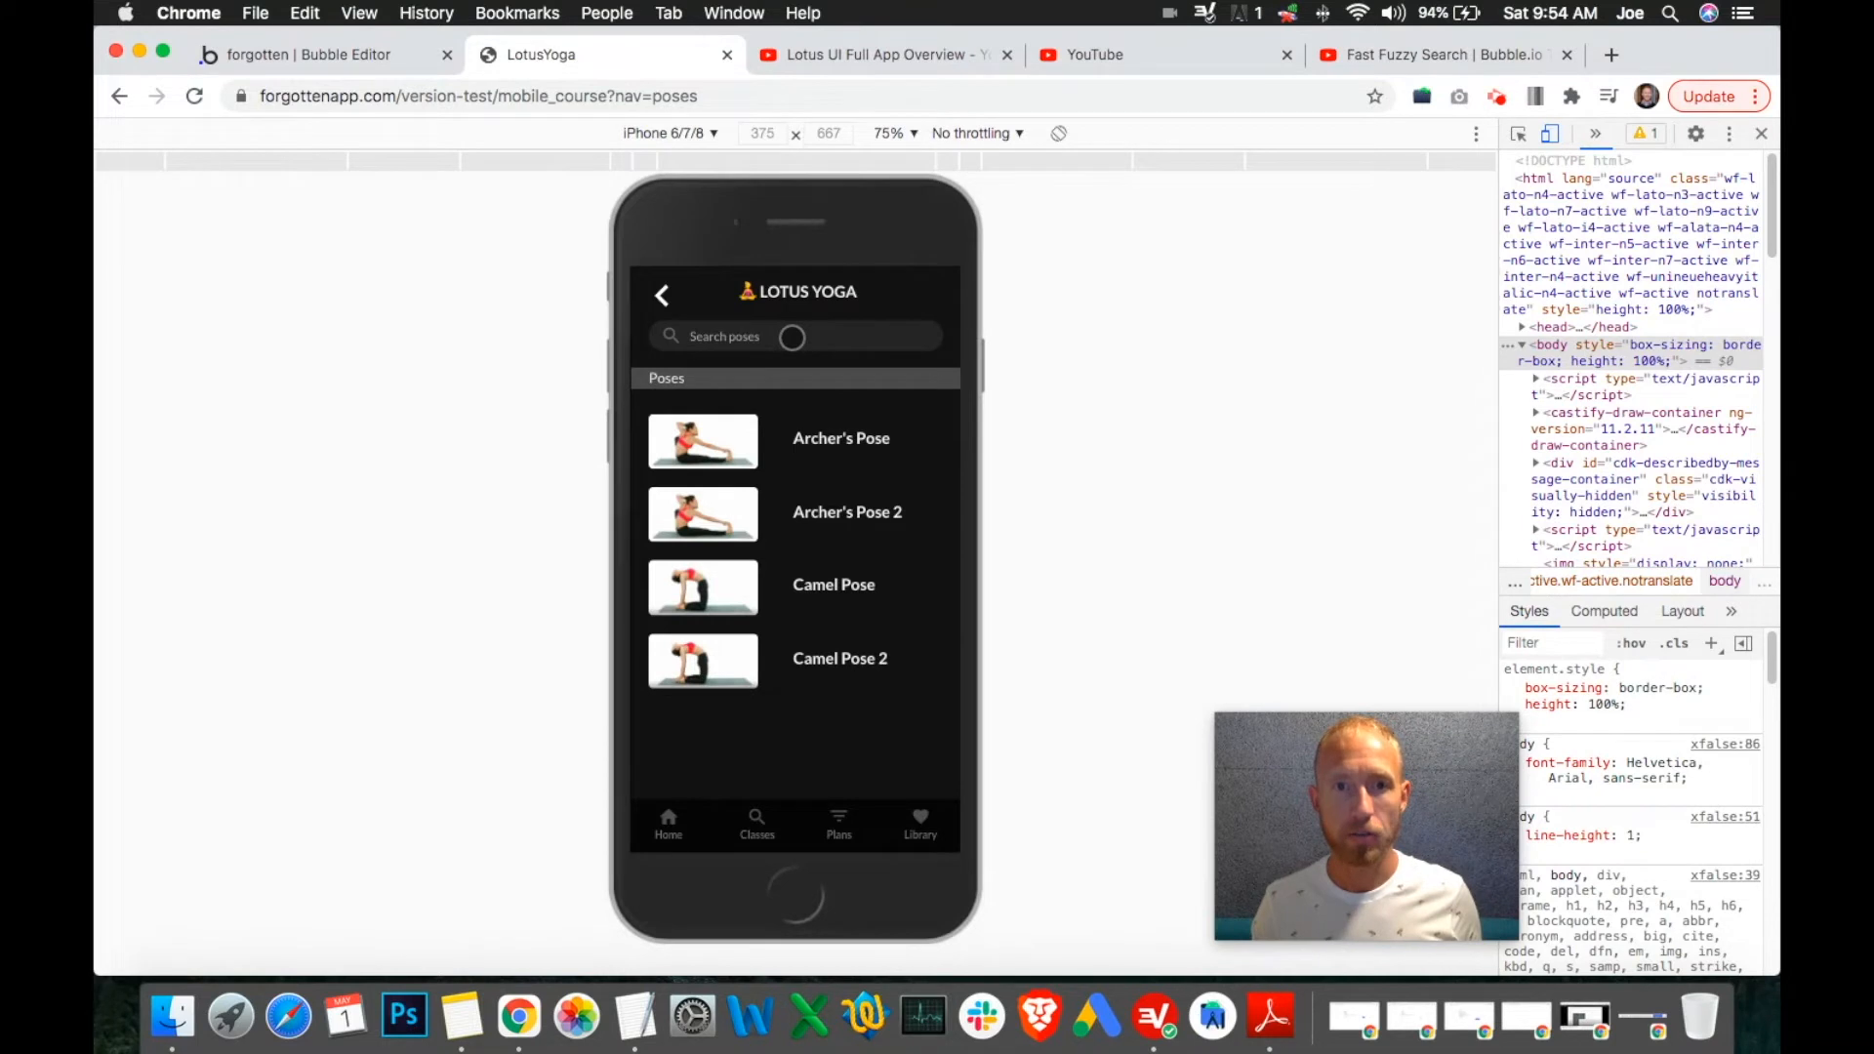
Review the search constraint behind the Yoga Pose repeating group's conditional data source in the Bubble editor.
left_click(792, 338)
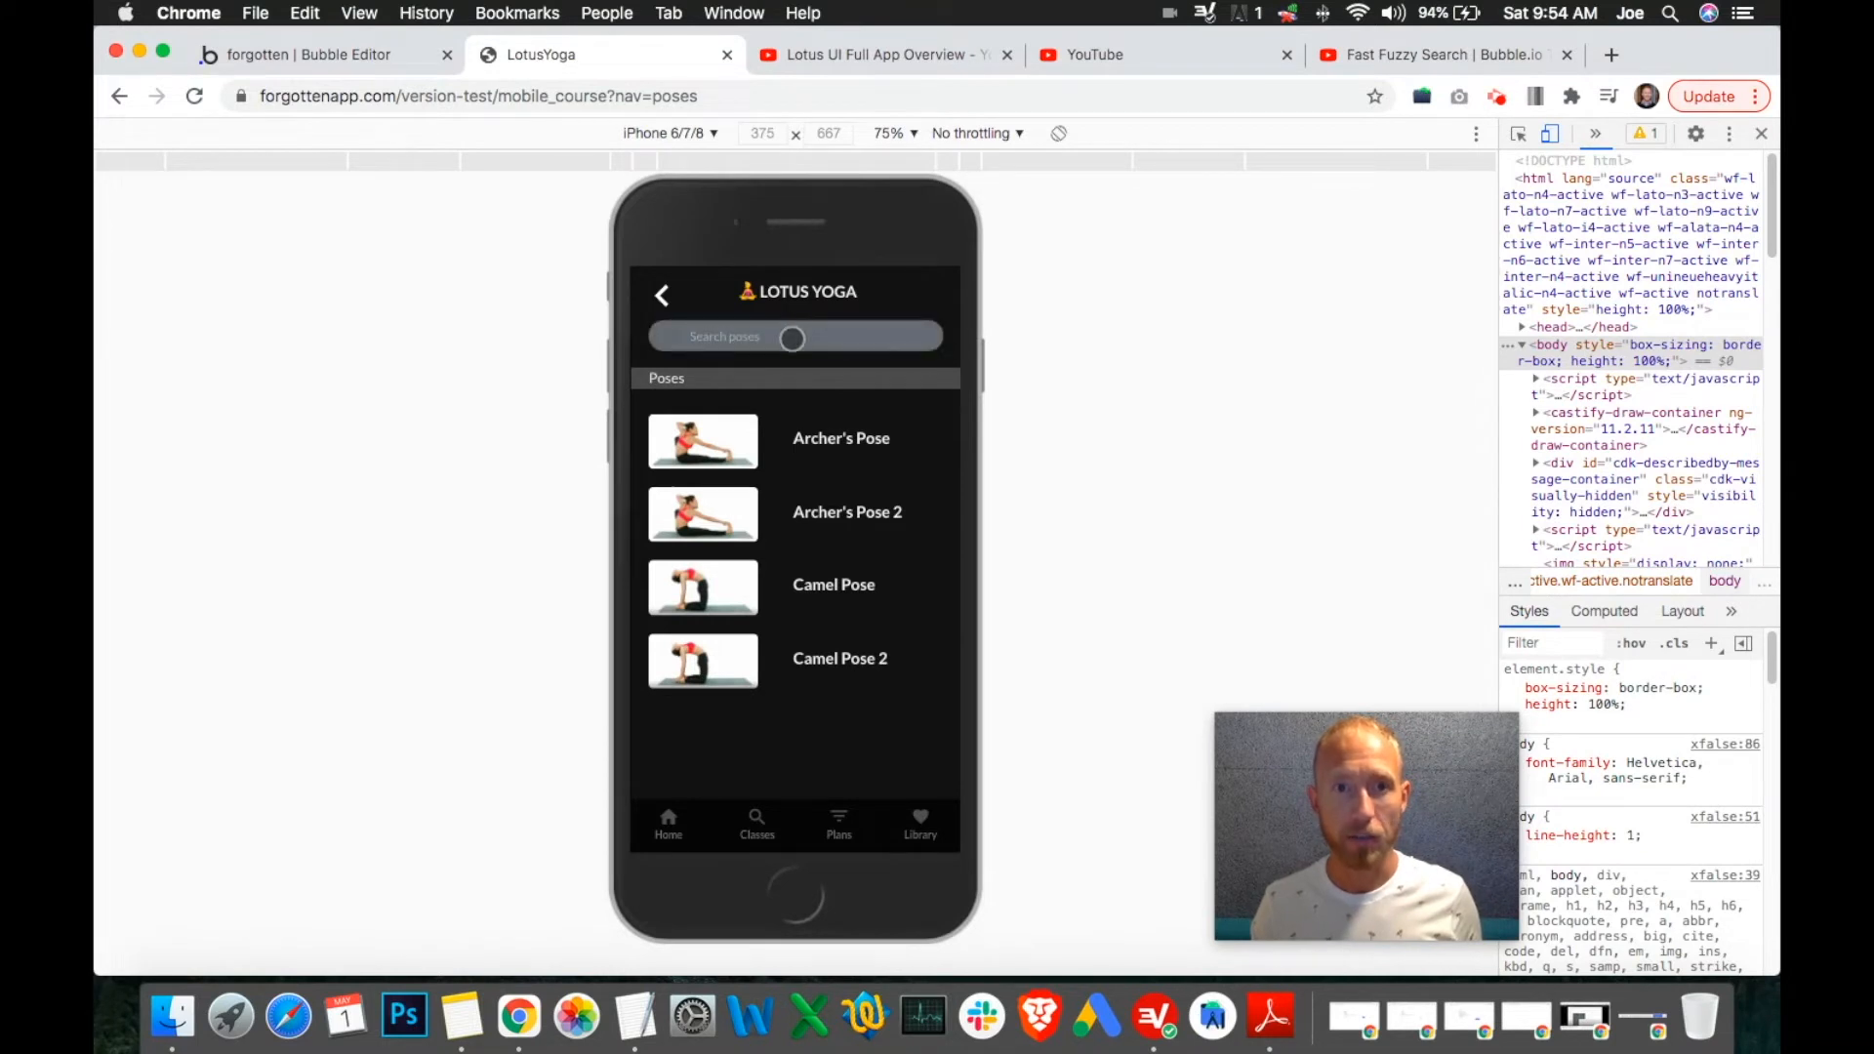
left_click(358, 55)
left_click(1458, 236)
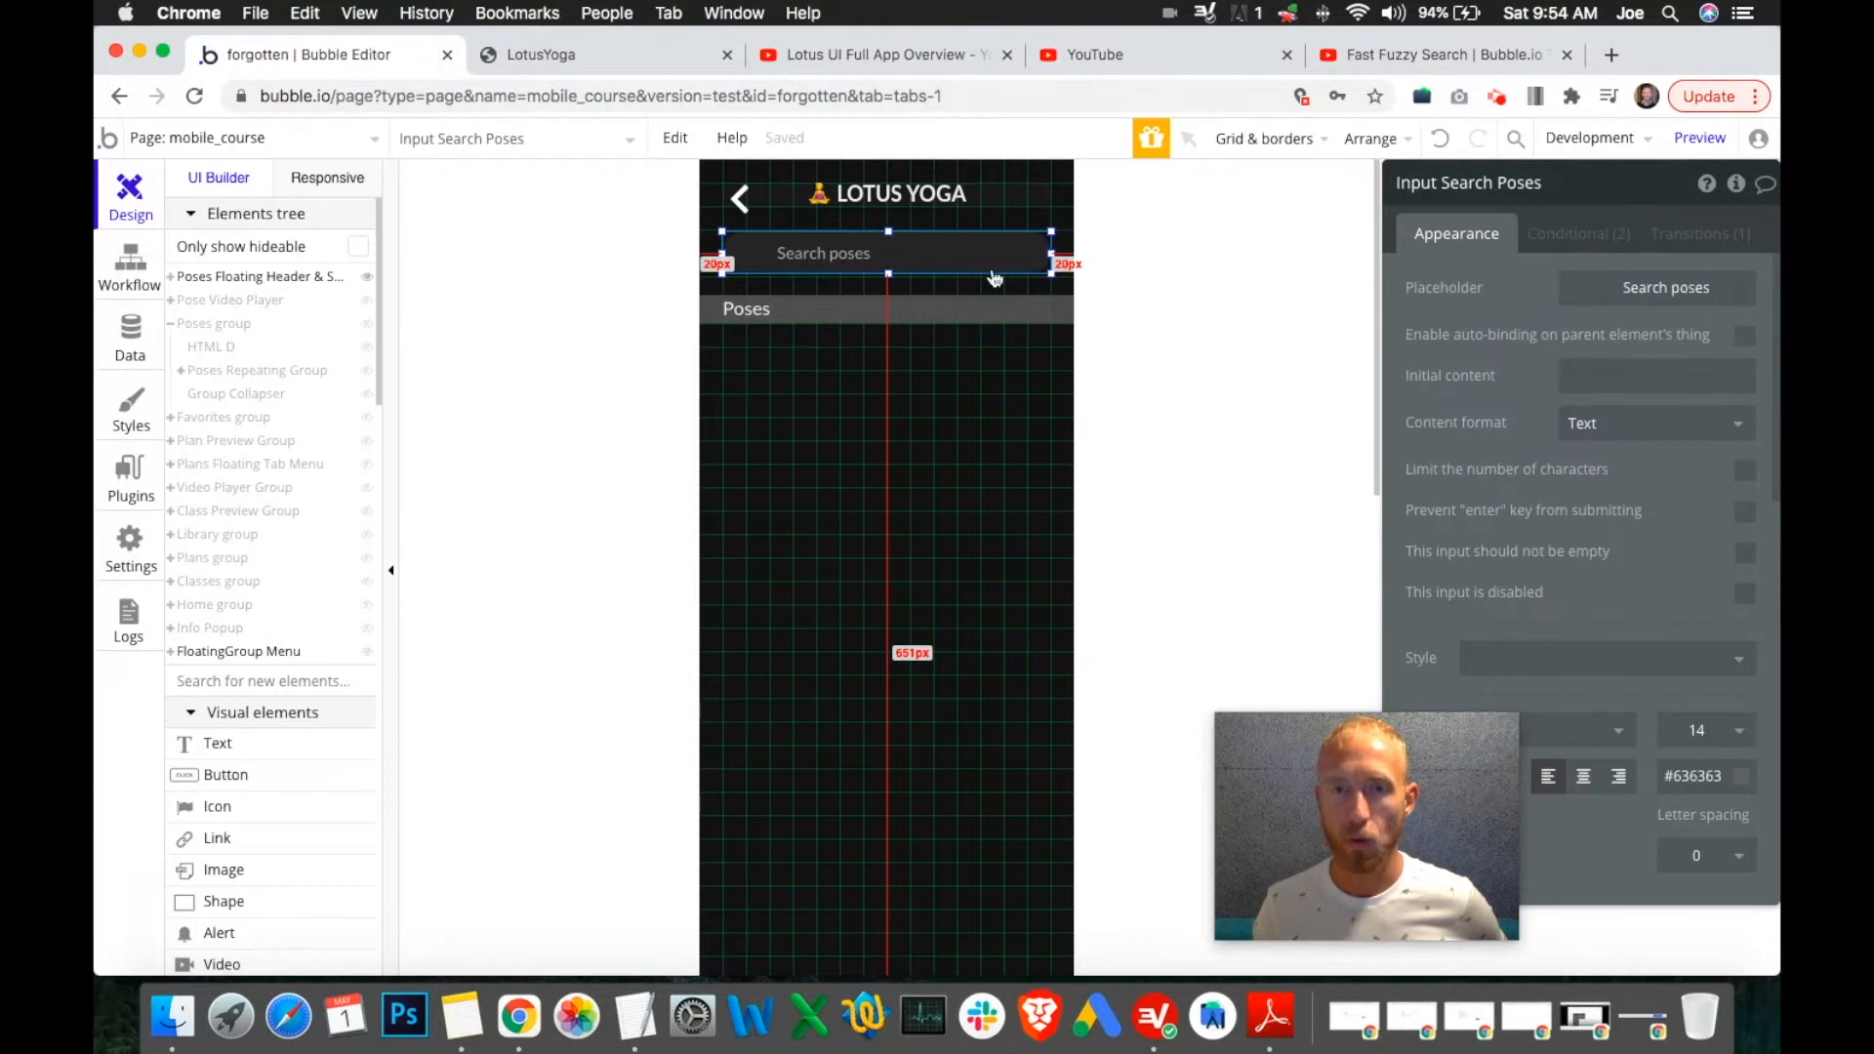
left_click(368, 372)
left_click(947, 425)
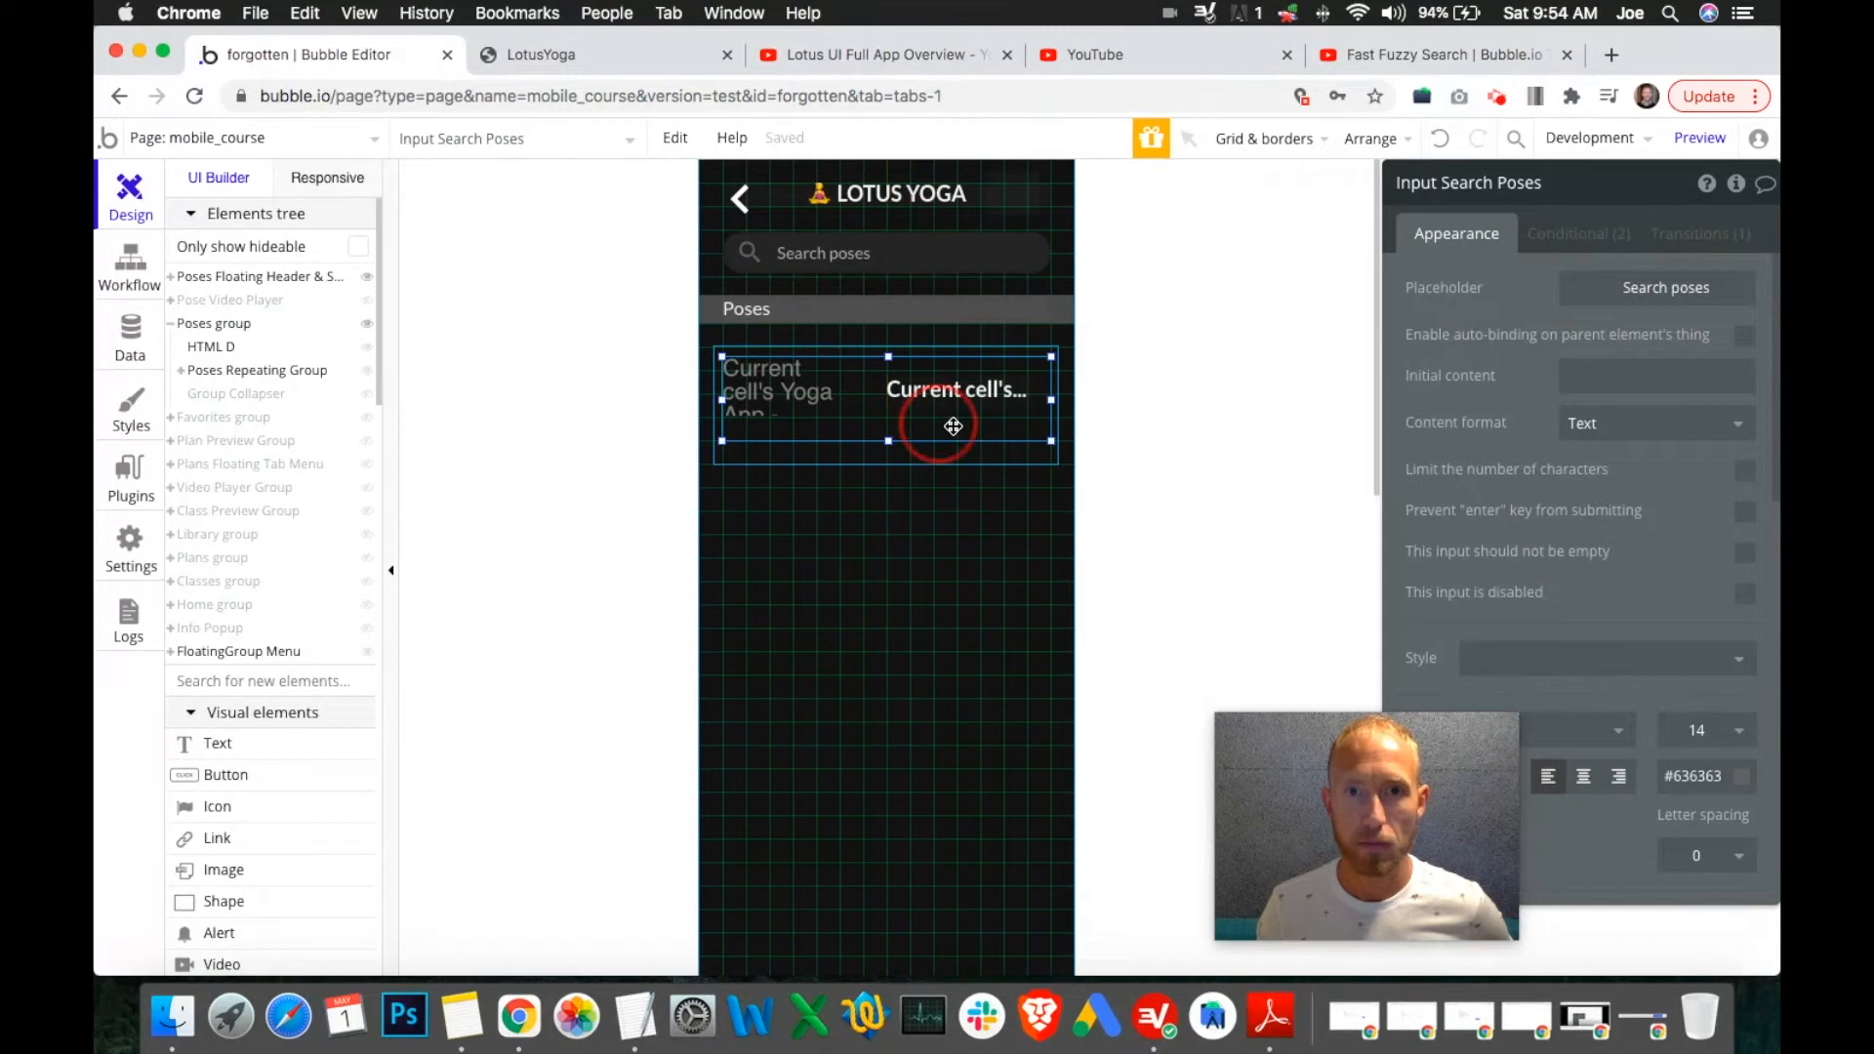
left_click(1574, 244)
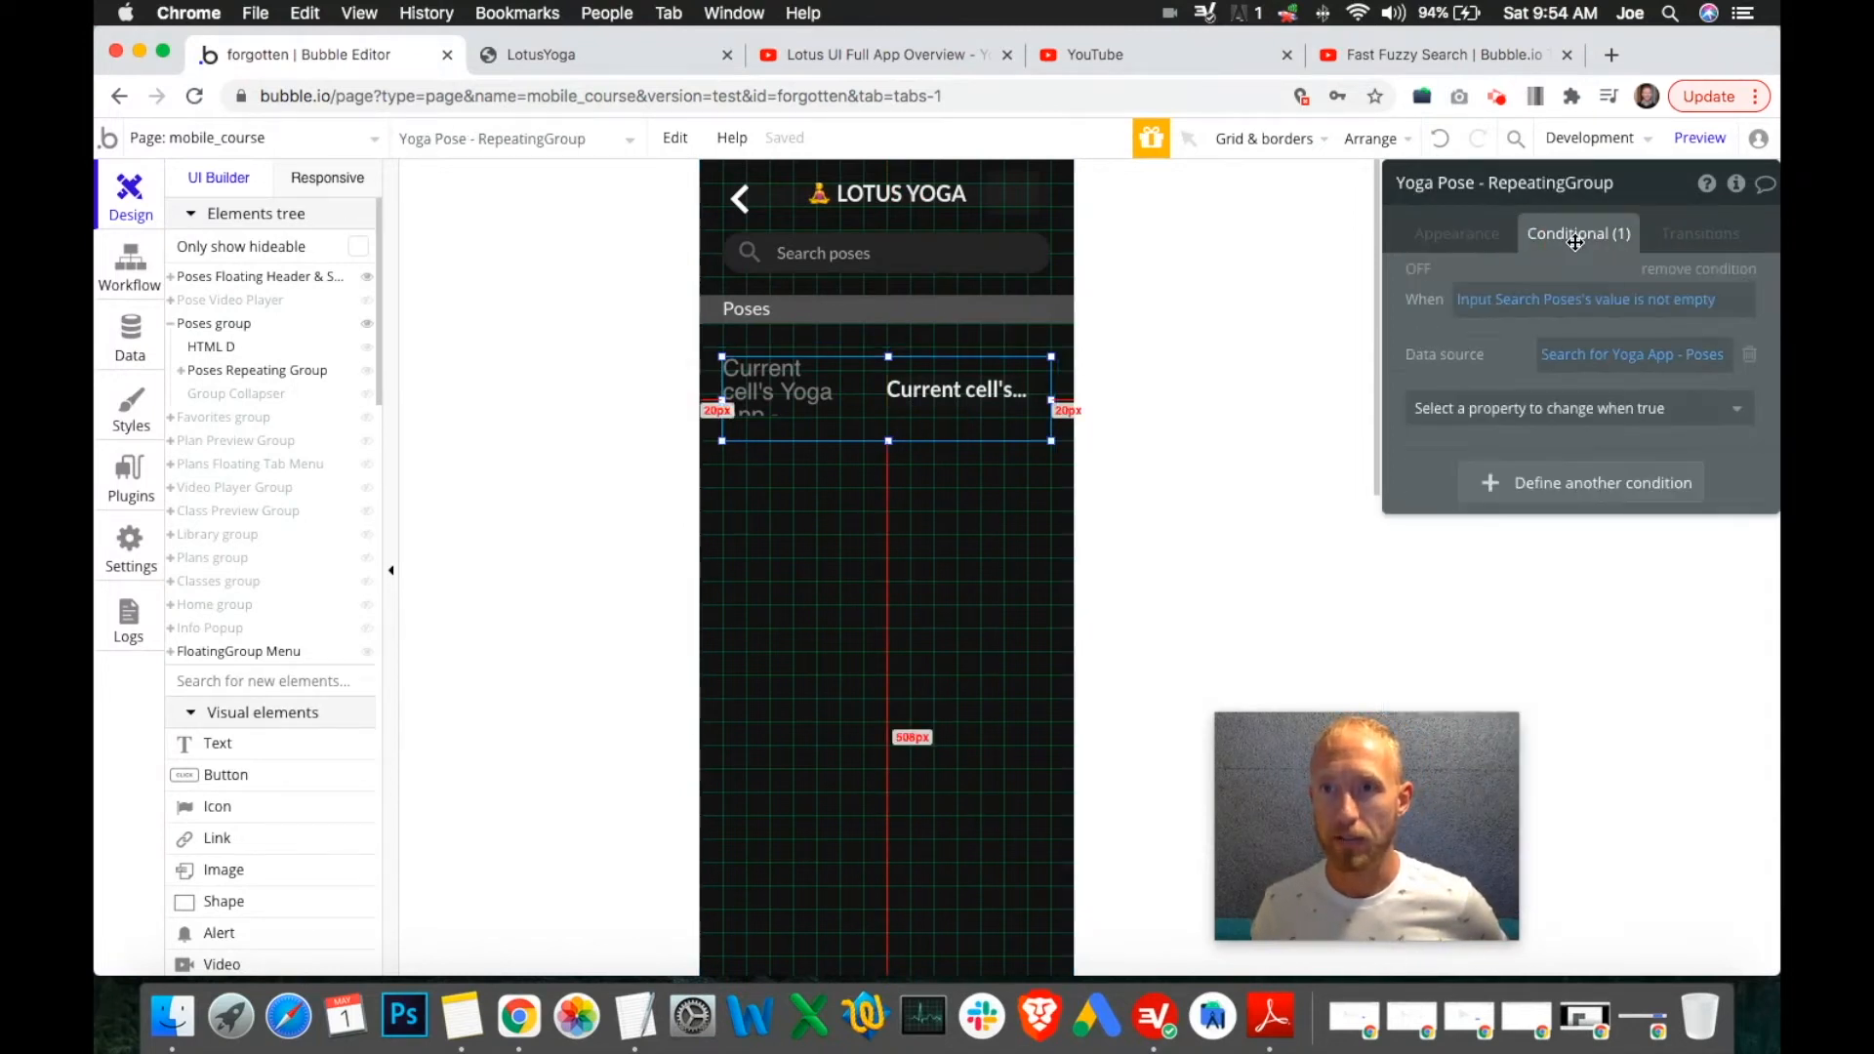
left_click(1567, 357)
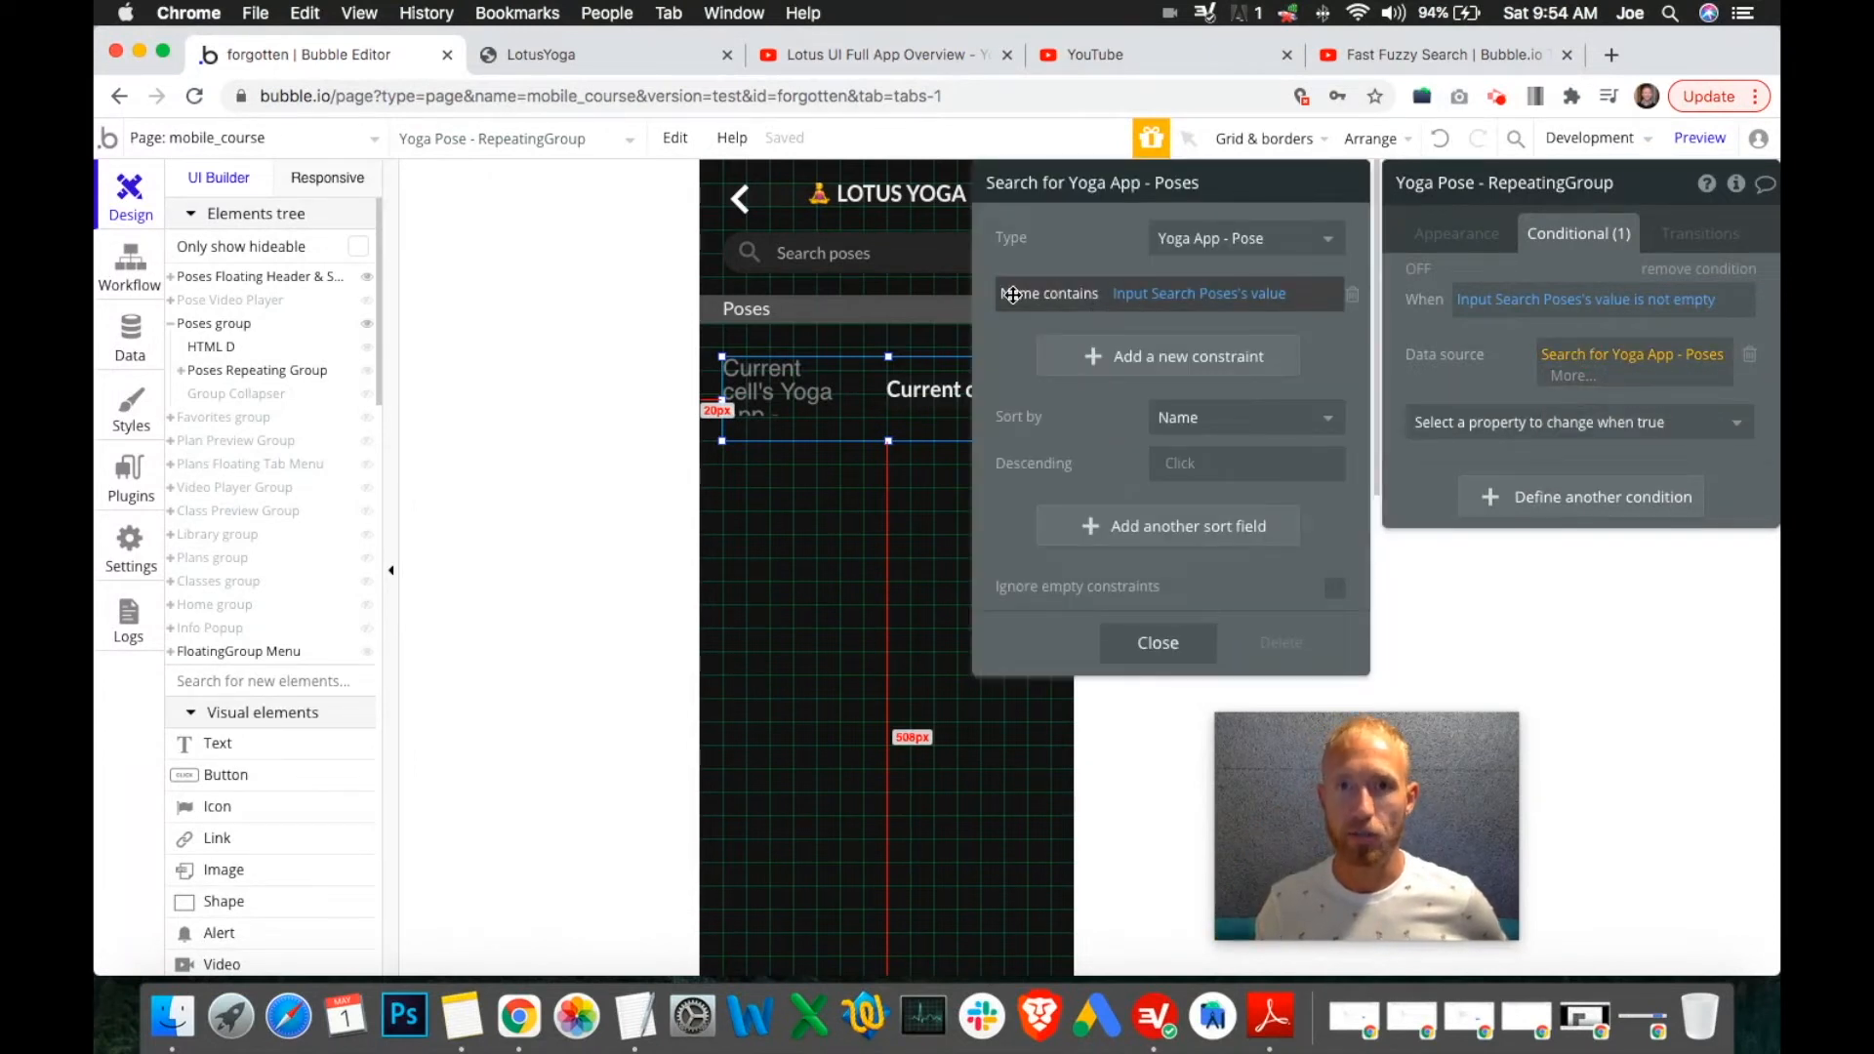
mouse_move(1147, 305)
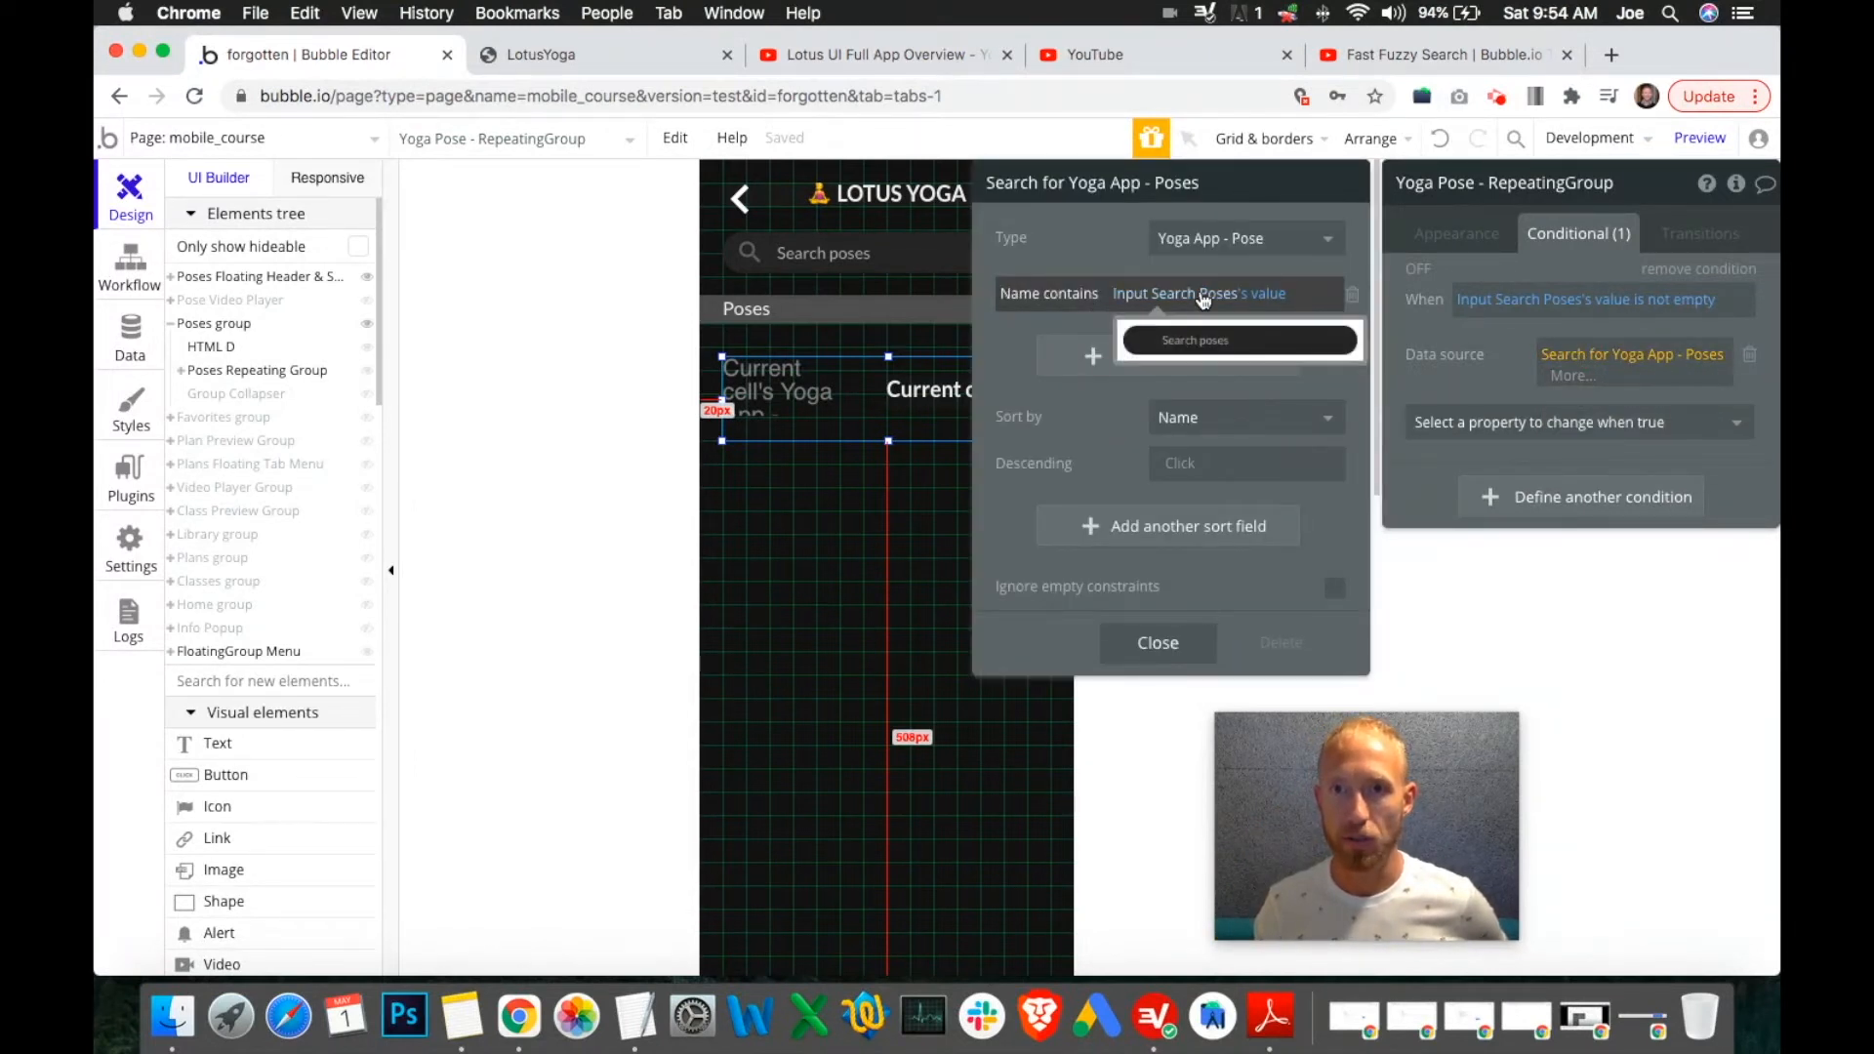
Search the poses list for "pose" in the LotusYoga preview and inspect the entered text up close.
left_click(542, 55)
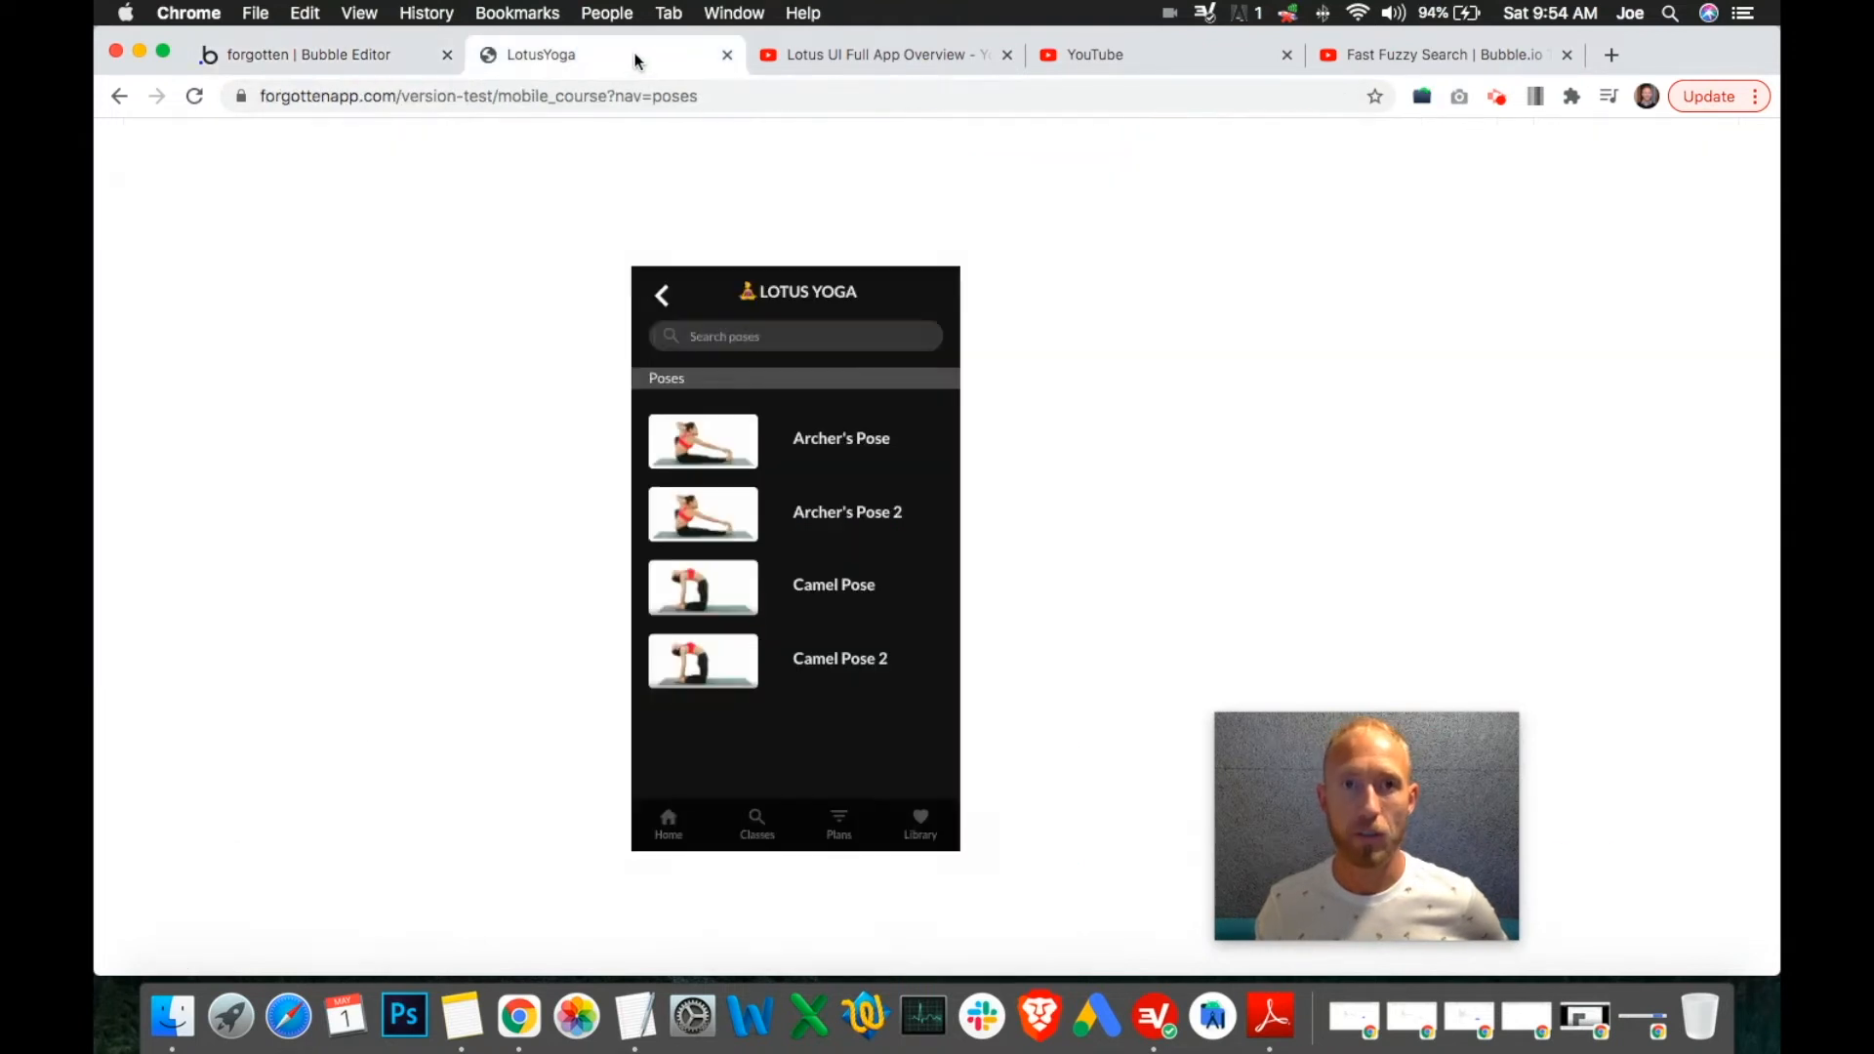
left_click(919, 349)
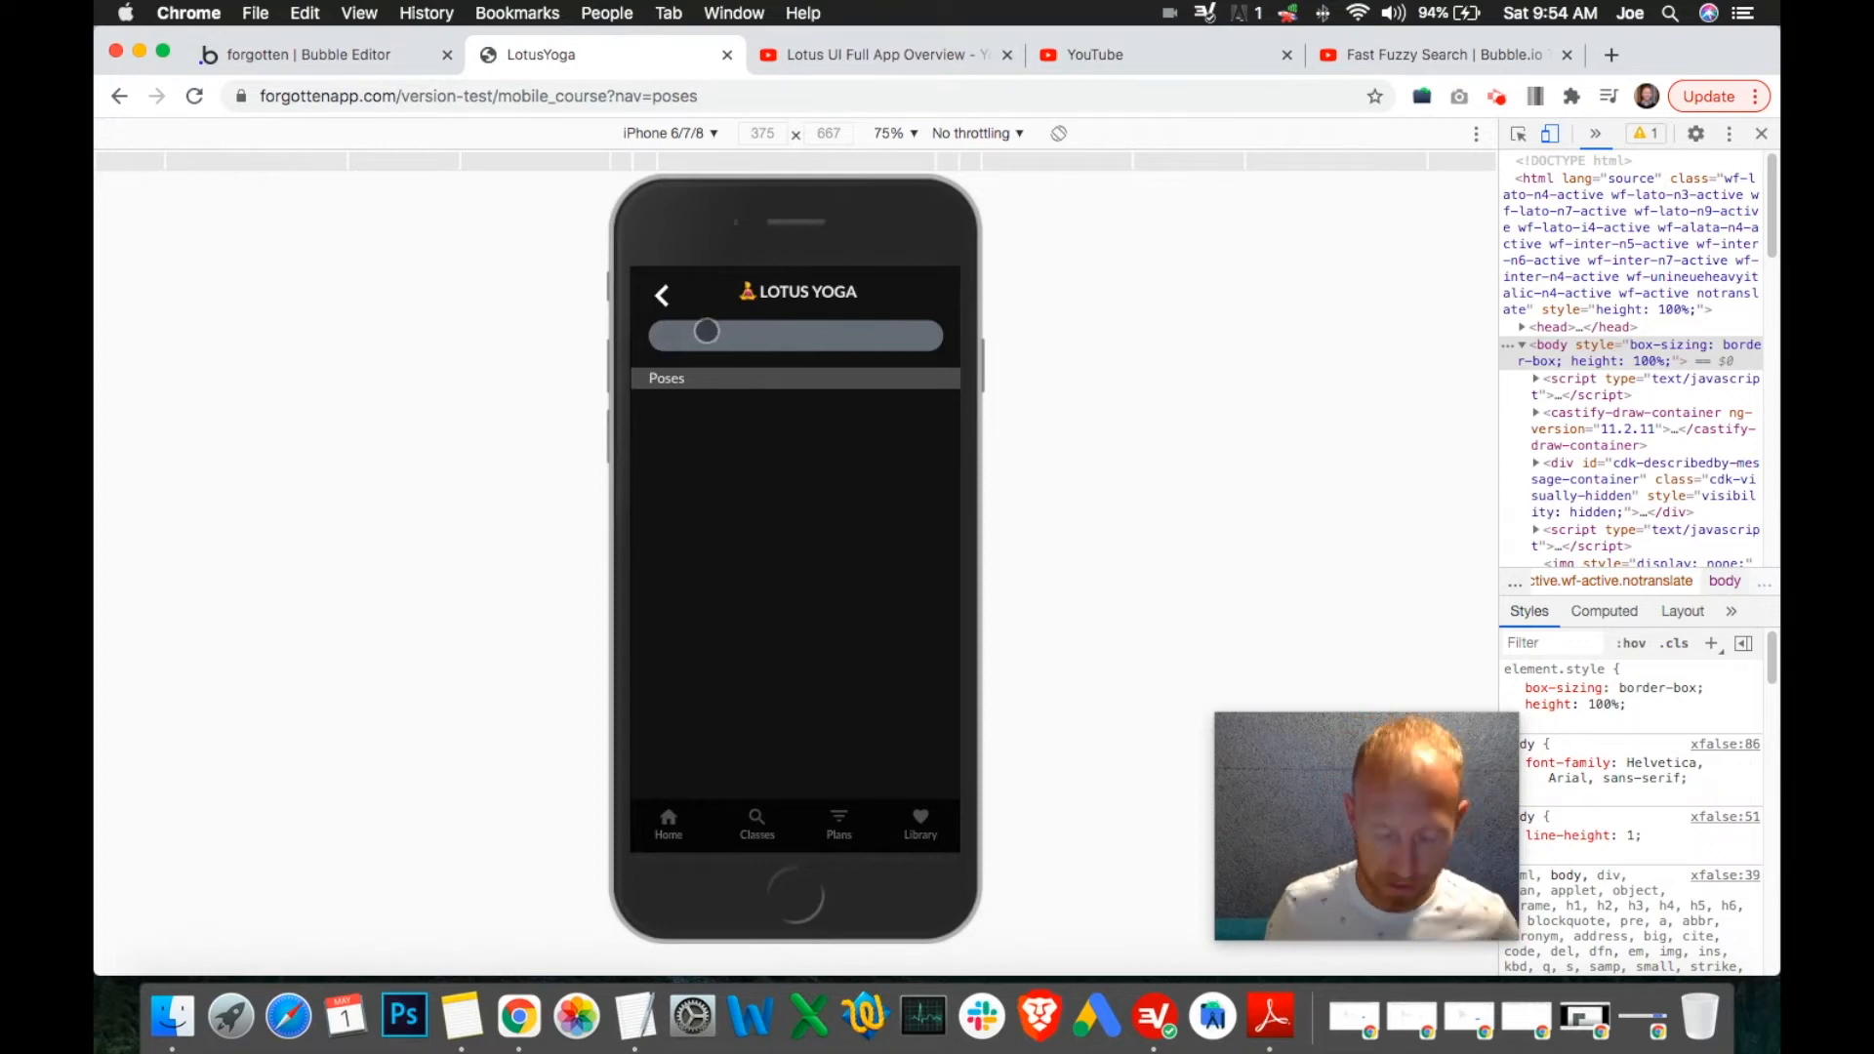
double_click(668, 340)
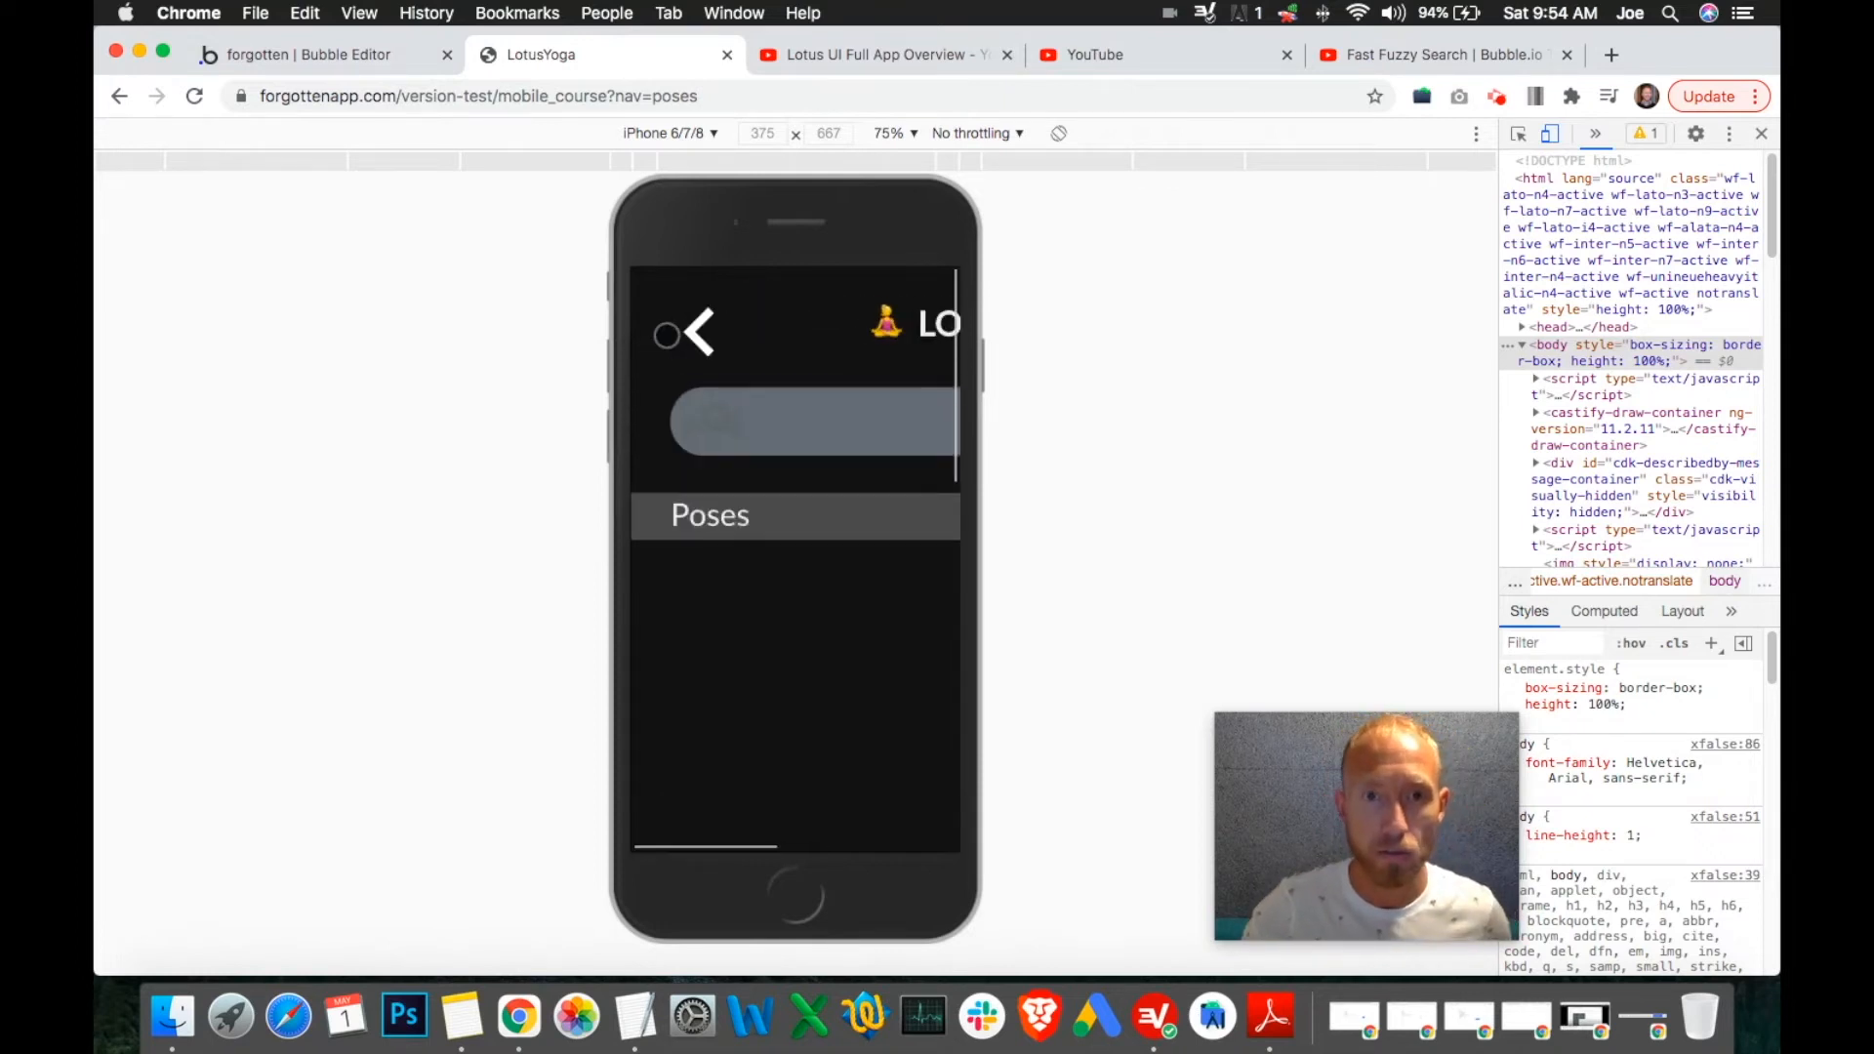
left_click(744, 437)
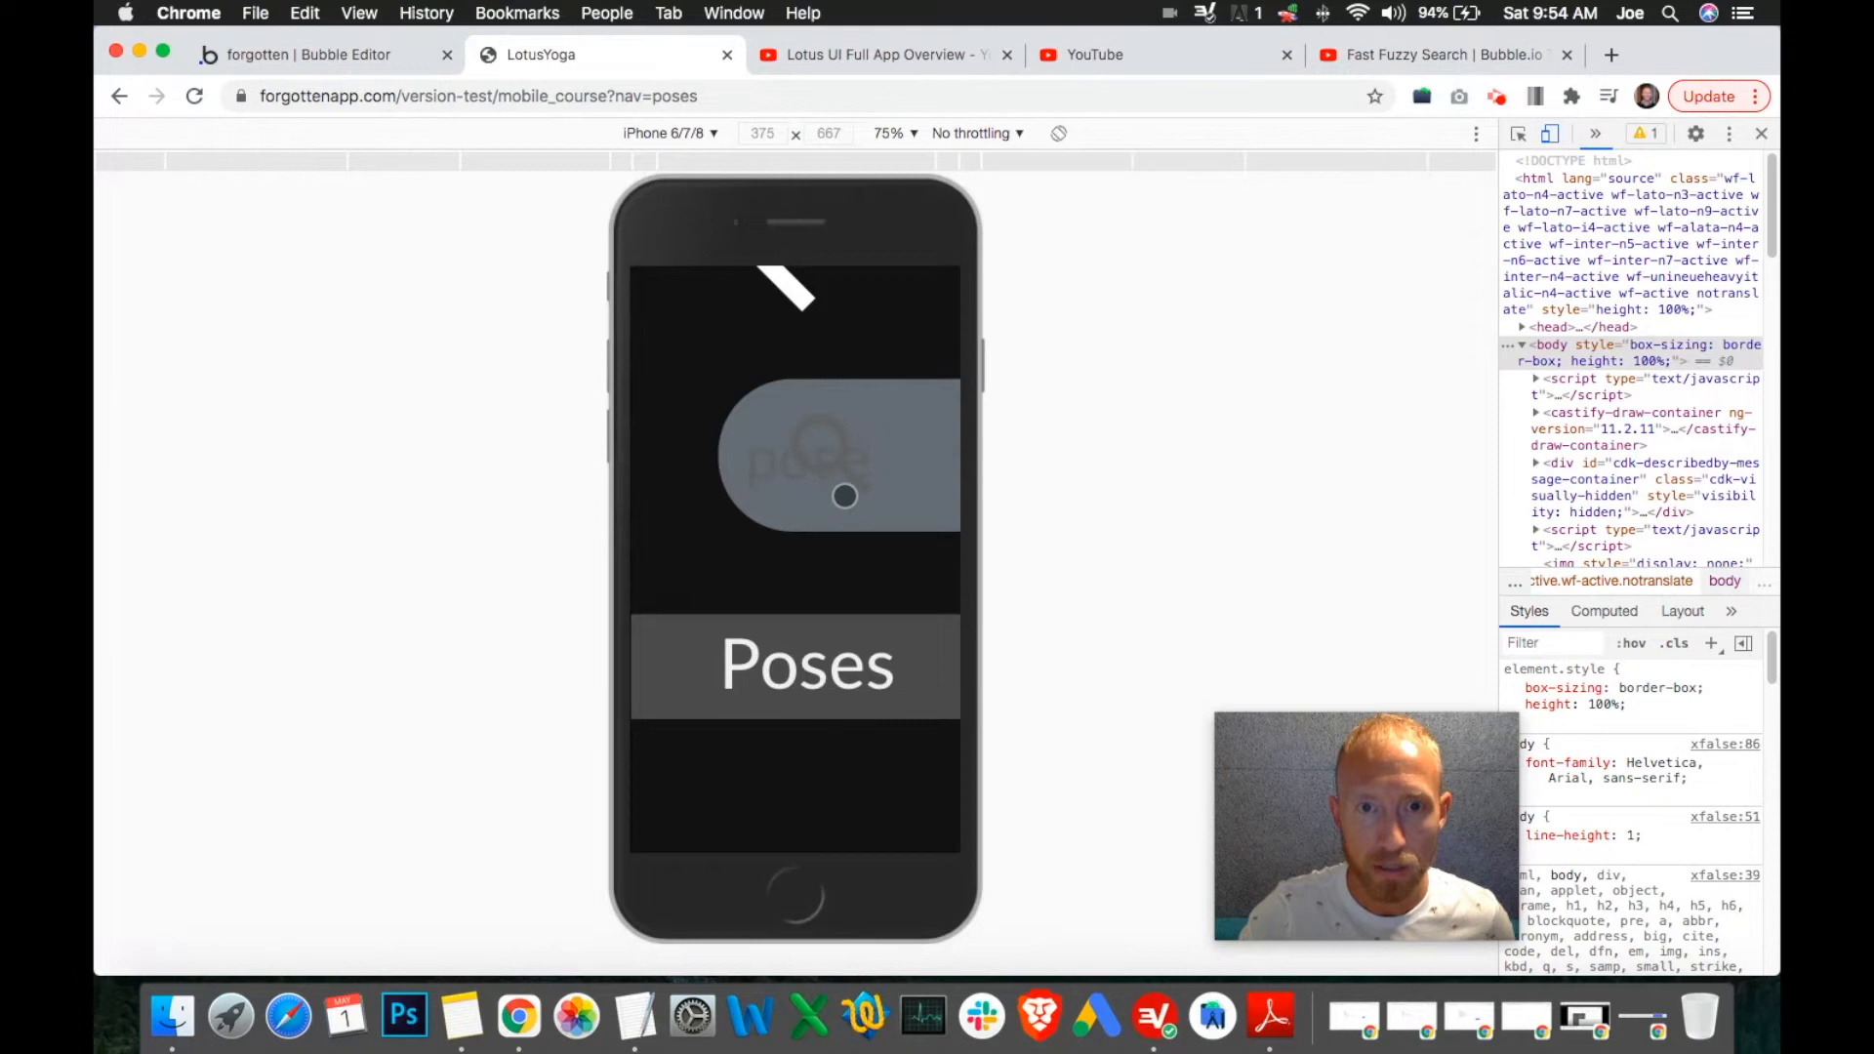
scroll(844, 496, "down", 8)
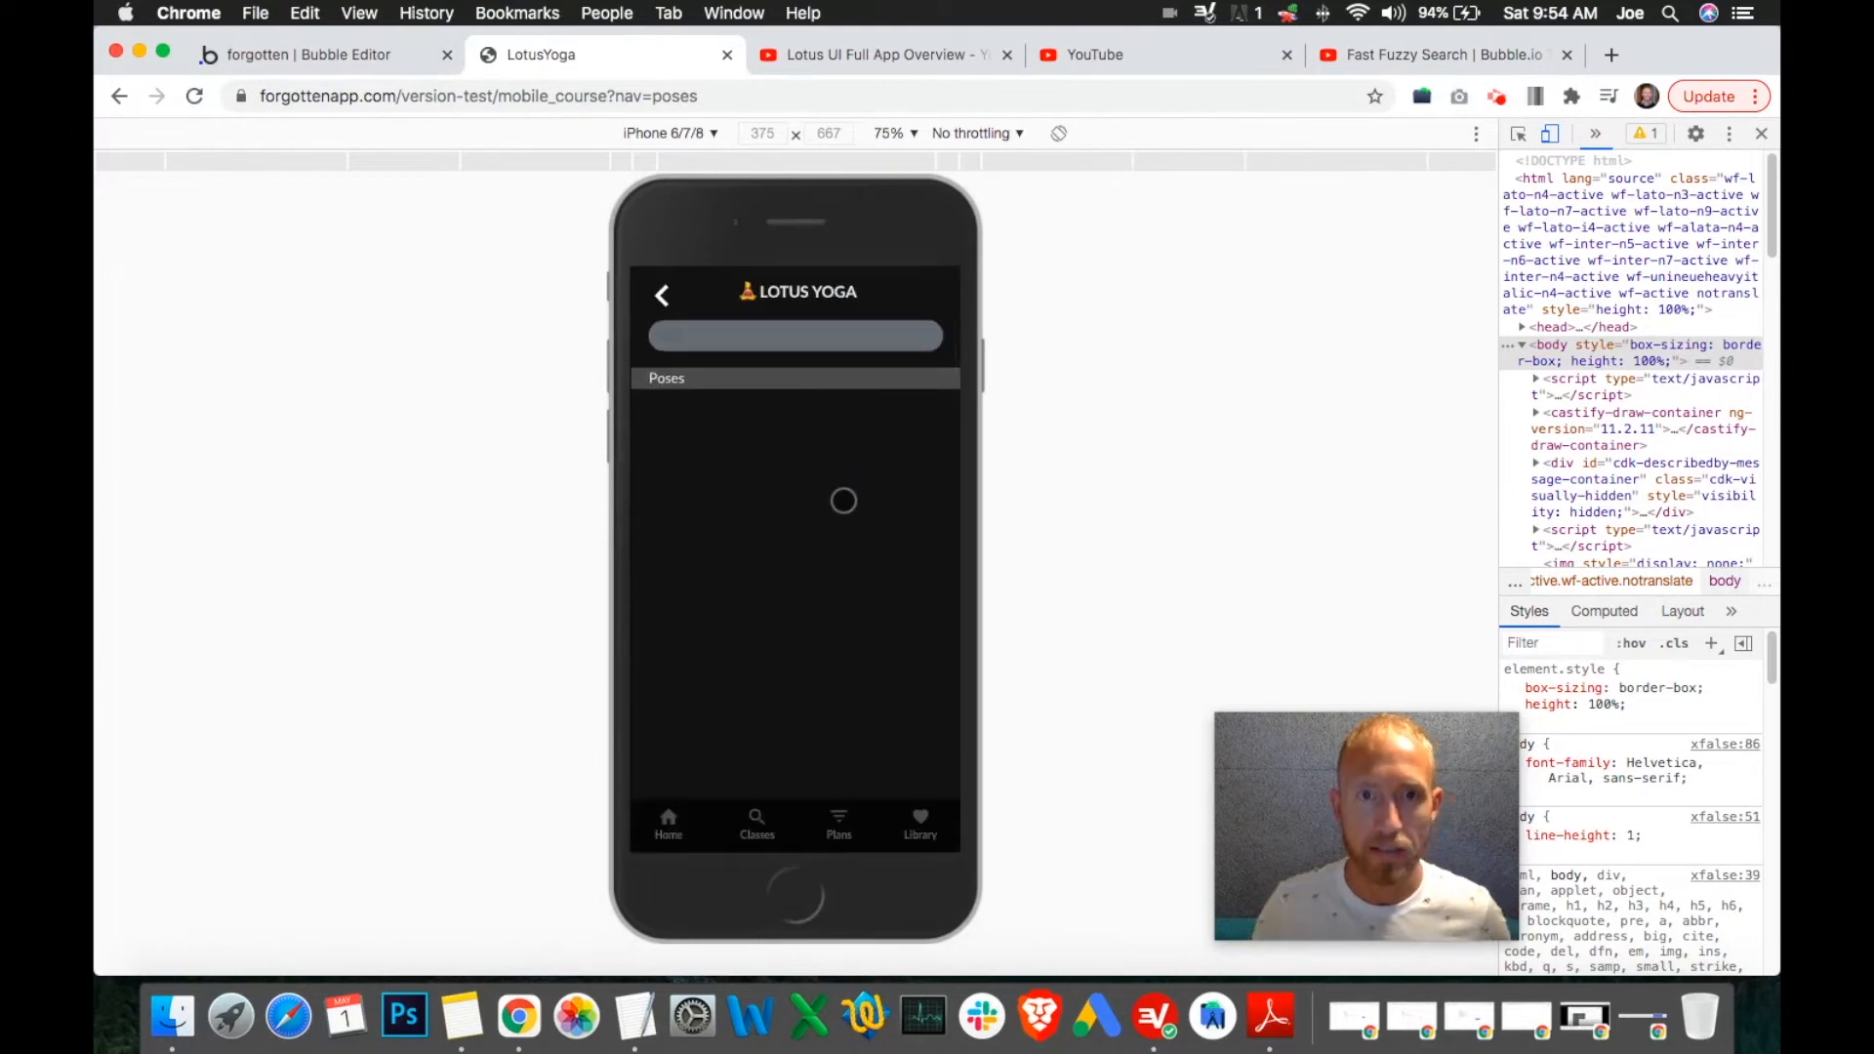
Recheck the repeating group's condition in the Bubble editor and retest the poses search field in the LotusYoga preview.
left_click(373, 57)
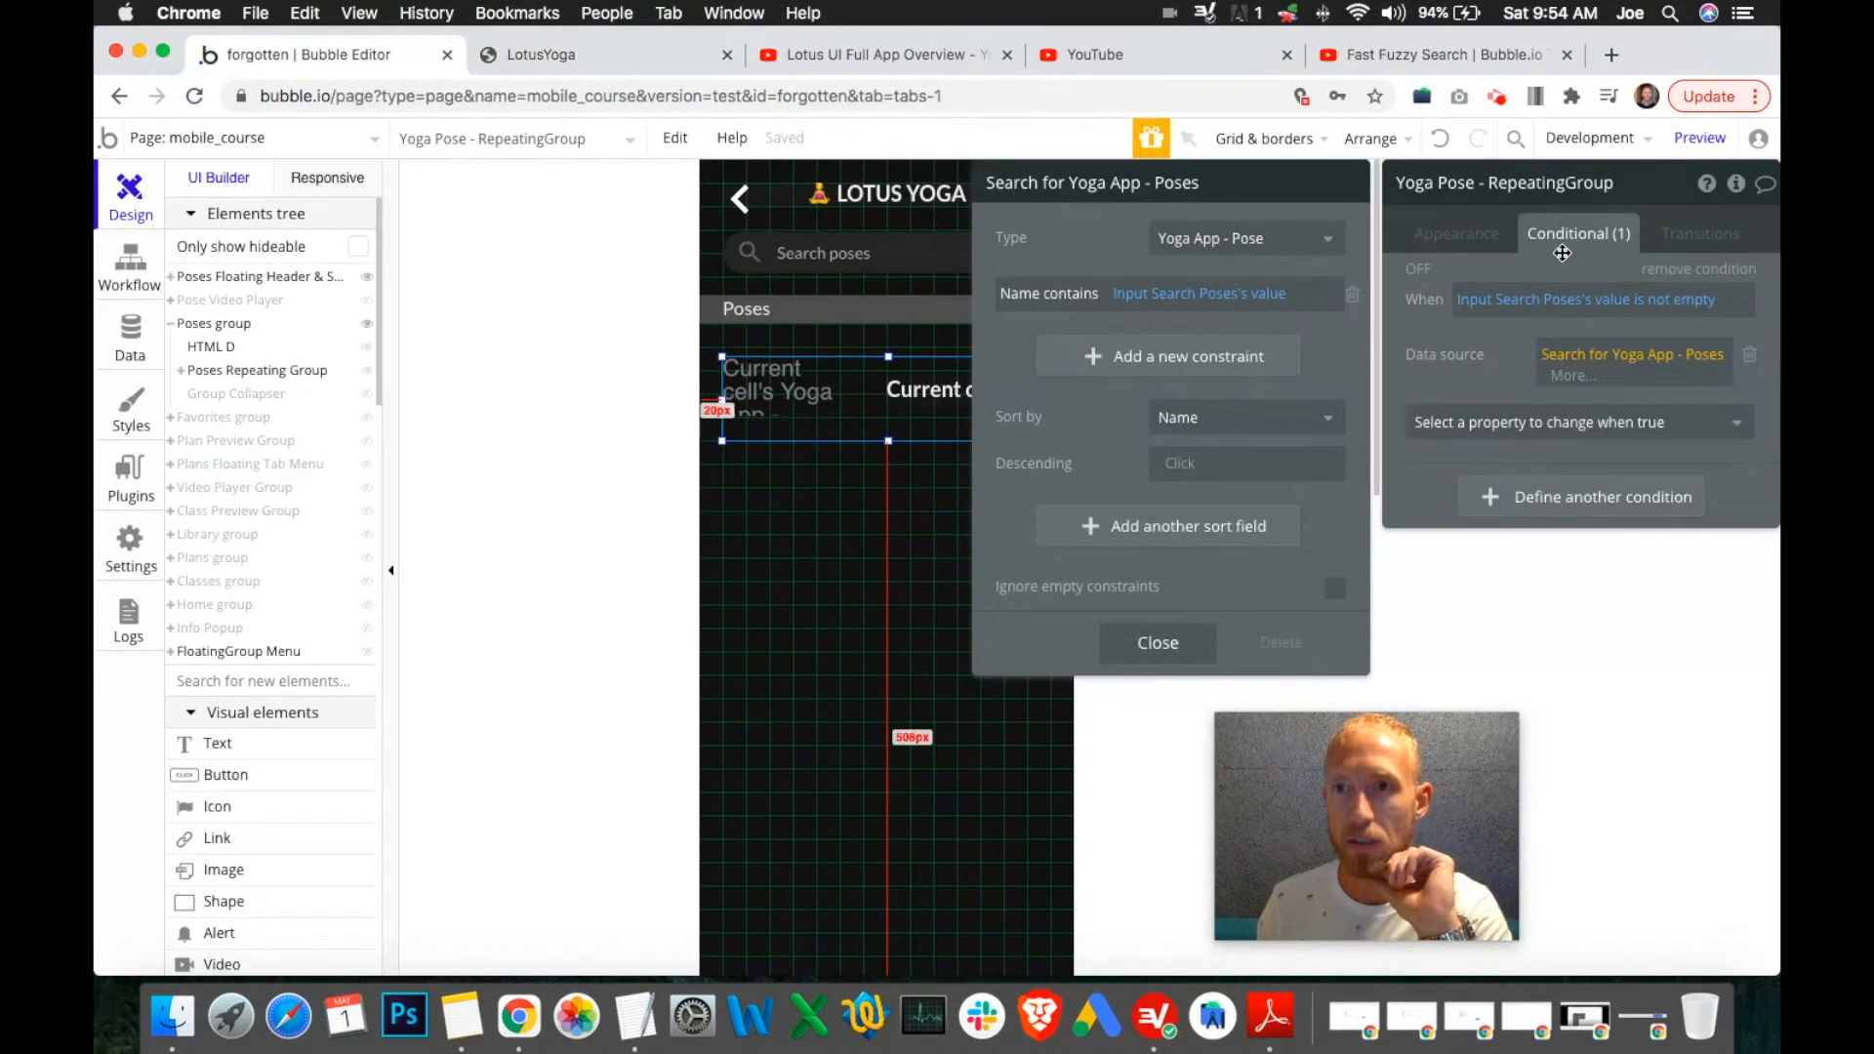
left_click(584, 61)
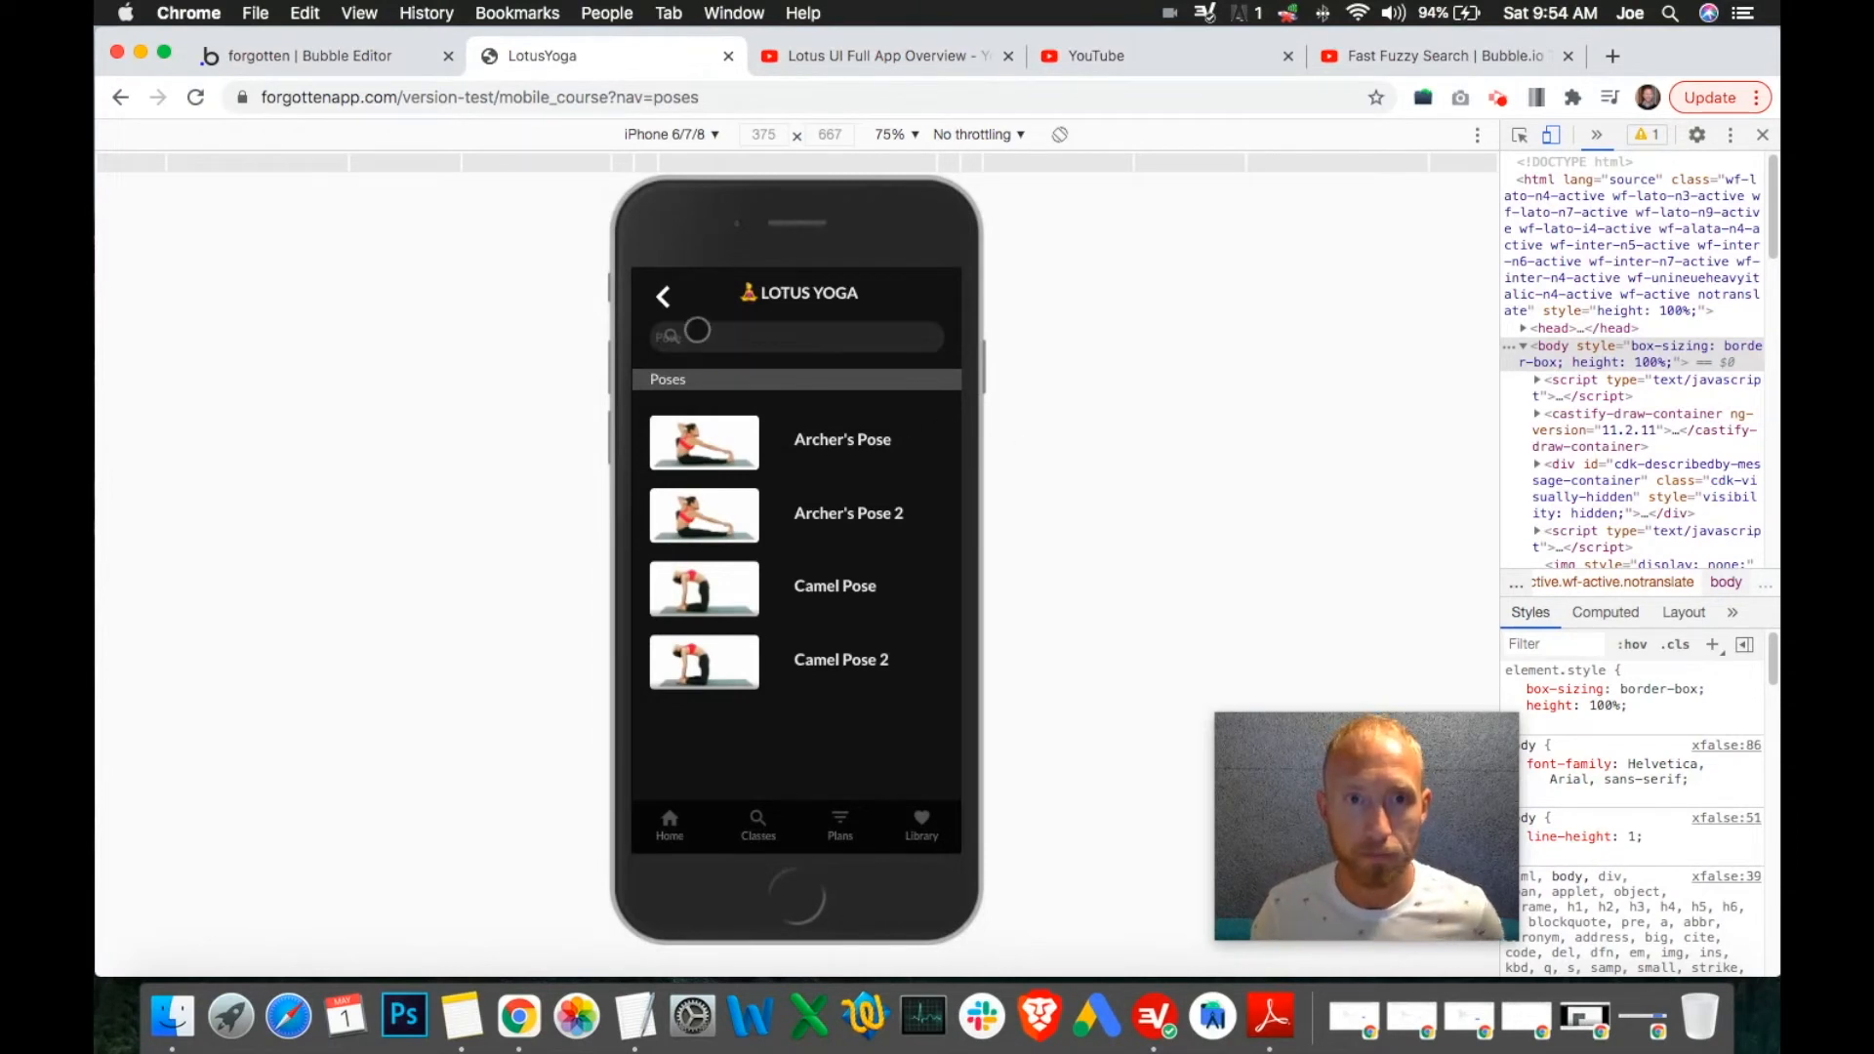
double_click(695, 334)
double_click(695, 333)
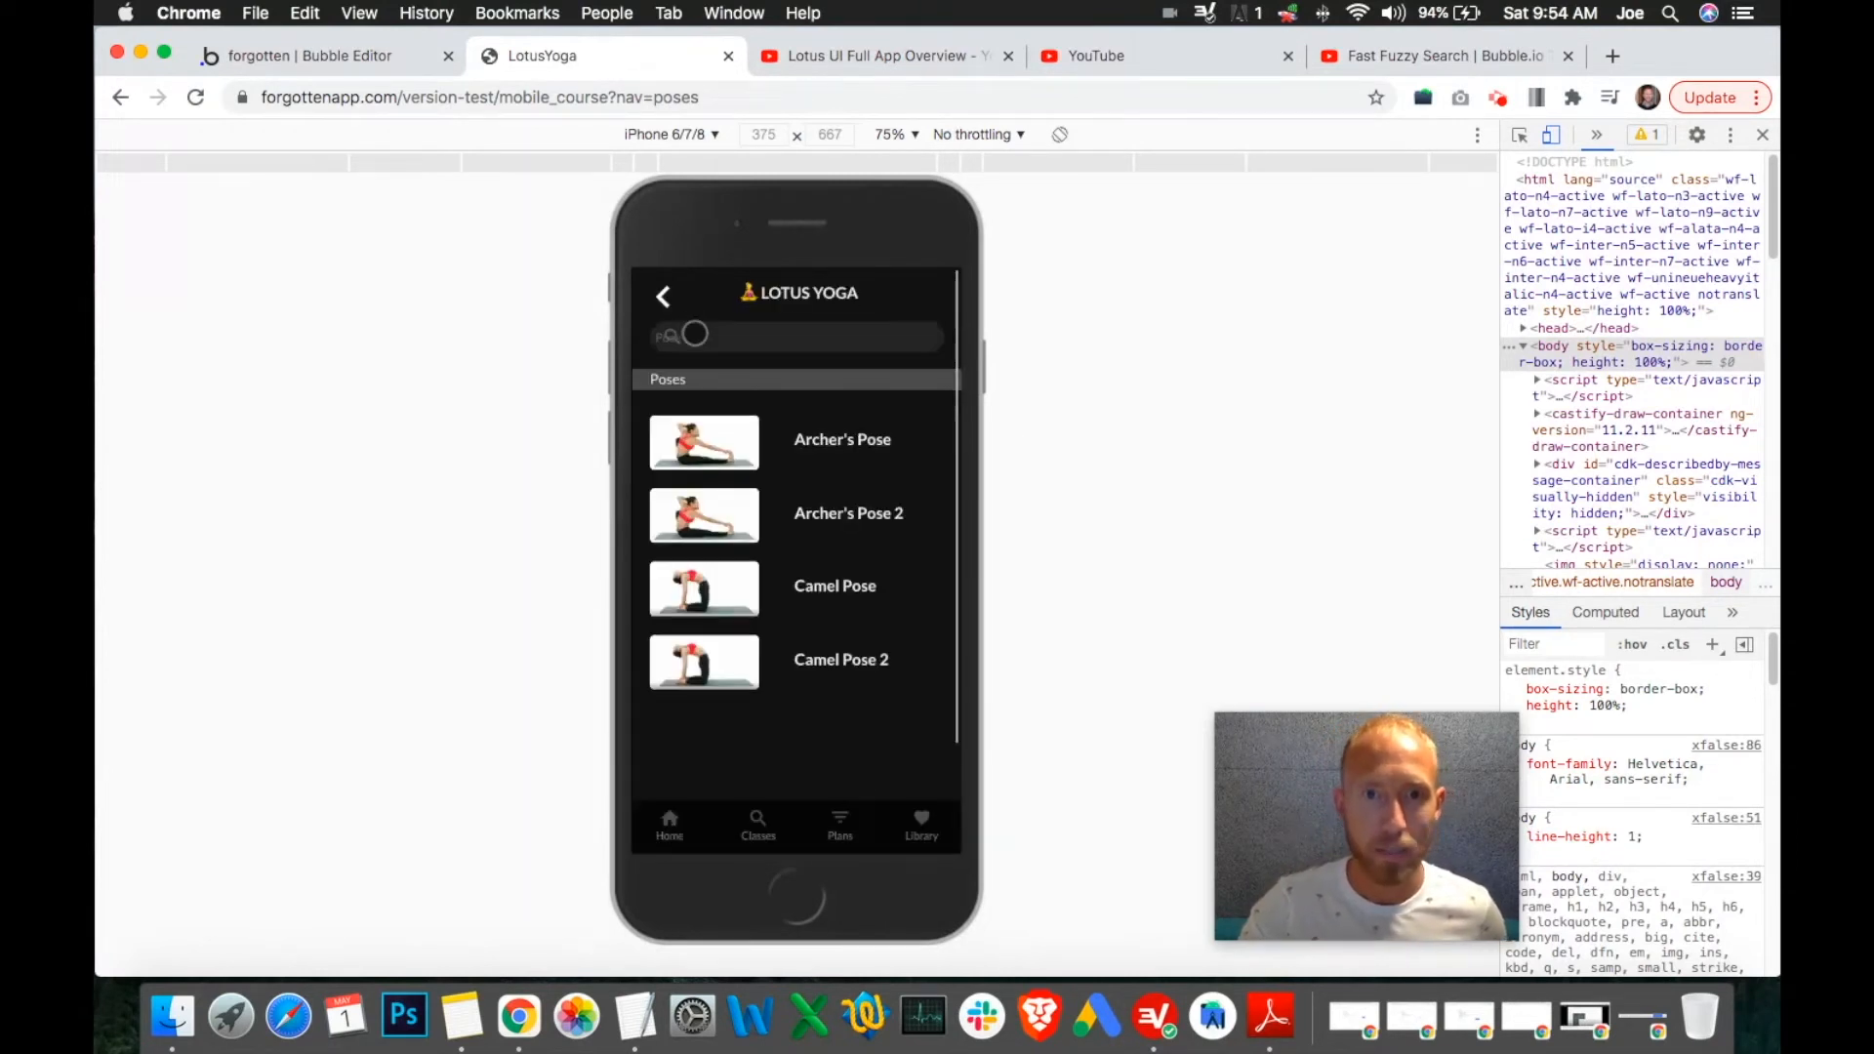
left_click(725, 330)
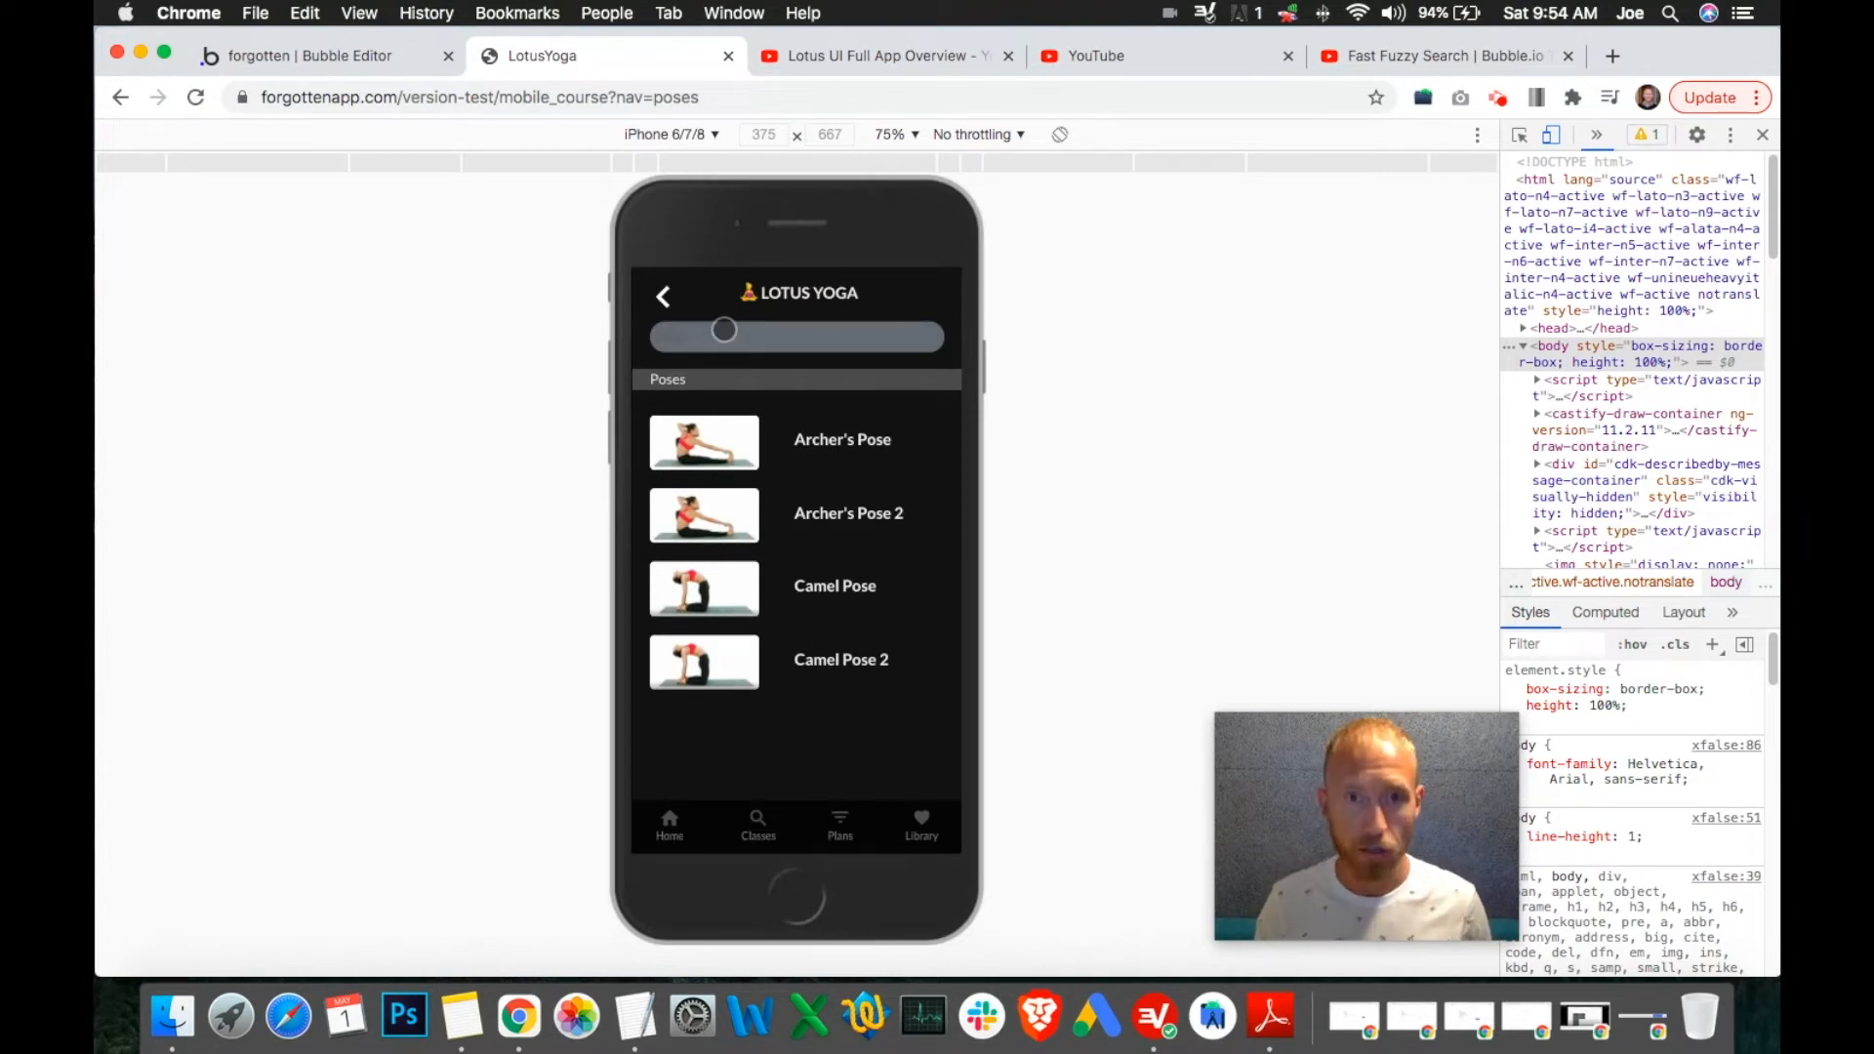
Search the poses list for "Archer" and for lowercase "archer", and clear the search field.
left_click(710, 342)
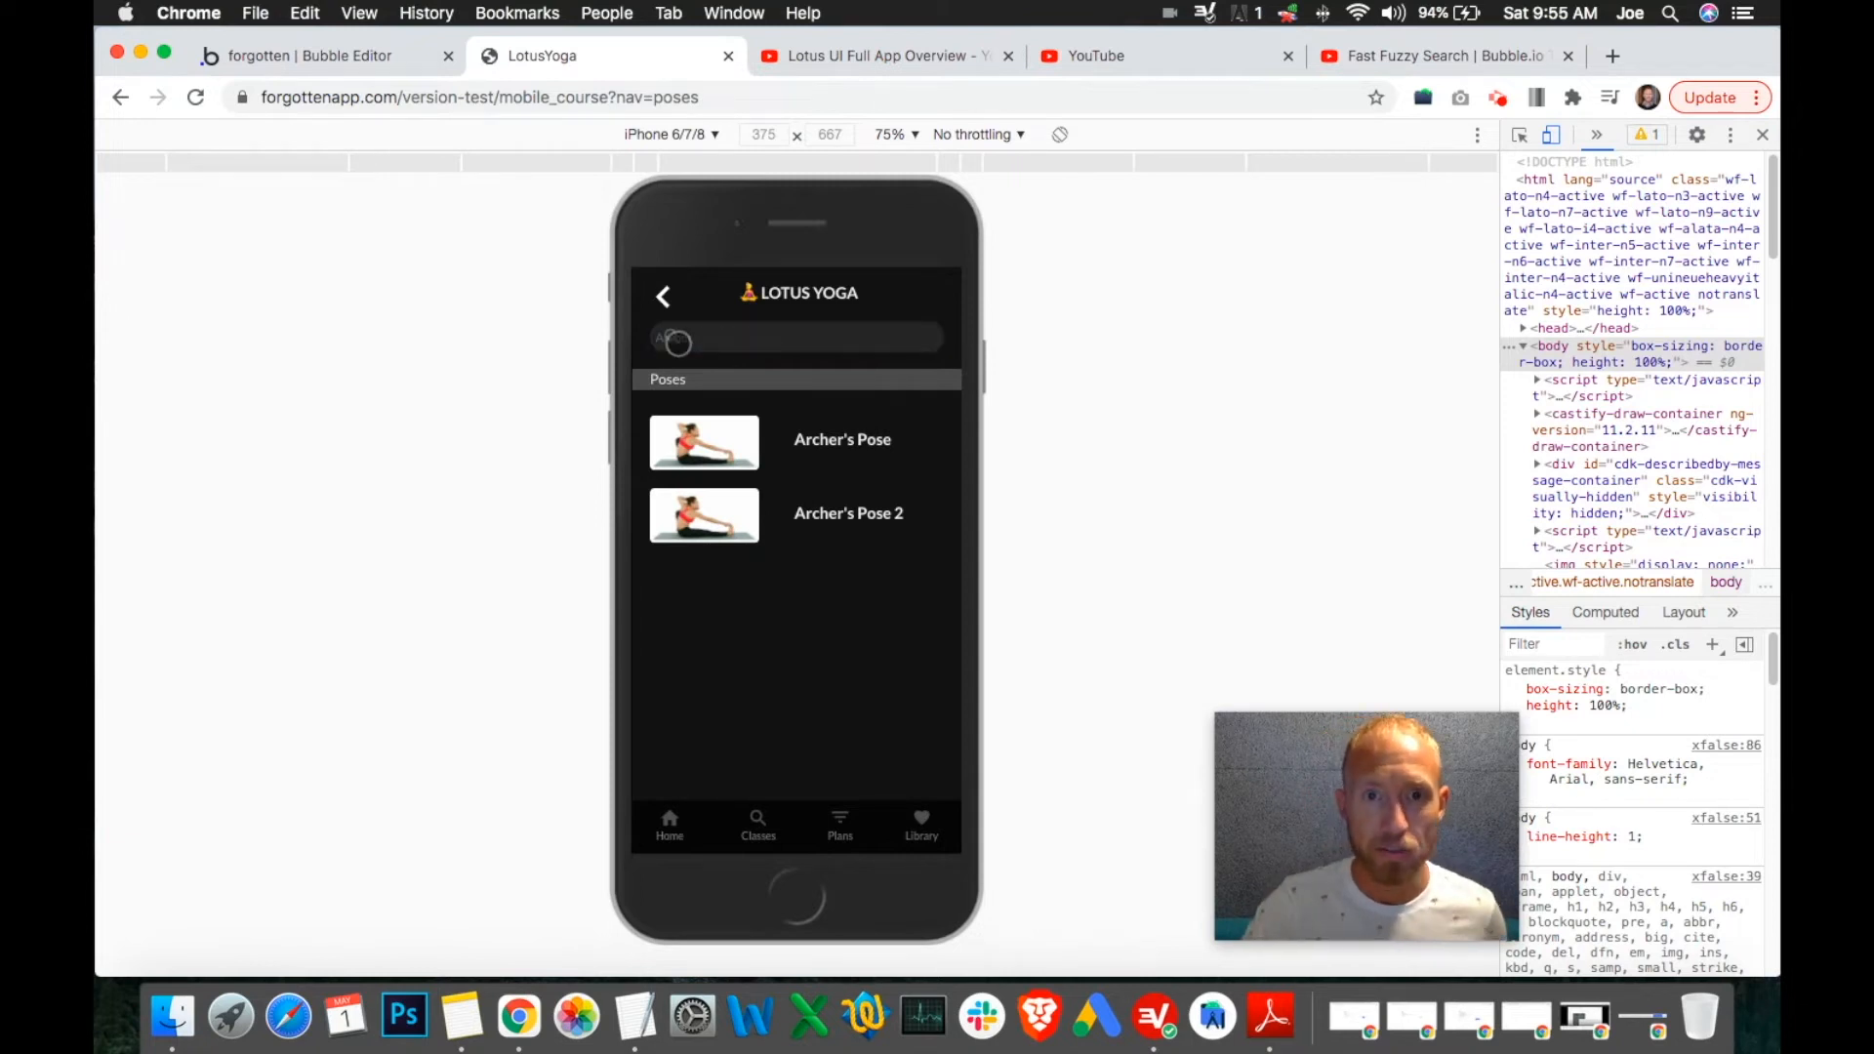
scroll(678, 337, "up", 5)
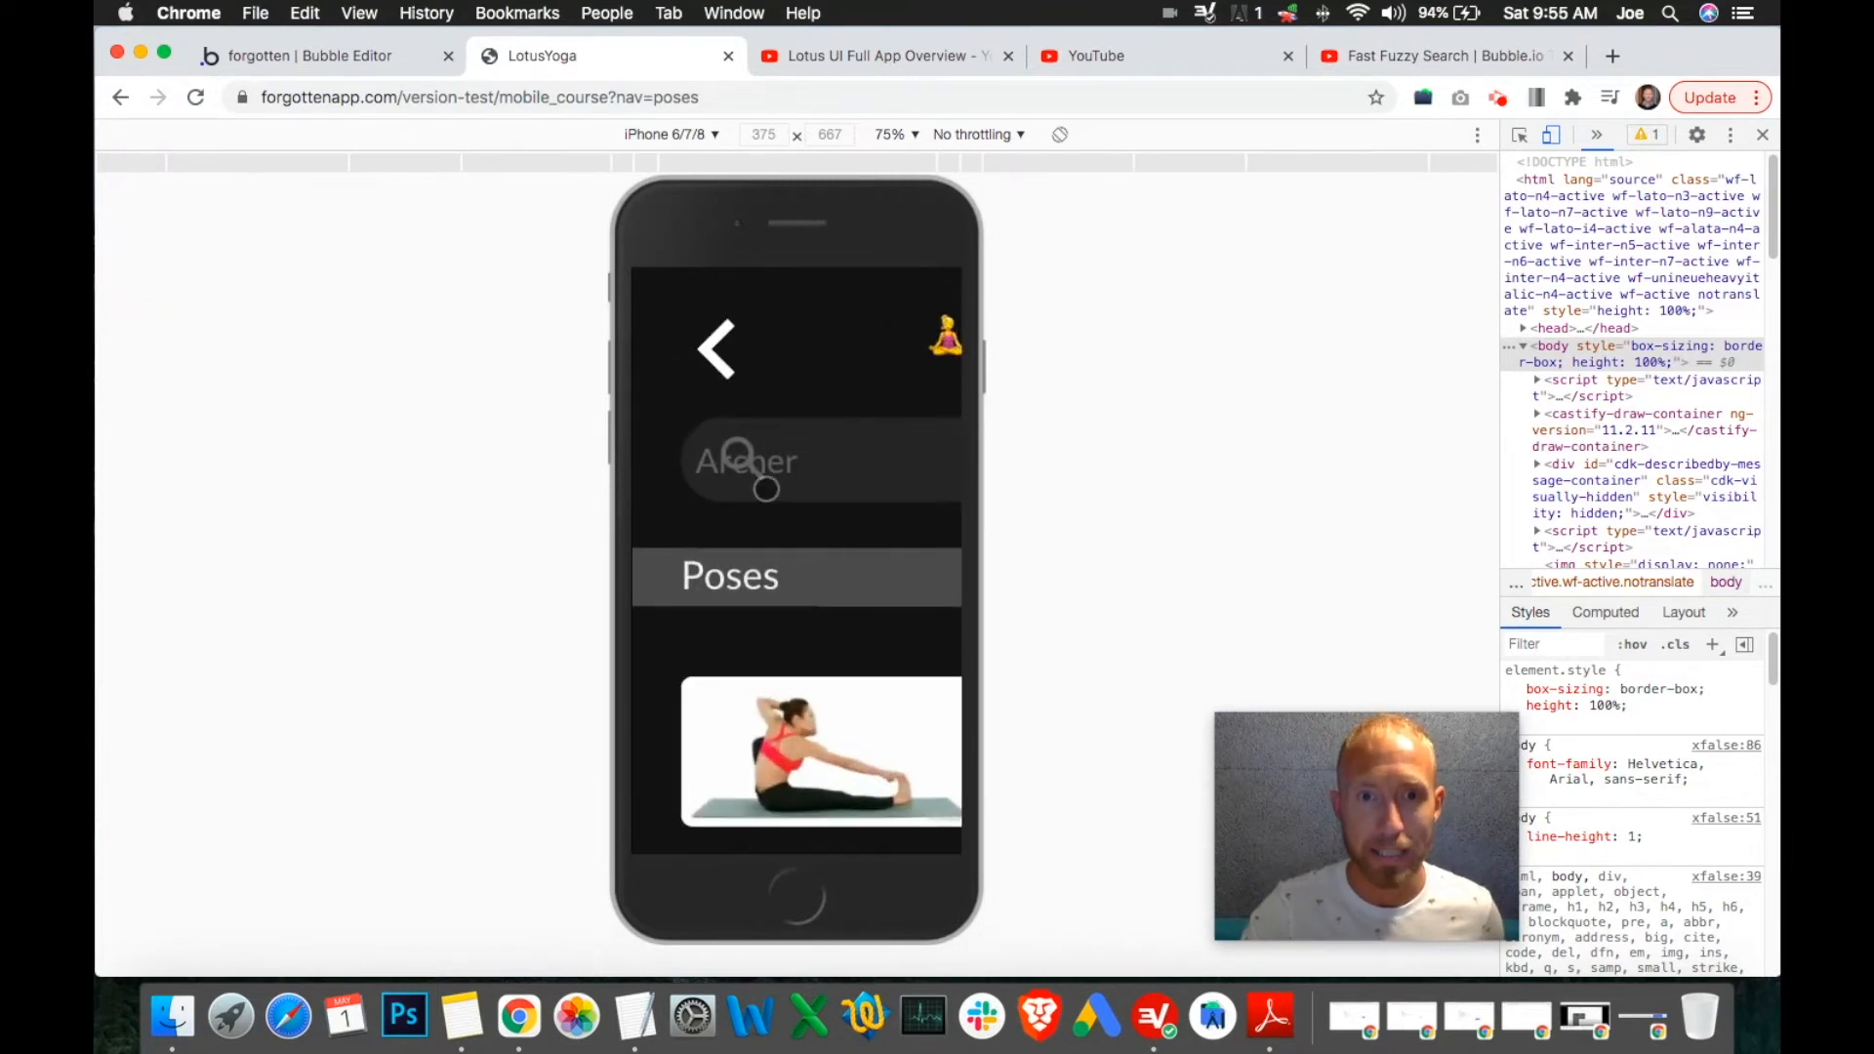
left_click(836, 466)
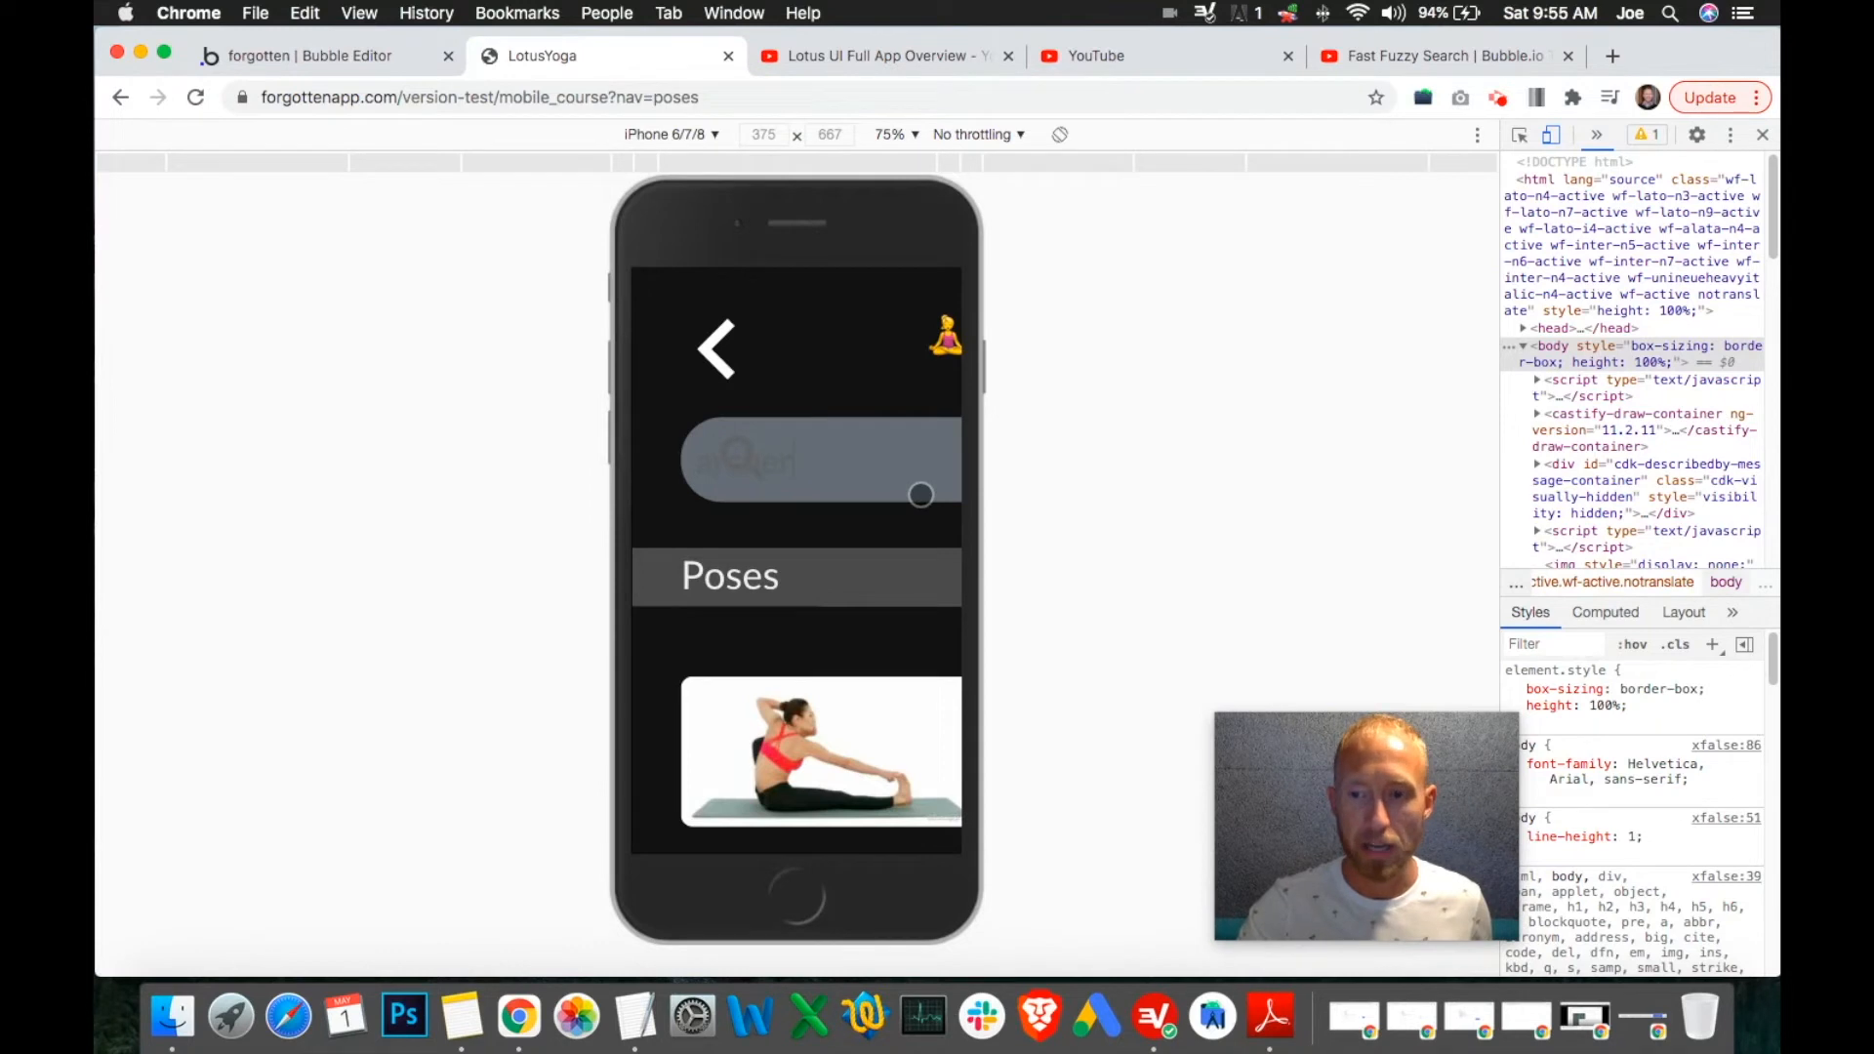
key("Return")
scroll(798, 484, "down", 5)
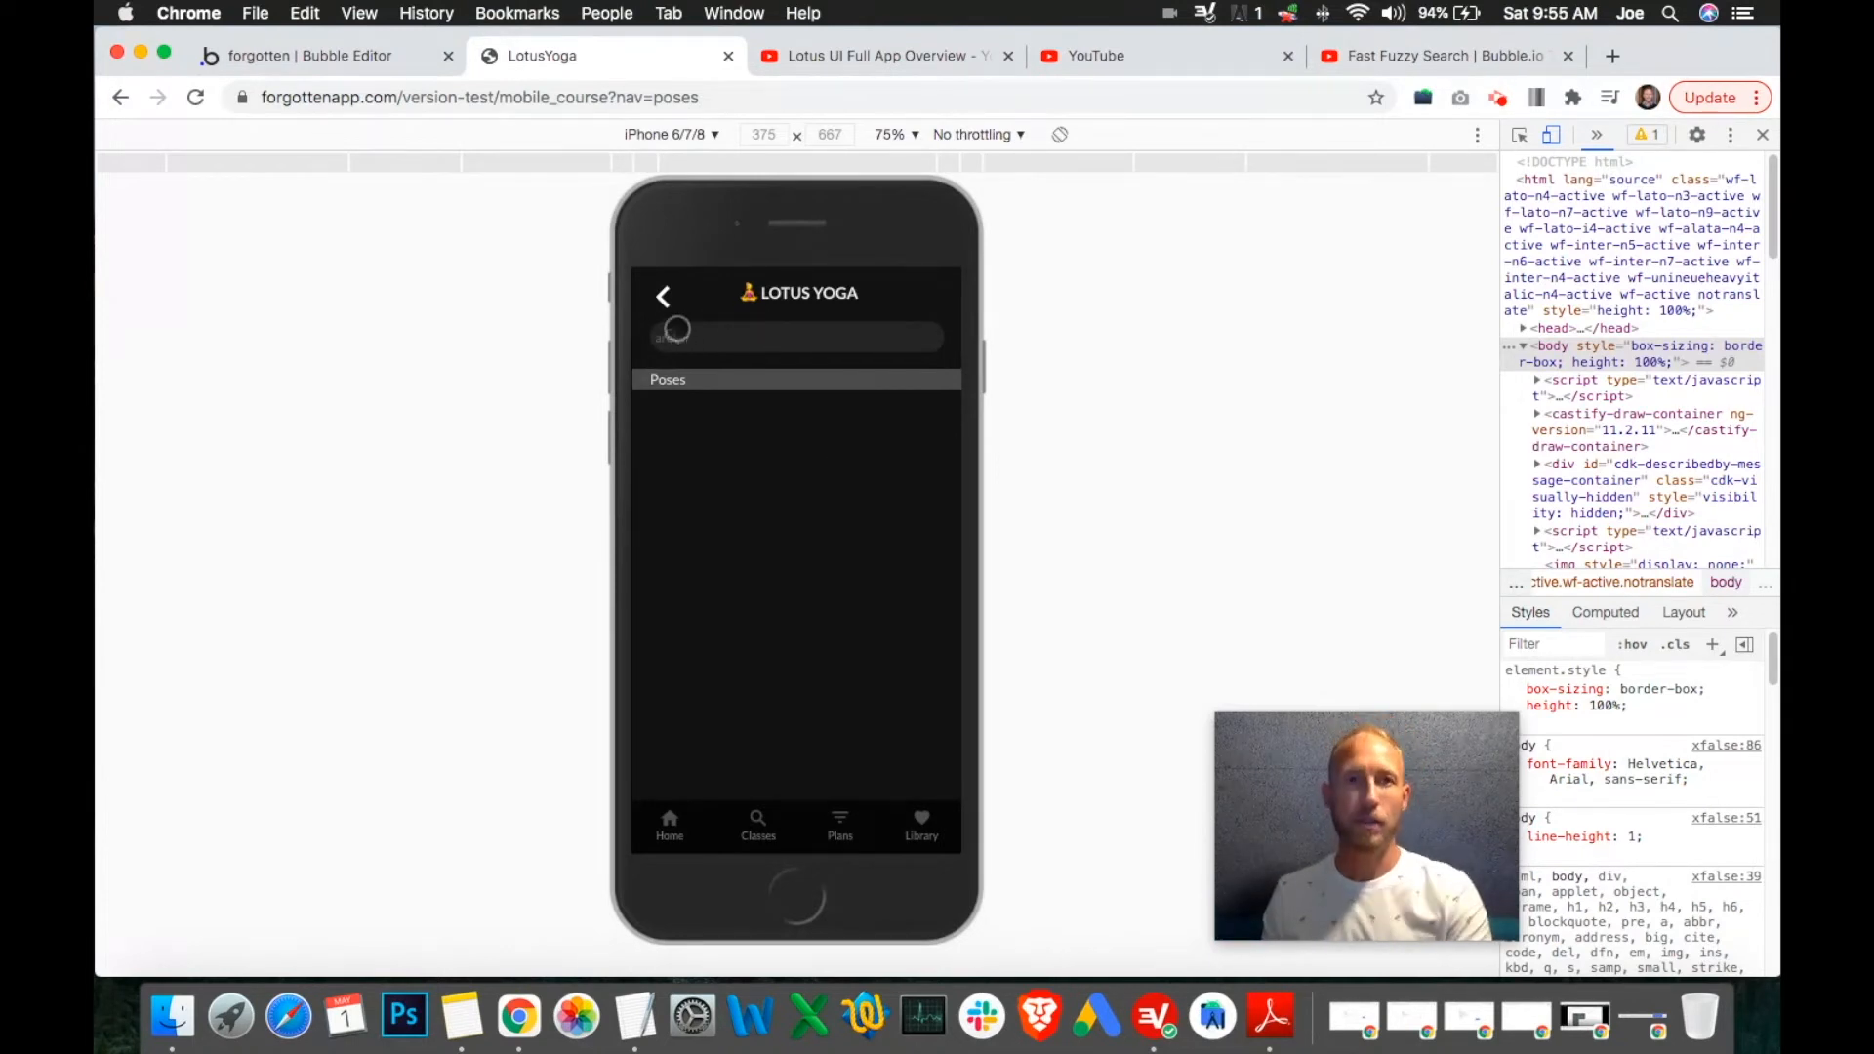
left_click(722, 336)
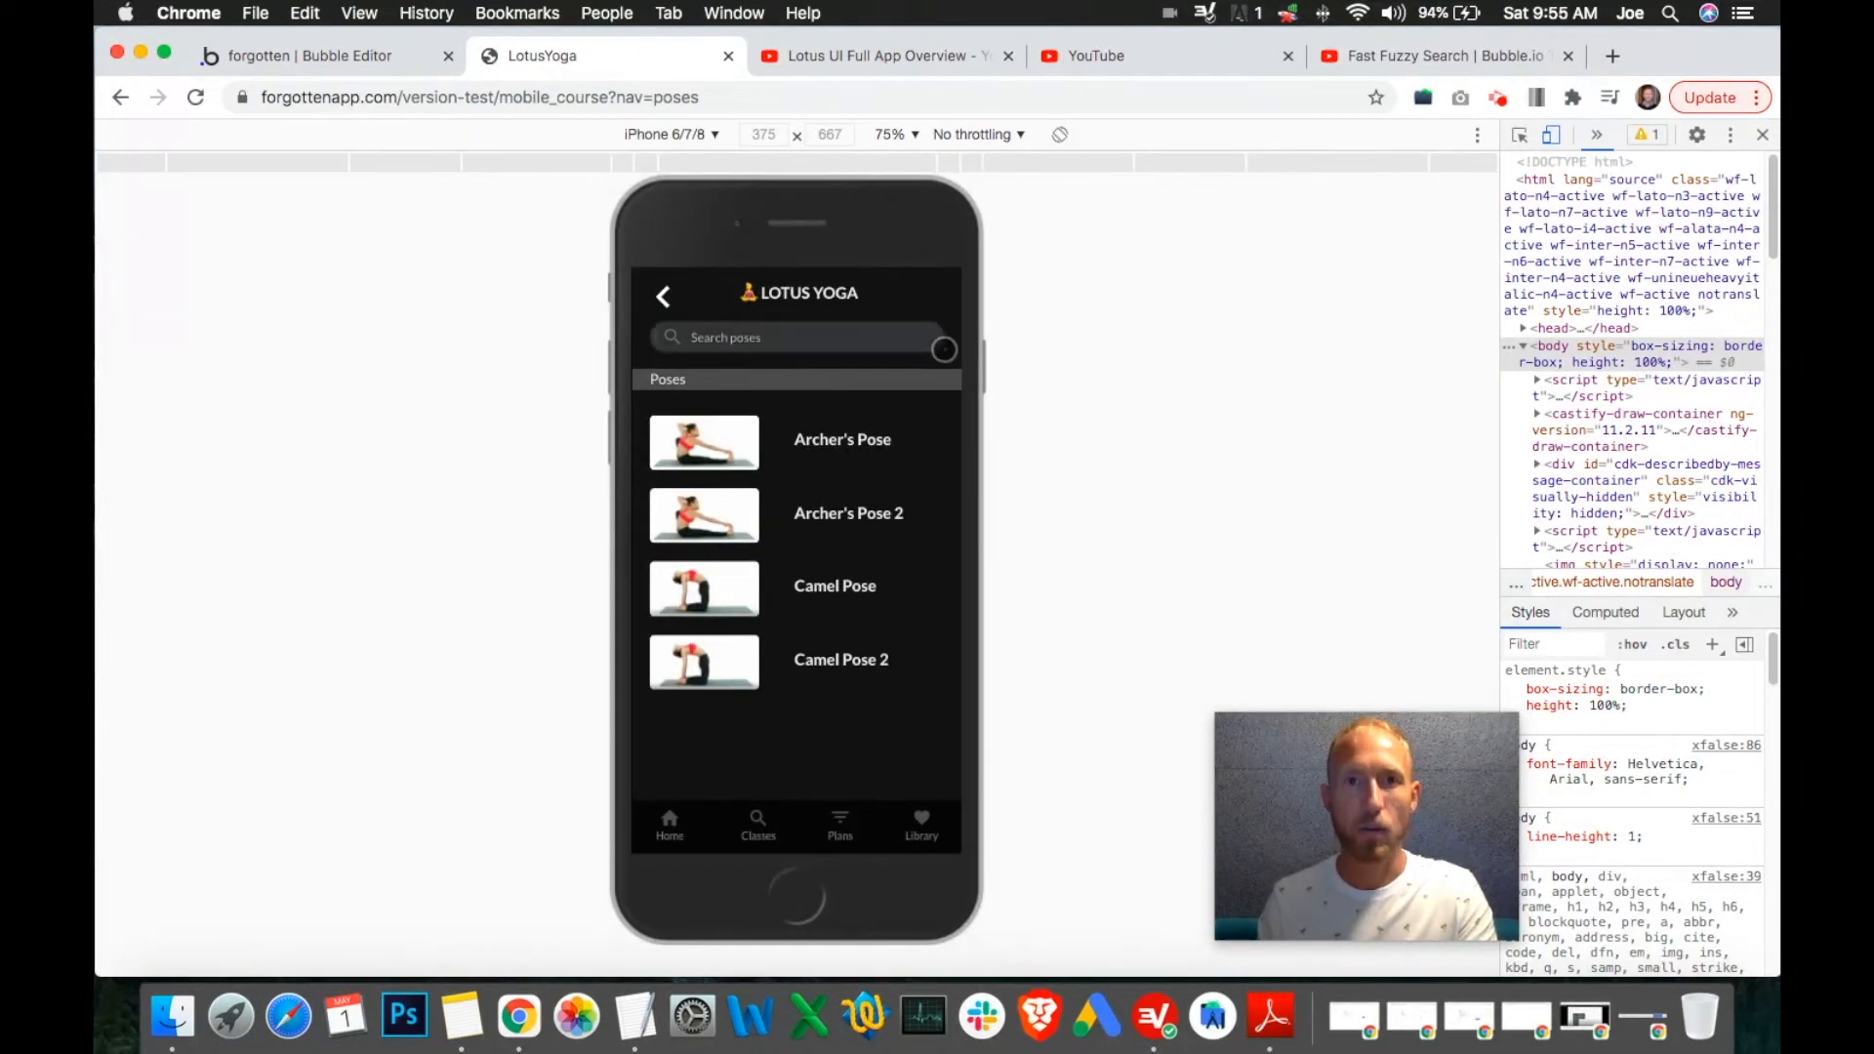
Close the Yoga App - Poses search settings in the Bubble editor and hide the Poses group on the canvas.
left_click(391, 60)
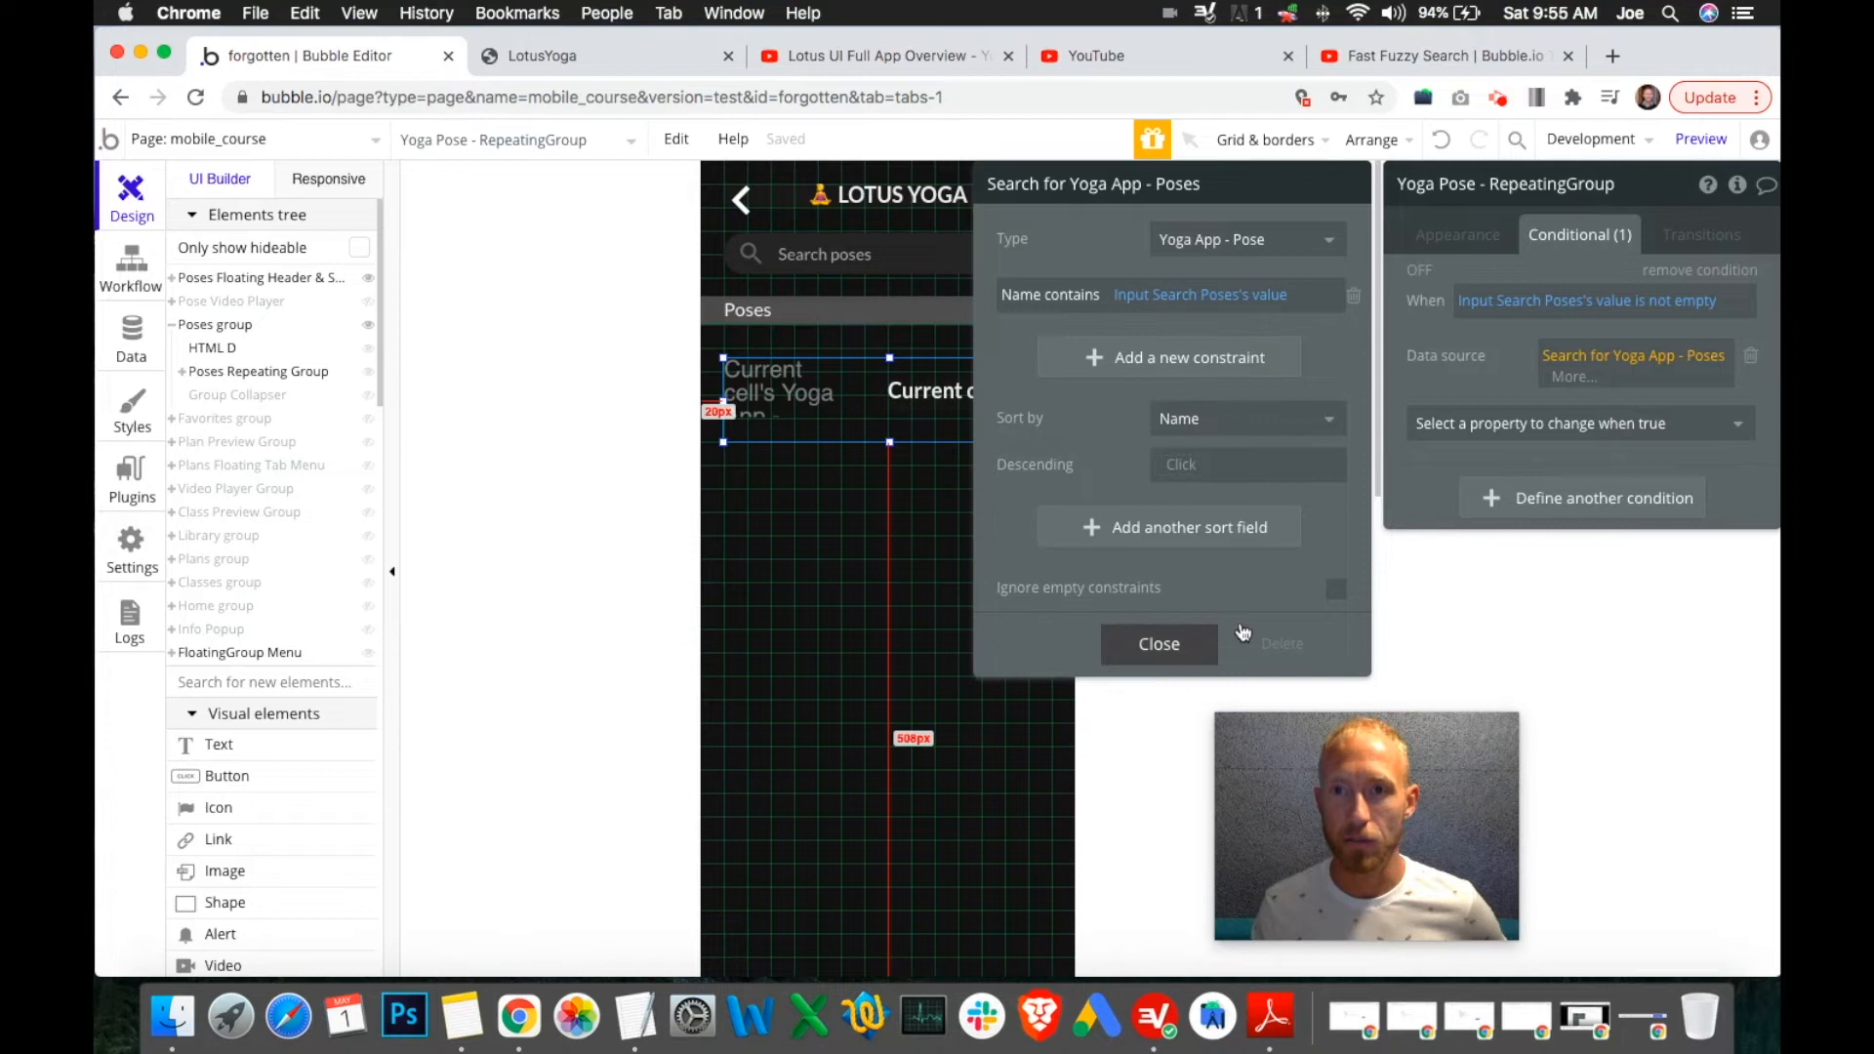
left_click(1201, 640)
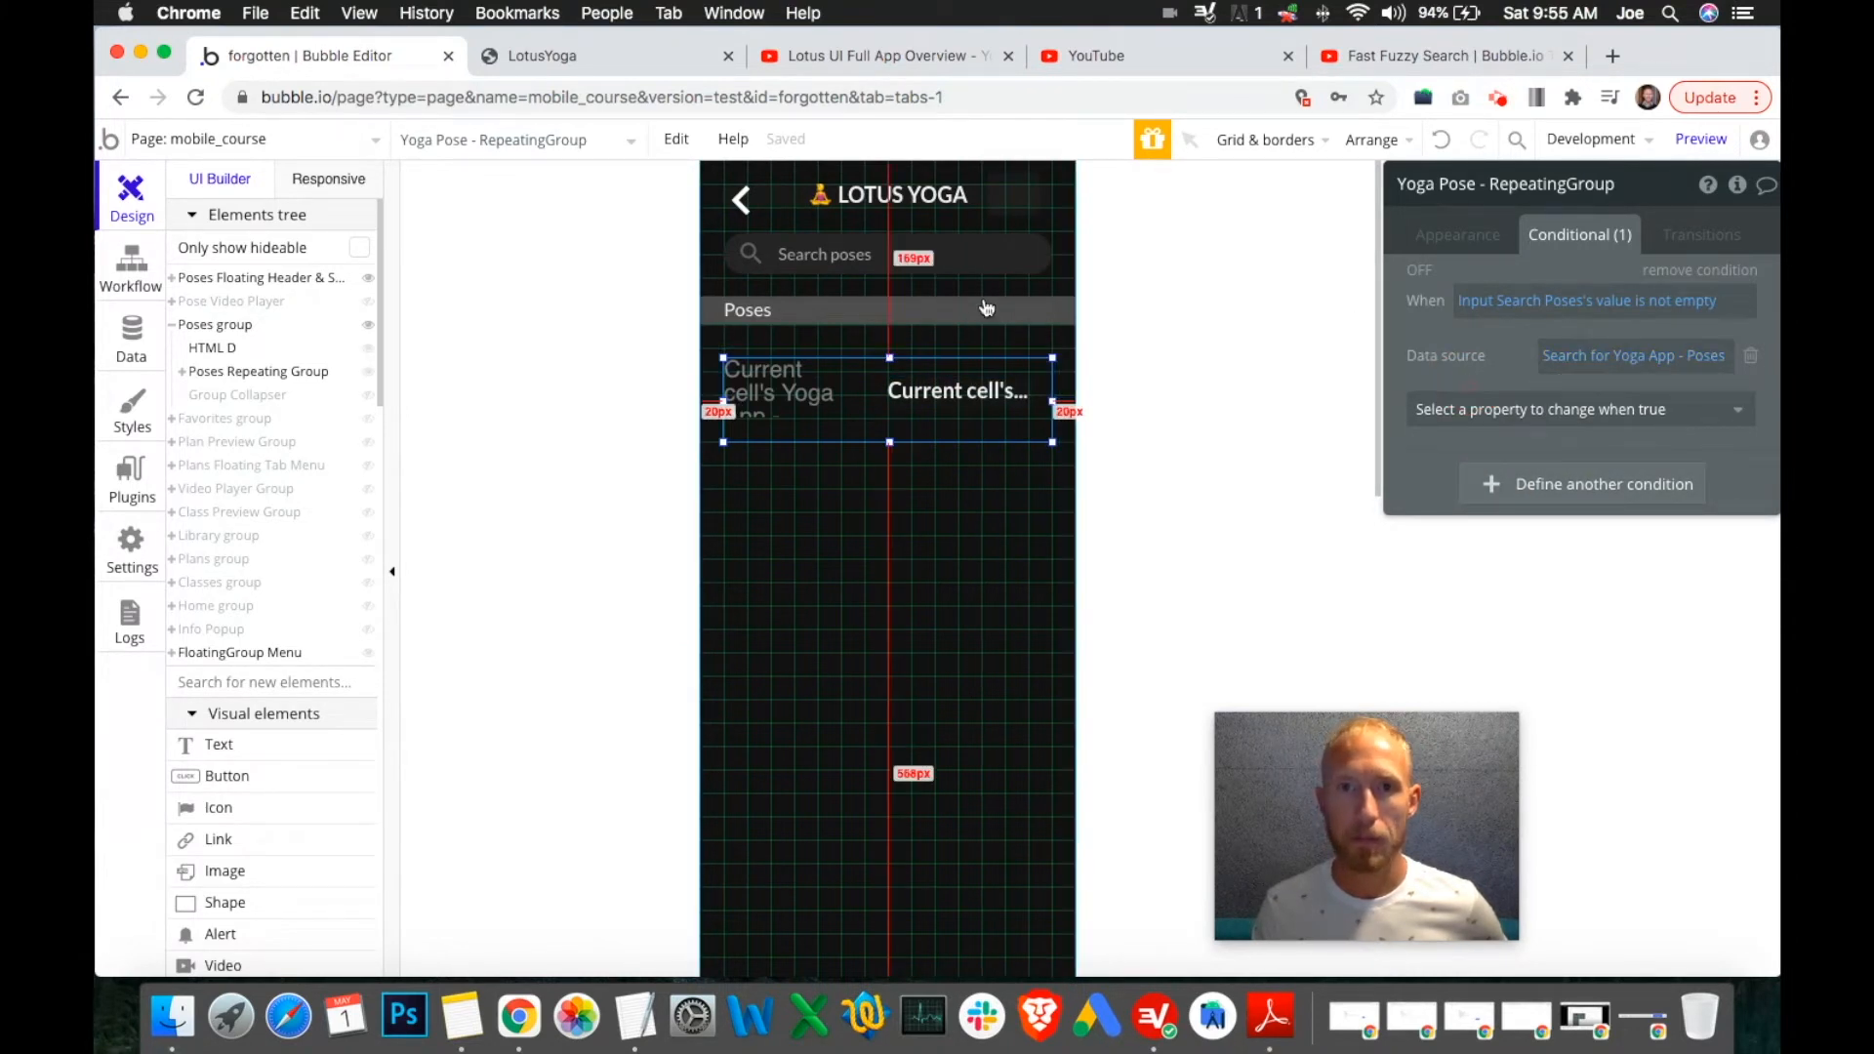
left_click(369, 327)
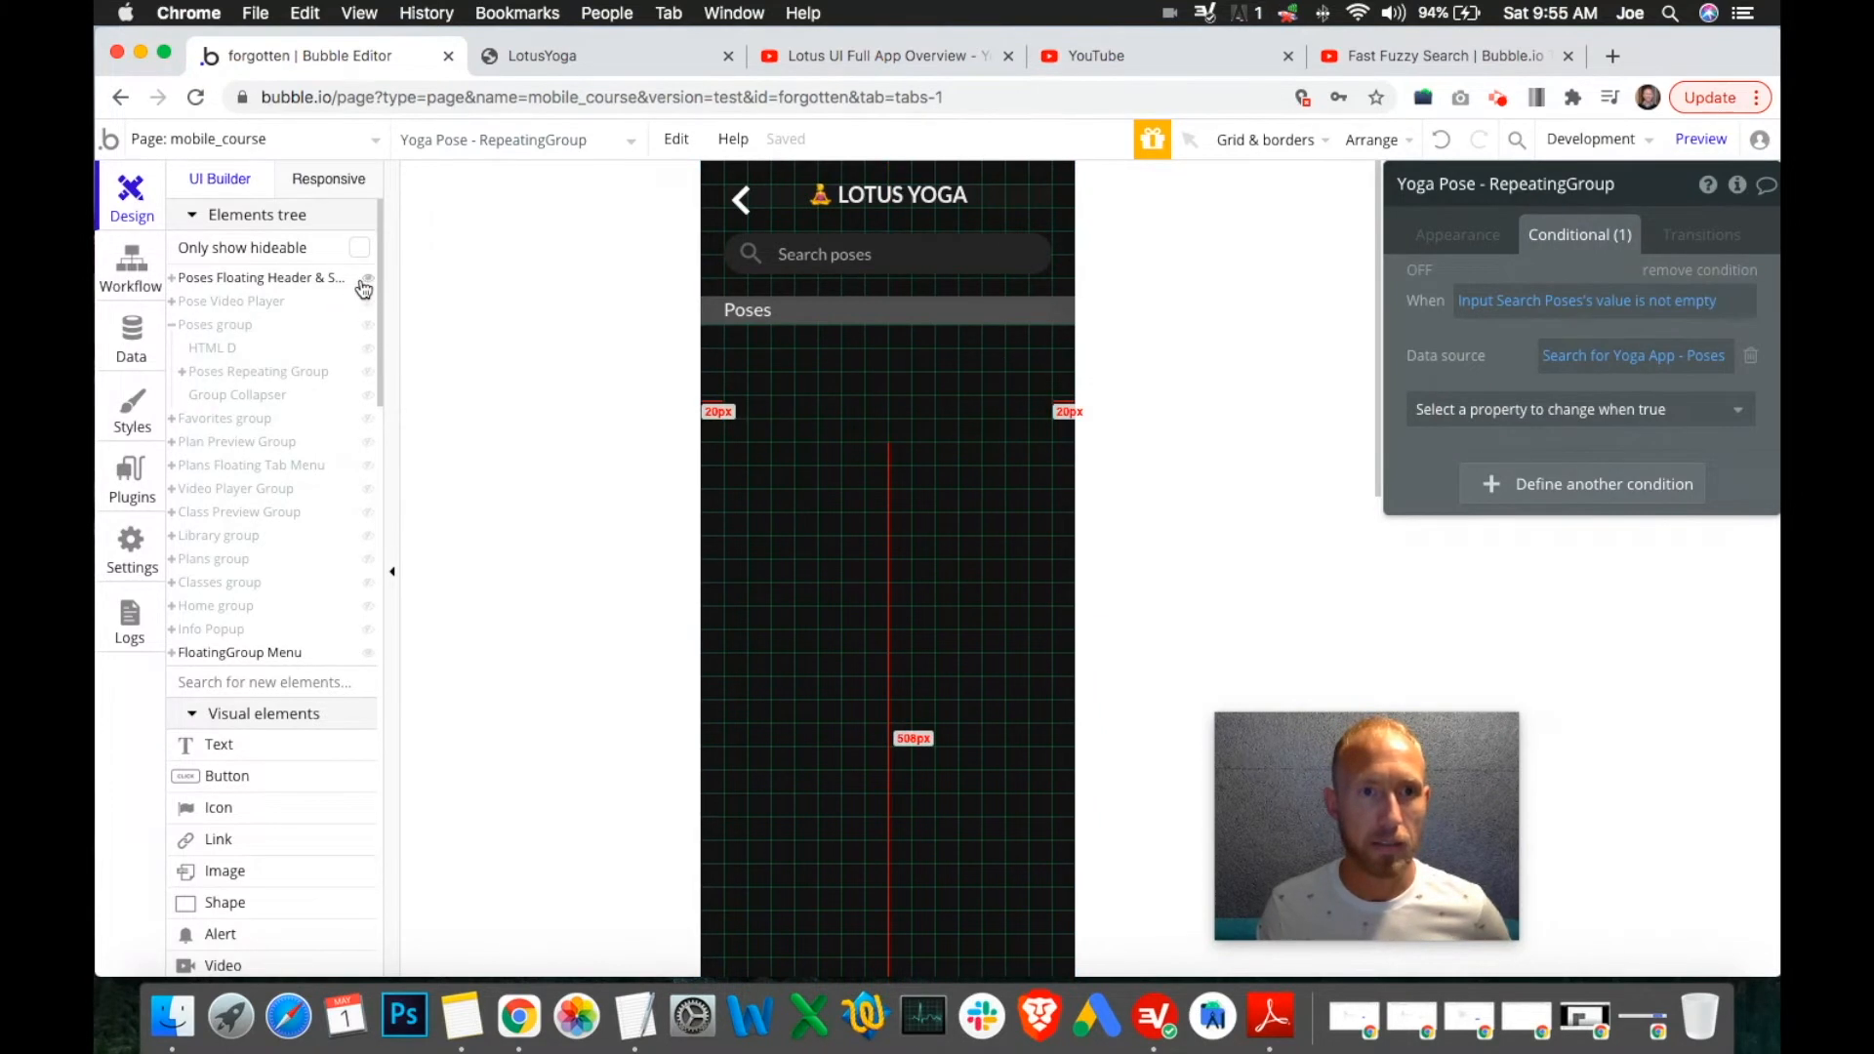
Expand Poses Floating Header & Search in the elements tree, show it on the canvas and select its search bar elements.
left_click(175, 283)
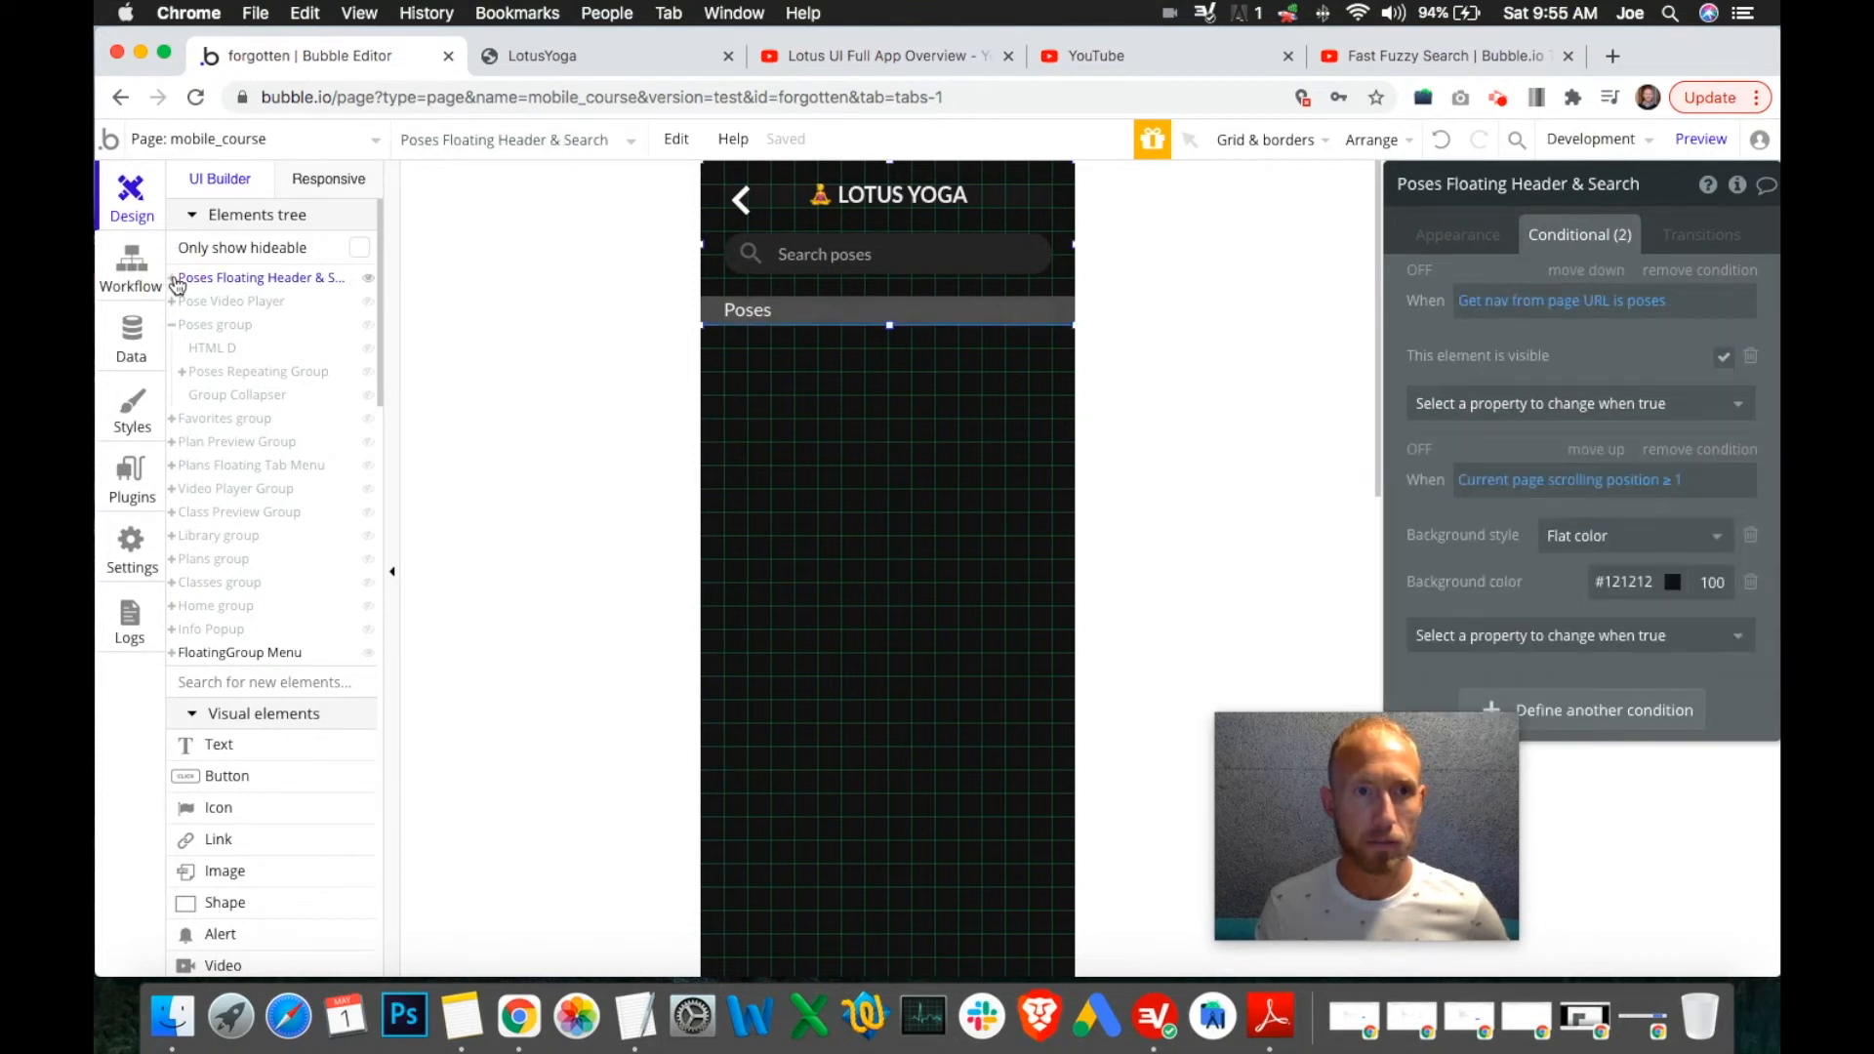
left_click(175, 282)
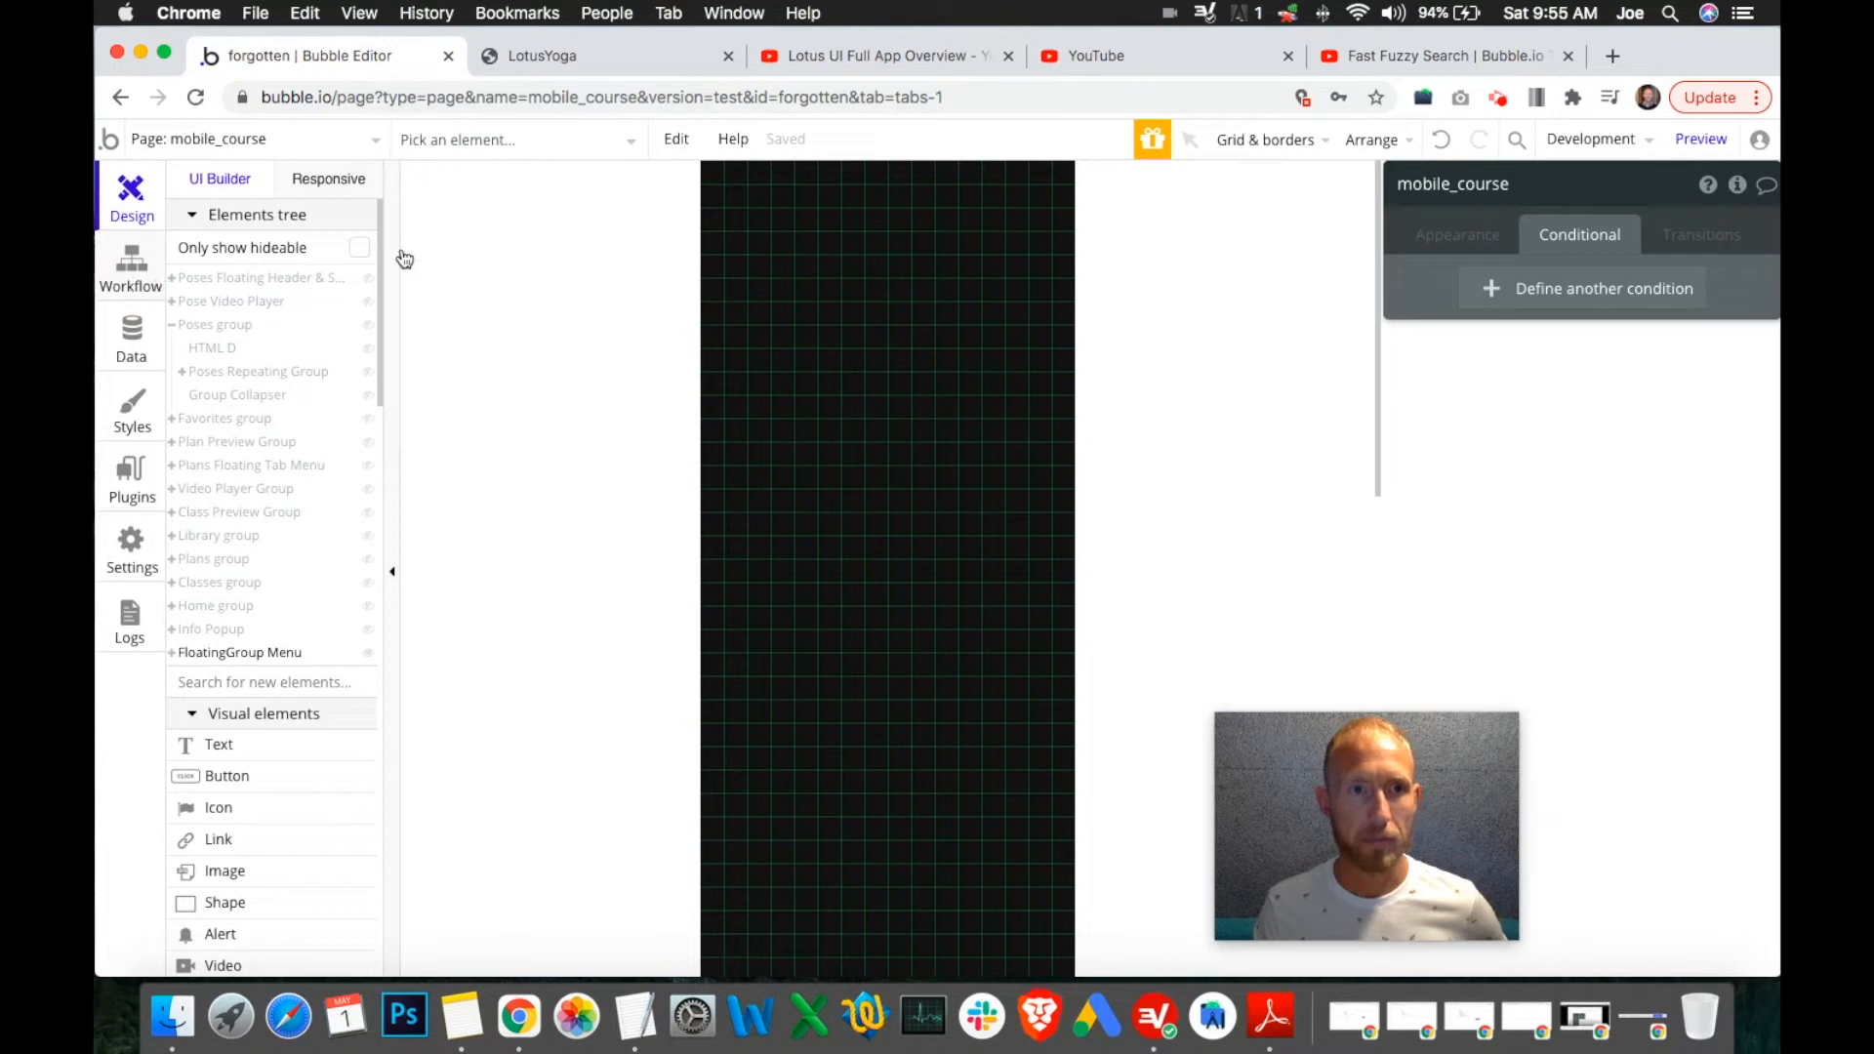
left_click(368, 280)
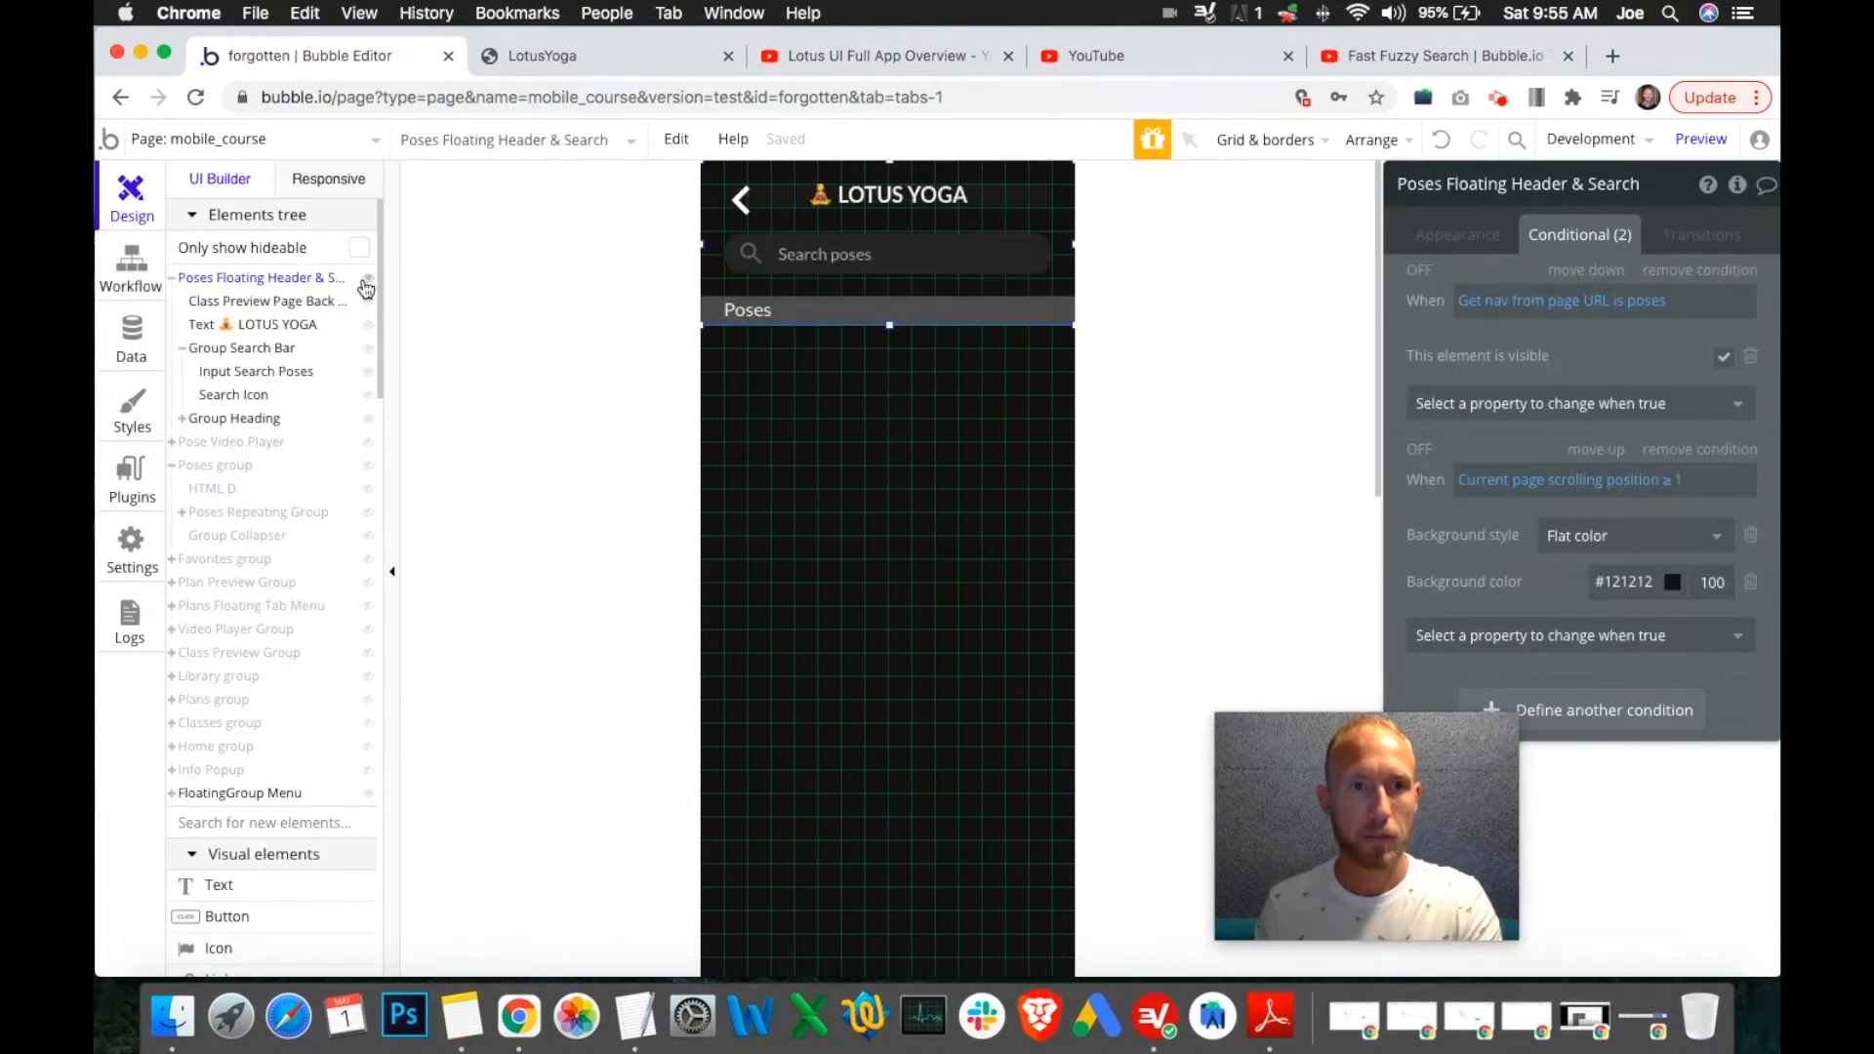
left_click(260, 348)
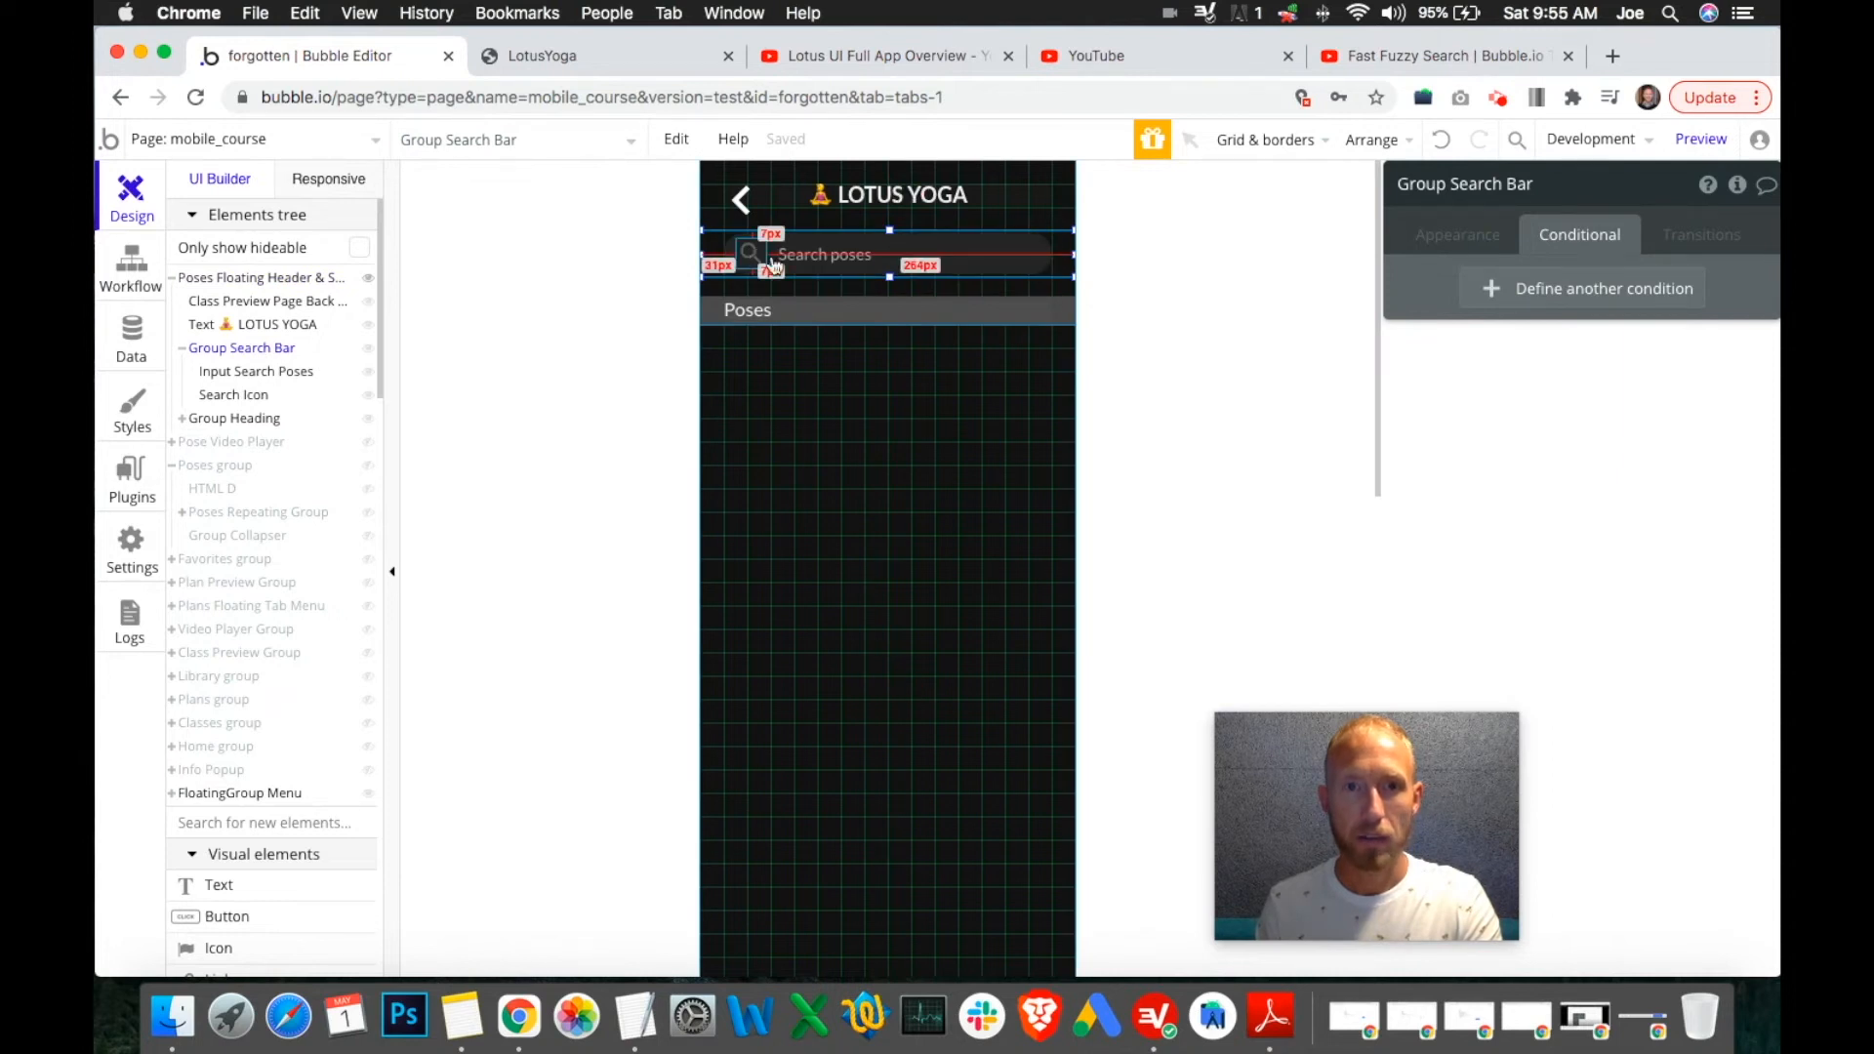
left_click(260, 395)
Remove the "This Input is focused" condition from Input Search Poses.
left_click(258, 371)
left_click(1503, 237)
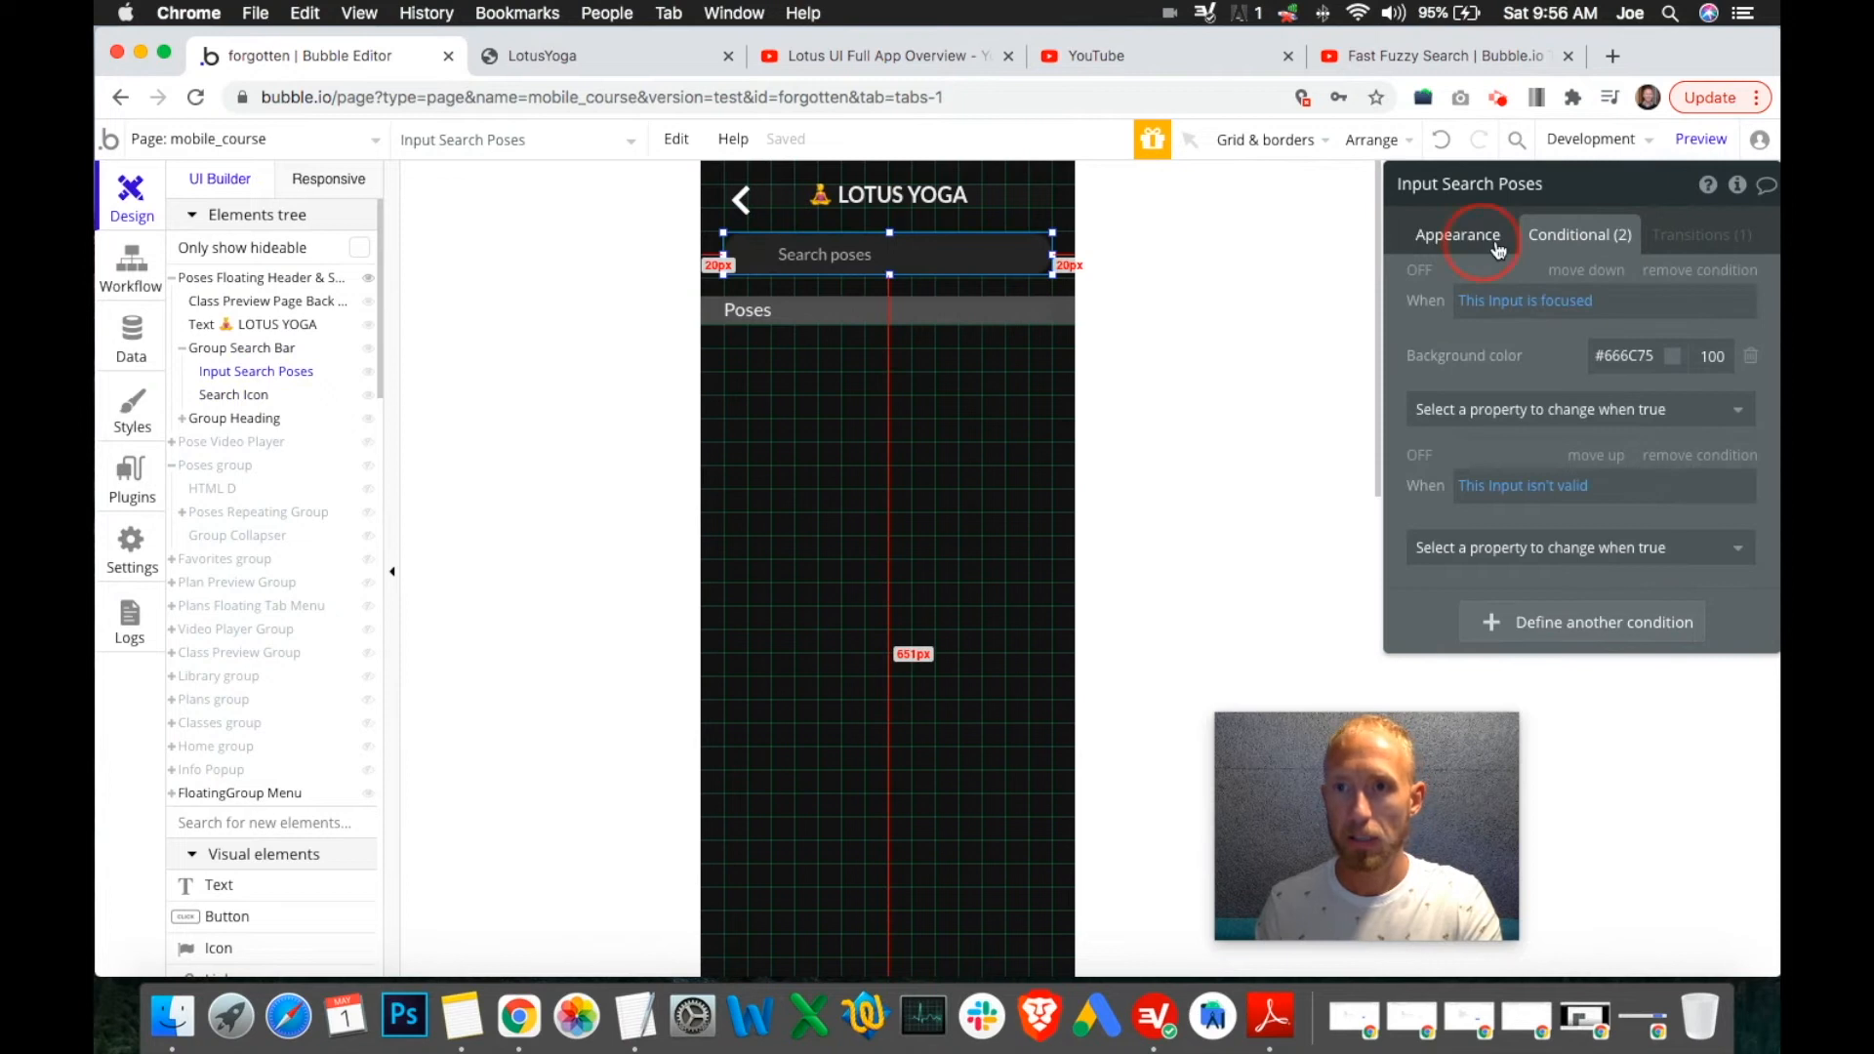
left_click(1578, 234)
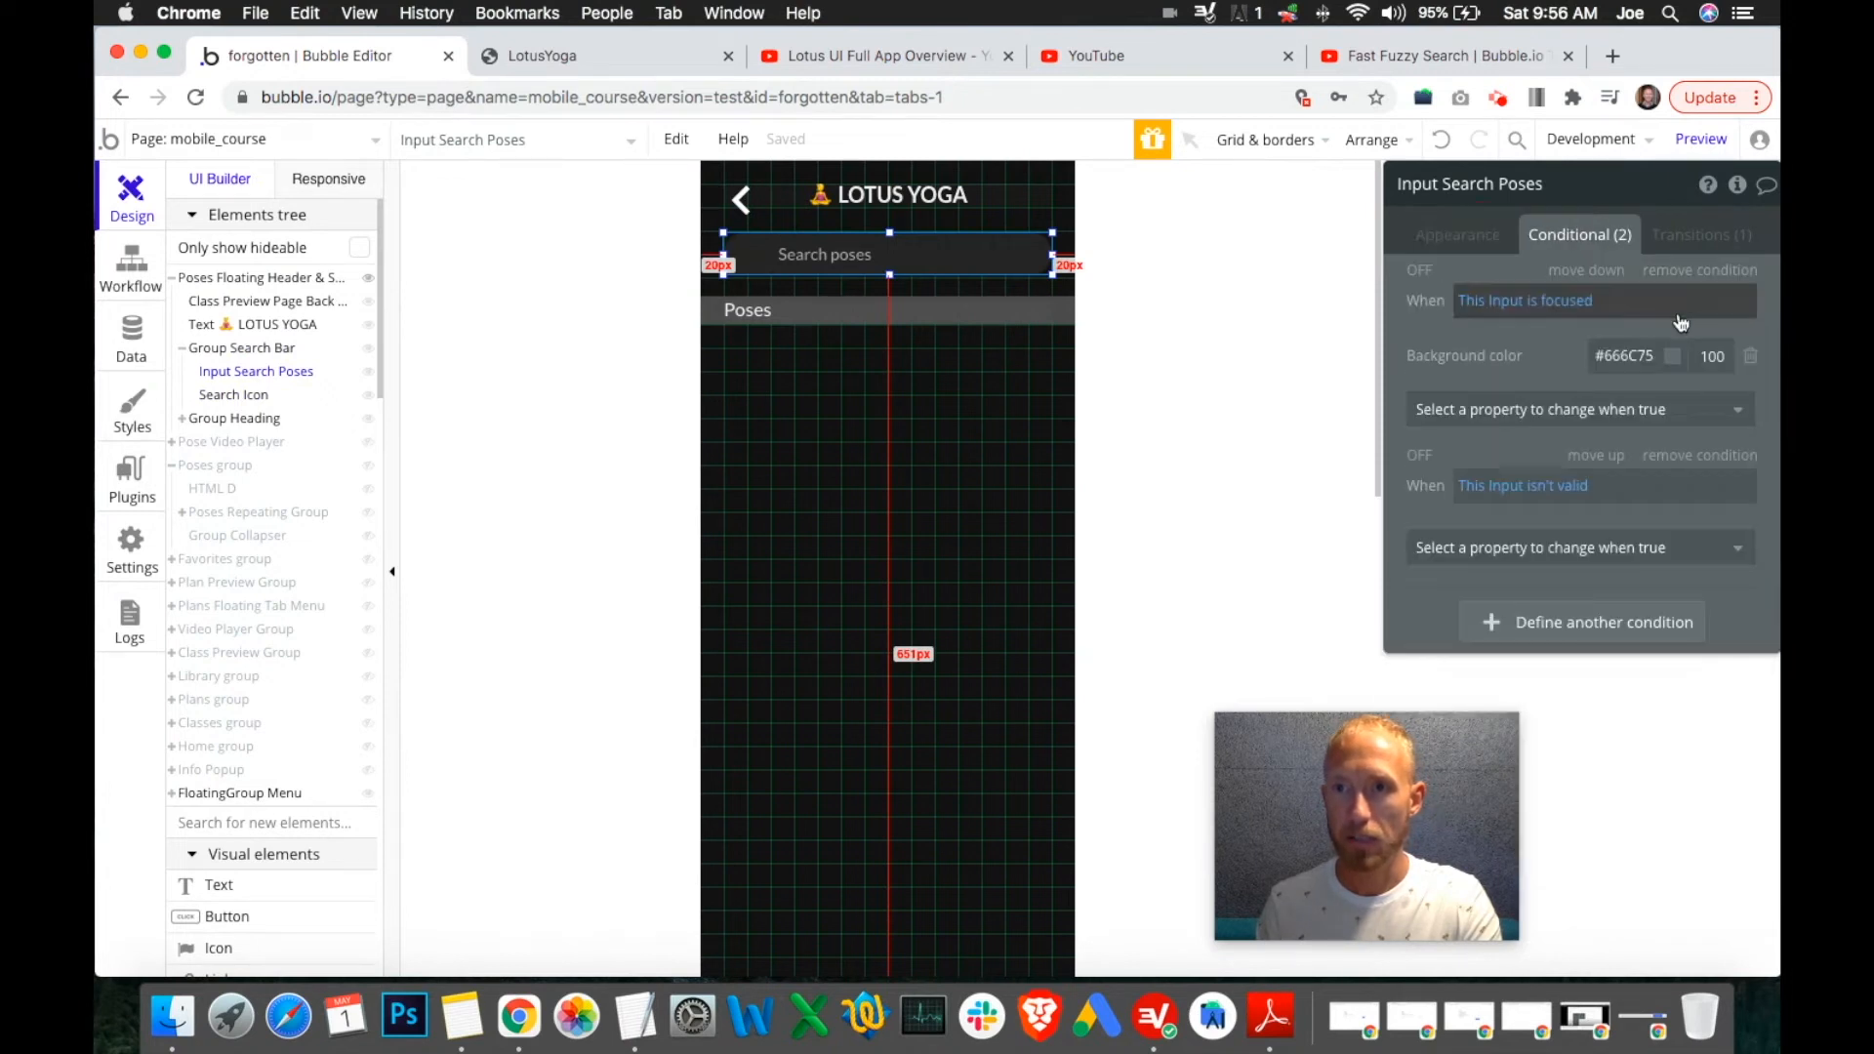
left_click(1699, 269)
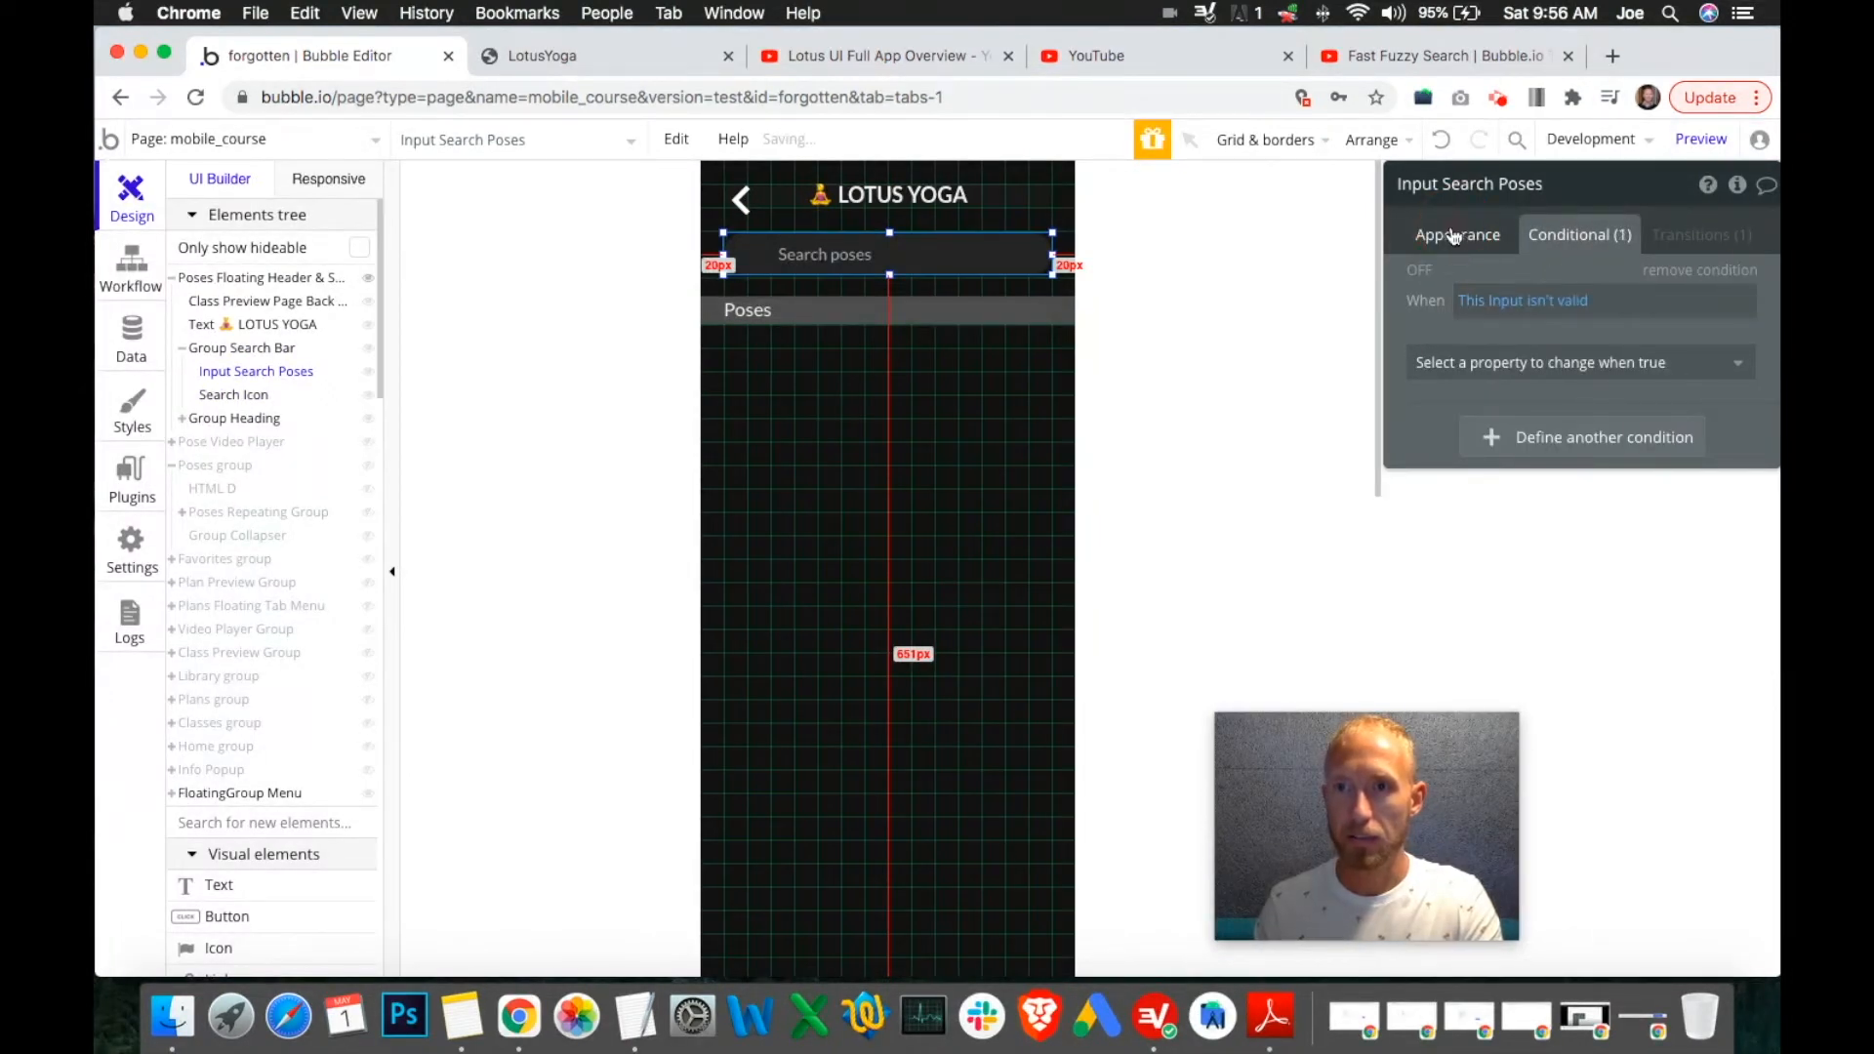
Change the flat background color of Input Search Poses to #A87D7D.
left_click(1455, 236)
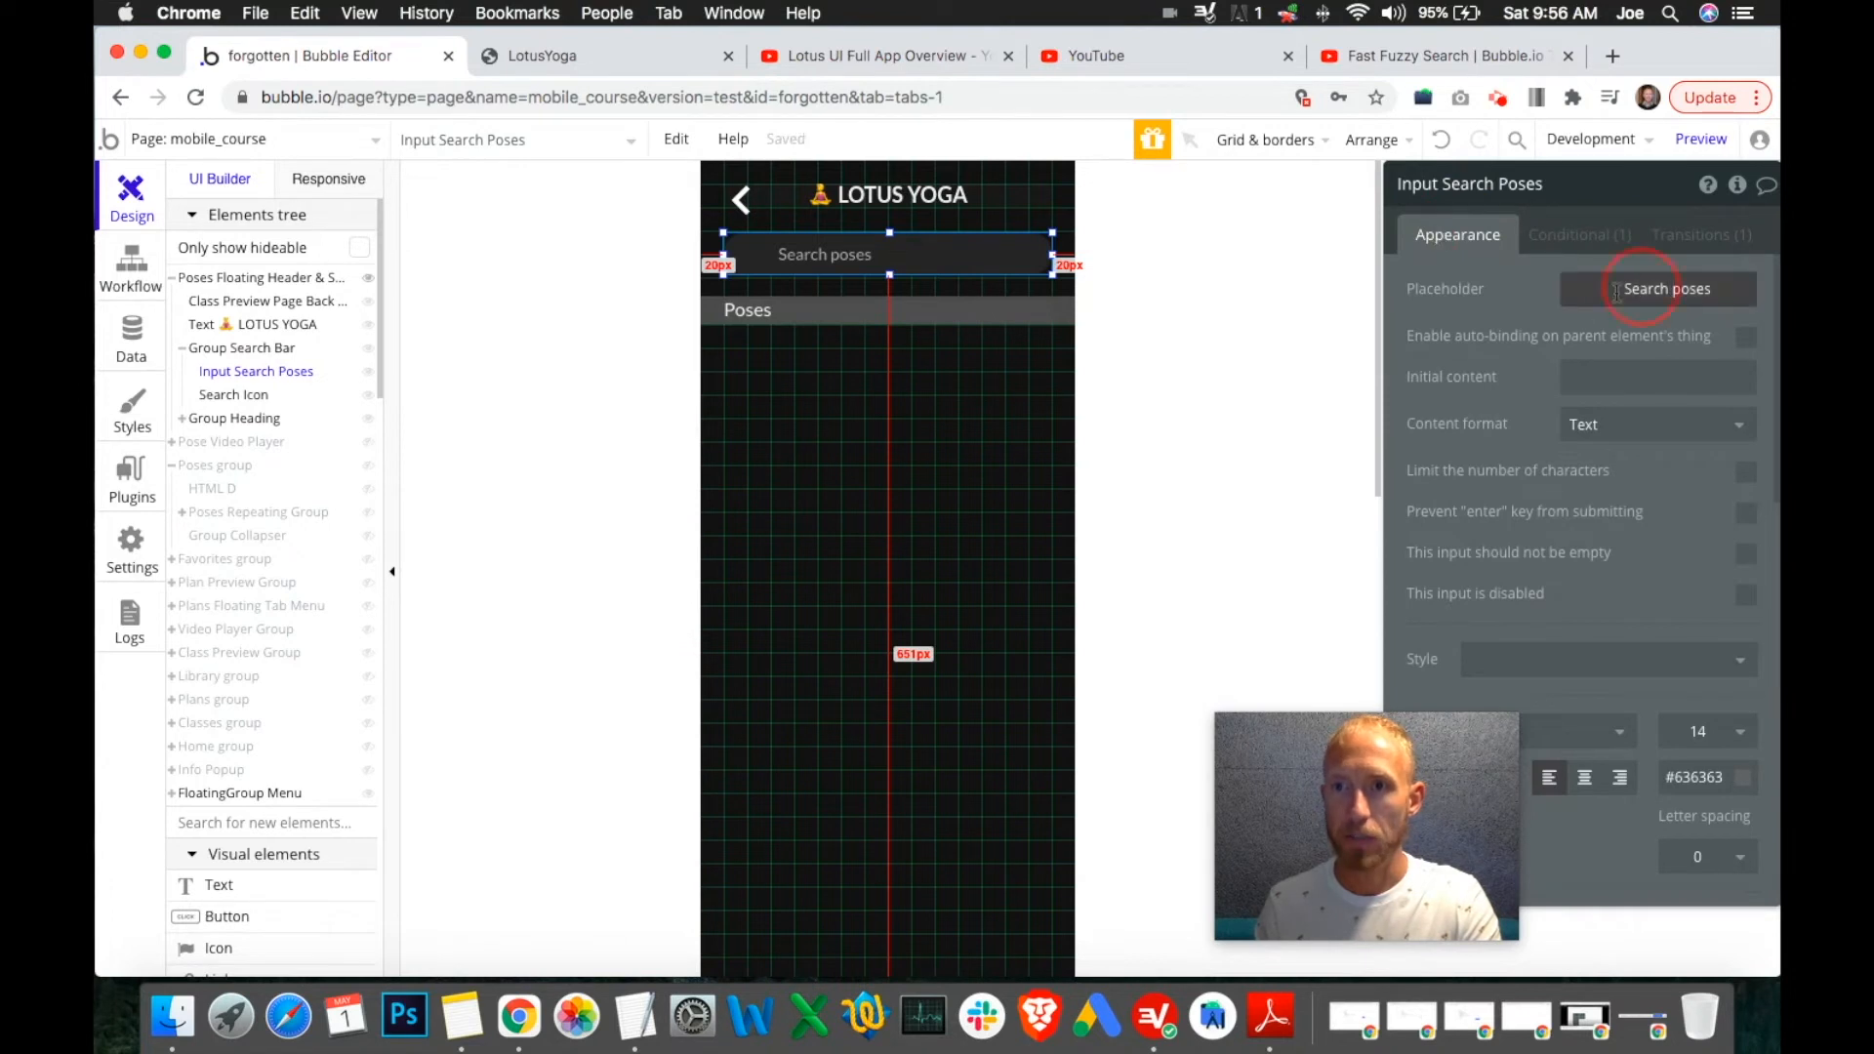
left_click(1505, 291)
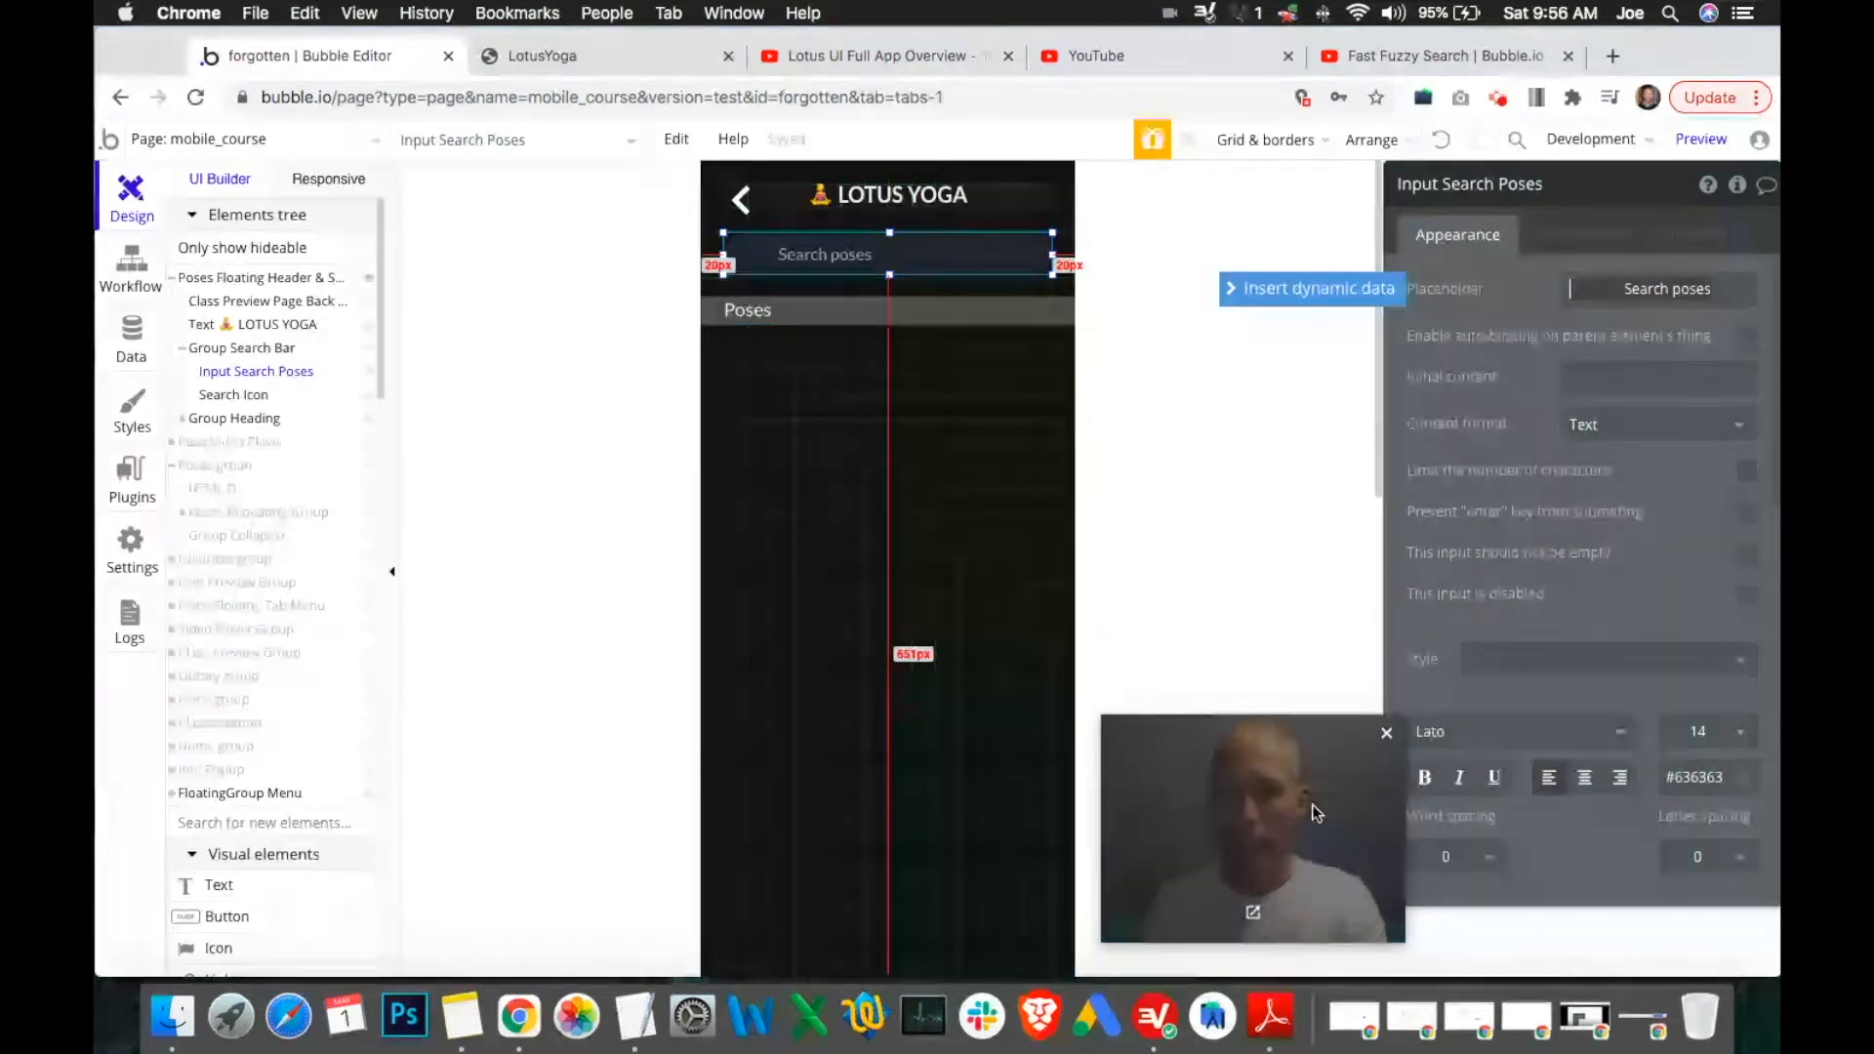
scroll(1557, 517, "down", 10)
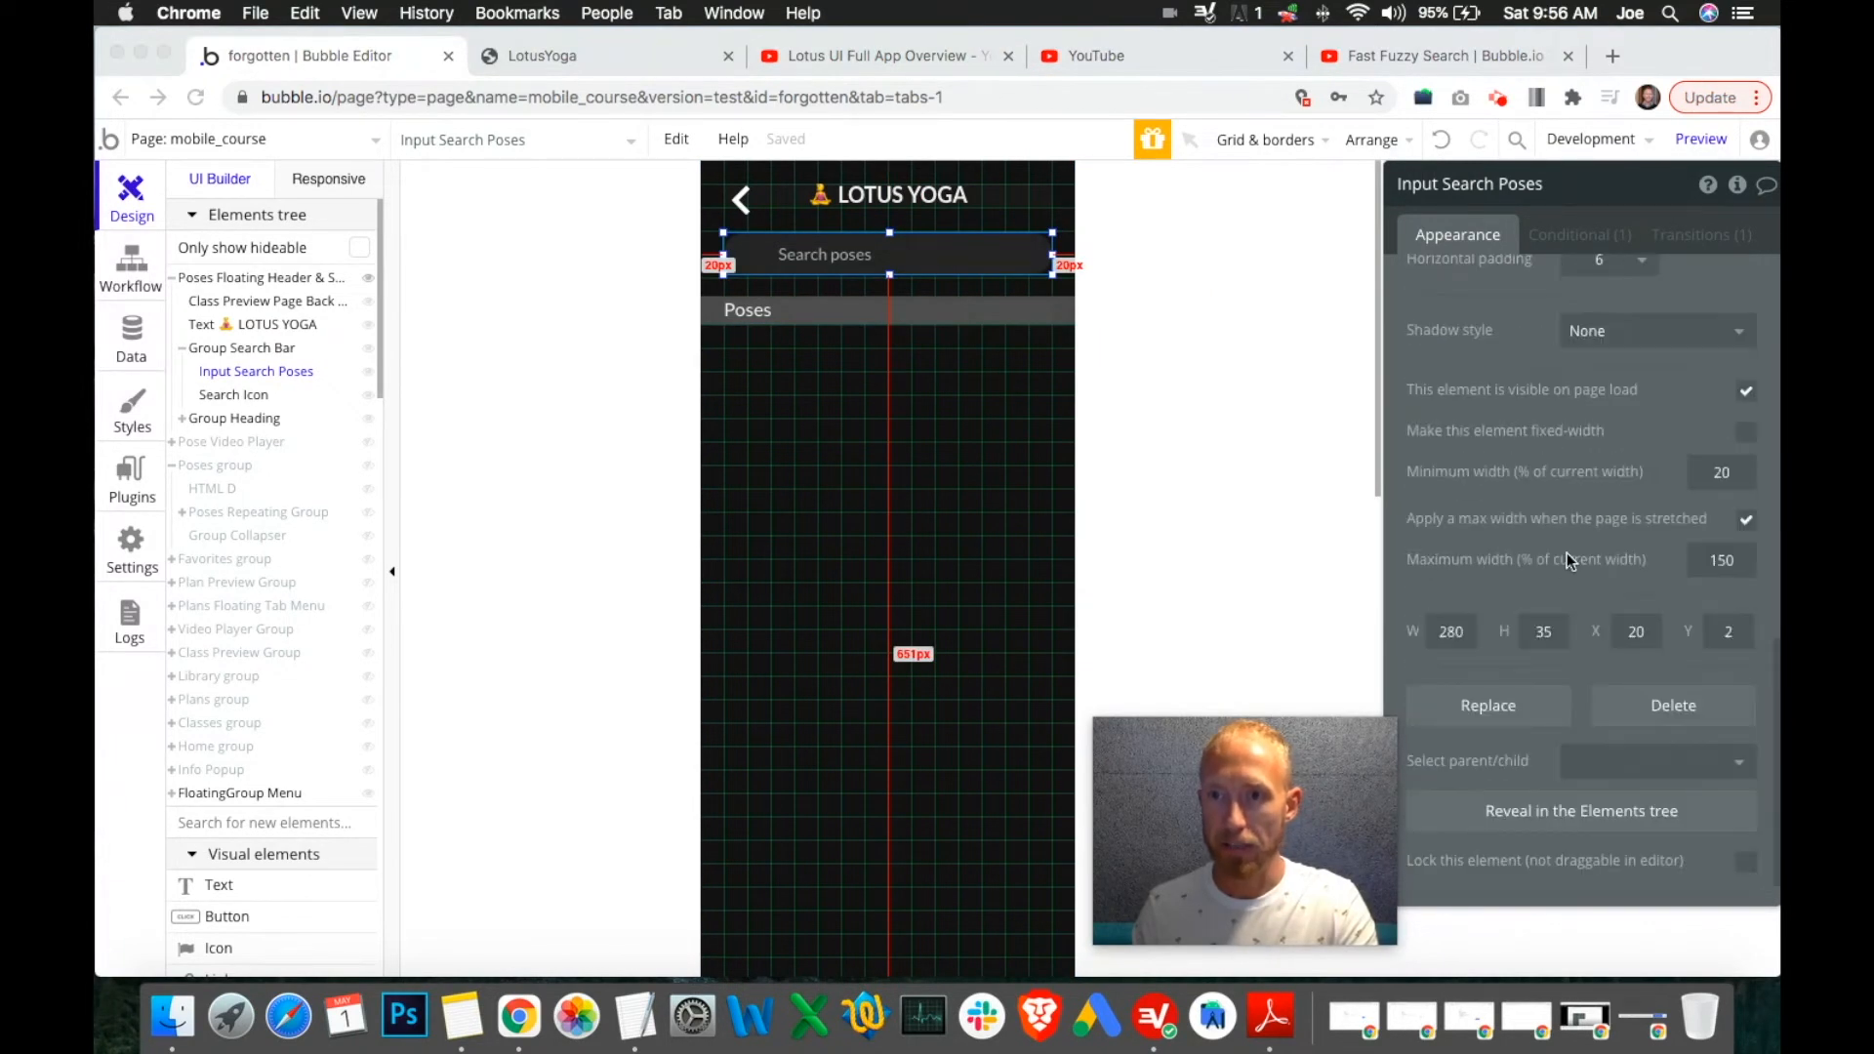
scroll(1591, 561, "up", 5)
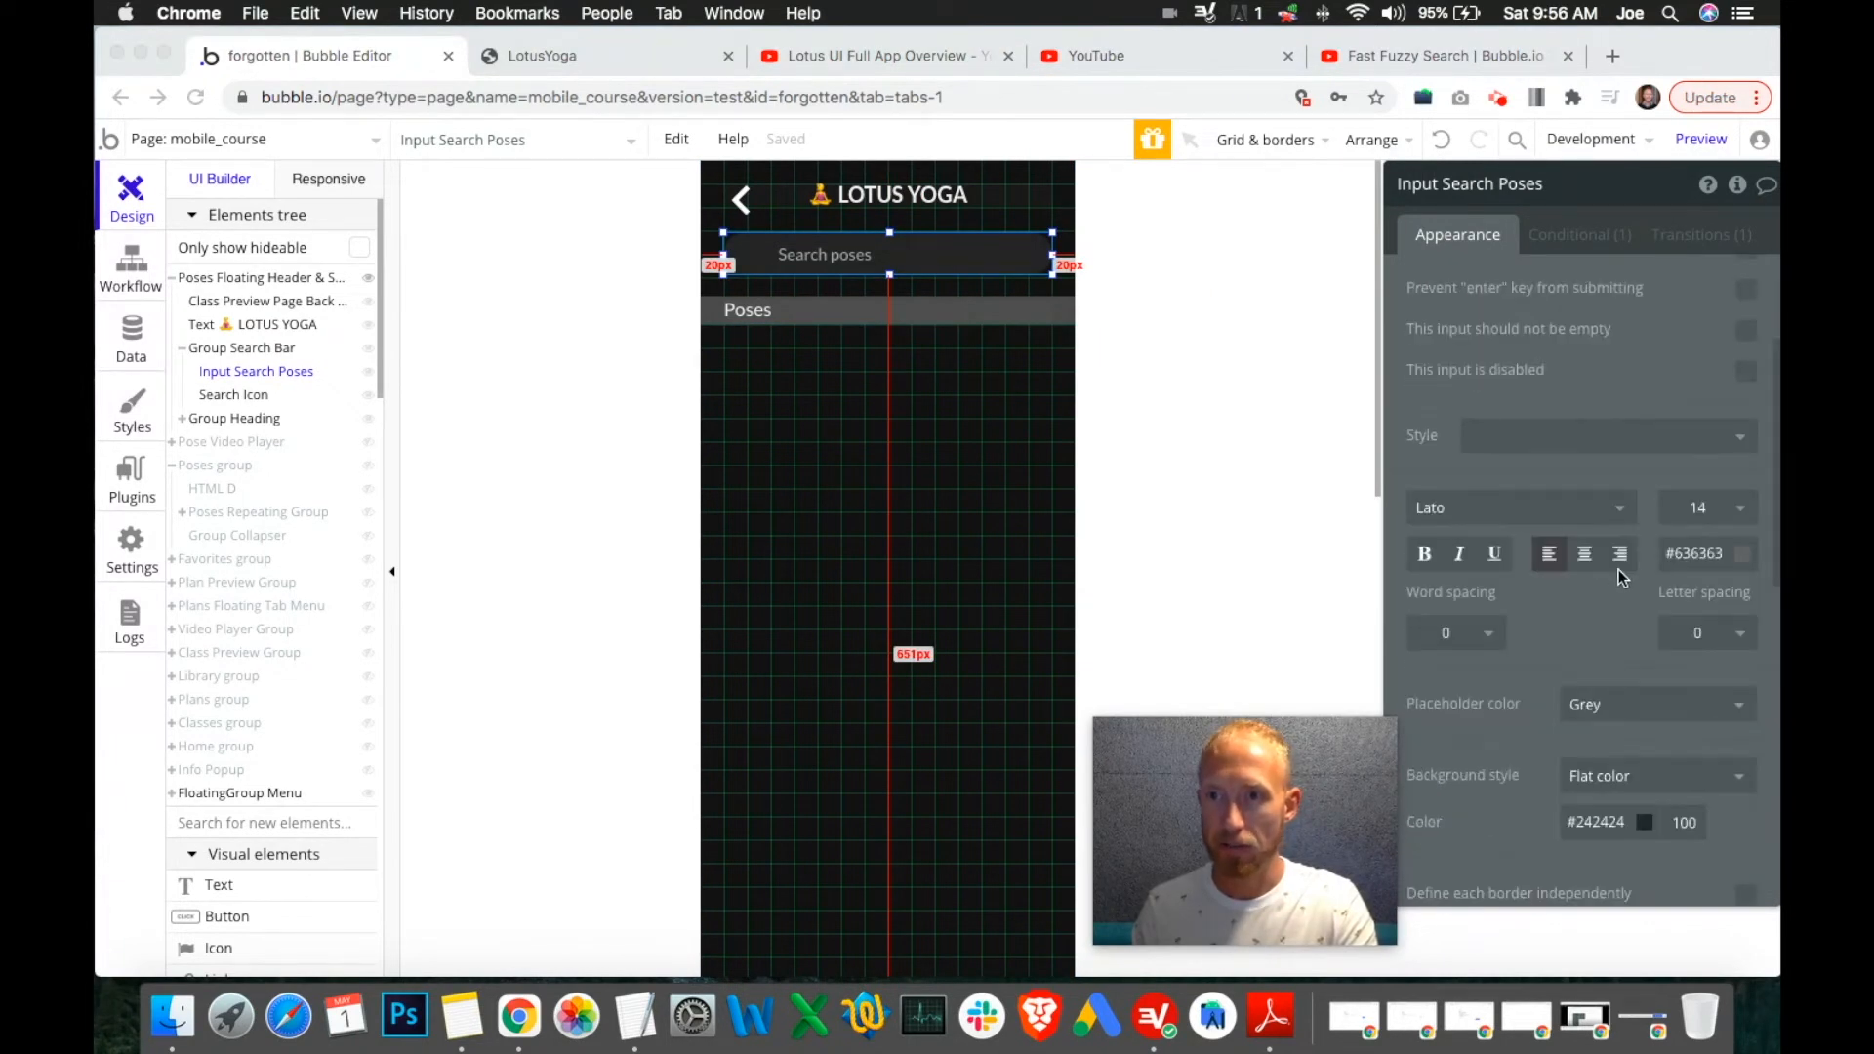
left_click(1603, 830)
left_click(1602, 814)
left_click(1518, 814)
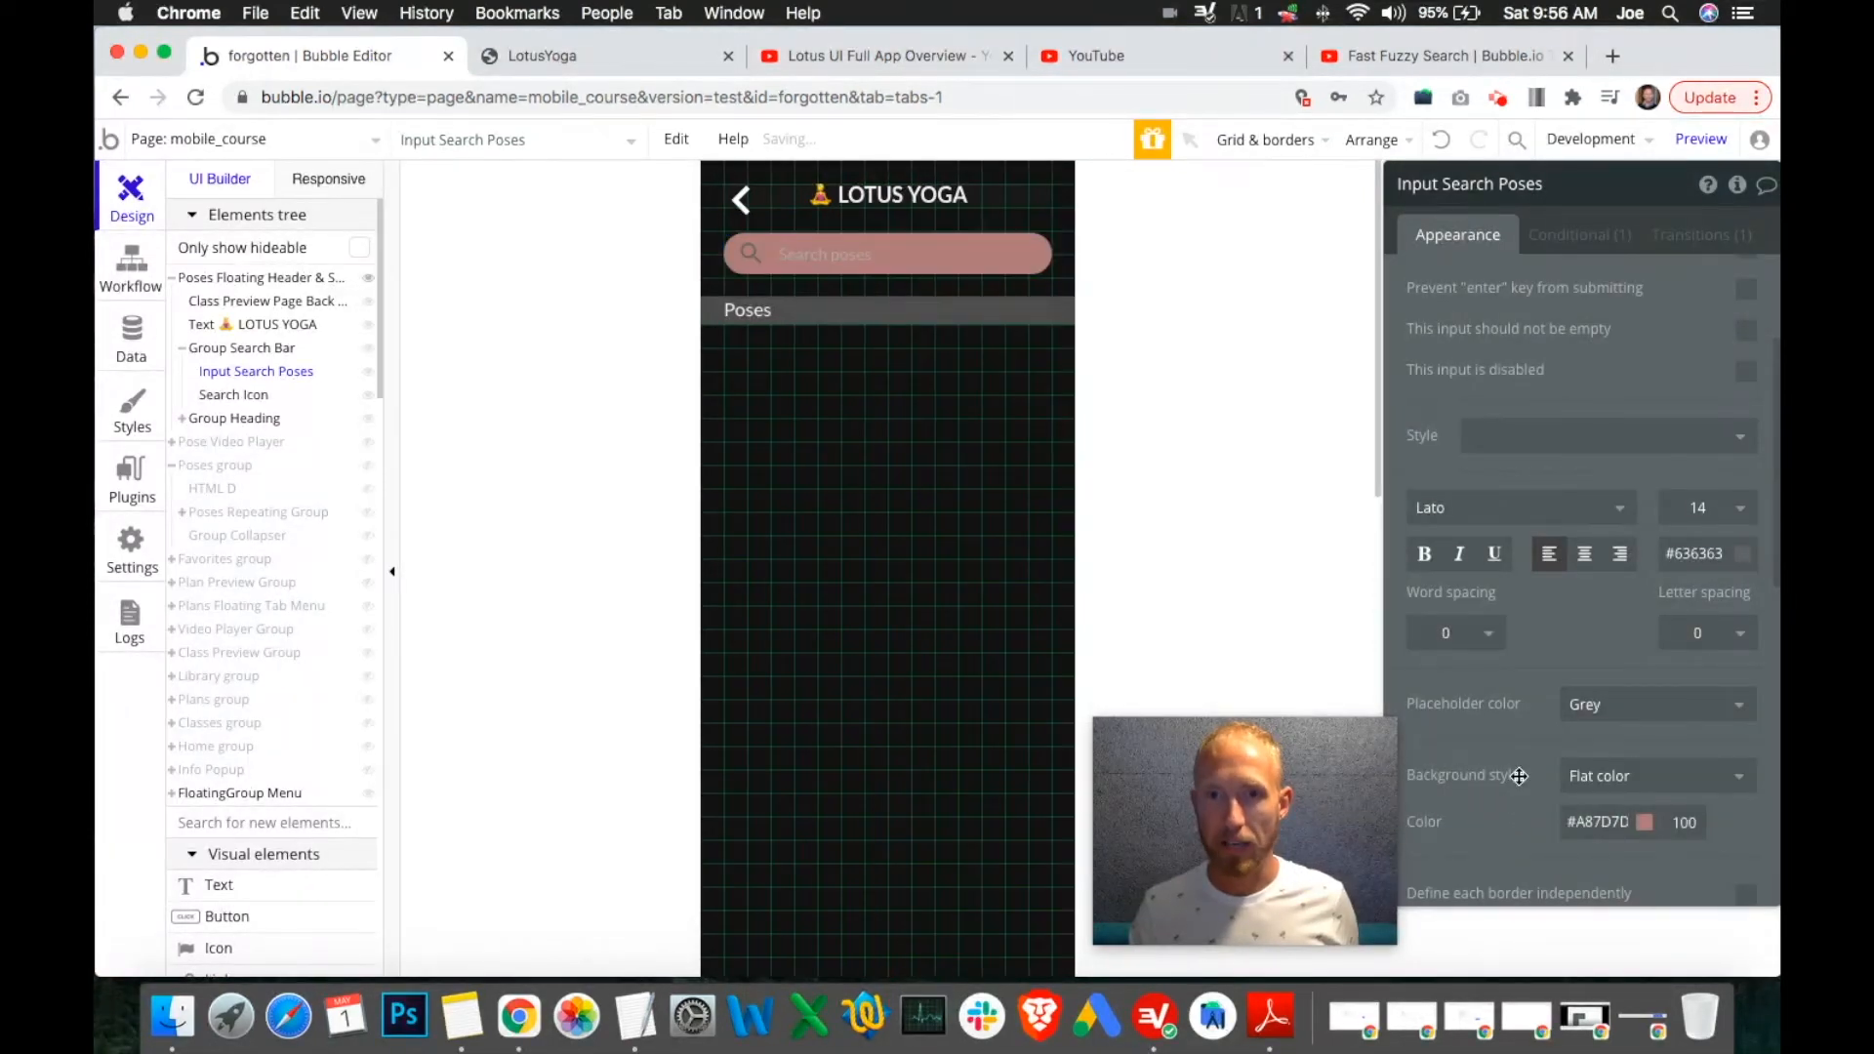
Undo the background color change on Input Search Poses and copy its background color code.
left_click(1468, 145)
left_click(1447, 143)
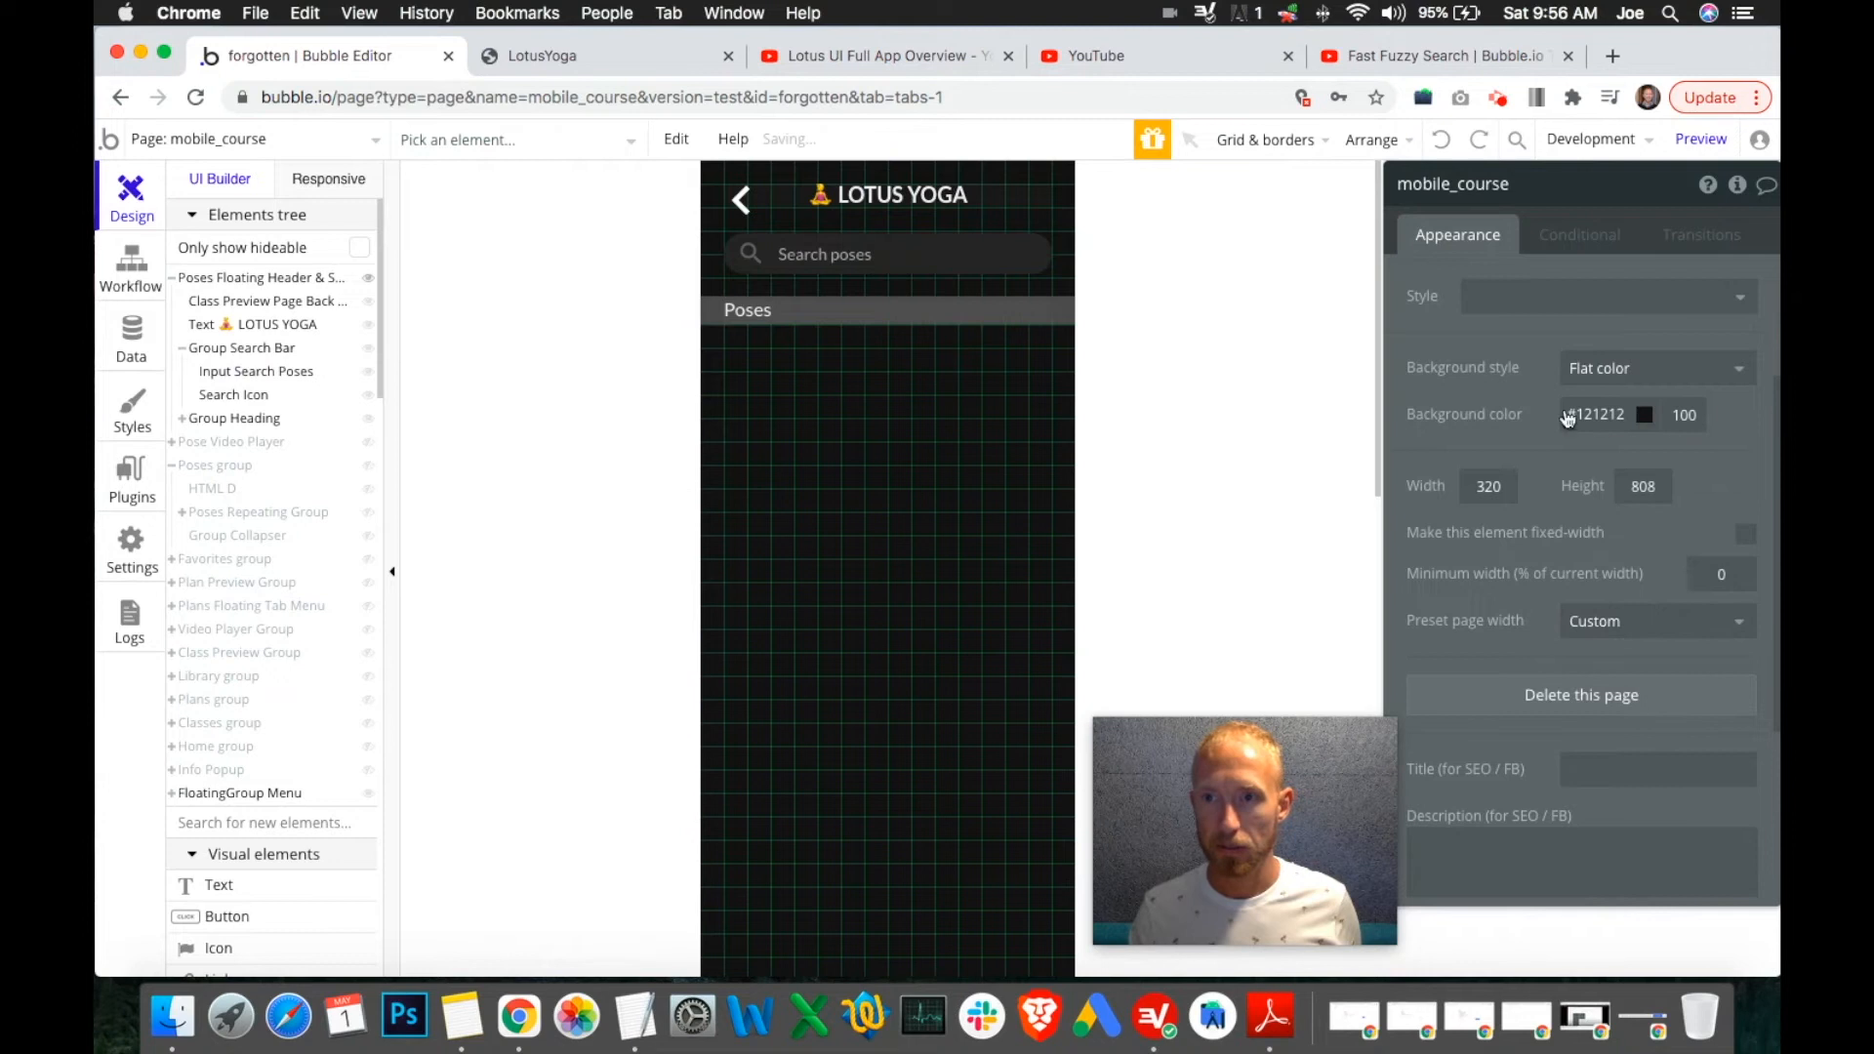
left_click(906, 268)
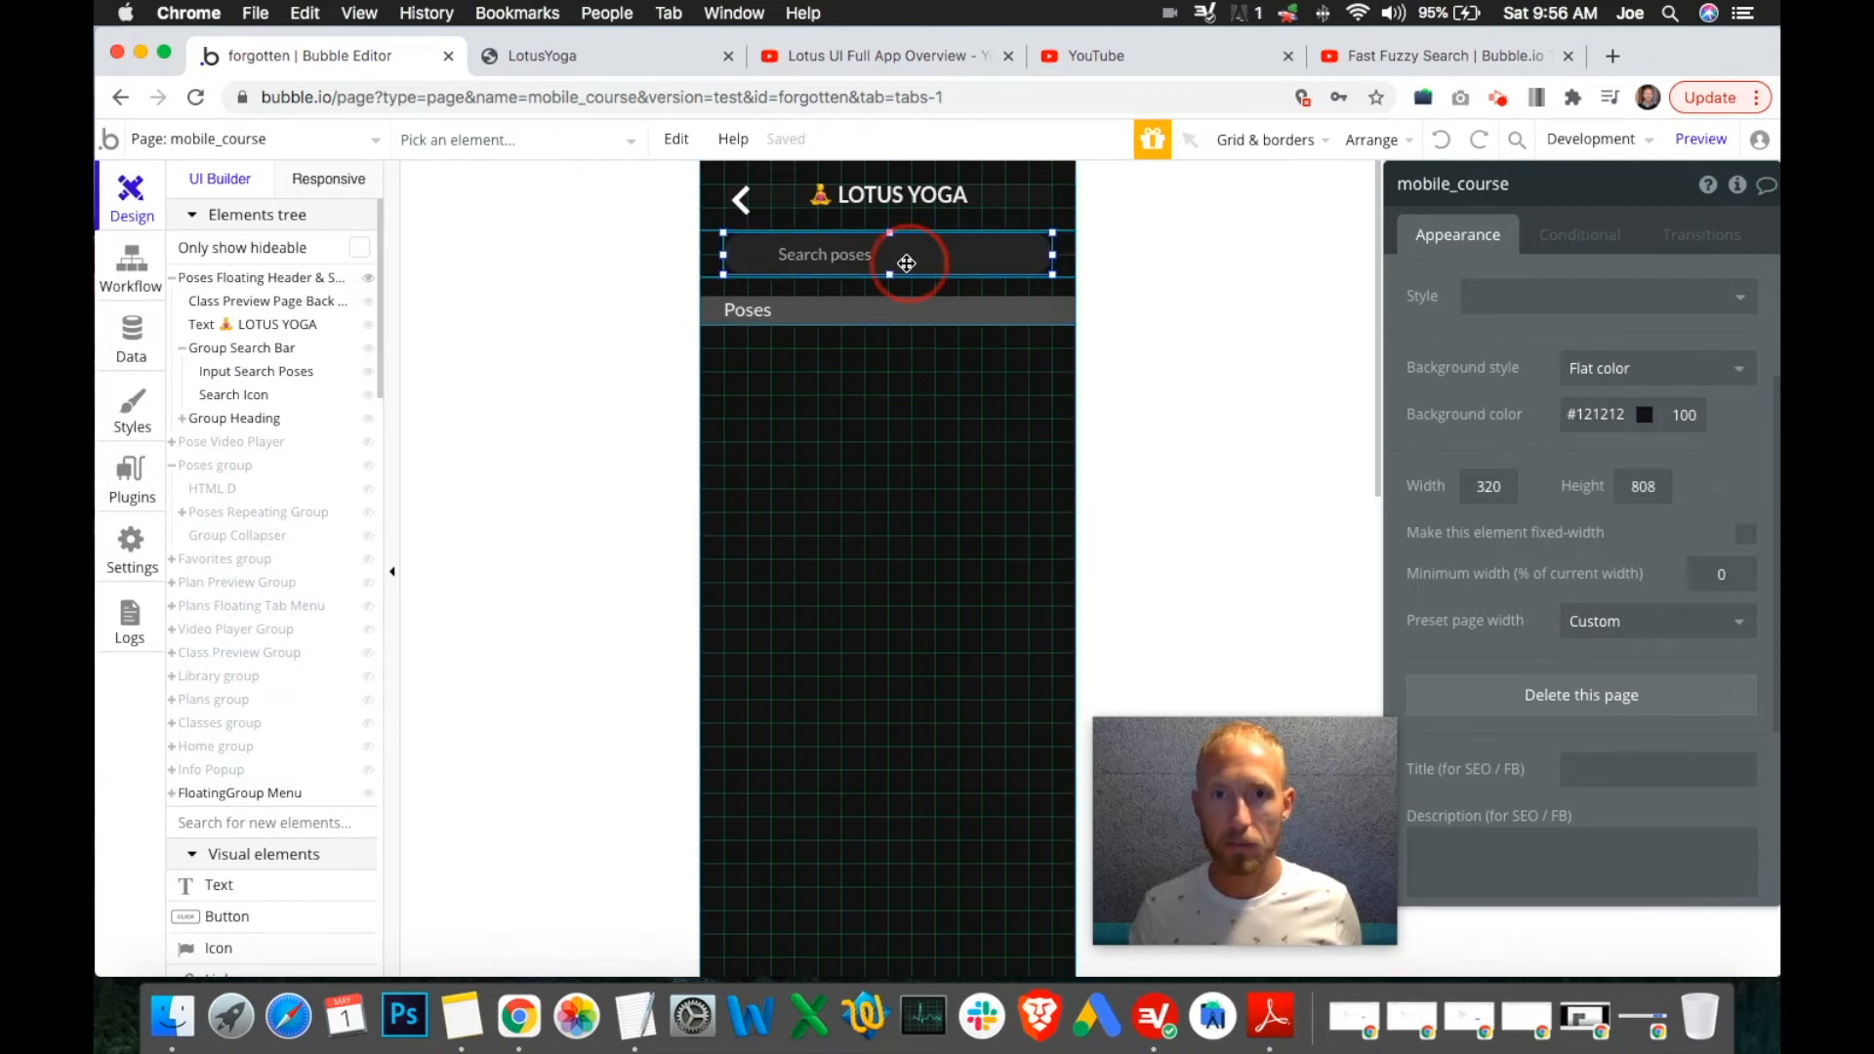
scroll(1542, 636, "down", 2)
scroll(1542, 636, "down", 2)
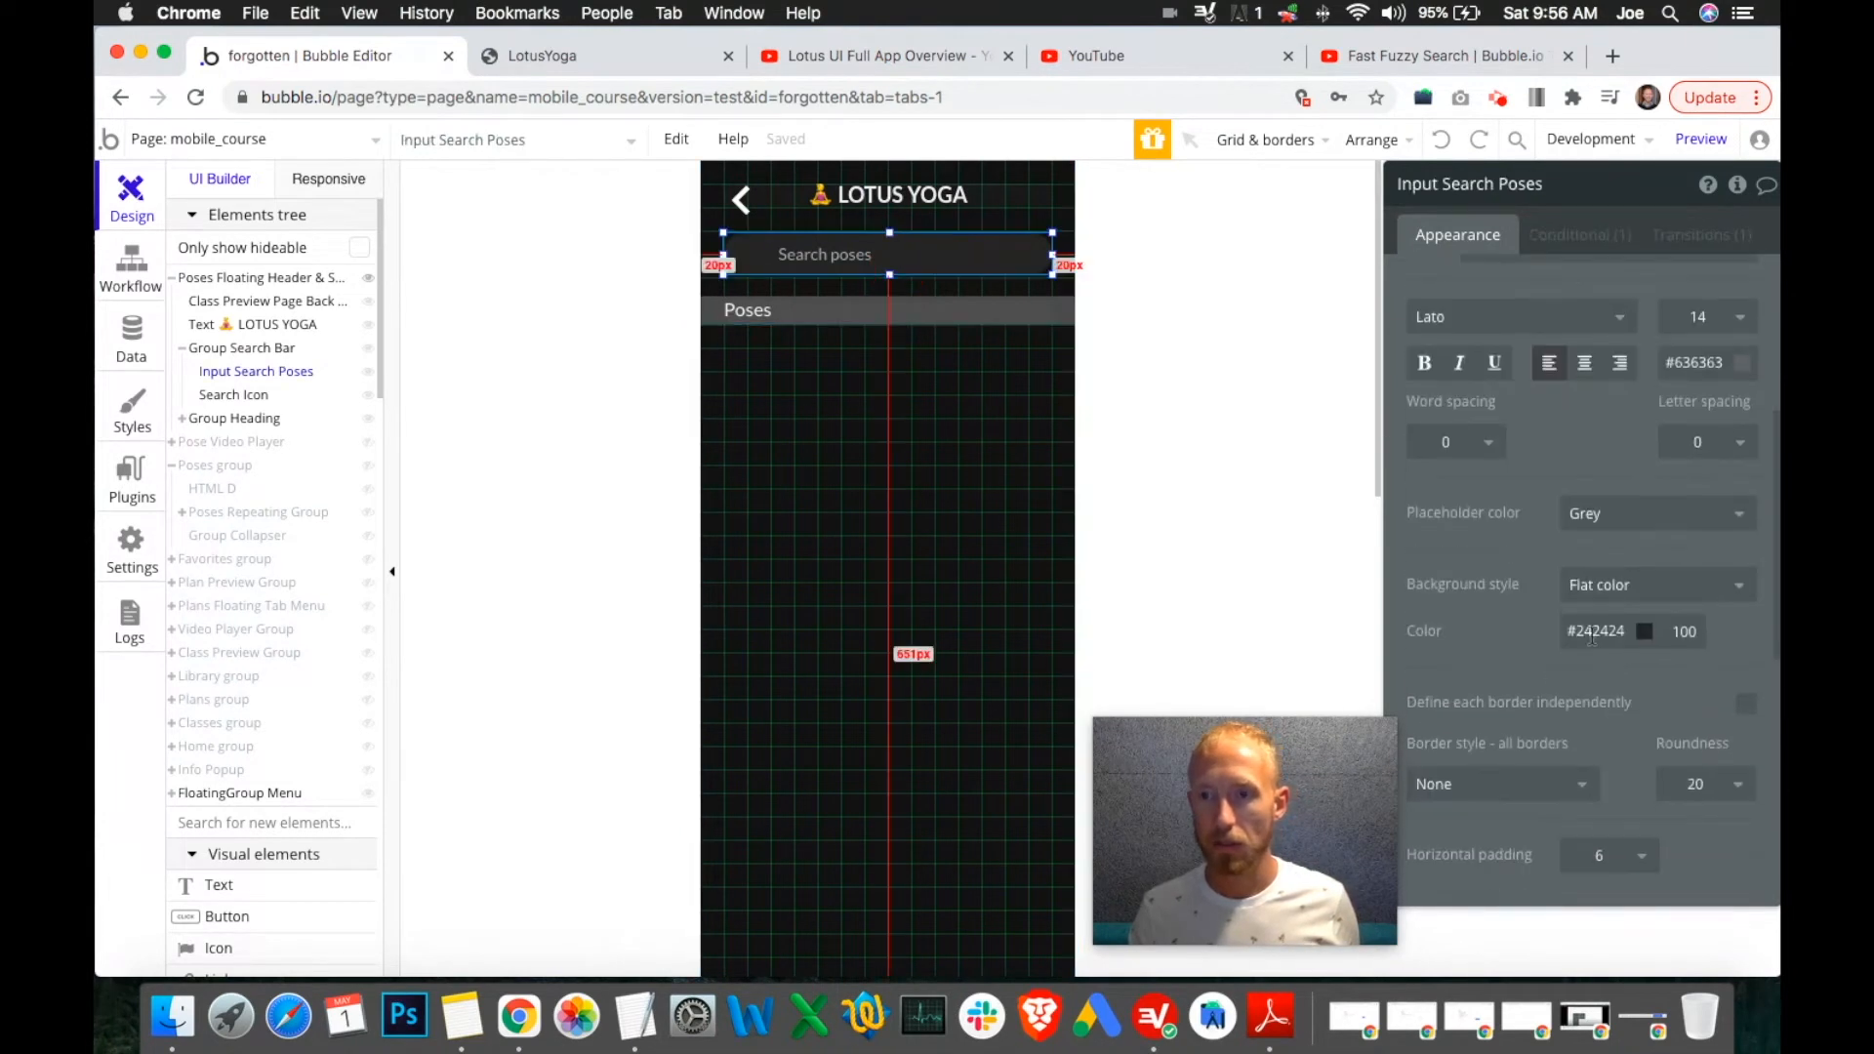
left_click(1599, 631)
double_click(1599, 631)
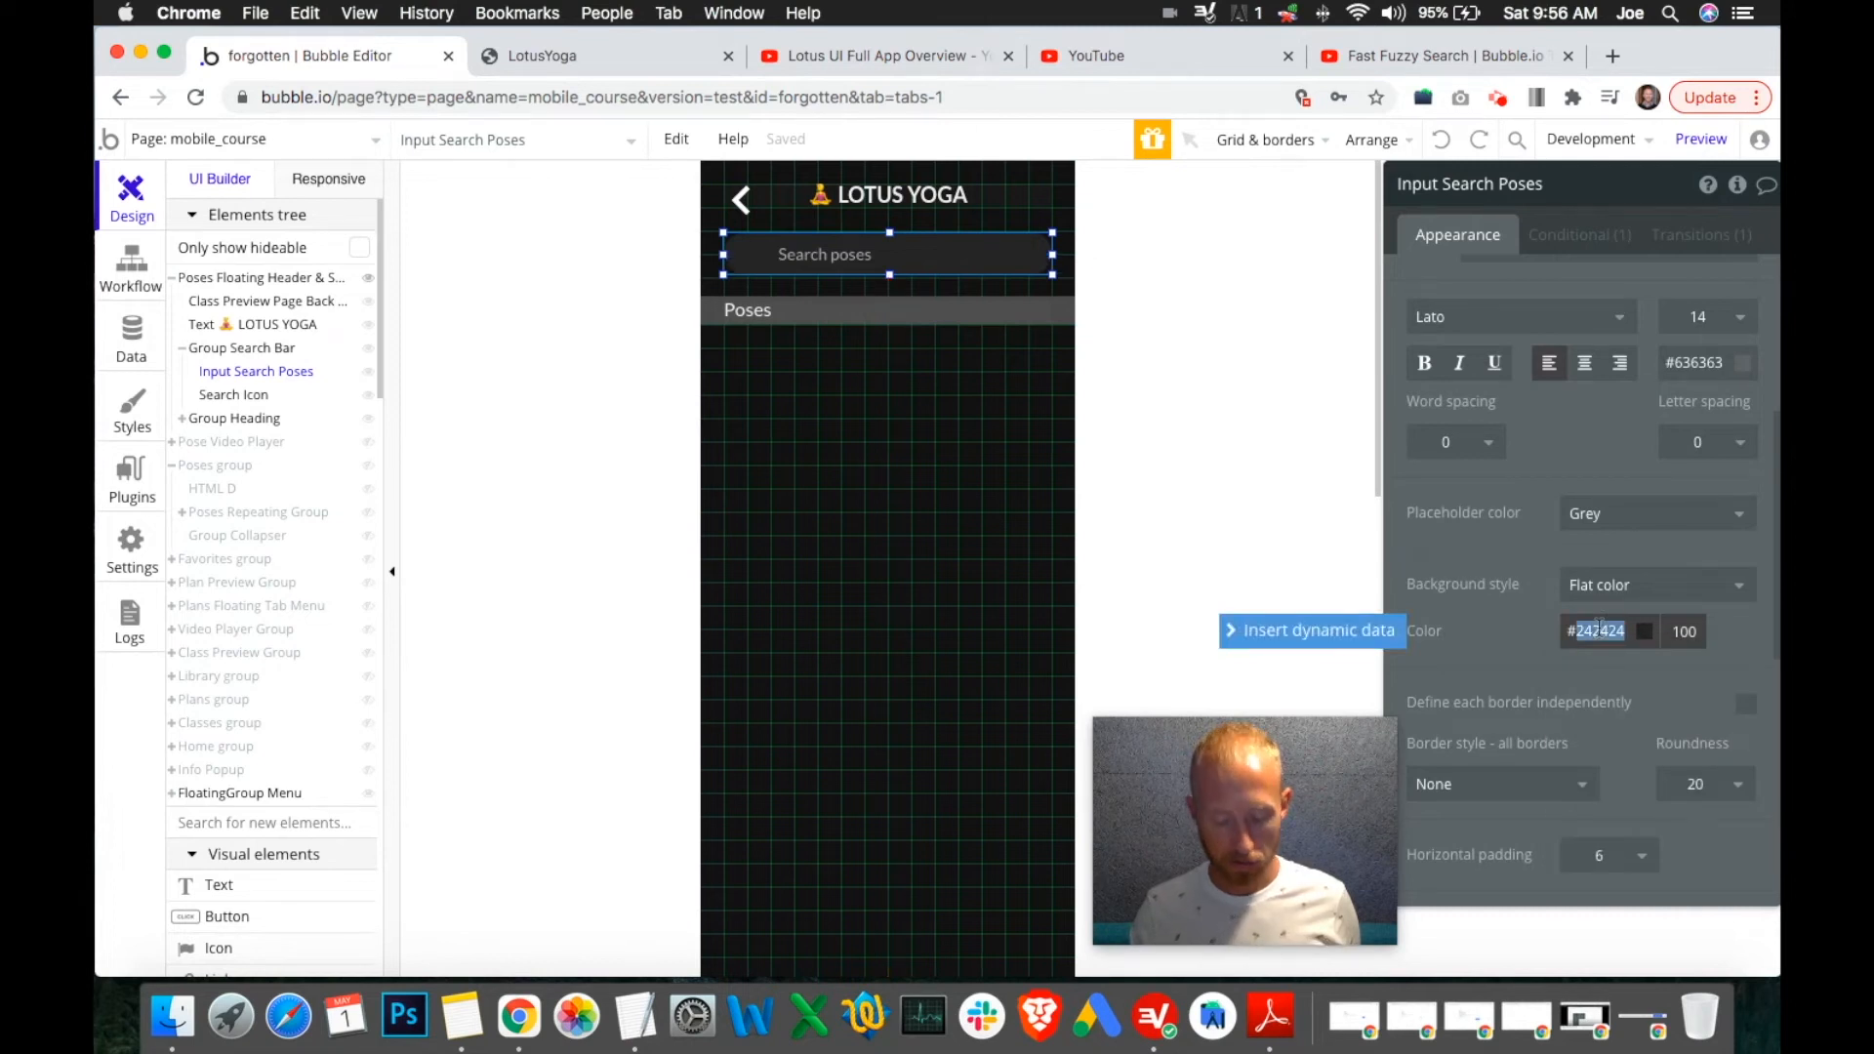
Set the roundness of Input Search Poses to 0 and its background style to None.
scroll(1568, 600, "down", 1)
scroll(1569, 600, "down", 10)
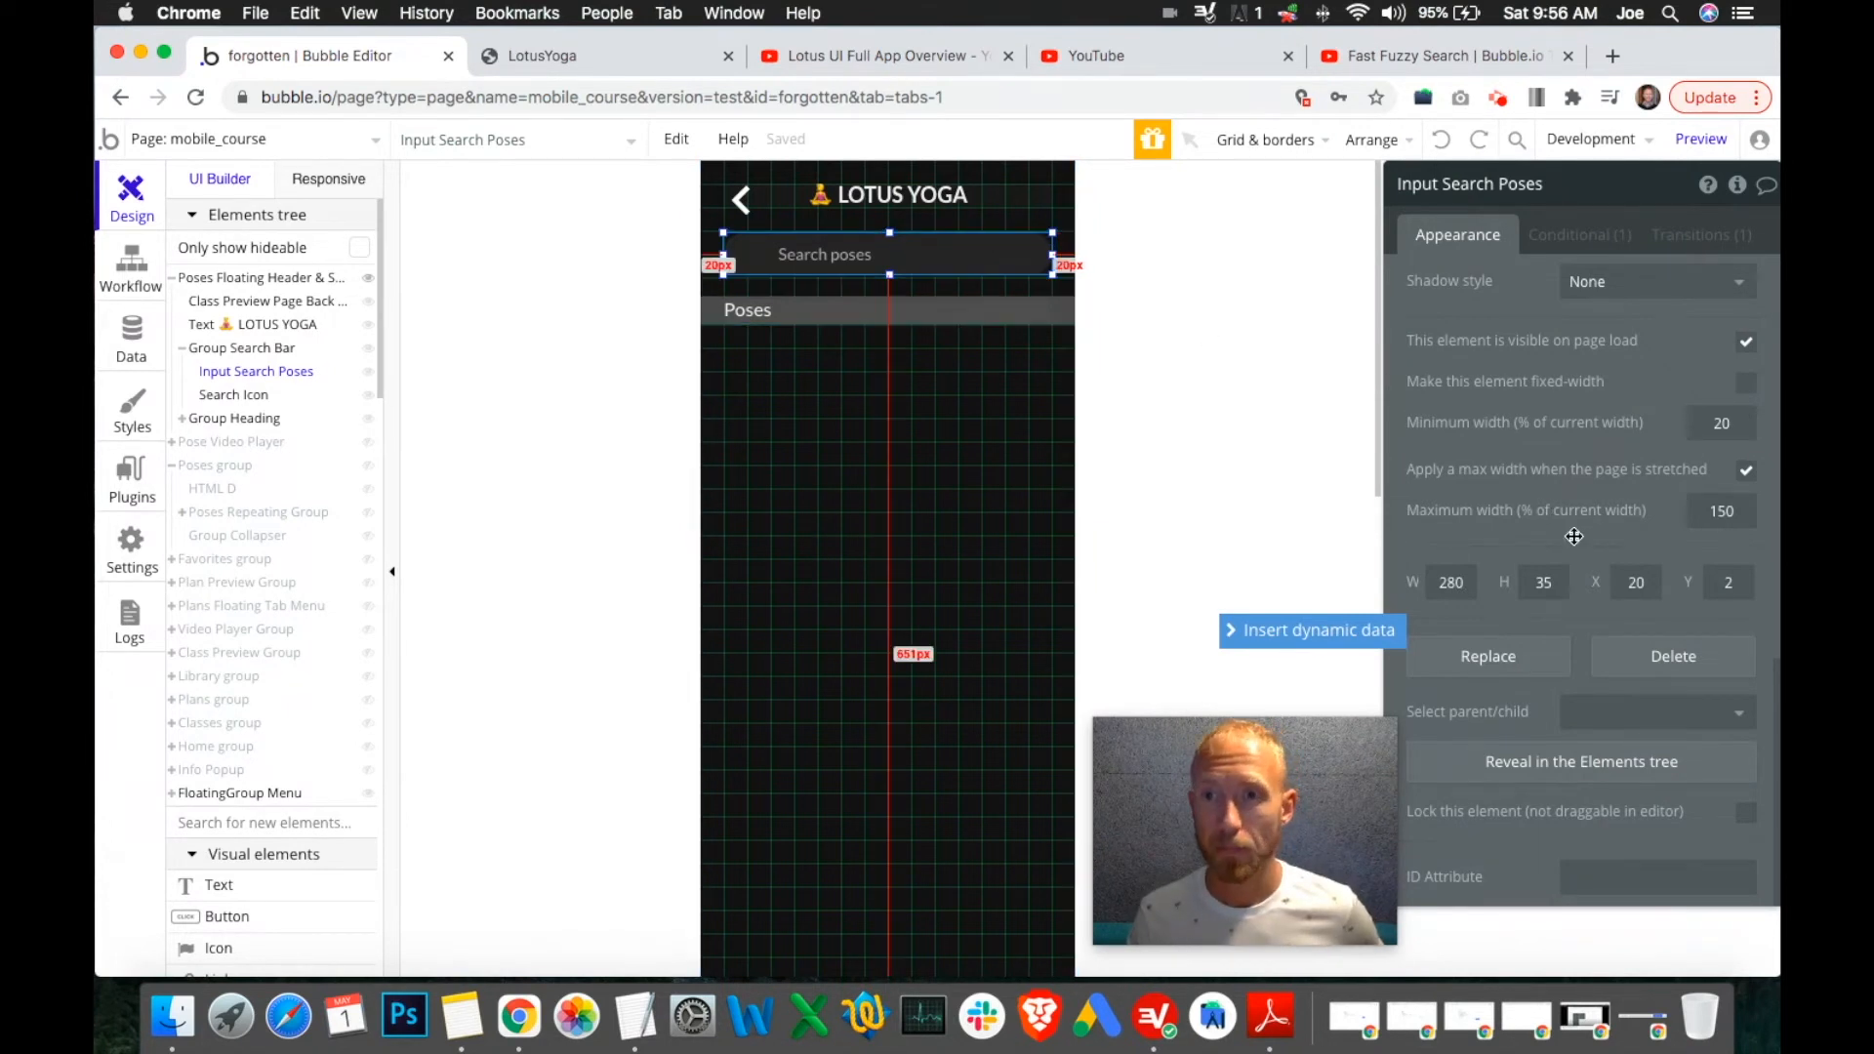
scroll(1611, 566, "up", 10)
scroll(1642, 584, "down", 5)
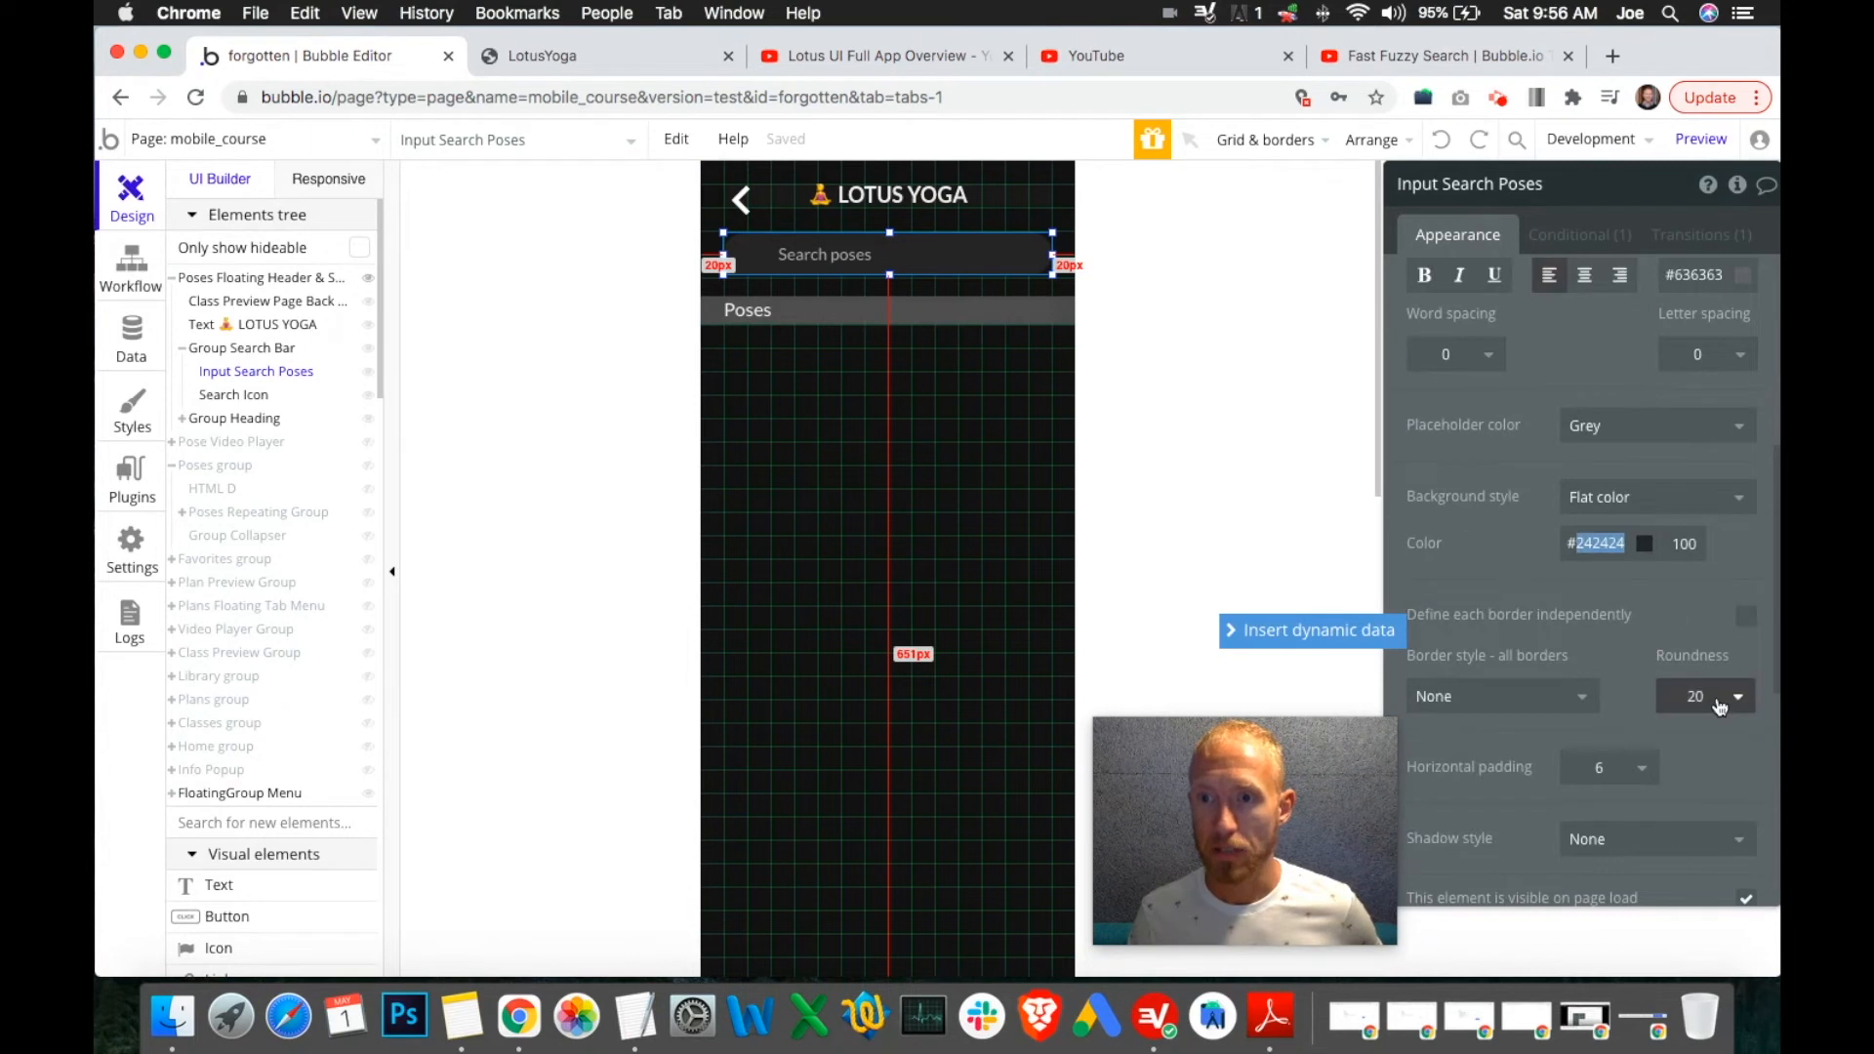
left_click(1717, 696)
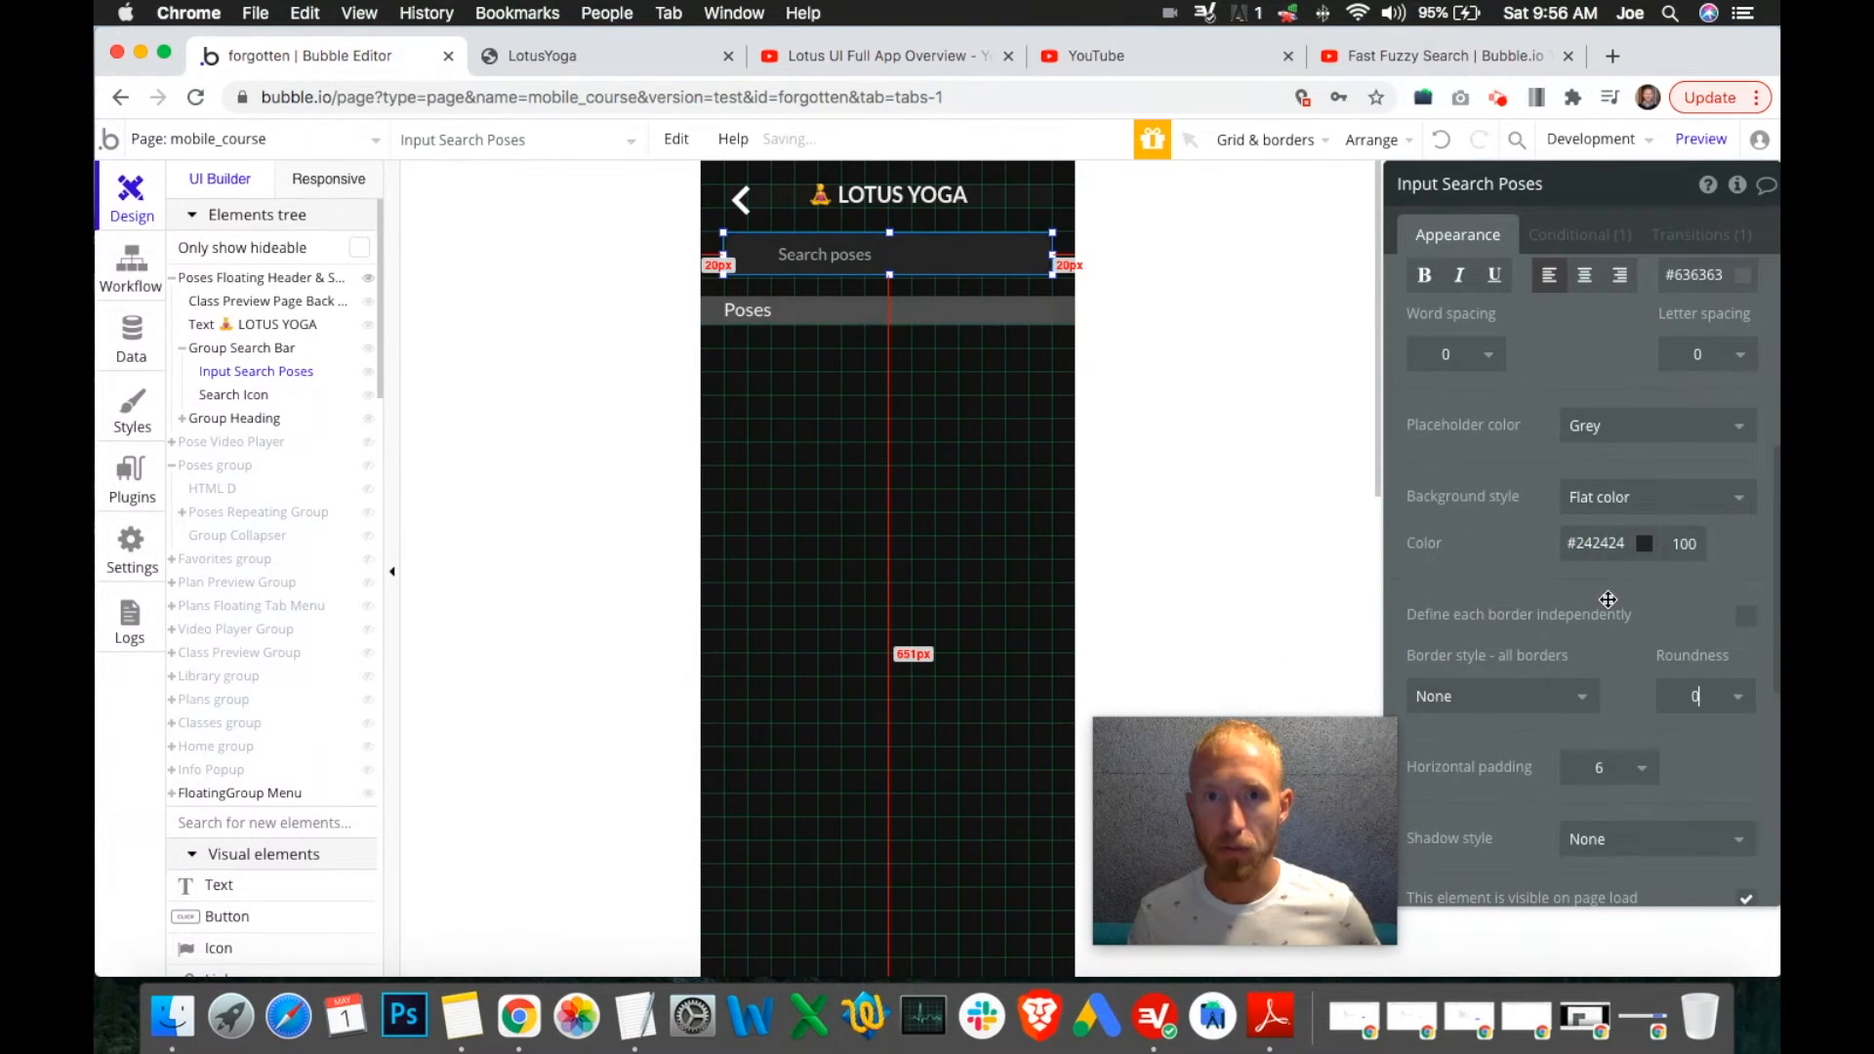
scroll(1608, 599, "up", 5)
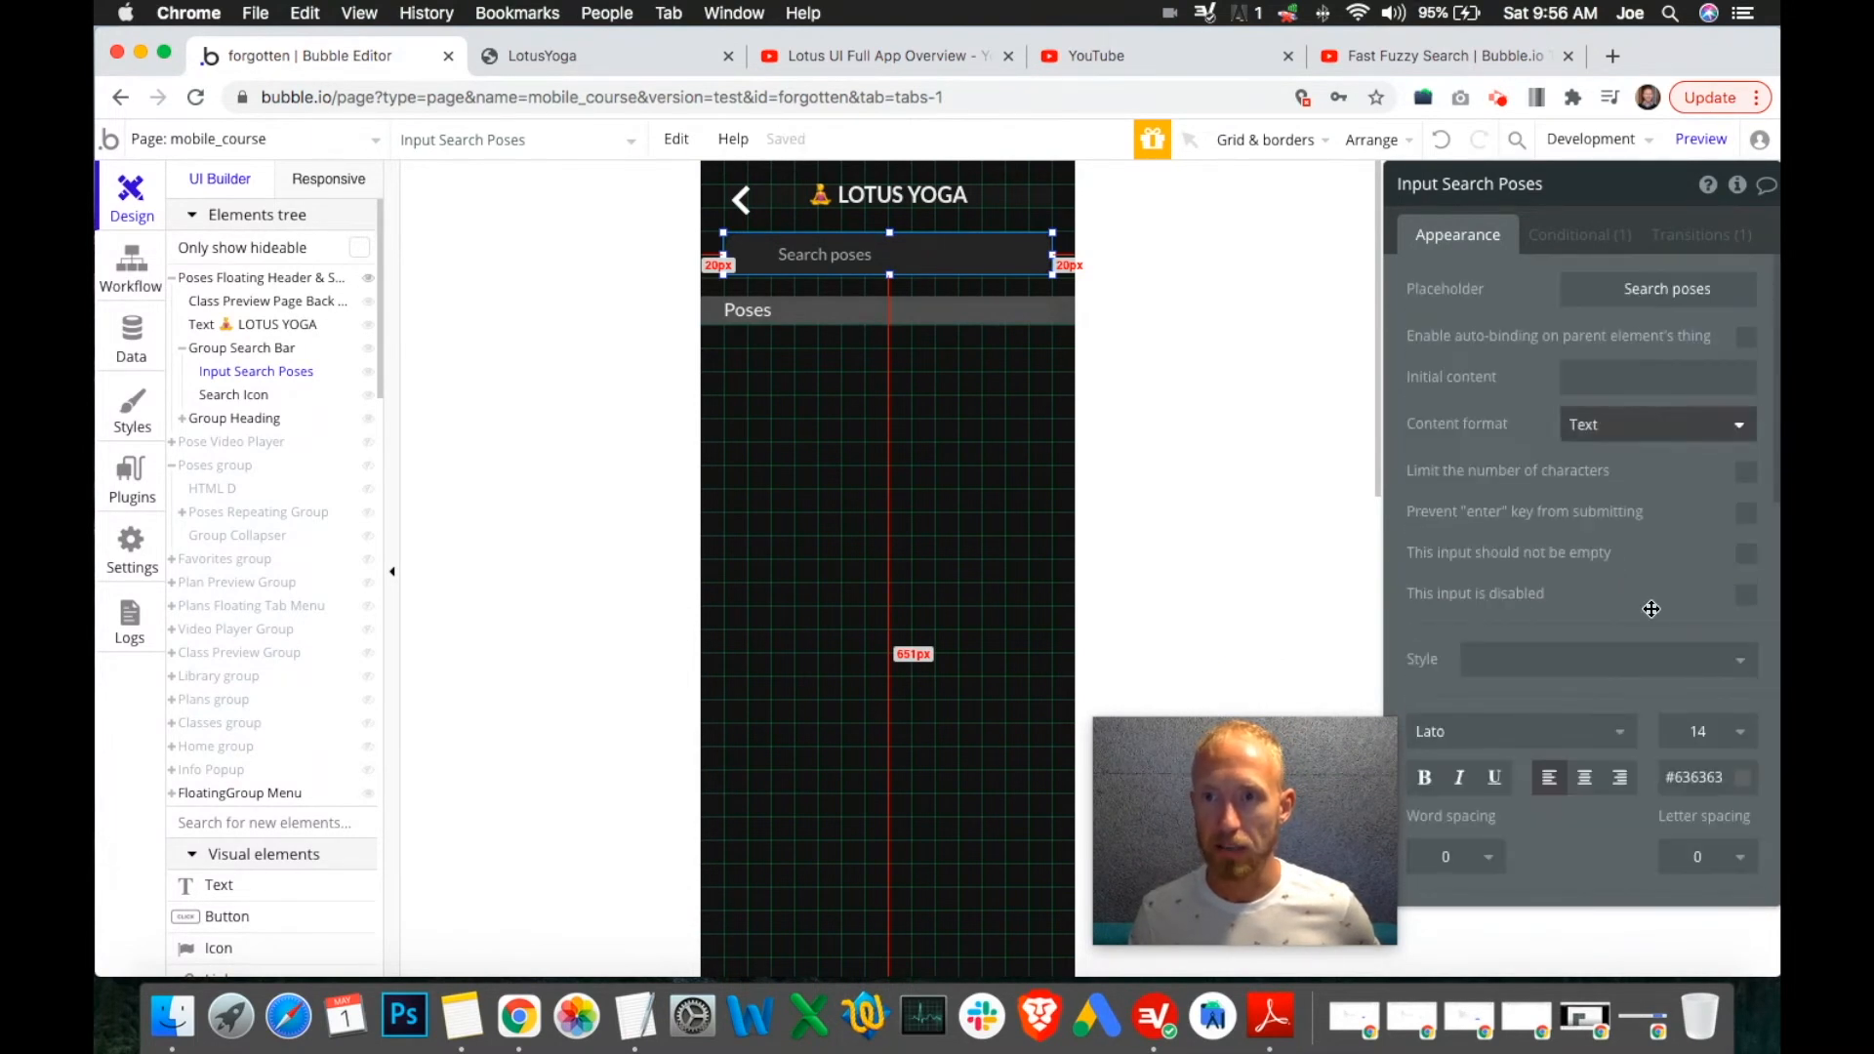
scroll(1651, 609, "down", 5)
left_click(1591, 517)
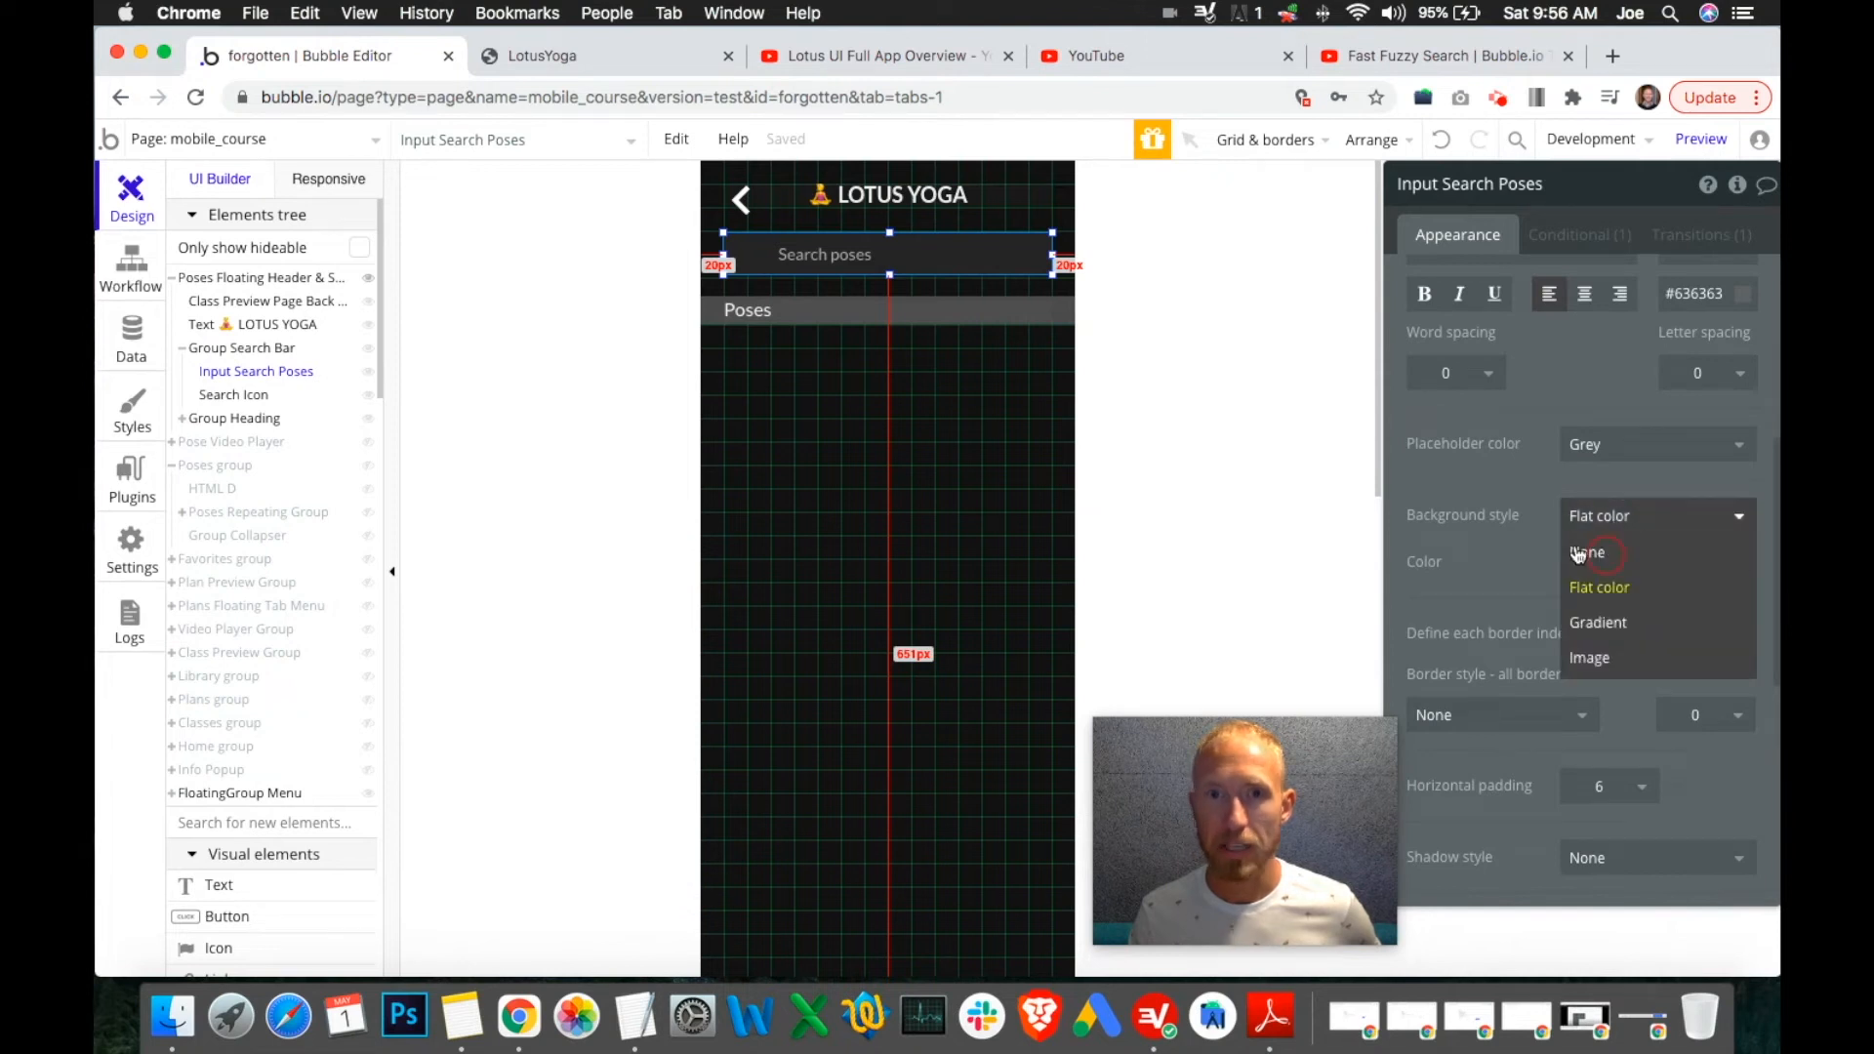
left_click(1579, 554)
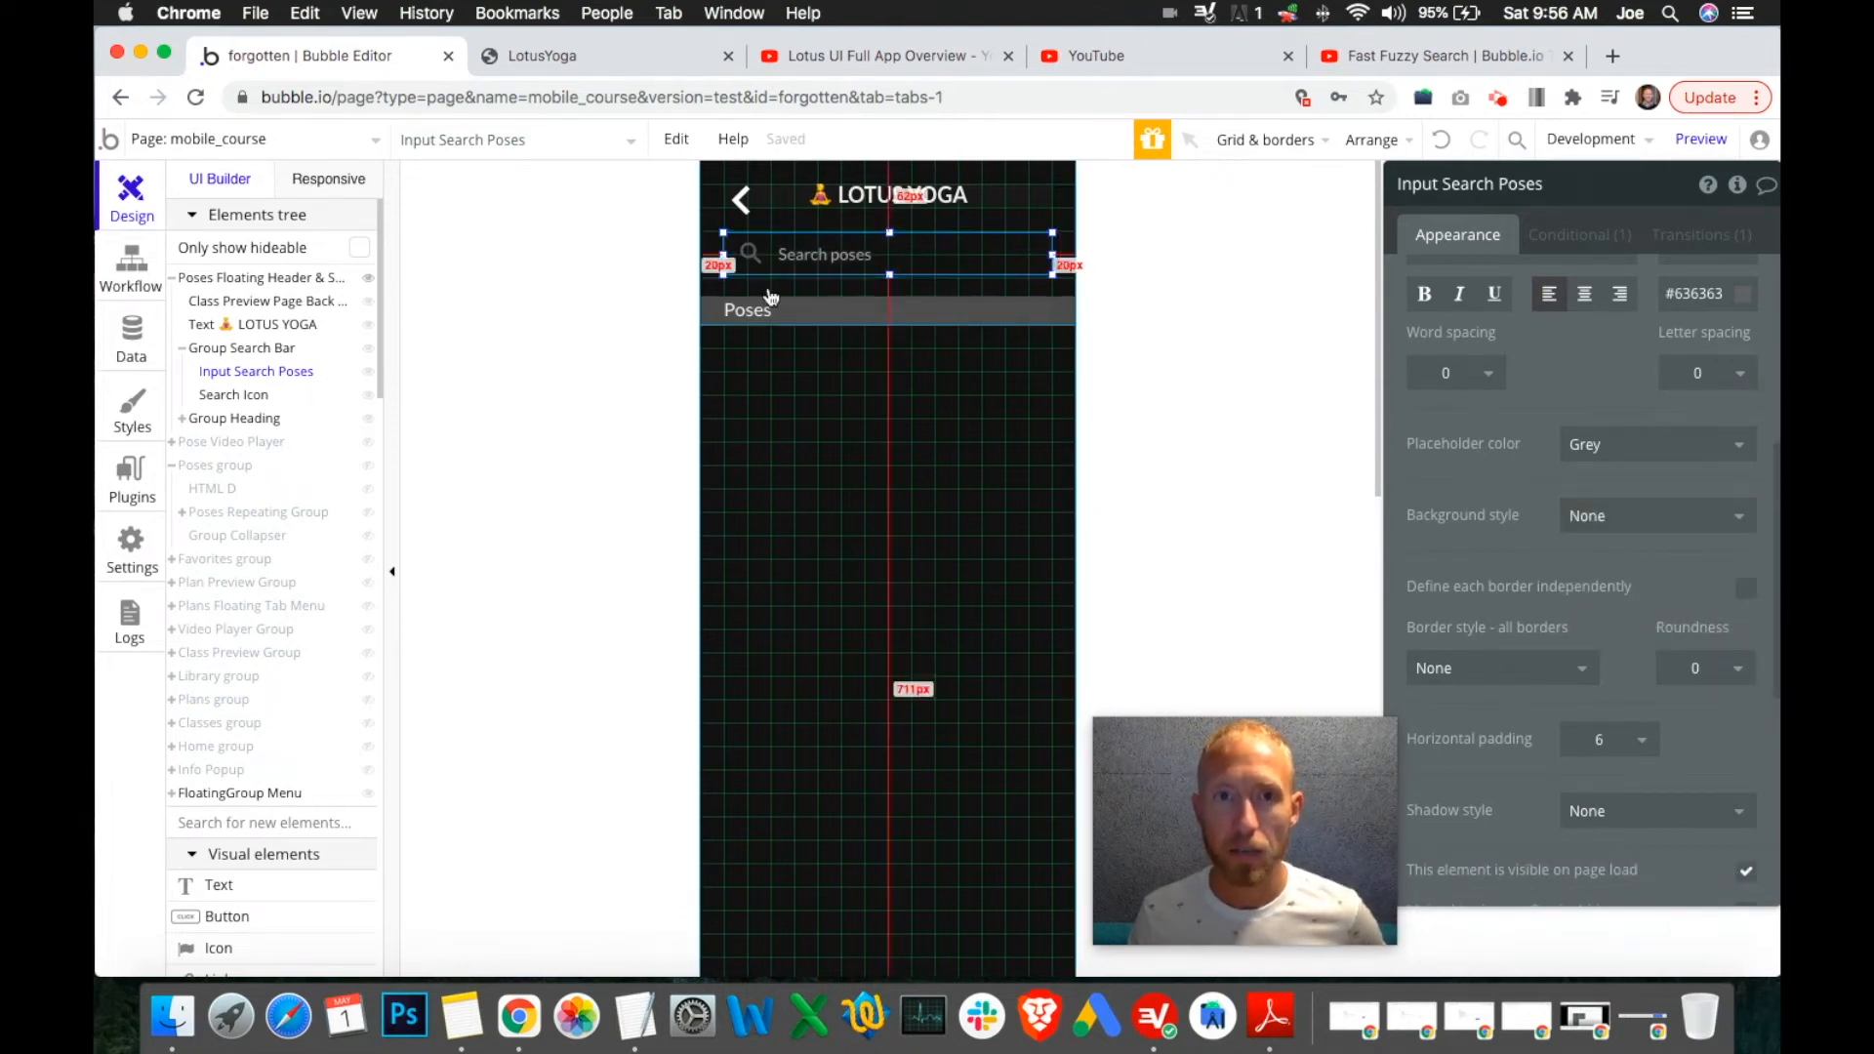
Narrow Input Search Poses from both sides to 200 px wide, starting at X 80, clear of the search icon.
left_click_drag(721, 255, 789, 252)
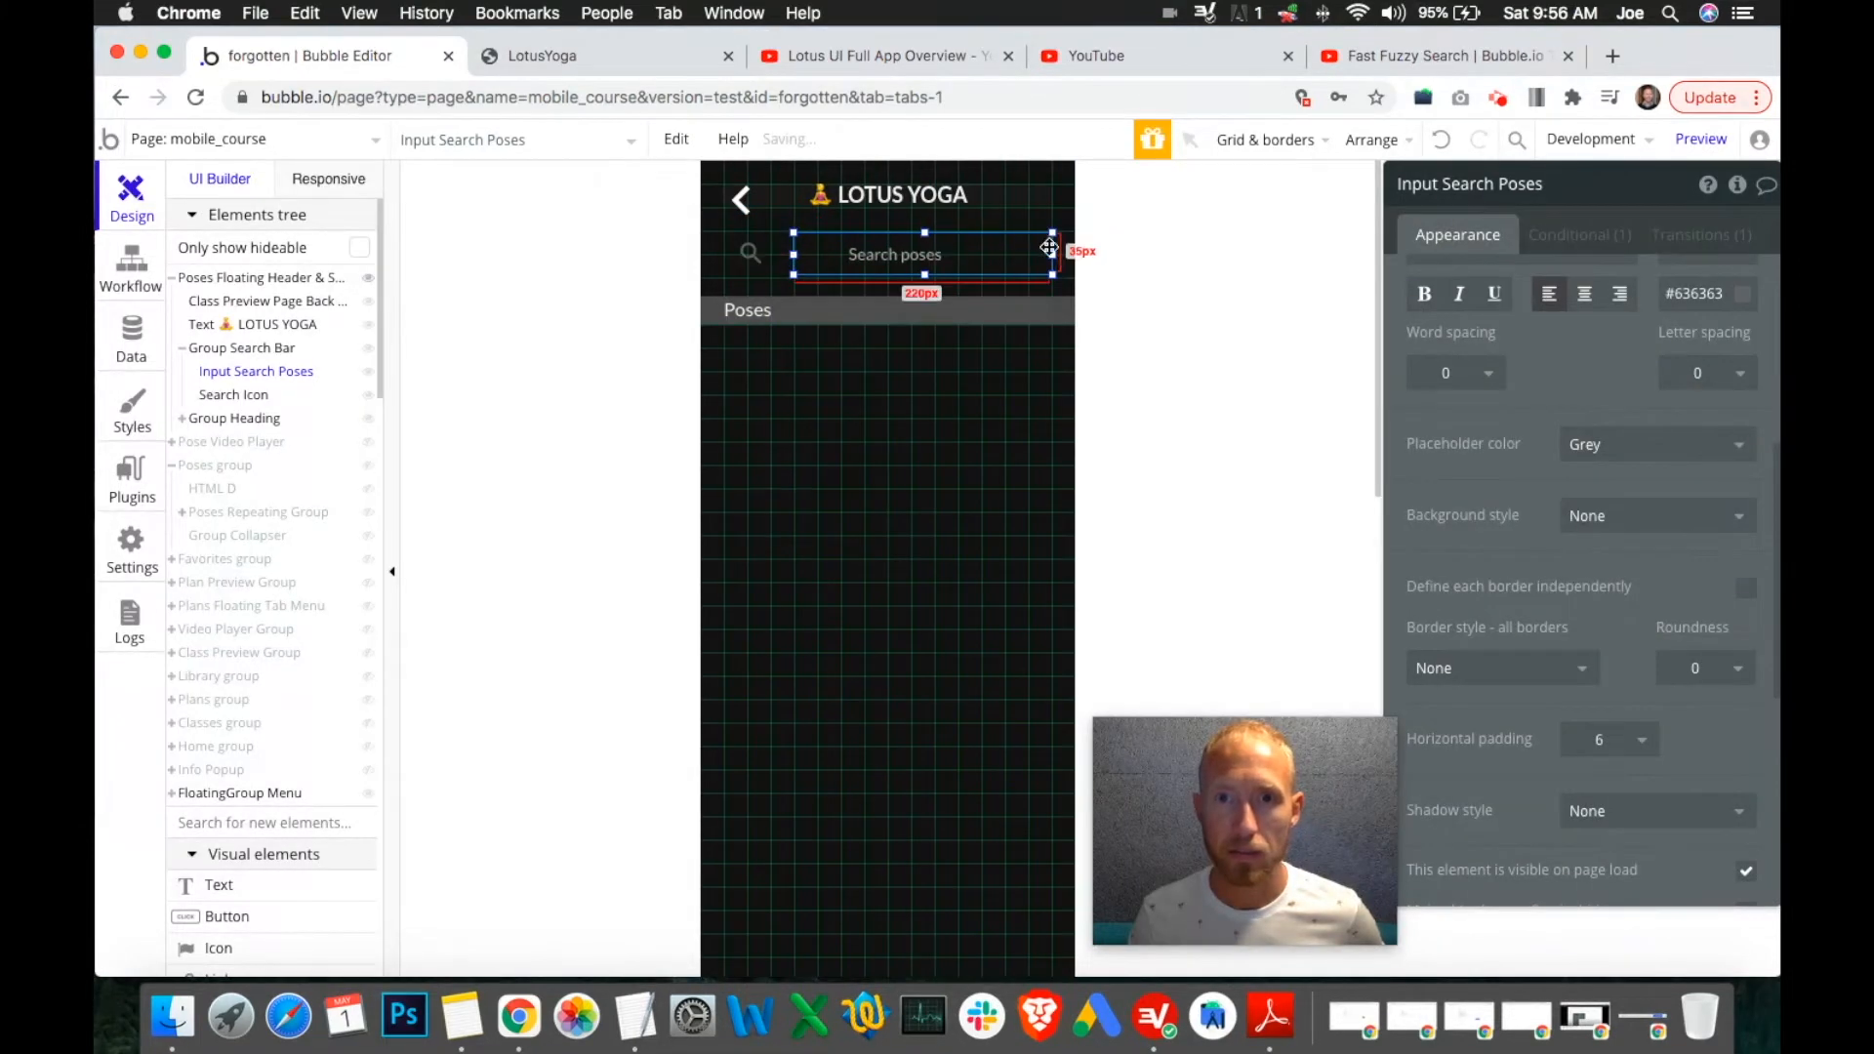
left_click_drag(1053, 258, 1030, 258)
Set the width of Group Search Bar to 280 and center the group horizontally.
left_click(1056, 262)
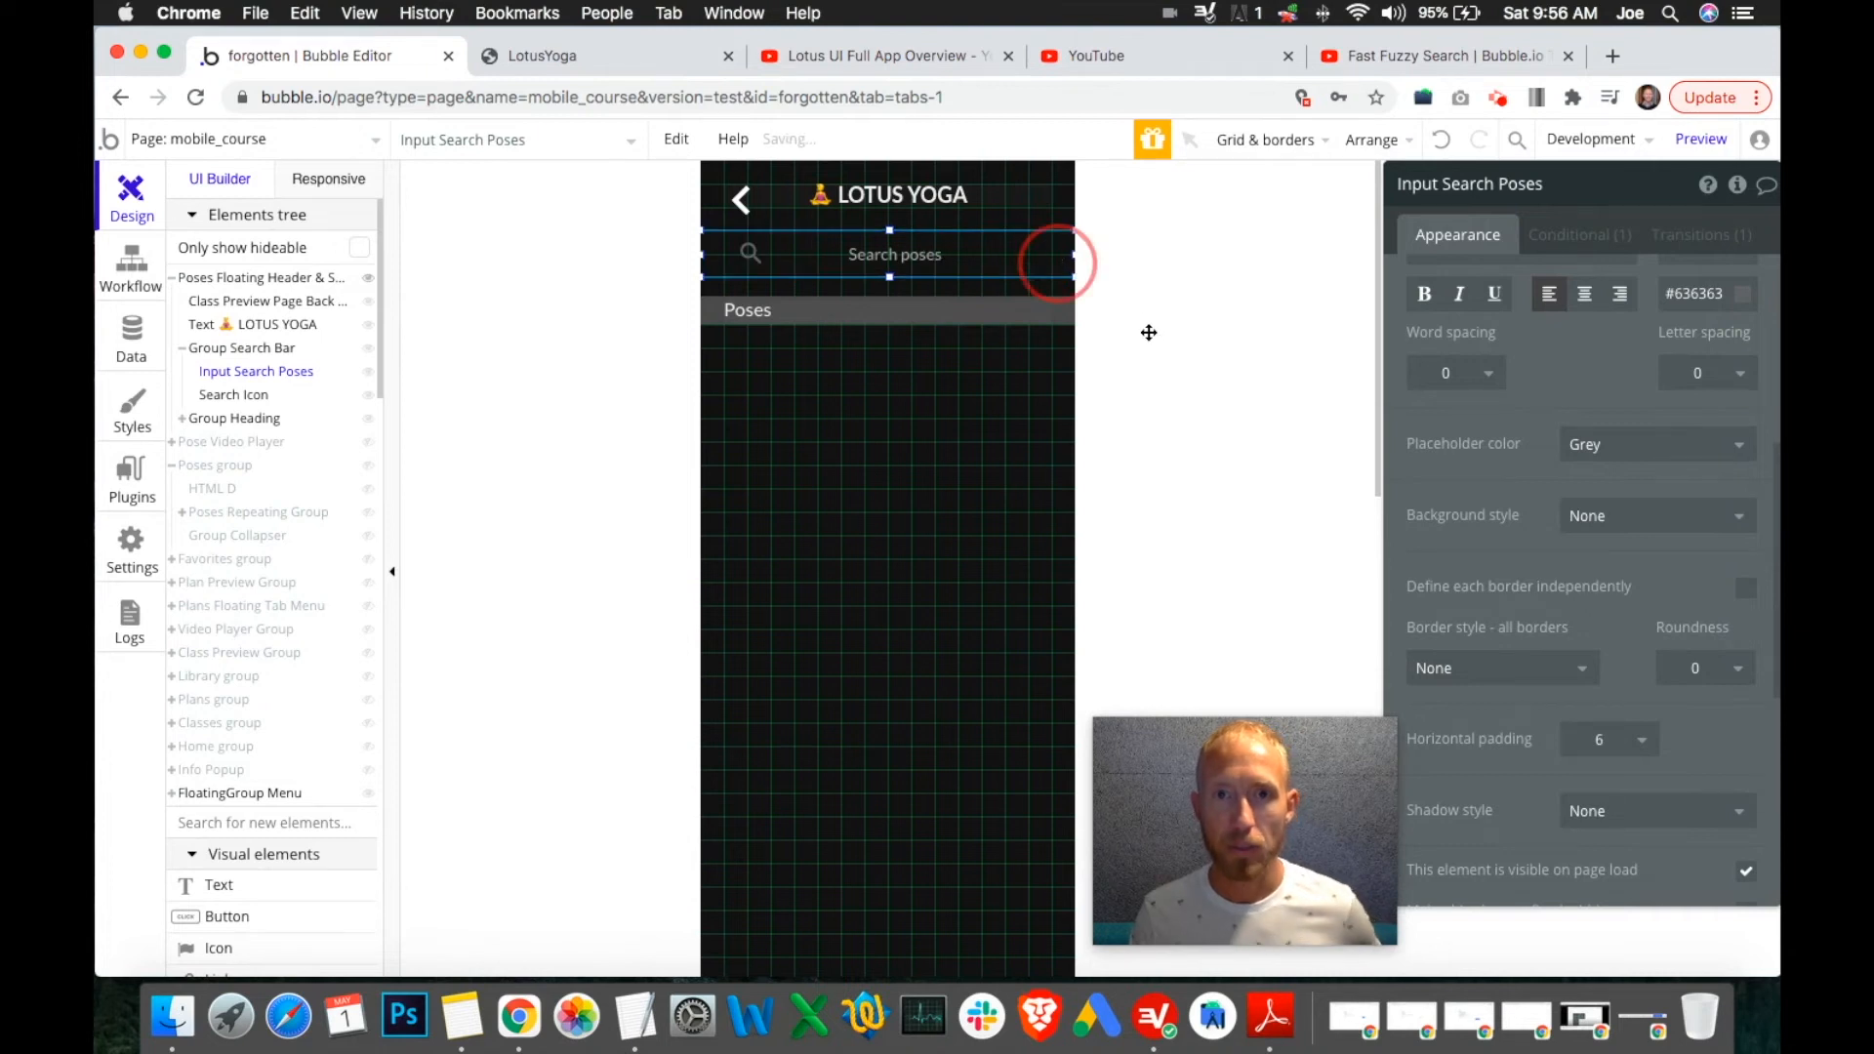
scroll(1445, 566, "down", 1)
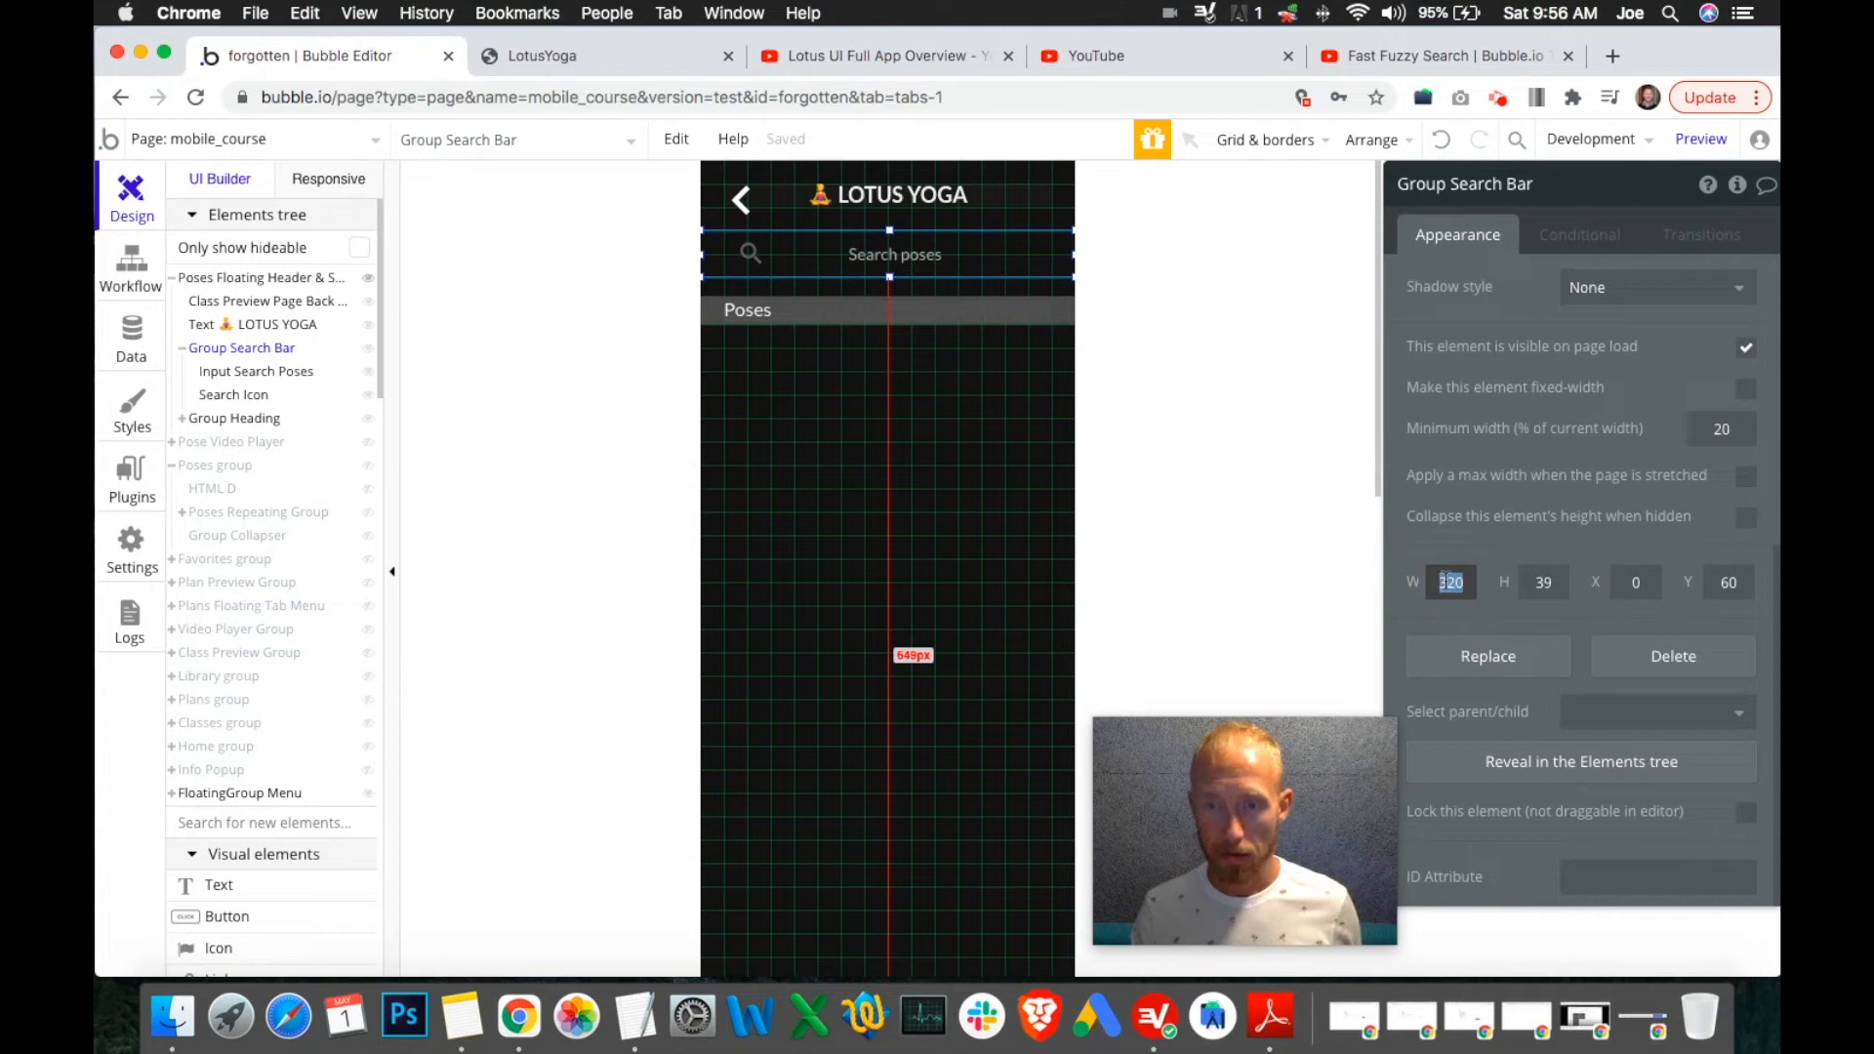
type("280")
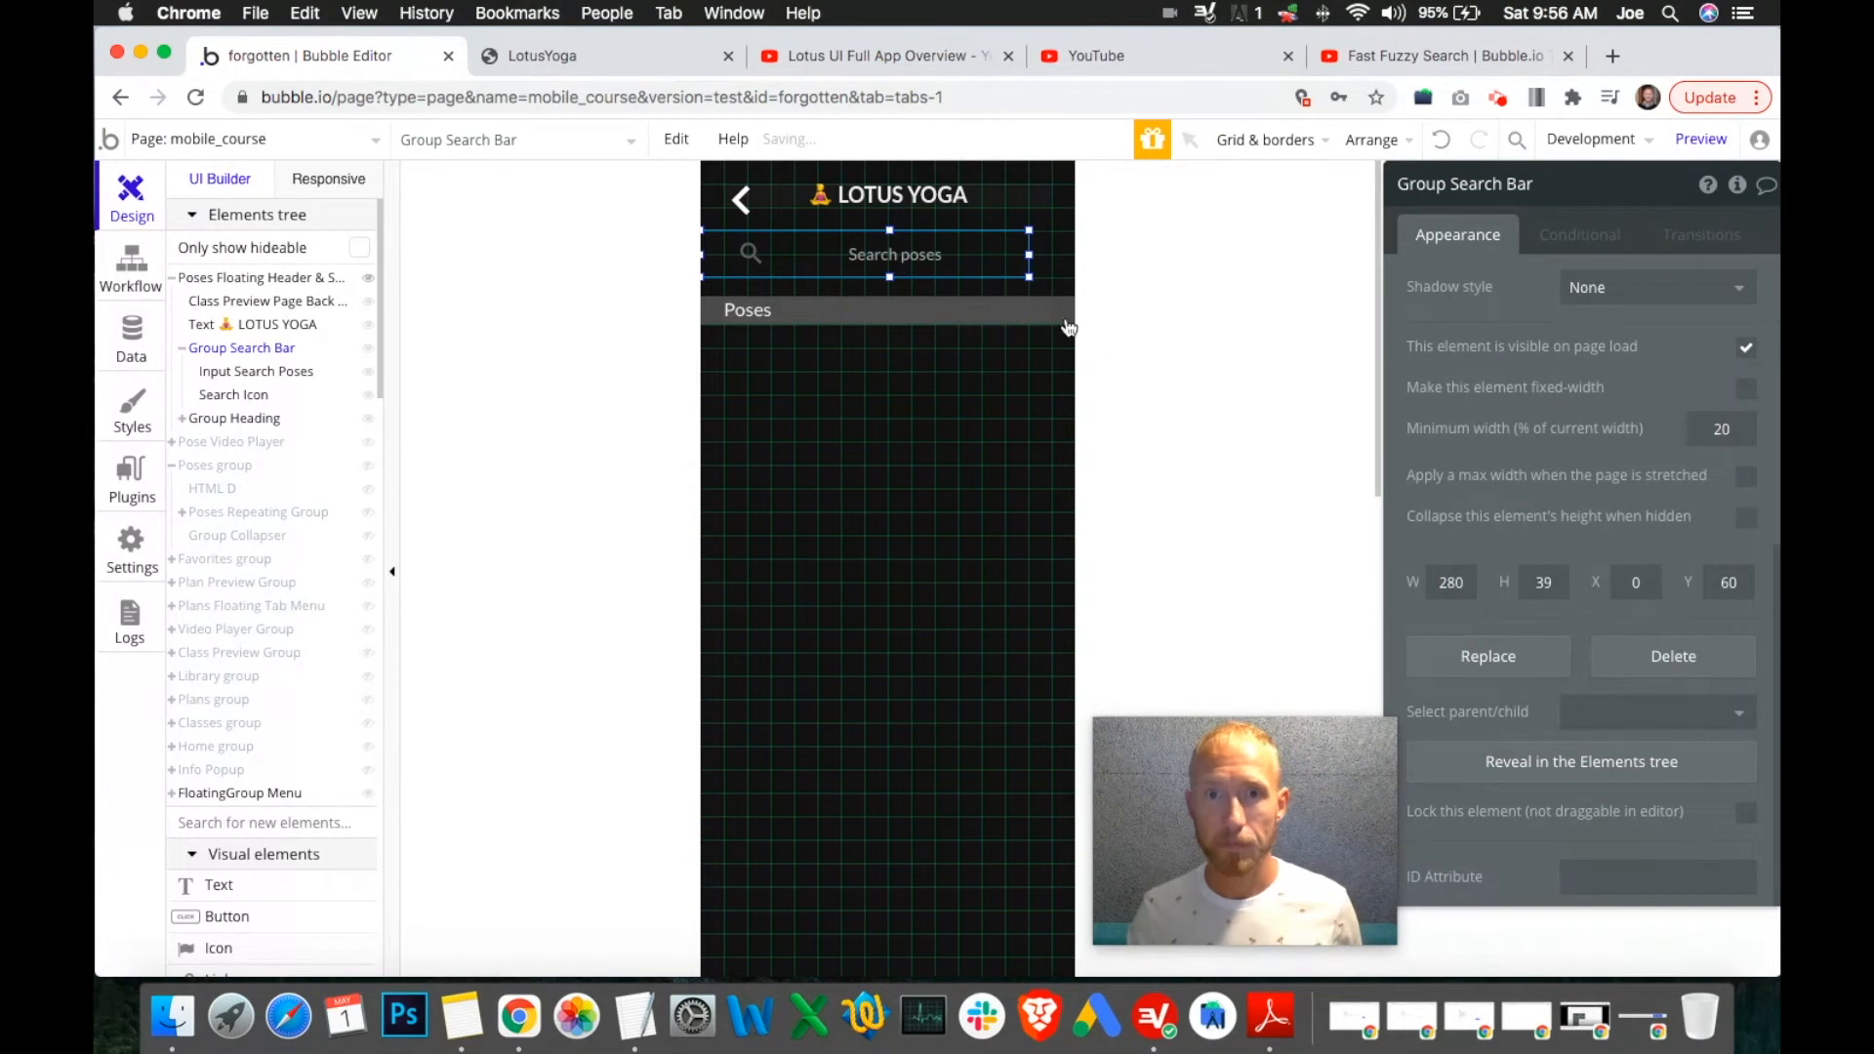
right_click(719, 249)
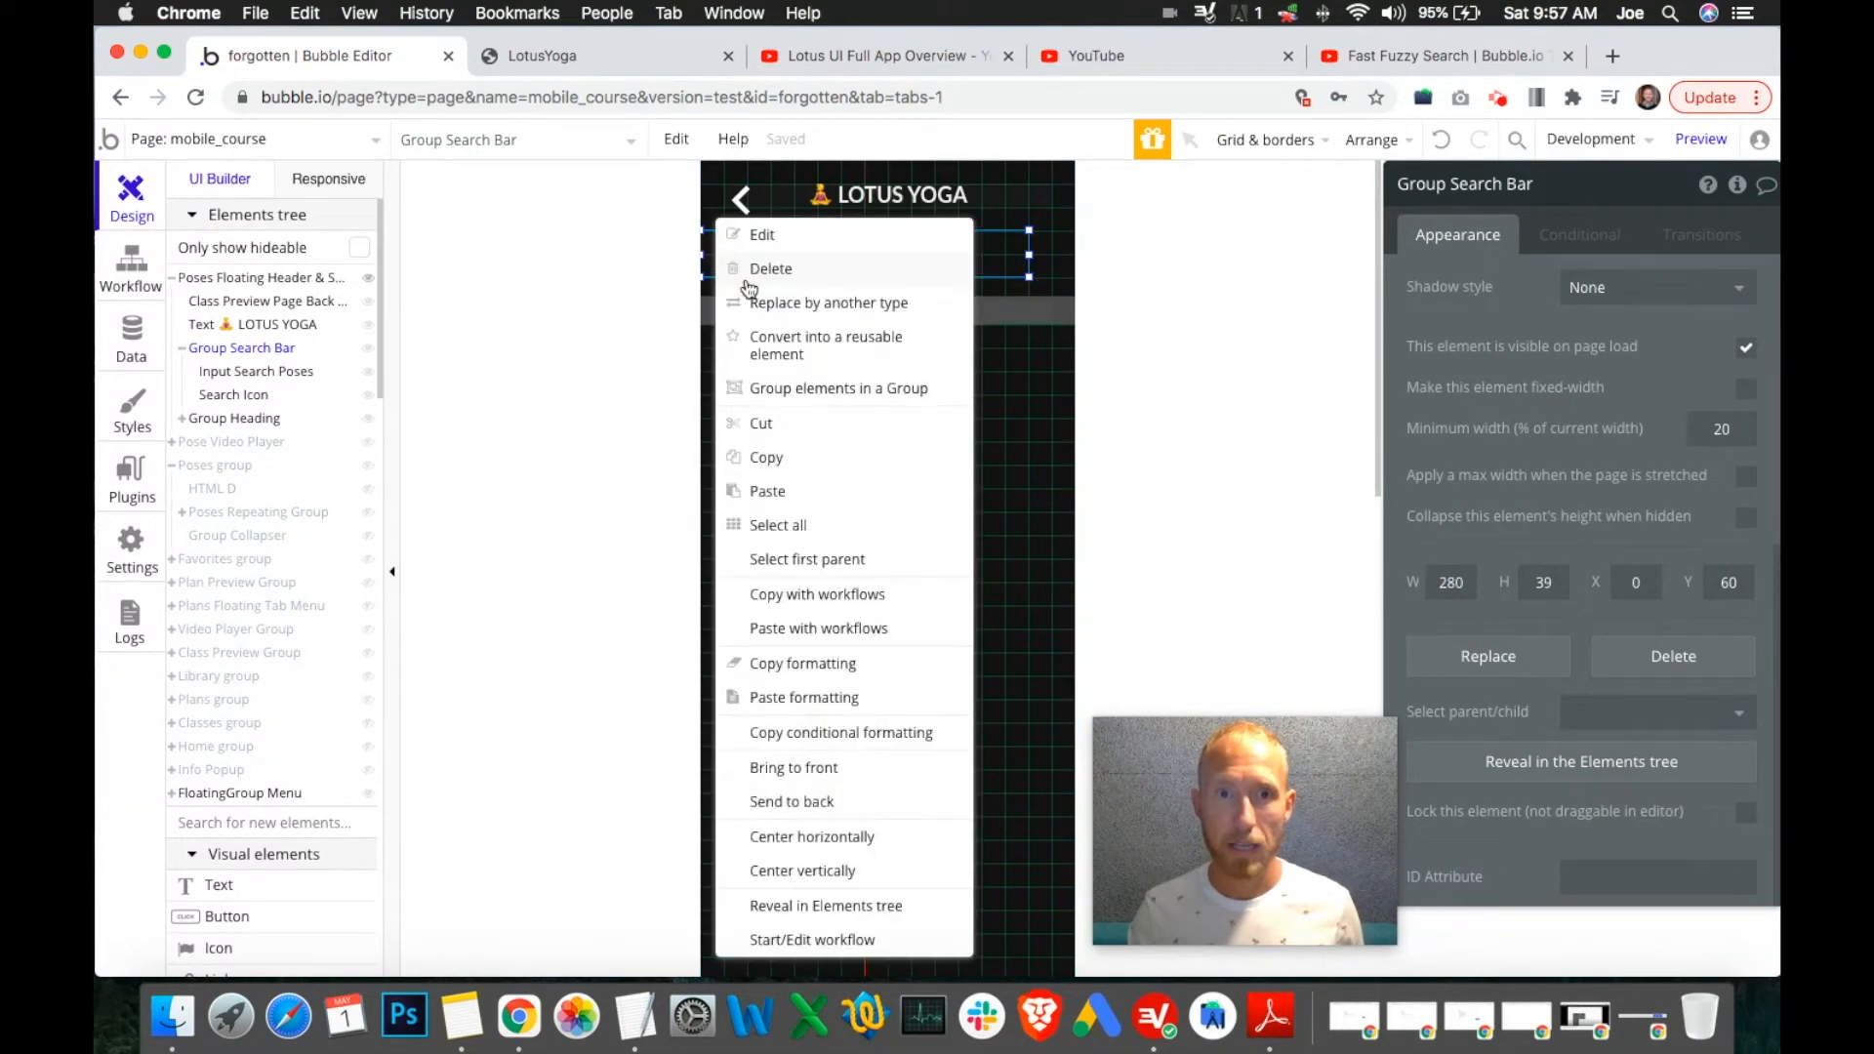
left_click(807, 836)
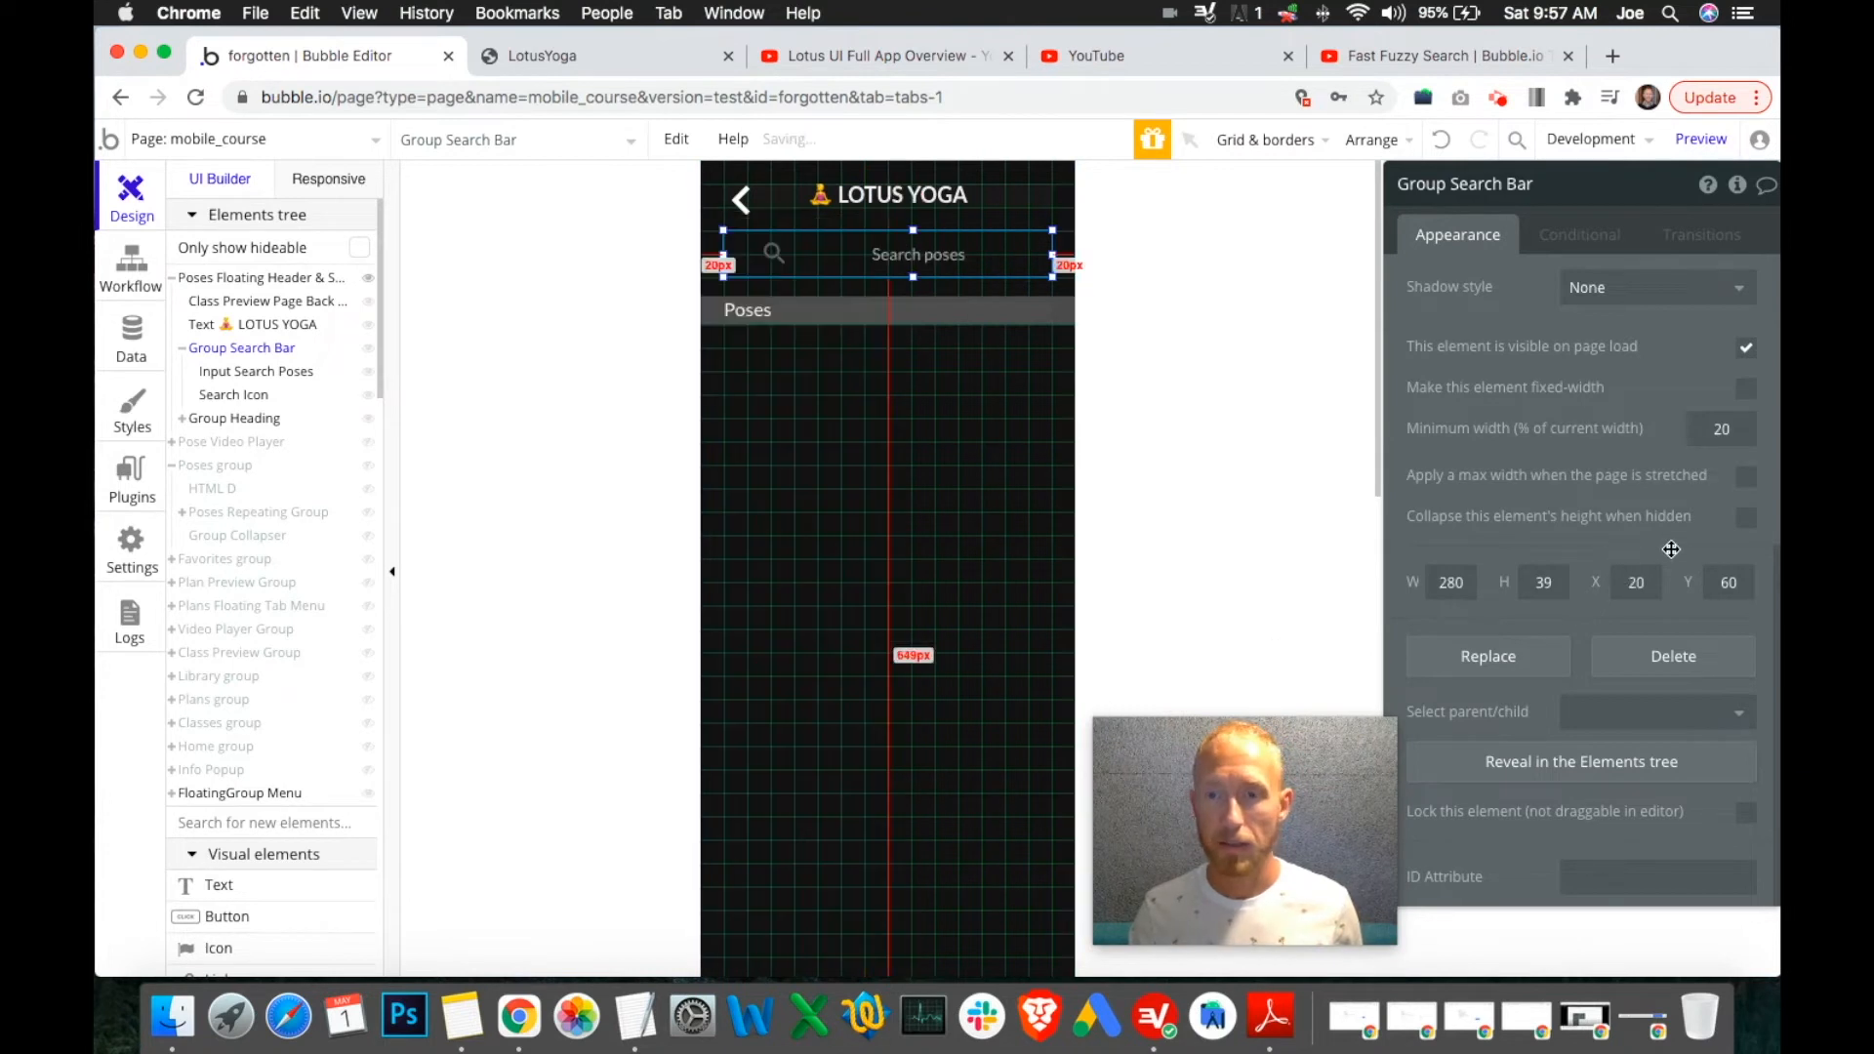
Set the roundness of Group Search Bar to 20 and its height to 40.
scroll(1671, 550, "up", 5)
left_click(1567, 434)
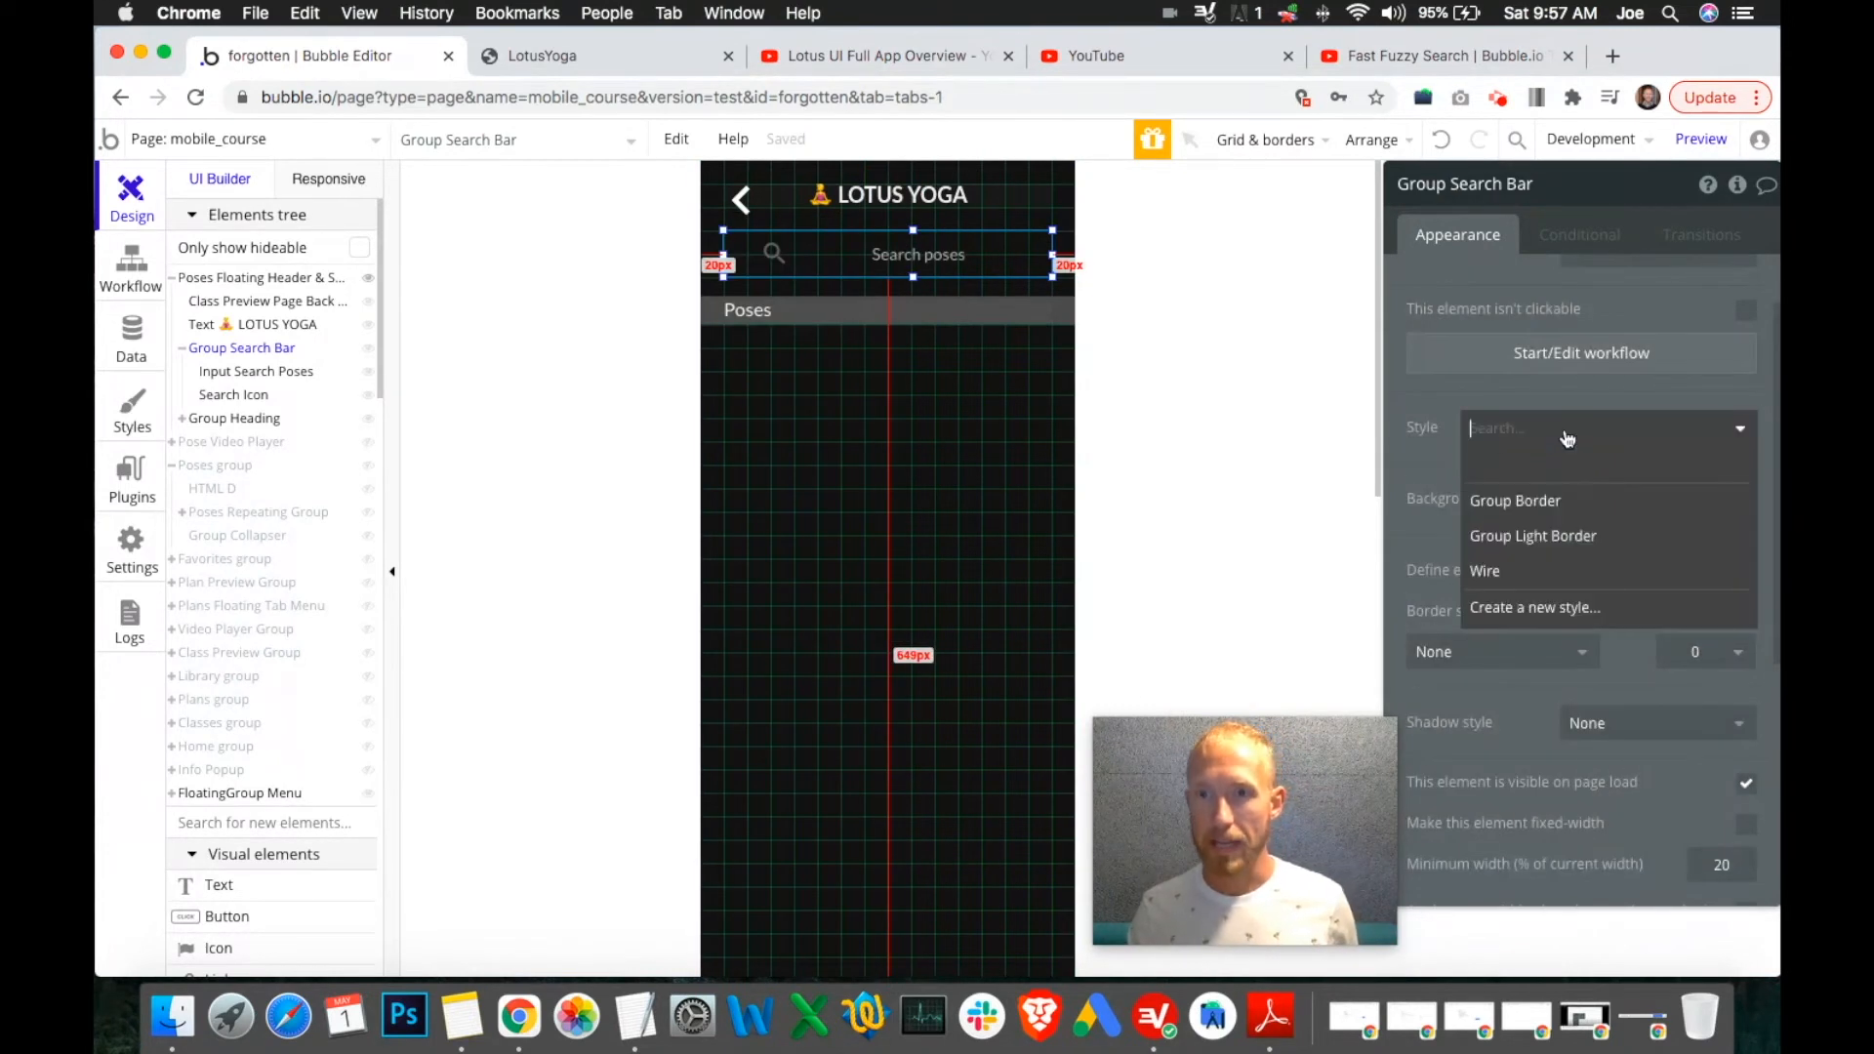
scroll(1435, 439, "down", 4)
left_click(1606, 422)
left_click(1513, 359)
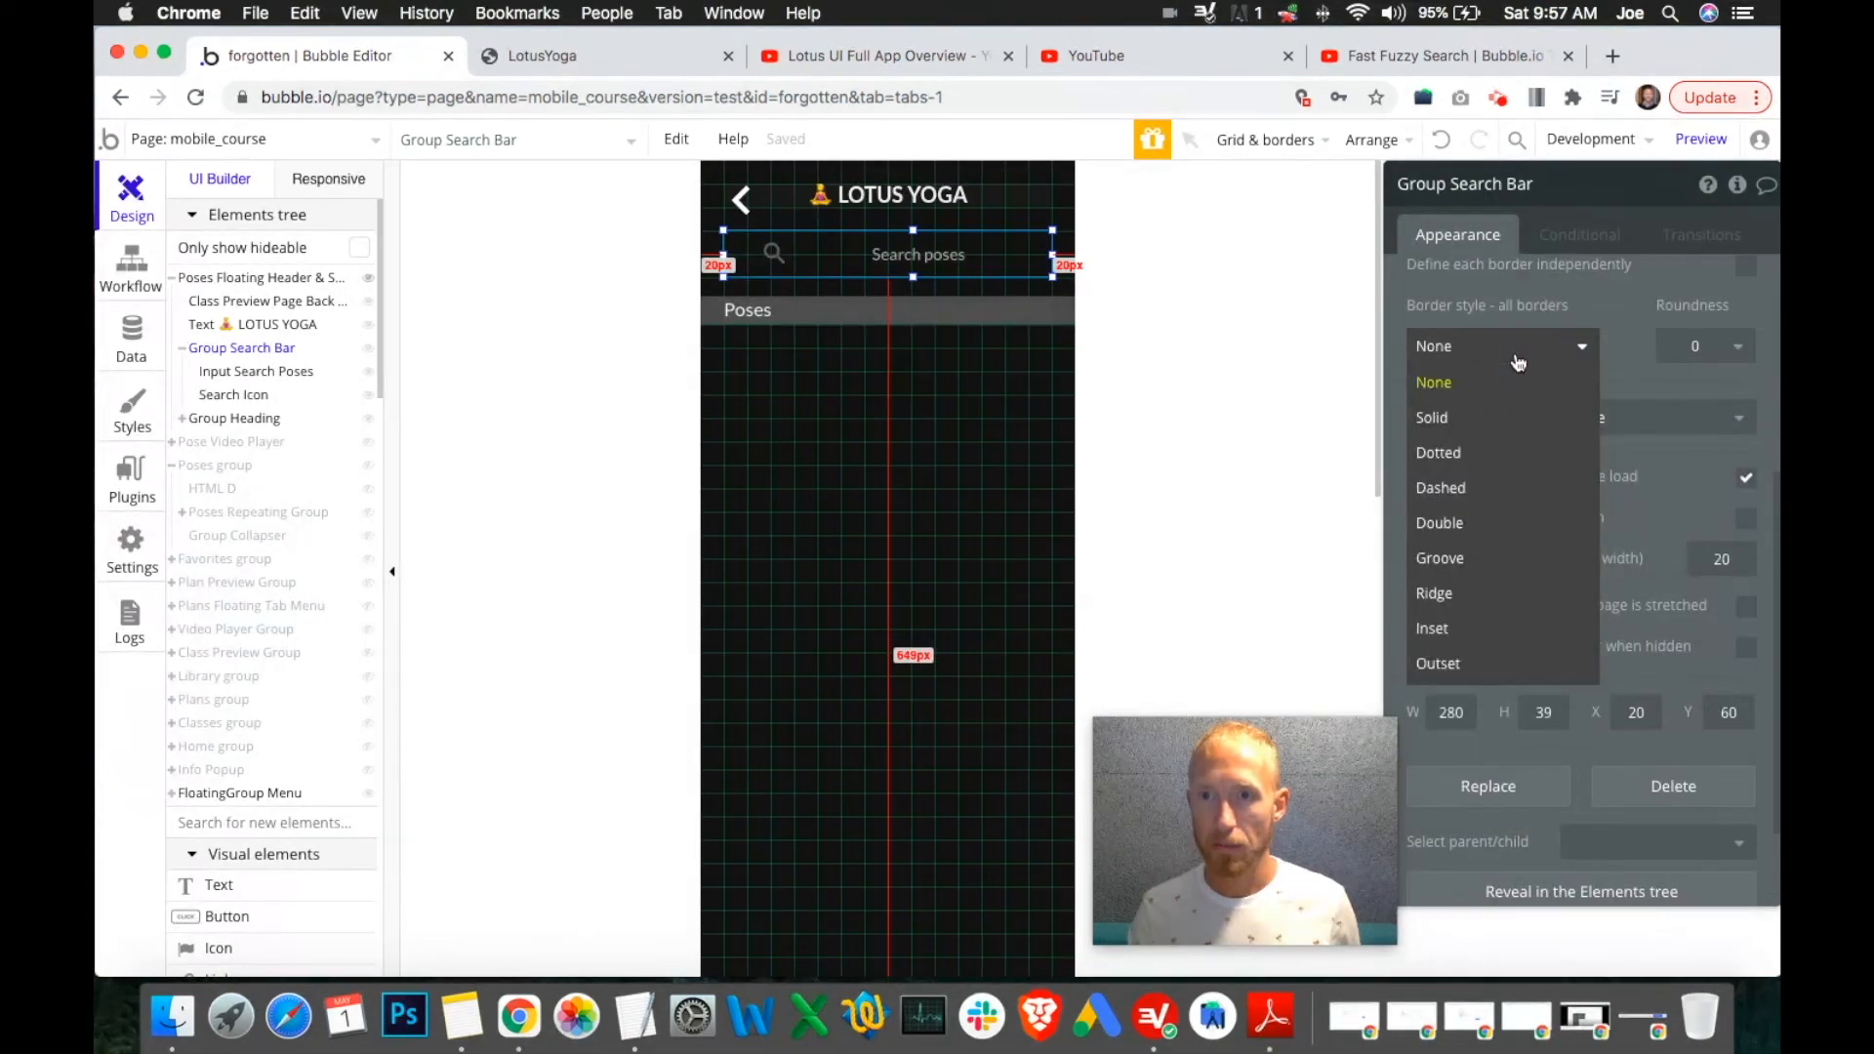
left_click(1699, 346)
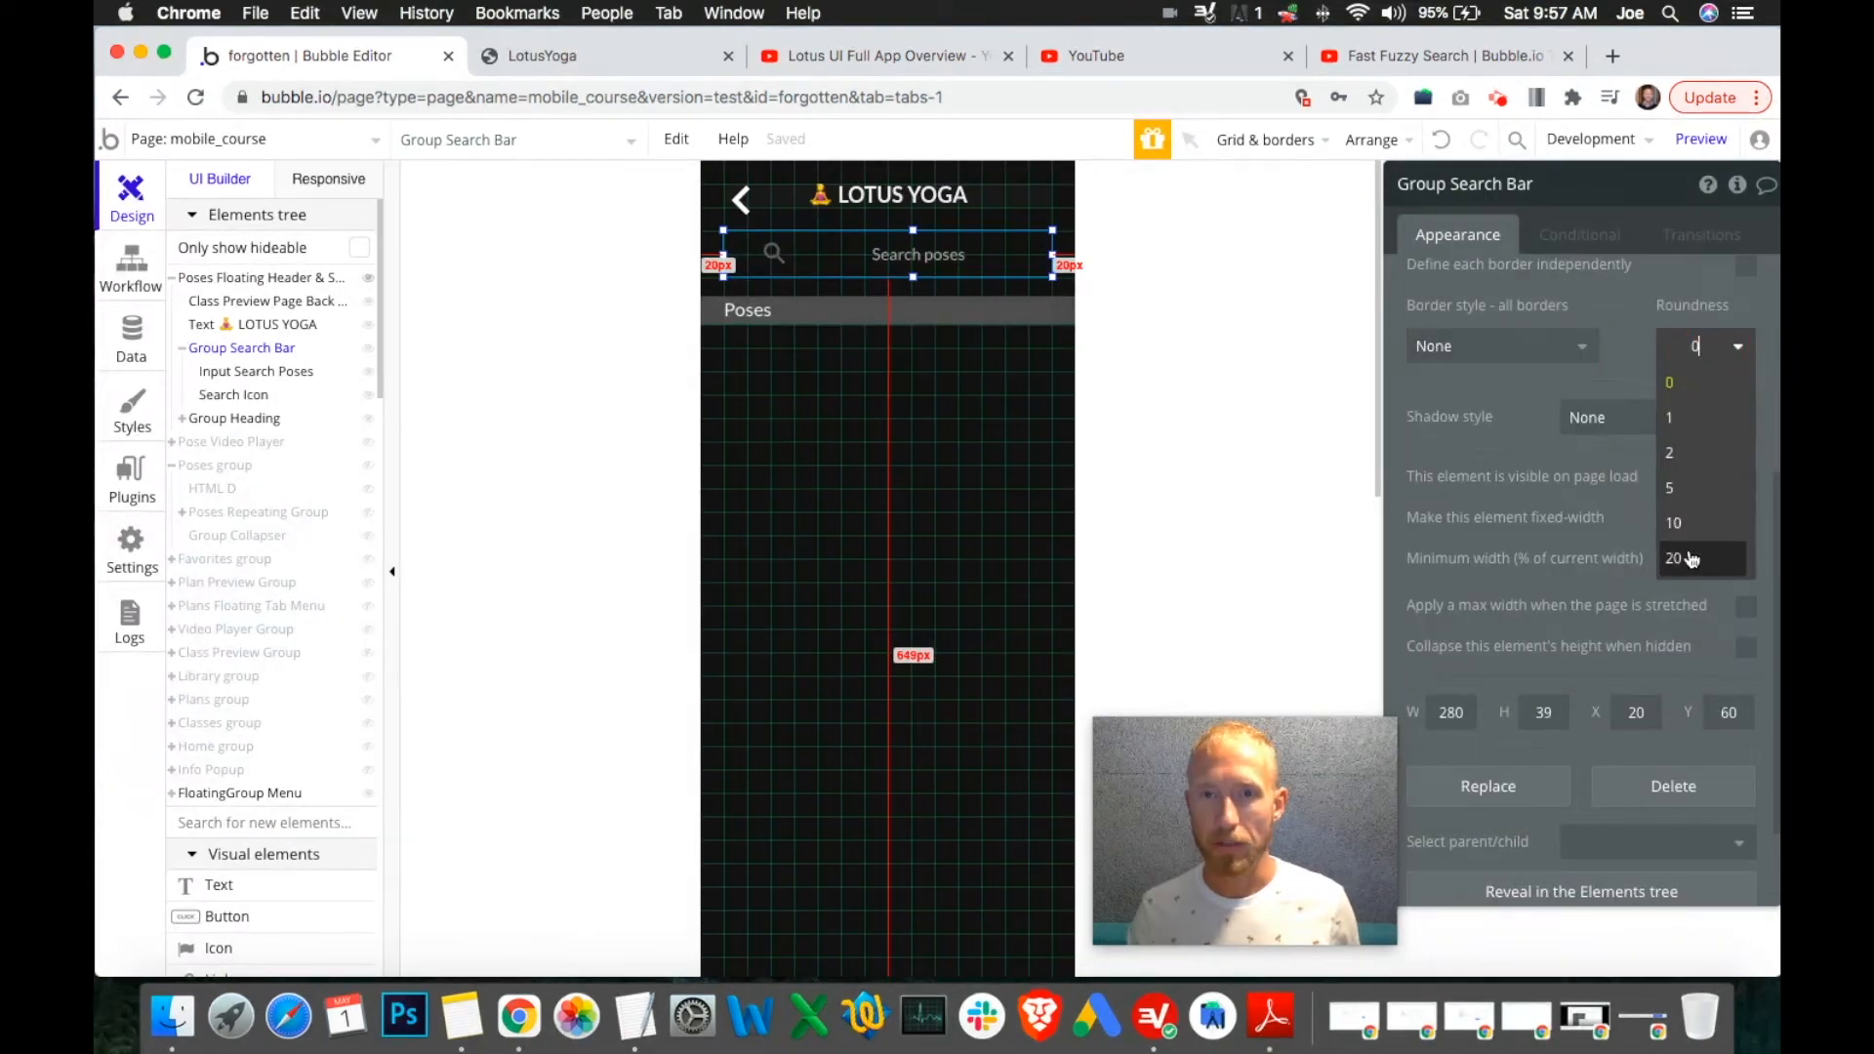
left_click(1688, 558)
scroll(1586, 560, "down", 3)
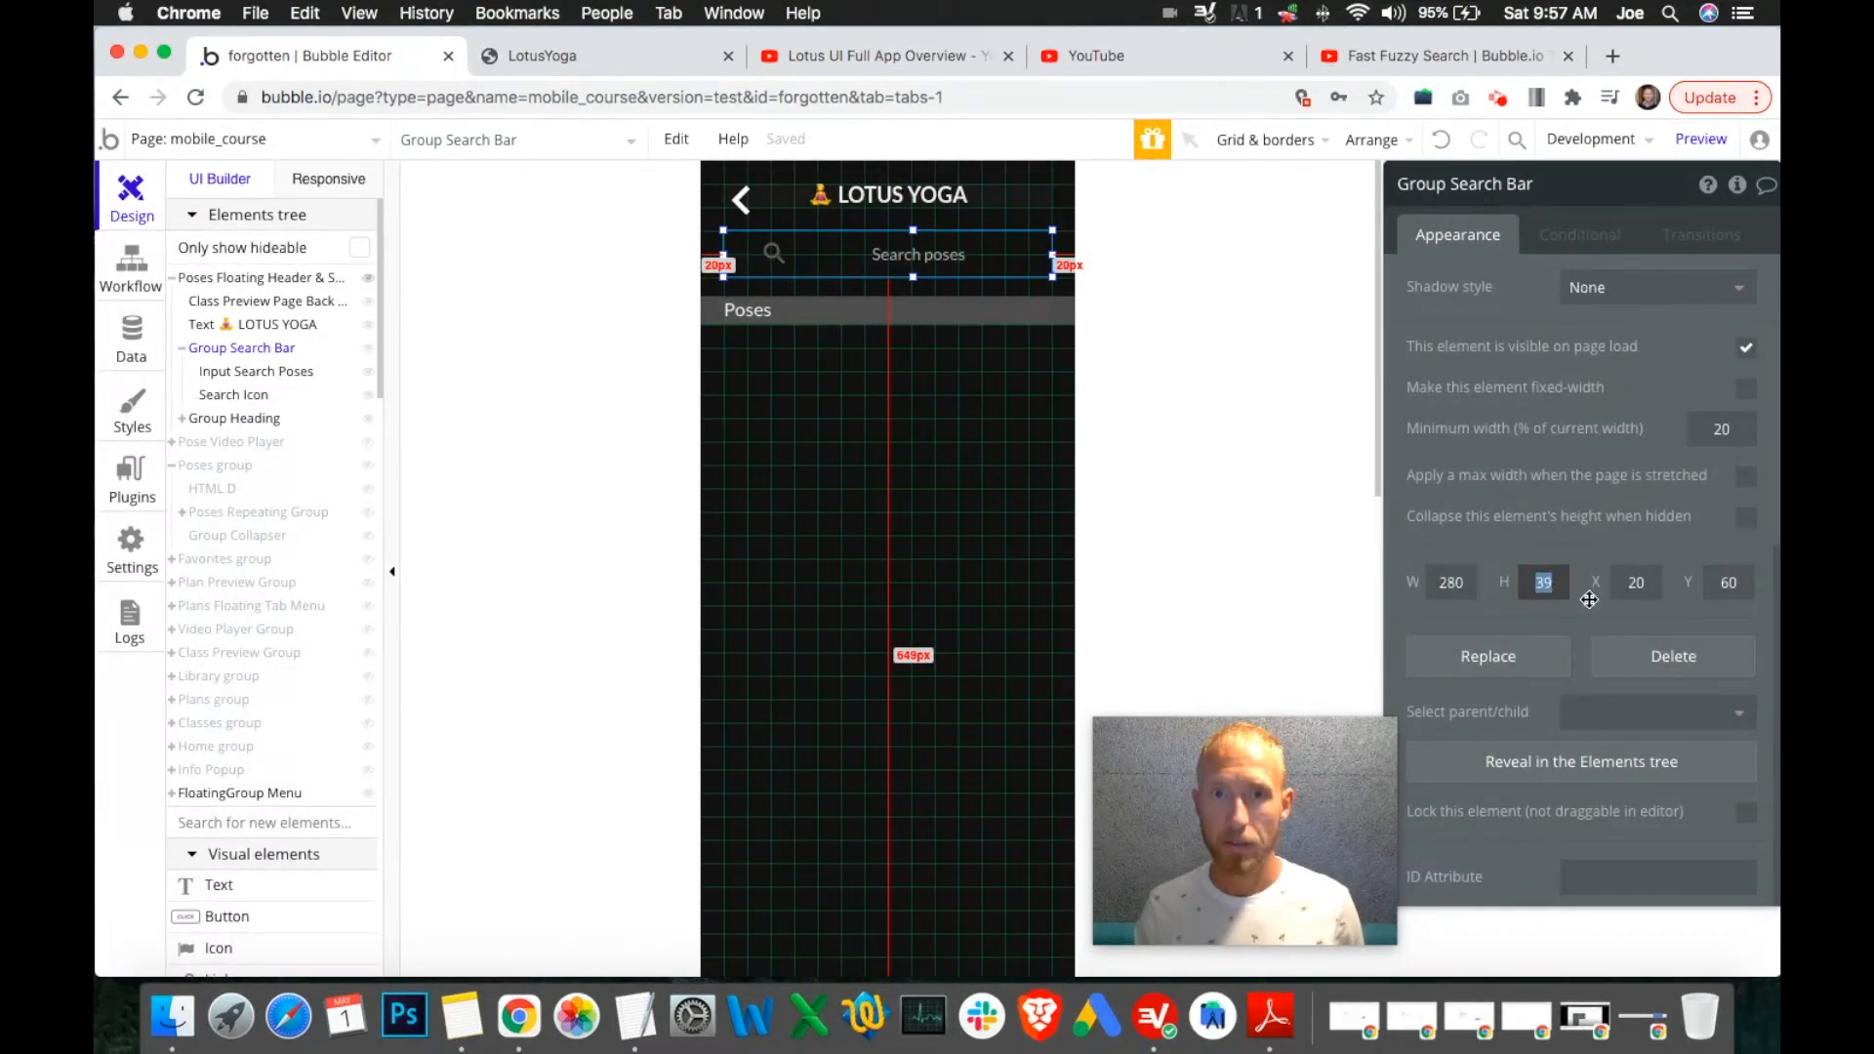
type("40")
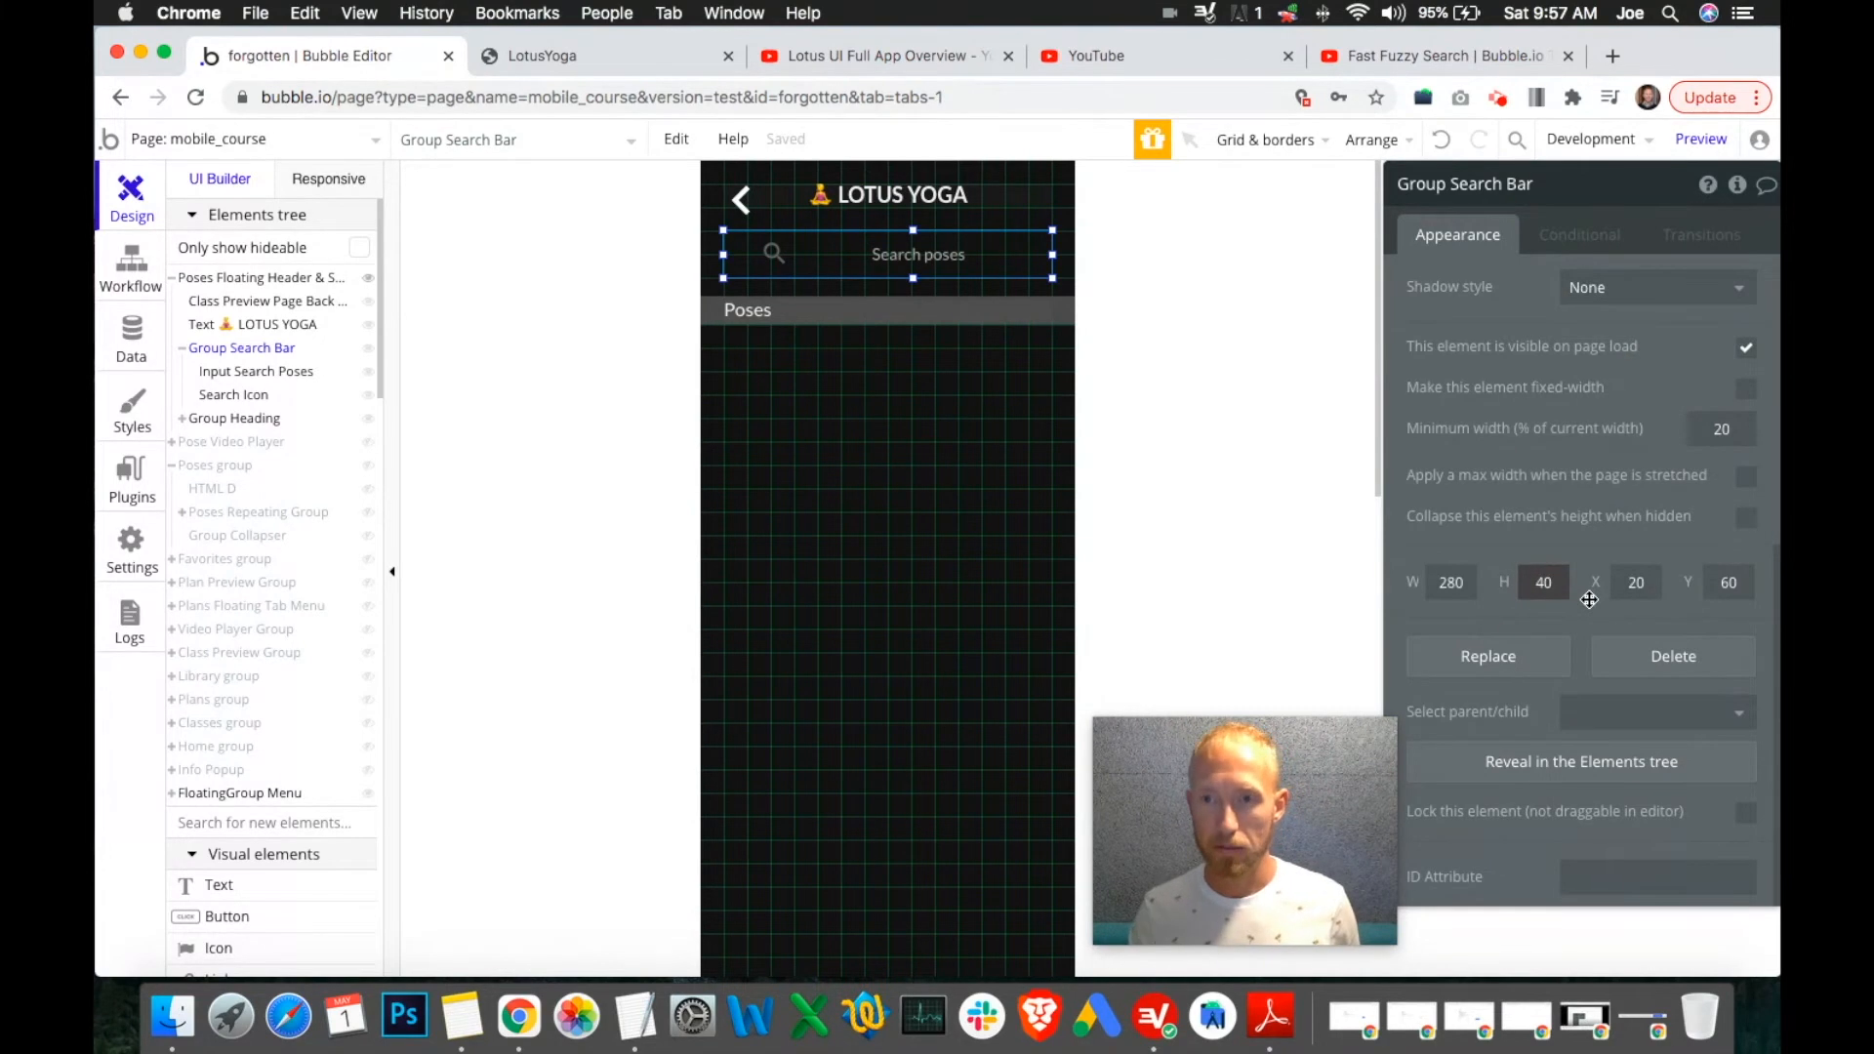
Set the Y position of Input Search Poses to 0 and its height to 40.
left_click(947, 270)
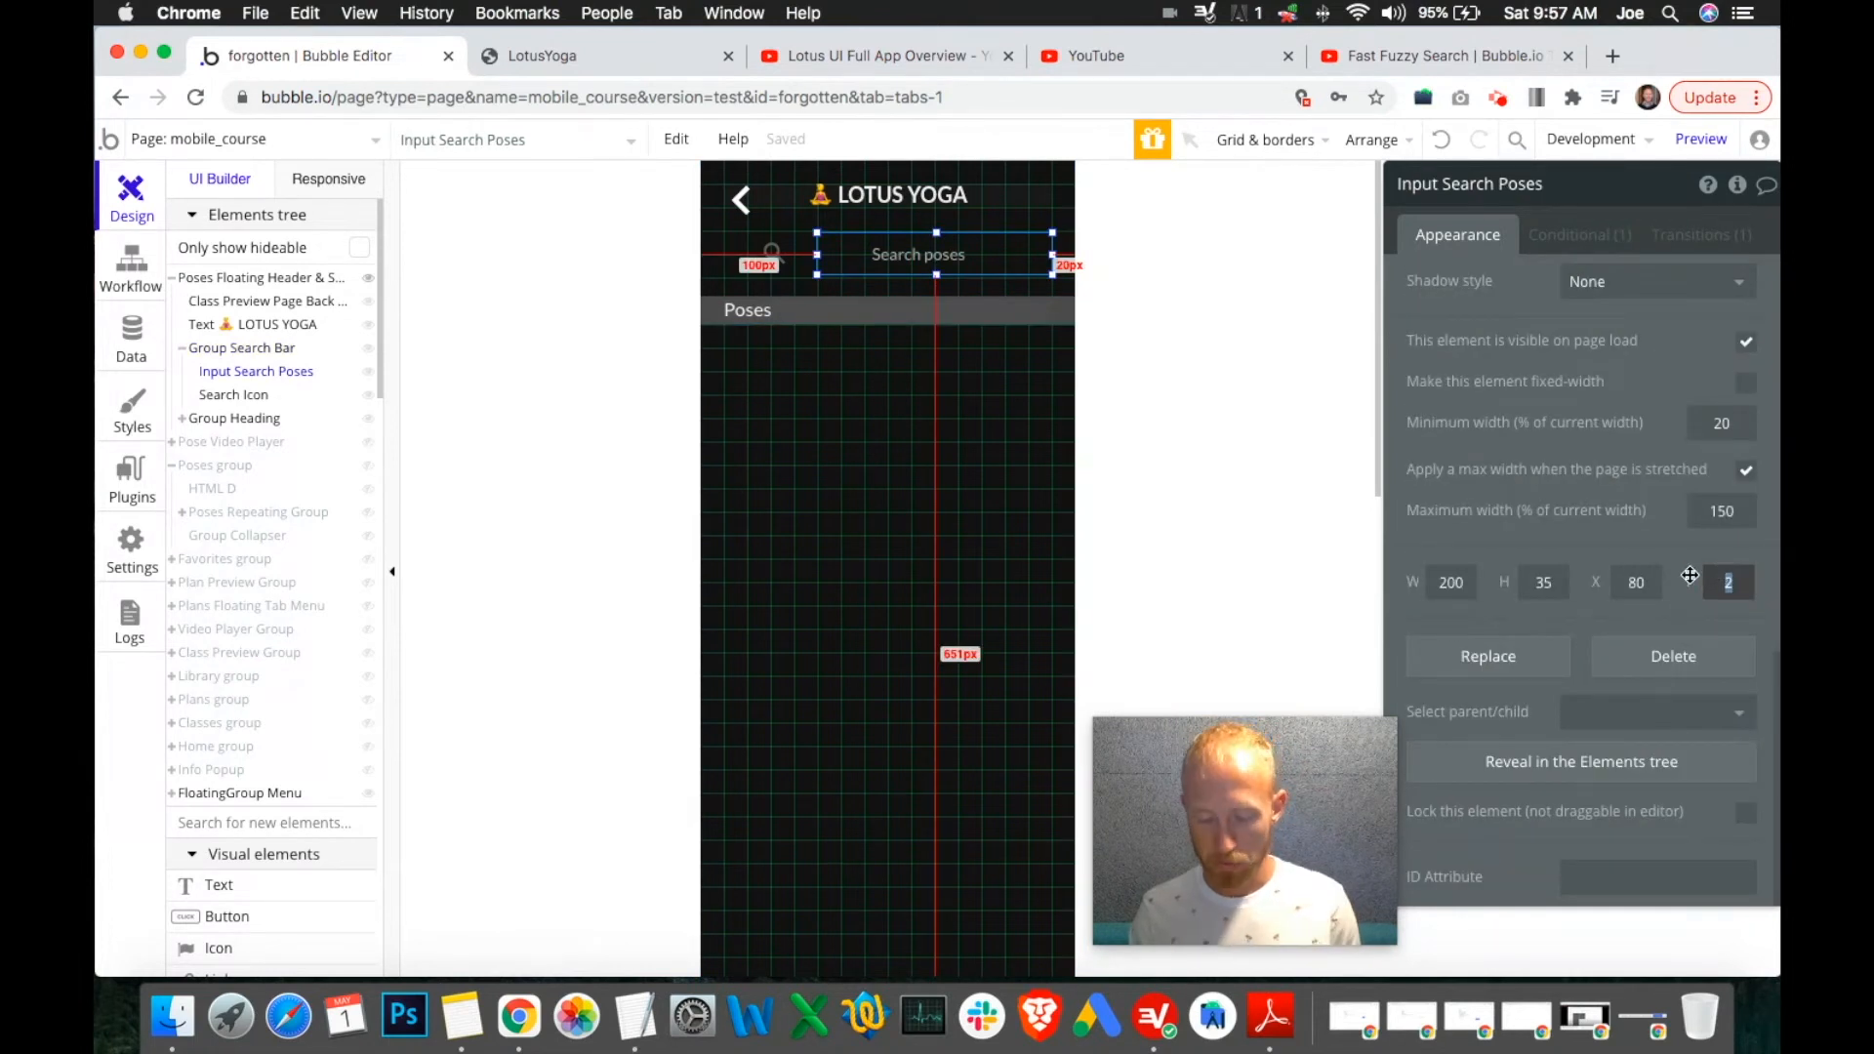
type("0")
left_click(1542, 586)
type("40")
Select Group Search Bar and check the search bar's look in the LotusYoga preview before returning to the Bubble editor.
left_click(733, 261)
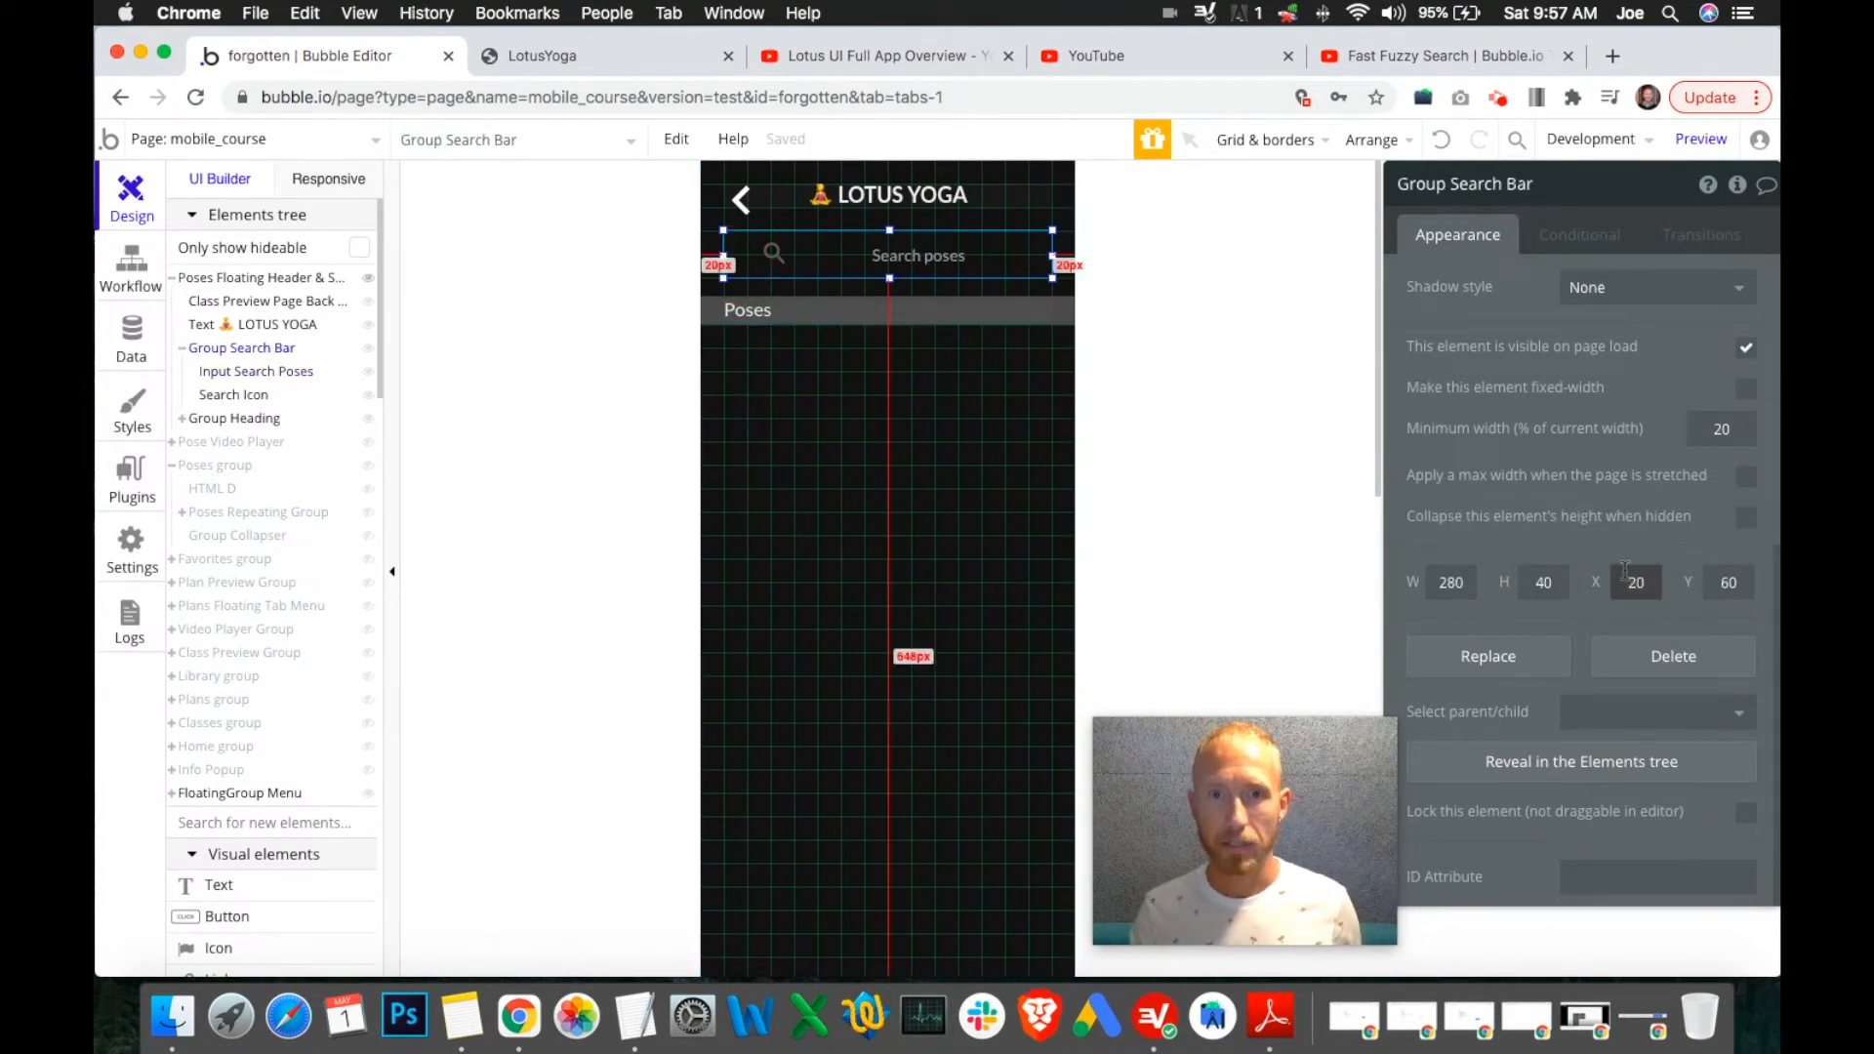
left_click(619, 56)
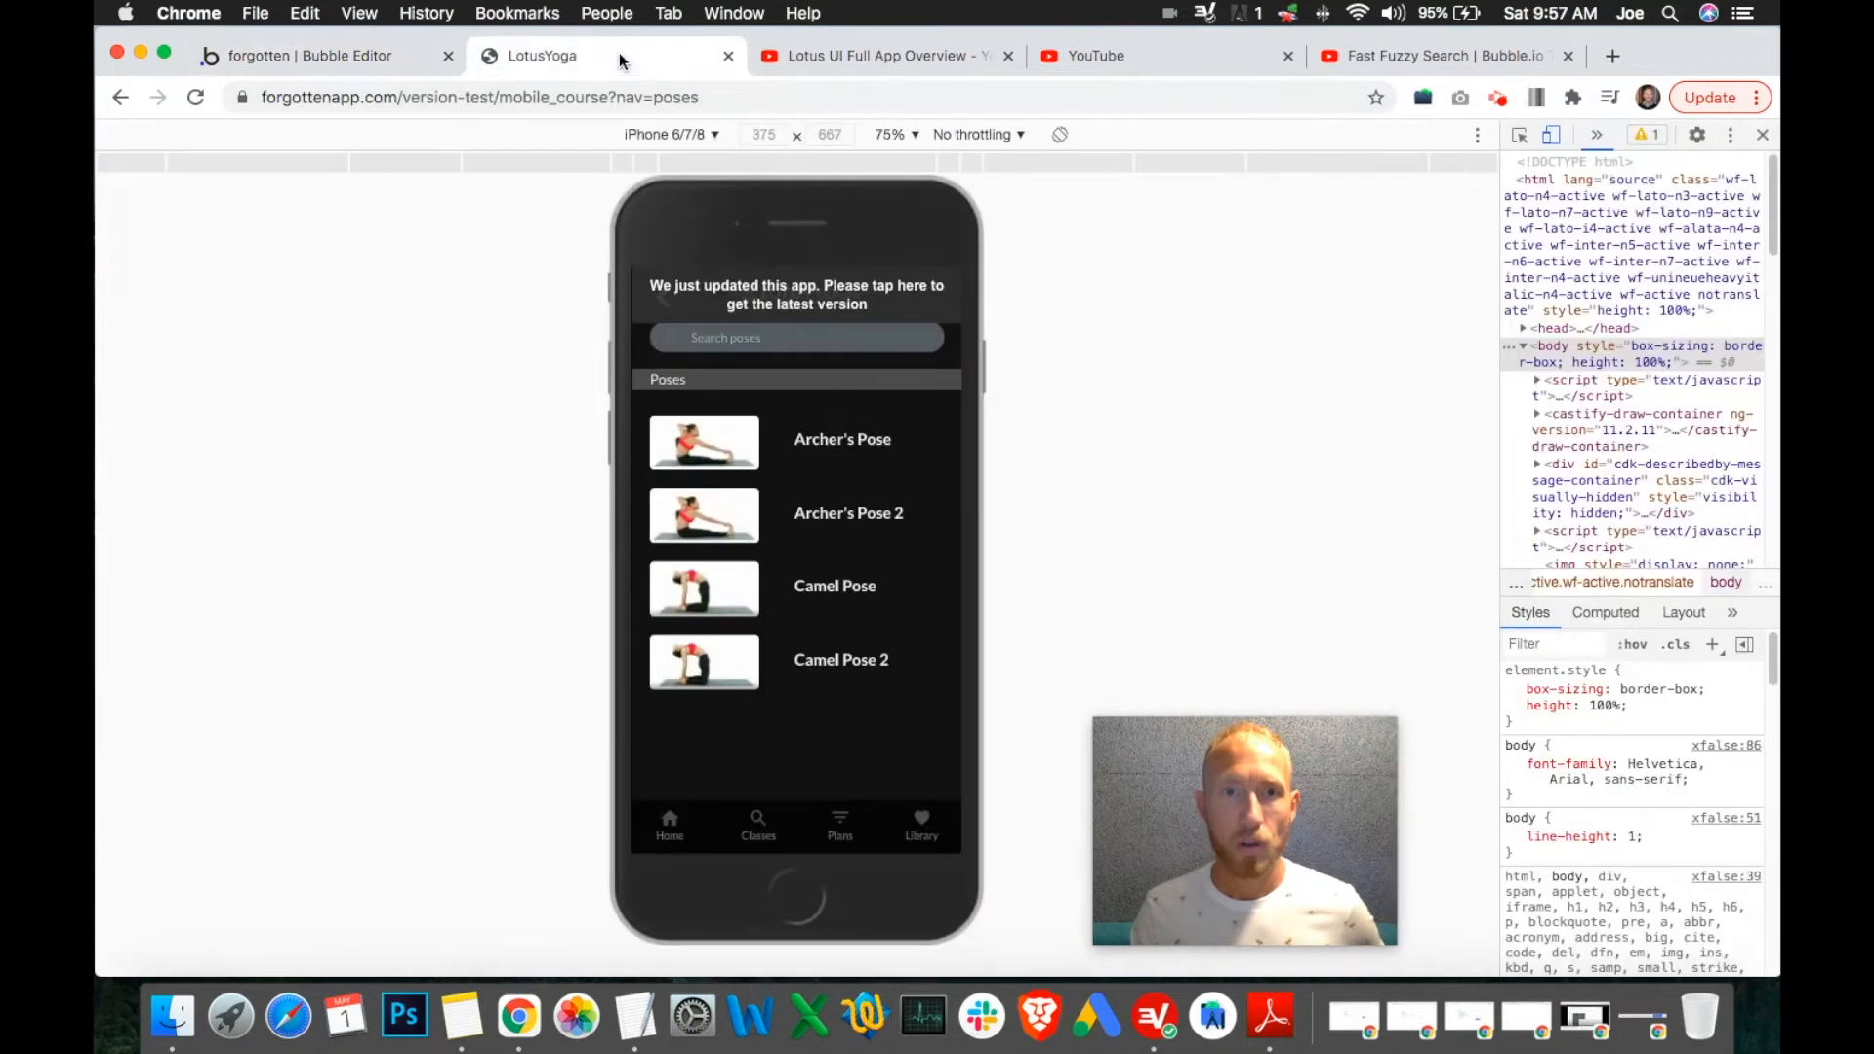
left_click(293, 57)
Give Group Search Bar a flat color background of #242424.
scroll(1564, 609, "down", 1)
scroll(1570, 612, "down", 10)
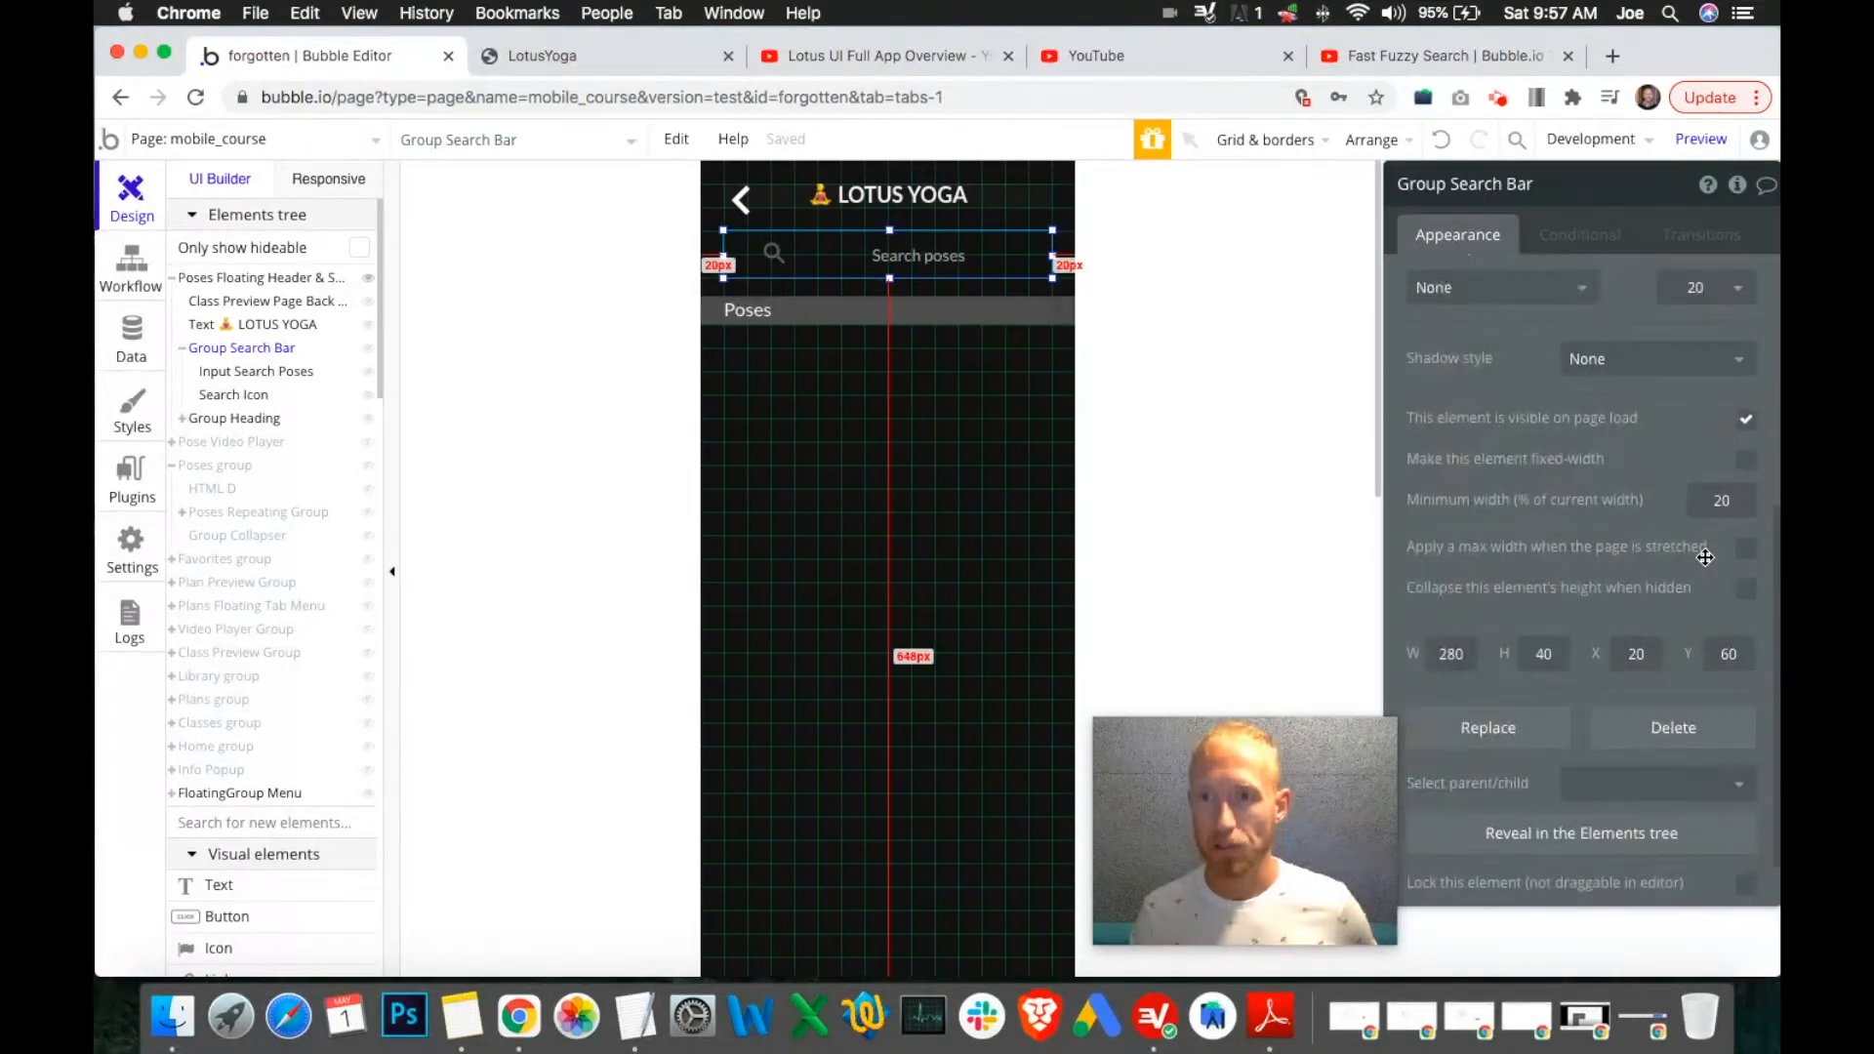
scroll(1660, 561, "up", 9)
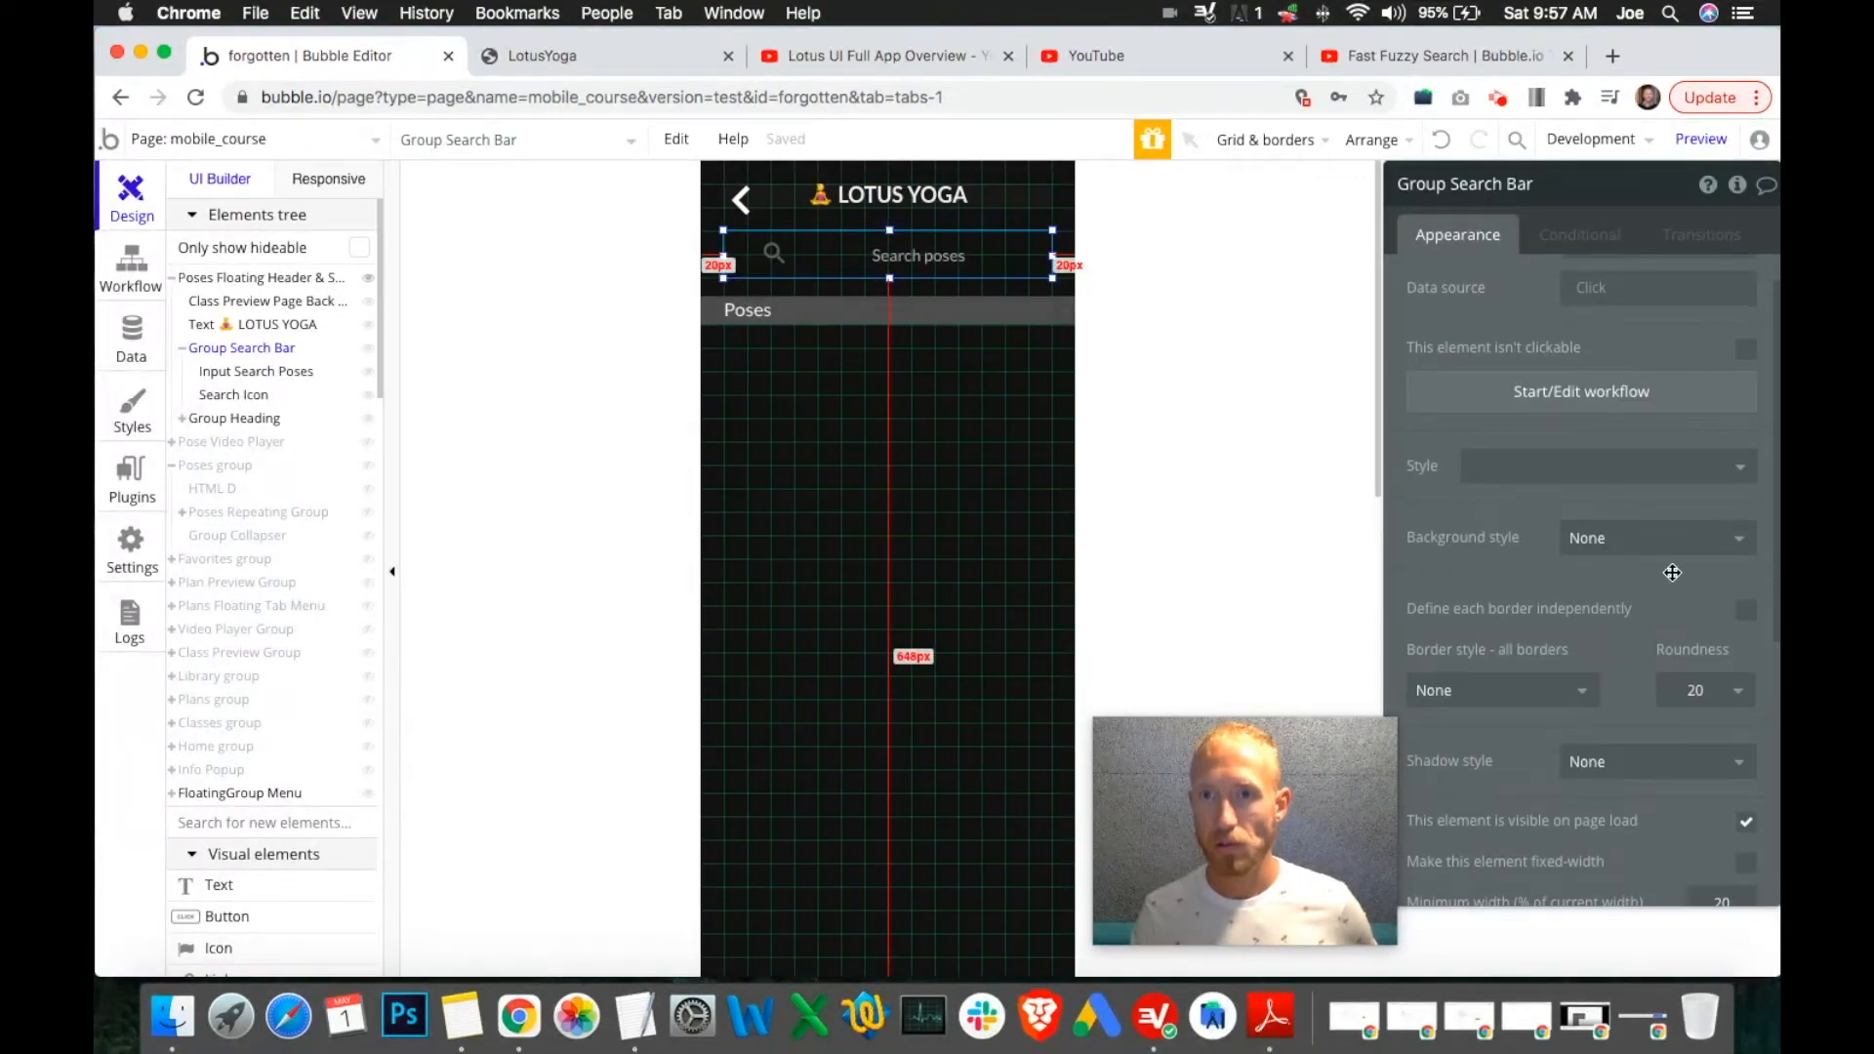
scroll(1659, 547, "up", 1)
scroll(1581, 459, "down", 8)
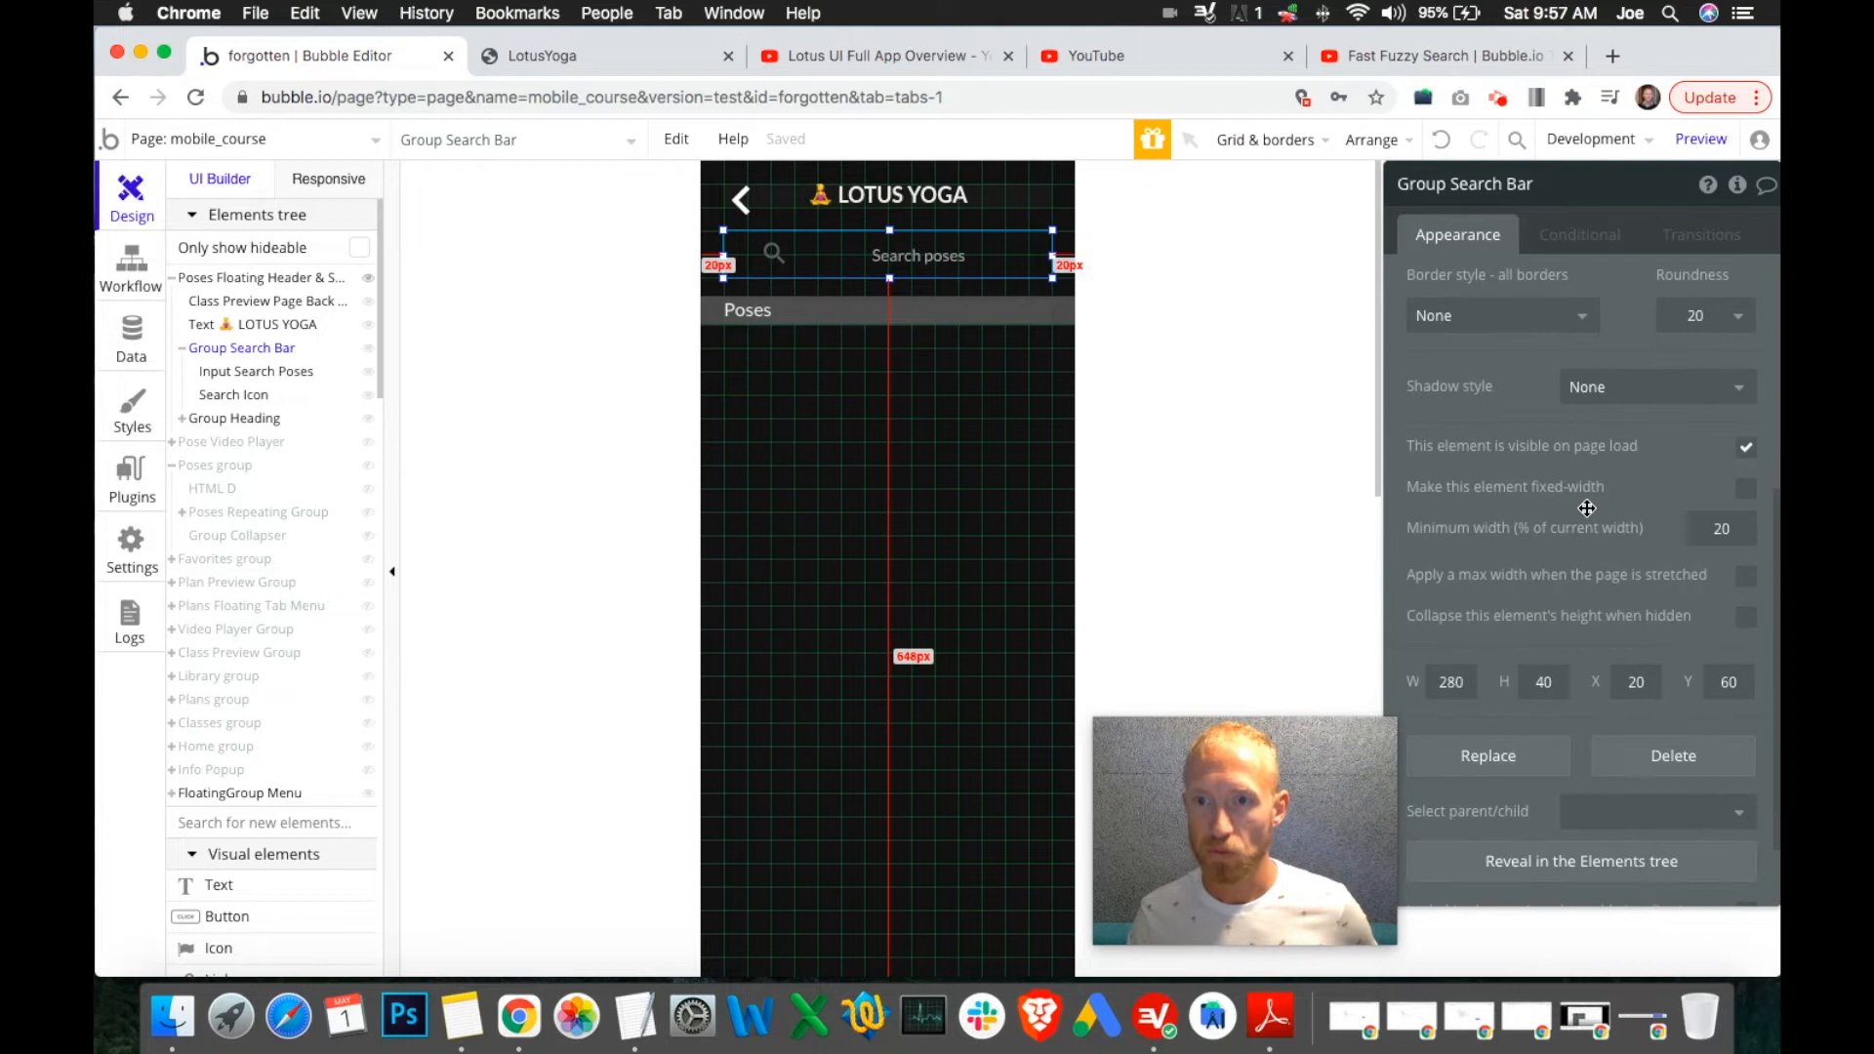
scroll(1615, 523, "up", 6)
left_click(1621, 517)
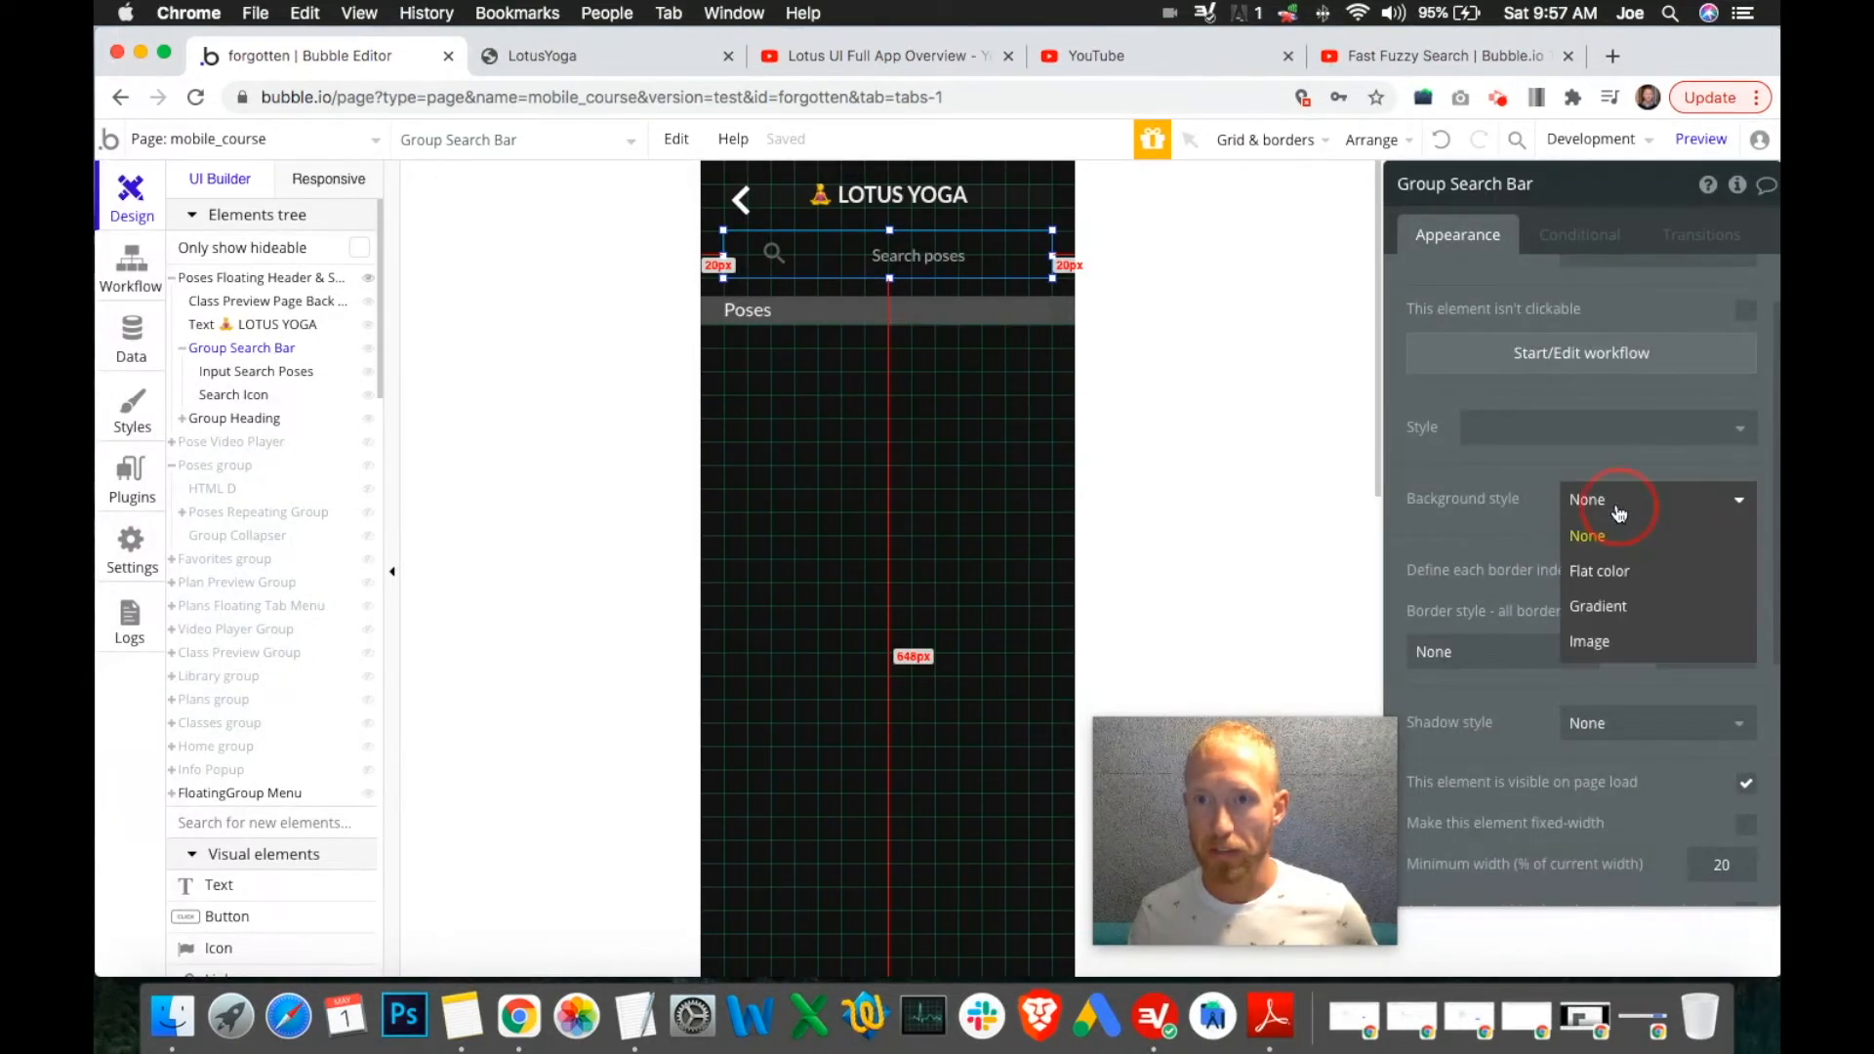
left_click(1590, 571)
double_click(1596, 545)
type("242424")
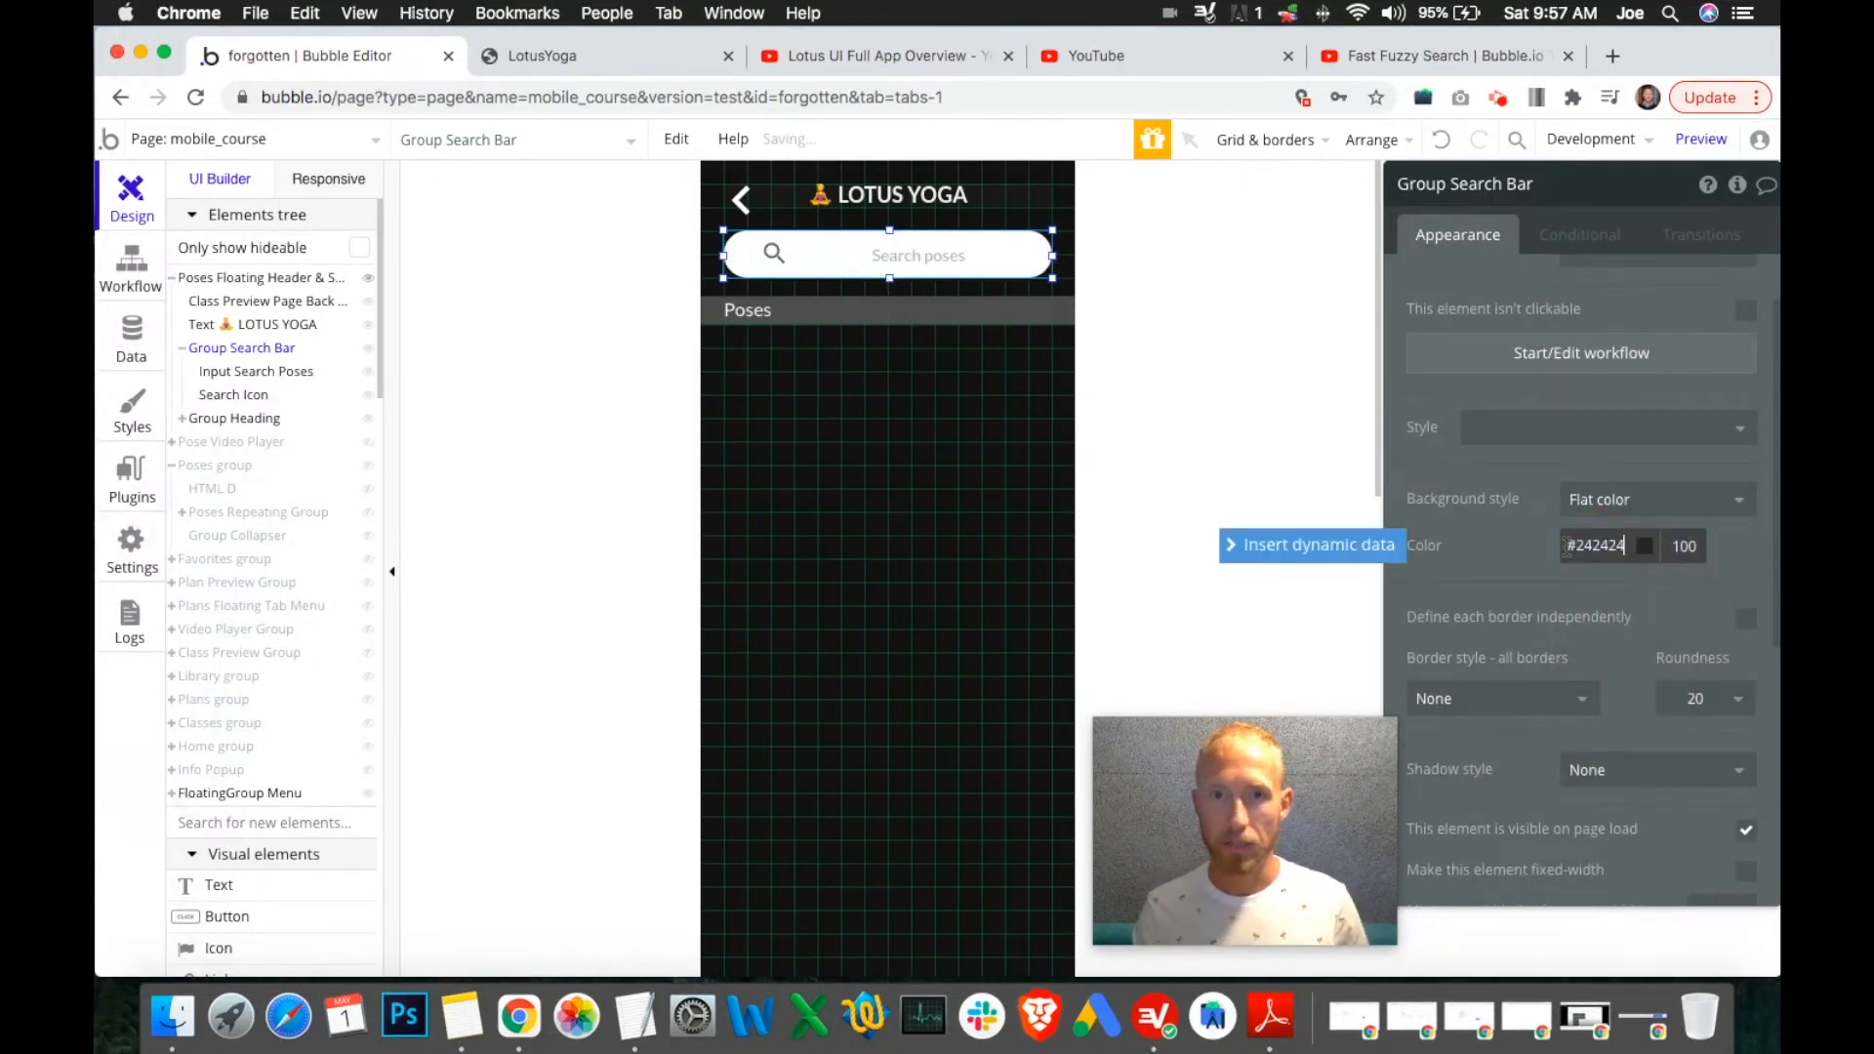
Set the X position of the Search Icon to 5 and center it vertically in Group Search Bar.
left_click(773, 255)
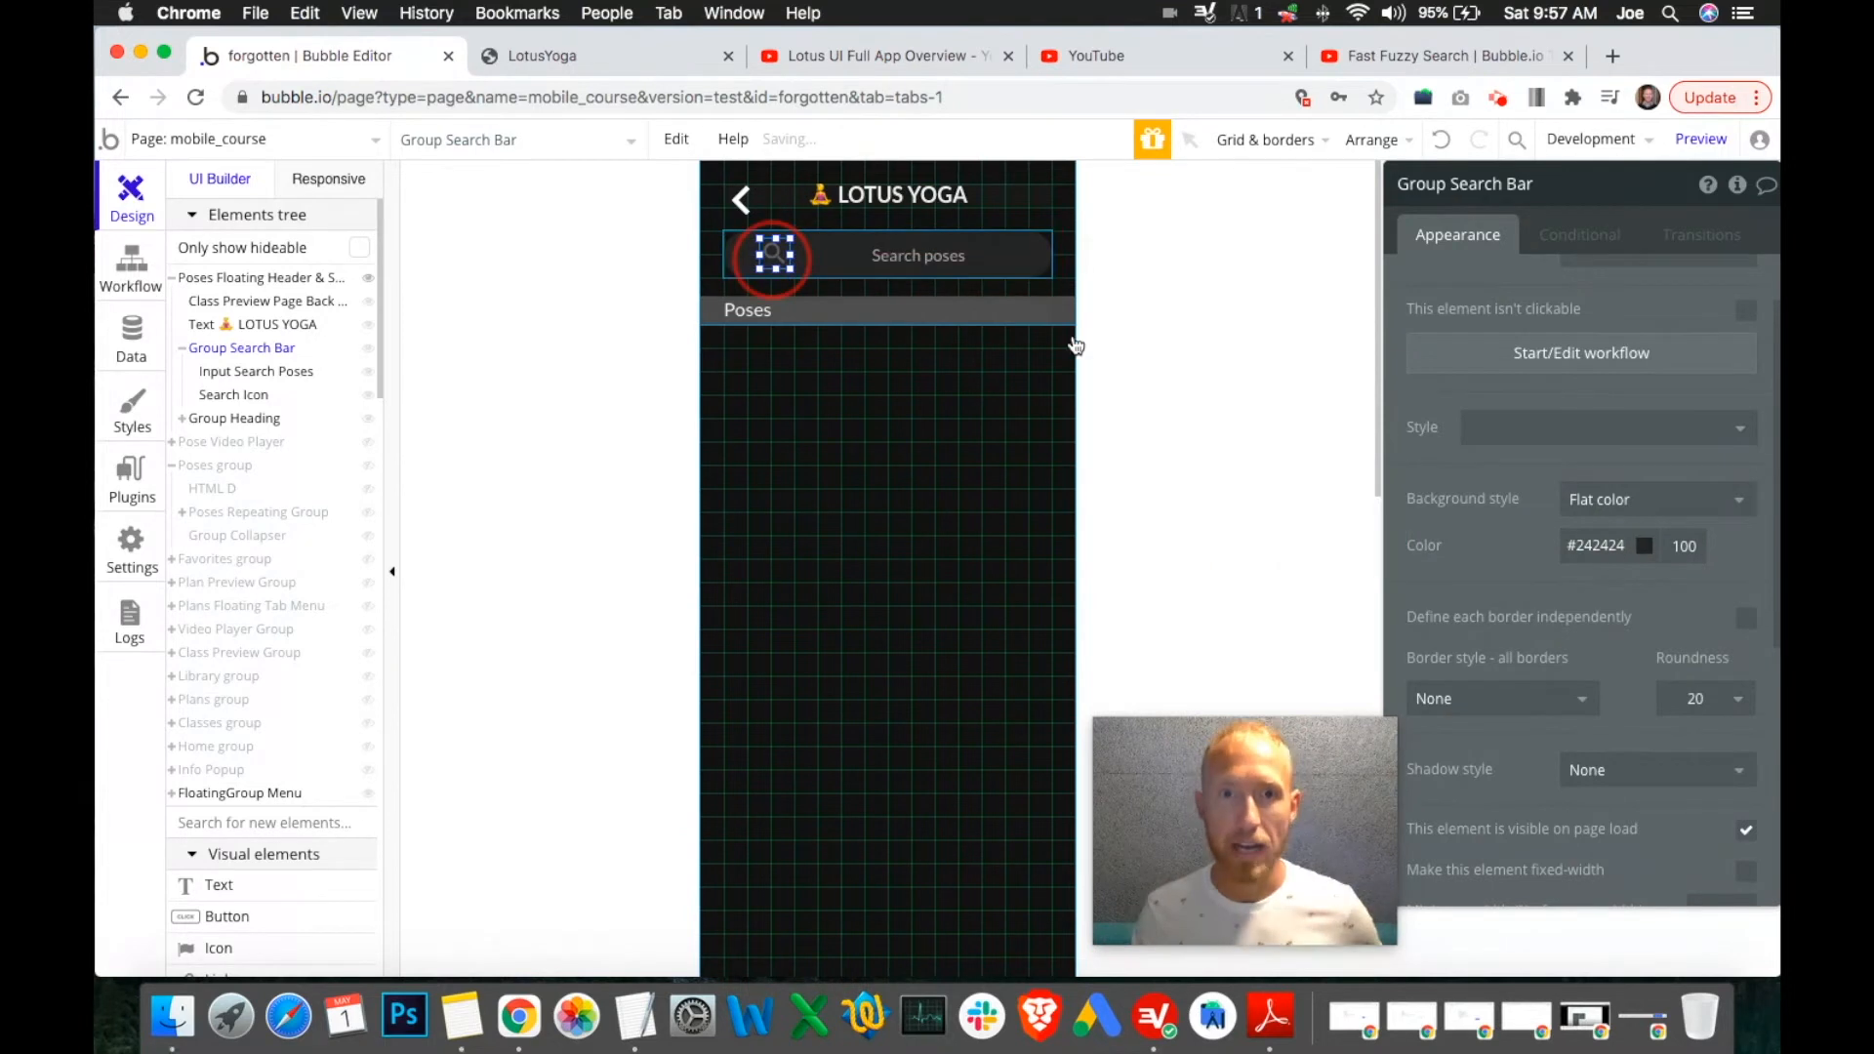
scroll(1660, 586, "down", 5)
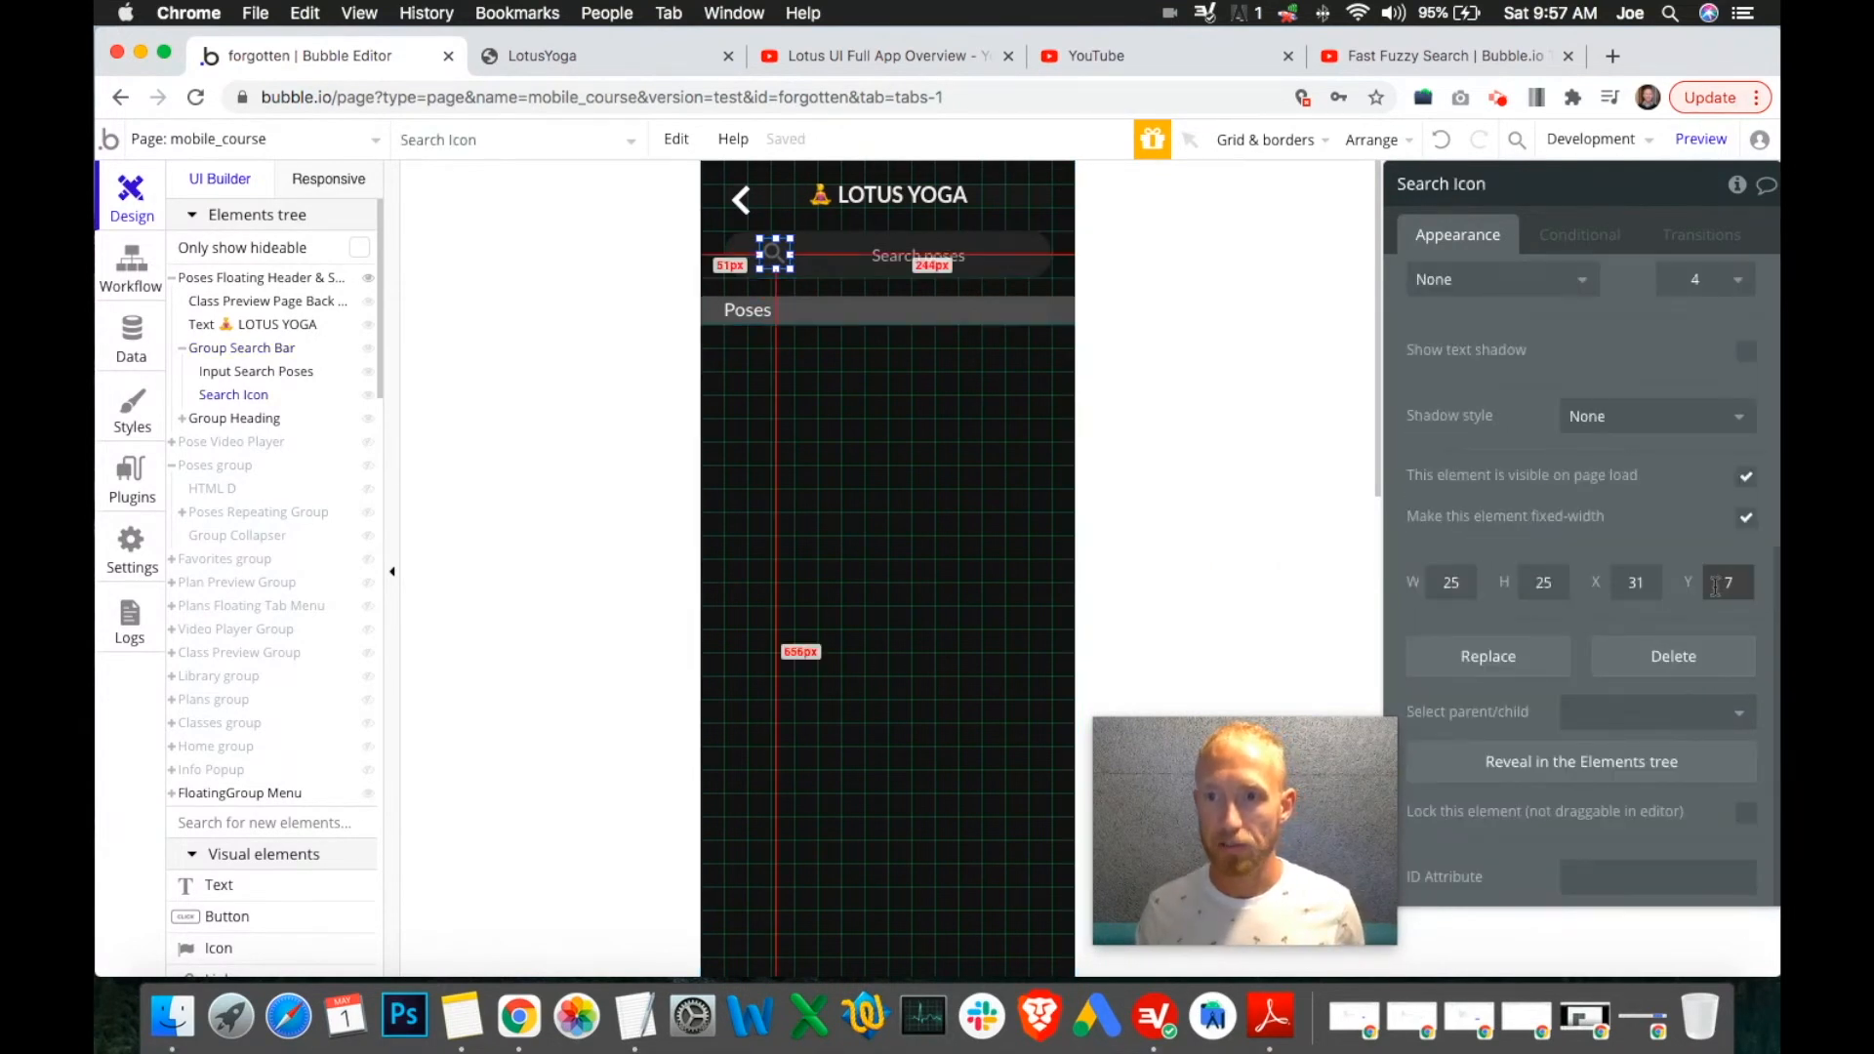
double_click(1620, 580)
type("0")
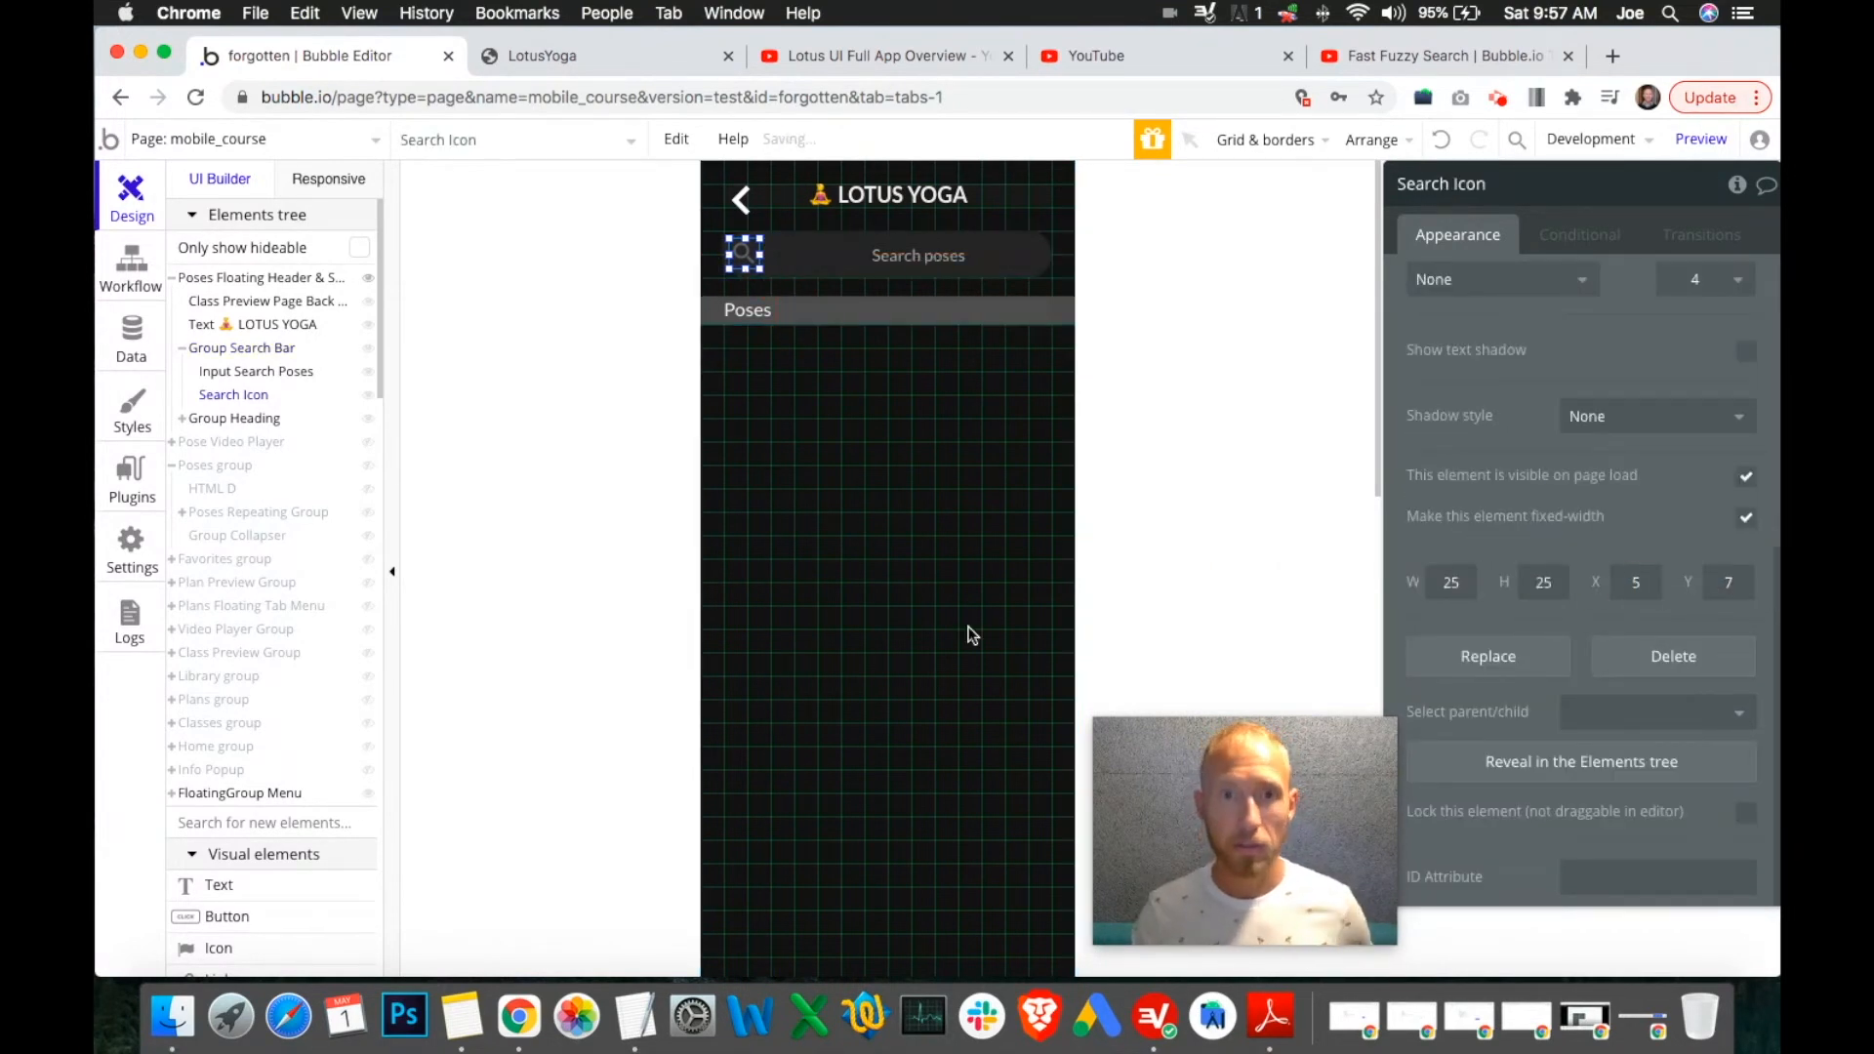
left_click(835, 537)
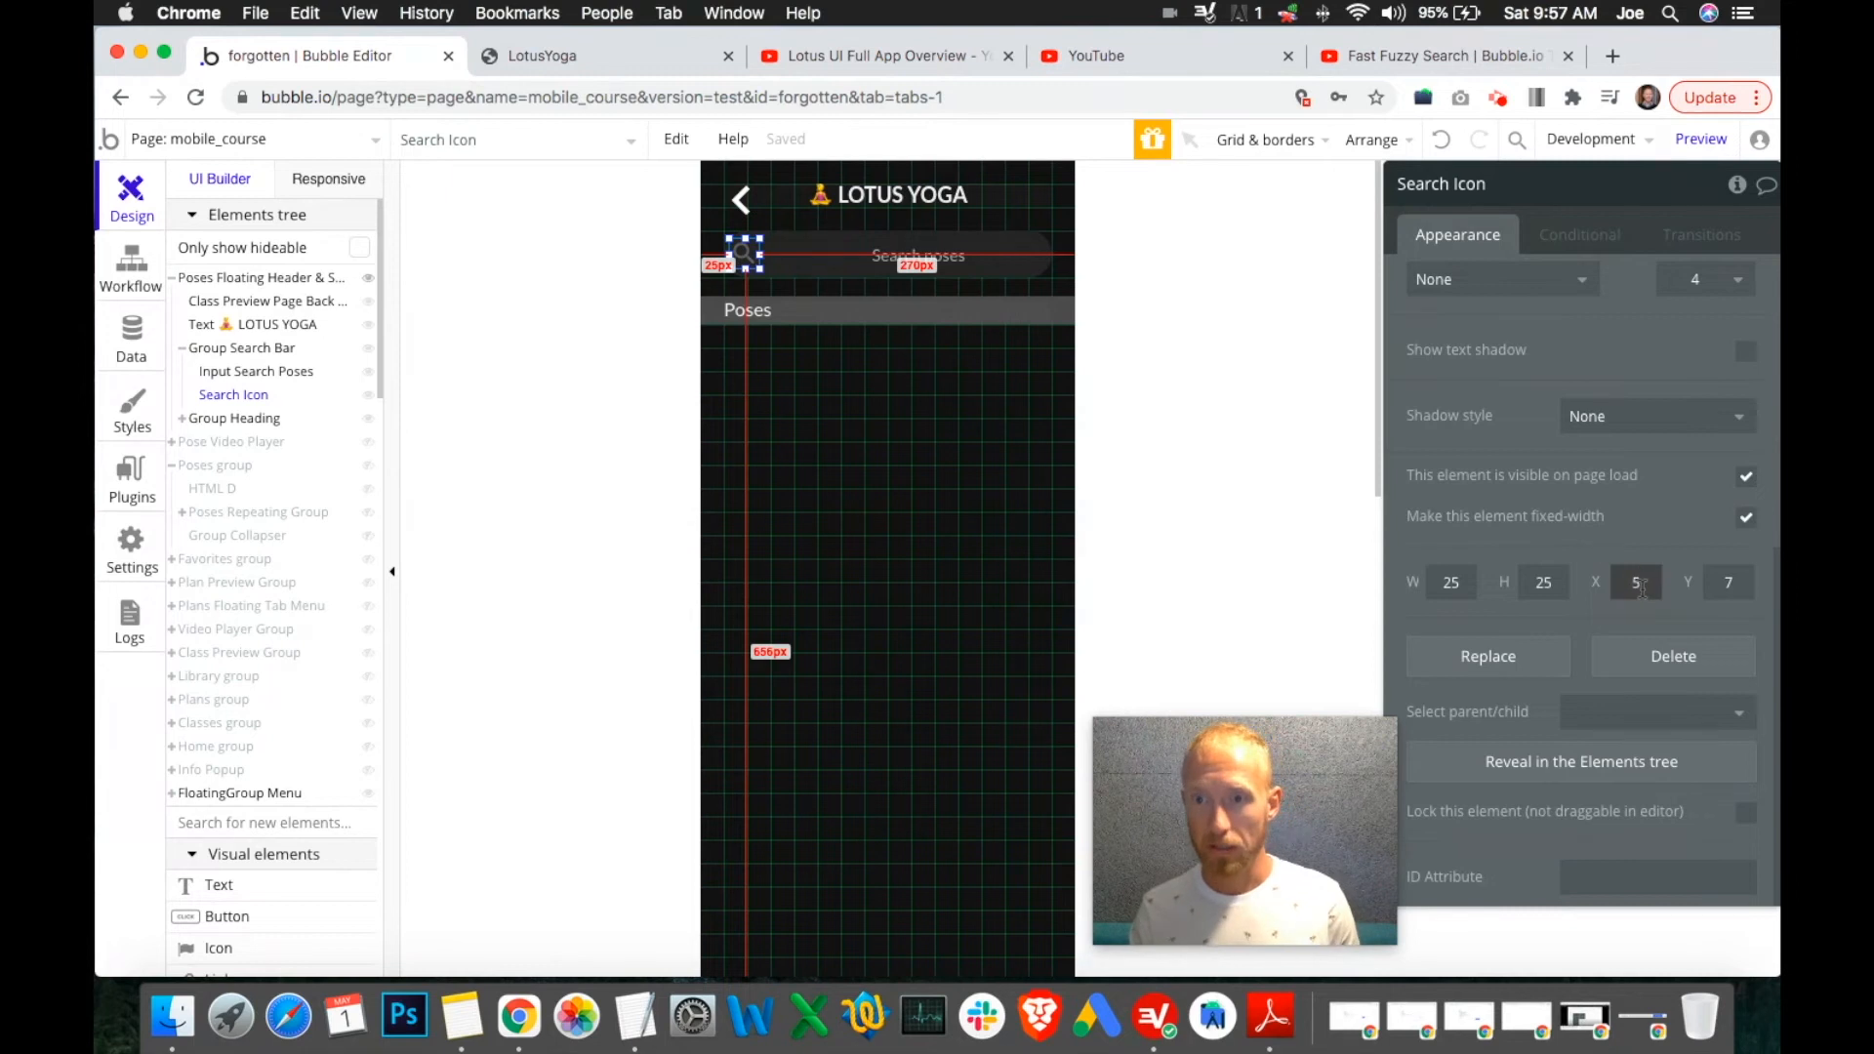
right_click(744, 256)
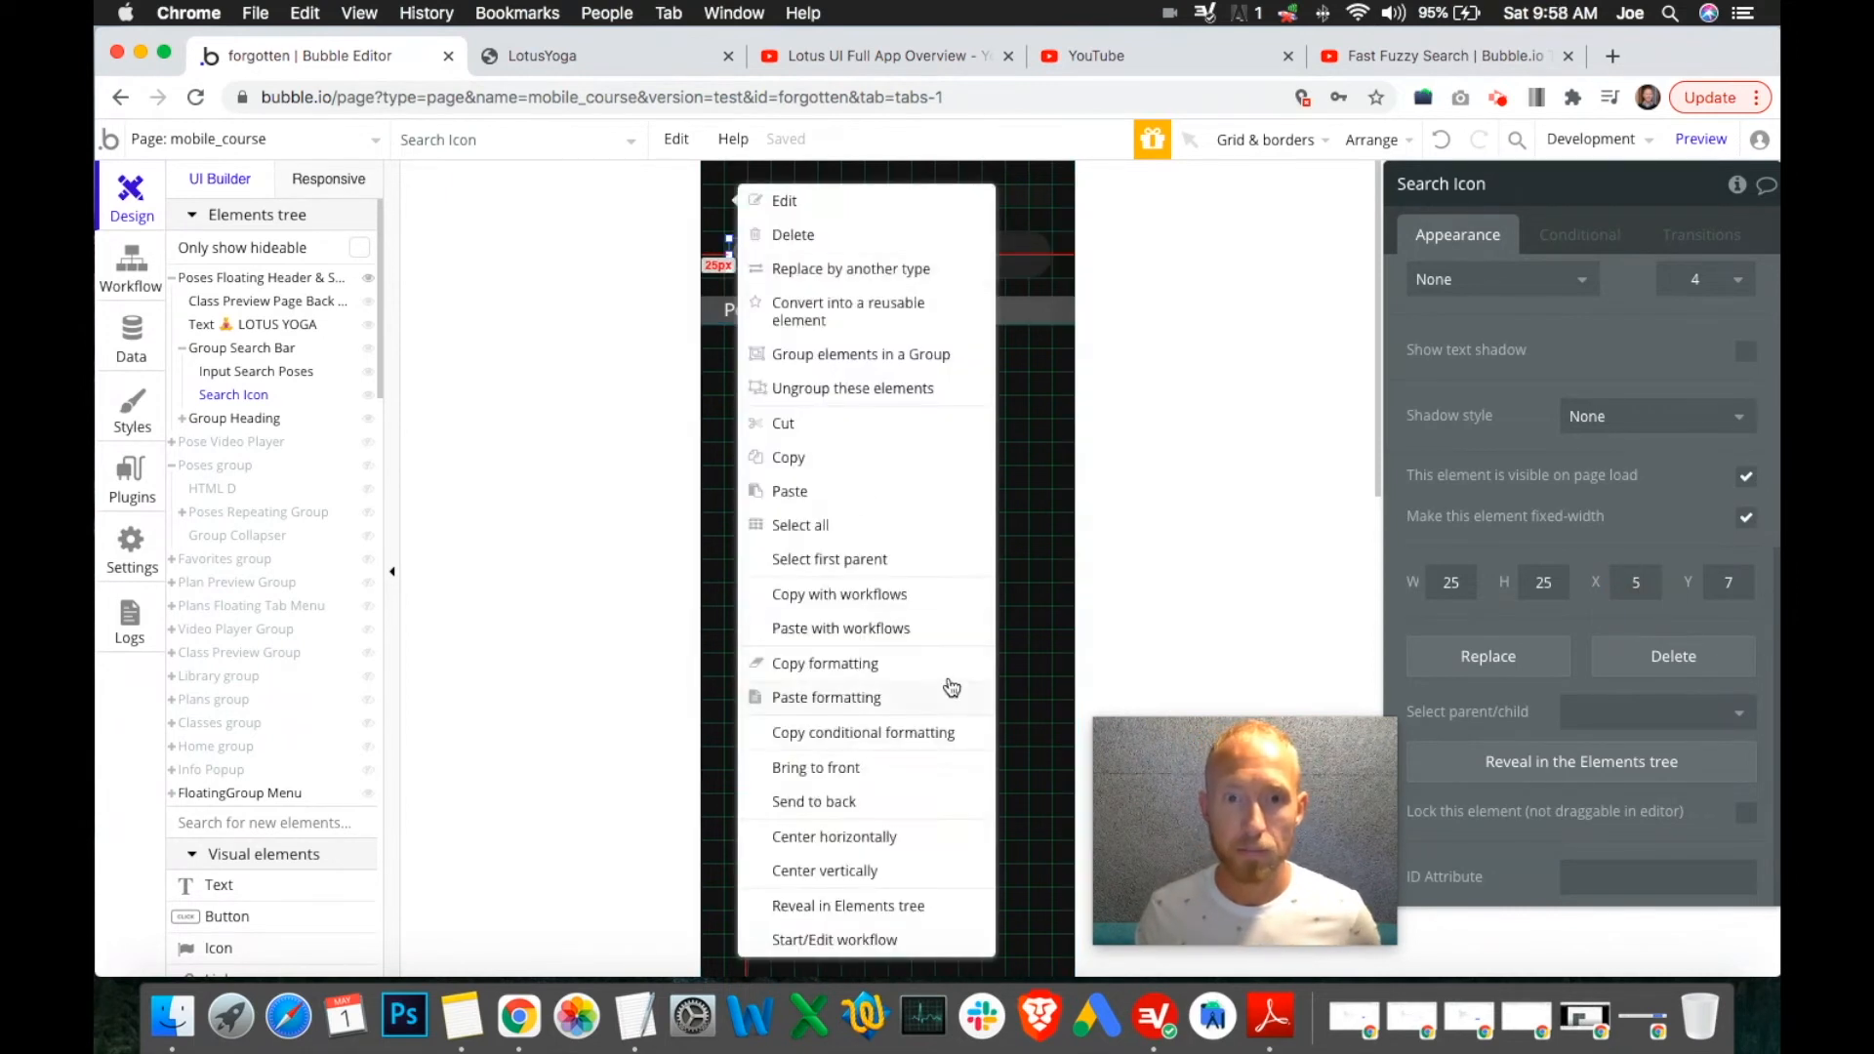
left_click(858, 870)
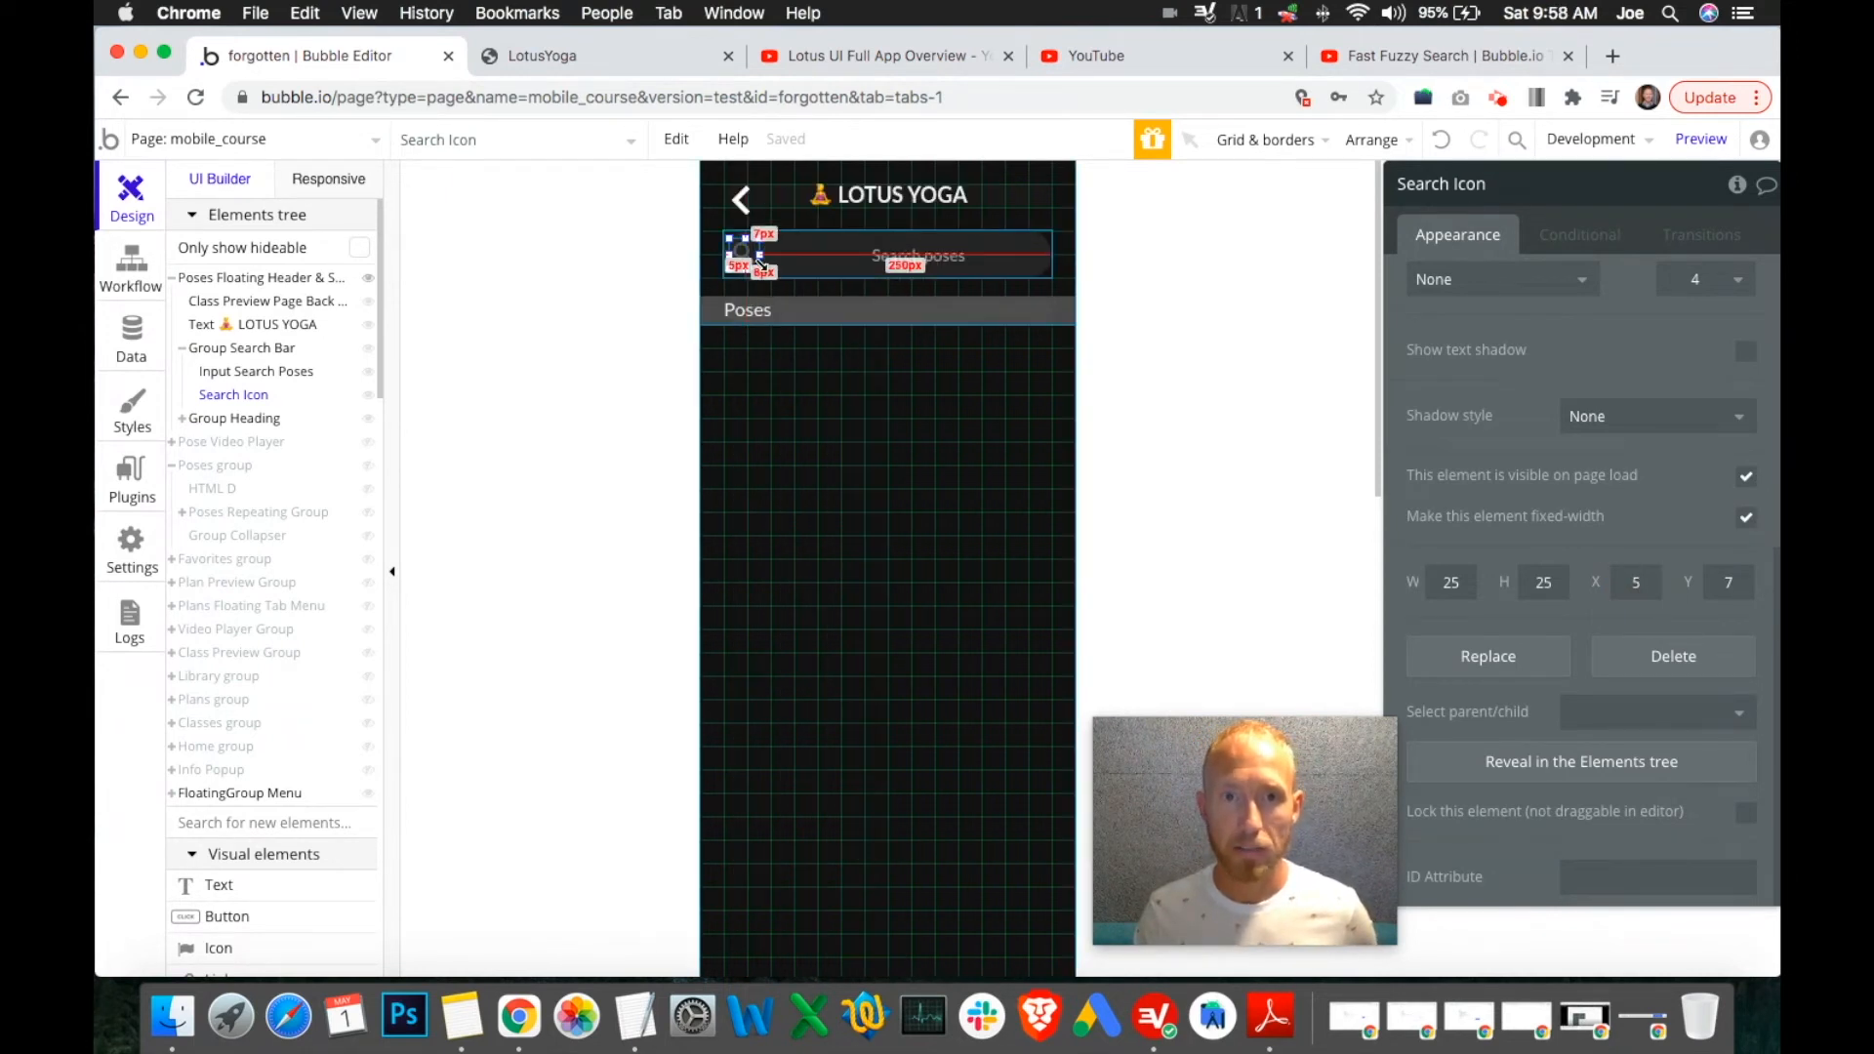
Widen Input Search Poses to 240 so it starts at X 40, and move the Search Icon to X 11.
left_click(943, 256)
left_click_drag(815, 254, 749, 262)
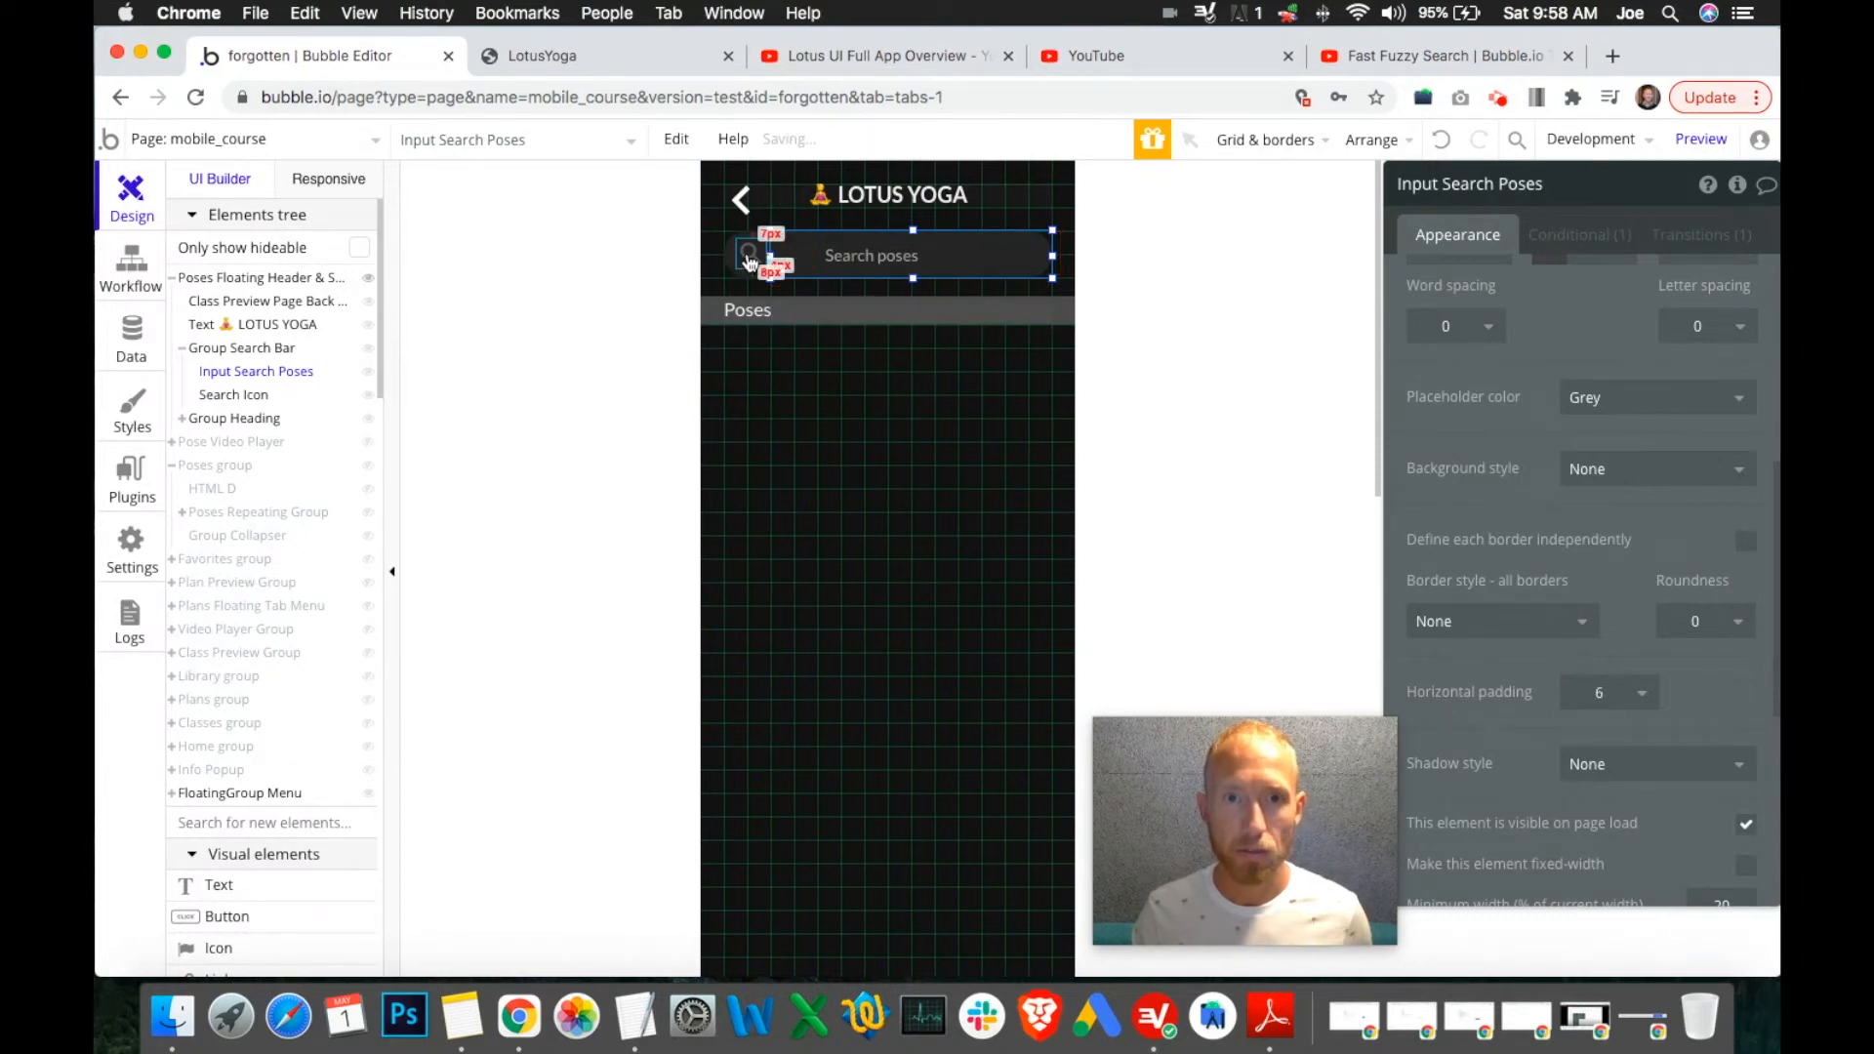
left_click(716, 259)
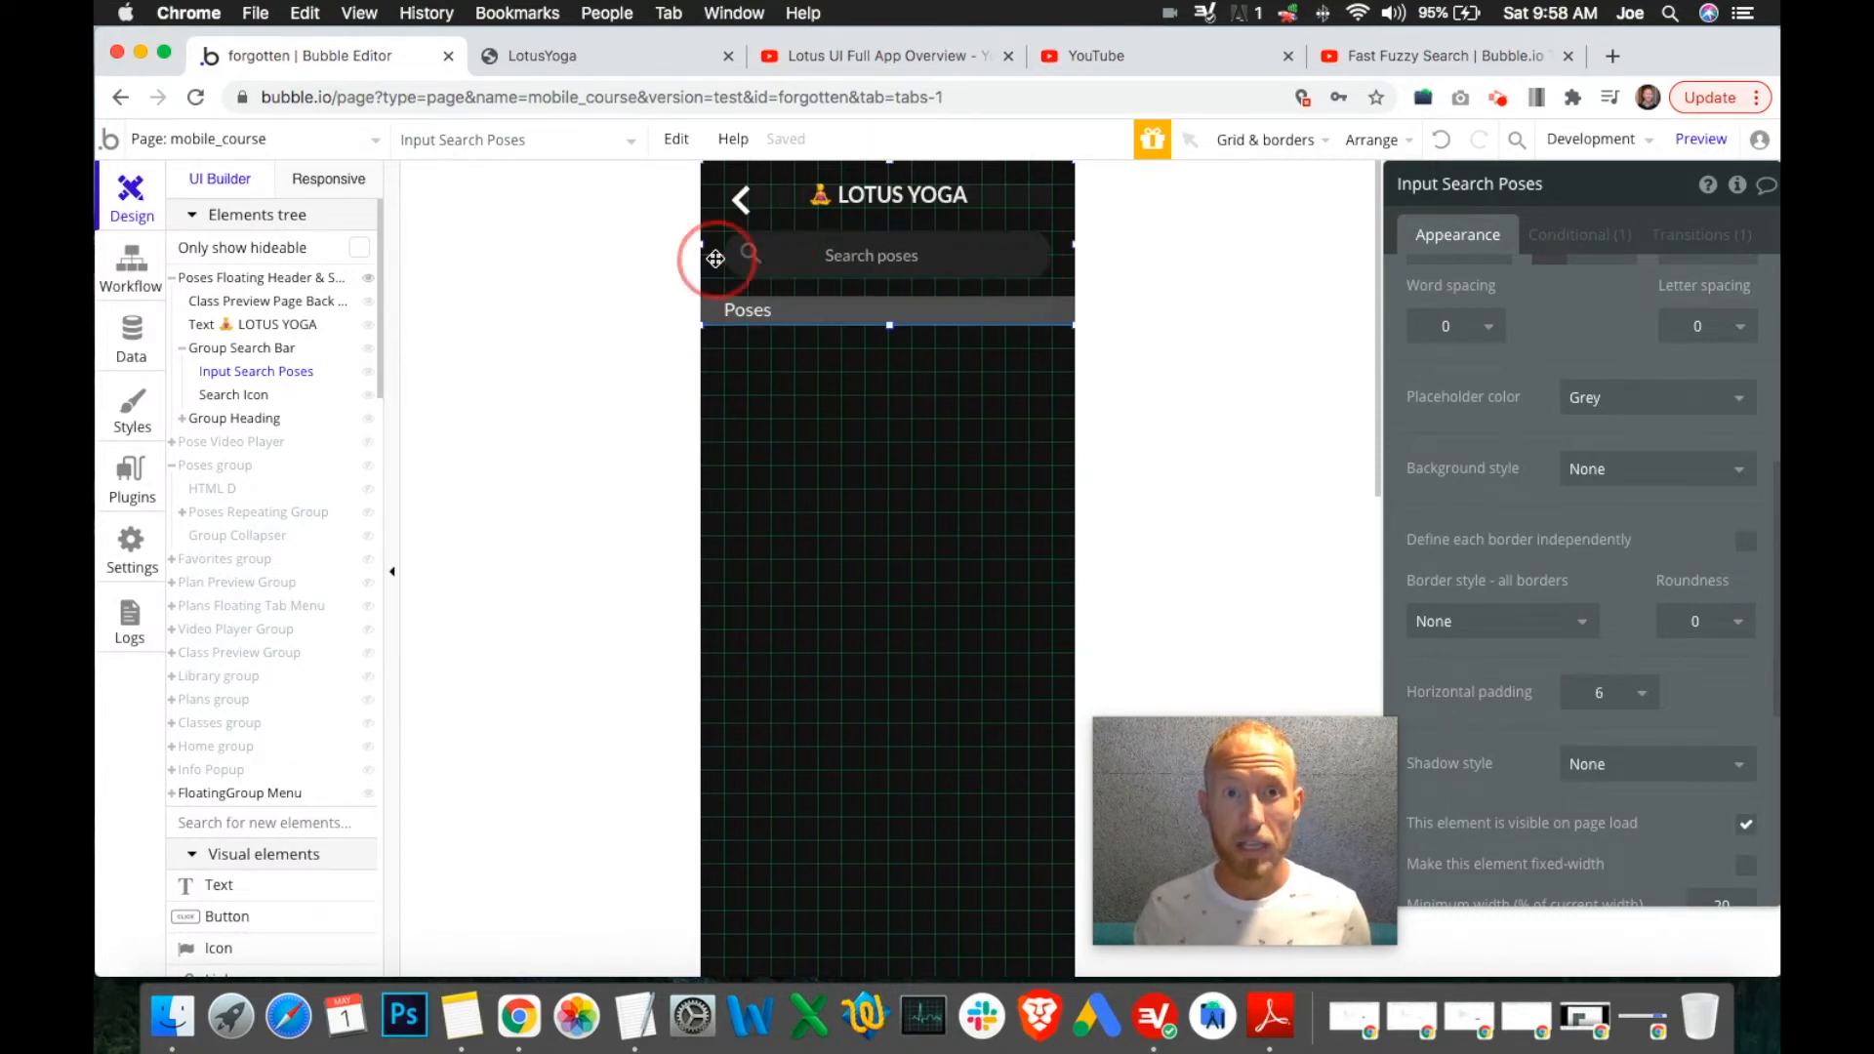
left_click(739, 252)
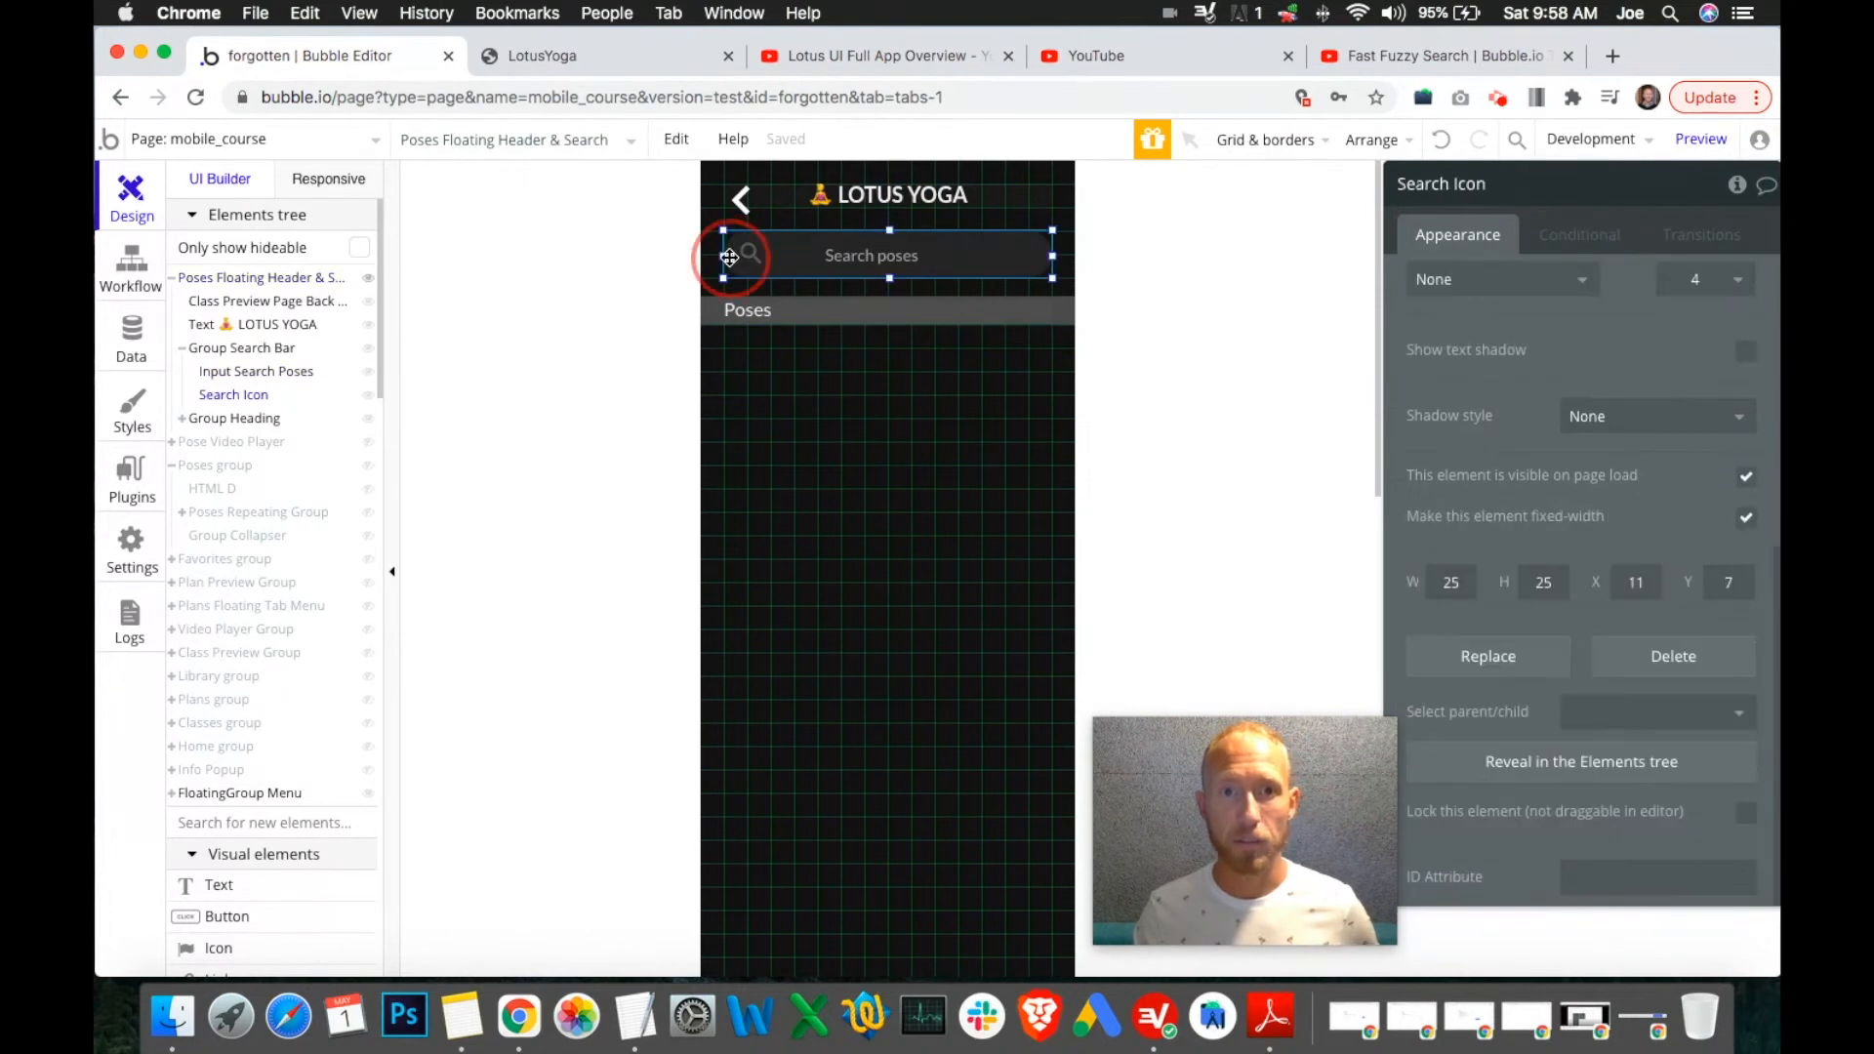
Remove the maximum width limit for stretched pages from Input Search Poses and check the fixed-width settings of Group Search Bar and the Search Icon.
left_click(744, 254)
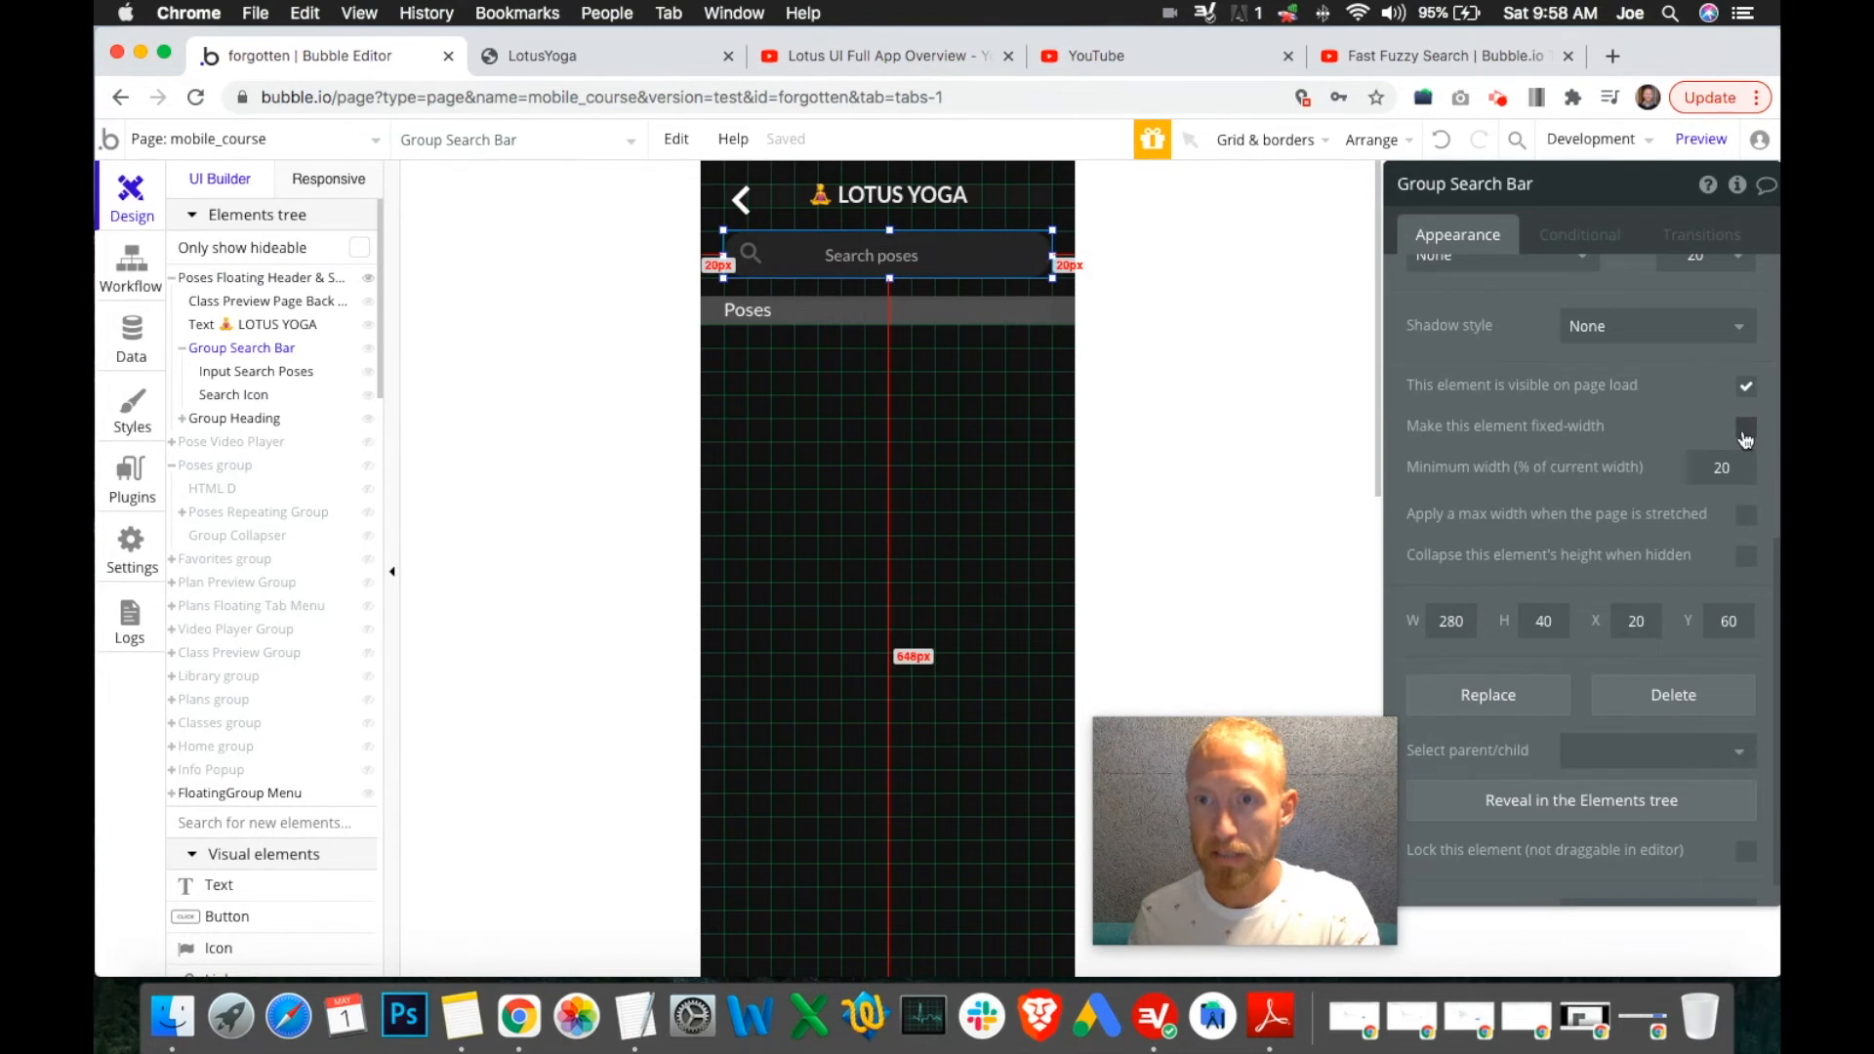
left_click(935, 262)
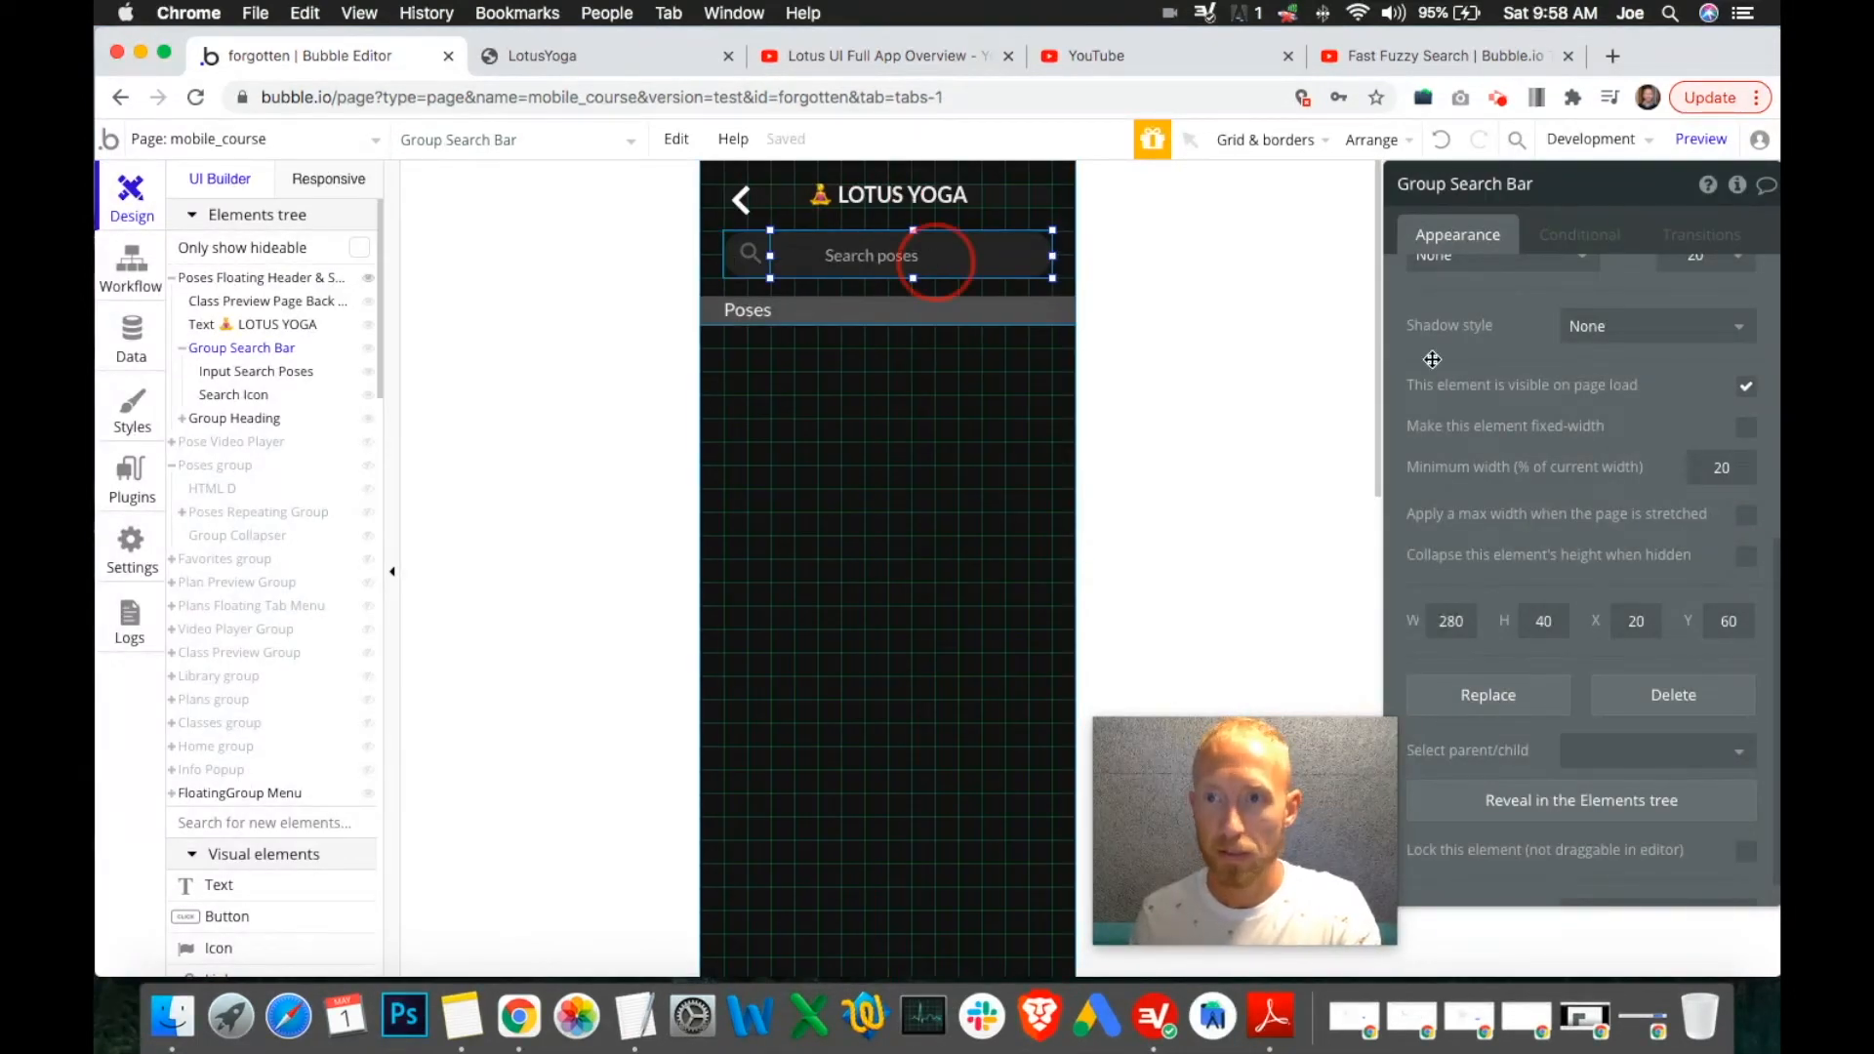
scroll(1713, 482, "up", 1)
scroll(1704, 515, "down", 5)
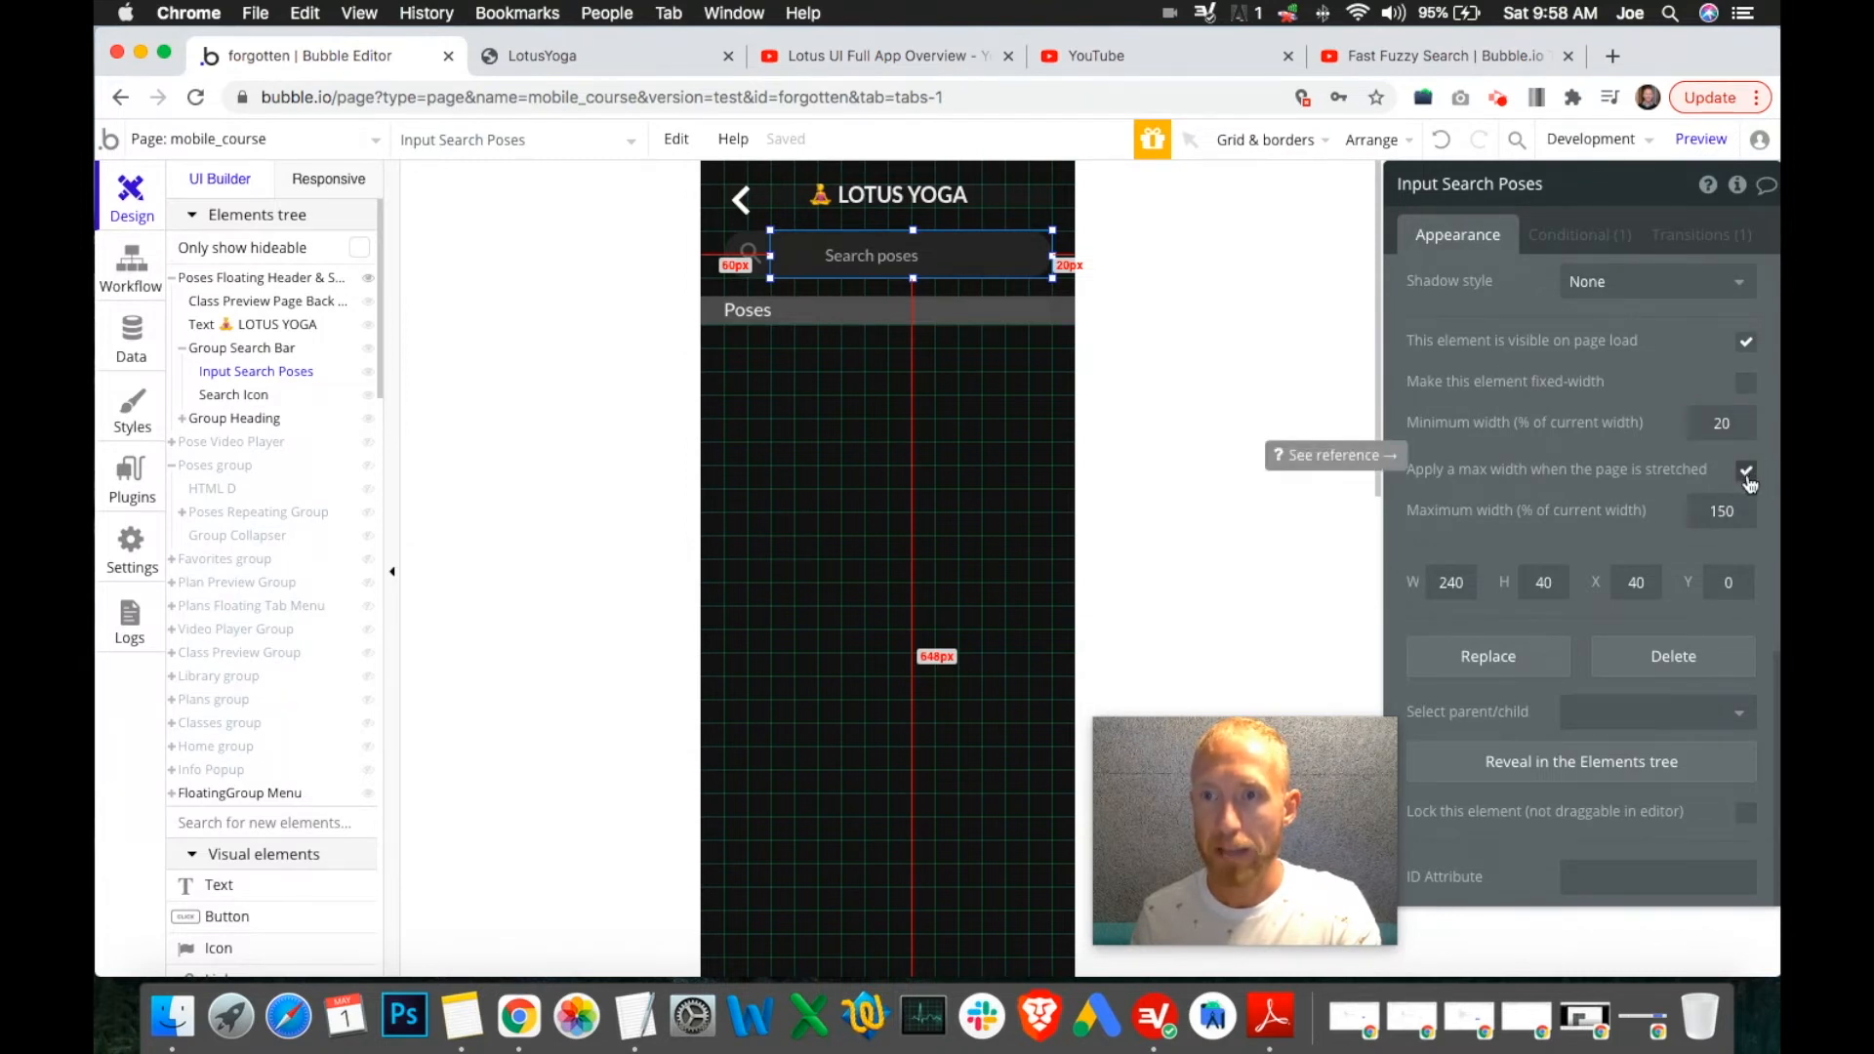
left_click(1747, 474)
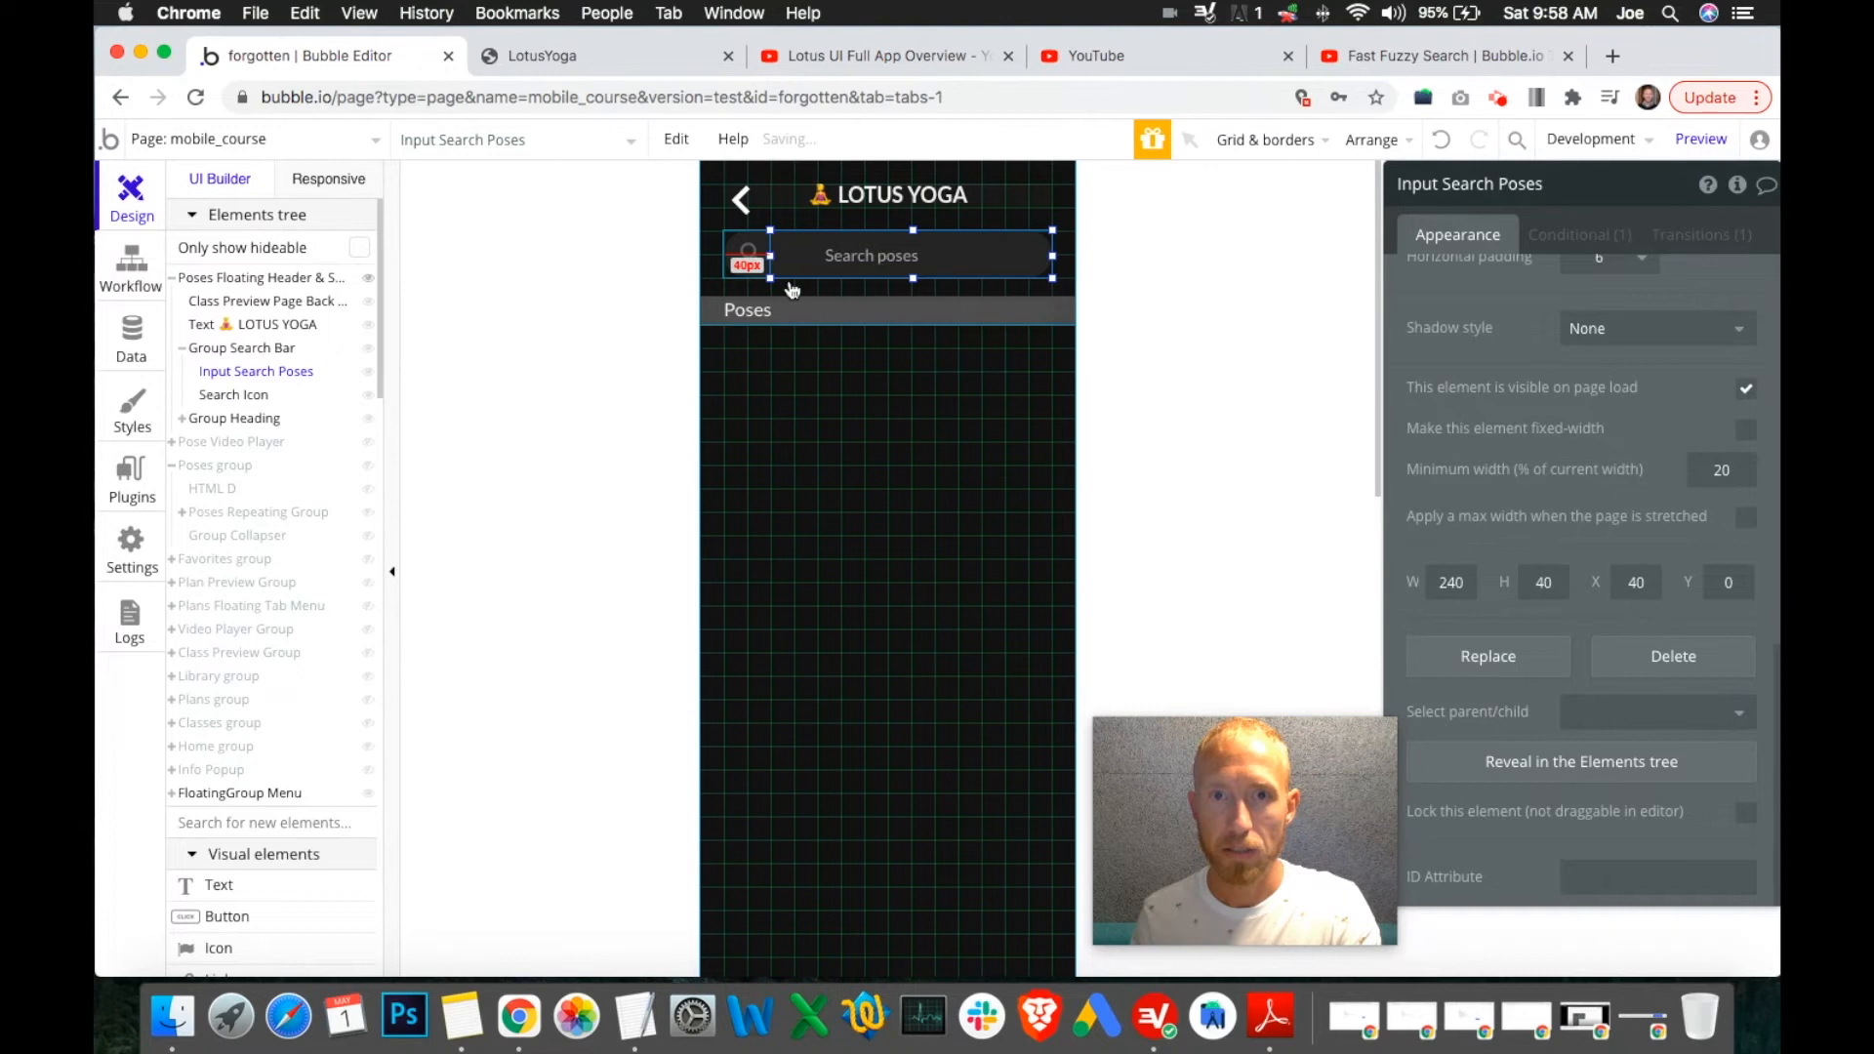
mouse_move(1029, 252)
left_mouse_down()
mouse_move(971, 259)
mouse_move(1051, 258)
left_mouse_up()
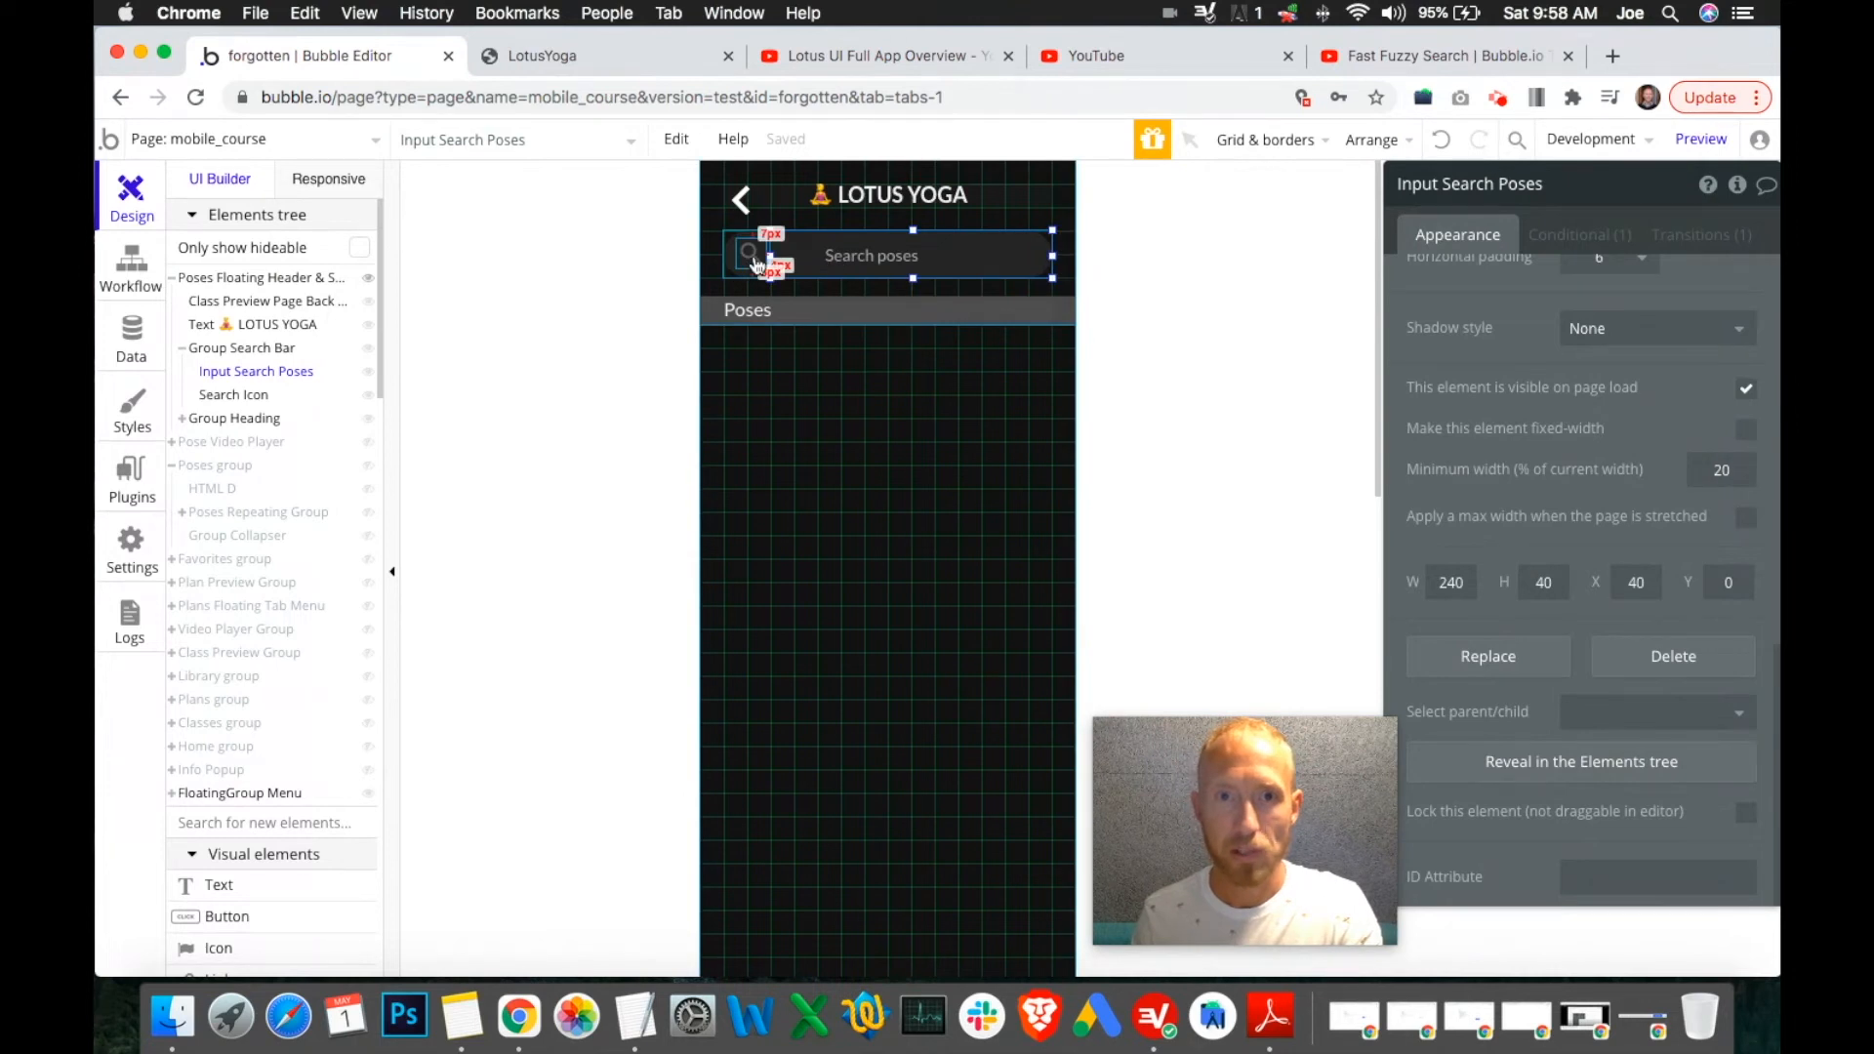
left_click(747, 262)
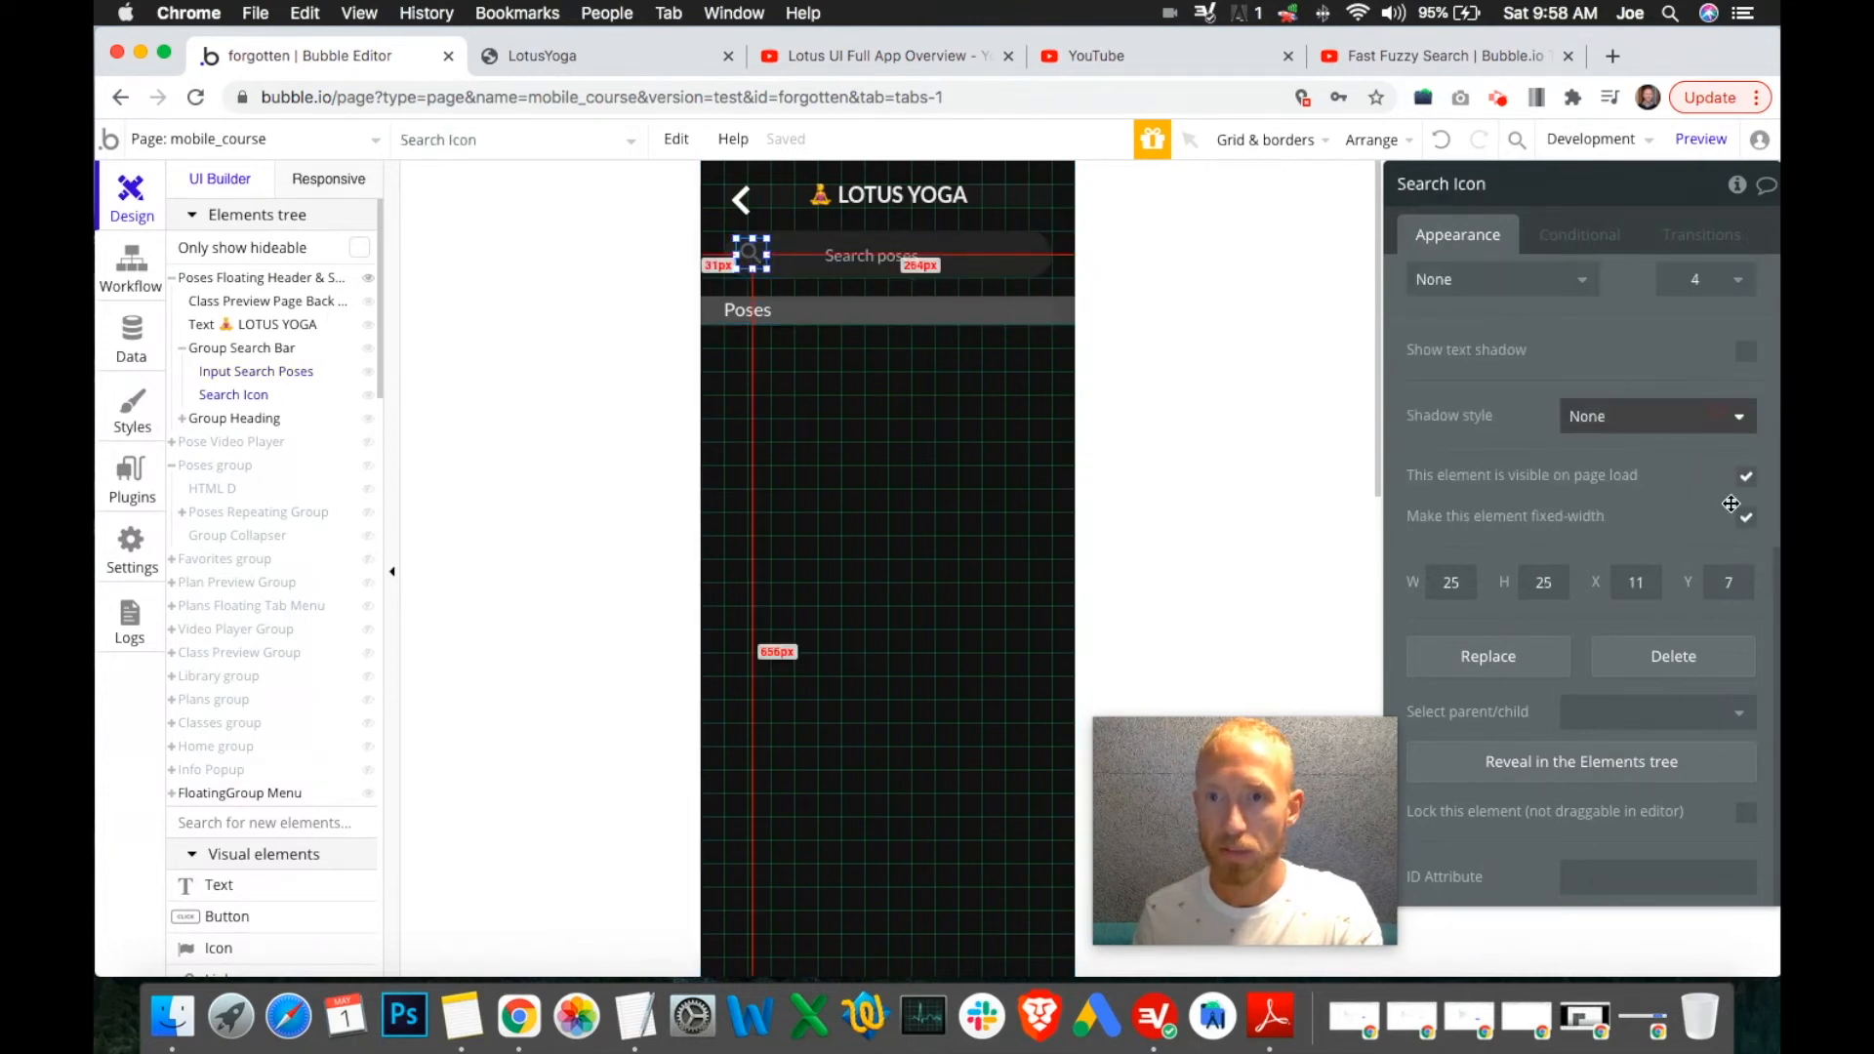
left_click(863, 263)
left_click(978, 490)
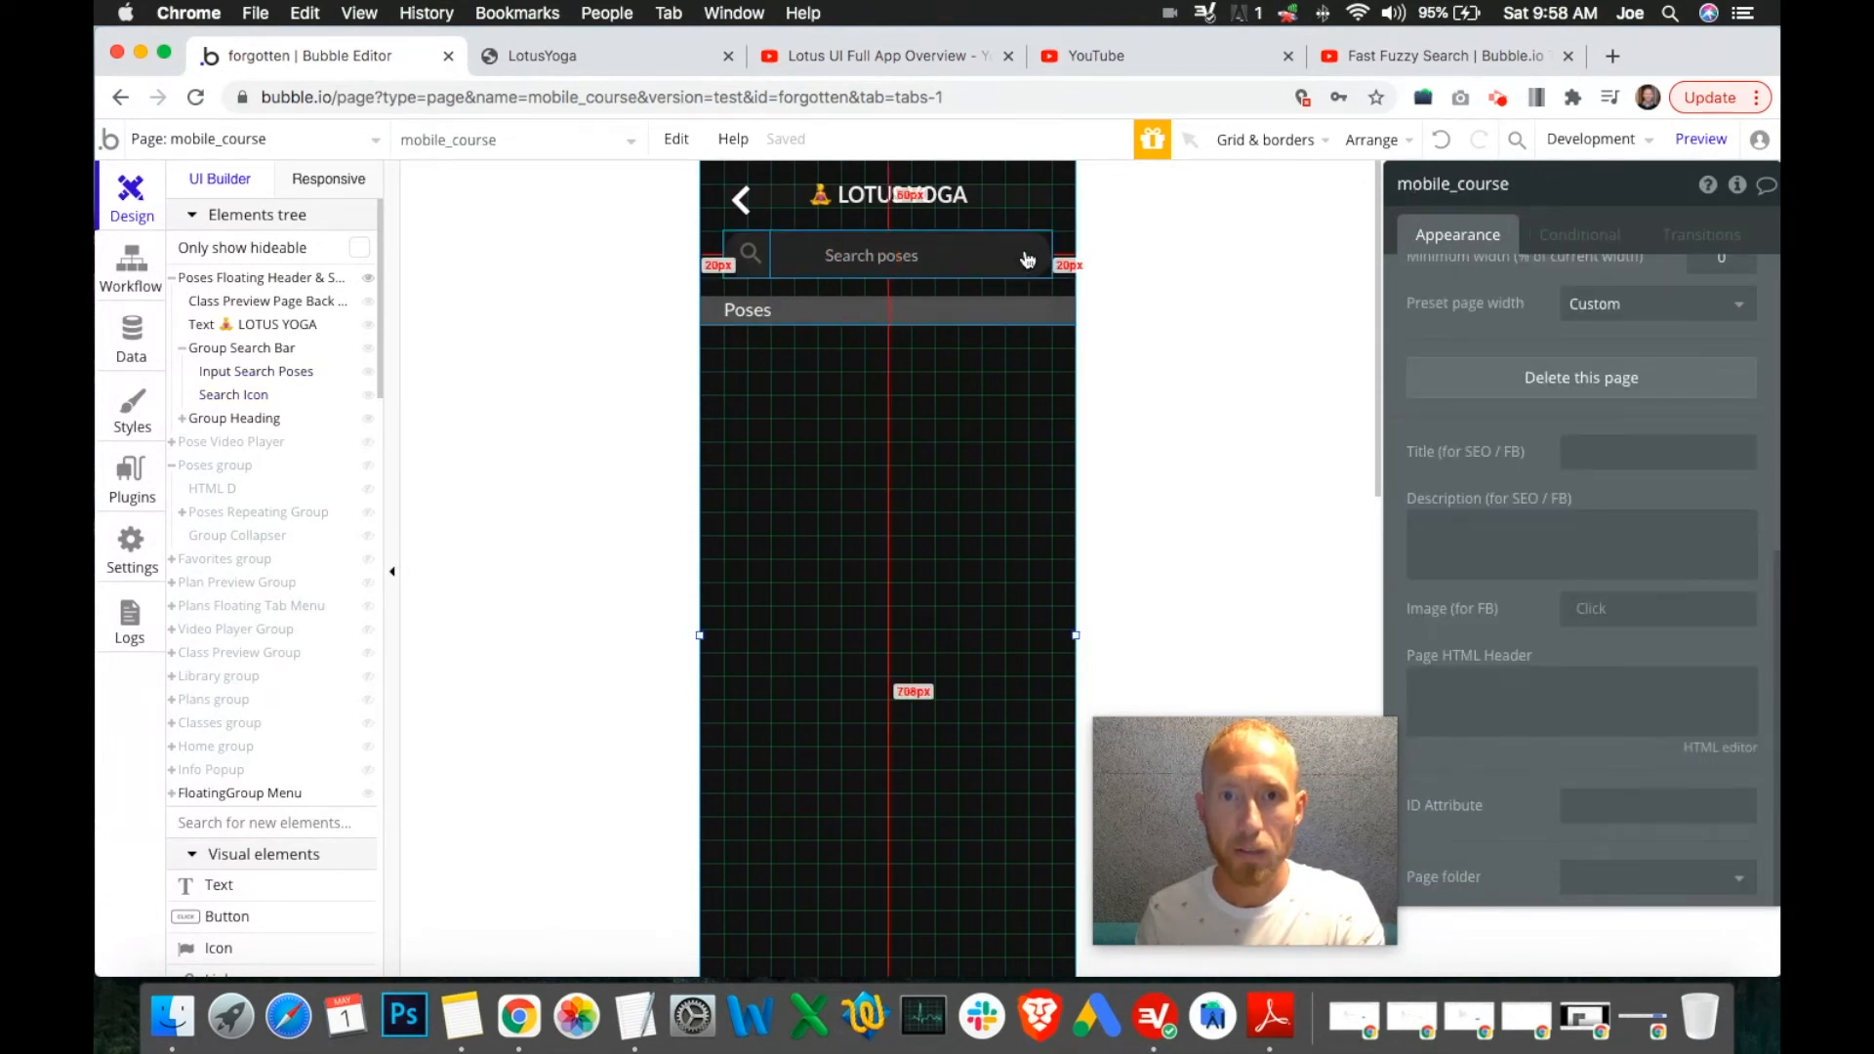
Set the height of both Input Search Poses and Group Search Bar to 38.
left_click(797, 251)
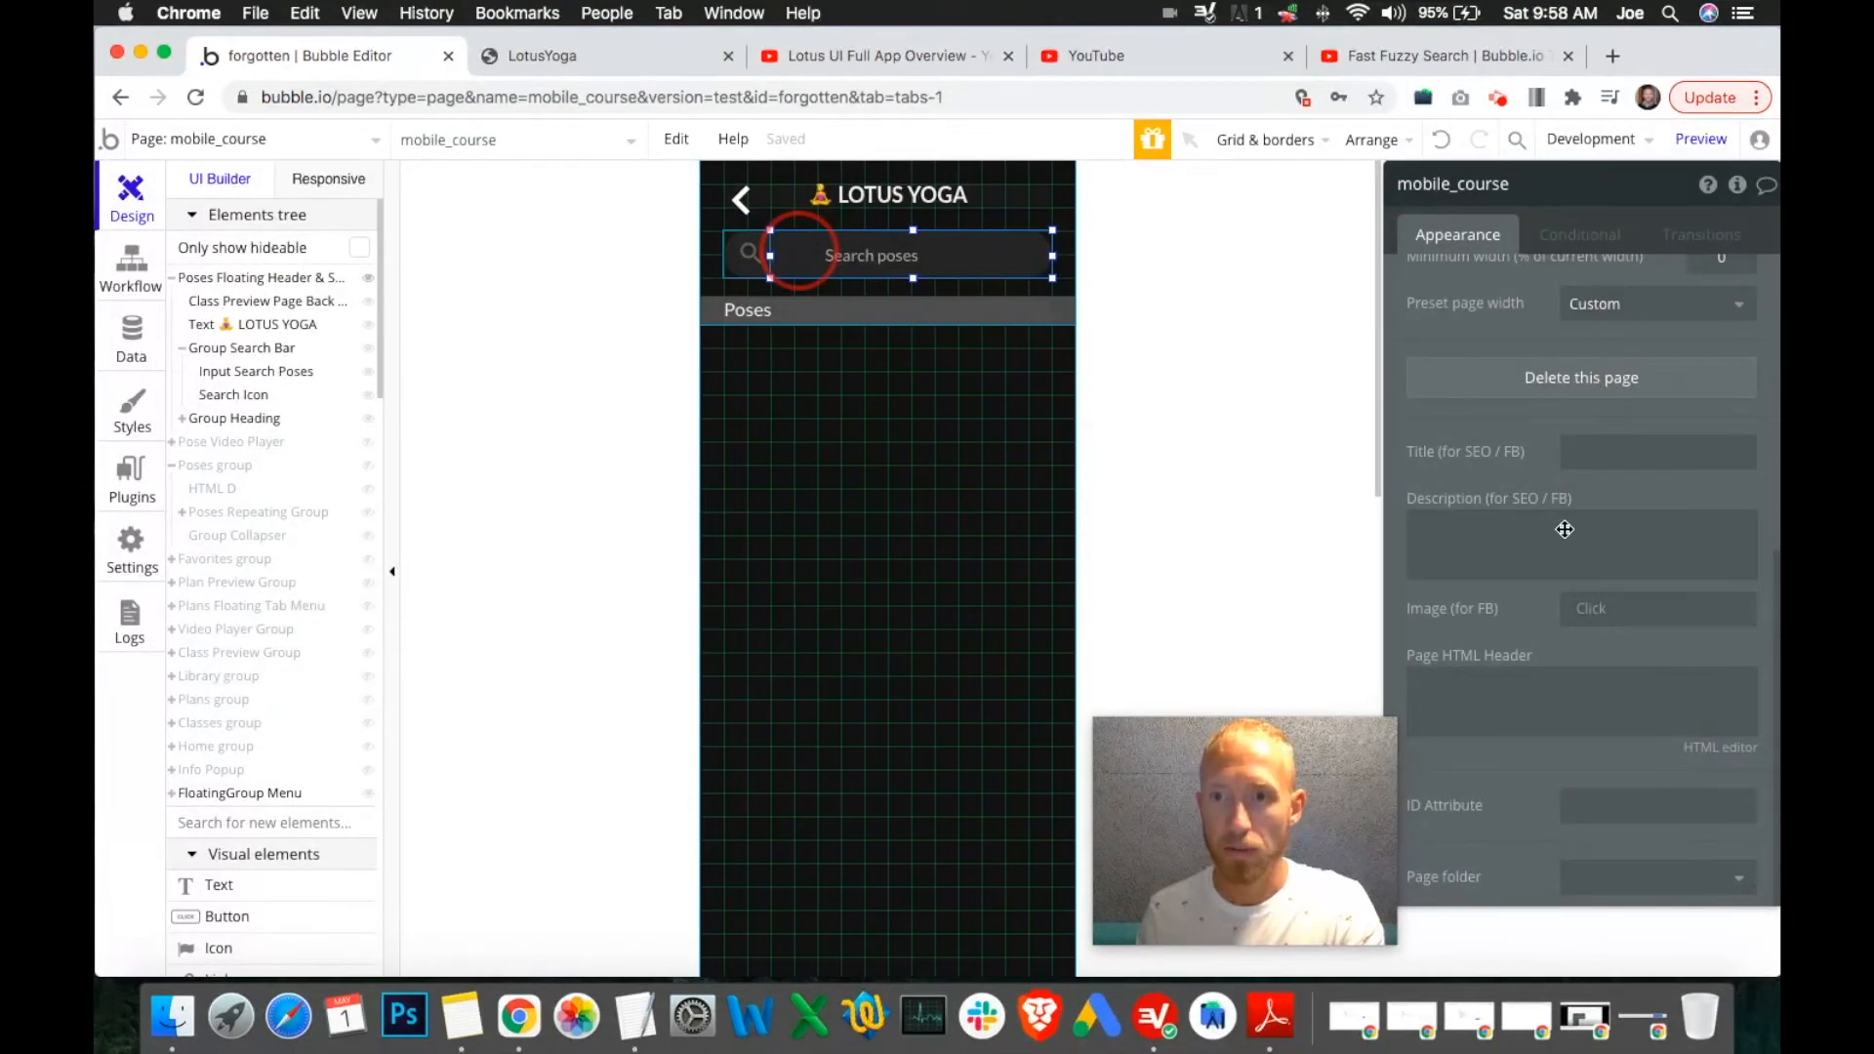
left_click(1499, 583)
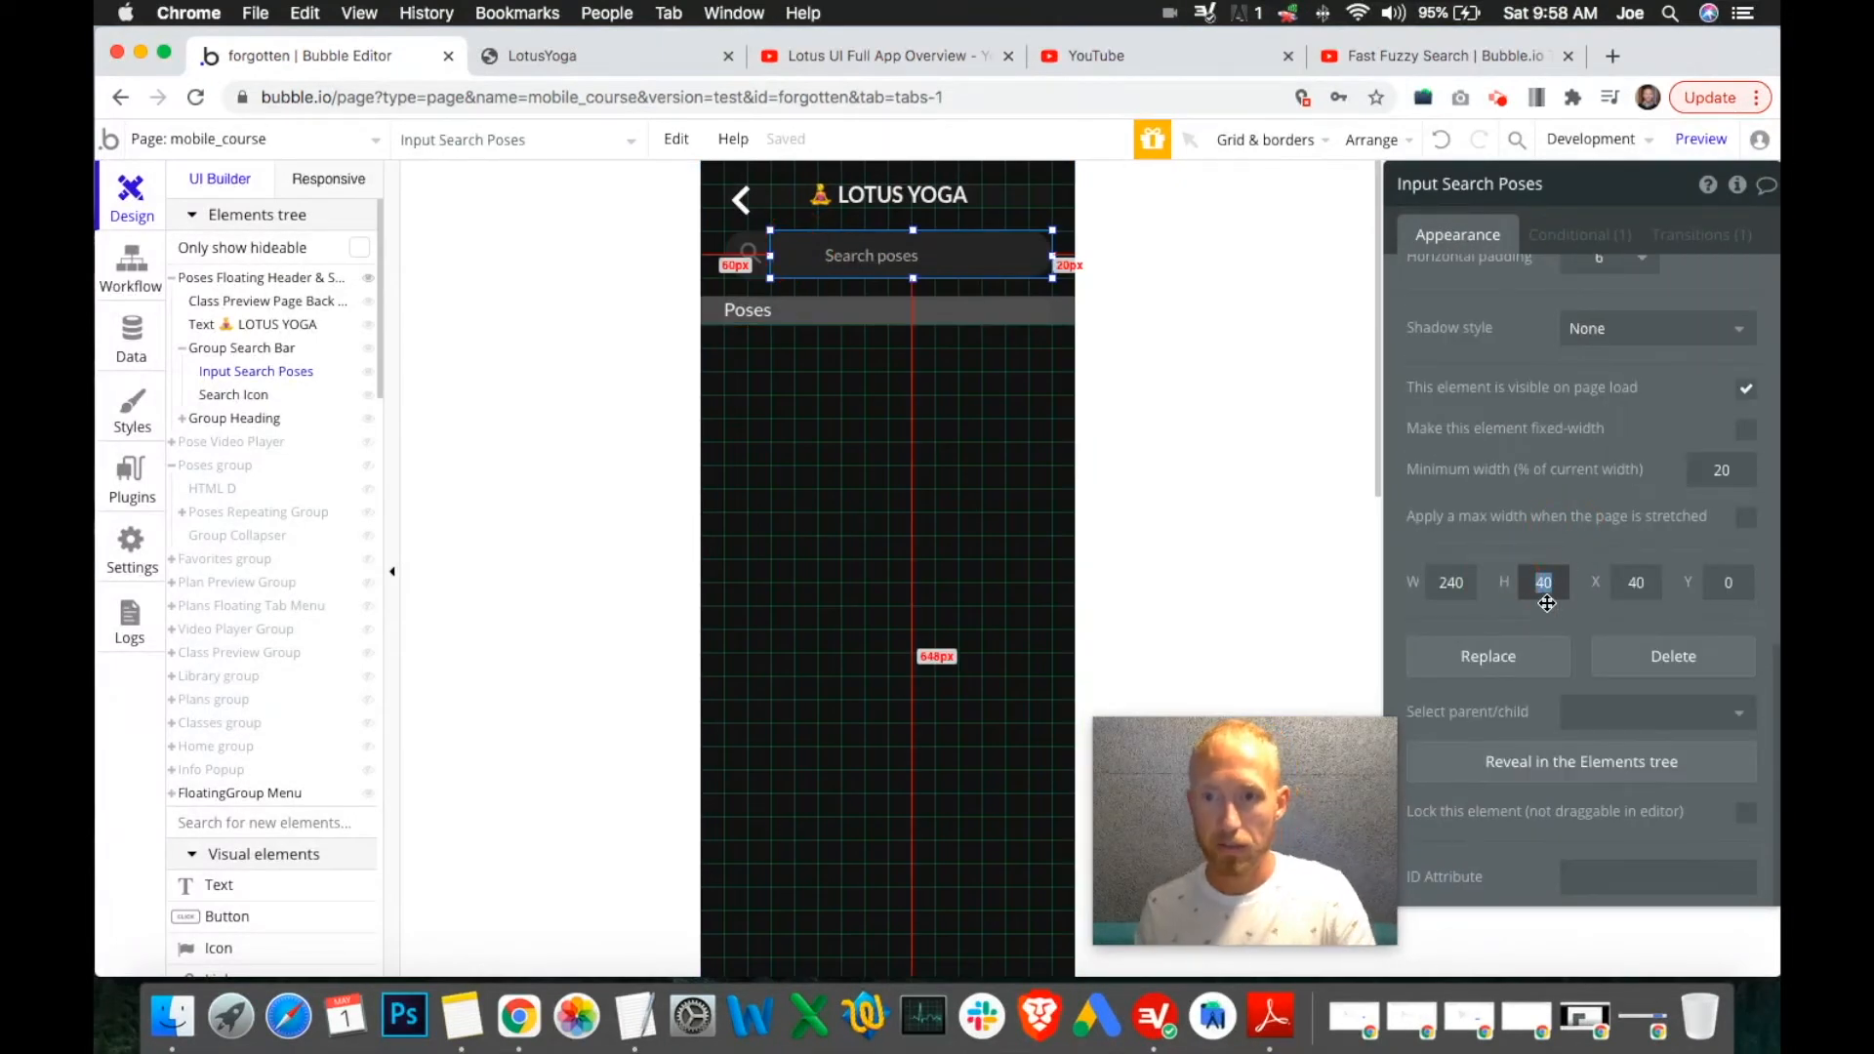
type("38")
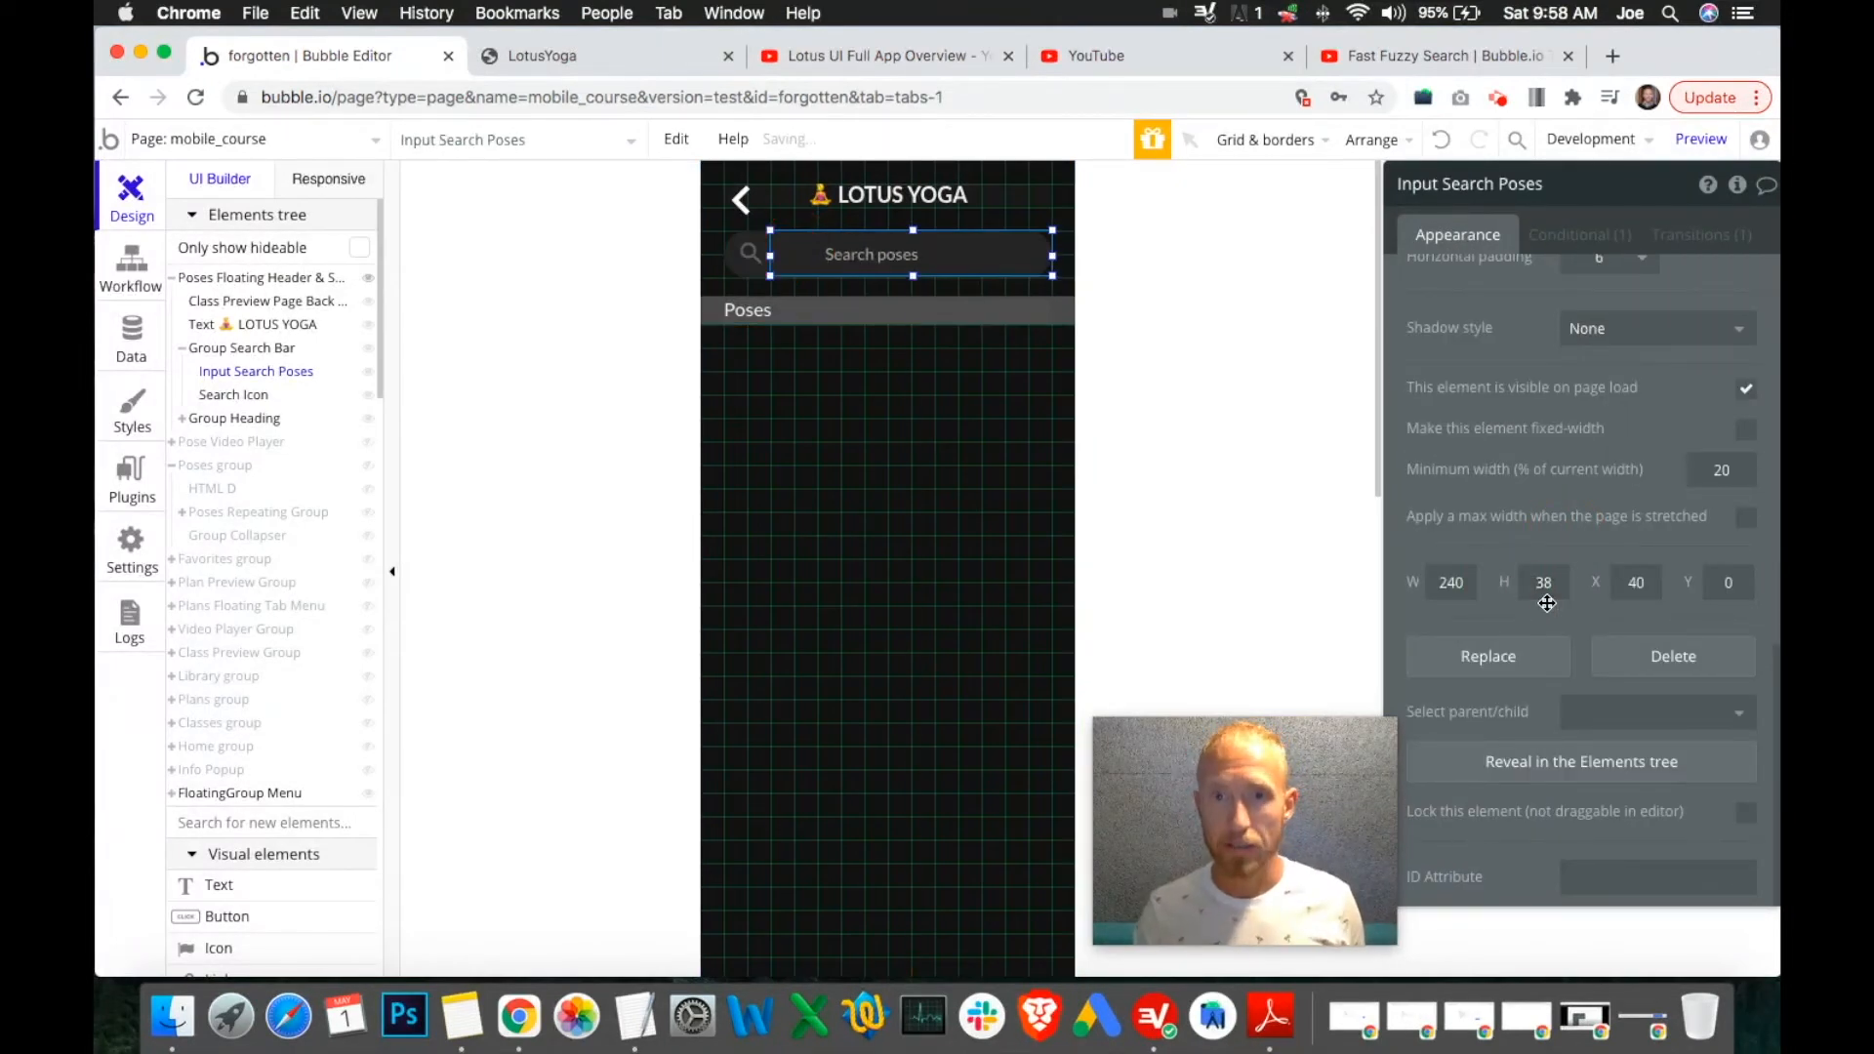
left_click(727, 263)
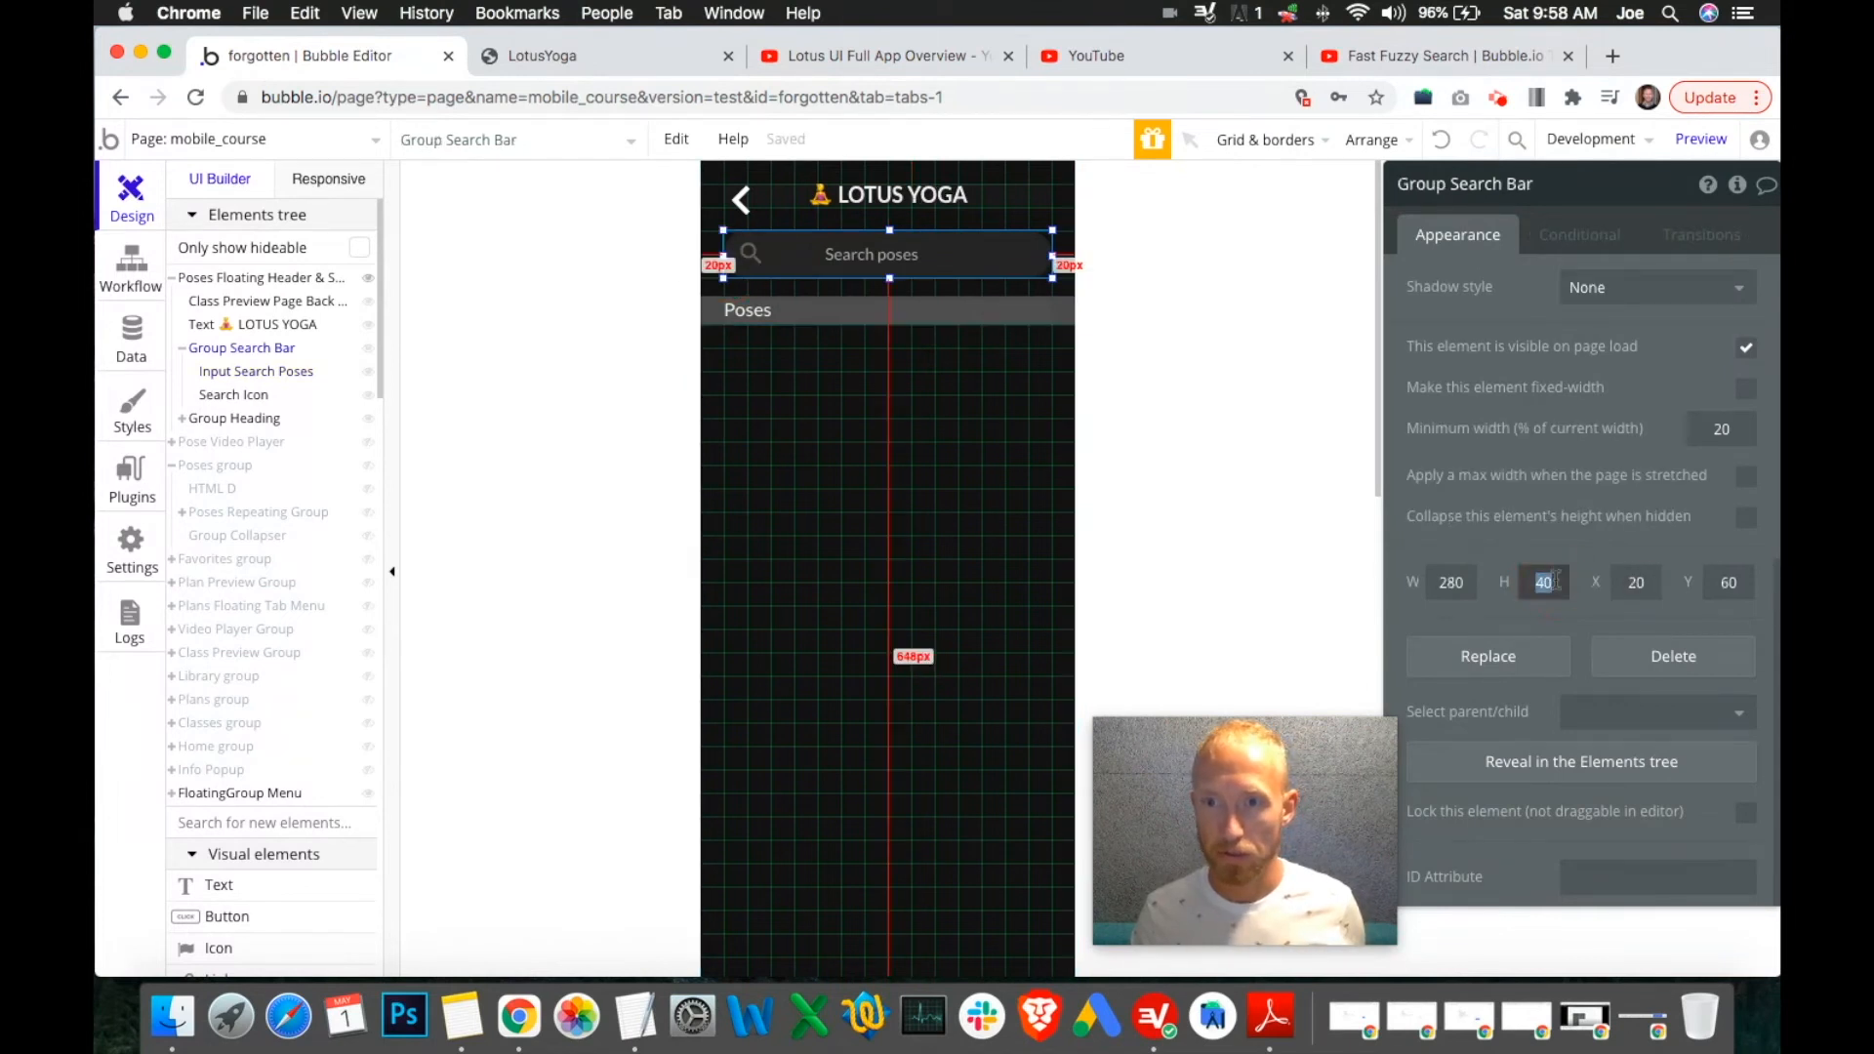
type("38")
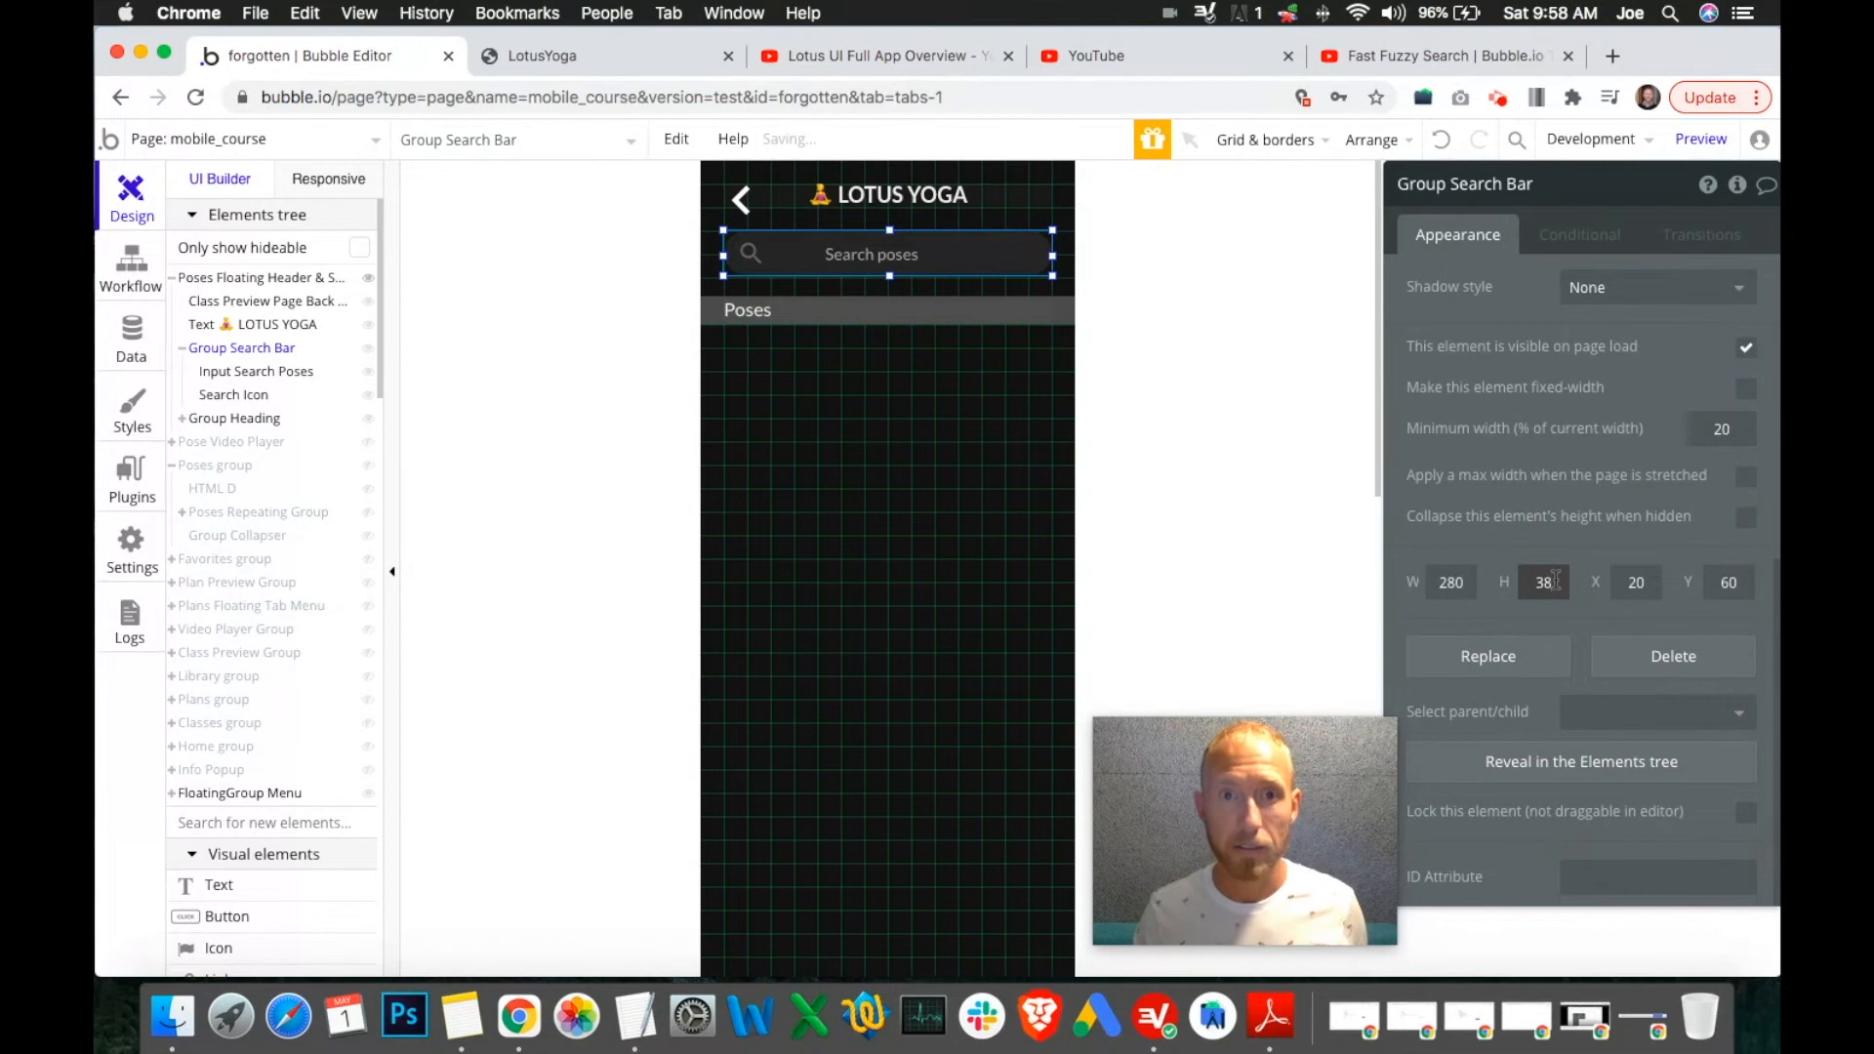
left_click(935, 498)
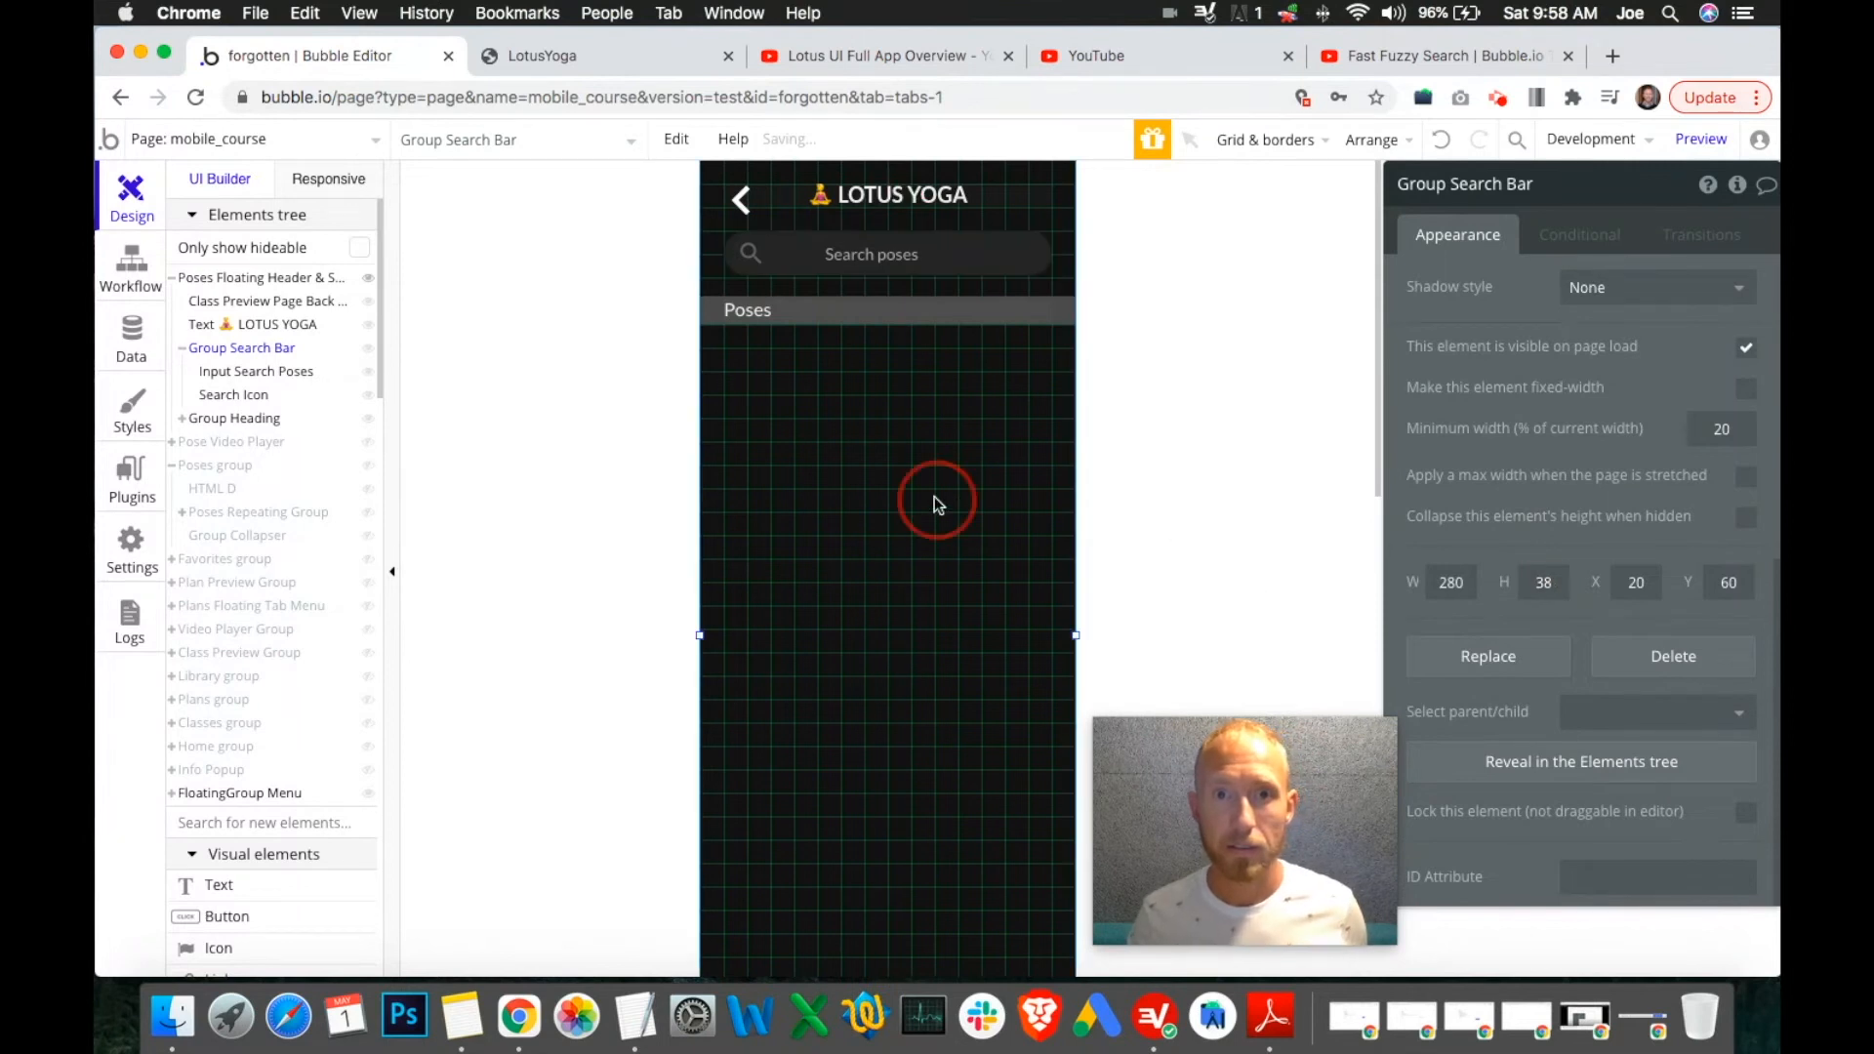
Remove the leading spaces from the Input Search Poses placeholder so it reads "Search poses".
left_click(923, 253)
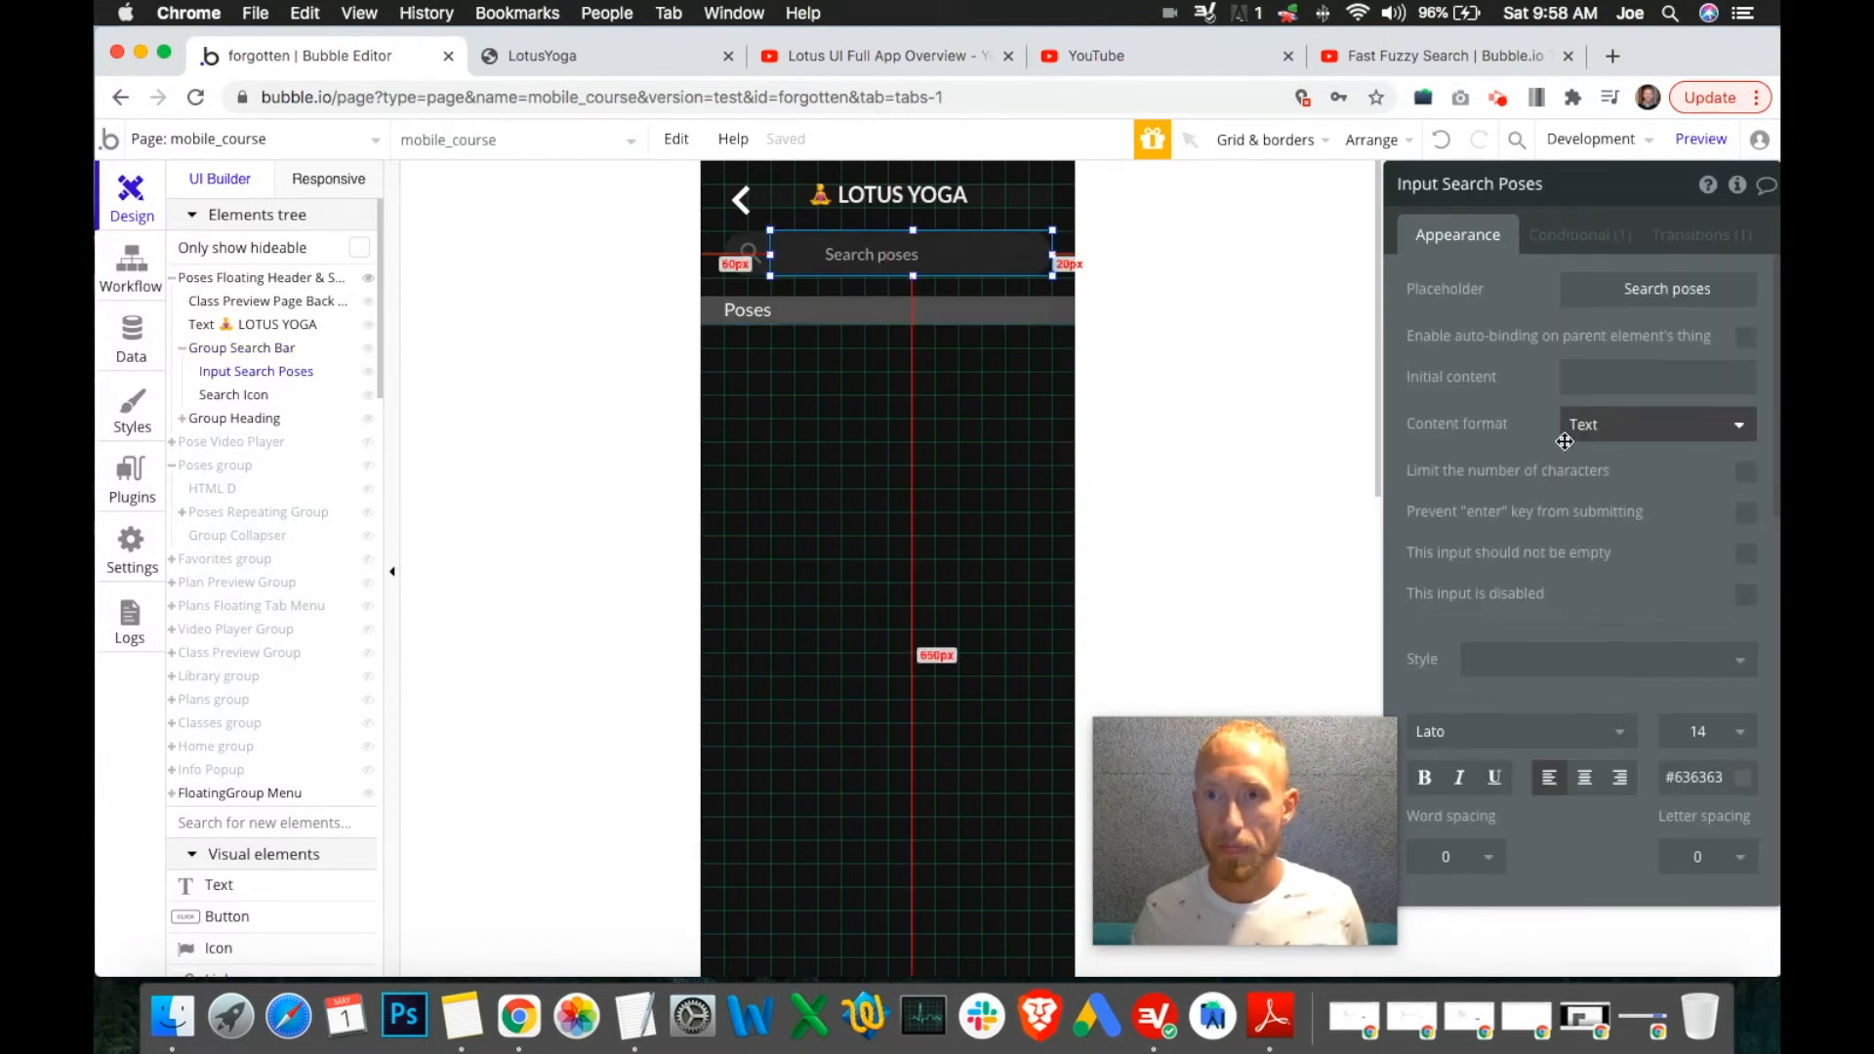
left_click(1563, 287)
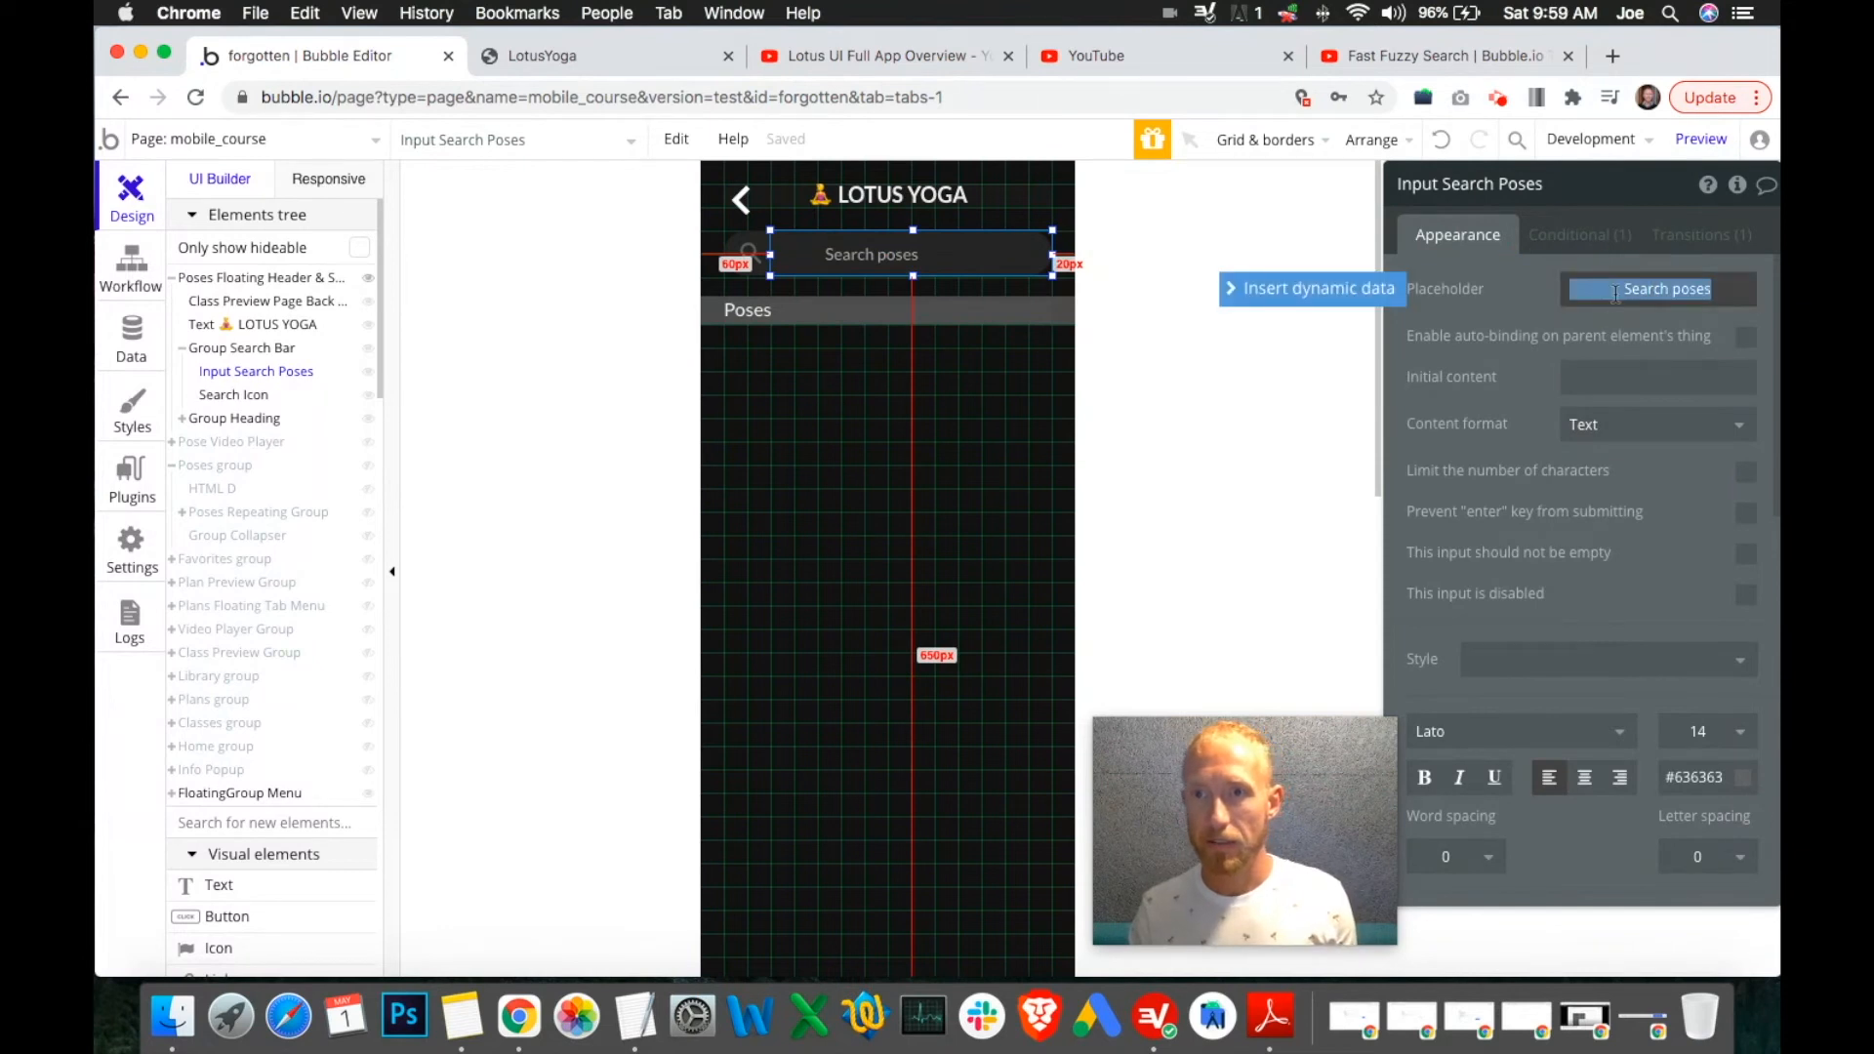
left_click(1616, 292)
left_click_drag(1628, 289, 1523, 277)
type("S")
key("Return")
left_click(1690, 289)
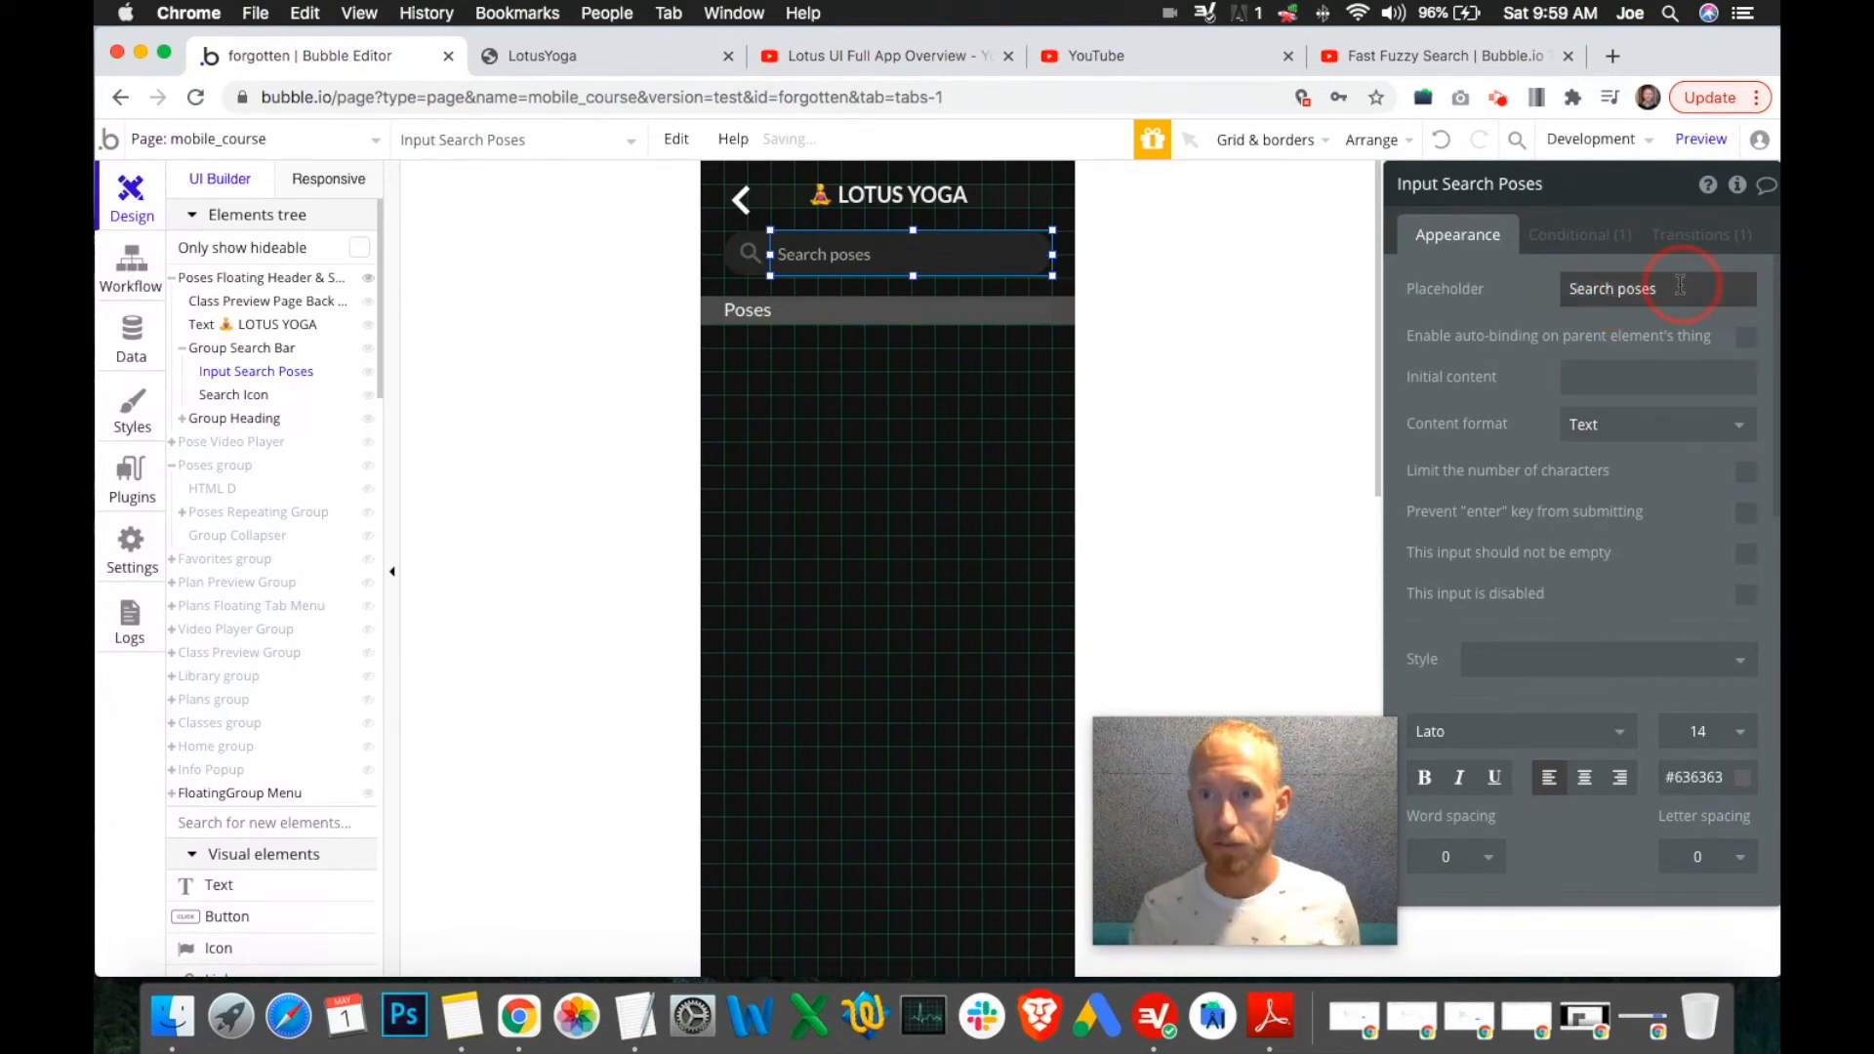
Remove the "This Input isn't valid" condition from Input Search Poses.
left_click(1580, 252)
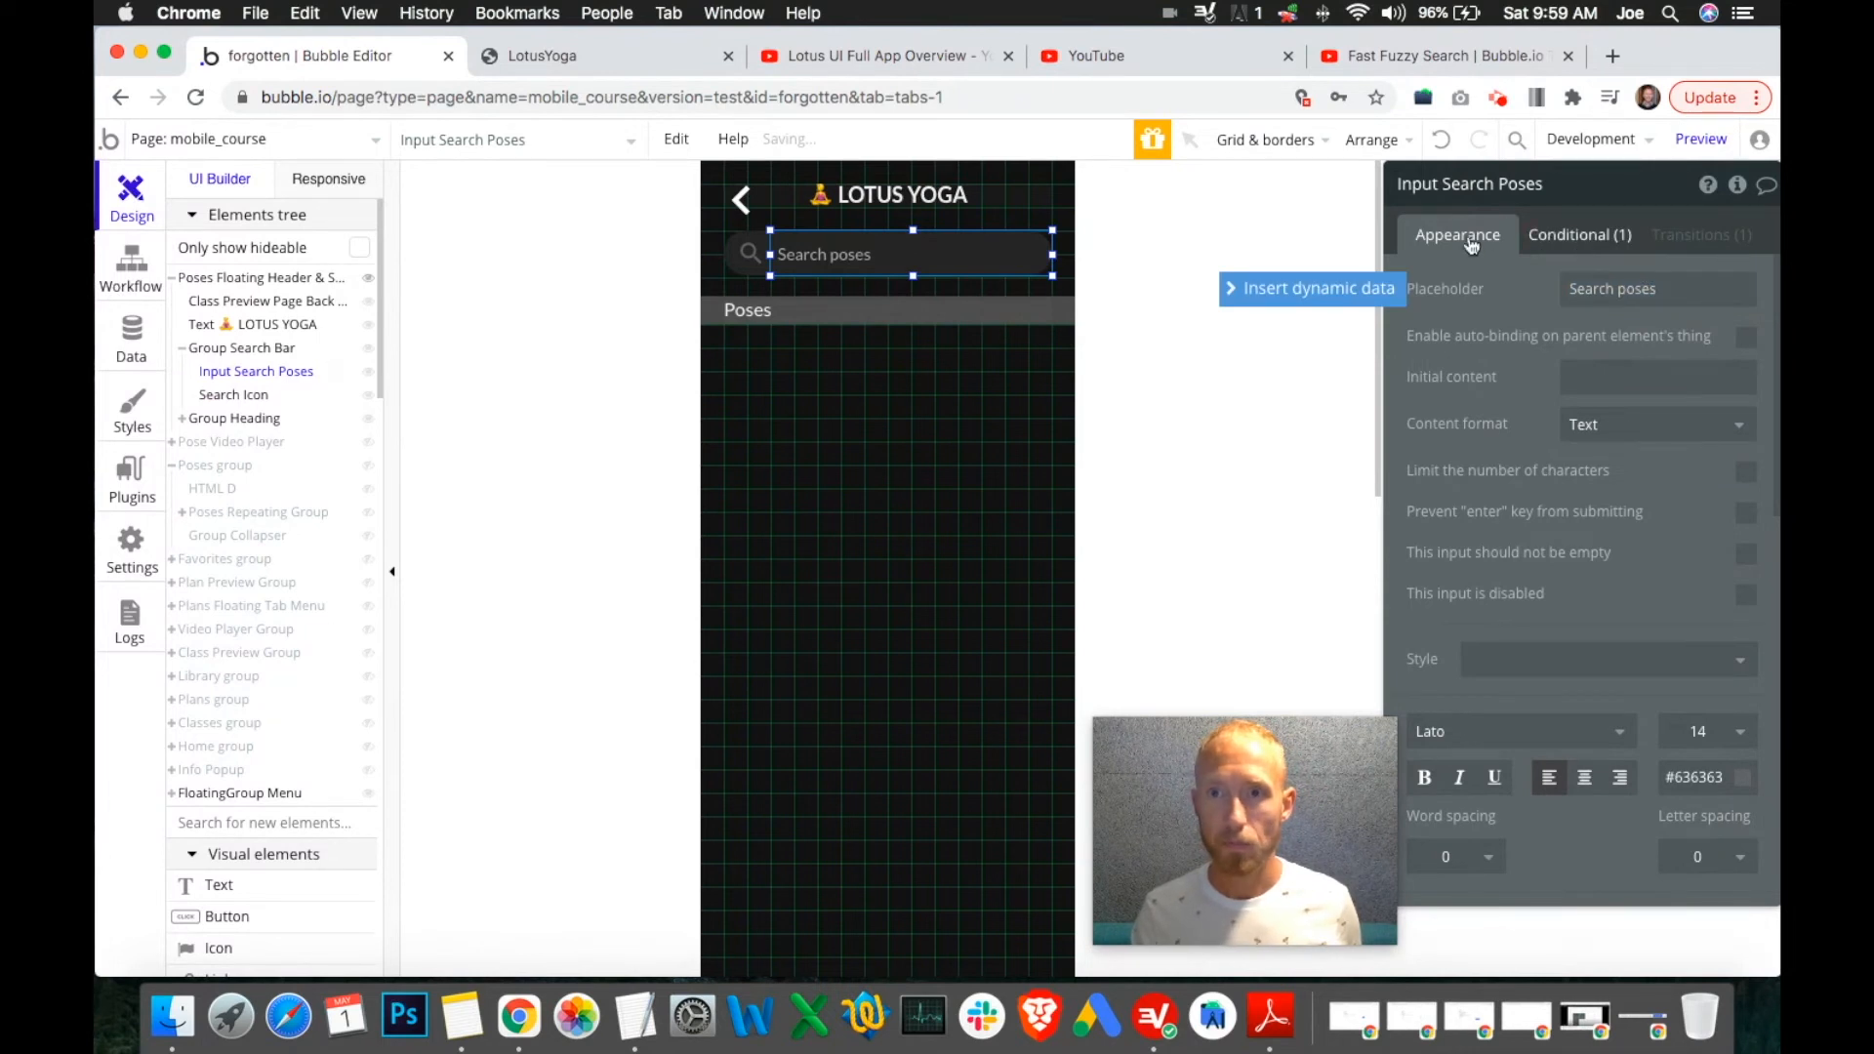
left_click(1475, 230)
left_click(1562, 242)
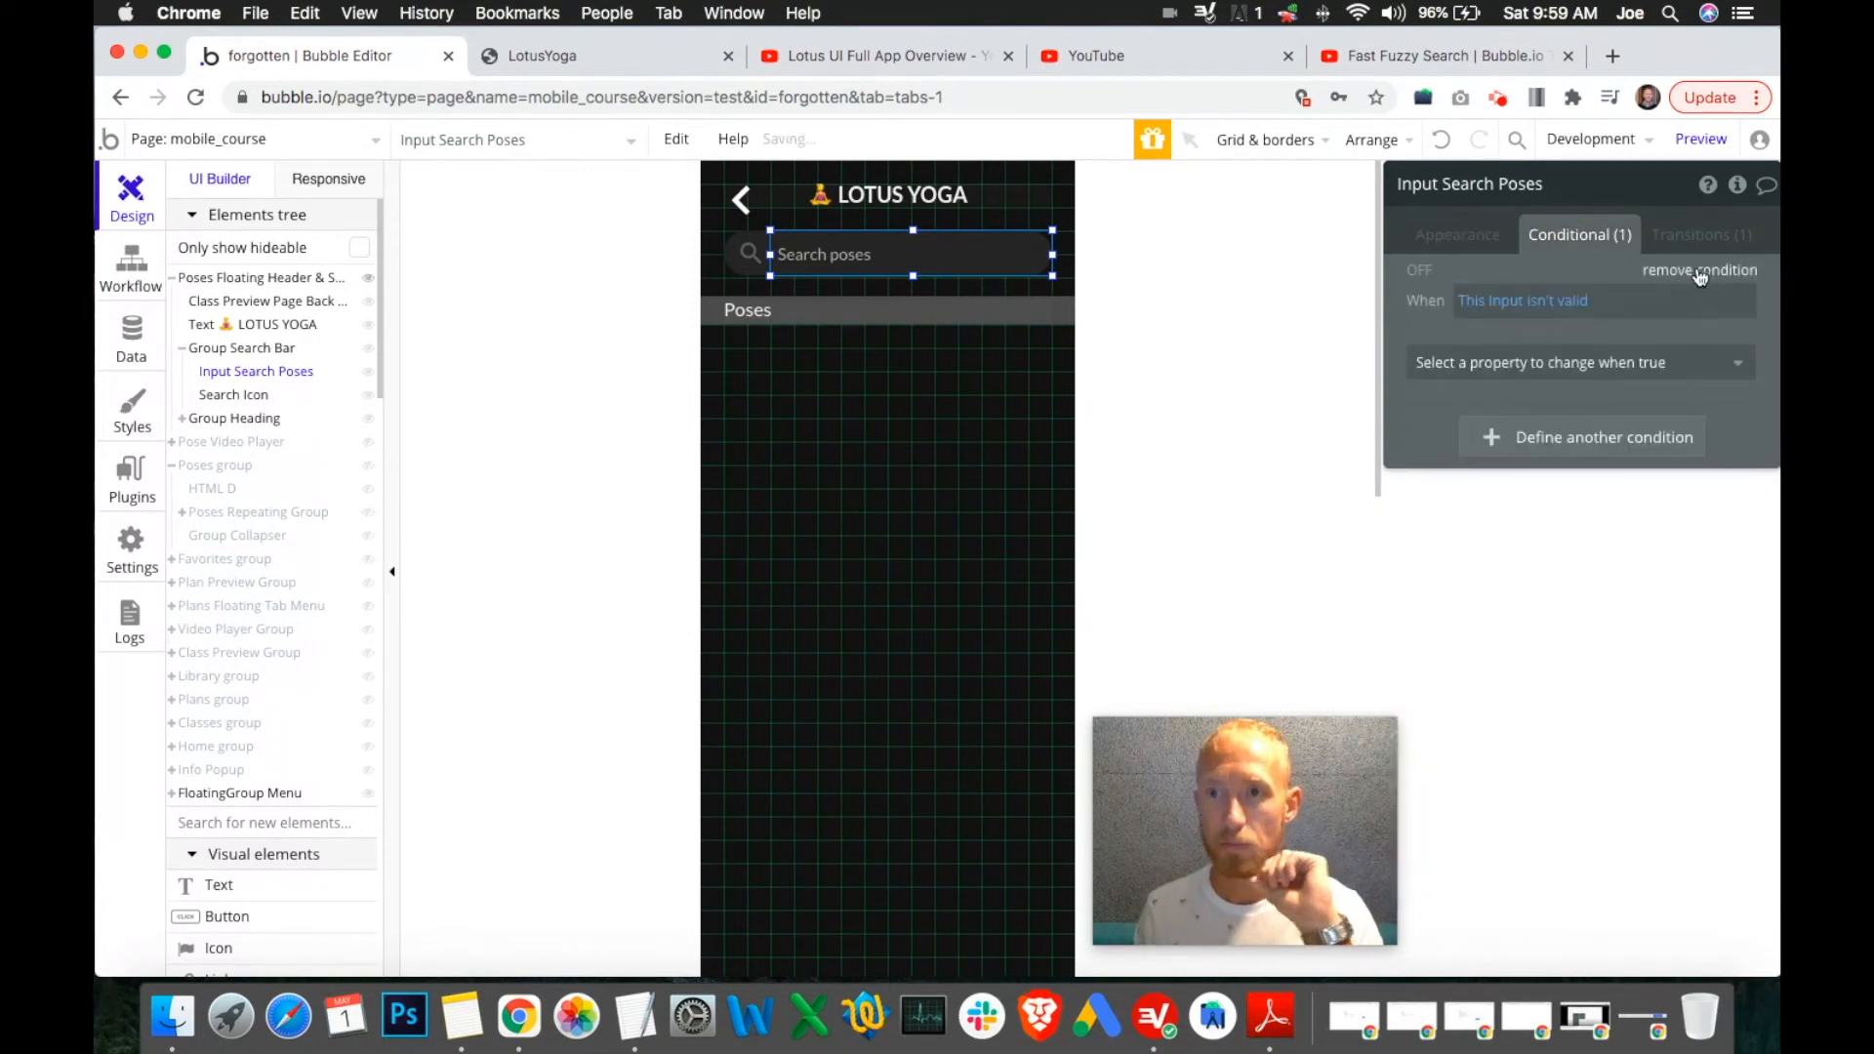
left_click(1700, 274)
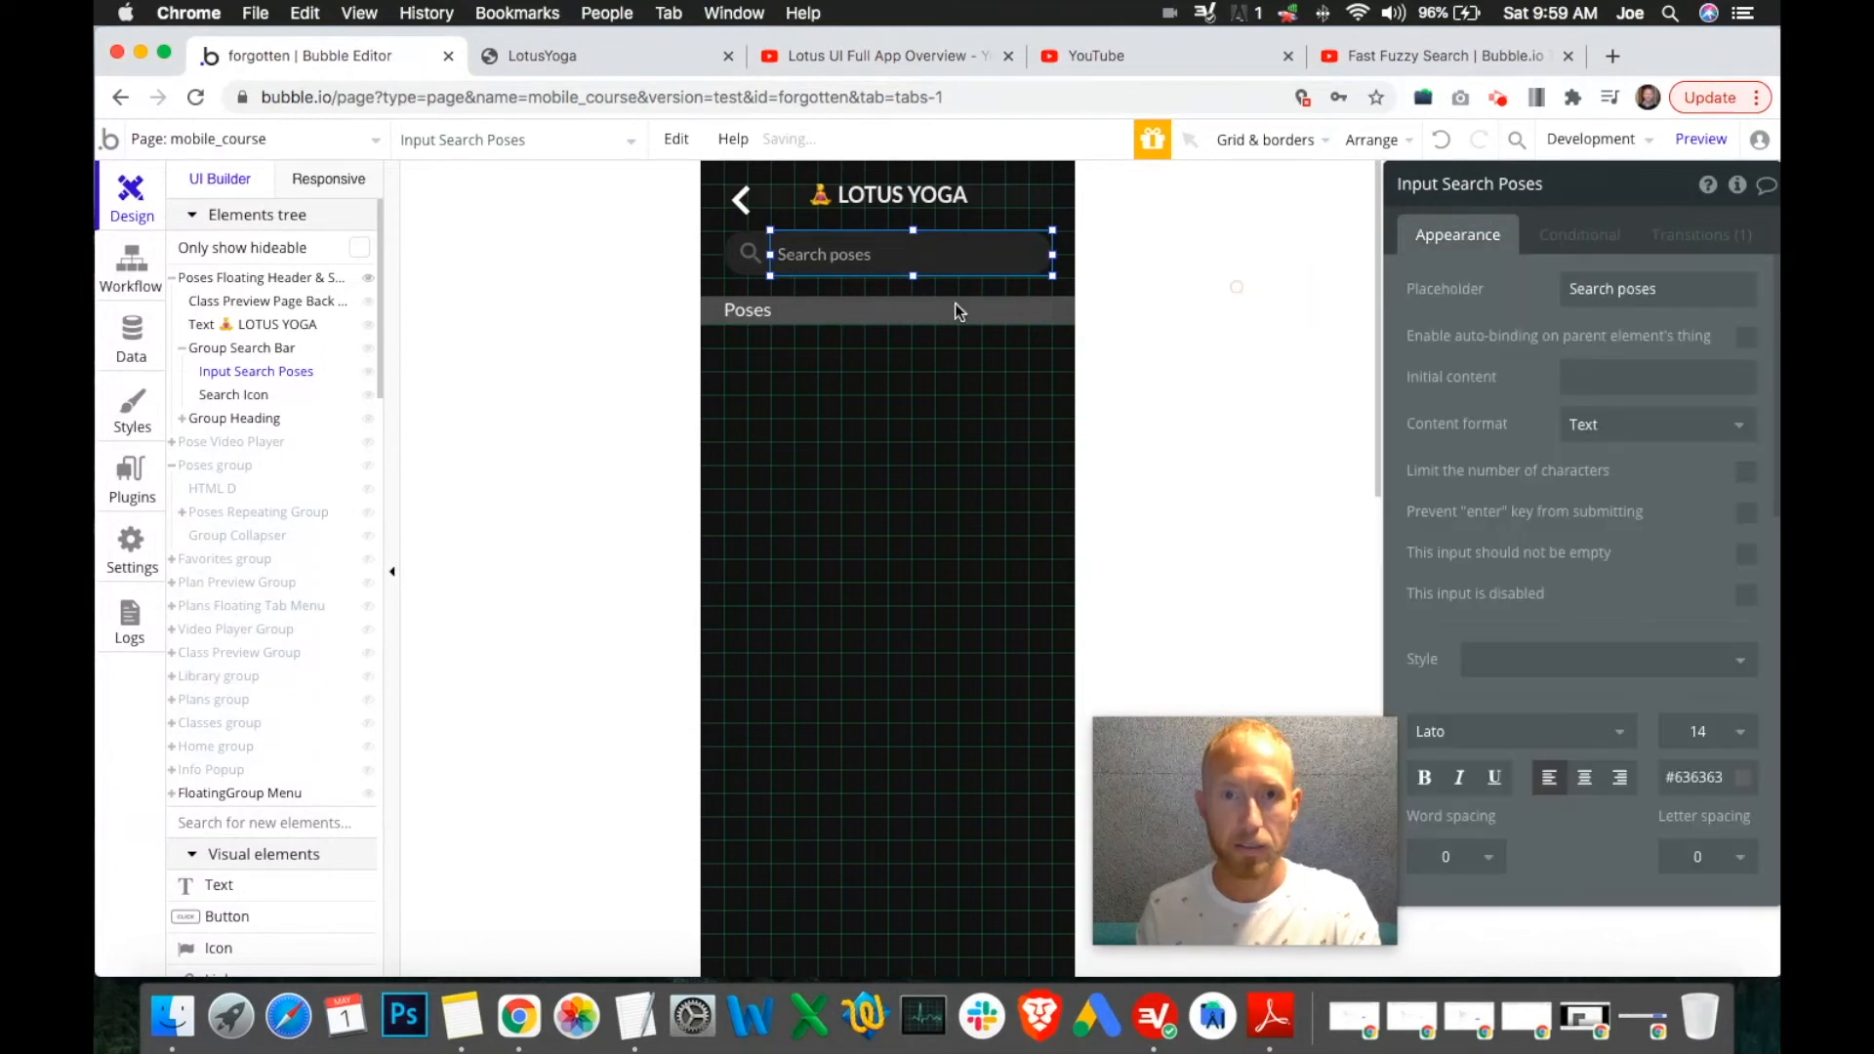
left_click(885, 379)
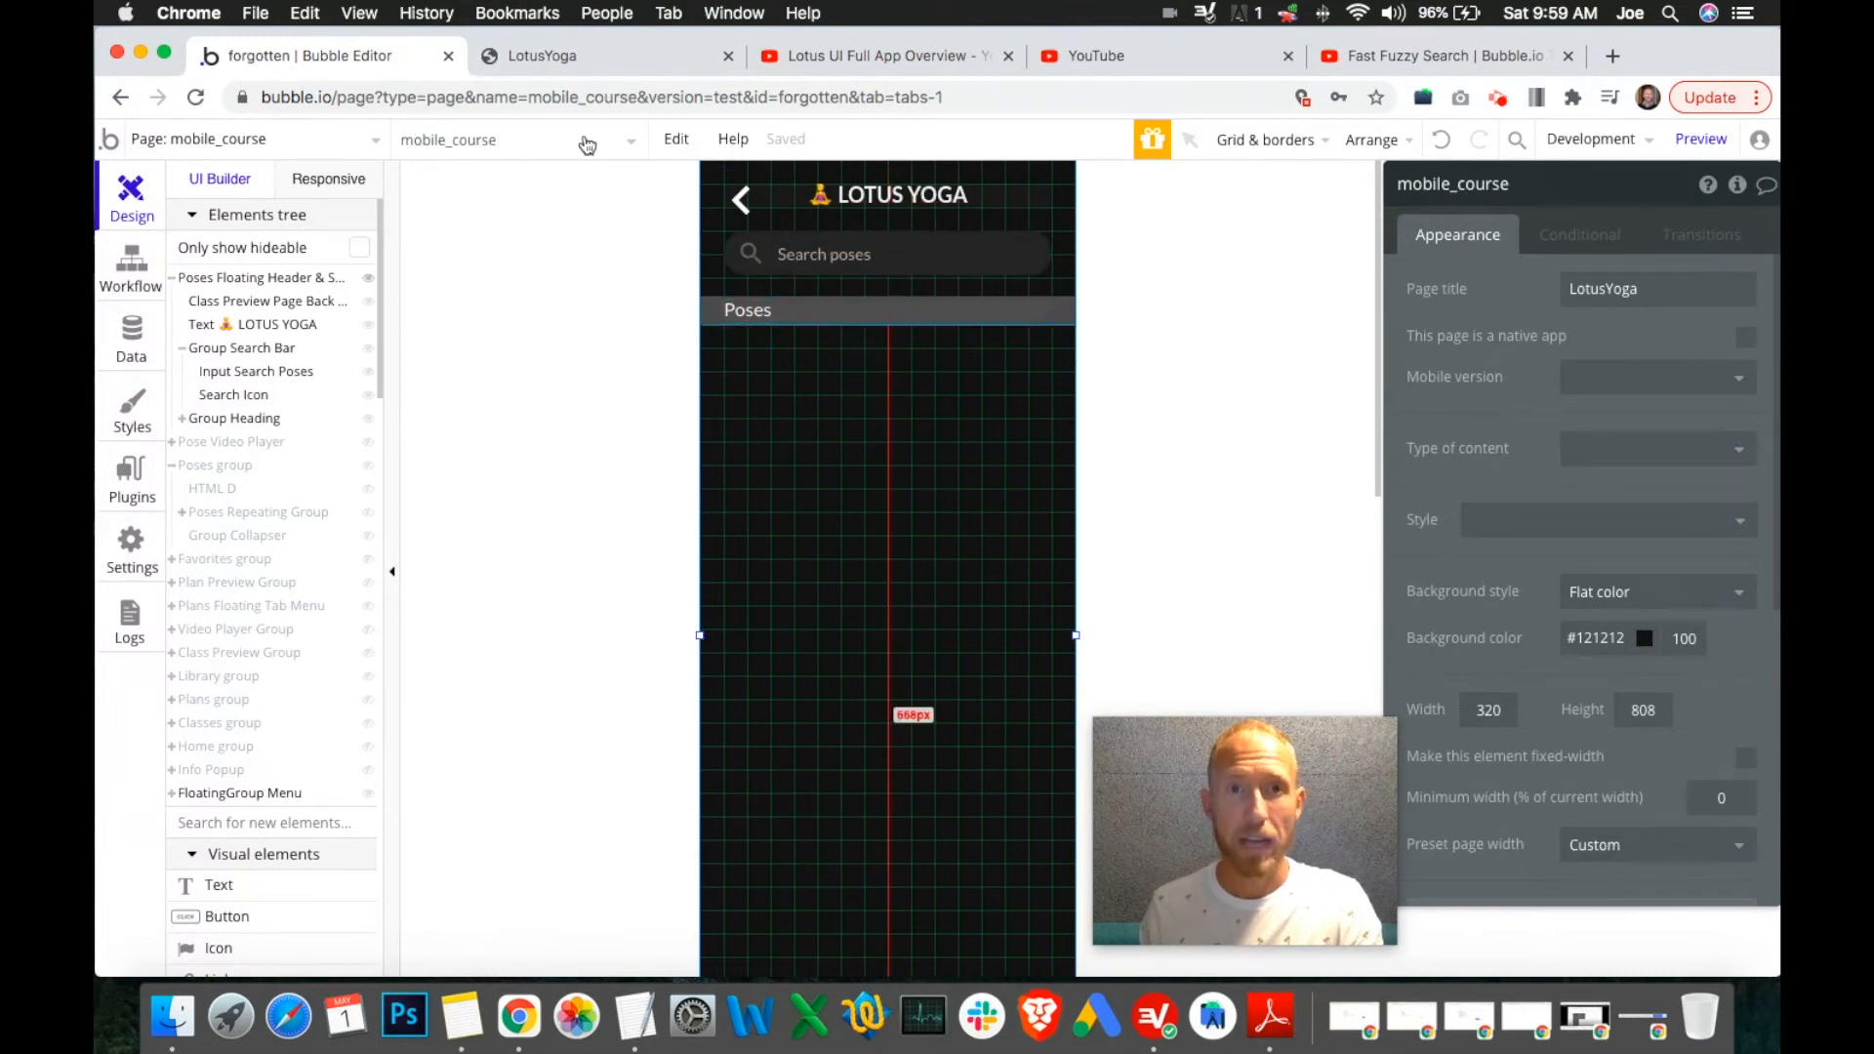
Update the LotusYoga preview to the latest version and check the search bar on iPhone 5/SE, iPad and iPhone 6/7/8.
left_click(589, 55)
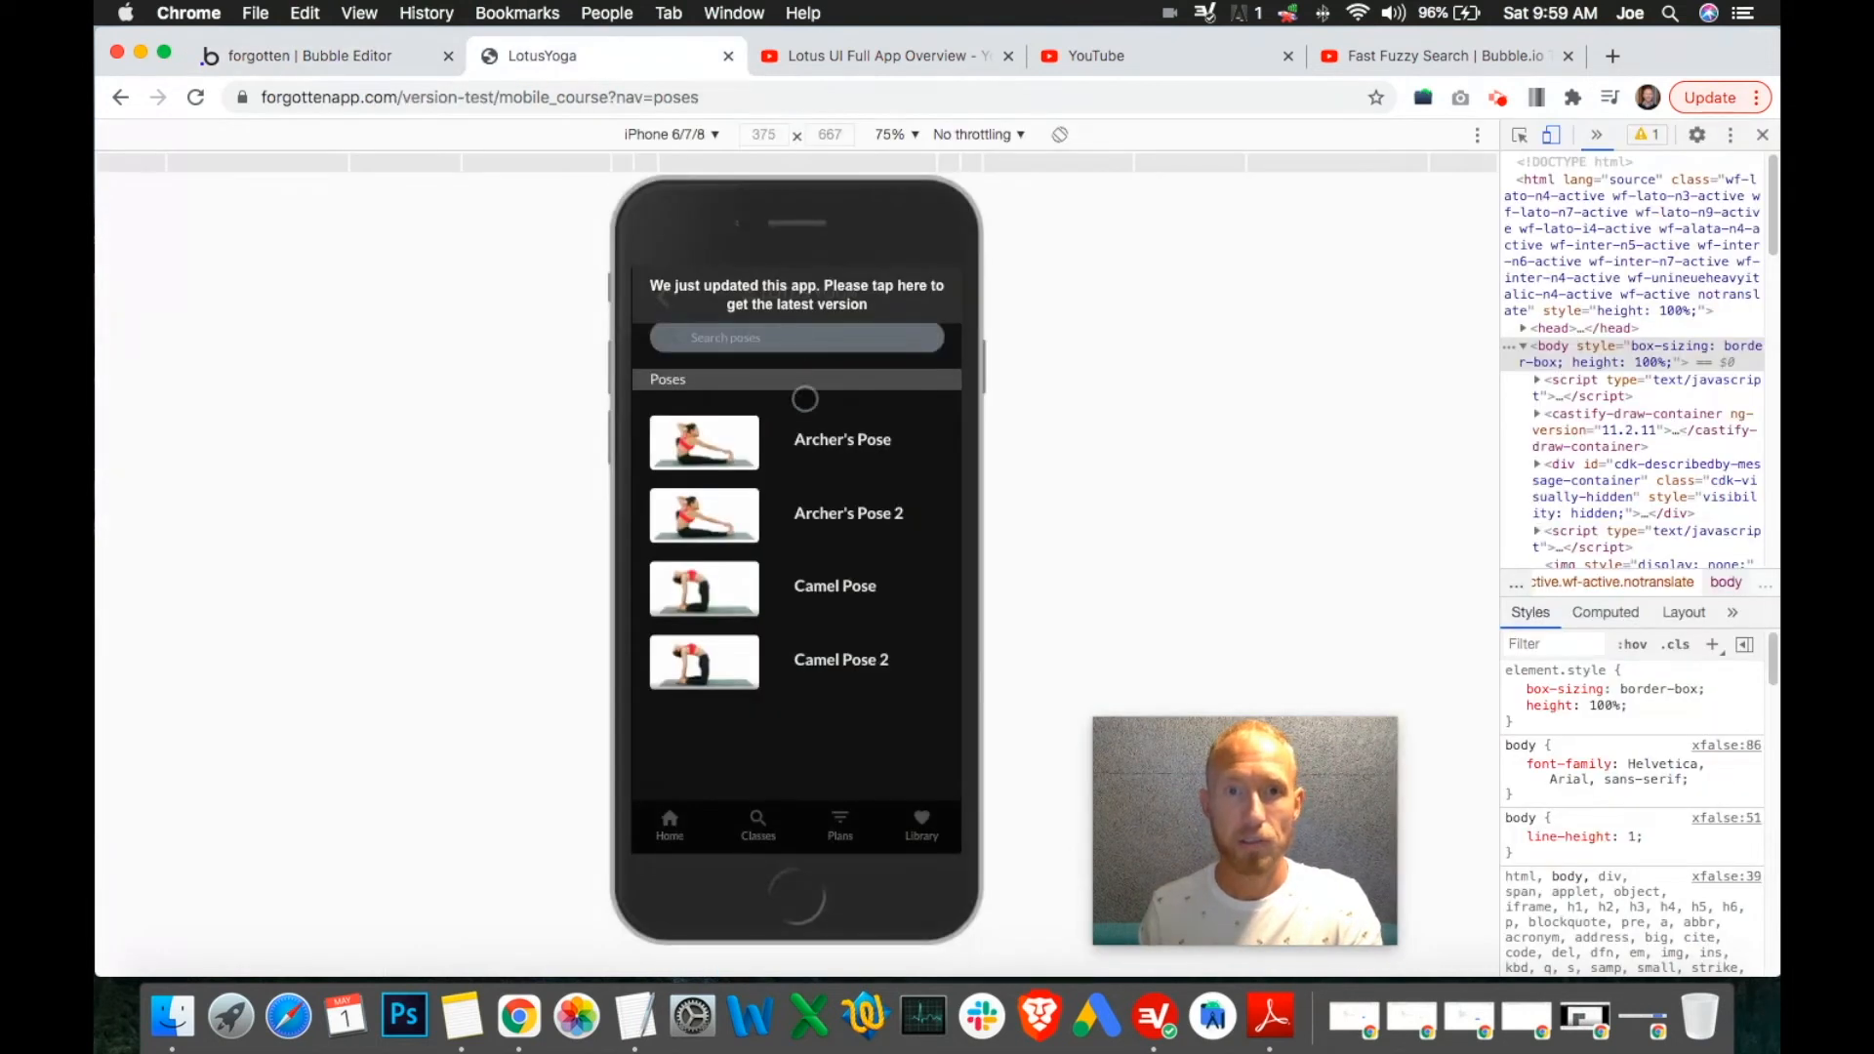
left_click(806, 302)
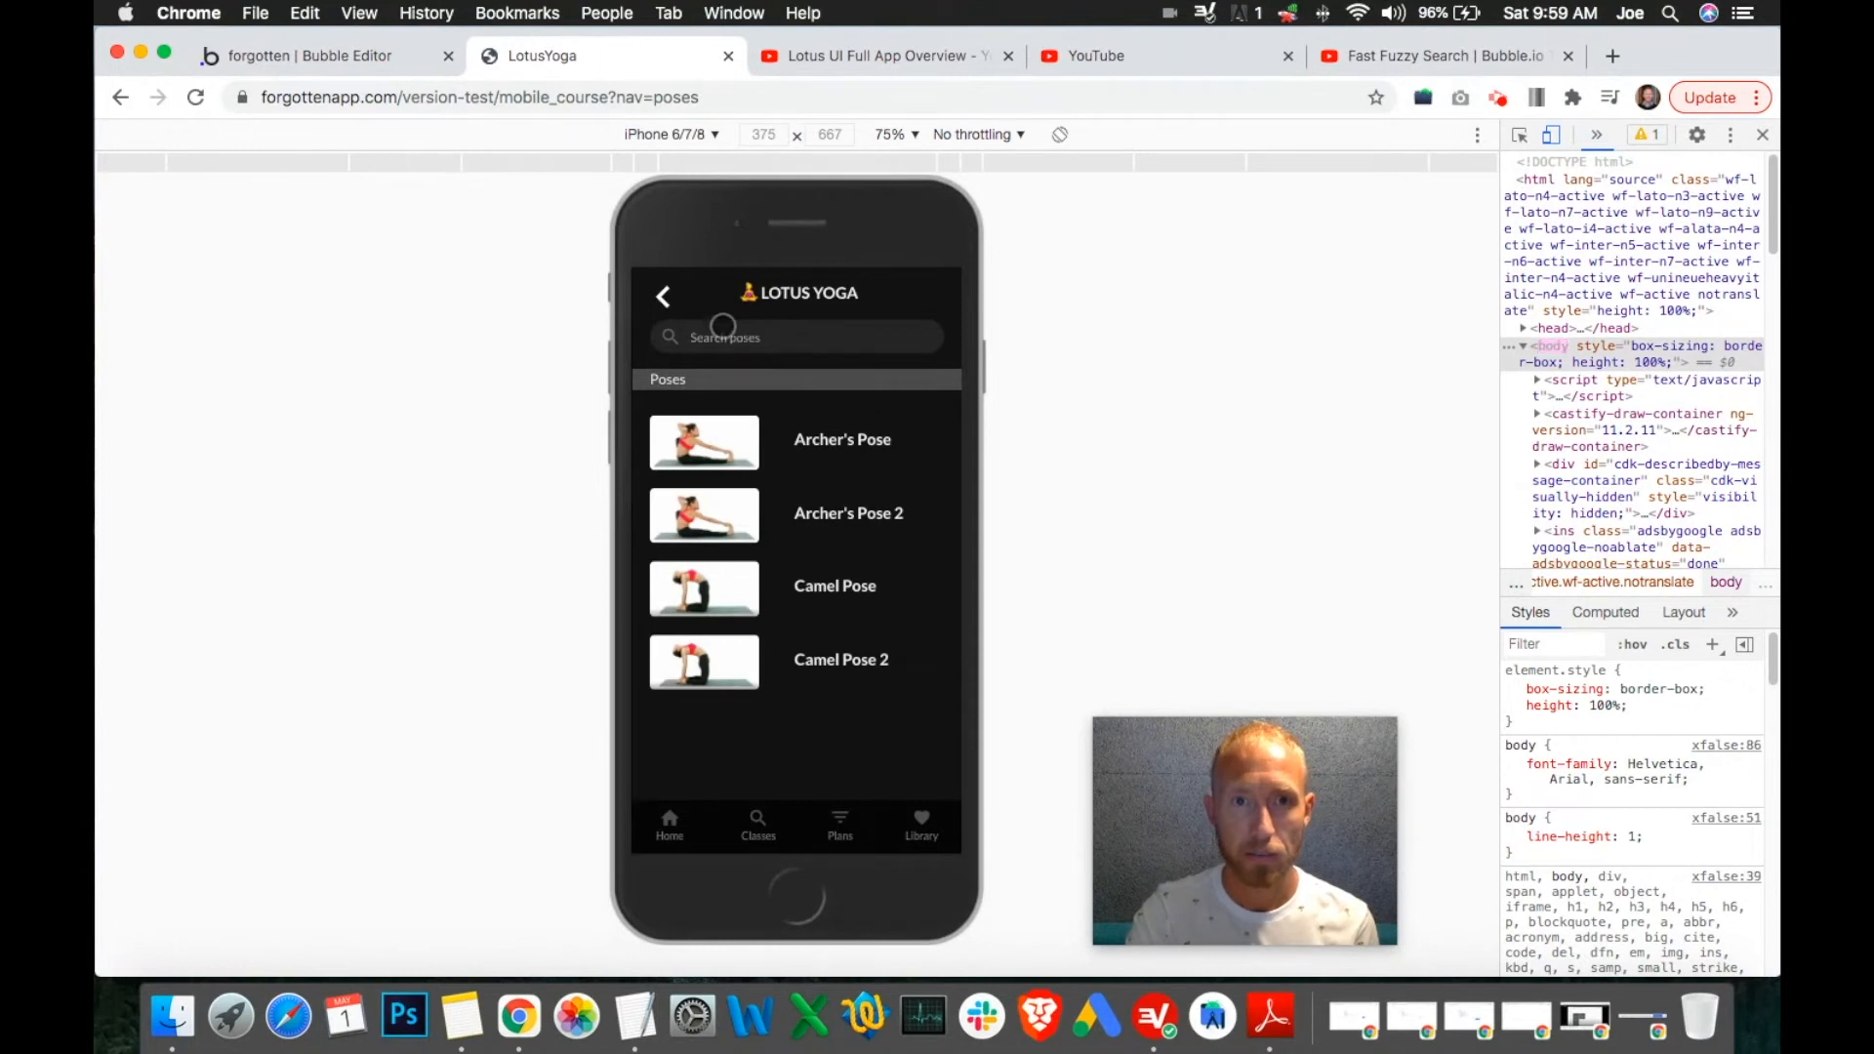
left_click(676, 134)
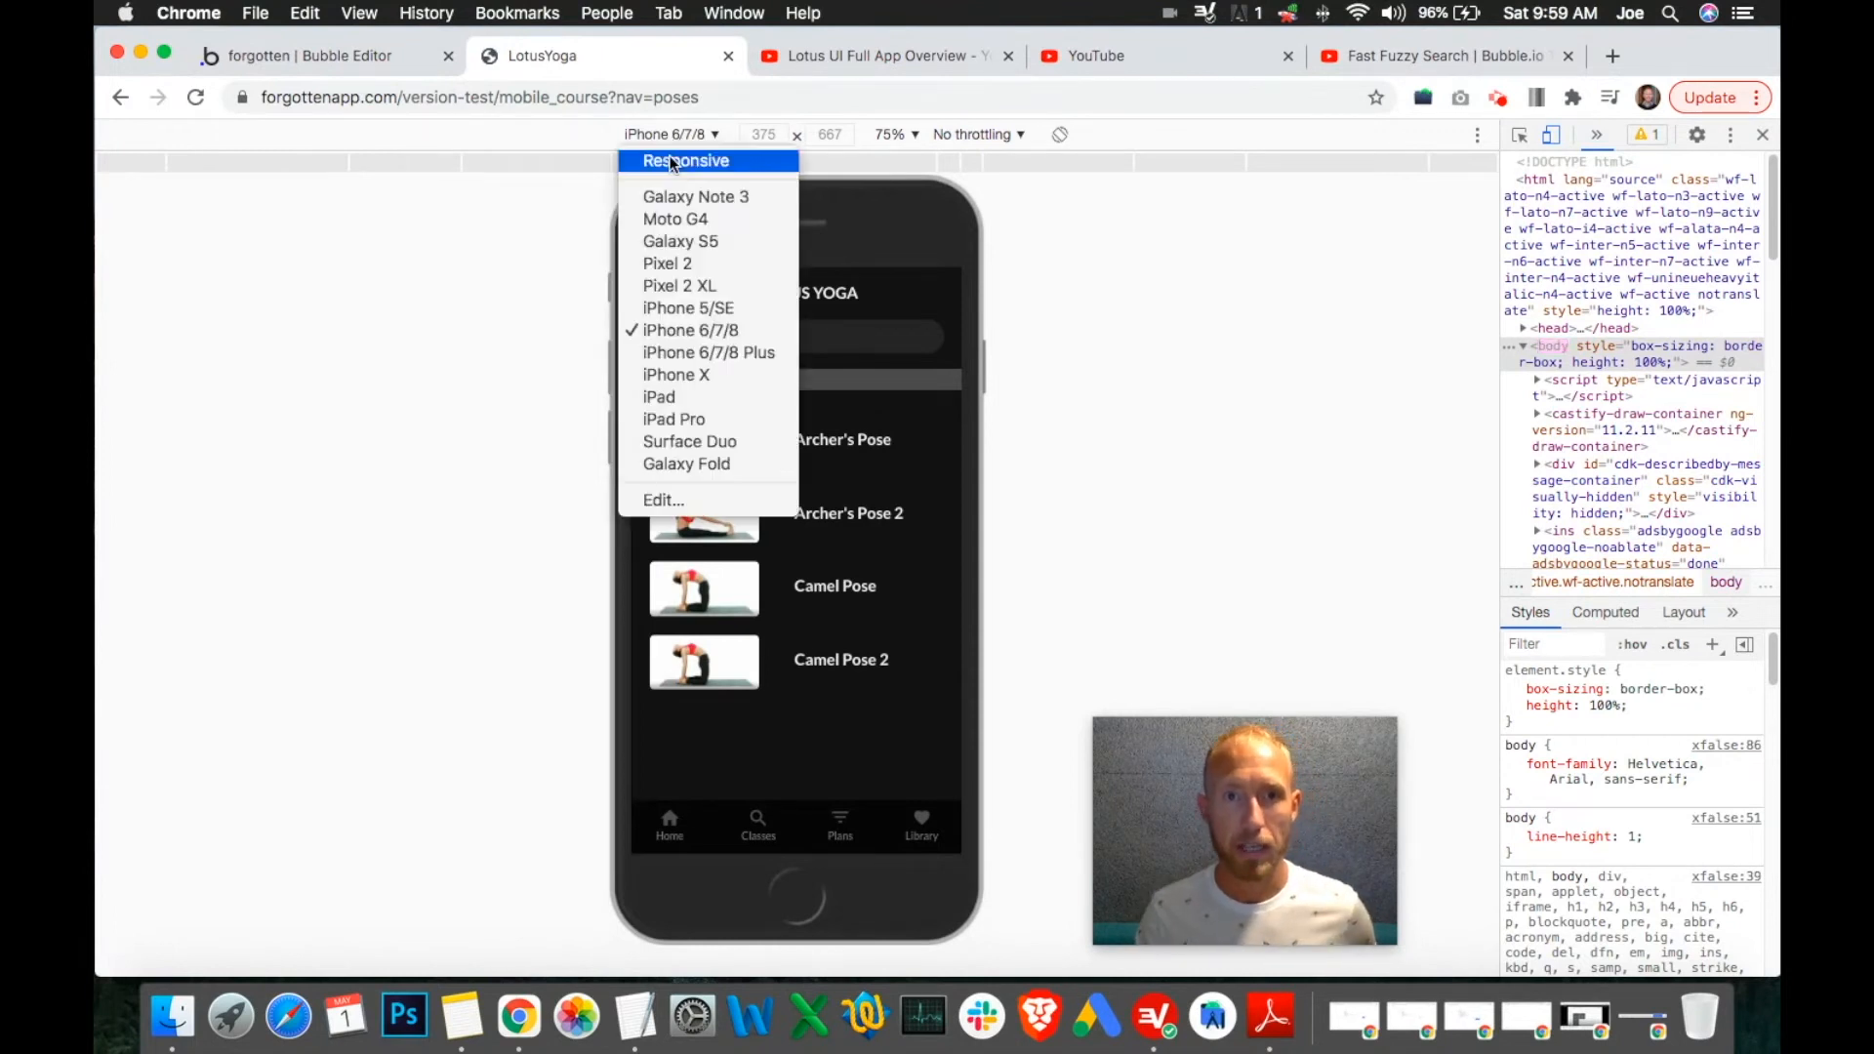
left_click(689, 311)
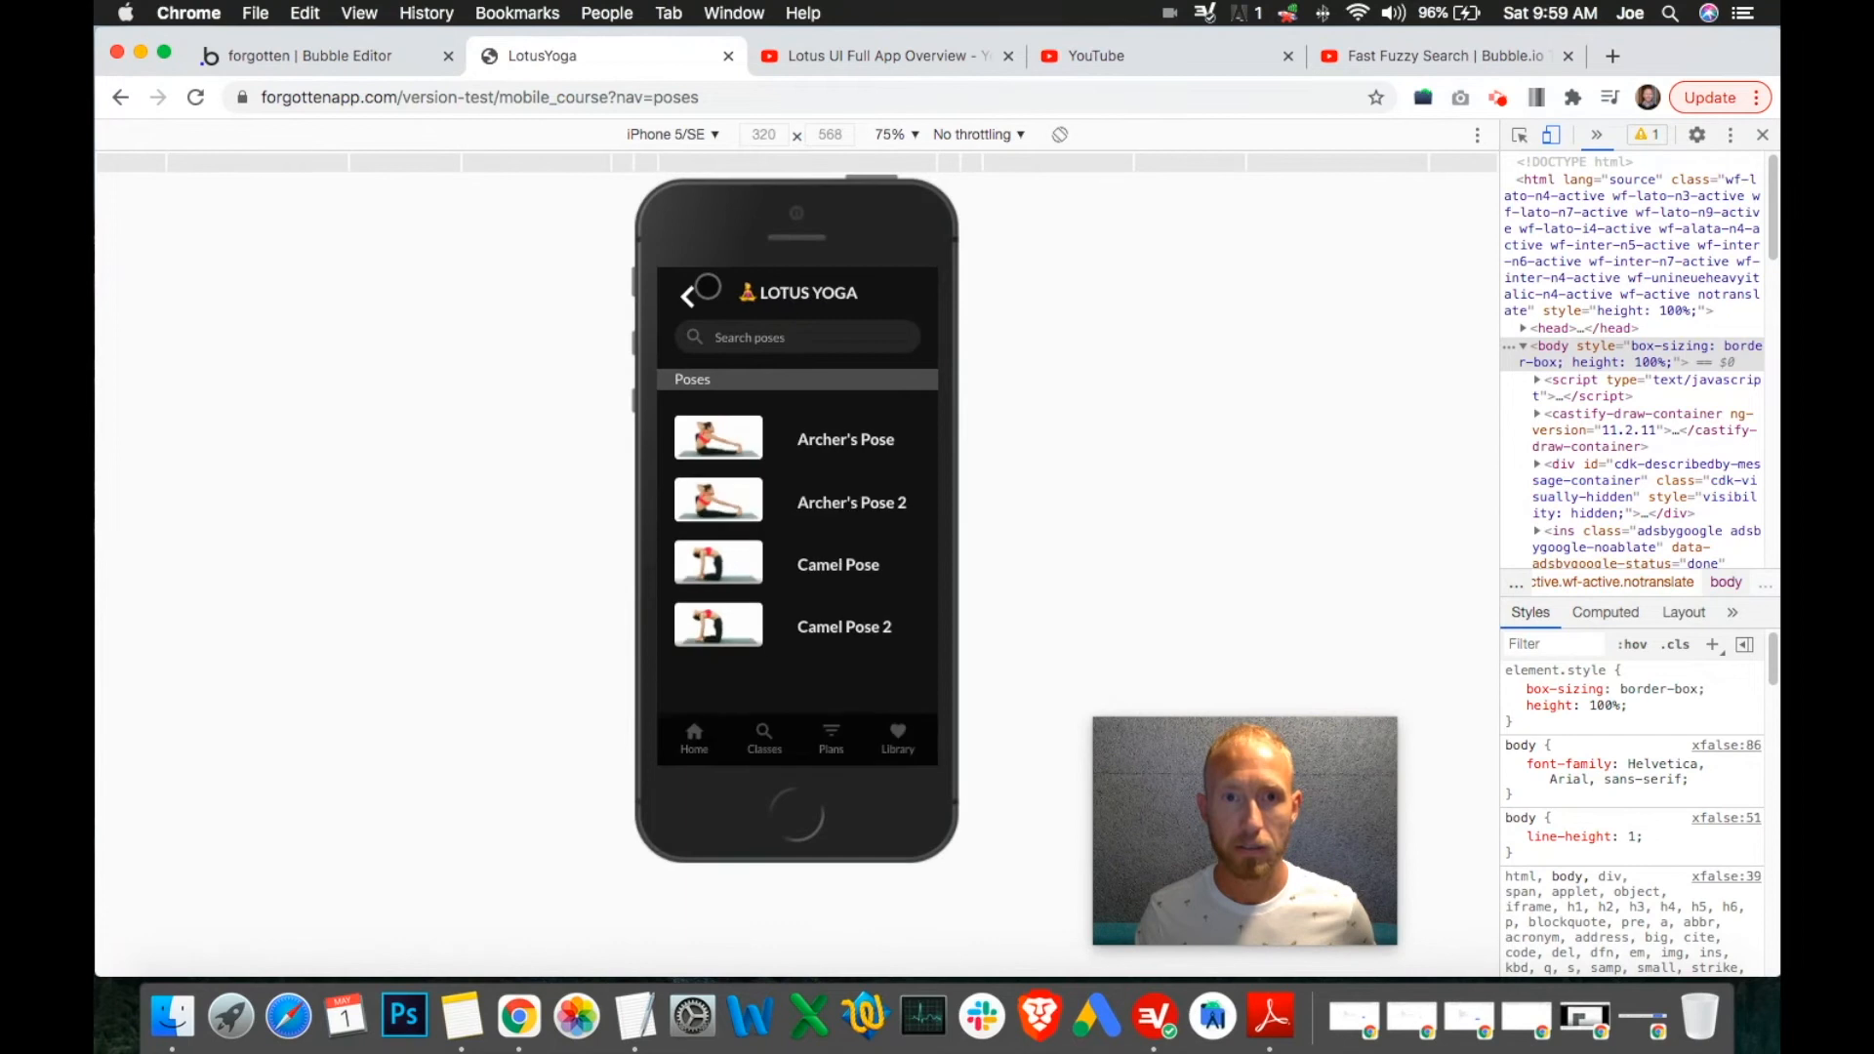
left_click(676, 134)
left_click(718, 398)
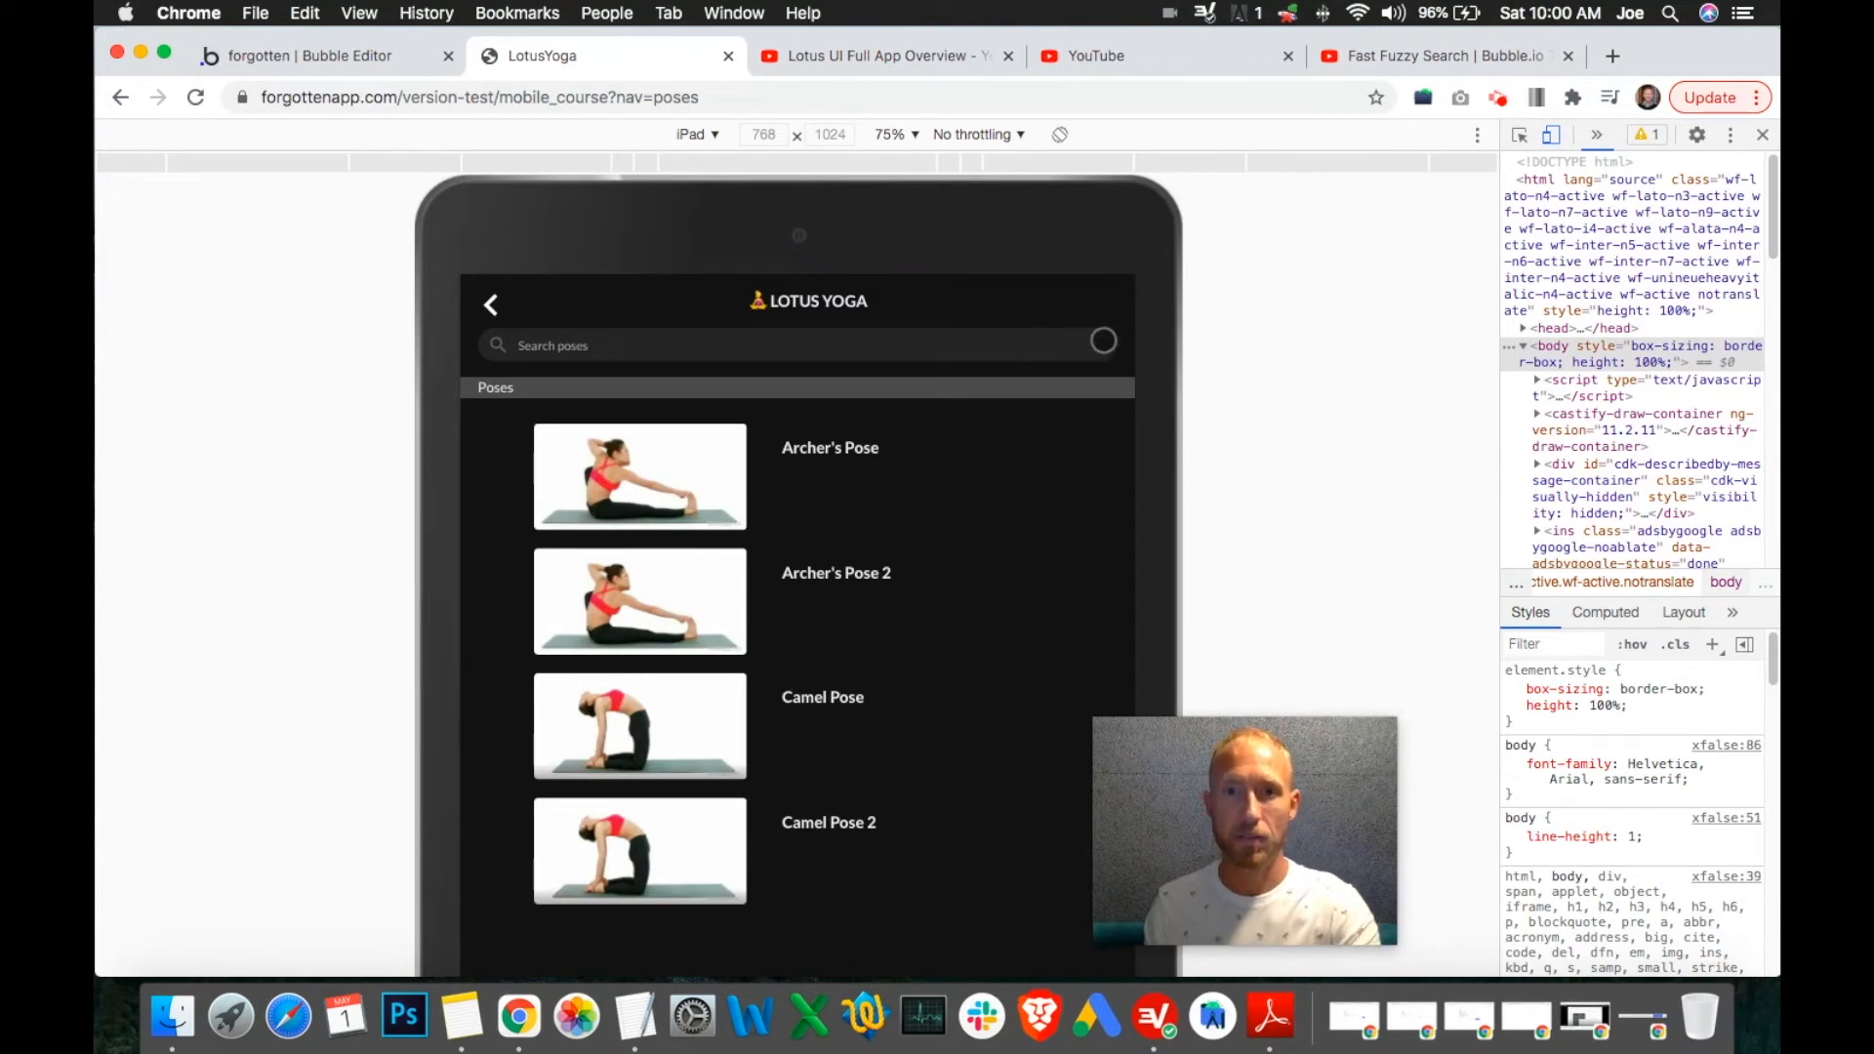
left_click(692, 136)
left_click(772, 330)
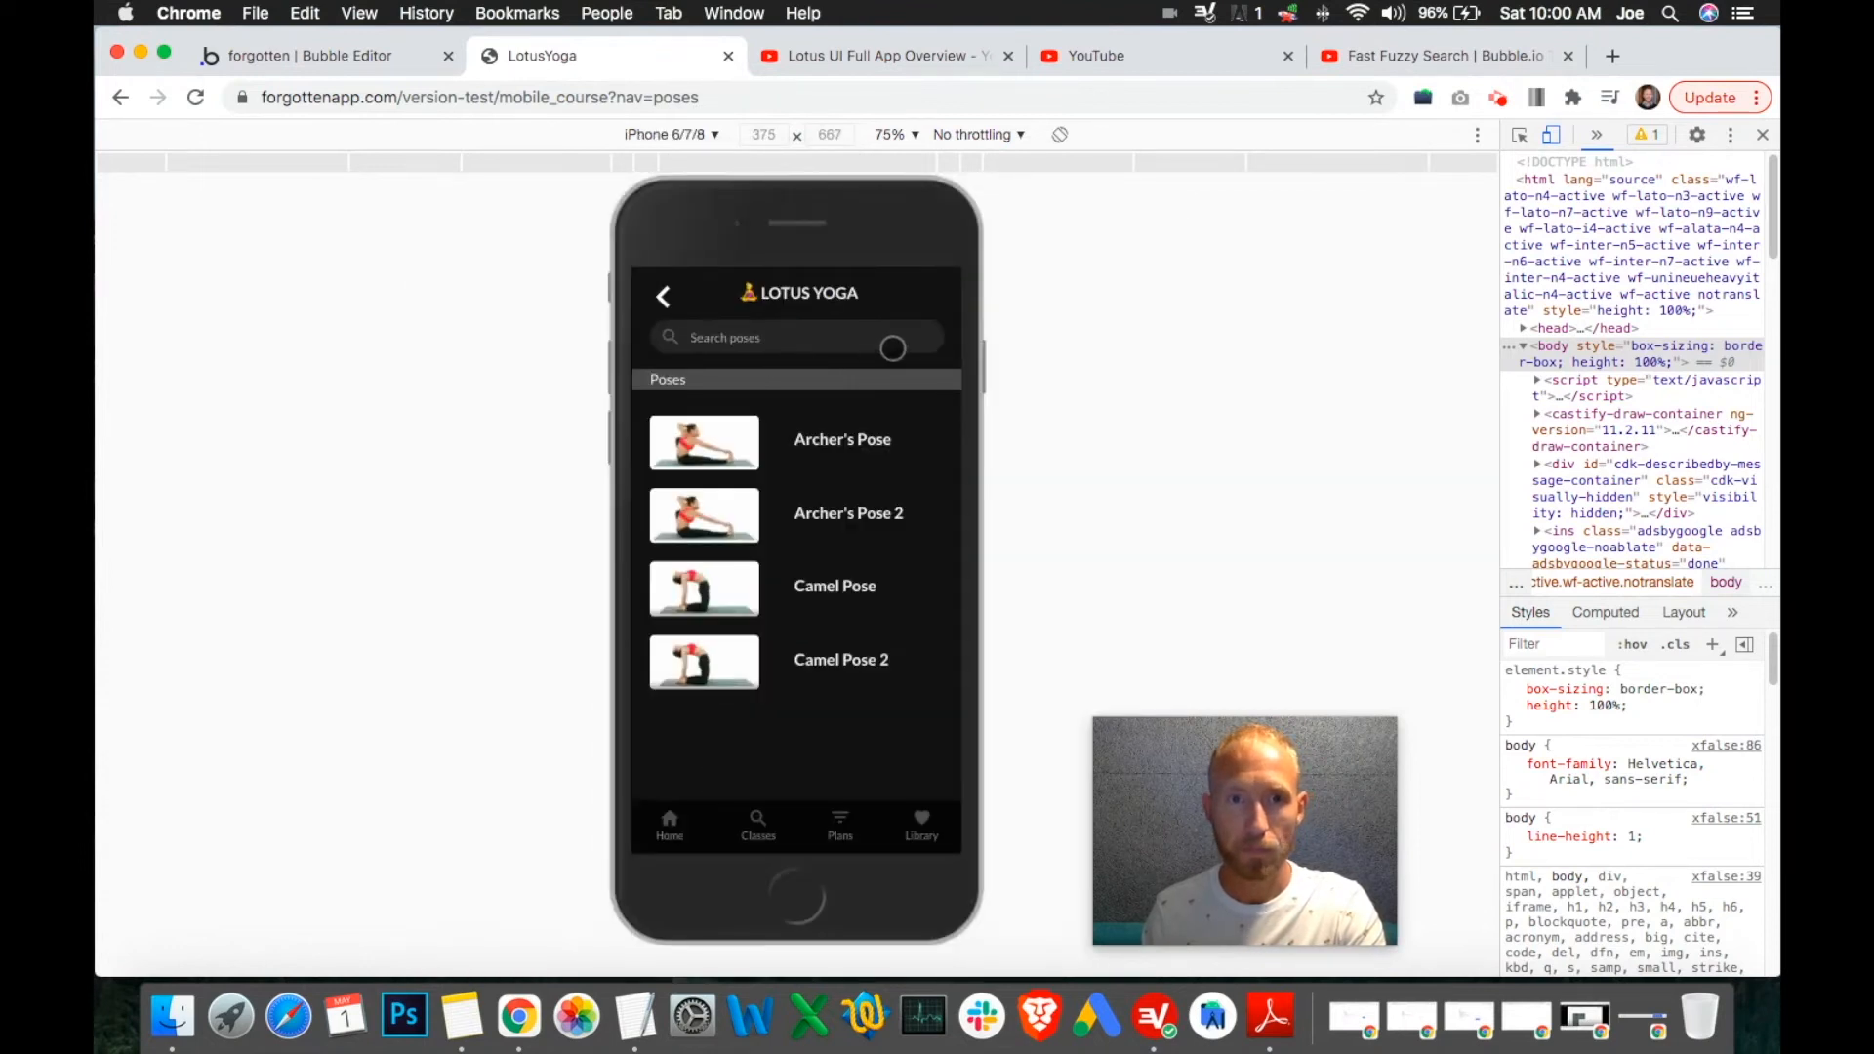
Test the search bar with "Camel", open and close the video of Archer's Pose 2, and clear the search text.
left_click(884, 351)
type("Po")
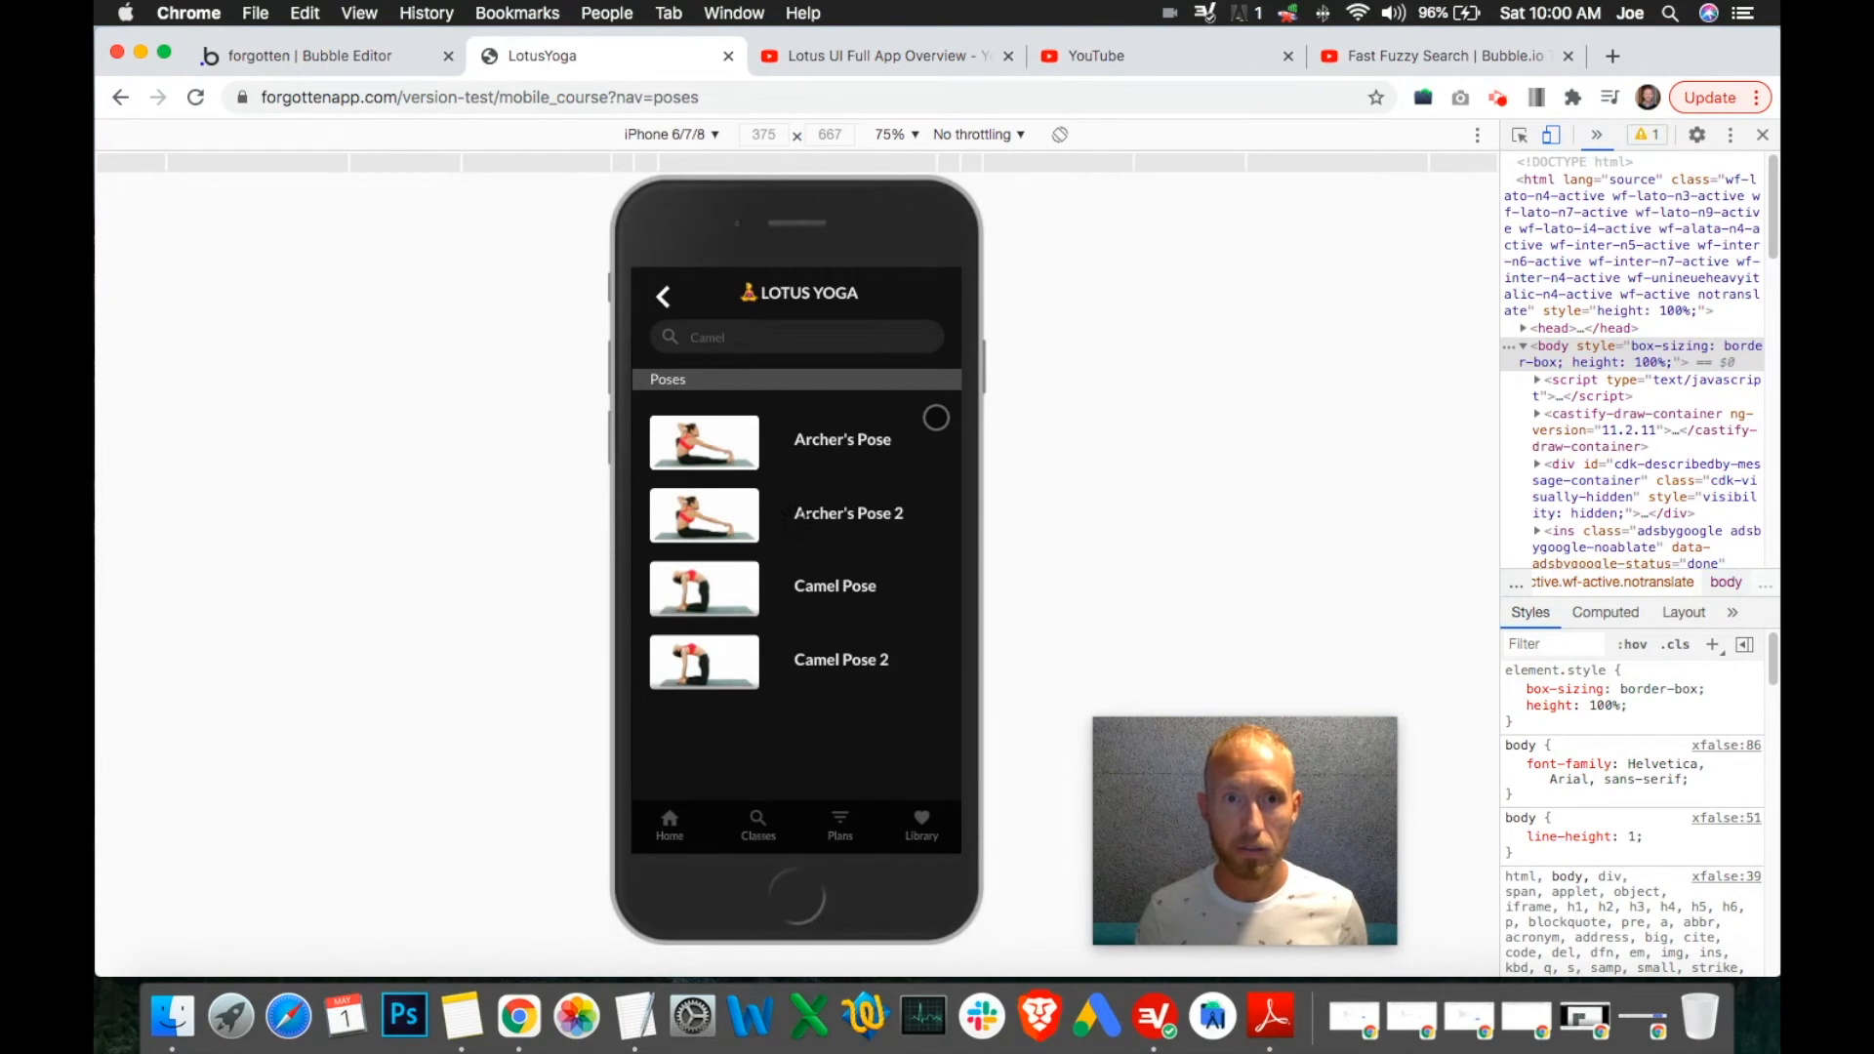
left_click(872, 519)
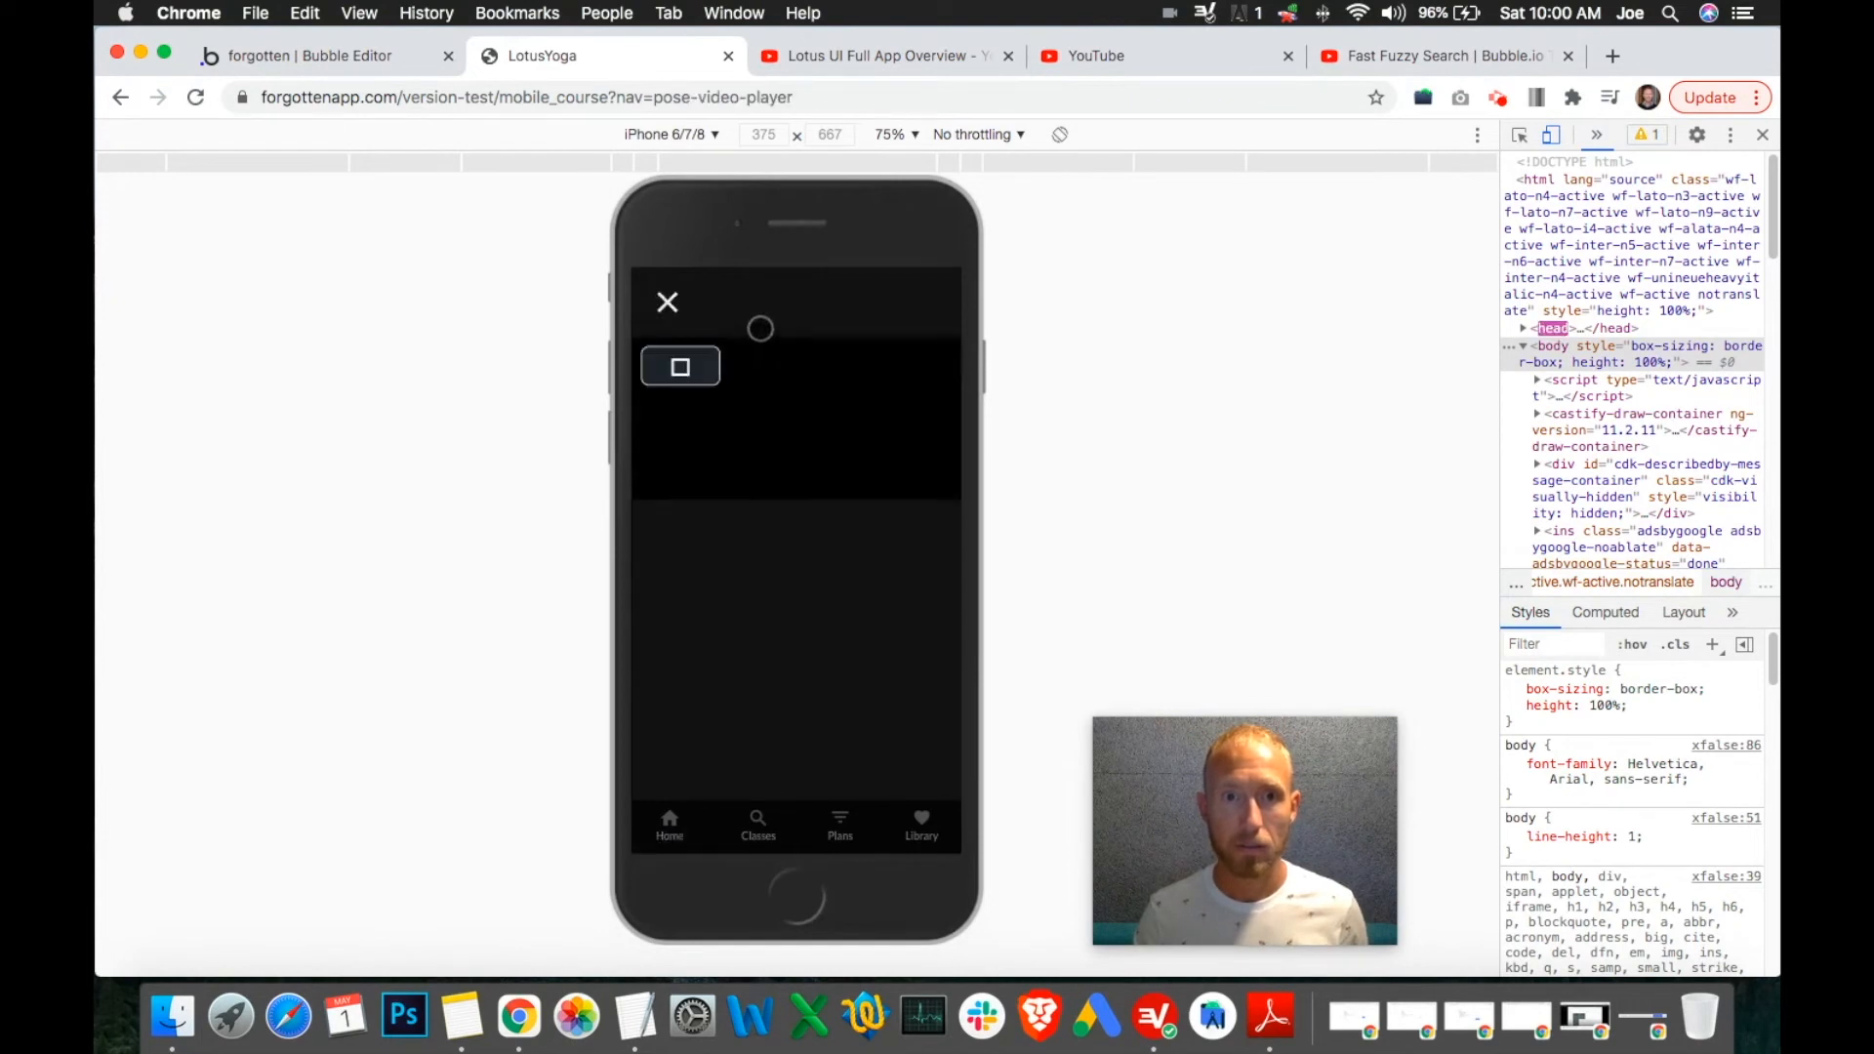
left_click(668, 301)
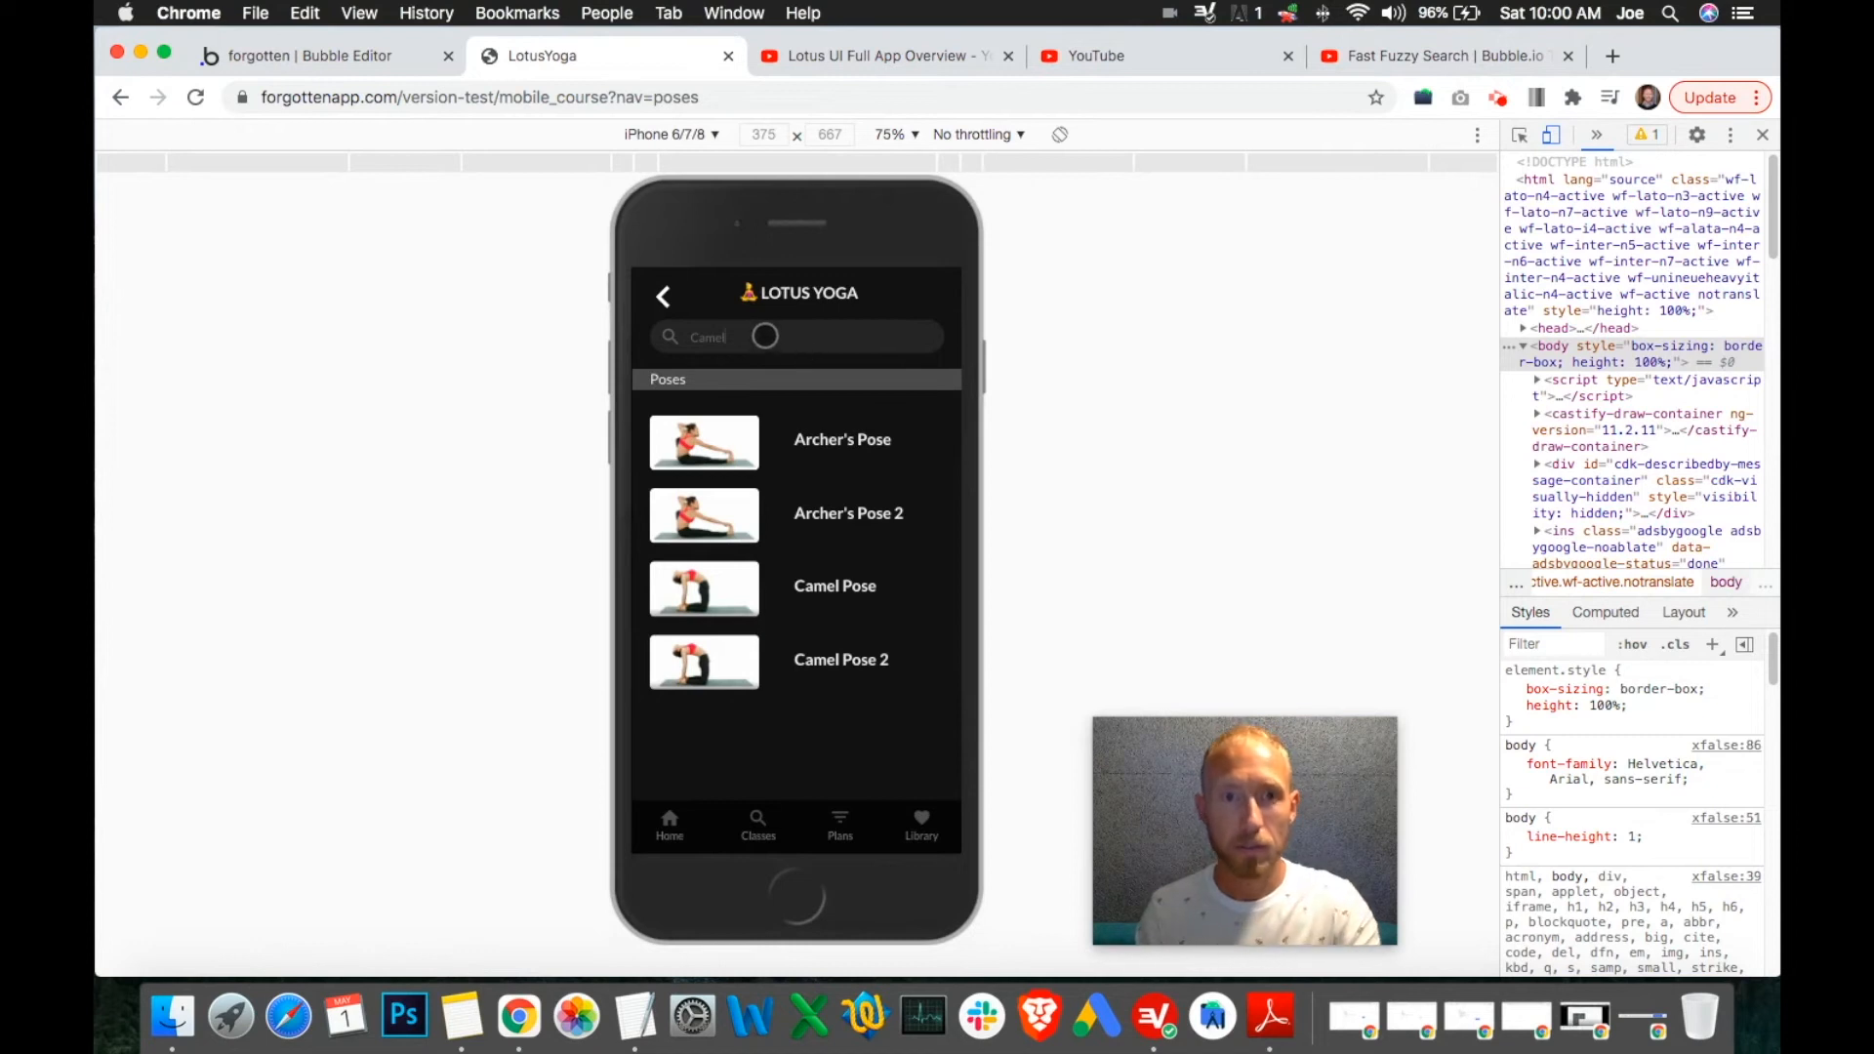
left_click(775, 326)
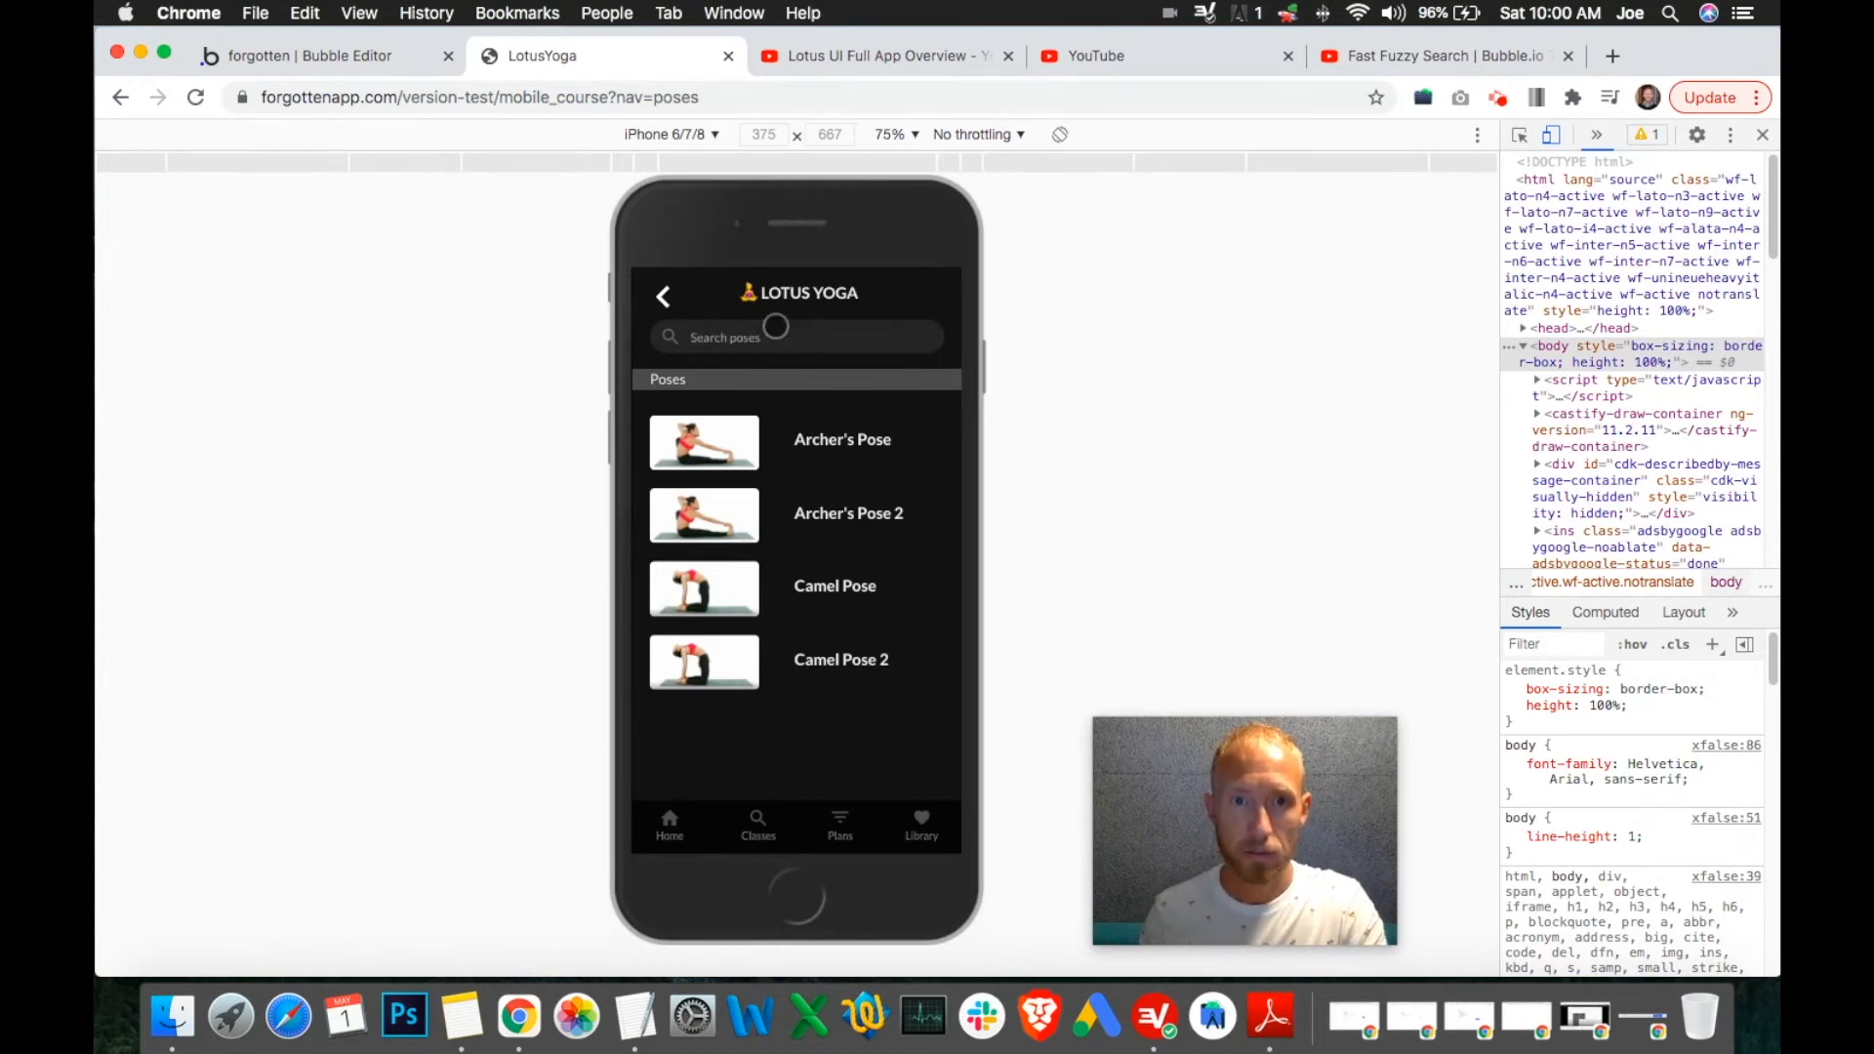
left_click(369, 59)
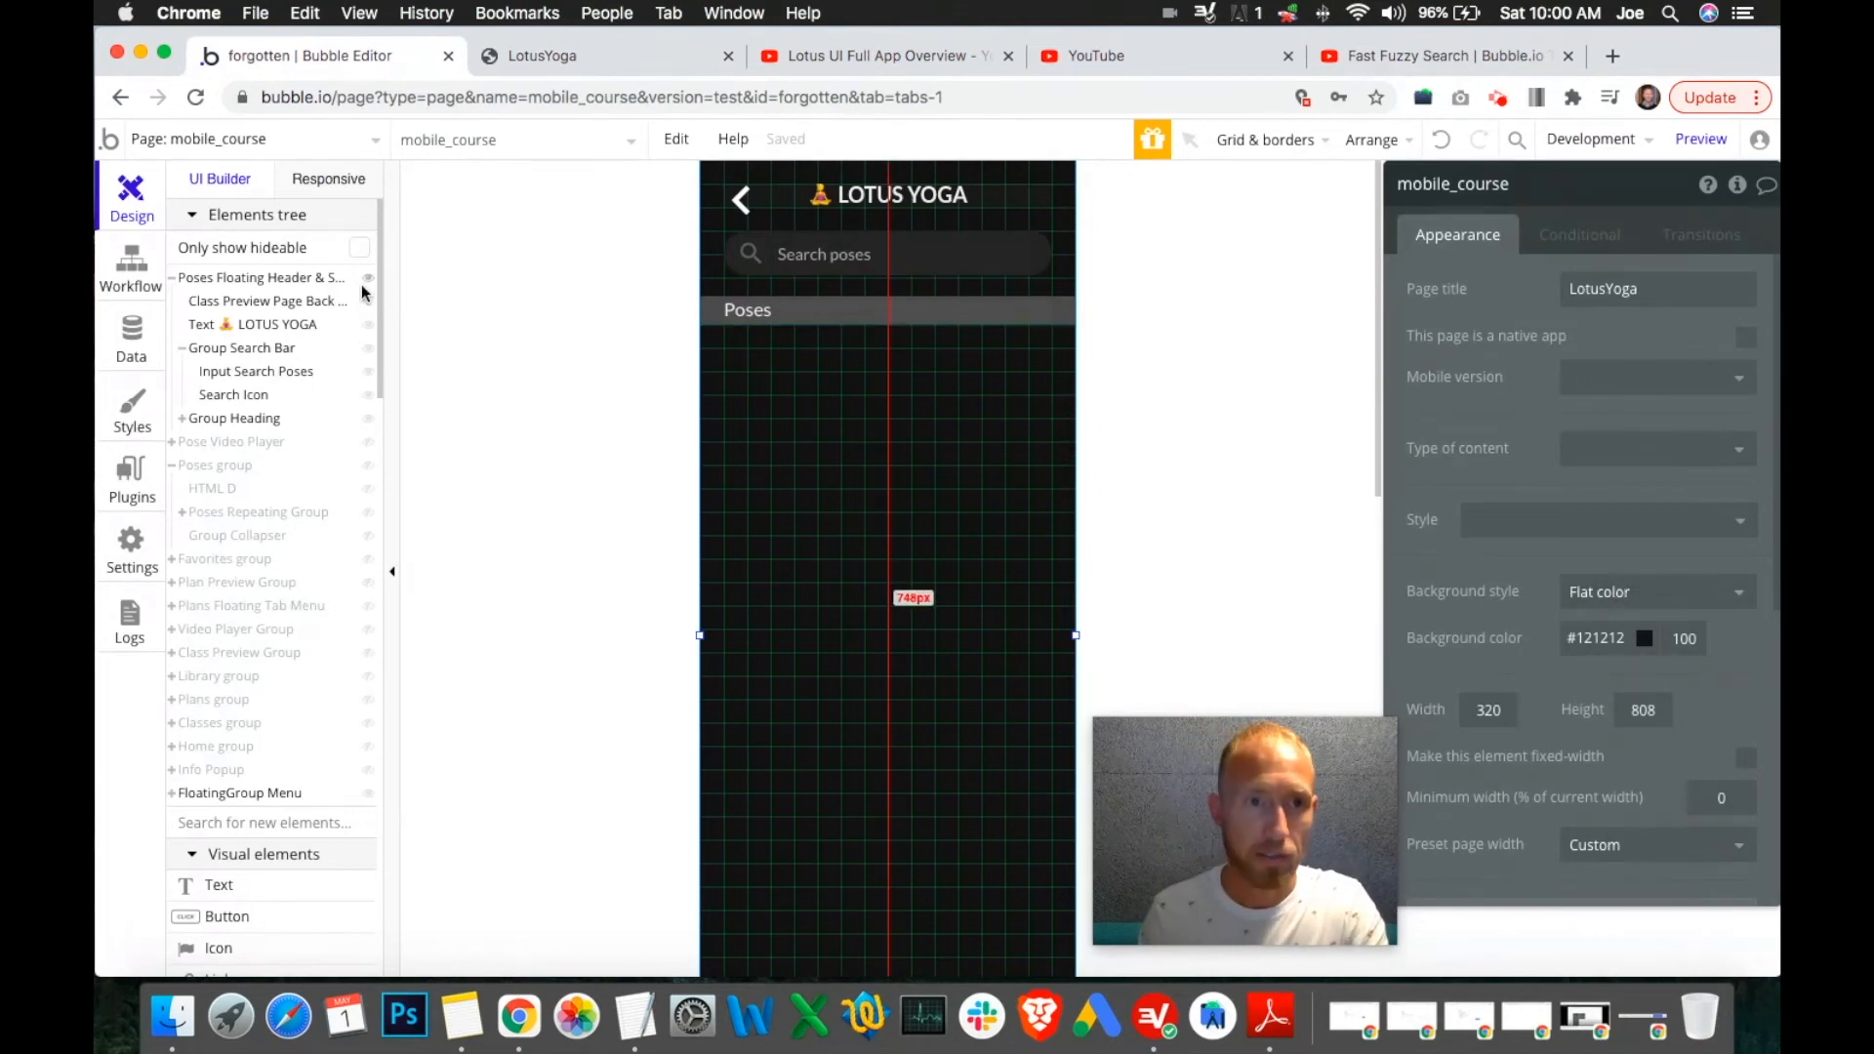
left_click(805, 250)
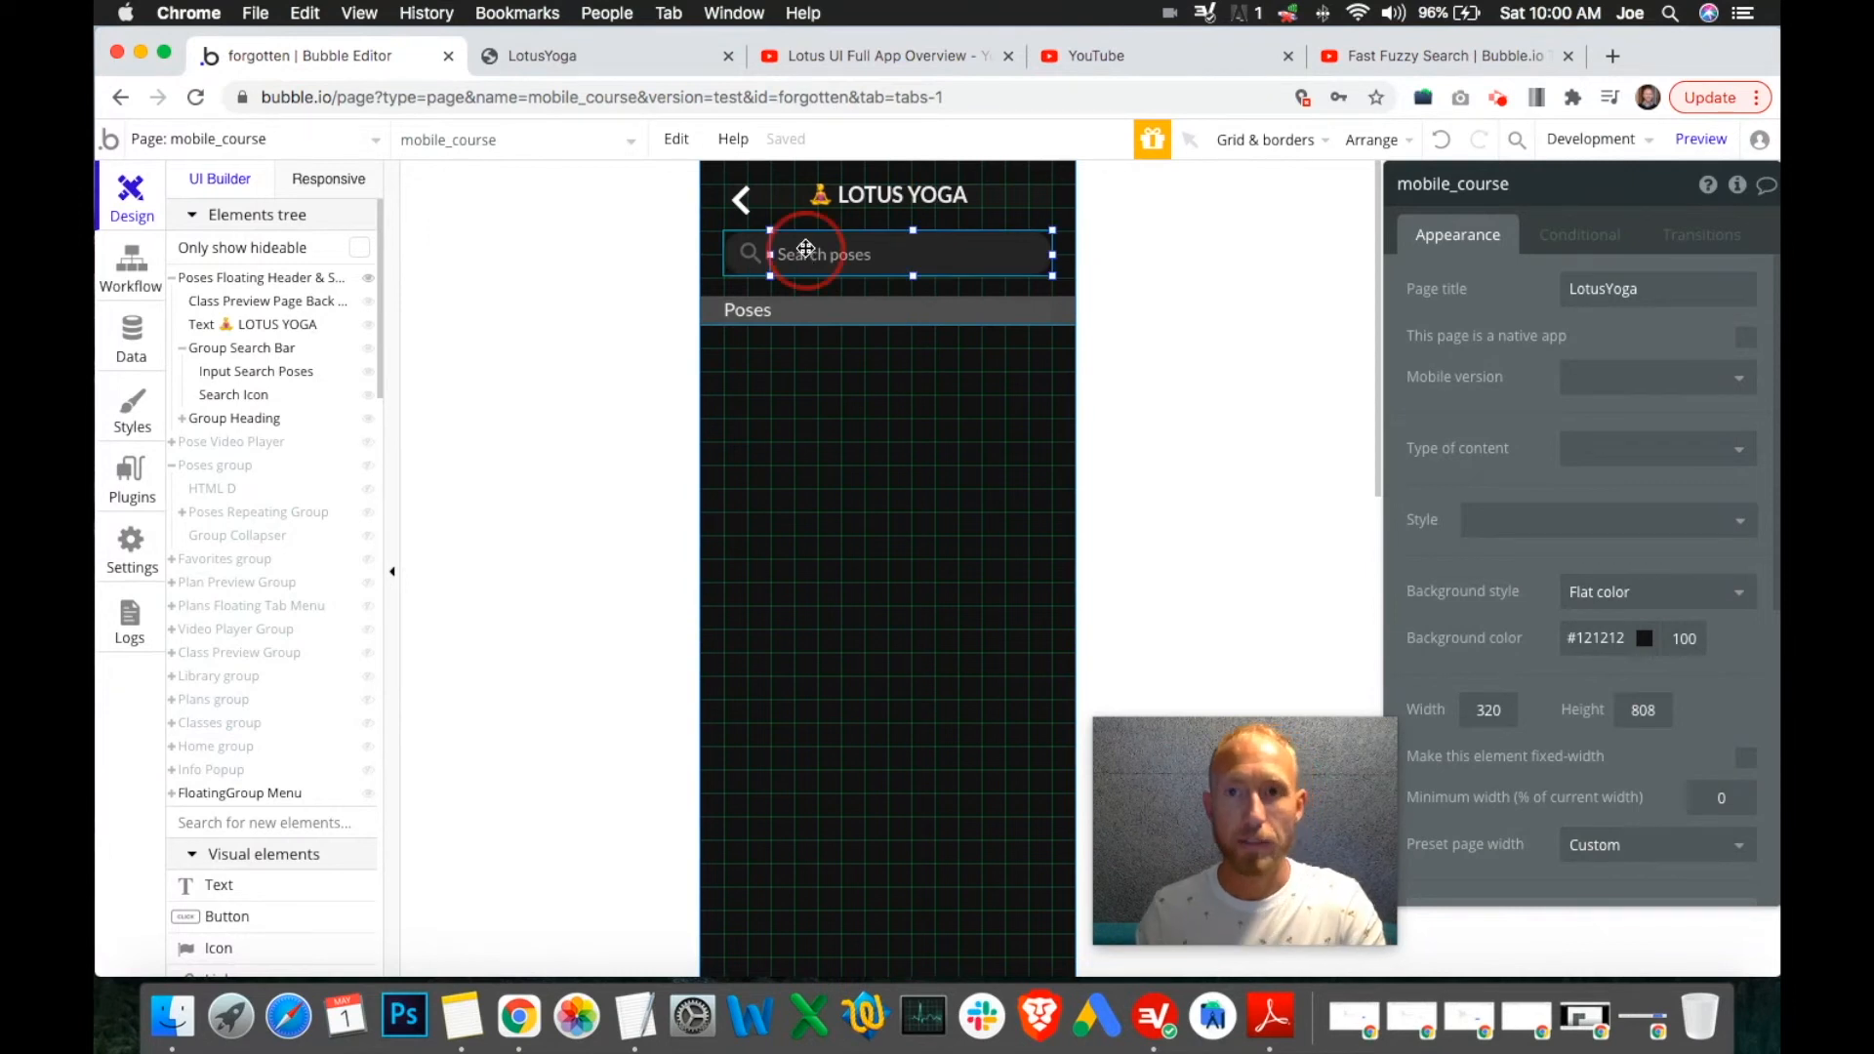
left_click(1566, 238)
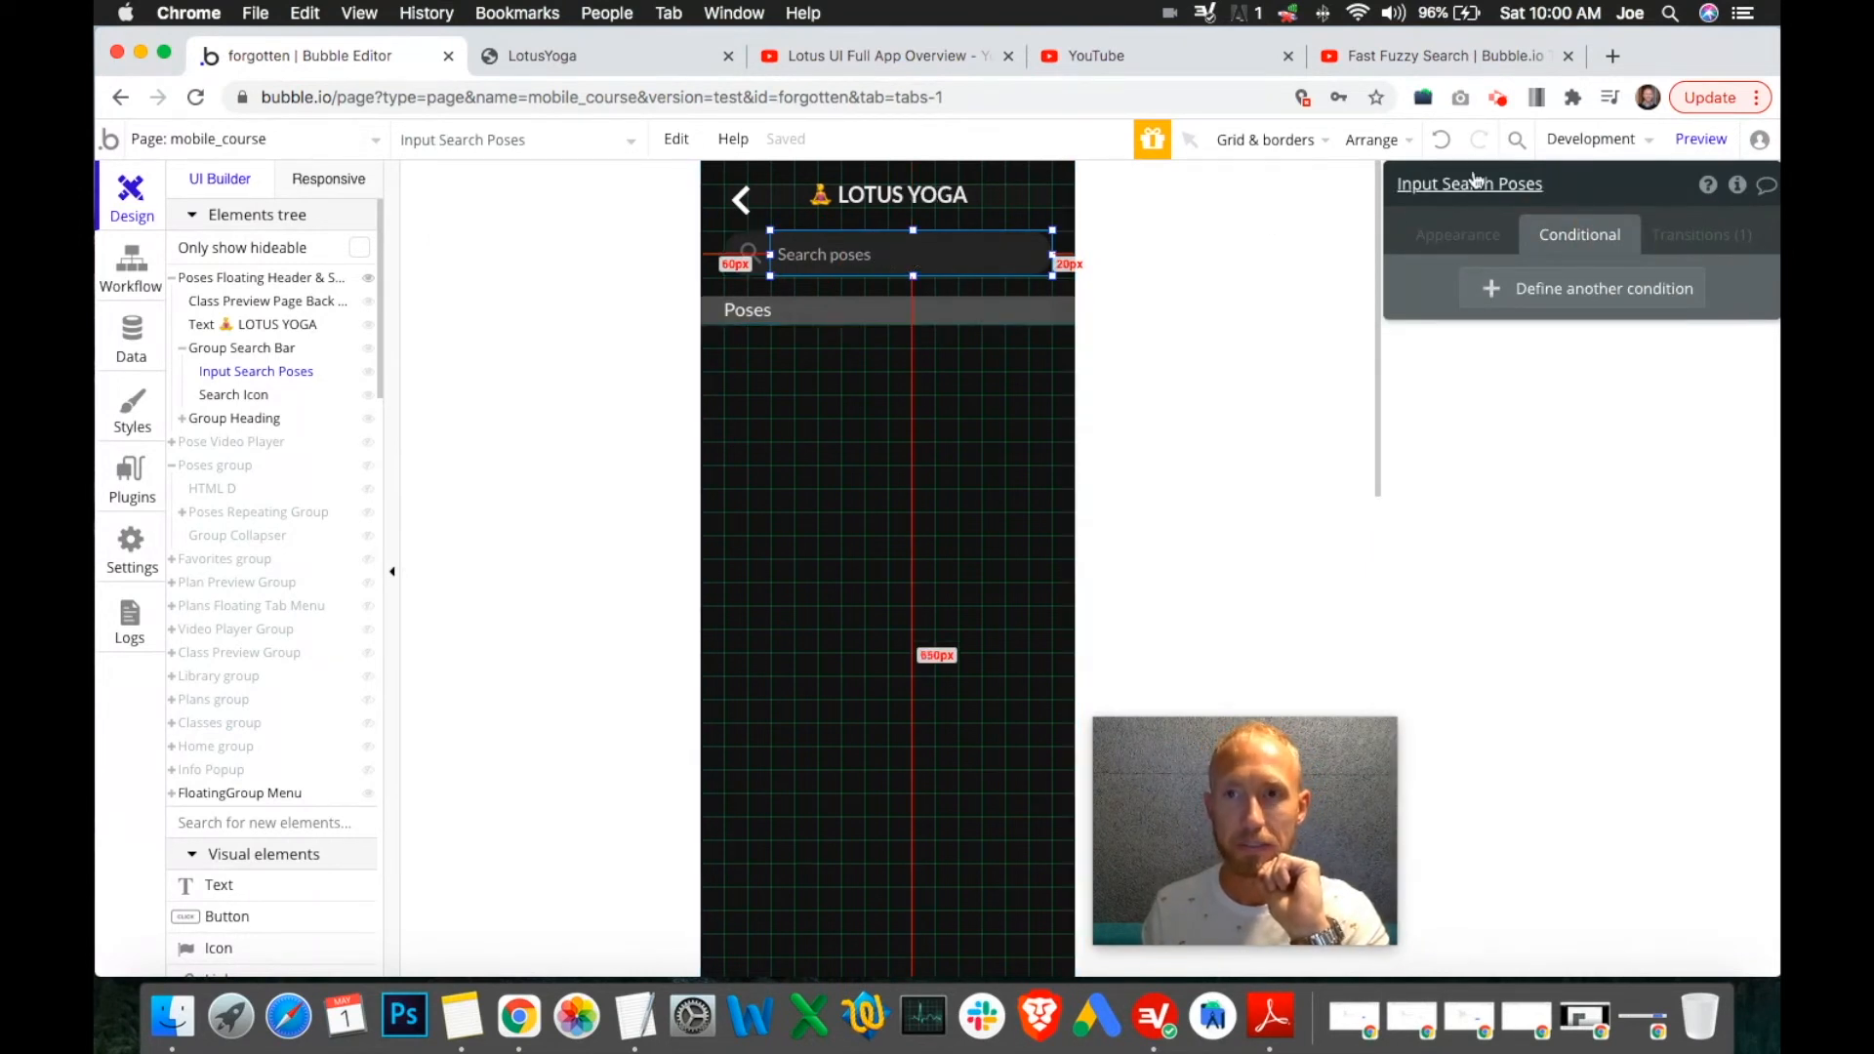
left_click(1537, 293)
left_click(1498, 310)
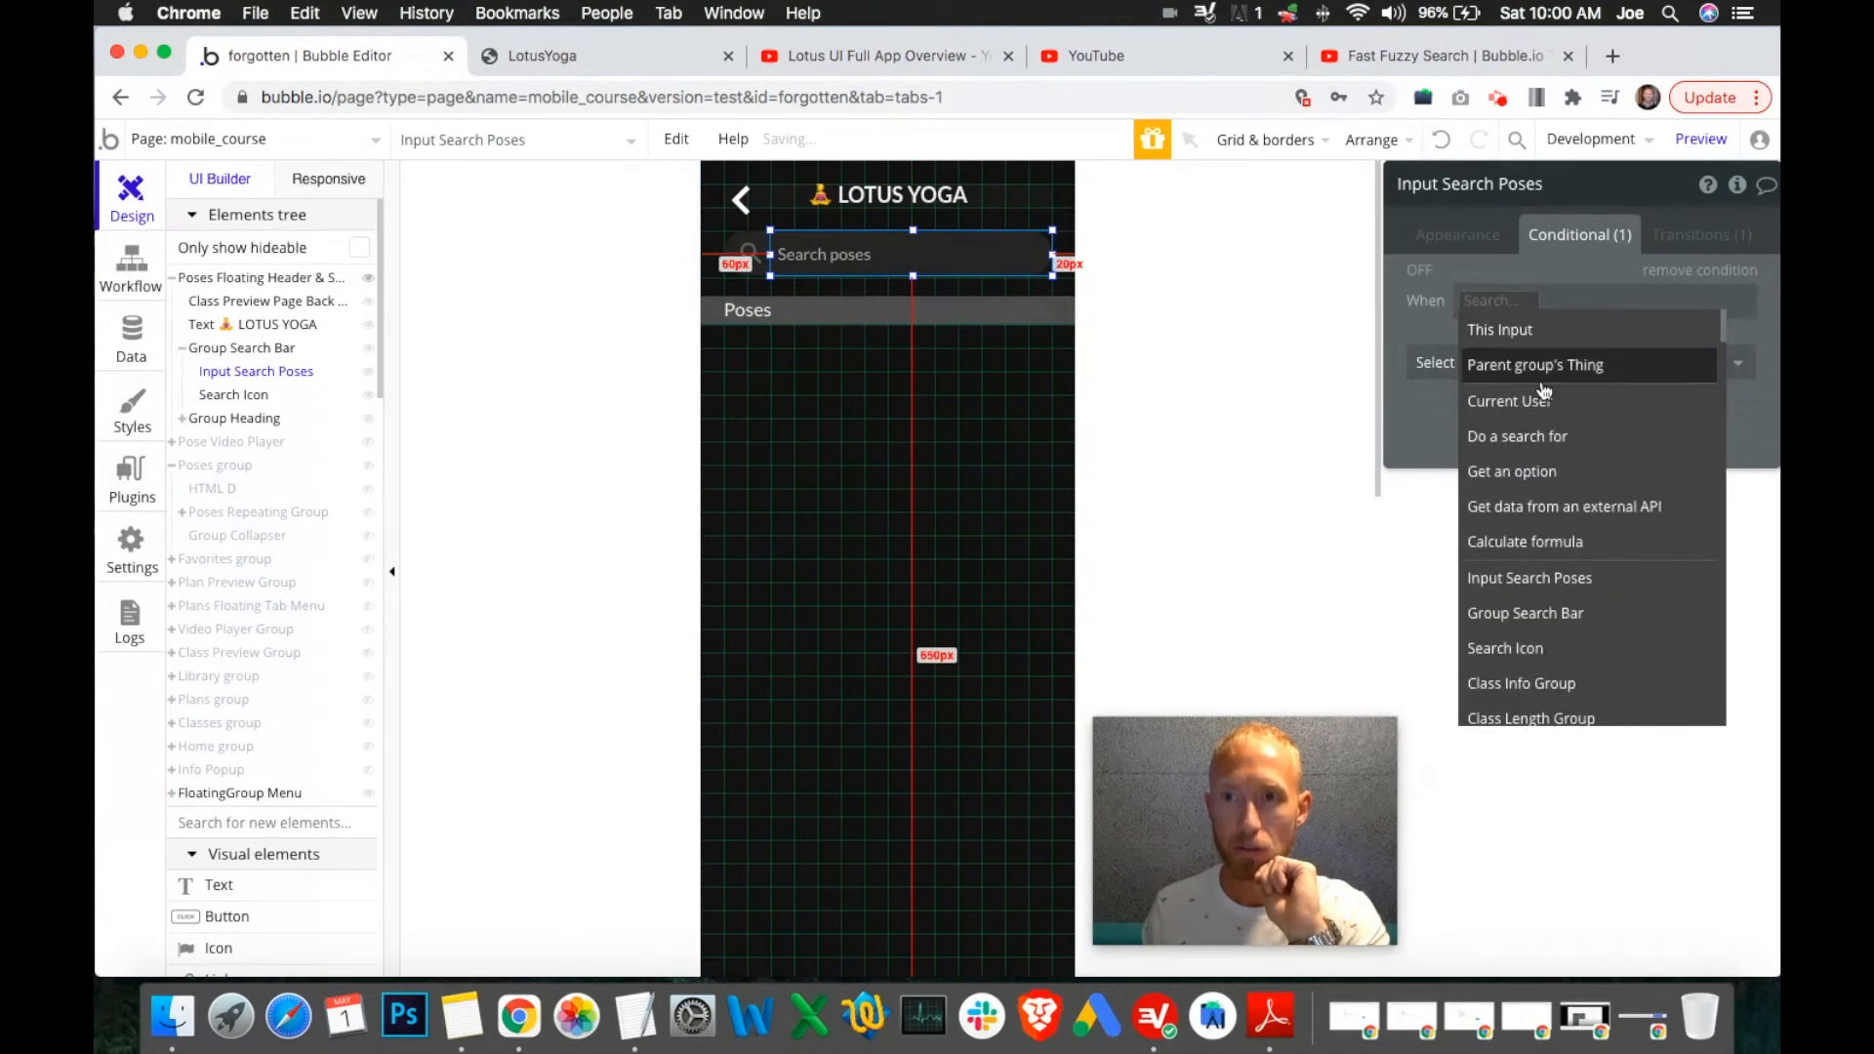
mouse_move(1549, 397)
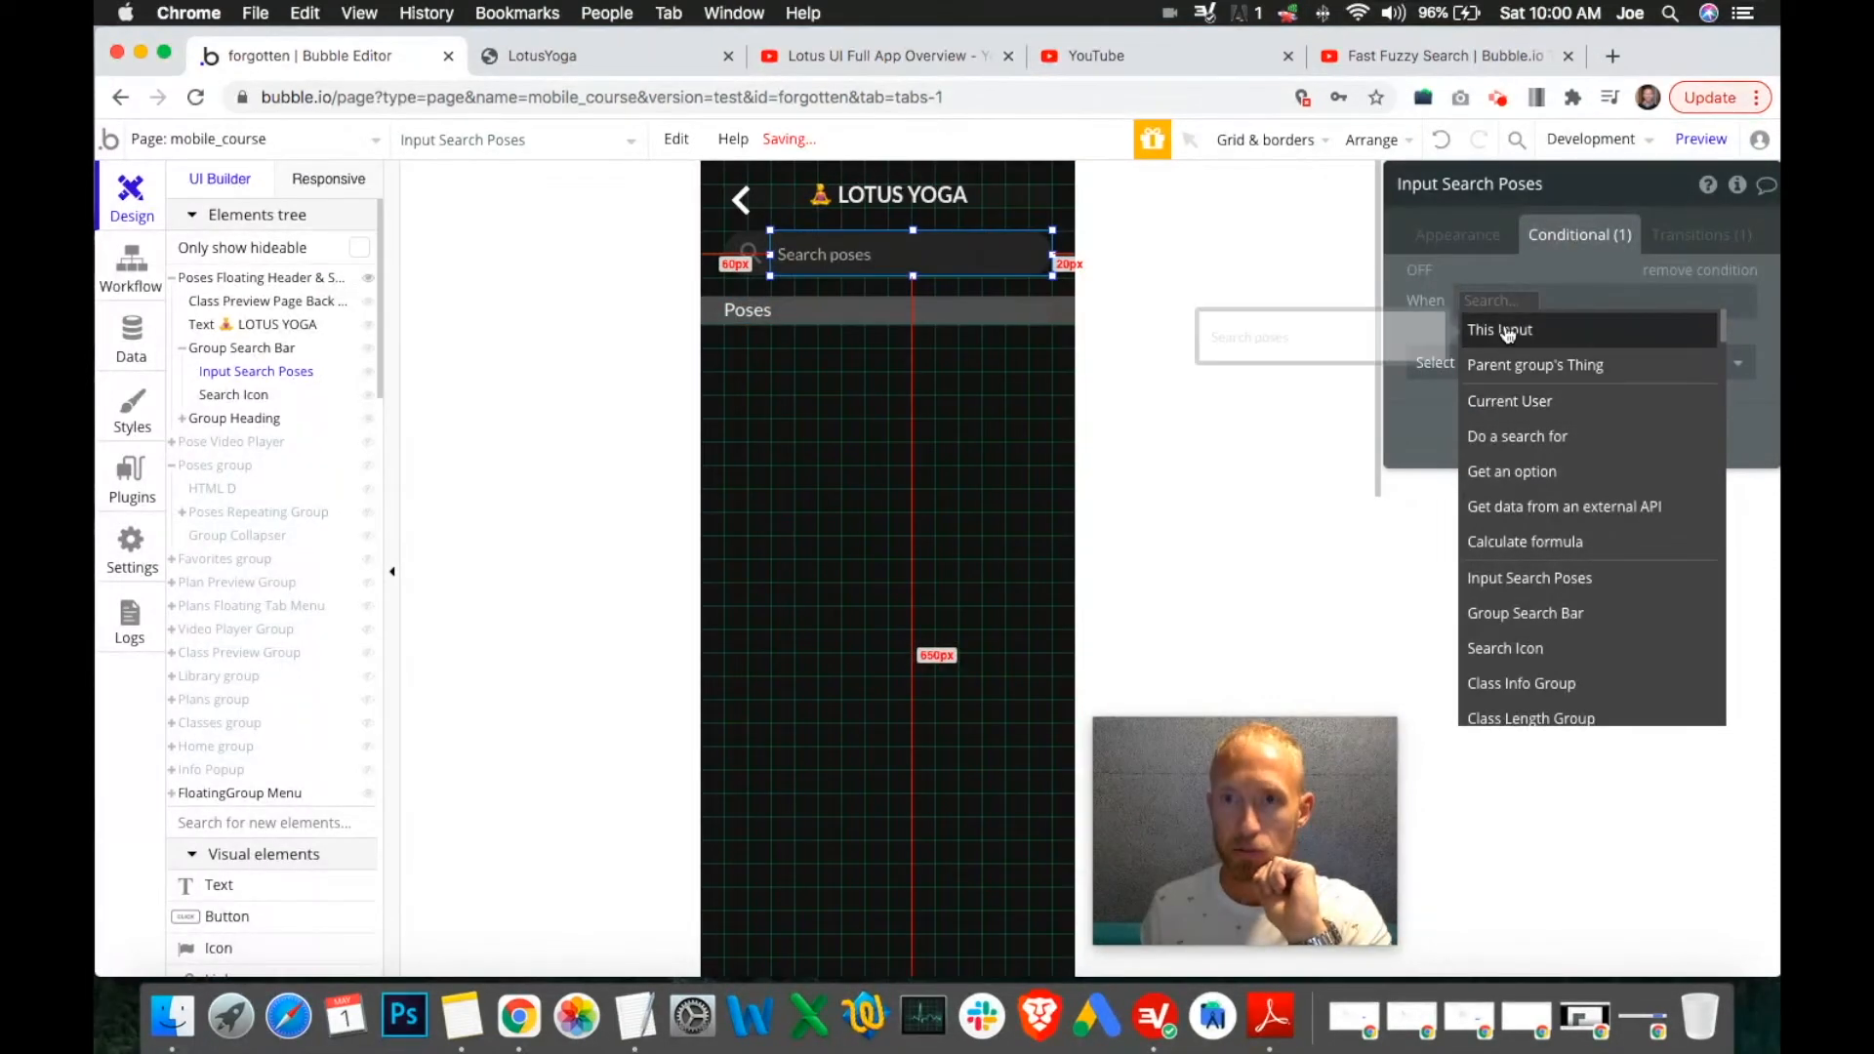
left_click(758, 379)
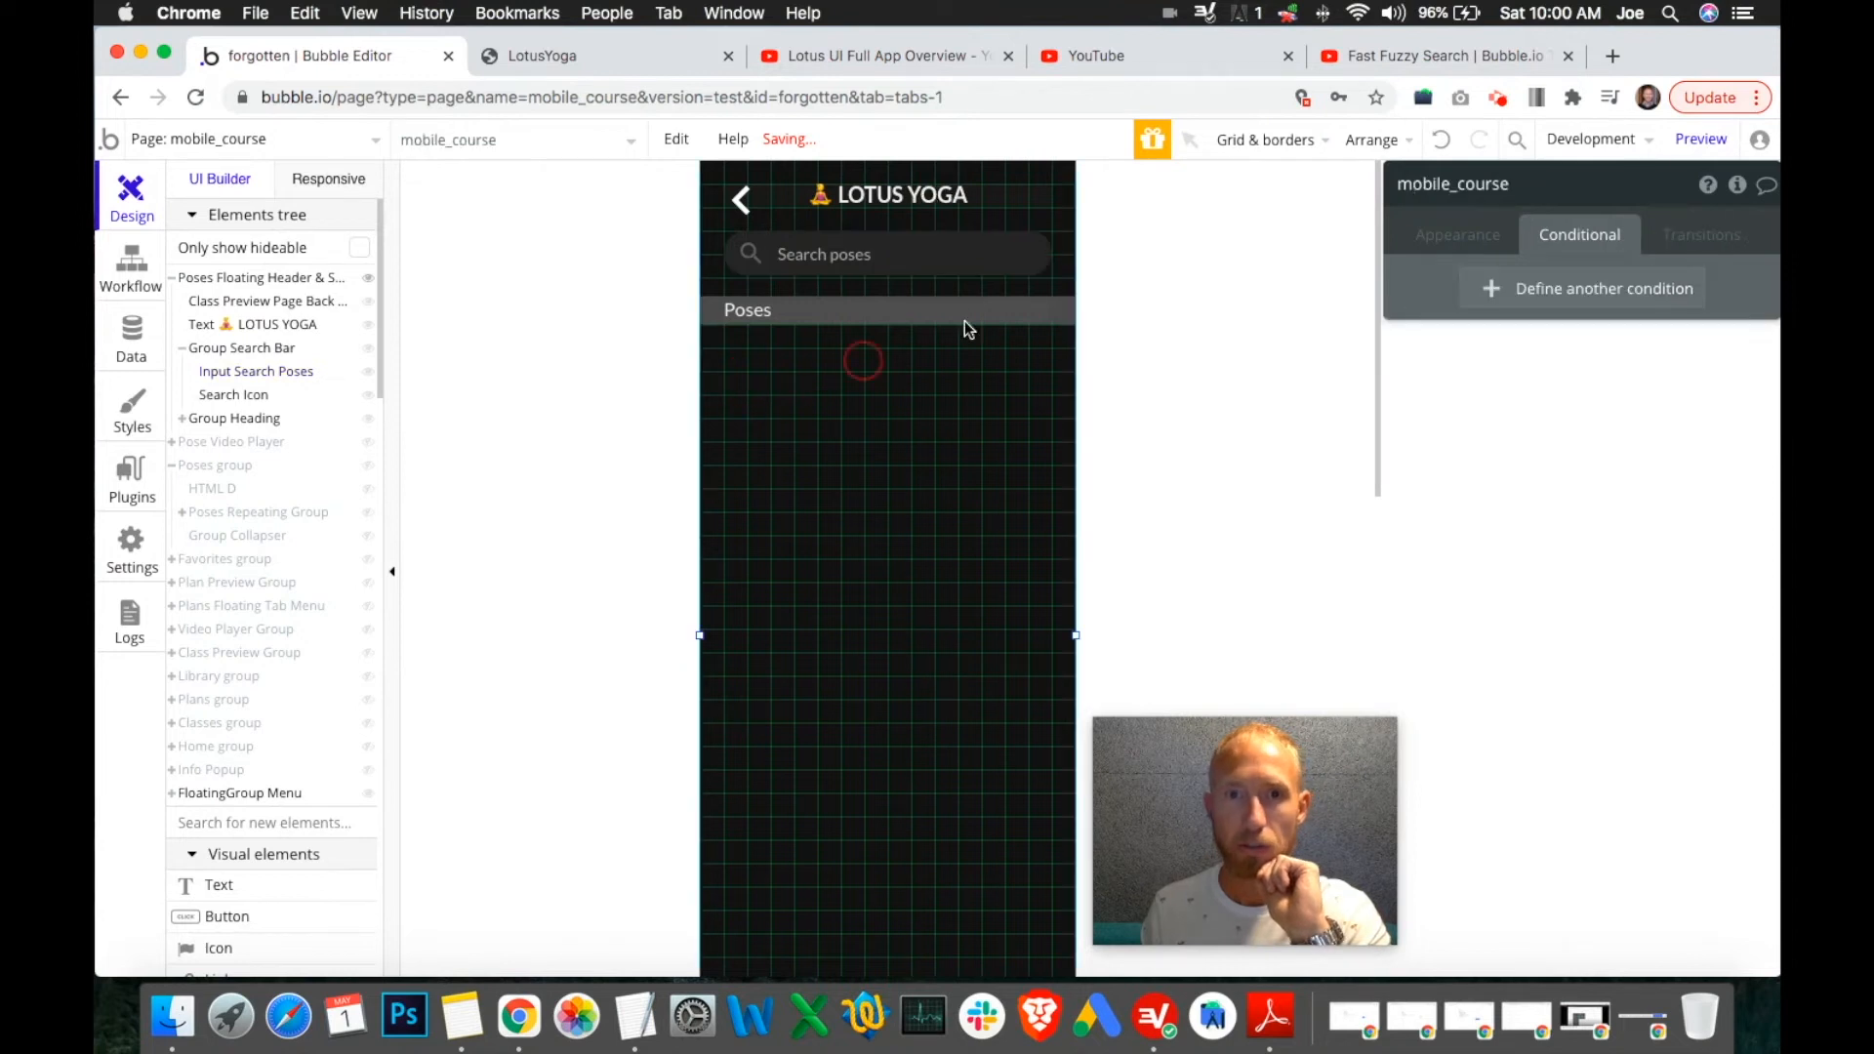
Show the Poses group, inspect the conditions of the Yoga Pose repeating group, and dismiss the save warning.
left_click(368, 470)
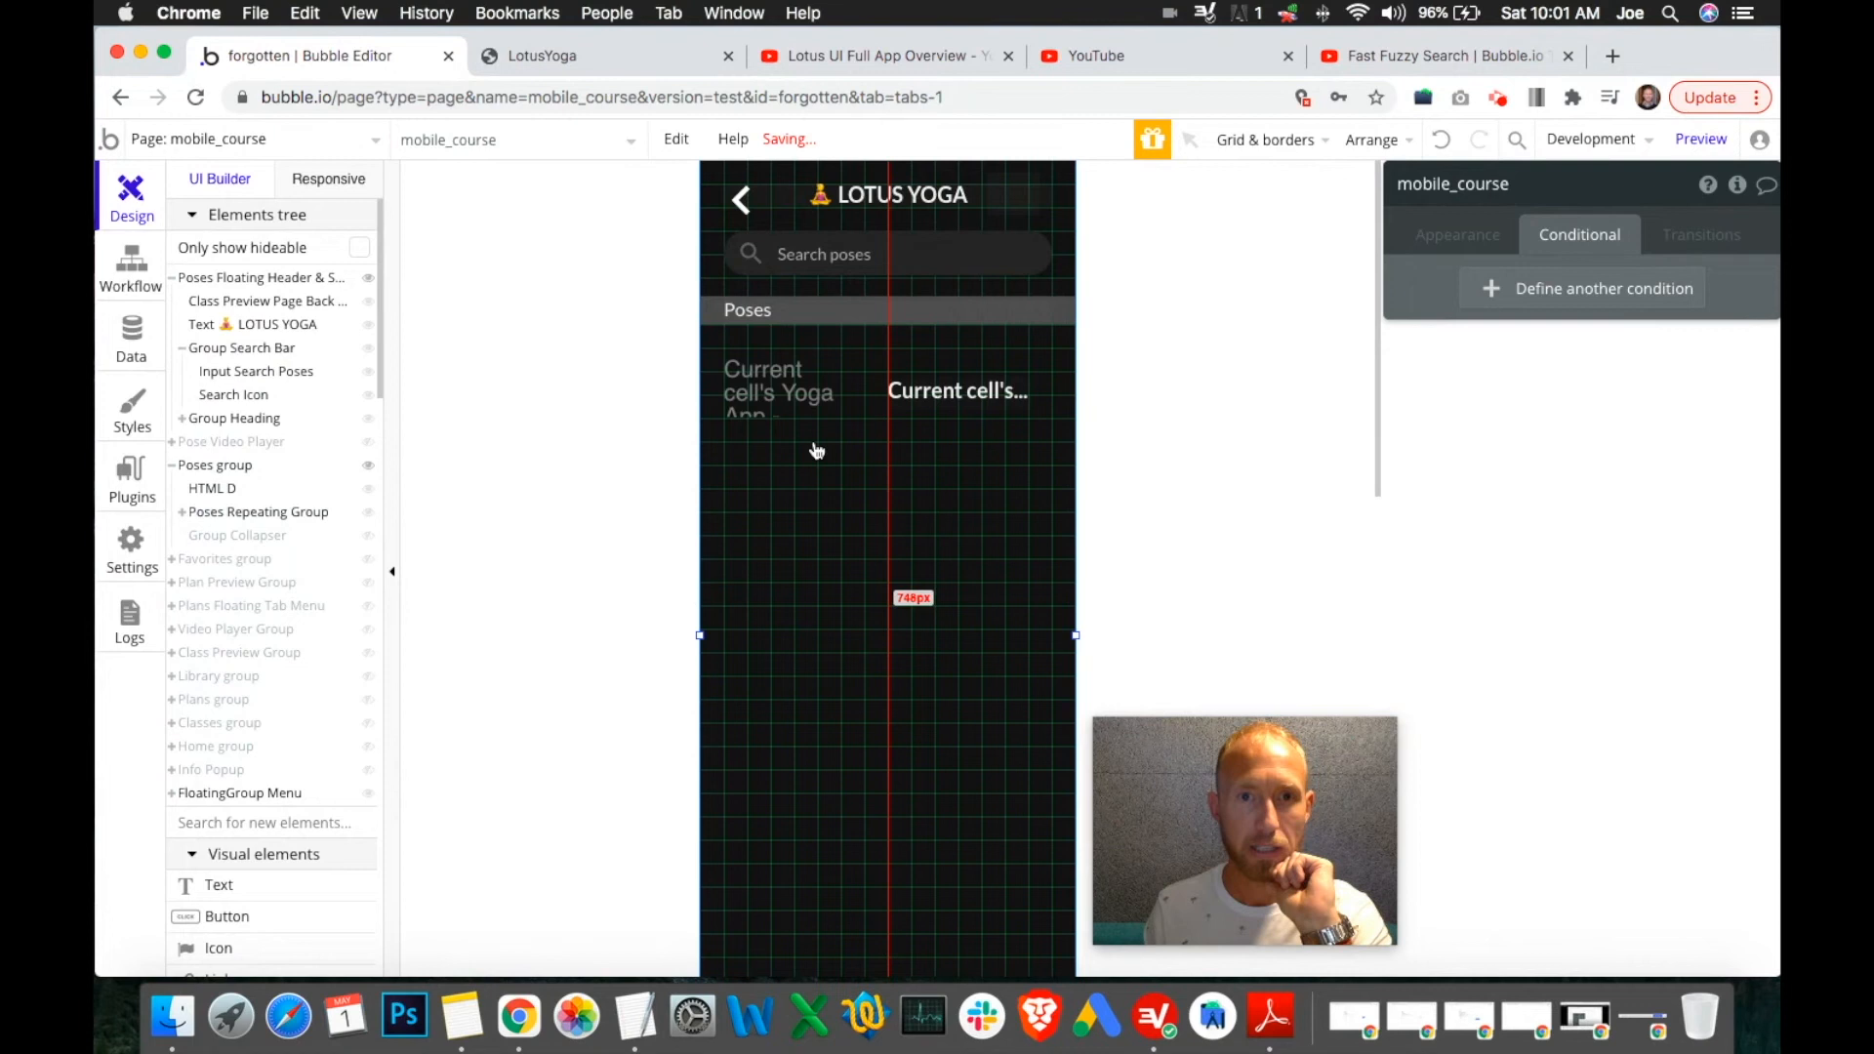
left_click(961, 430)
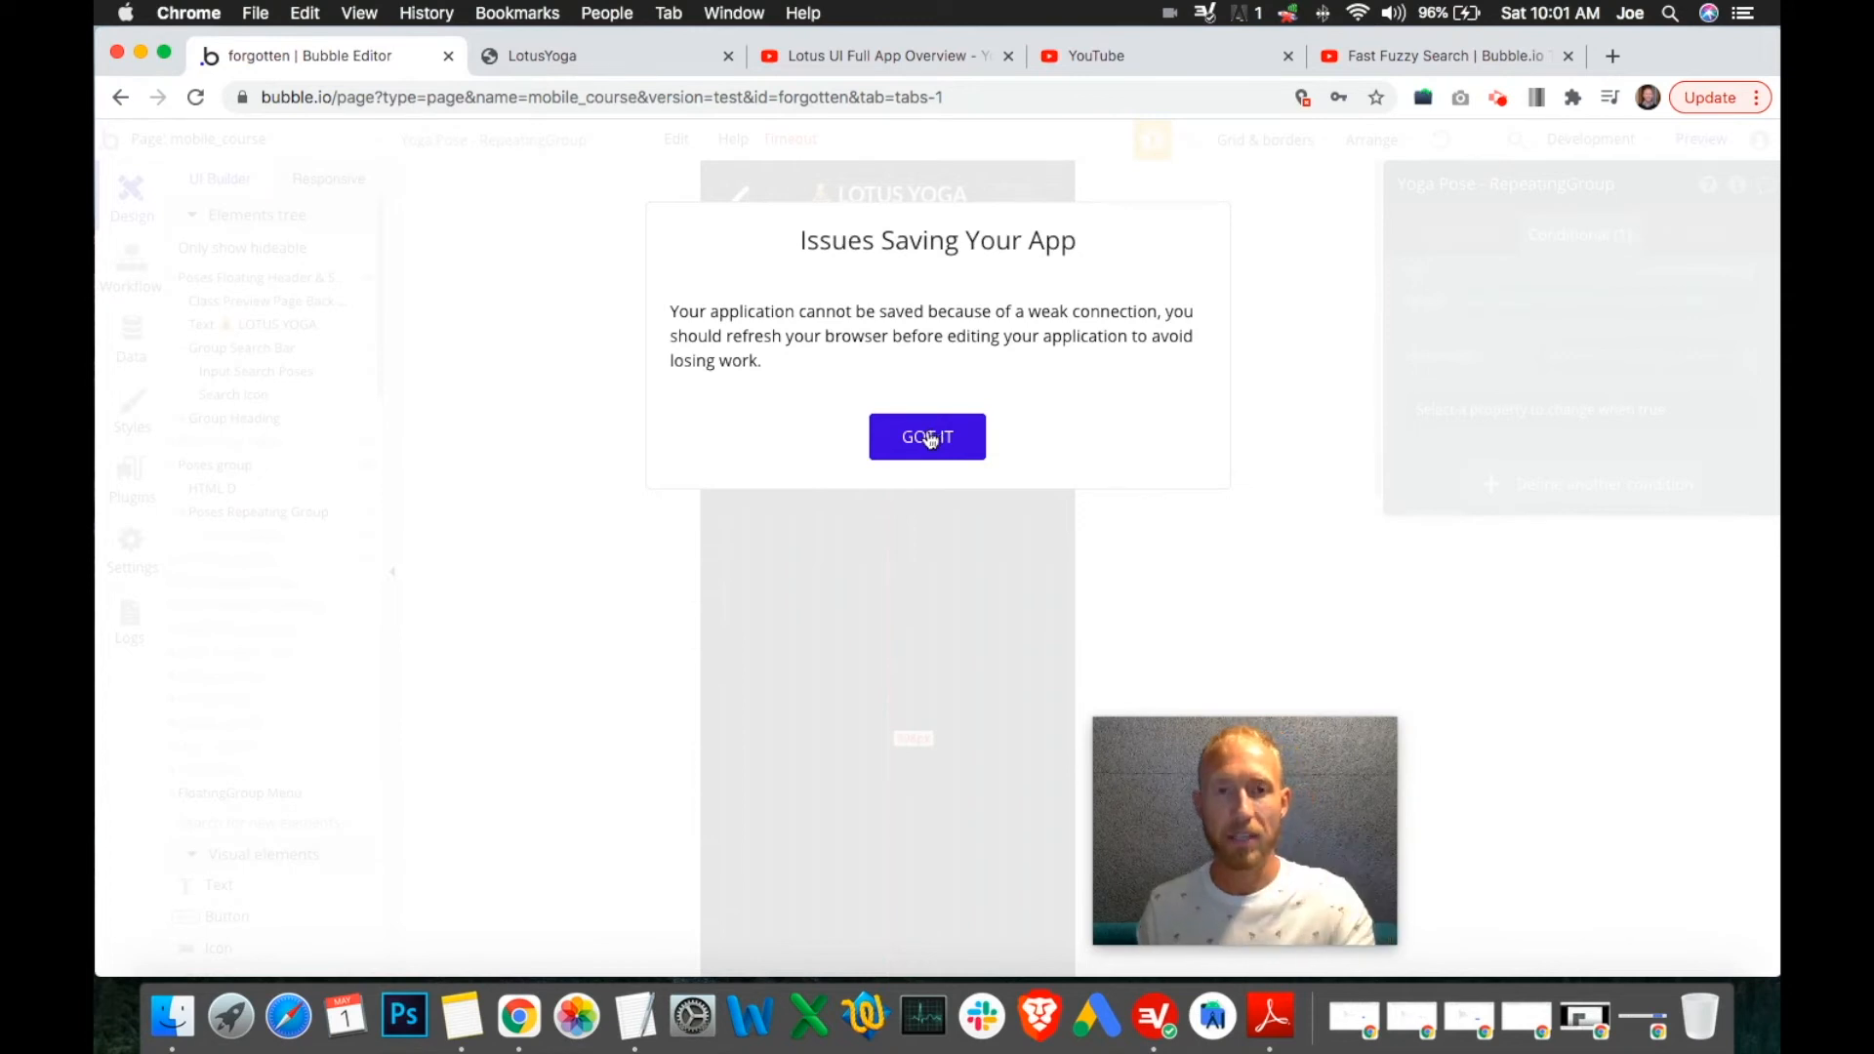
left_click(950, 438)
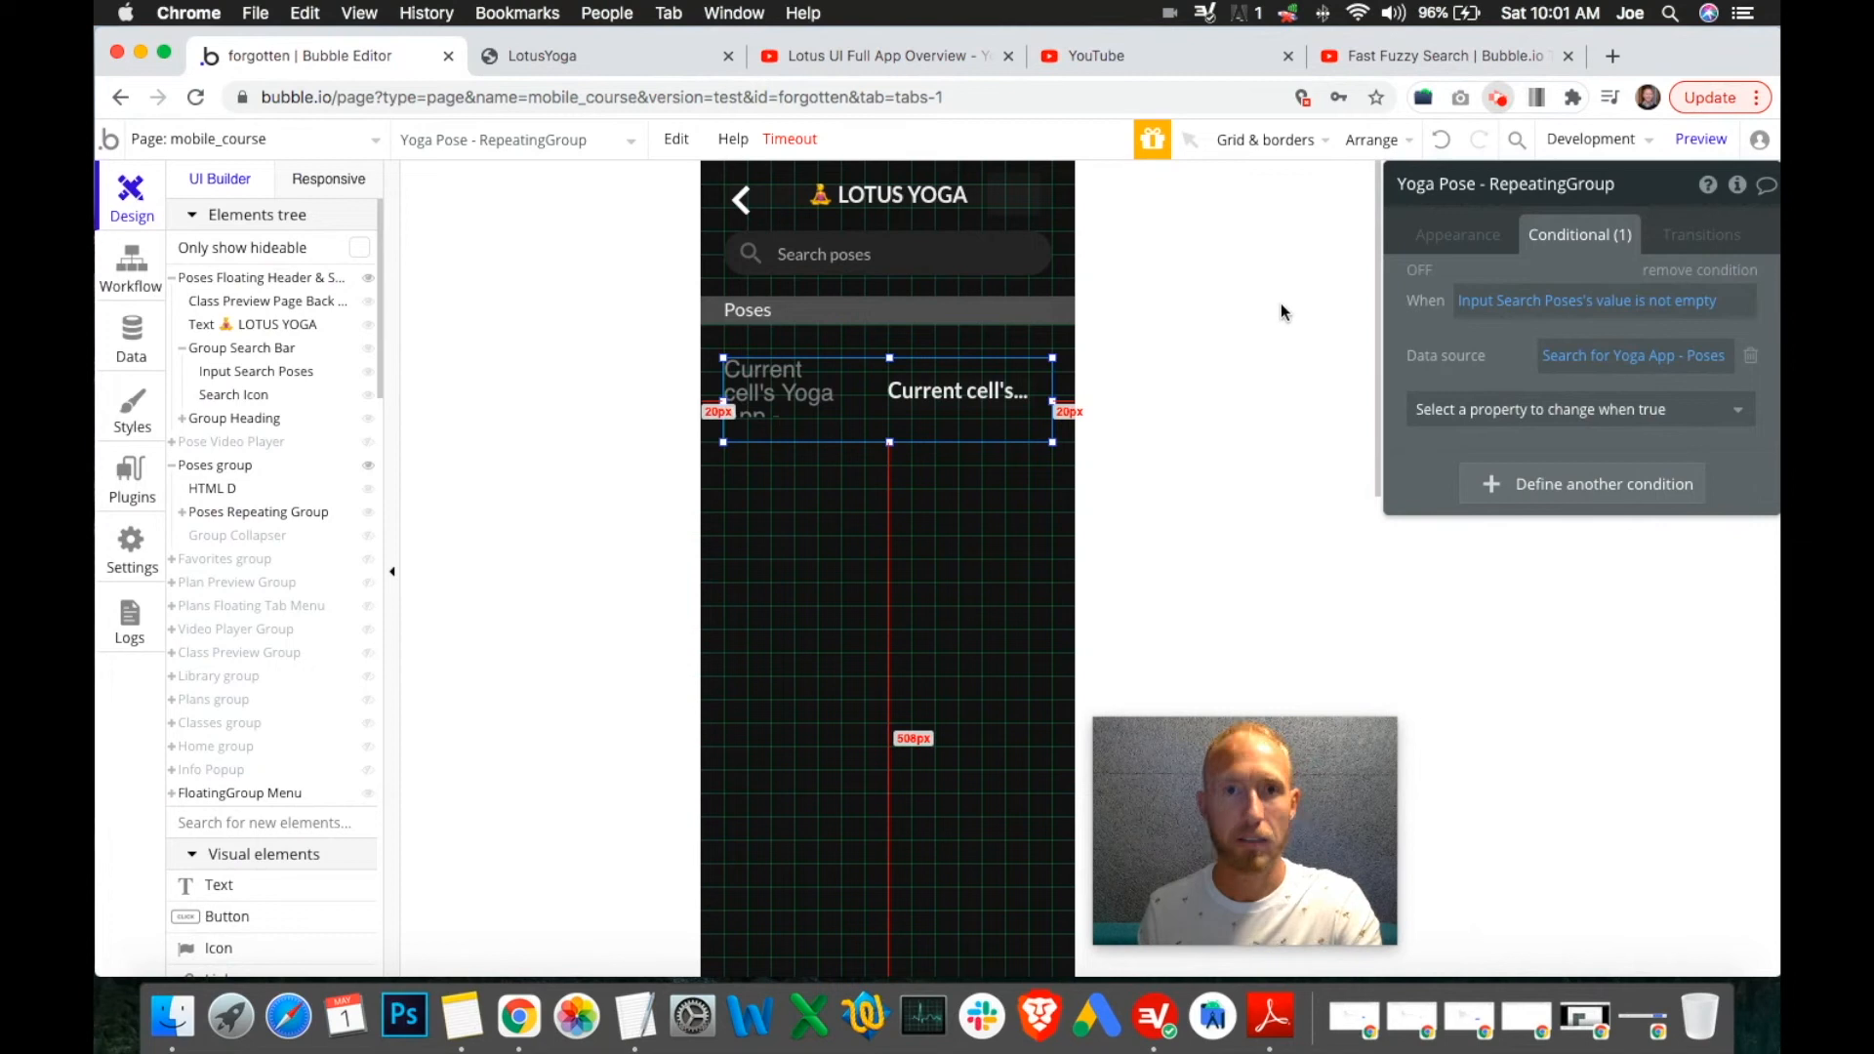
left_click(1361, 391)
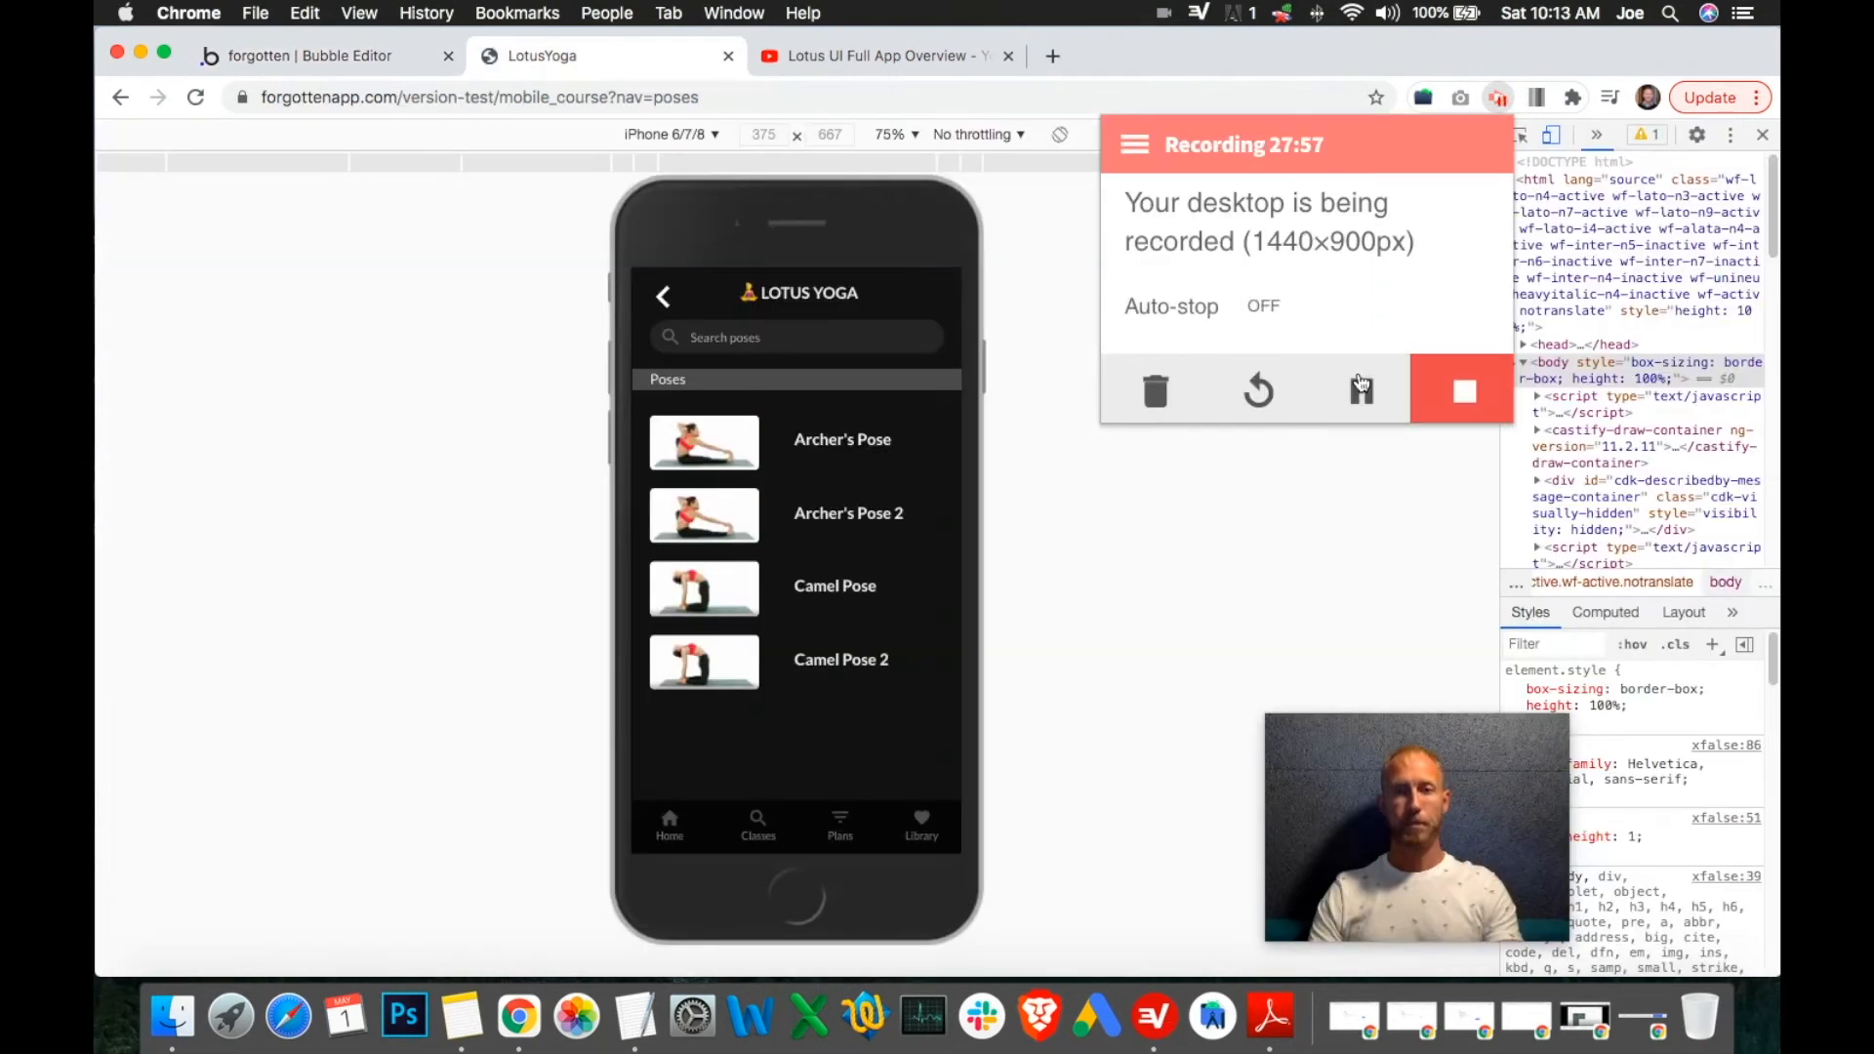
left_click(1362, 391)
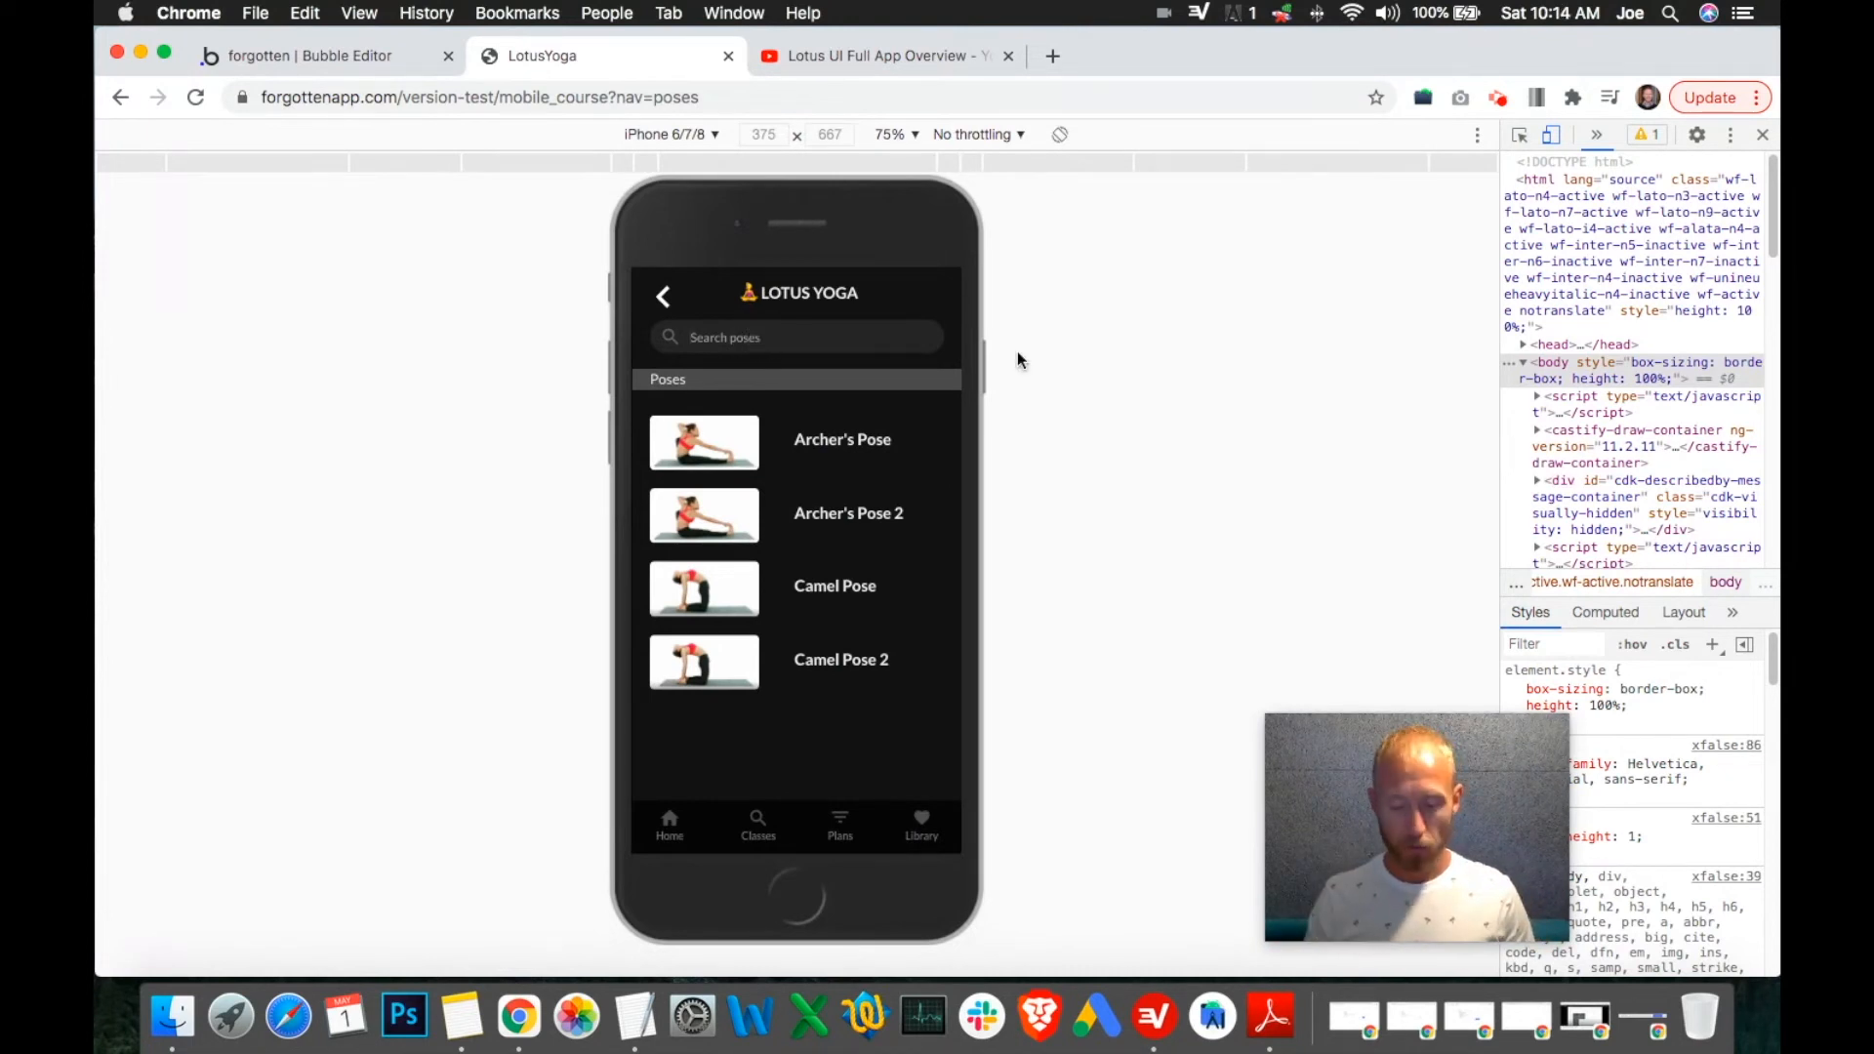
Test the preview's pose search with "Archer", clear the text, and search for "Archer" again.
type("Archer")
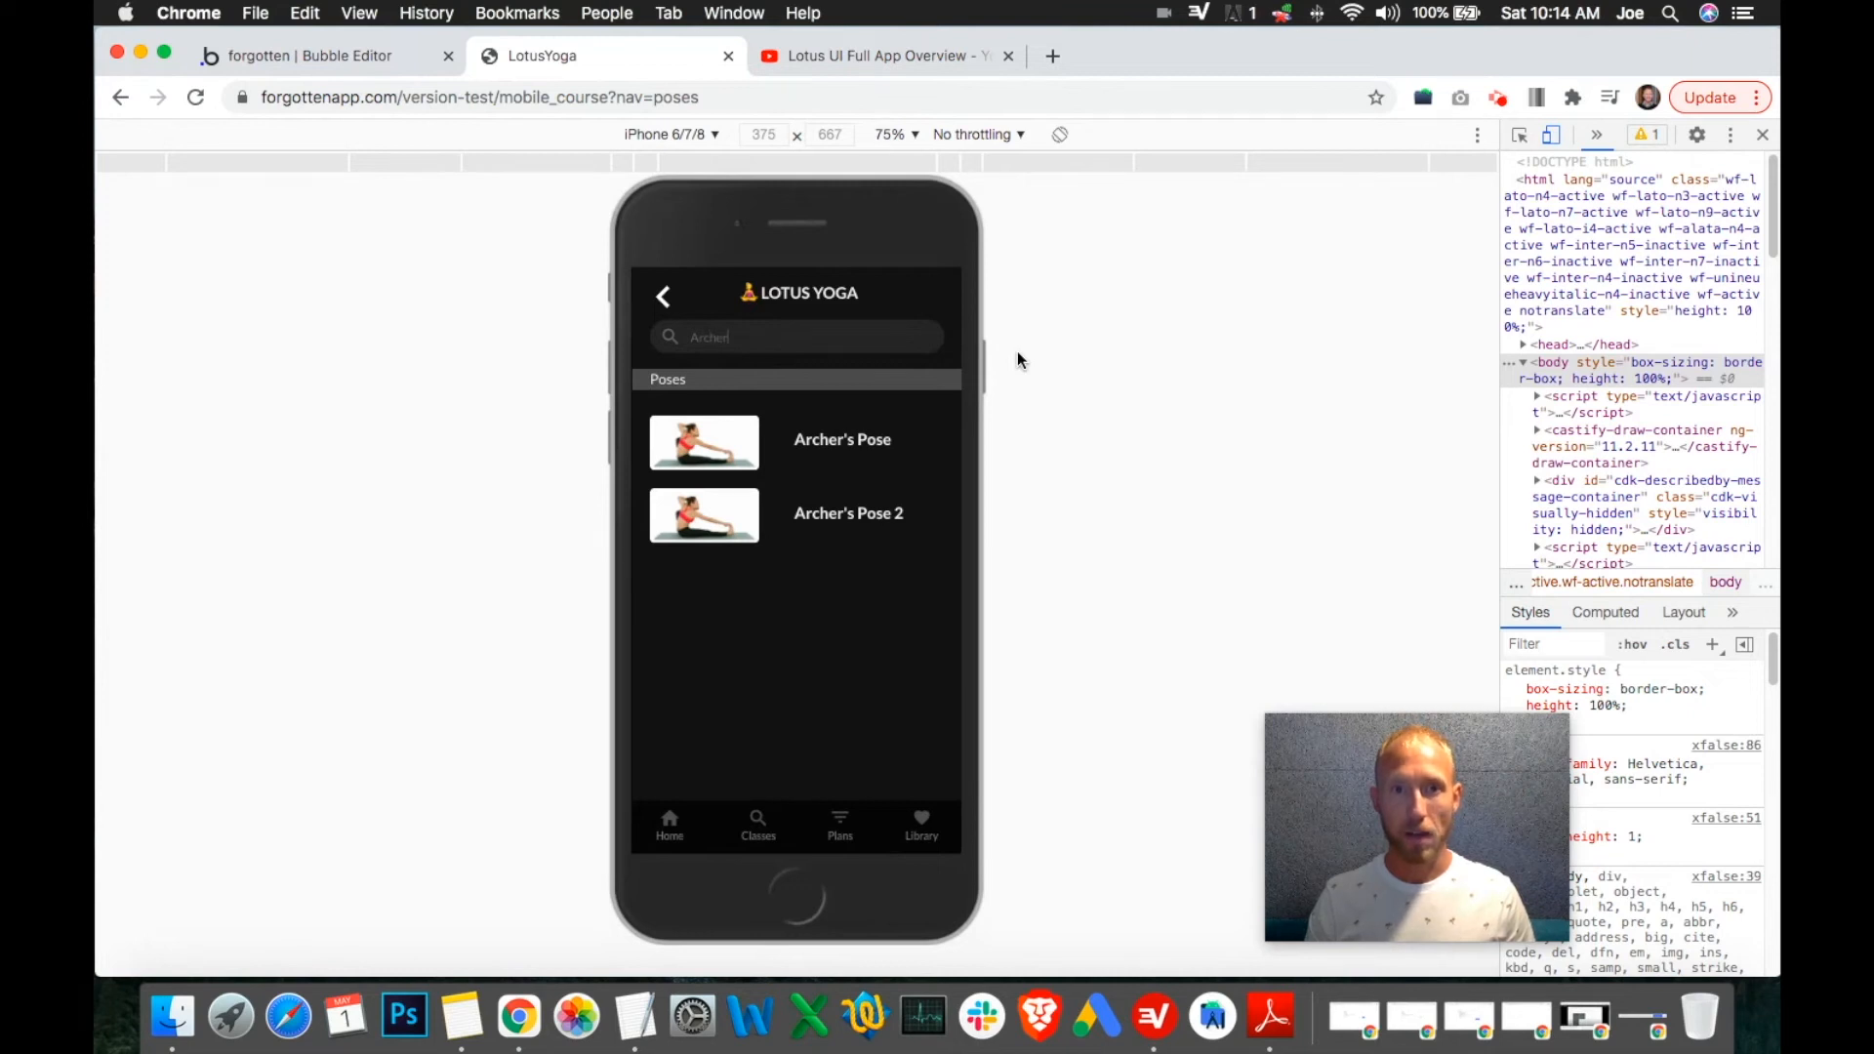
key("BackSpace")
key("BackSpace")
key("BackSpace")
key("BackSpace")
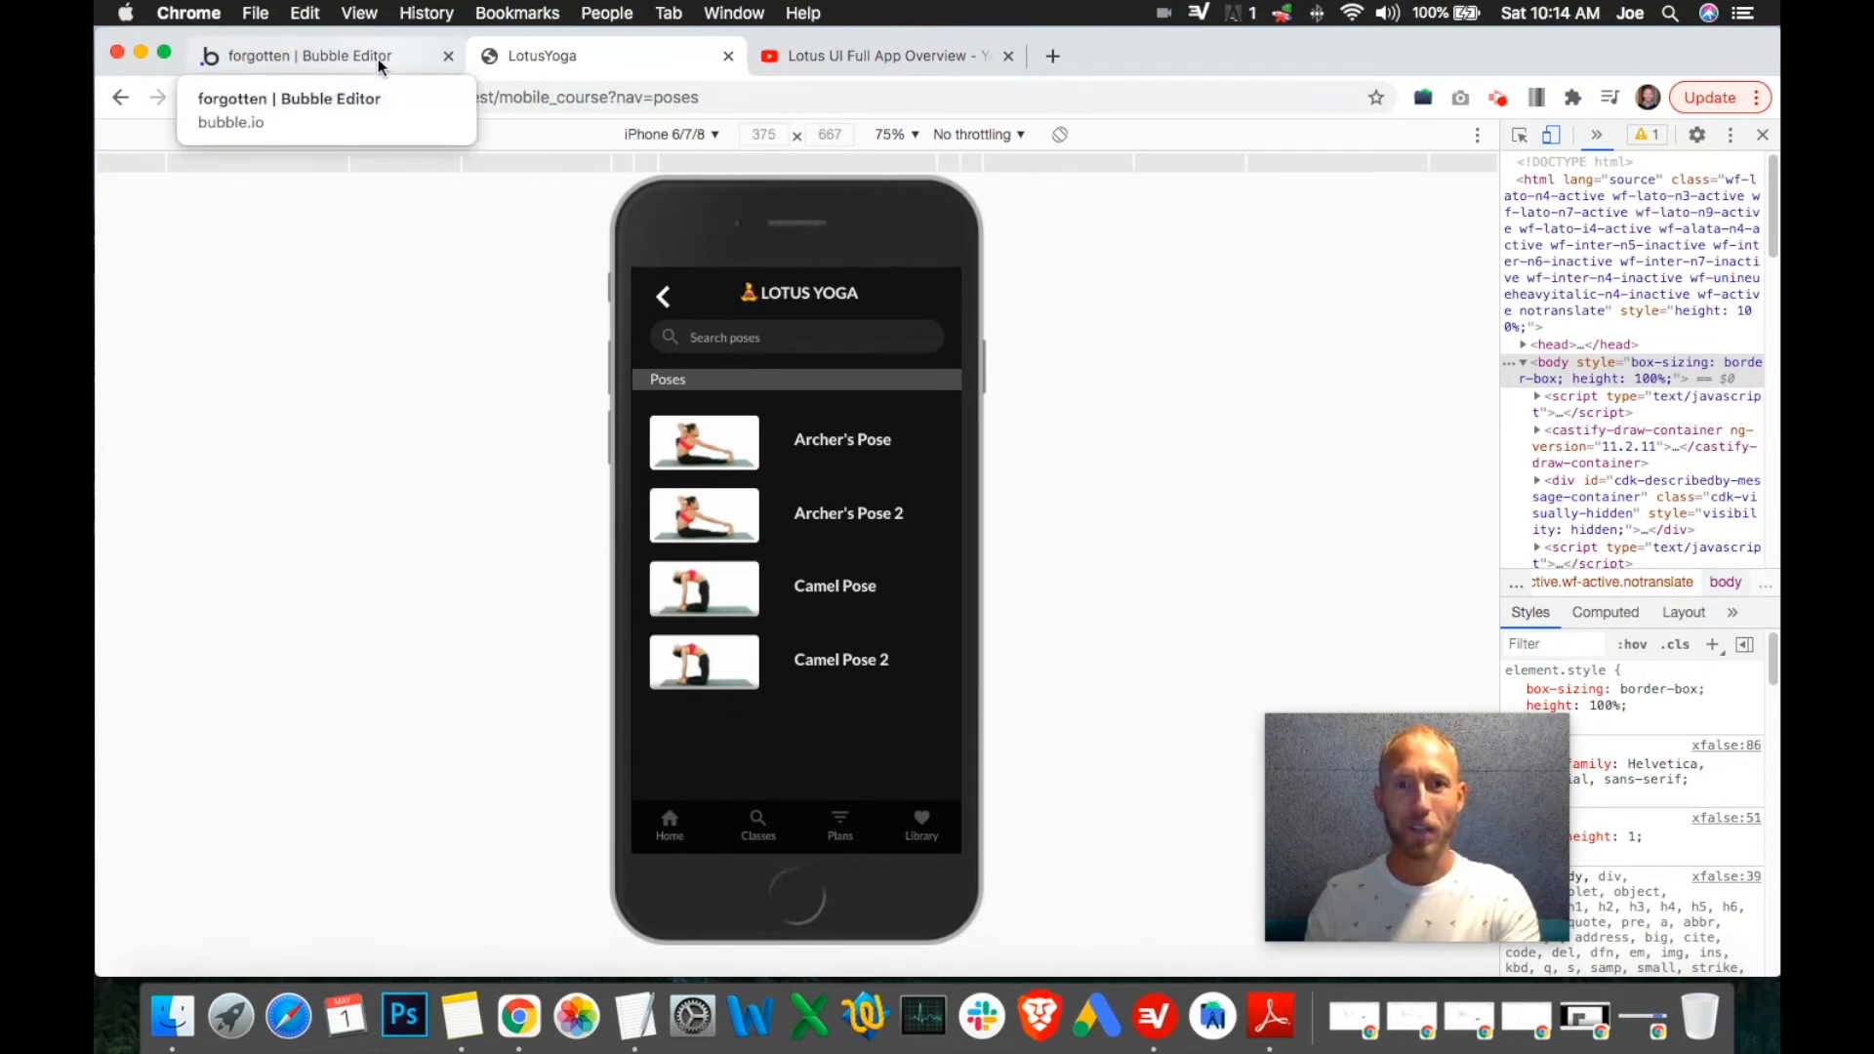
type("arch")
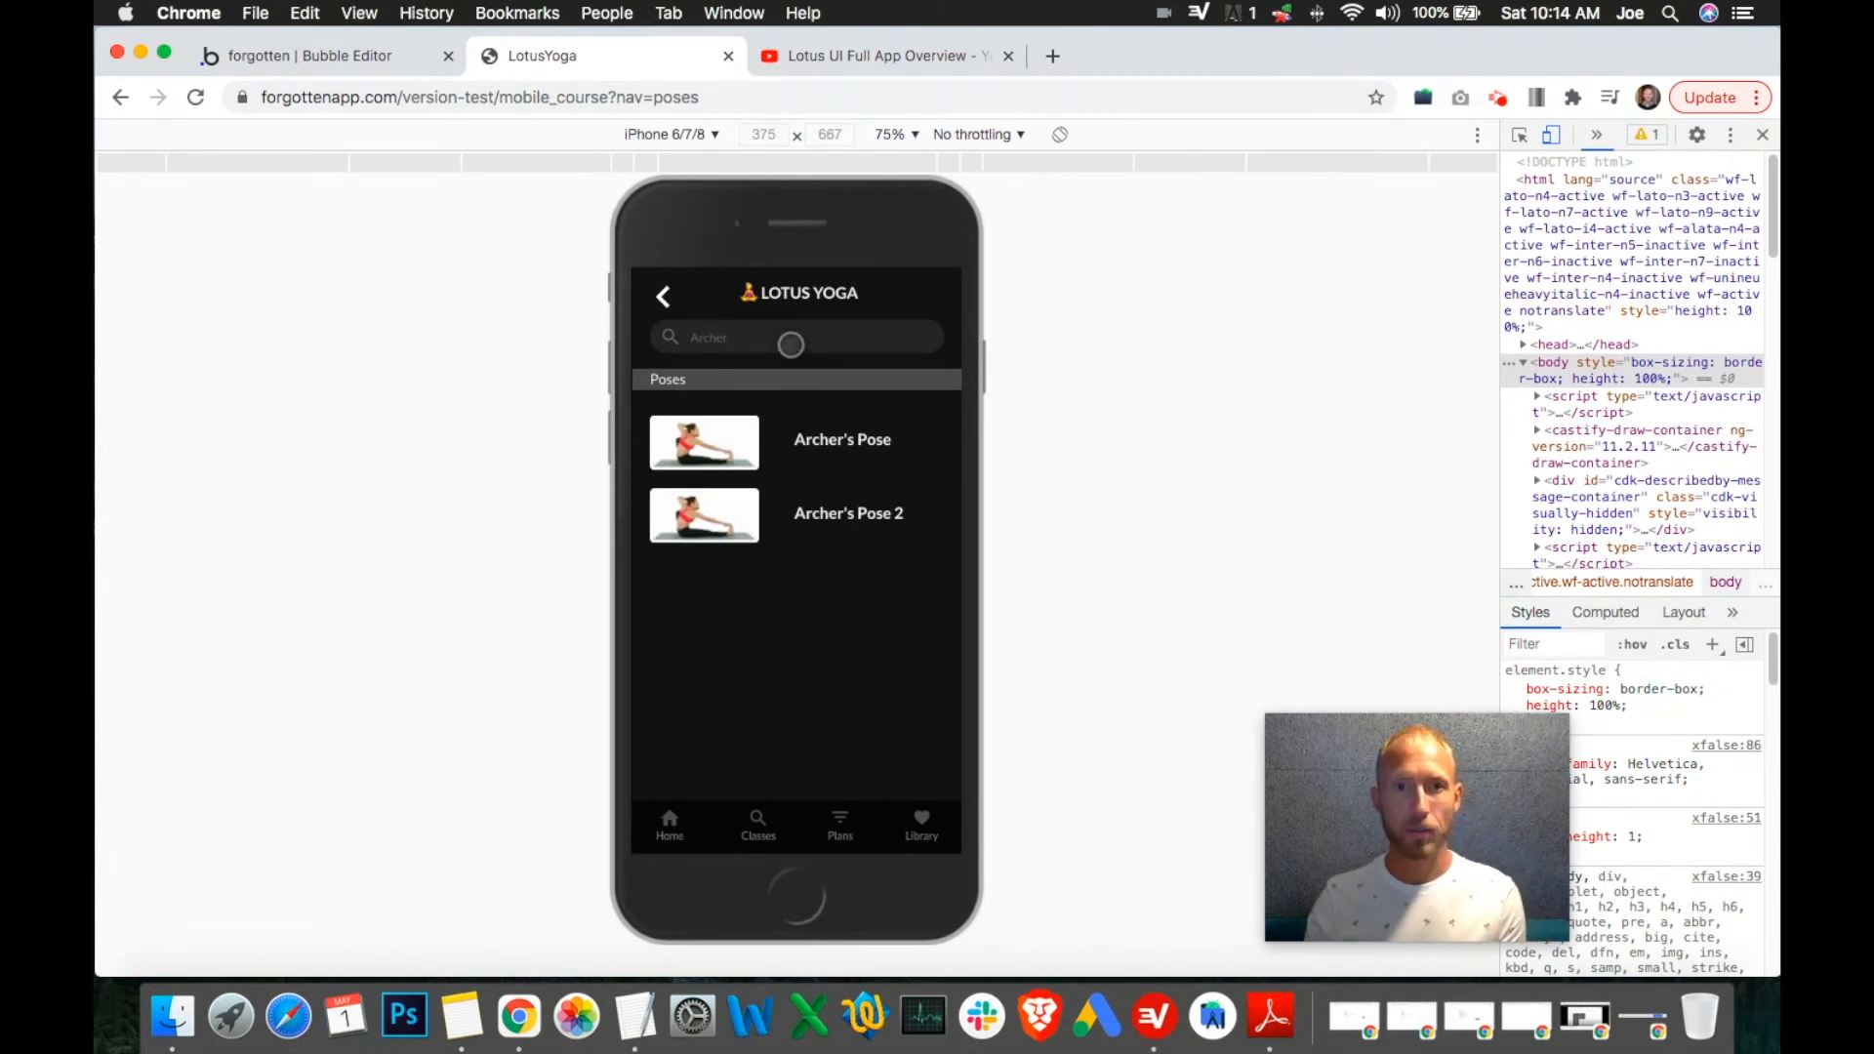
Add a condition to Input Search Poses for when "This Input is focused".
left_click(367, 48)
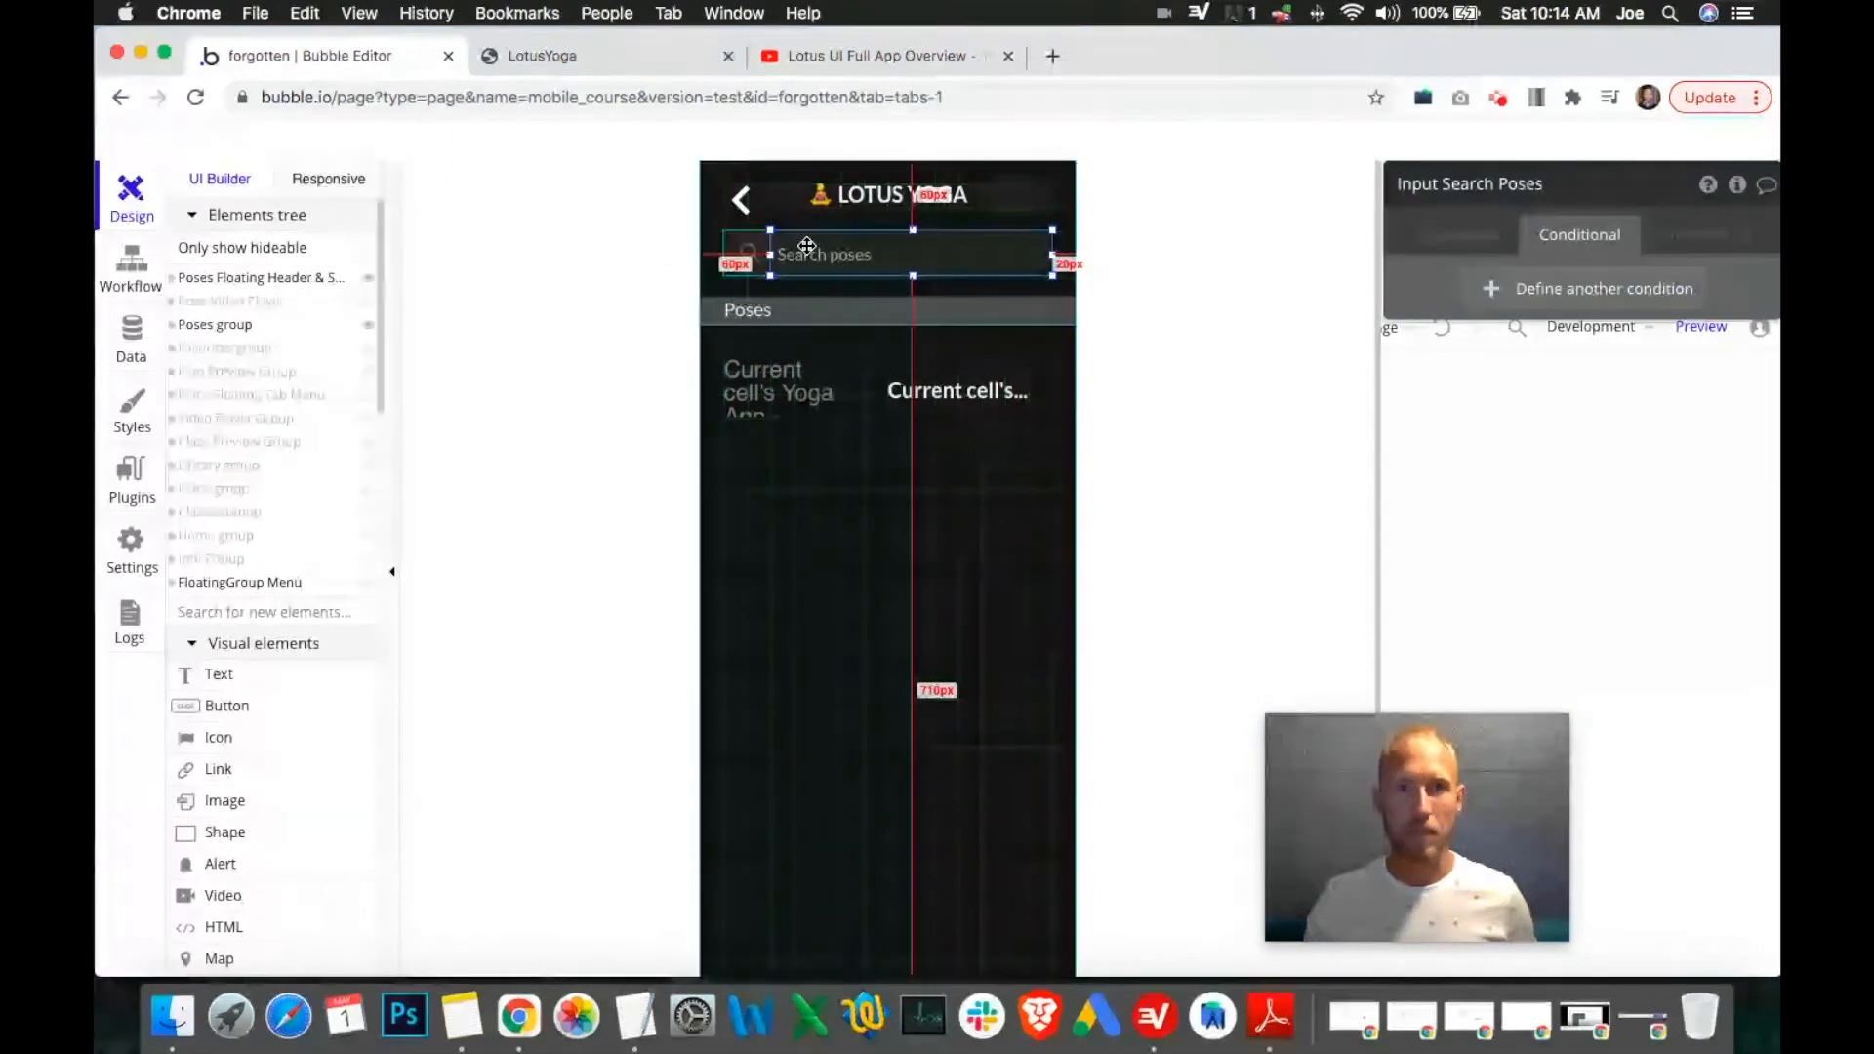
left_click(1543, 291)
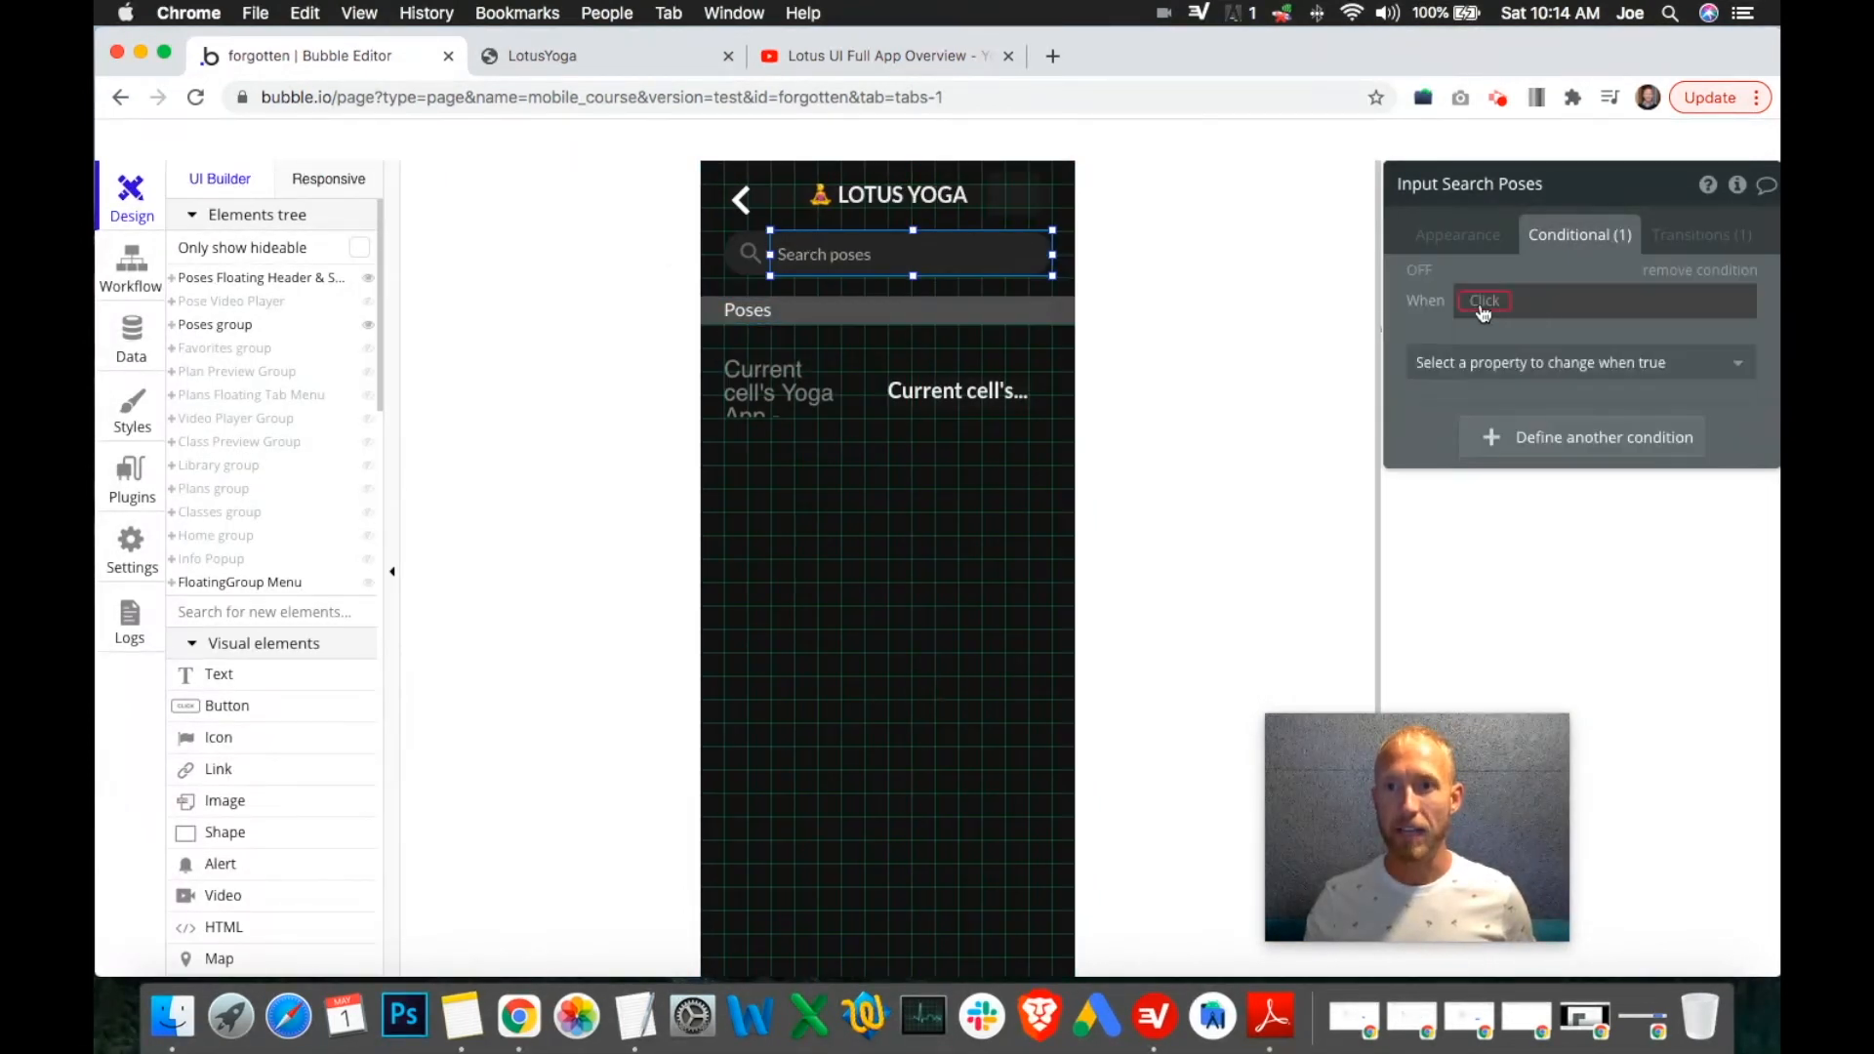
left_click(1485, 311)
left_click(1498, 322)
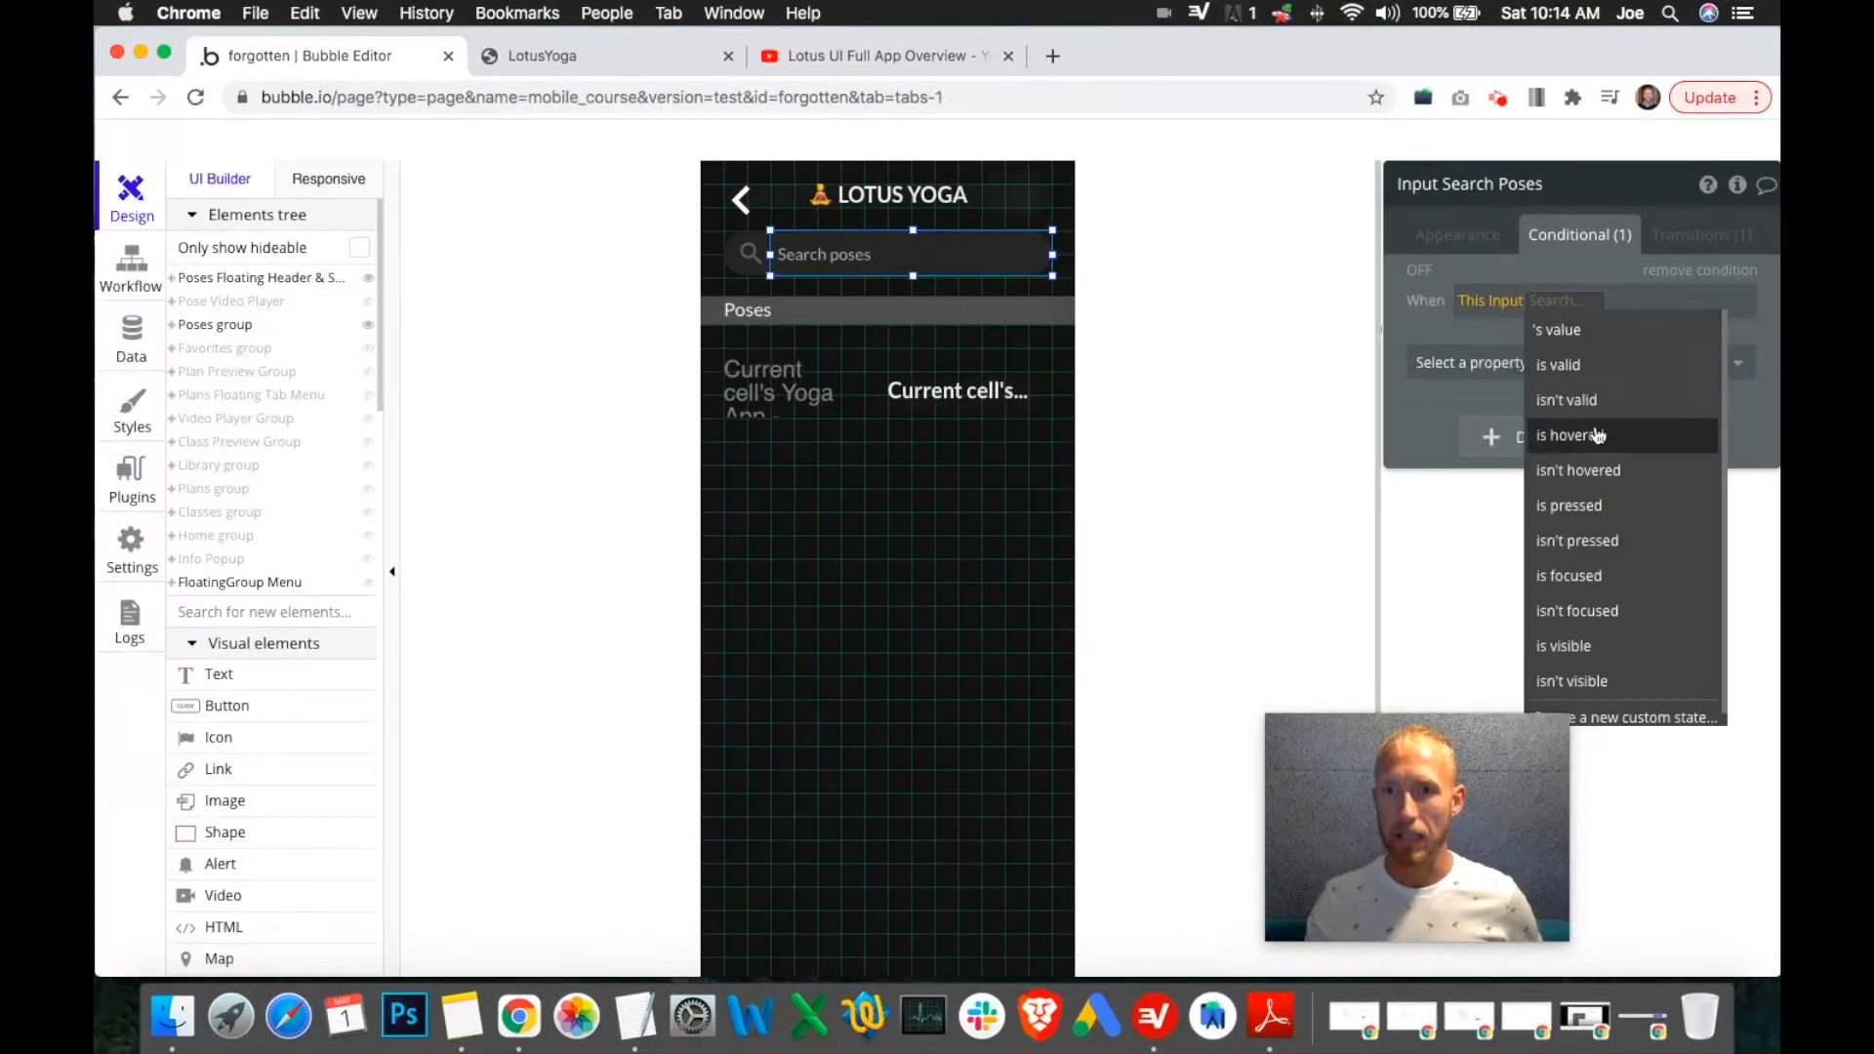
left_click(1601, 578)
Make Font color the property that the "This Input is focused" condition changes.
left_click(1640, 369)
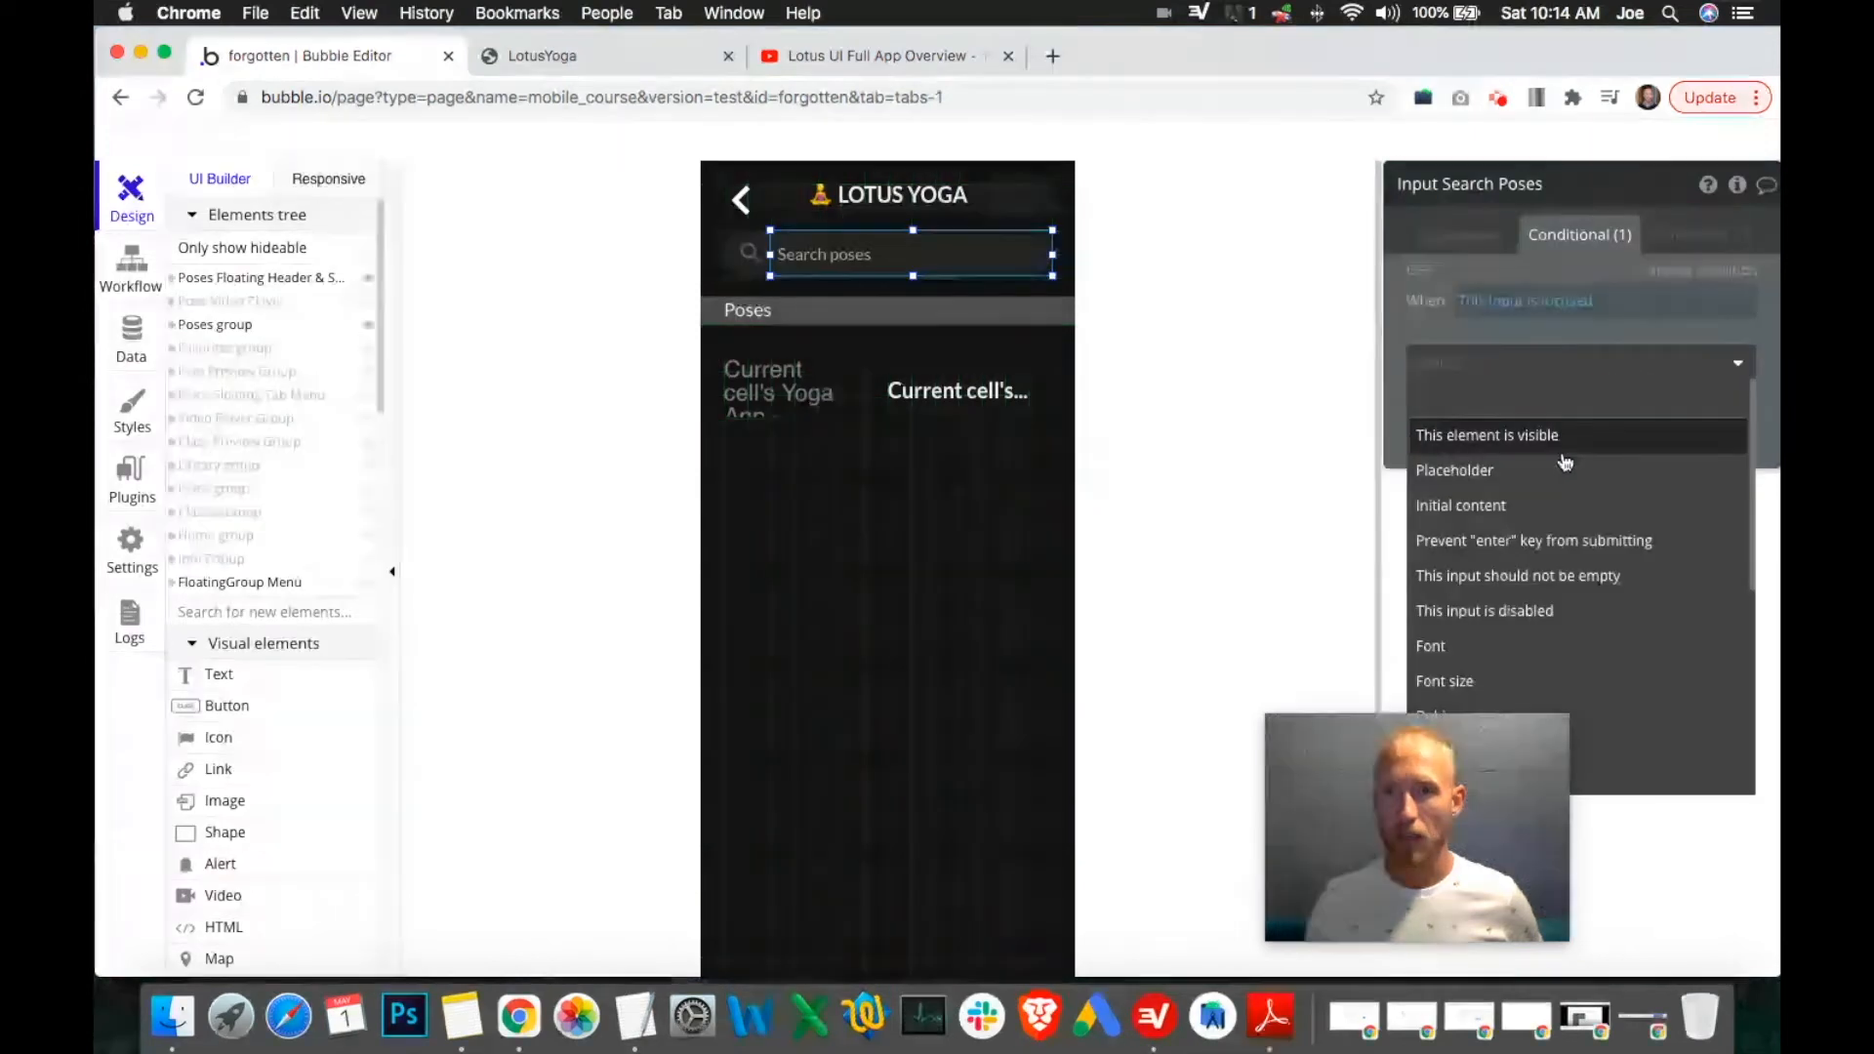
scroll(1565, 452, "down", 3)
mouse_move(1515, 760)
left_click_drag(1515, 751, 1345, 760)
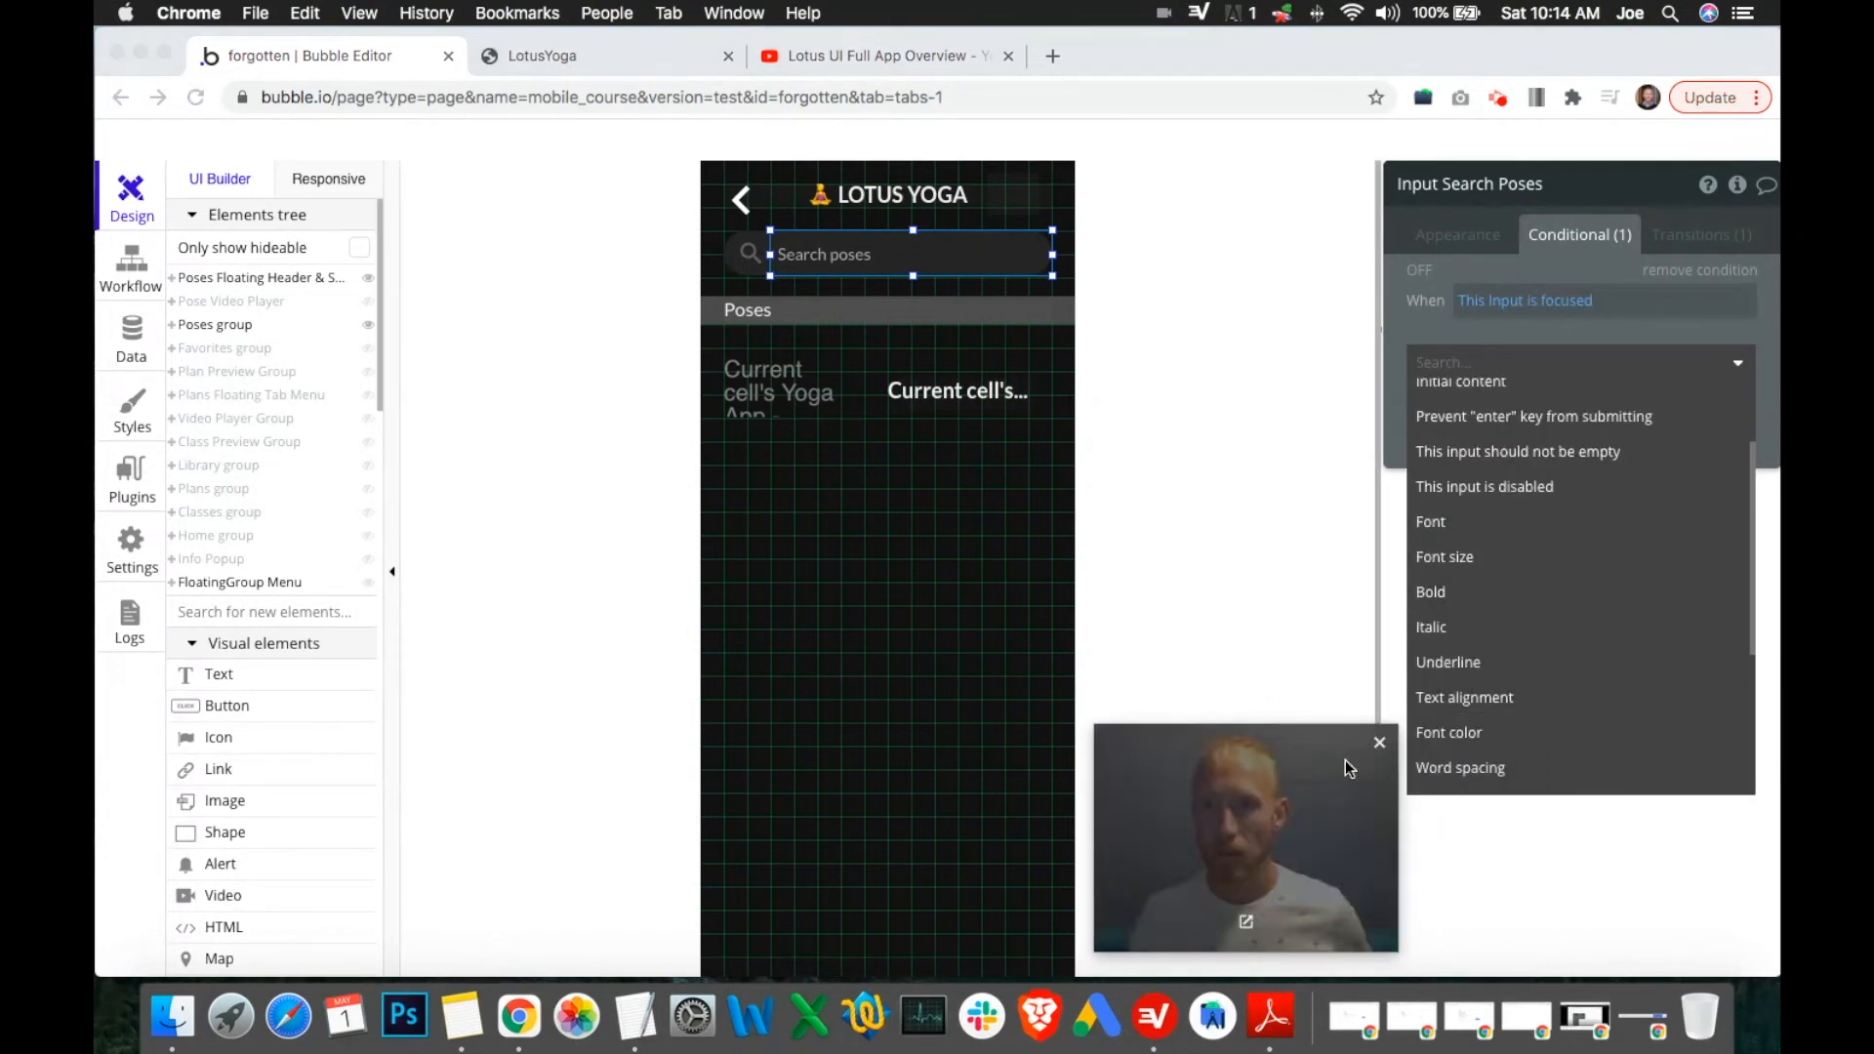
left_click(1489, 734)
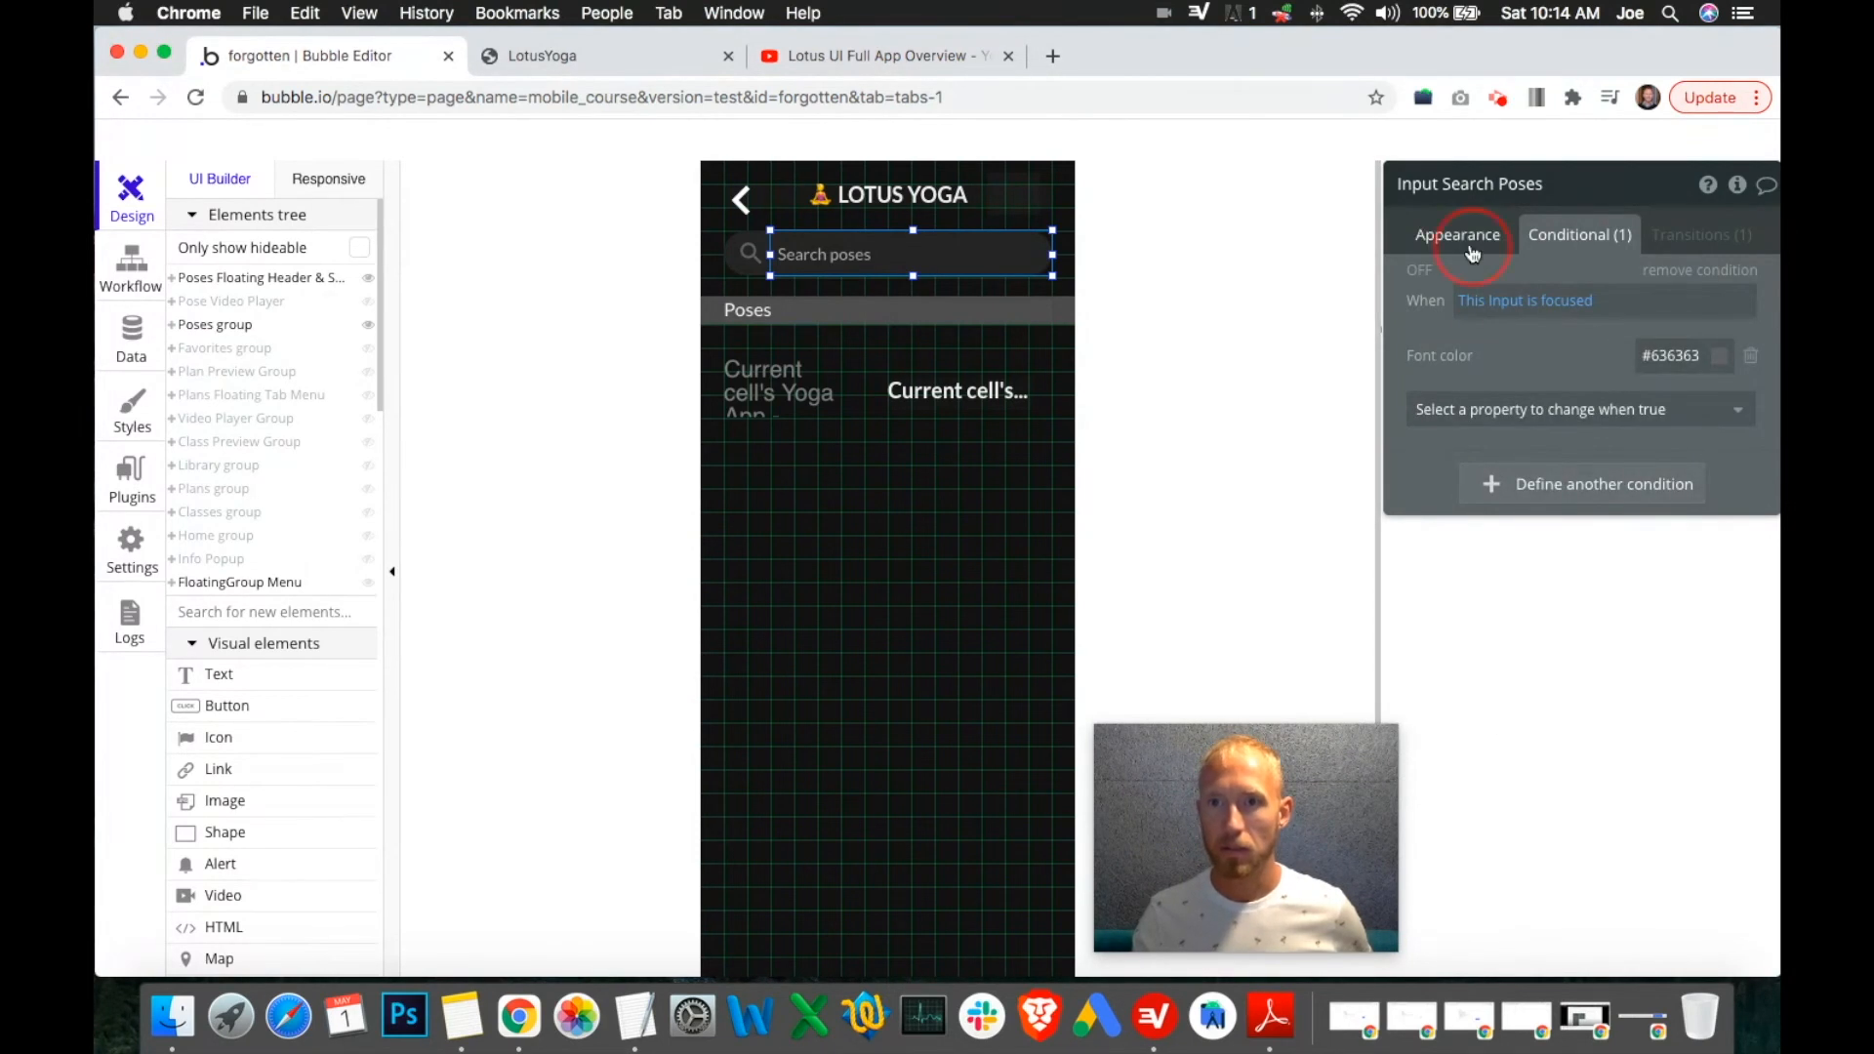
Review the font color, placeholder color and other appearance settings of Input Search Poses, and return to its conditions.
left_click(1469, 241)
scroll(1640, 579, "down", 5)
scroll(1640, 579, "up", 3)
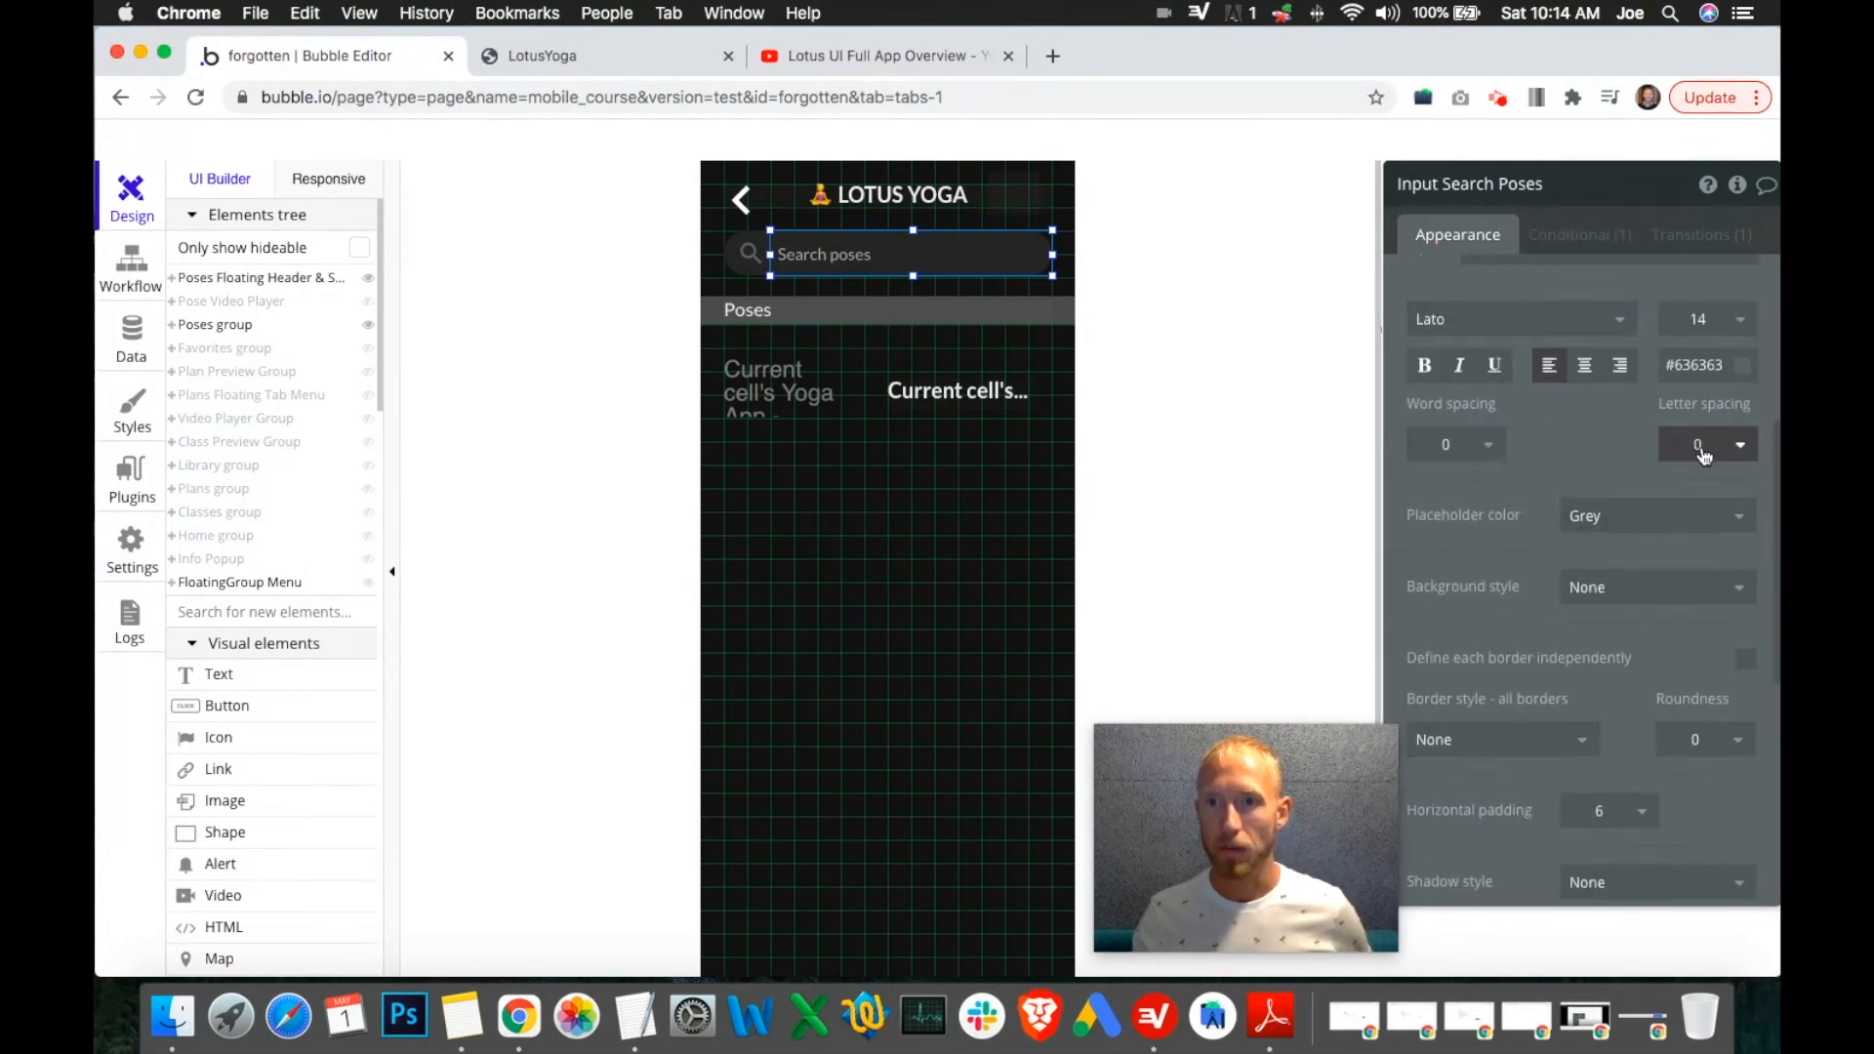
left_click(1693, 455)
left_click(1695, 456)
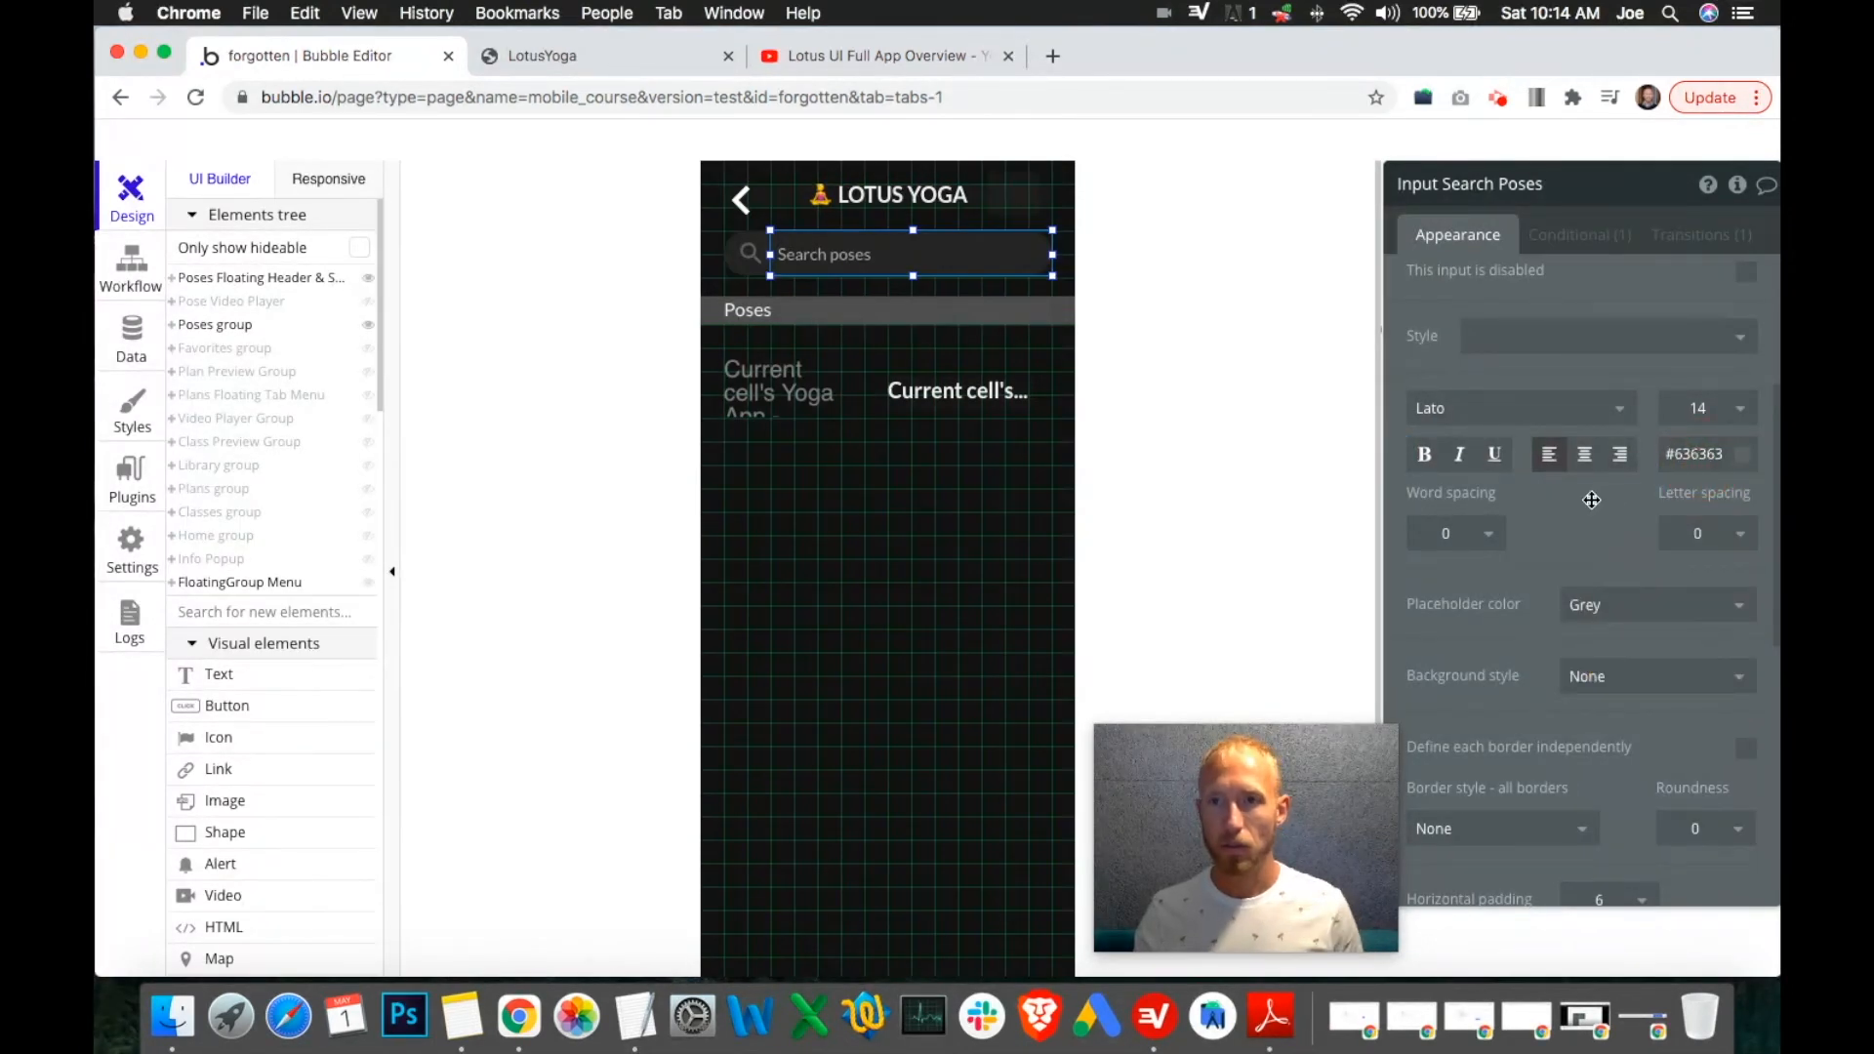
scroll(1615, 515, "up", 6)
scroll(1615, 515, "up", 1)
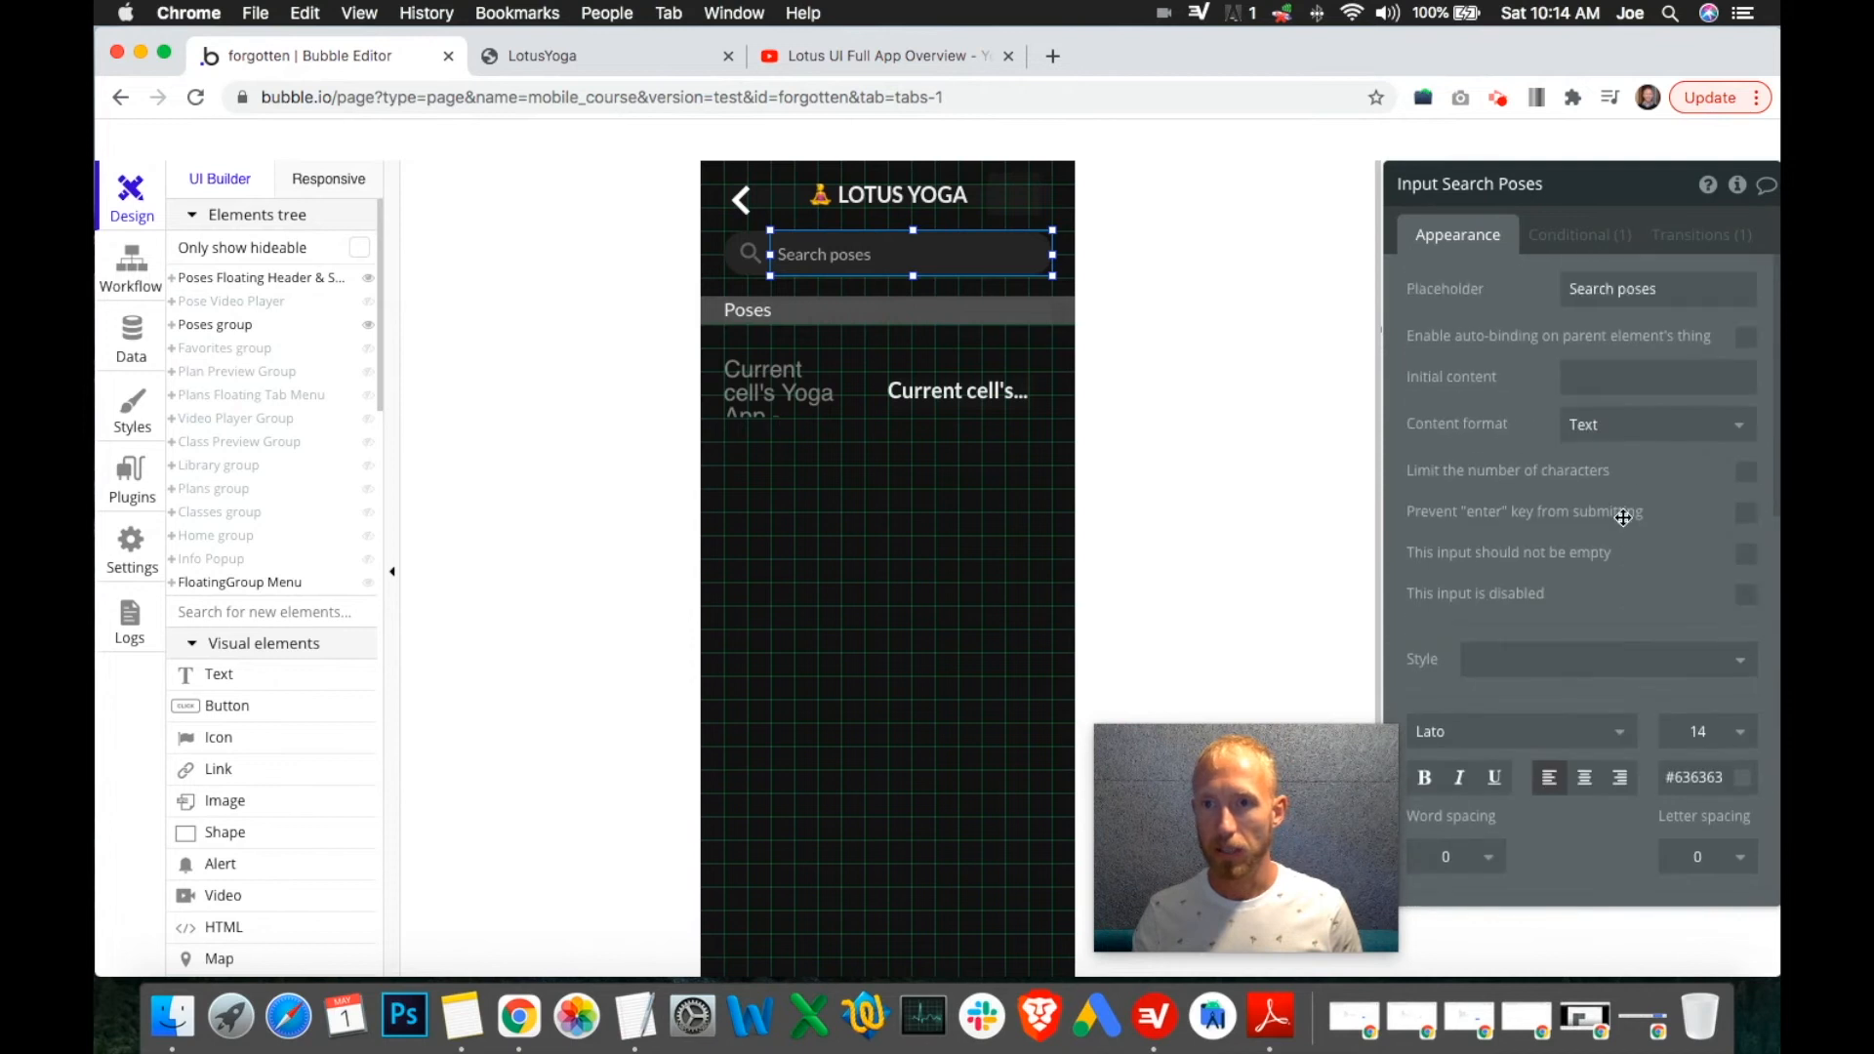
scroll(1623, 520, "down", 20)
scroll(1628, 524, "up", 20)
left_click(1546, 246)
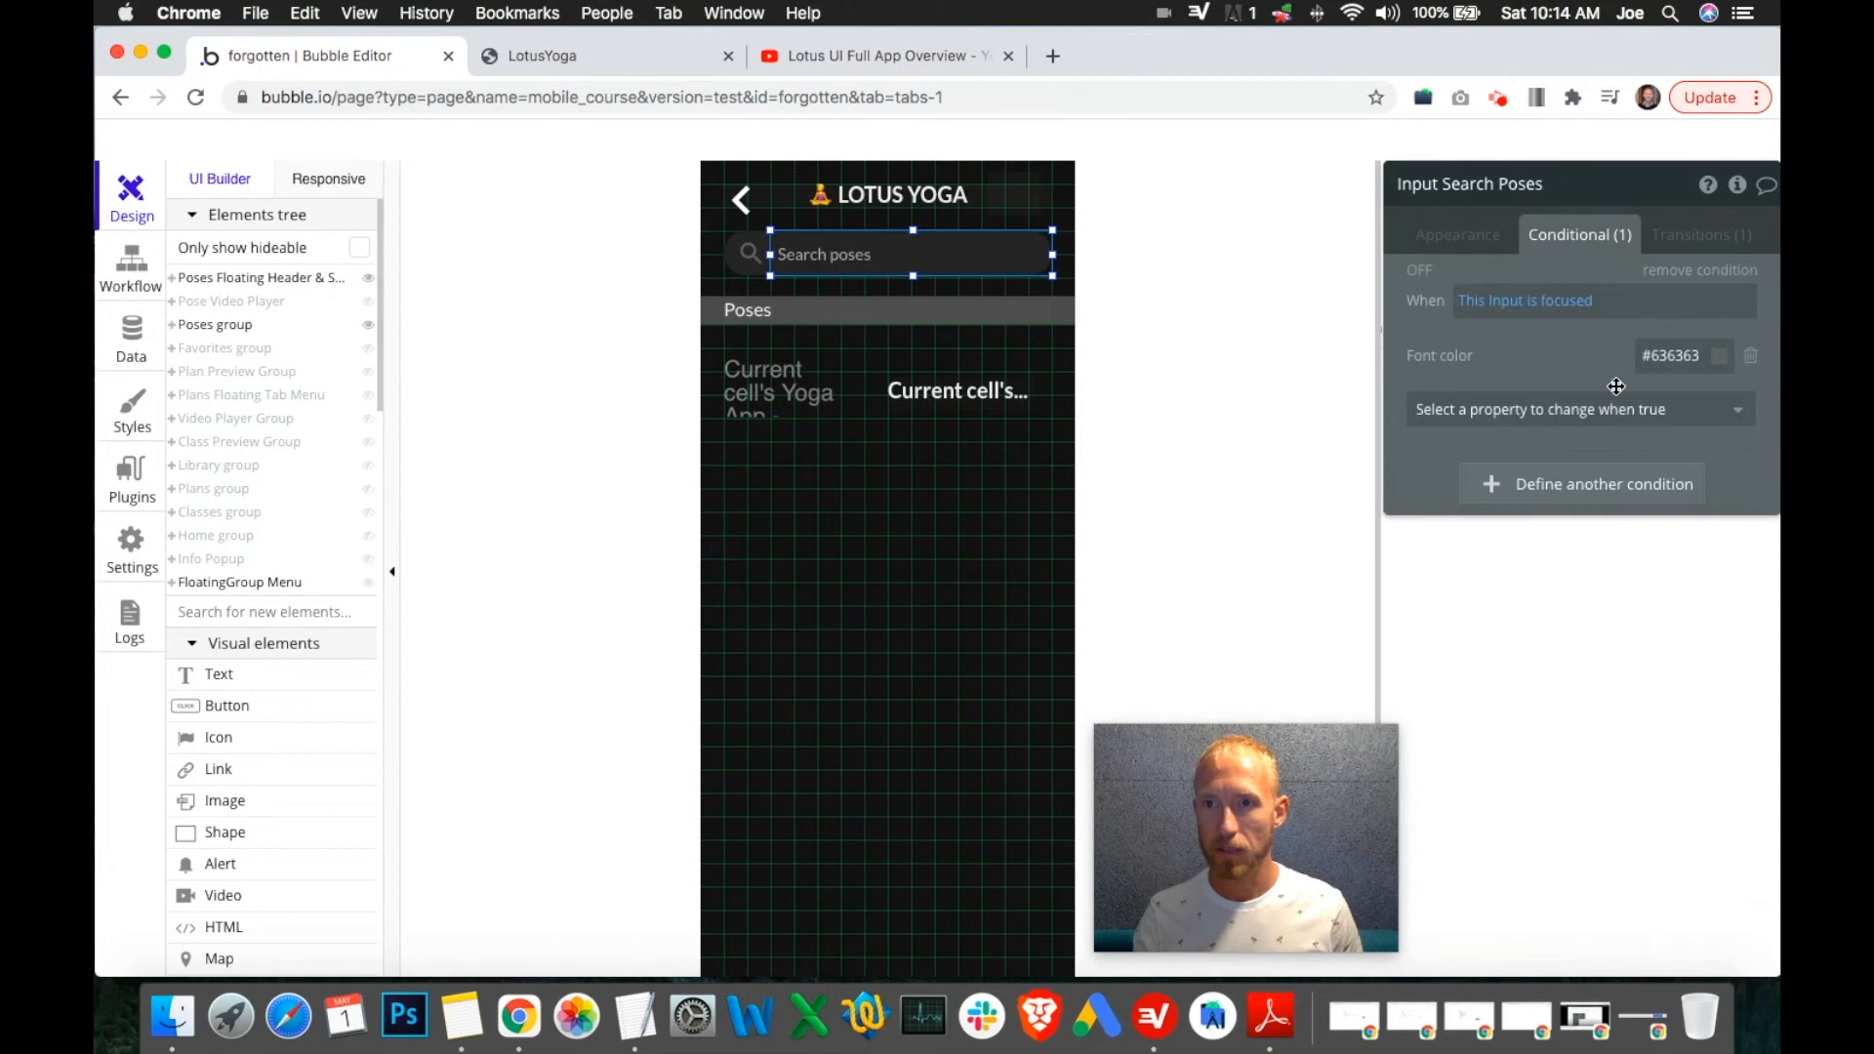
Update the LotusYoga preview to the latest version, recheck the input's appearance settings, and test the search with "Archer".
left_click(643, 58)
left_click(881, 286)
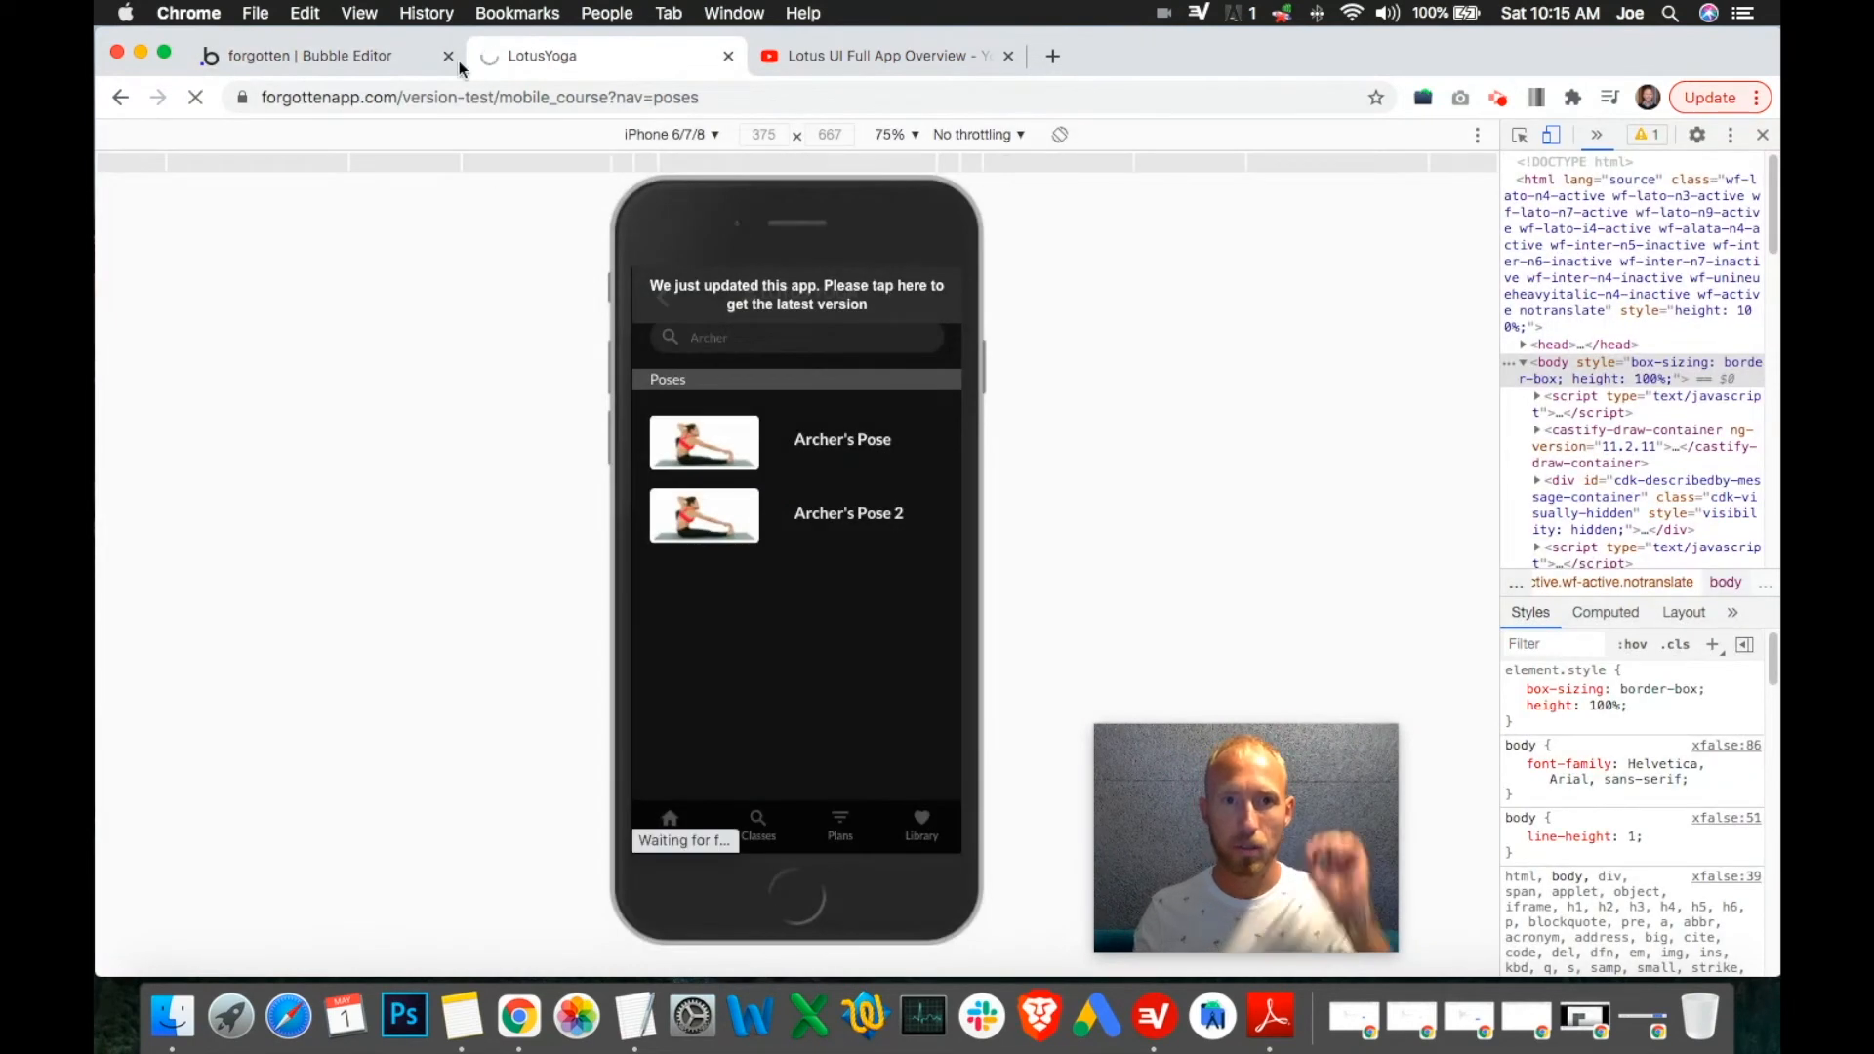
left_click(359, 62)
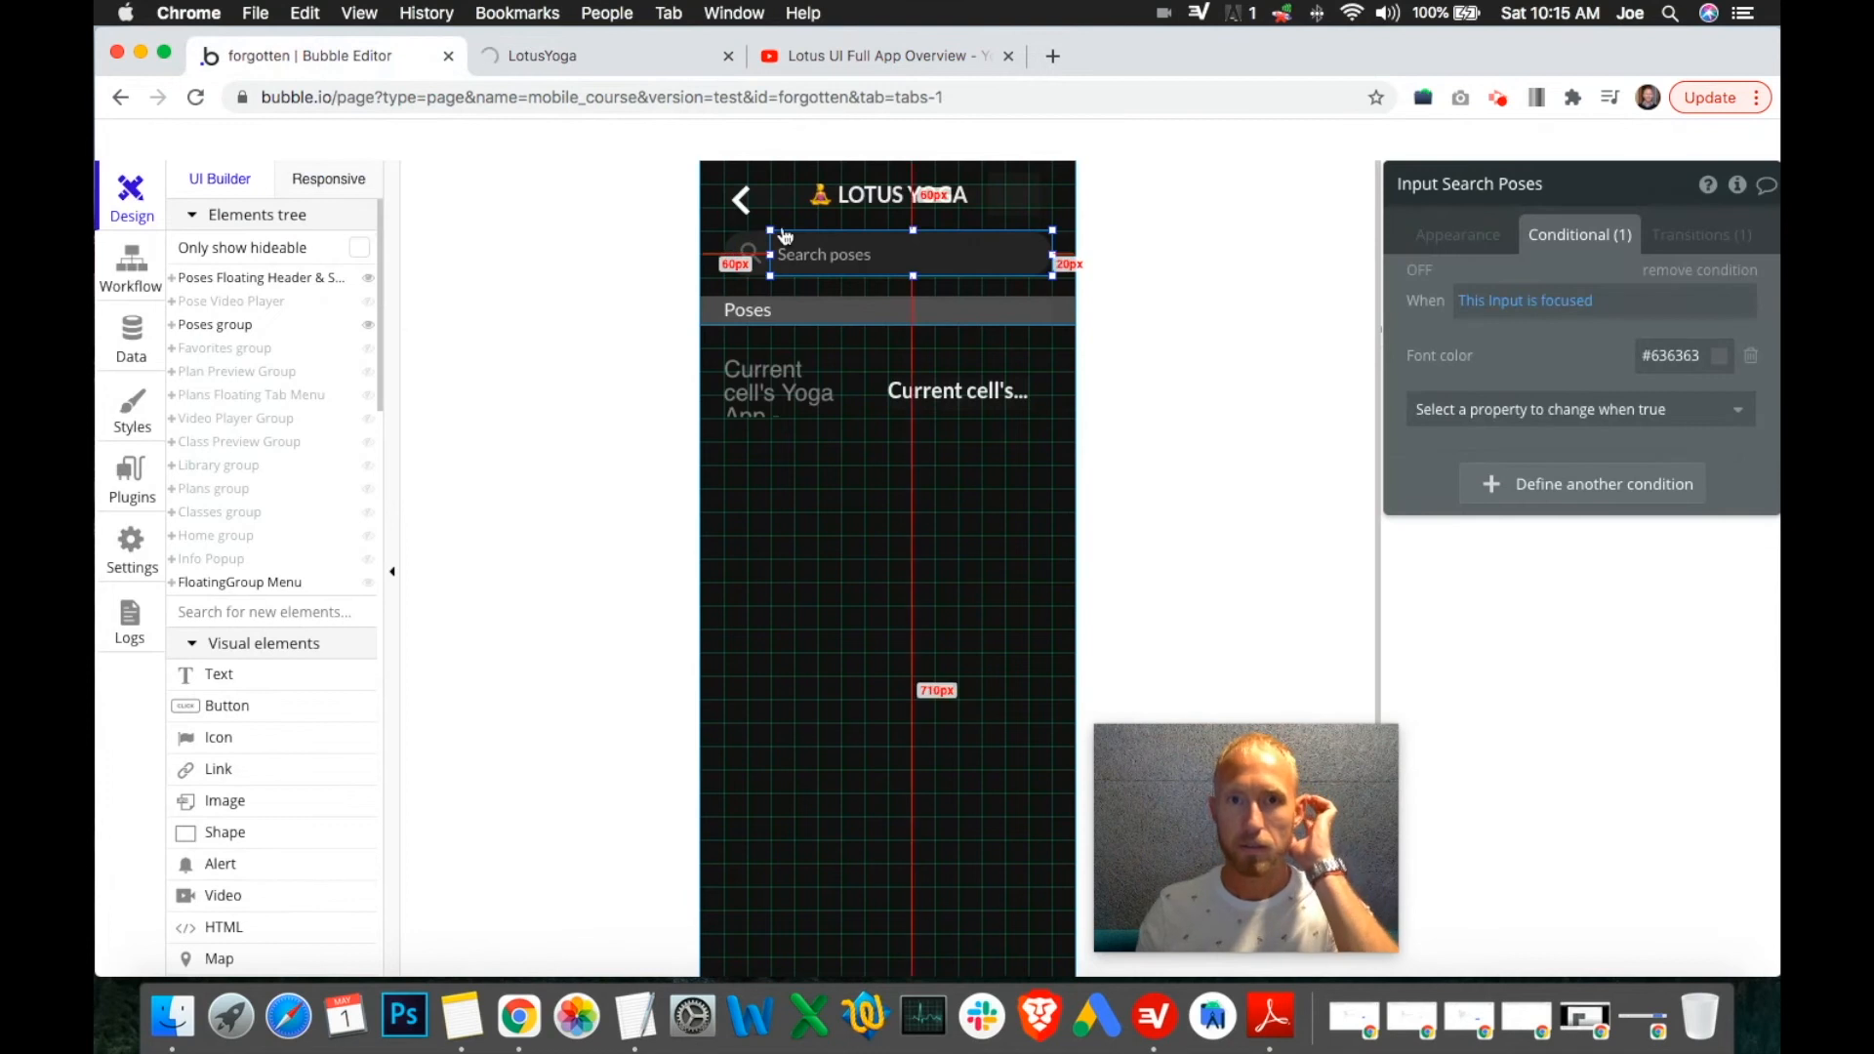
left_click(1458, 236)
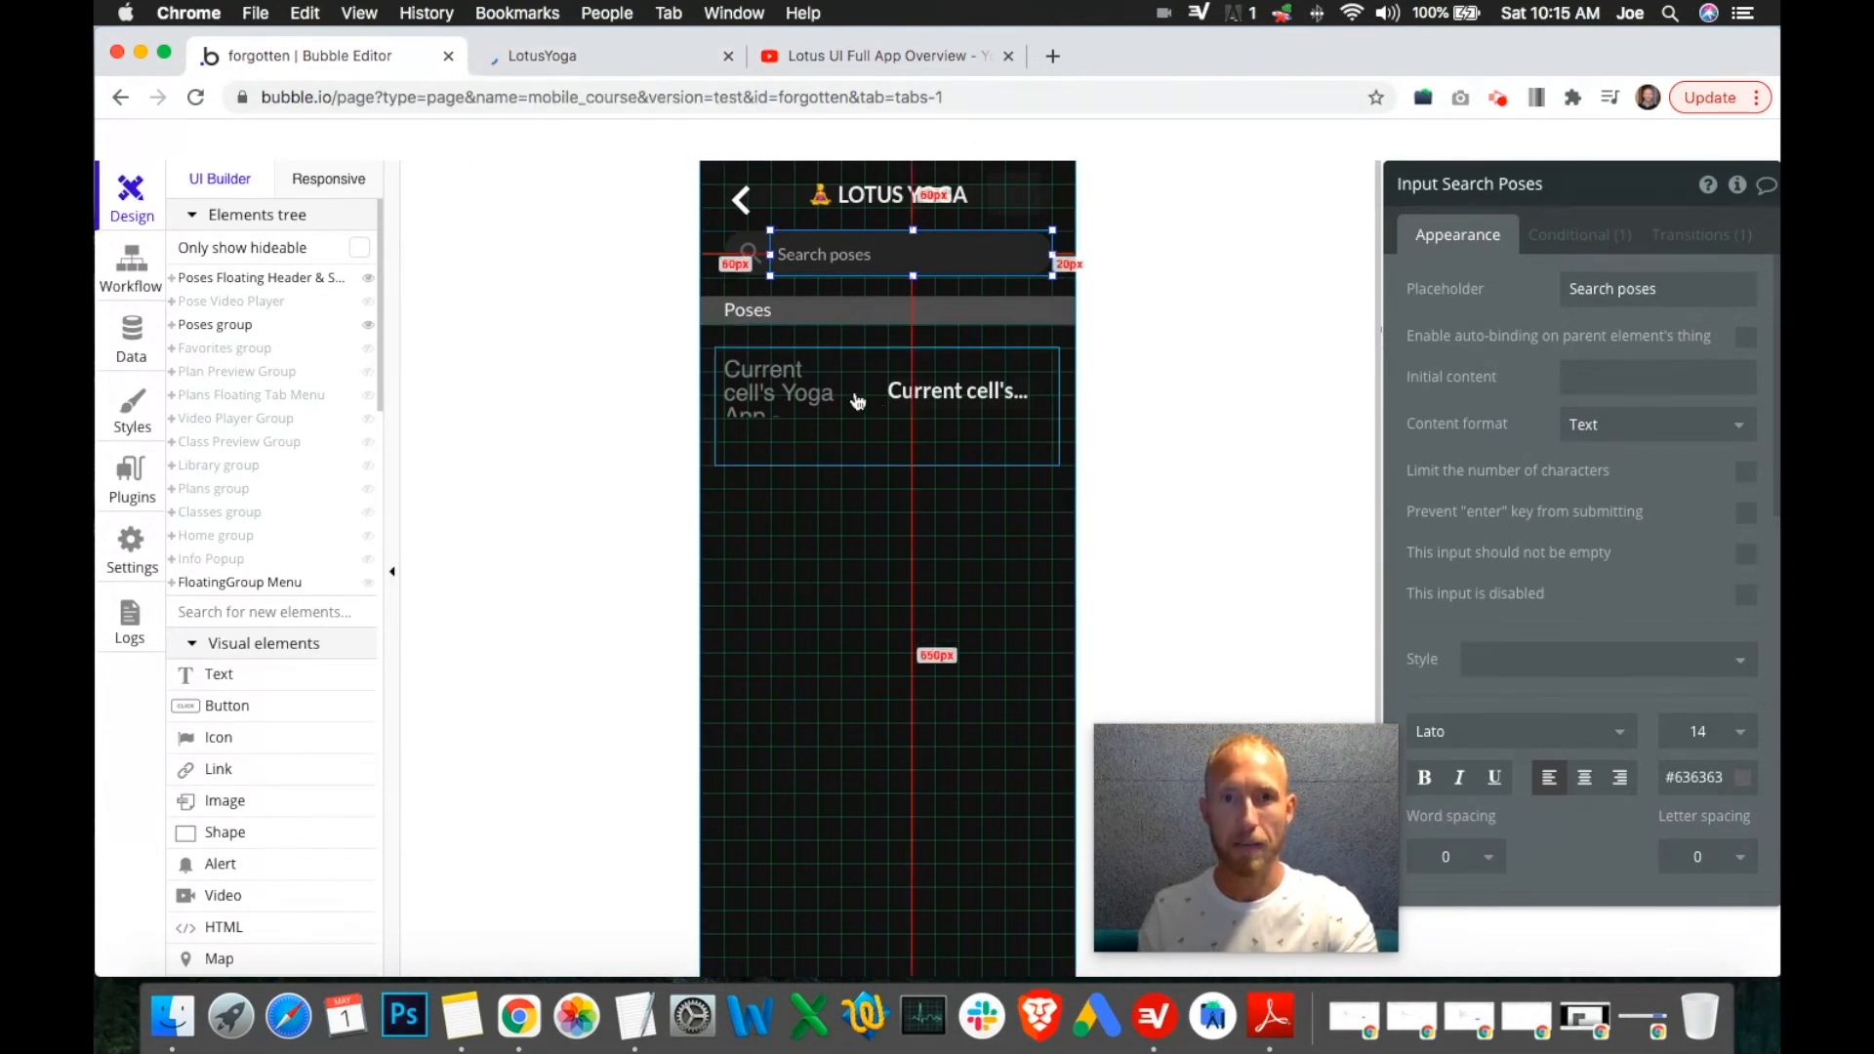
left_click(644, 61)
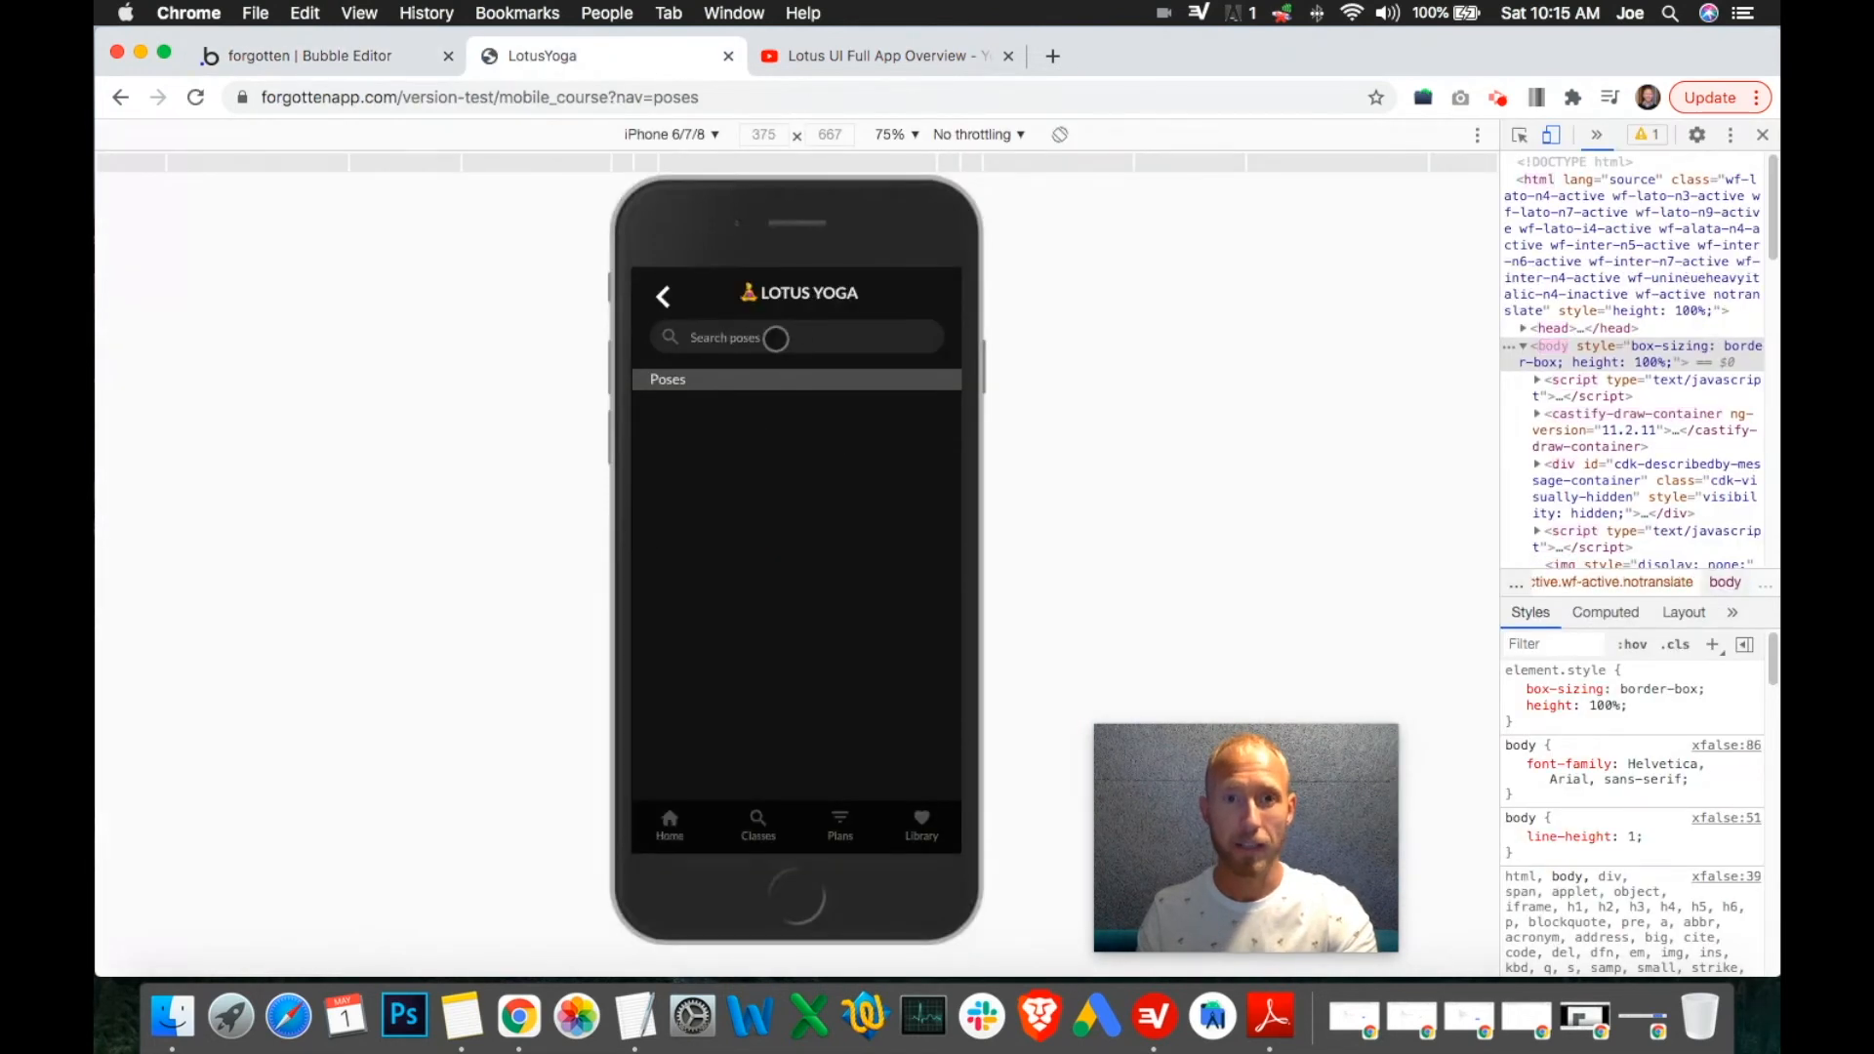
left_click(792, 341)
type("Archer")
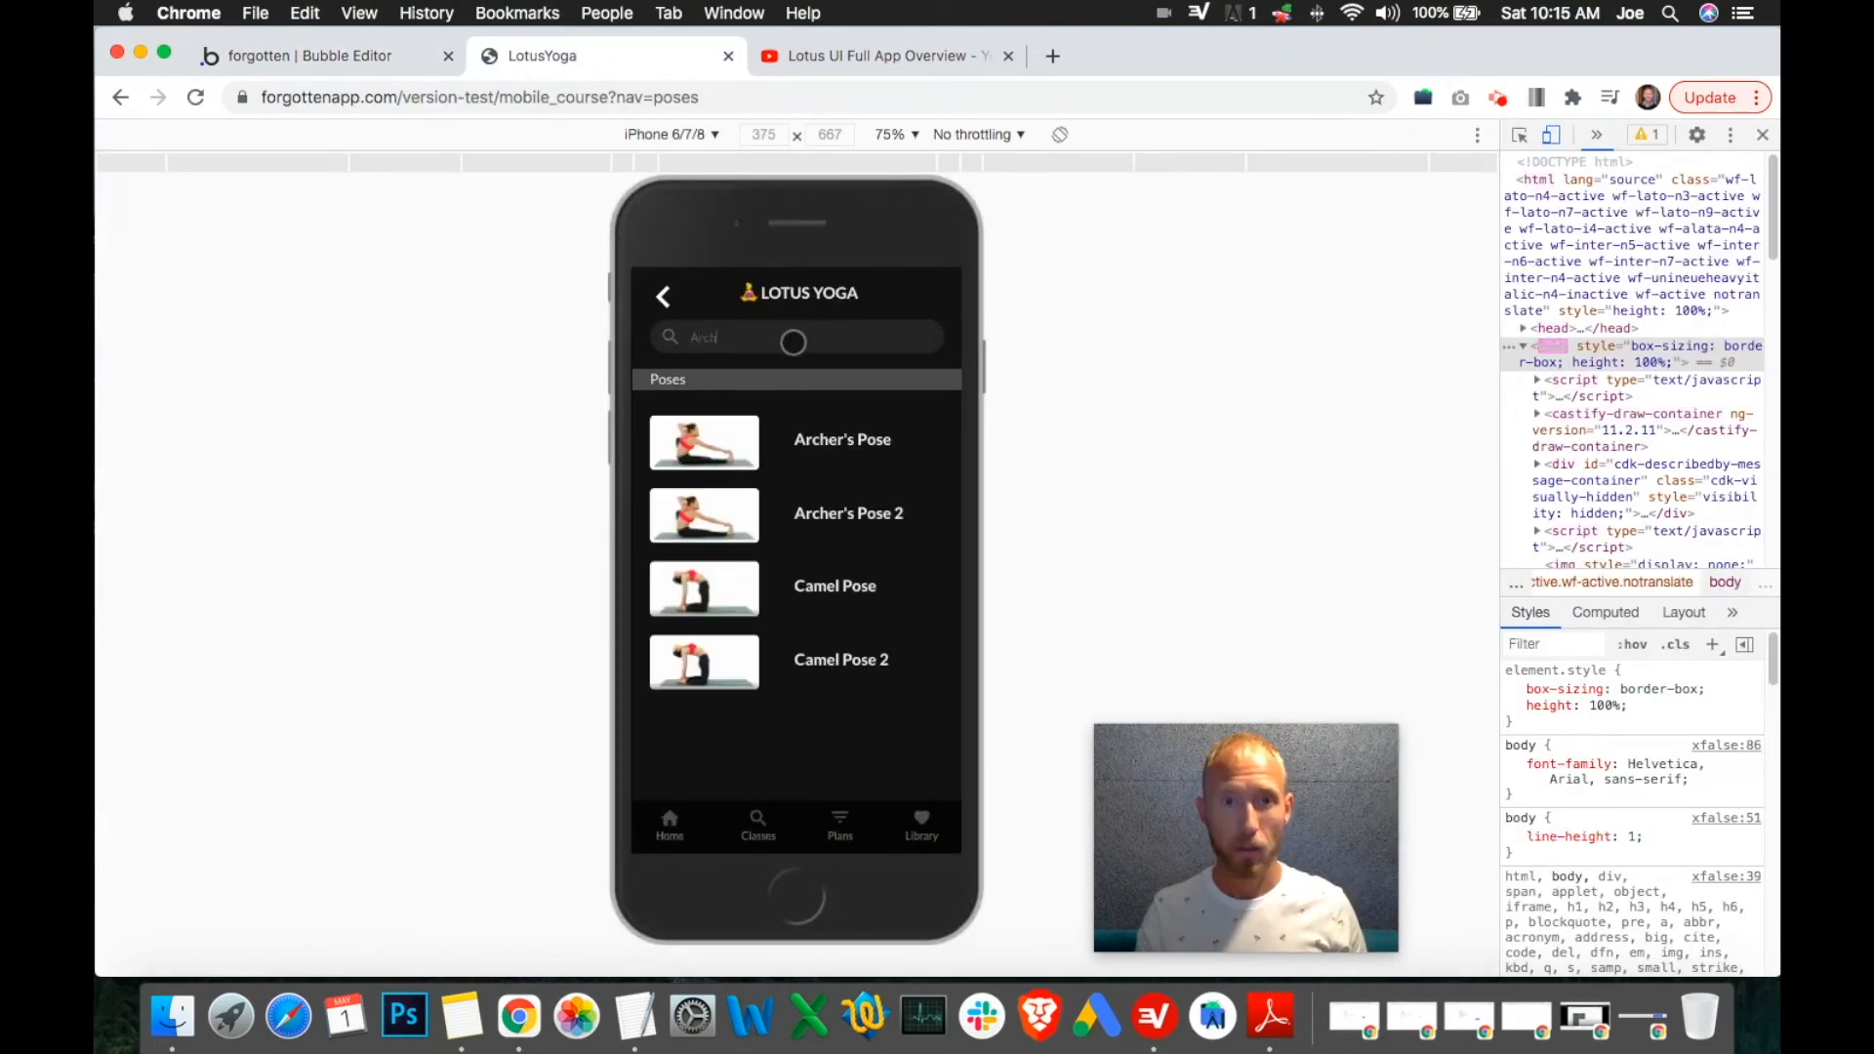
Set the focused font color of Input Search Poses to #8C8C8C.
left_click(353, 56)
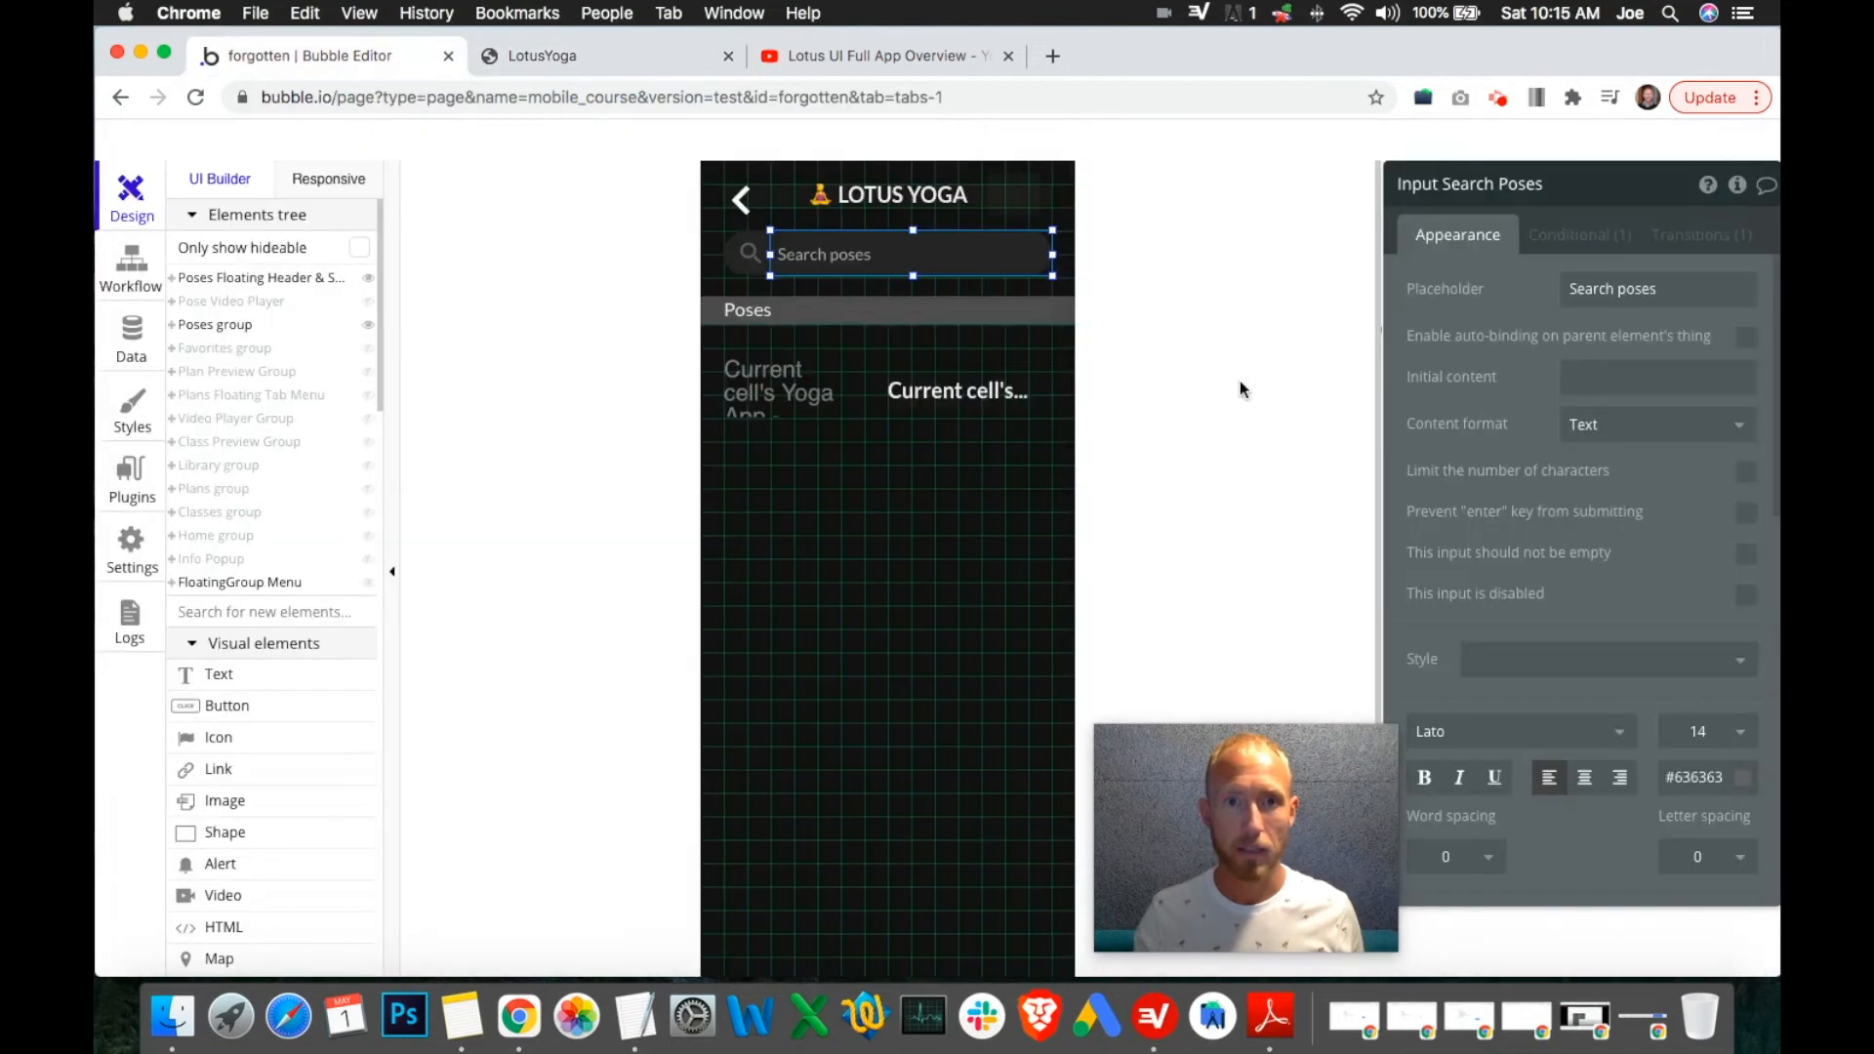
left_click(1591, 242)
left_click(1676, 354)
left_click(1555, 452)
left_click(1529, 344)
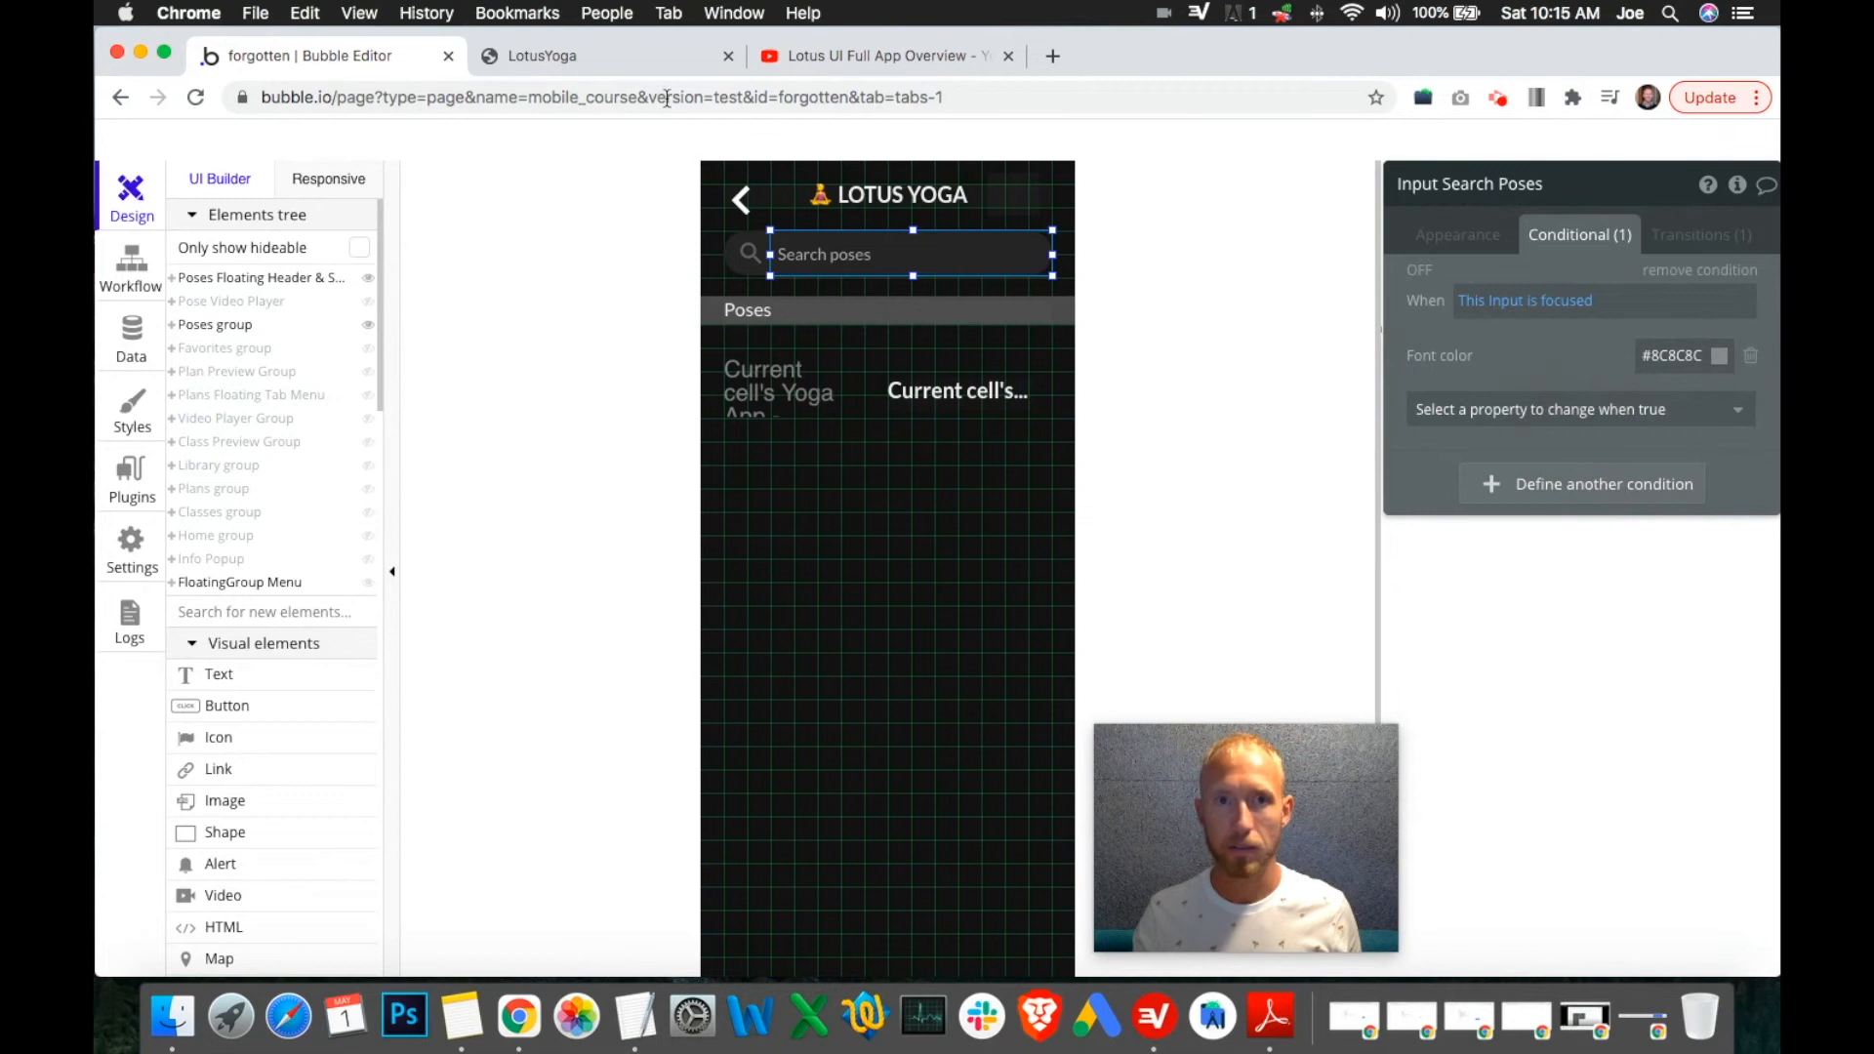
Load the latest version in the LotusYoga preview and search for "Archer" to check the text's readability.
left_click(606, 56)
left_click(774, 292)
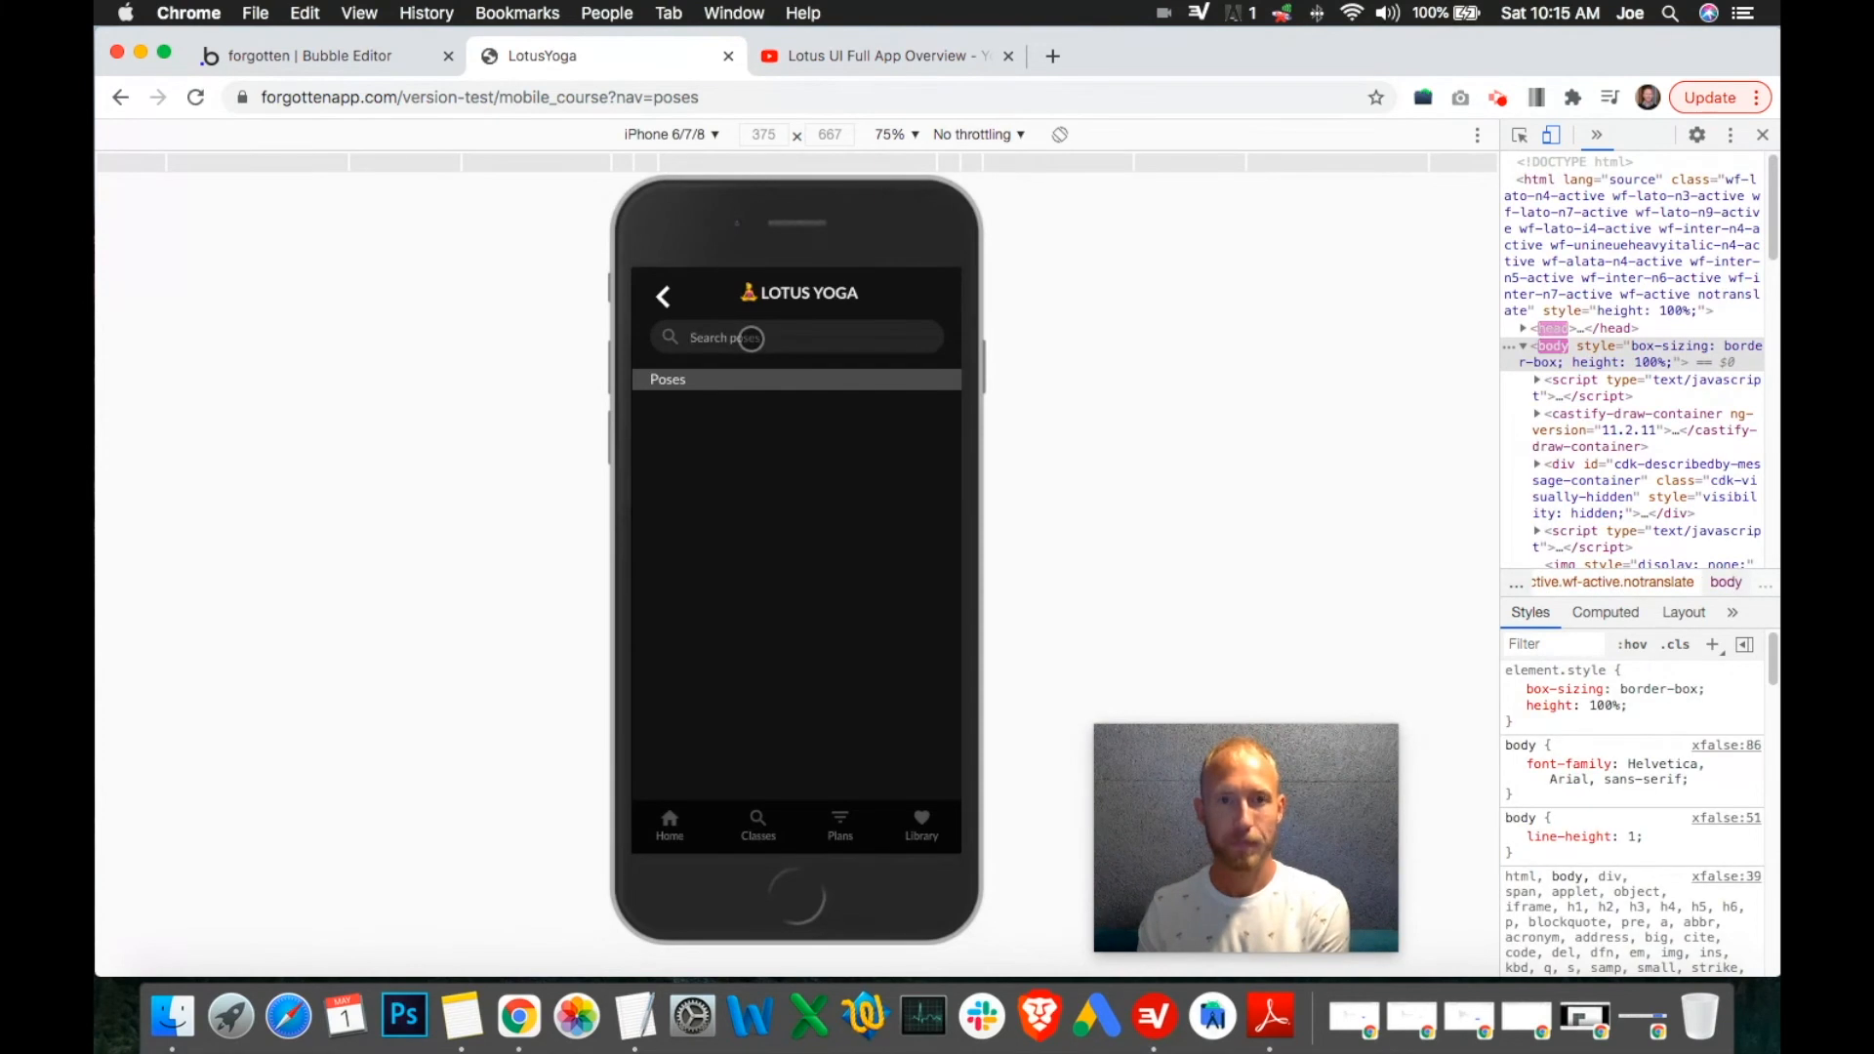
left_click(751, 338)
type("Archer")
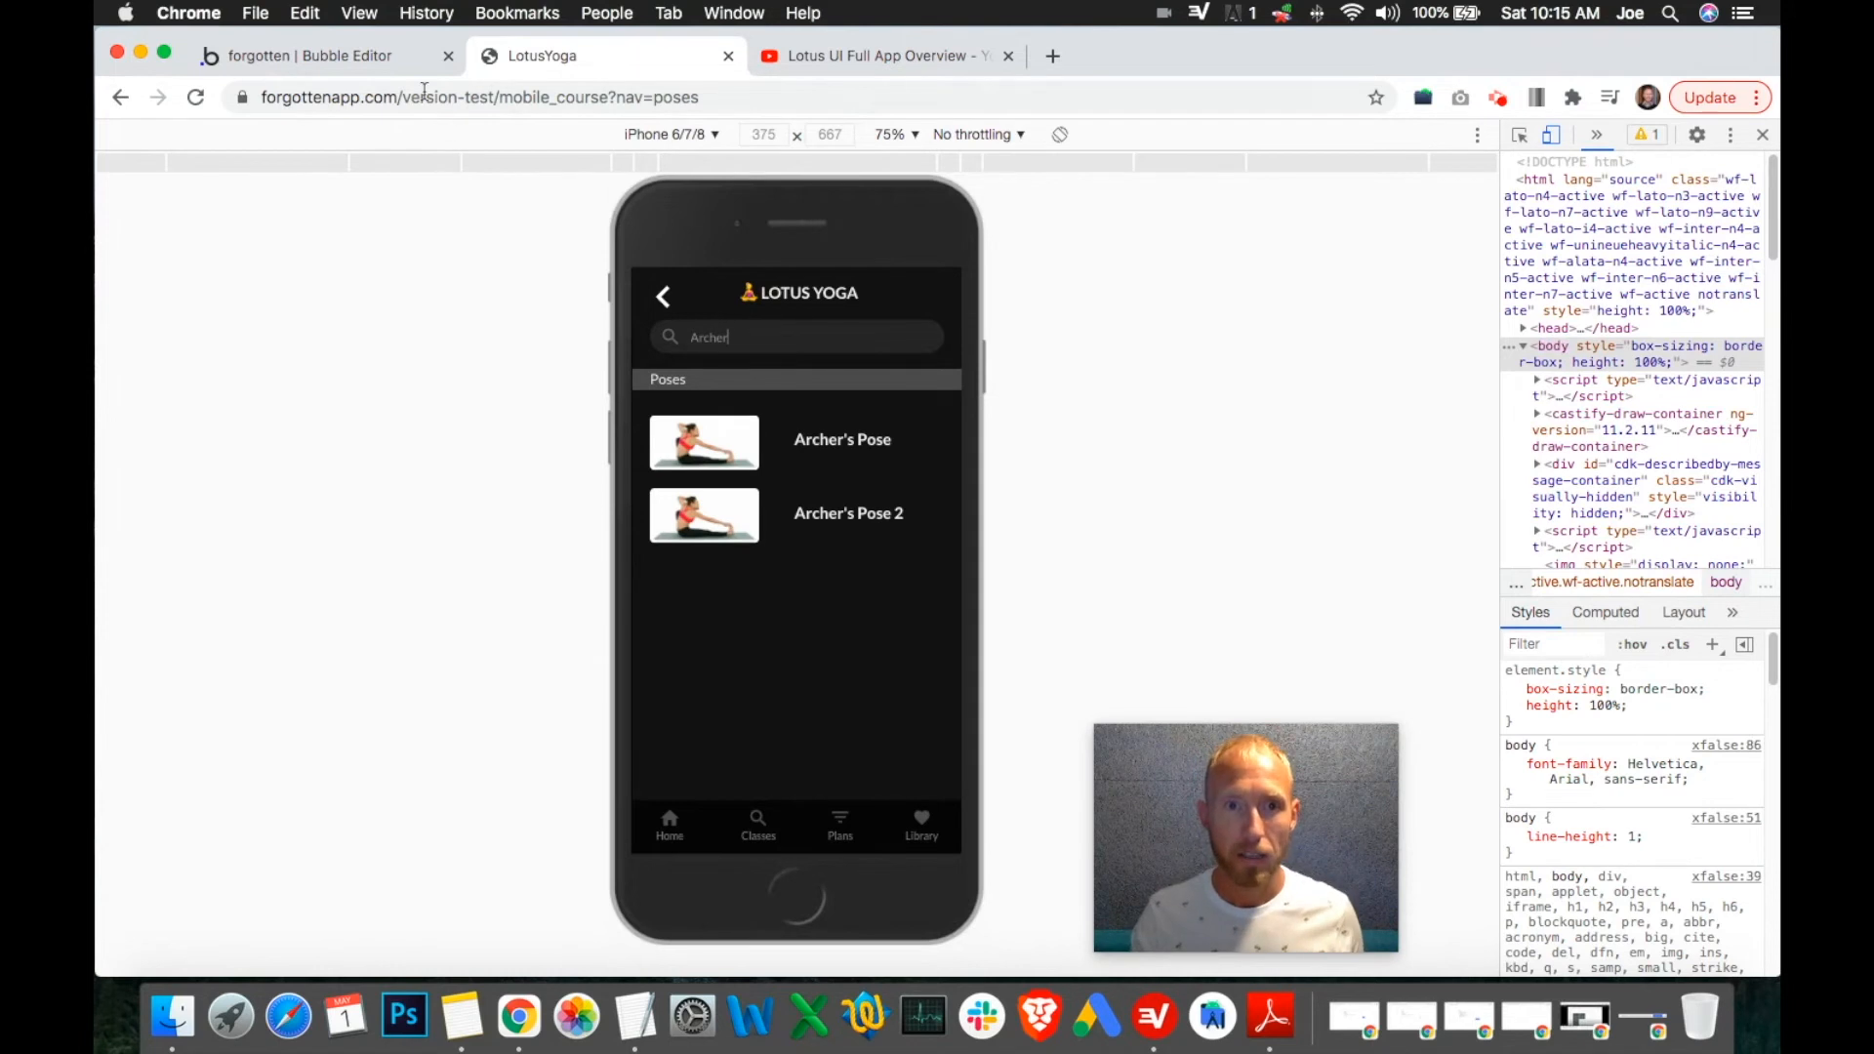
Lighten the focused font color of Input Search Poses to #B0B0B0 in the Bubble editor.
left_click(390, 55)
left_click(1674, 355)
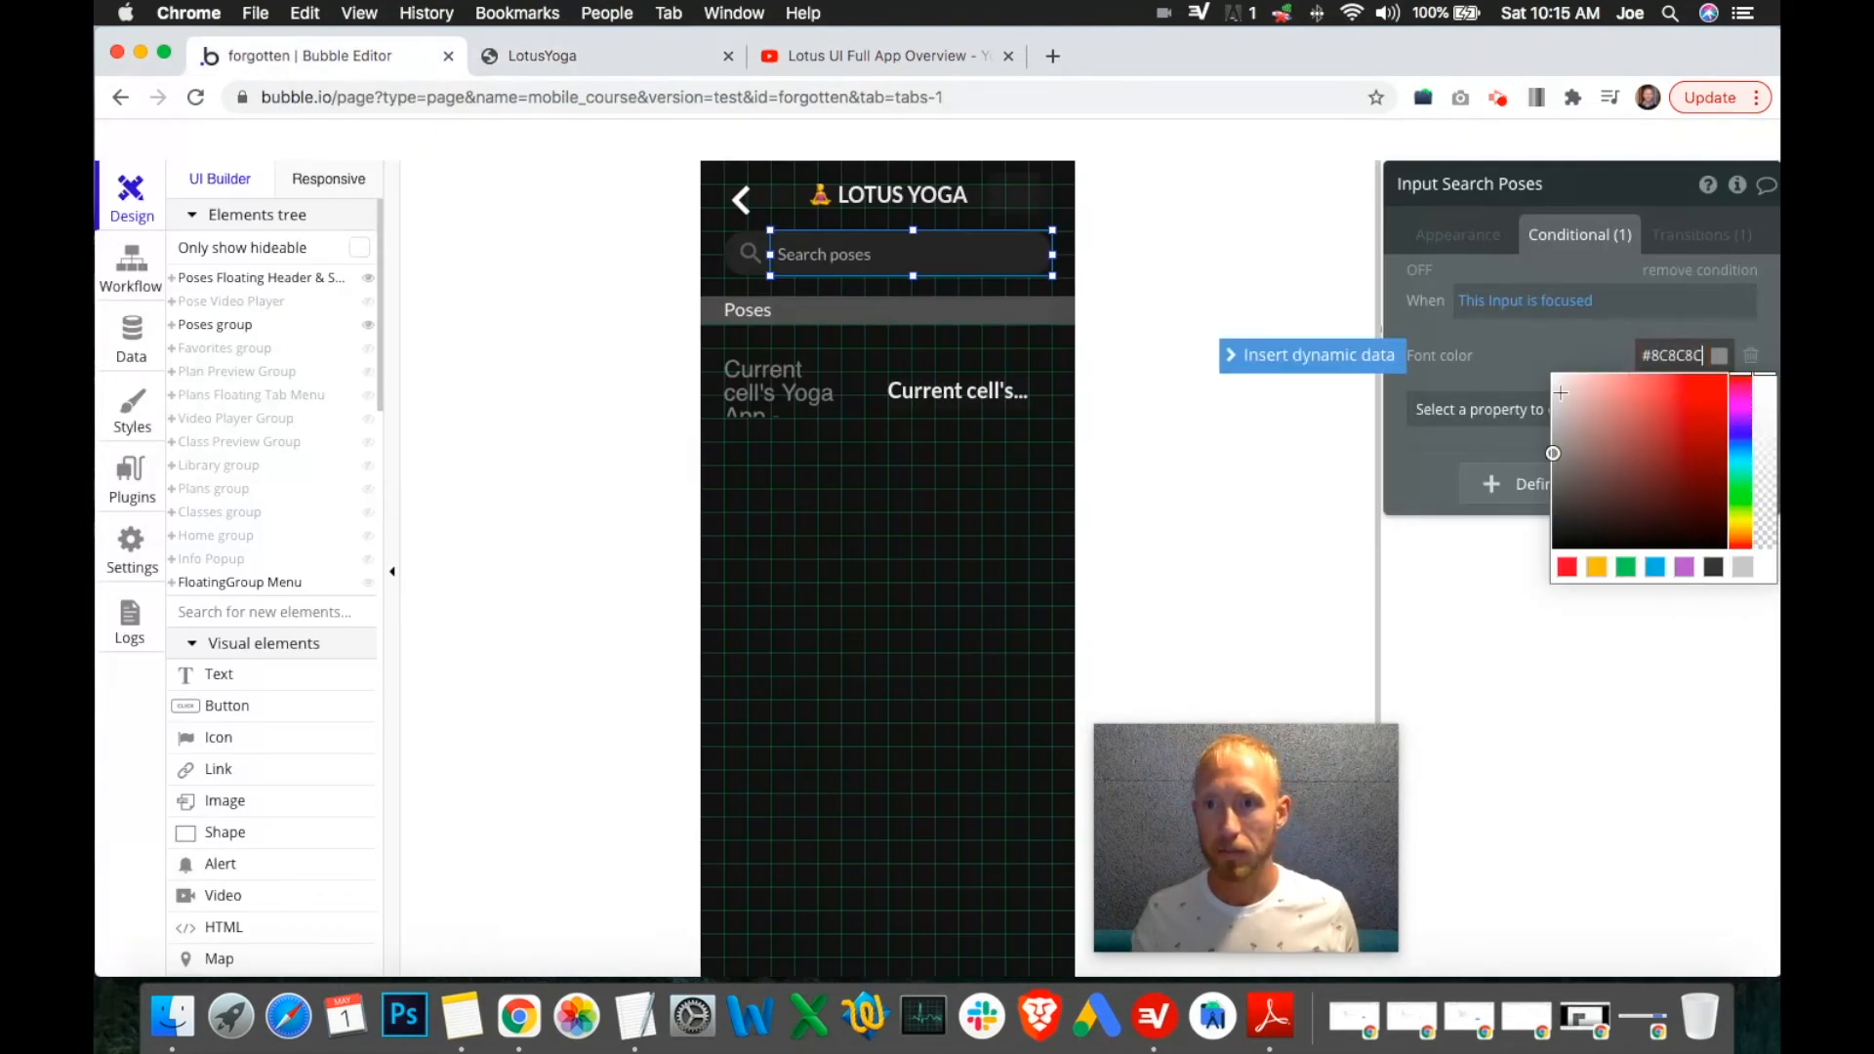
left_click(1556, 432)
left_click(1515, 353)
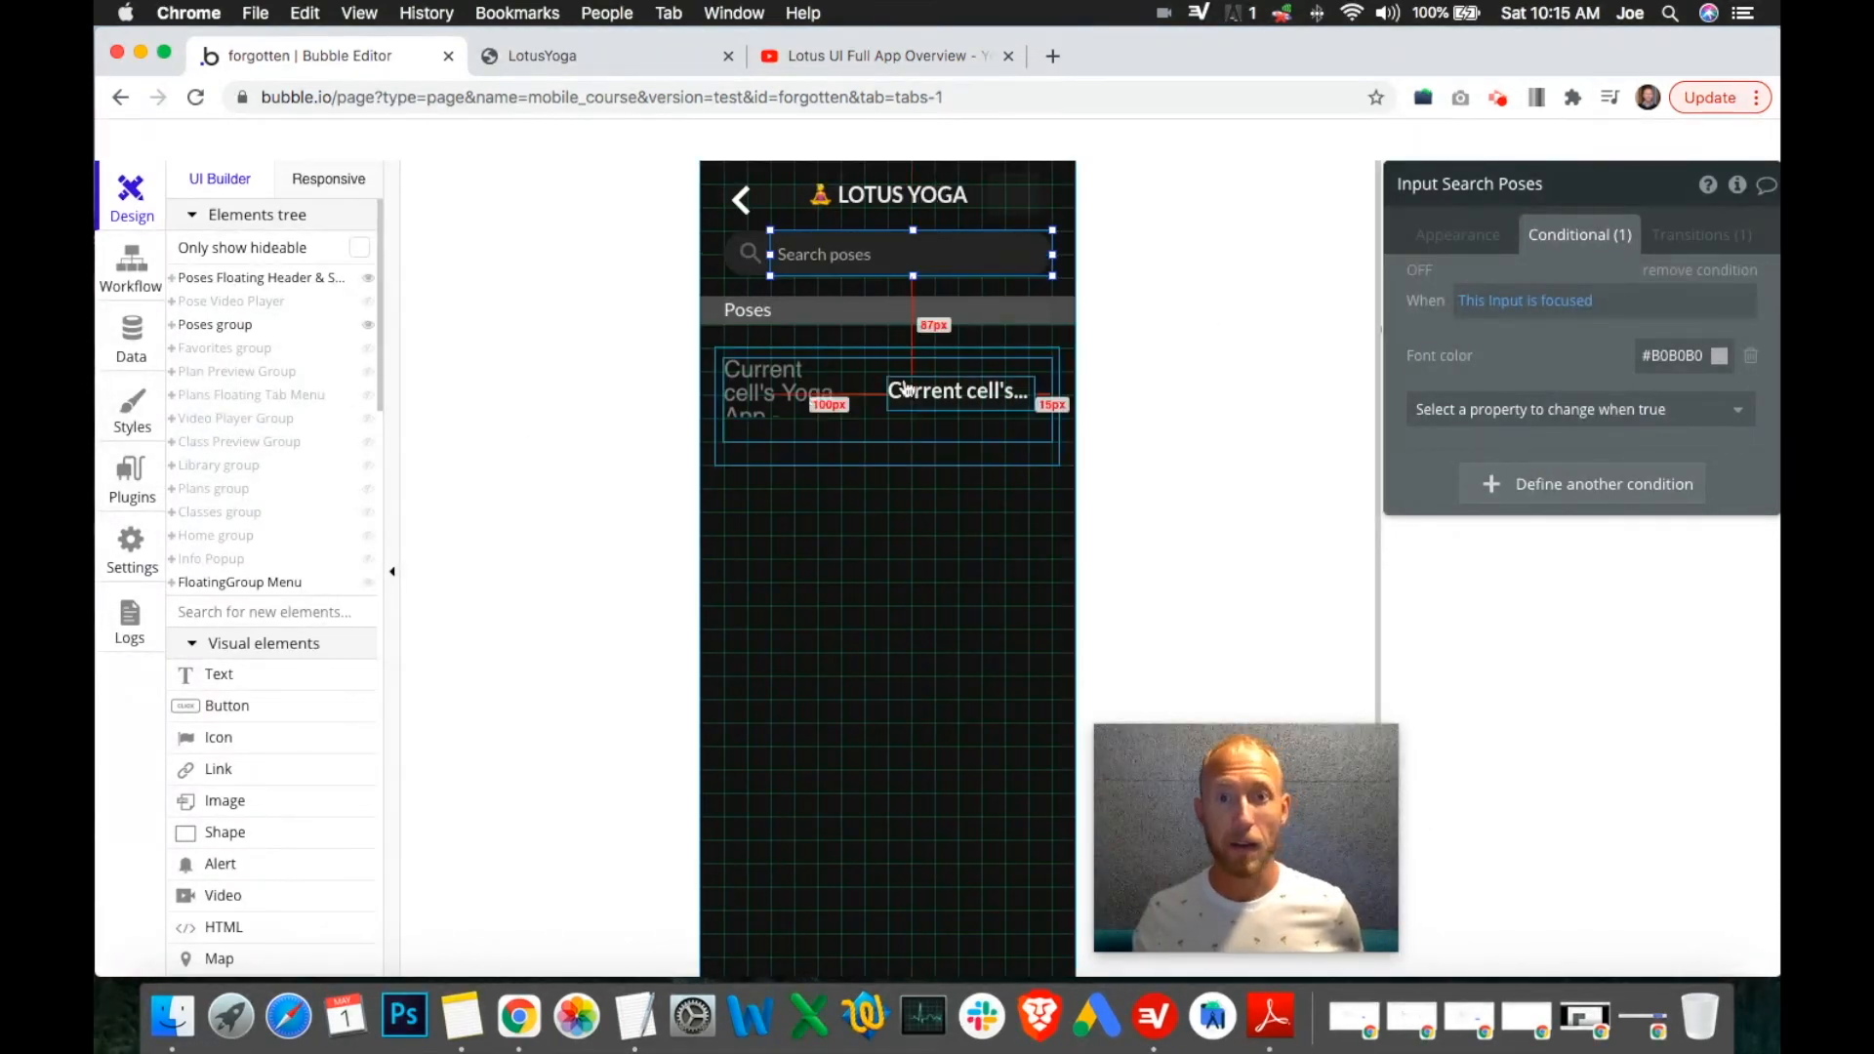
Review the pose repeating group's default data source and the name constraint in its conditional search.
left_click(1476, 239)
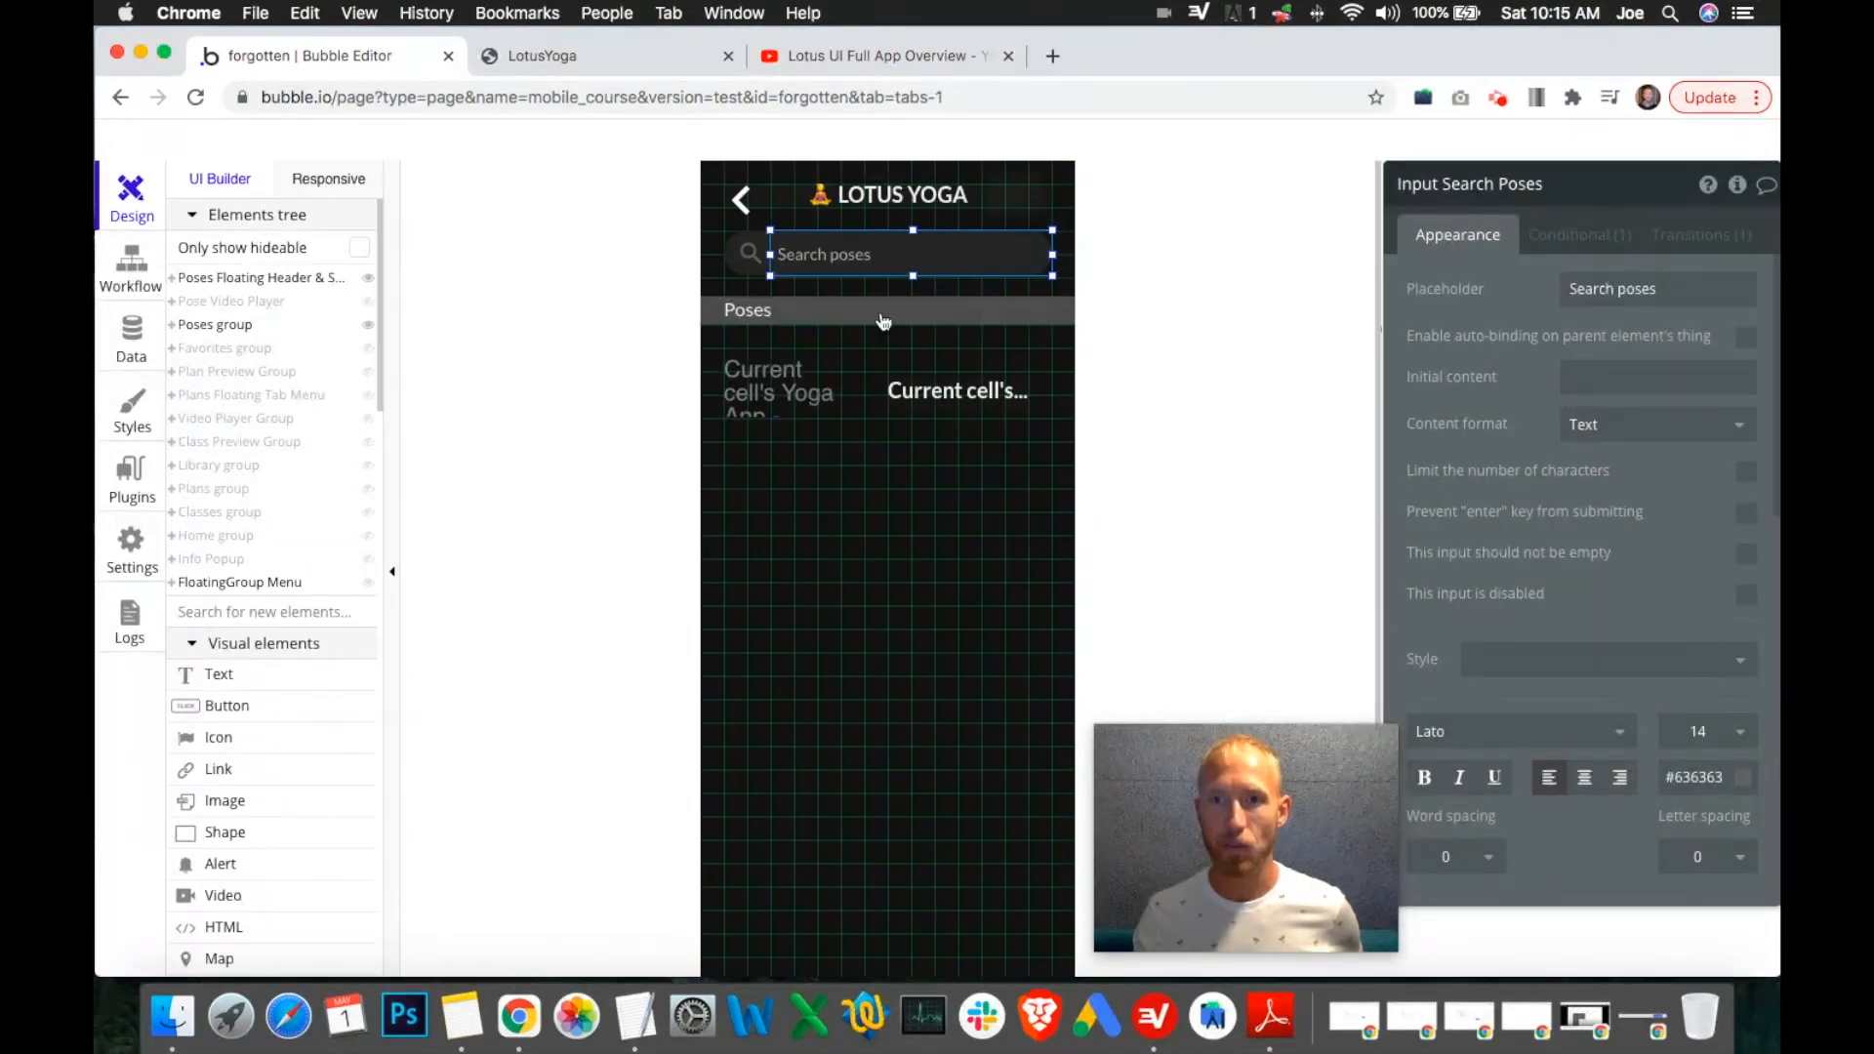
left_click(852, 422)
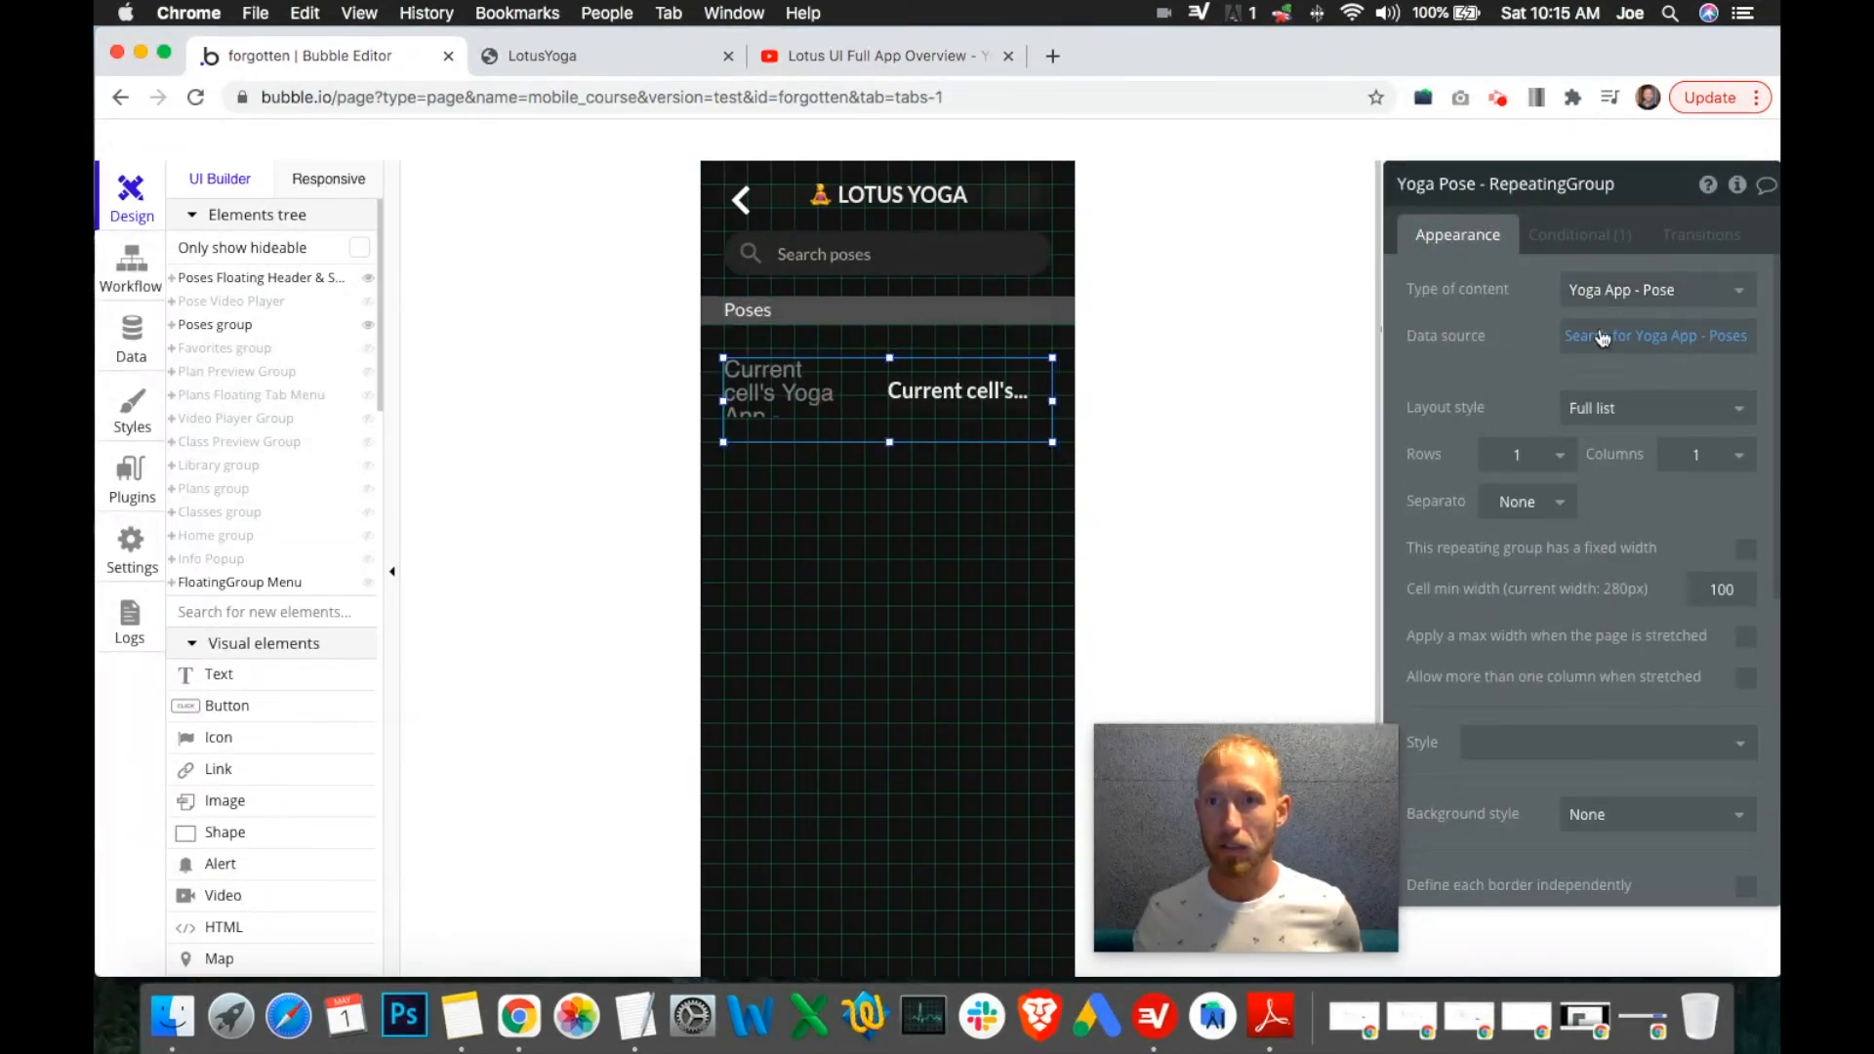
left_click(1606, 337)
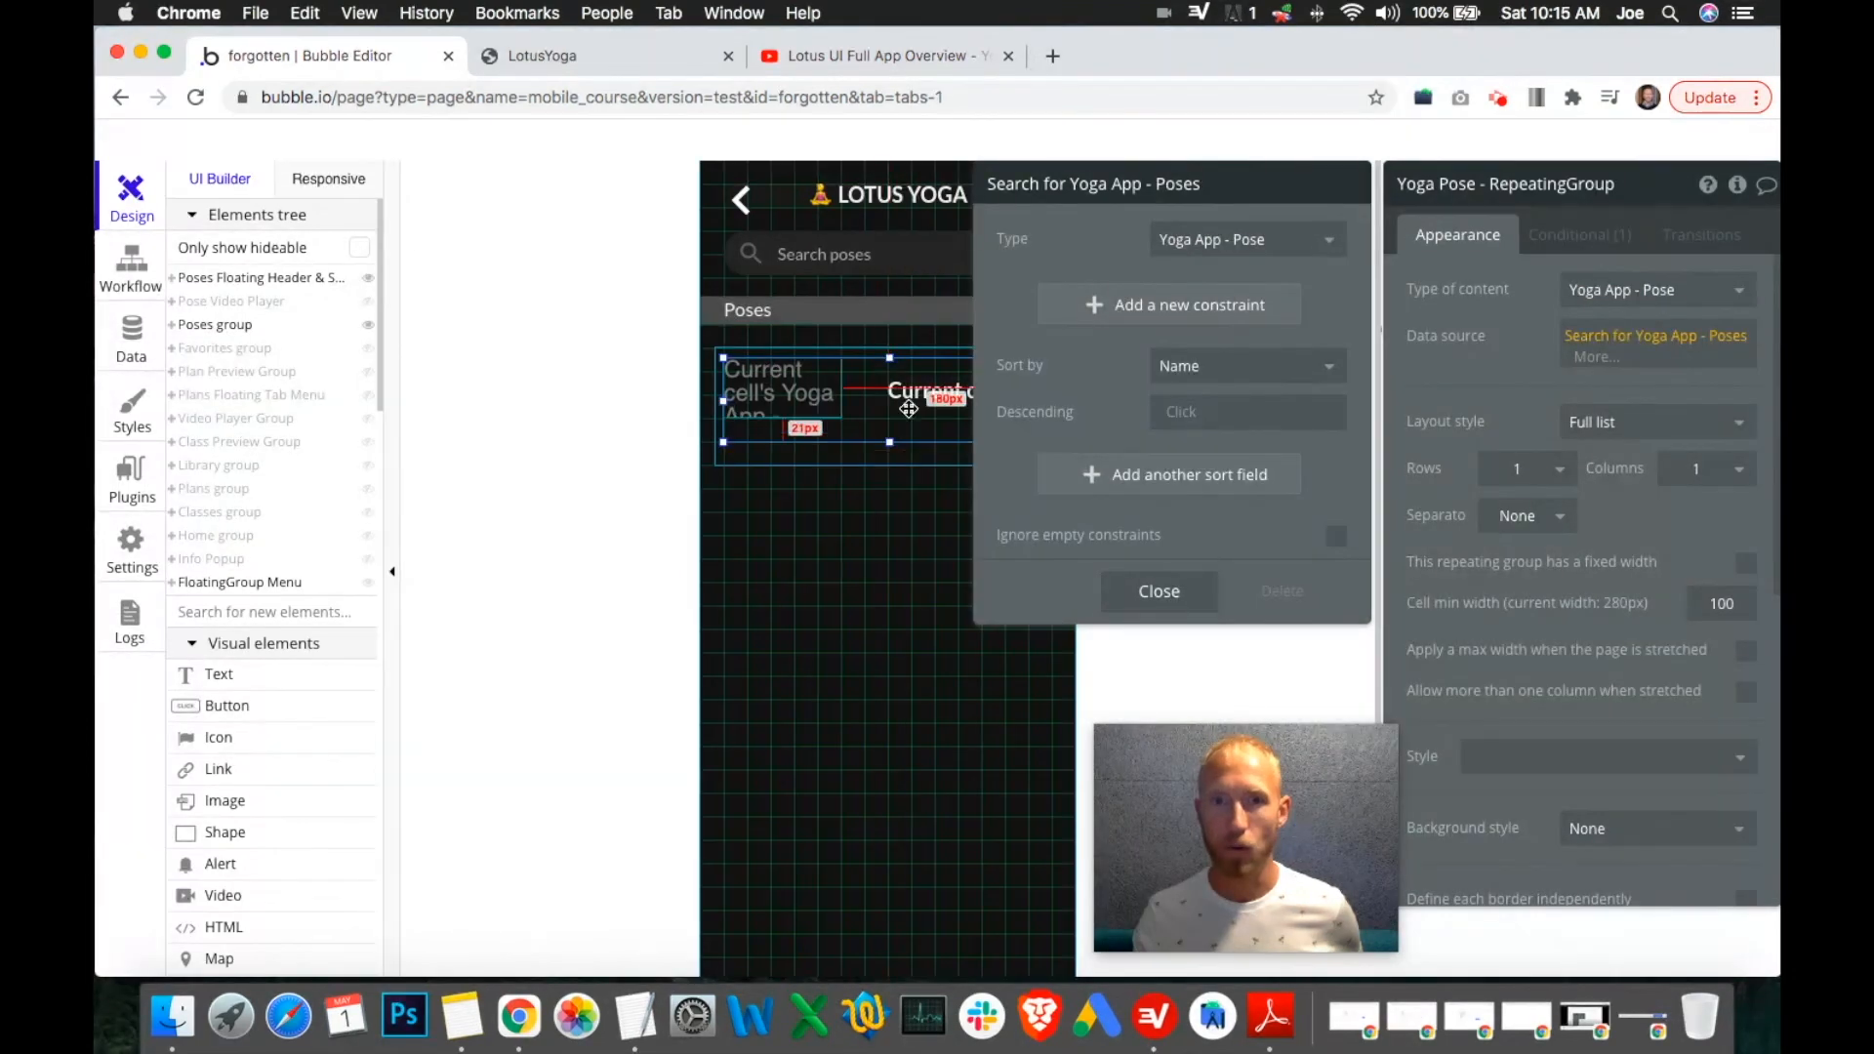
left_click(1572, 254)
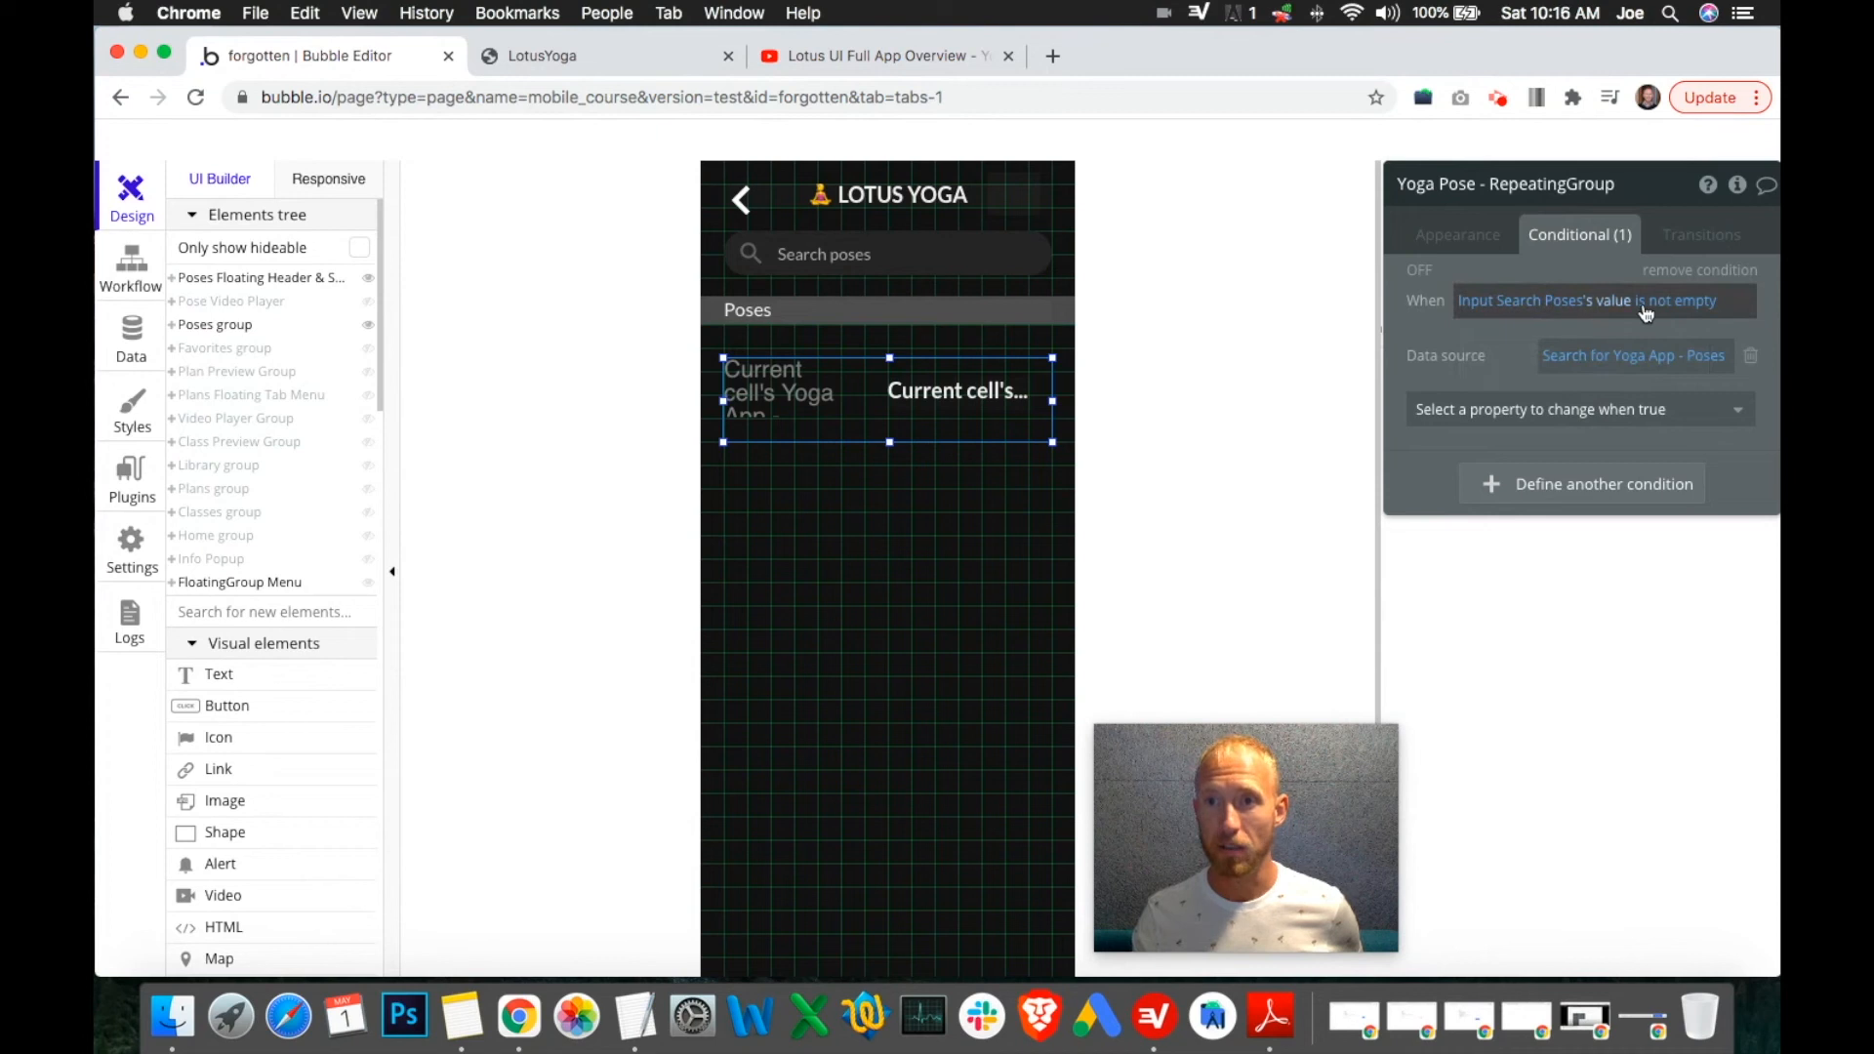
left_click(1650, 357)
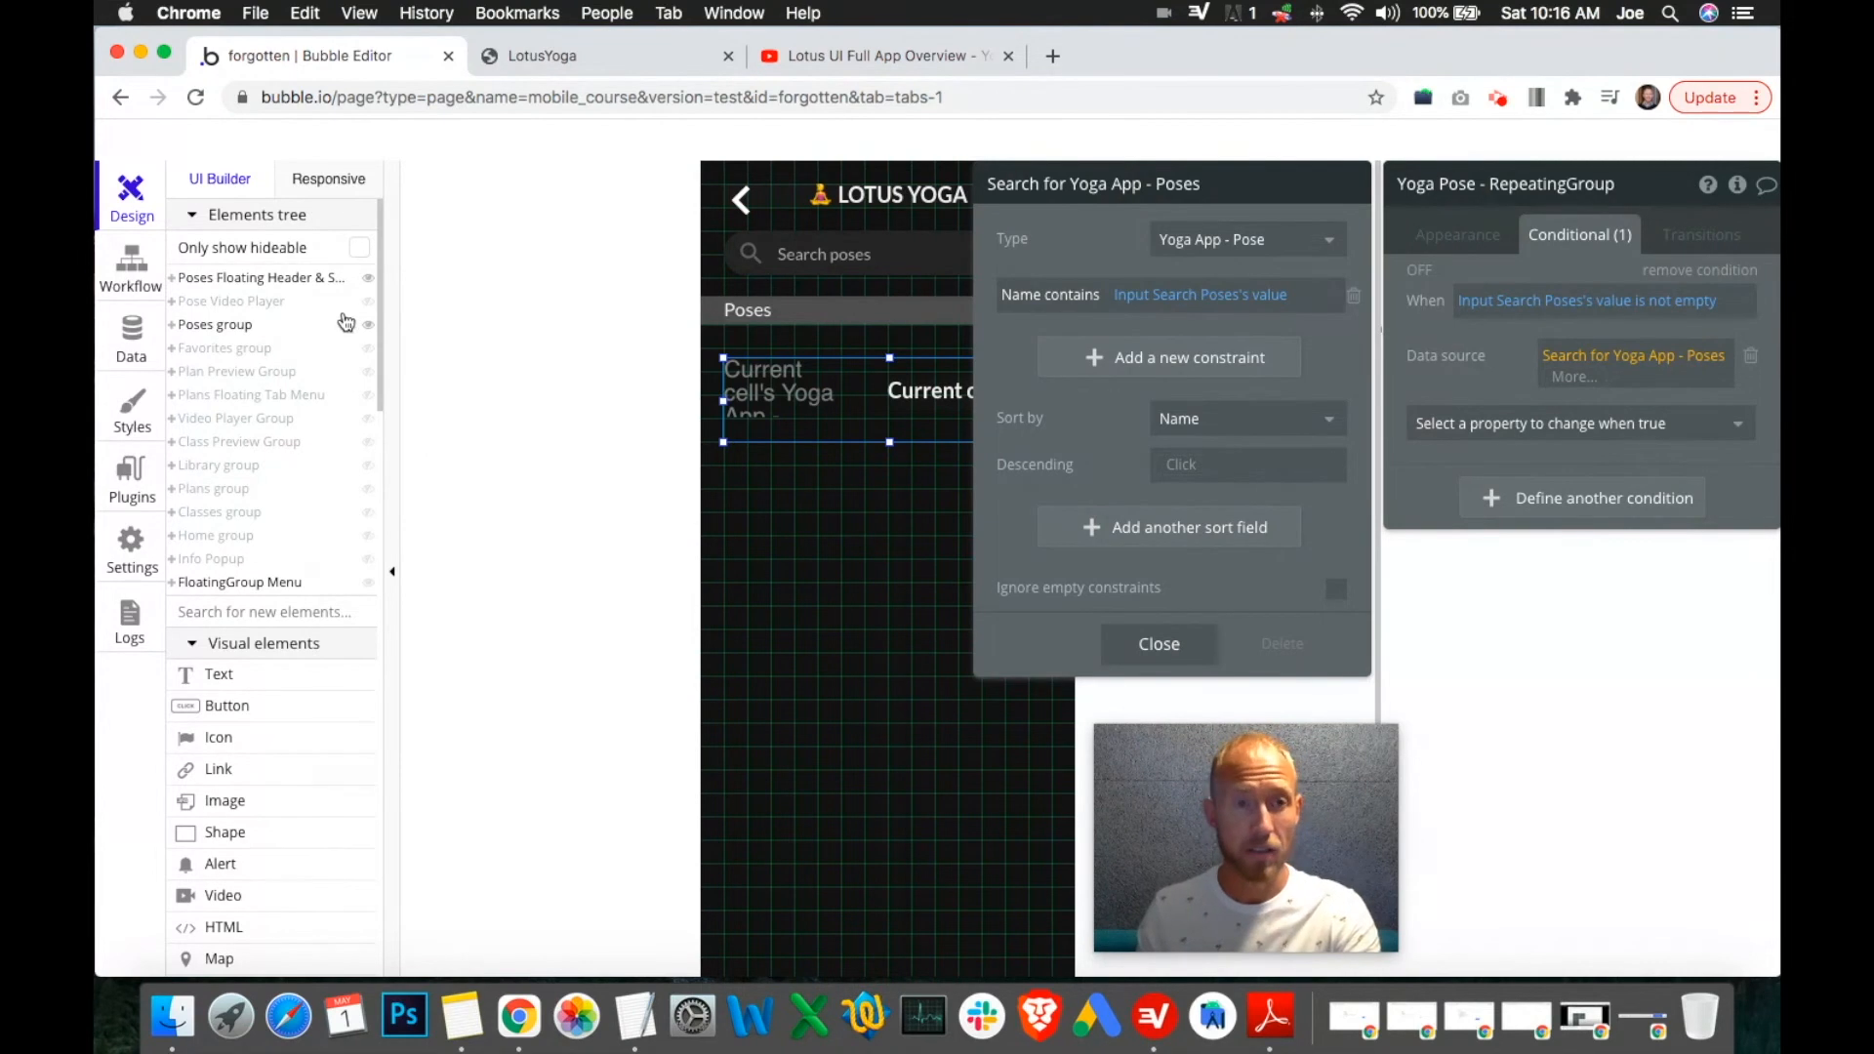
Find the ZQ Fuzzy Search & Autocomplete plugin by searching for "fuzzy" and install it.
scroll(273, 527, "down", 5)
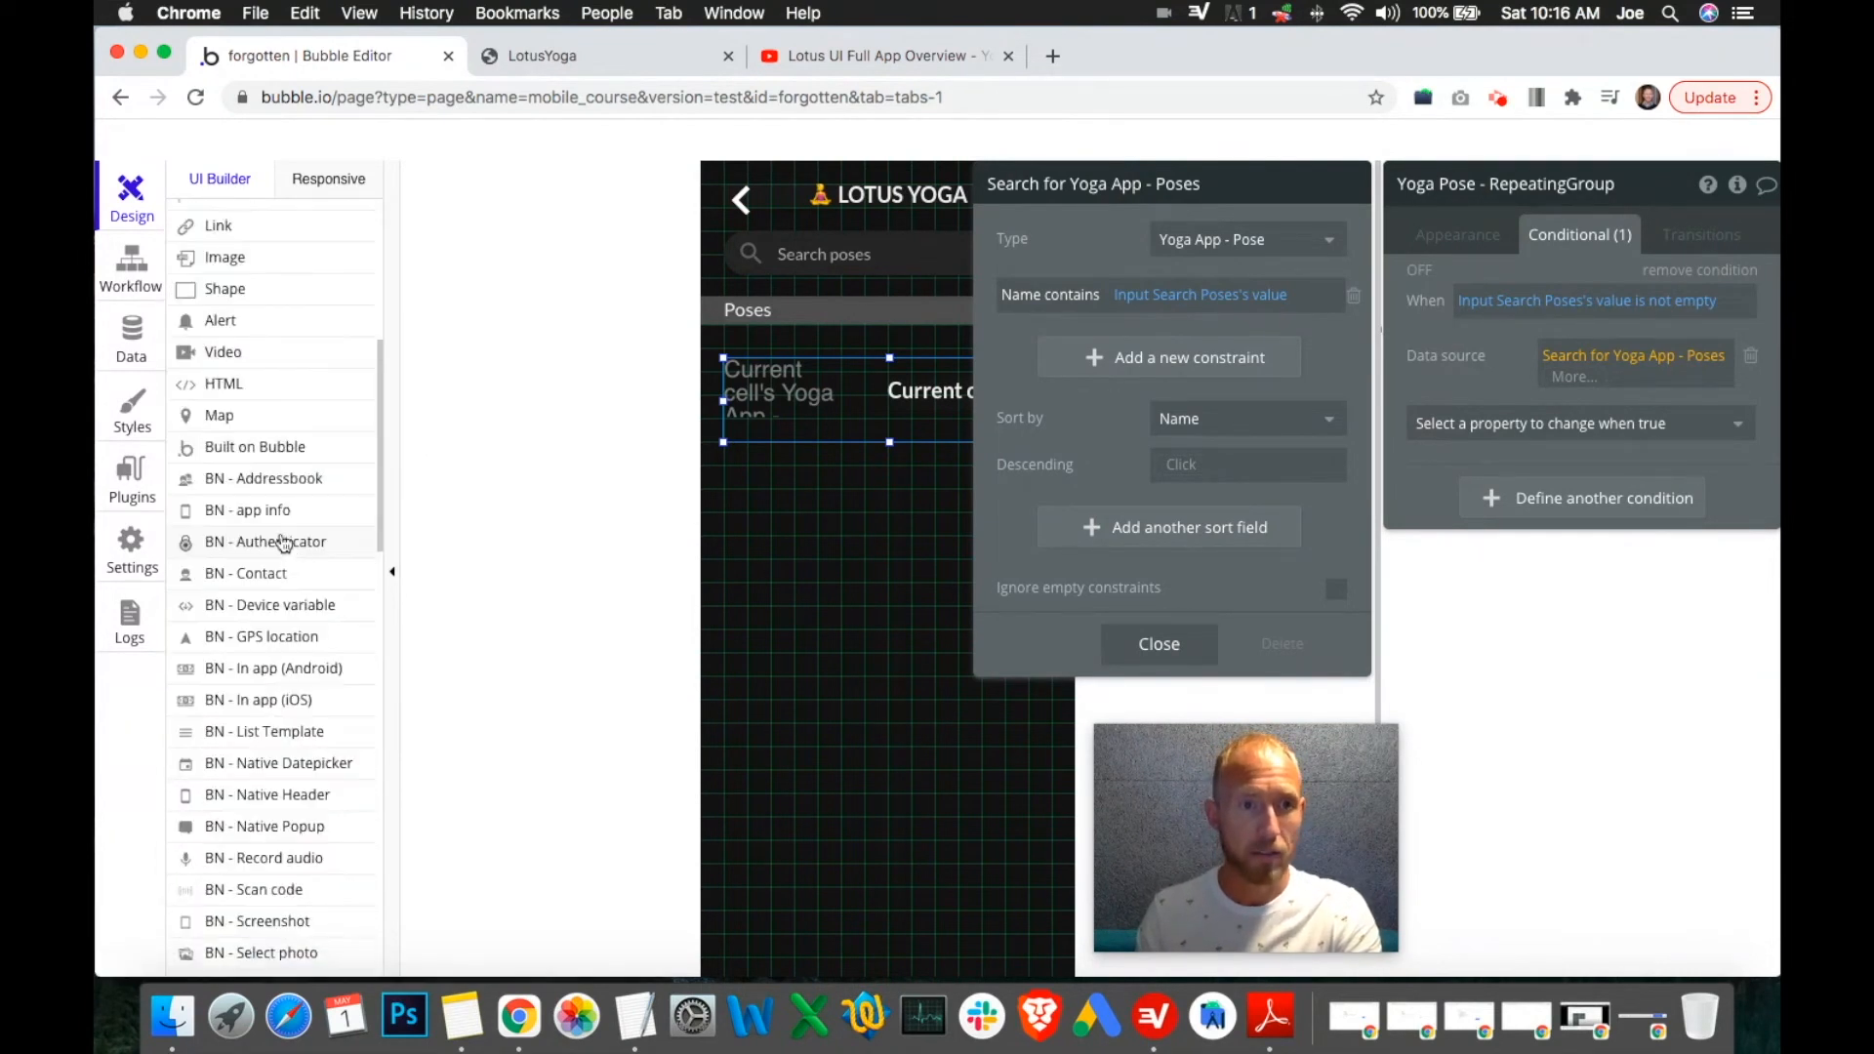
scroll(276, 537, "up", 5)
left_click(140, 478)
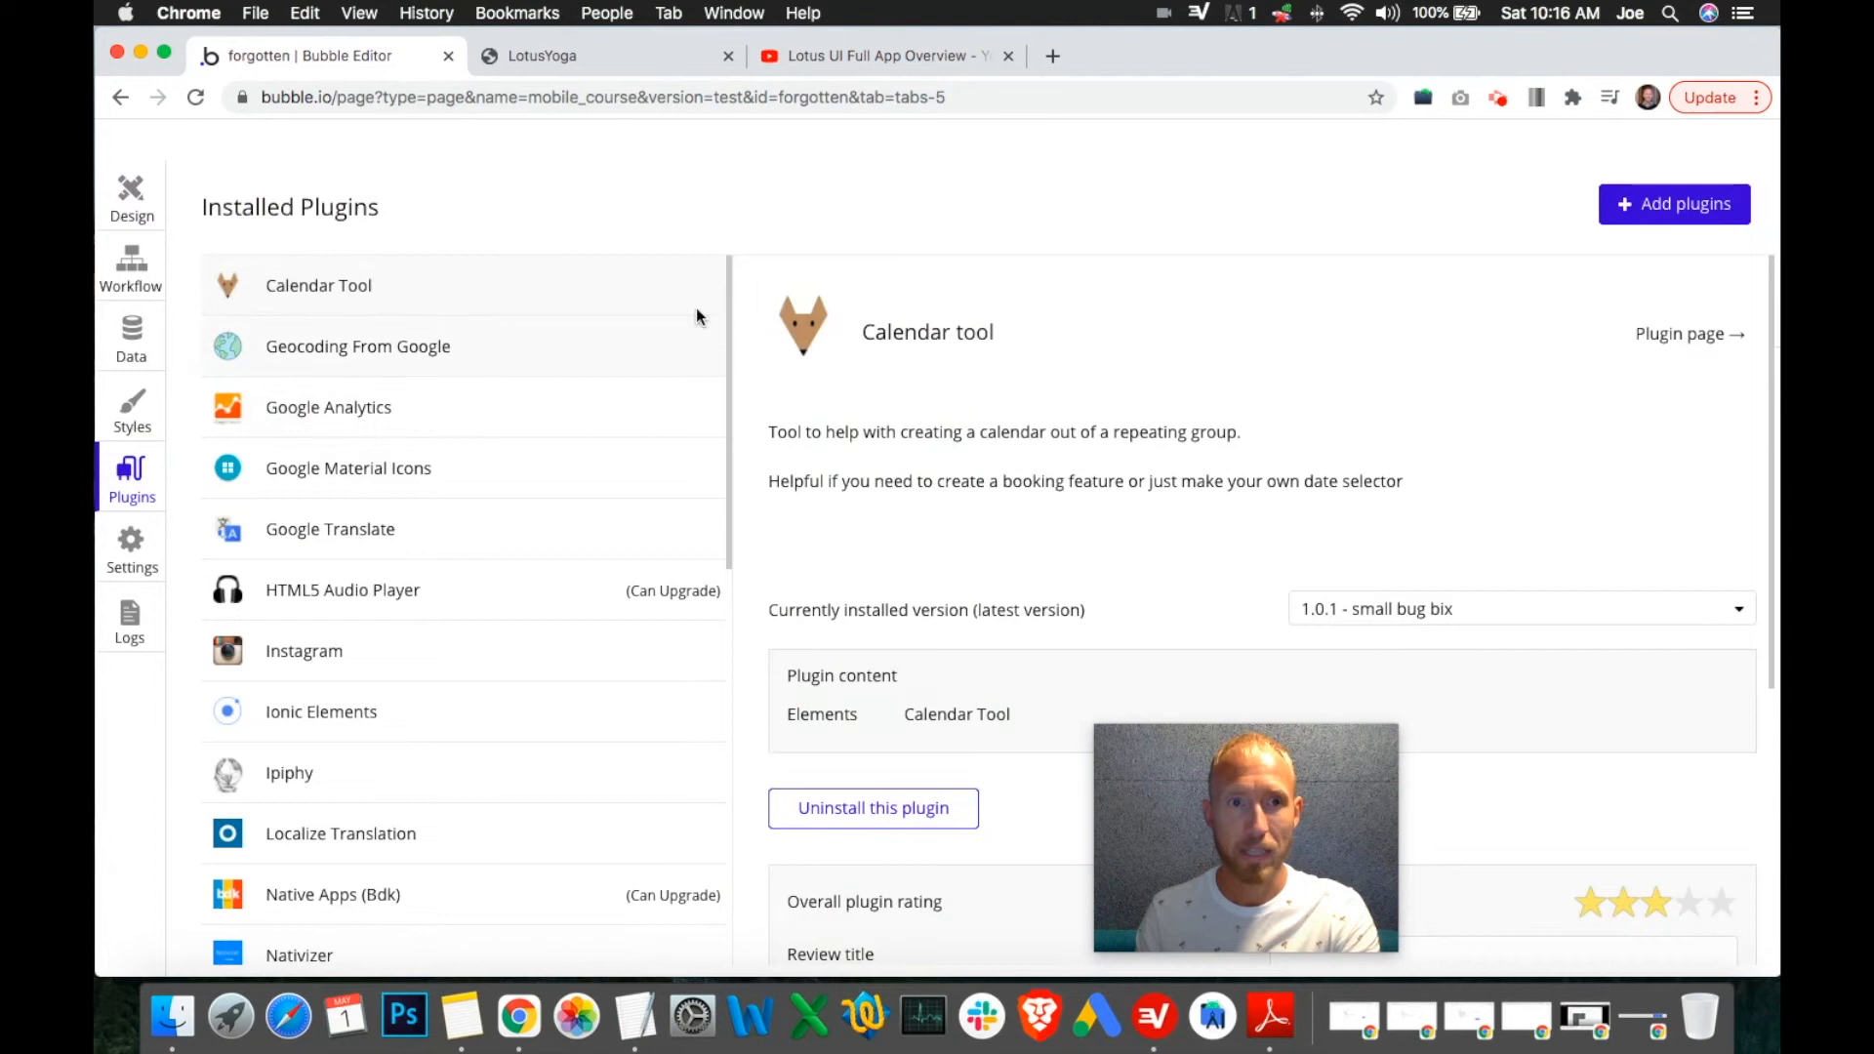
left_click(1657, 209)
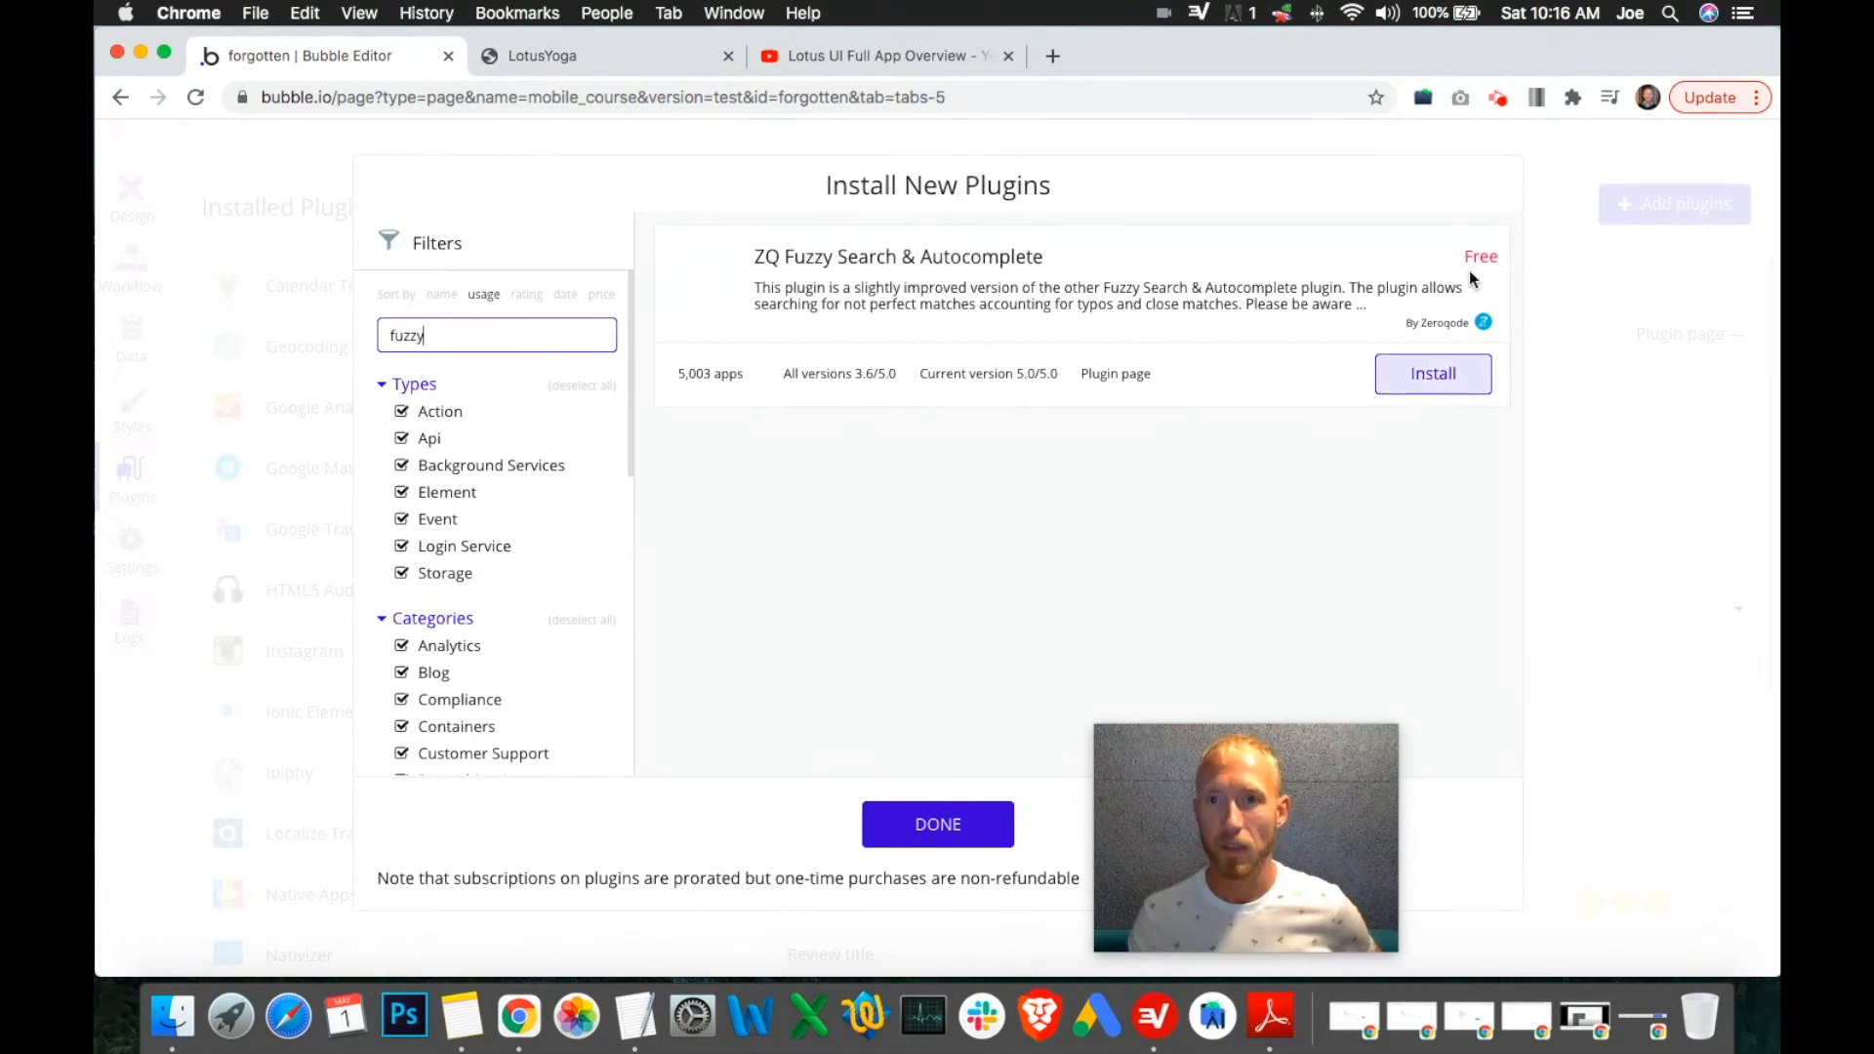
left_click(1418, 376)
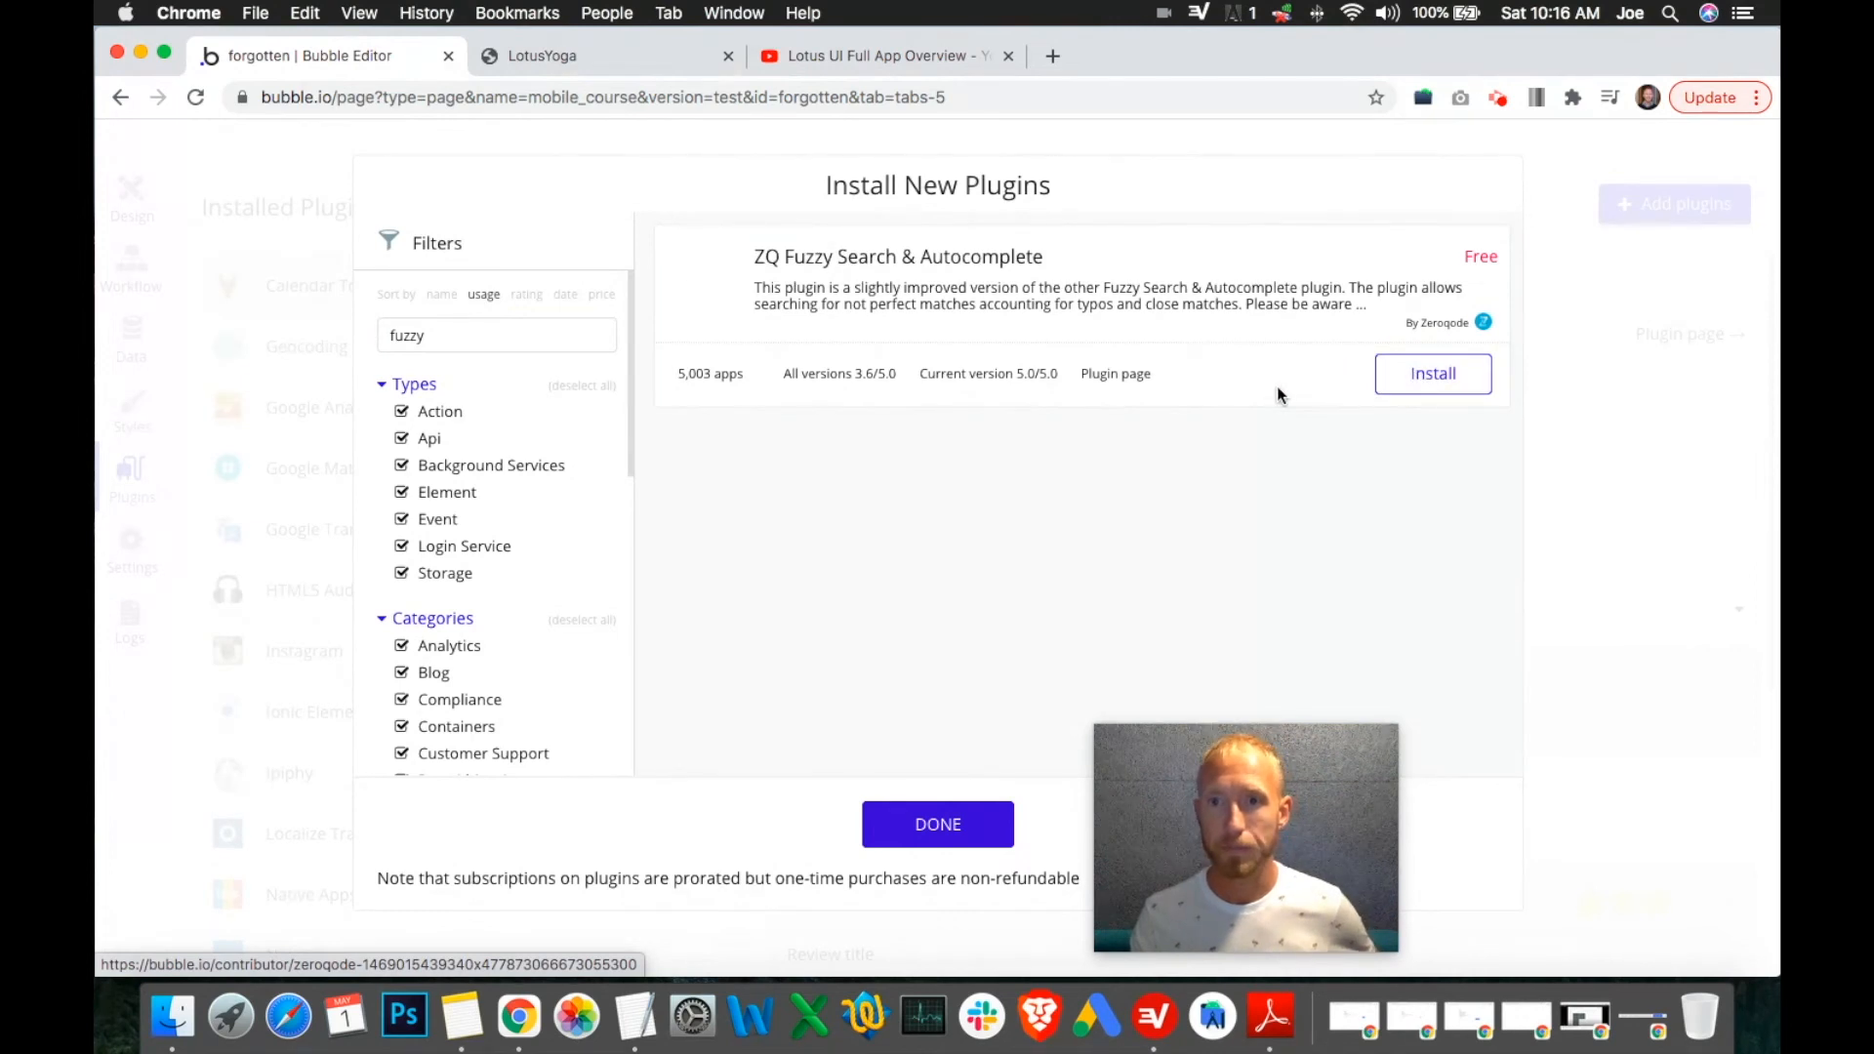
left_click_drag(1303, 776, 1613, 749)
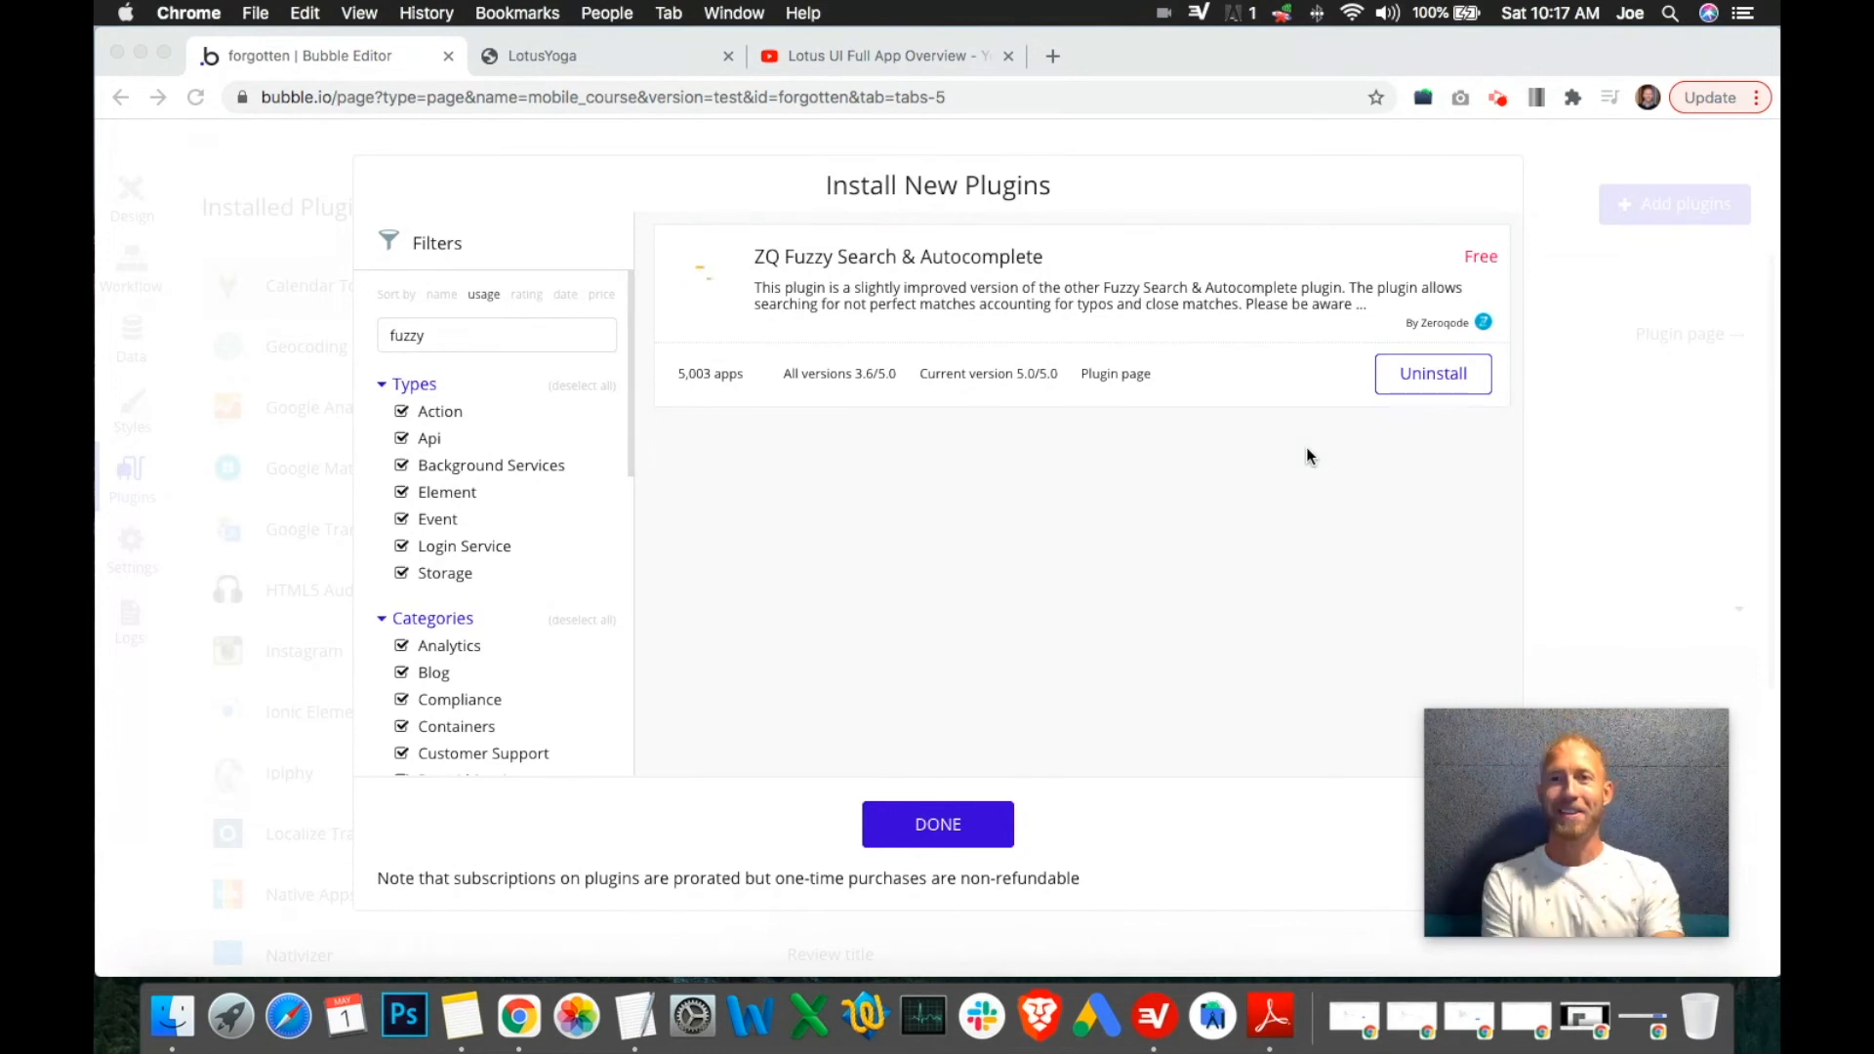
left_click(1340, 449)
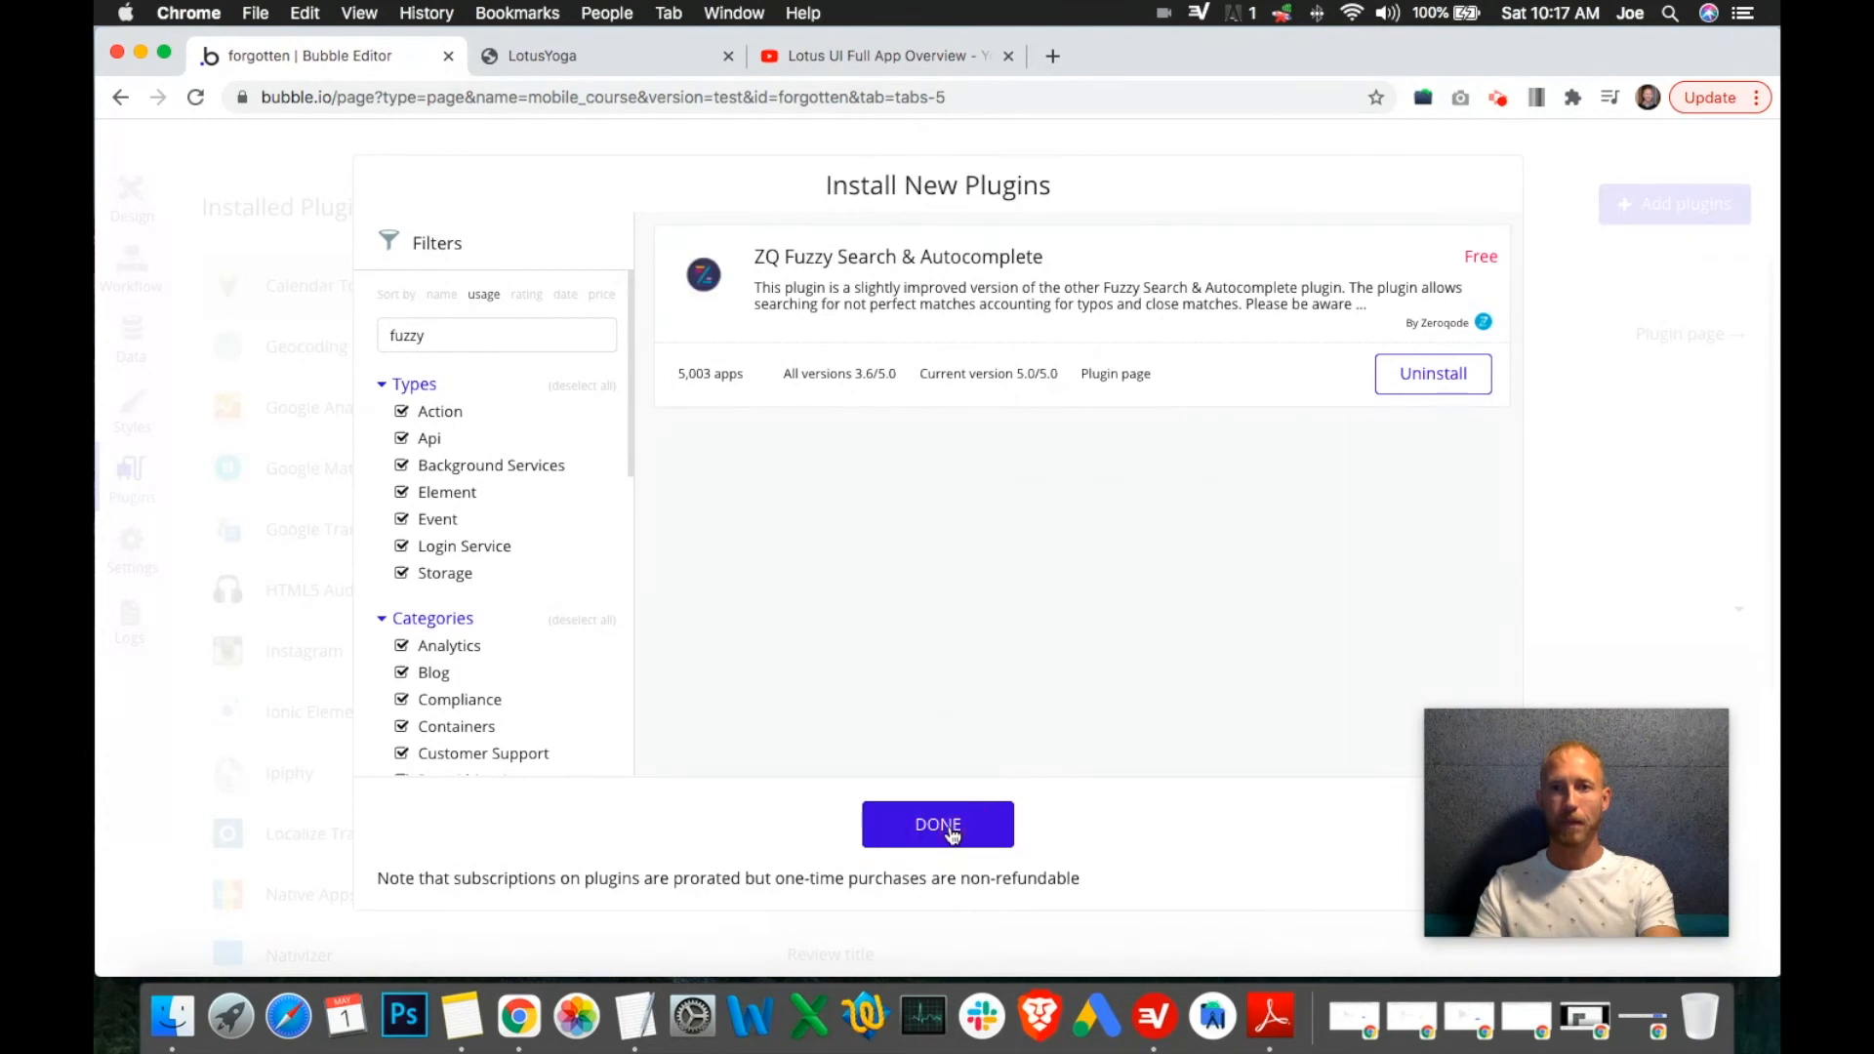
left_click(951, 833)
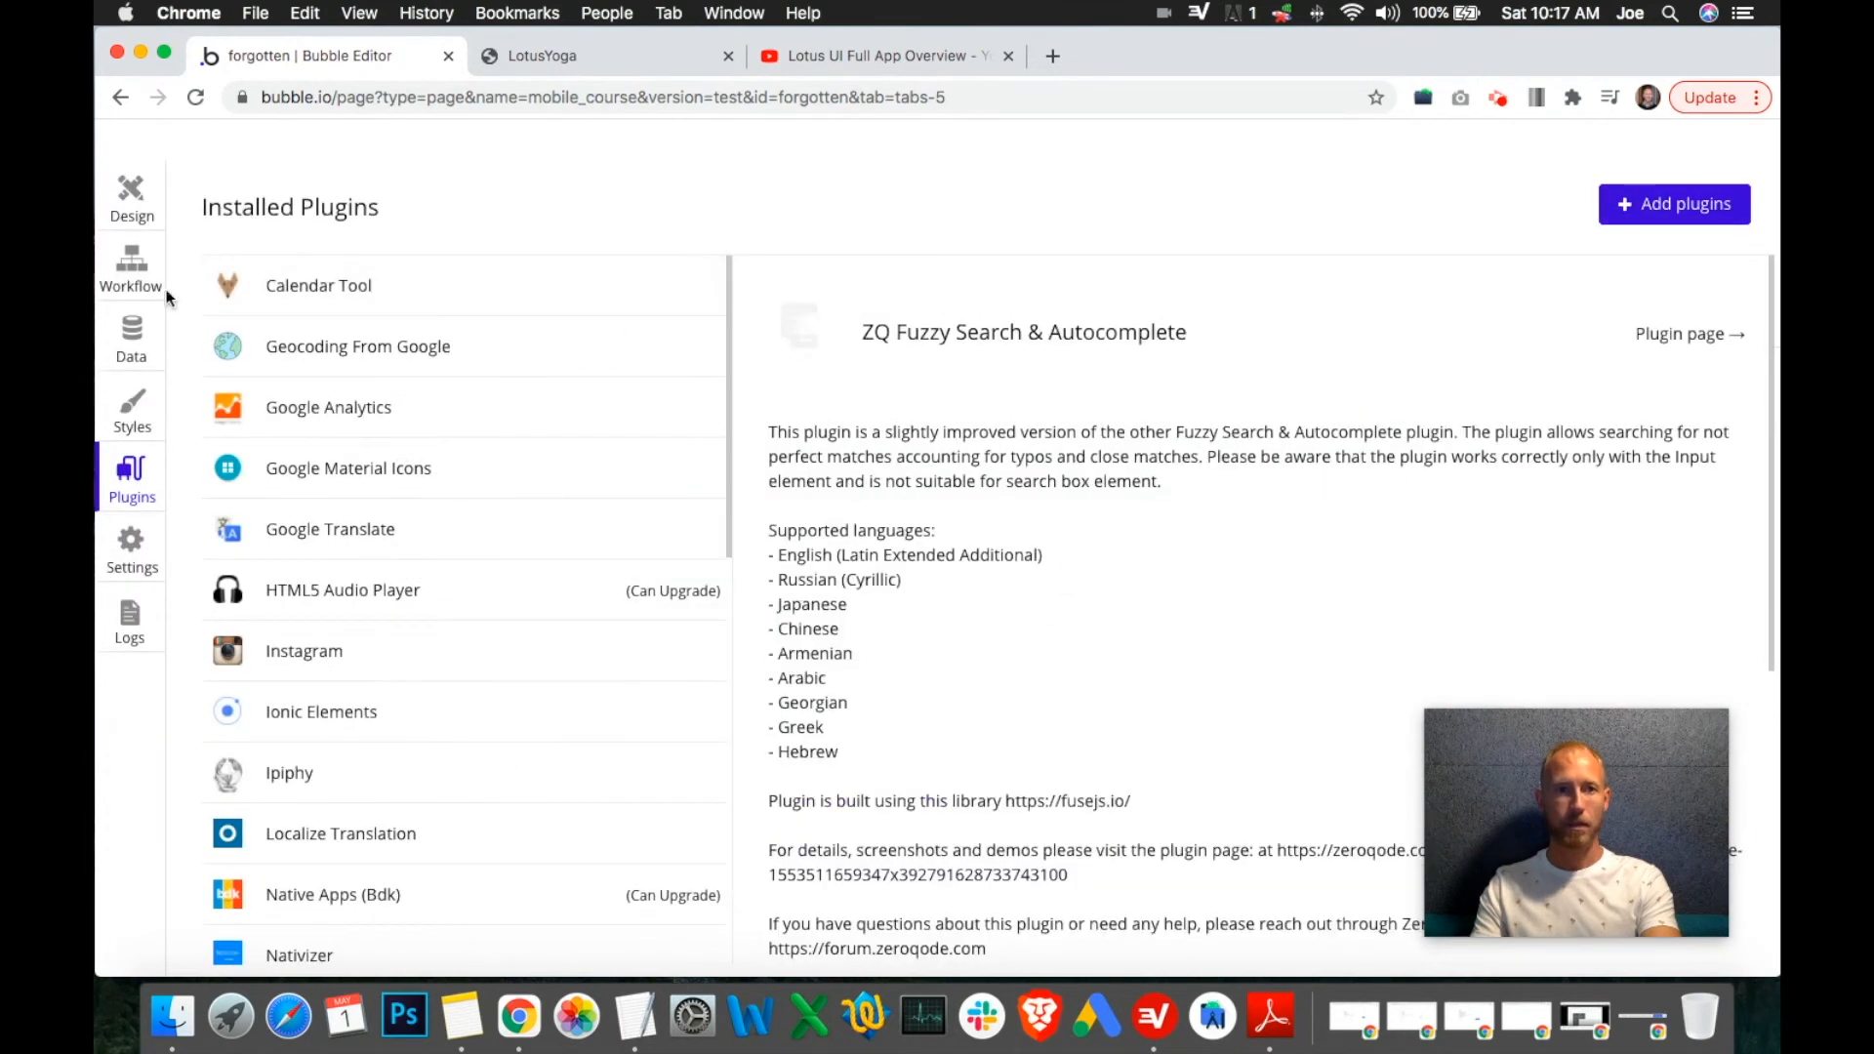
Place a small Search & Autocorrect element in the poses floating header, beside the LOTUS YOGA title.
left_click(146, 188)
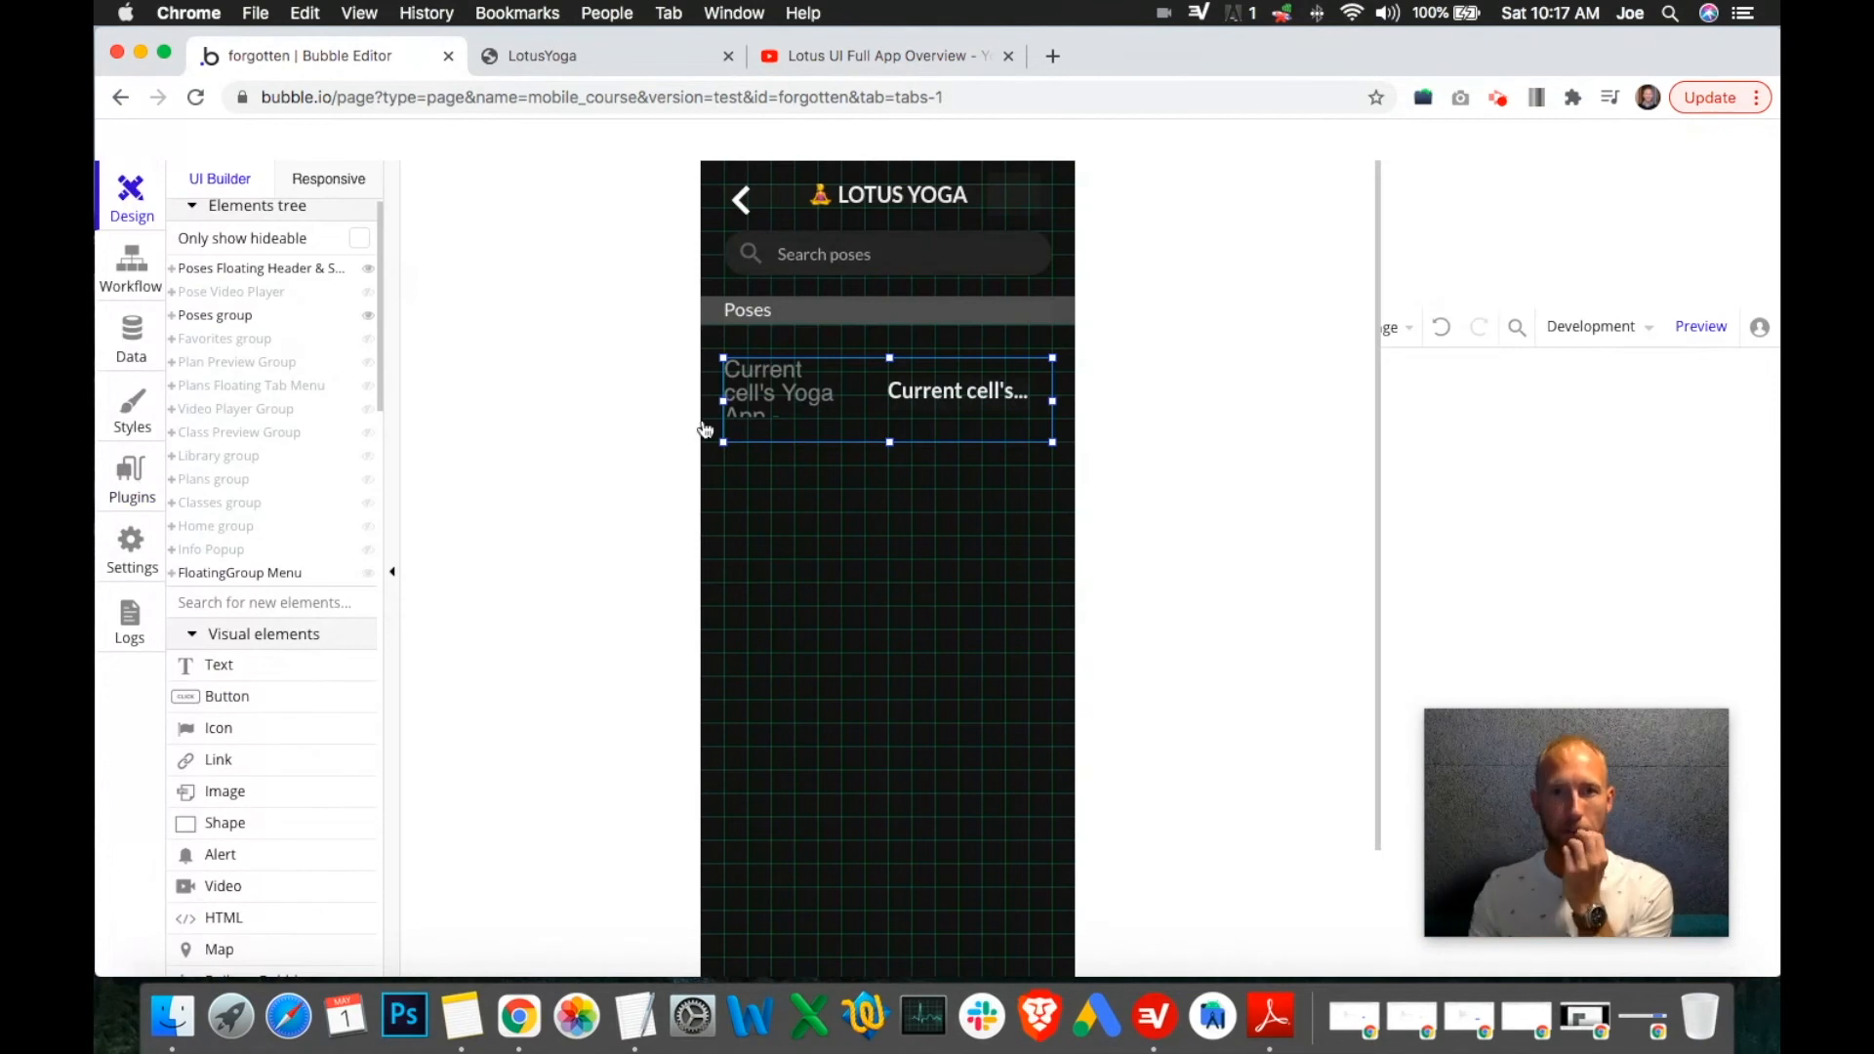
scroll(305, 619, "down", 6)
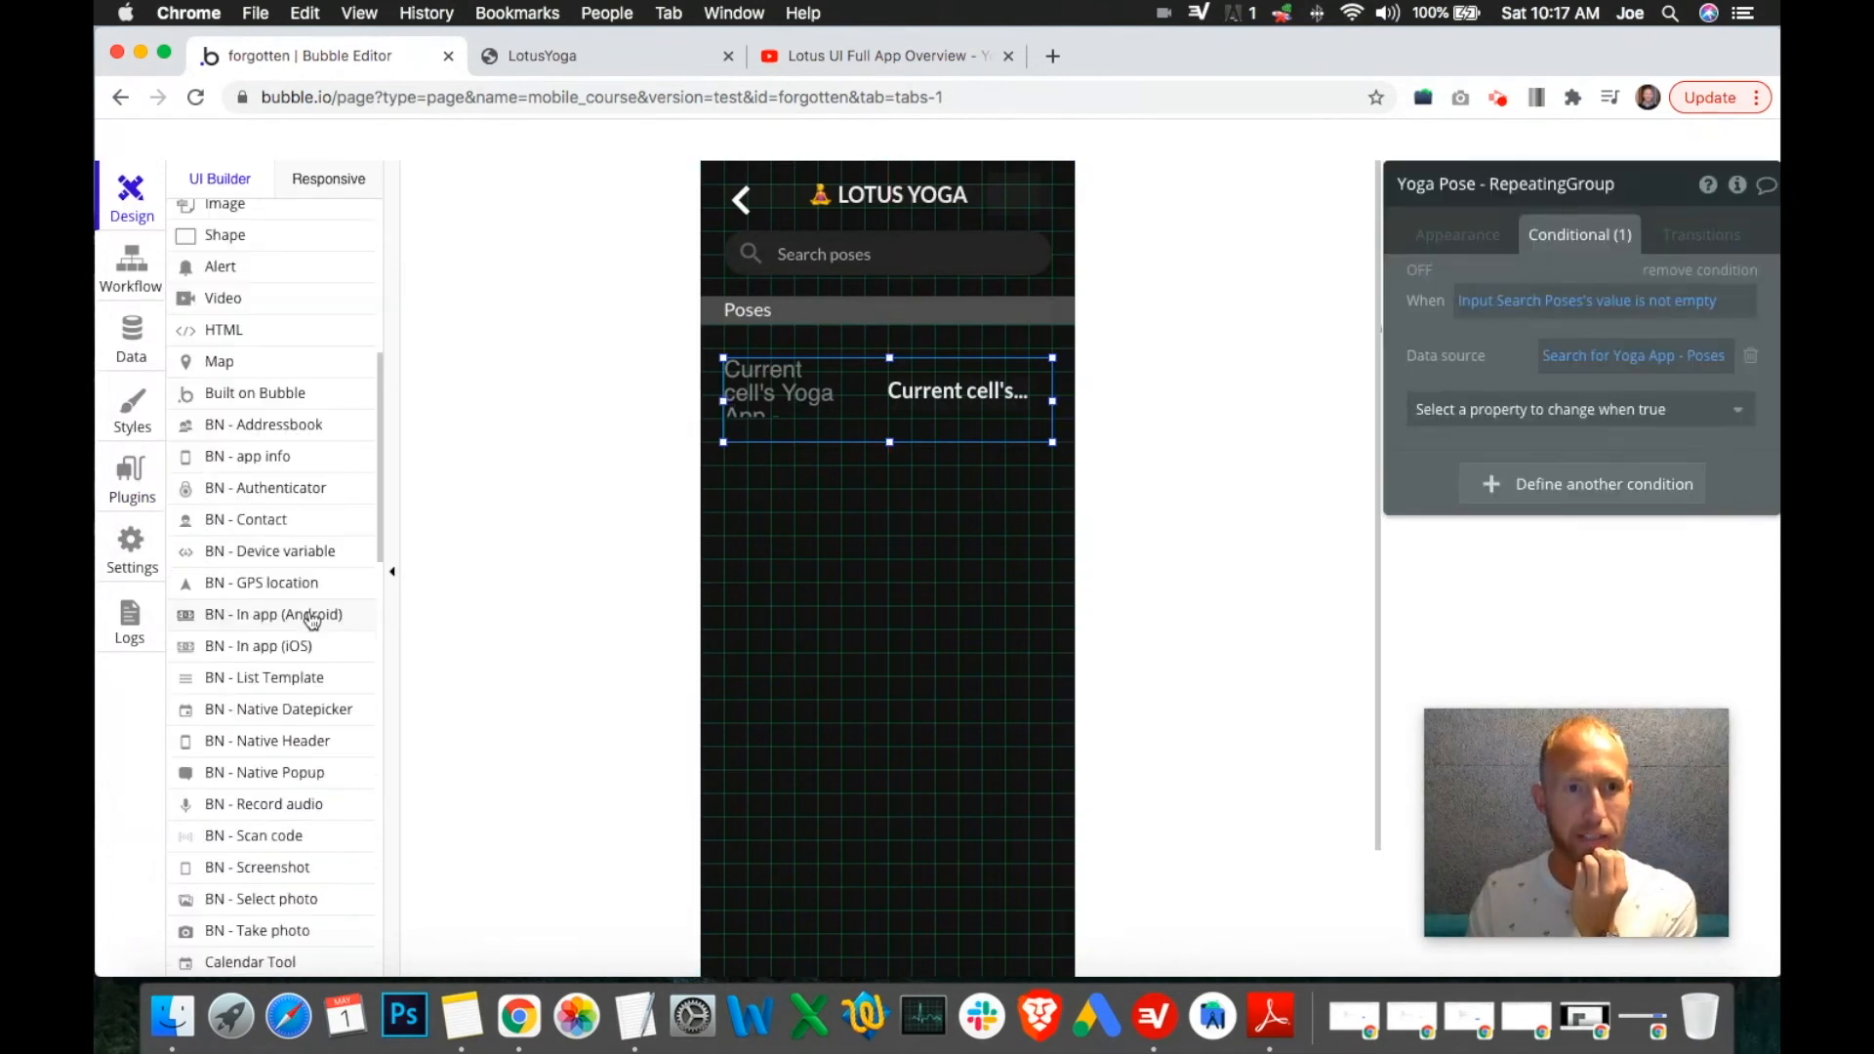
scroll(301, 611, "down", 6)
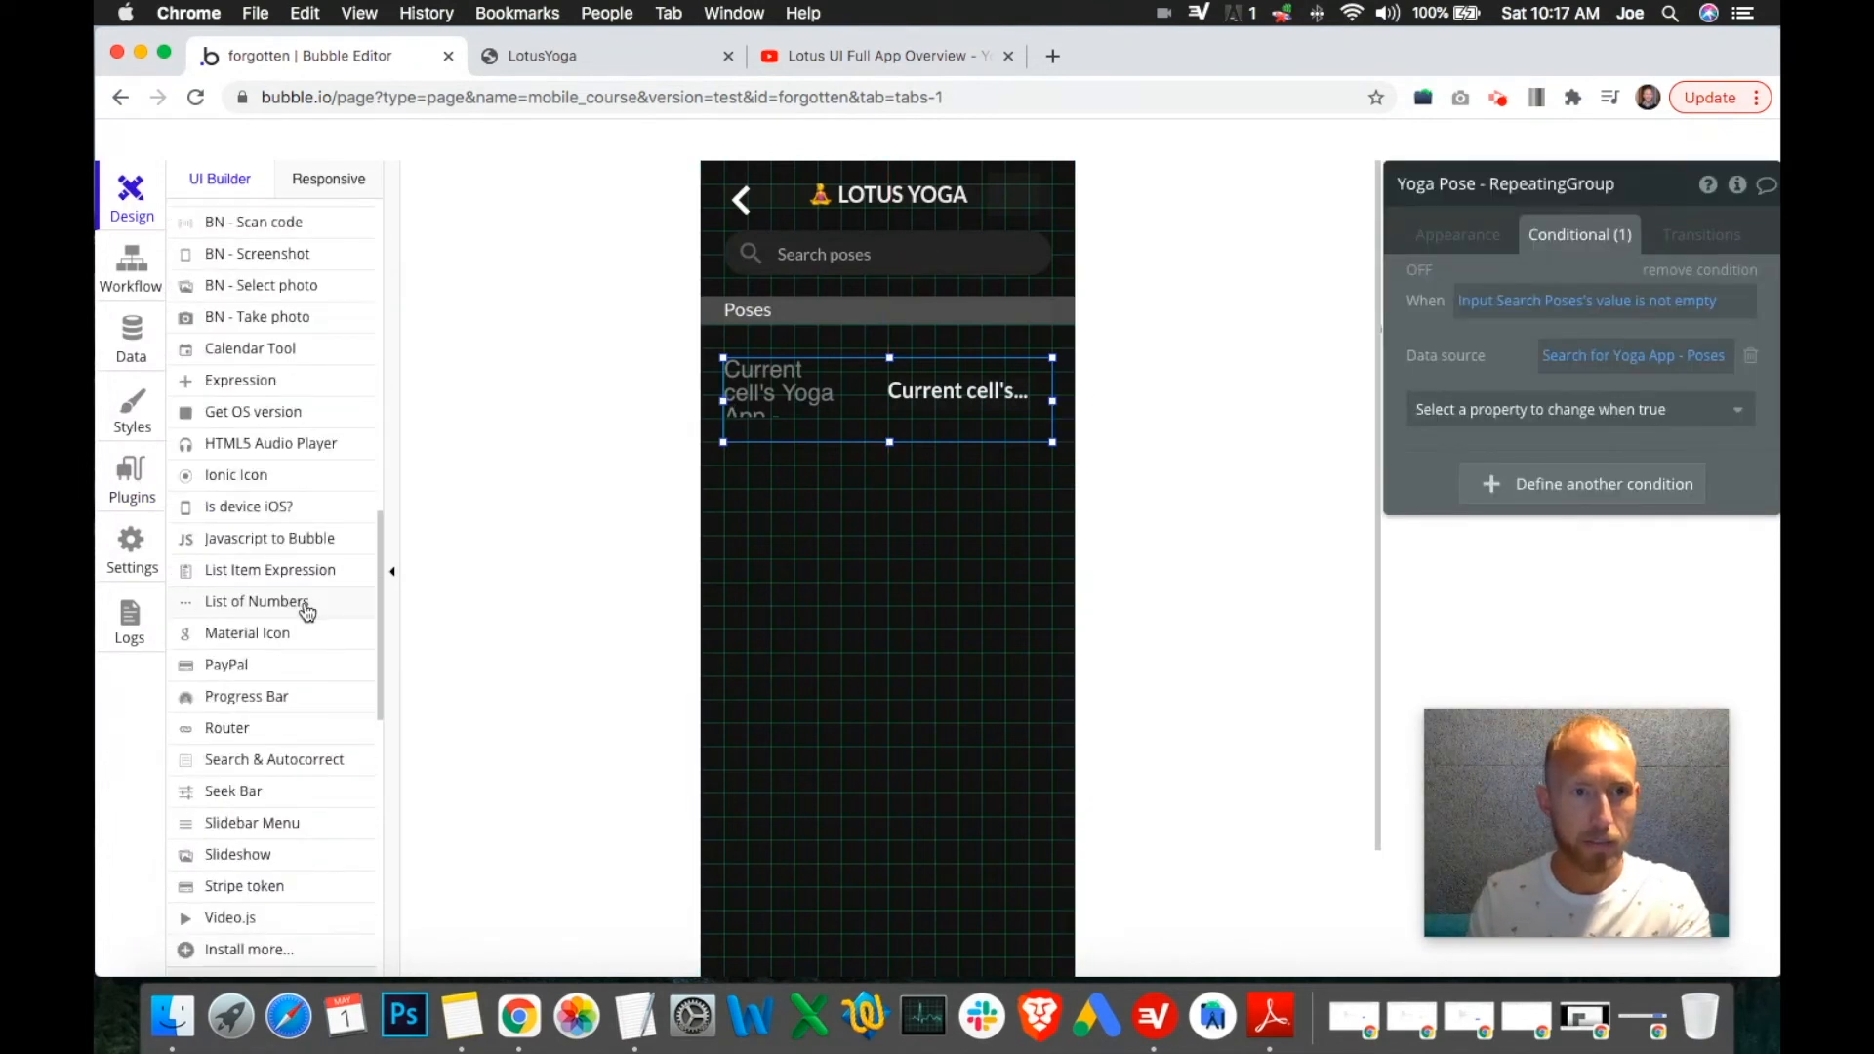
scroll(310, 610, "down", 3)
left_click_drag(379, 618, 373, 613)
left_click(286, 597)
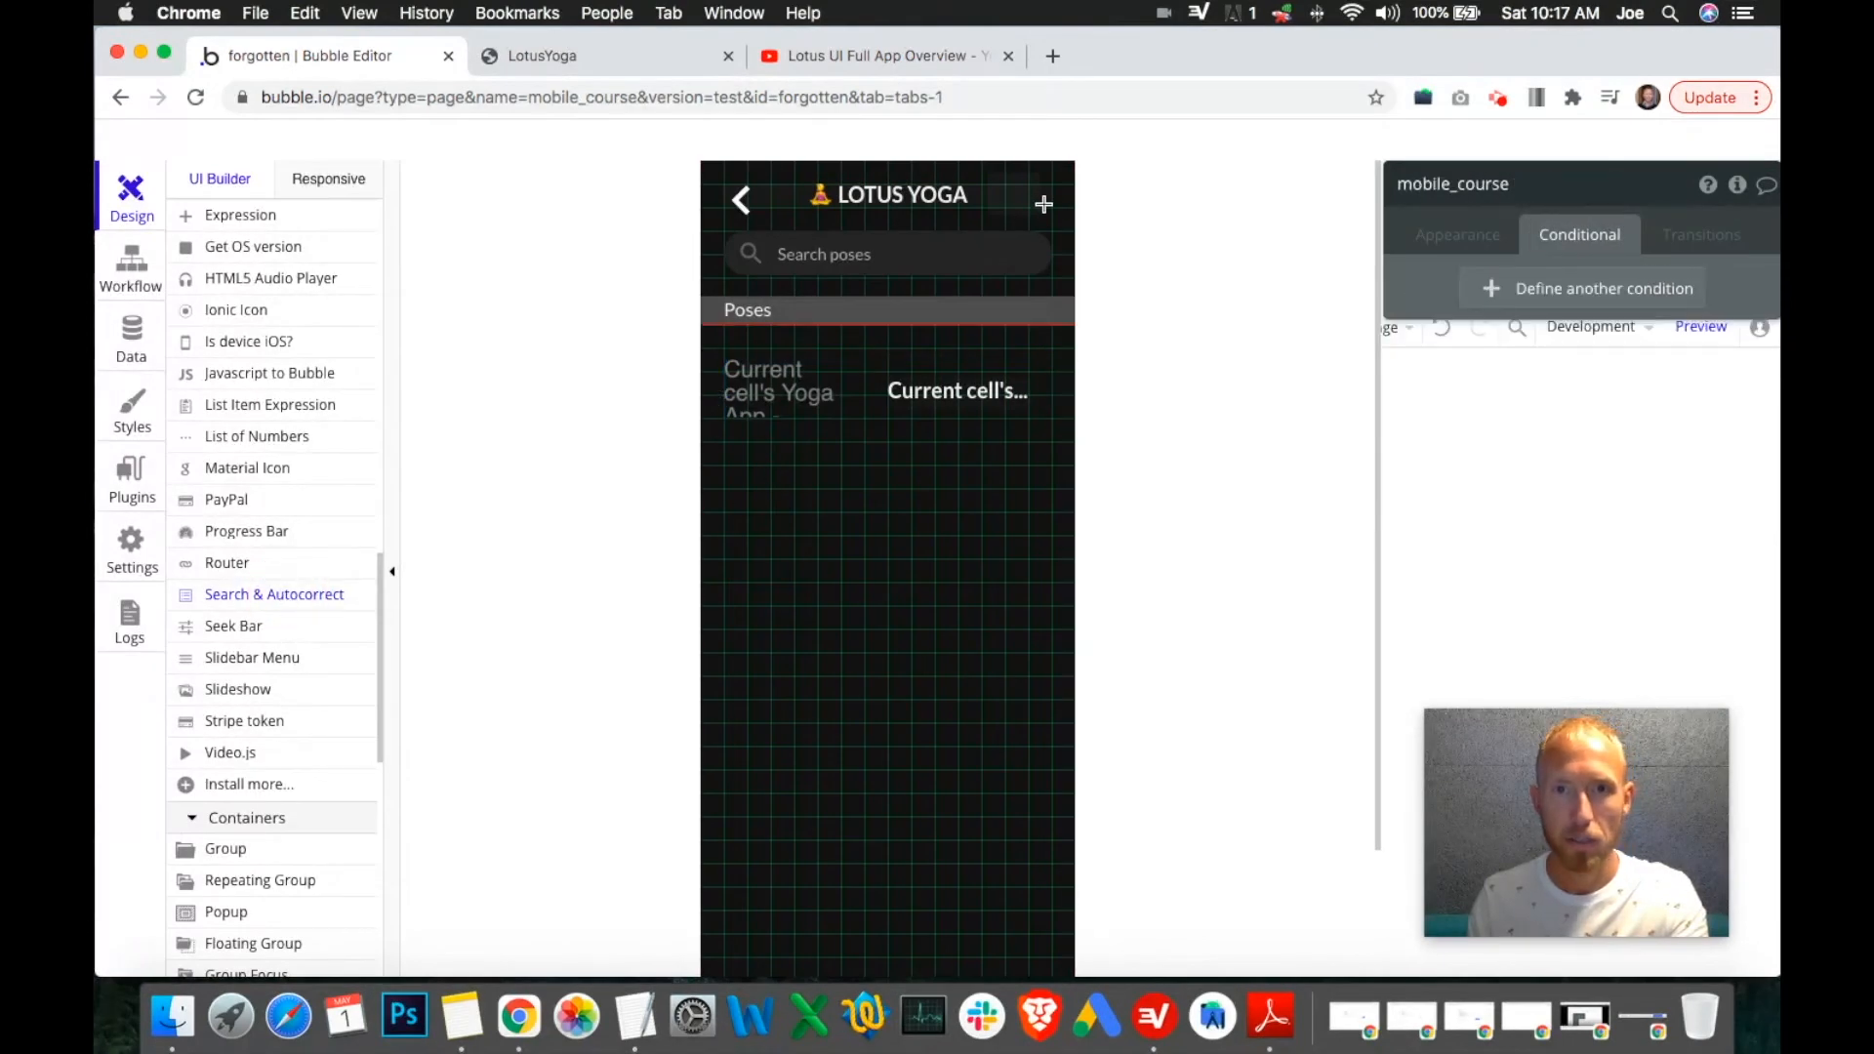
left_click_drag(1051, 201, 1084, 253)
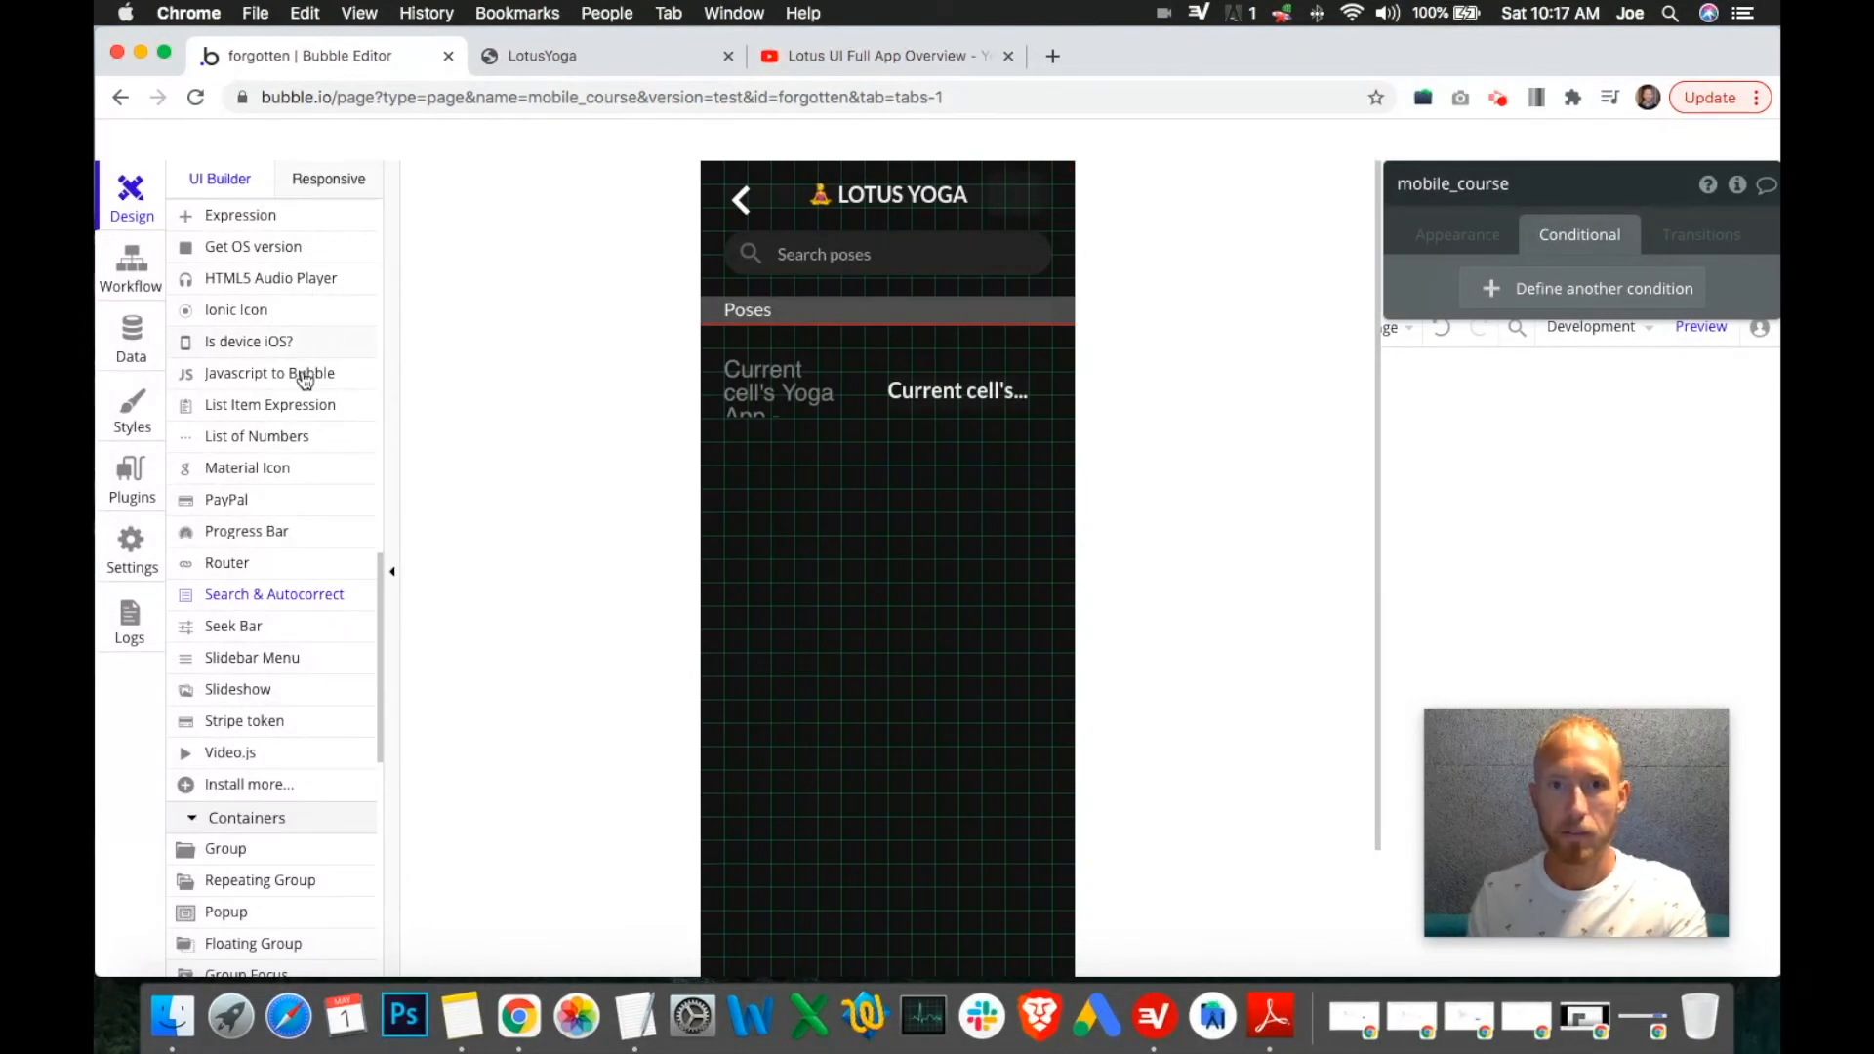
Rename the Search&Autocorrect A element as Fuzzy Search Element.
scroll(306, 387, "up", 10)
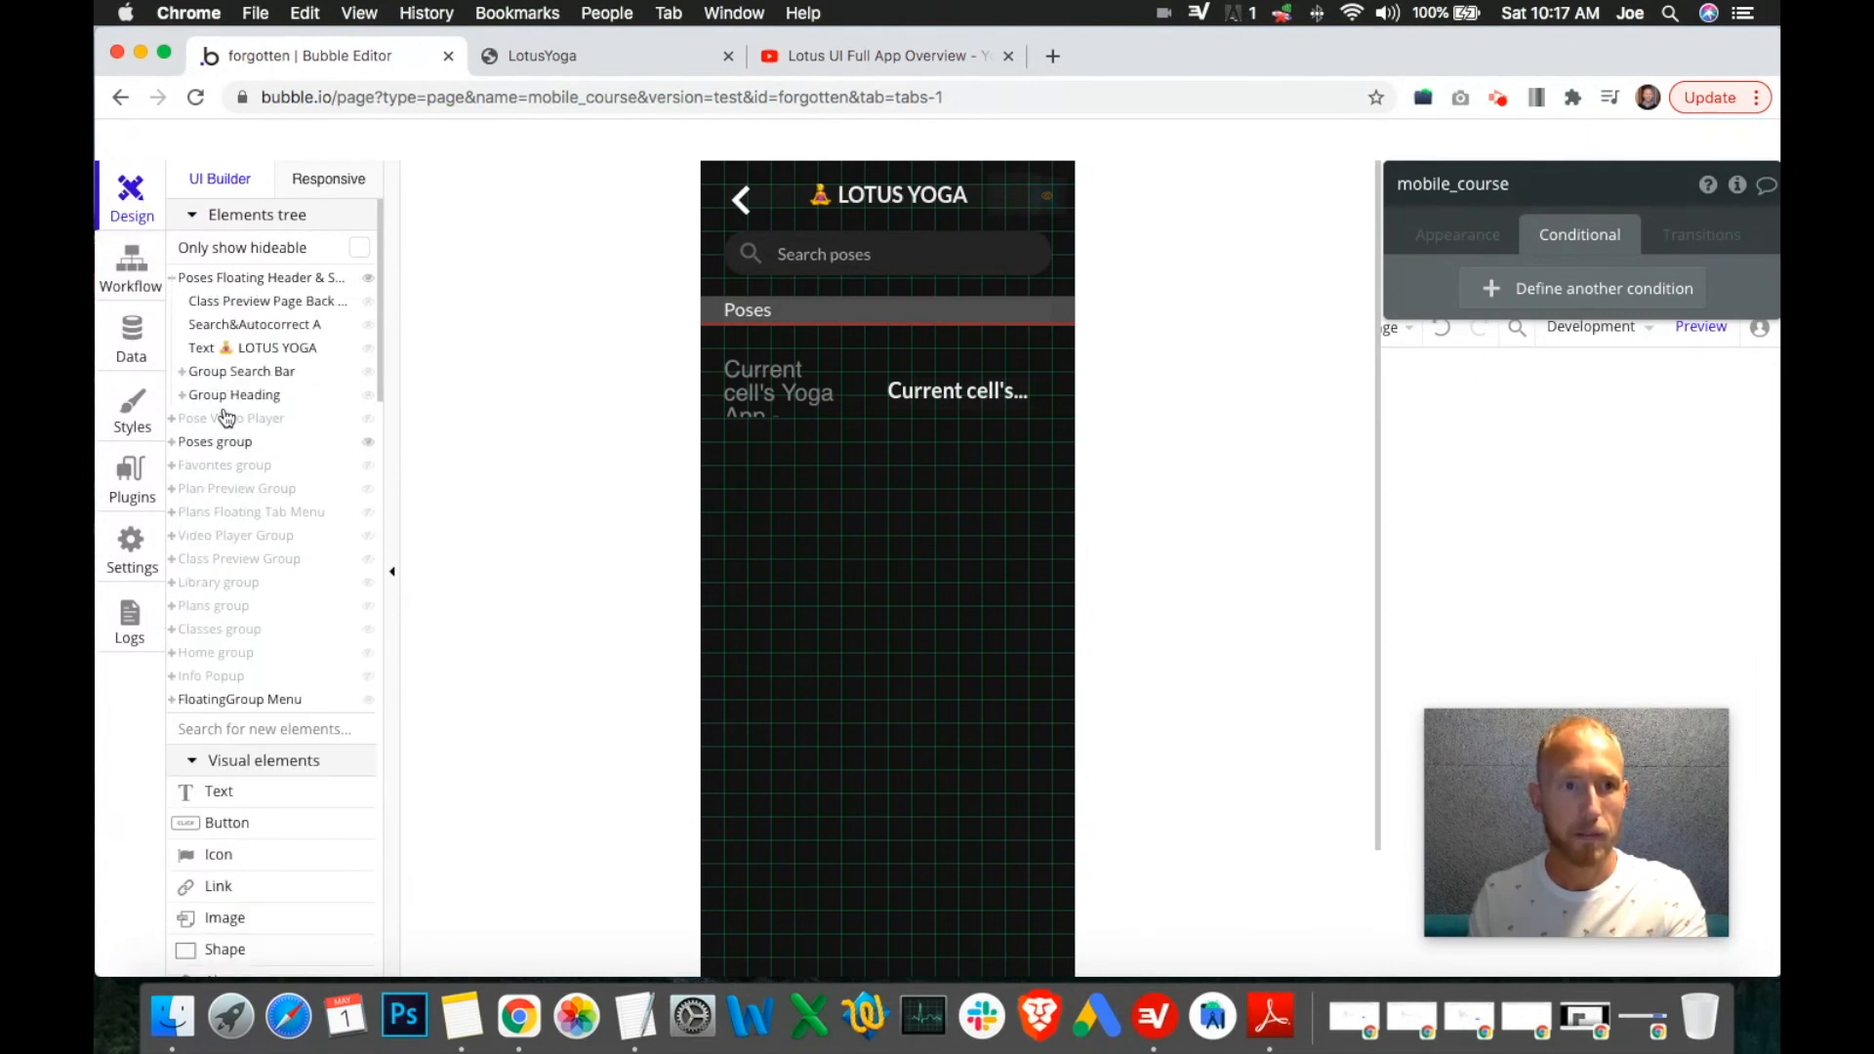
left_click(281, 324)
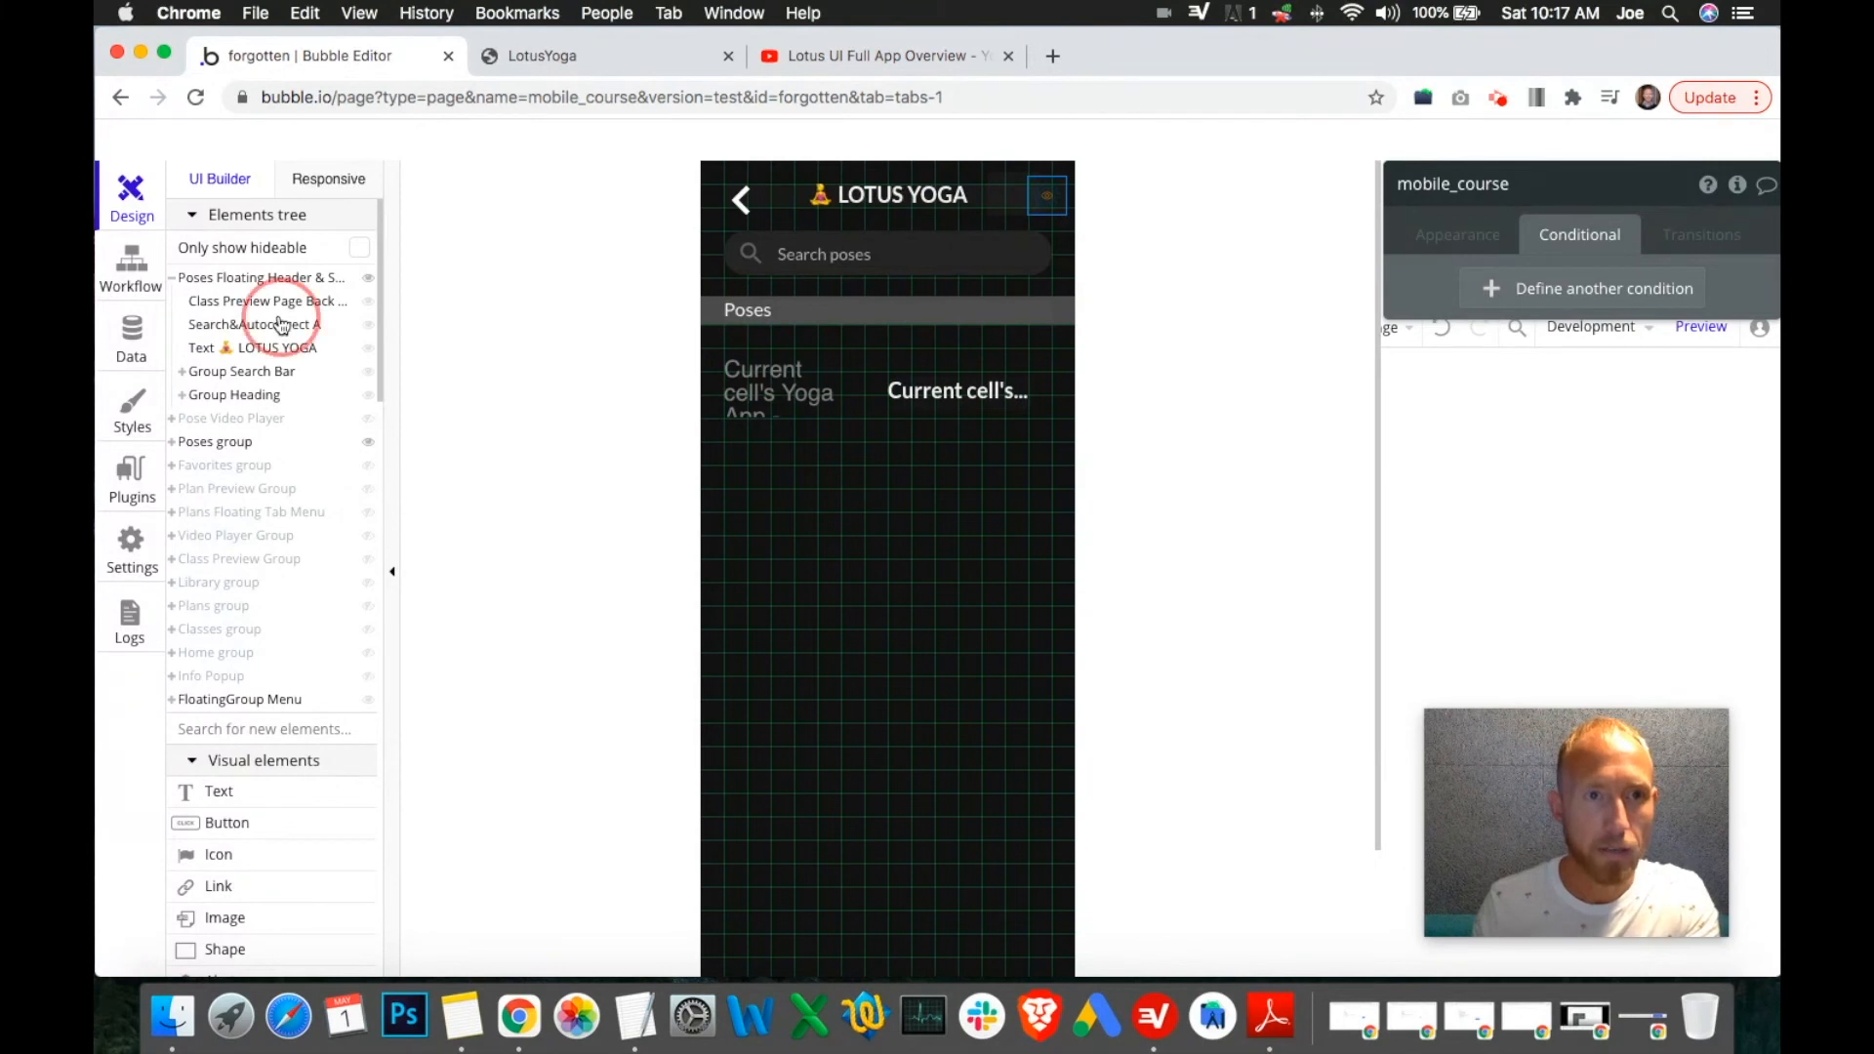
left_click(1481, 188)
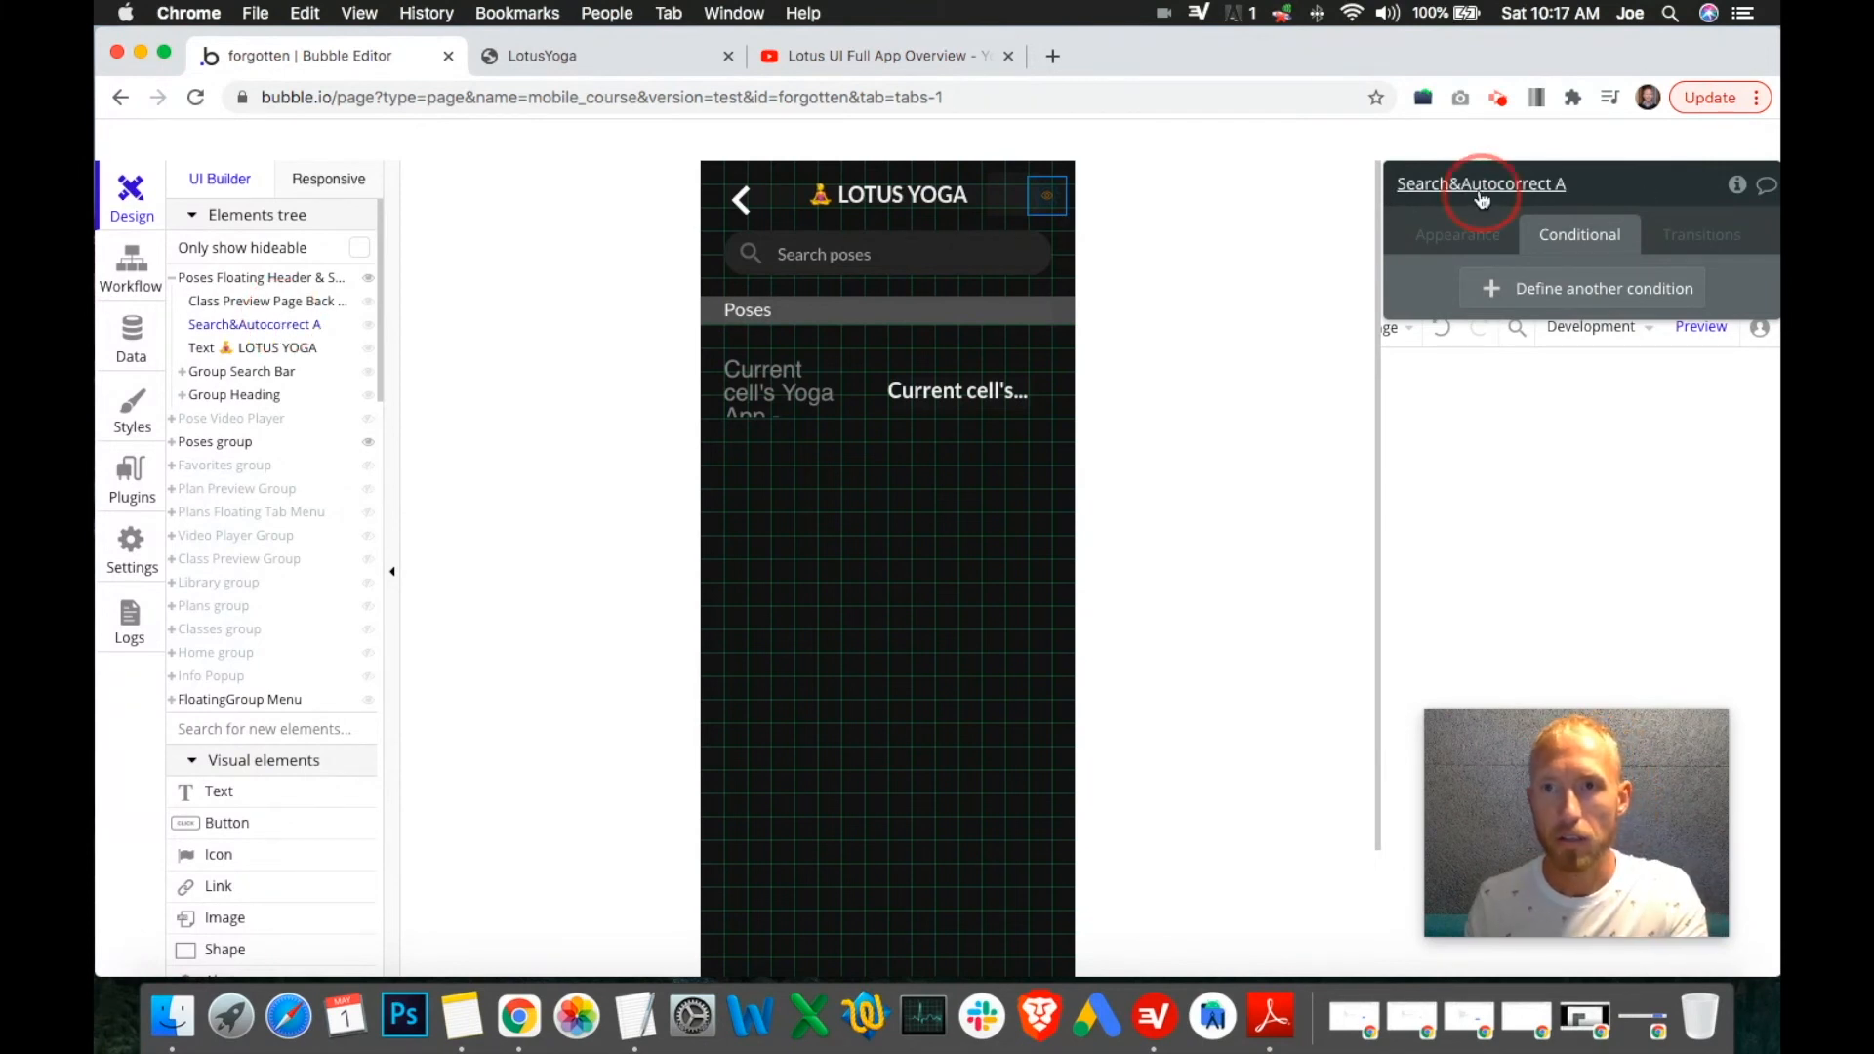
type("Fuzzy Search Element")
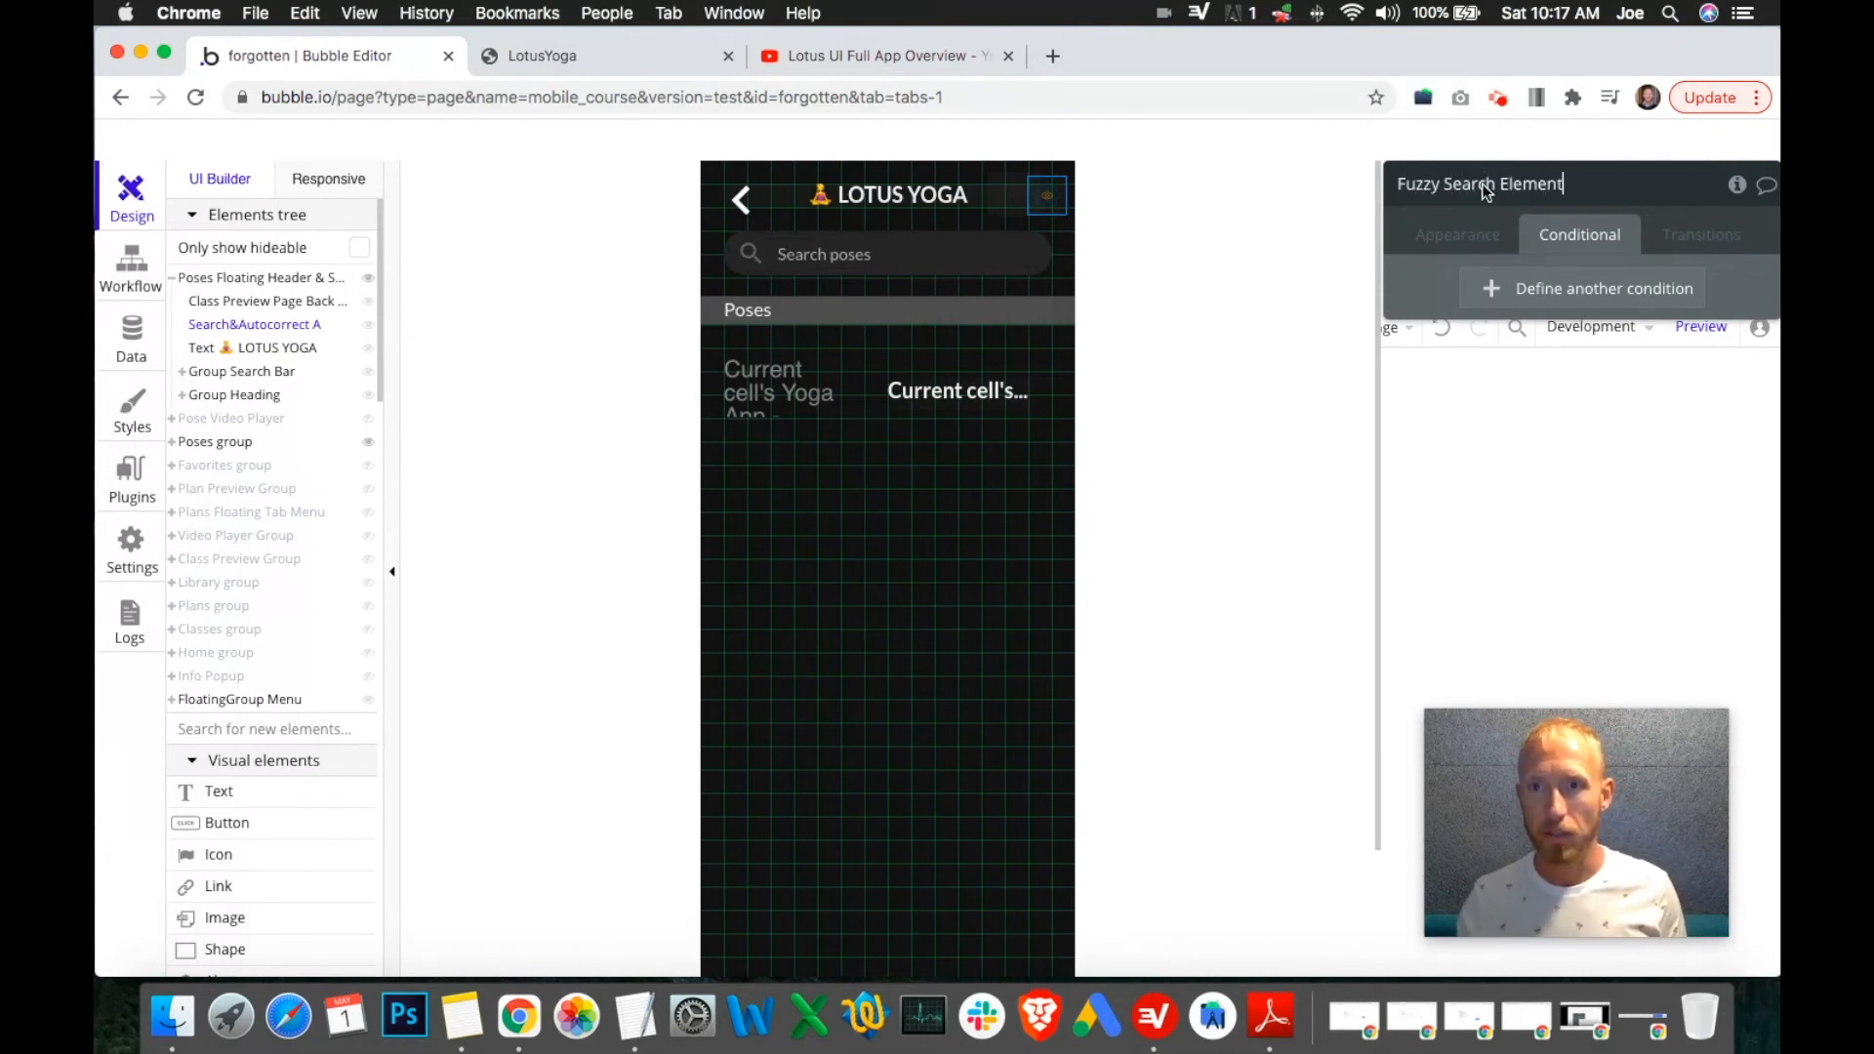
Set the Data Type of Fuzzy Search Element to Yoga App - Pose.
left_click(1466, 238)
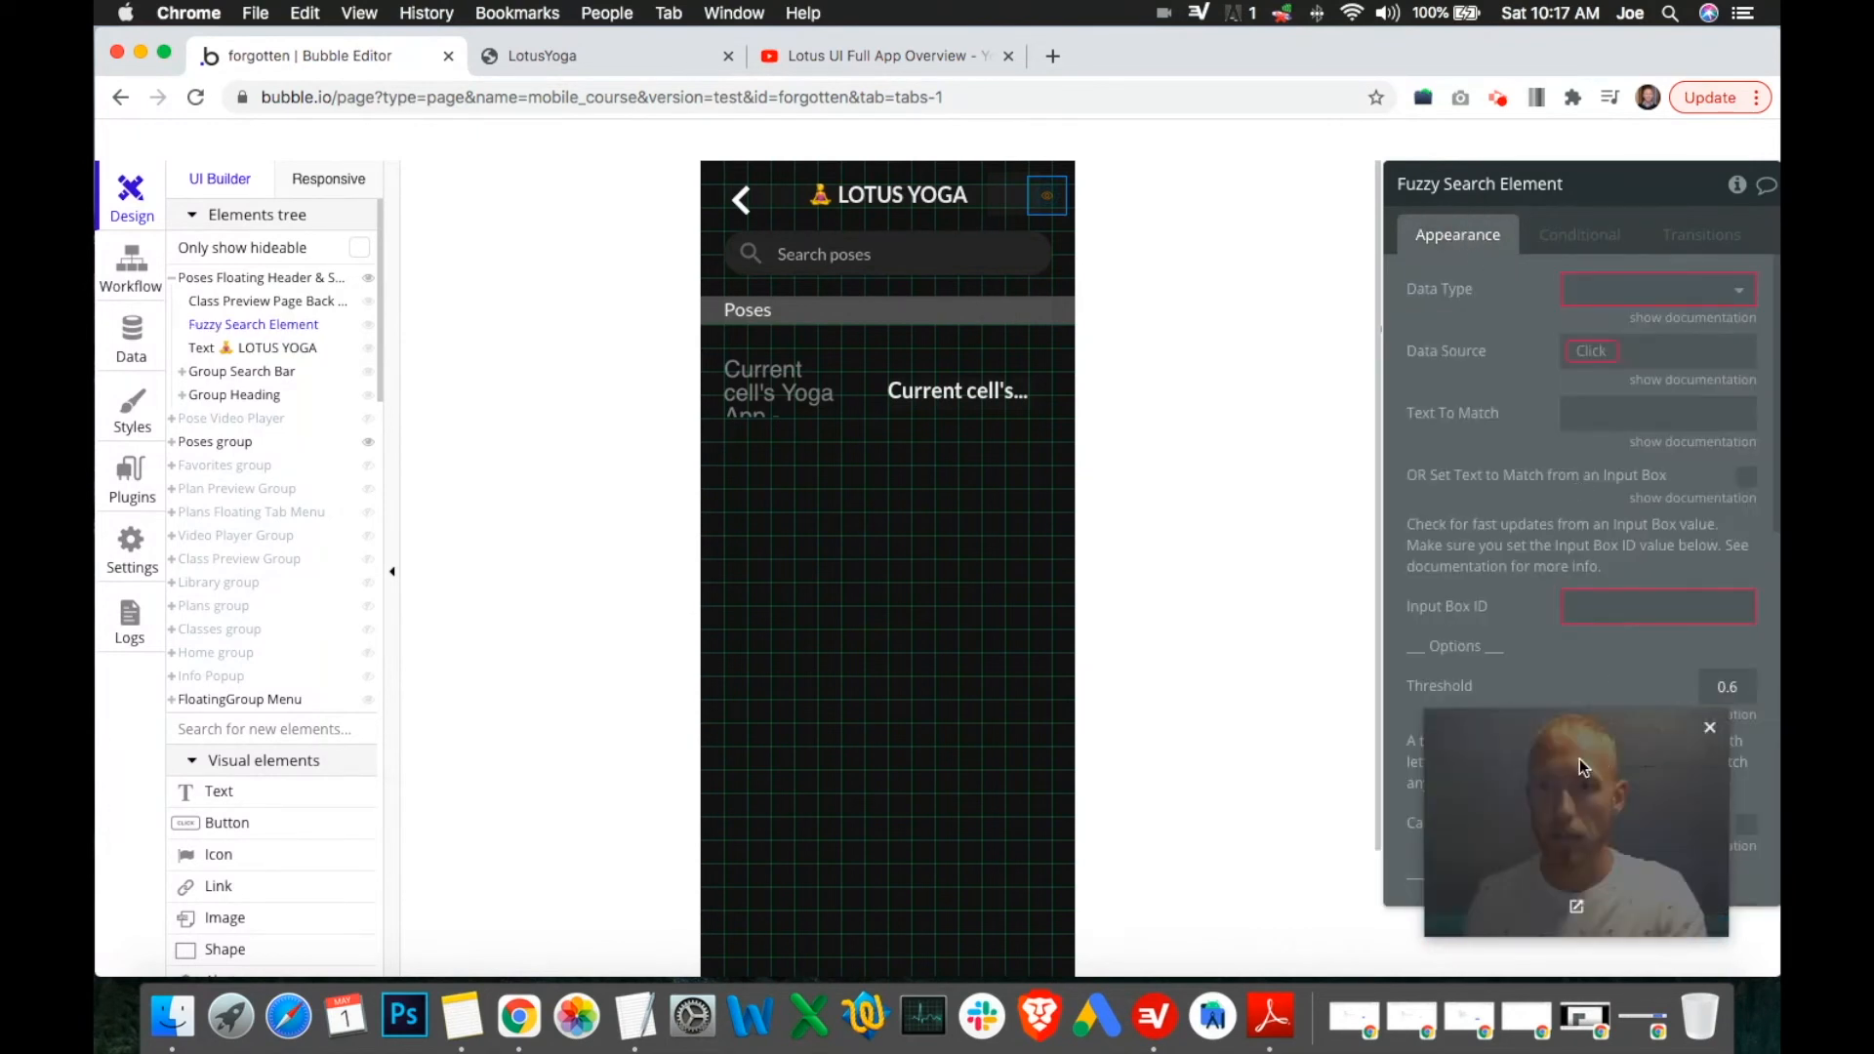
left_click_drag(1579, 759, 1269, 722)
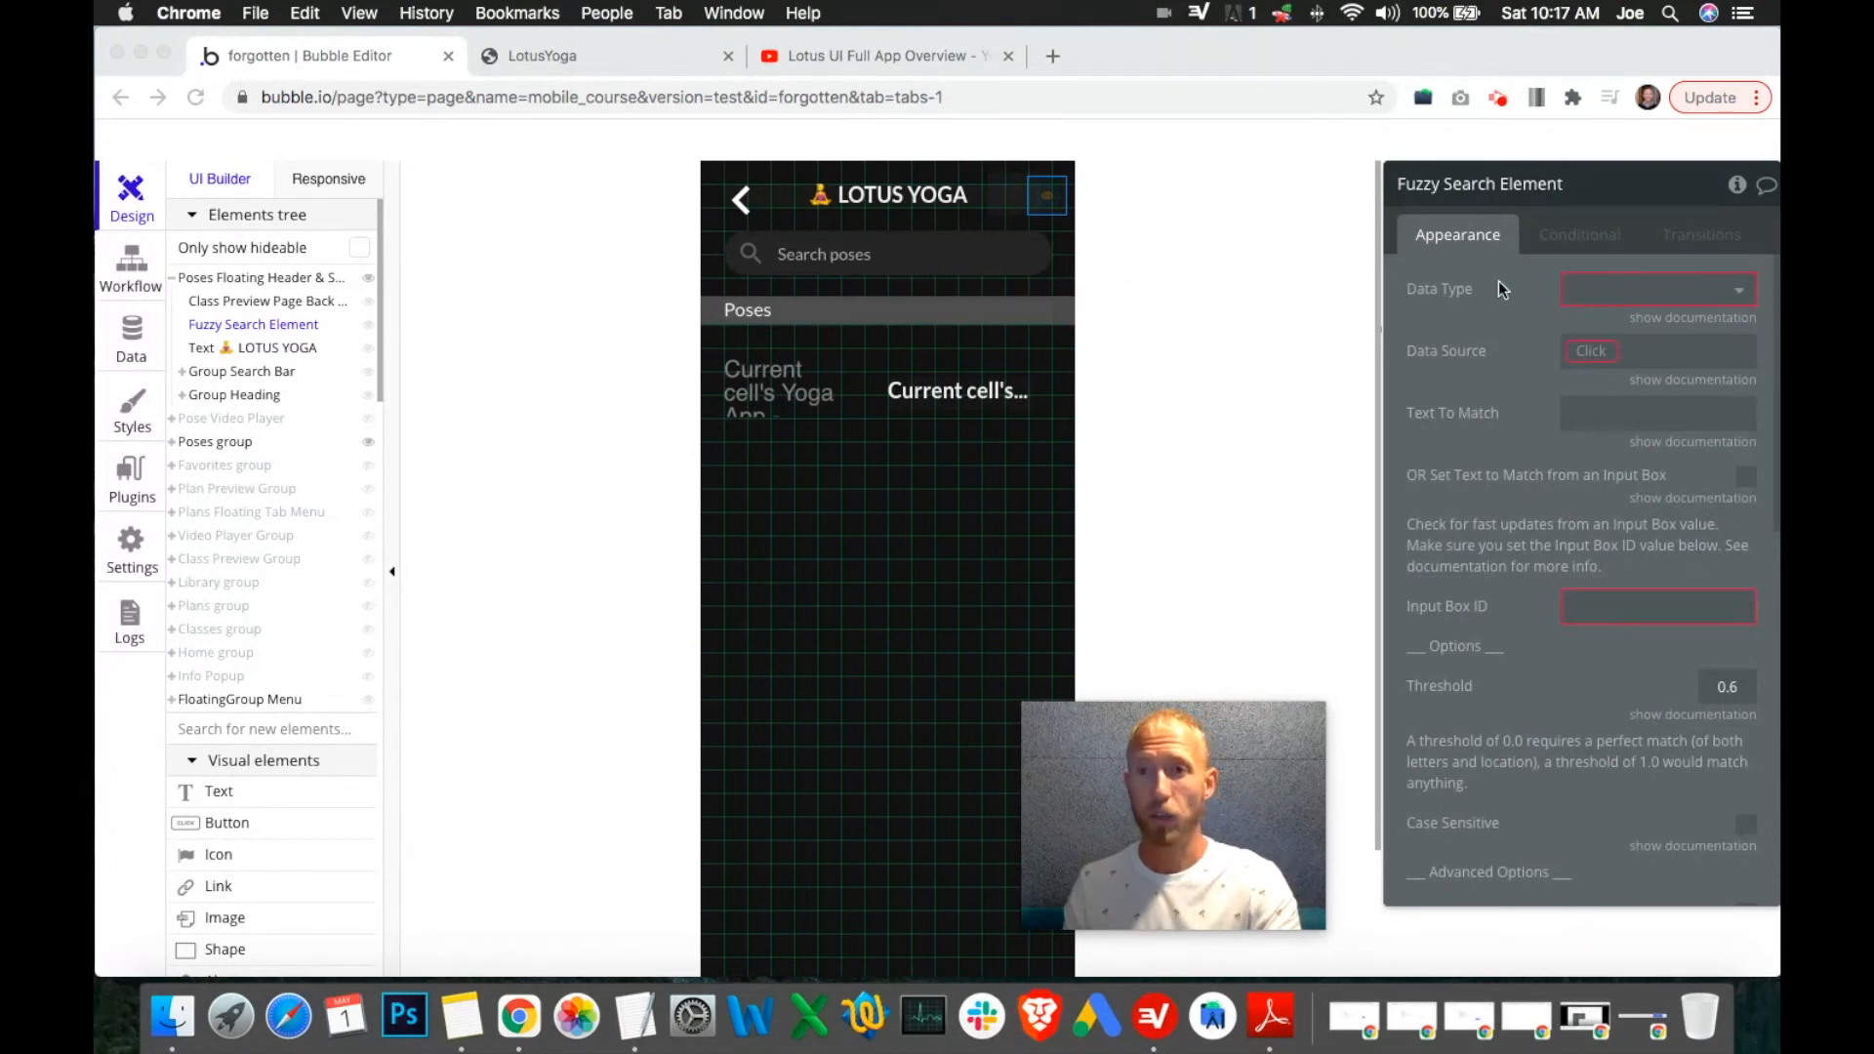
left_click(1608, 292)
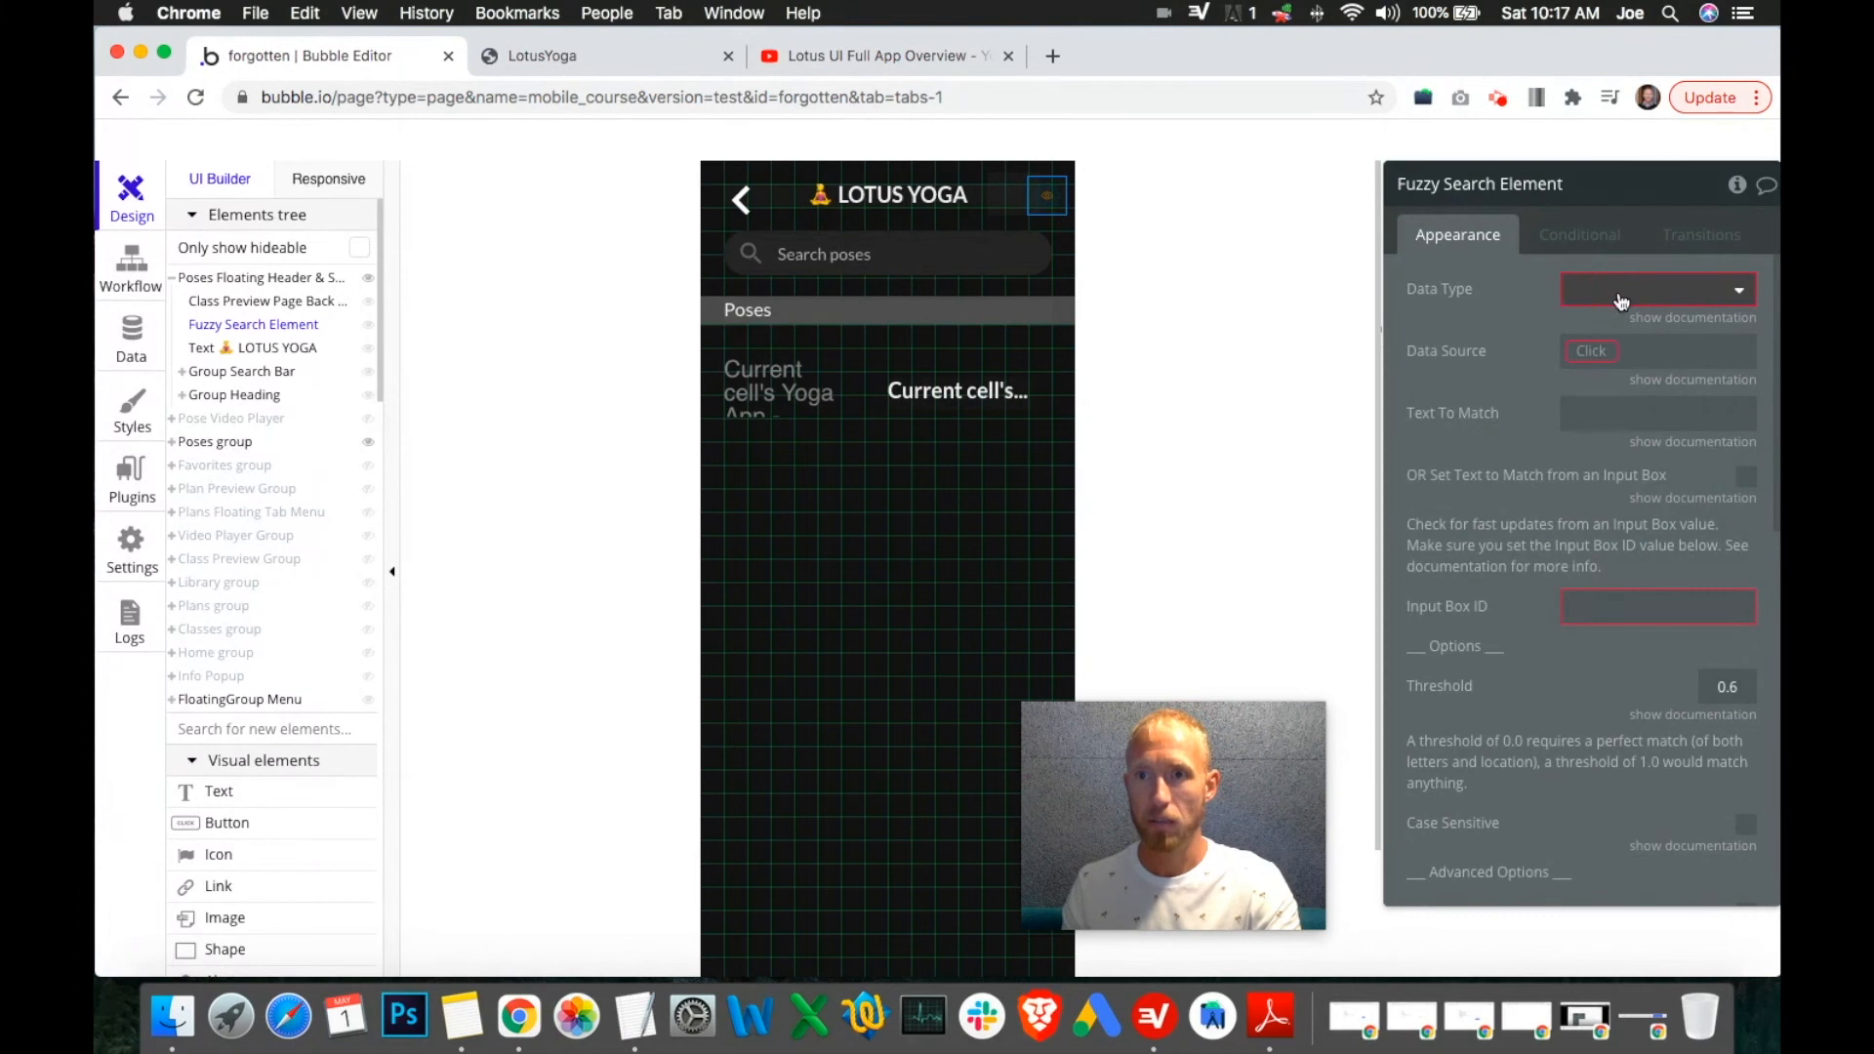
left_click(1619, 291)
type("pos")
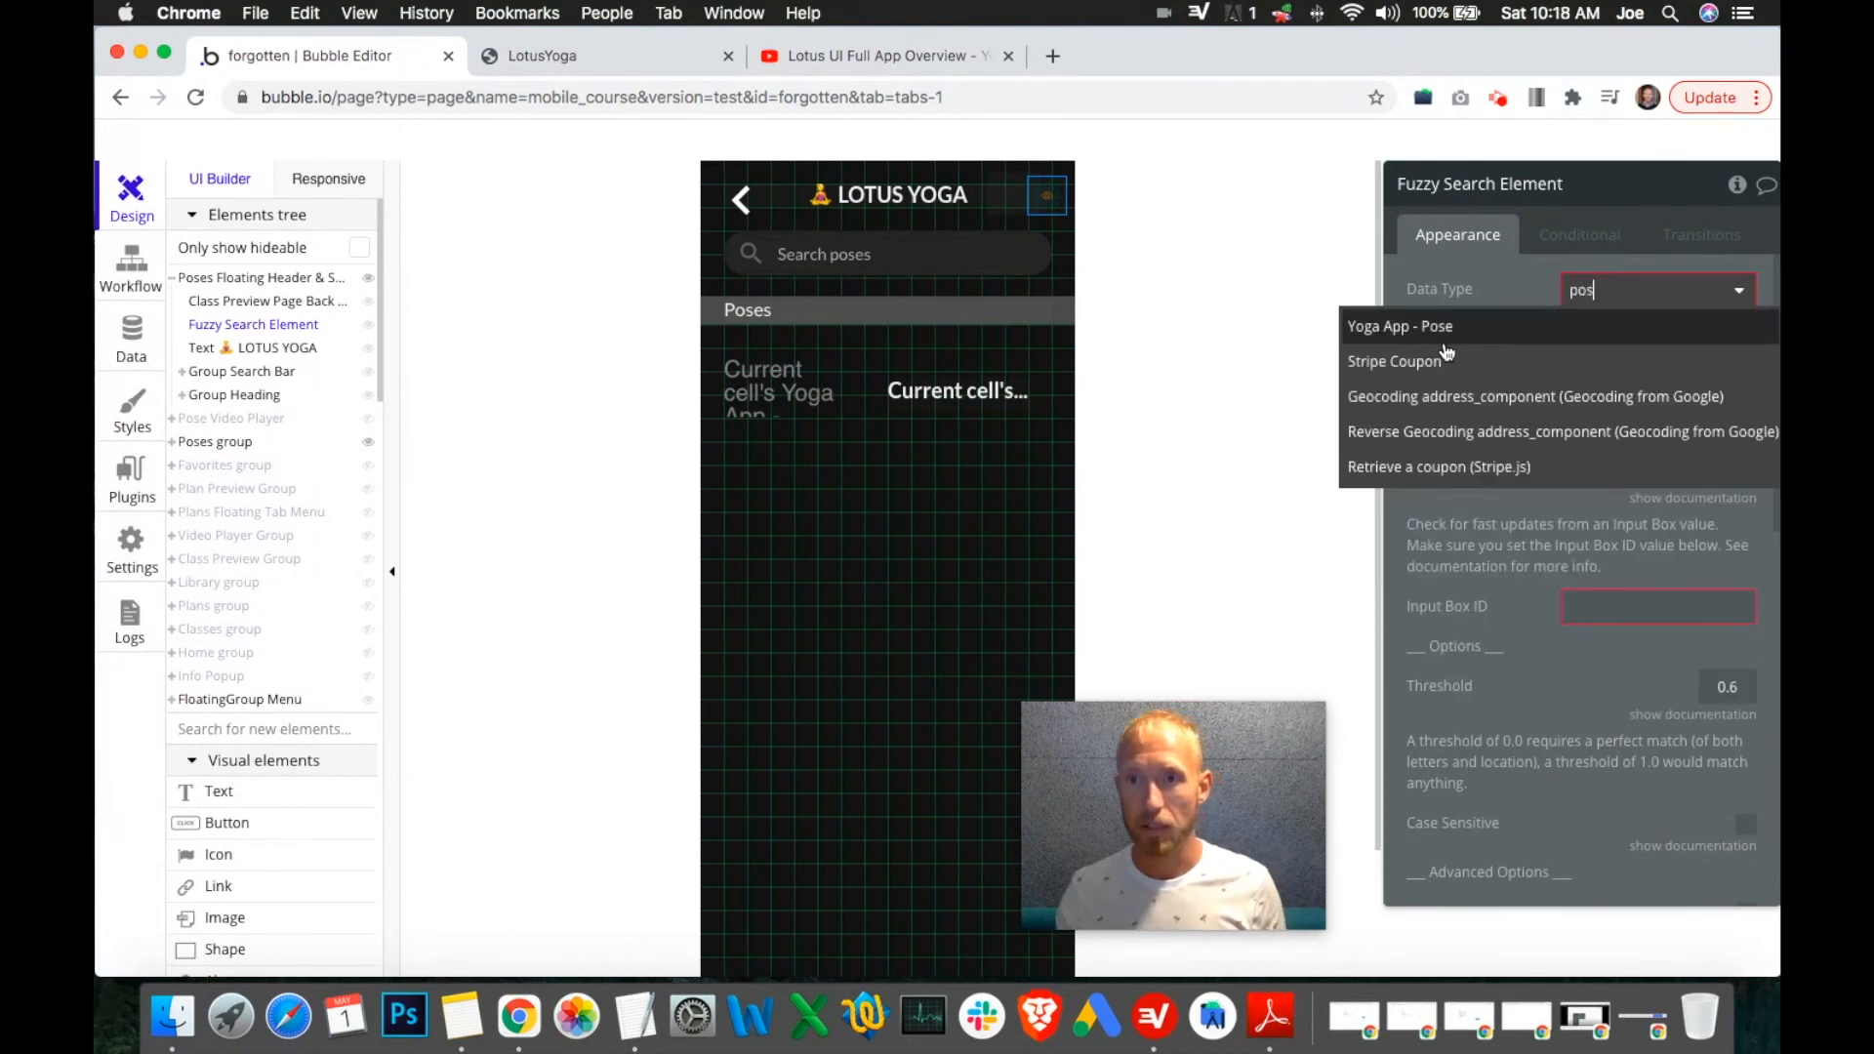
left_click(1399, 326)
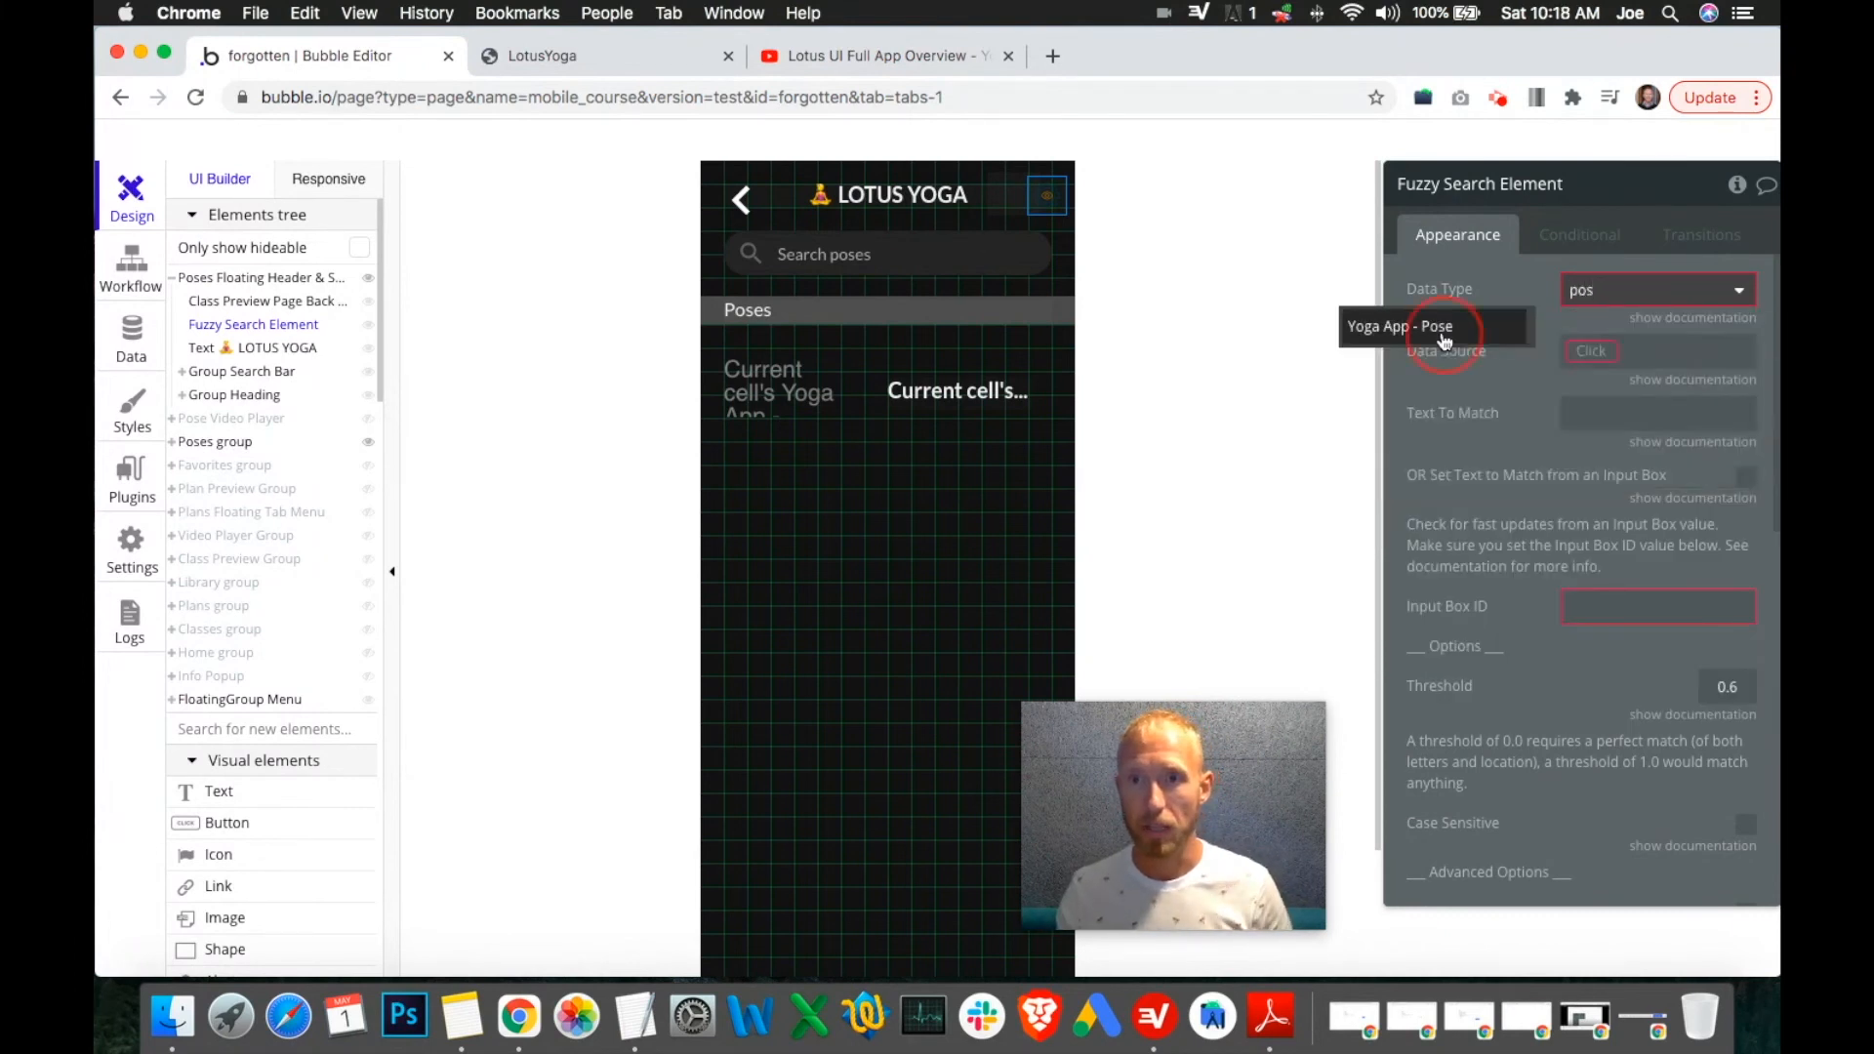
Set the element's data source to a search for Yoga App - Pose and Field To Search 1 to Name.
left_click(1582, 351)
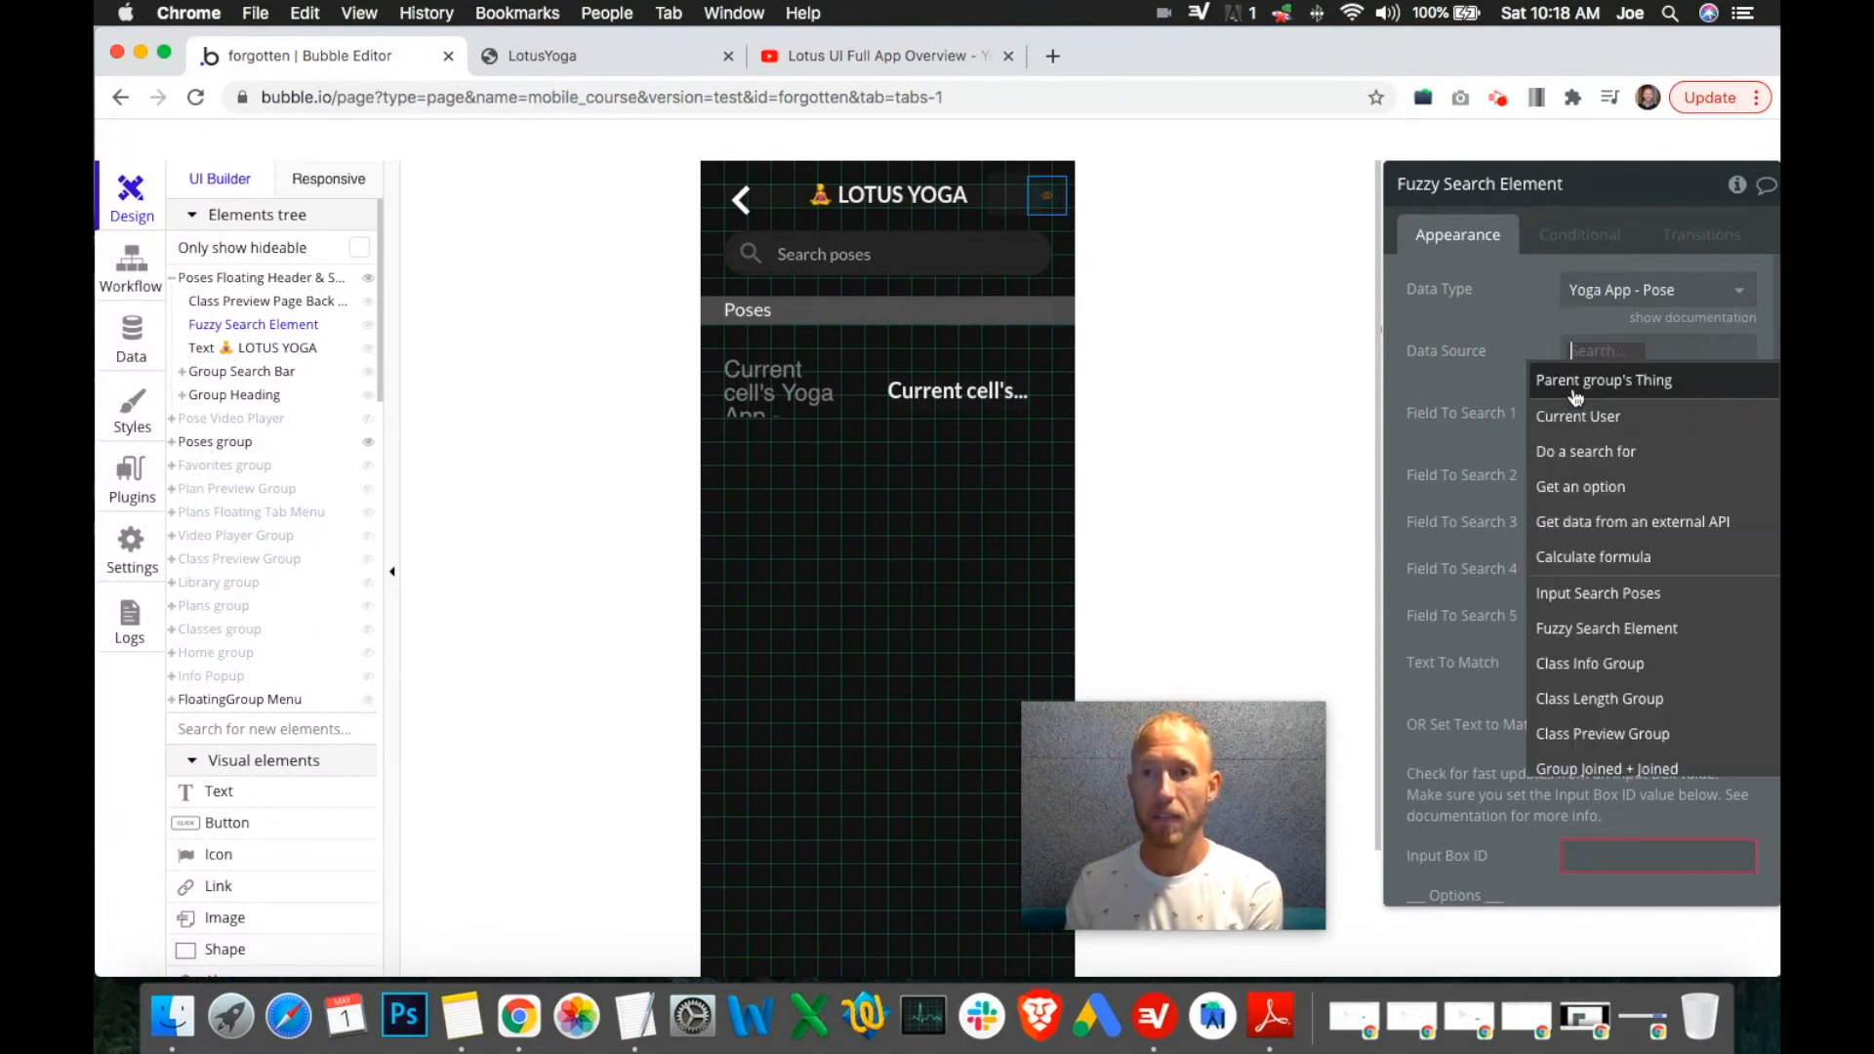
left_click(1581, 453)
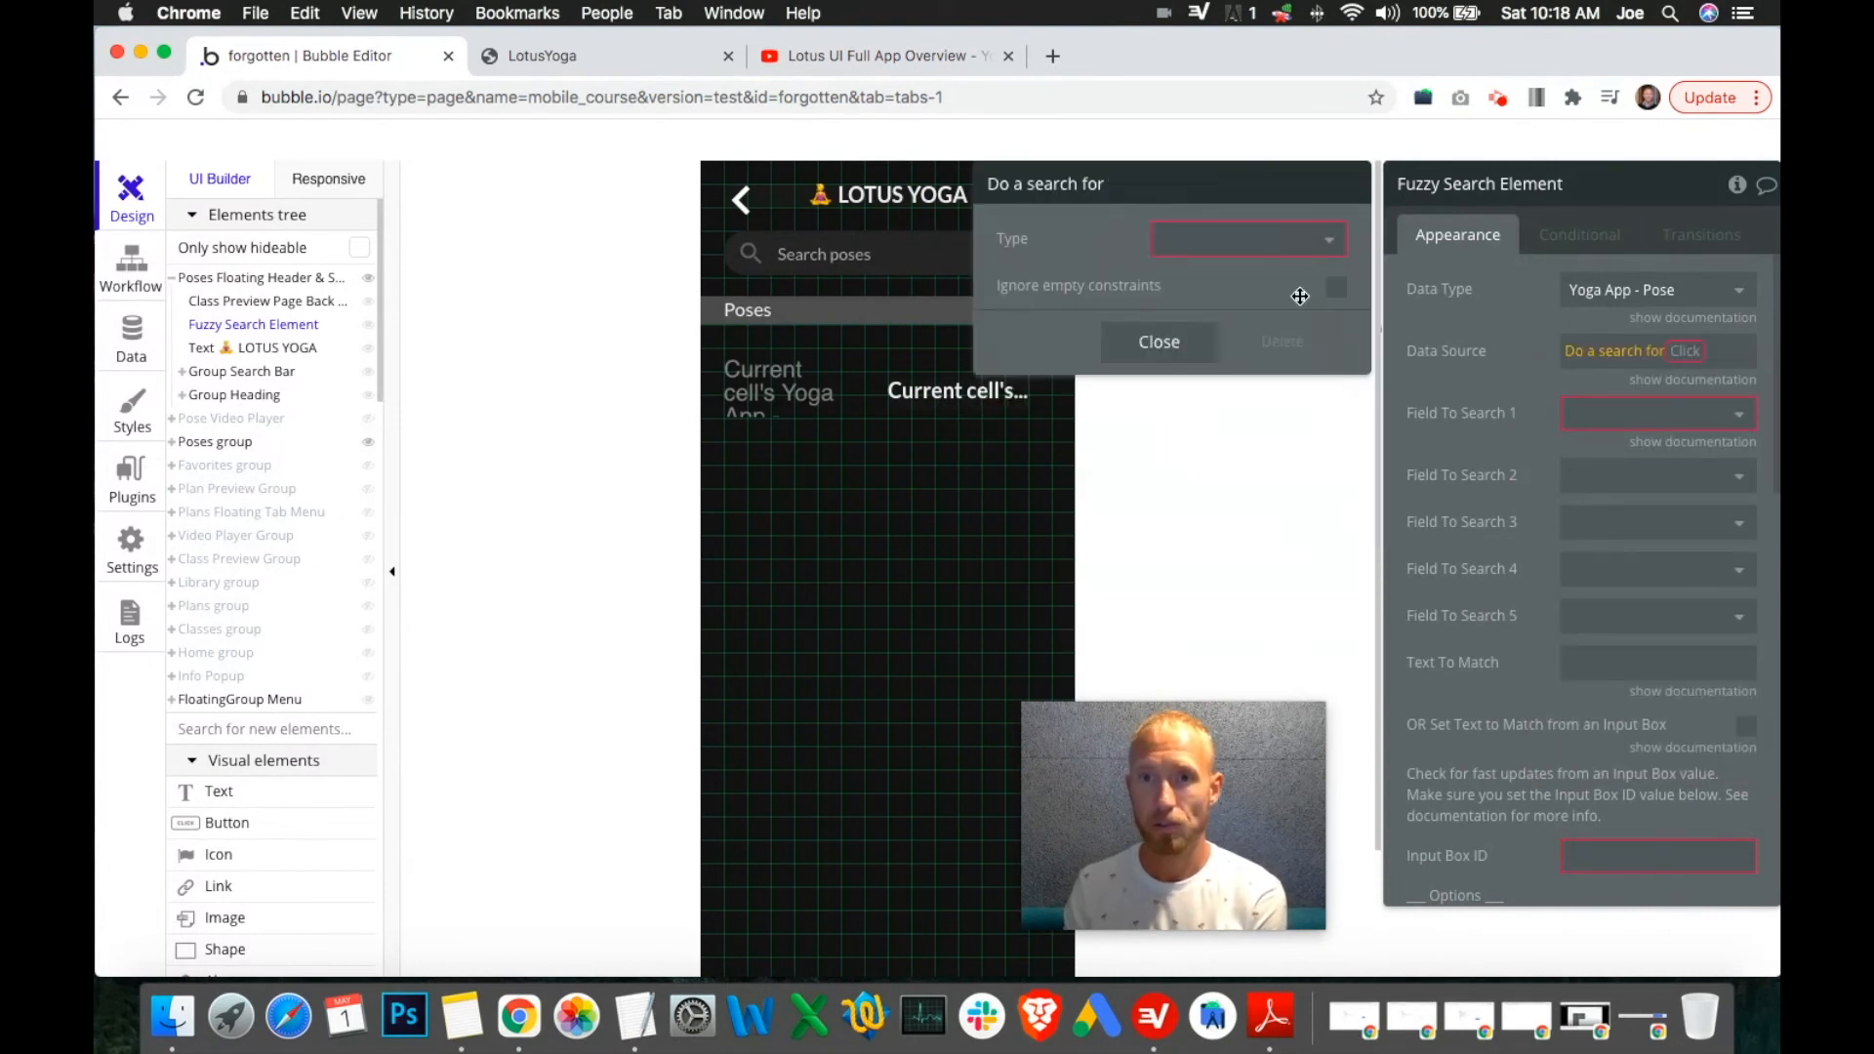
left_click(1284, 244)
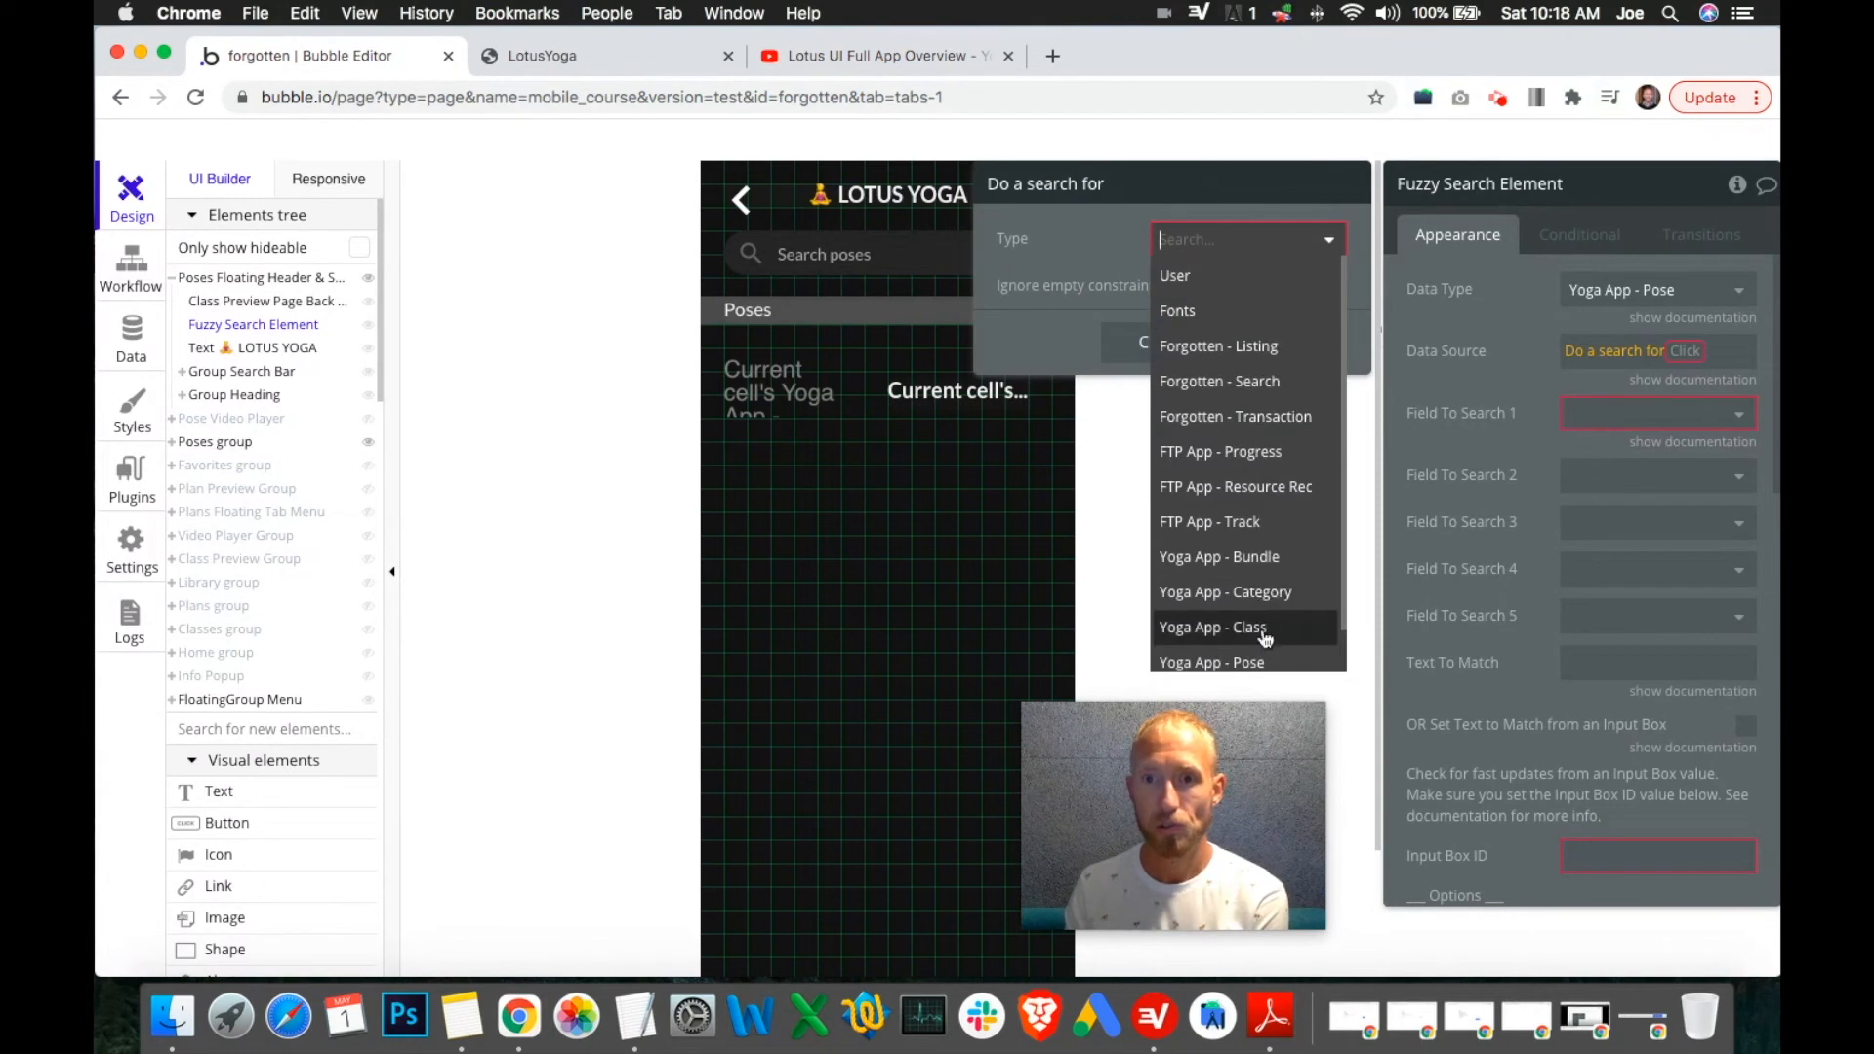
left_click(1263, 661)
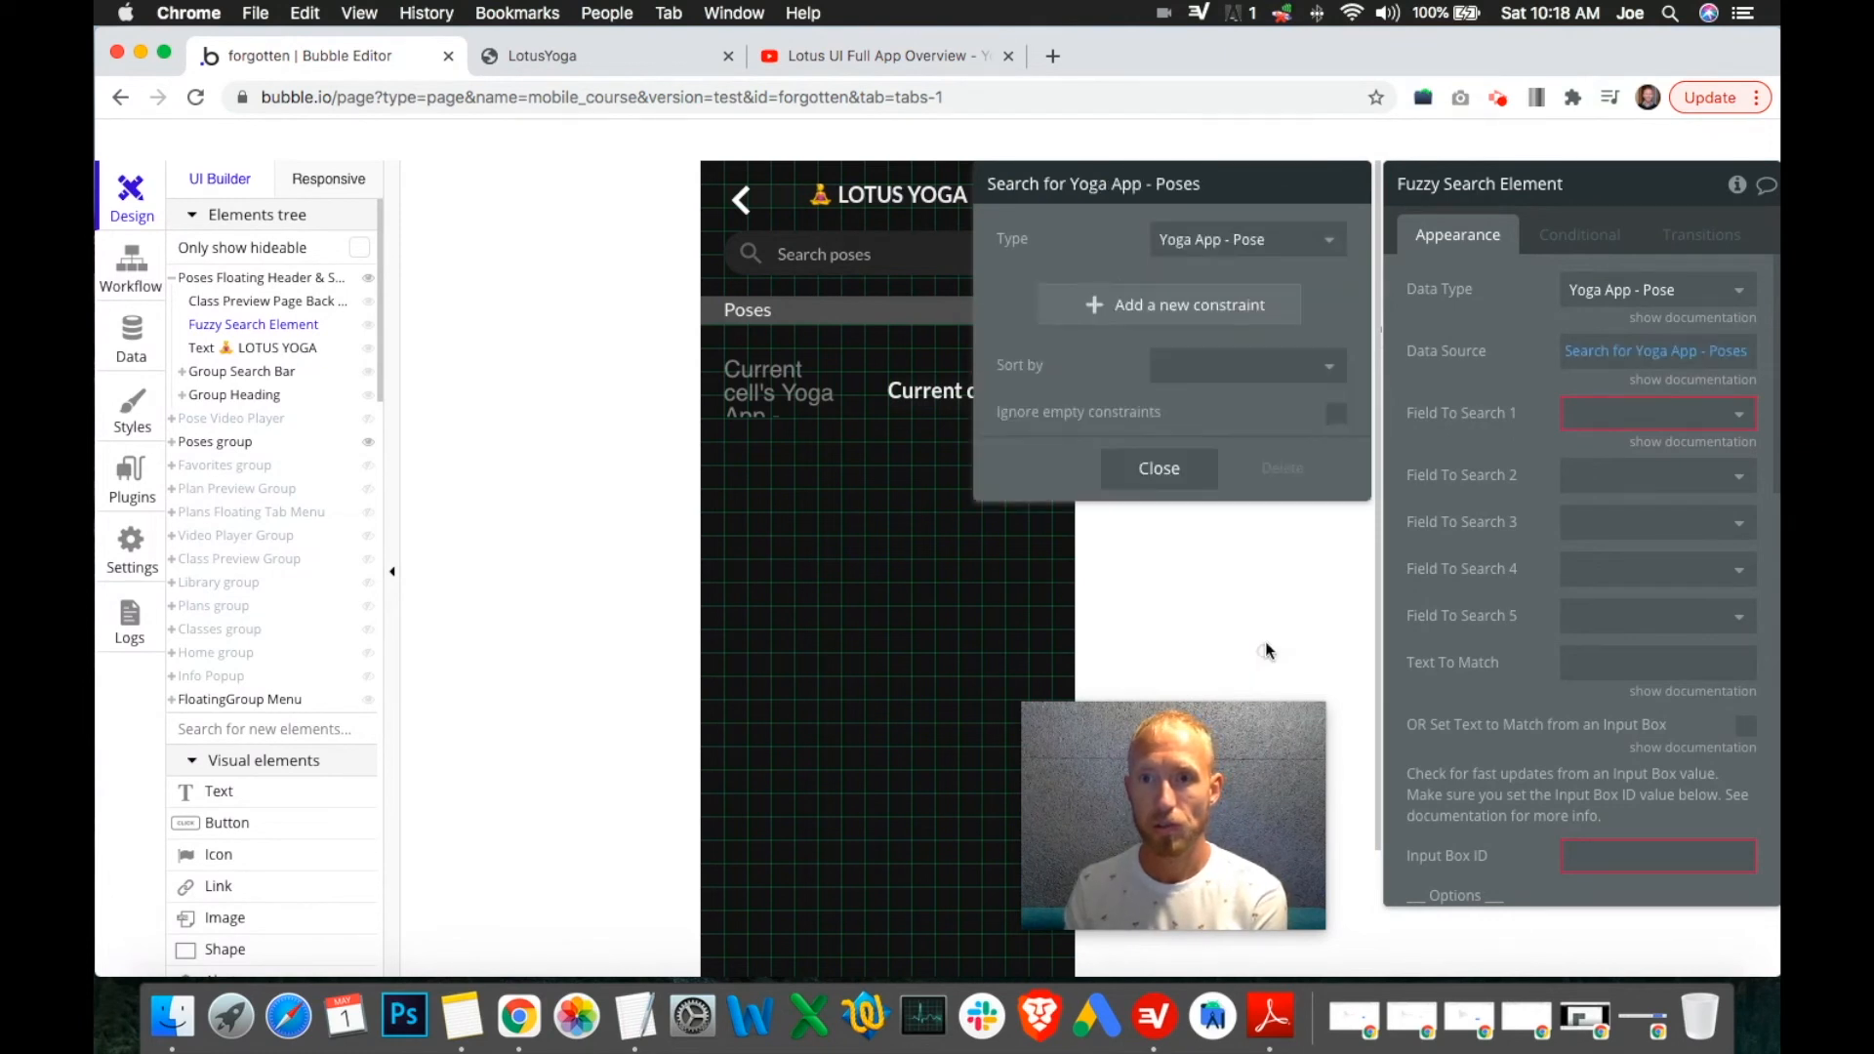
left_click(1188, 471)
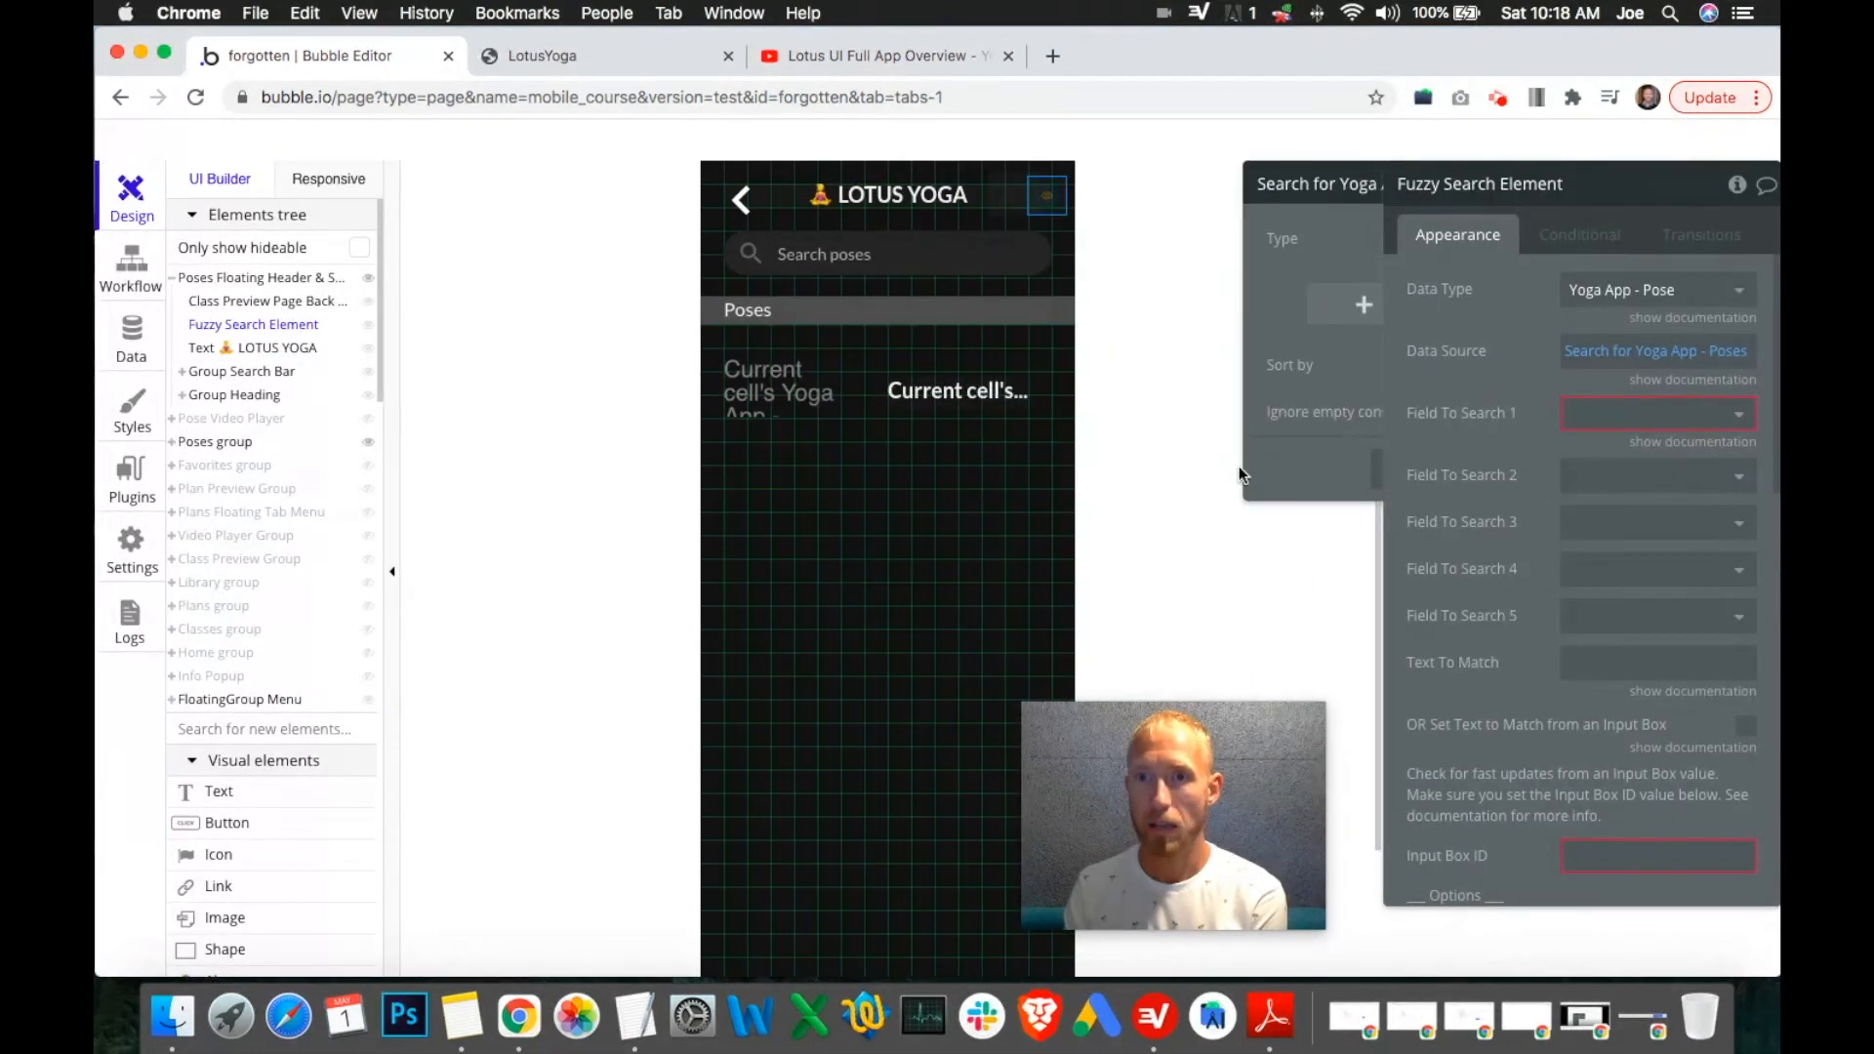
left_click(1687, 414)
left_click(1640, 451)
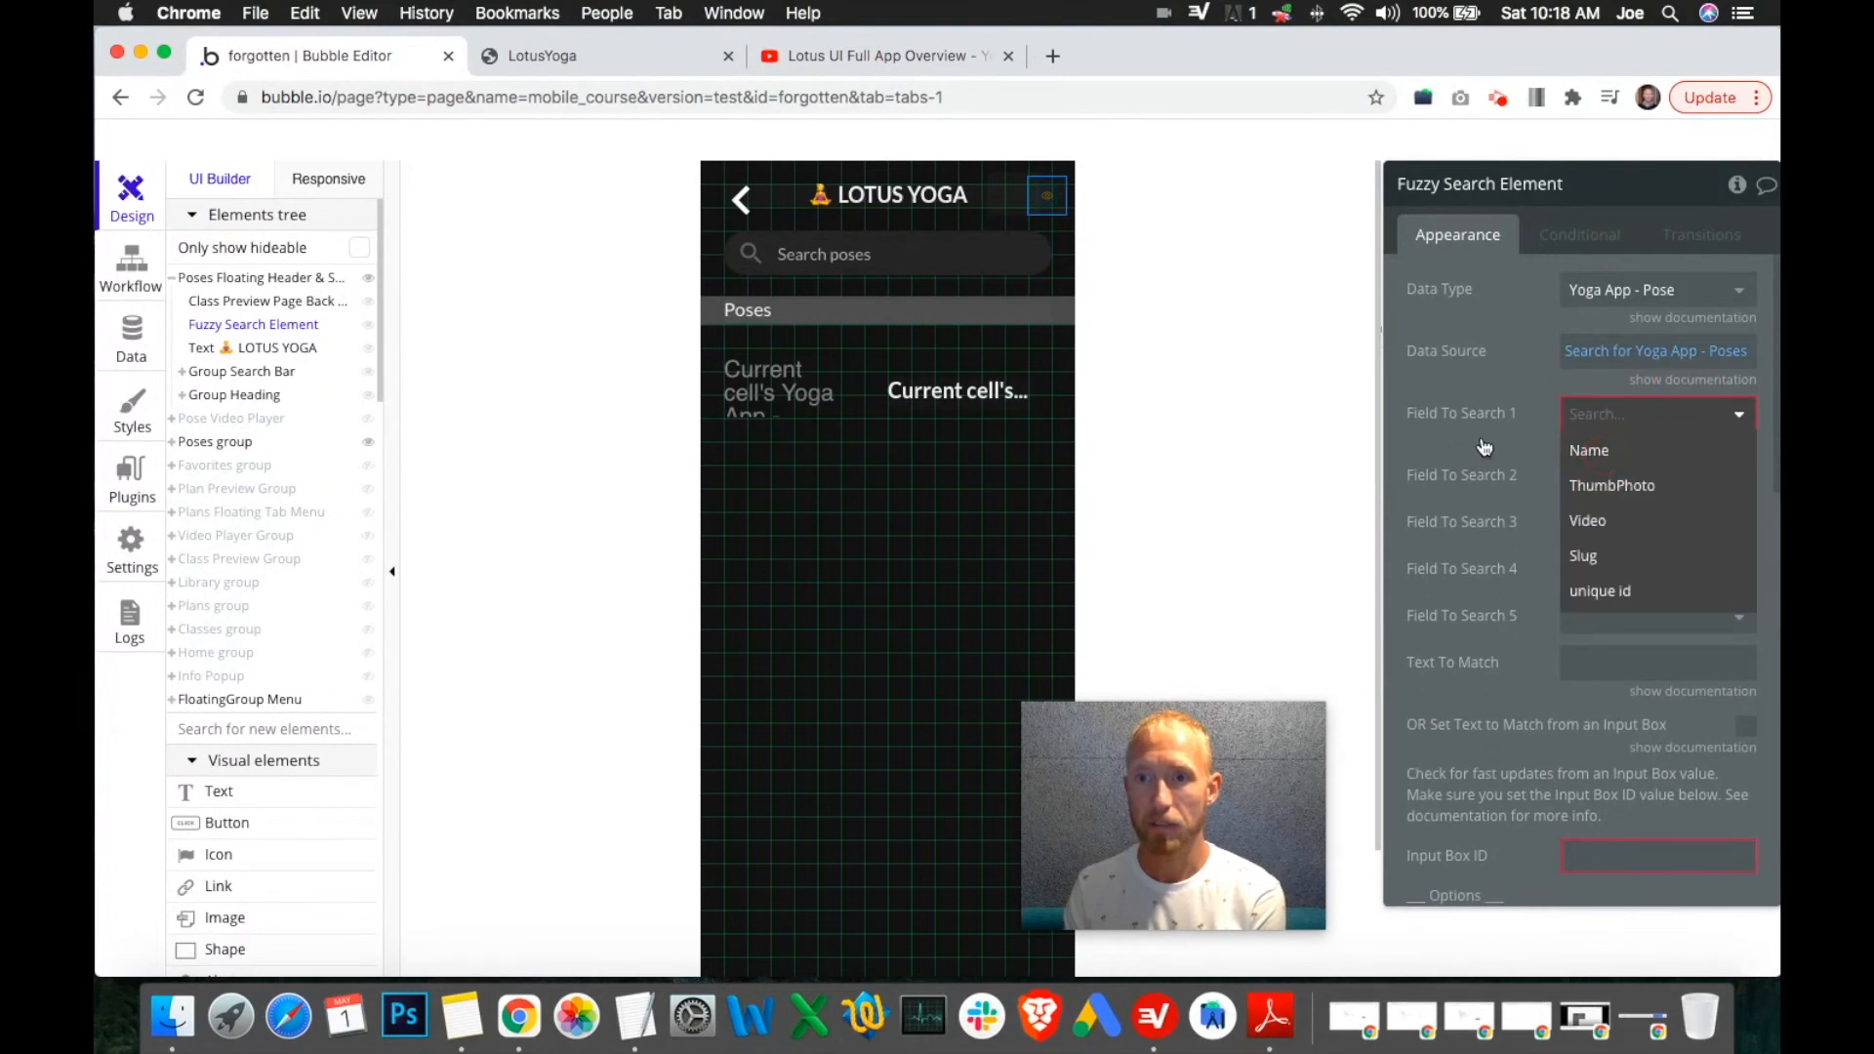
Enable setting the text to match from an input box for Fuzzy Search Element and open its Input Box ID for entry.
scroll(1493, 450, "down", 2)
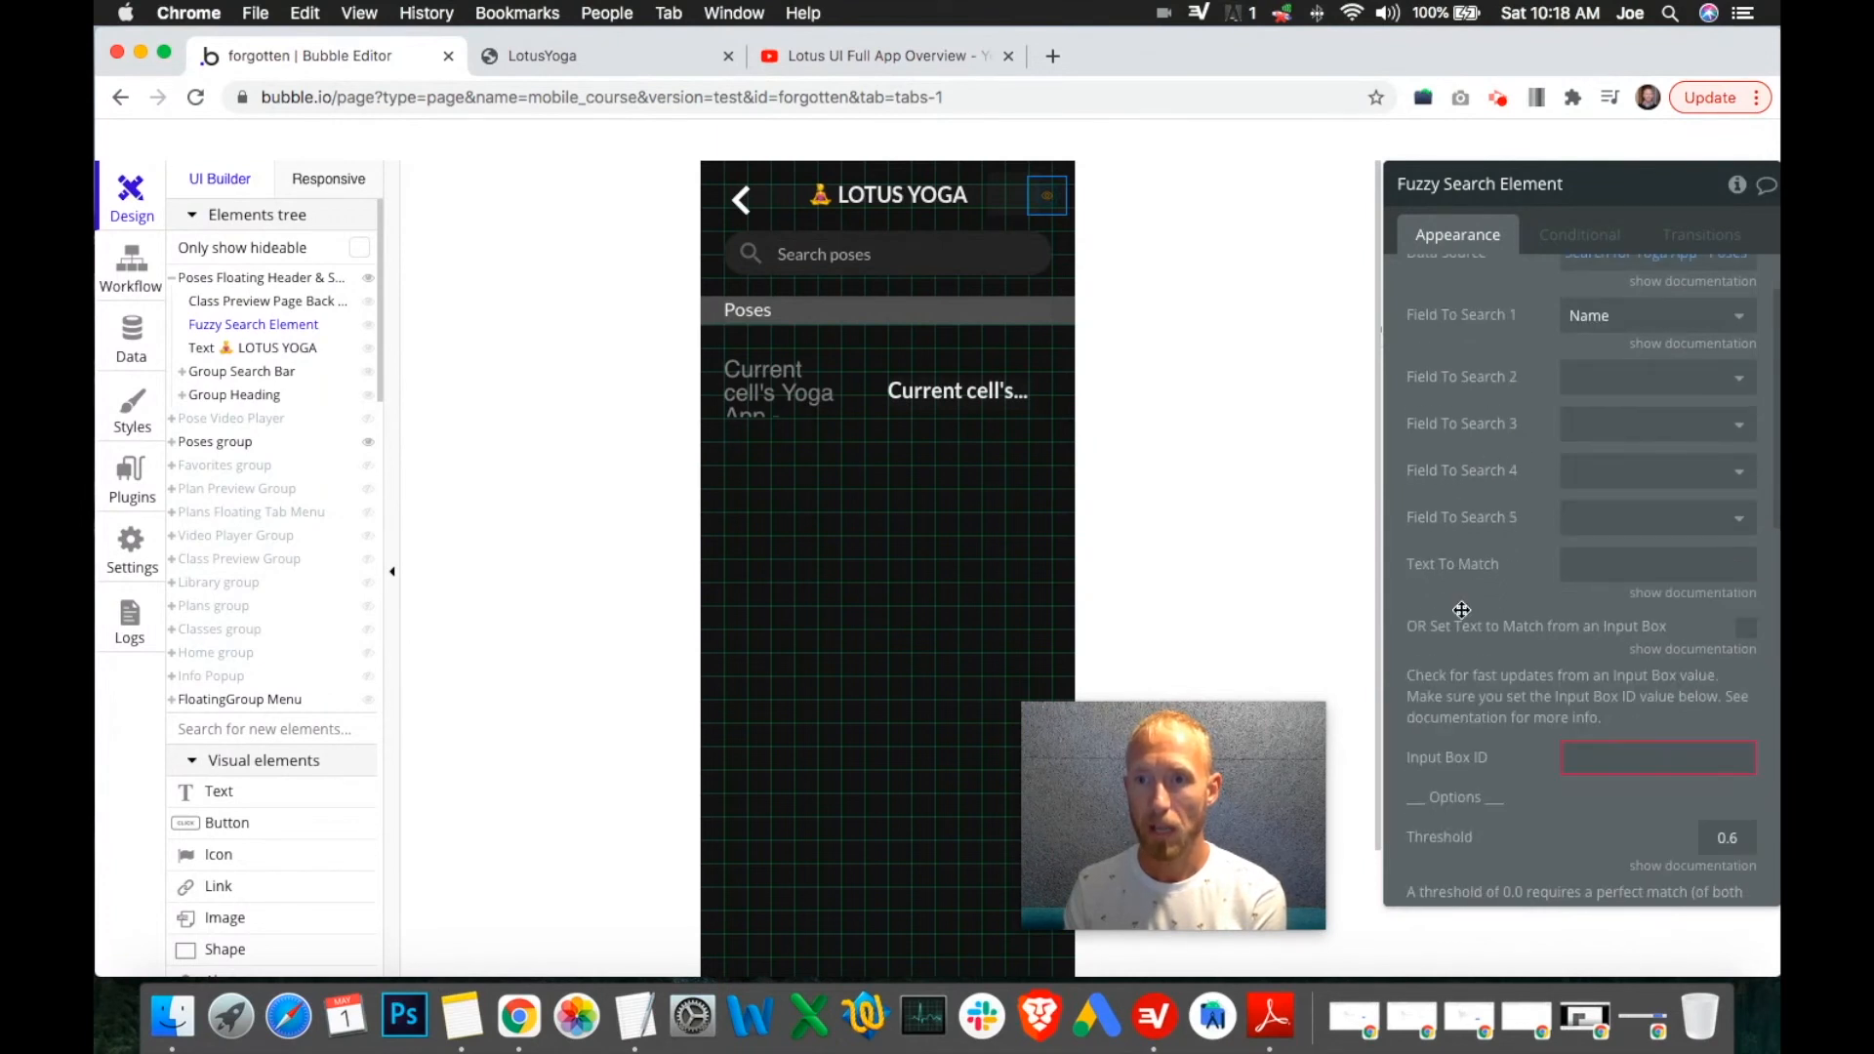
scroll(1461, 610, "down", 1)
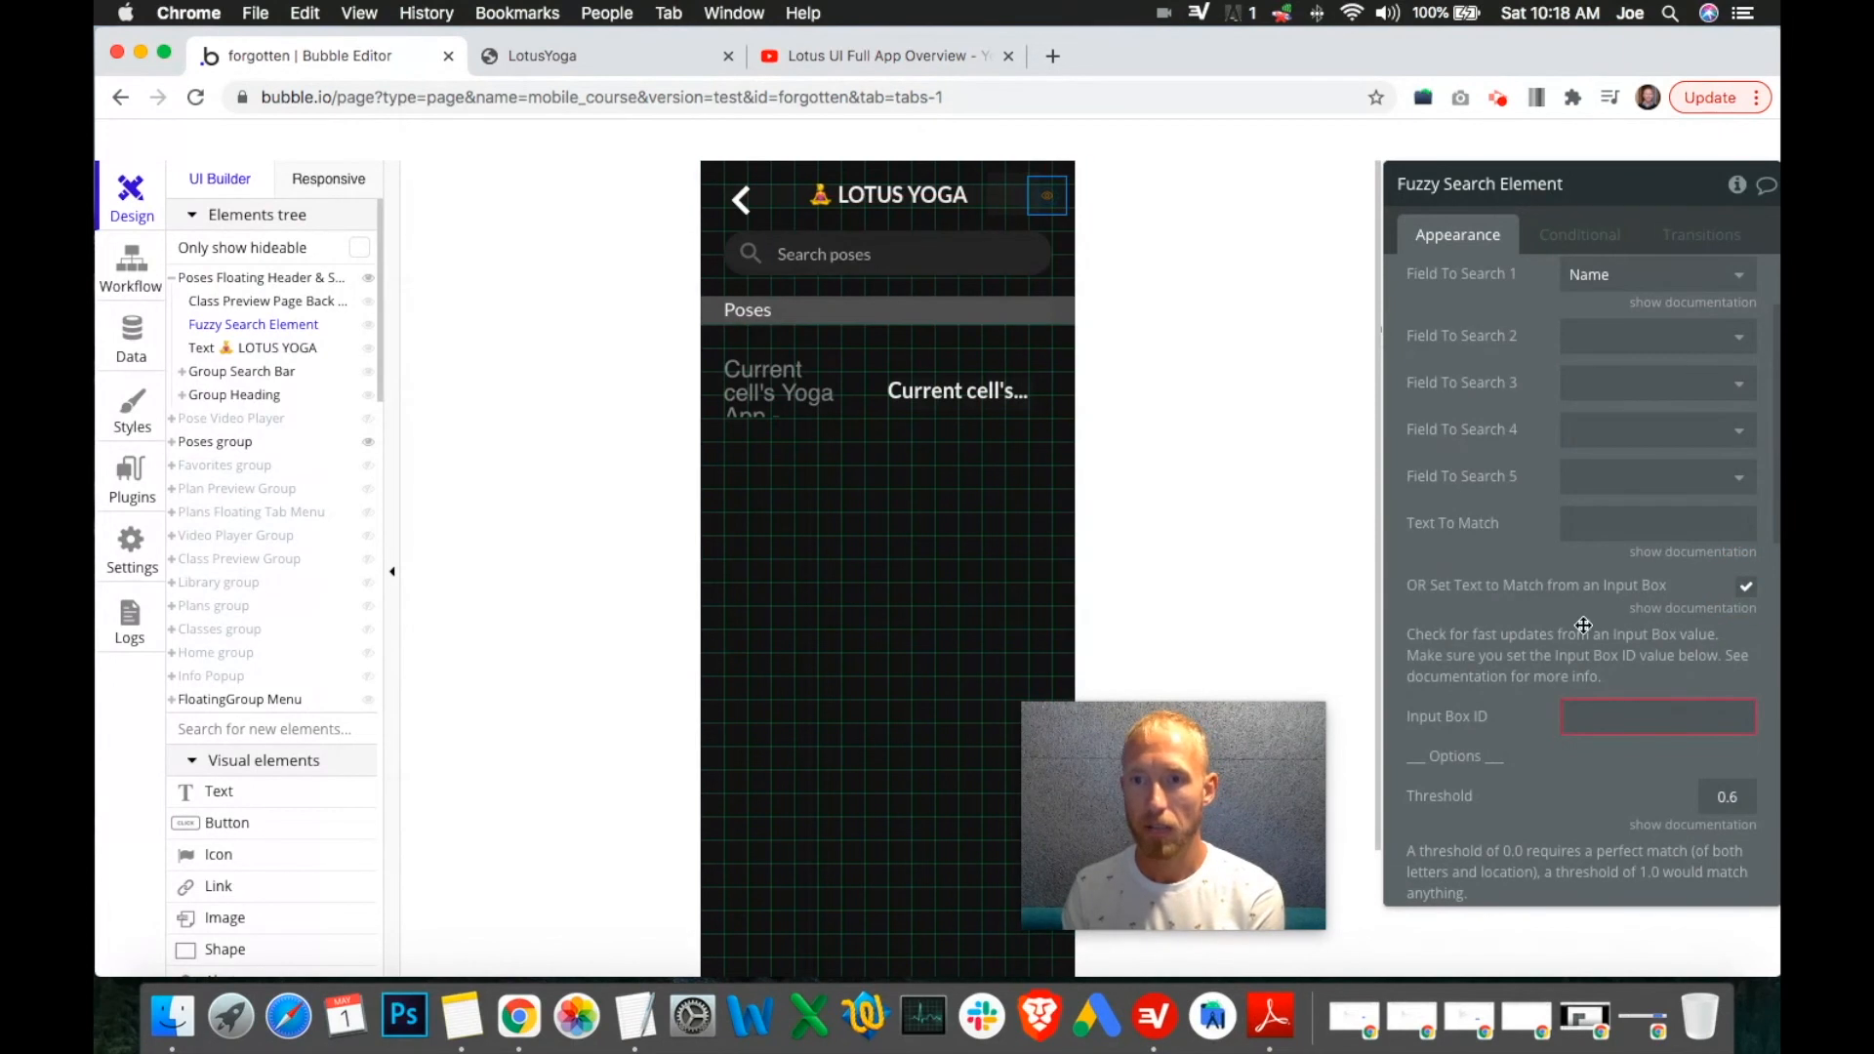
left_click(1570, 716)
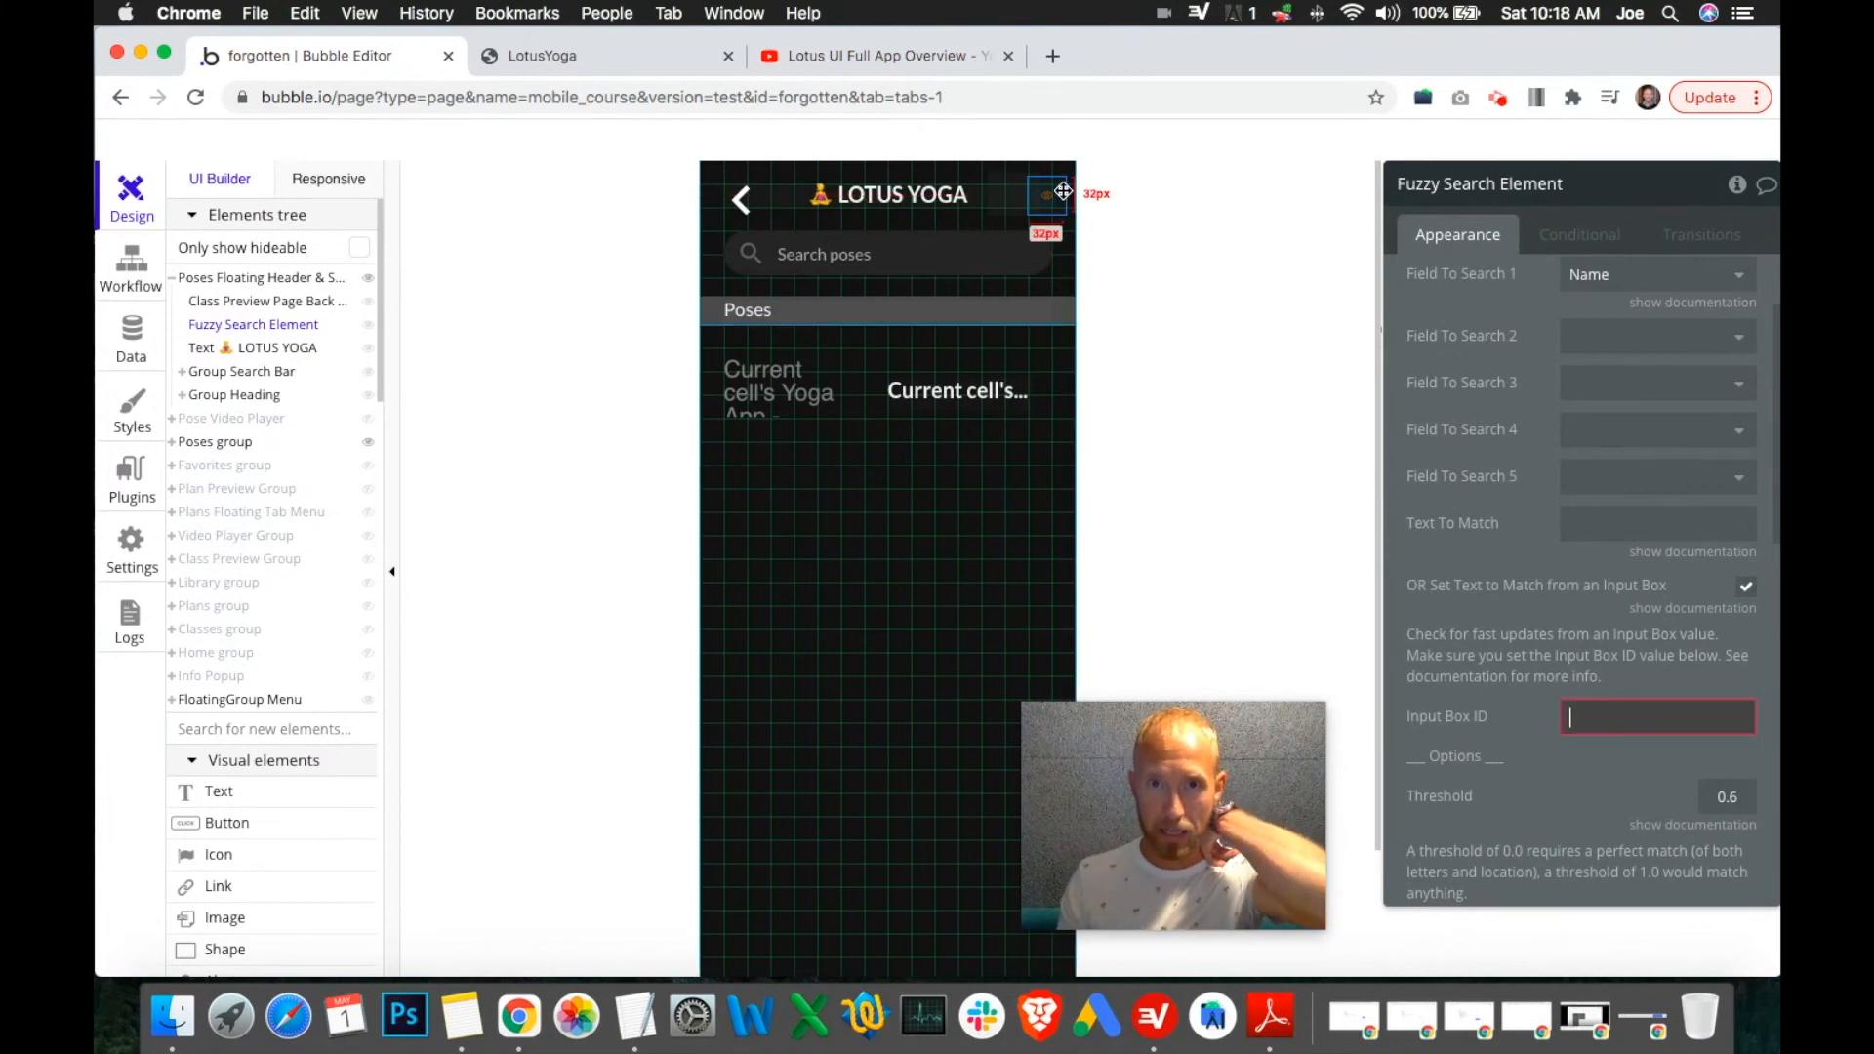
Select the Search poses input and locate its ID Attribute property.
left_click(914, 262)
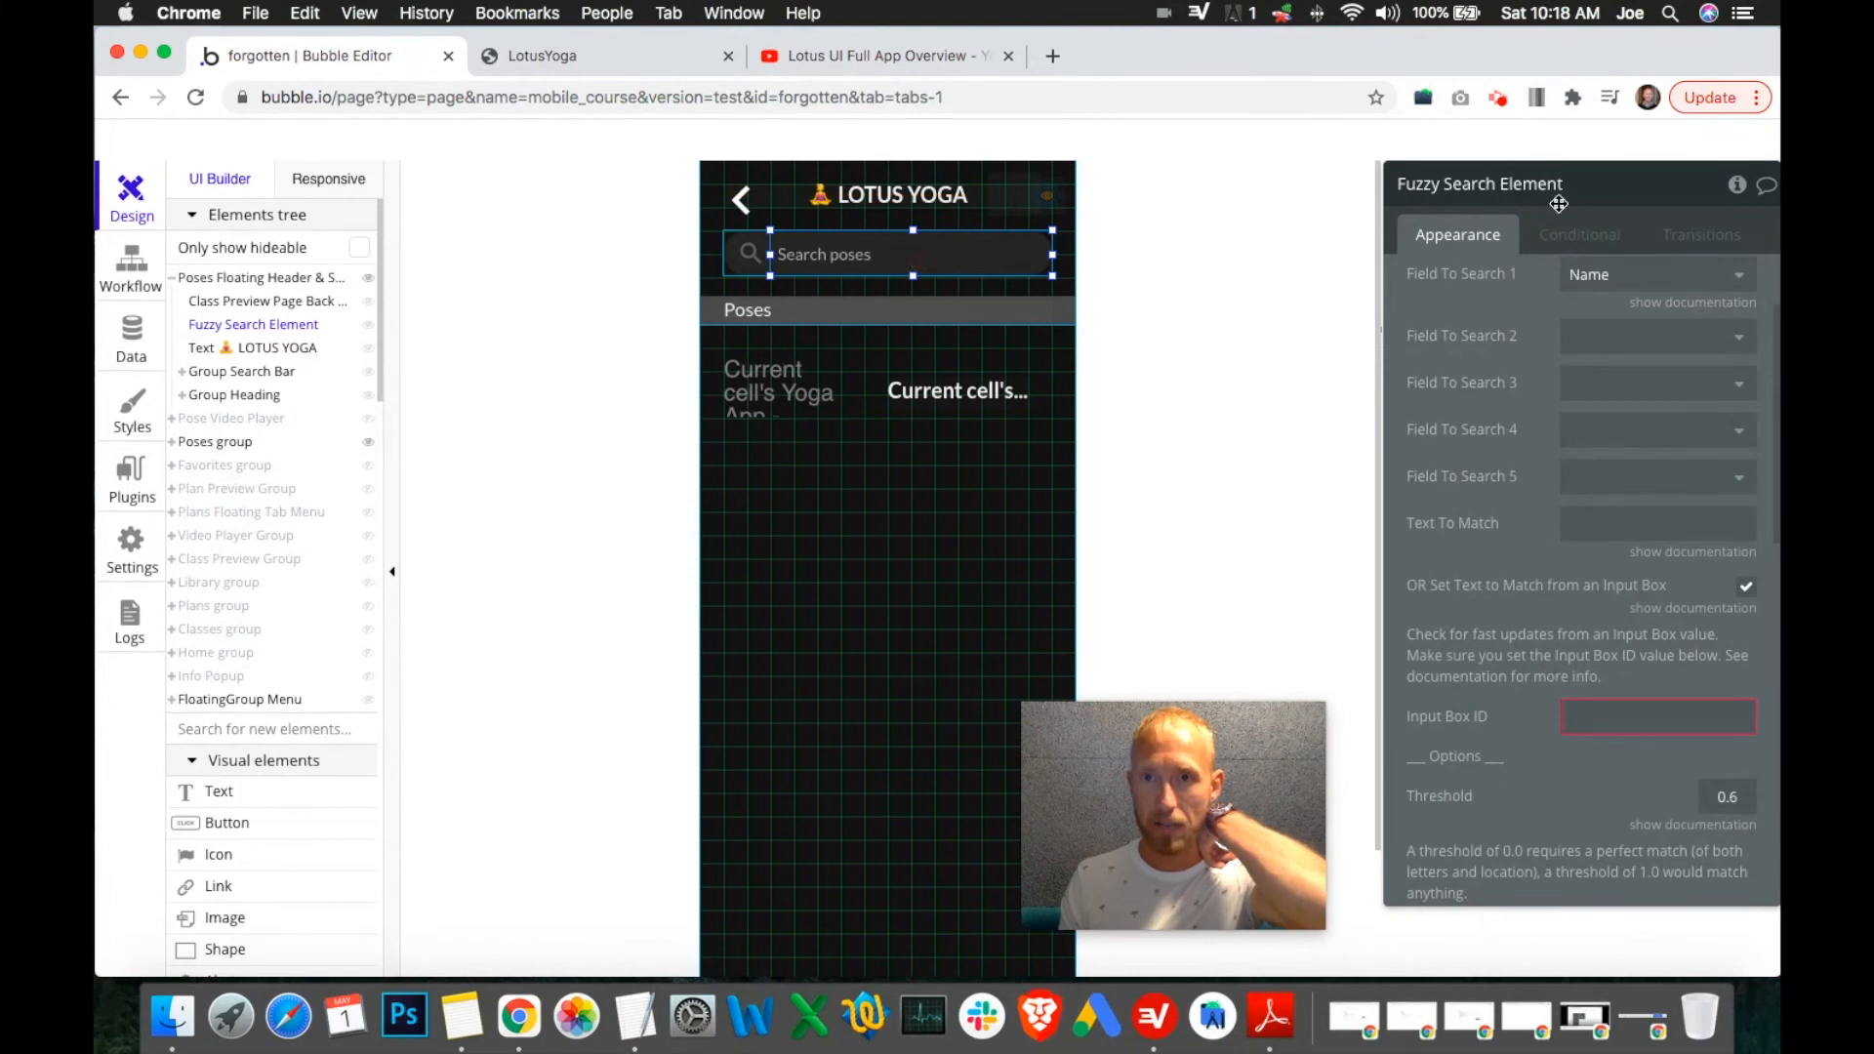
scroll(1543, 385, "down", 10)
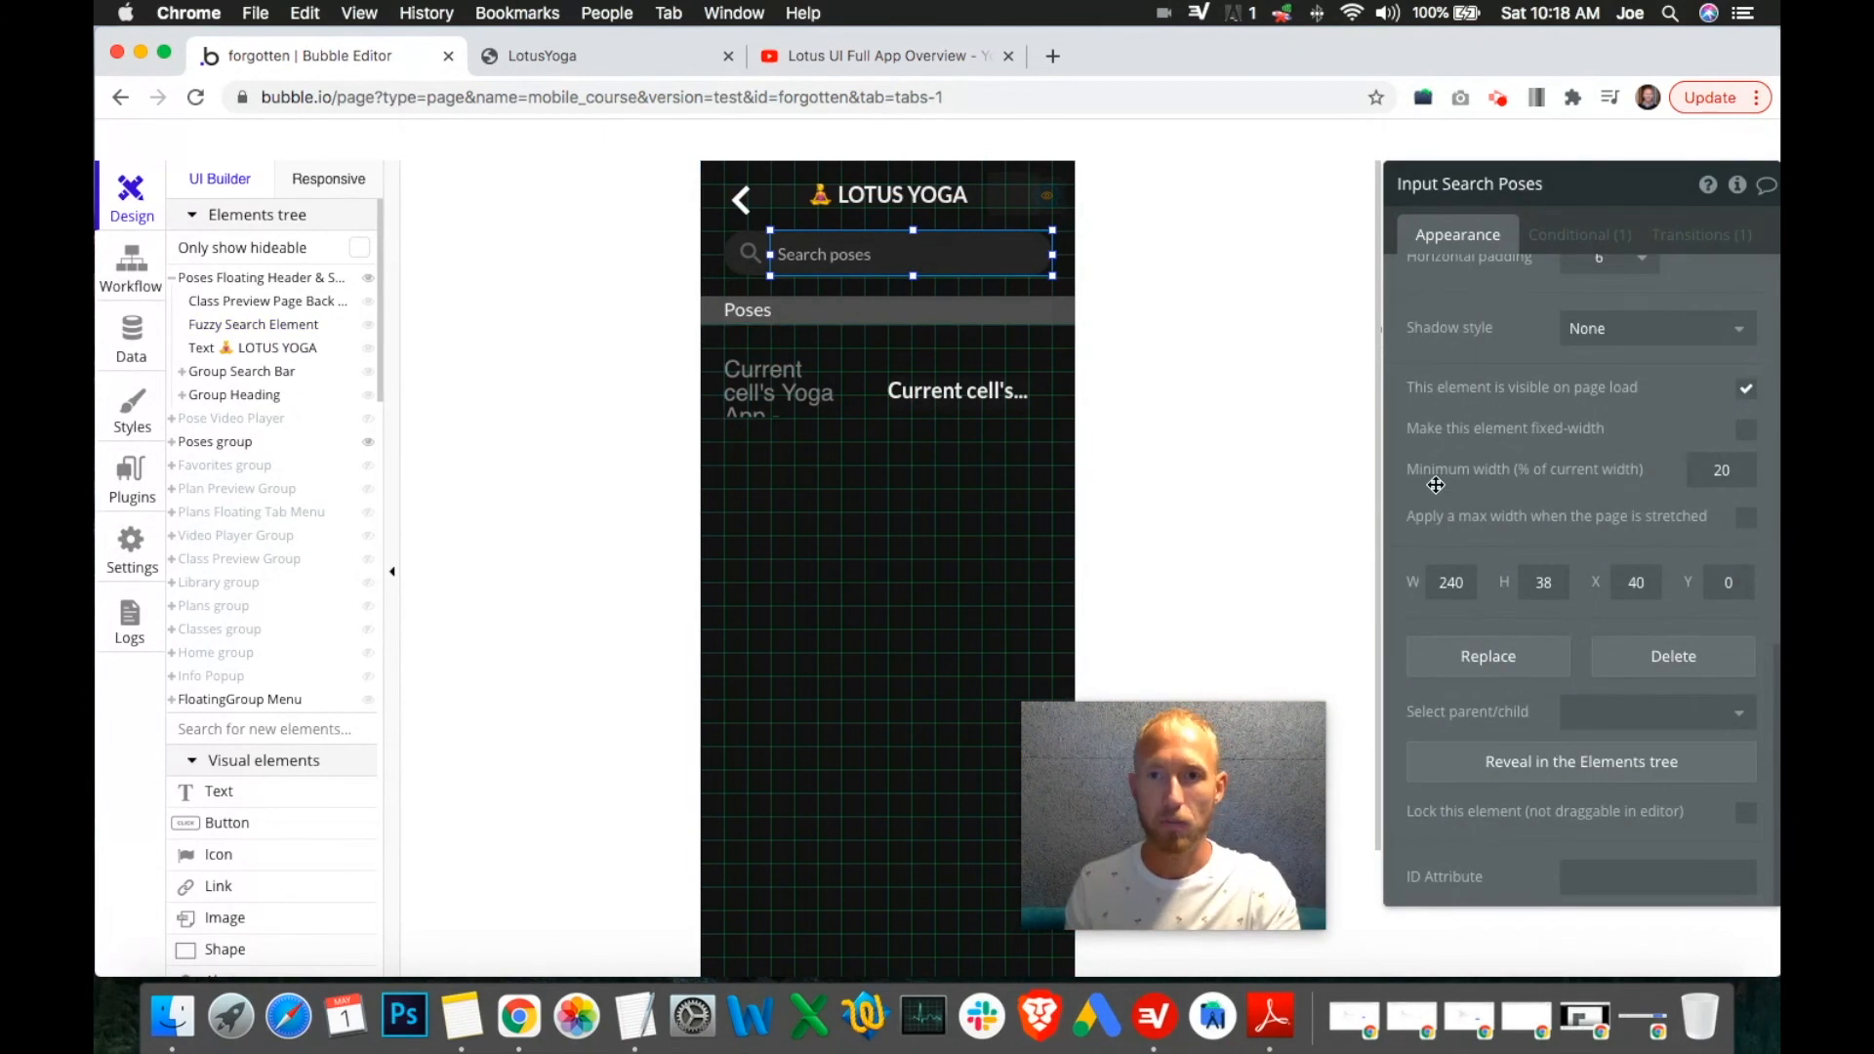
left_click(1428, 873)
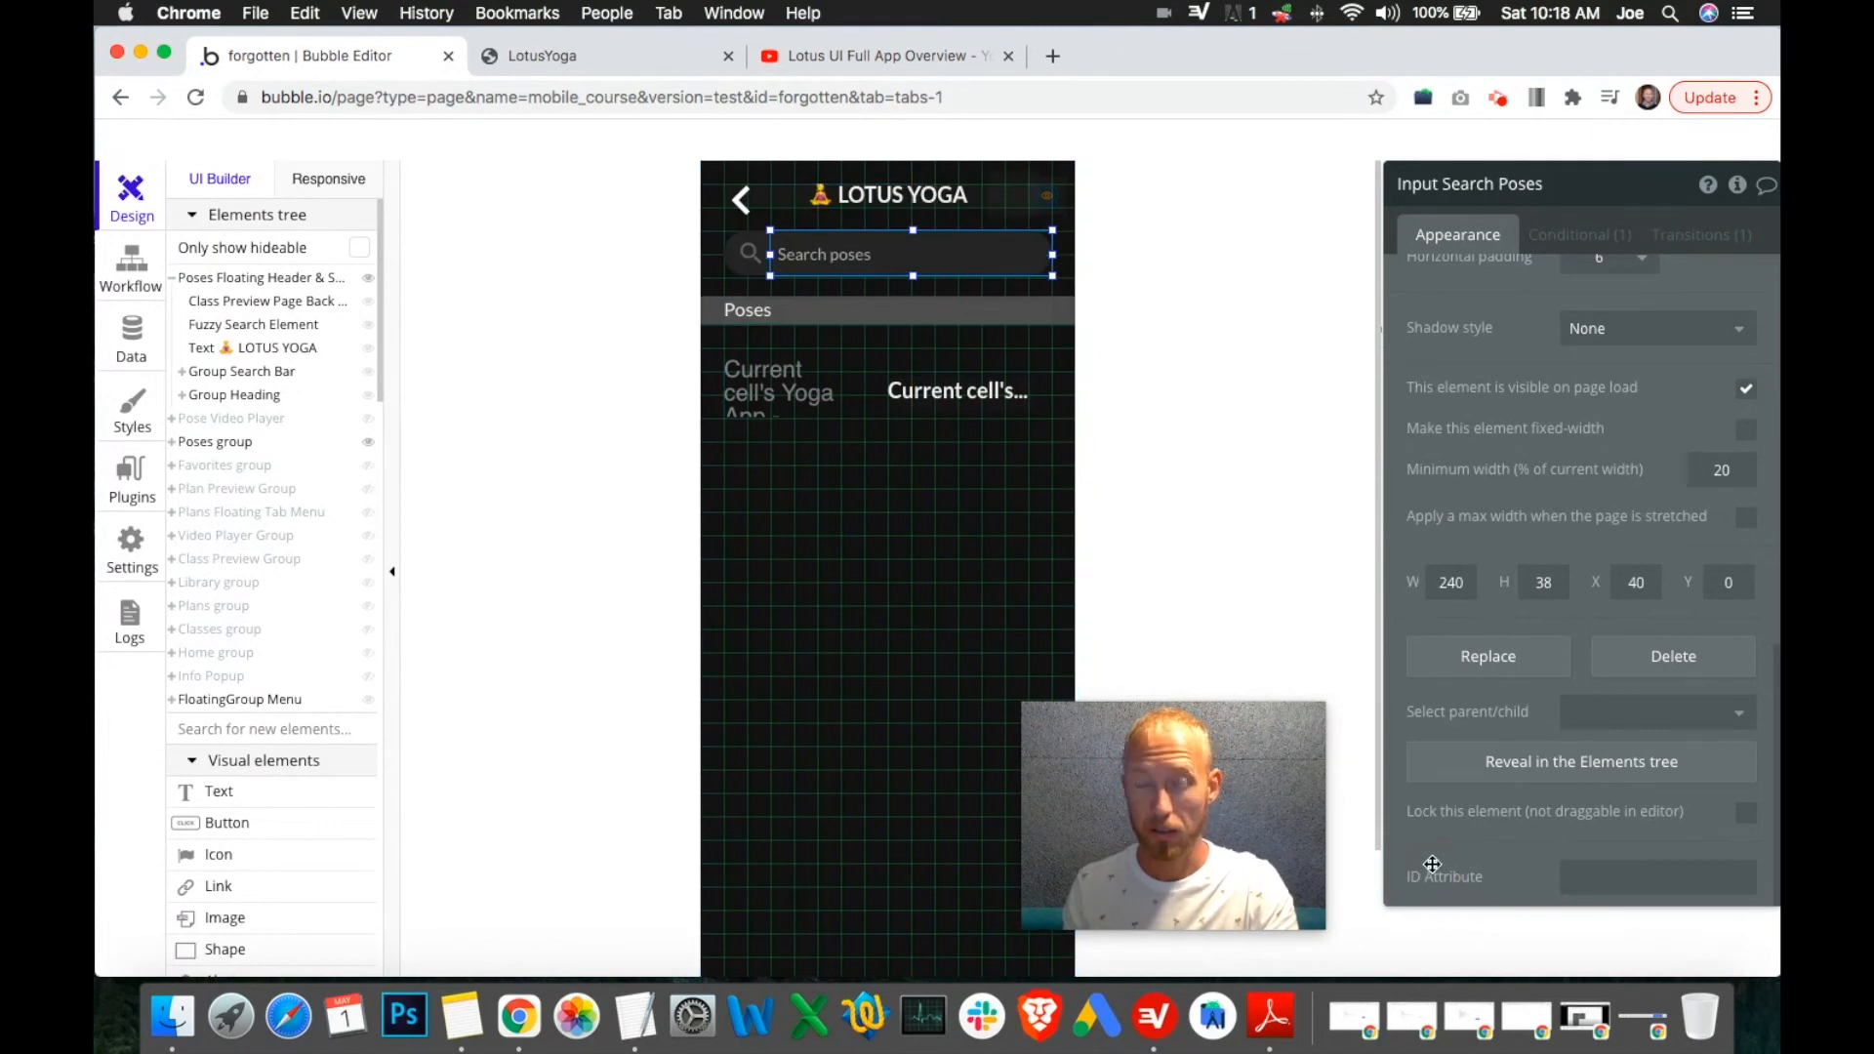
left_click(1521, 879)
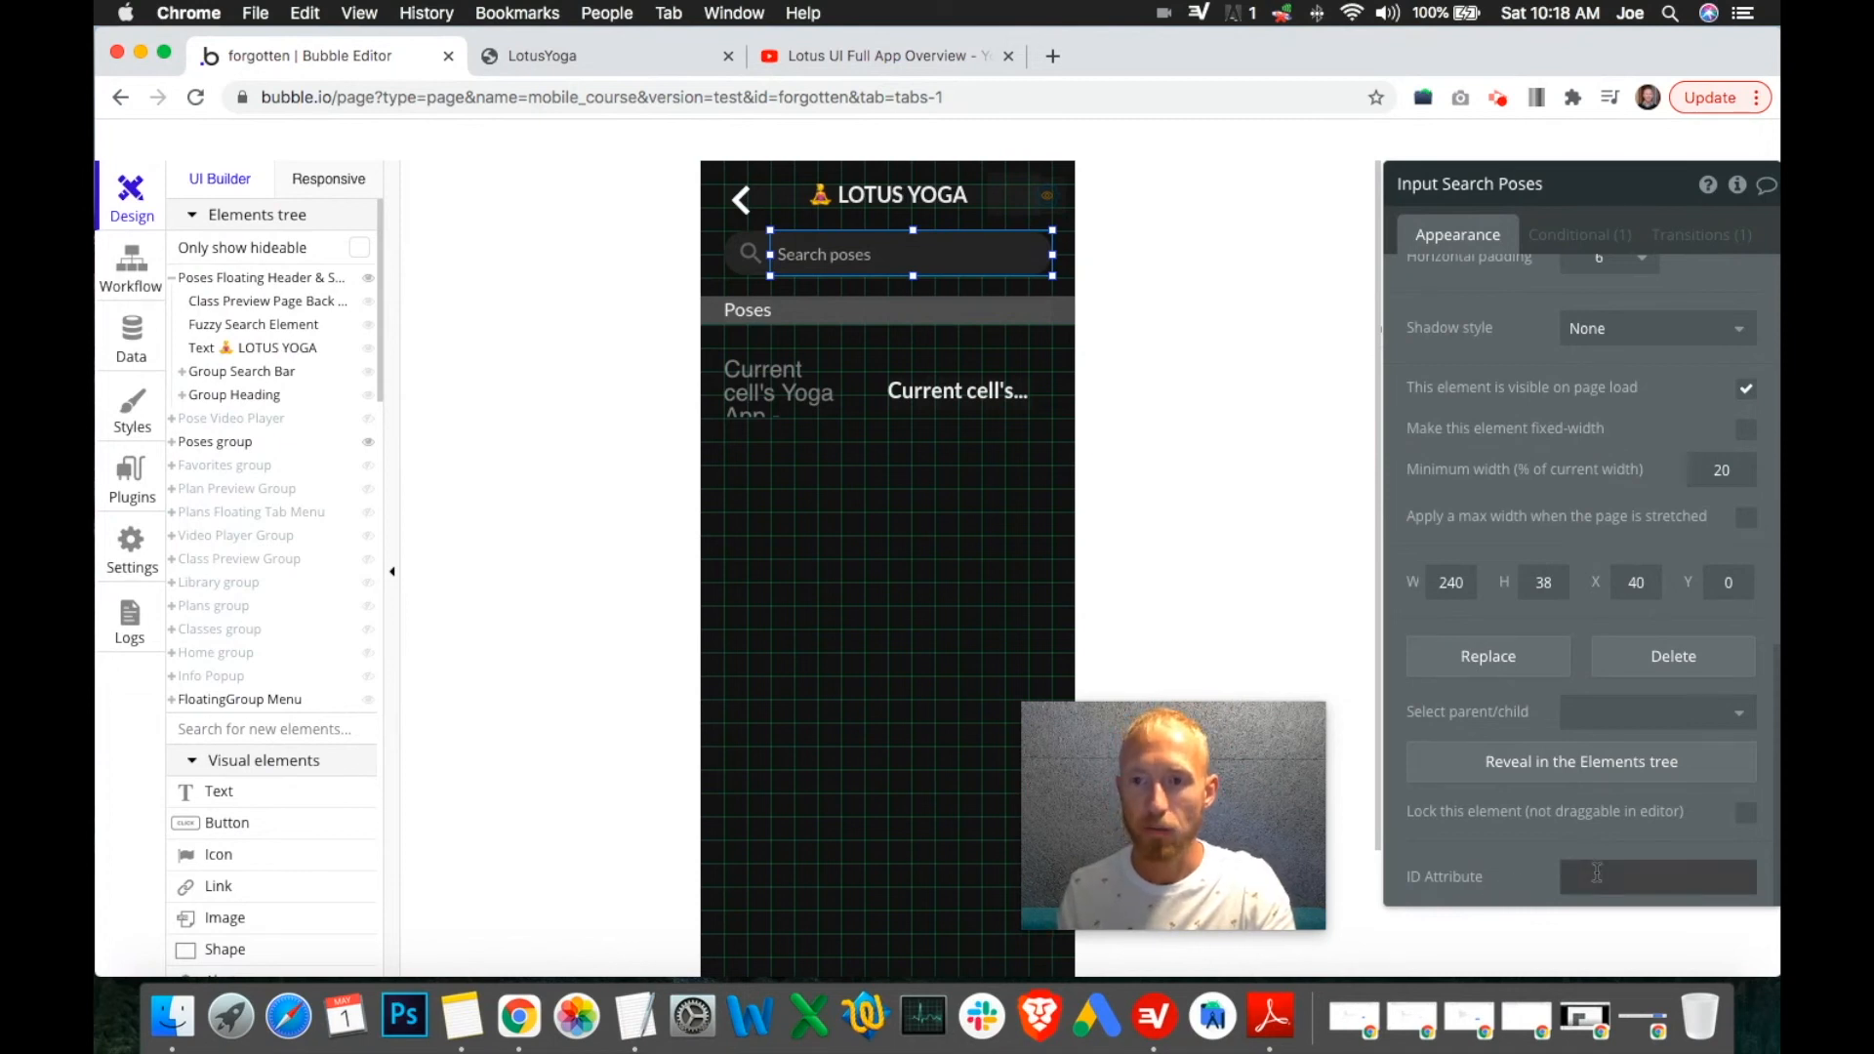
left_click(1559, 875)
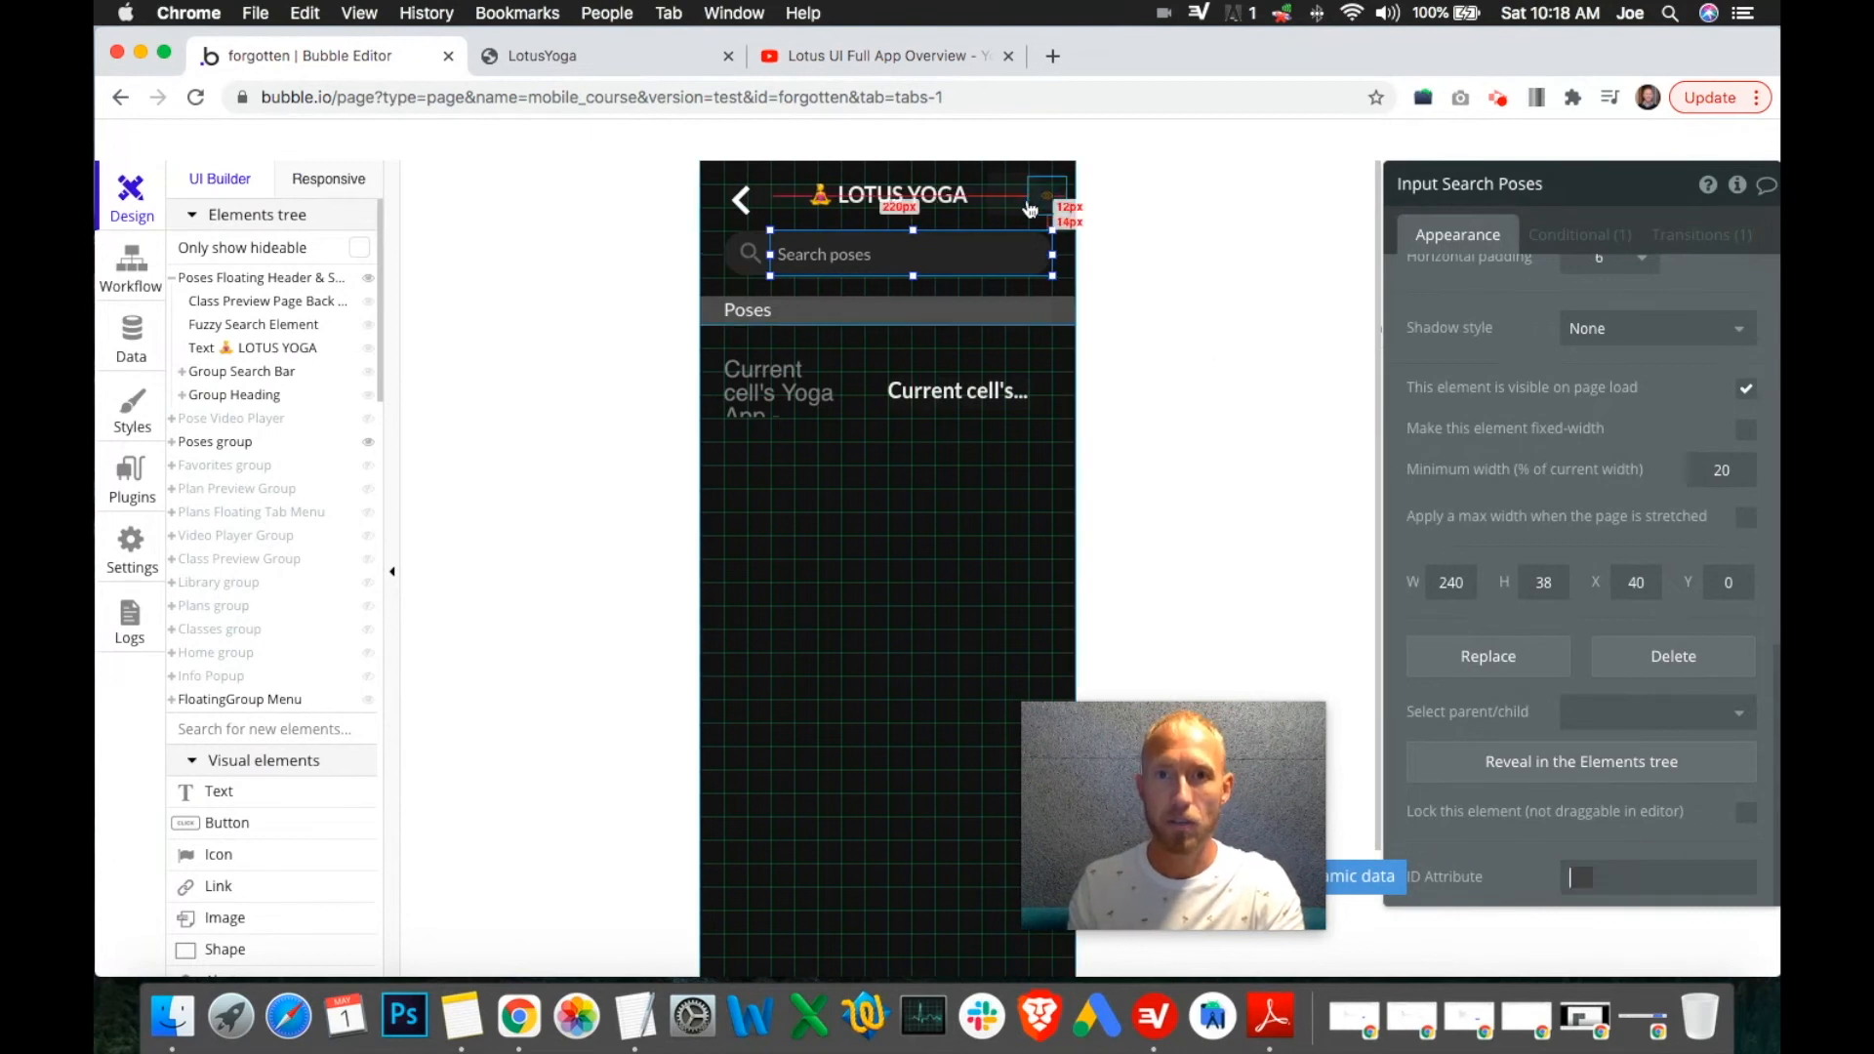
Check the app's general settings for the option that exposes an ID attribute on HTML elements.
left_click(134, 542)
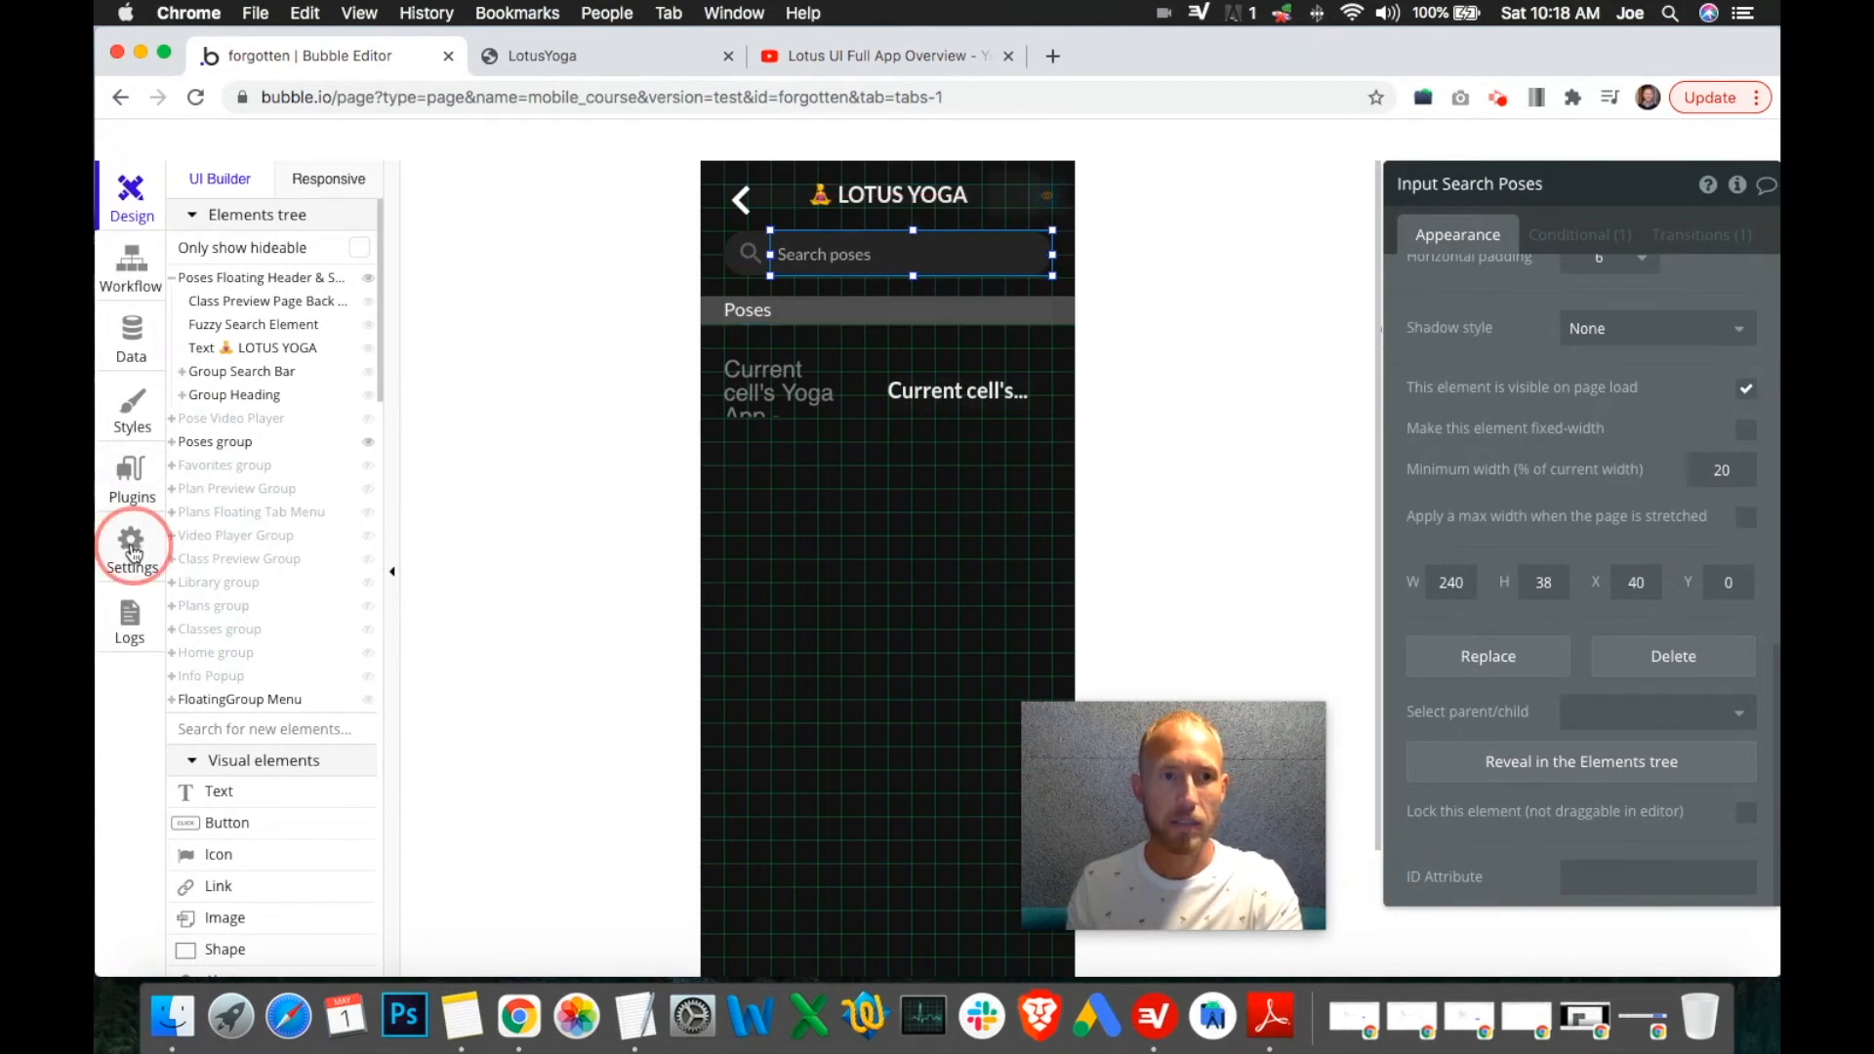
left_click(422, 233)
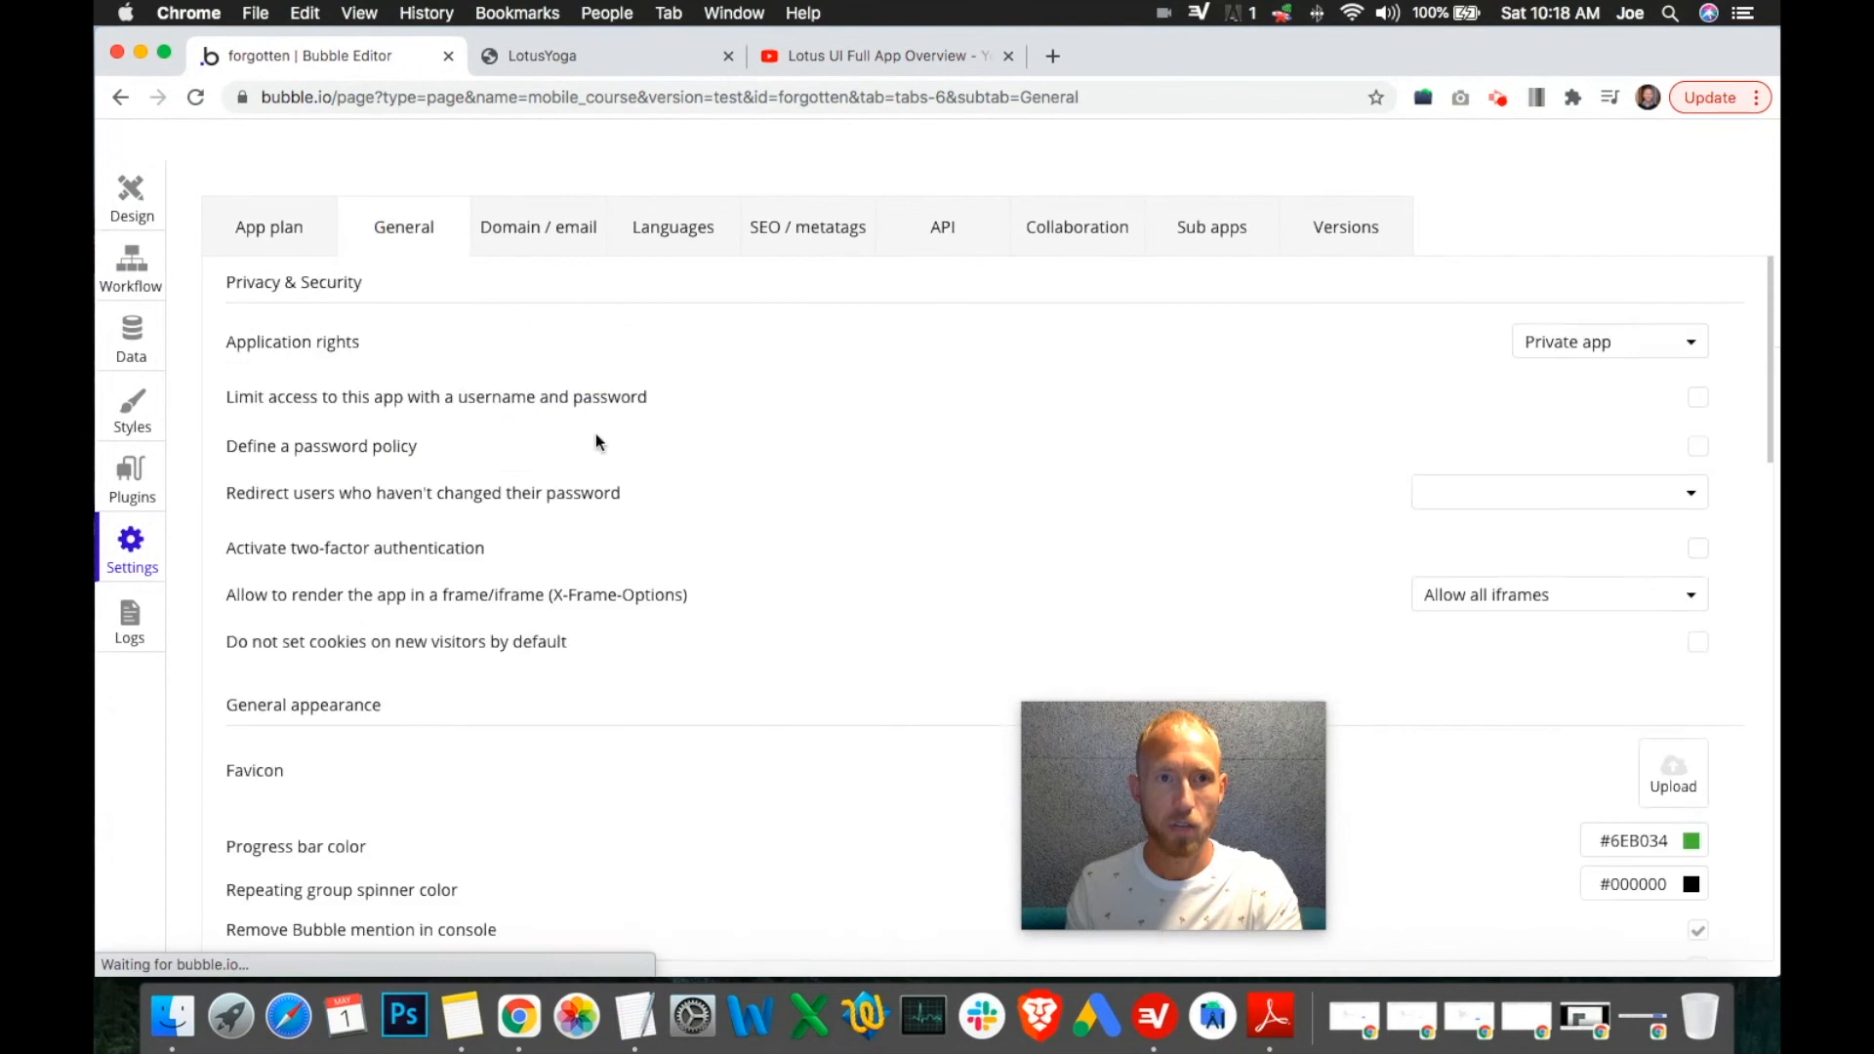
scroll(766, 615, "down", 10)
scroll(486, 545, "up", 2)
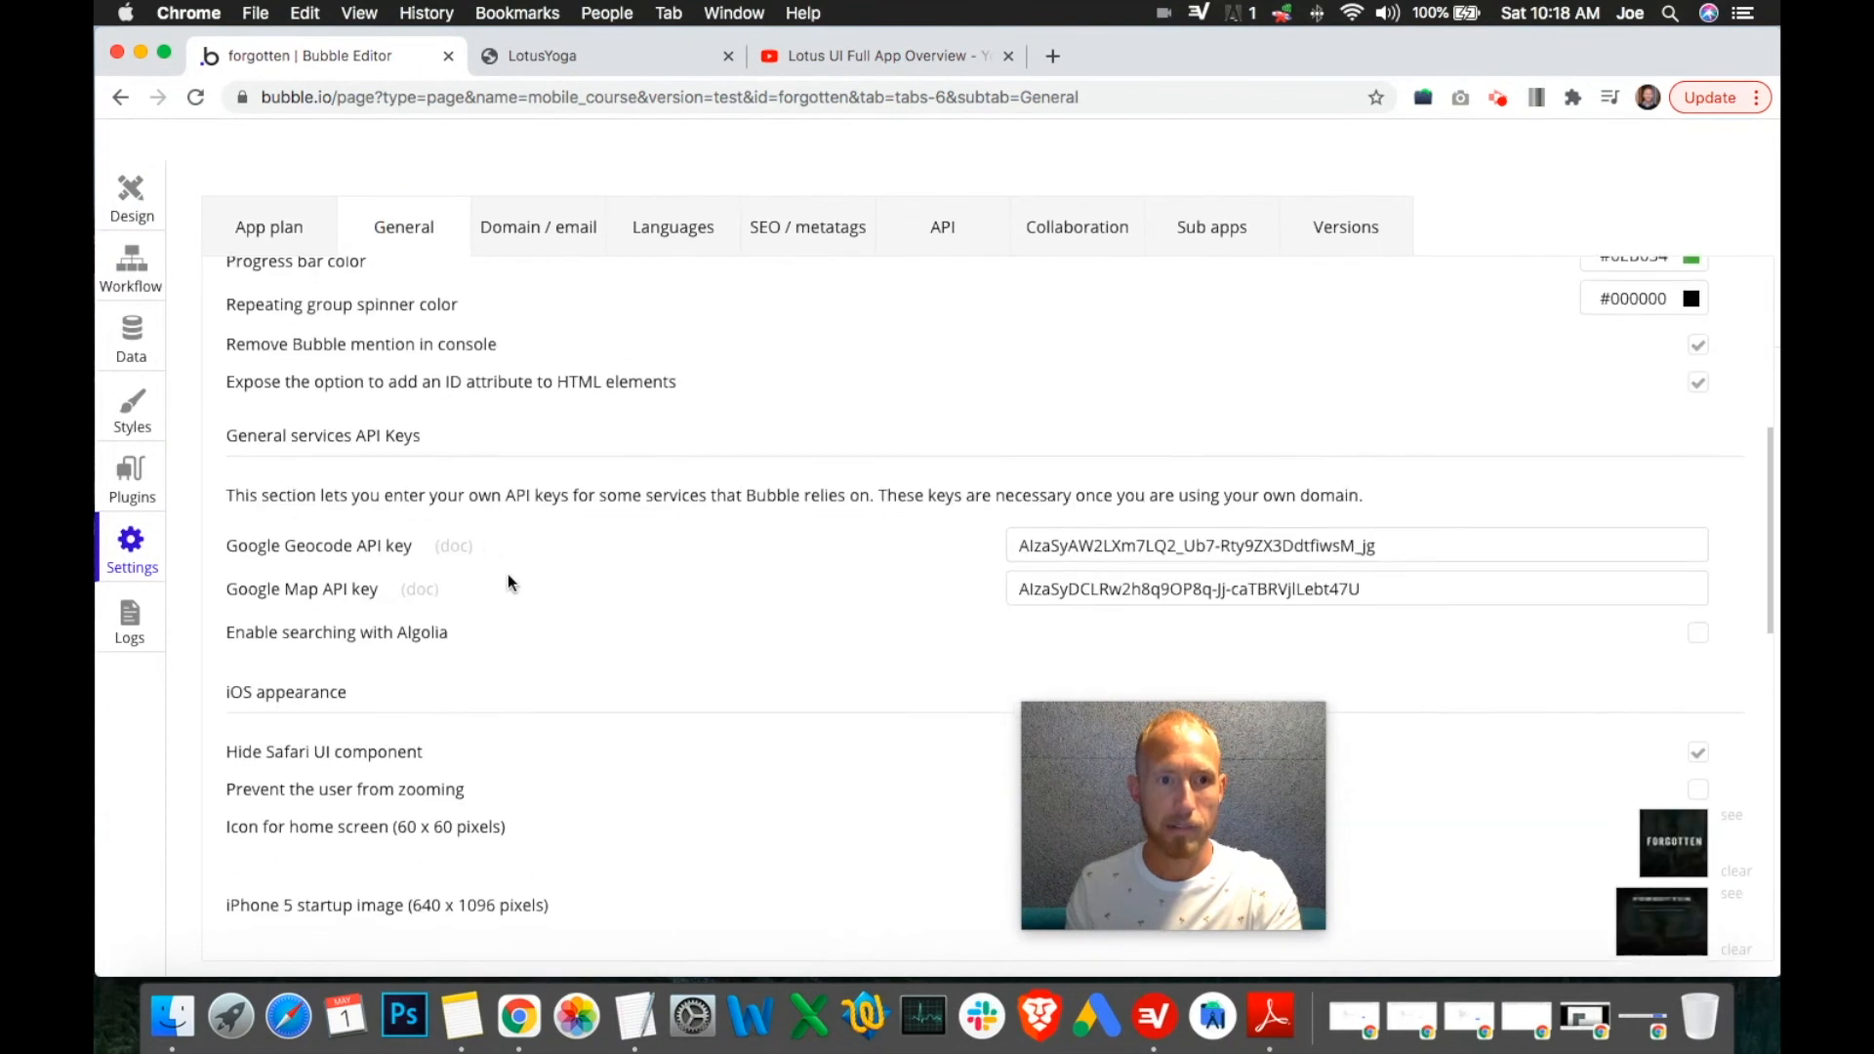
scroll(508, 574, "down", 5)
scroll(527, 576, "down", 5)
scroll(554, 576, "up", 10)
scroll(569, 568, "up", 6)
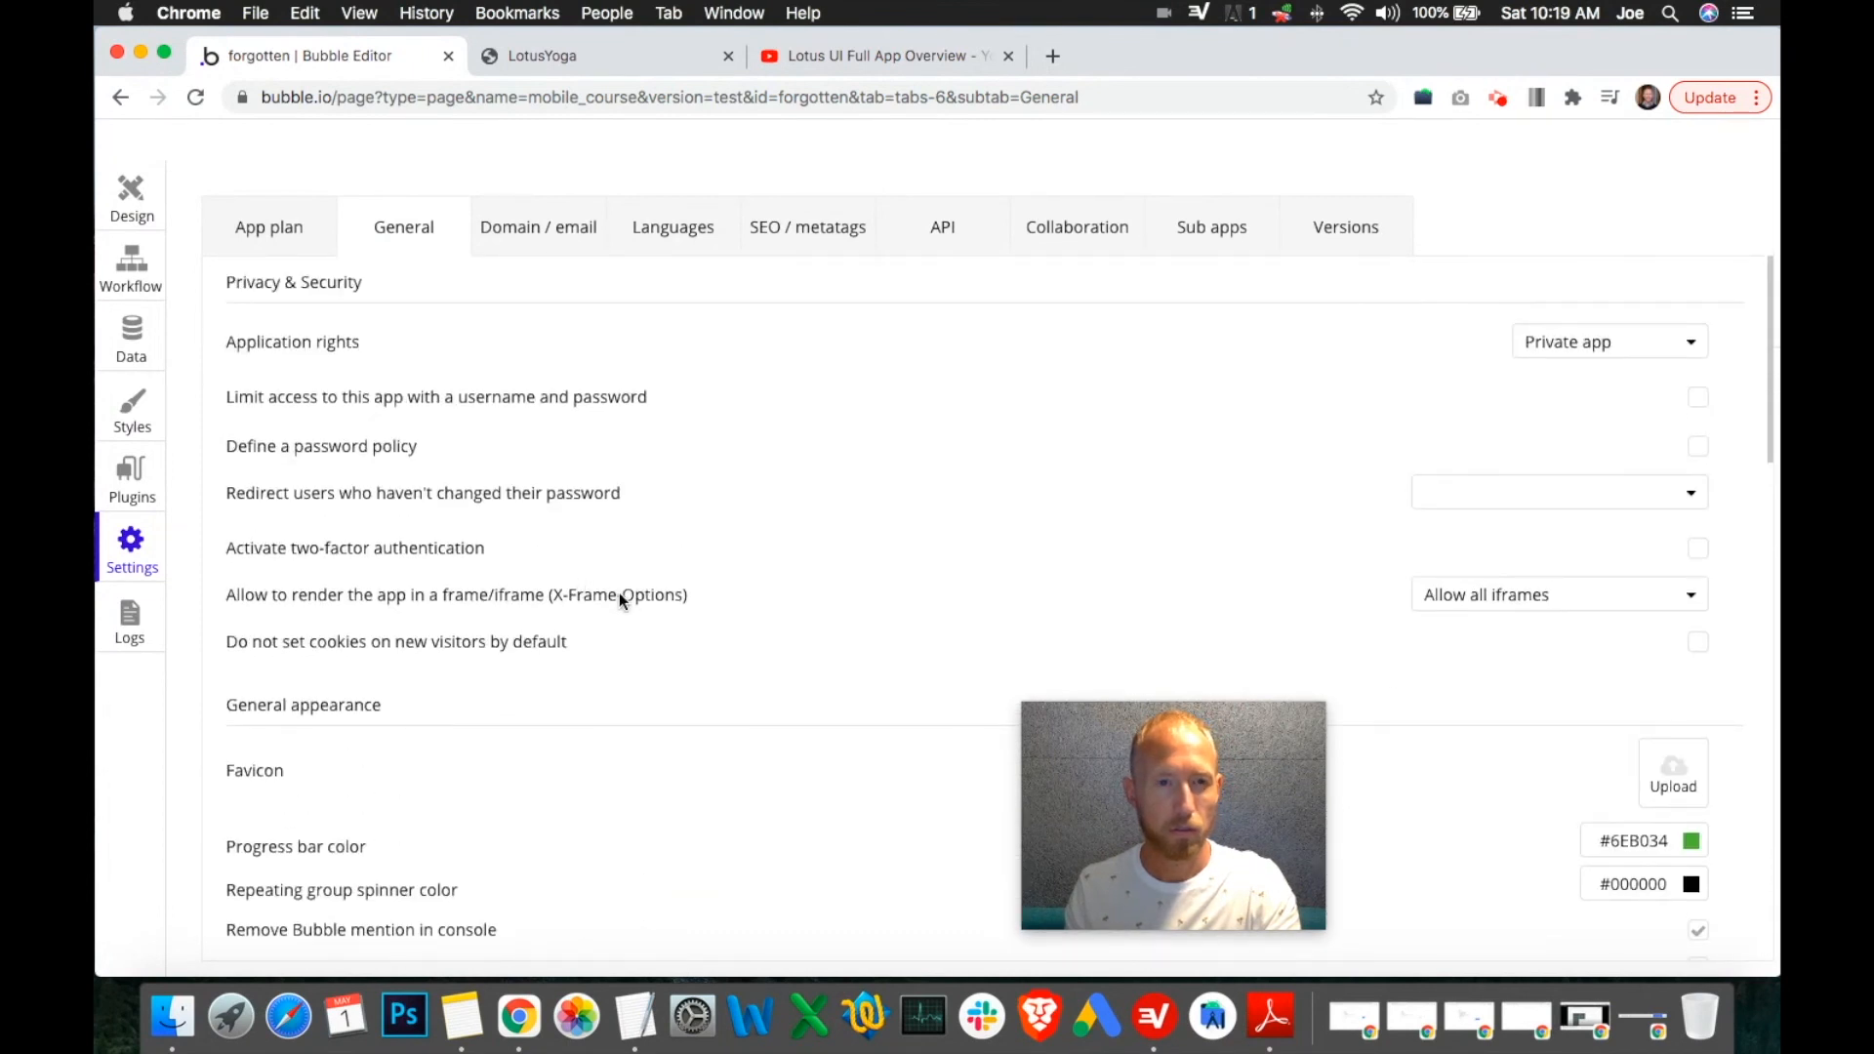
scroll(619, 593, "down", 3)
scroll(630, 597, "down", 1)
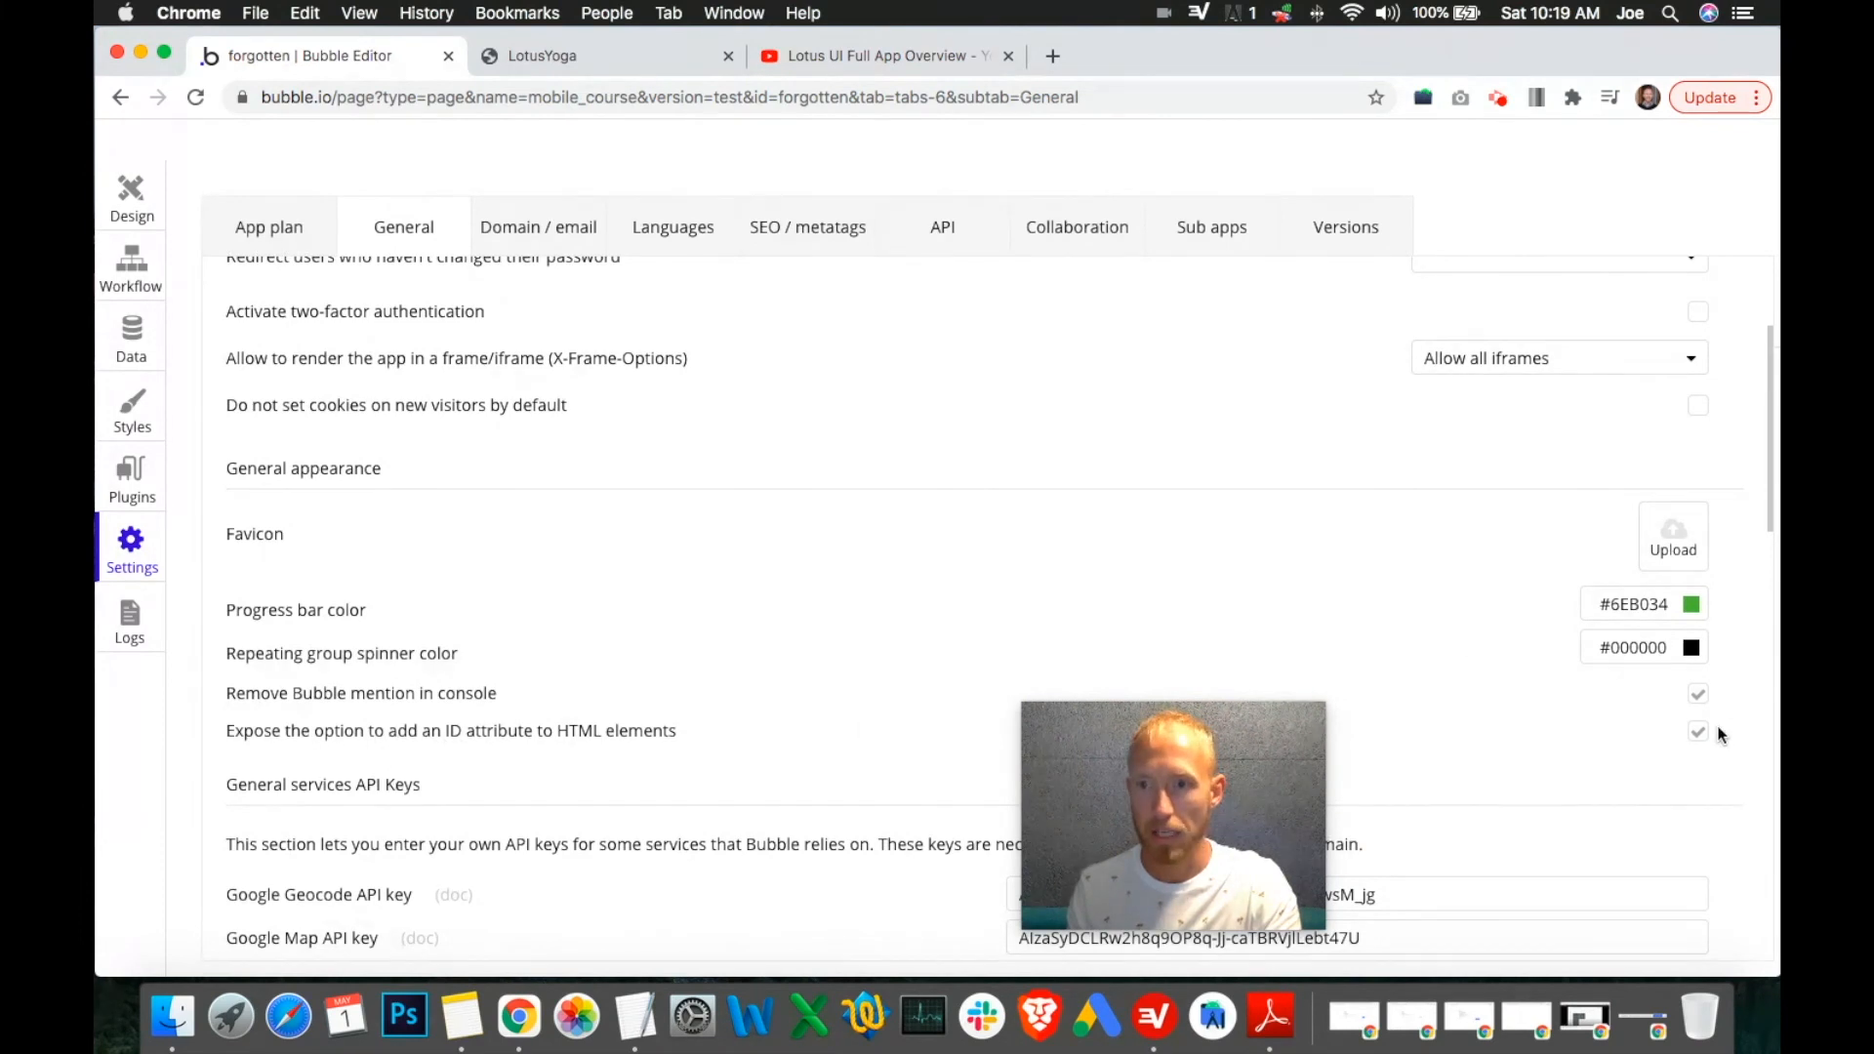
left_click_drag(1237, 809, 1364, 820)
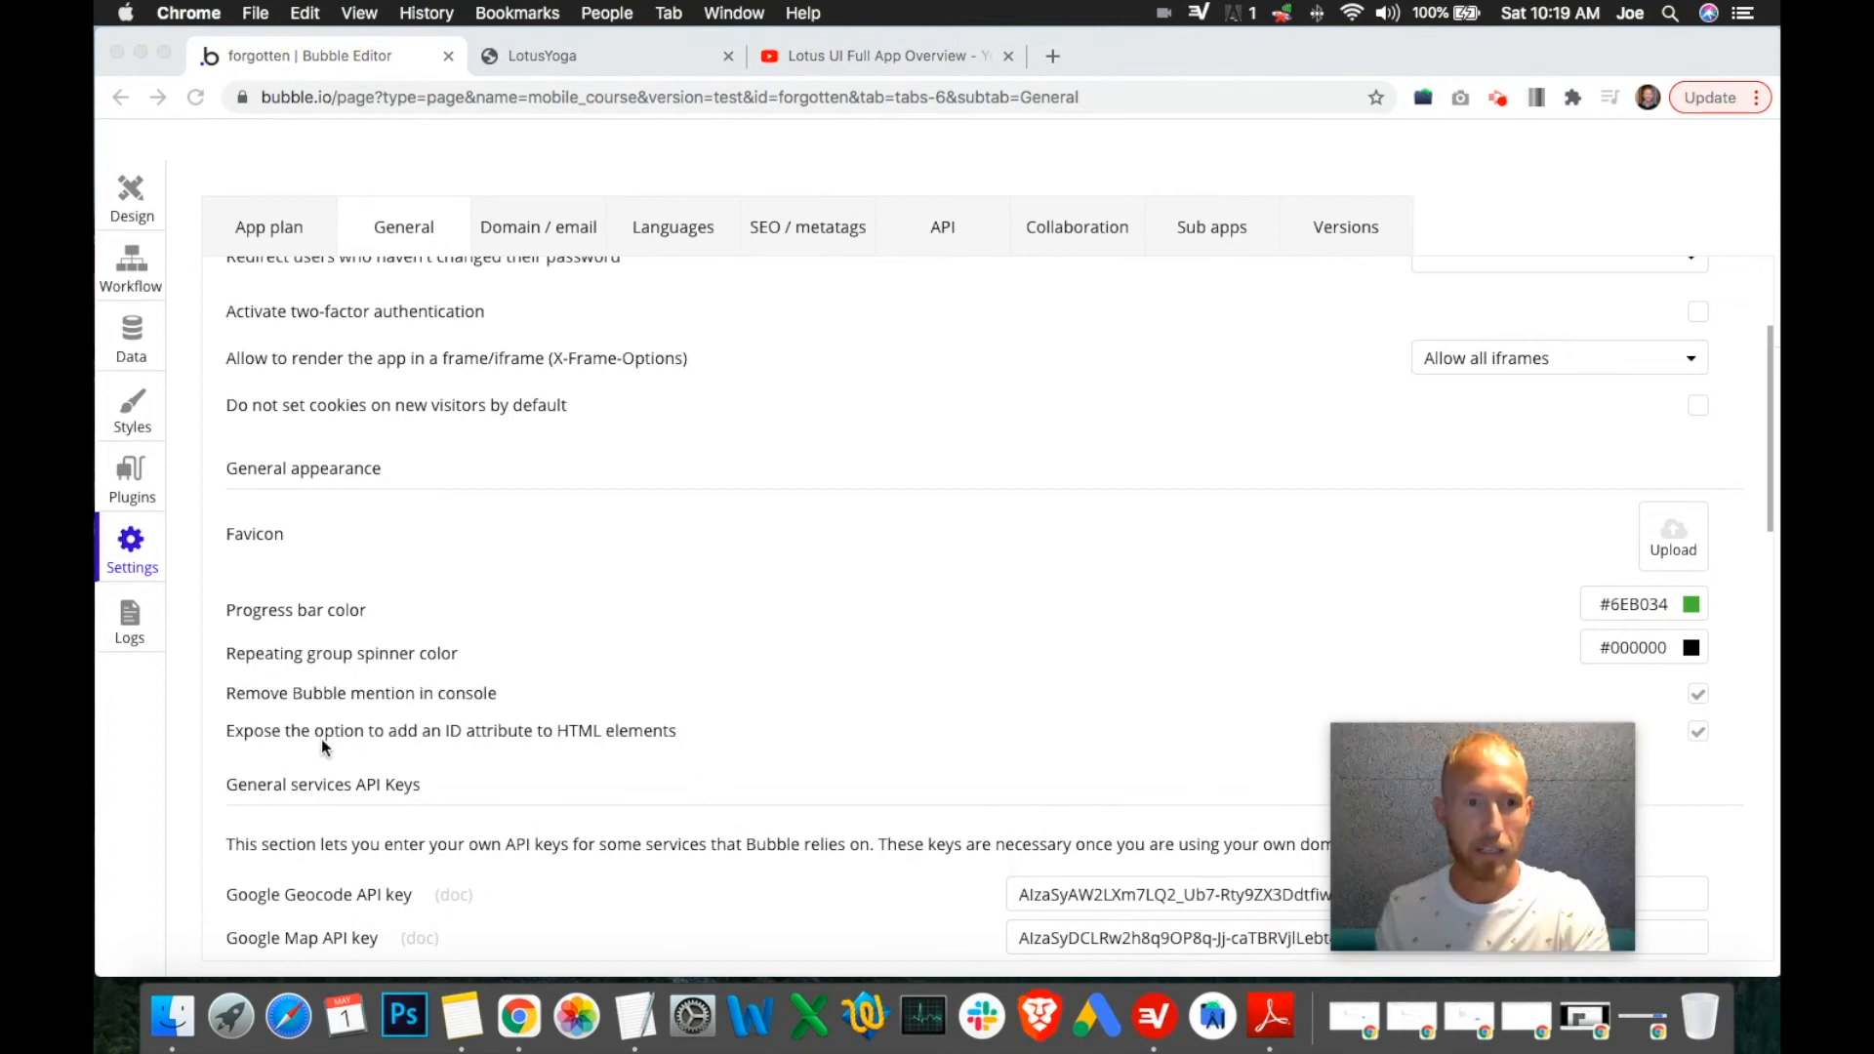
scroll(311, 605, "down", 1)
left_click(299, 473)
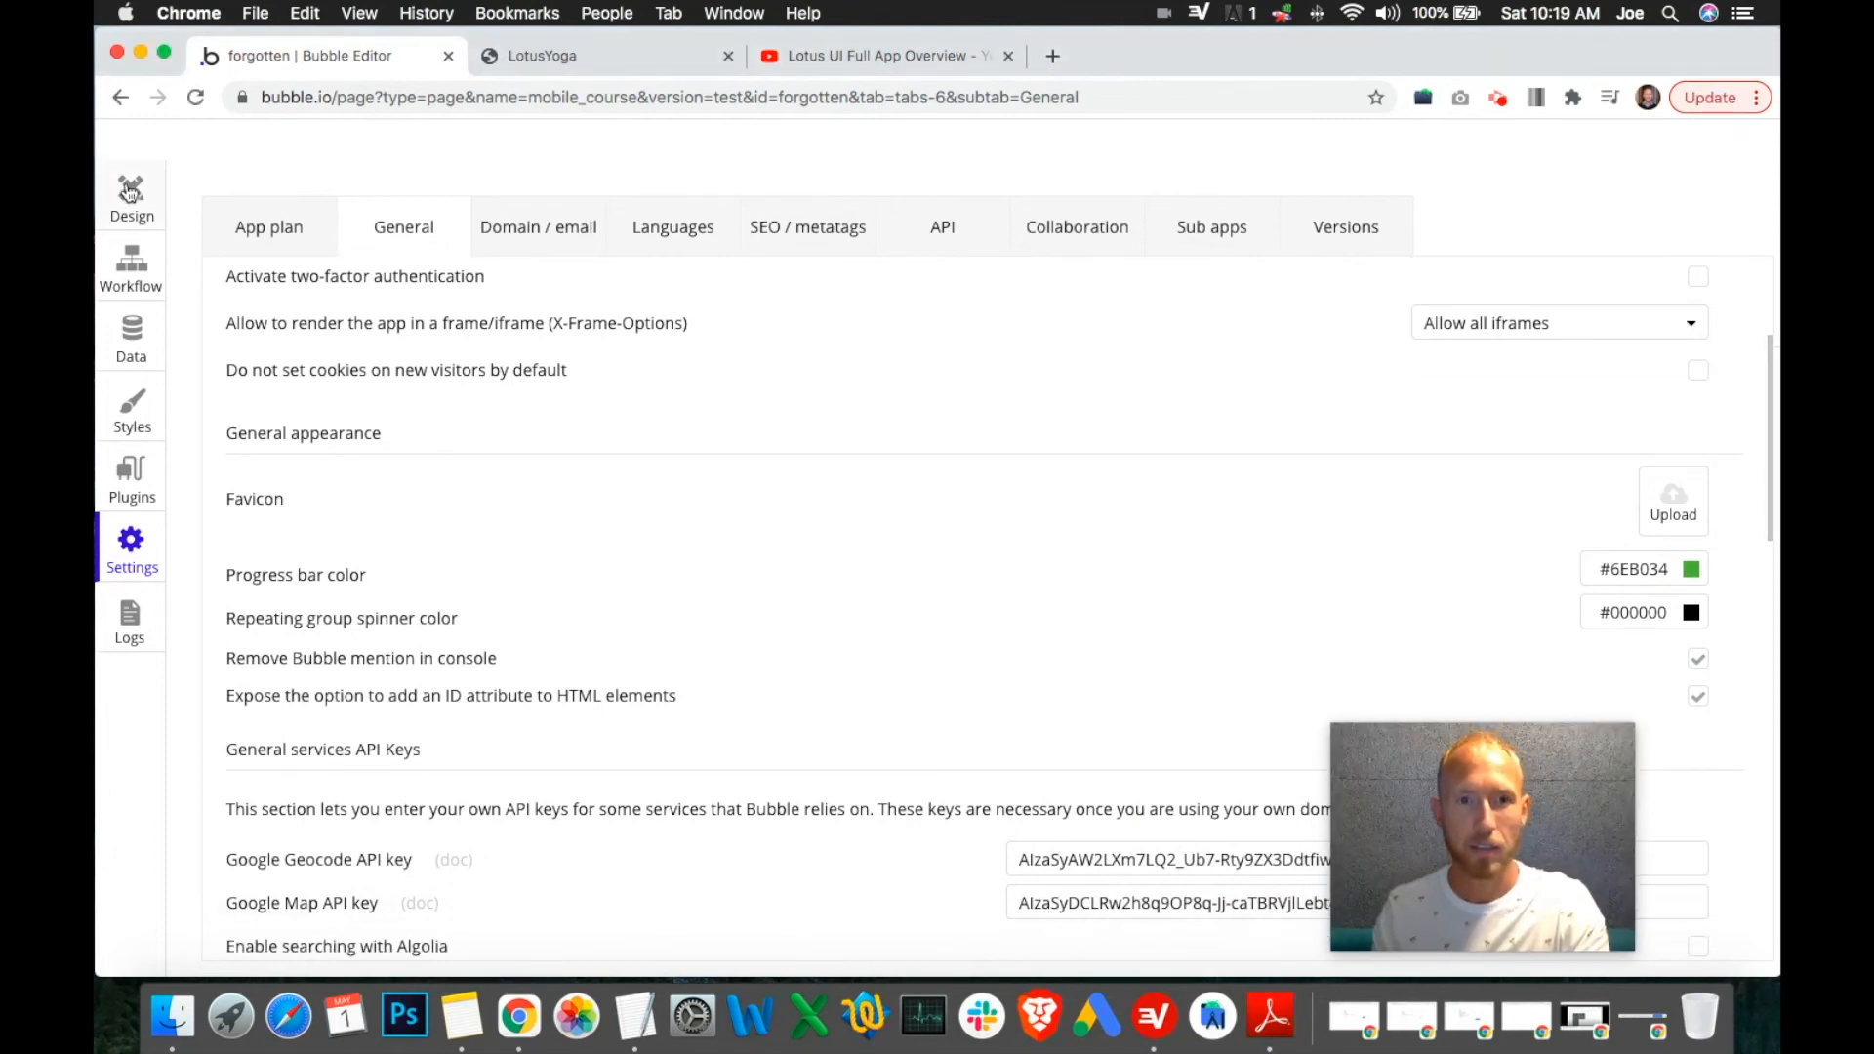
Return to the page design, set the Search poses input's ID Attribute to fuzzy-search, and copy that value.
left_click(130, 195)
left_click_drag(1523, 820, 1147, 786)
scroll(1679, 665, "down", 10)
left_click(1614, 882)
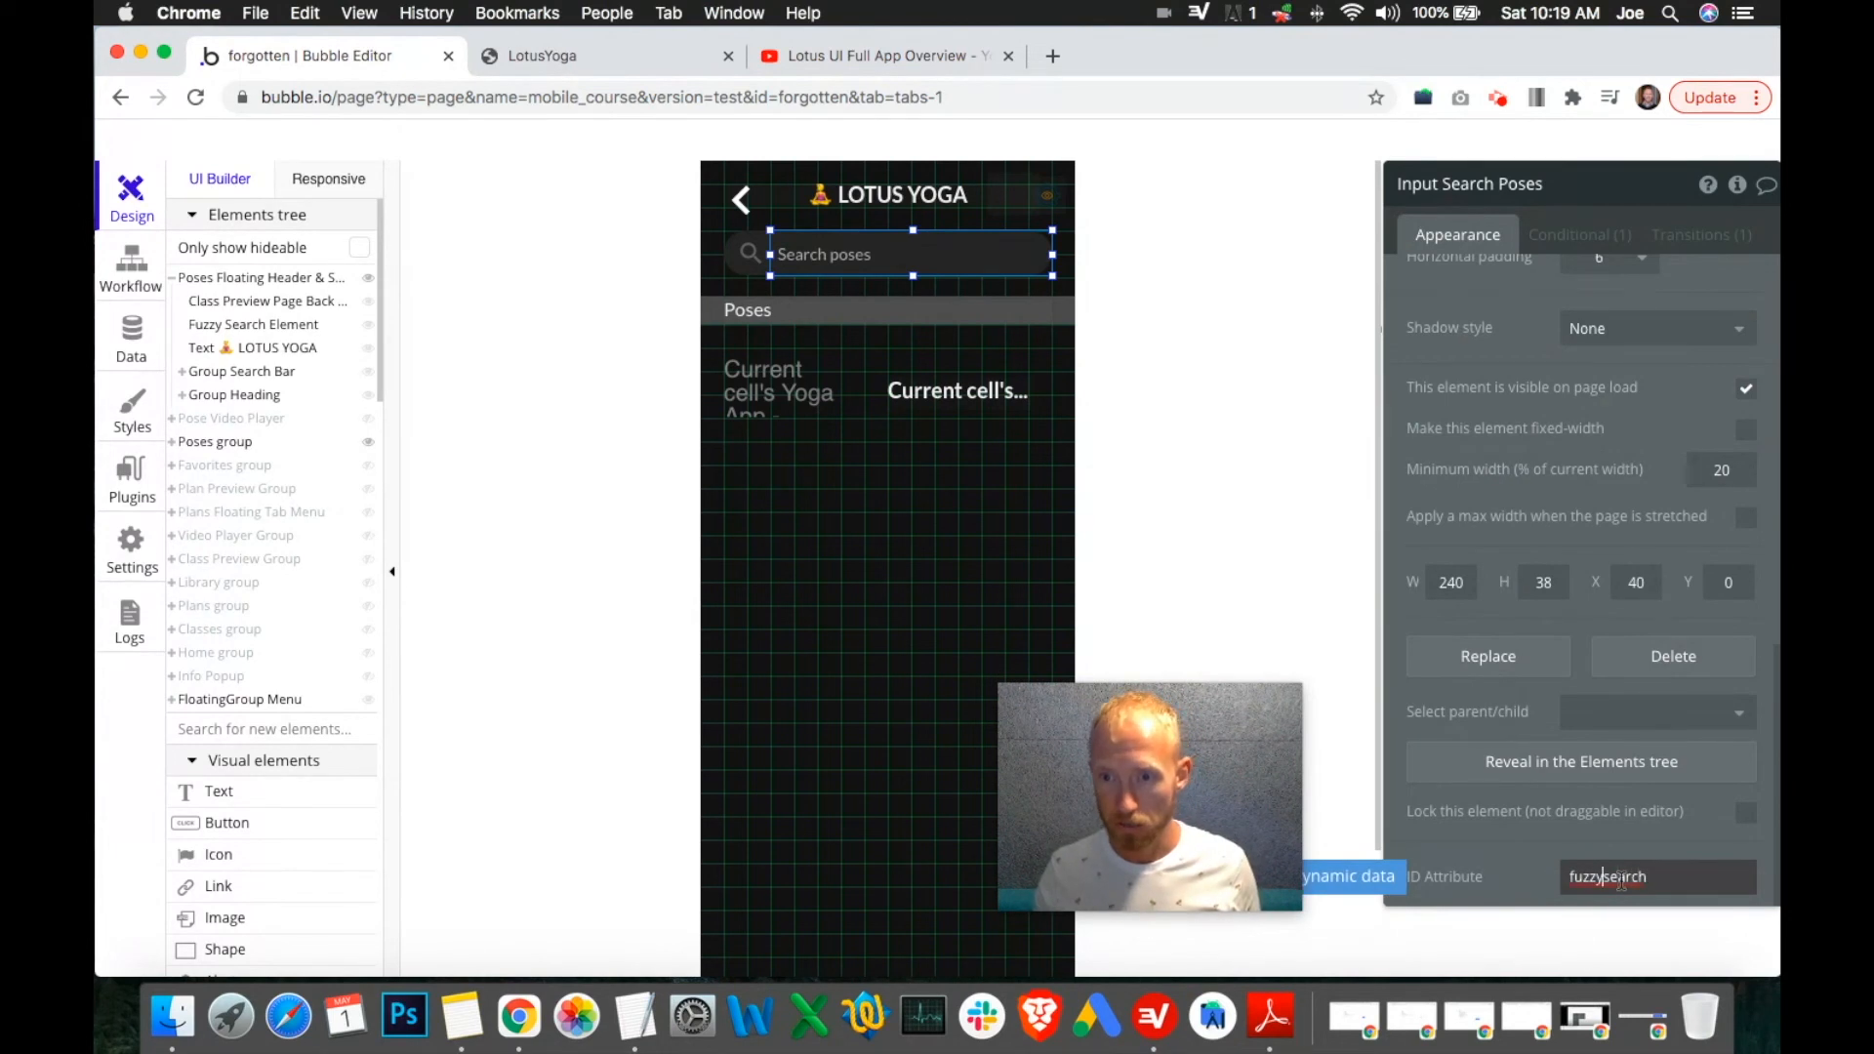
triple_click(1620, 877)
key("super+c")
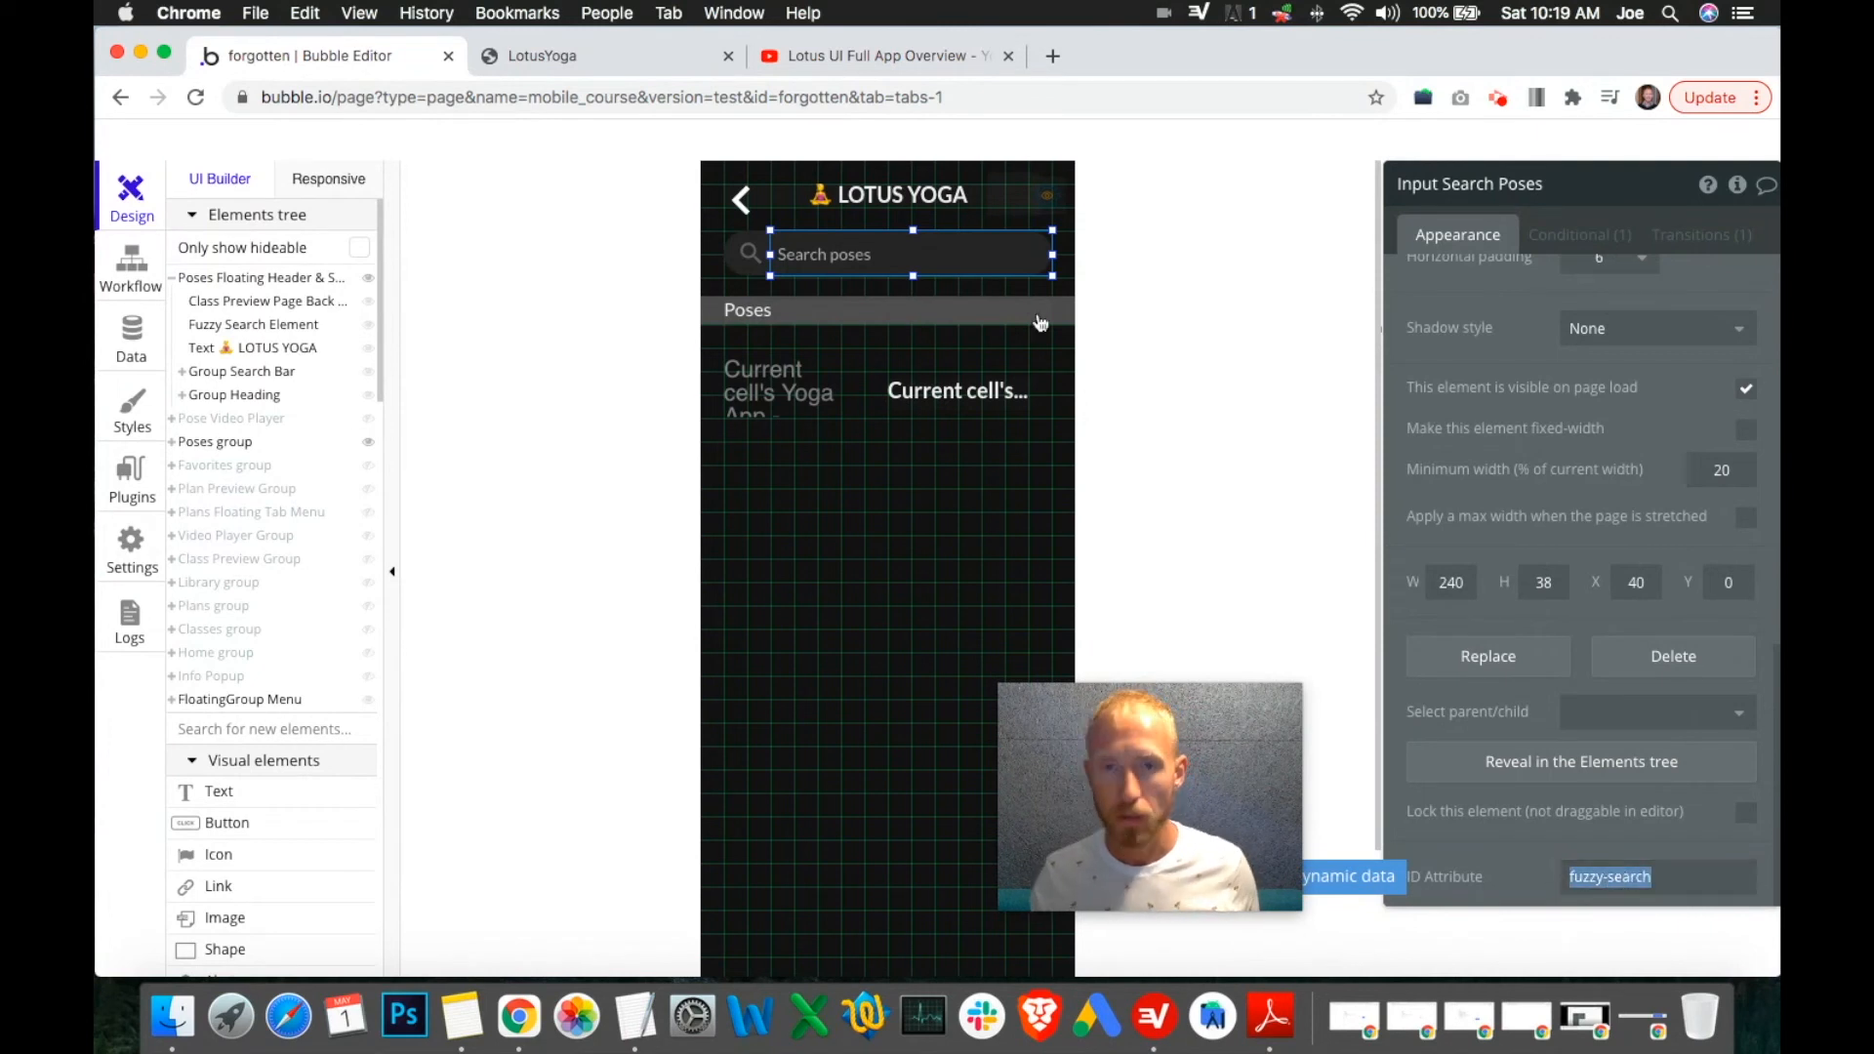
Paste fuzzy-search as the Input Box ID of Fuzzy Search Element.
left_click(1043, 200)
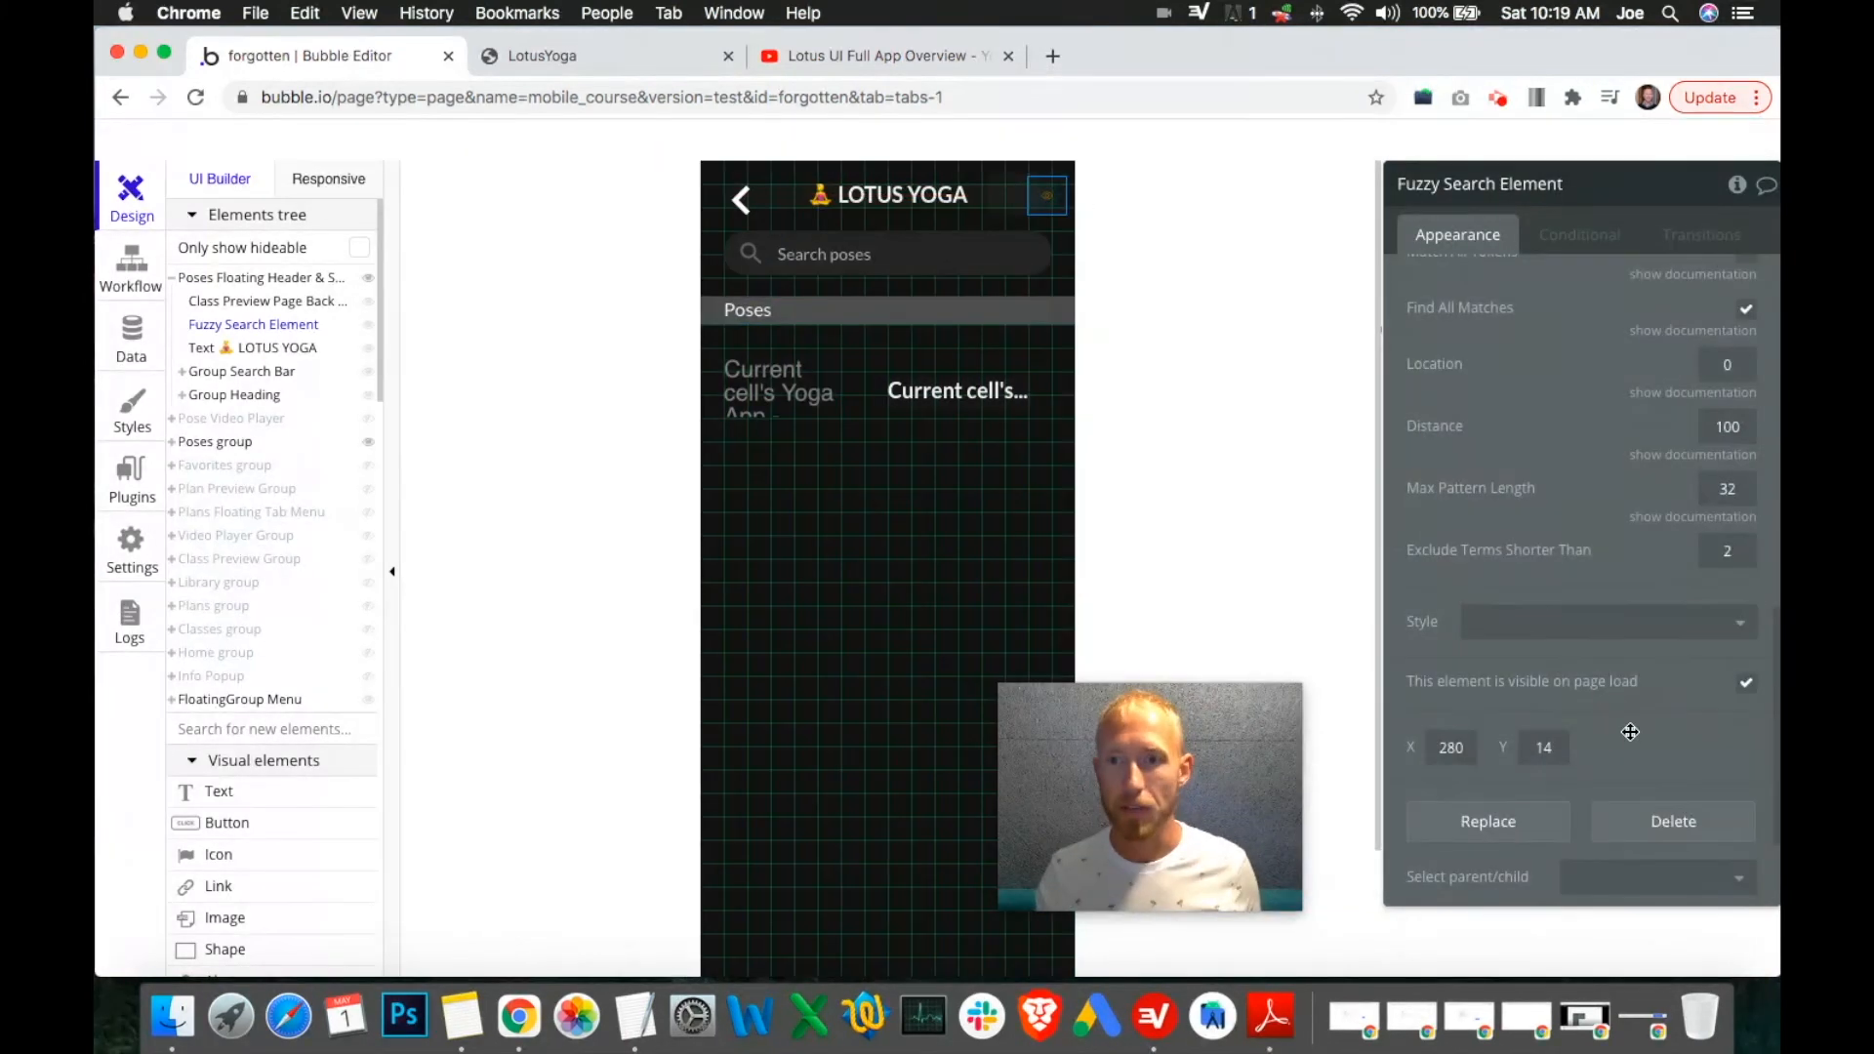
scroll(1581, 625, "up", 10)
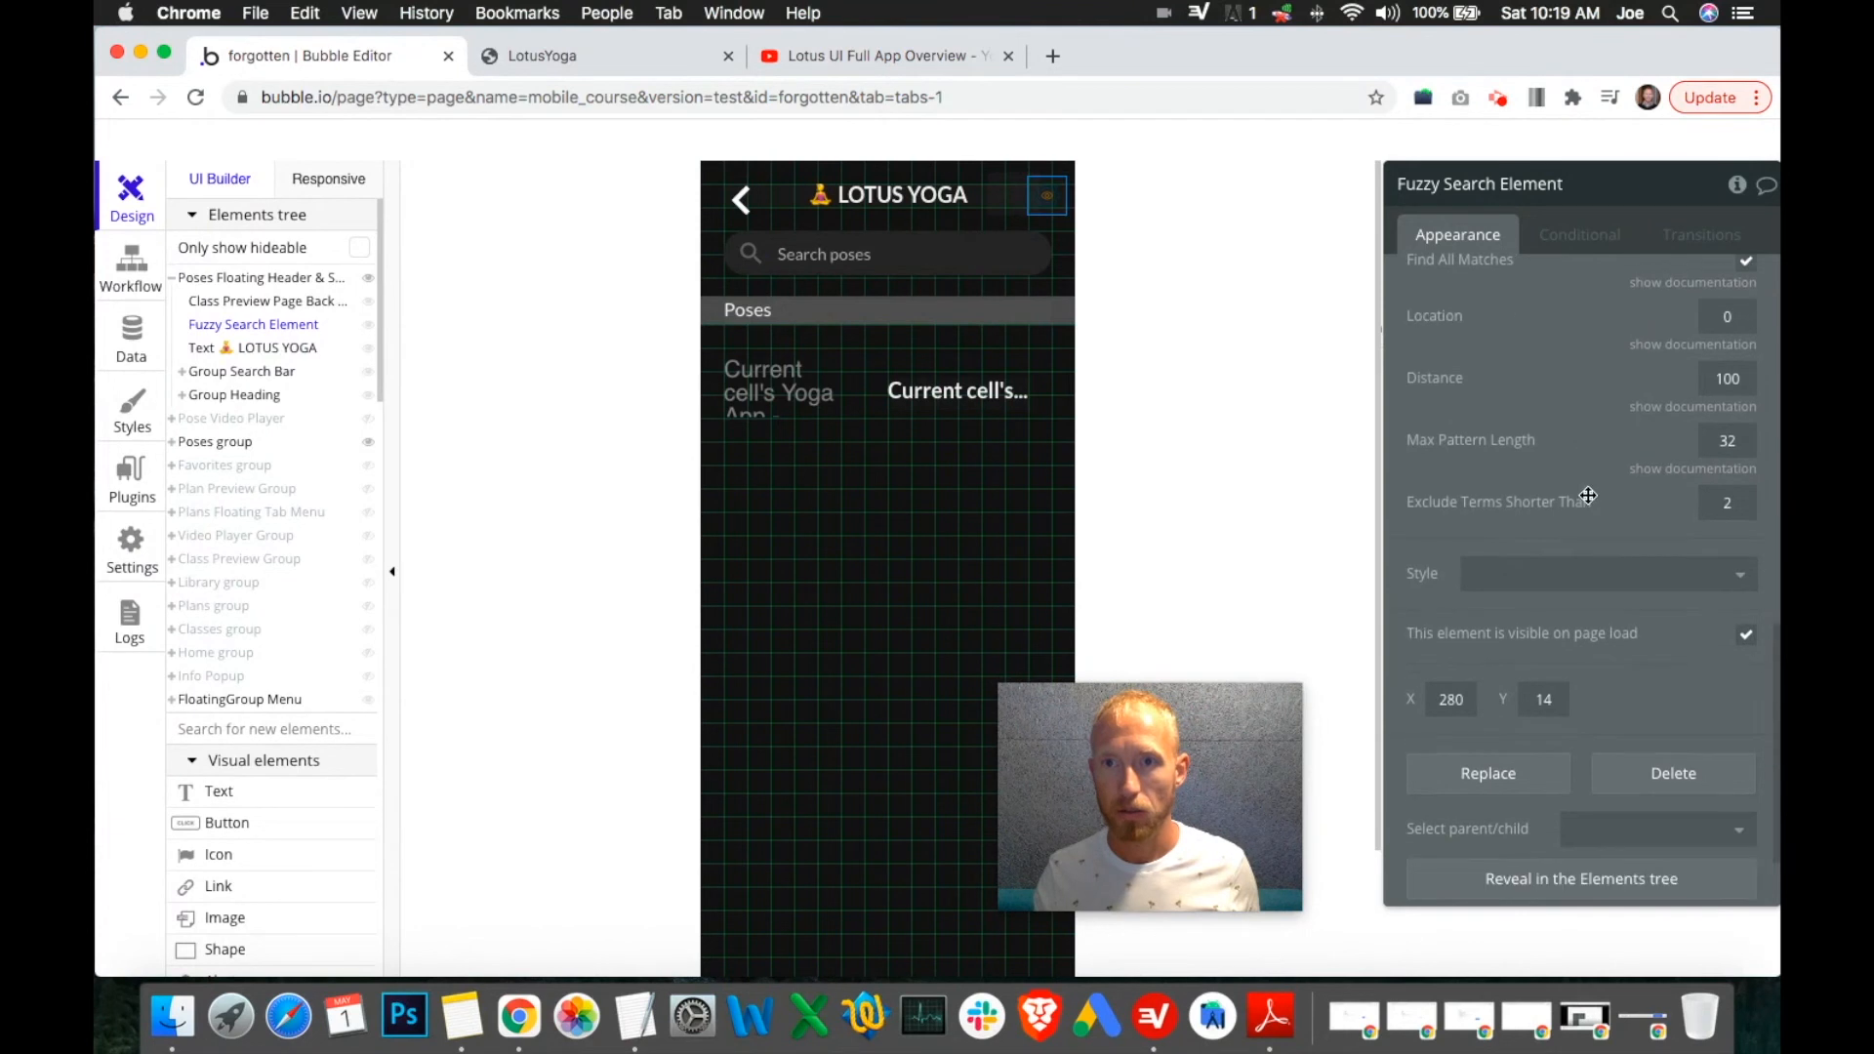
left_click(1632, 734)
key("super+v")
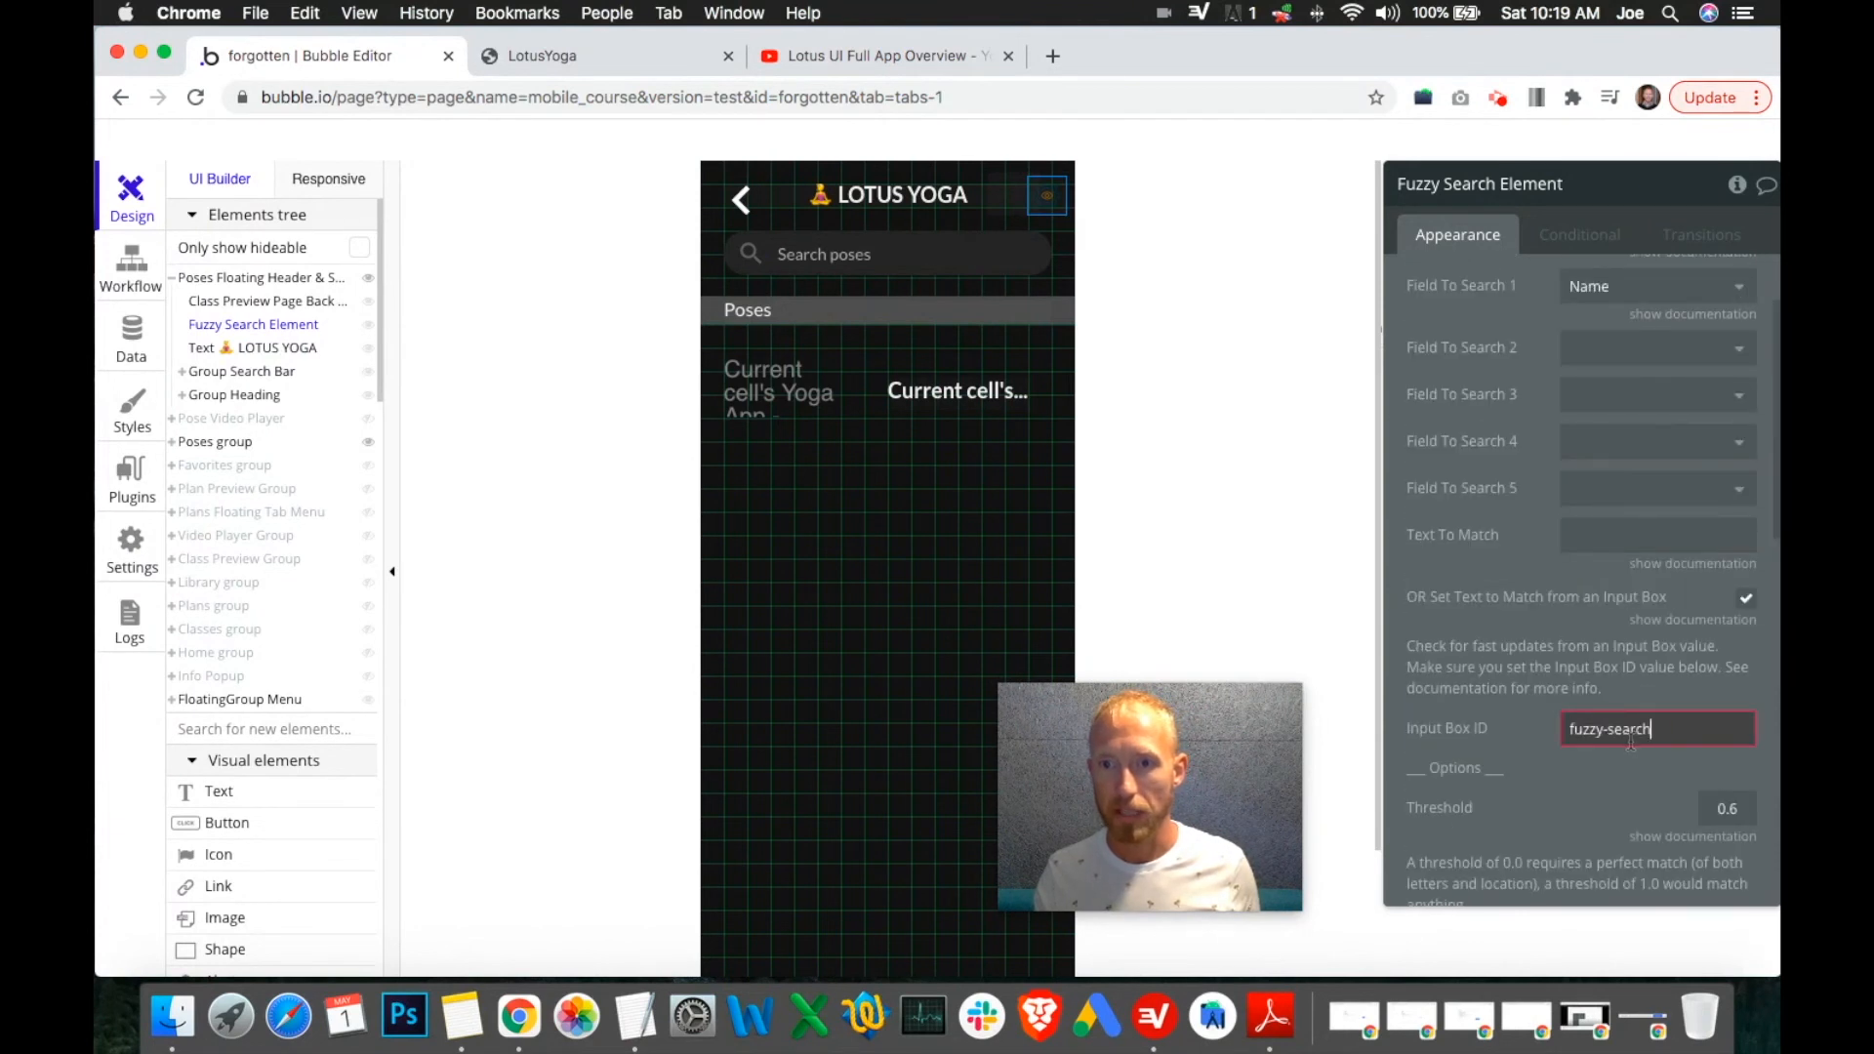
left_click(1610, 647)
scroll(1504, 552, "up", 3)
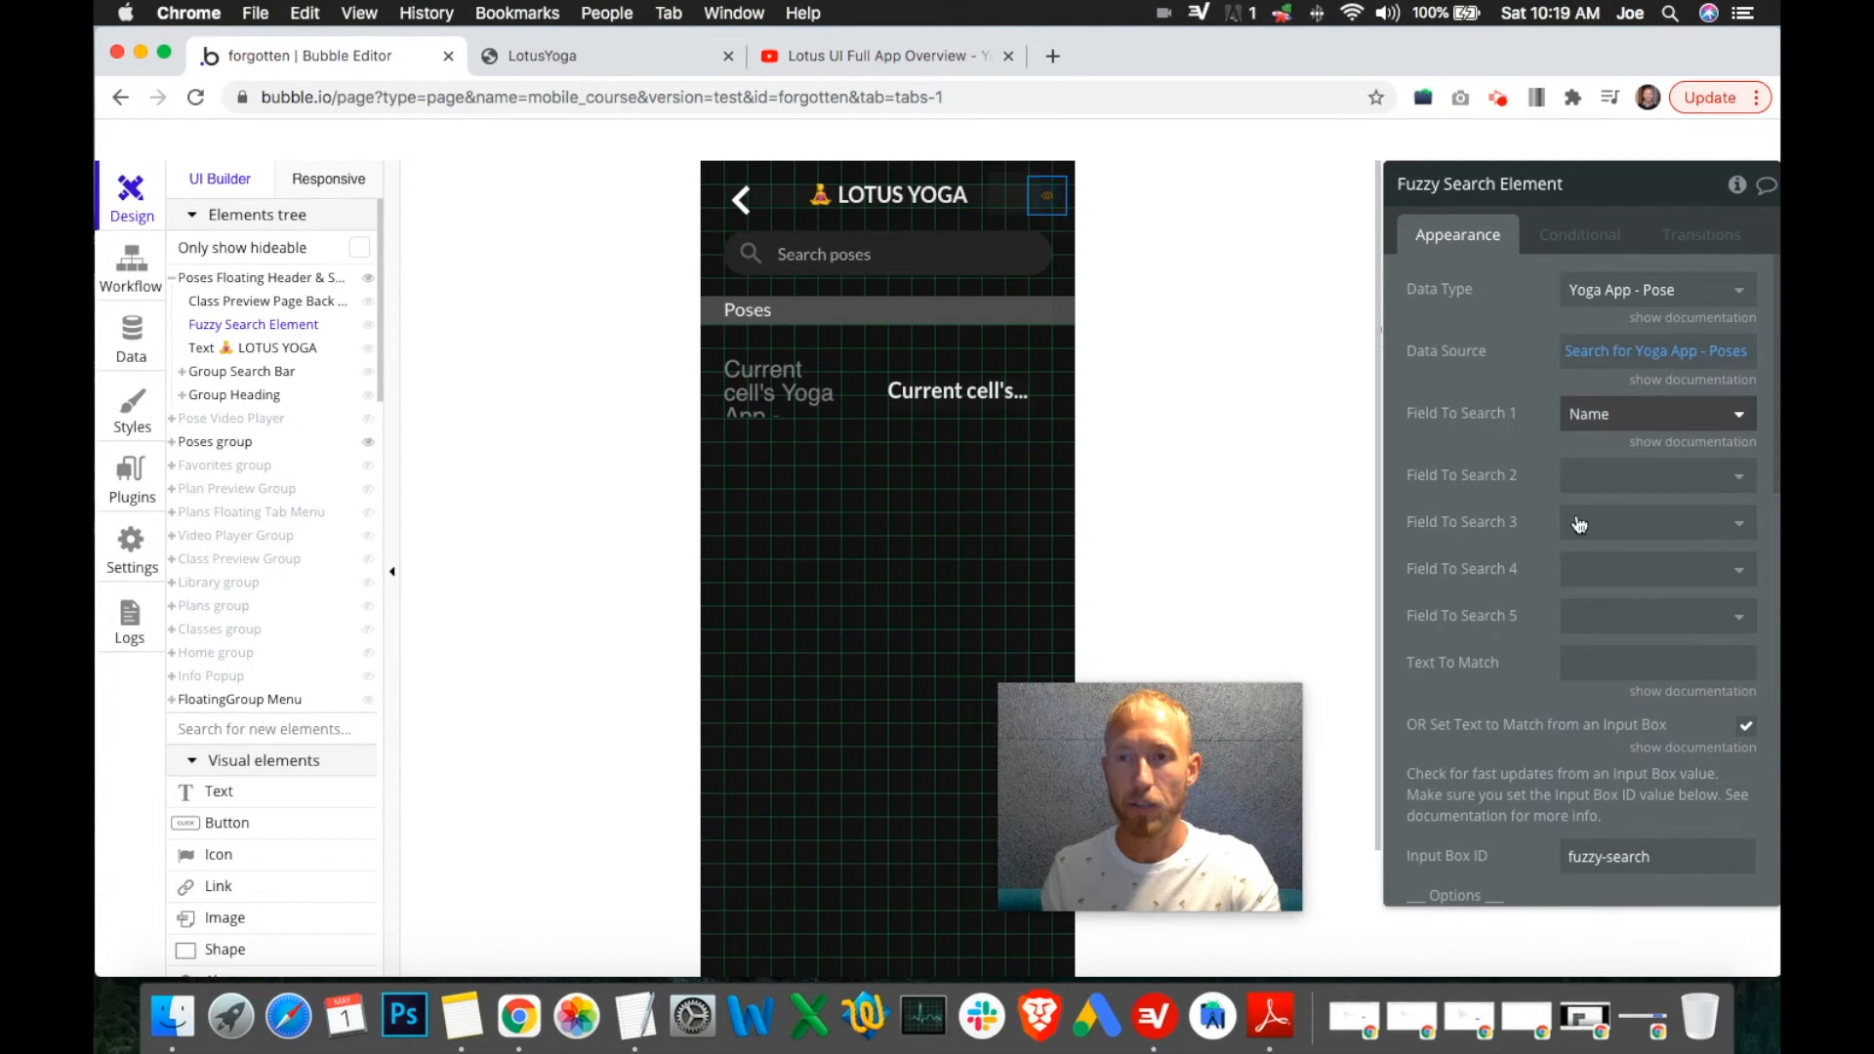
Review the Search poses input and the Fuzzy Search Element settings, keeping Name as Field To Search 1.
left_click(943, 247)
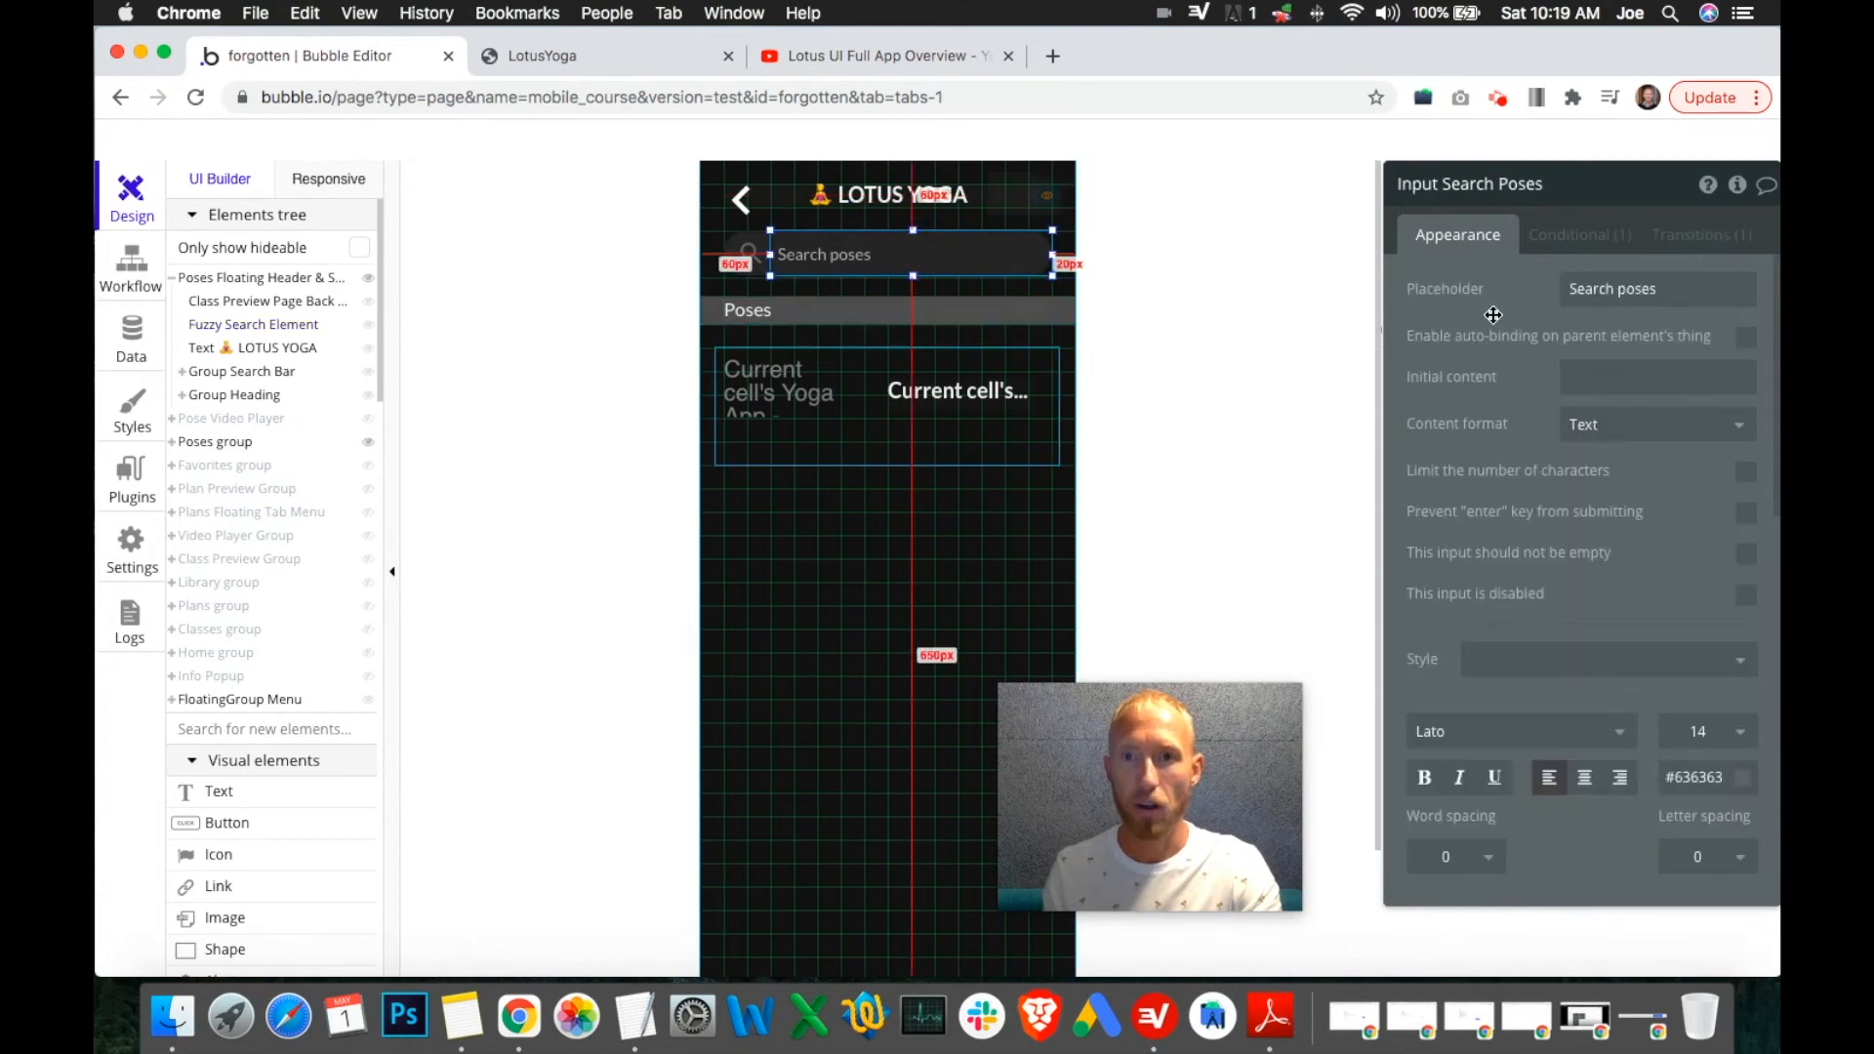
left_click(1045, 196)
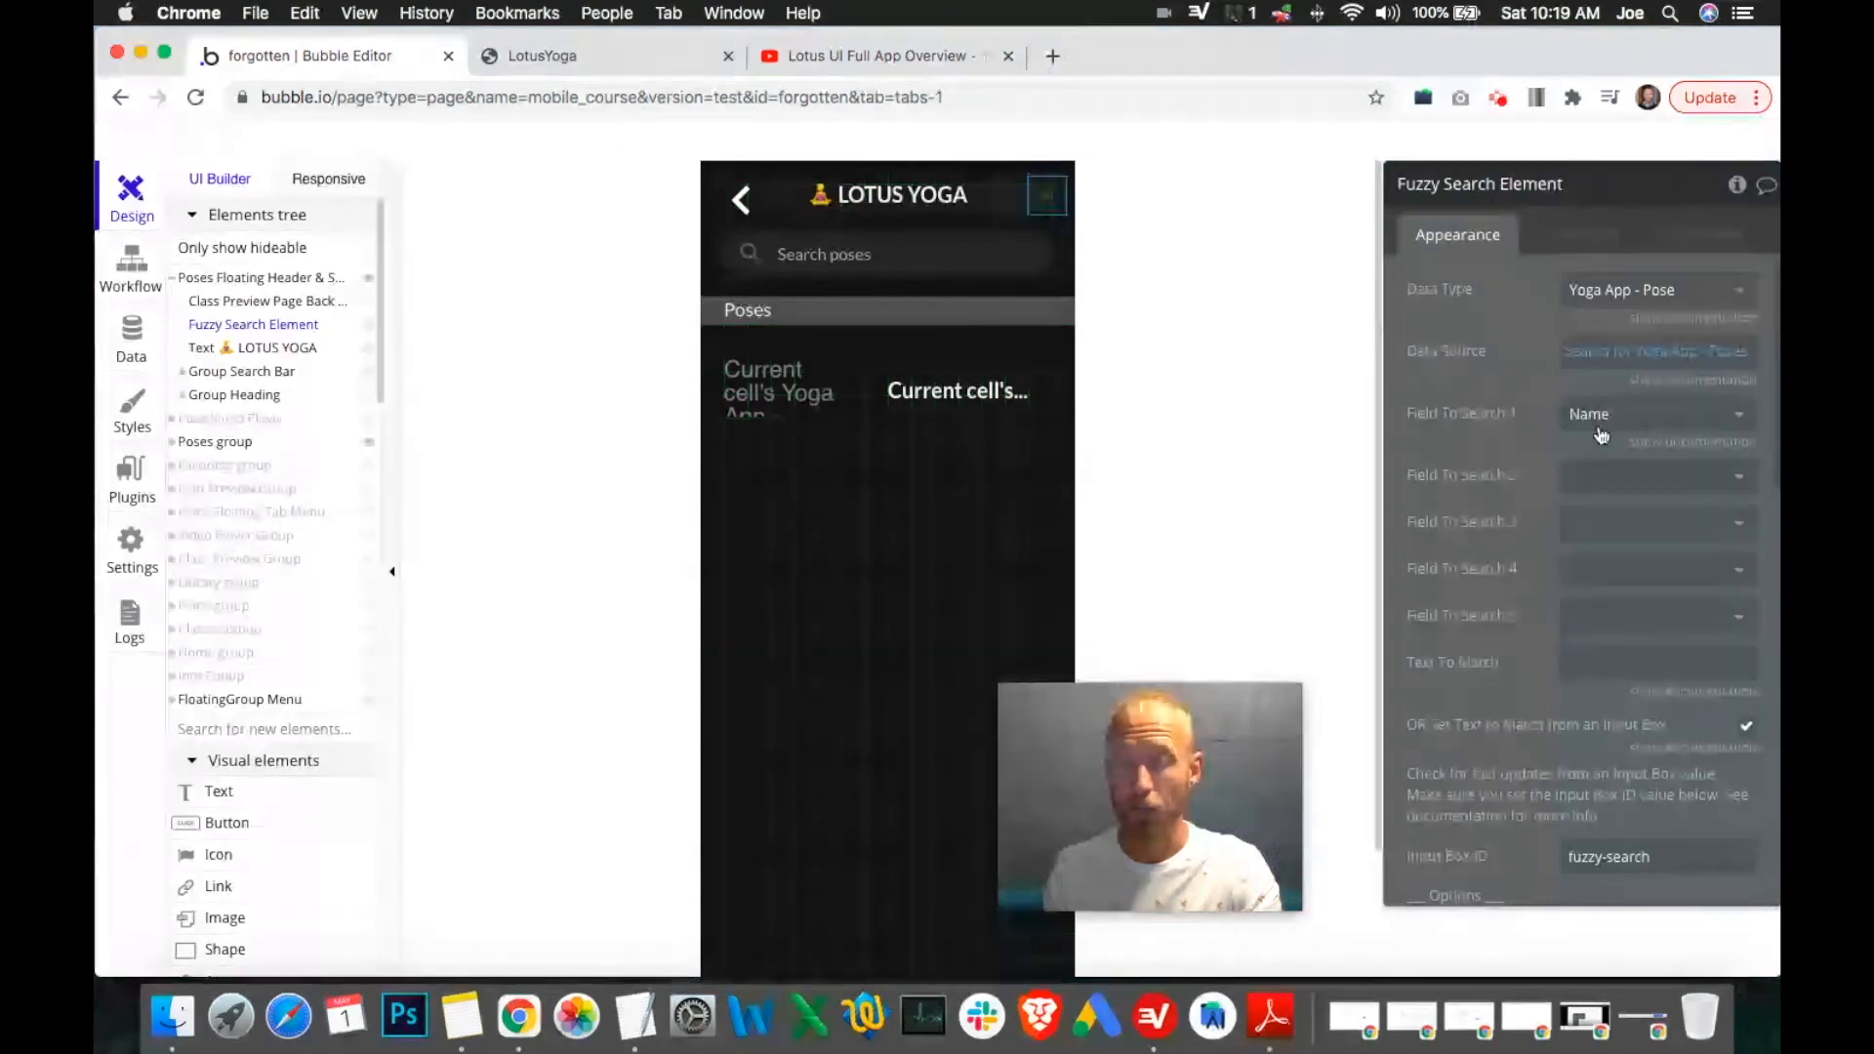
left_click(1622, 418)
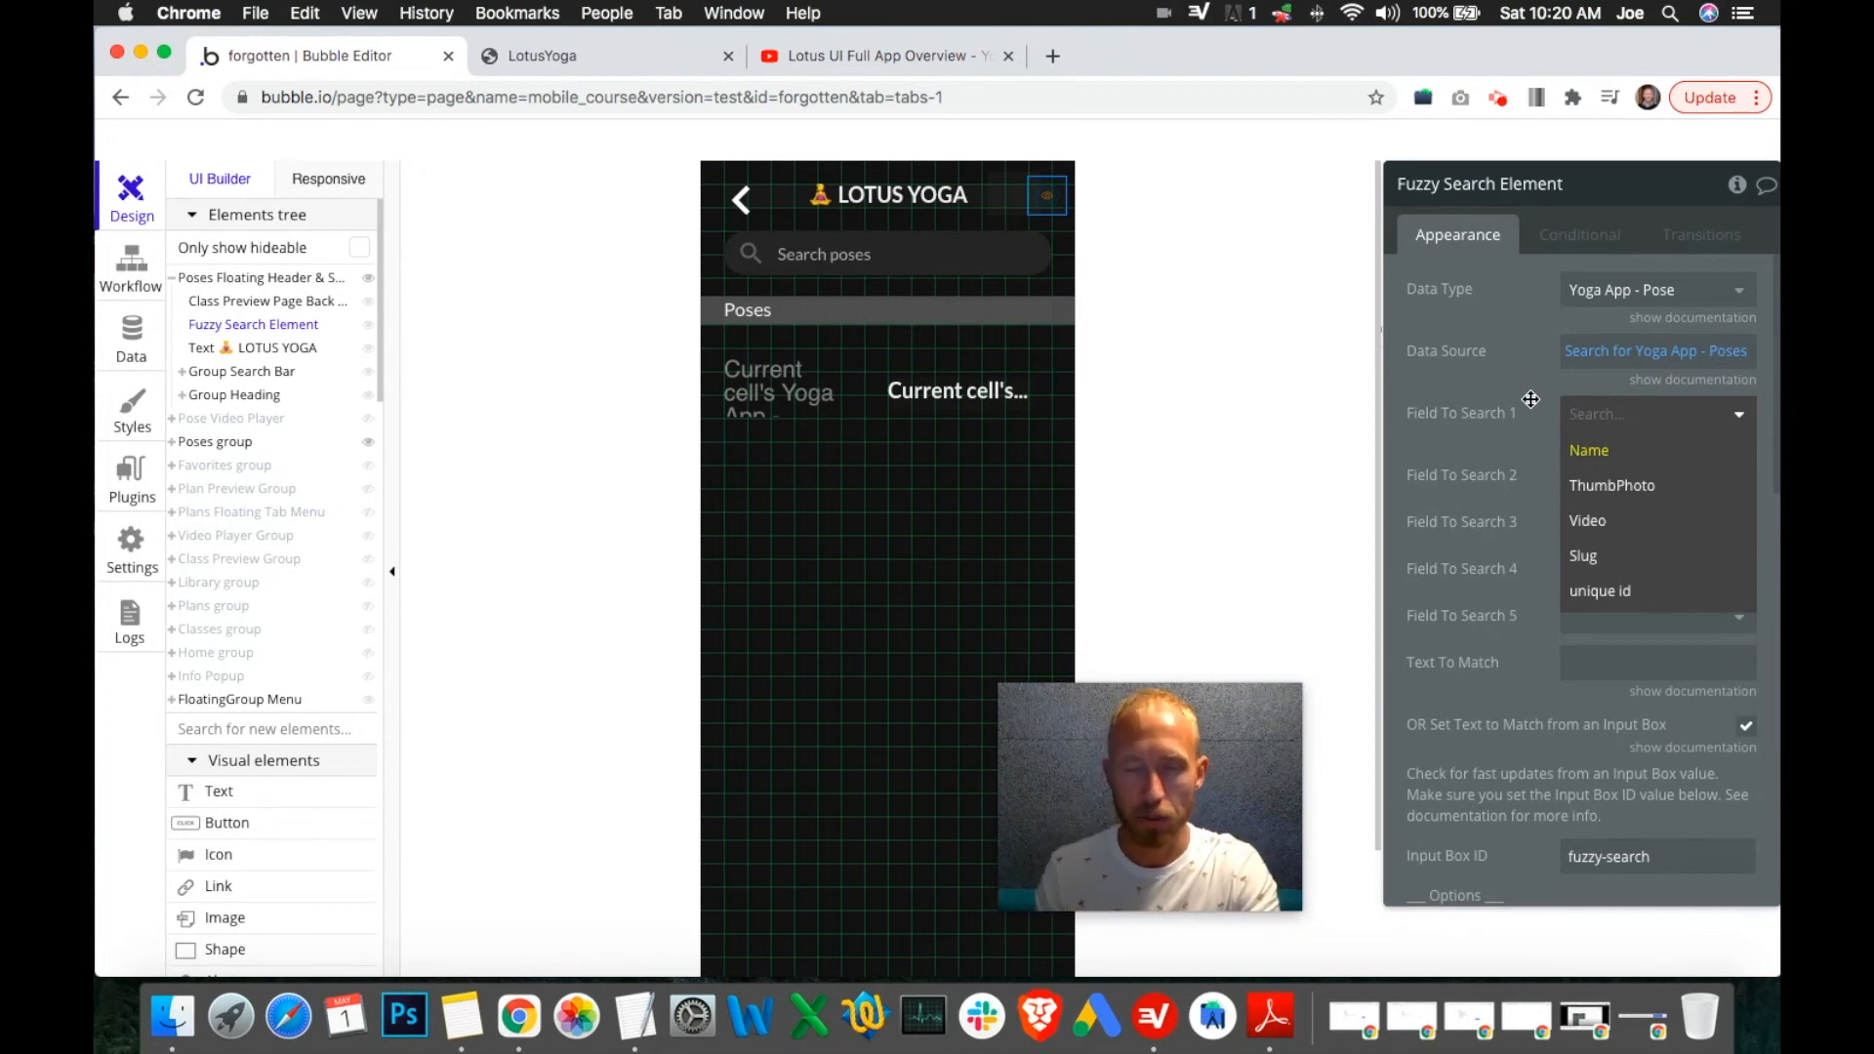
left_click(1591, 450)
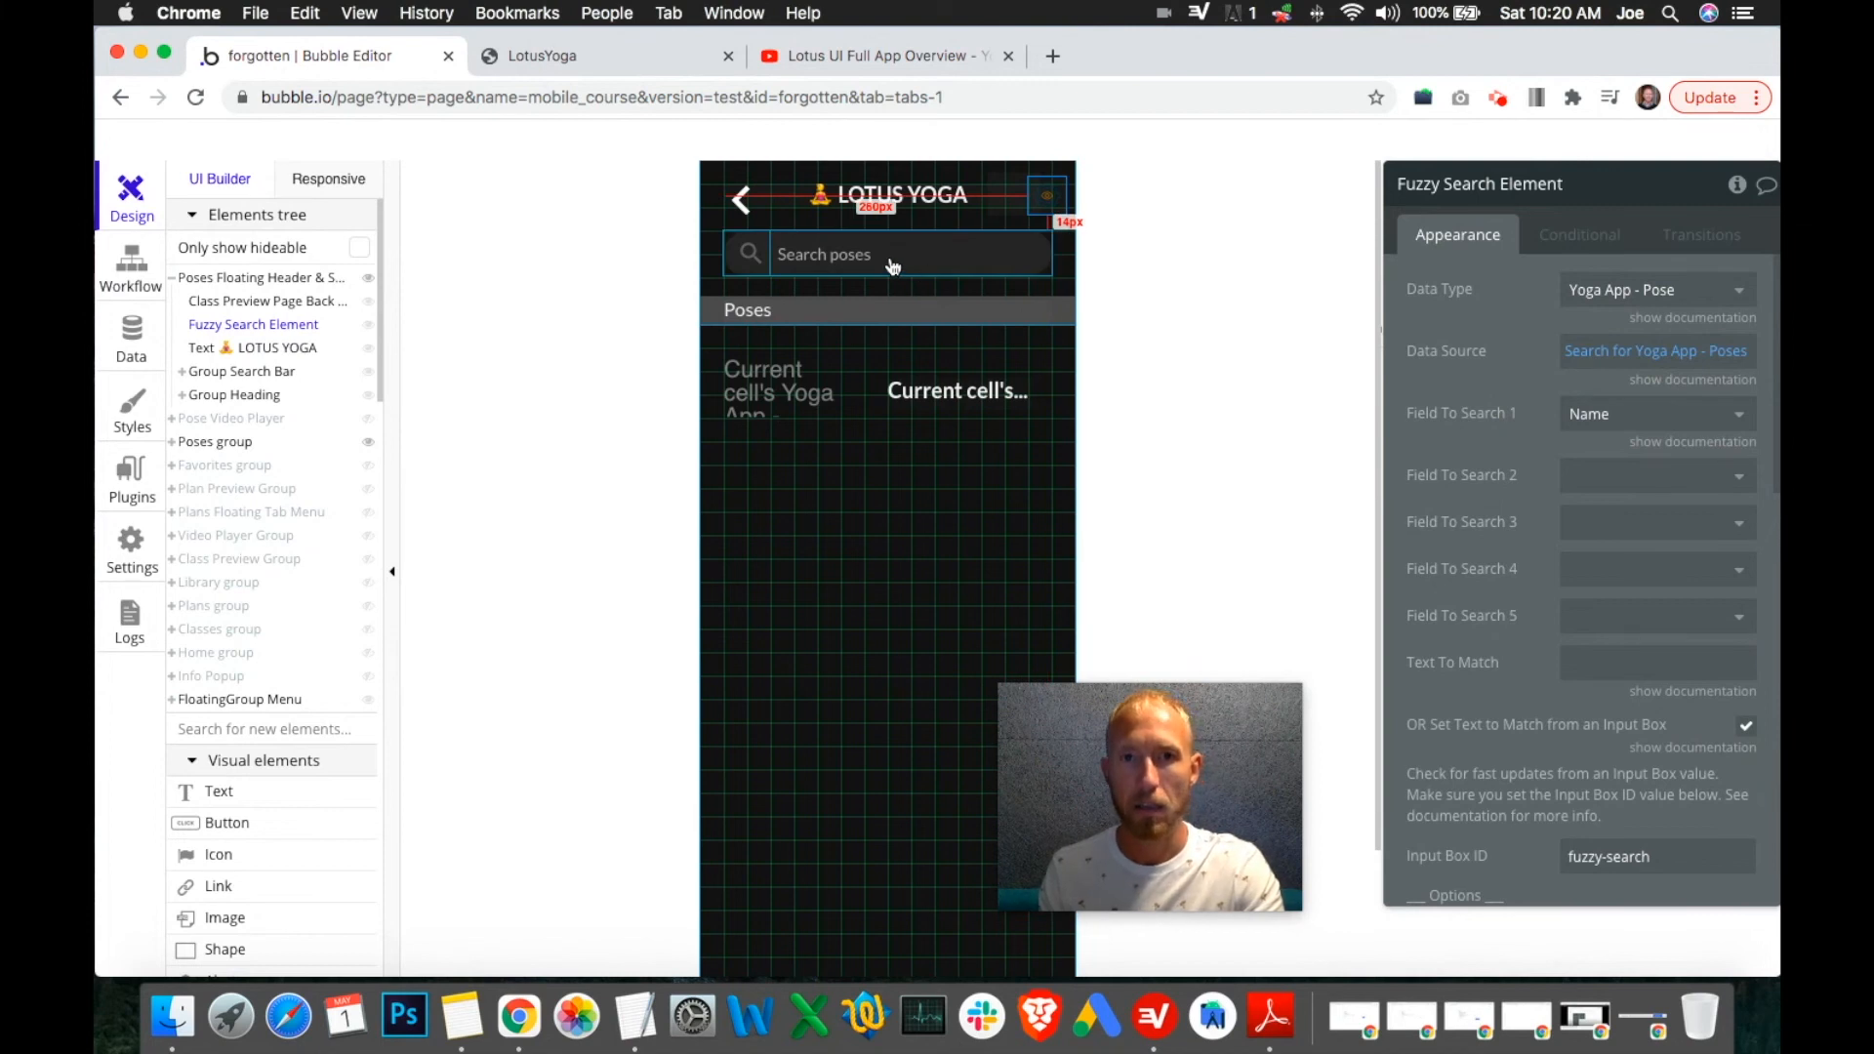
Clear the search data source, including its Name constraint, from the Yoga Pose - RepeatingGroup condition for a non-empty search input.
left_click(866, 413)
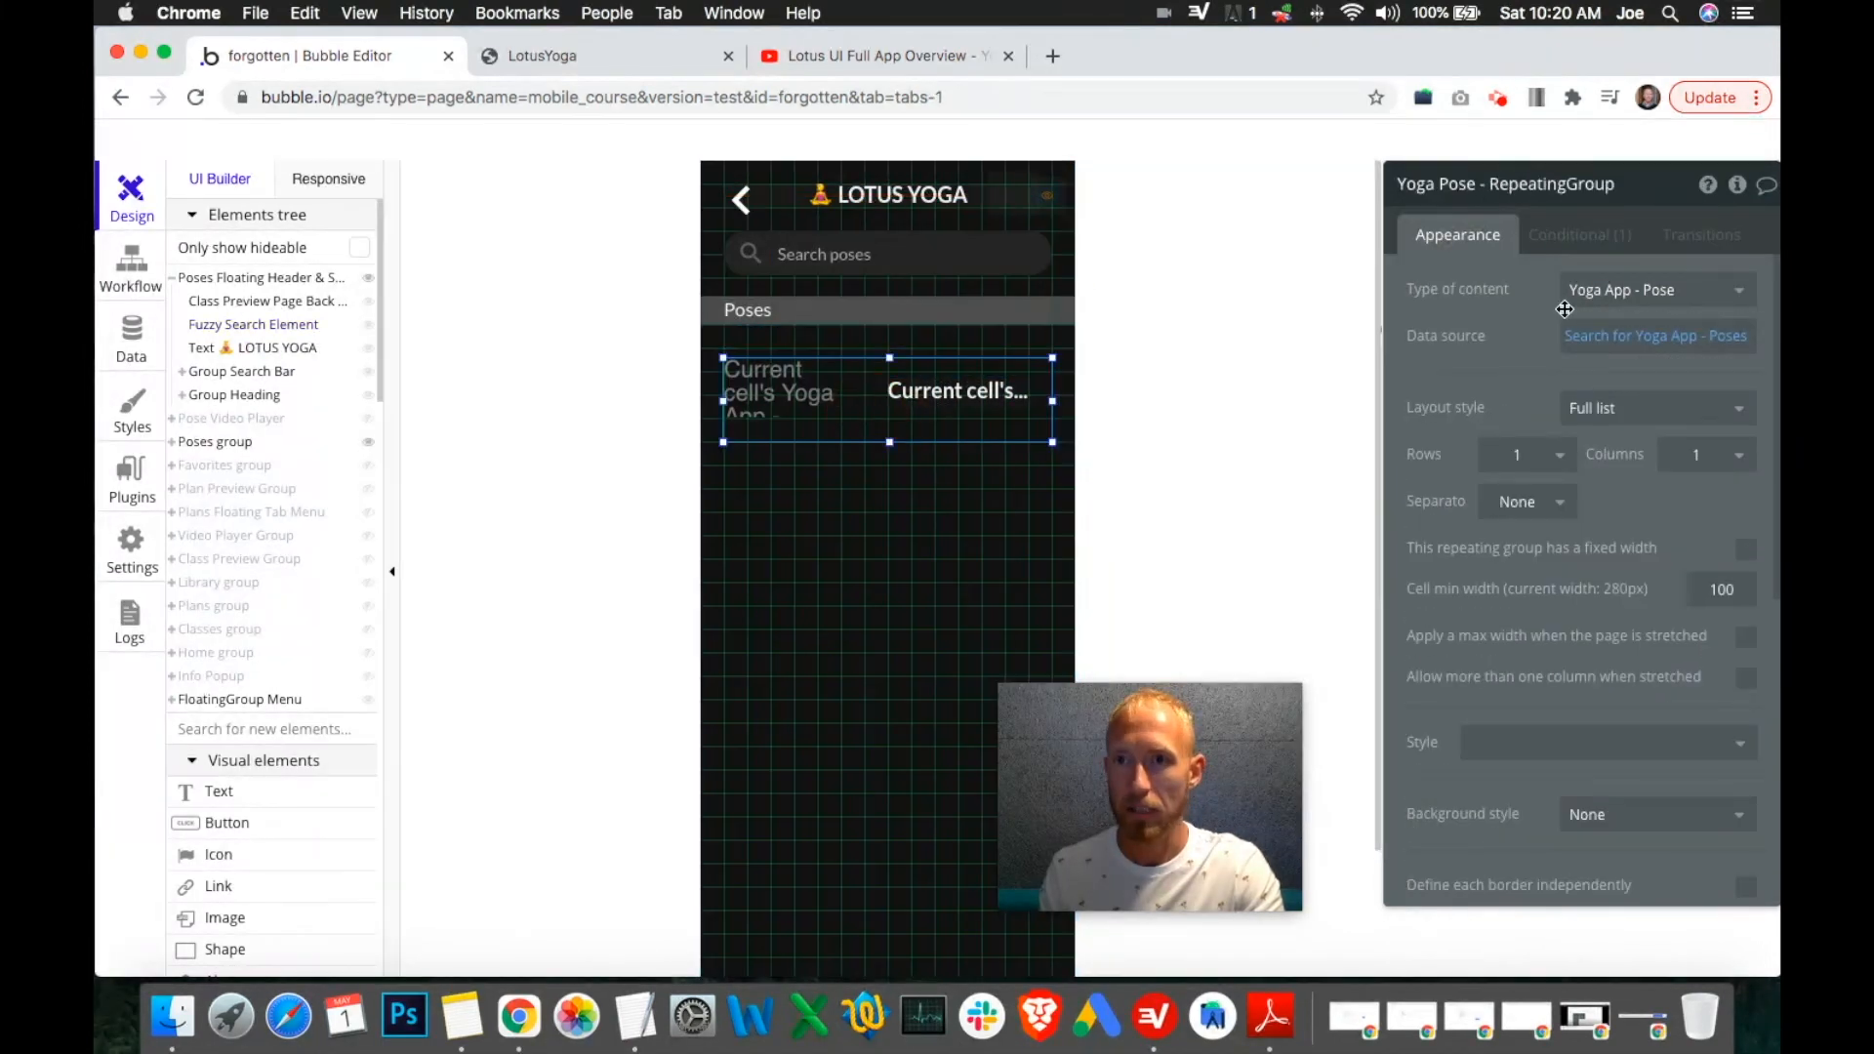
left_click(1579, 234)
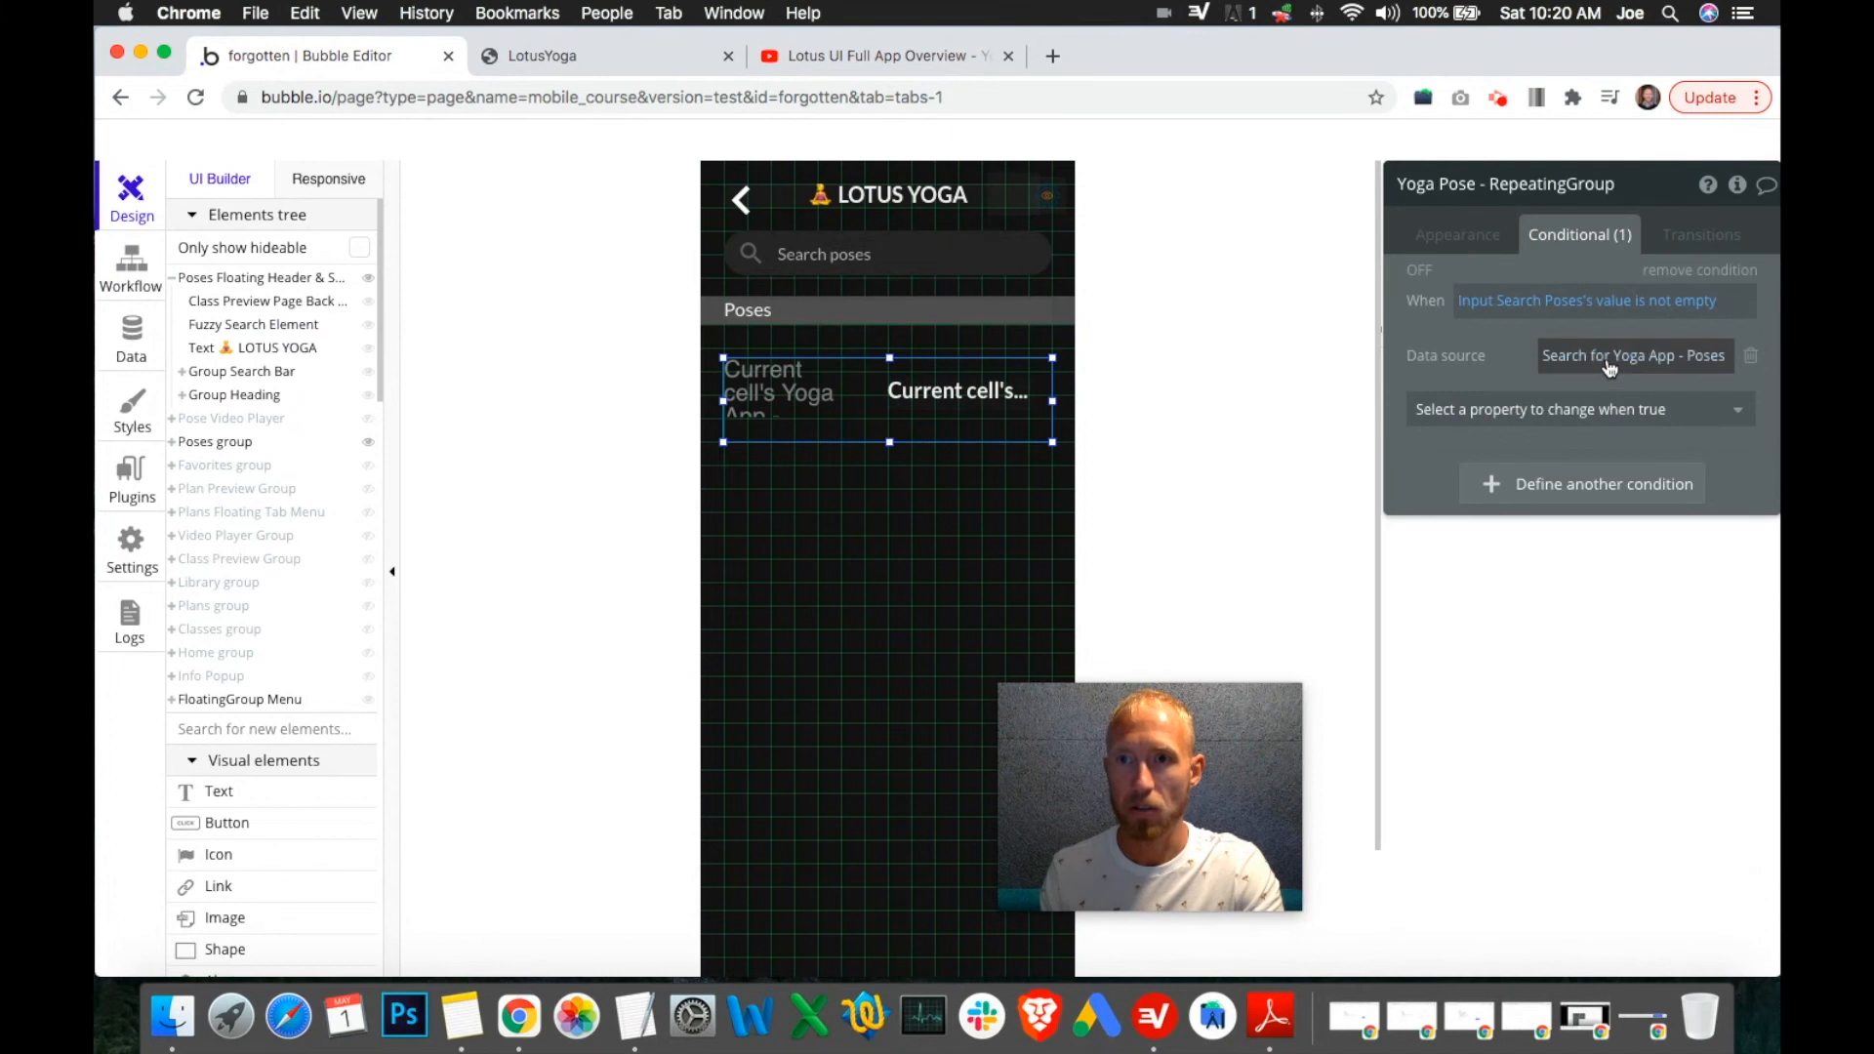
left_click(1599, 357)
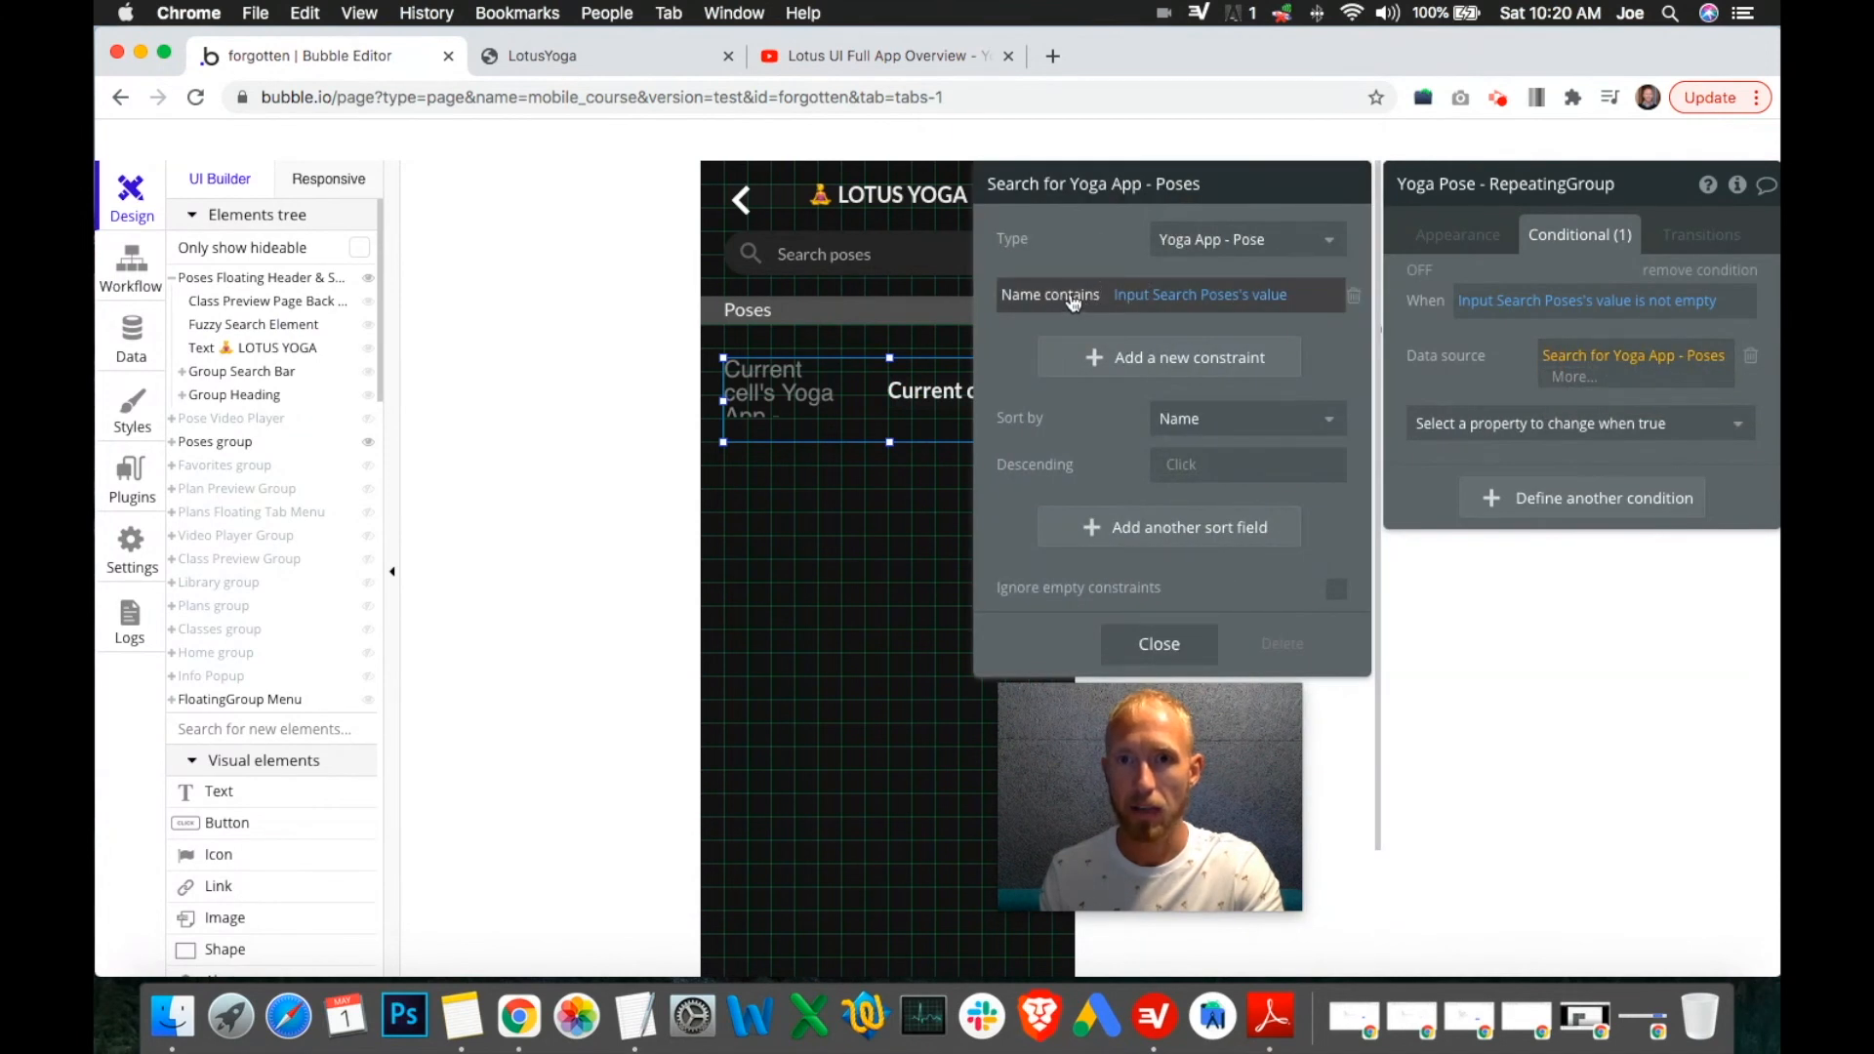
left_click(1354, 297)
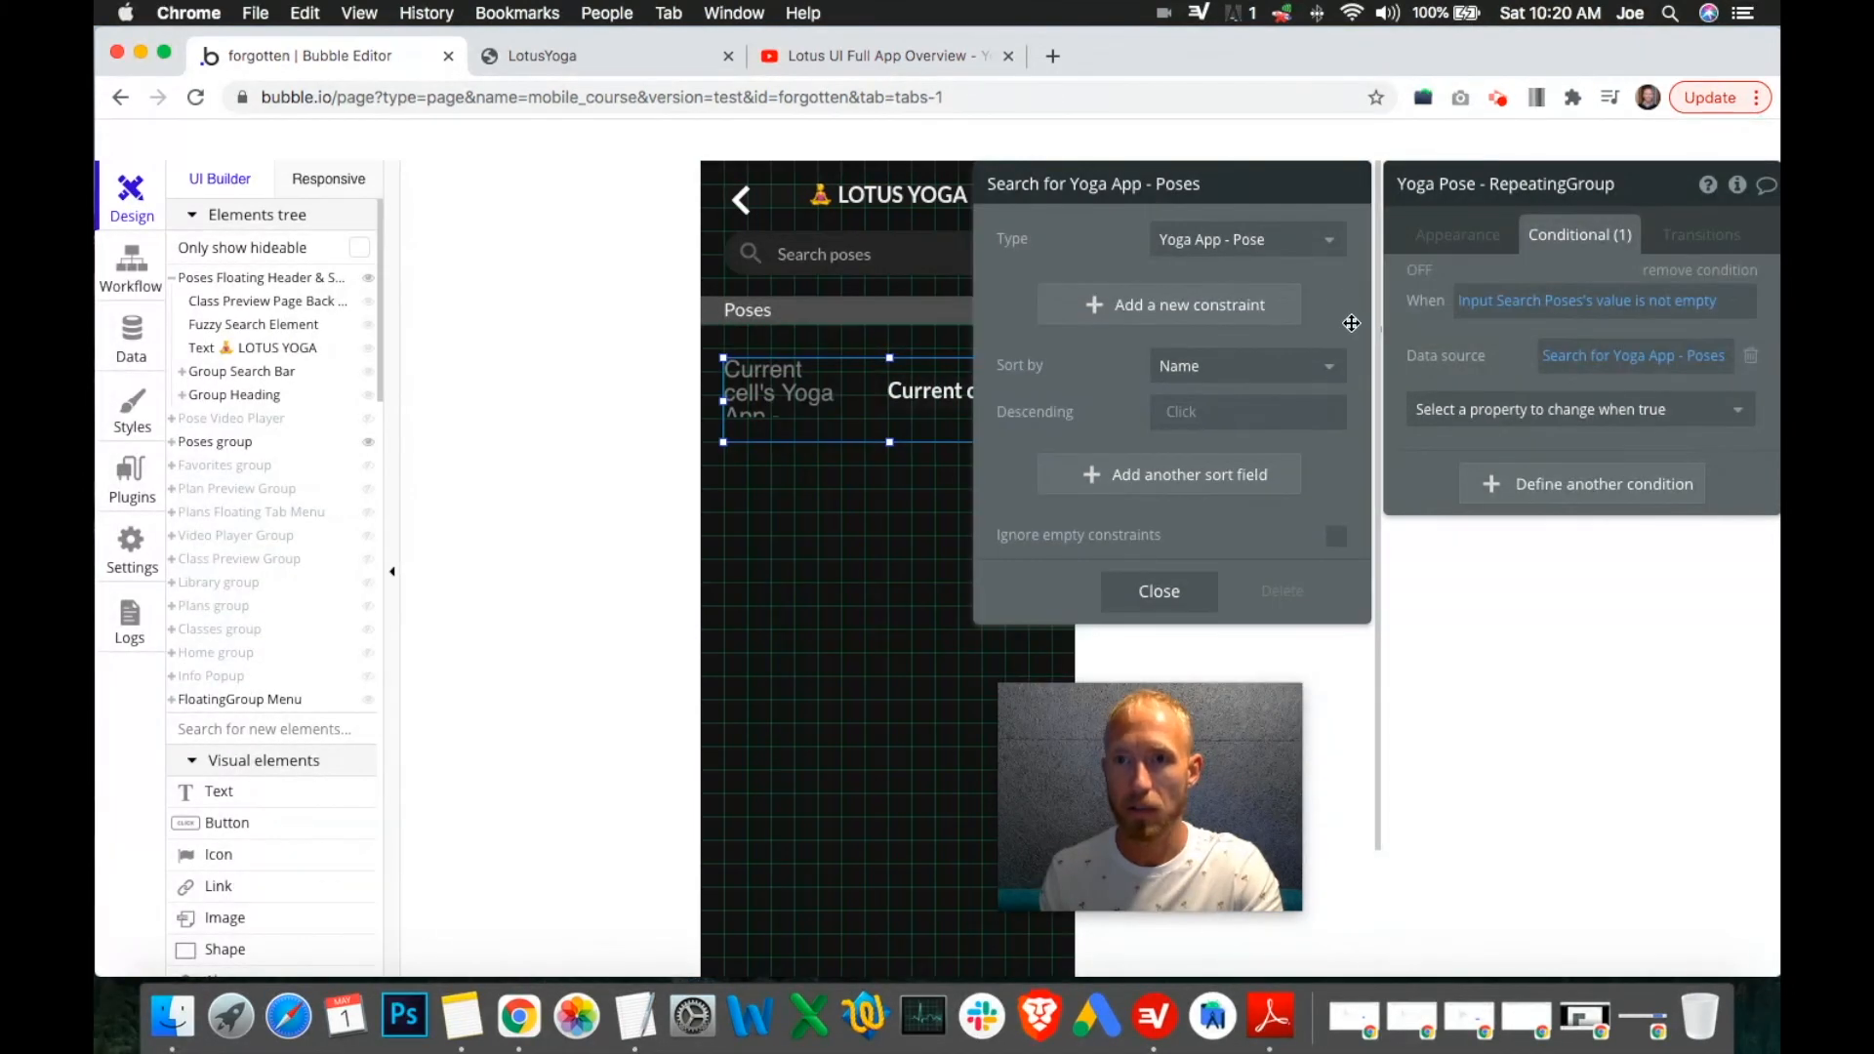
left_click(1562, 364)
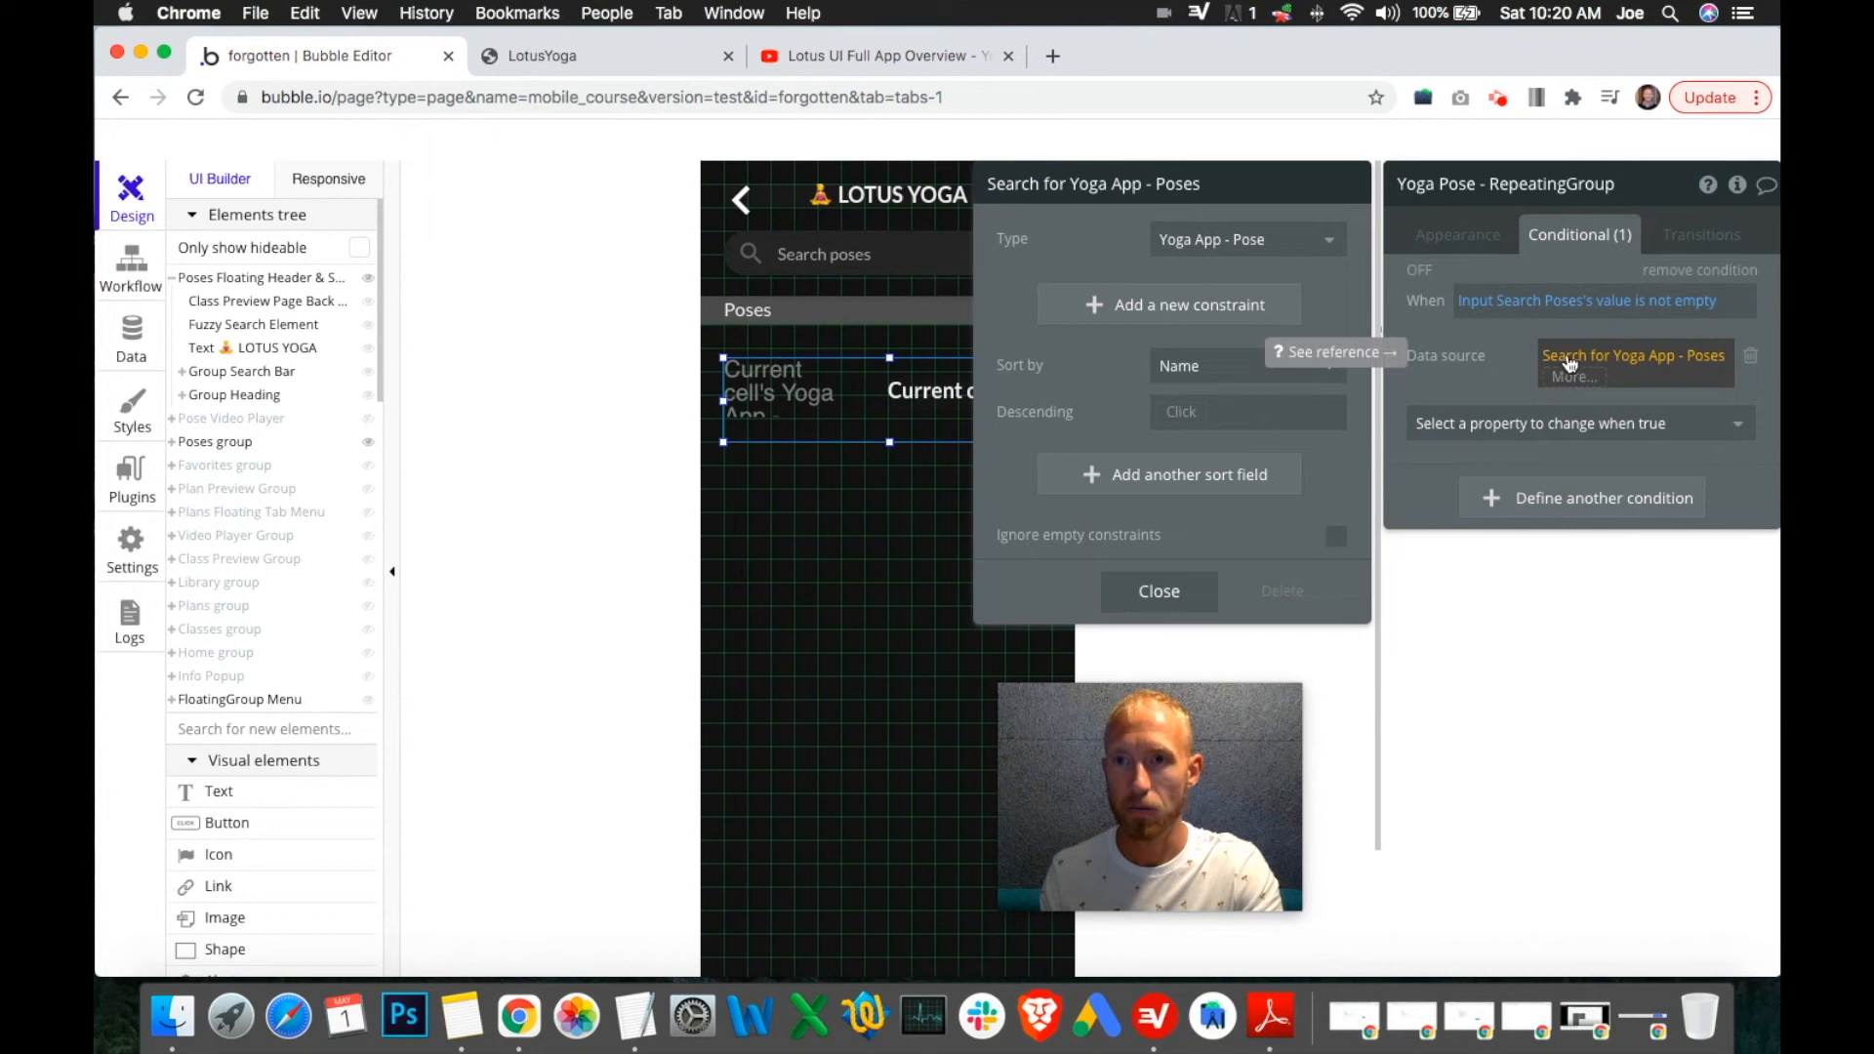
left_click(1594, 364)
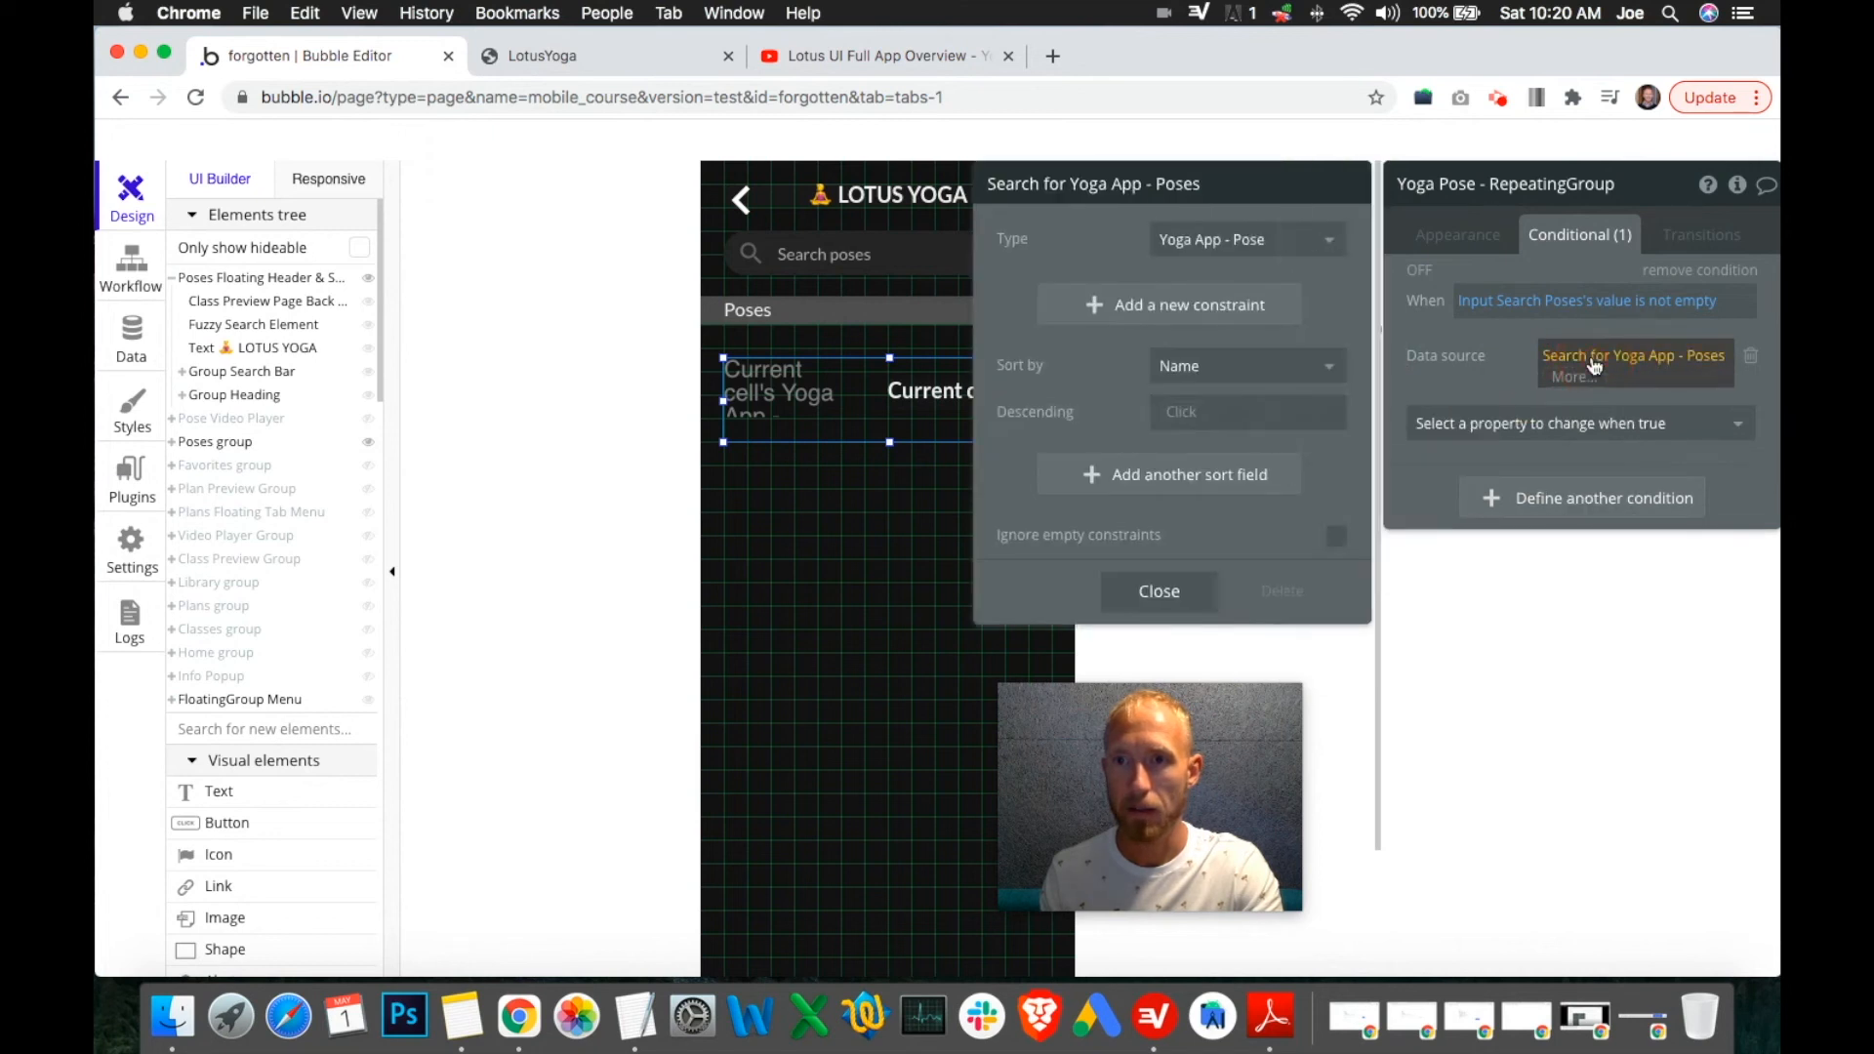
right_click(1608, 364)
left_click(1609, 362)
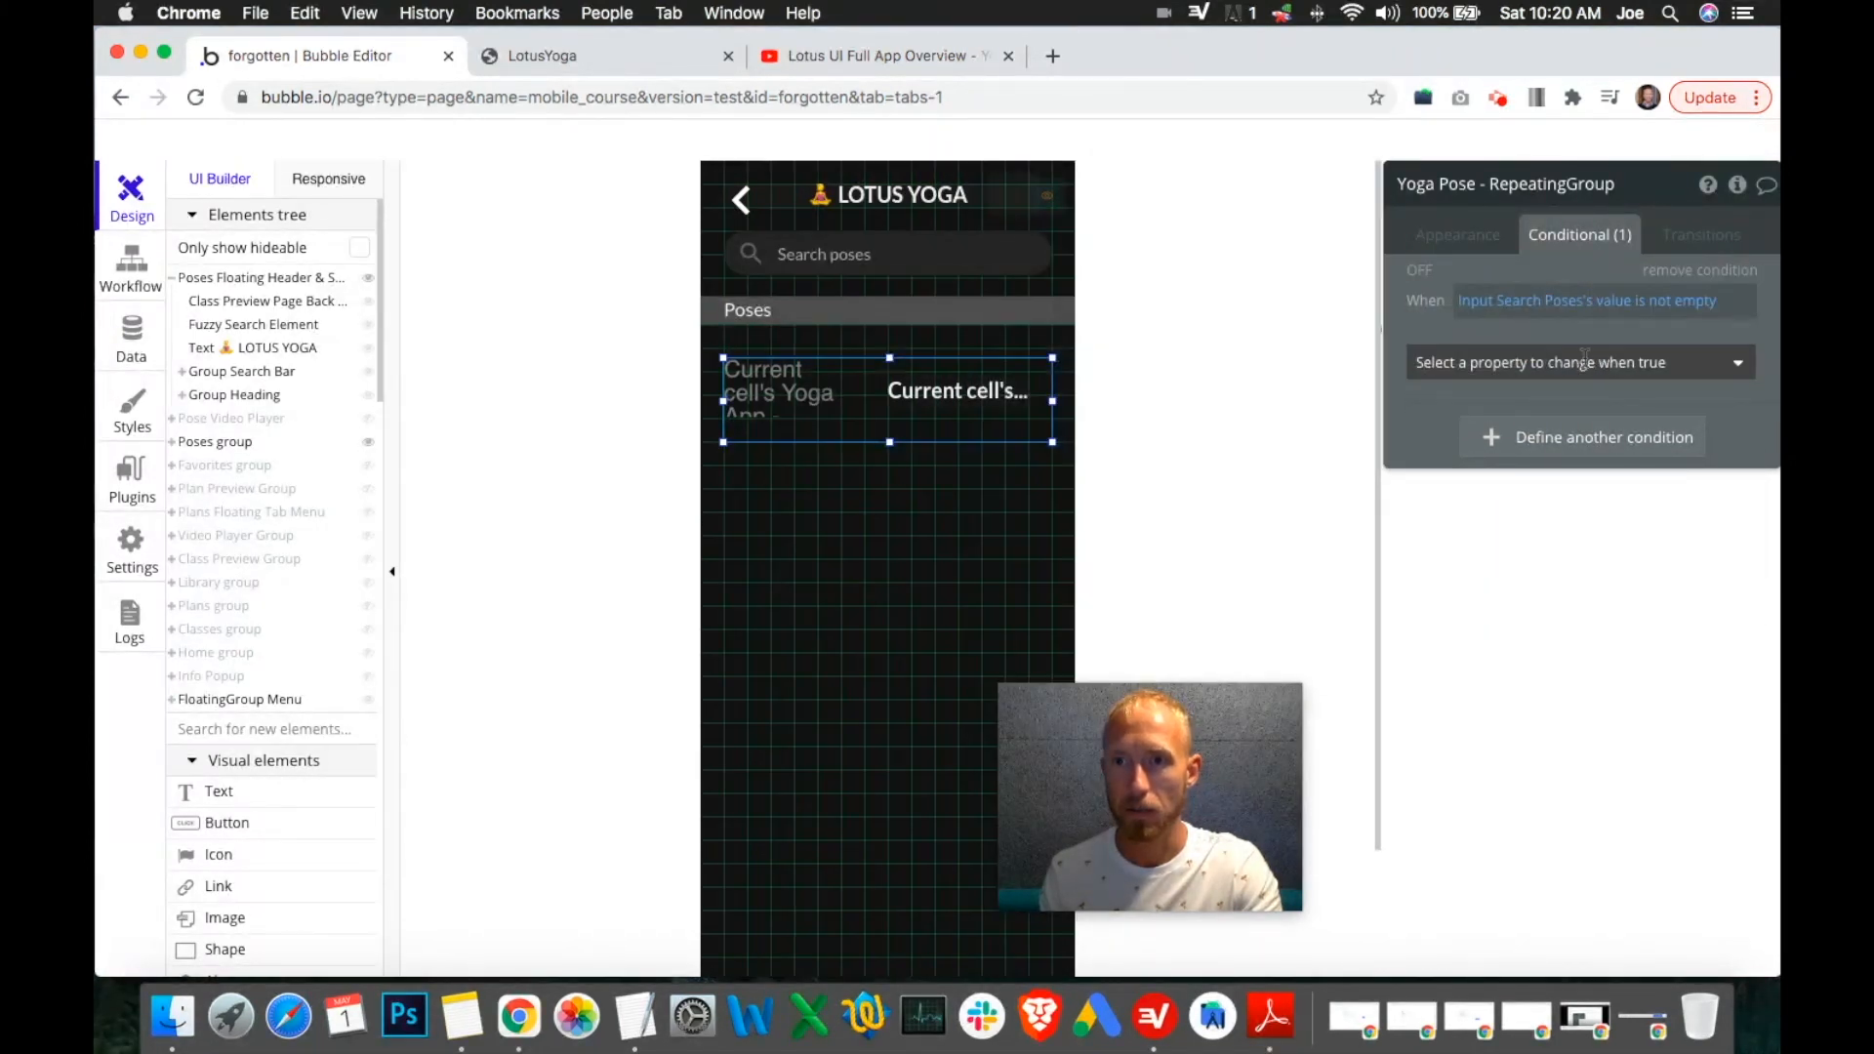
Set the Yoga Pose - RepeatingGroup condition's data source to Fuzzy Search Element's Matches when the search input is not empty.
left_click(1584, 361)
left_click(1513, 471)
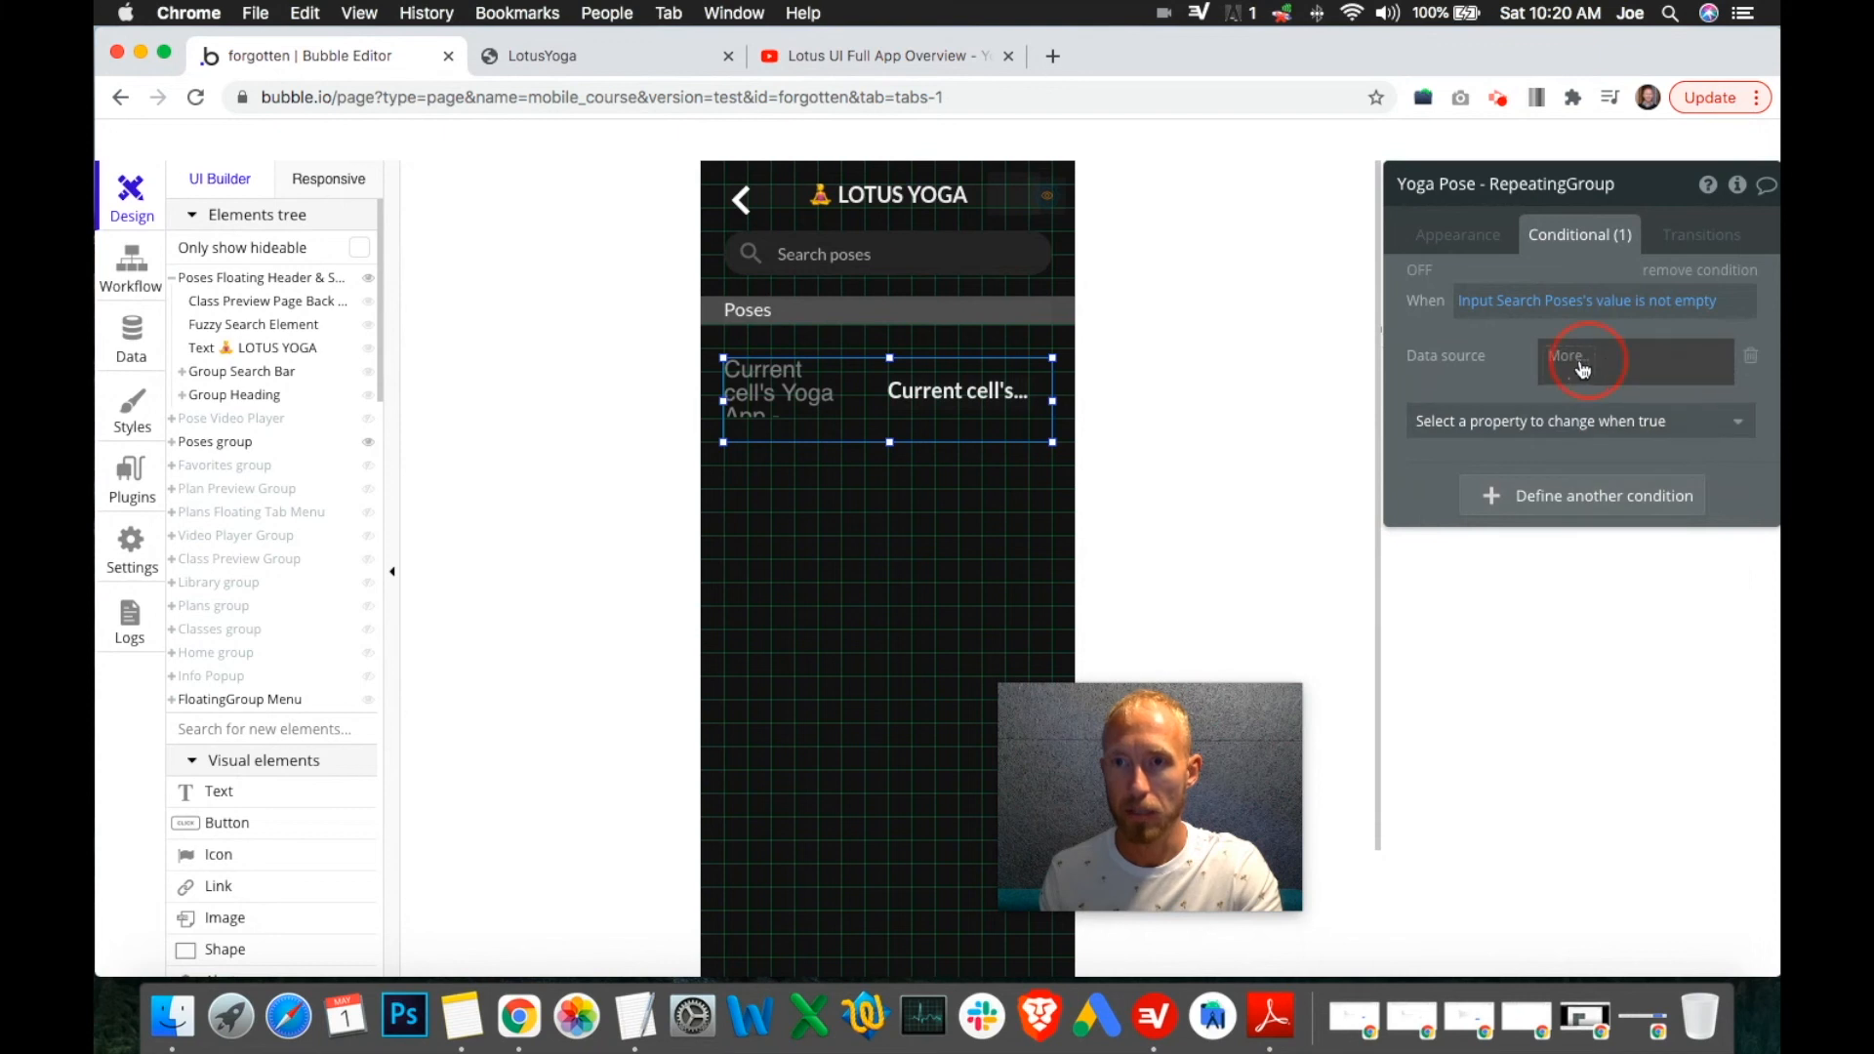
left_click(1583, 361)
scroll(1652, 579, "down", 10)
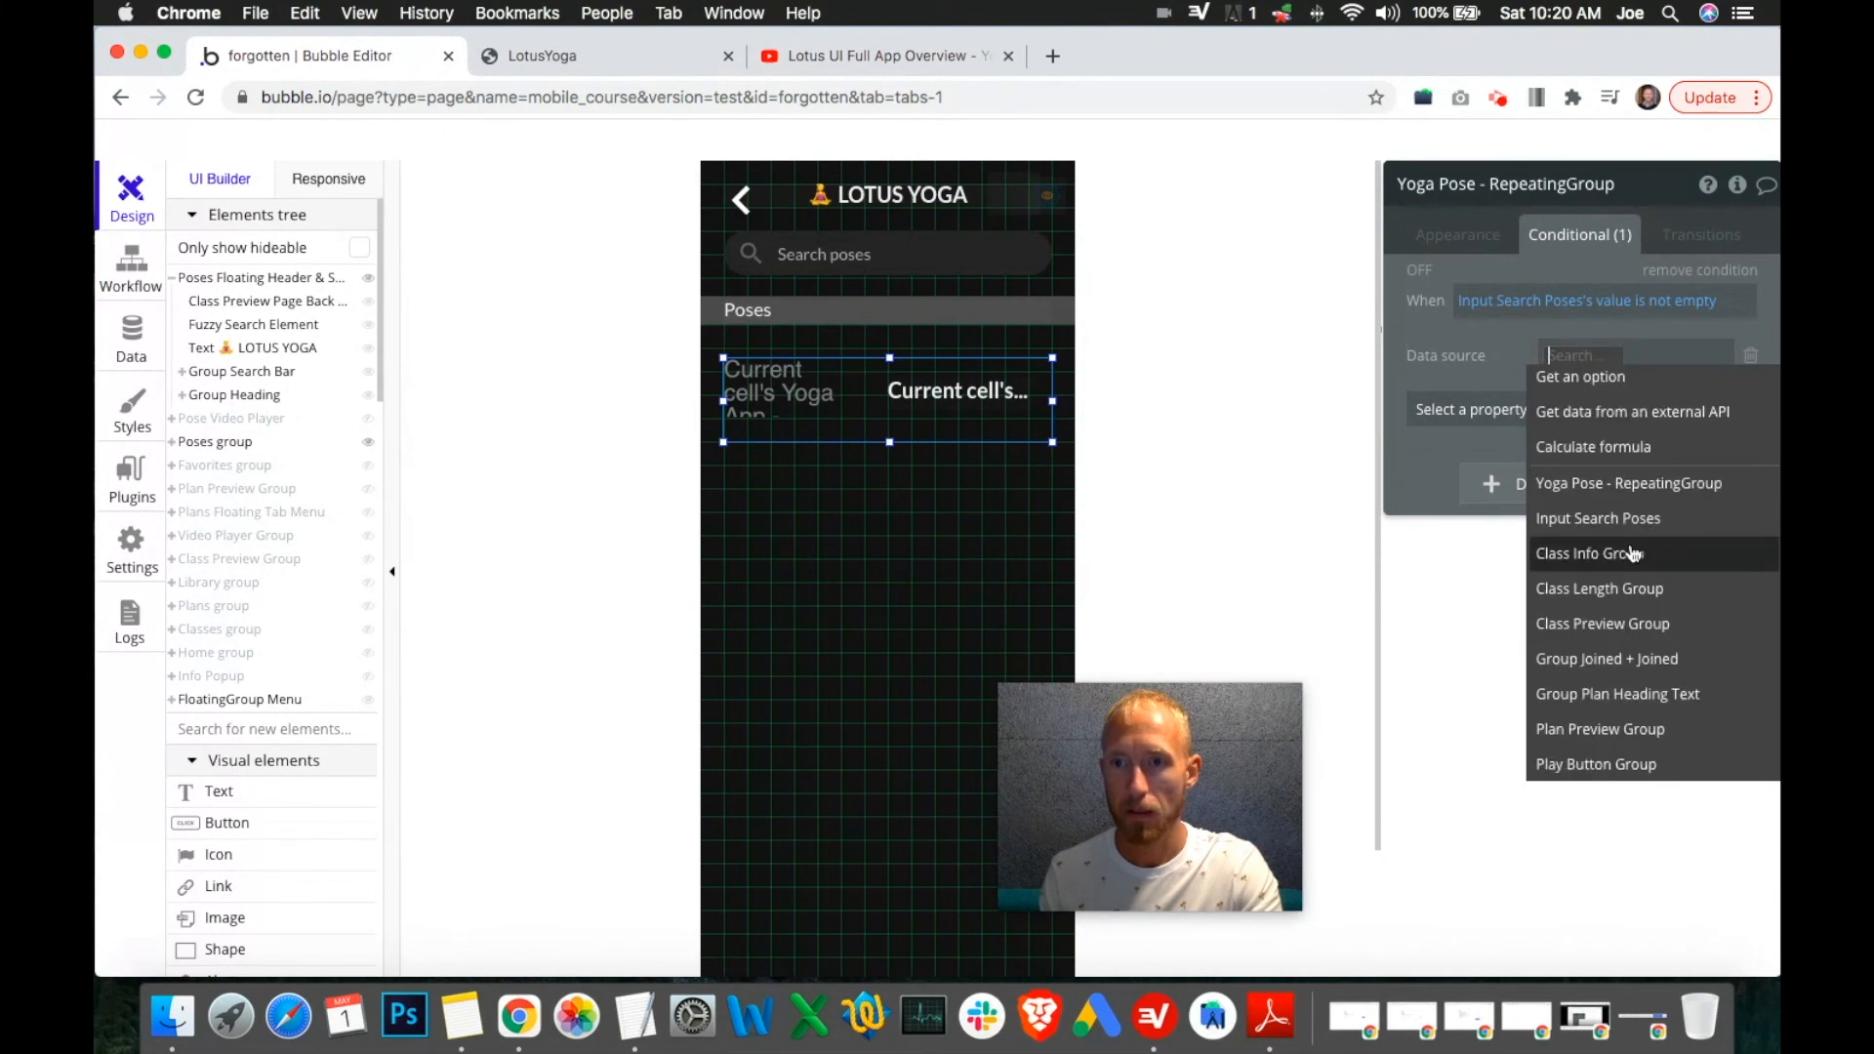
scroll(1650, 572, "up", 10)
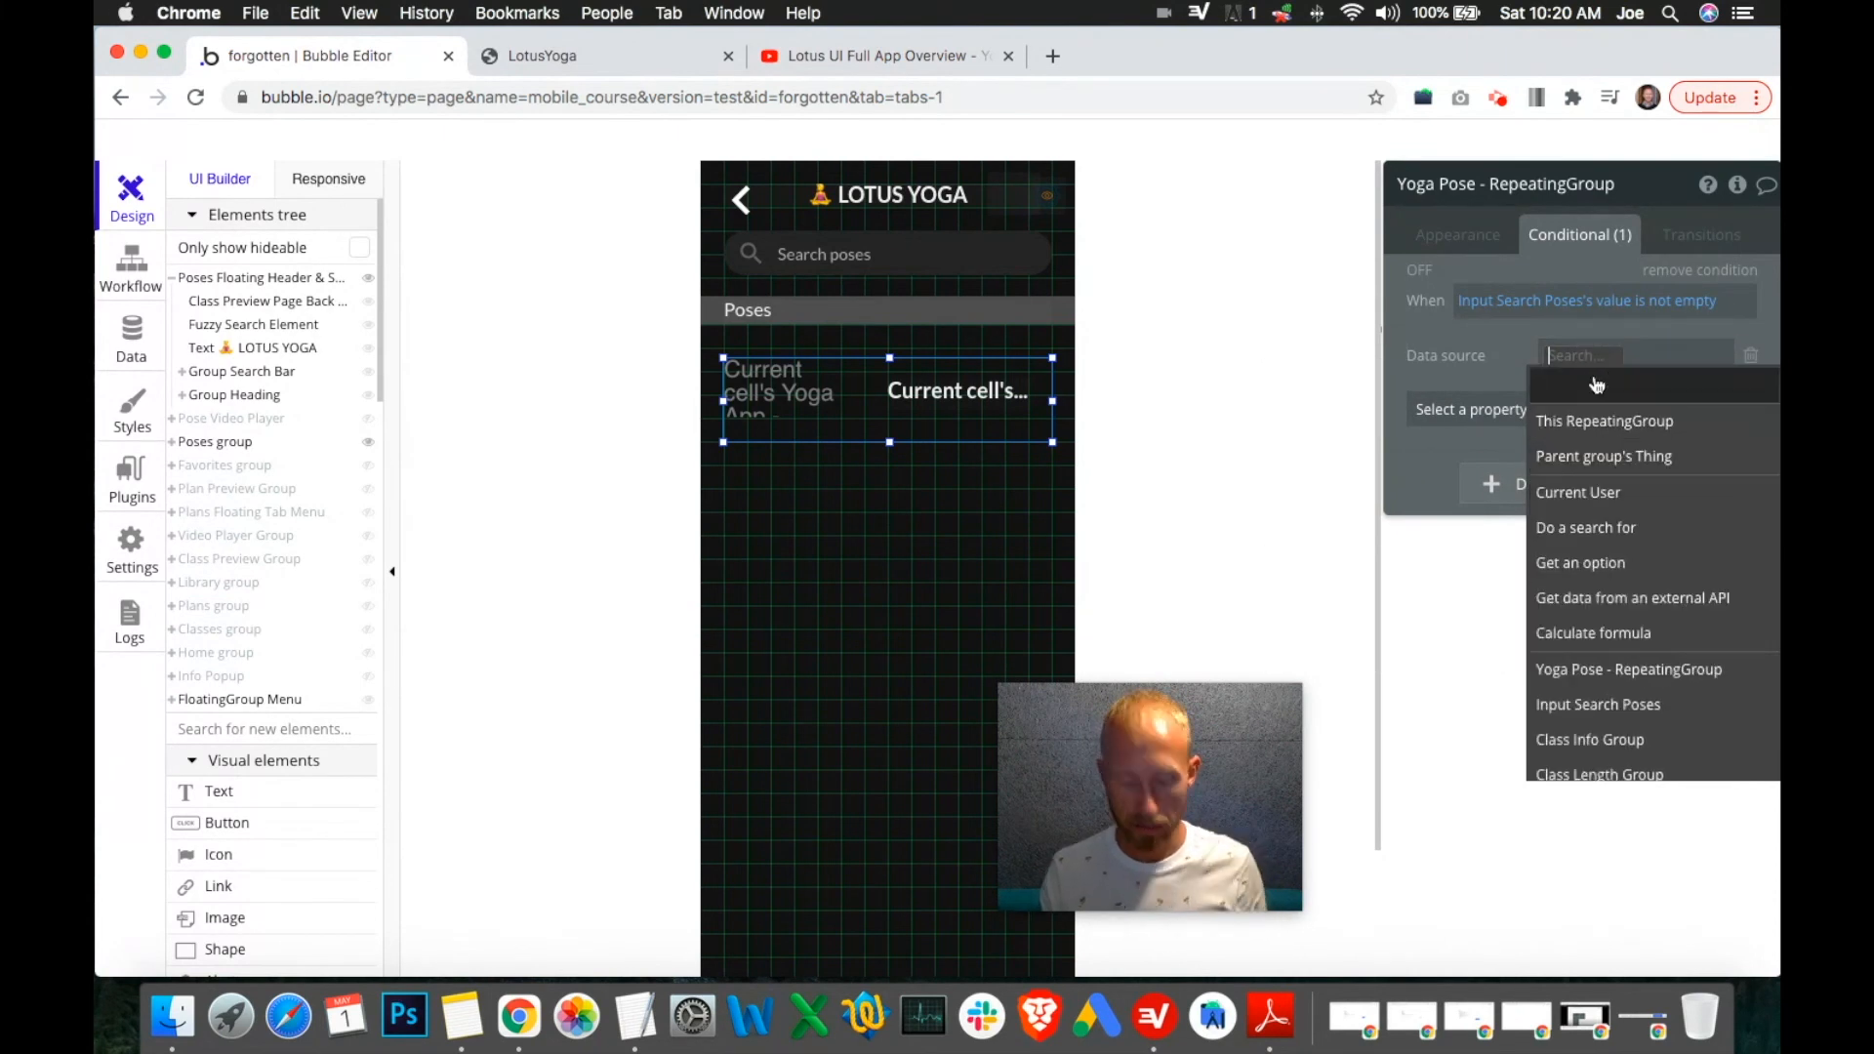
type("fuzz")
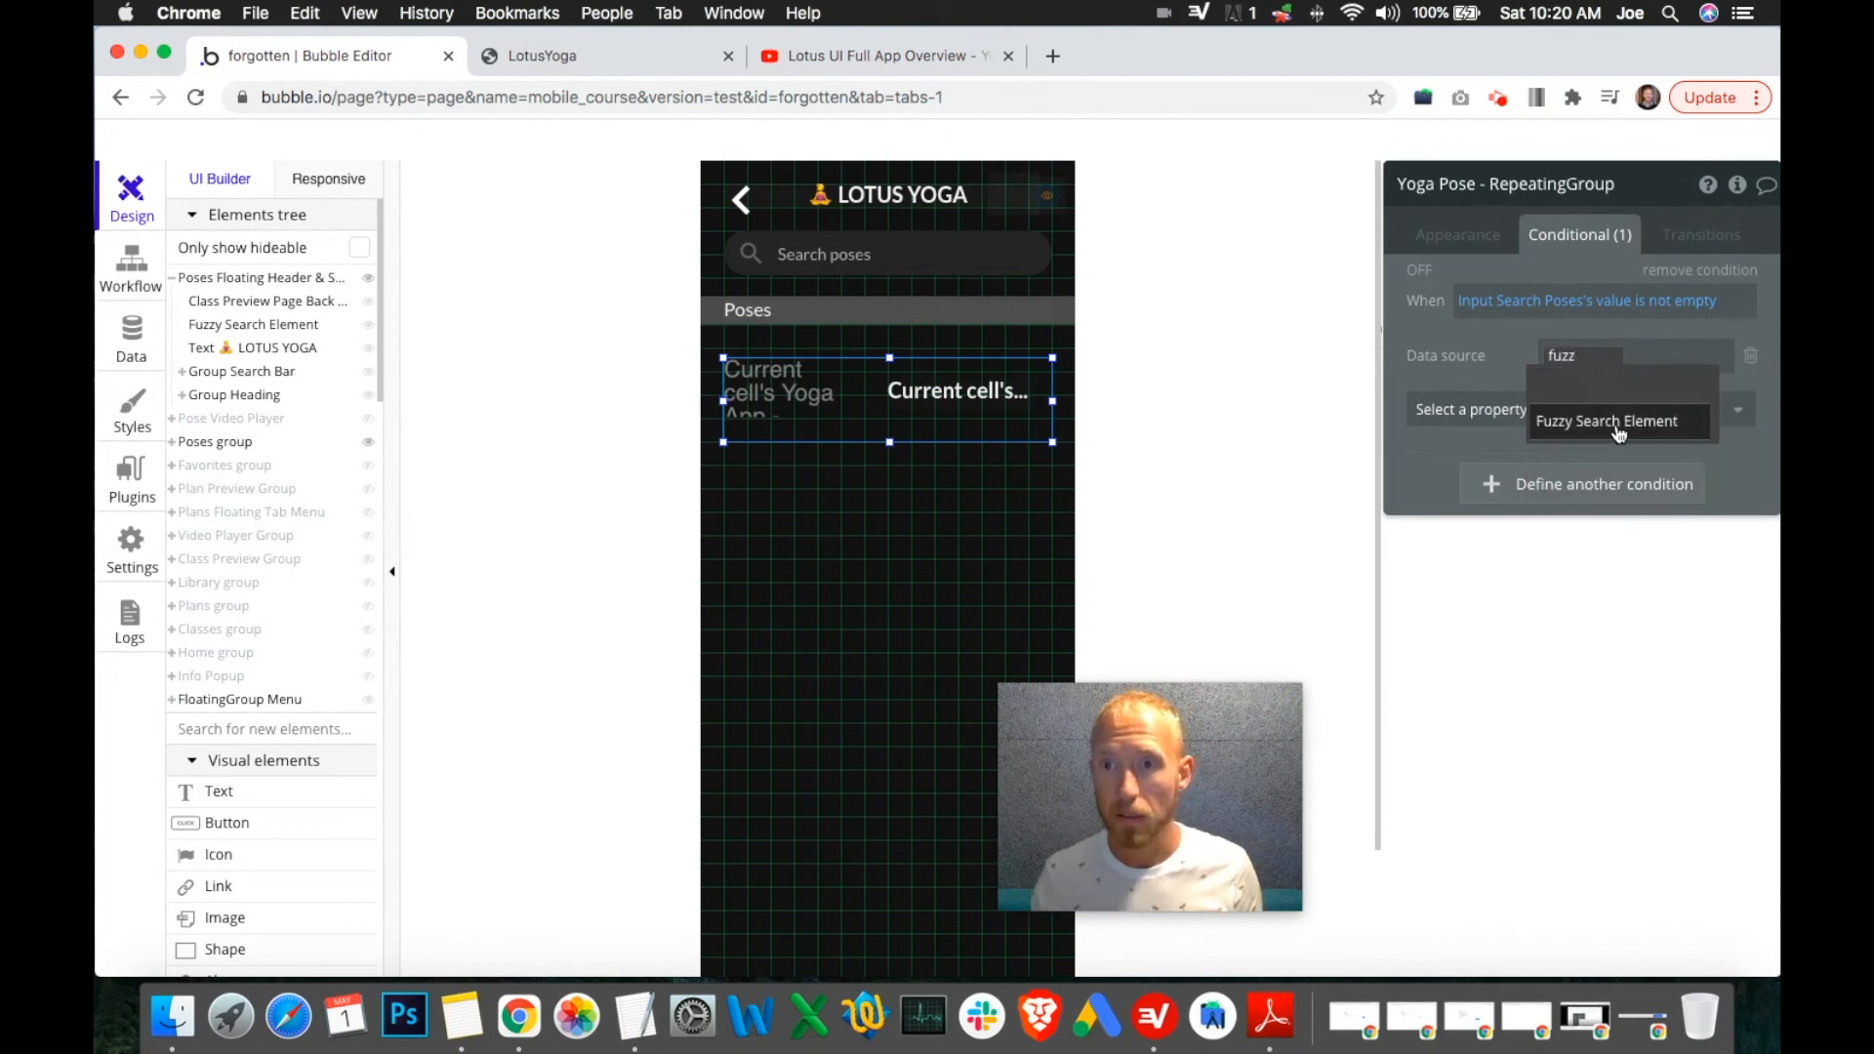
left_click(1616, 420)
left_click(1621, 408)
left_click(1476, 369)
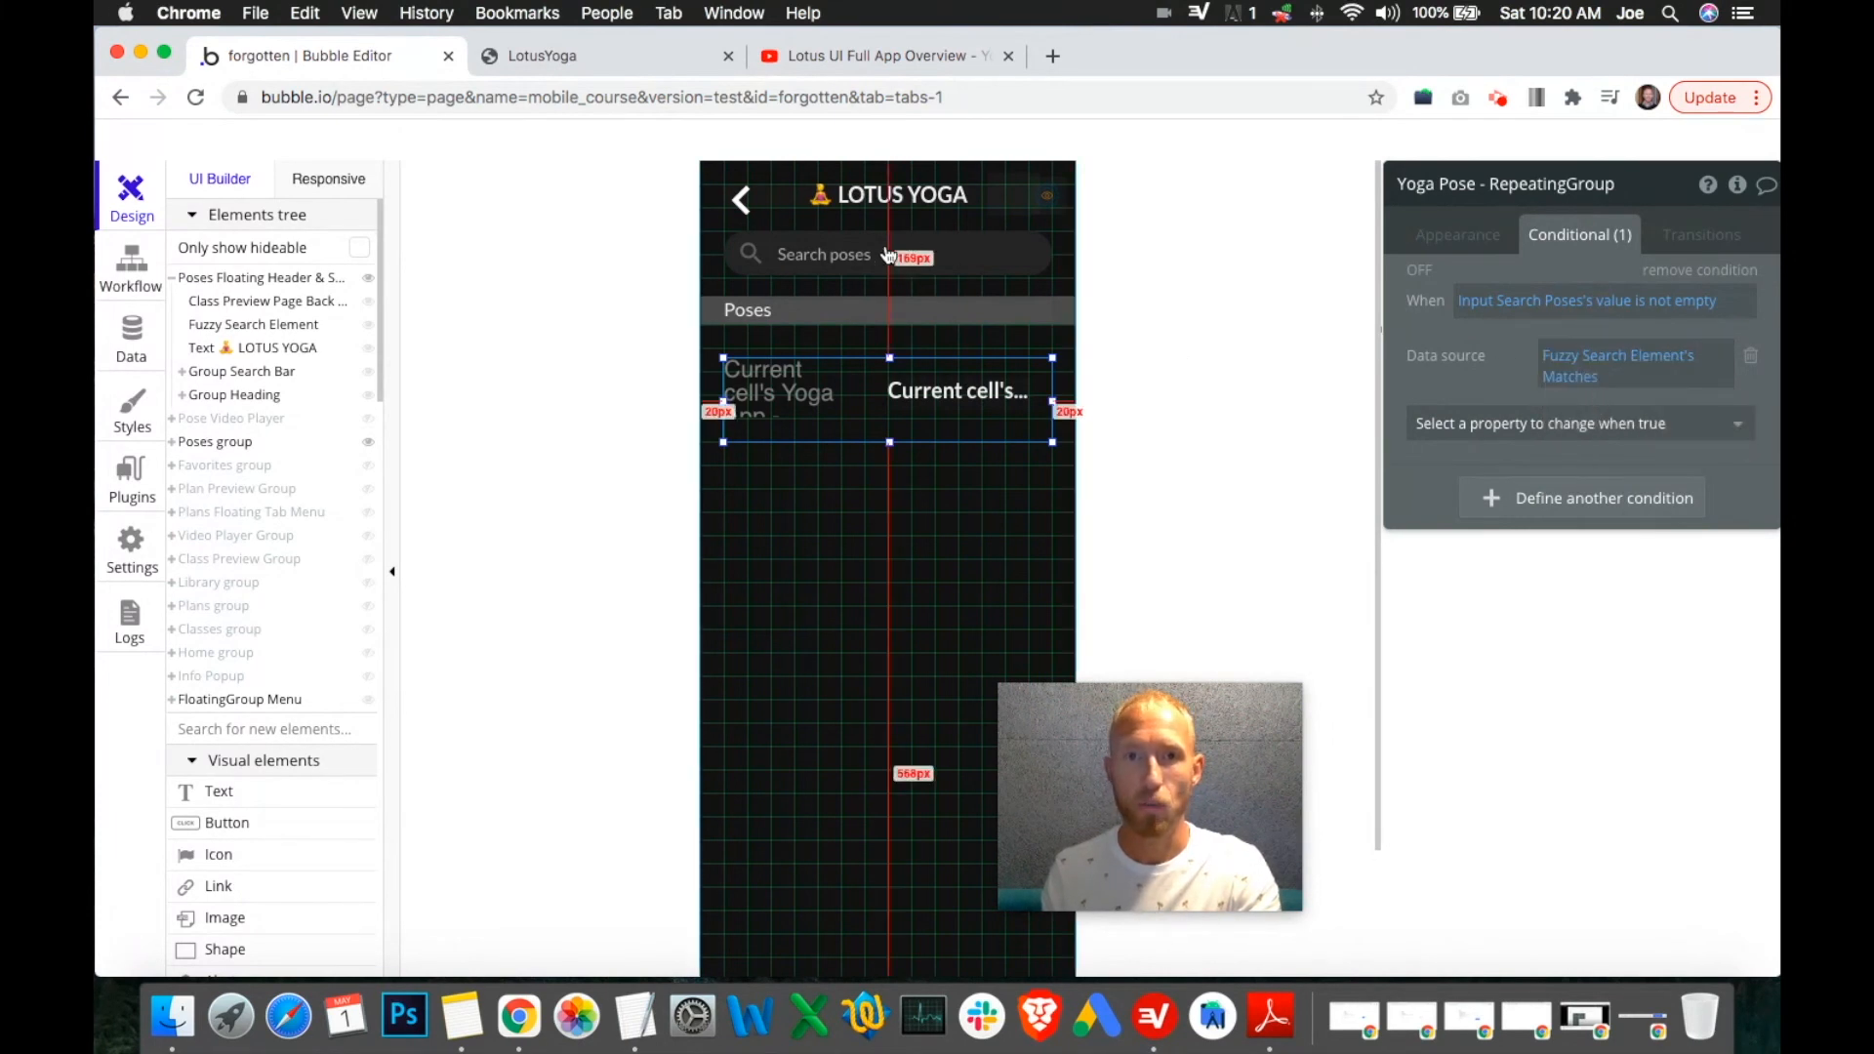
Review the Fuzzy Search Element's settings, the elements around it in the header, and the Yoga Pose - RepeatingGroup condition that uses it.
left_click(1053, 201)
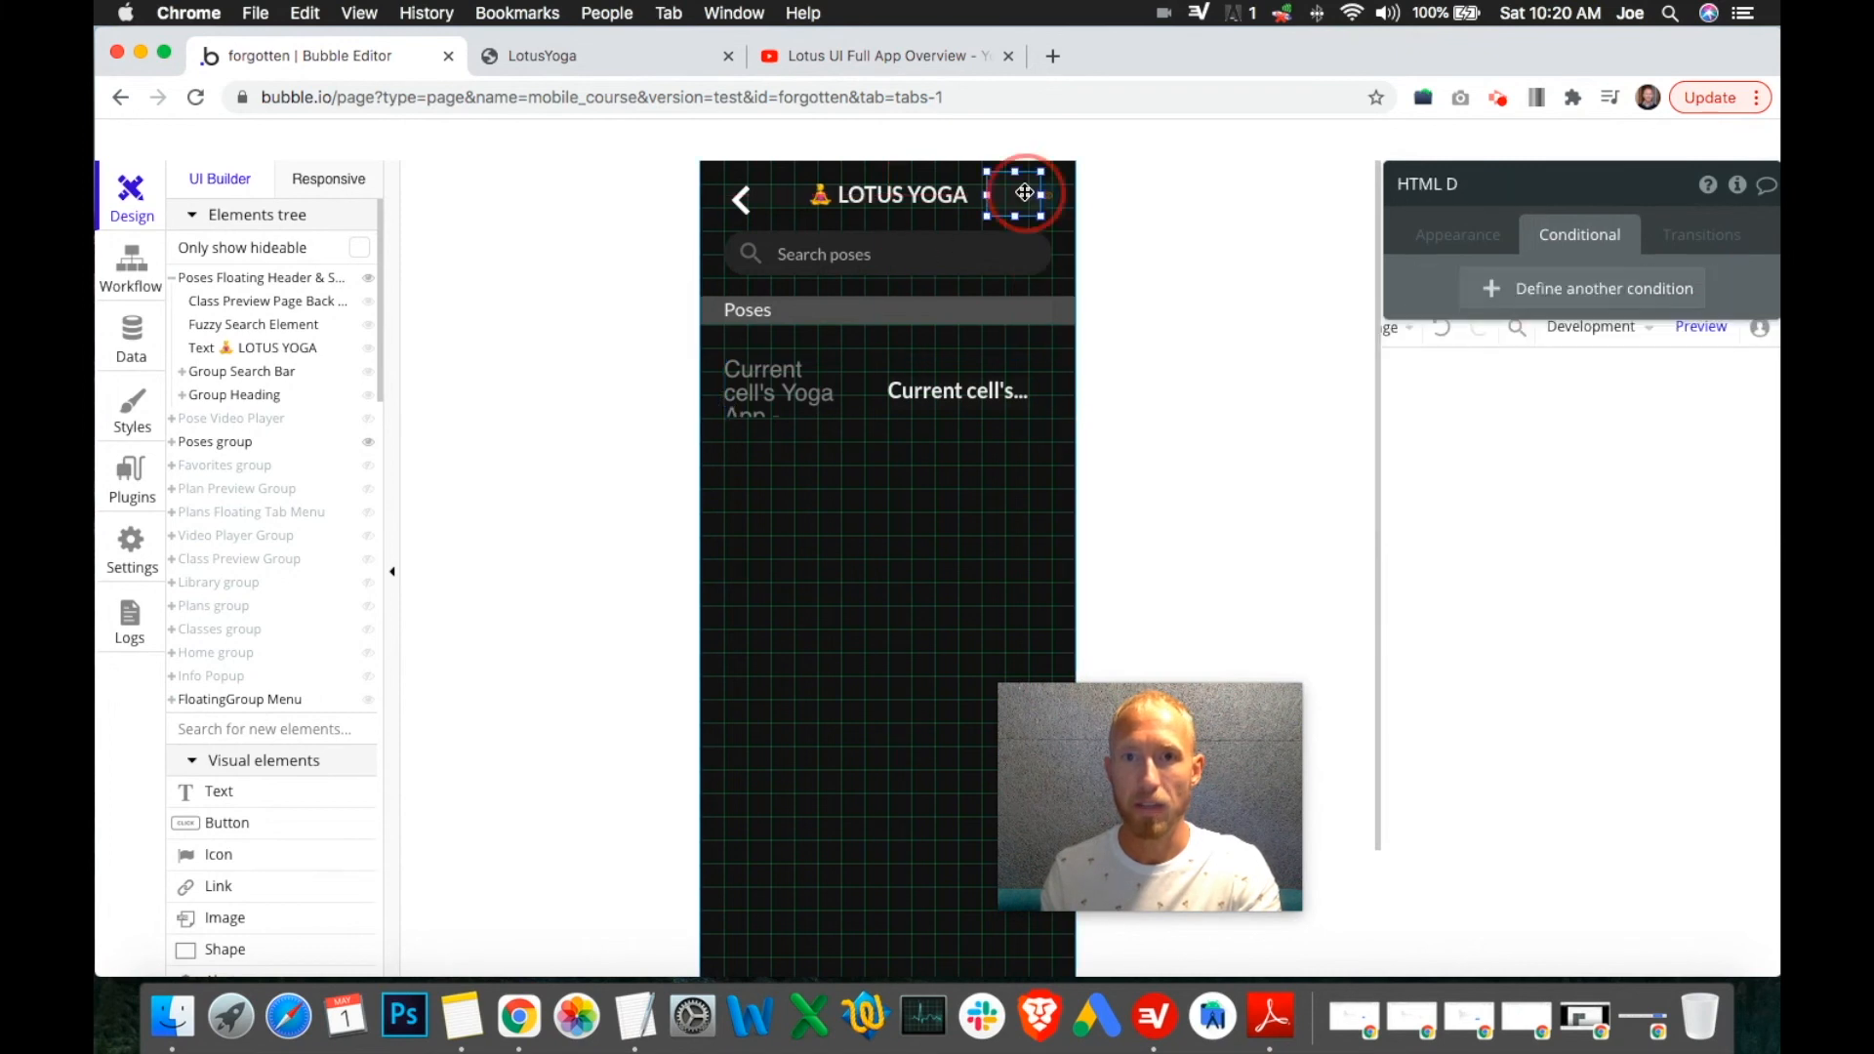
left_click(1047, 204)
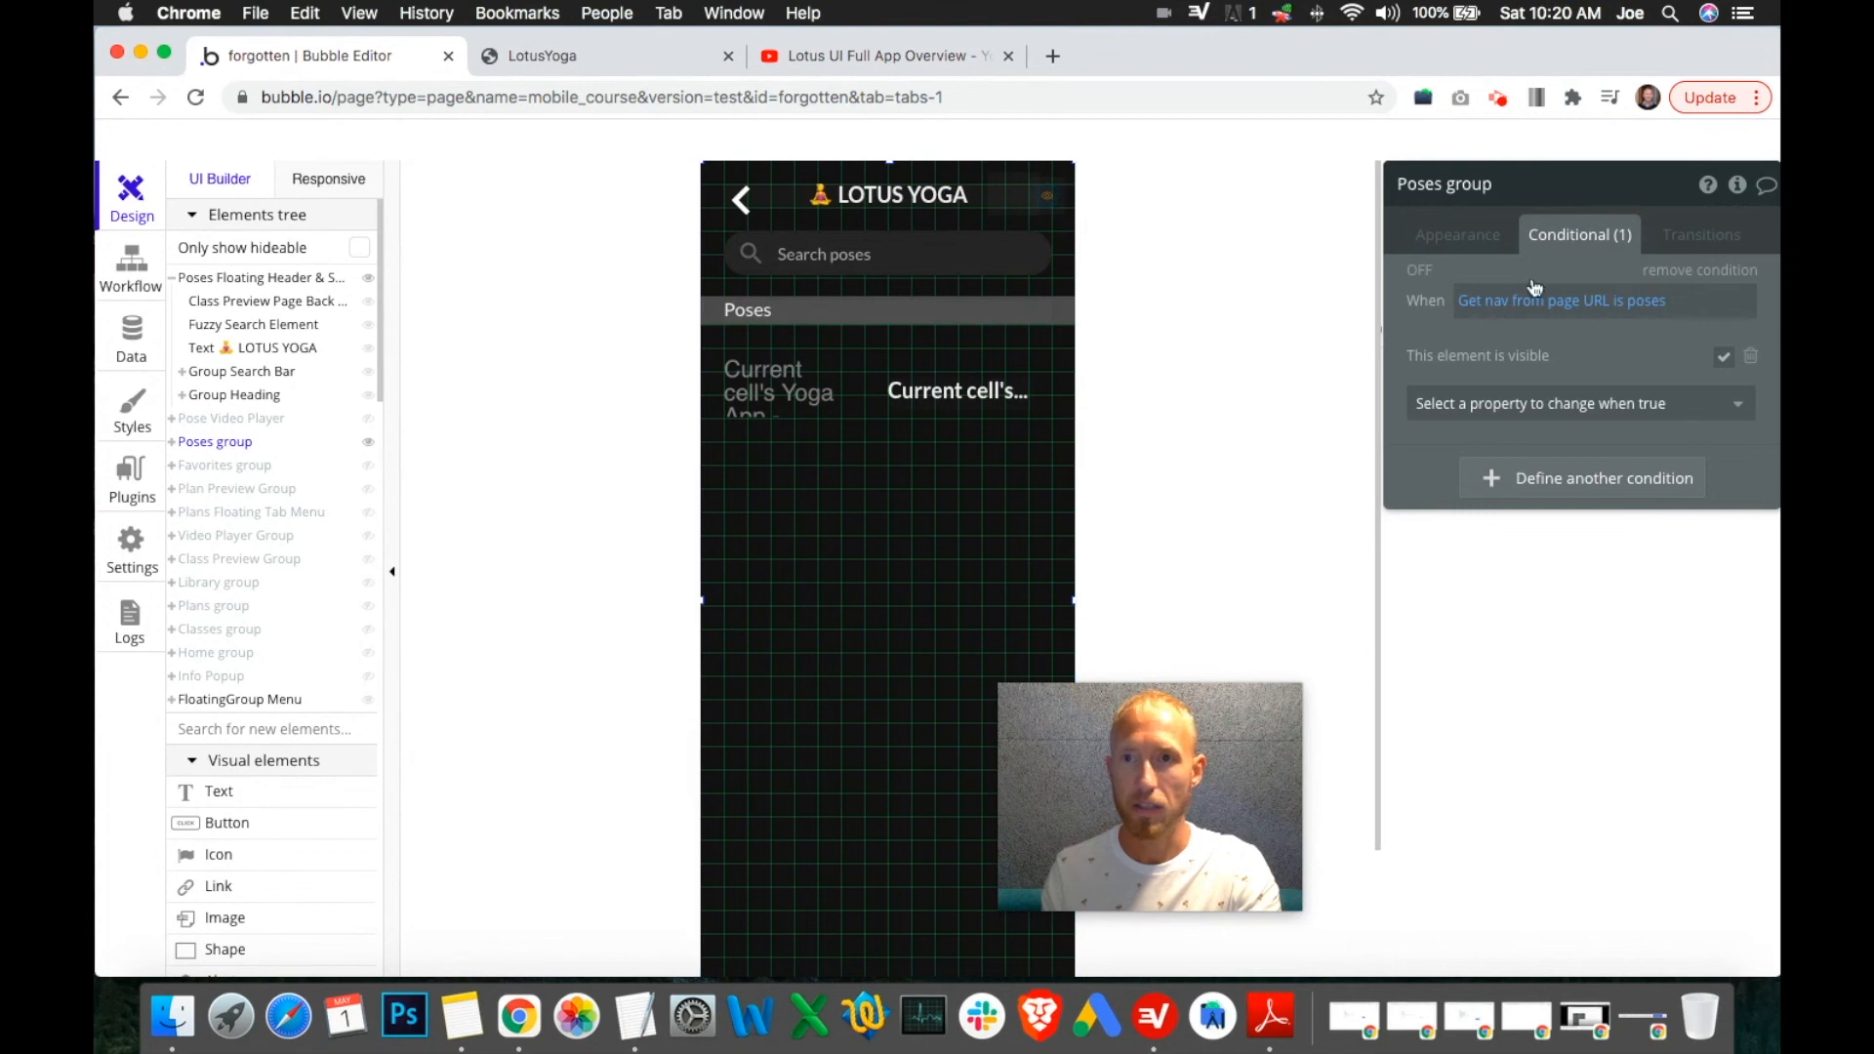
left_click(1459, 235)
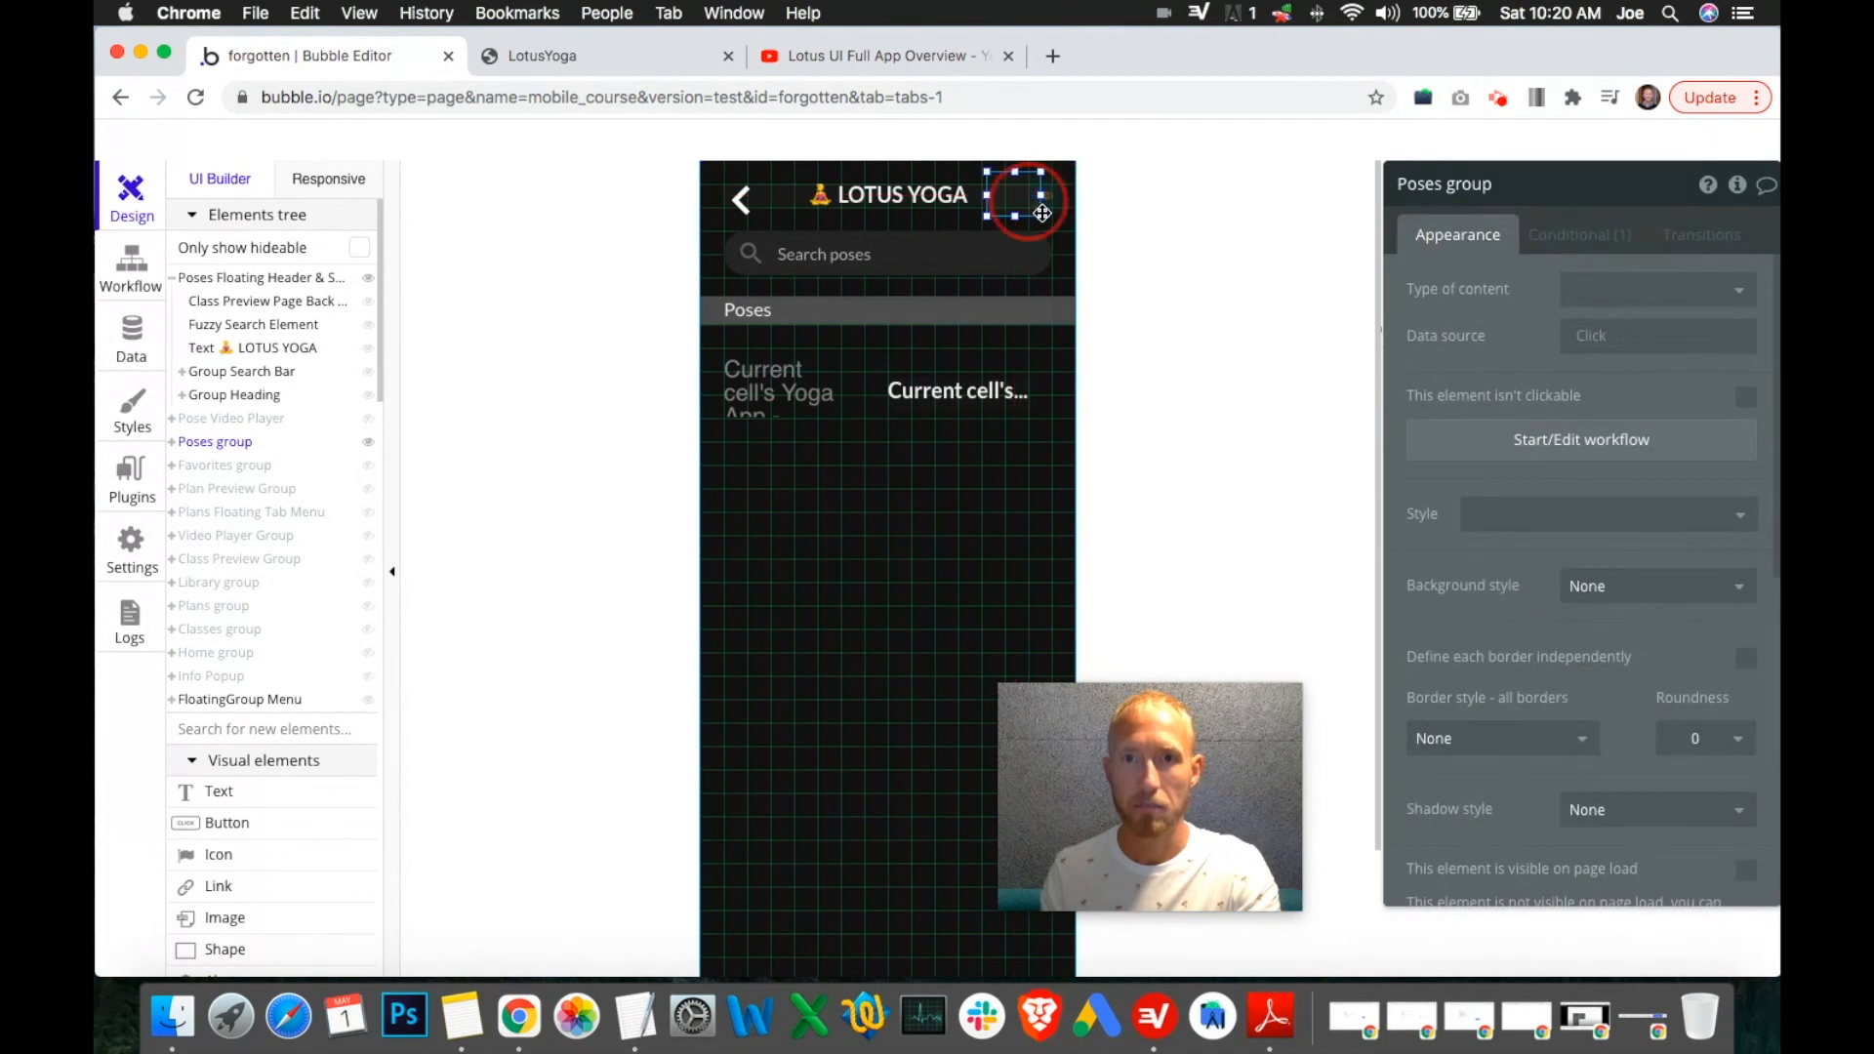
left_click(1035, 206)
left_click_drag(1042, 195, 1002, 196)
left_click(1049, 196)
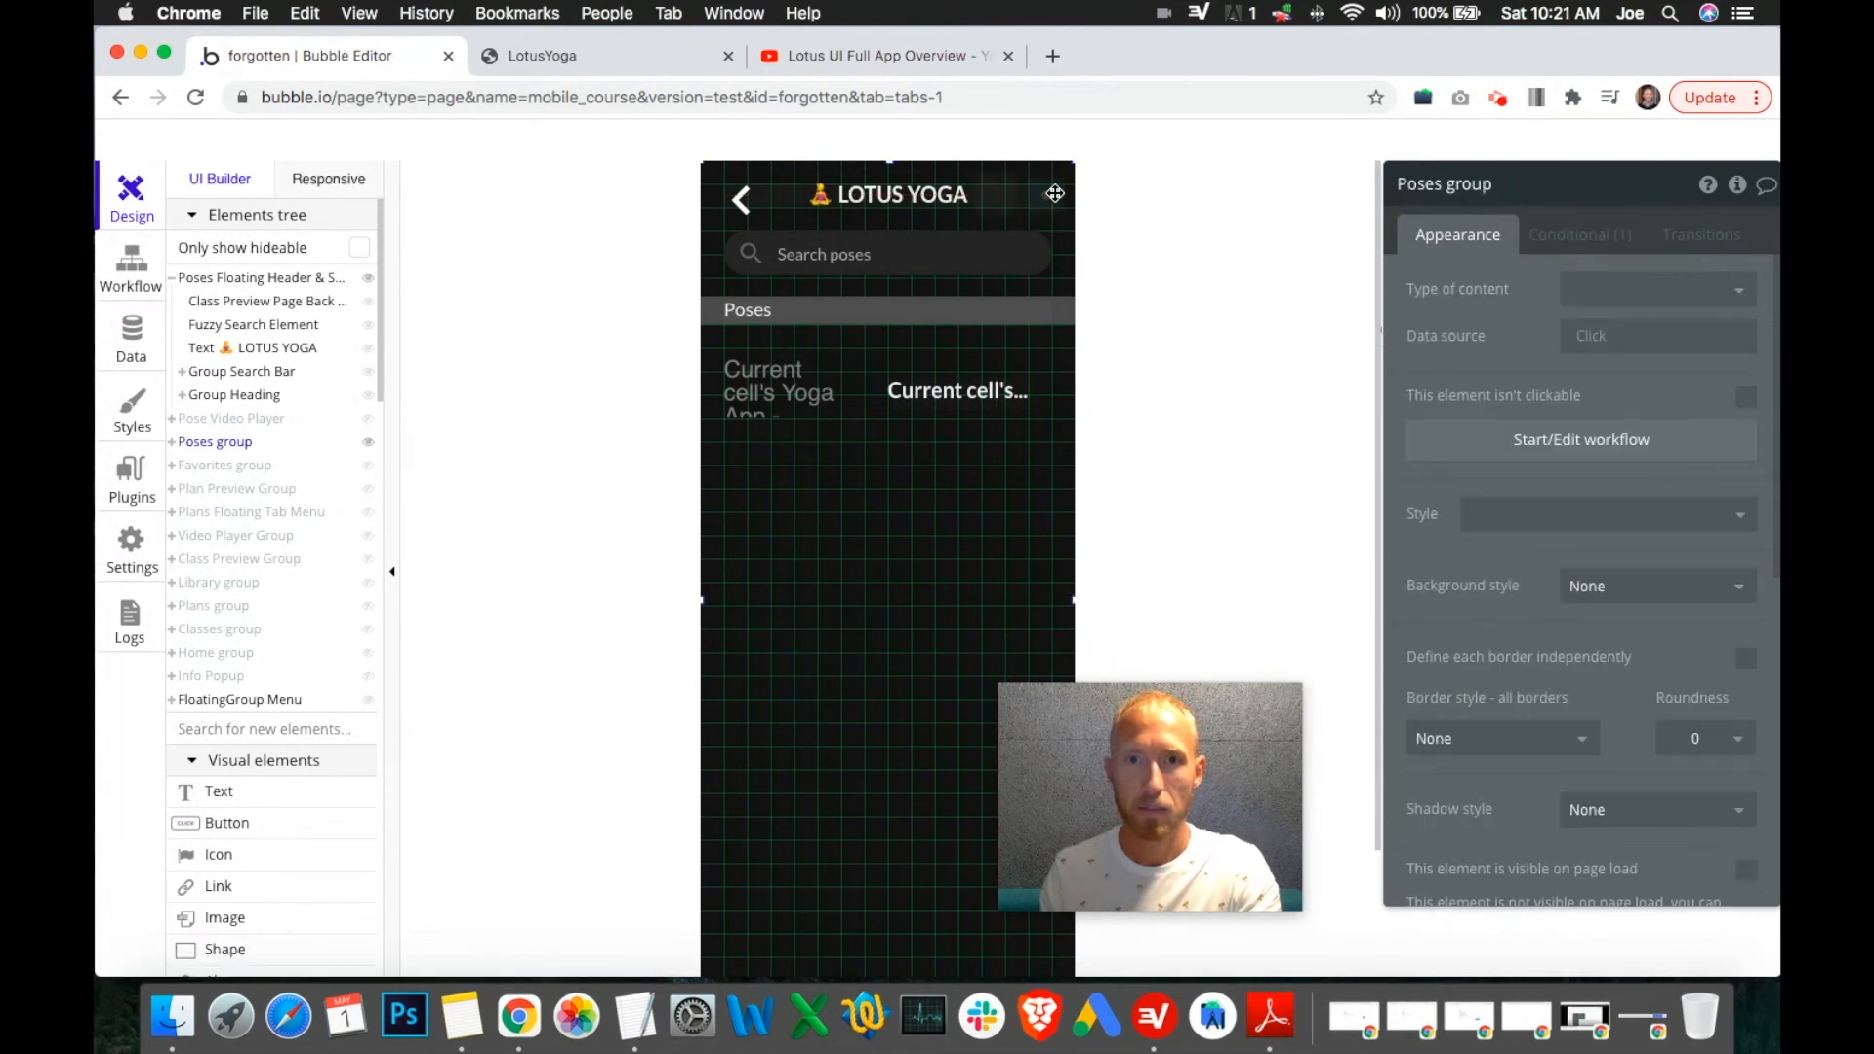
left_click(263, 327)
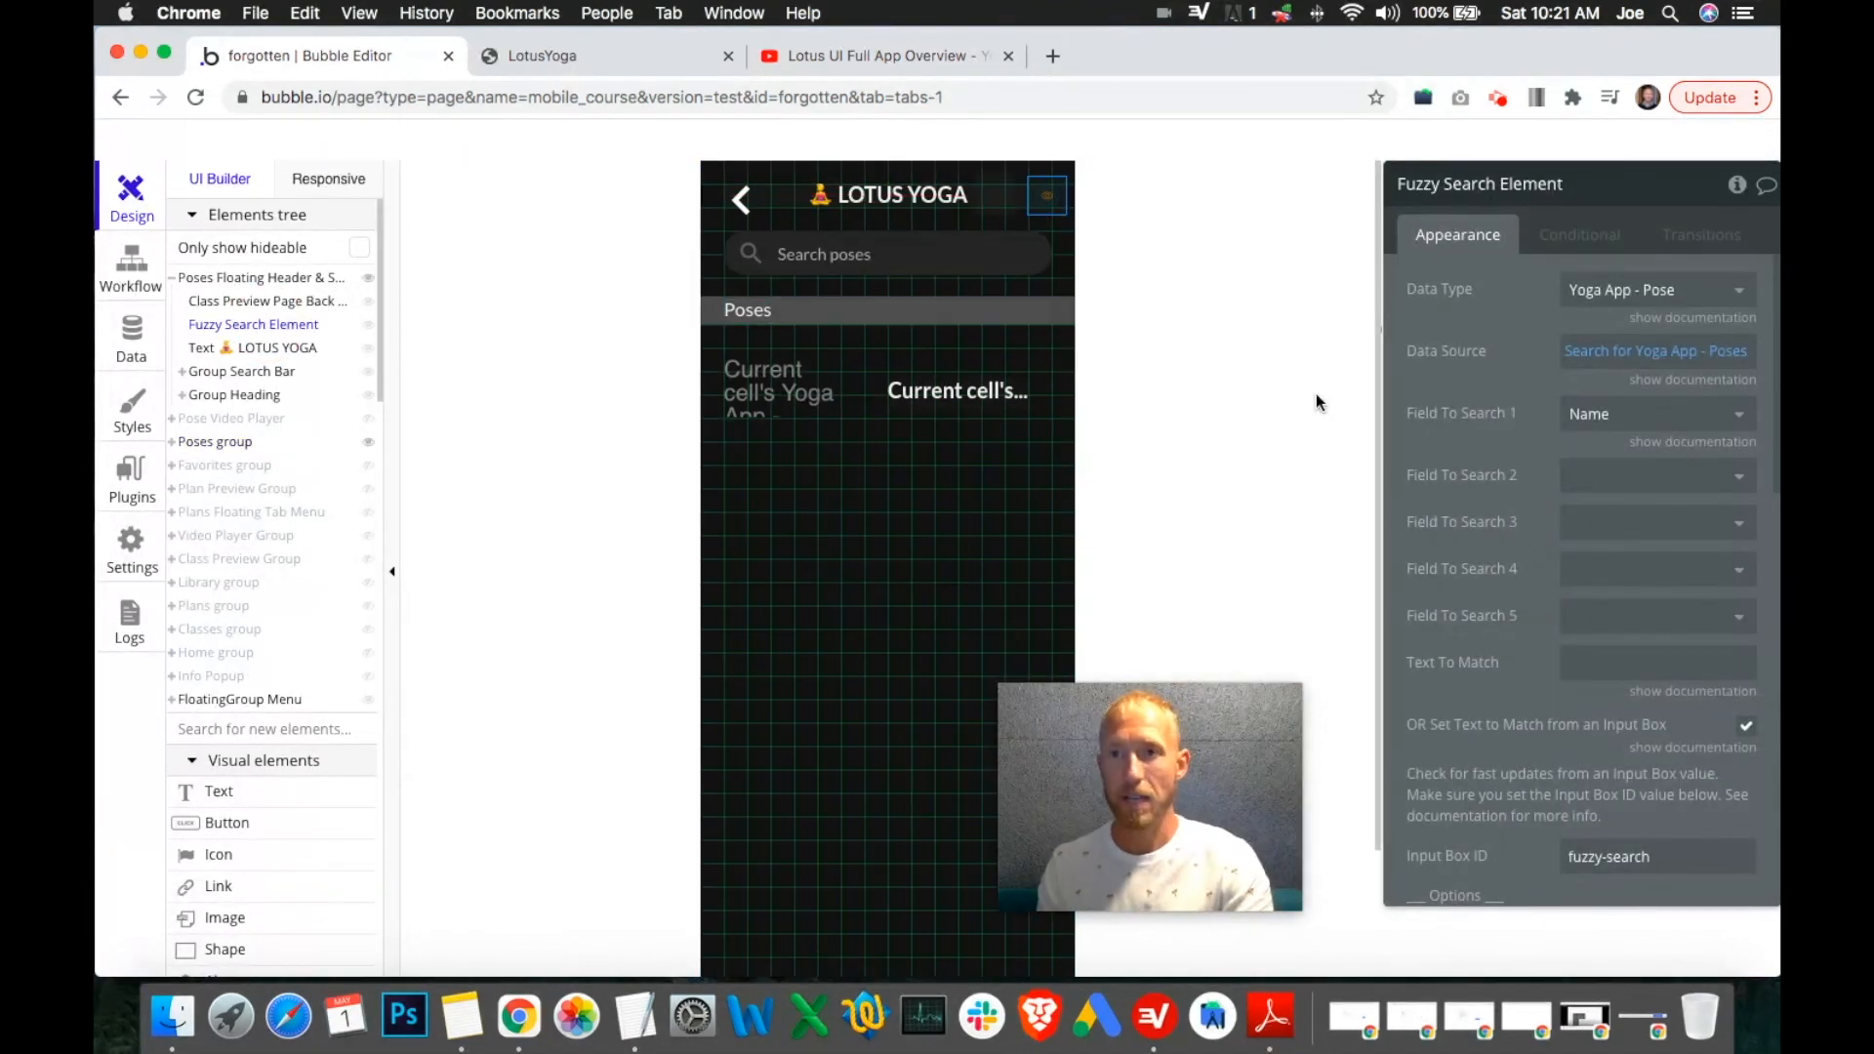
left_click(862, 410)
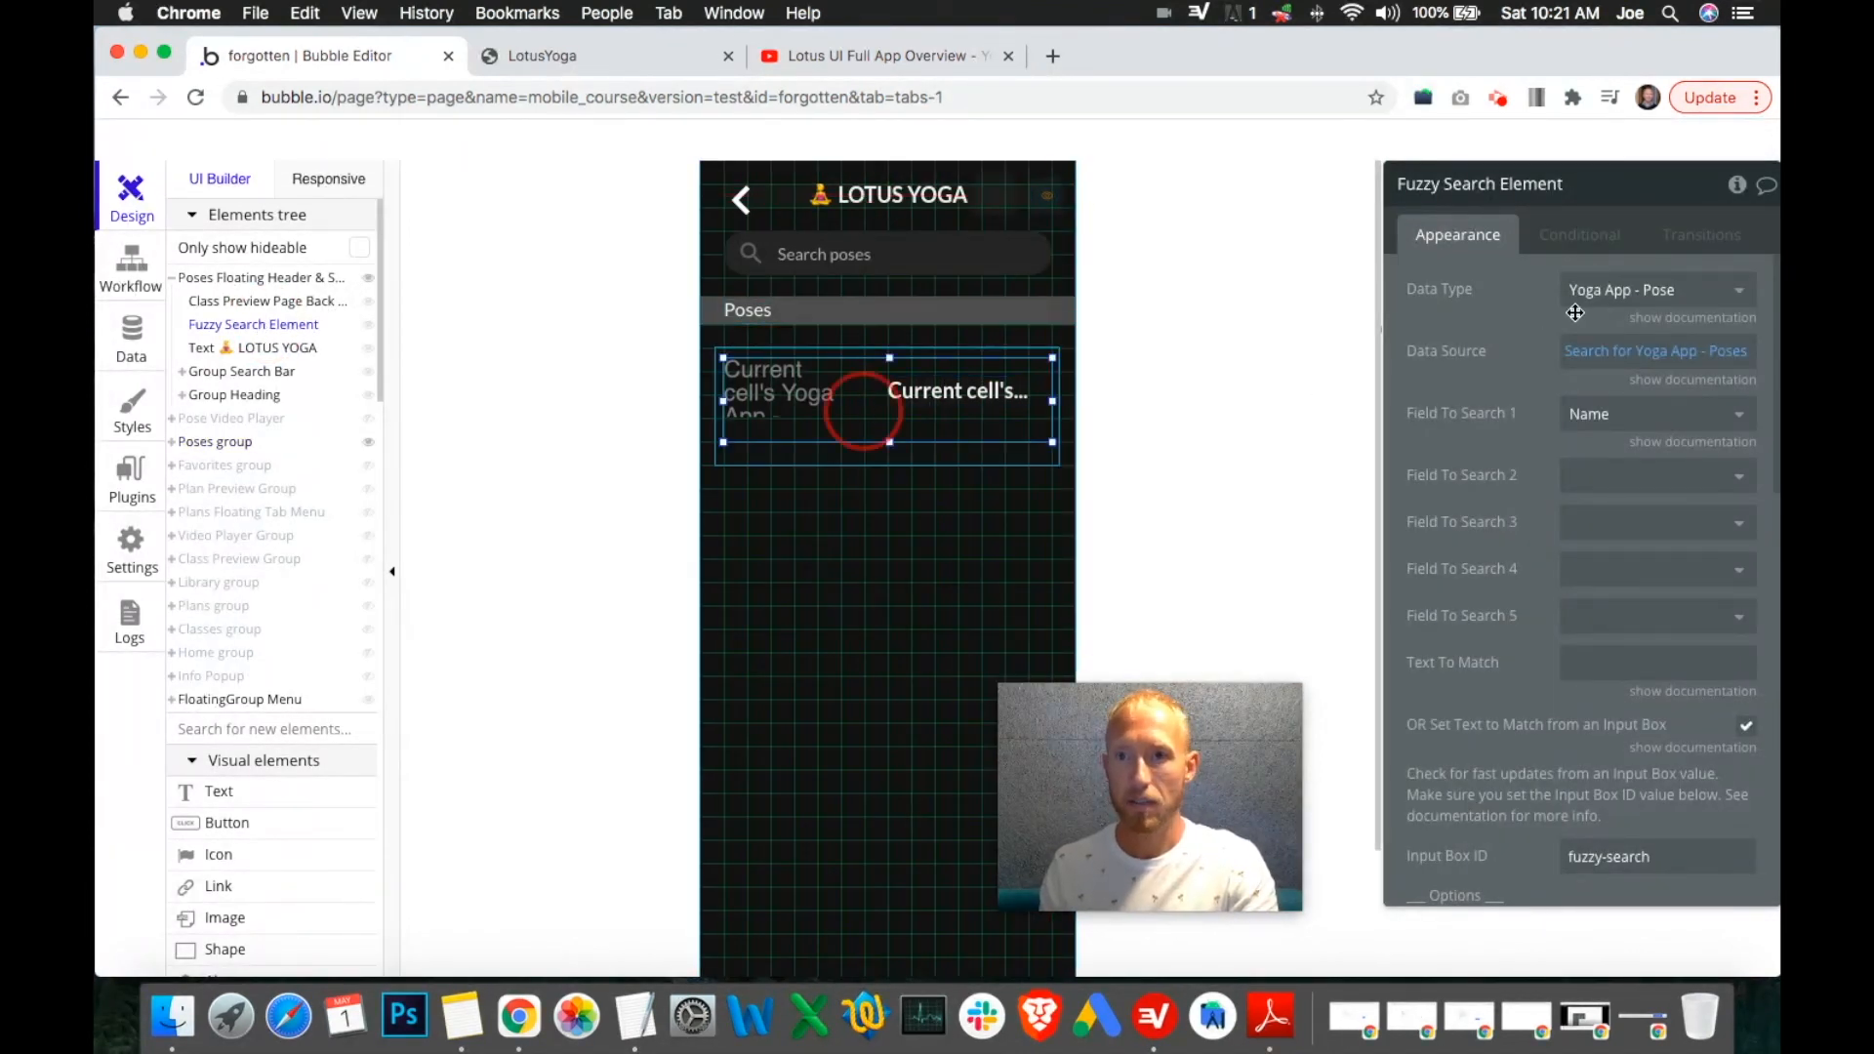
left_click(1579, 234)
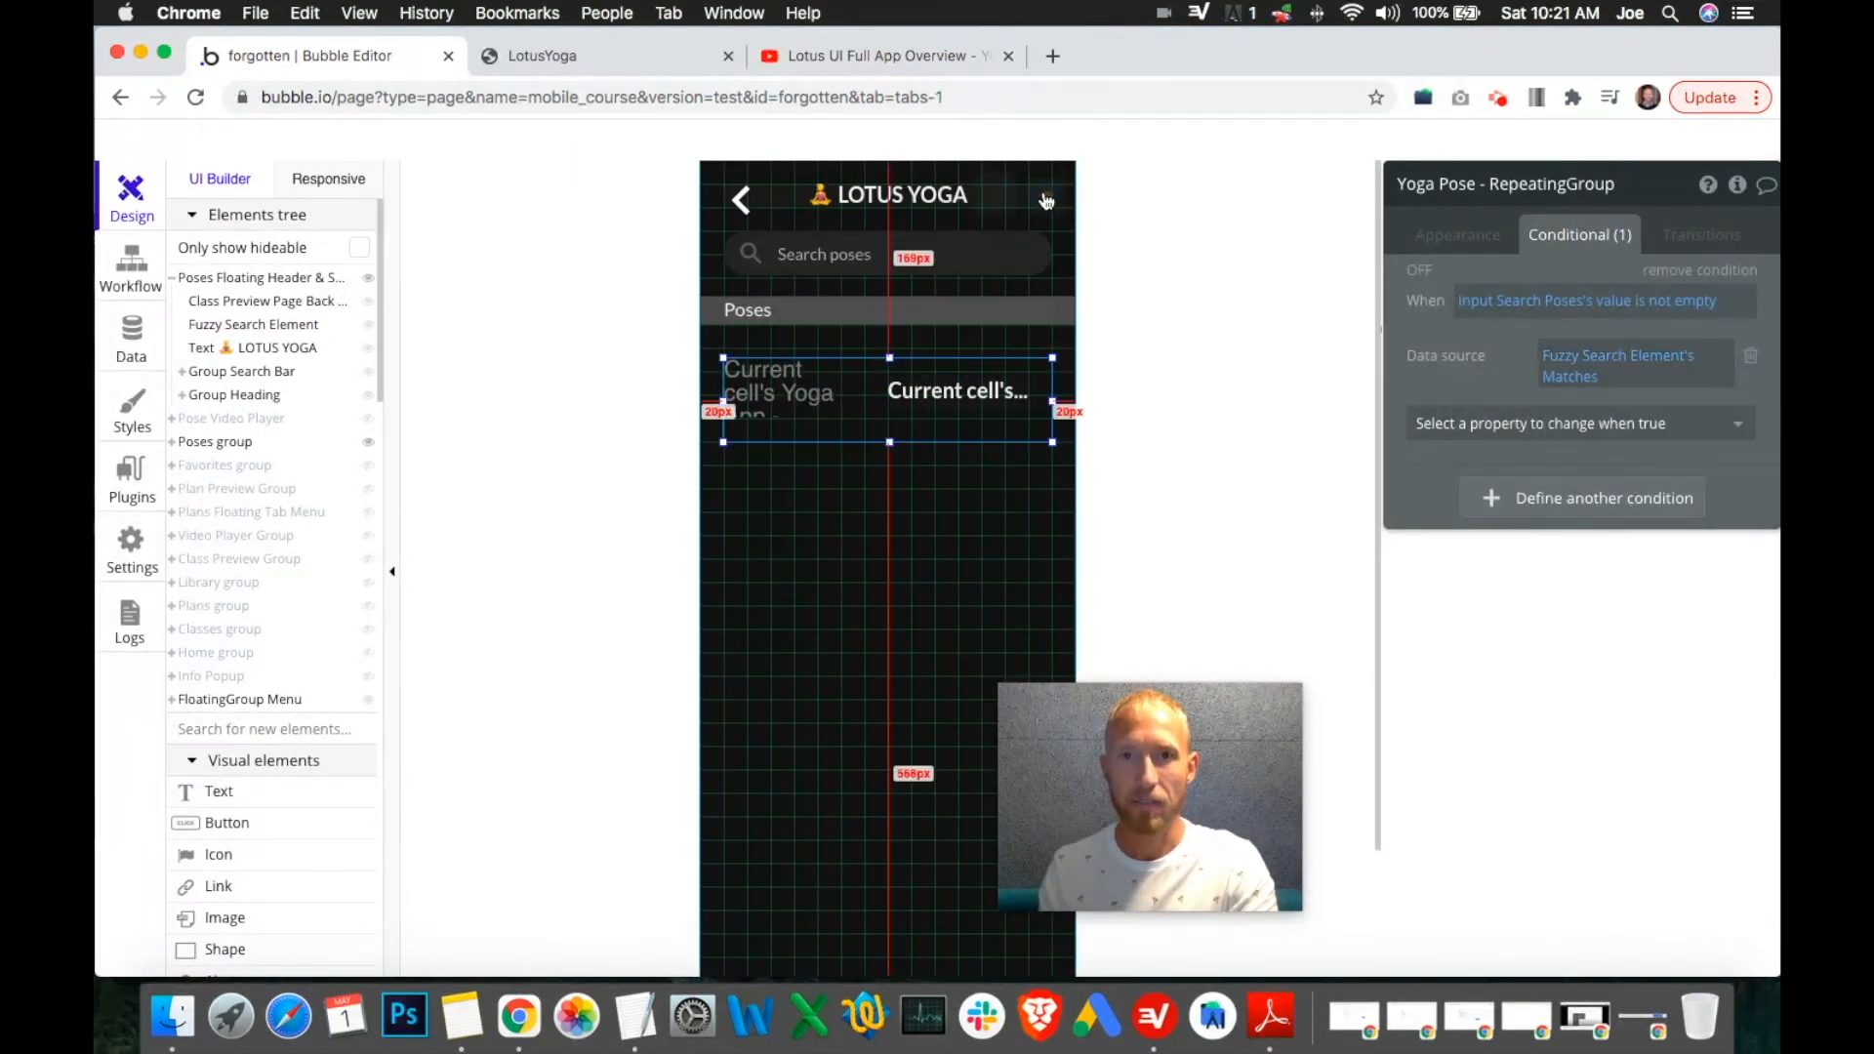
left_click(874, 266)
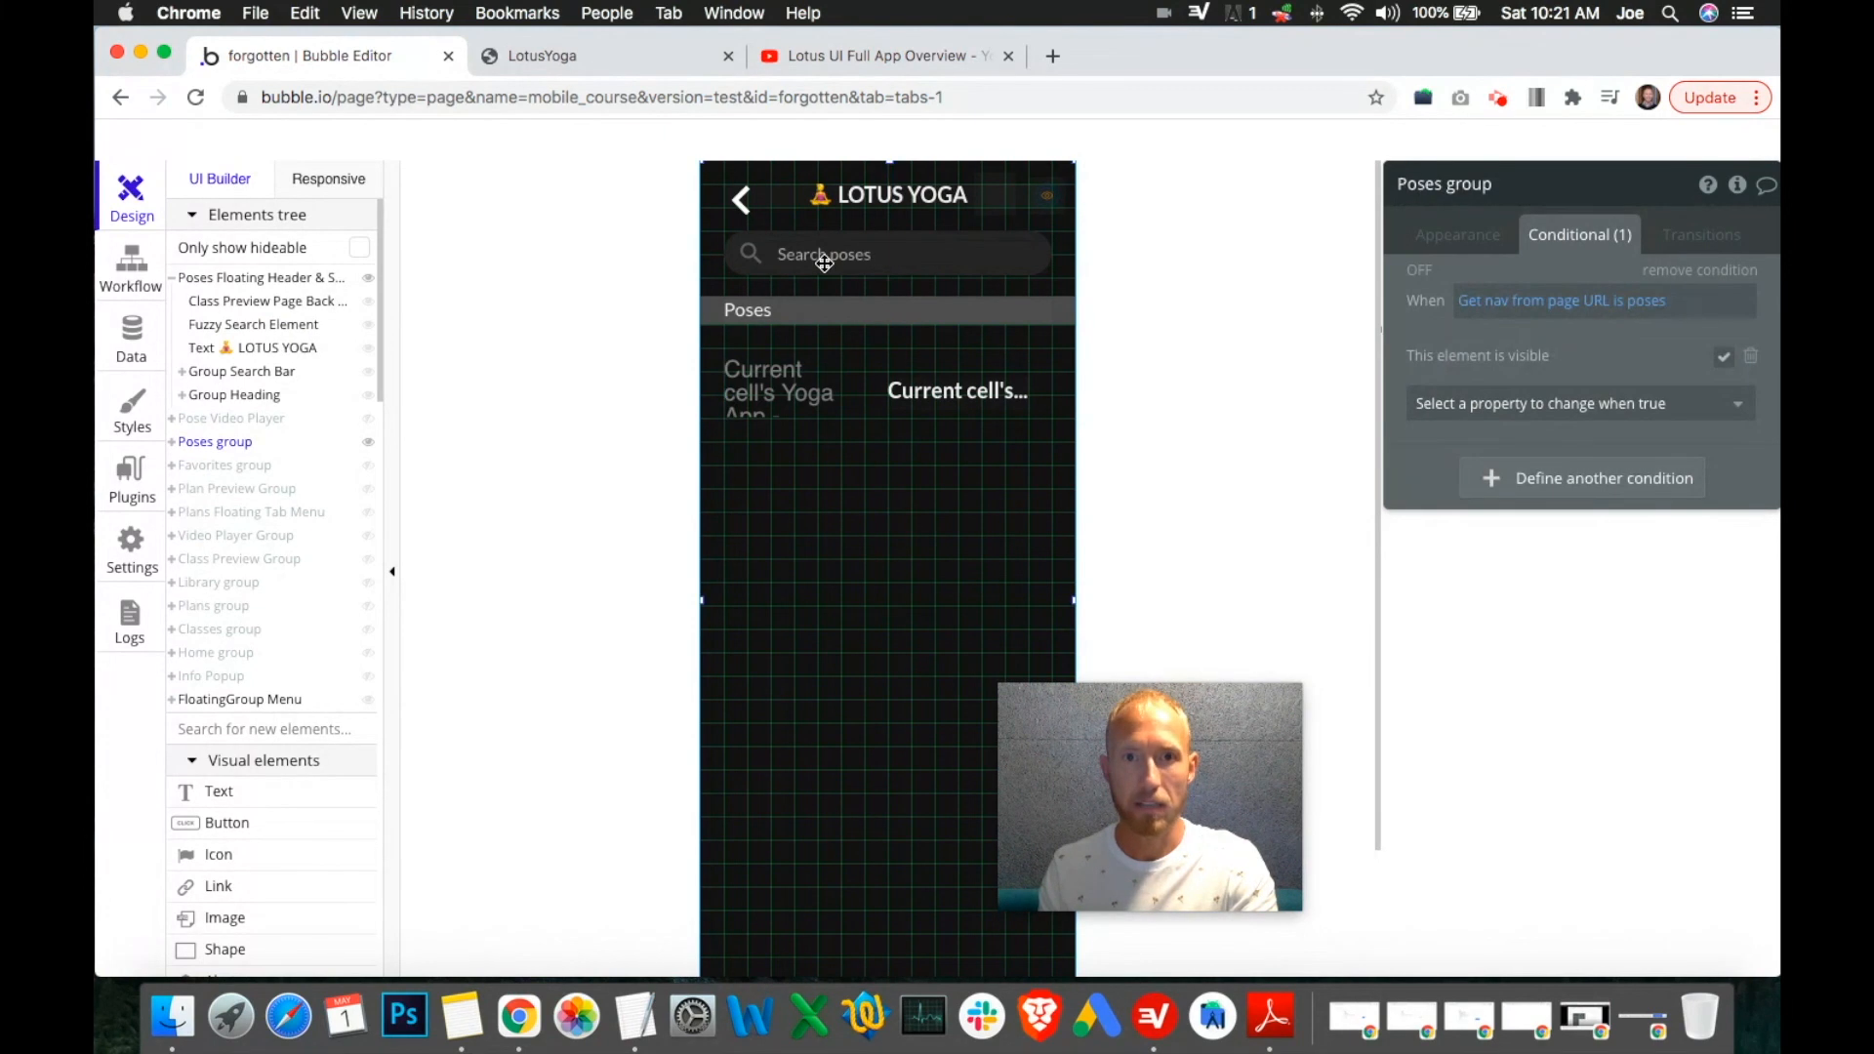
Switch to the LotusYoga preview and load the latest version of the app.
left_click(576, 59)
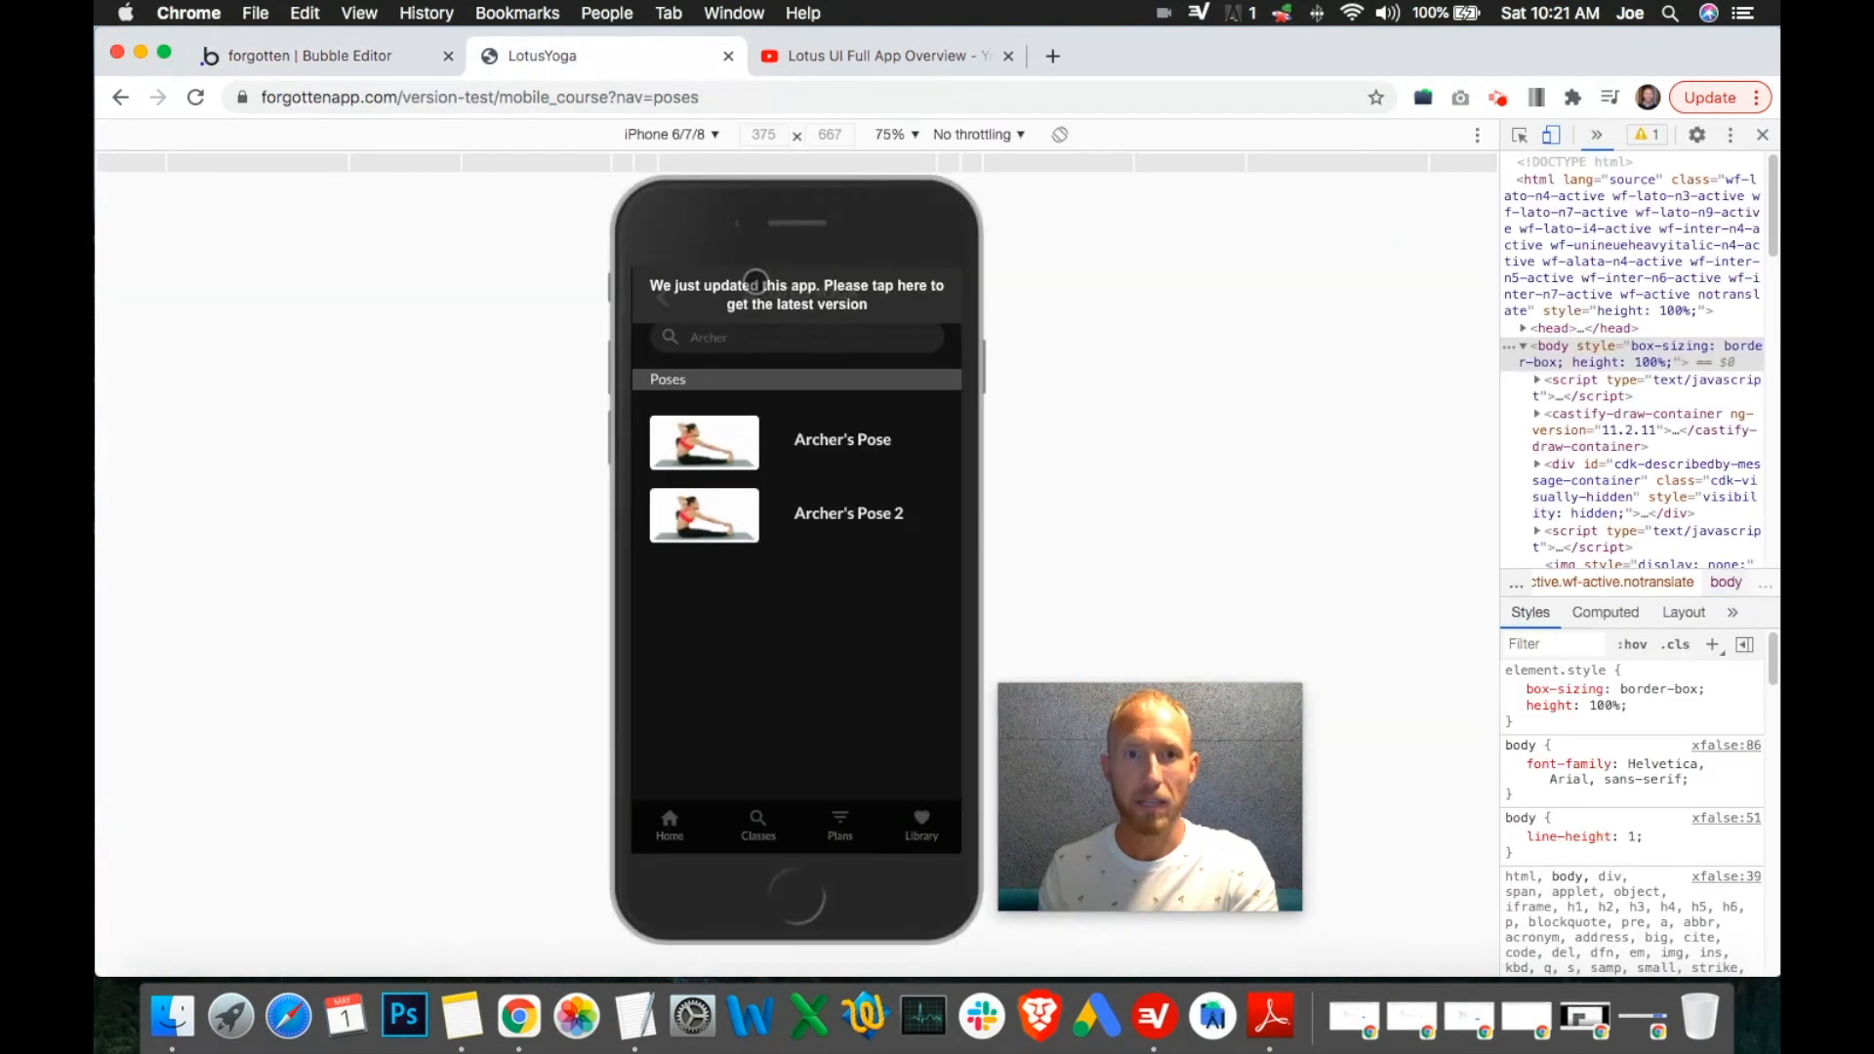
left_click(770, 286)
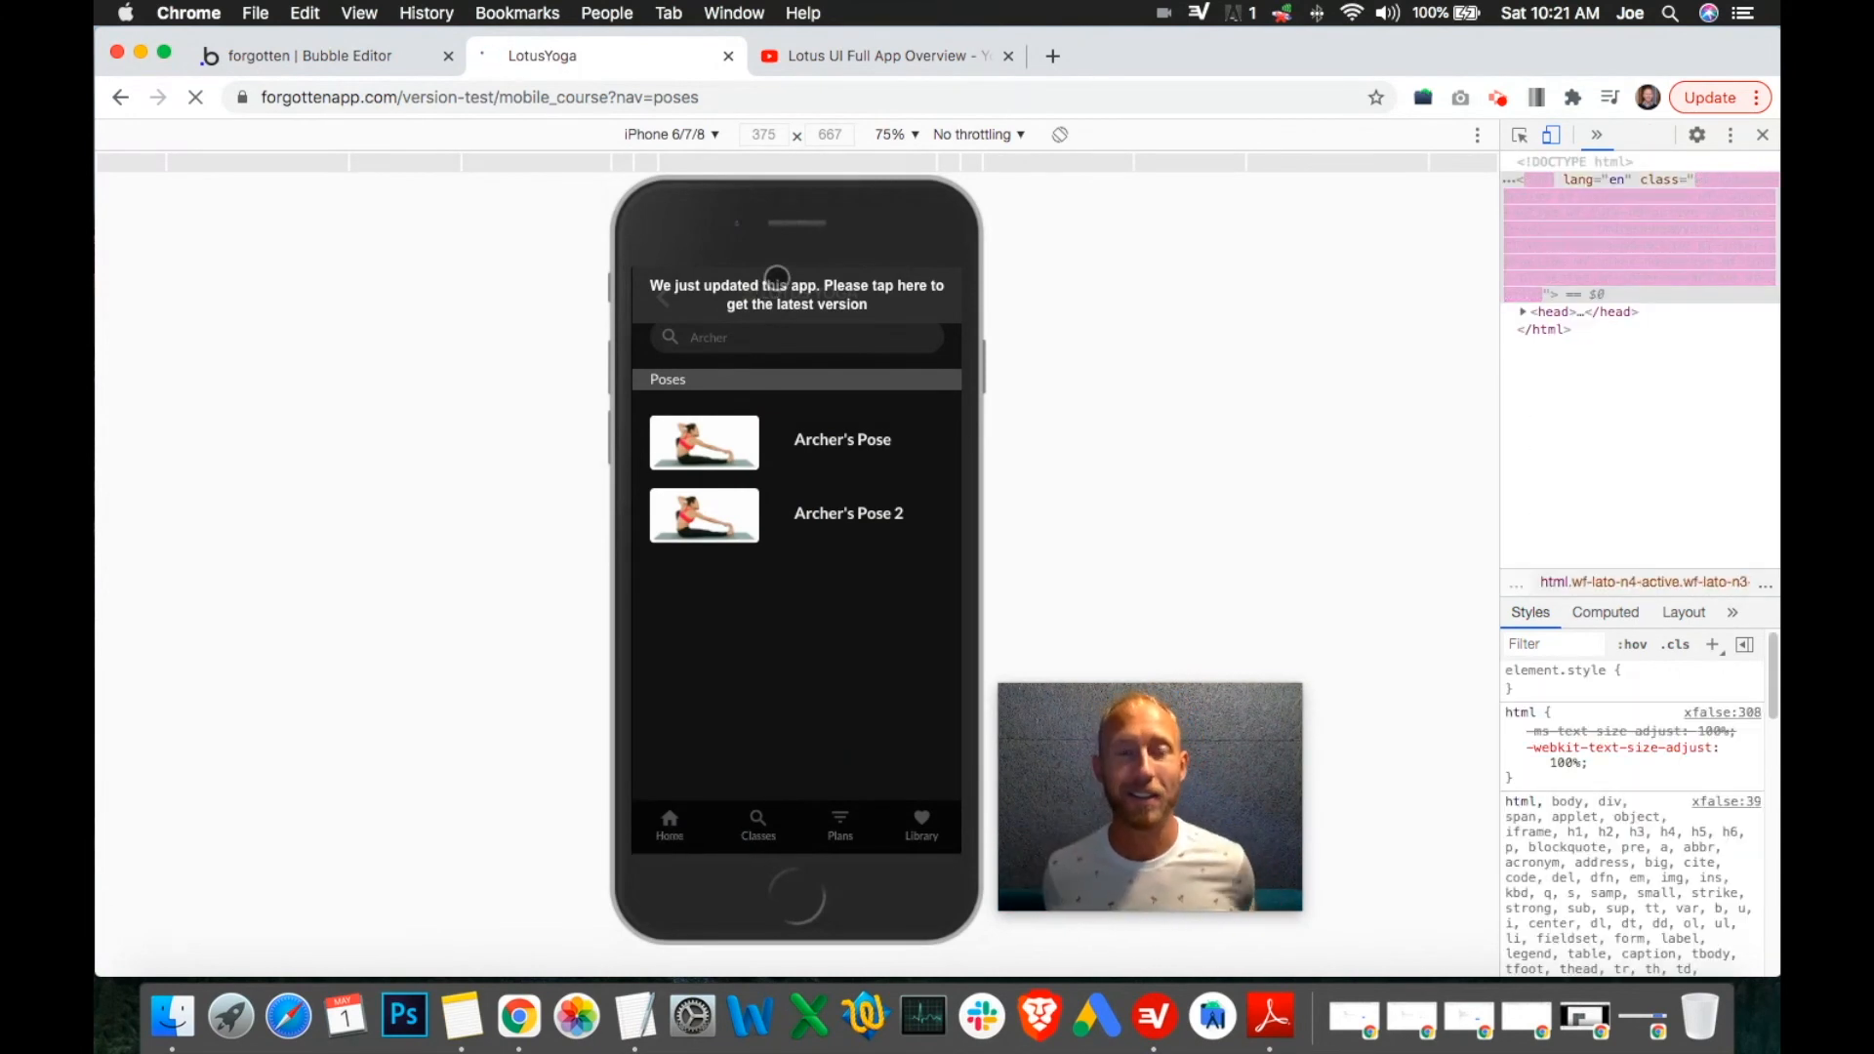
left_click(777, 283)
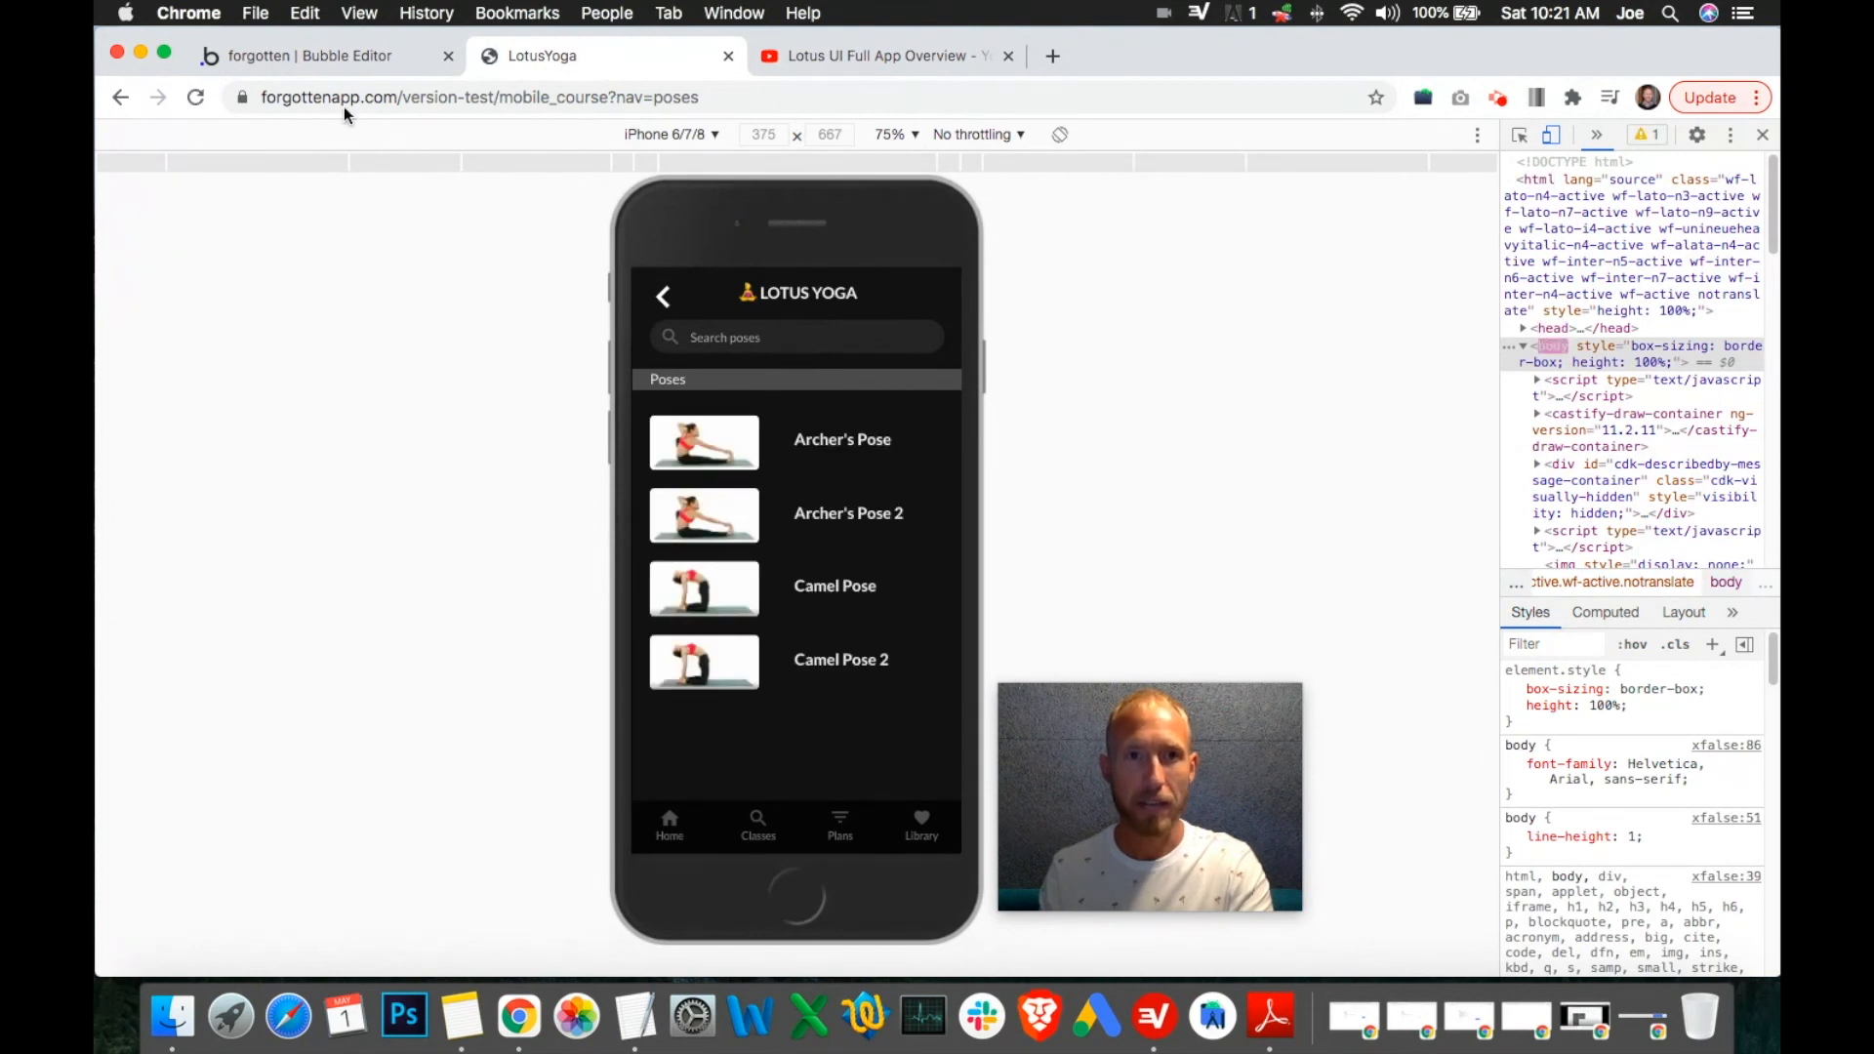
Return to the Bubble editor and examine the Fuzzy Search Element's options, including its Threshold.
left_click(279, 59)
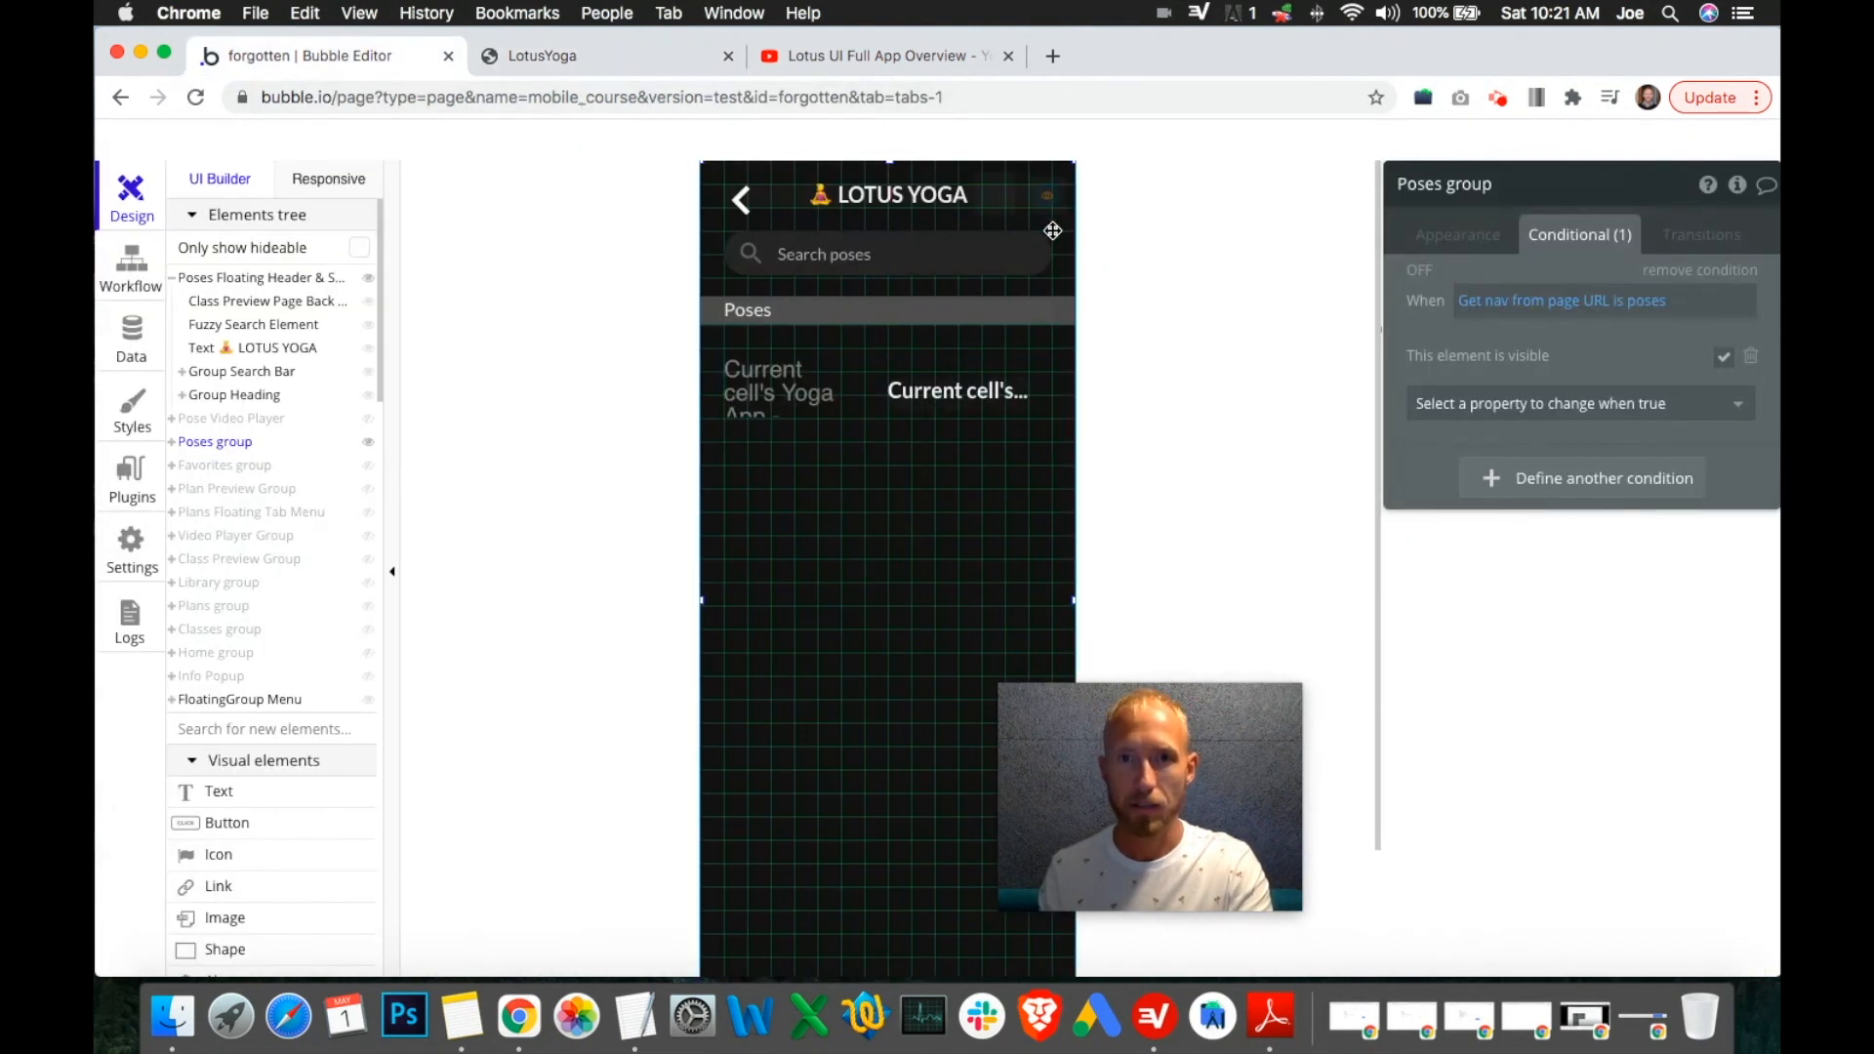
left_click(280, 327)
left_click(1458, 234)
scroll(1673, 554, "down", 5)
scroll(1679, 503, "up", 5)
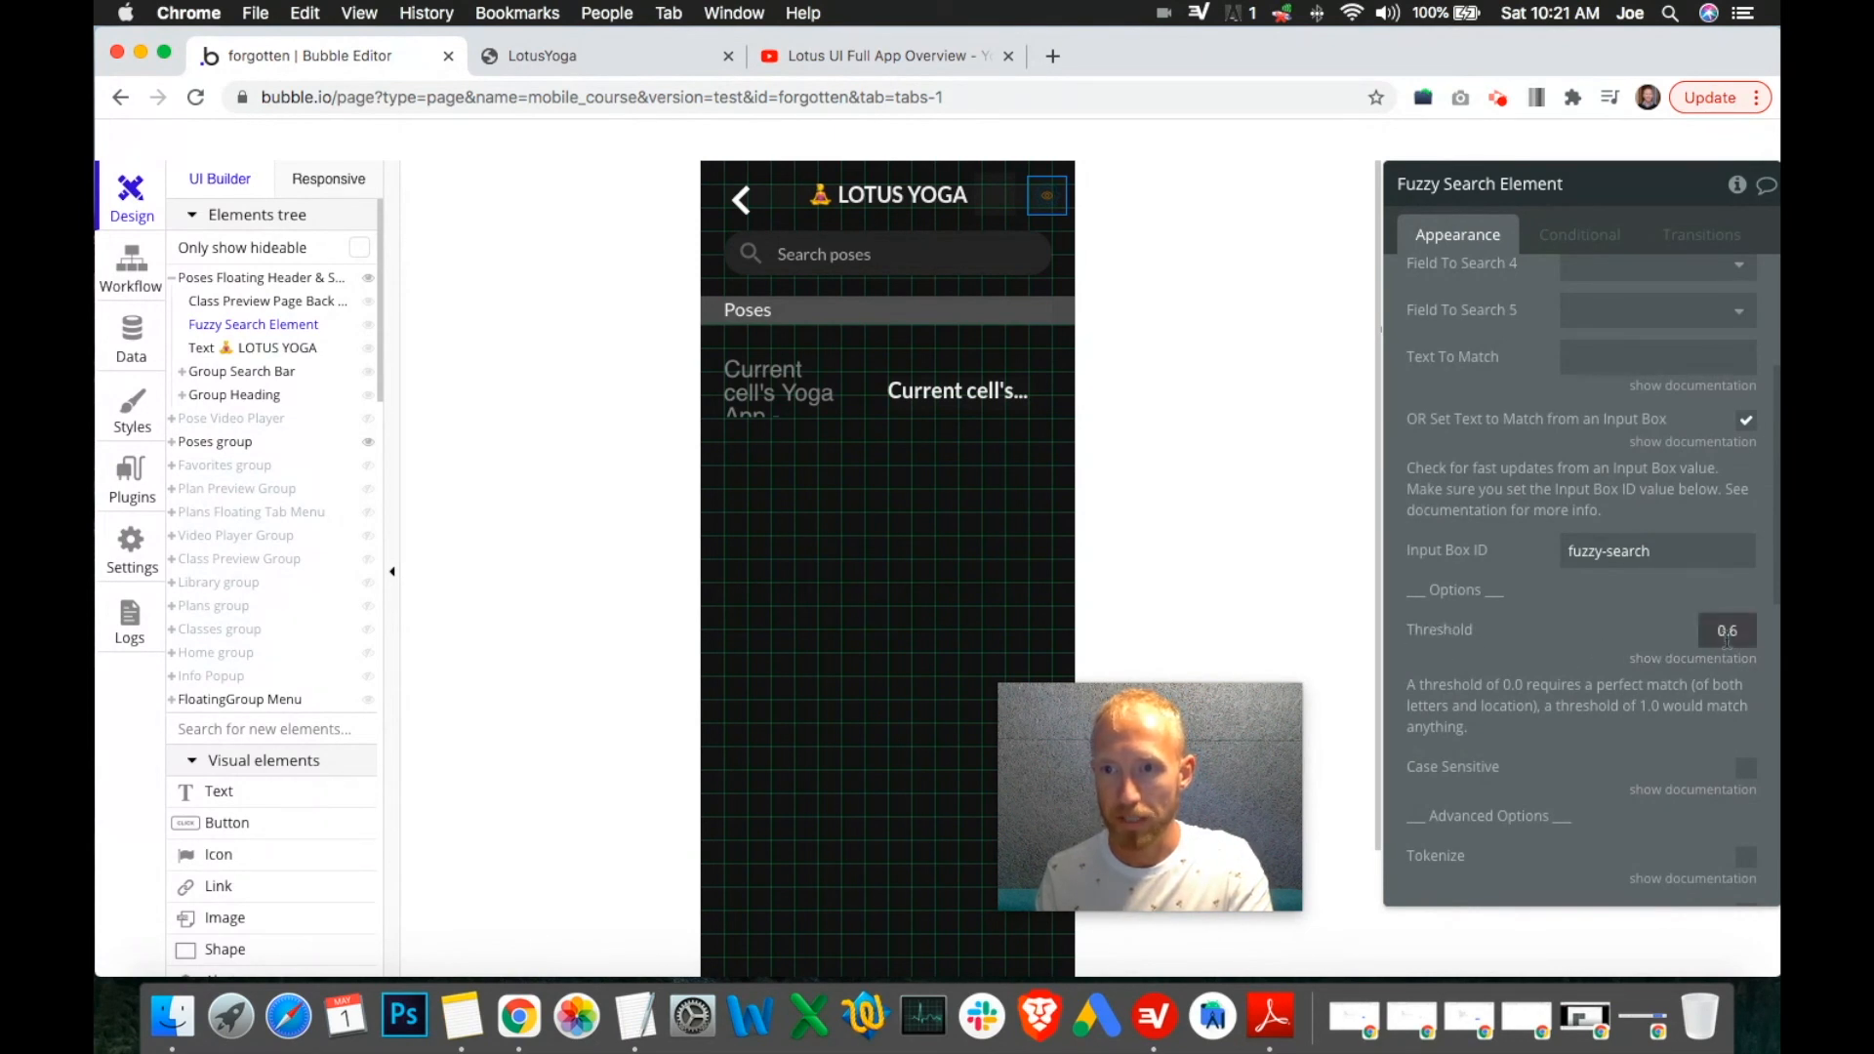
Test the pose search in the LotusYoga preview with archer and the shorter ar, and clear the search.
left_click(865, 60)
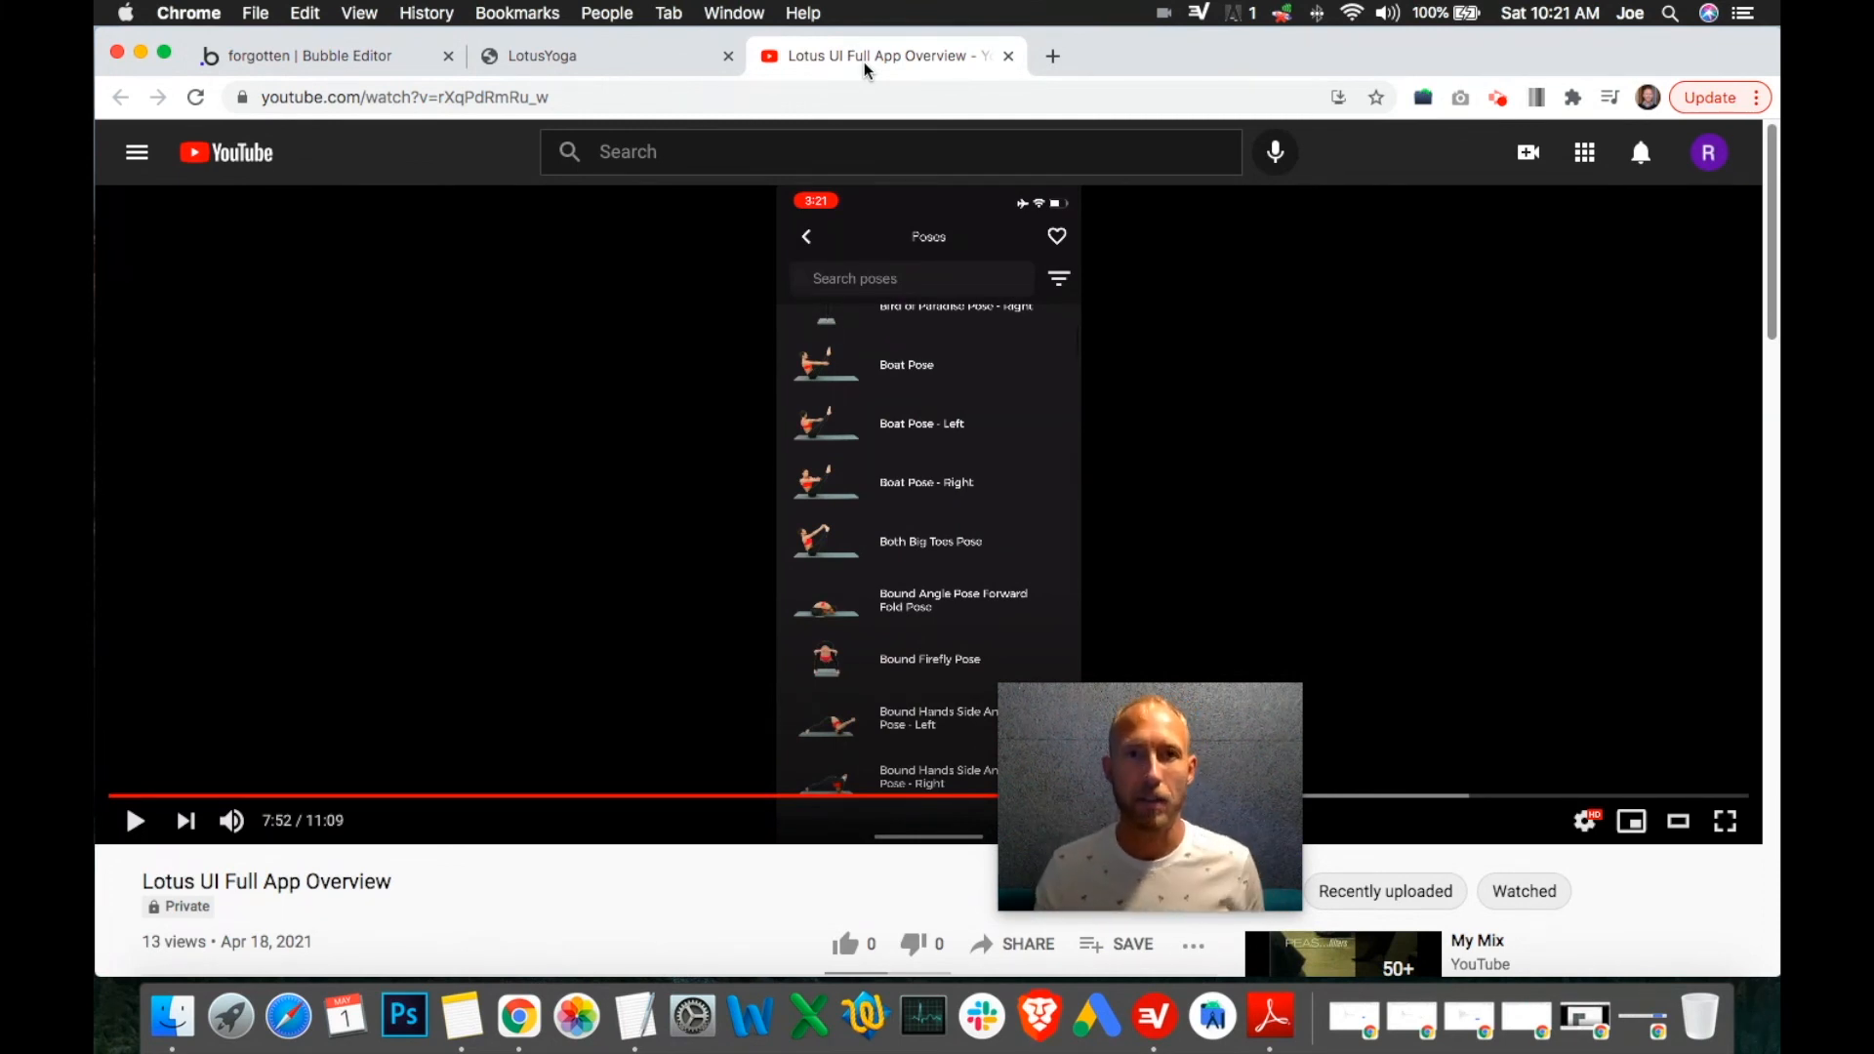
left_click(643, 56)
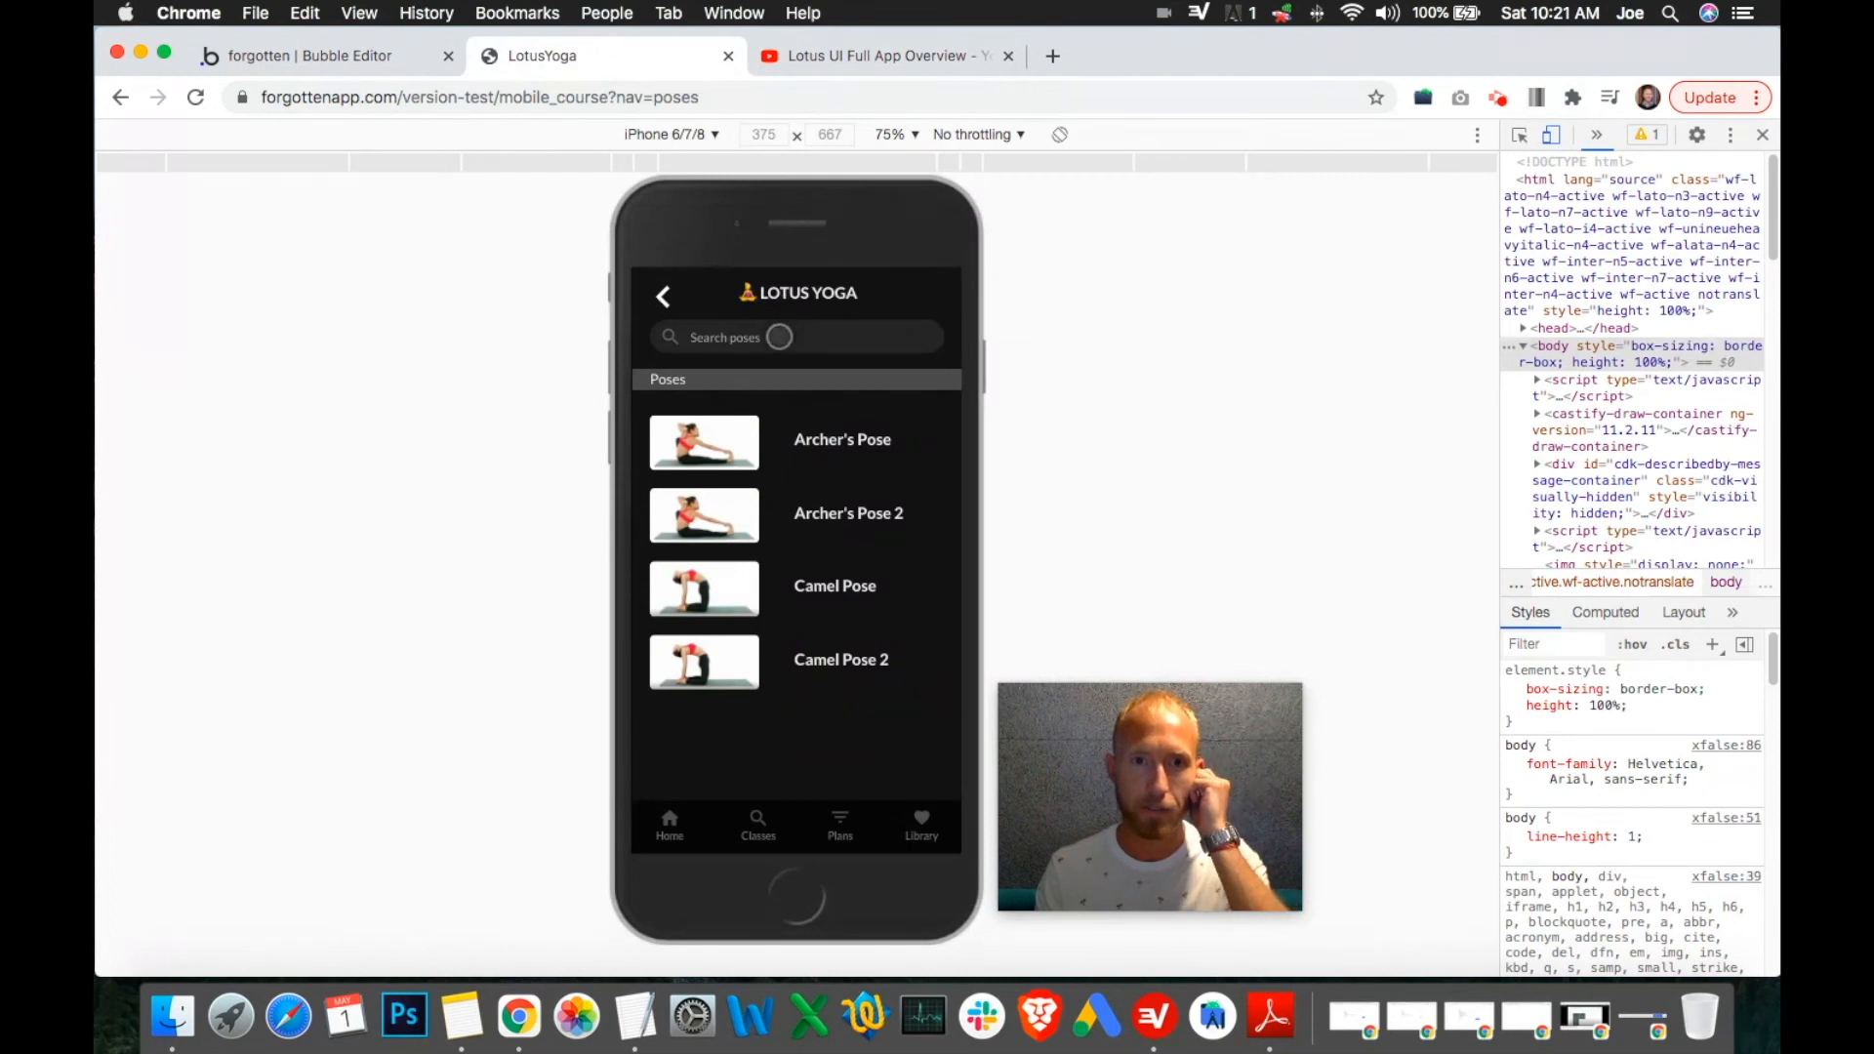
type("ard")
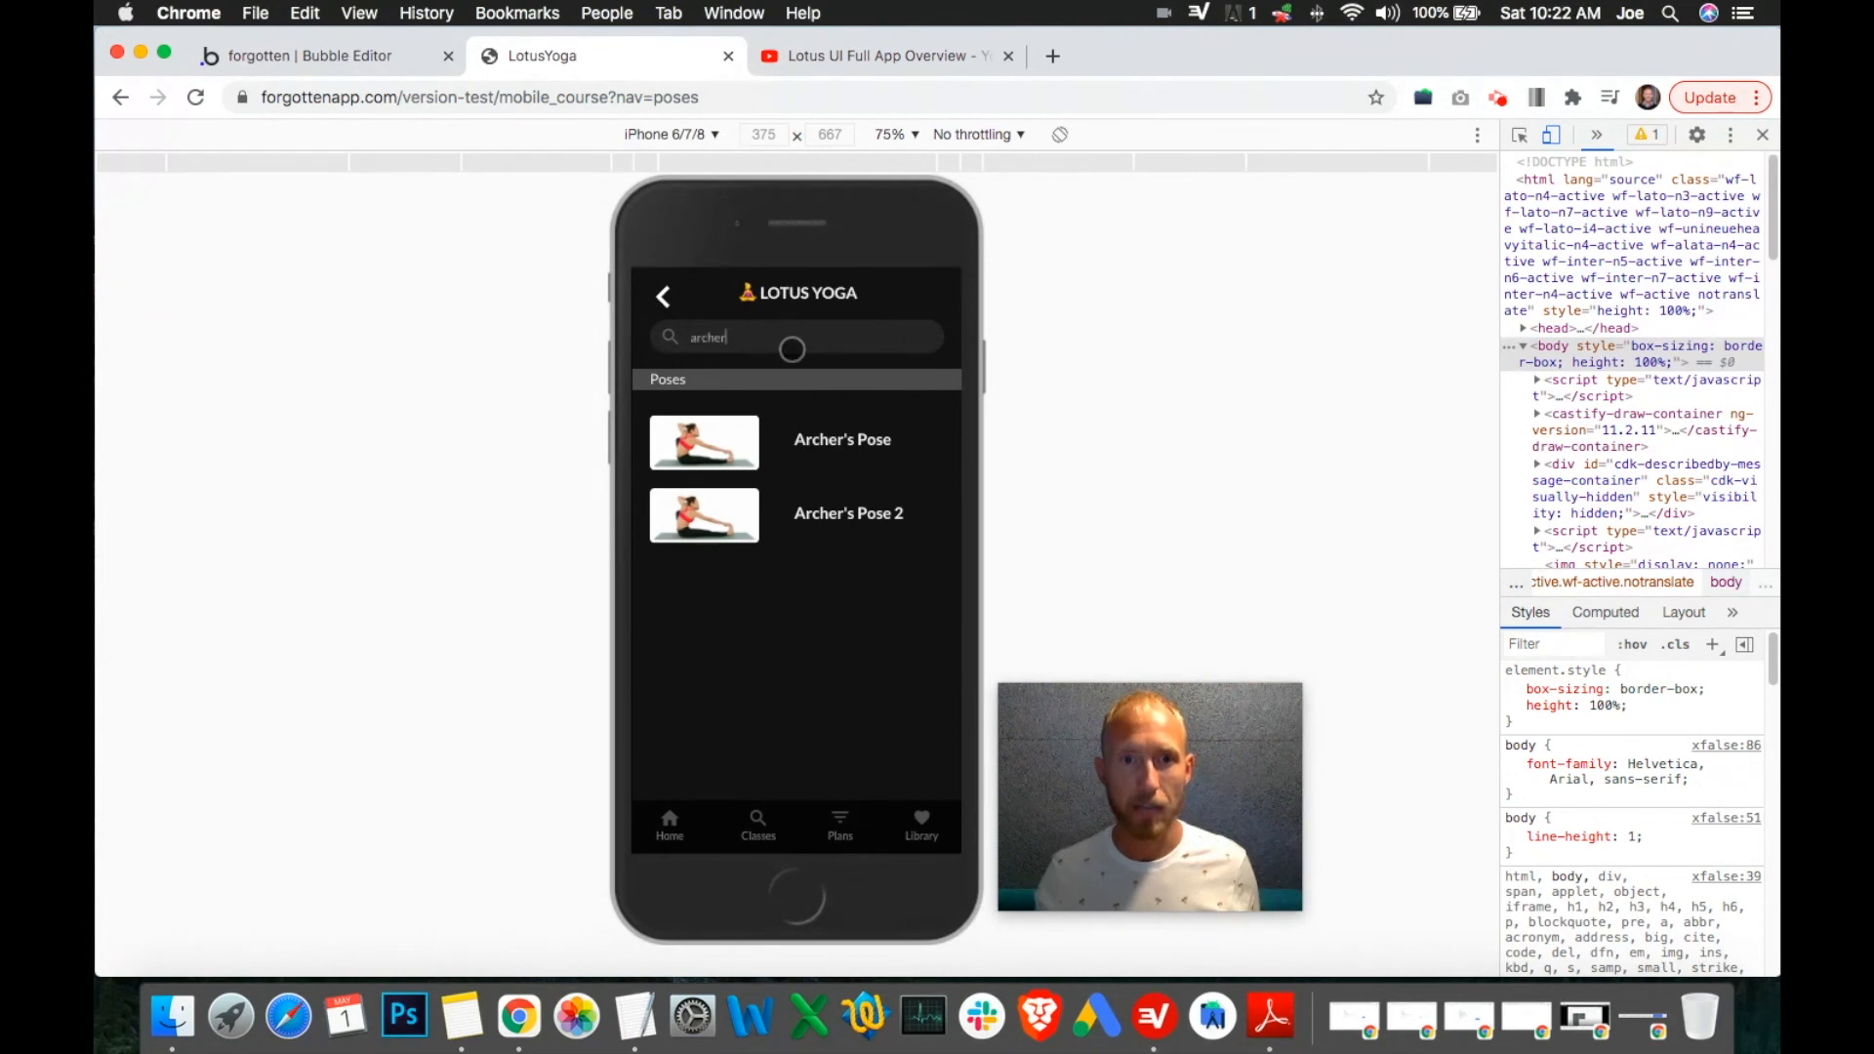
key("BackSpace")
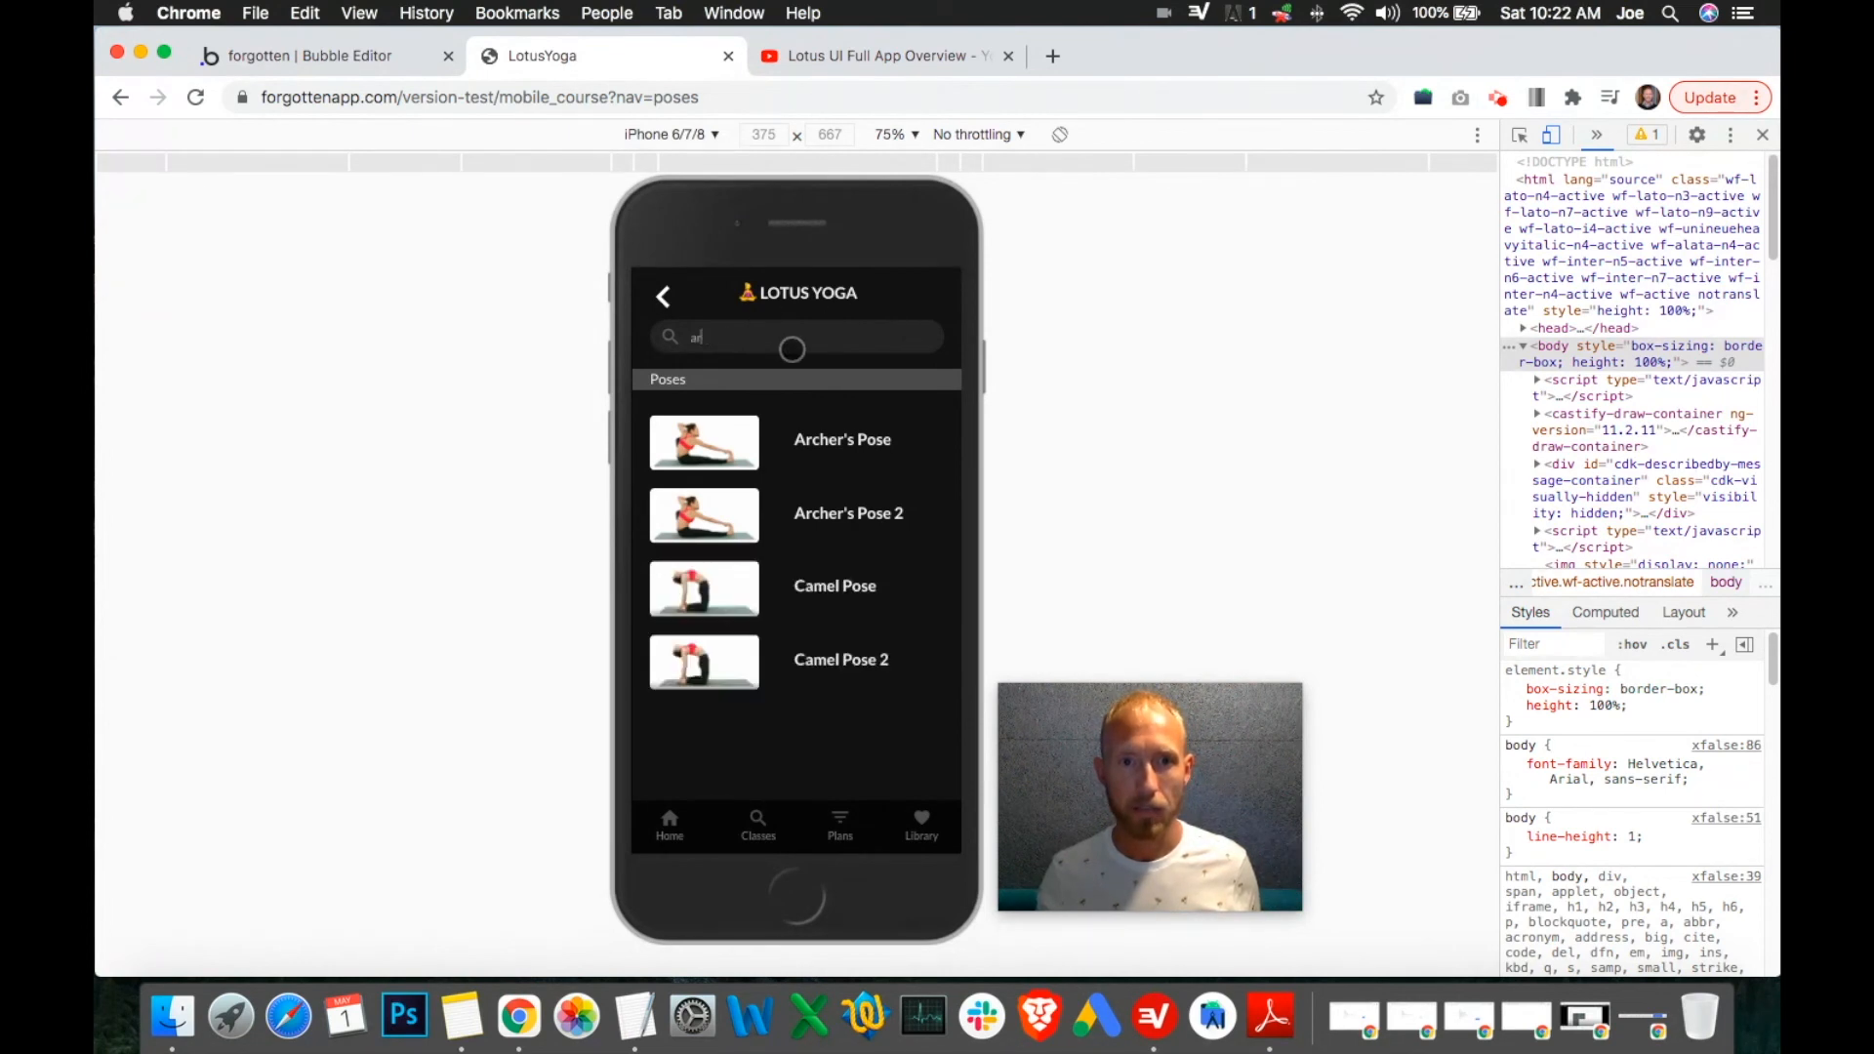
type("d")
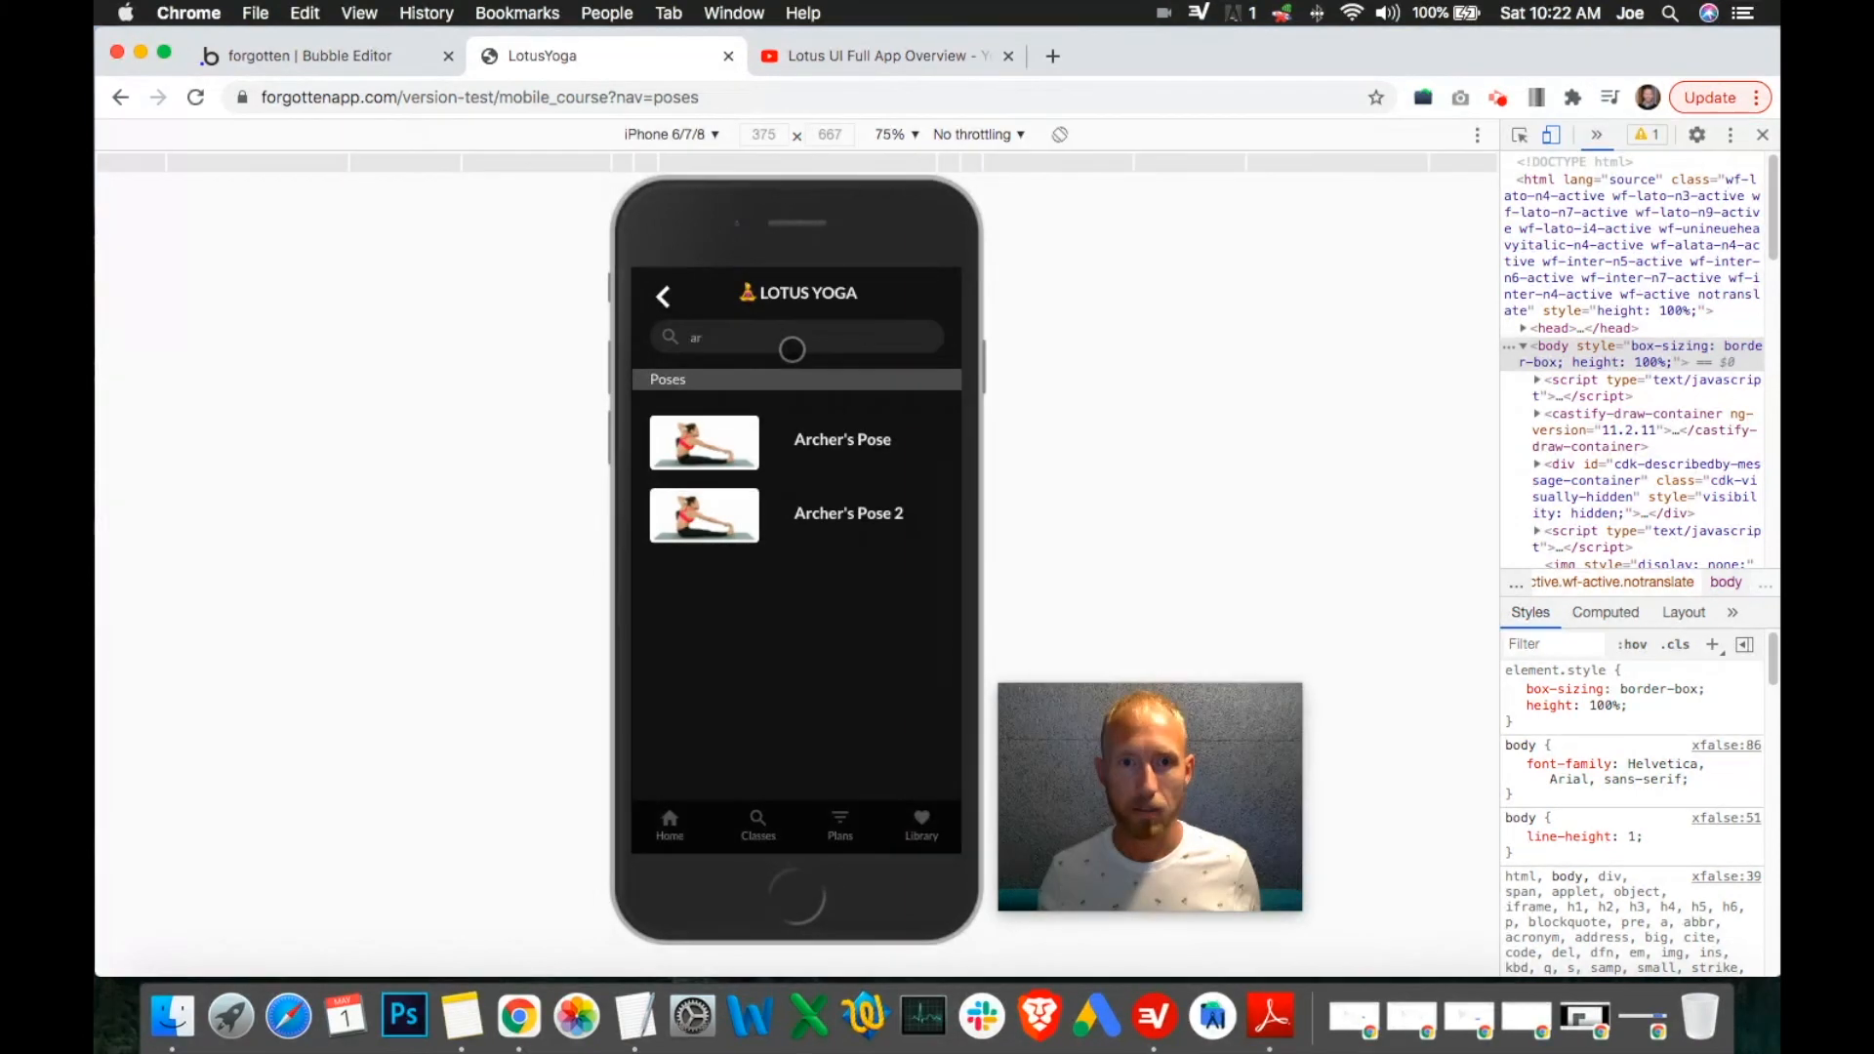
key("BackSpace")
key("BackSpace")
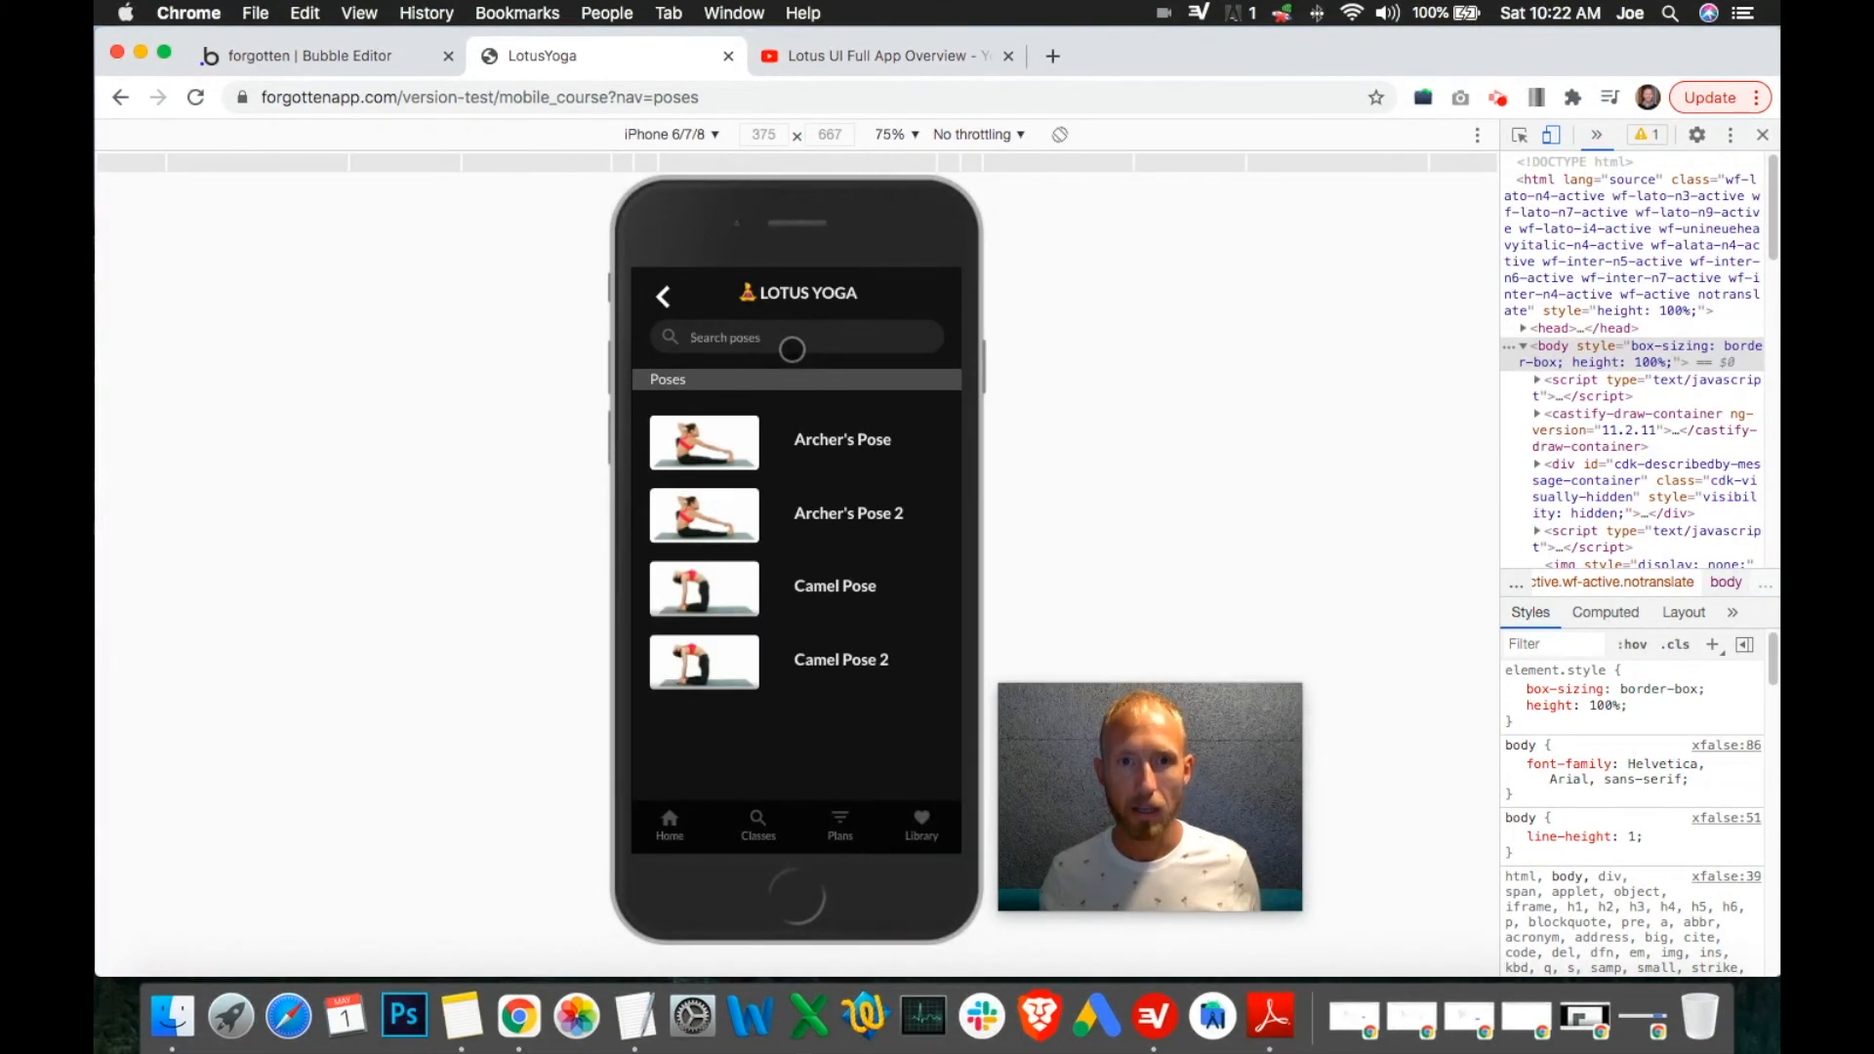
Test the pose search with came, adding and removing extra letters at the end.
type("ca")
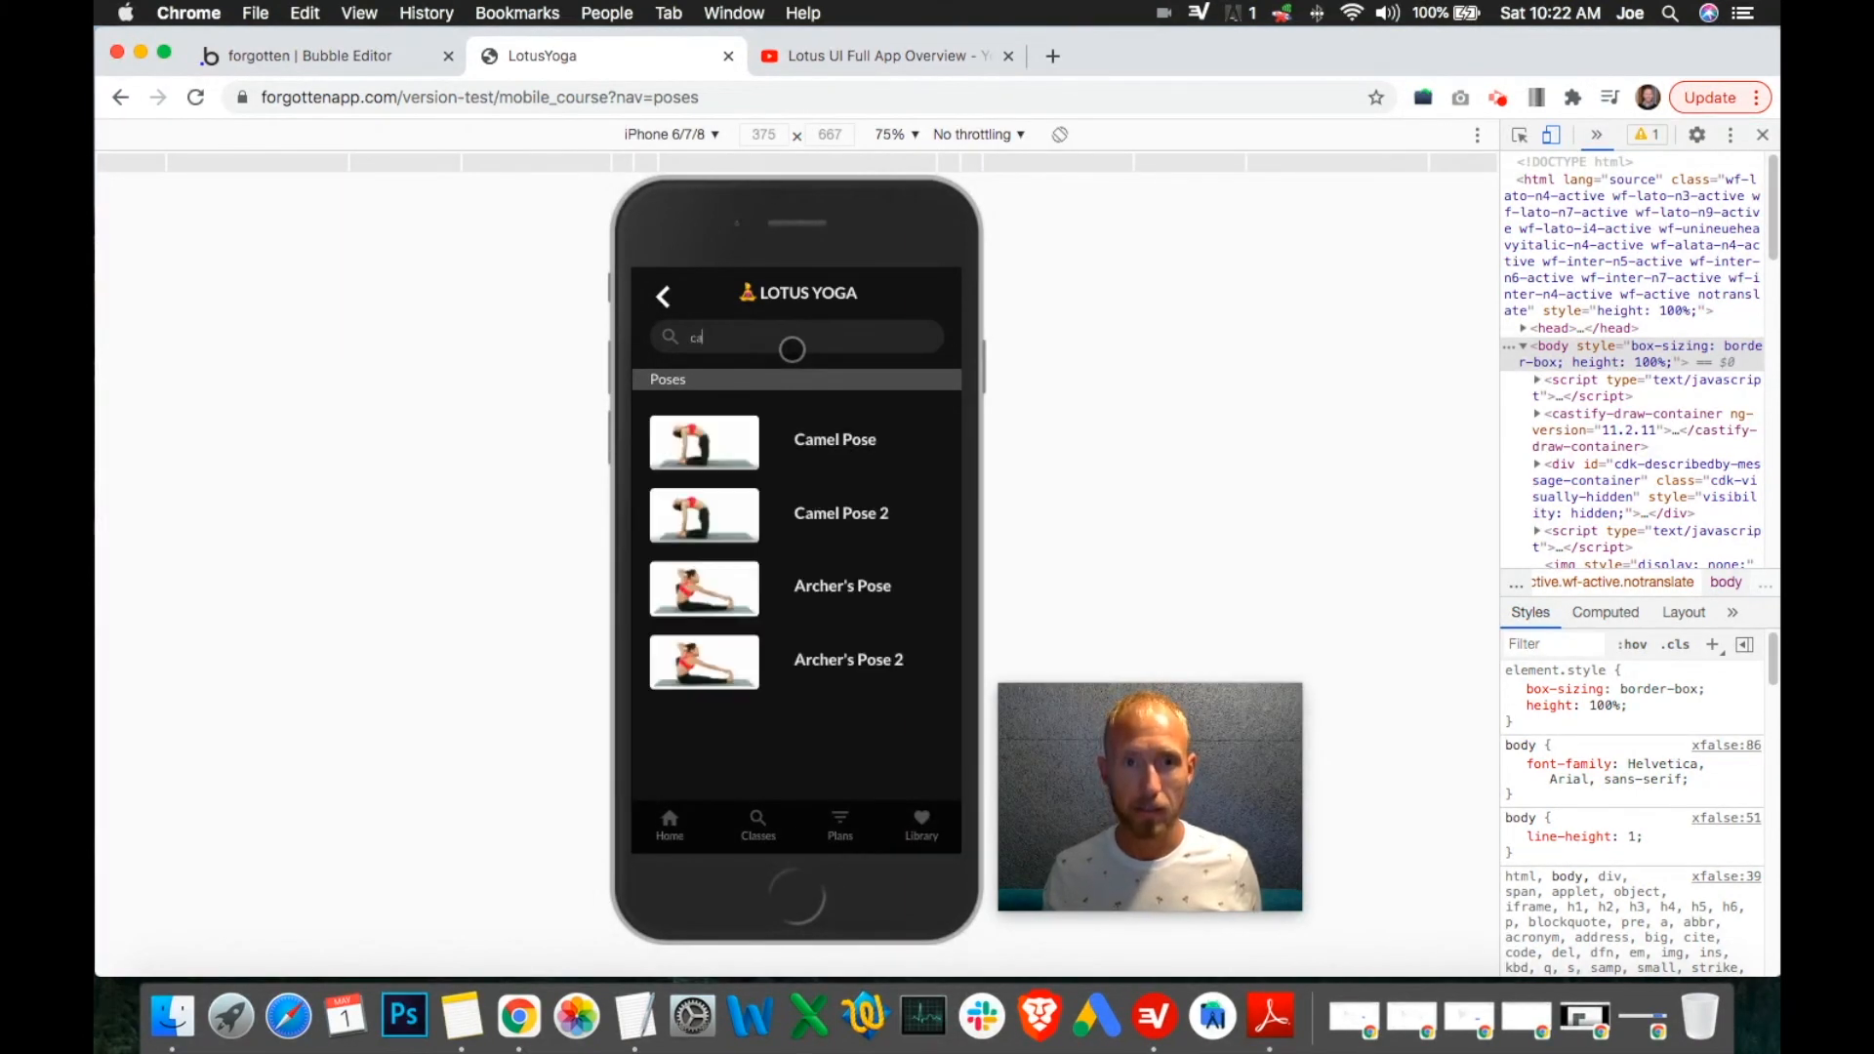
type("me")
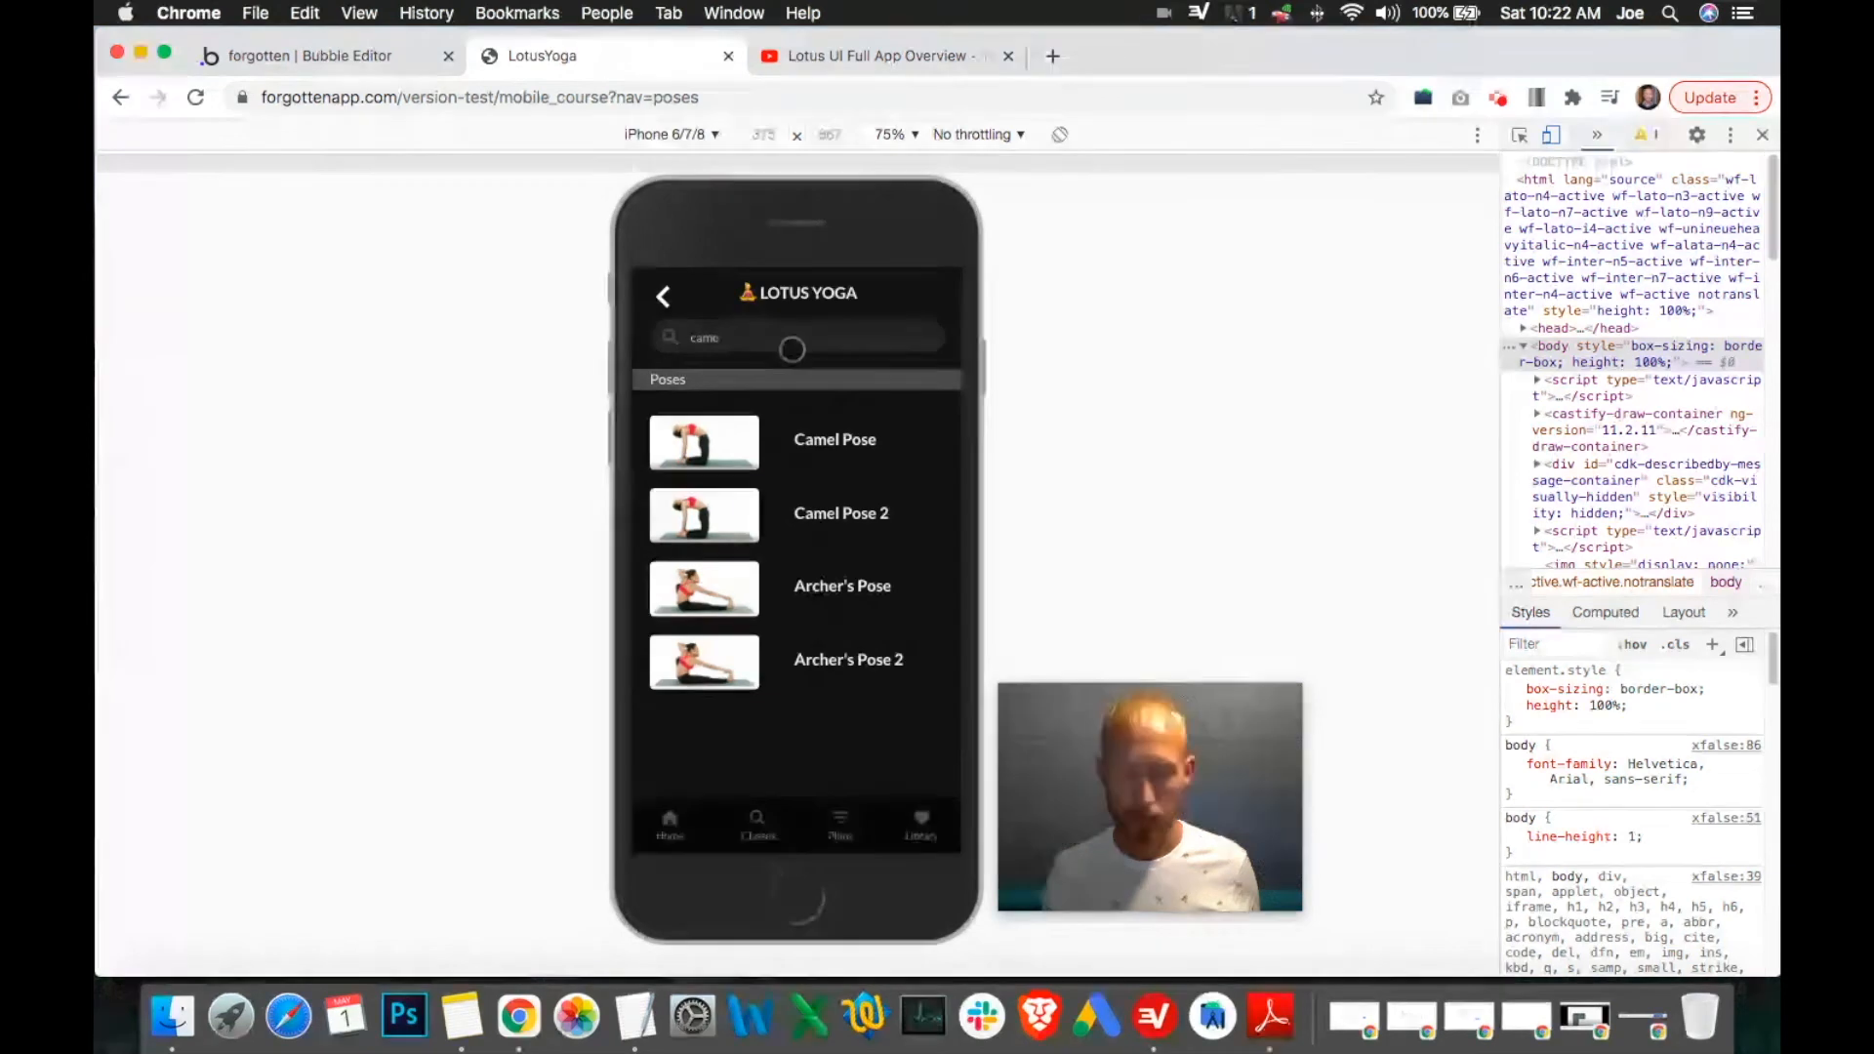
type("ll")
key("BackSpace")
key("BackSpace")
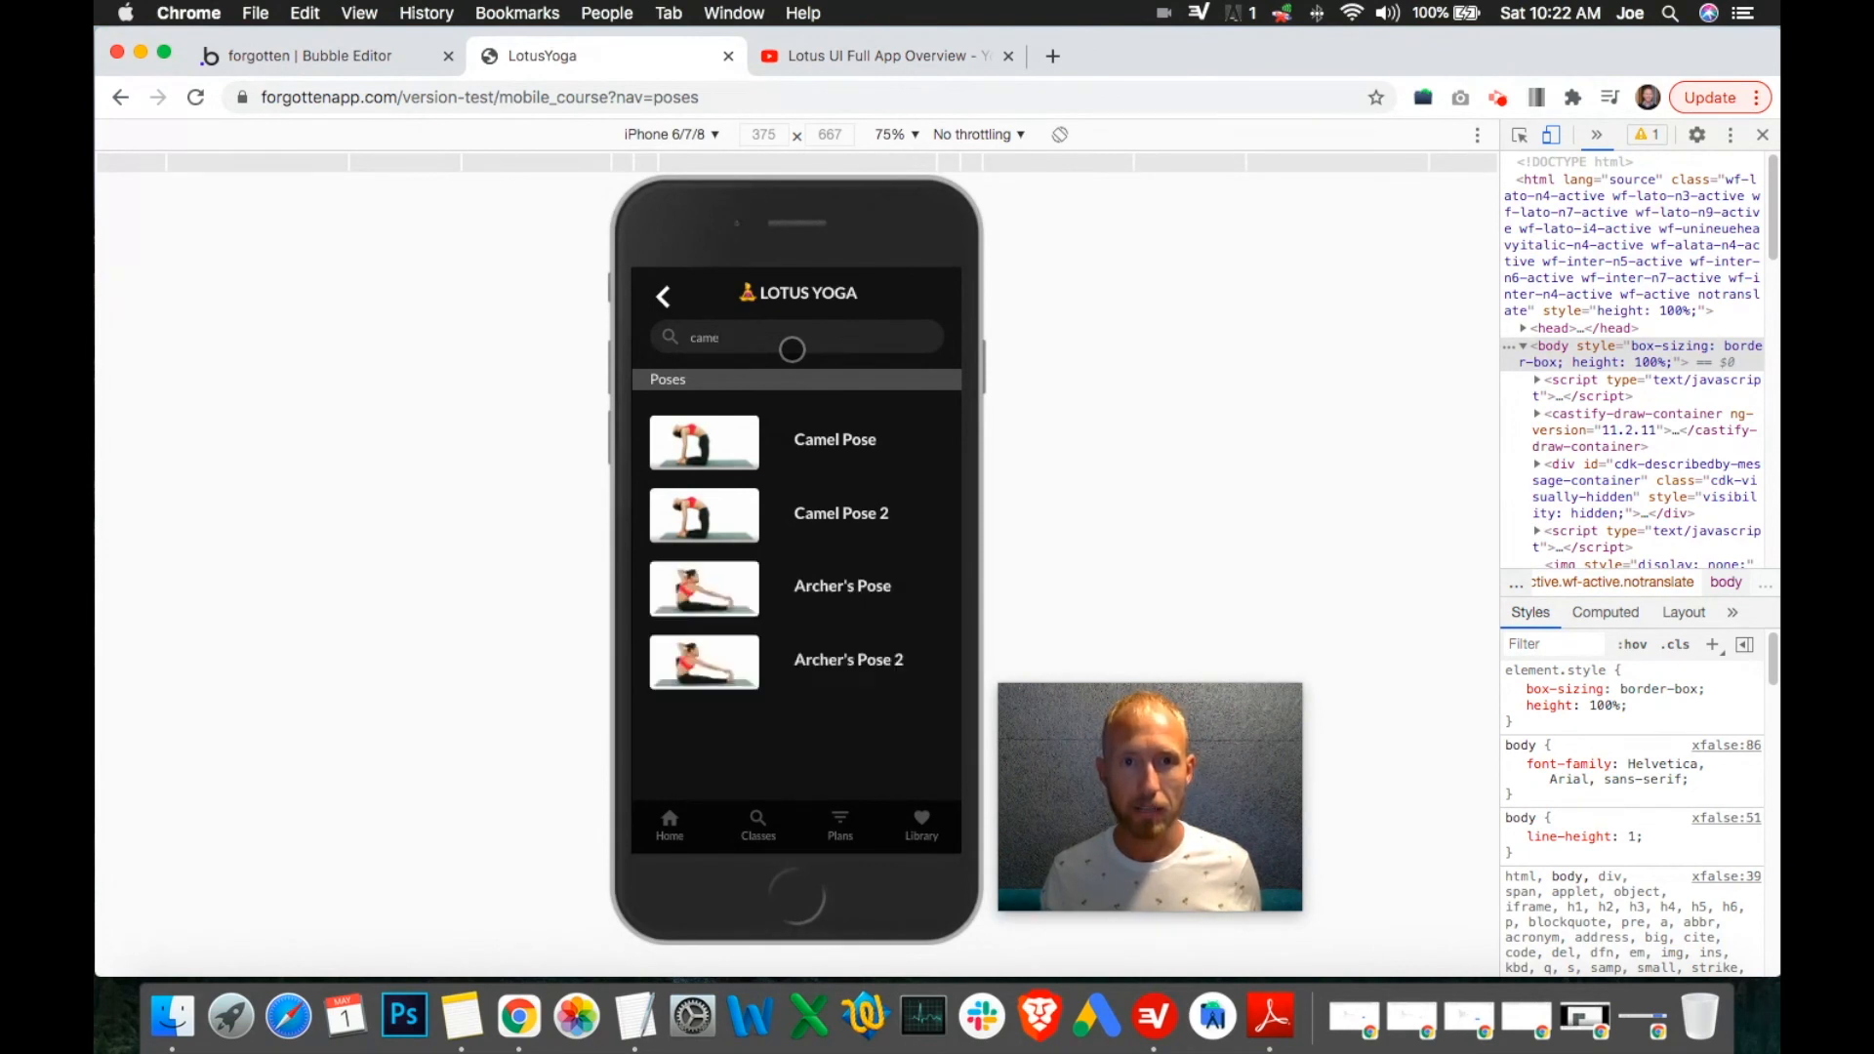
Set the Fuzzy Search Element's Threshold to 0.3 in the Bubble editor and reload the updated LotusYoga preview.
left_click(348, 61)
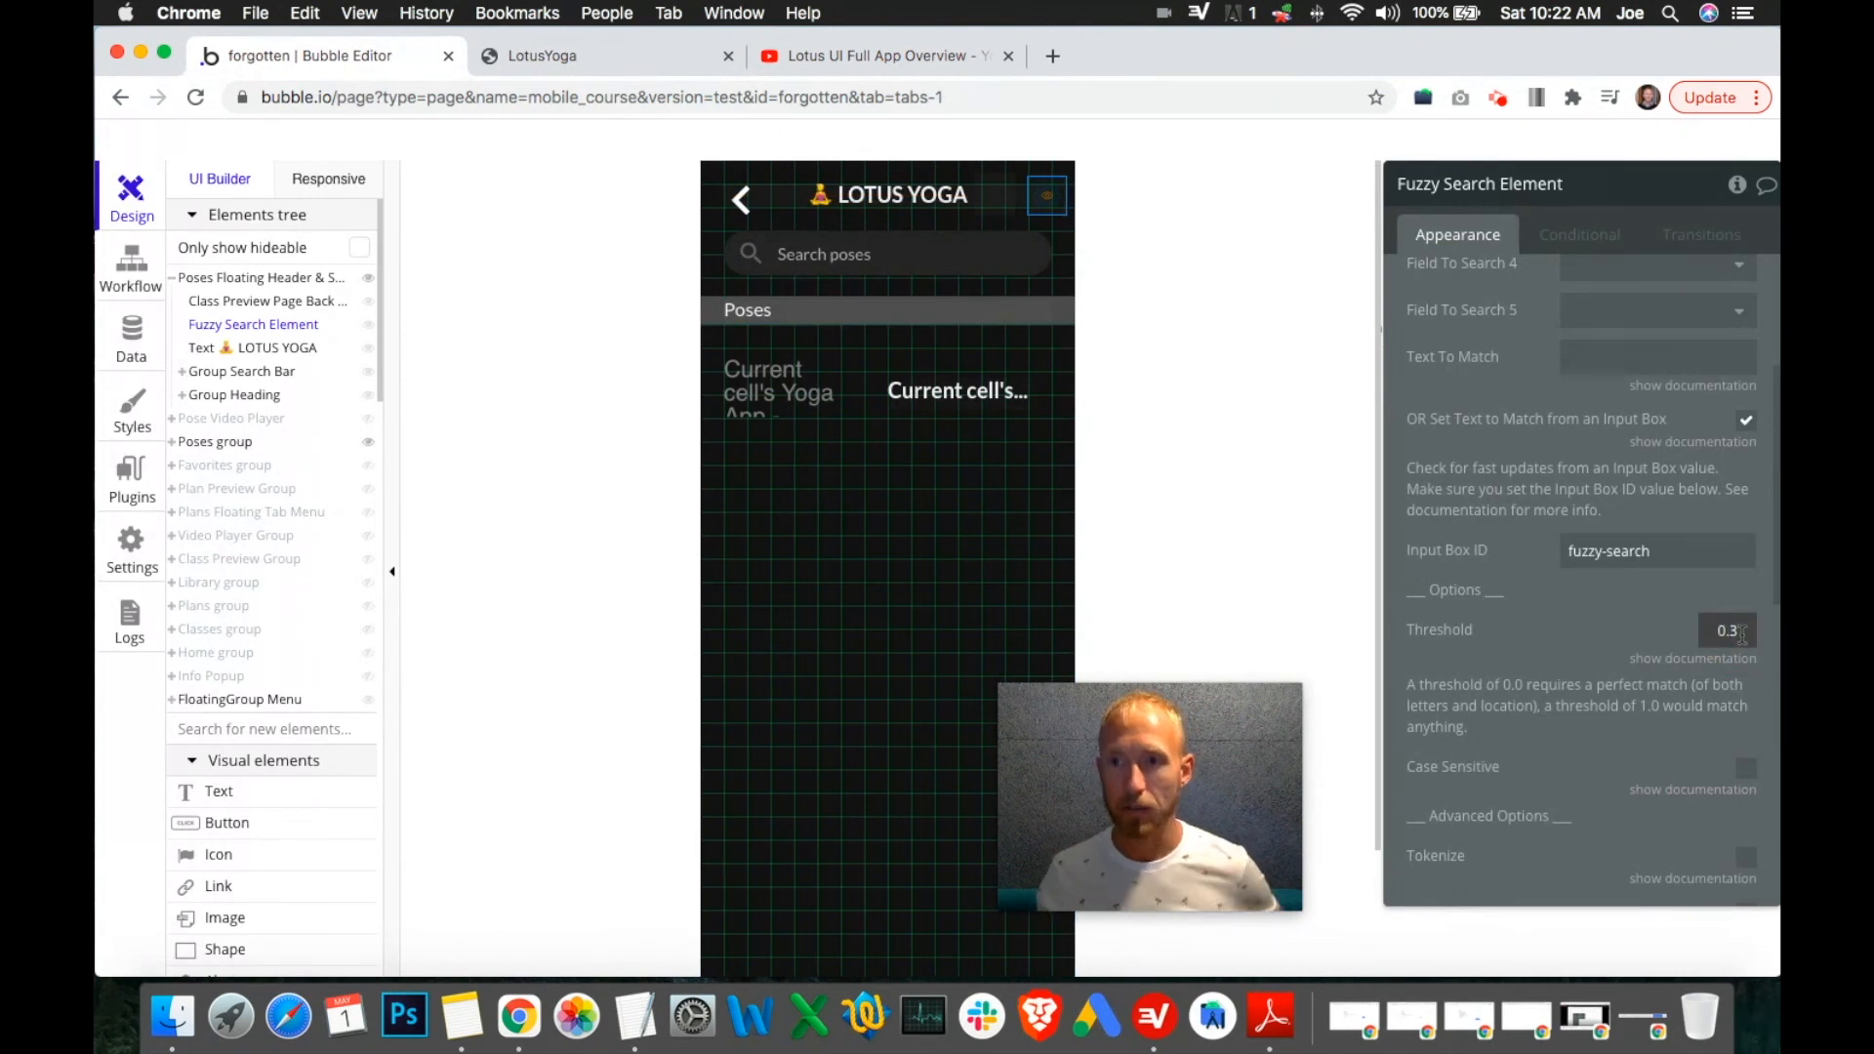
left_click(668, 66)
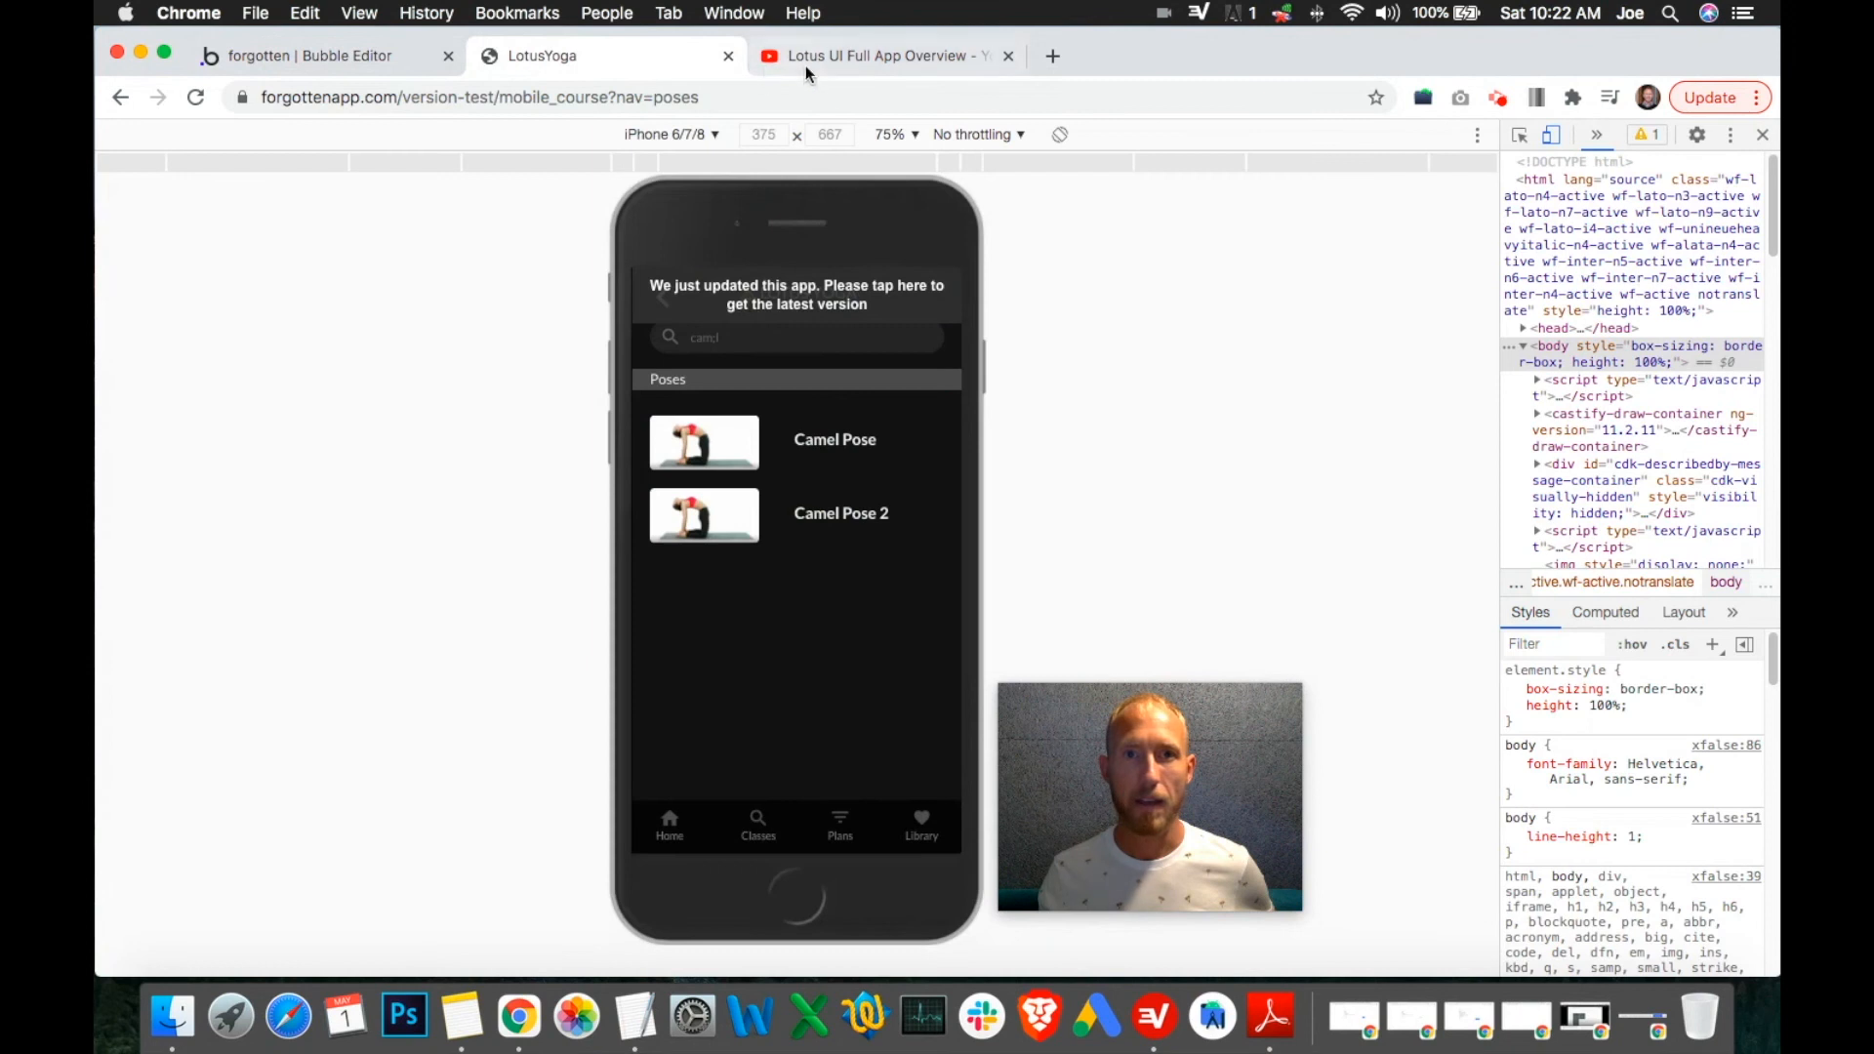
left_click(827, 299)
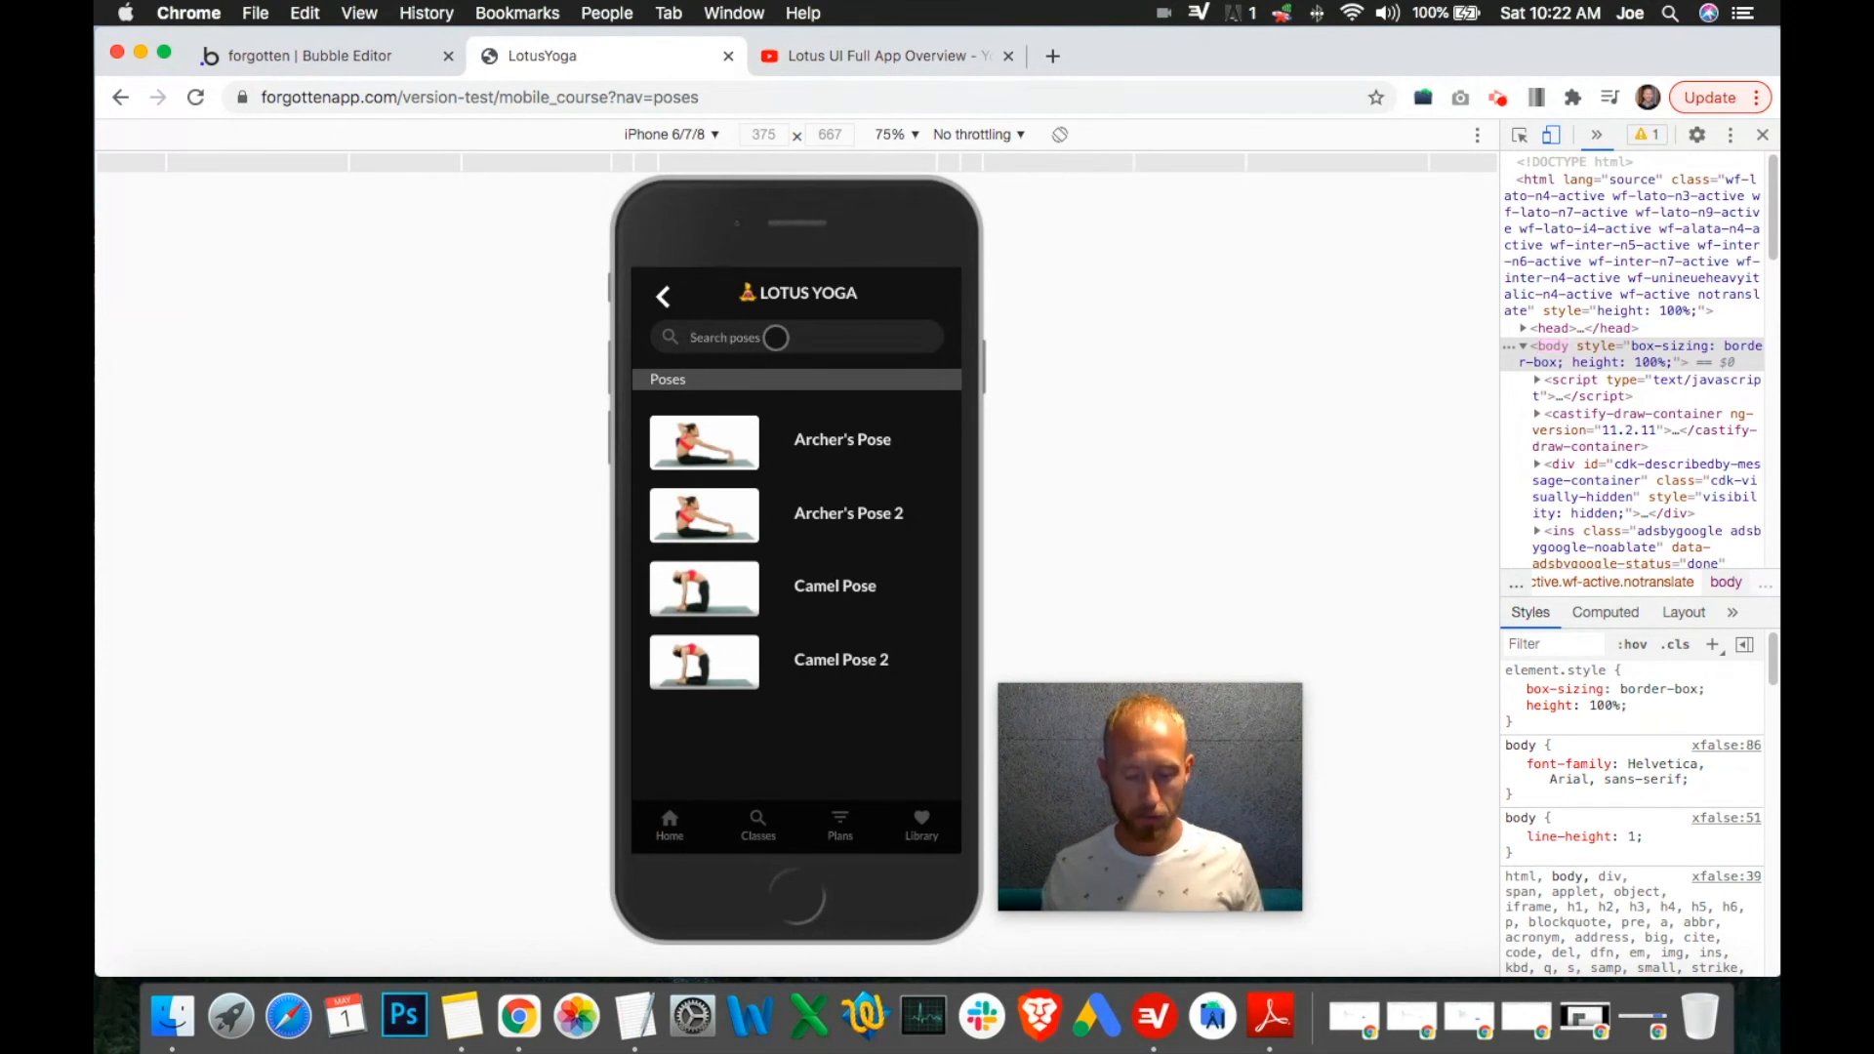
Test the pose search with the unrelated term hea, replace it with cam, and clear the search.
type("head")
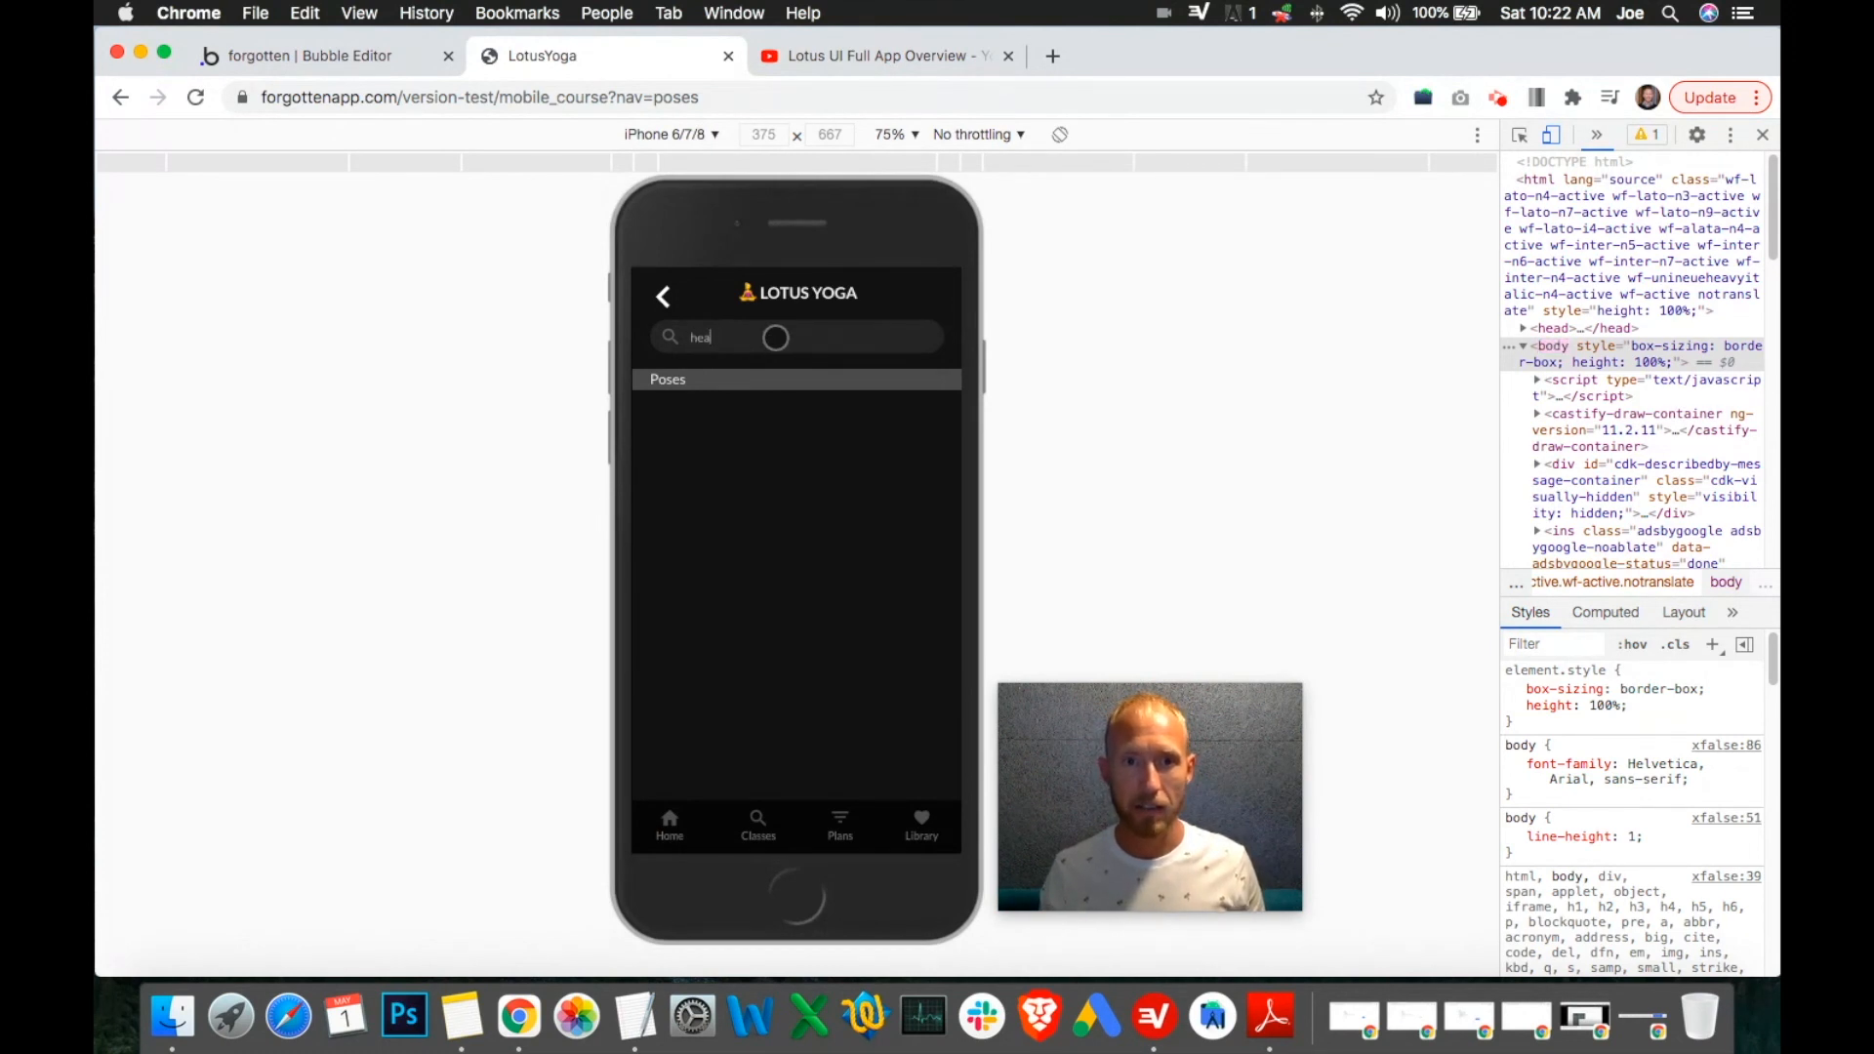
key("BackSpace")
key("BackSpace")
key("BackSpace")
type("cam")
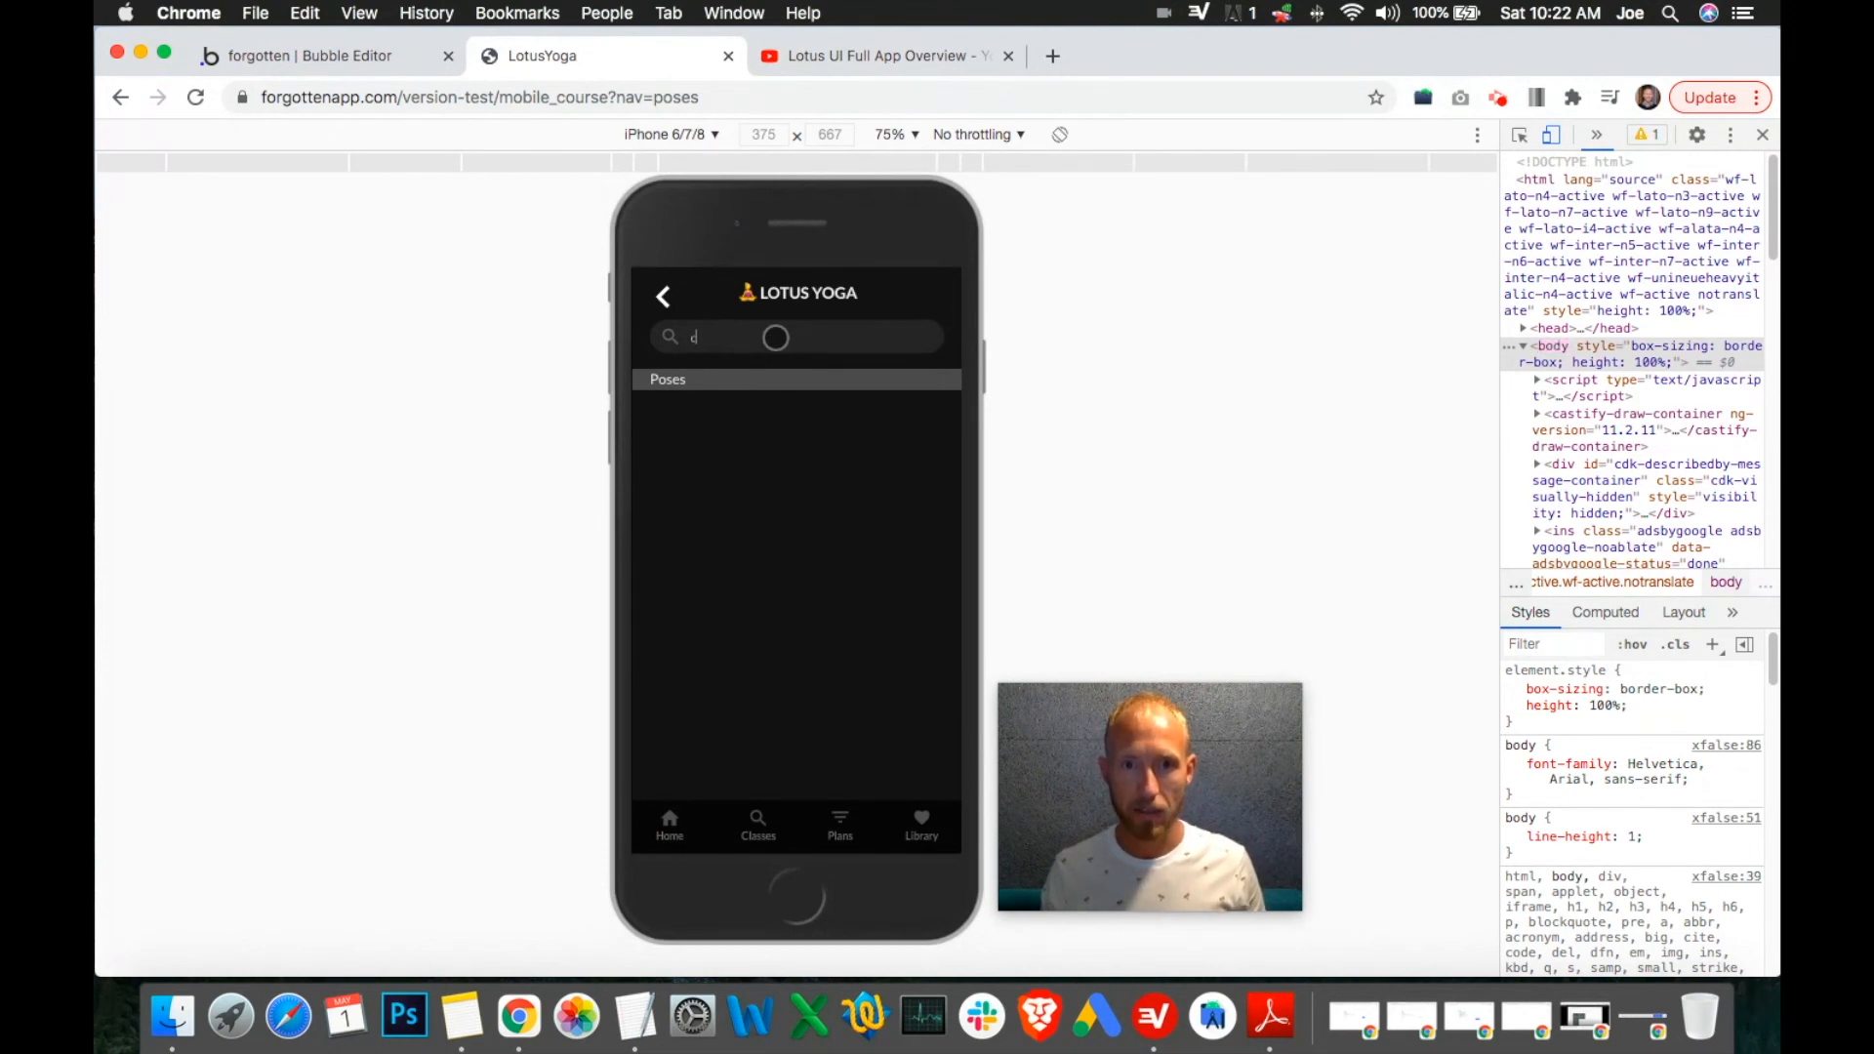
key("BackSpace")
key("BackSpace")
Test the pose search with ar, extend it to the misspelled ar fh, and clear the search.
type("ar")
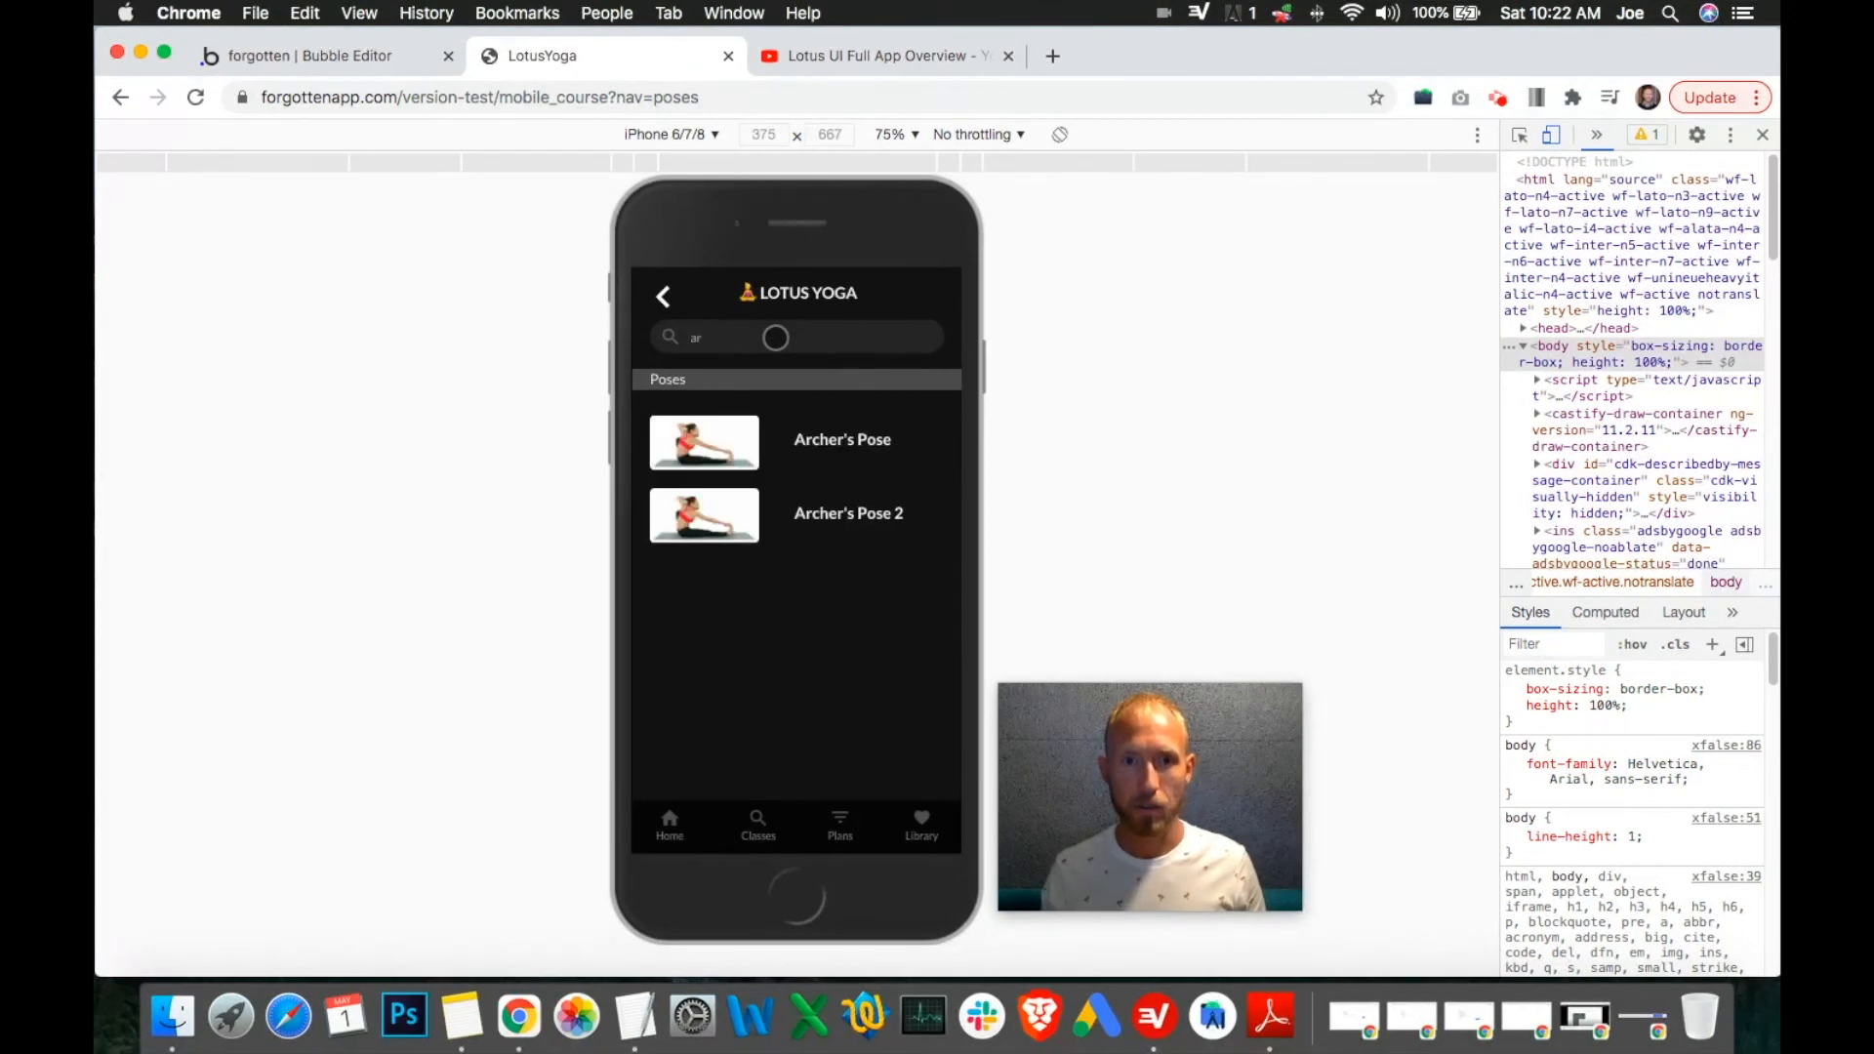
type("cher")
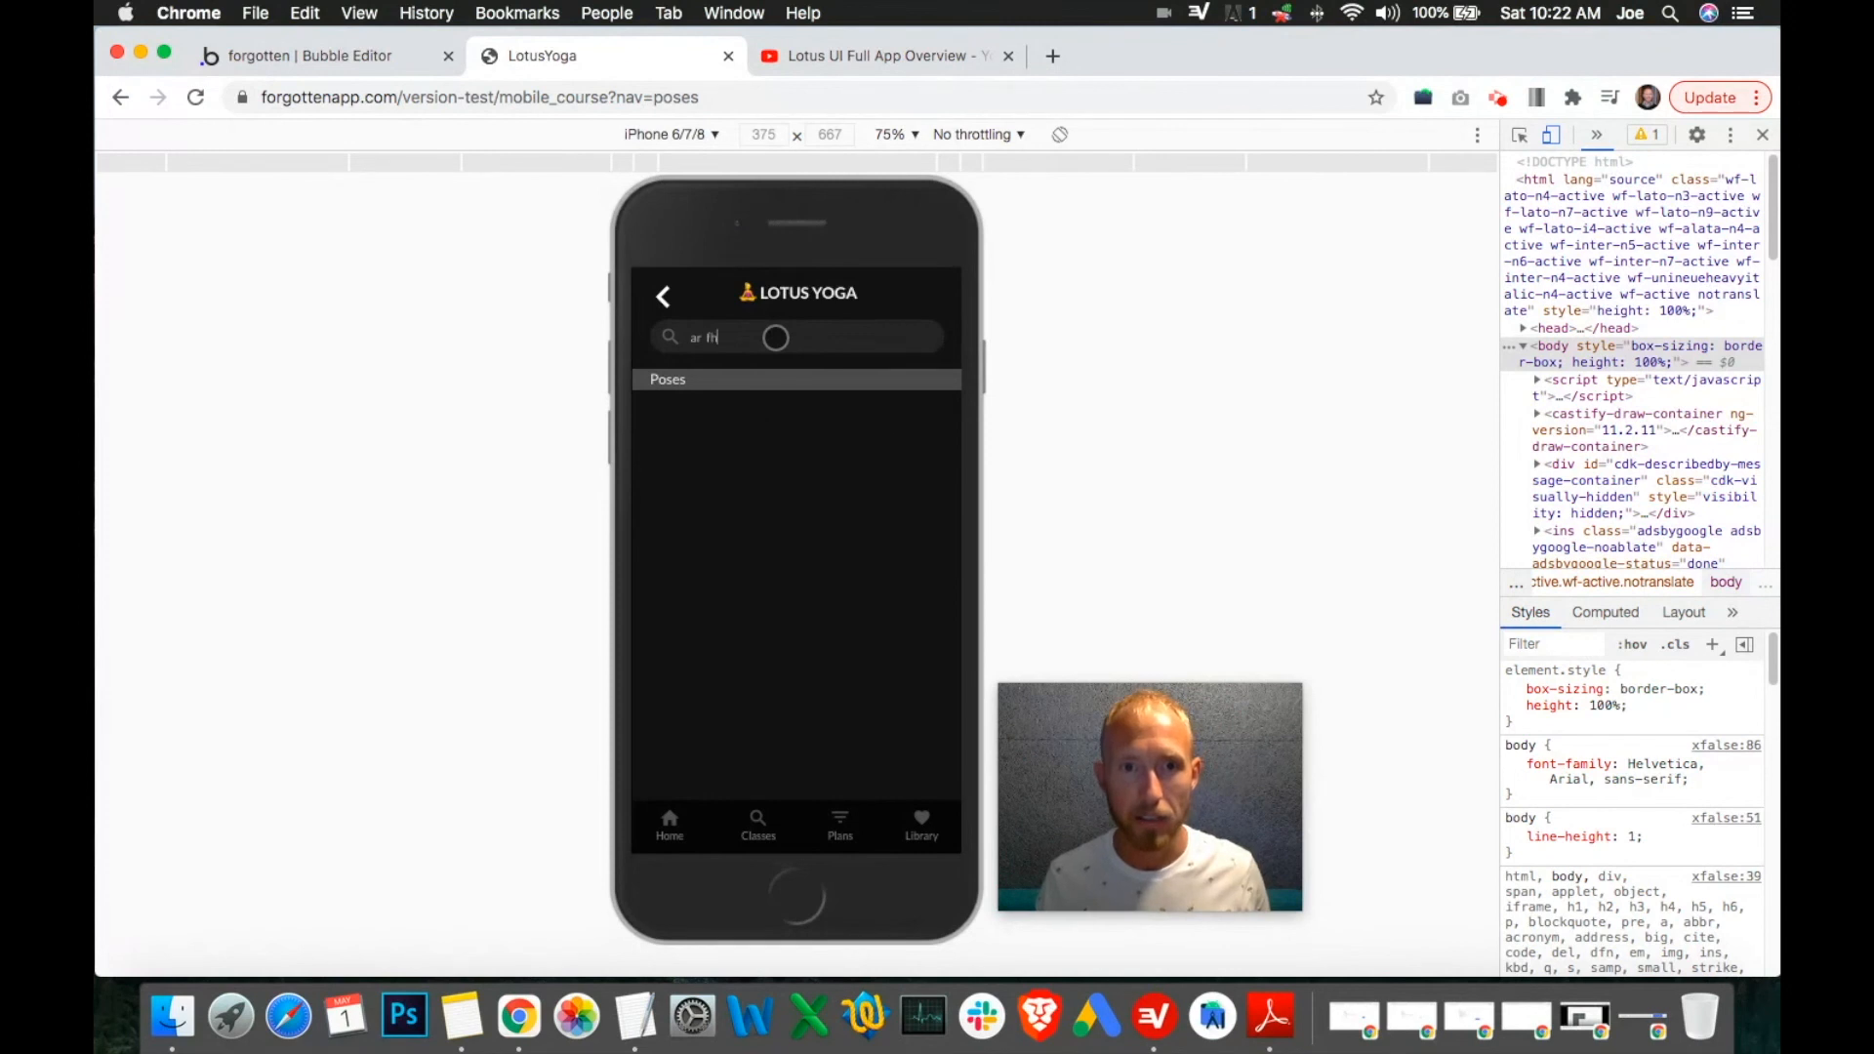
key("BackSpace")
key("BackSpace")
key("BackSpace")
key("BackSpace")
key("BackSpace")
key("BackSpace")
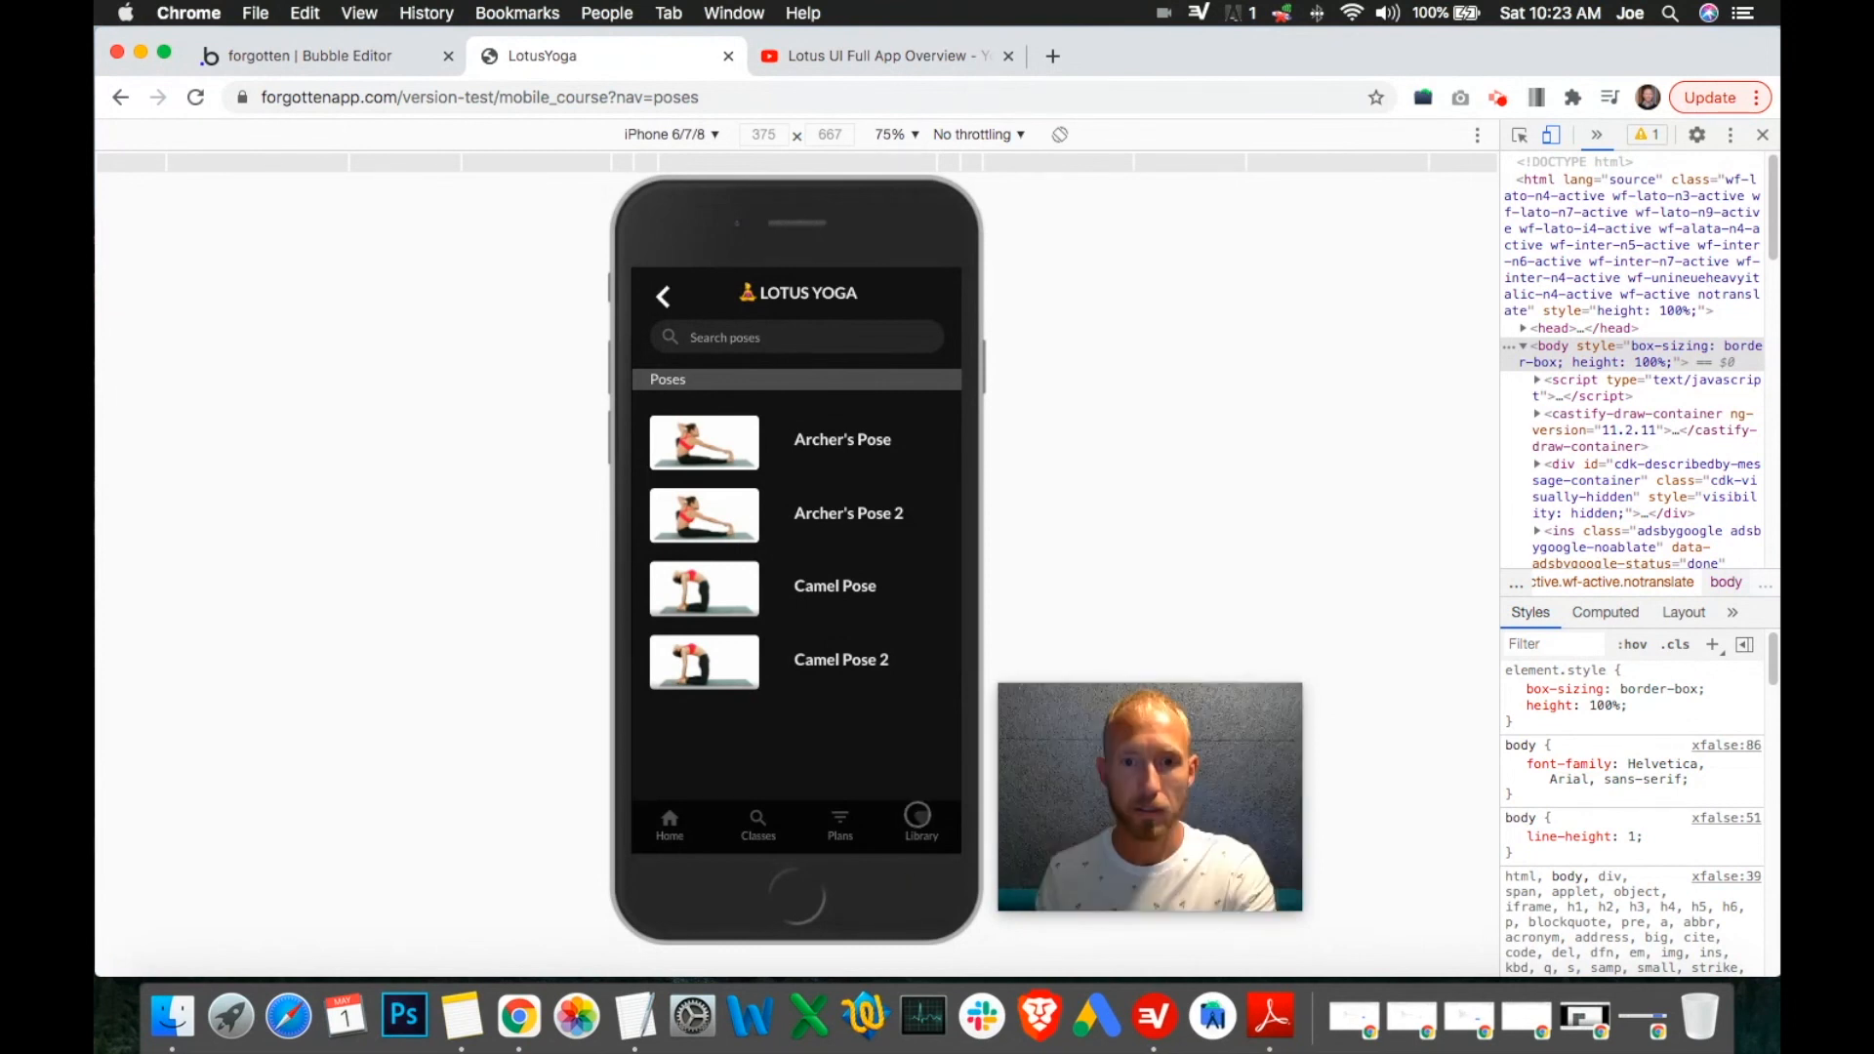
Reopen the Poses page from the preview's Library, and review the Yoga Pose repeating group's condition in the Bubble editor.
left_click(921, 821)
left_click(700, 449)
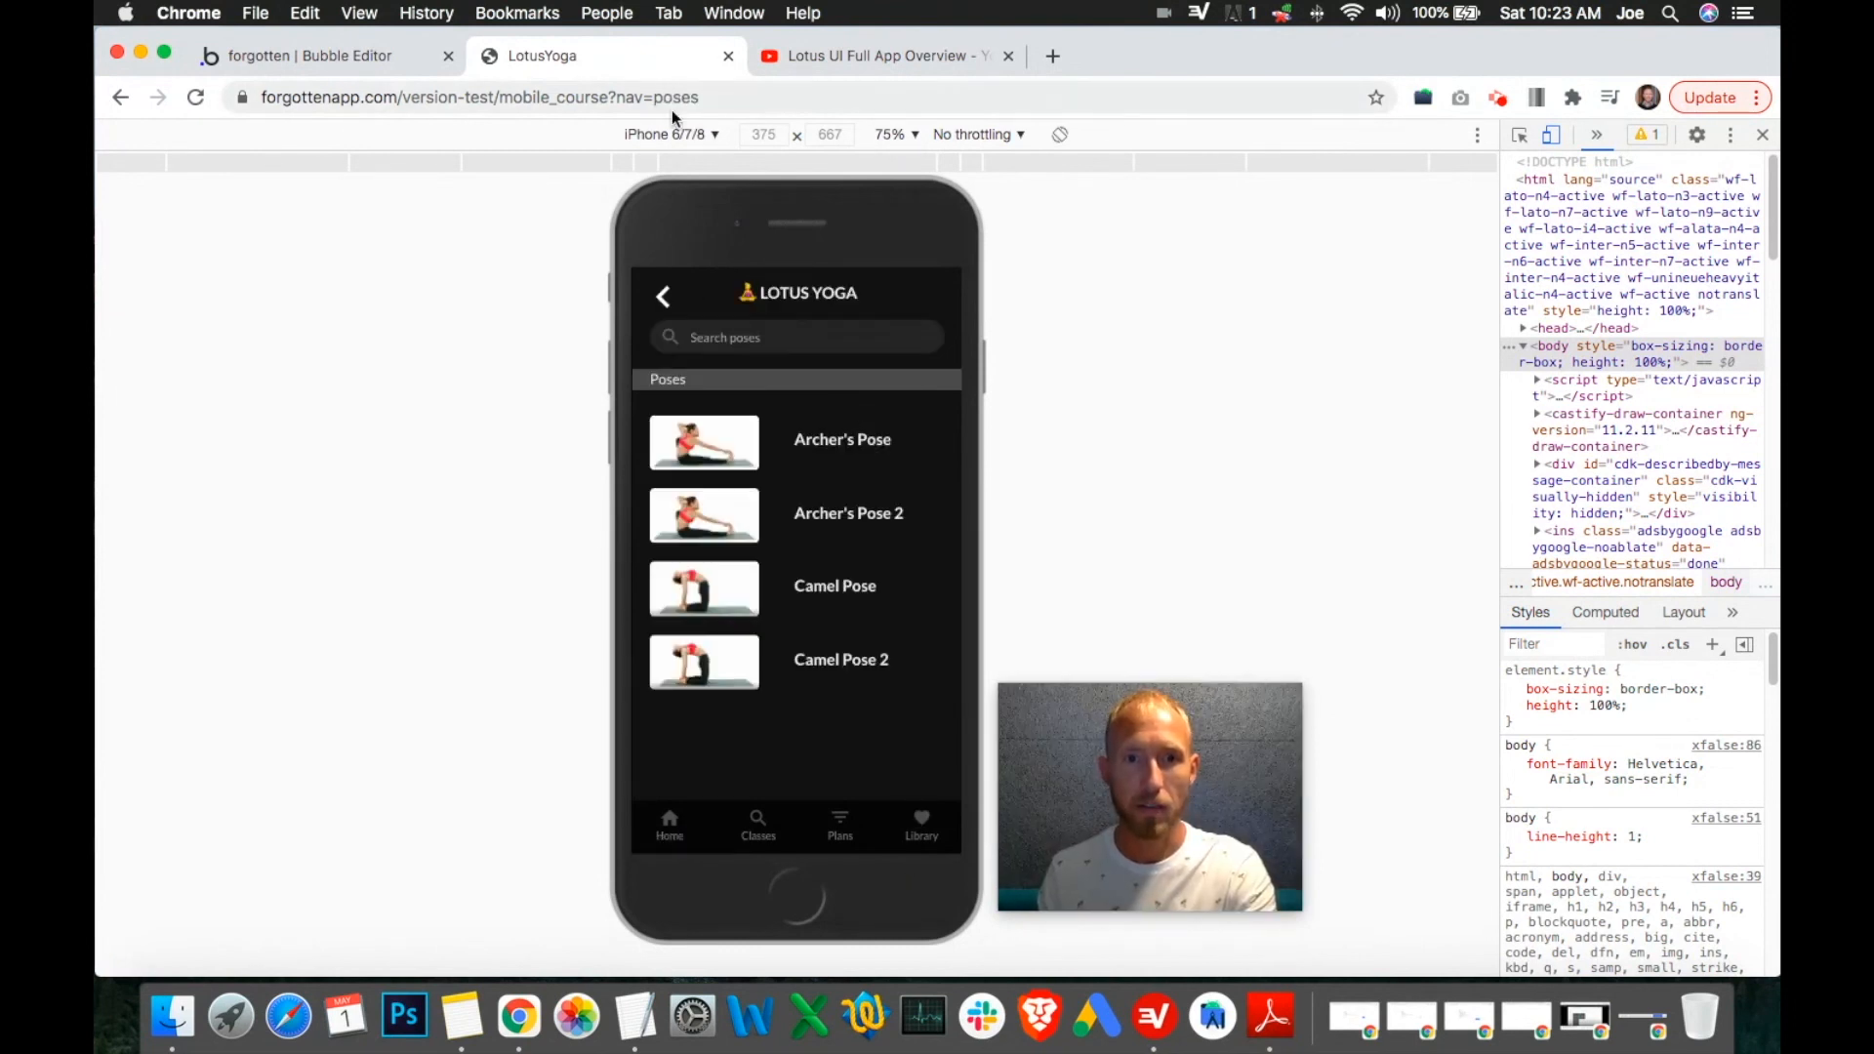
left_click(342, 61)
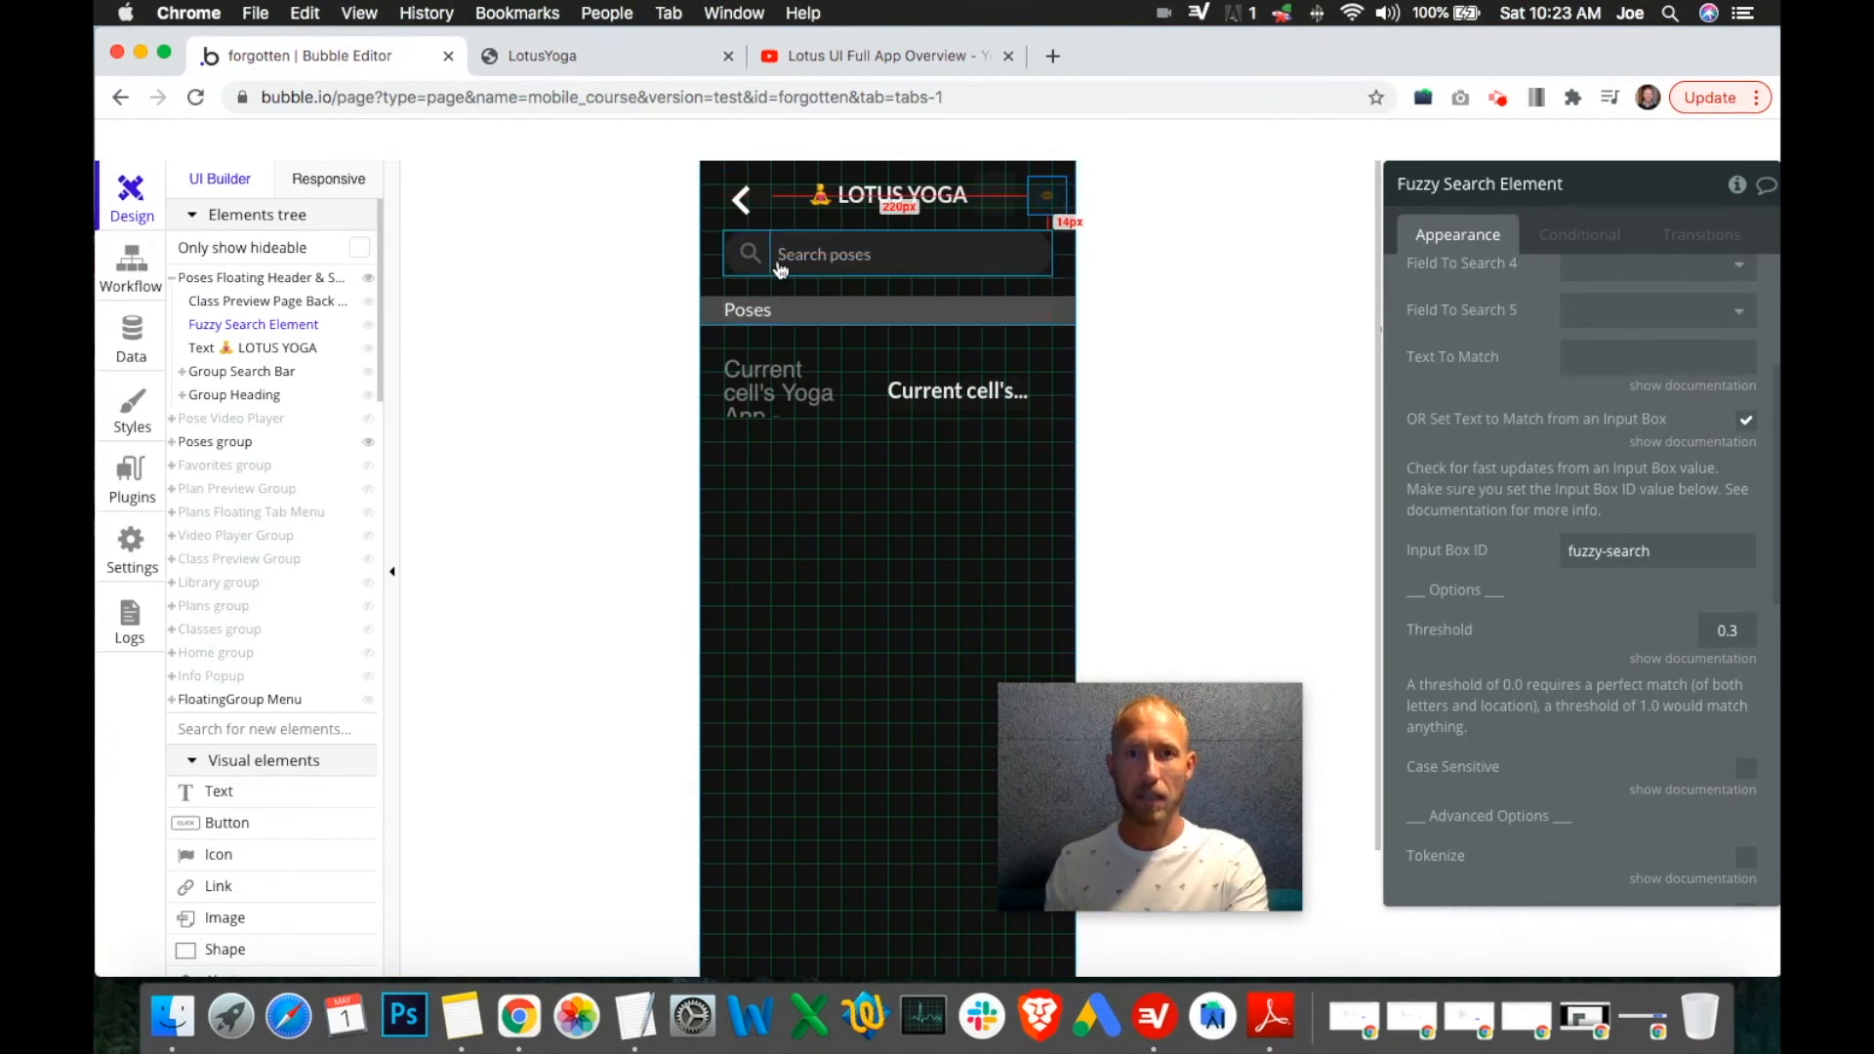
left_click(830, 264)
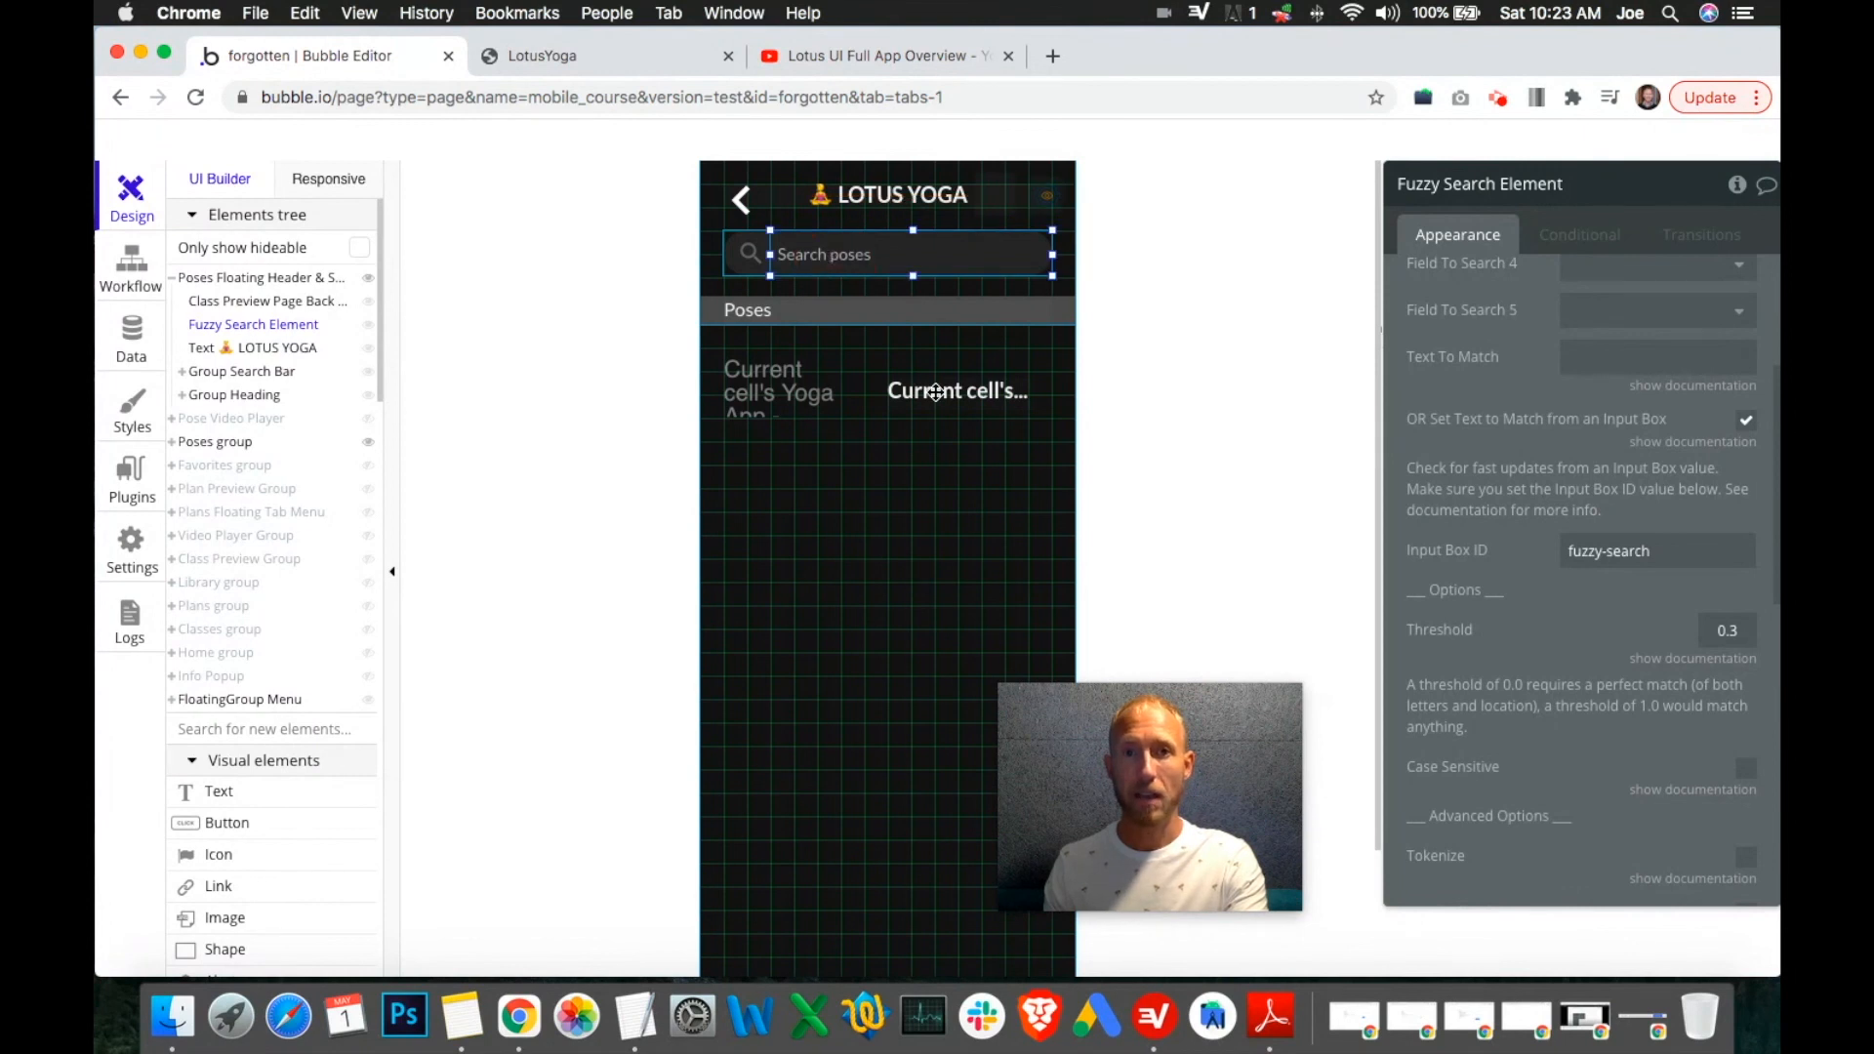
left_click(889, 412)
left_click(868, 425)
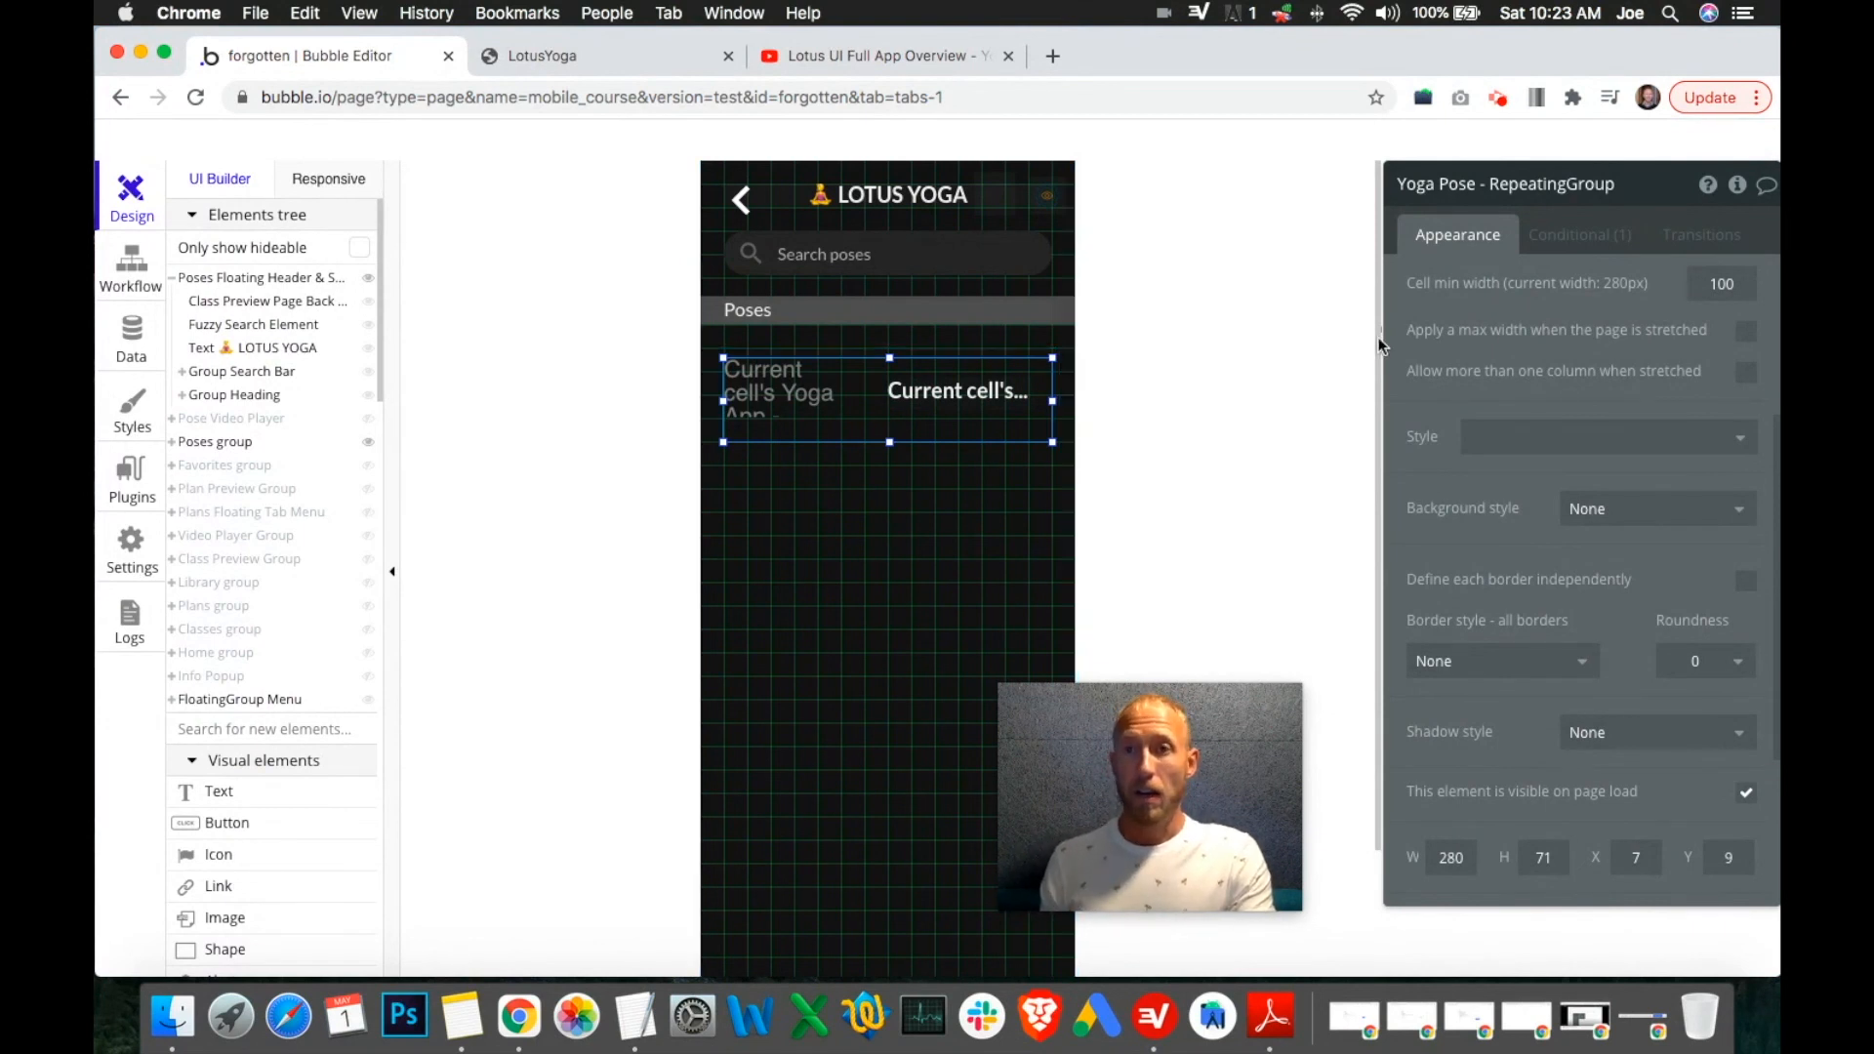
left_click(1604, 242)
left_click(1566, 367)
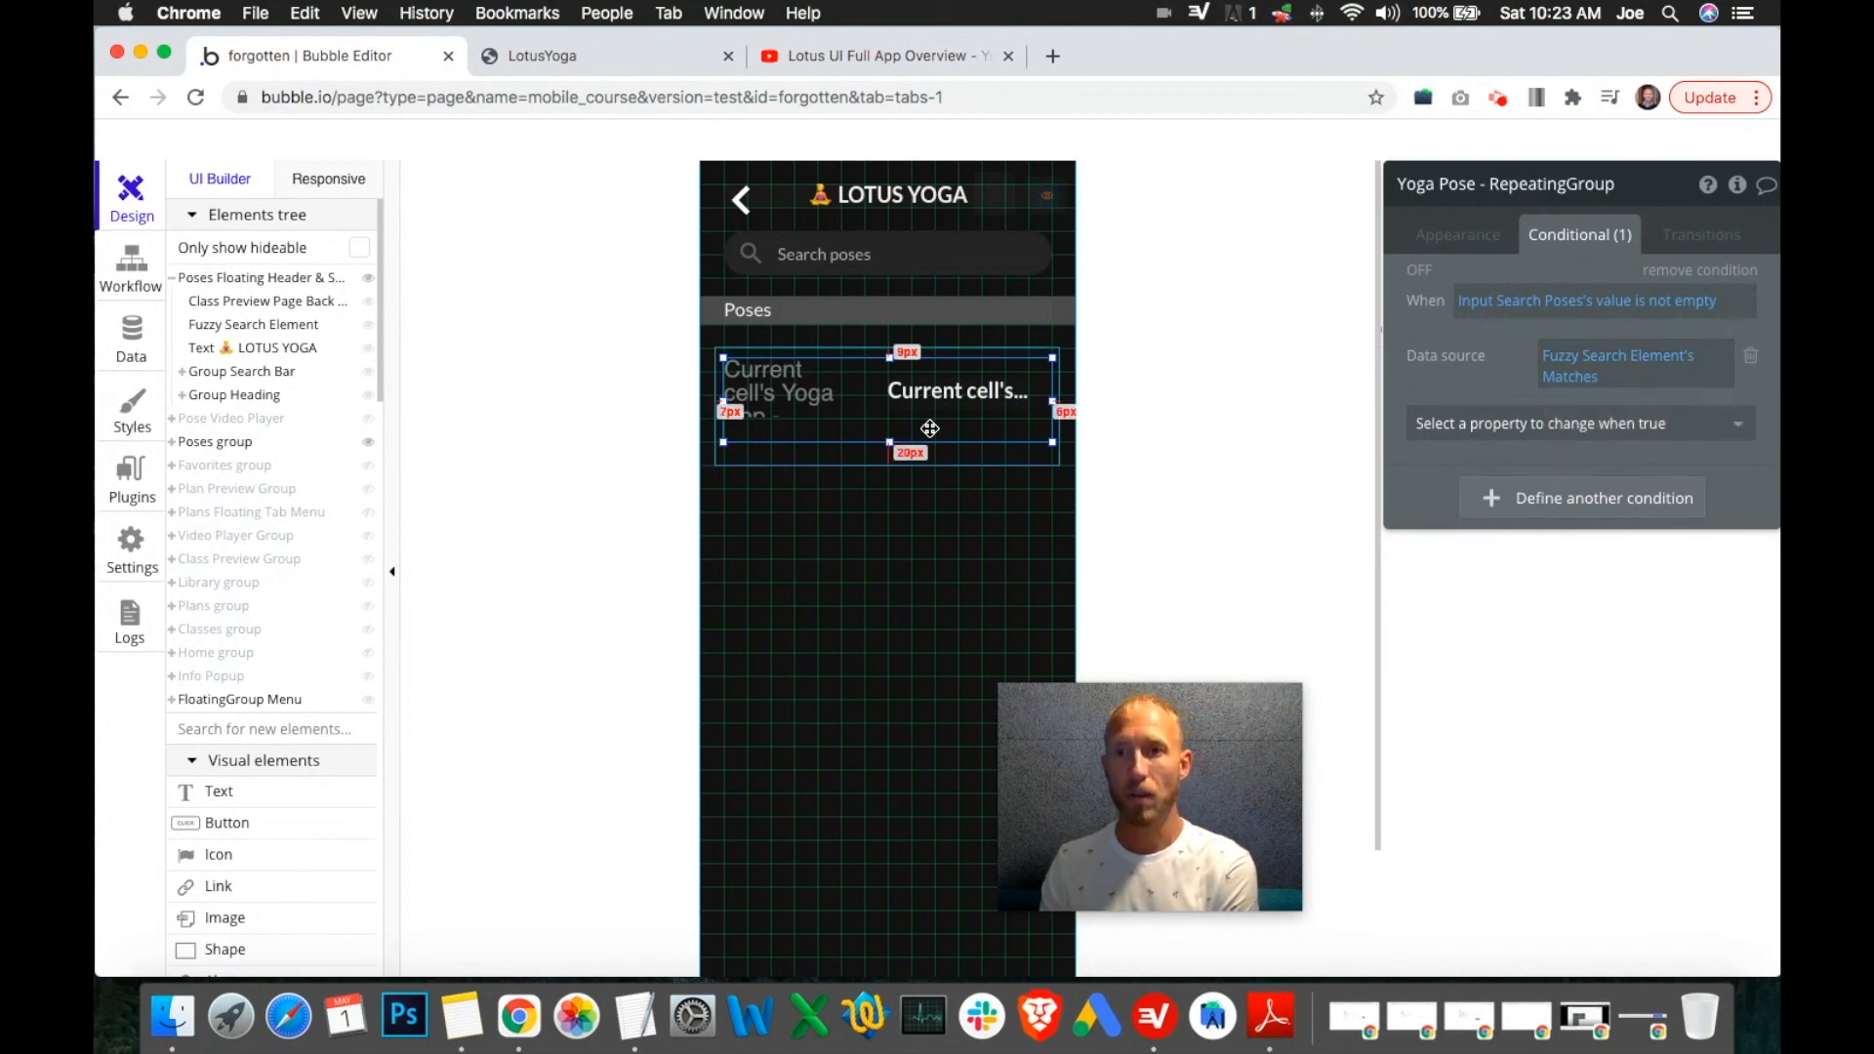
Select the Poses group in the mobile_course page and hide it on the editing canvas.
left_click(1051, 191)
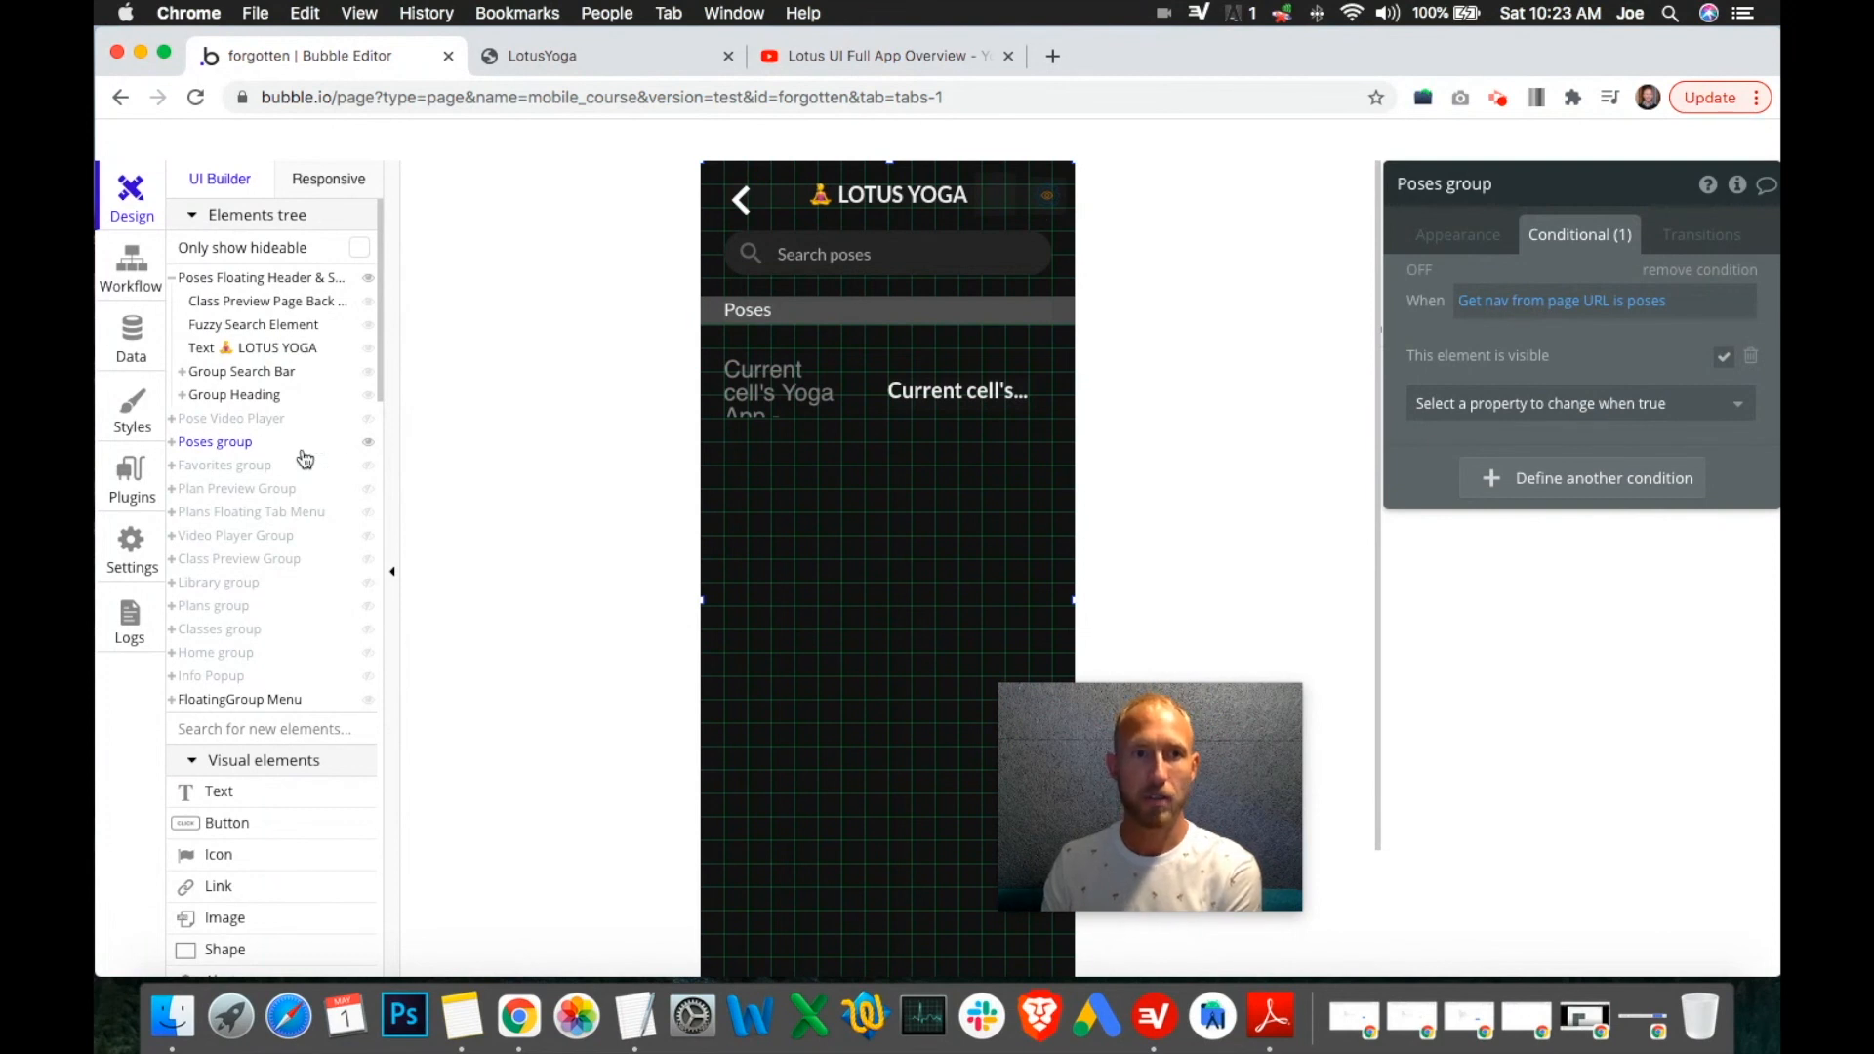
mouse_move(334, 454)
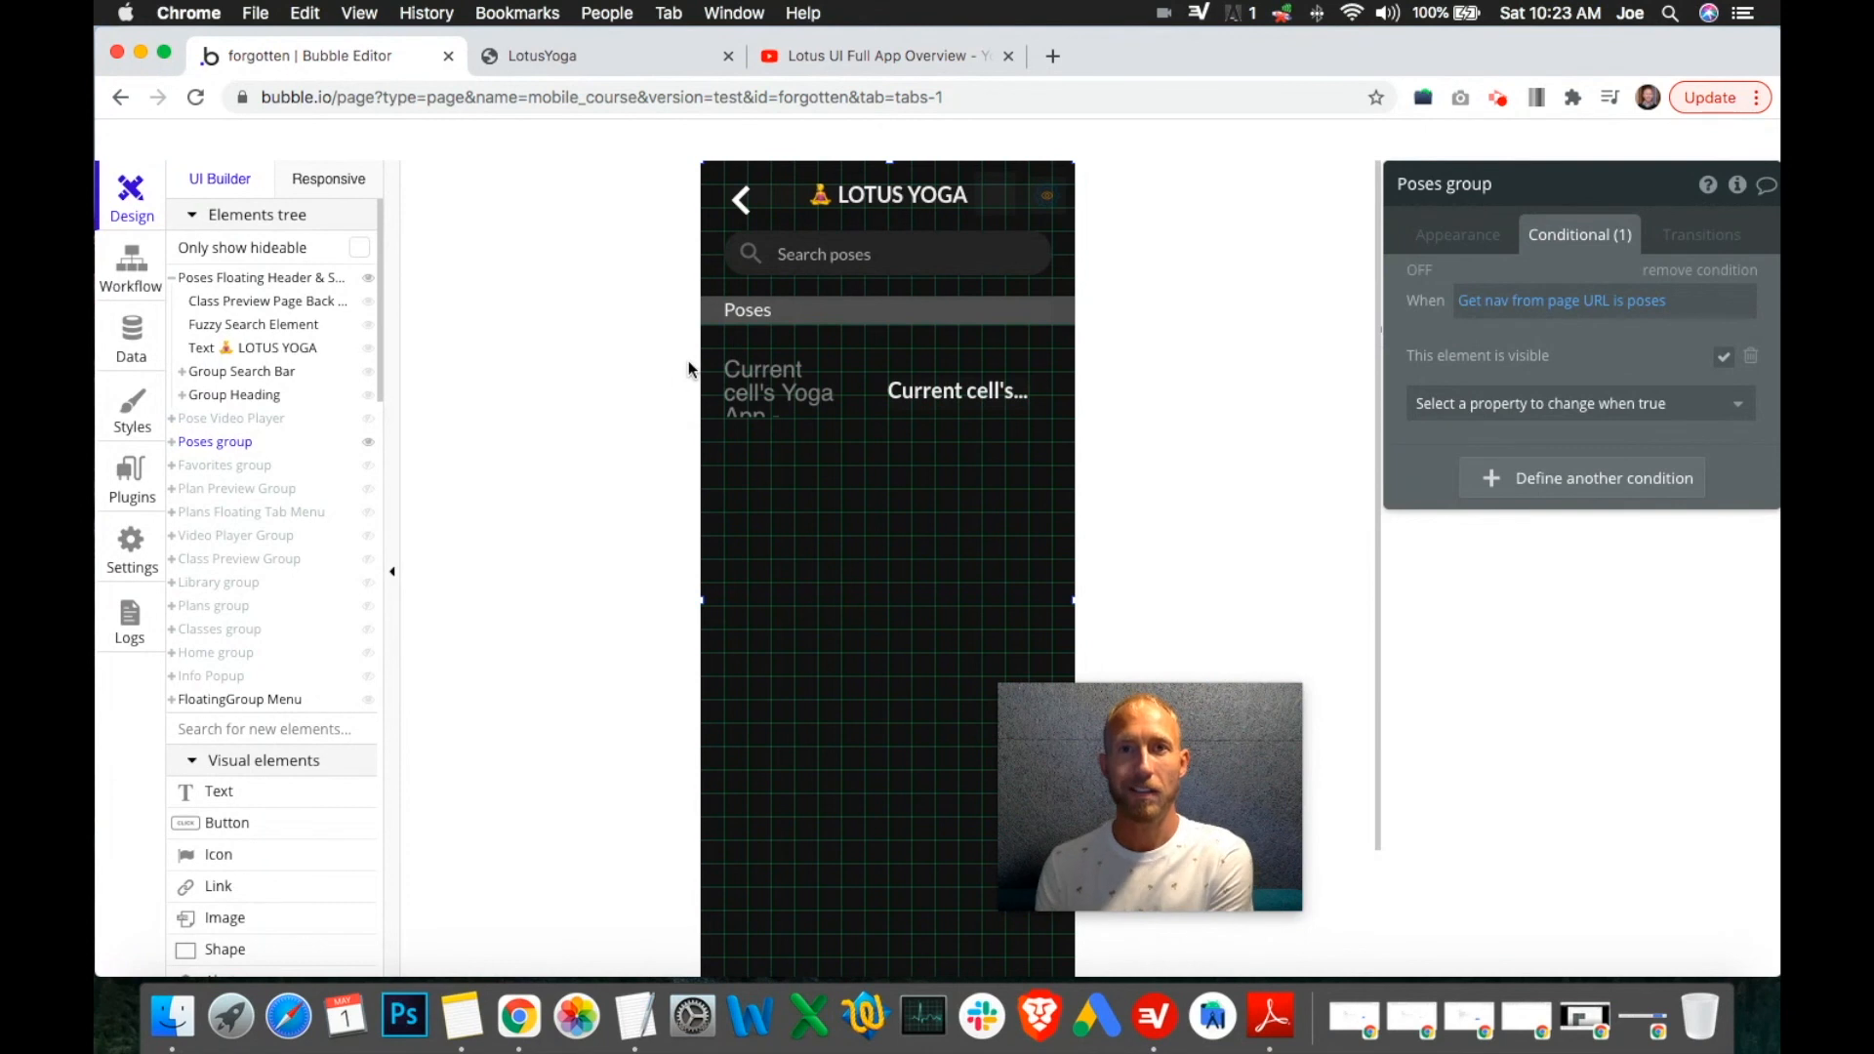
left_click(368, 443)
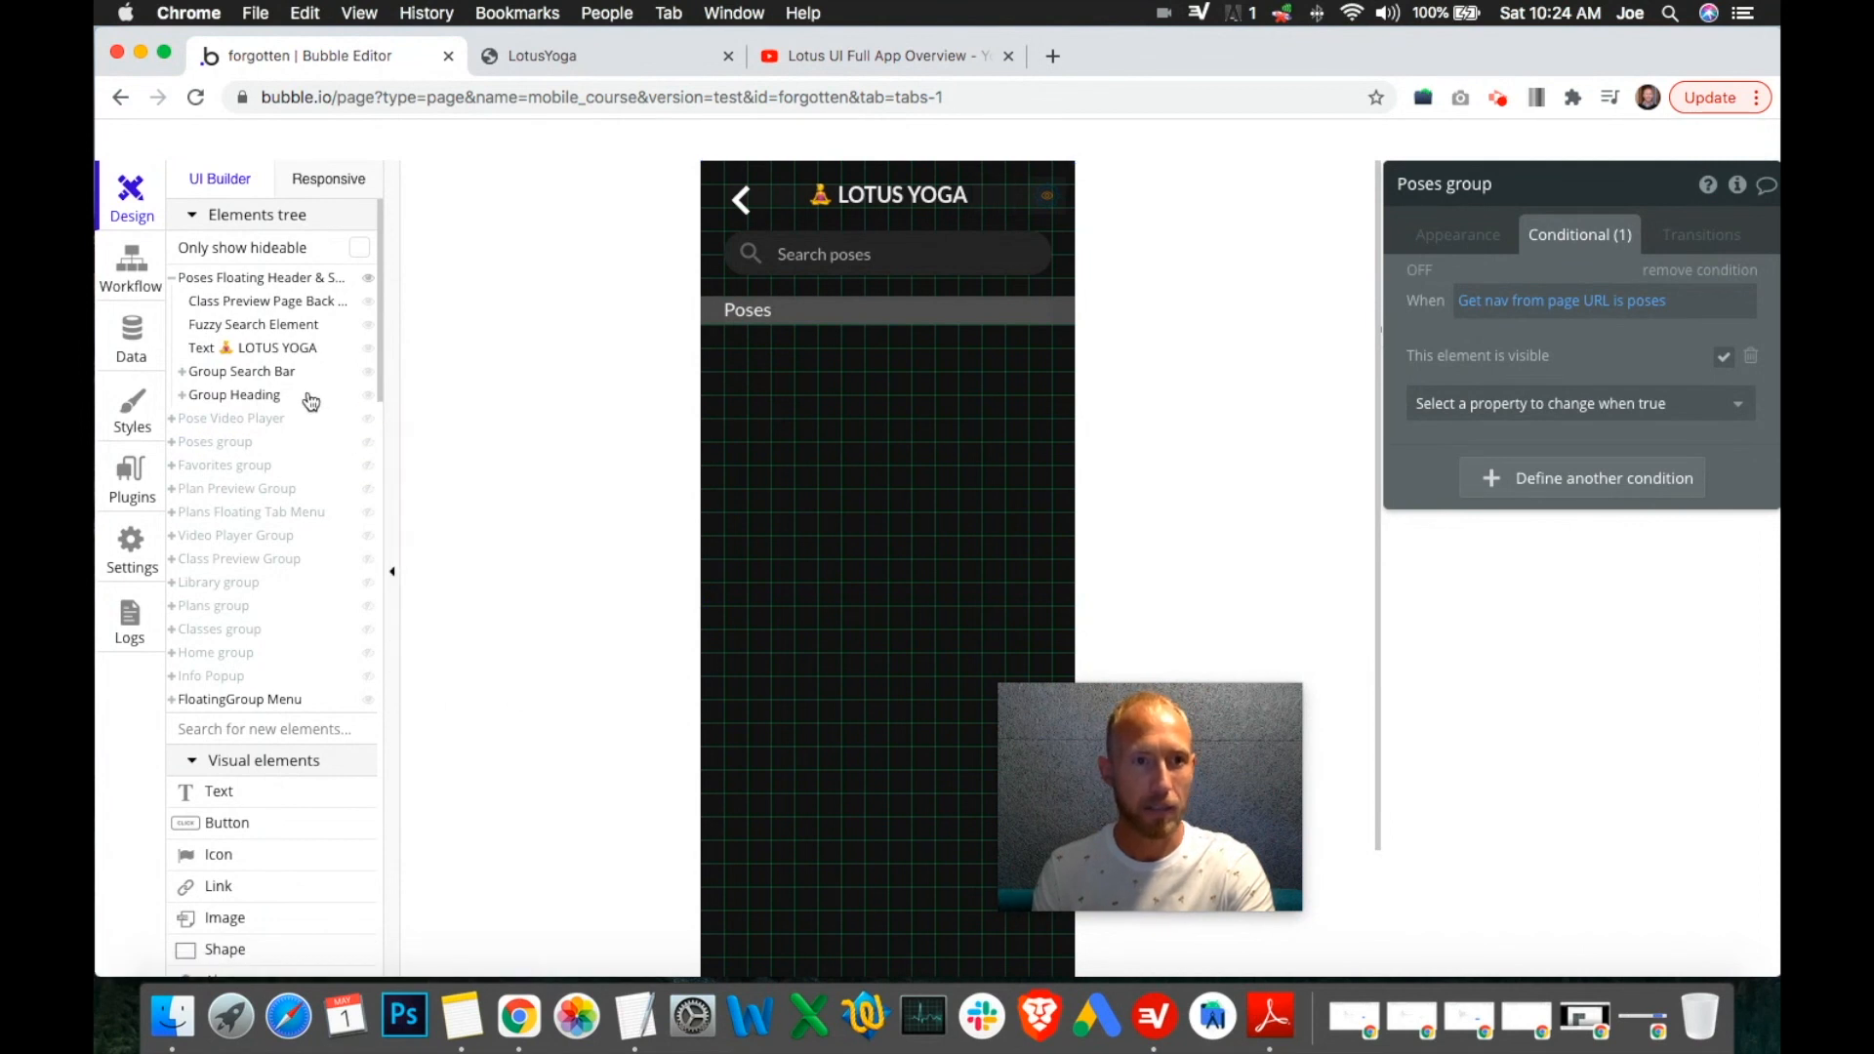
Open the workflow of the Poses header's back button and review its Go to page mobile_course action.
left_click(268, 302)
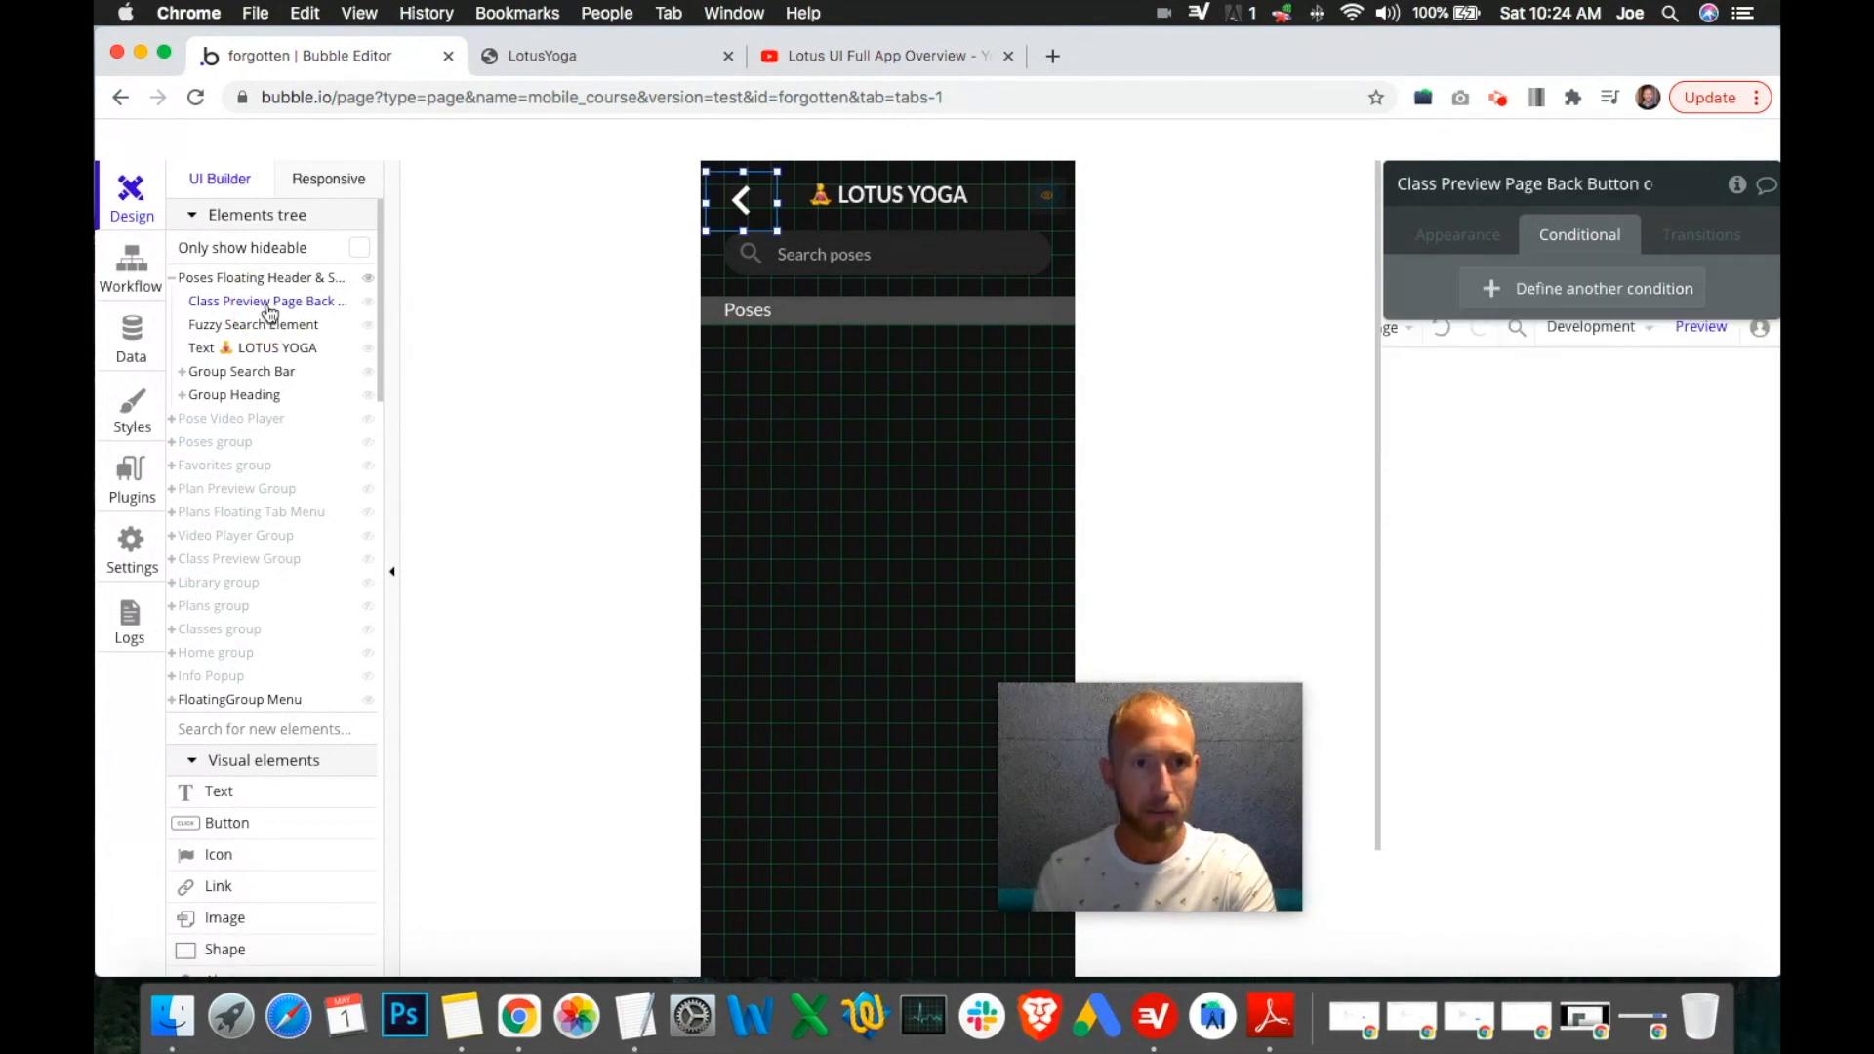
left_click(1458, 235)
left_click(1575, 442)
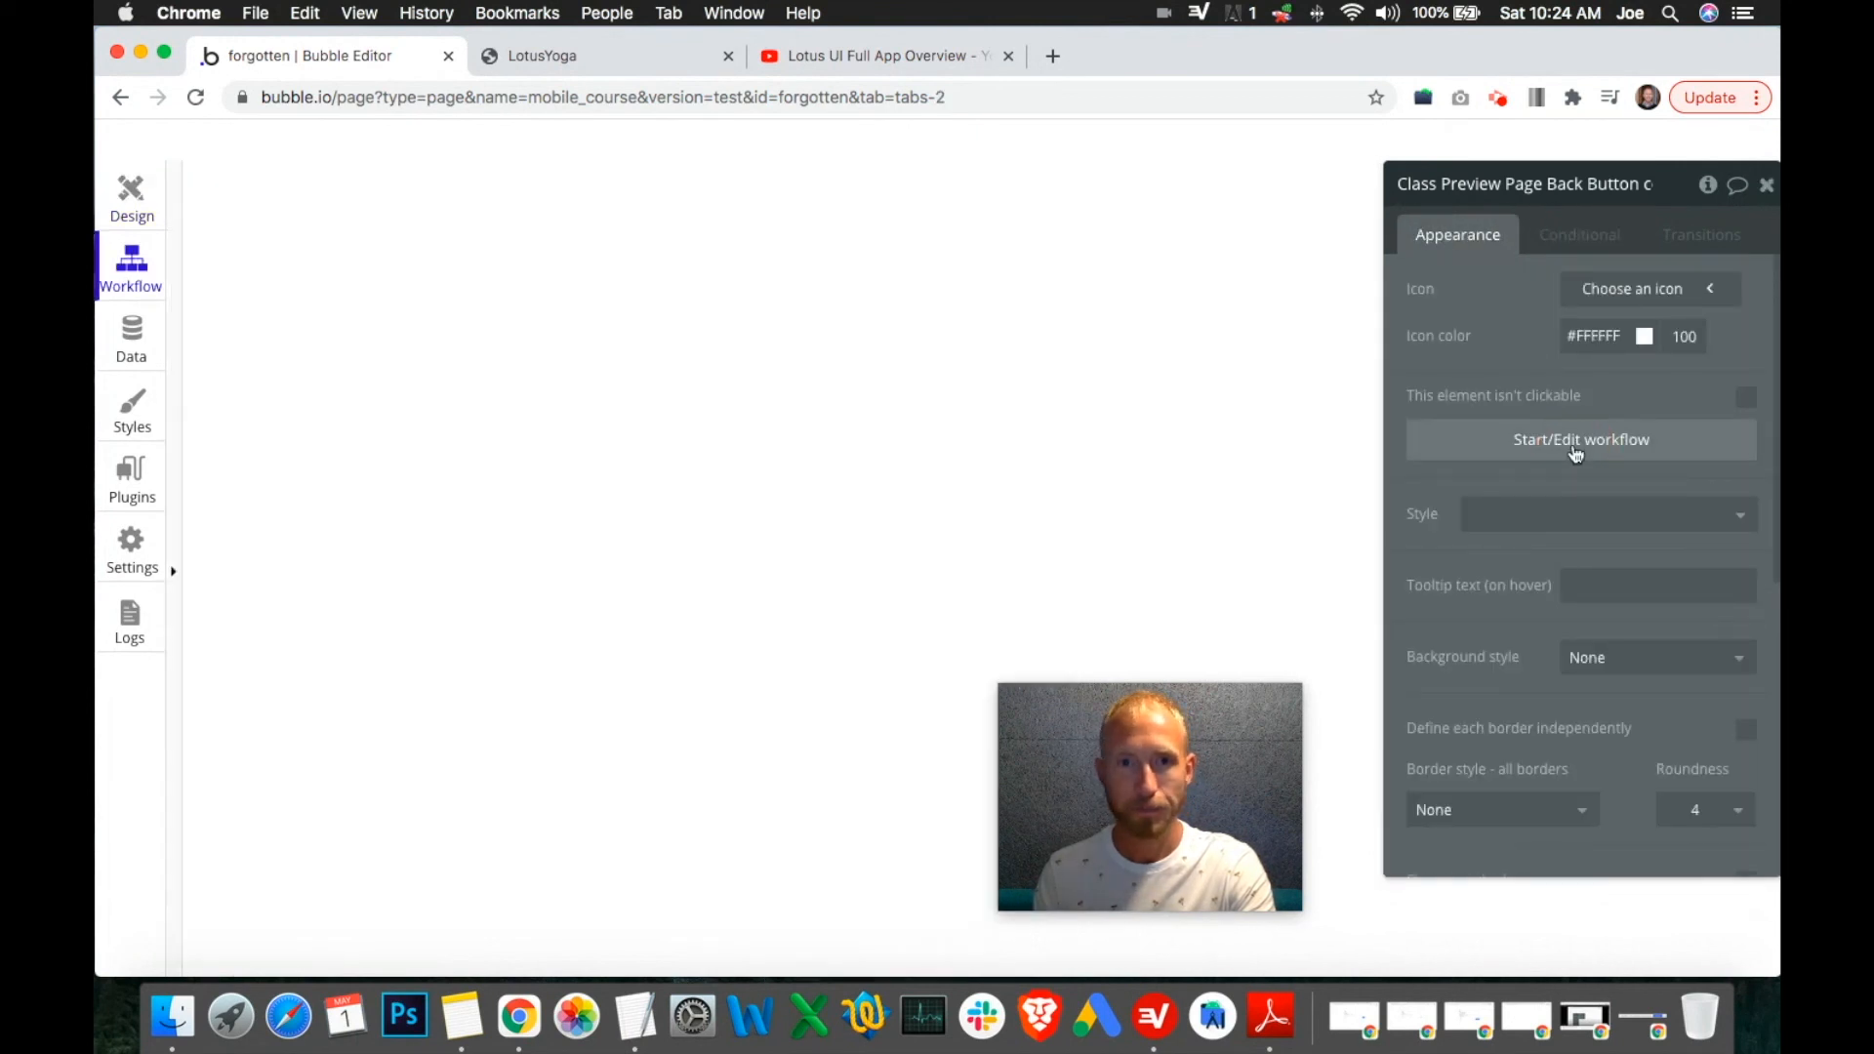
left_click(320, 445)
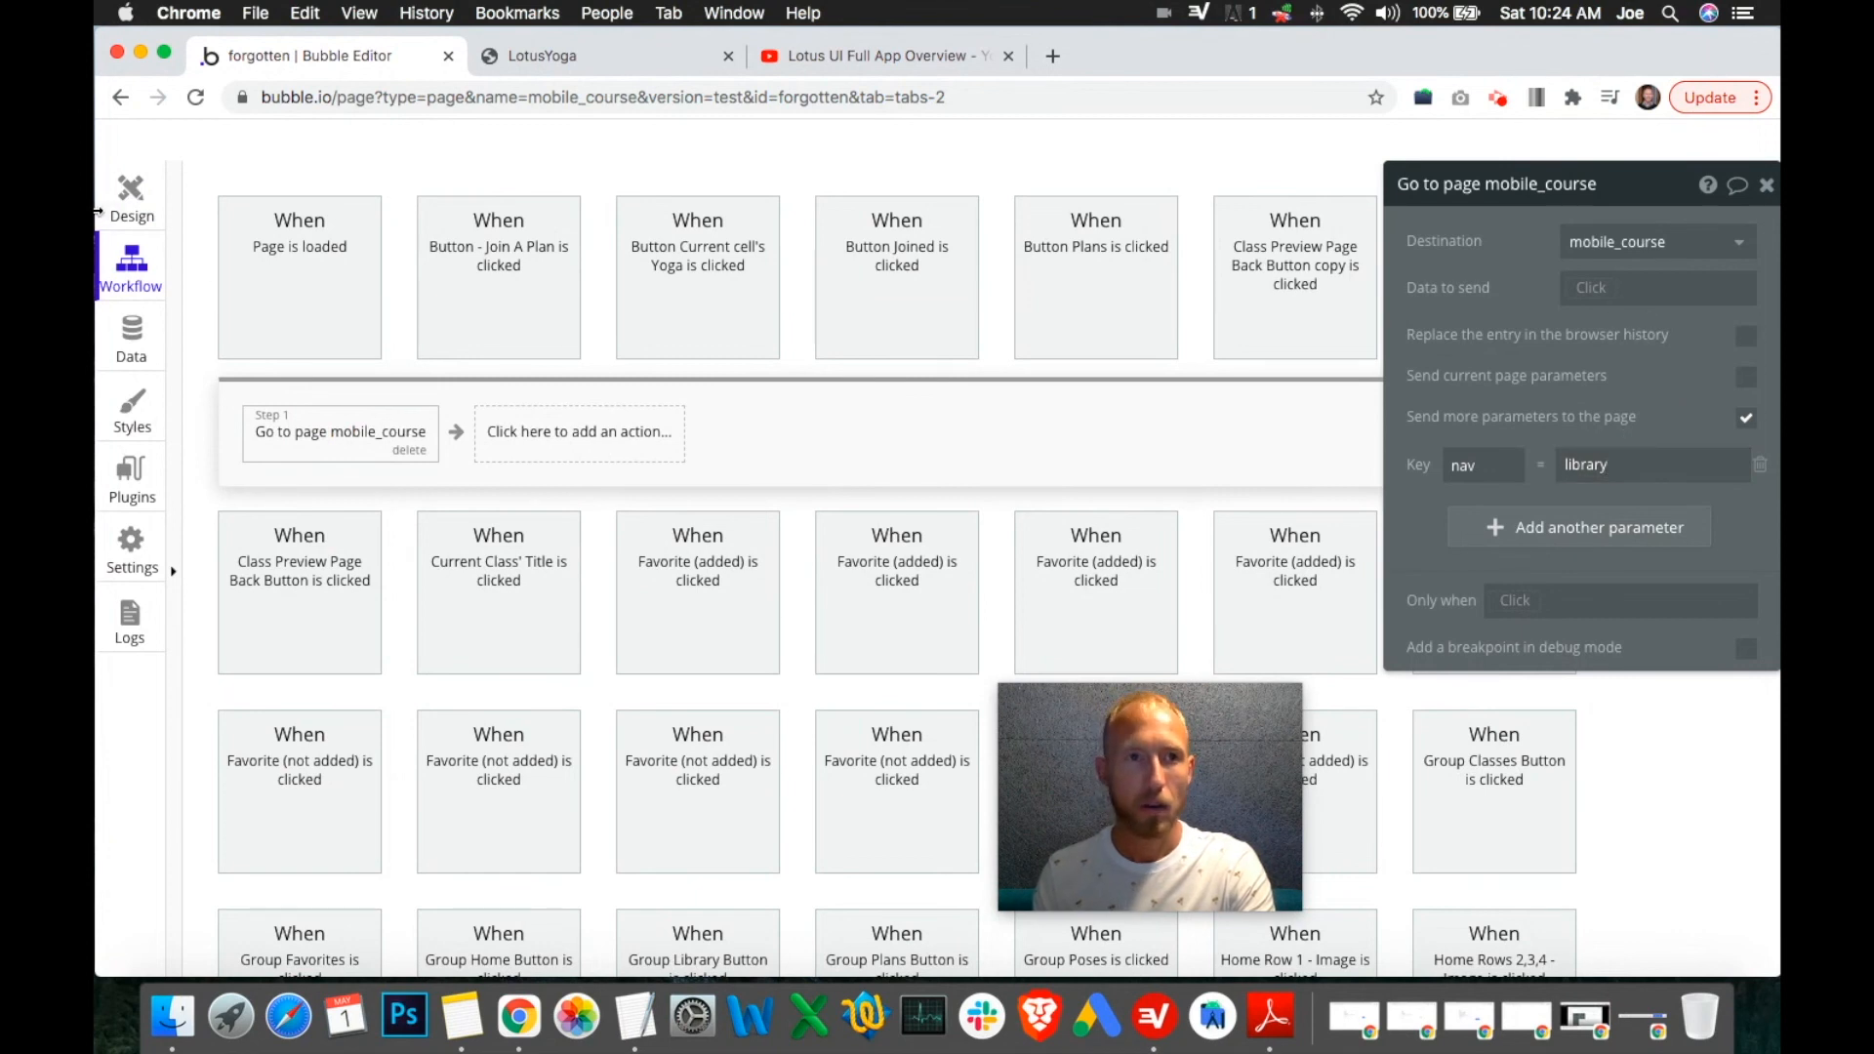
Return to the page design and bring the Poses header's back button to the front.
left_click(131, 195)
left_click(740, 200)
right_click(761, 206)
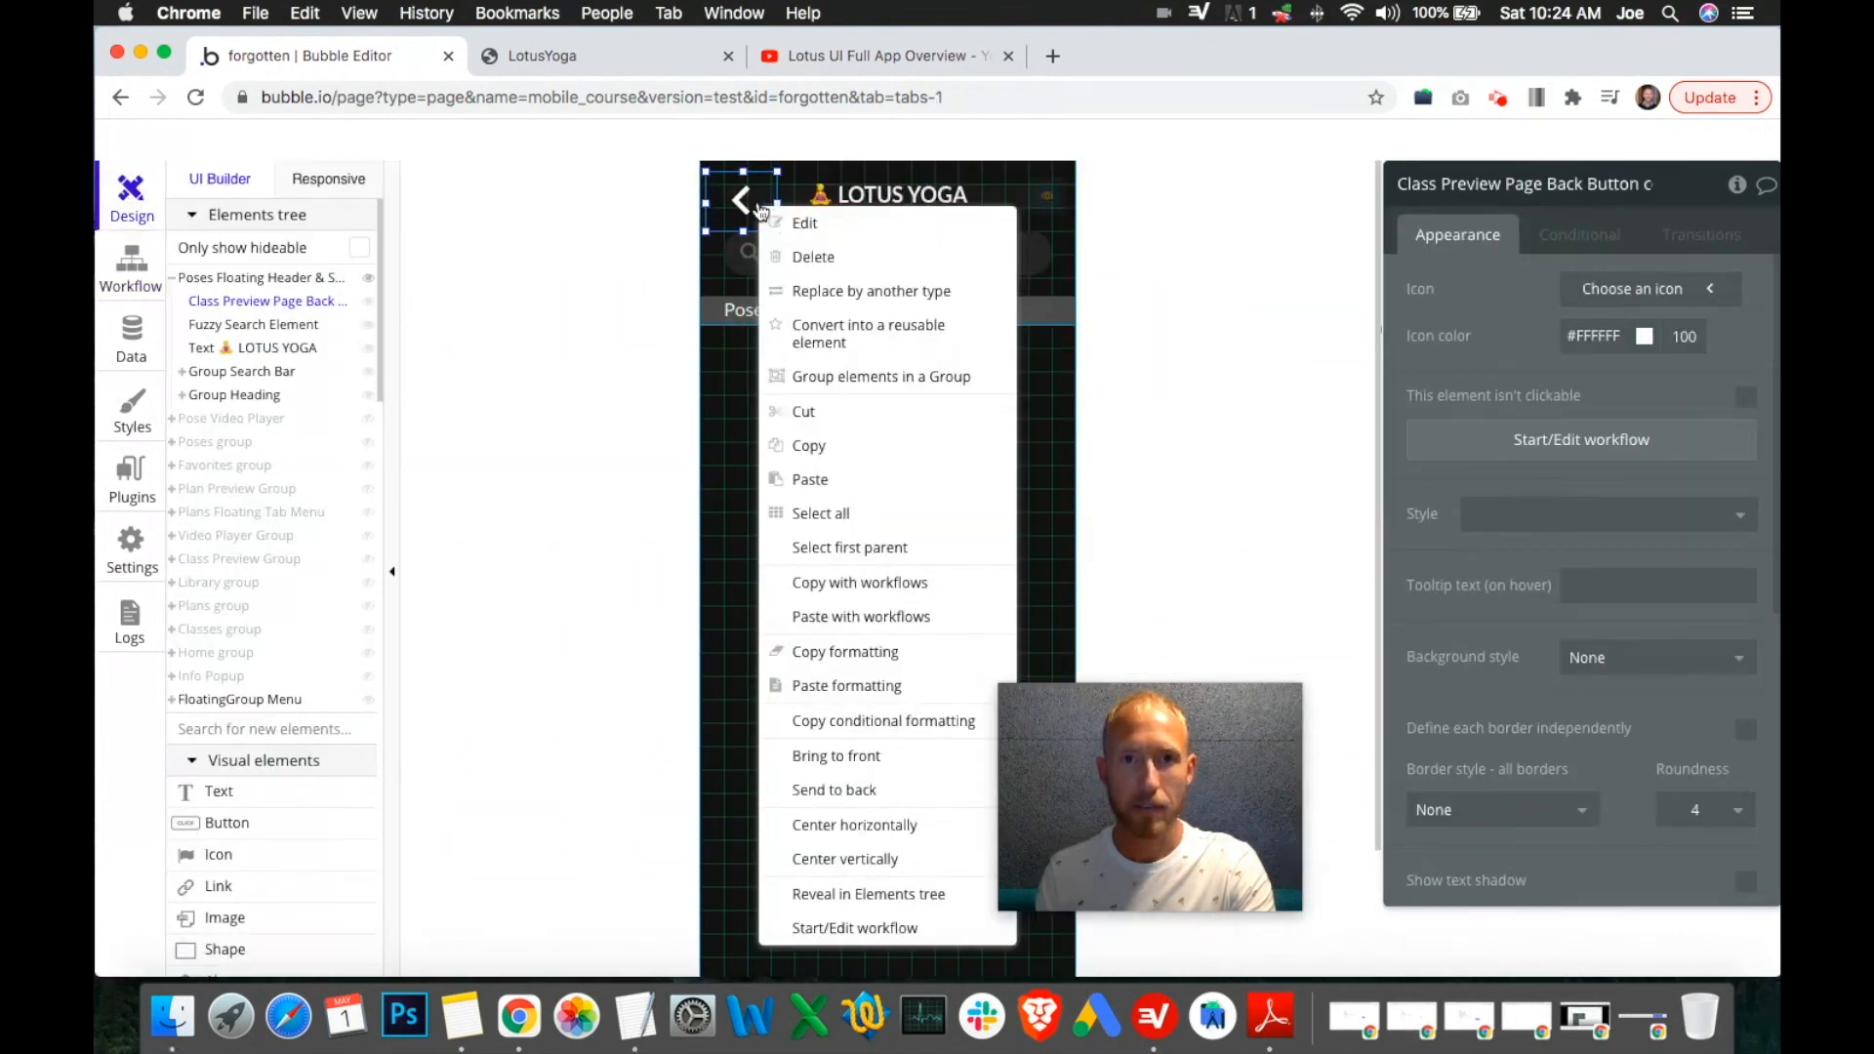
left_click(856, 765)
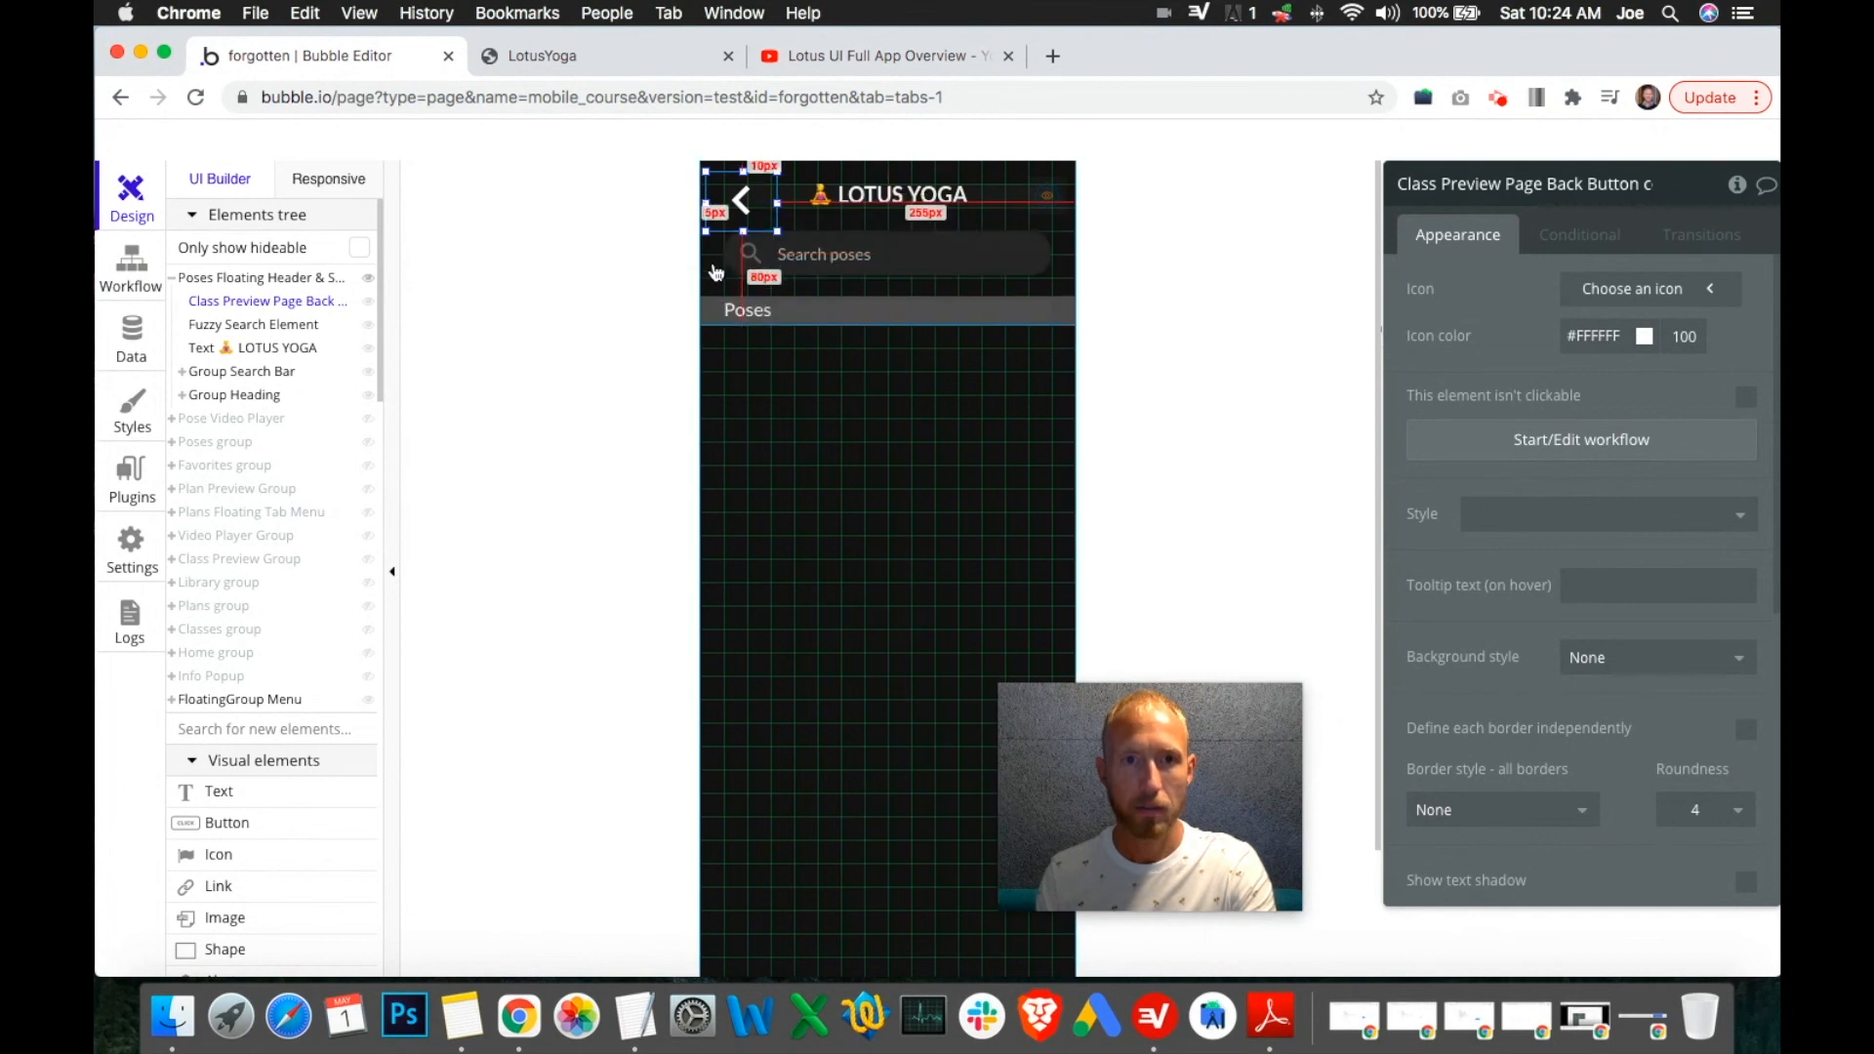
Load the latest version of the LotusYoga preview and test the back button on the Poses page.
left_click(627, 65)
left_click(845, 304)
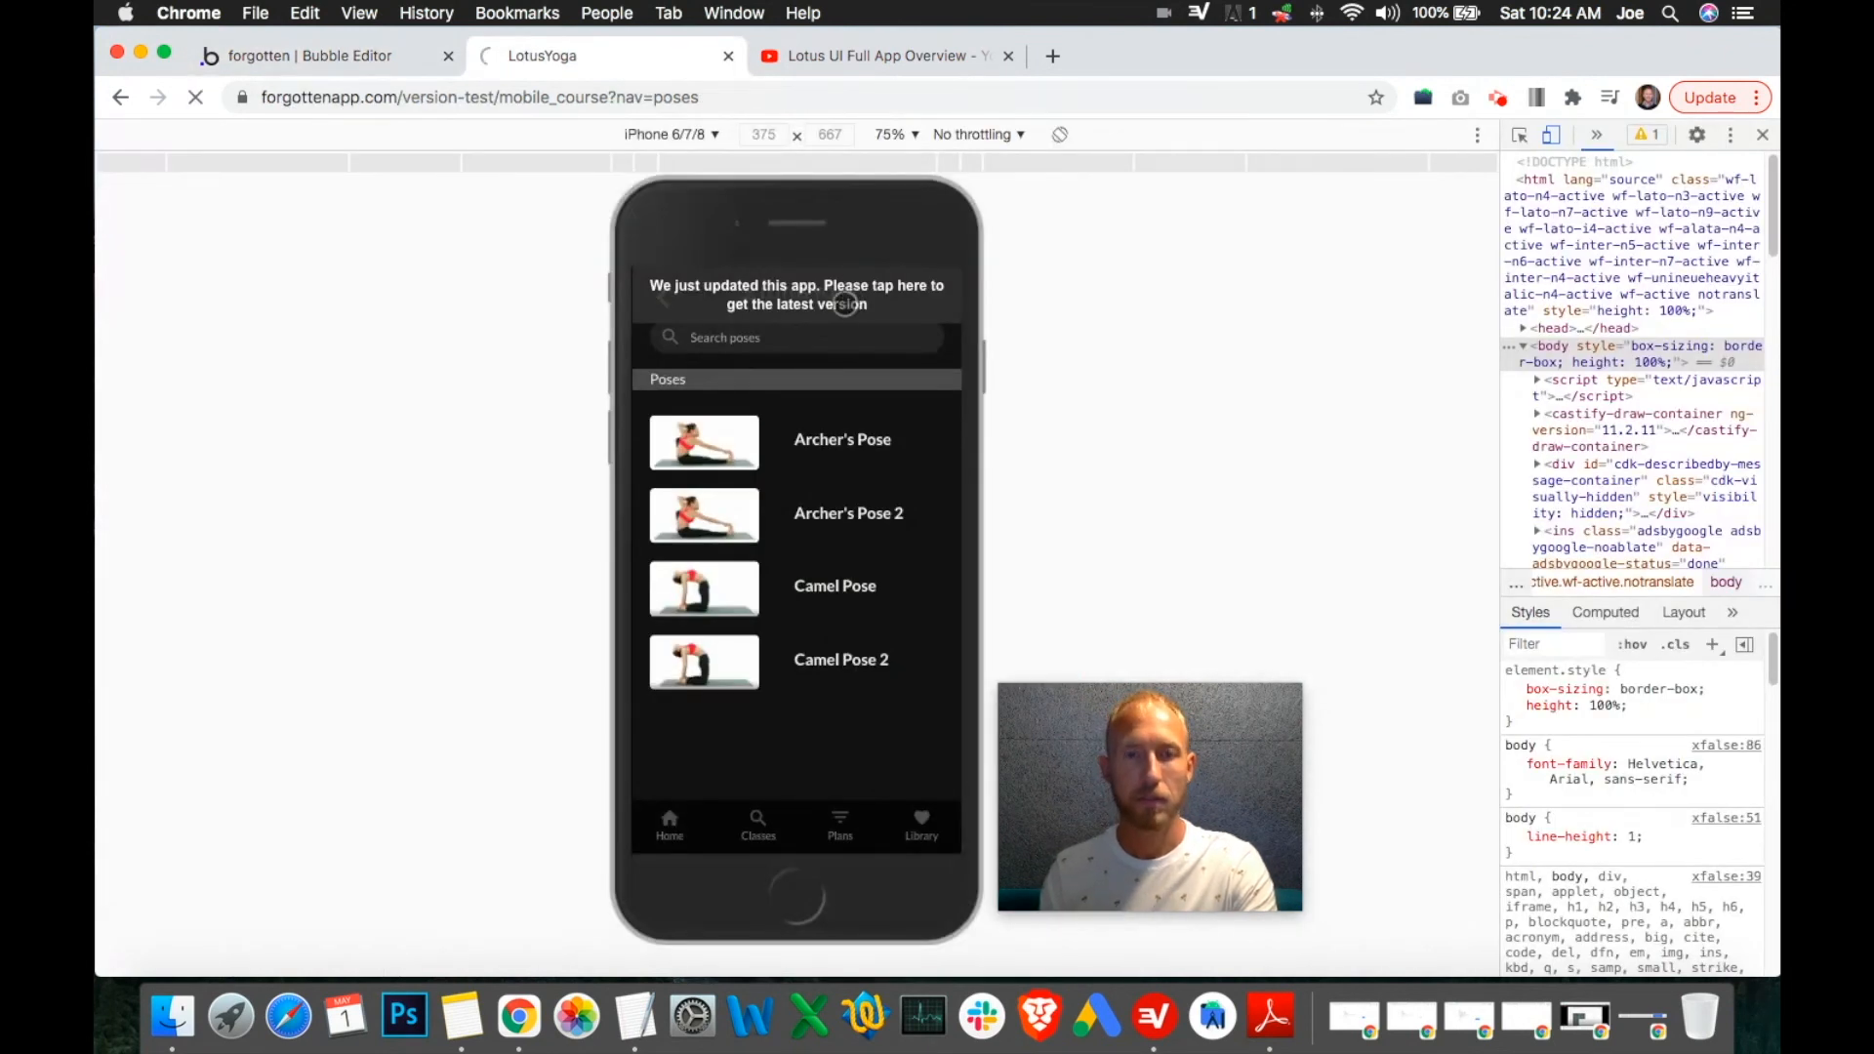
left_click(332, 58)
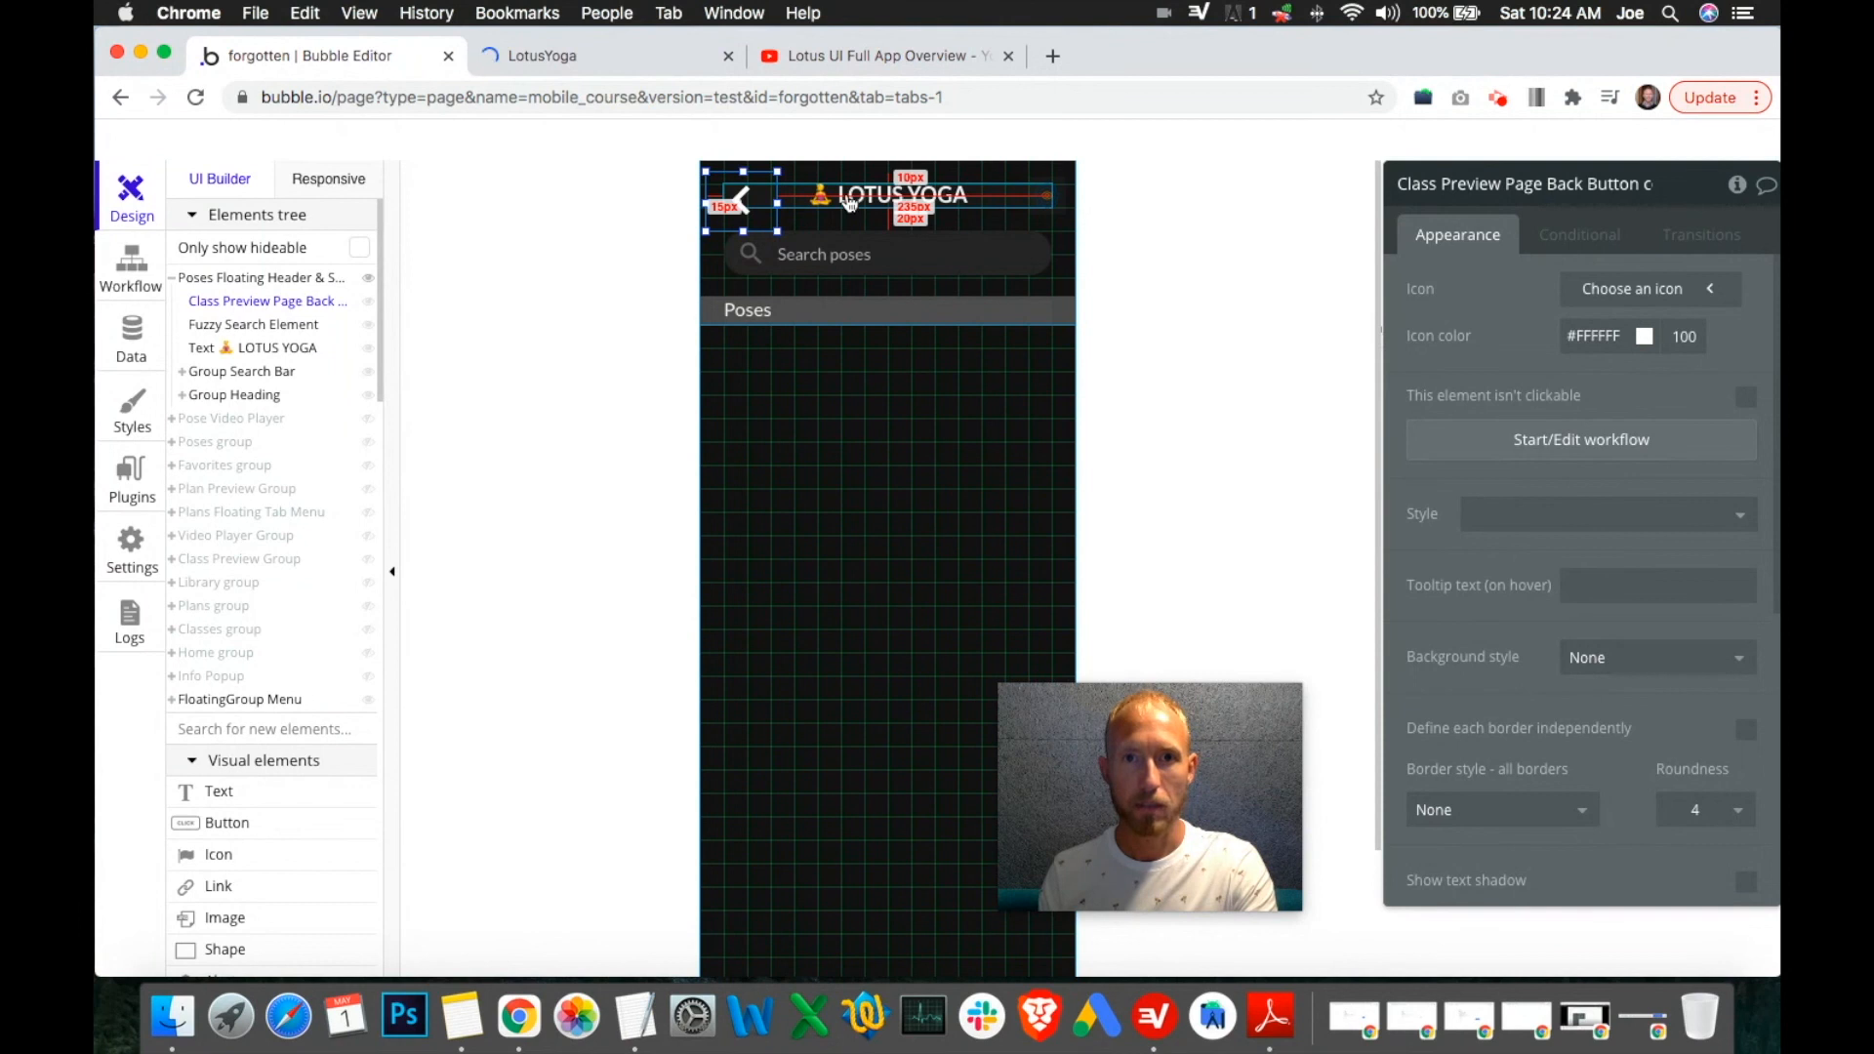
left_click(683, 58)
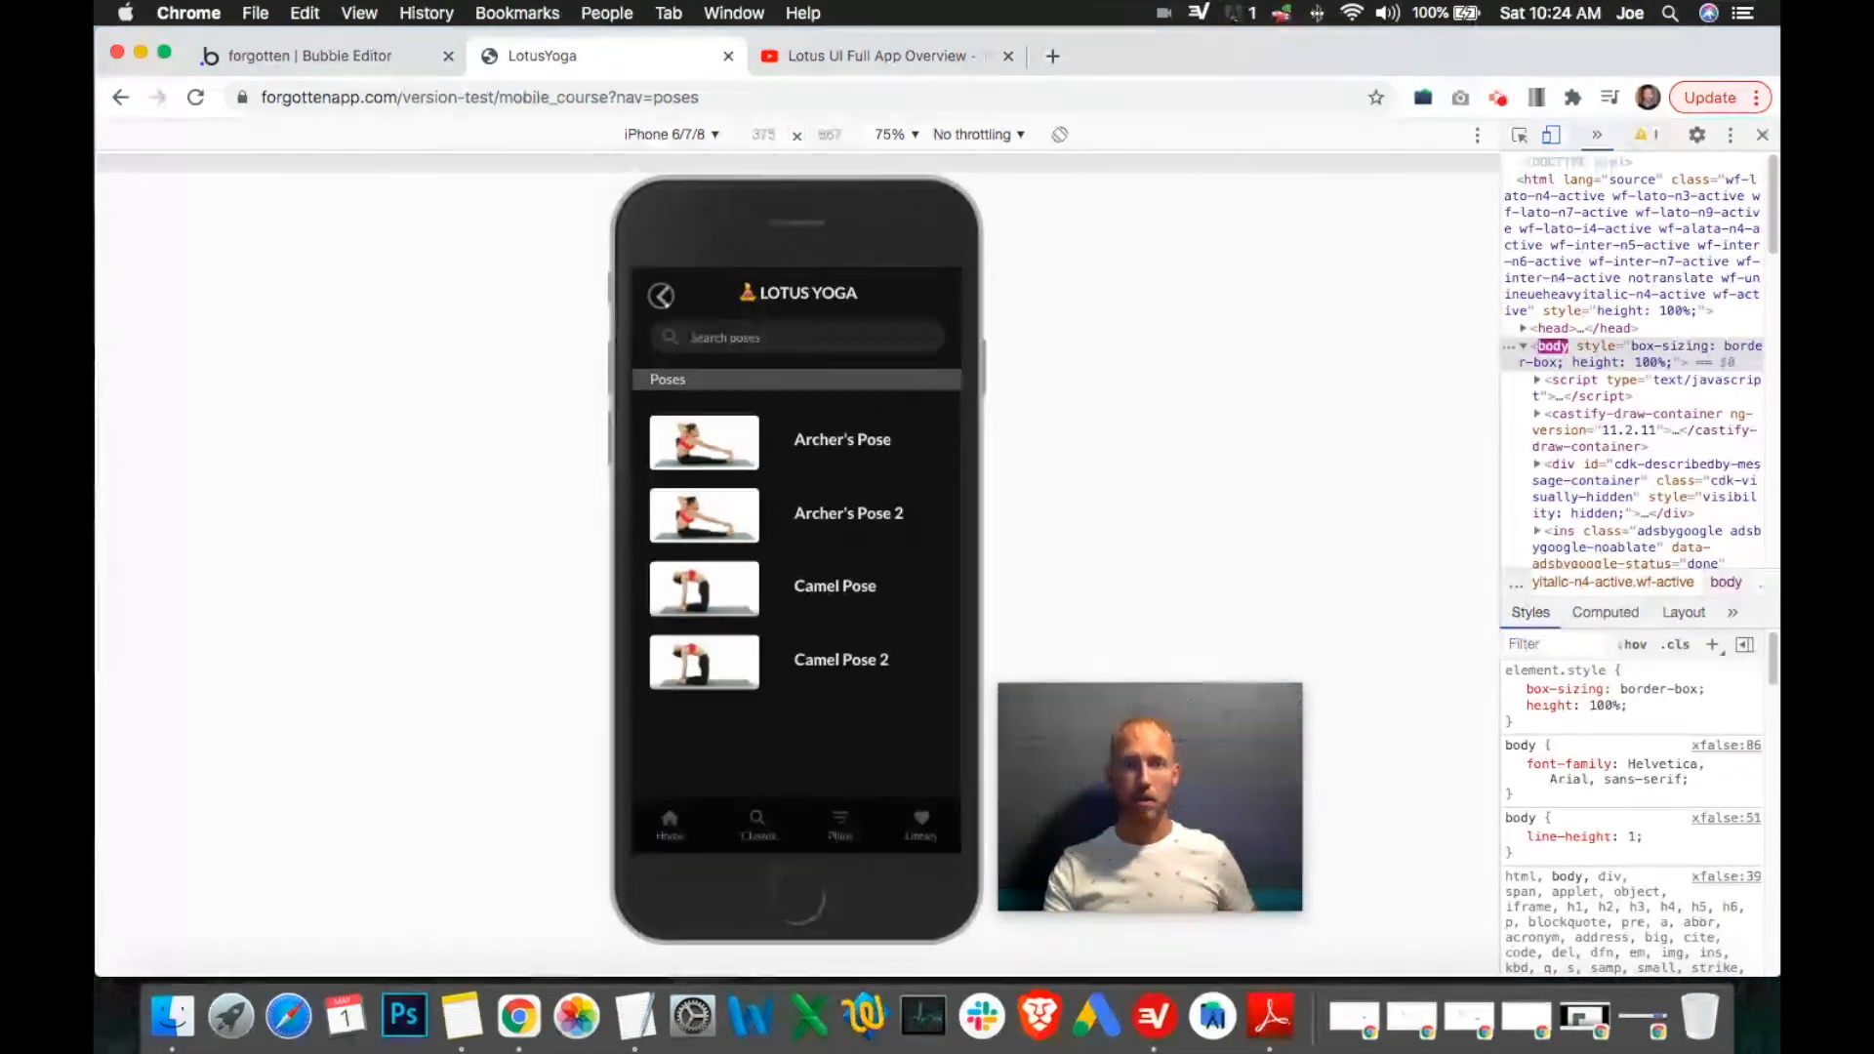
left_click(661, 295)
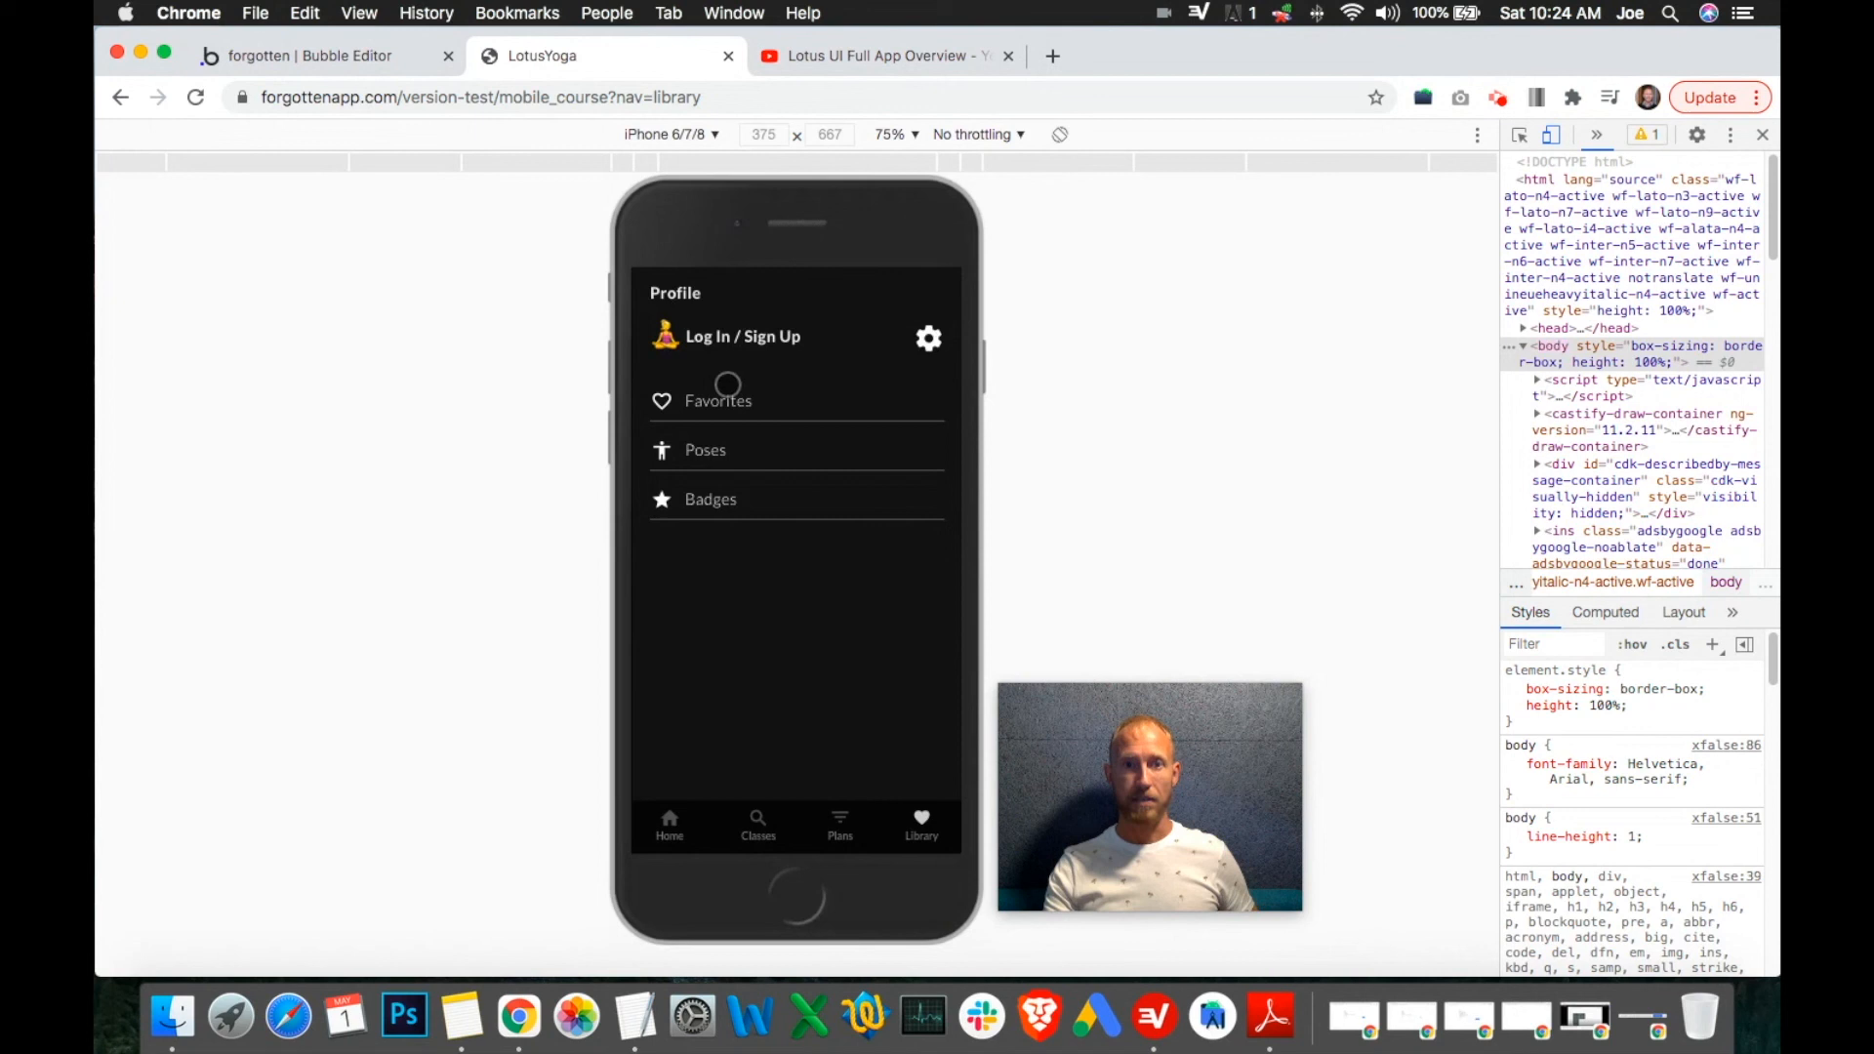
Test opening Favorites and going back to the Library, and reopen Poses to try scrolling its list.
left_click(718, 401)
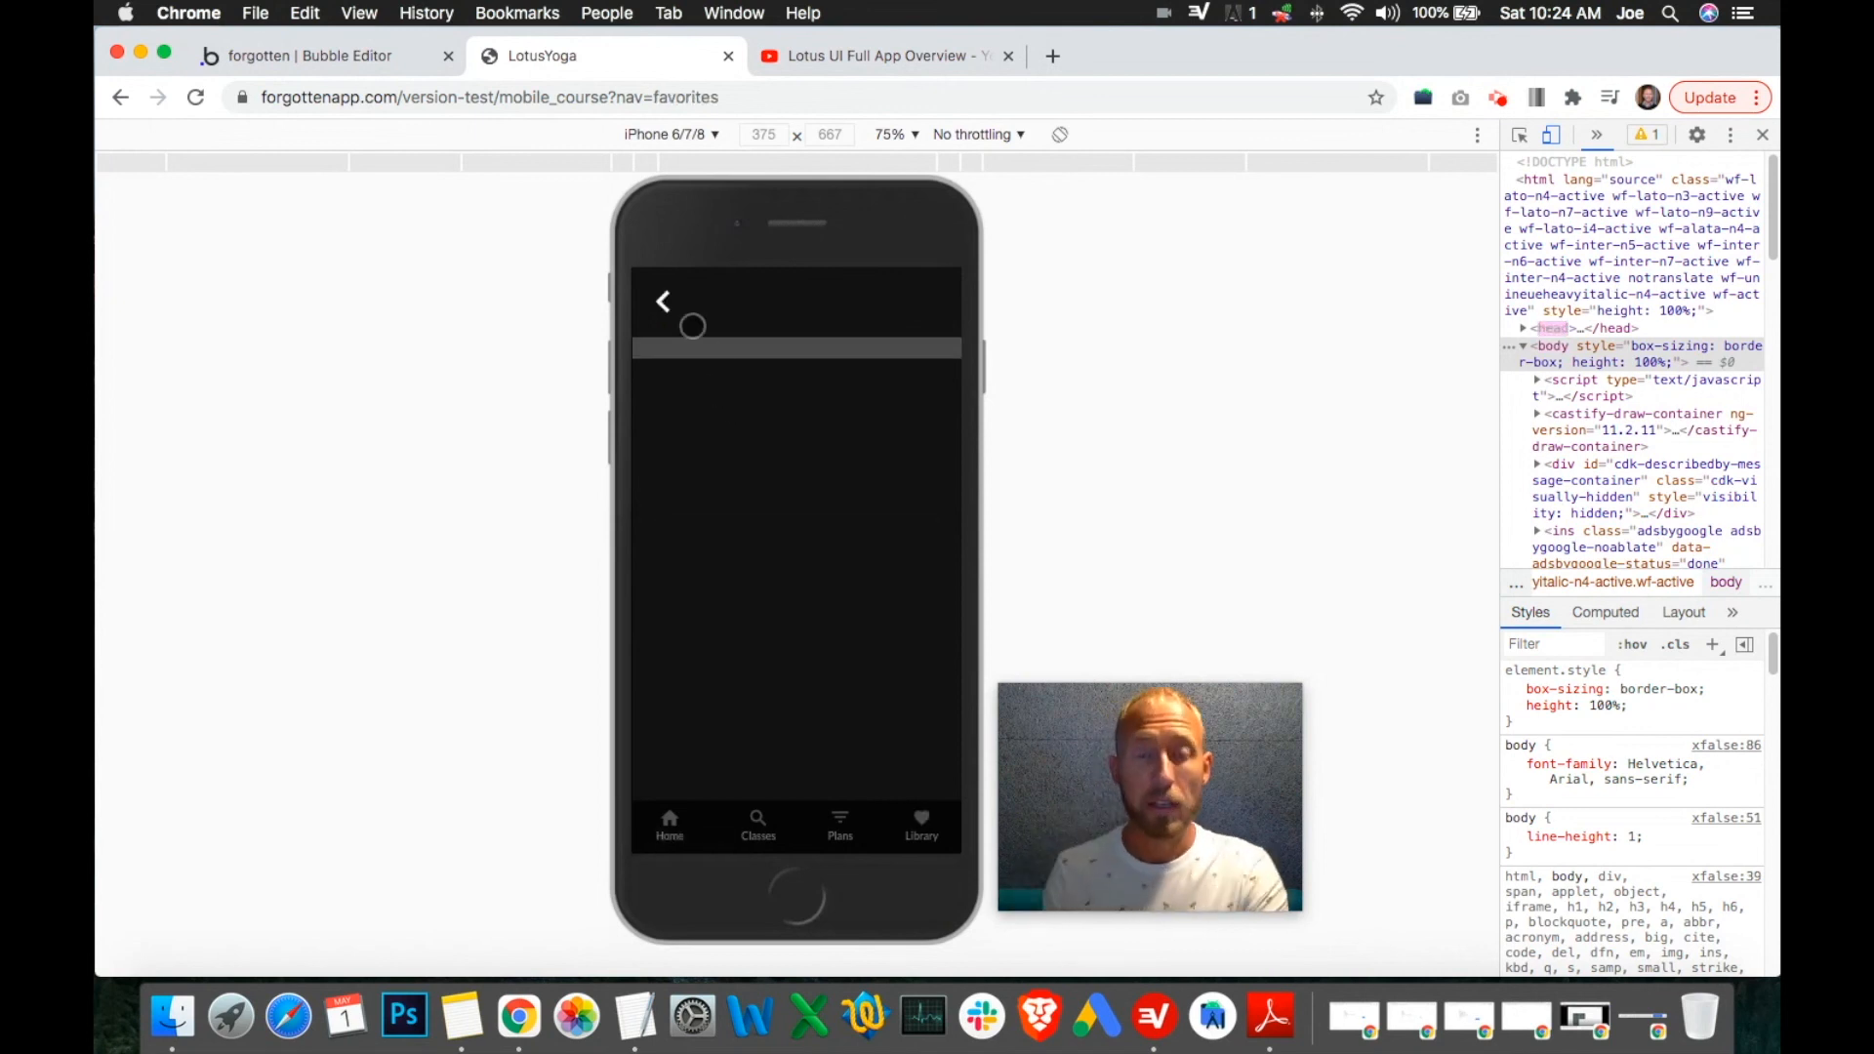
left_click(663, 298)
left_click(715, 446)
left_click_drag(826, 527, 816, 401)
left_click_drag(812, 468, 807, 529)
left_click(310, 61)
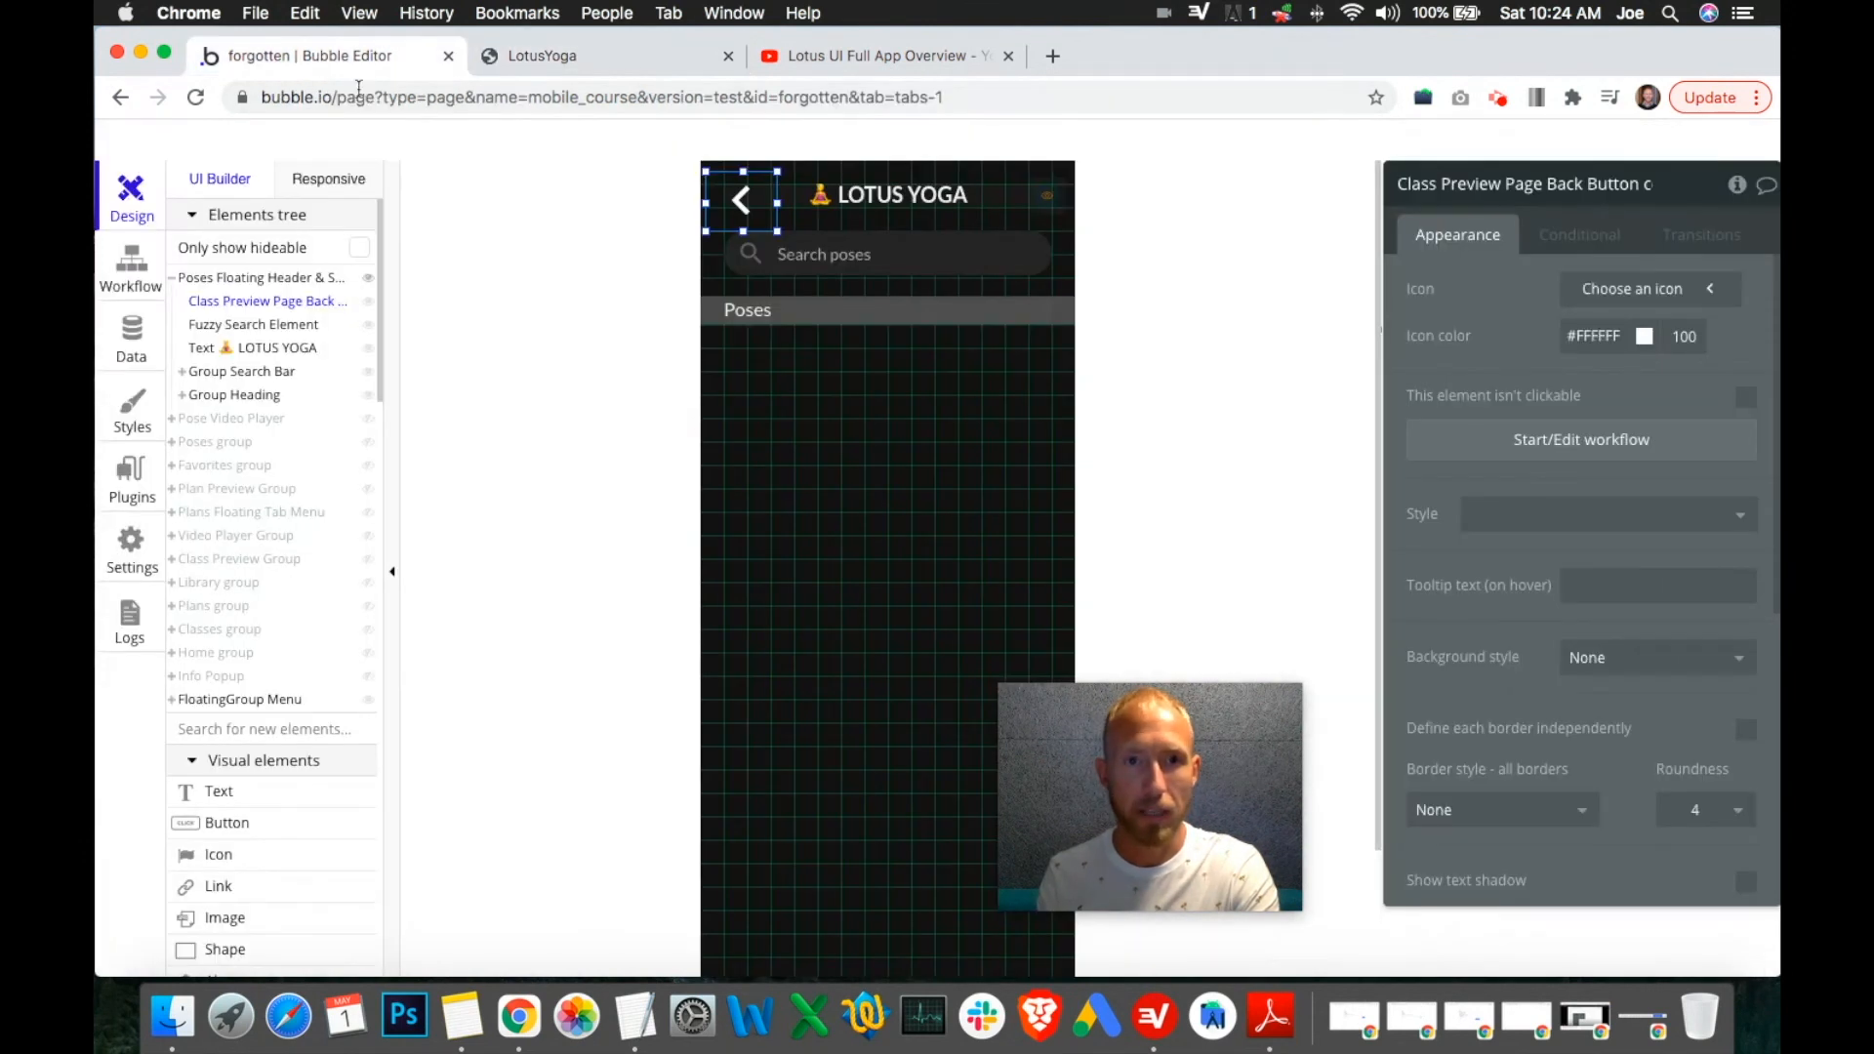
left_click(510, 56)
left_click_drag(862, 501, 765, 547)
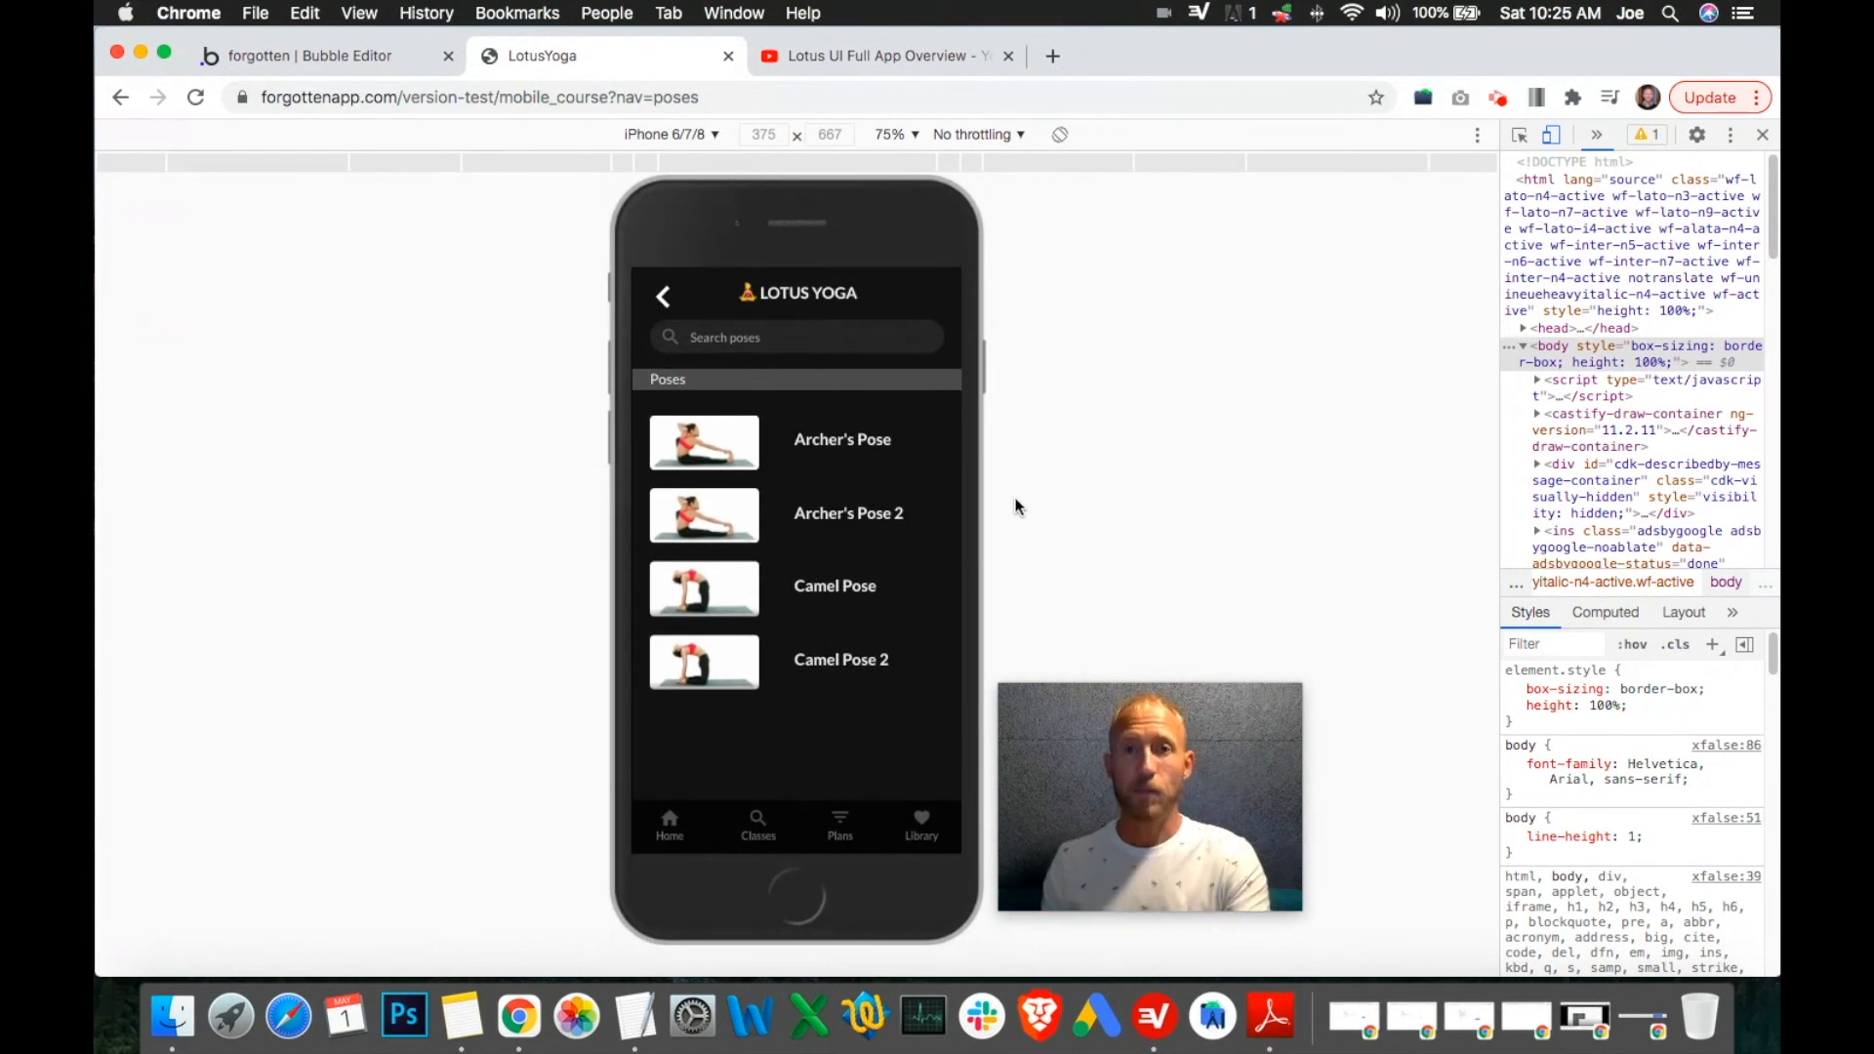
left_click(1500, 100)
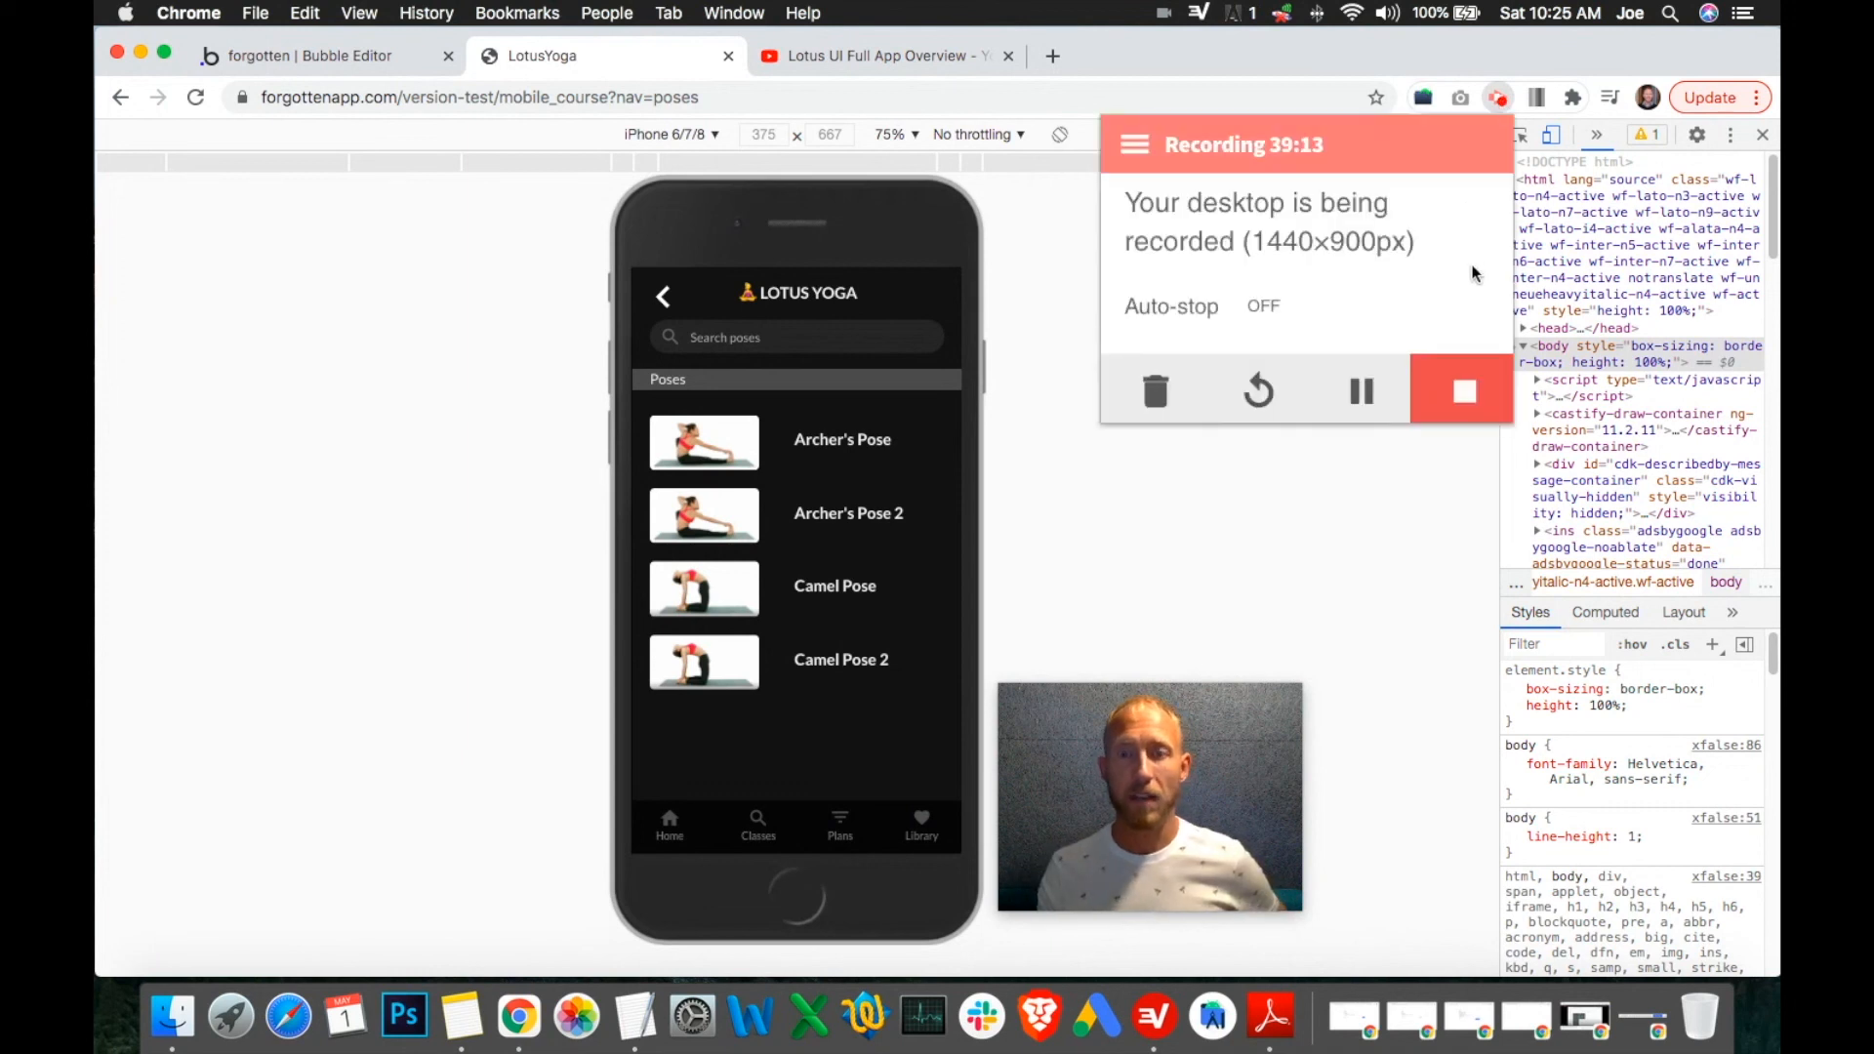